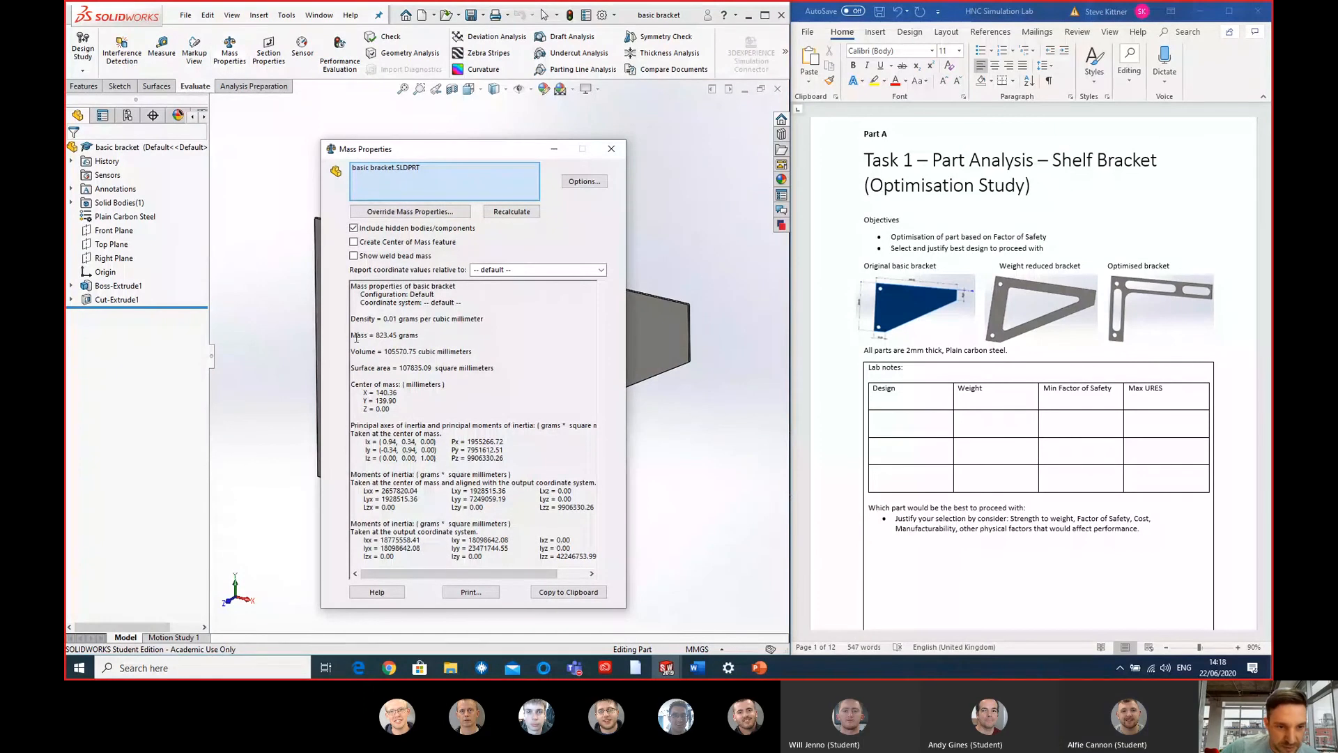
- Enter 823g as the weight in the first empty row of the lab notes table and close the mass properties report
drag(413, 337, 436, 341)
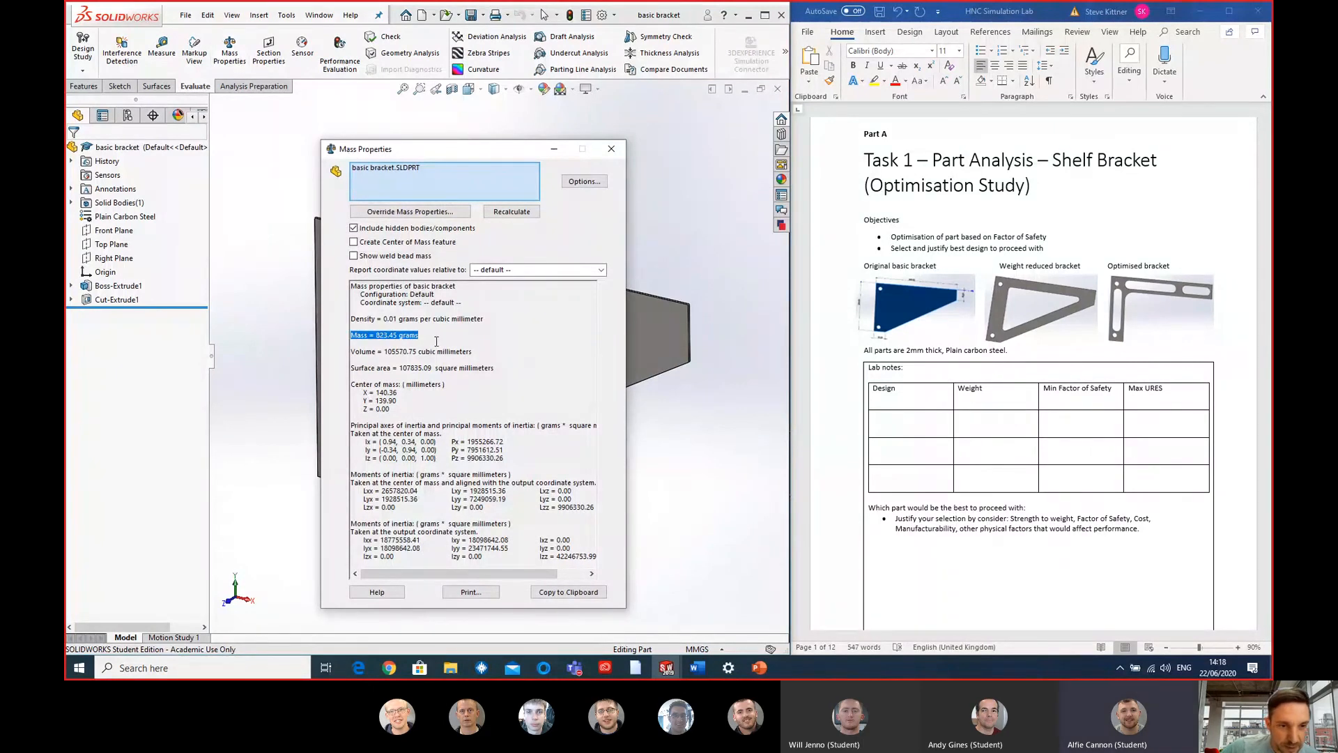
click(495, 337)
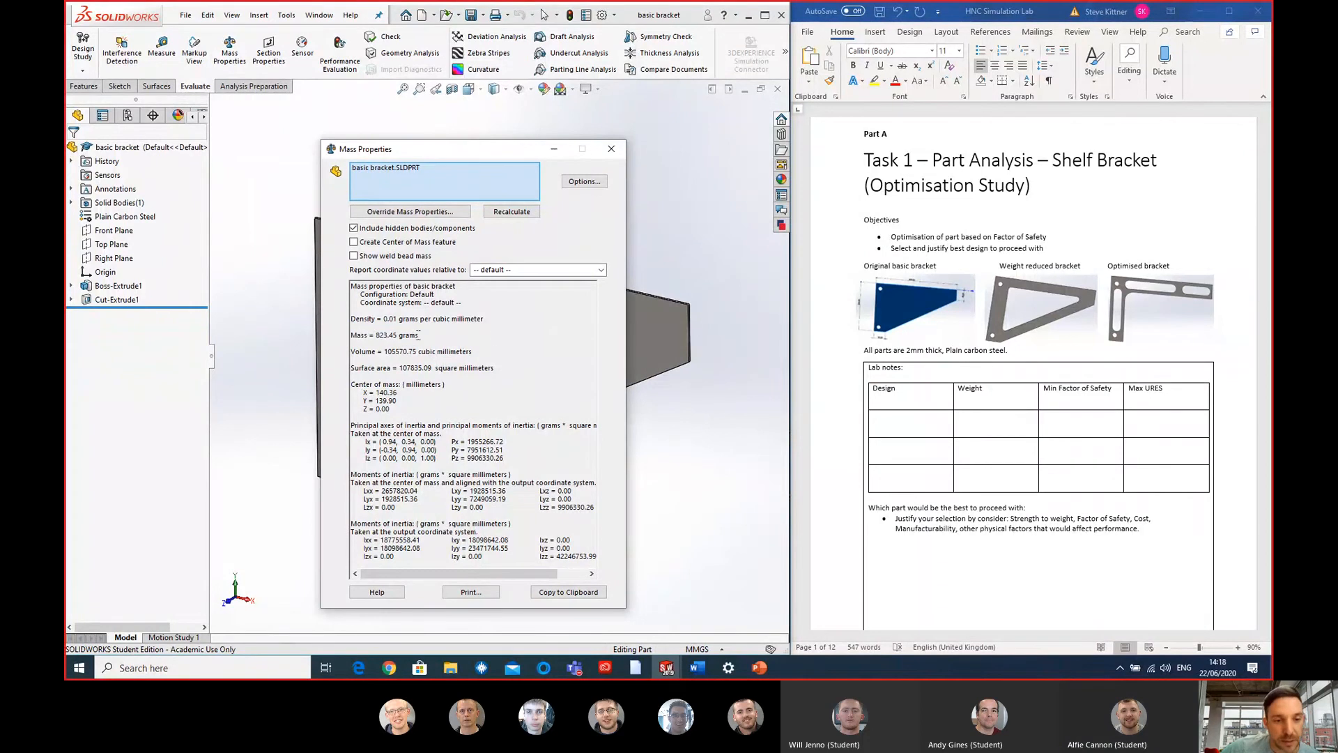
click(994, 419)
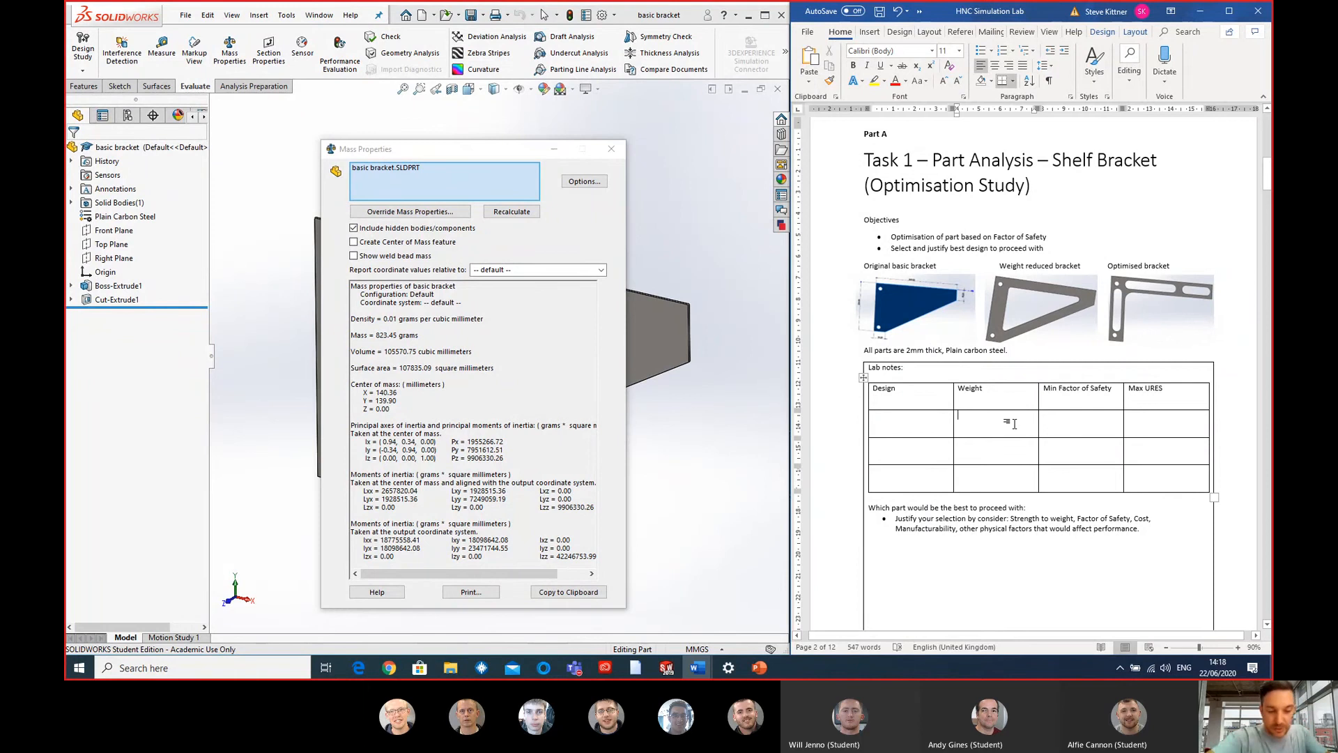
text(823)
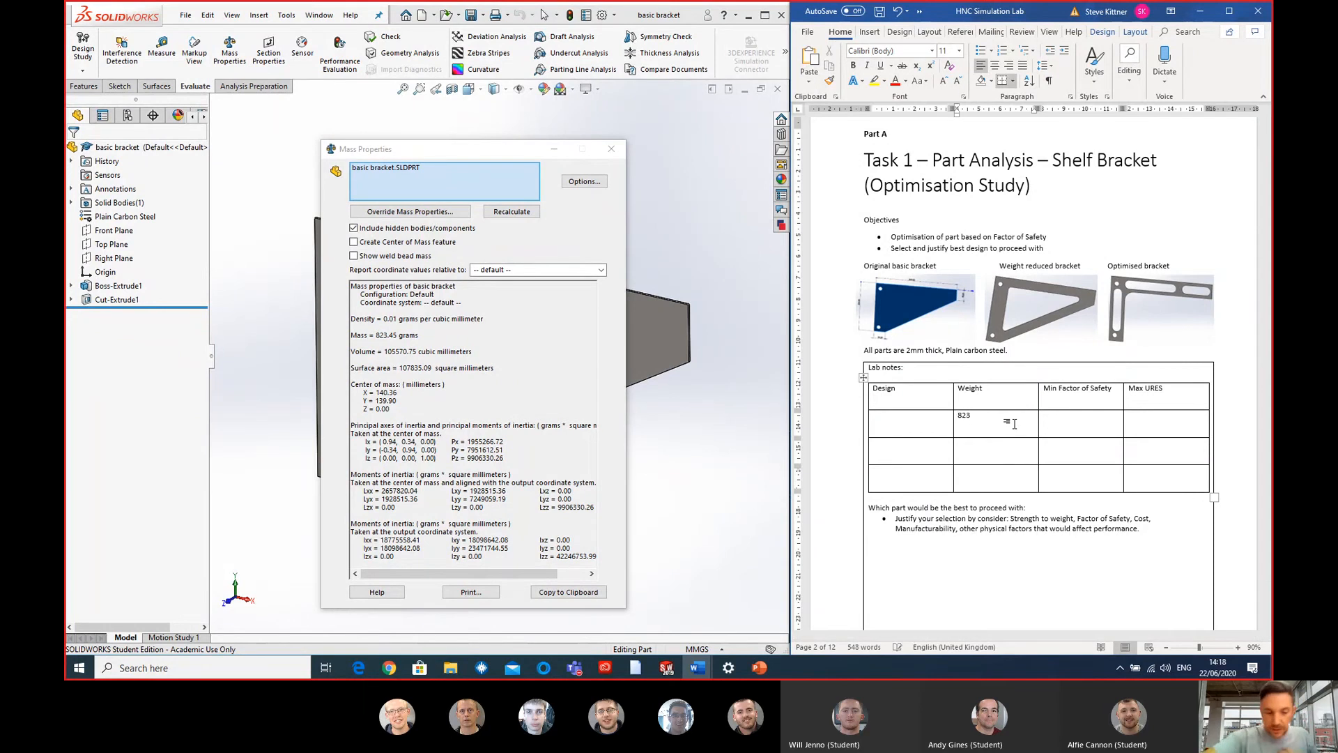
text(g)
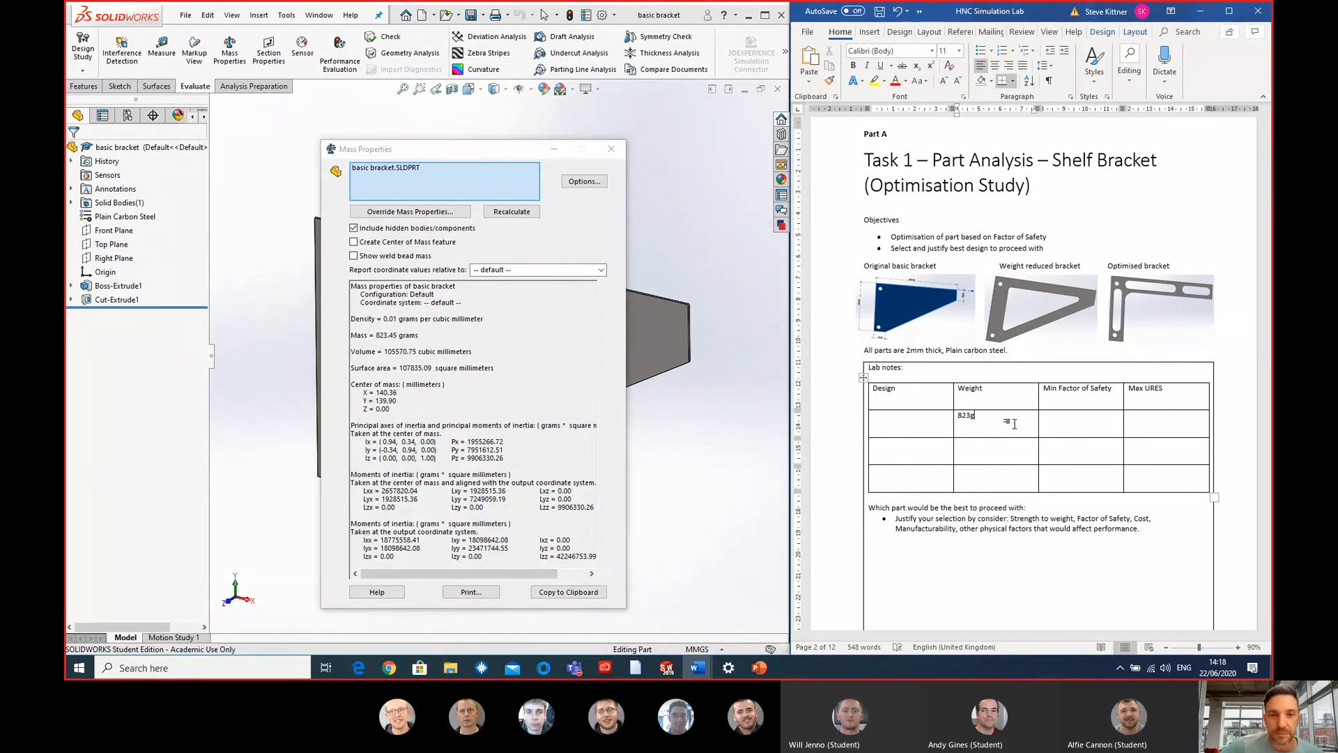
click(672, 165)
click(611, 149)
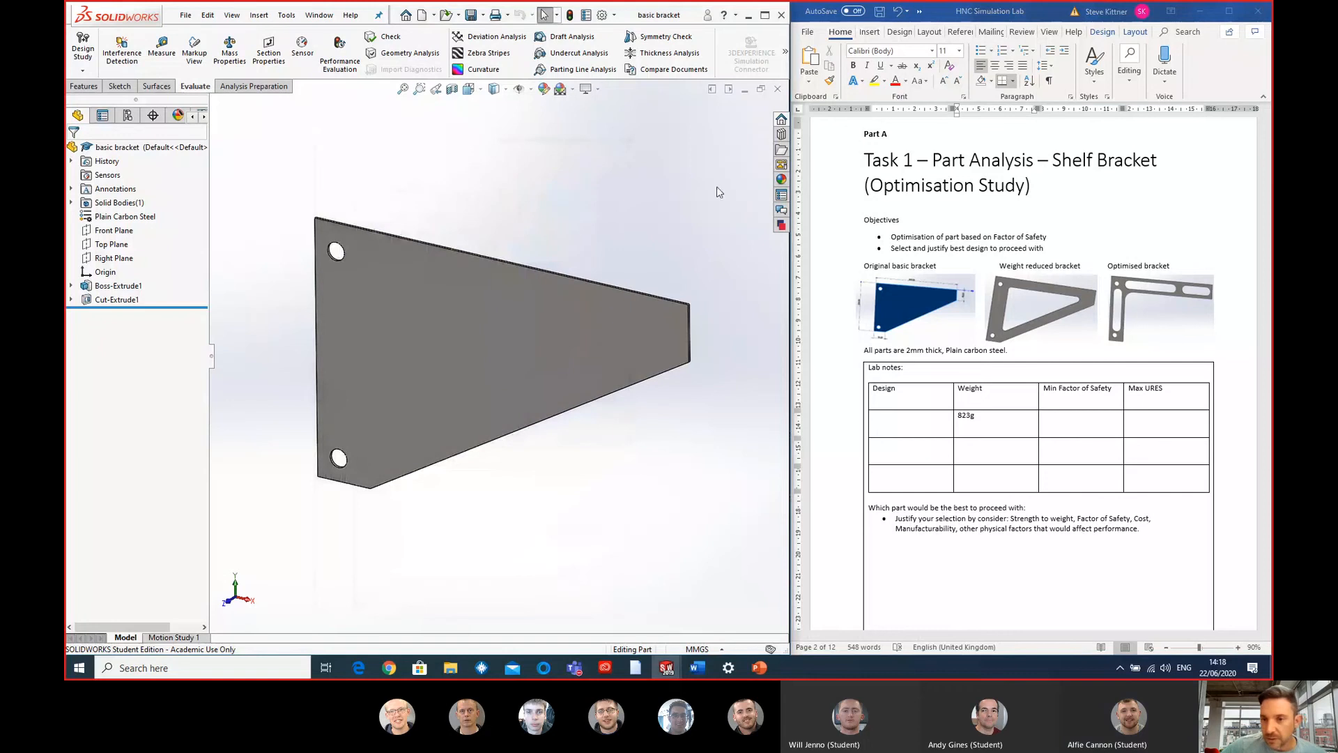
- Open the SimulationXpress Analysis Wizard for the bracket and continue the existing study to the fixtures stage
scroll(934, 418, down, 1)
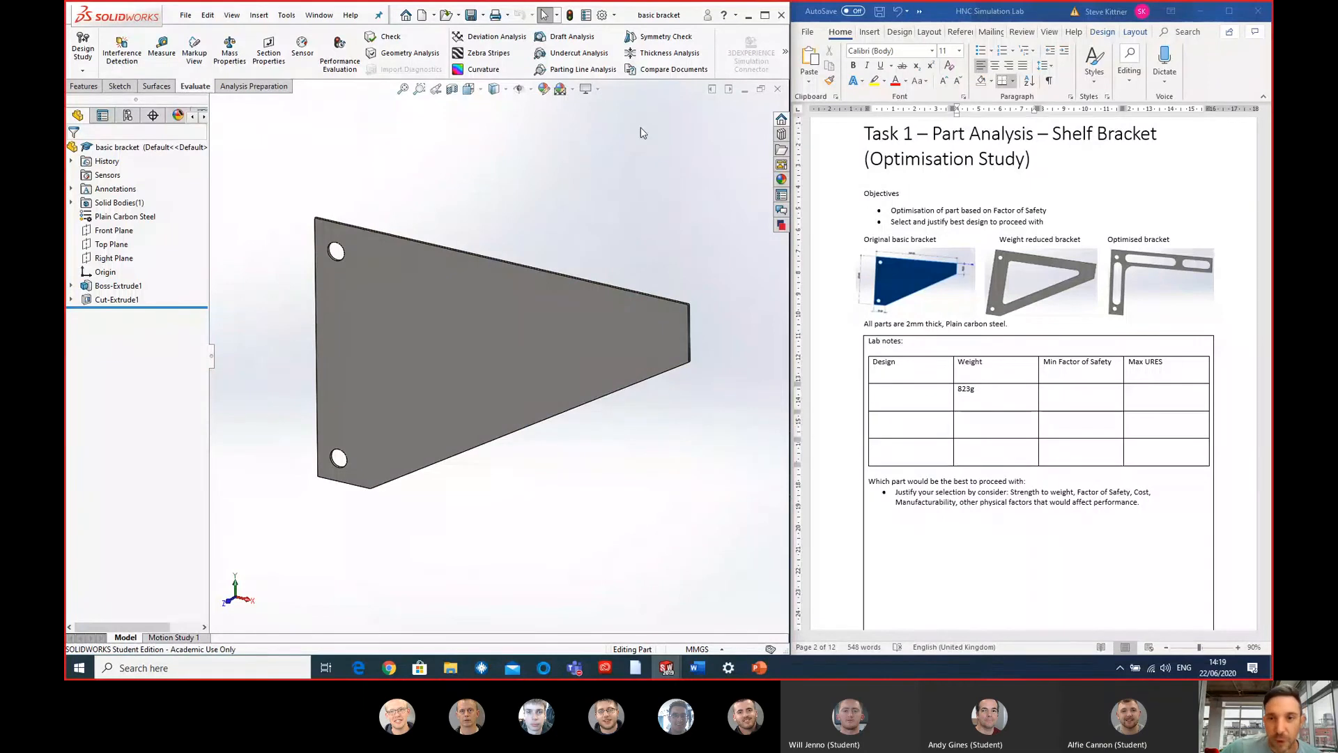
click(785, 52)
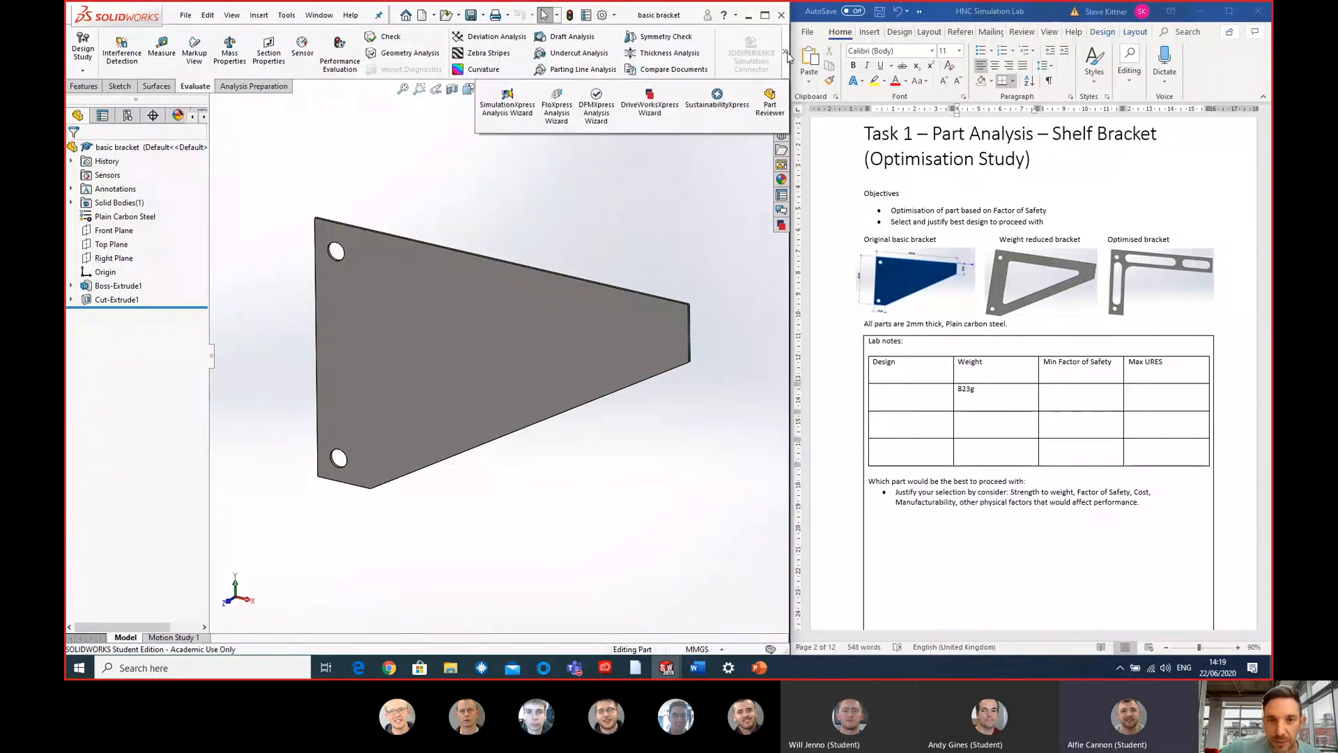
click(507, 103)
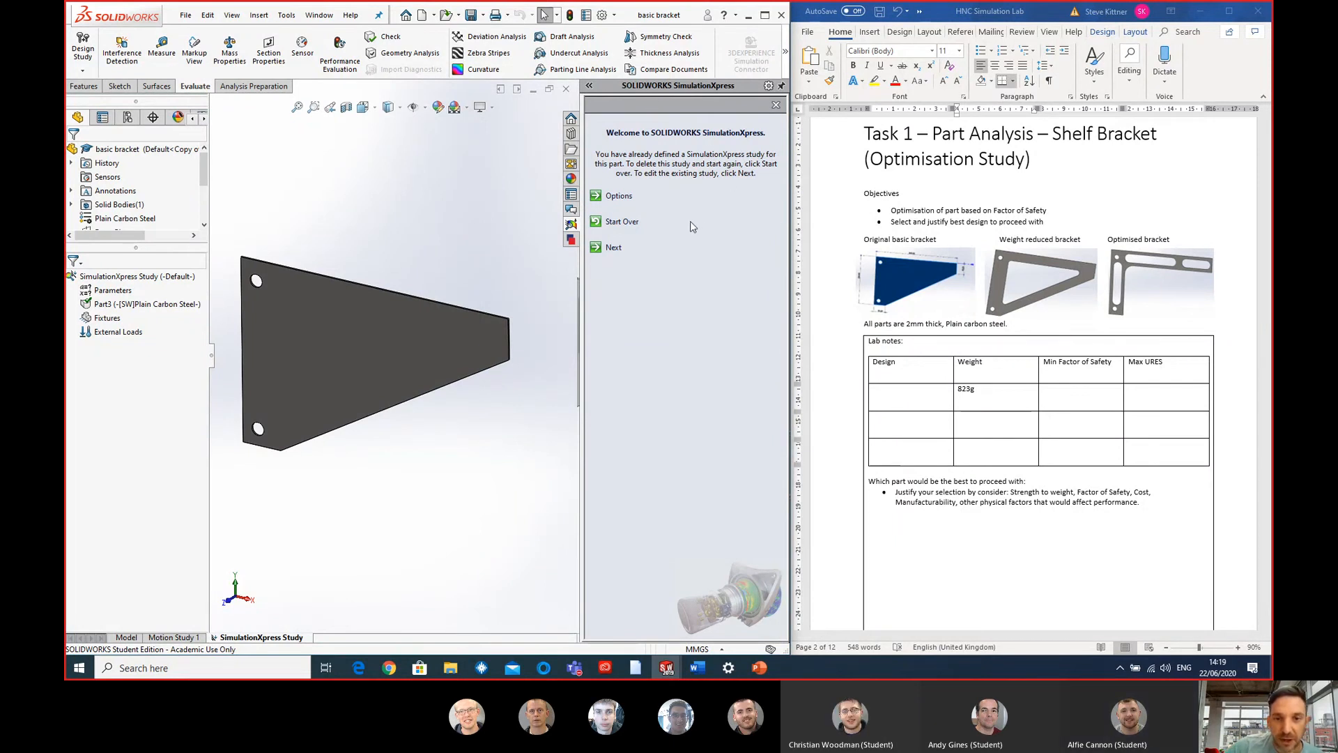
click(613, 248)
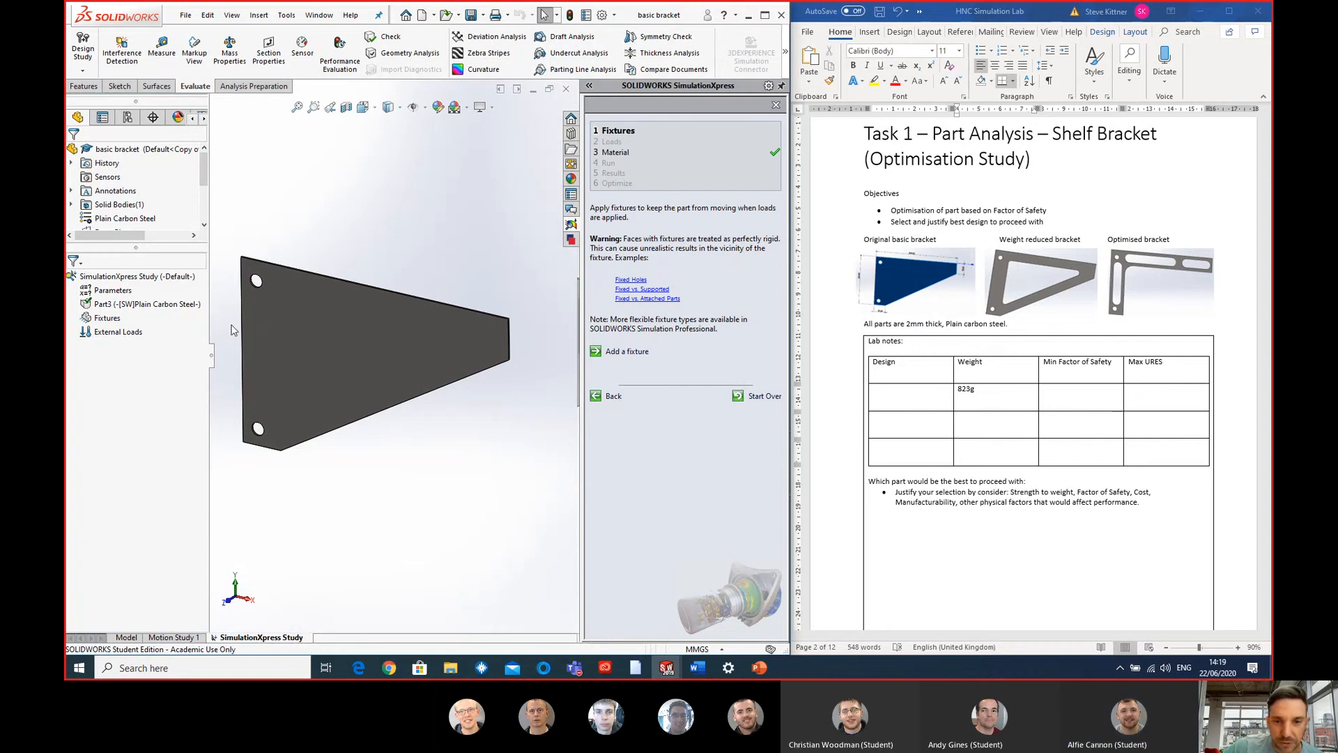
- Add a fixed geometry fixture to the inner cylindrical faces of the bracket's upper and lower mounting holes
scroll(231, 324, down, 1)
scroll(441, 346, up, 1)
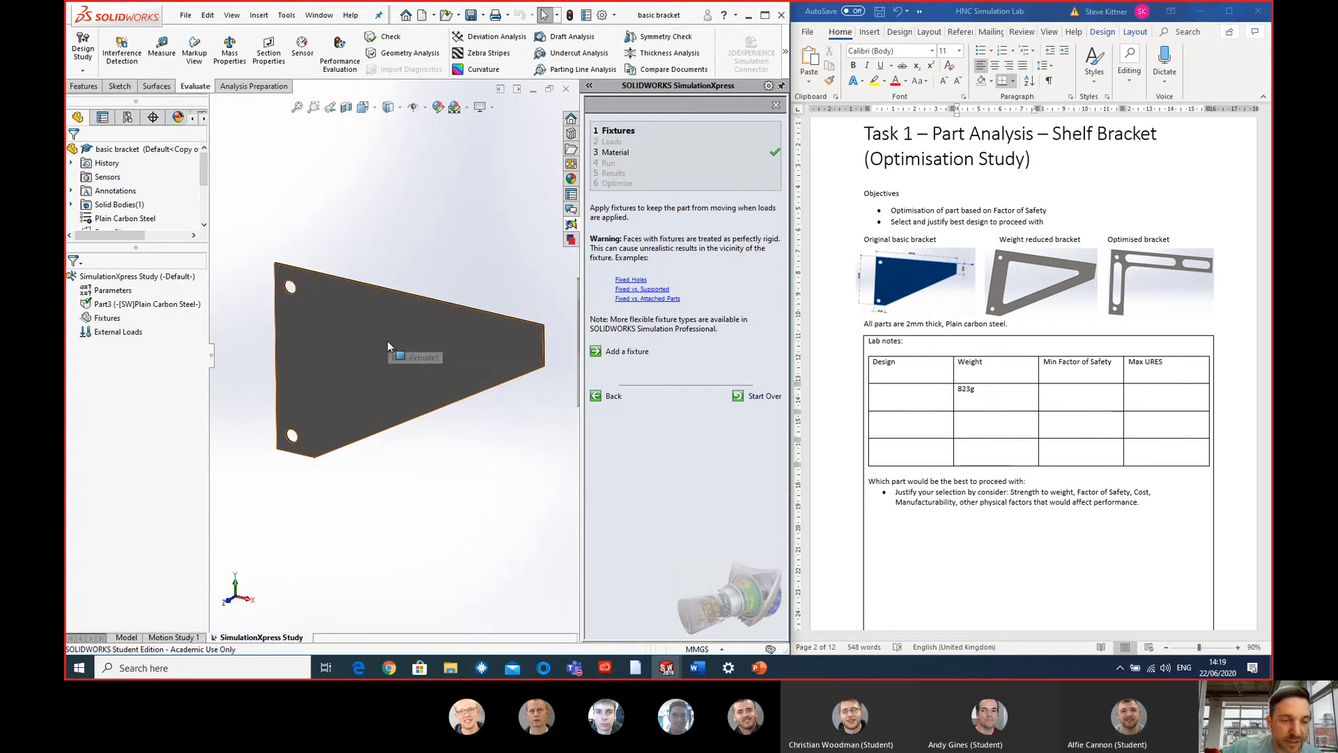
scroll(325, 310, down, 1)
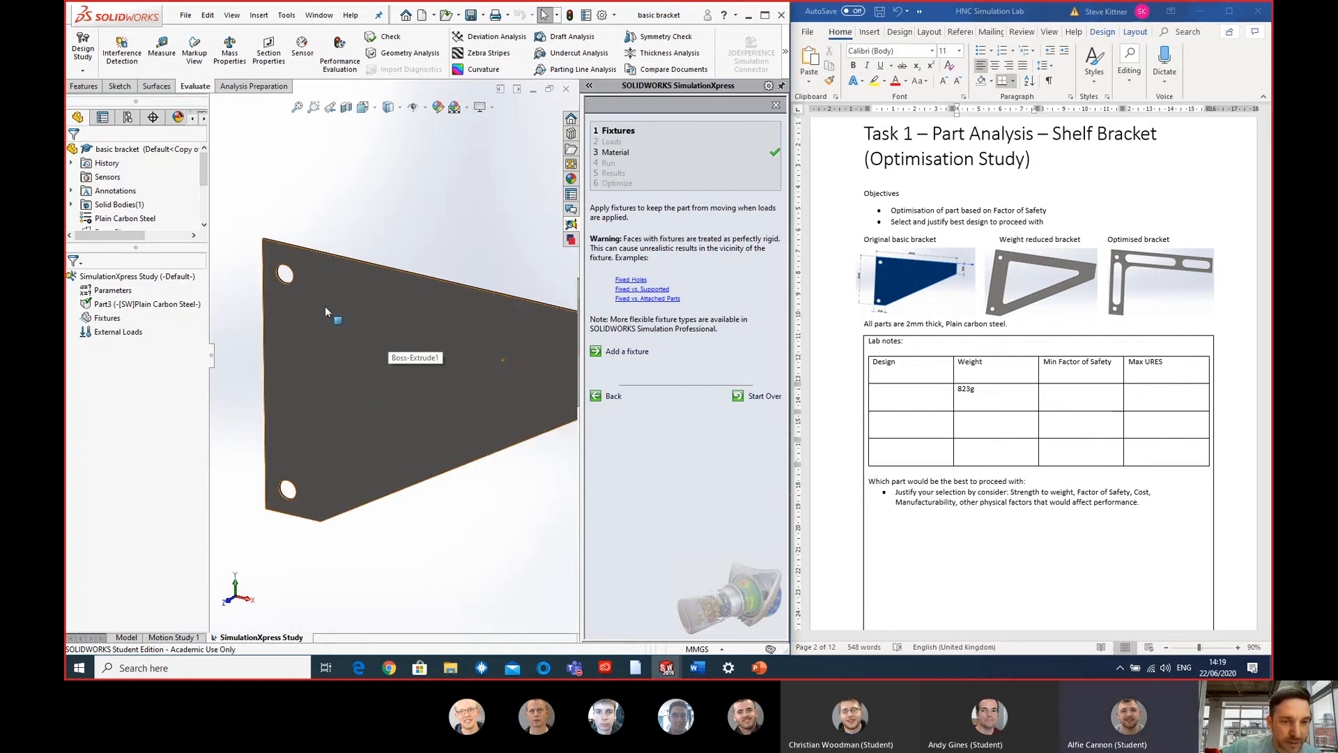
click(636, 351)
scroll(296, 279, down, 4)
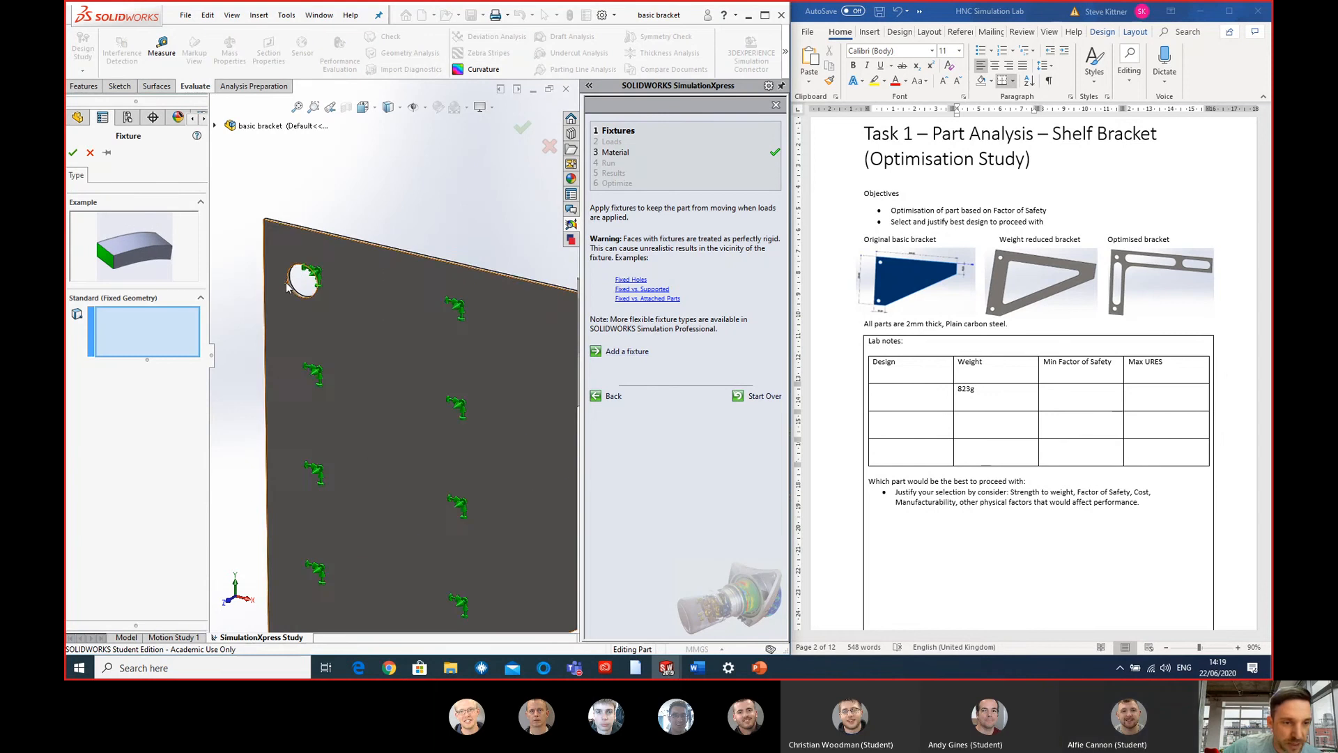
click(331, 330)
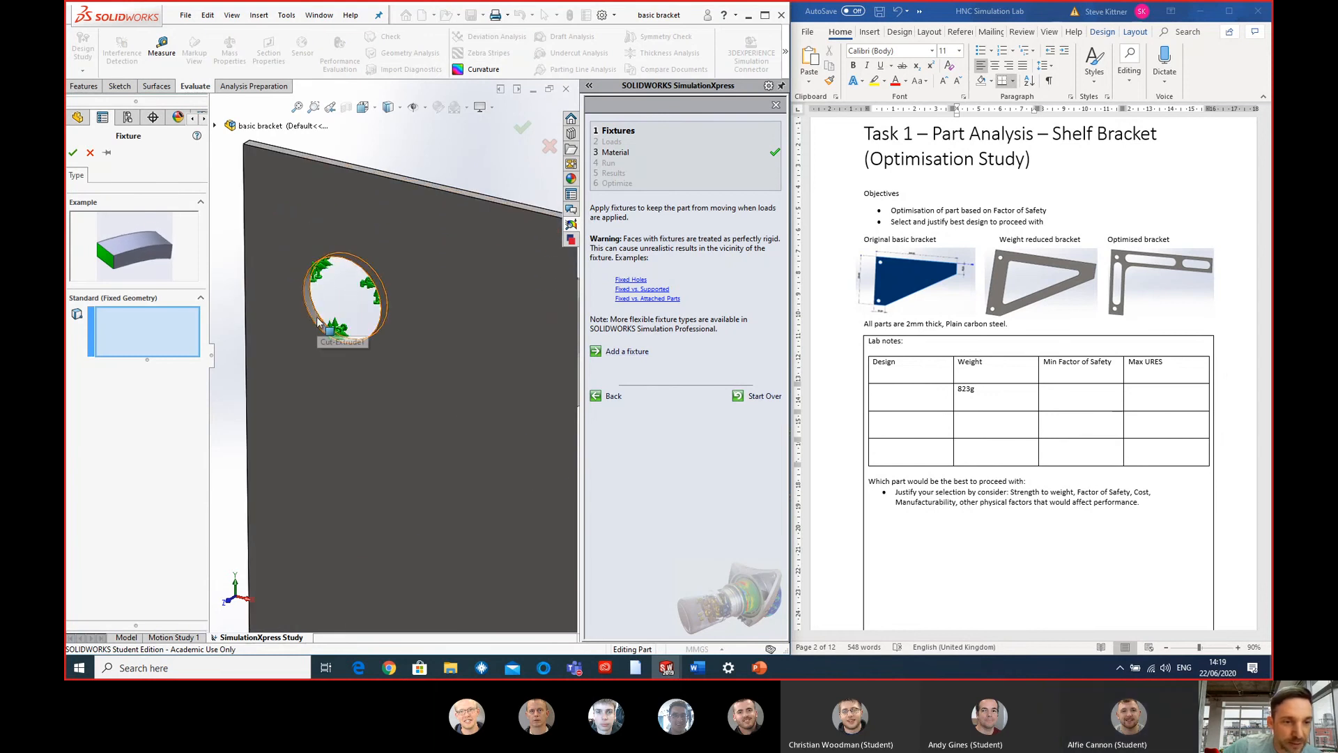
scroll(370, 439, up, 4)
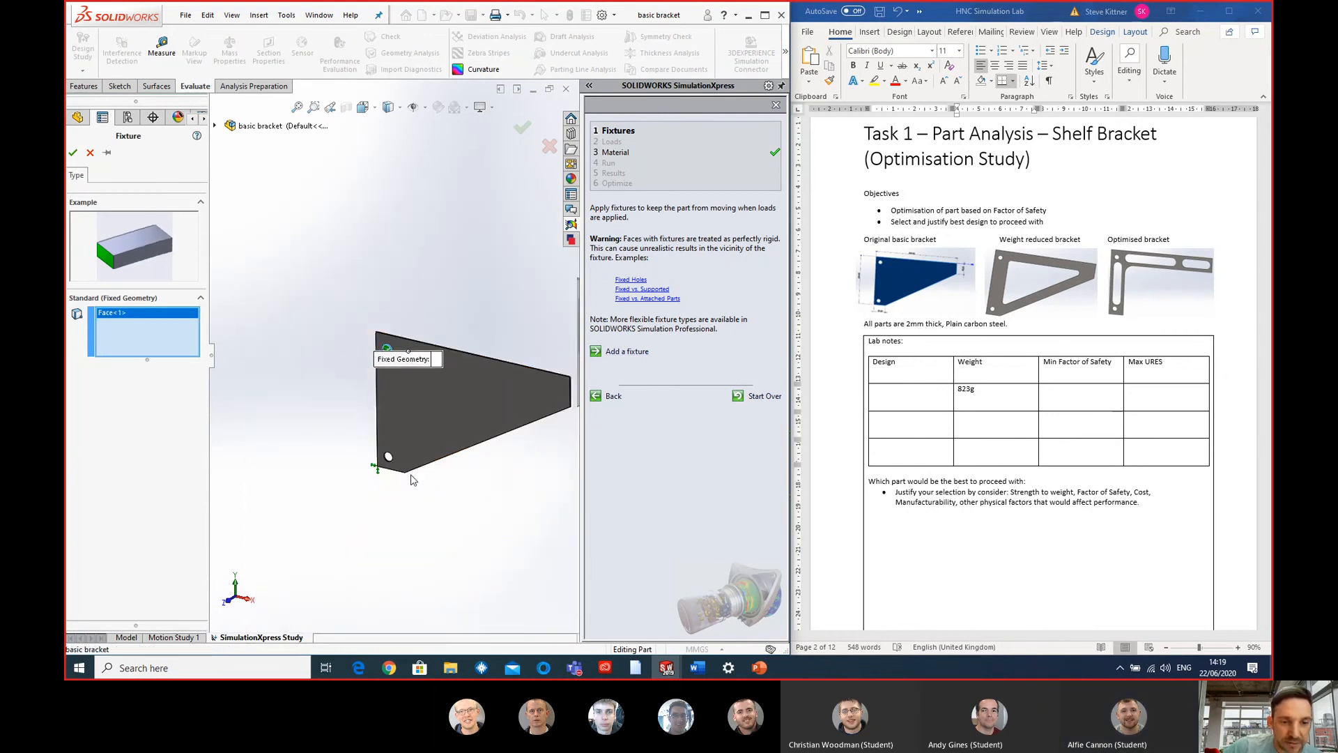
scroll(327, 429, down, 4)
click(317, 436)
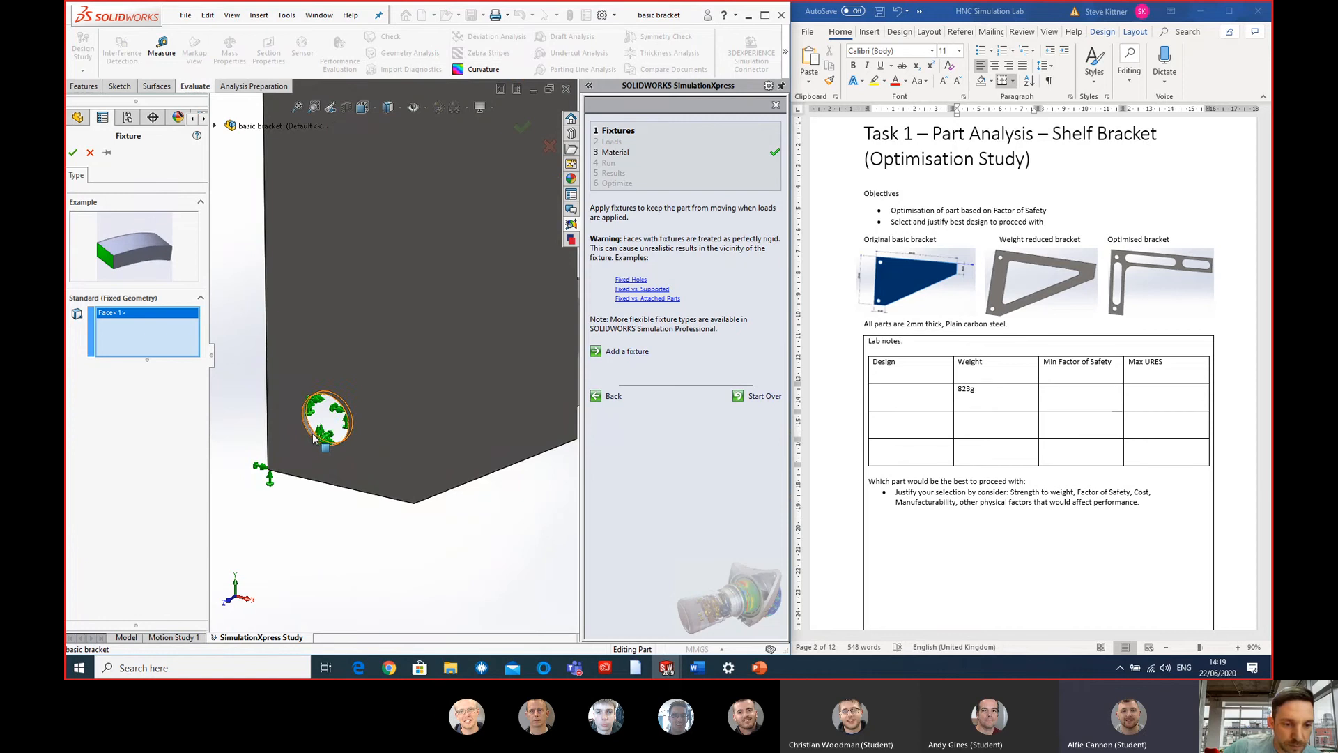
scroll(327, 432, up, 3)
scroll(411, 196, down, 2)
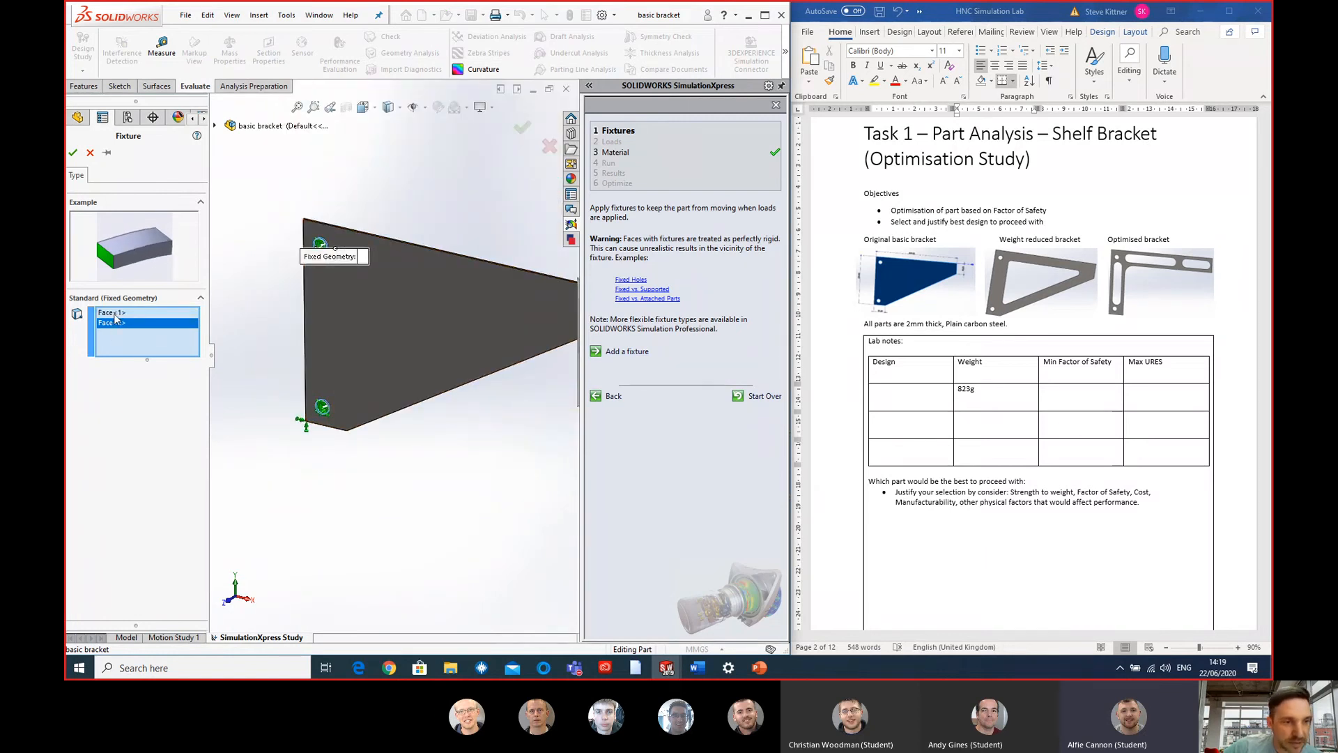
click(74, 153)
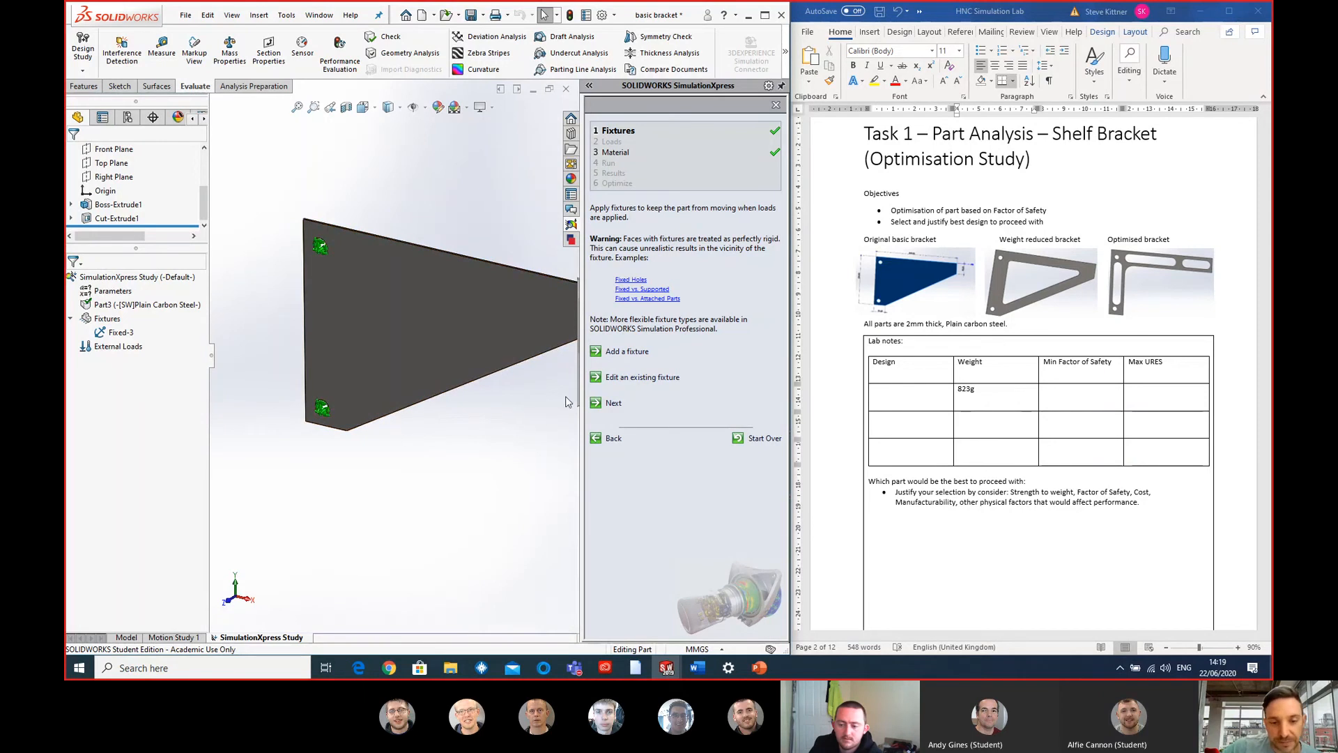
- Define a pressure load of 10000 N/m^2 normal to the bracket's long upper edge face
click(612, 403)
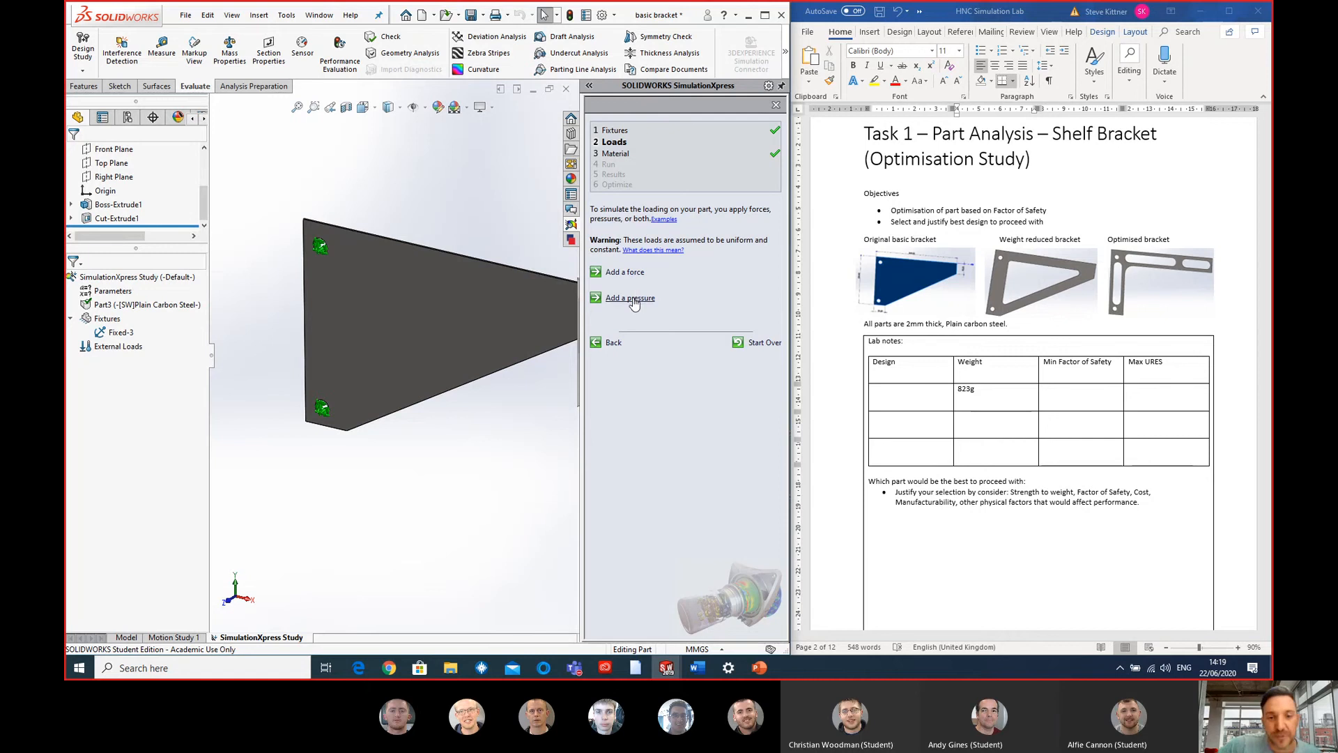
key(f)
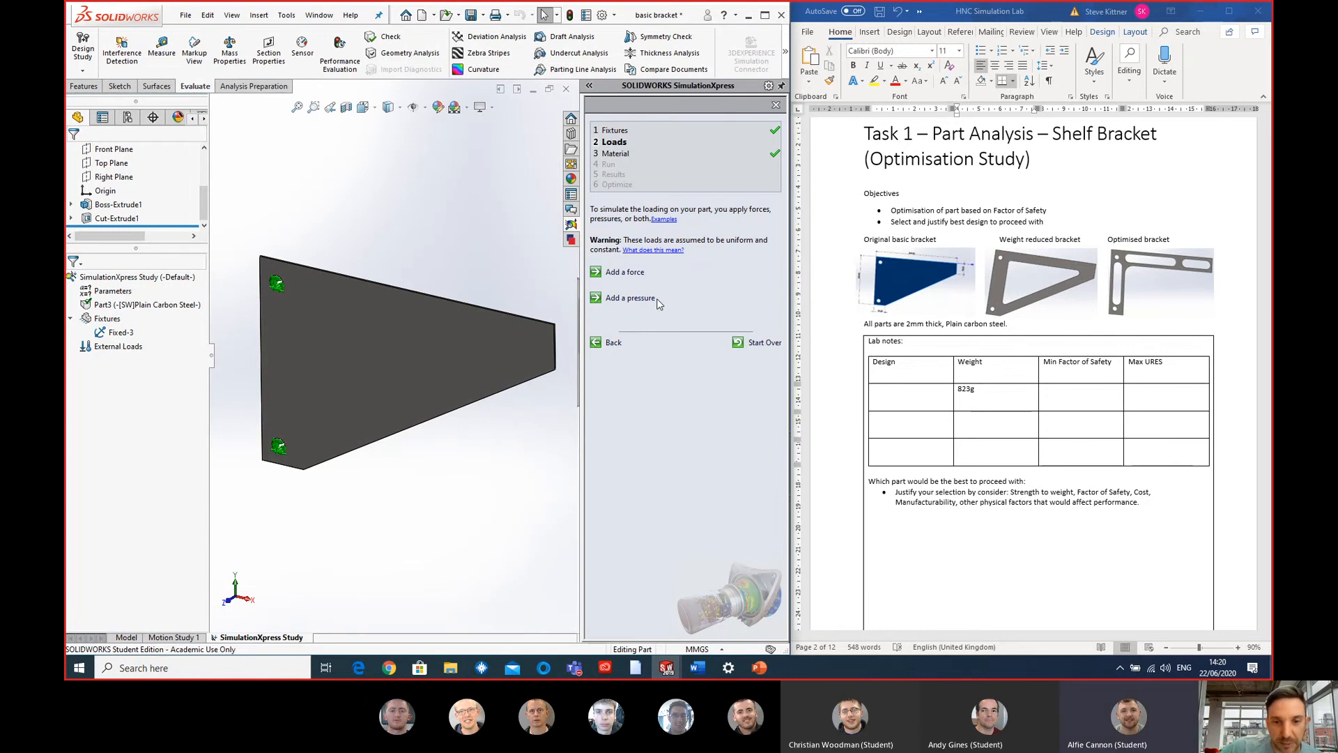
click(620, 298)
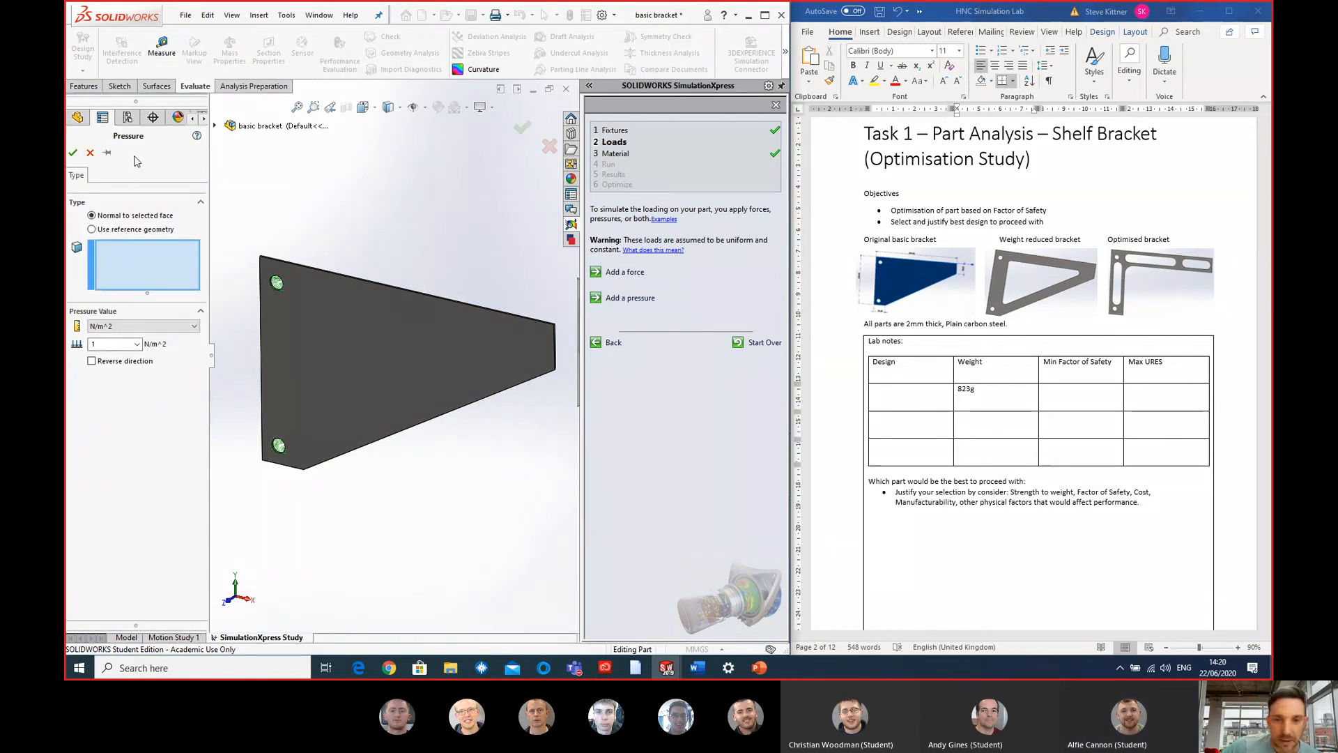
middle_drag(447, 220, 439, 252)
scroll(344, 305, down, 3)
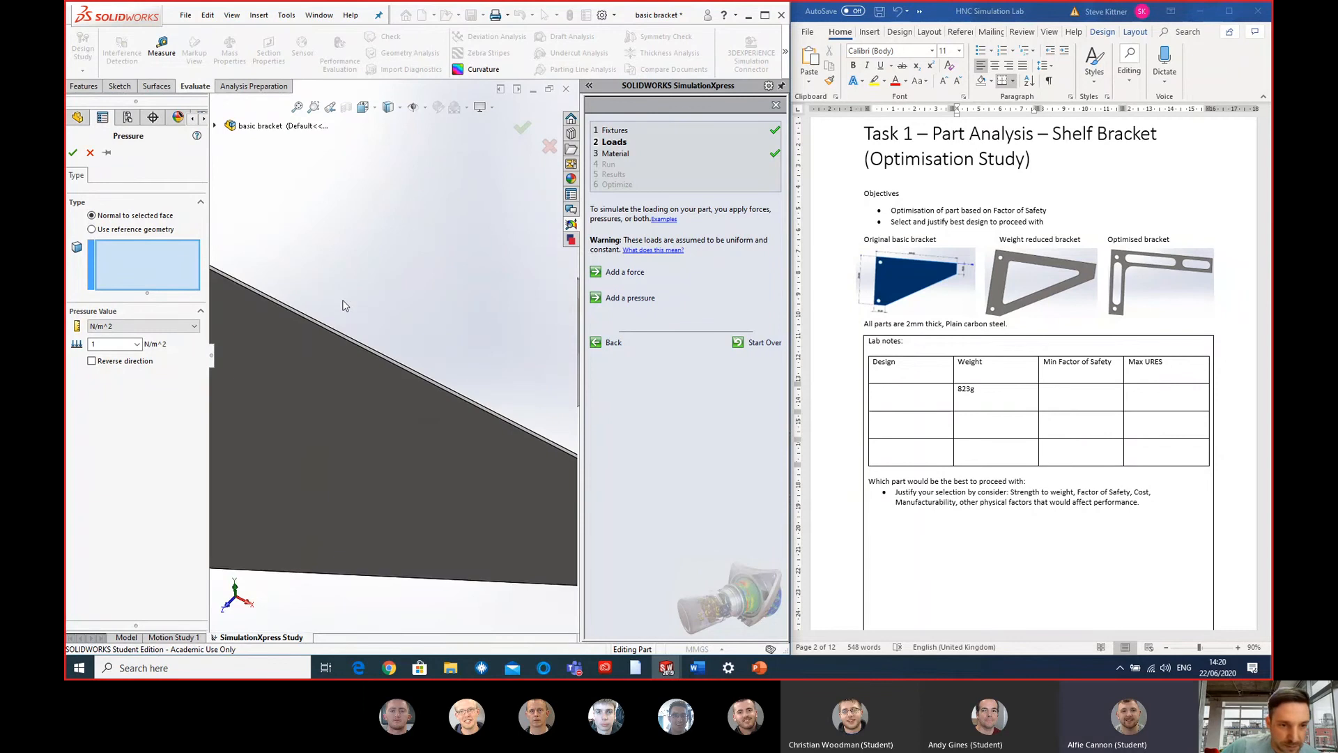
click(371, 392)
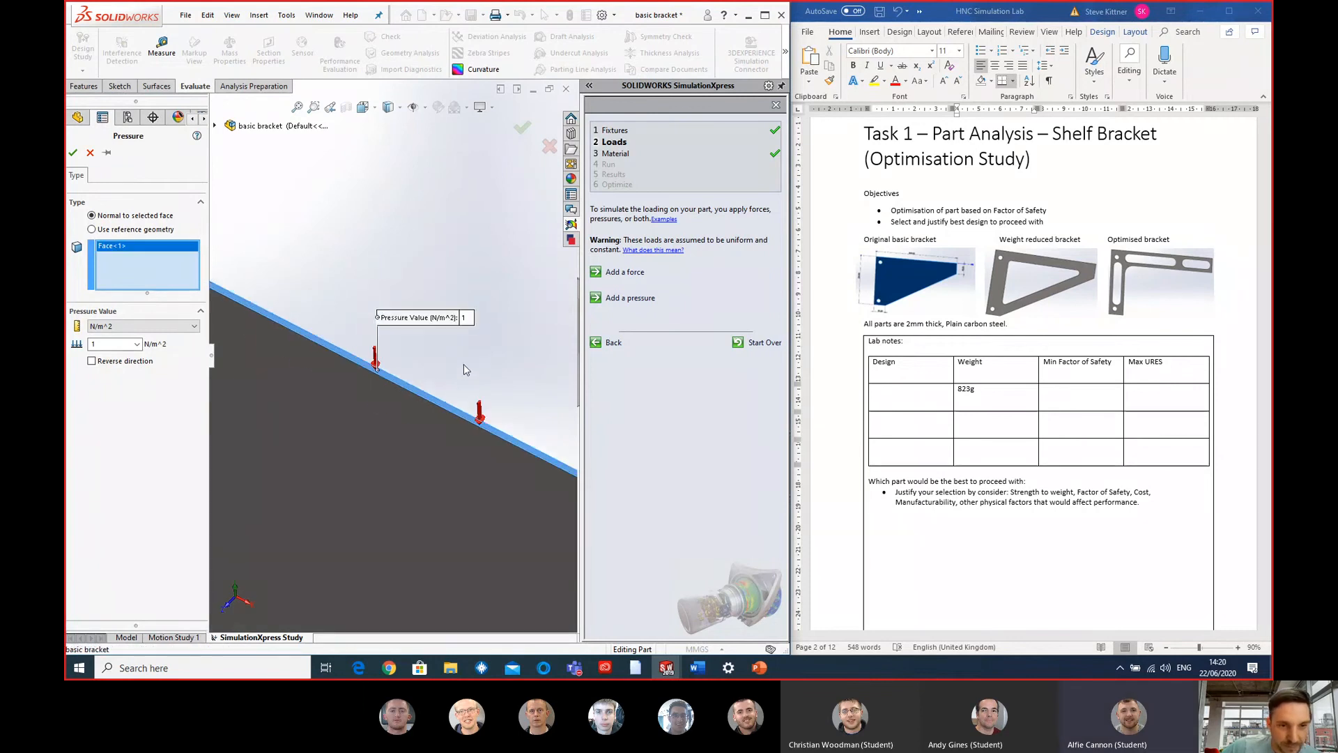
scroll(464, 369, up, 6)
middle_drag(437, 375, 425, 339)
scroll(425, 339, down, 1)
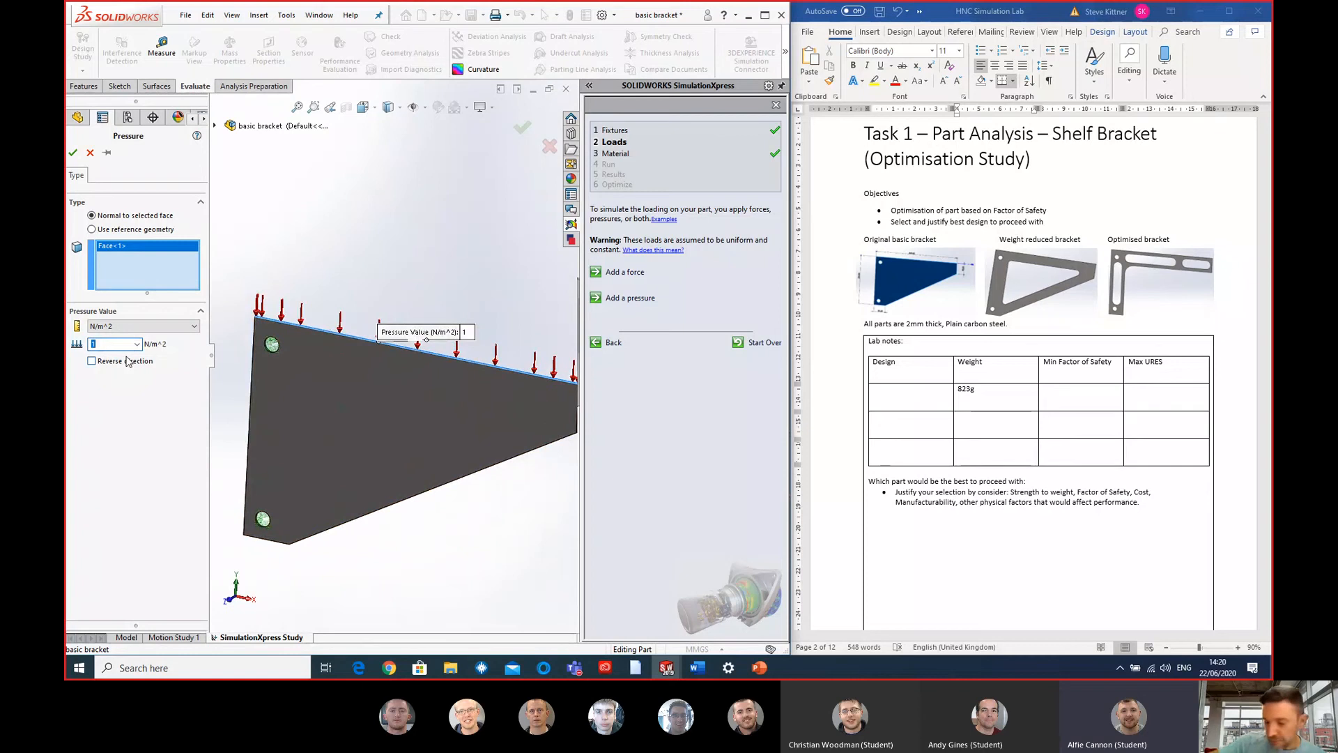
text(10000)
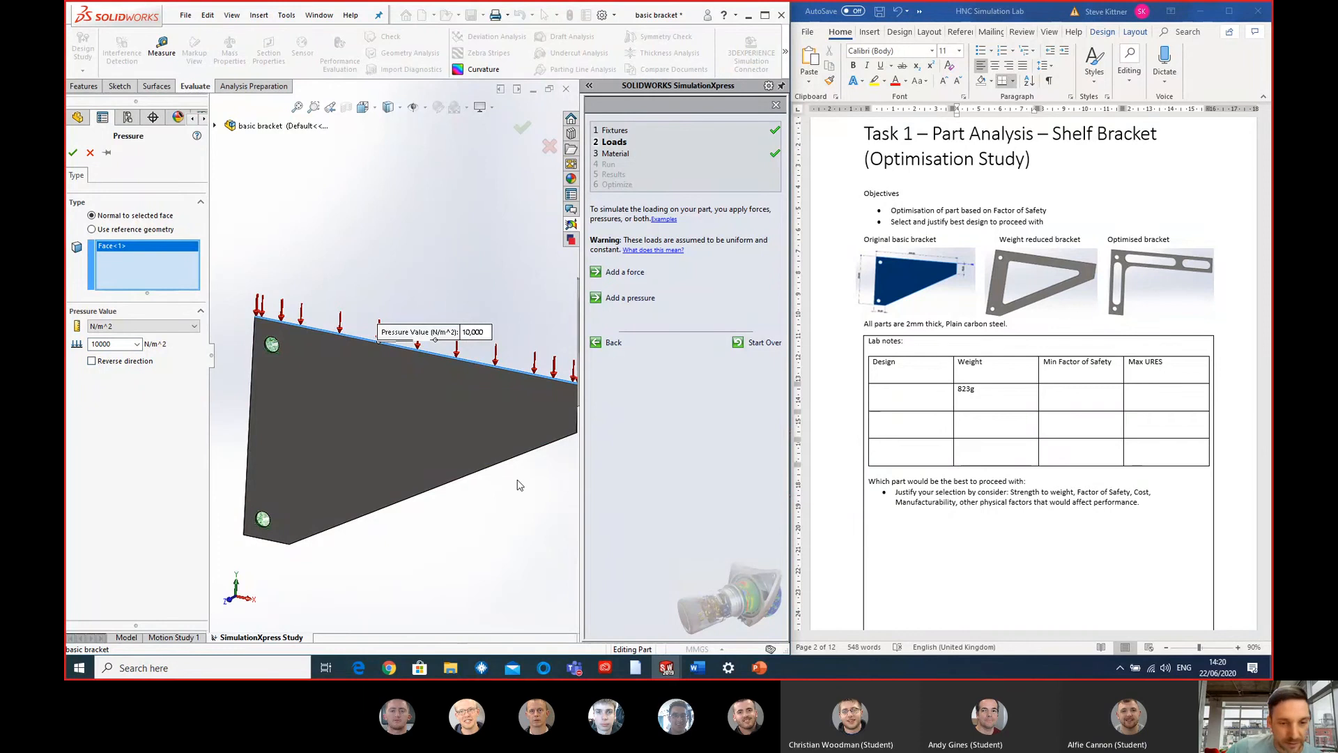
scroll(518, 485, up, 2)
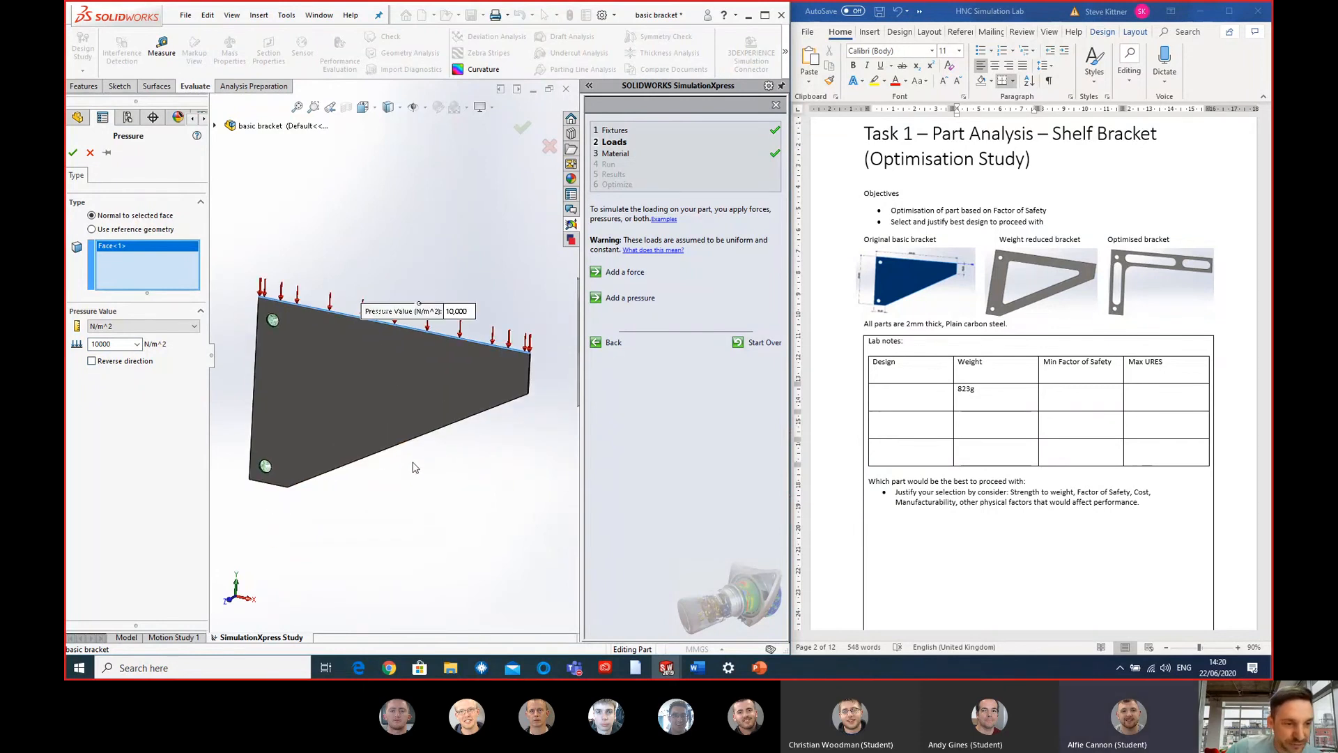
- Switch to Chrome, look up the conversion of 10000 newtons to kilogram-force, and return to the bracket study
click(390, 668)
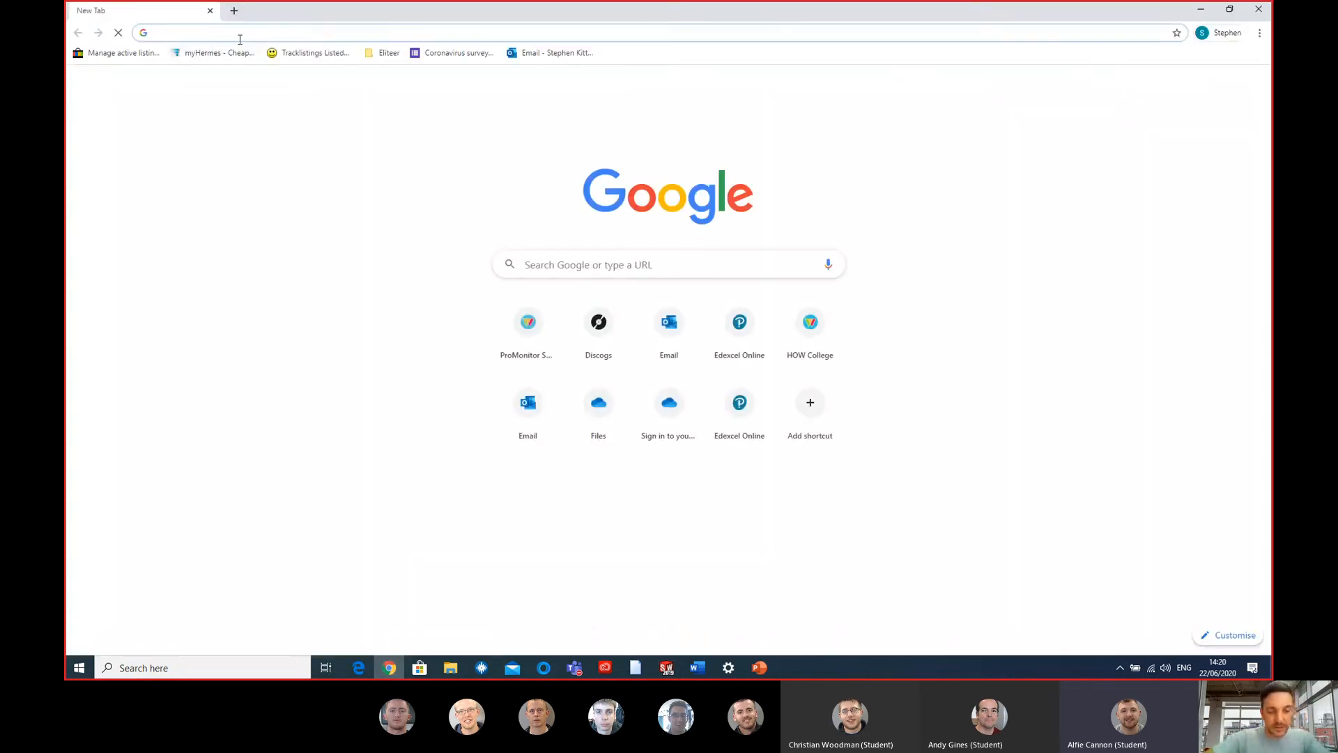
text(10000n)
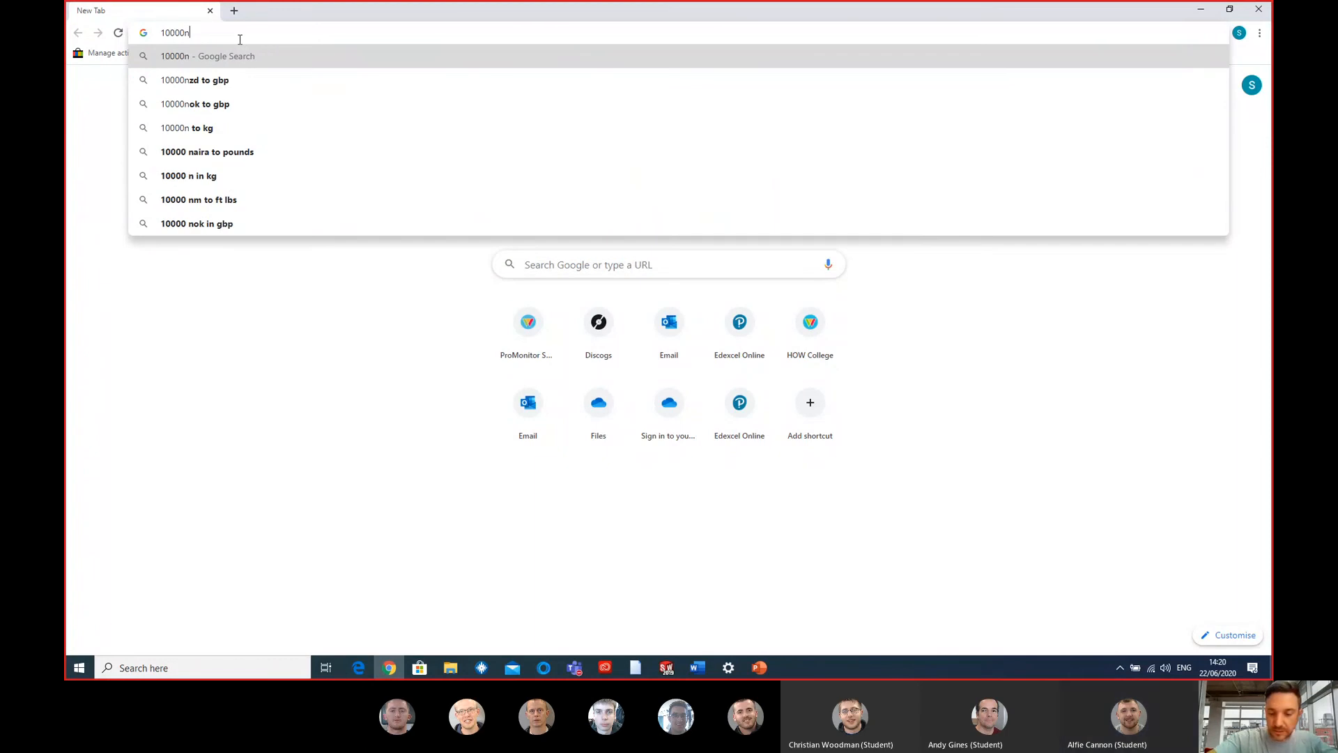
key(Down)
key(Down)
key(Down)
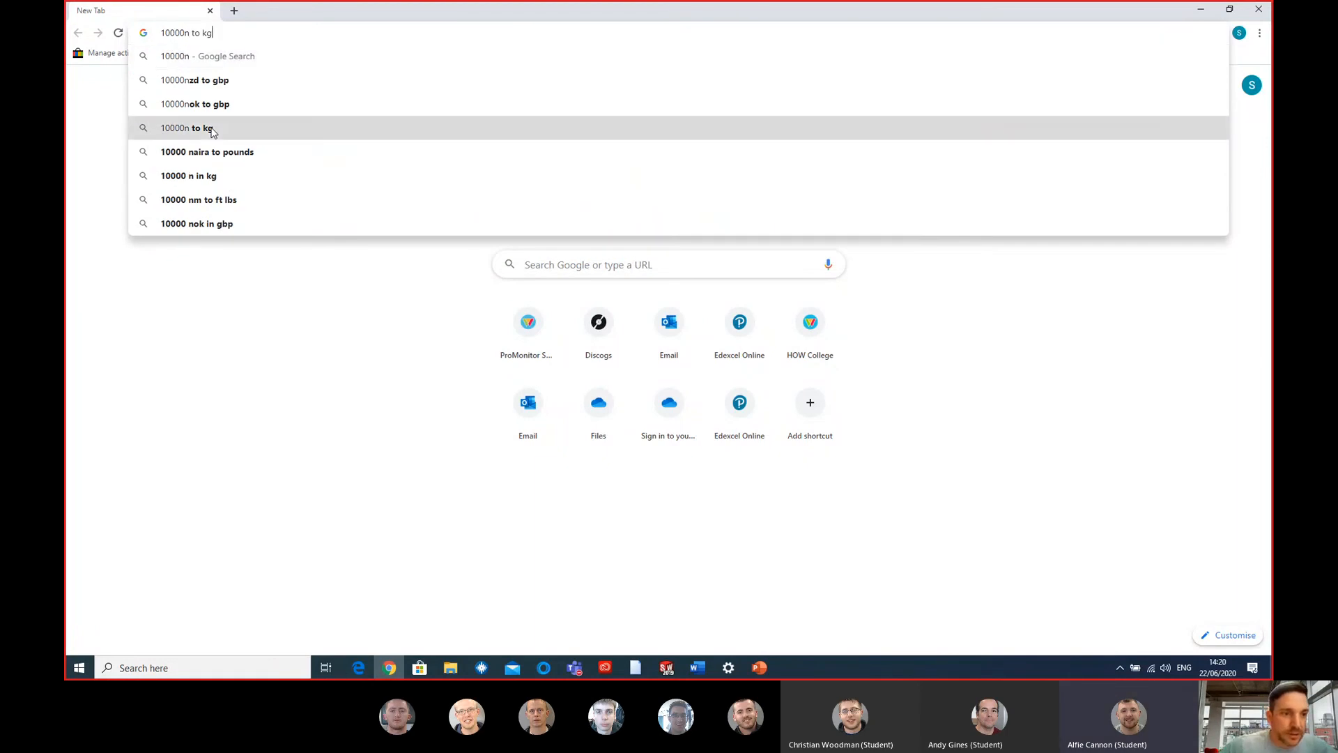
key(Return)
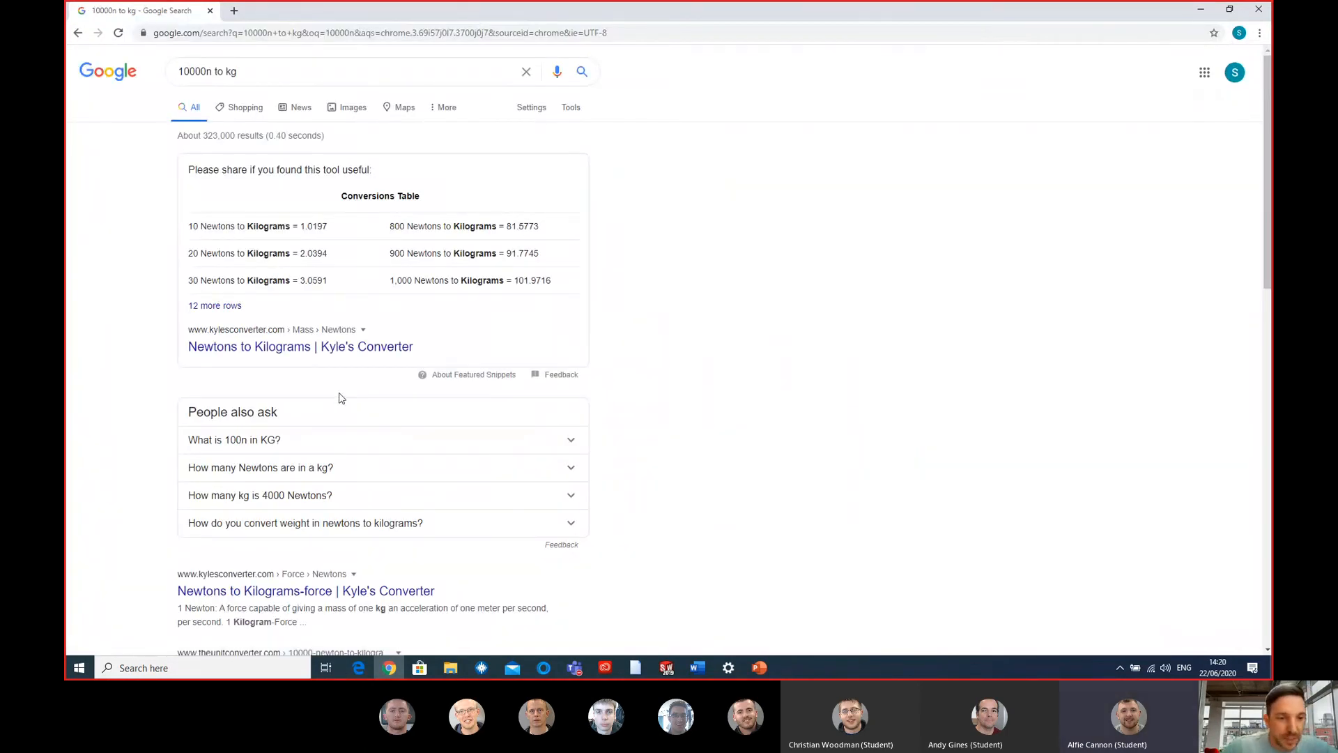
scroll(533, 460, down, 3)
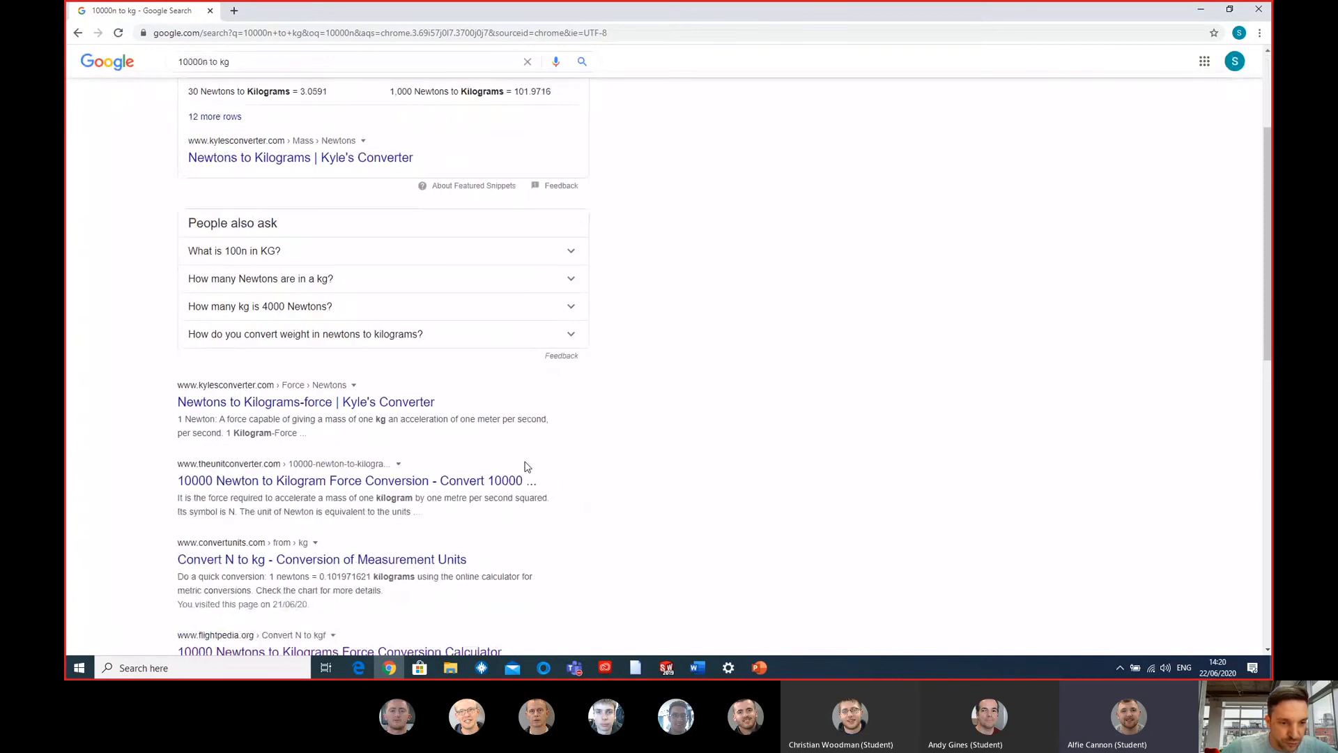
click(502, 480)
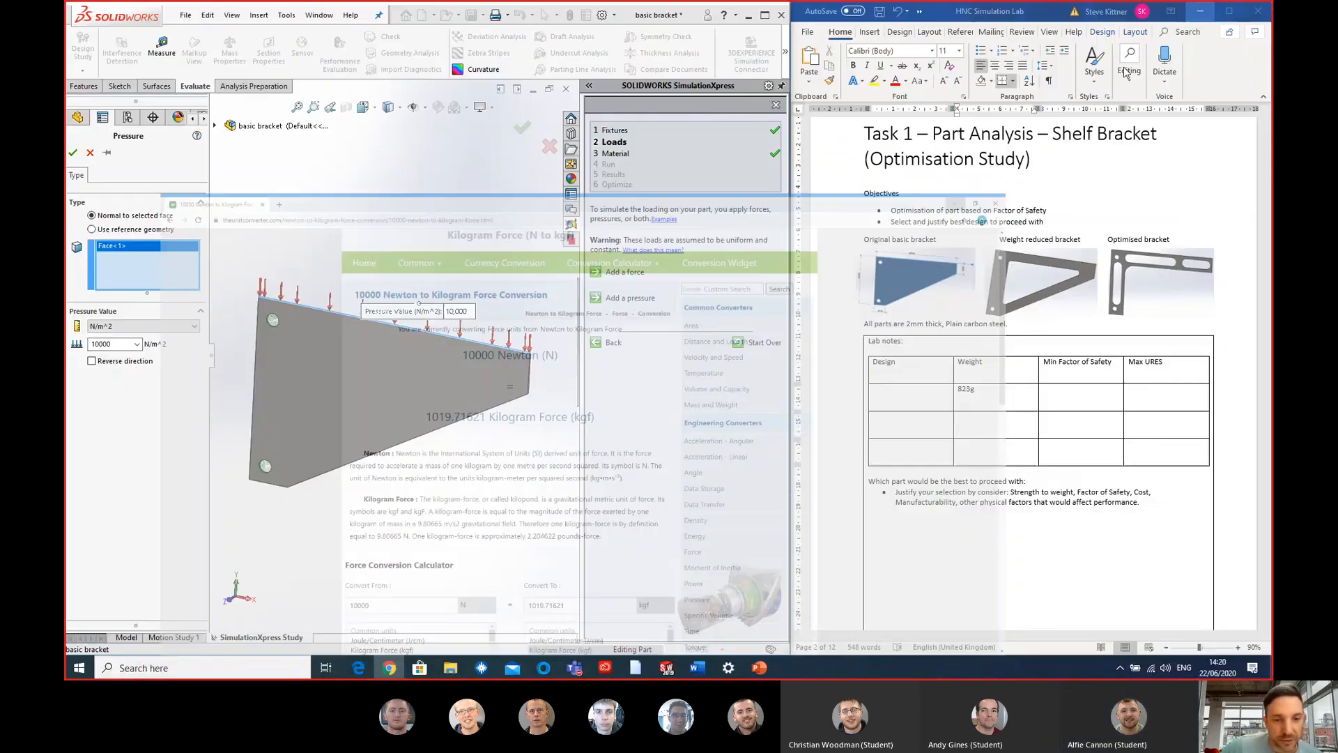
click(1199, 9)
- Accept the pressure load on the bracket's upper edge face
scroll(383, 357, up, 1)
scroll(387, 362, down, 2)
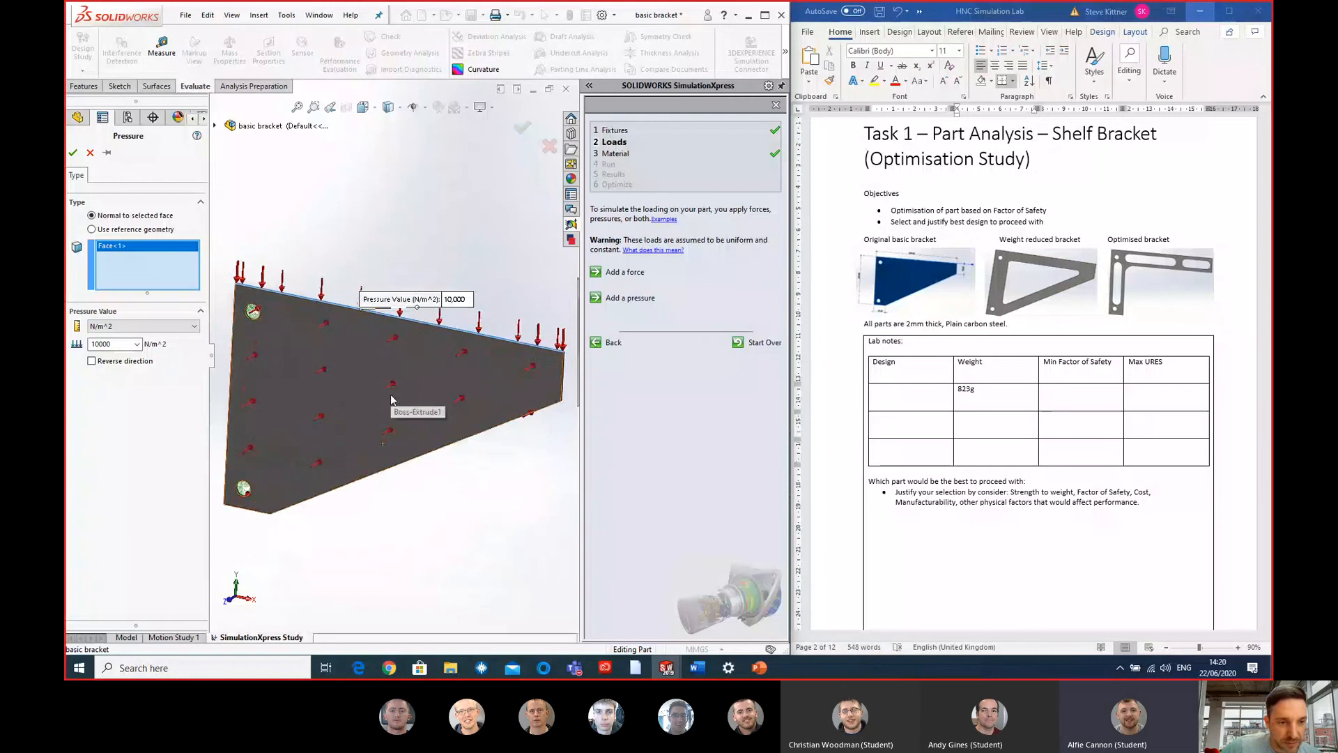
scroll(391, 401, up, 2)
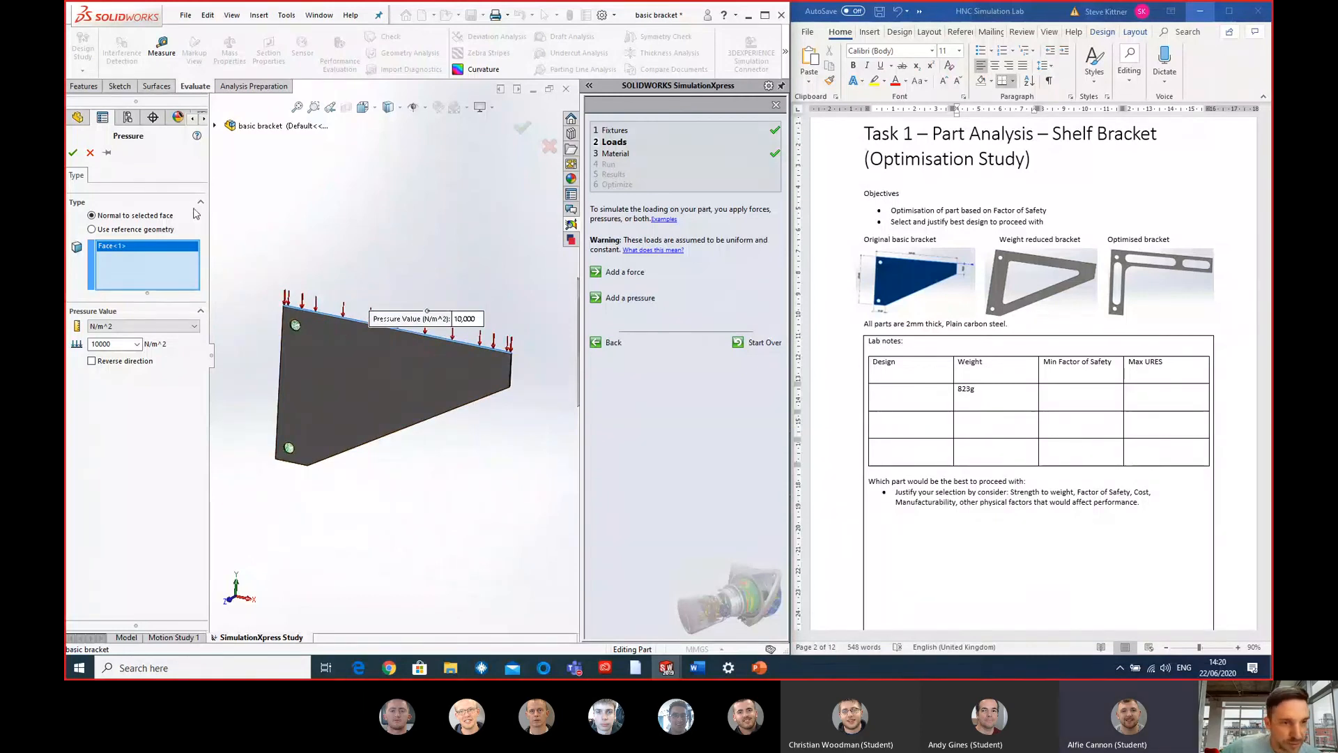
click(73, 152)
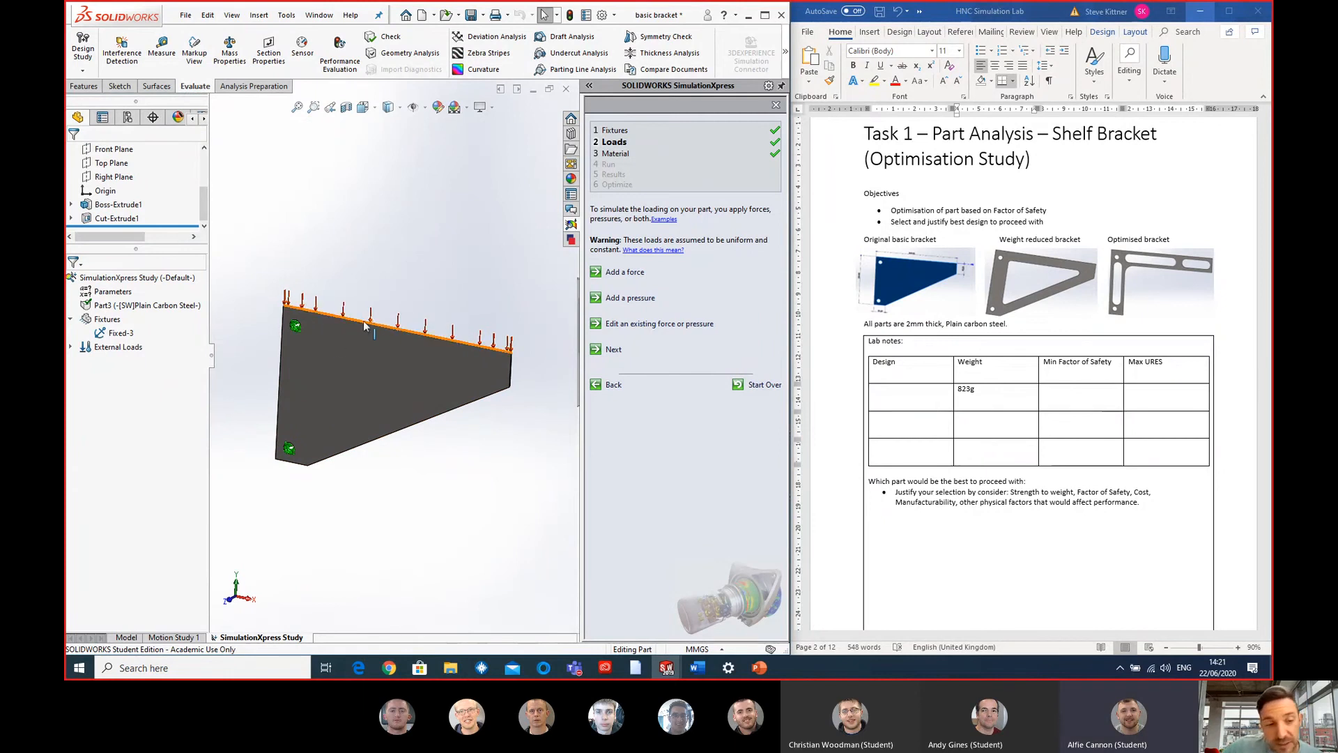
- Keep Plain Carbon Steel as the material, run the simulation with default settings, and stop the deformation animation with the study's result plots listed
scroll(300, 332, down, 2)
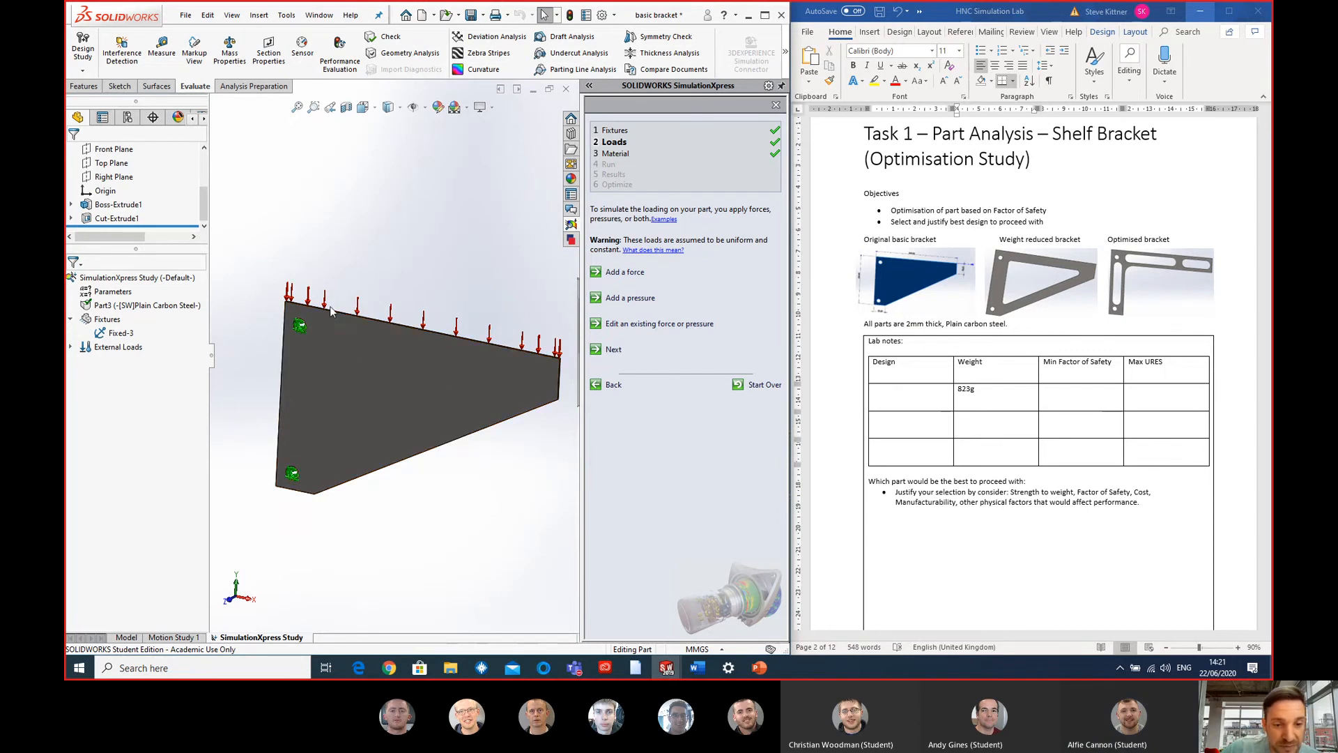
click(612, 351)
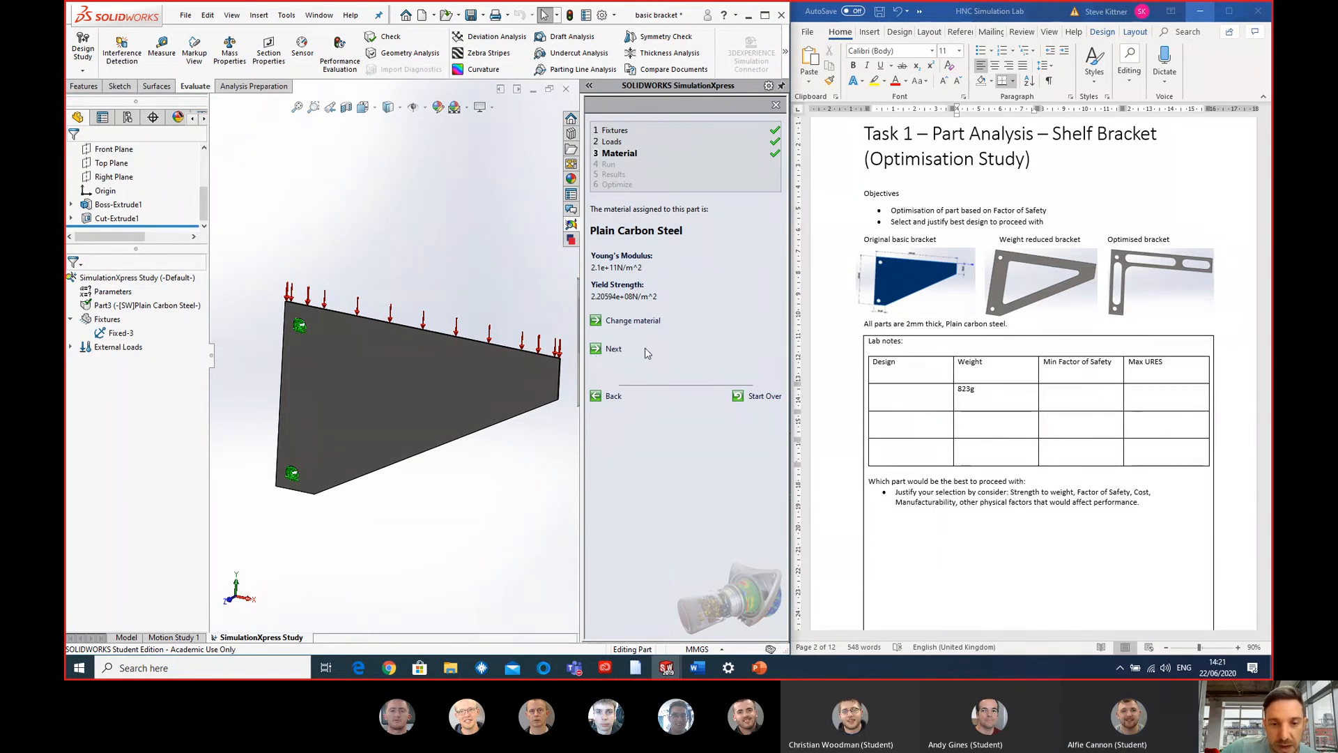
click(613, 349)
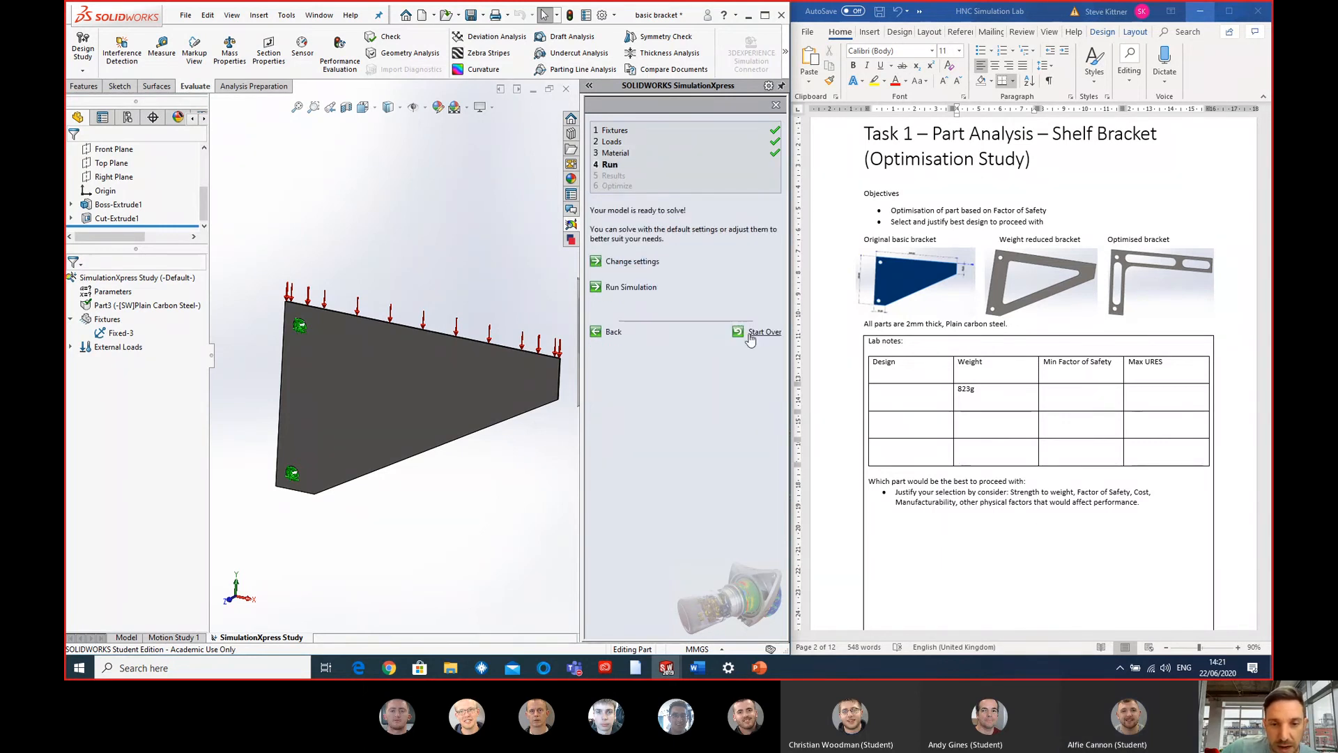
click(627, 287)
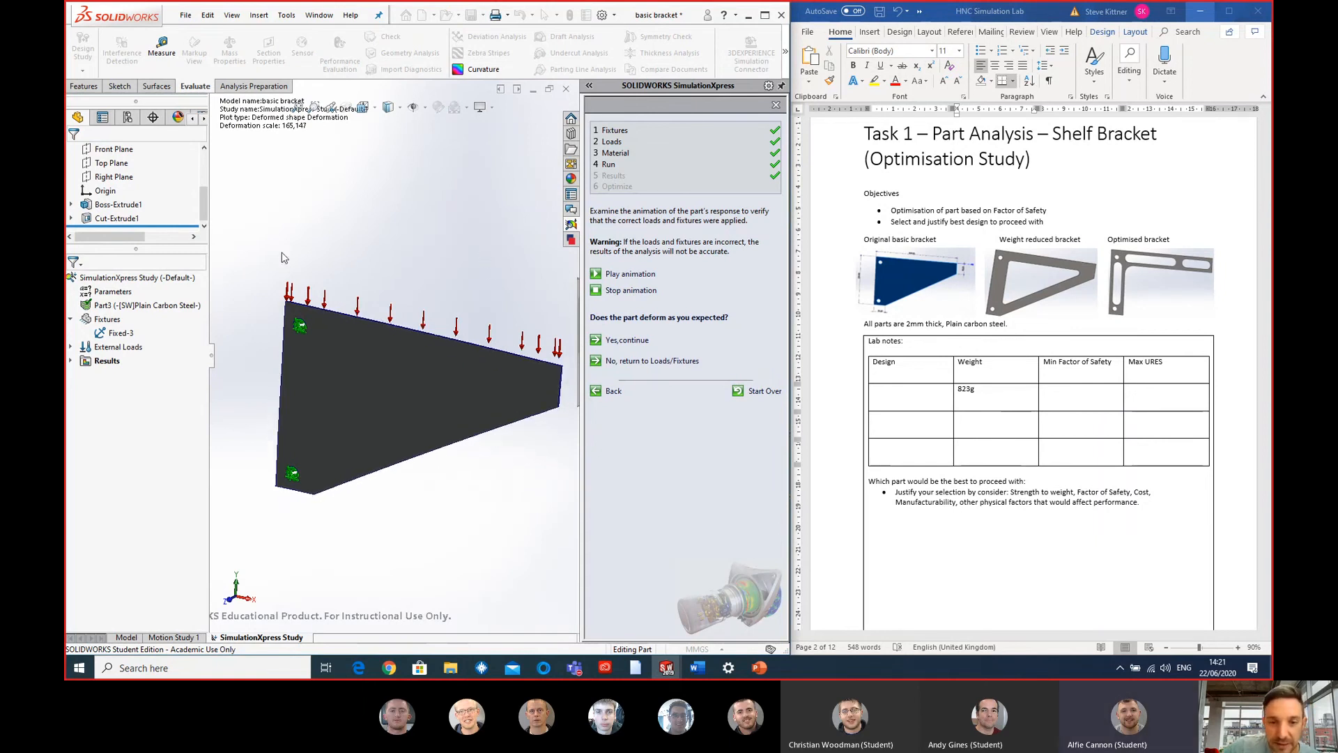
click(70, 361)
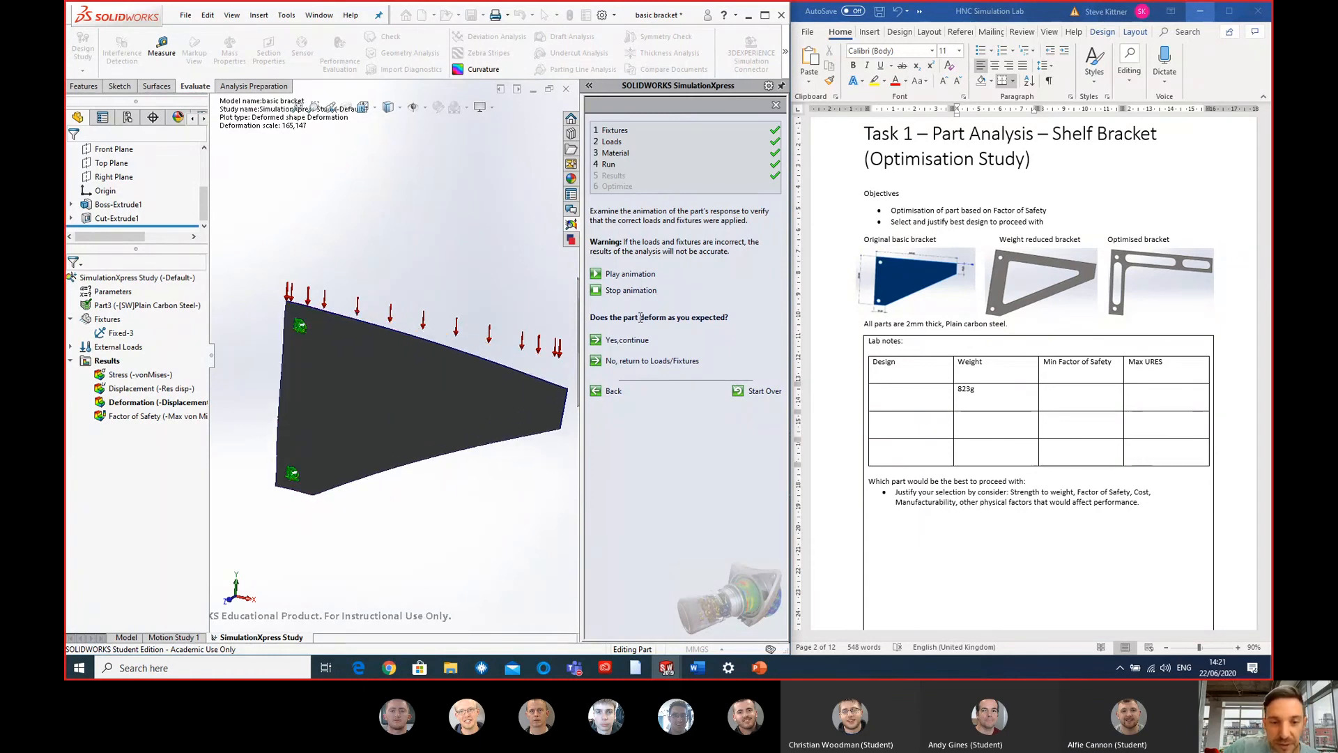
click(629, 291)
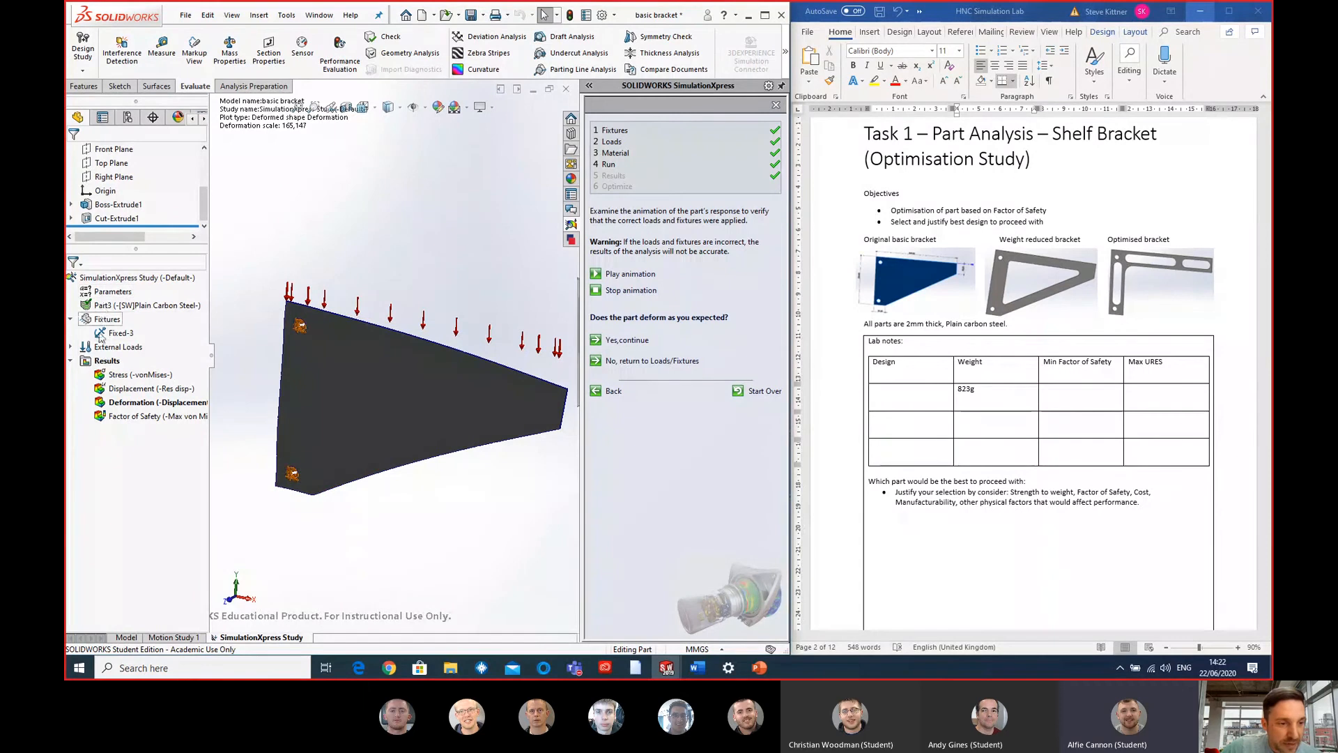
- Display the von Mises stress plot and examine the stress distribution around the upper and lower mounting holes and across the whole bracket
click(120, 375)
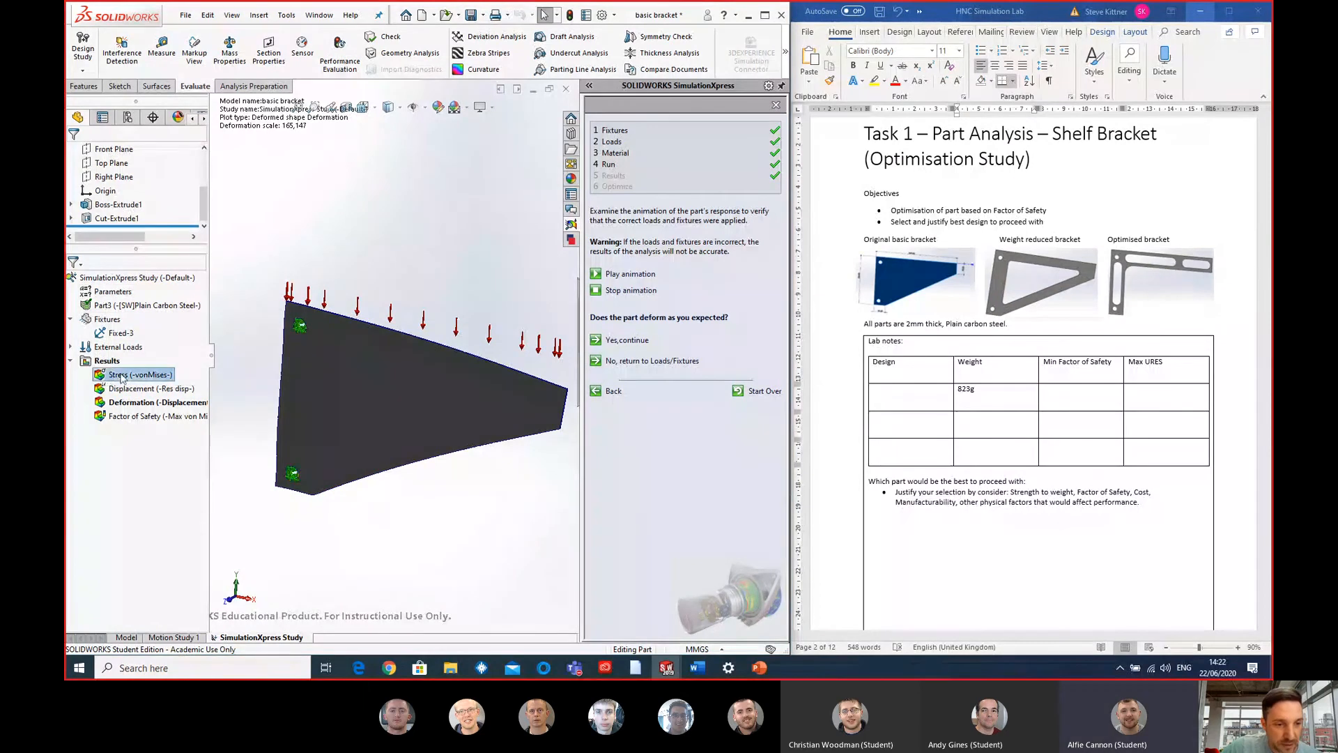
double_click(120, 377)
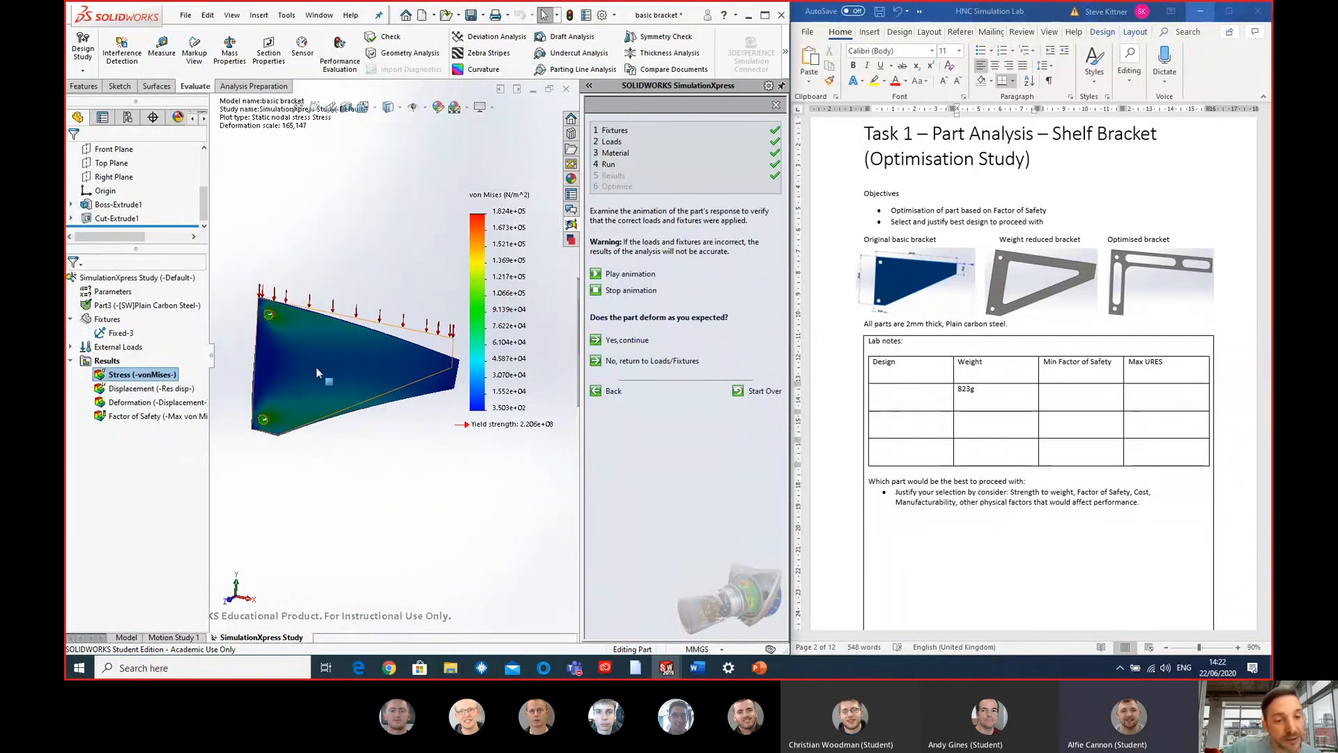
scroll(291, 329, down, 6)
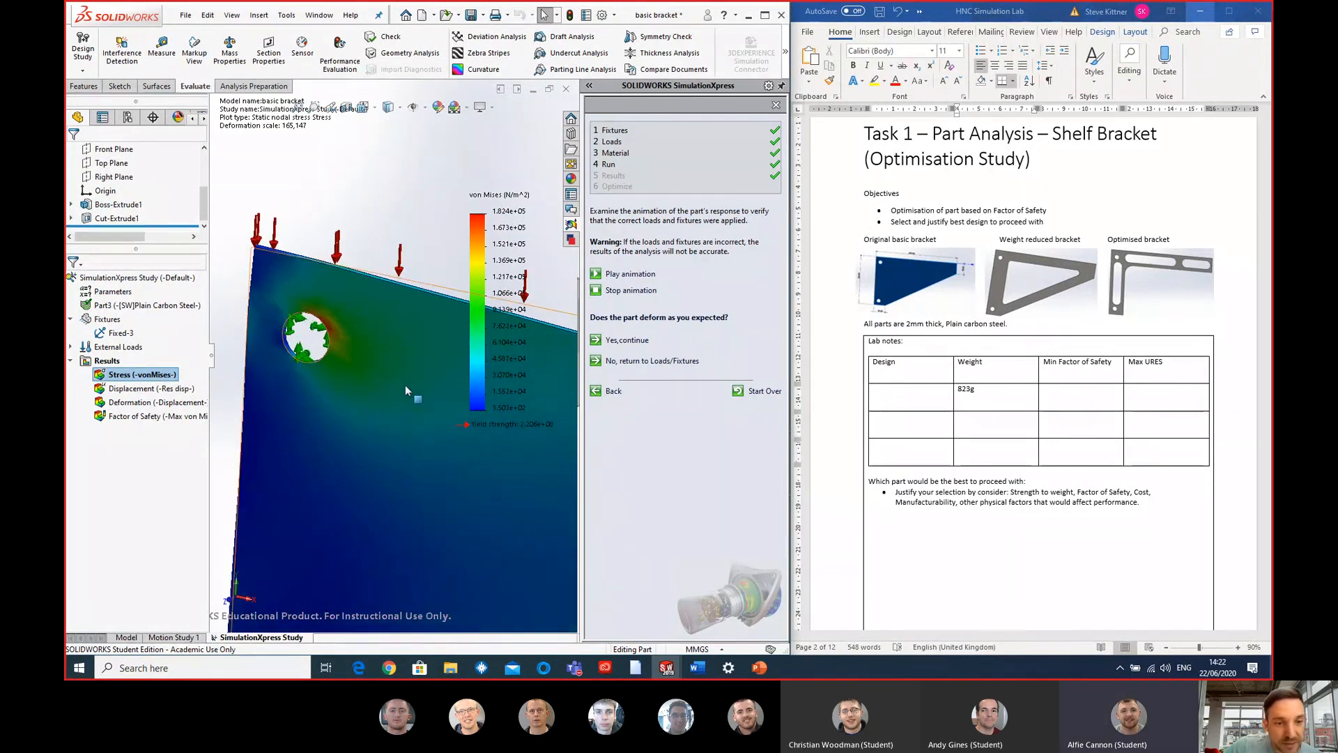
middle_drag(404, 385, 335, 350)
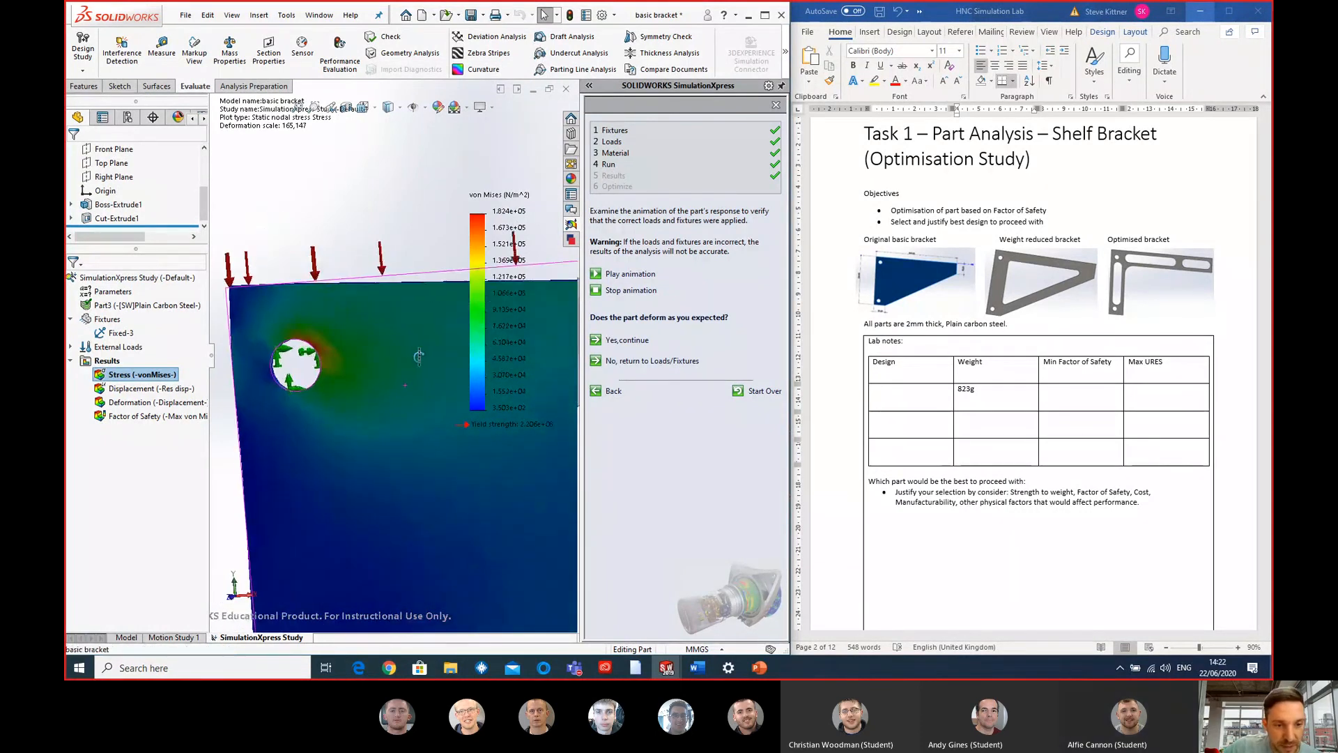
scroll(336, 351, down, 1)
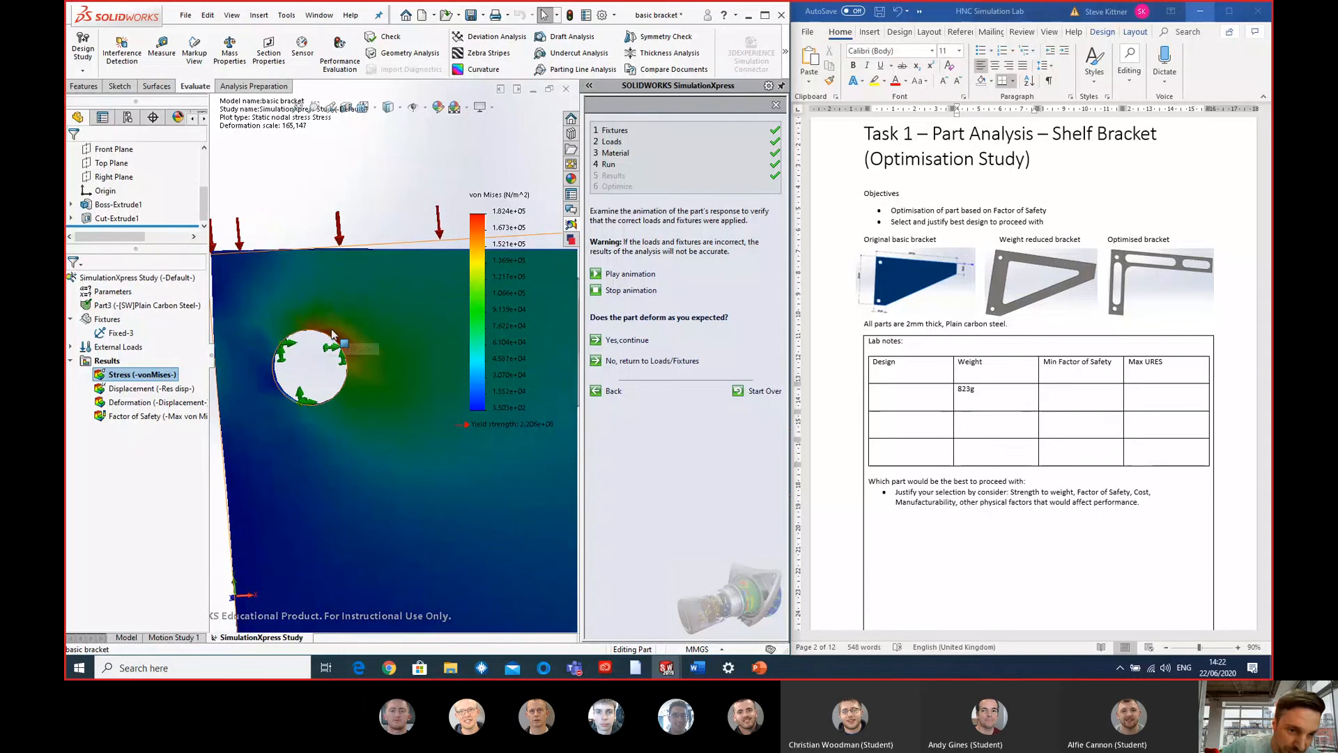
scroll(367, 465, up, 5)
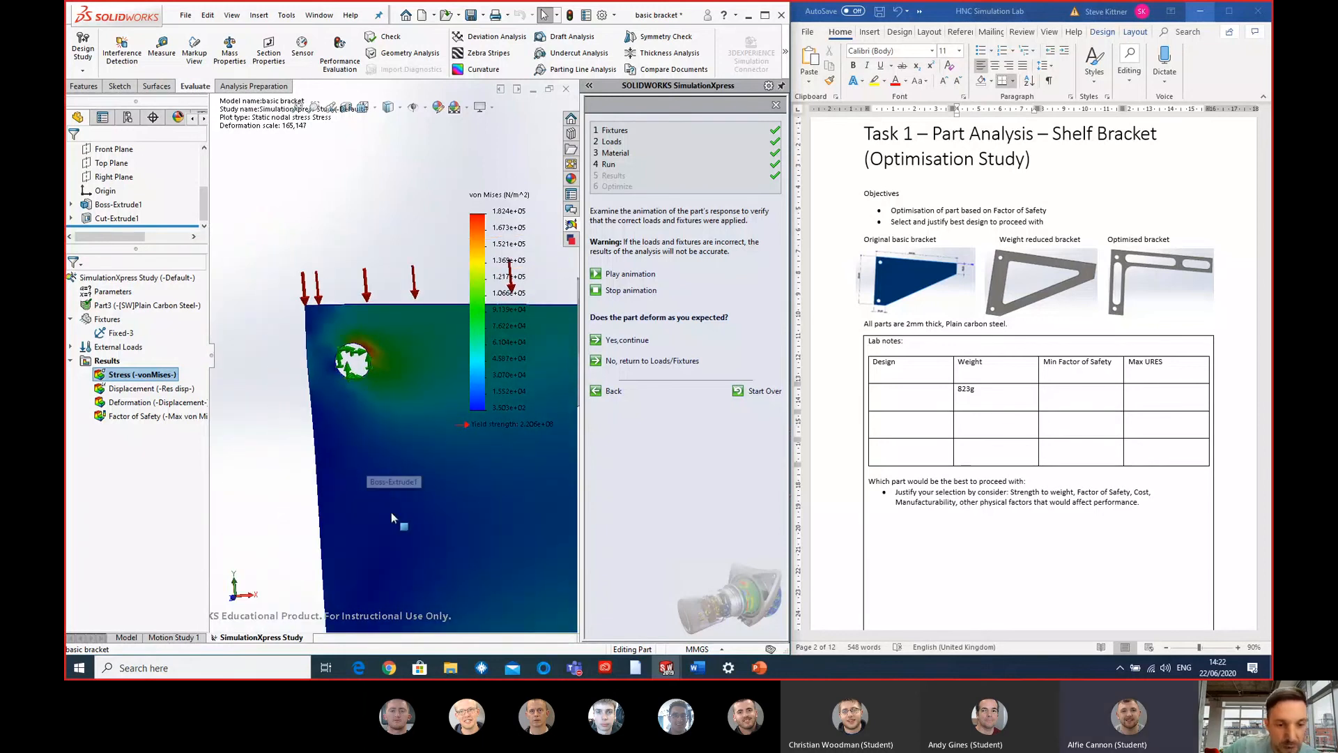
scroll(401, 519, down, 6)
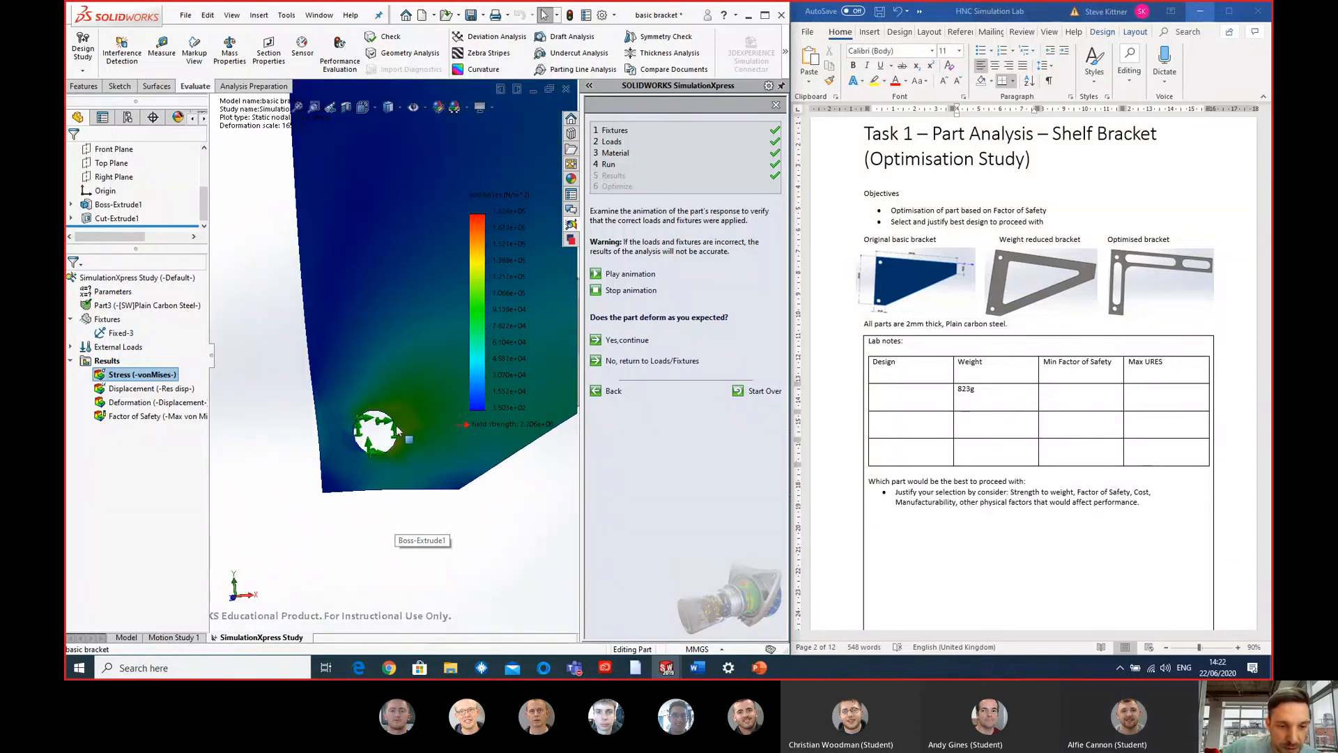
scroll(397, 428, down, 3)
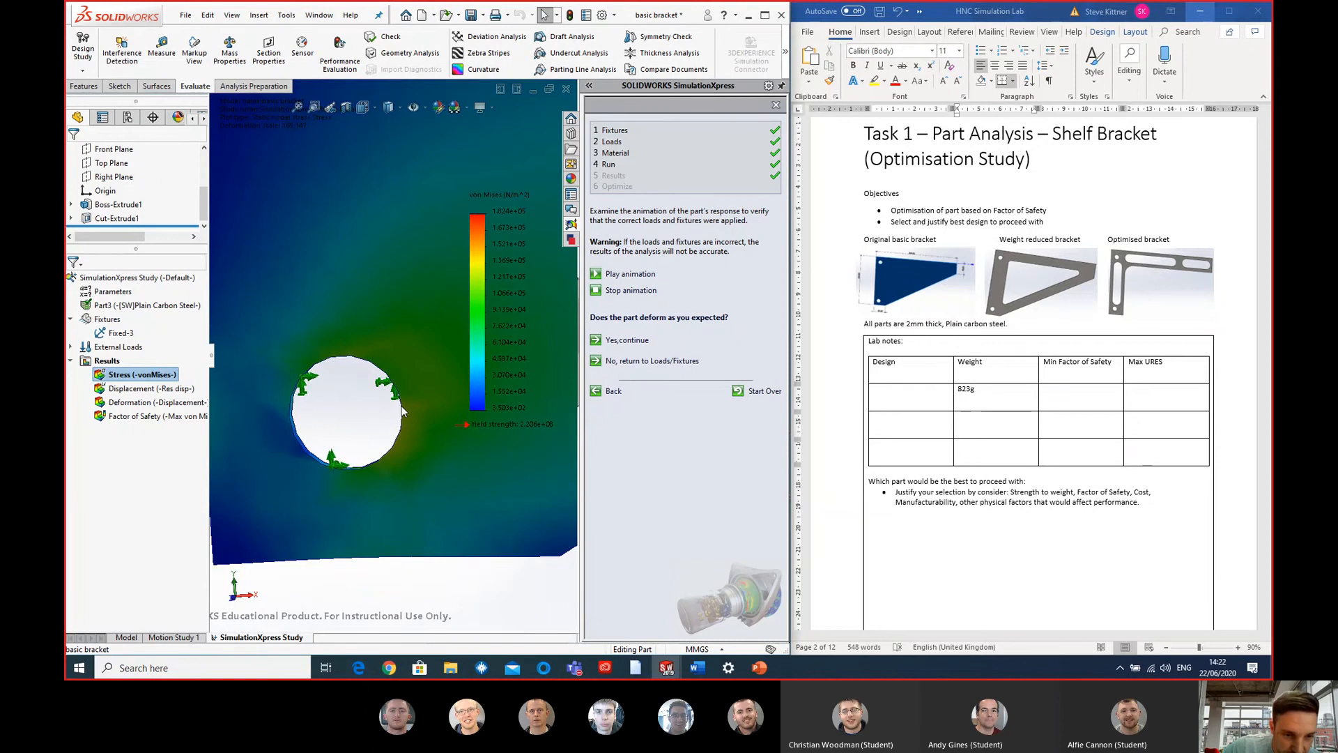
scroll(406, 418, up, 5)
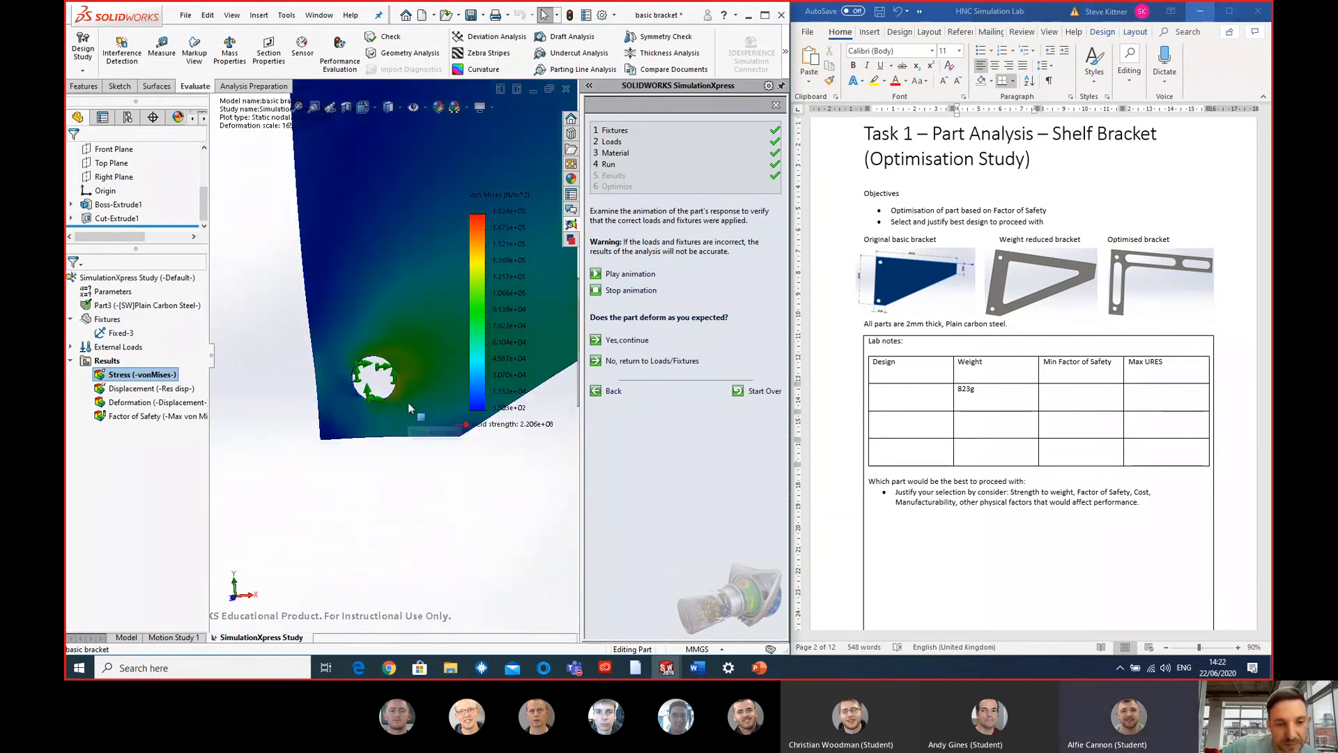
scroll(424, 291, down, 4)
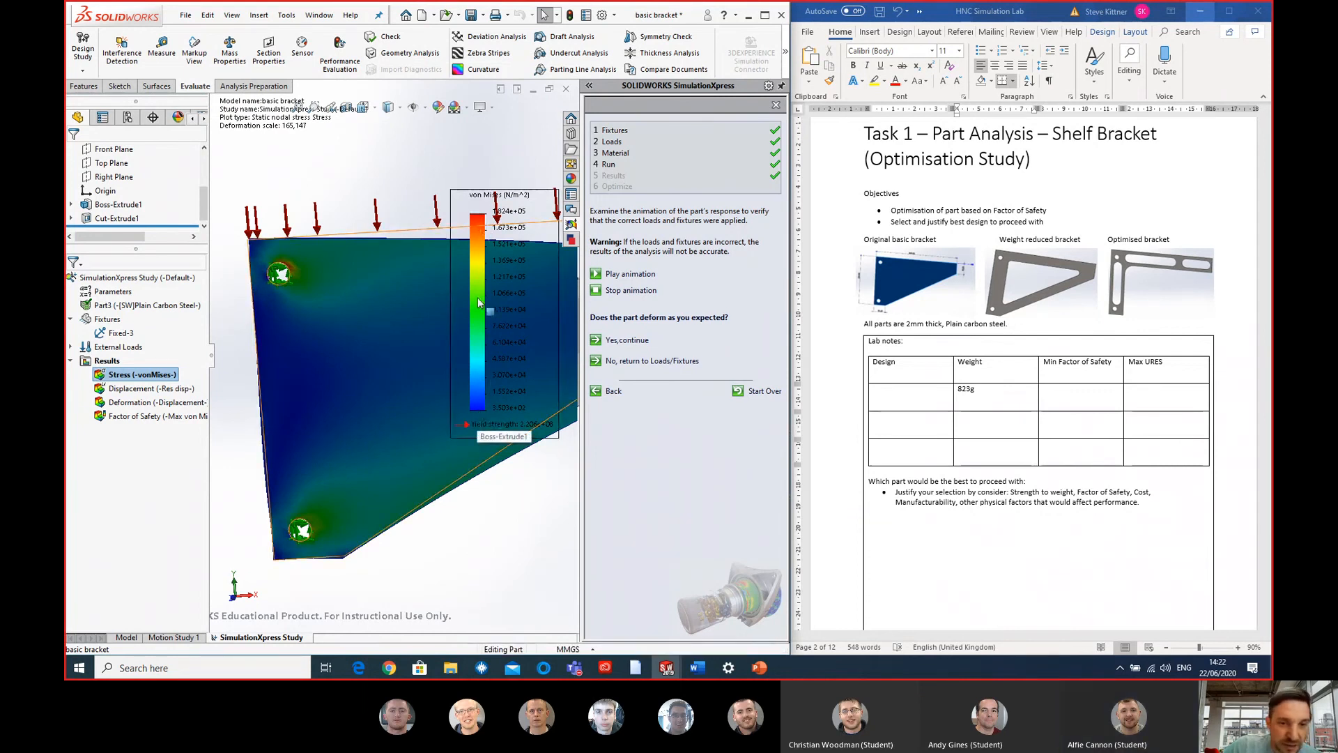
scroll(460, 446, up, 6)
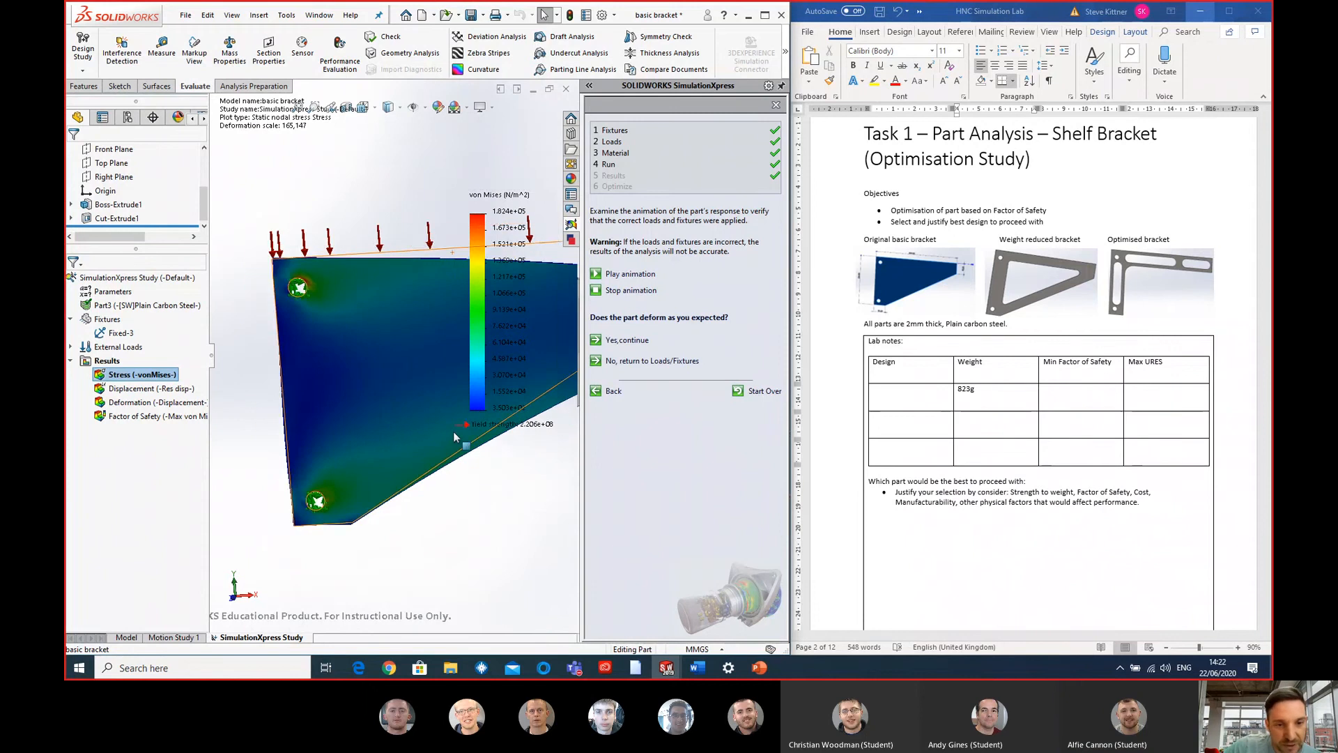
scroll(432, 348, down, 3)
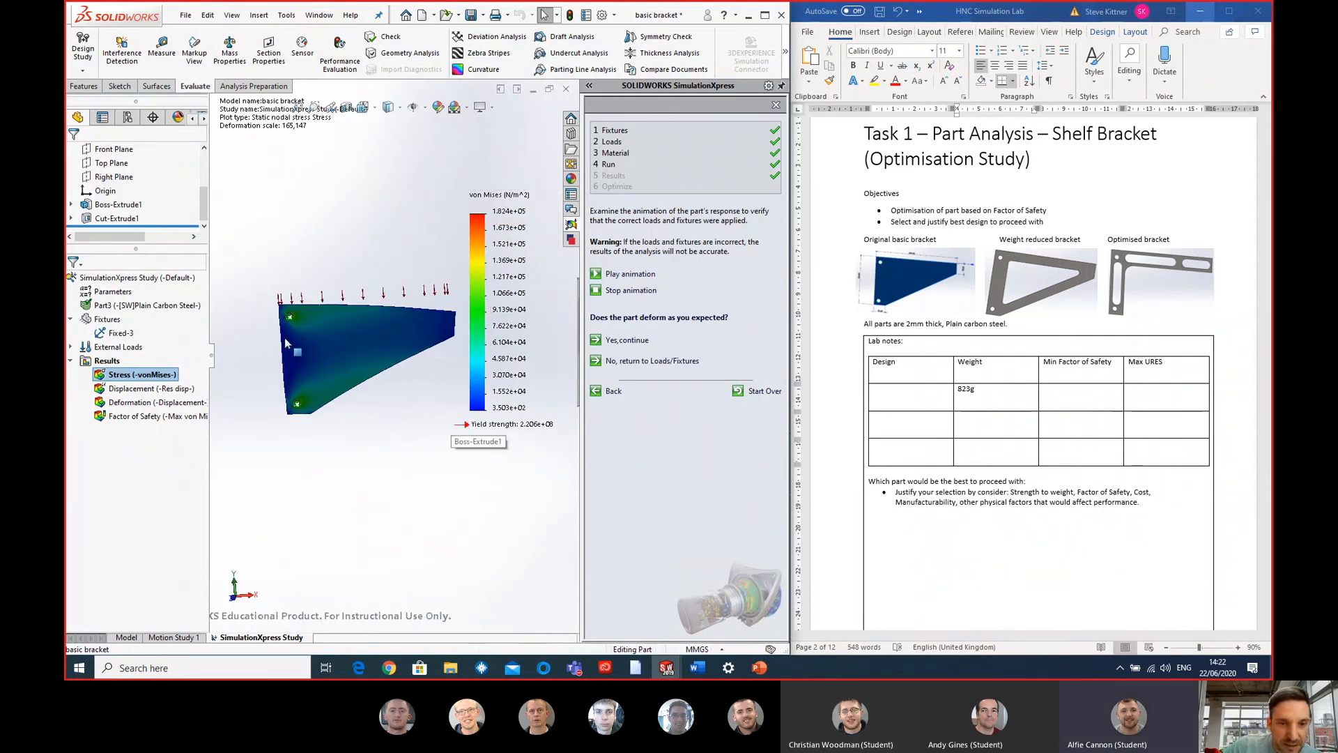
scroll(368, 393, down, 2)
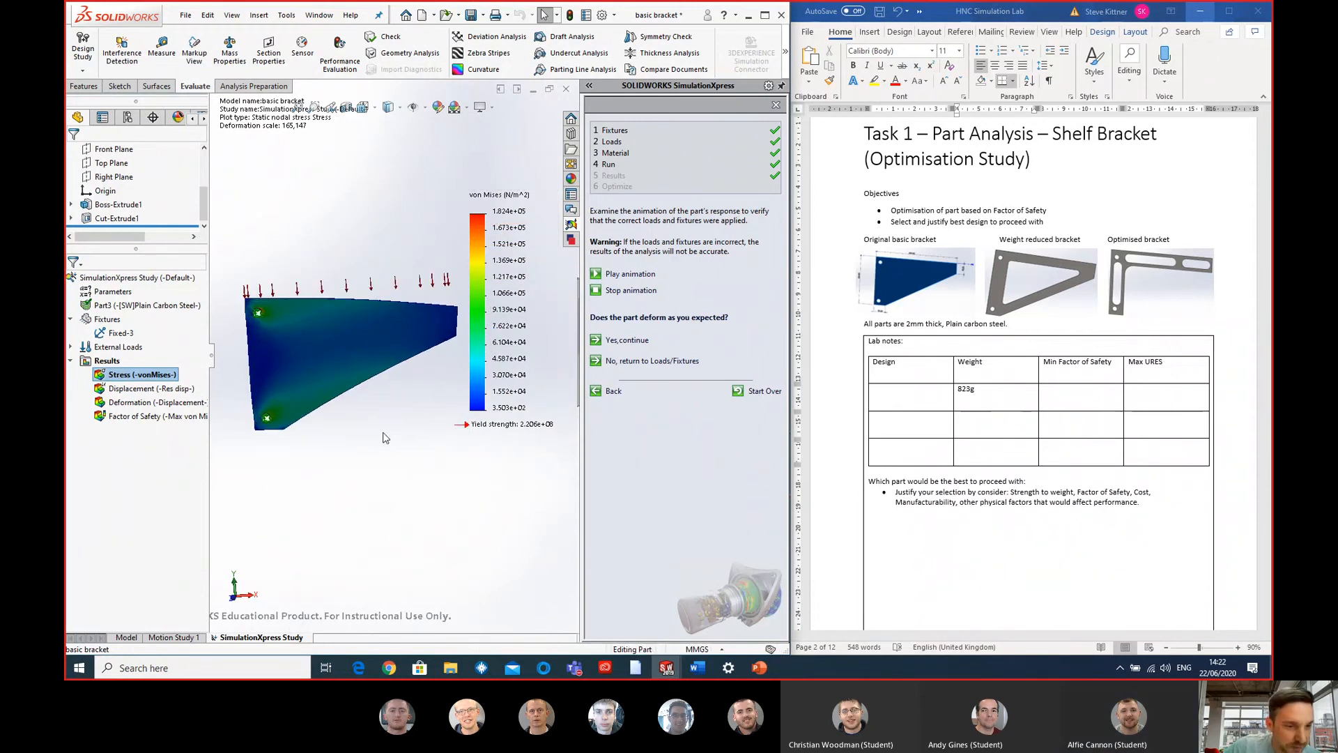
- Review the displacement and factor of safety plots, and confirm that the part deforms as expected to reach the study's results
click(148, 389)
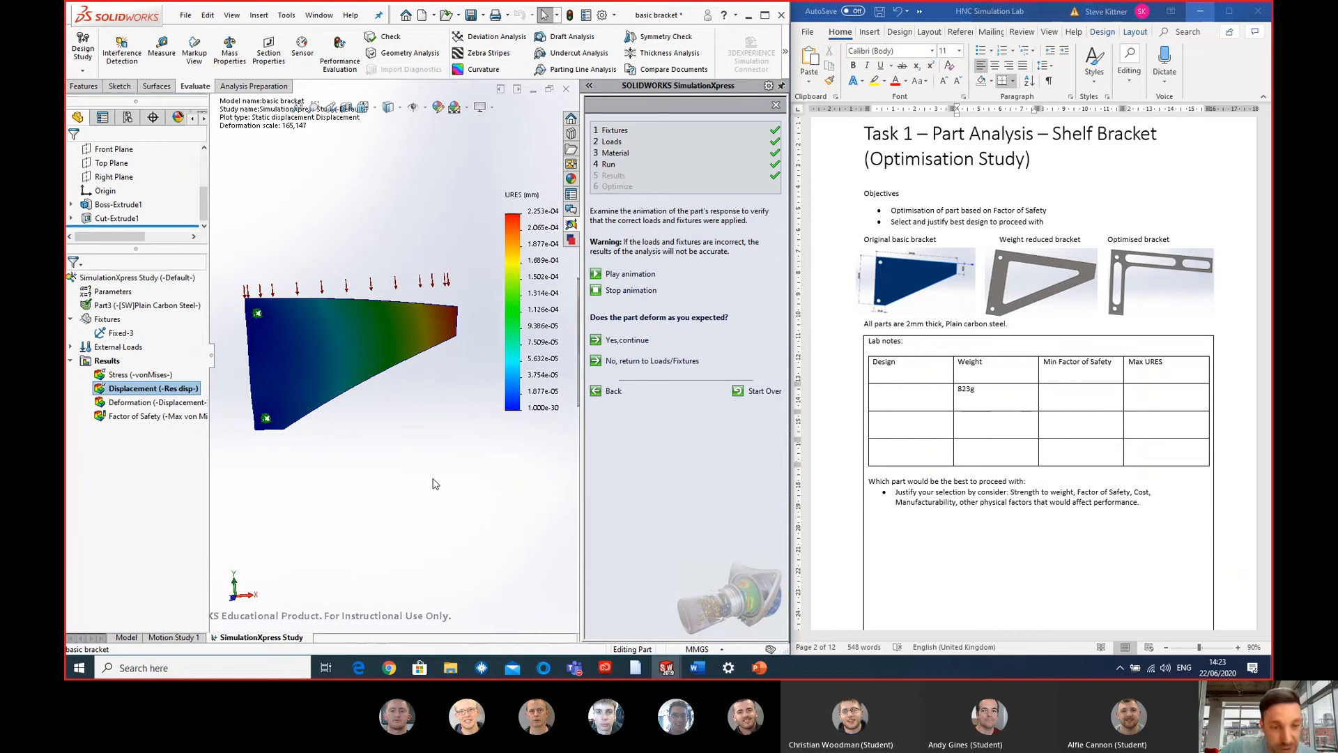
double_click(140, 416)
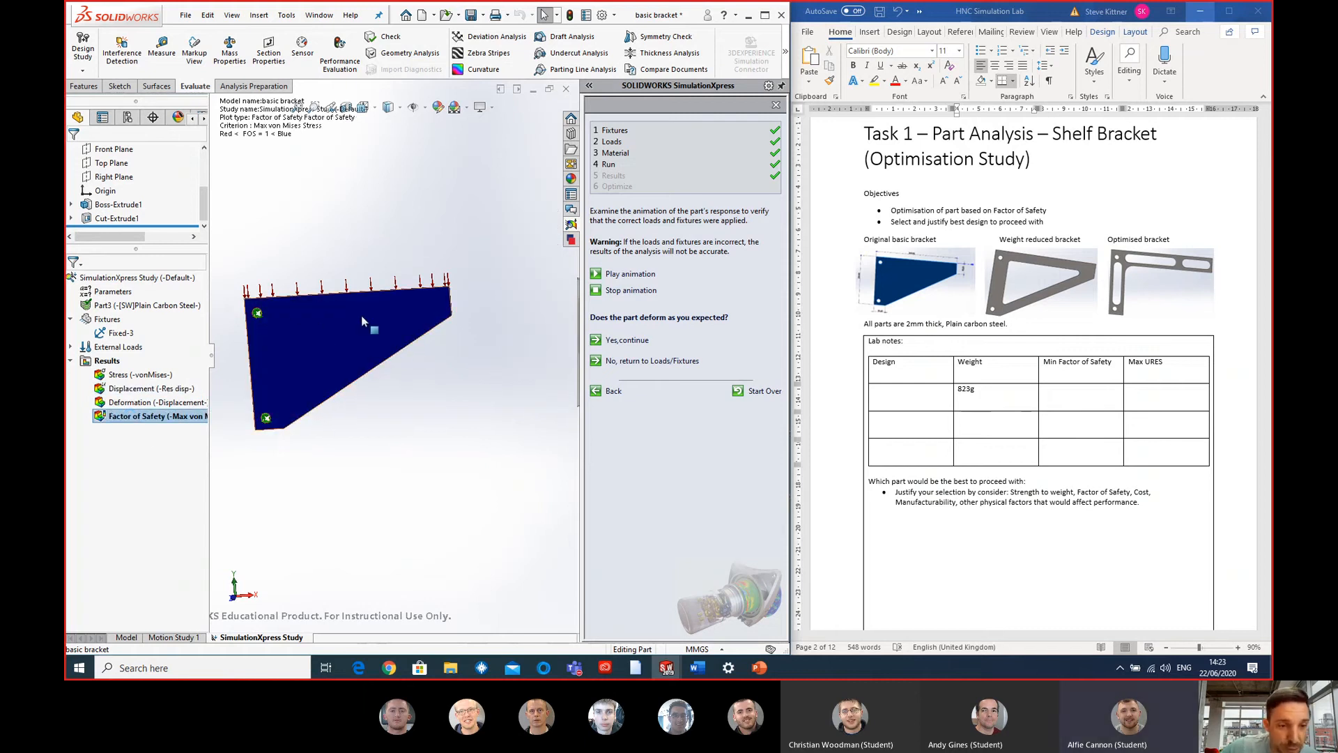
scroll(297, 309, down, 3)
scroll(297, 313, down, 2)
scroll(318, 372, up, 4)
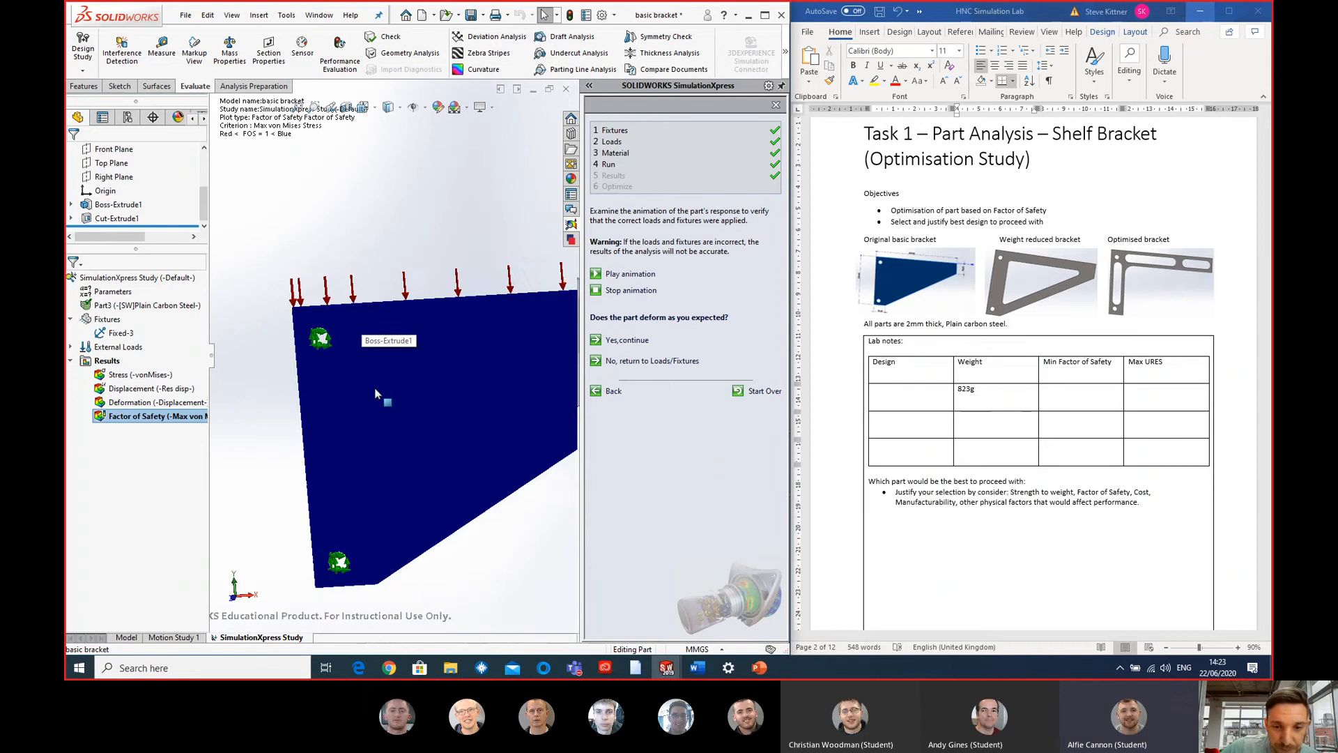
scroll(462, 375, up, 2)
scroll(456, 364, down, 3)
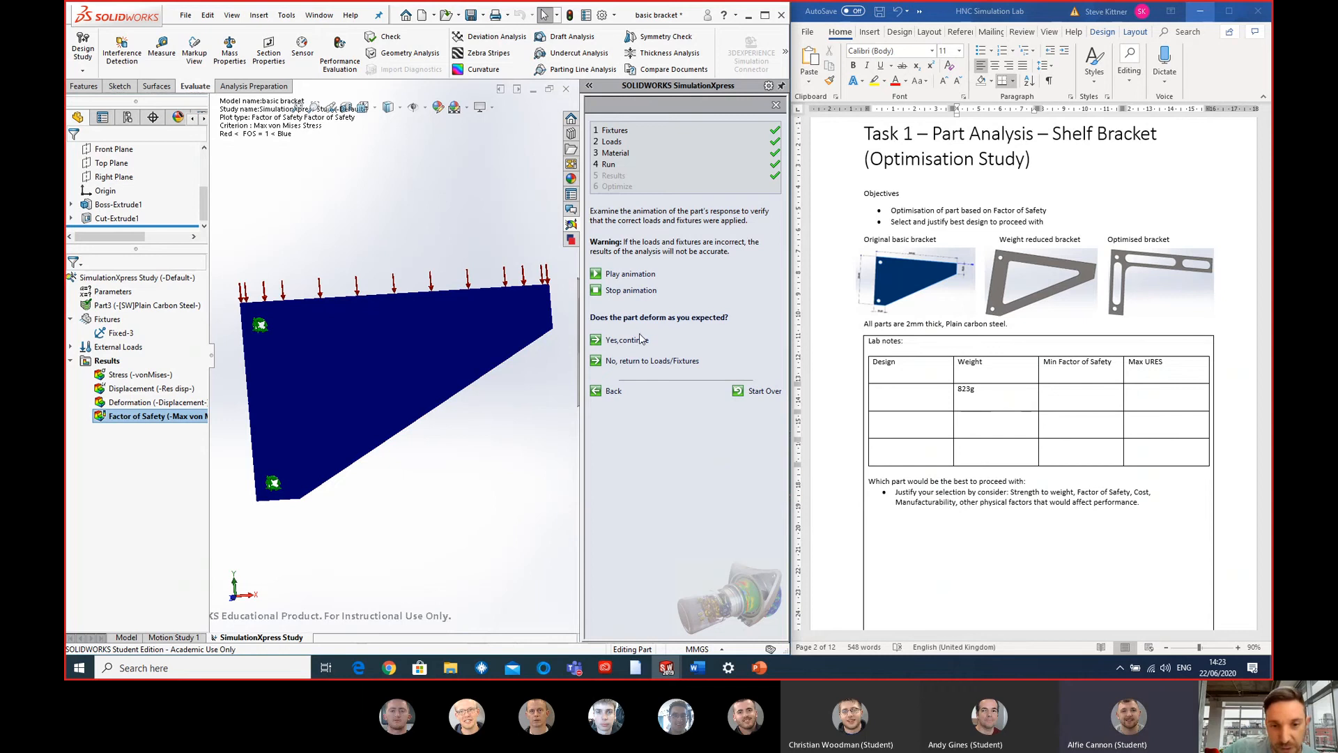
click(620, 340)
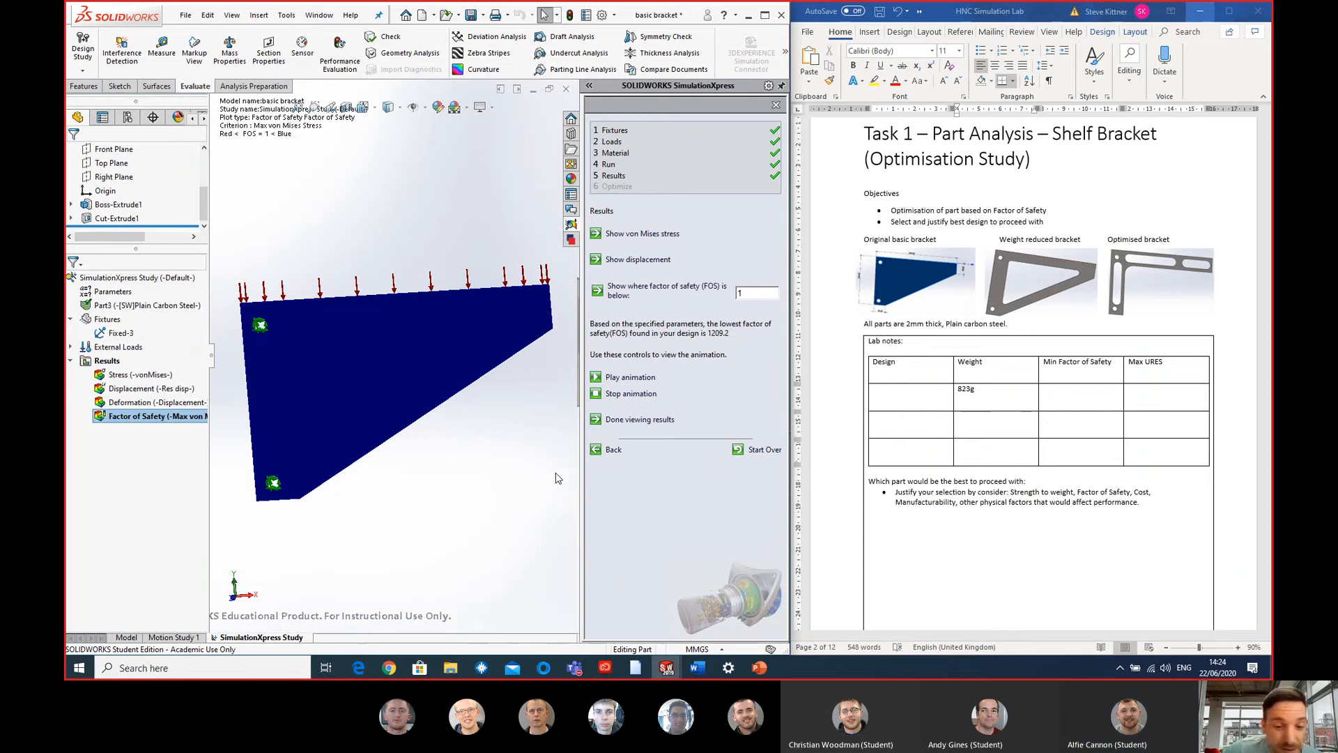
- Switch to Chrome, search the web for "factor of safety" in a new tab, and return to the bracket study
click(388, 669)
click(230, 10)
click(307, 31)
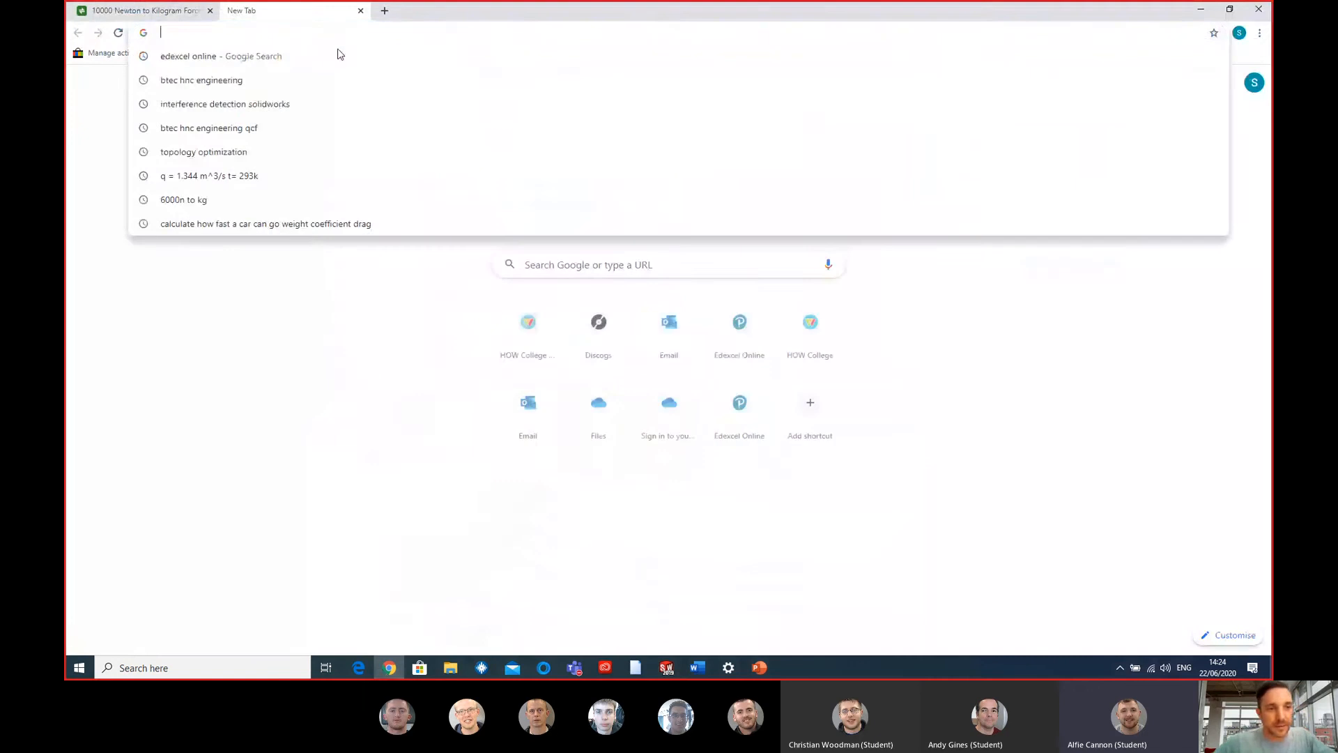
text(factor )
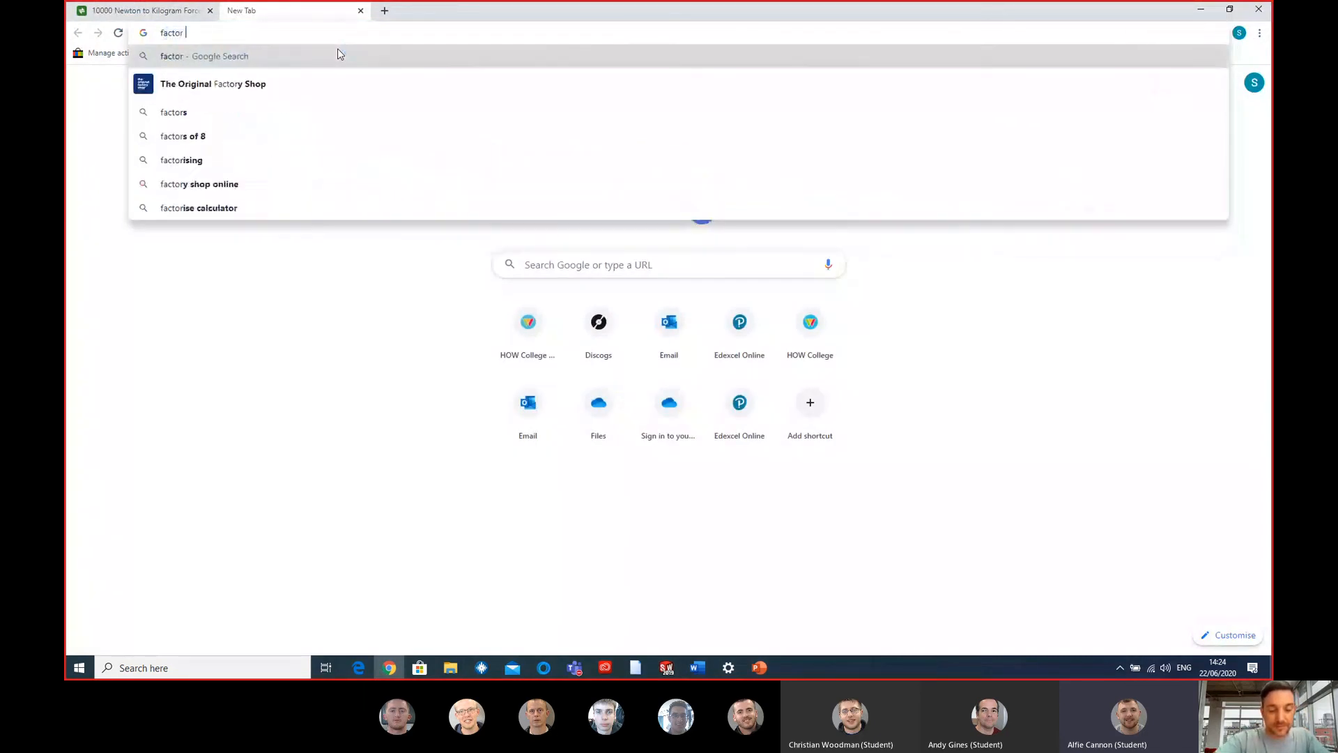
text(of saft)
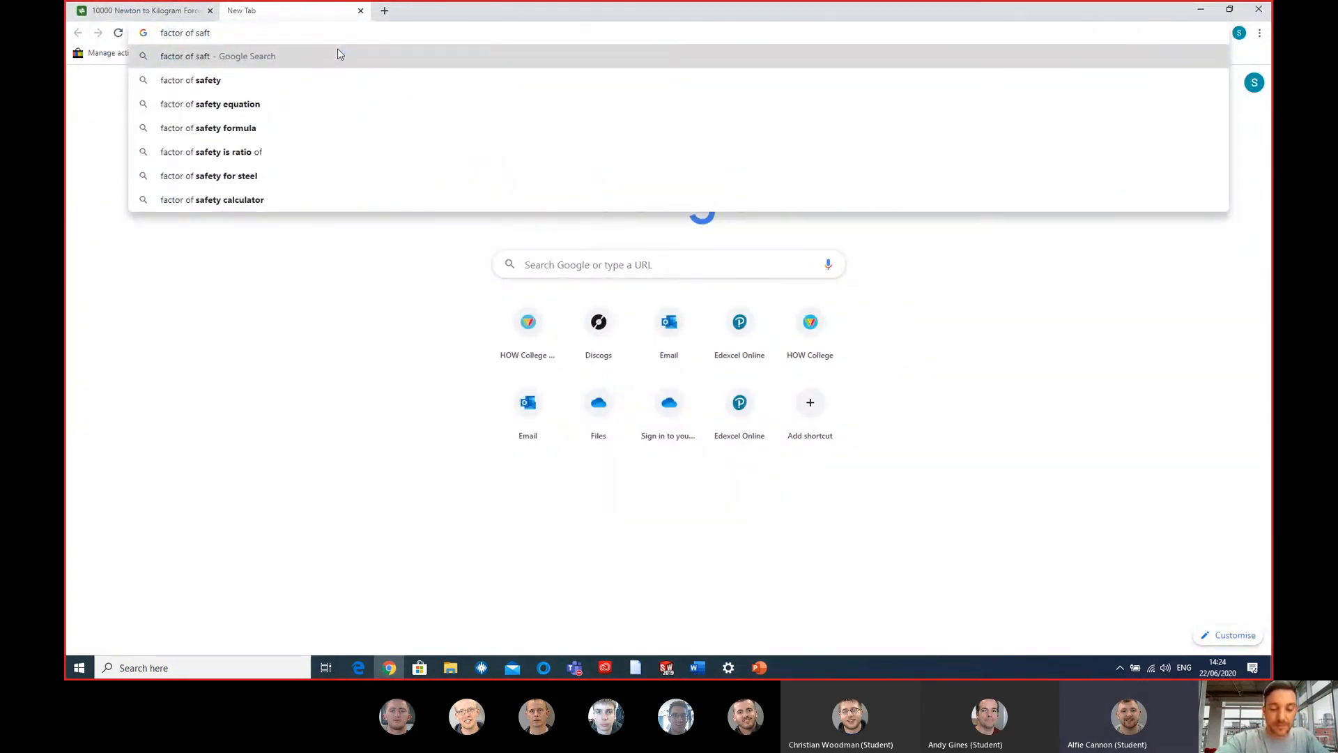
key(BackSpace)
text(ety)
key(Return)
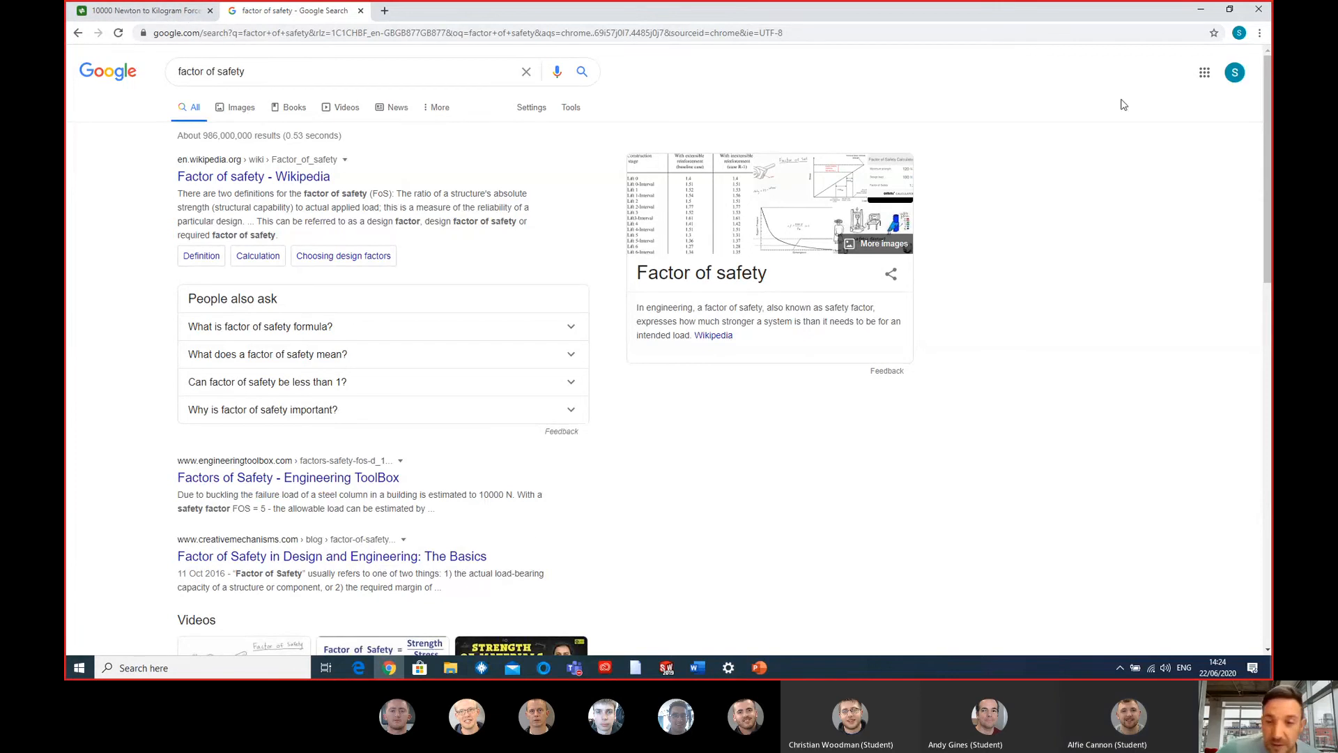
click(1197, 11)
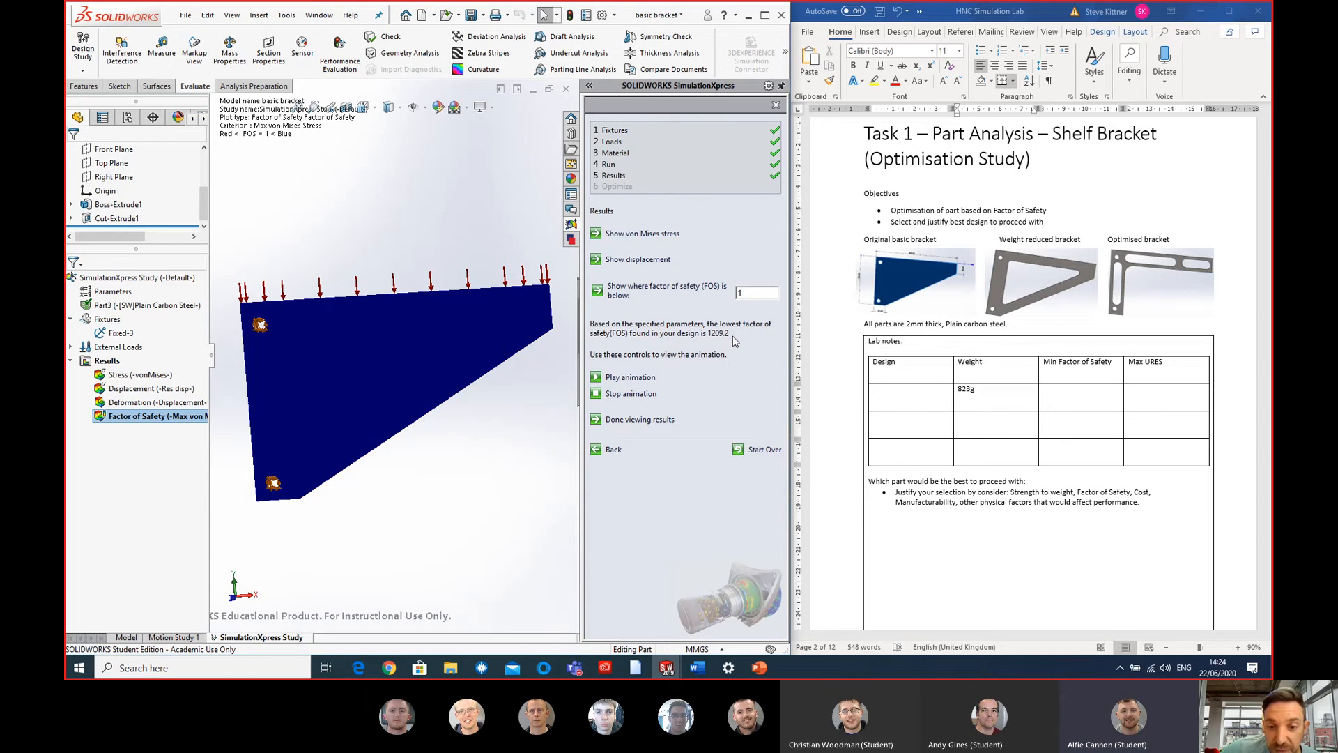
- In the Word lab notes table, record 1209 as the minimum factor of safety and, using the displacement plot, 2.253e-4 mm as the Max URES
click(1083, 388)
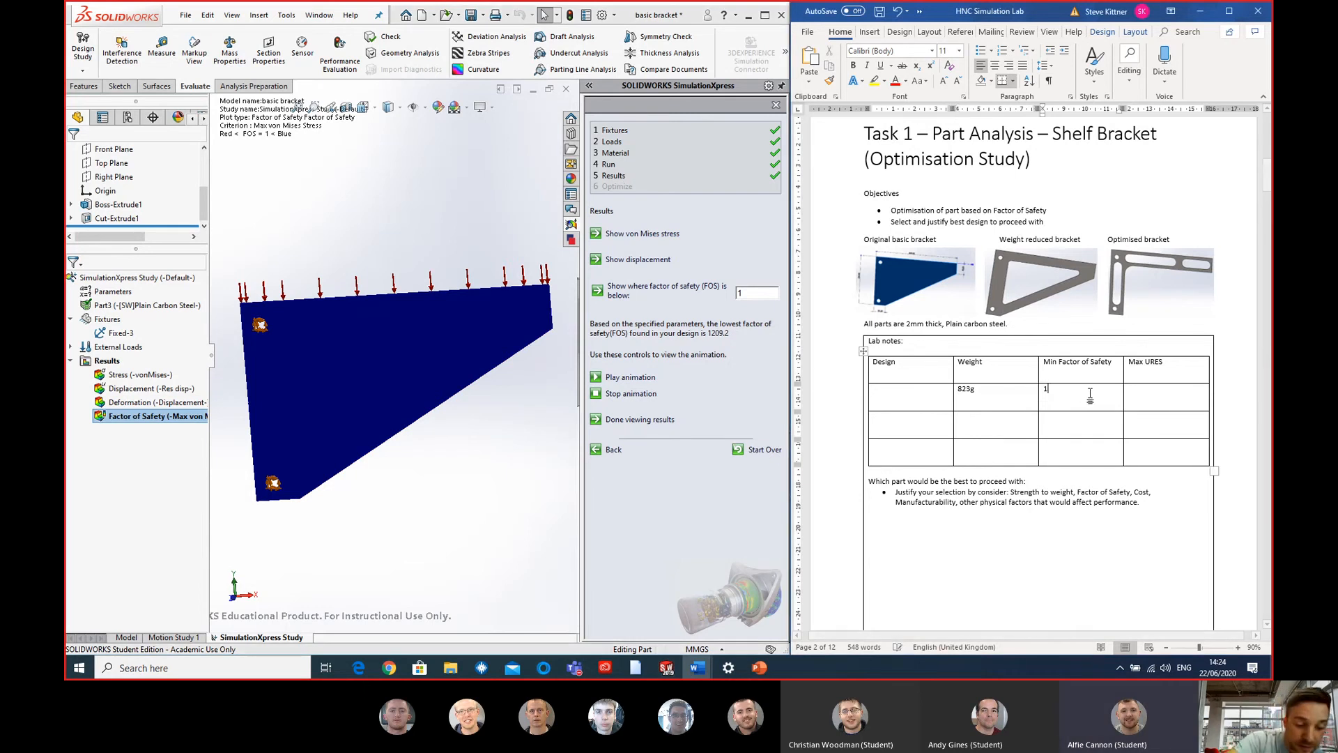
text(1209)
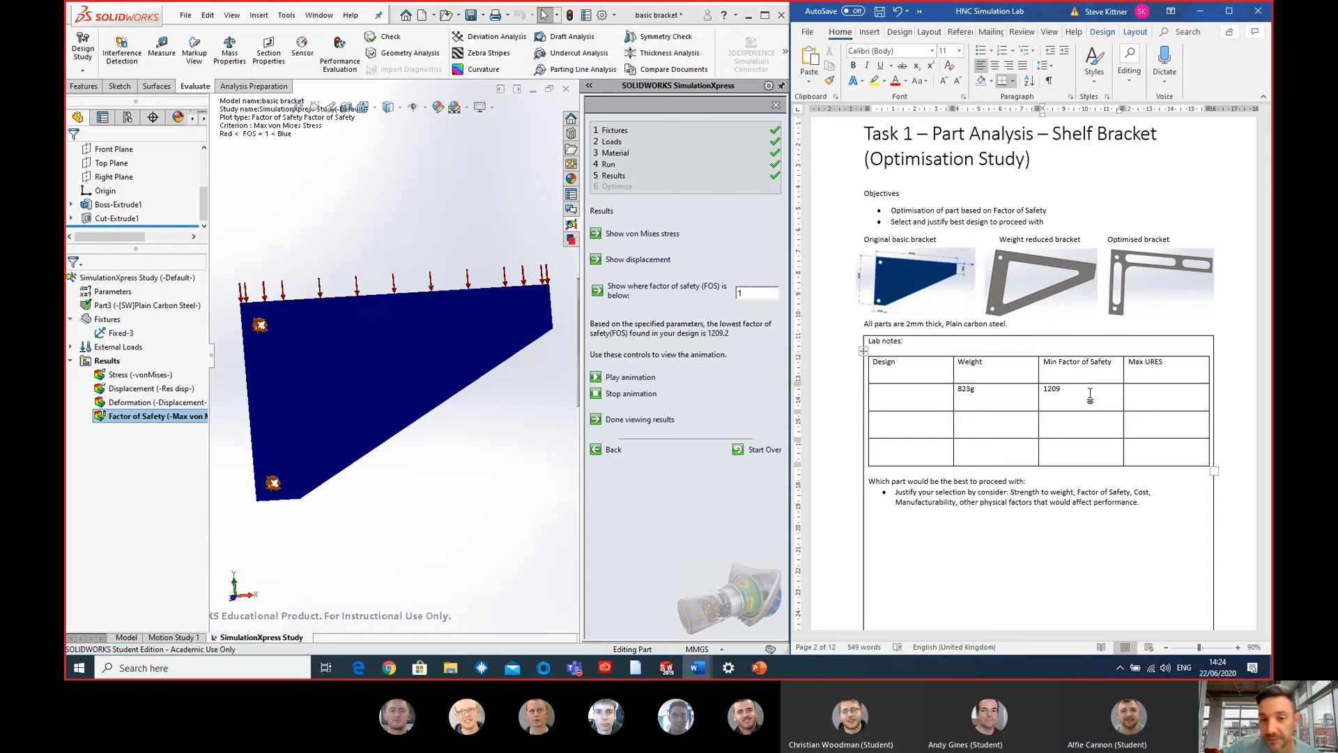
click(1150, 400)
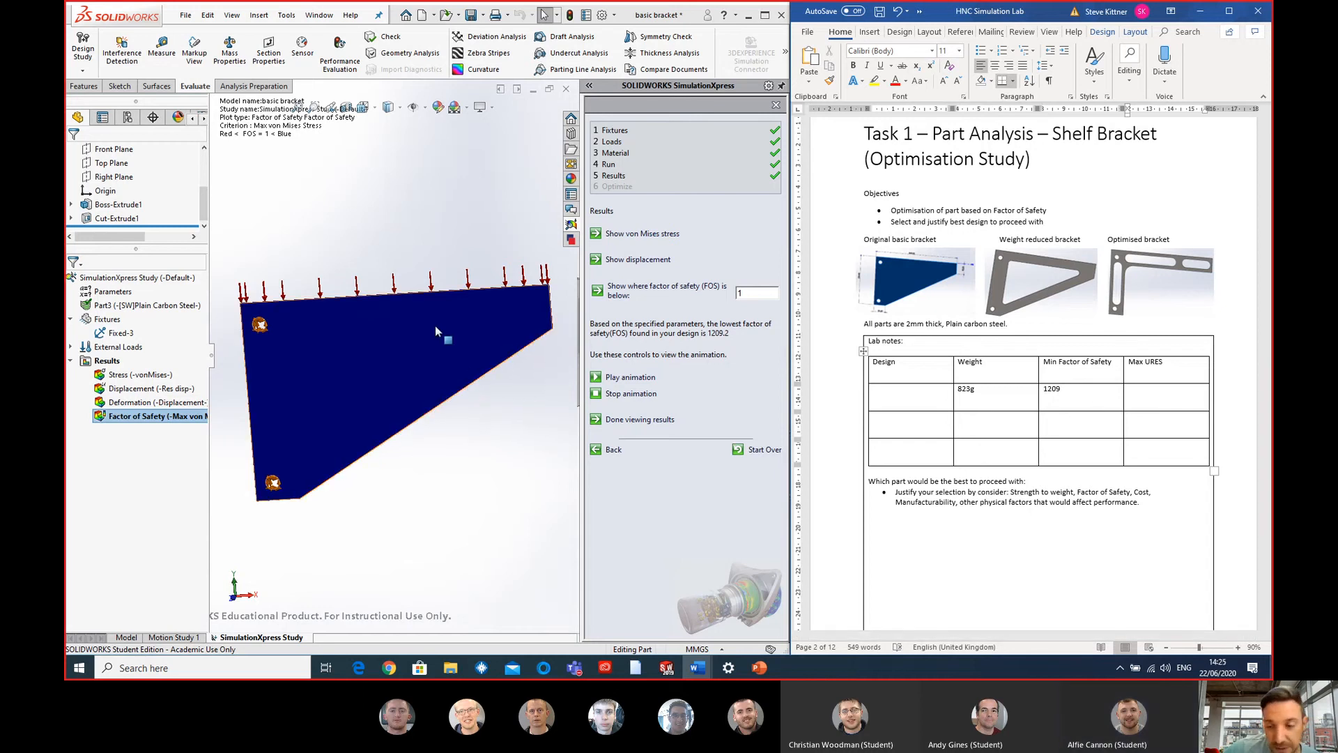
click(153, 391)
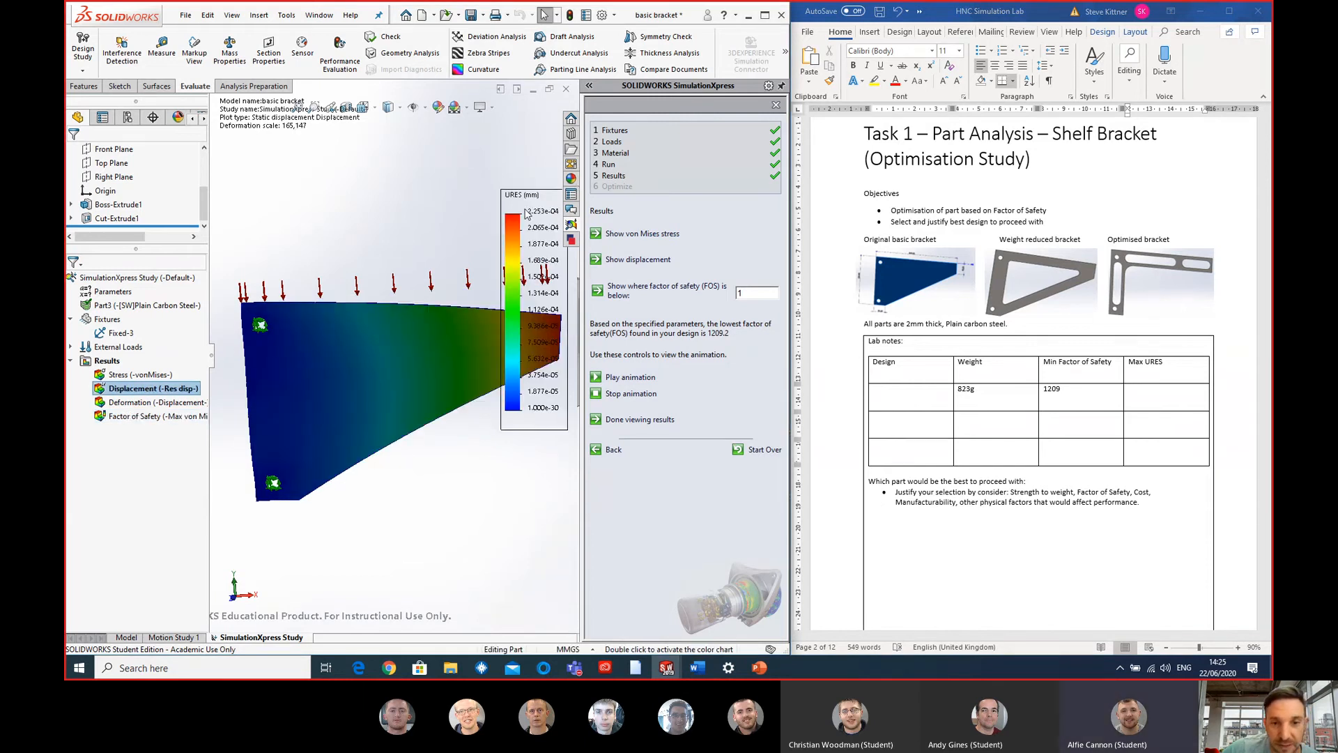
click(1146, 394)
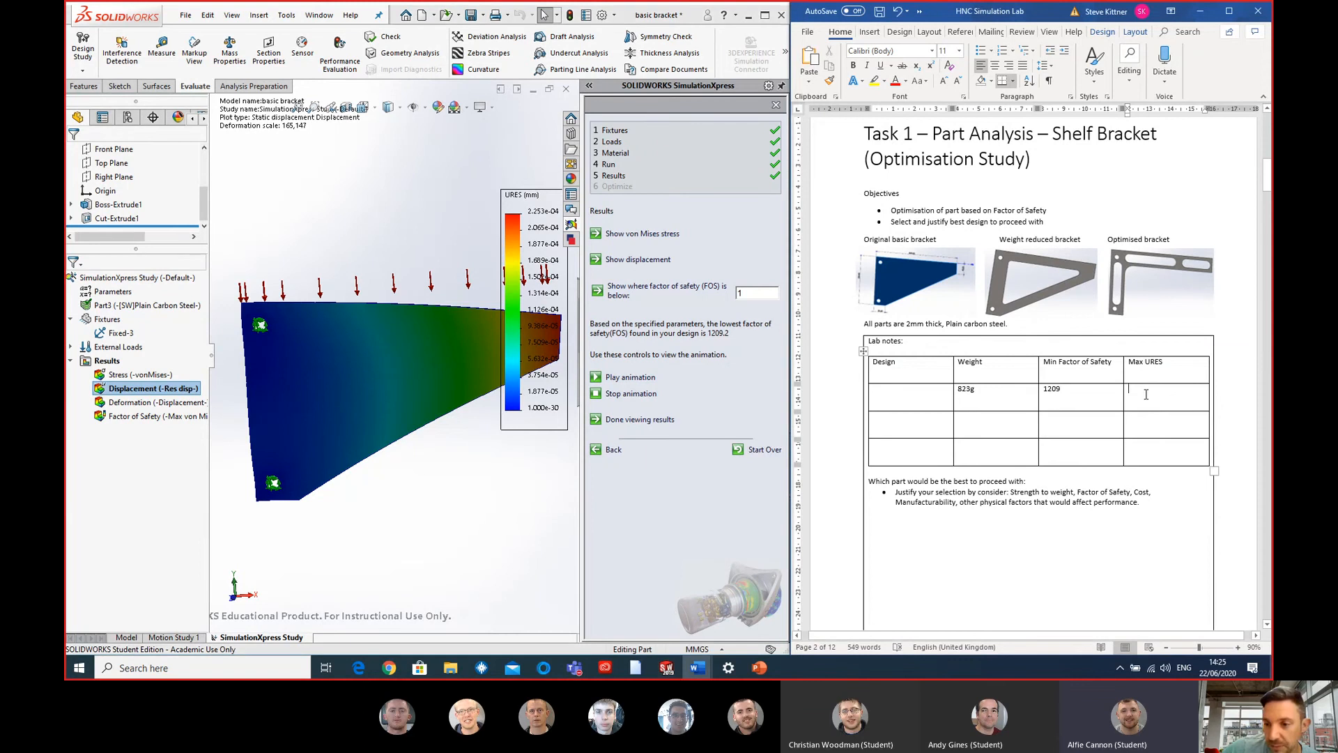
text(2)
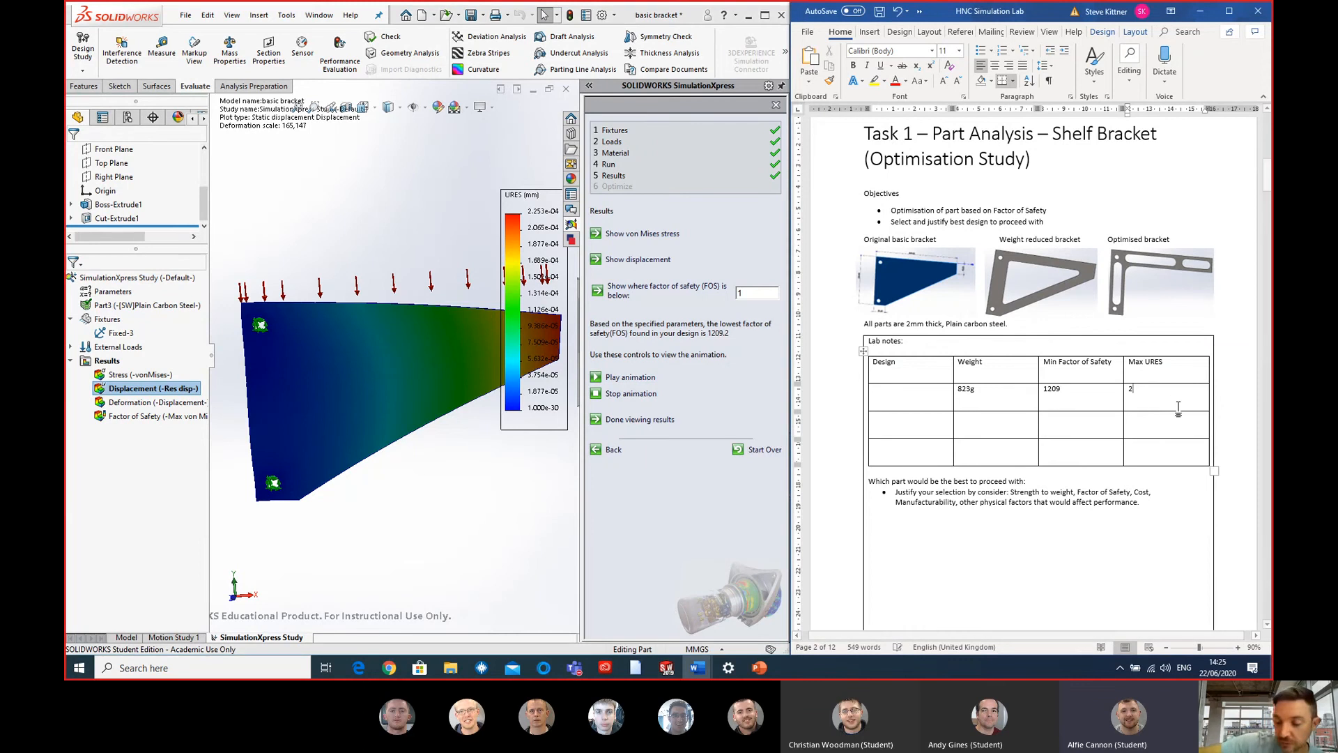
text(.253)
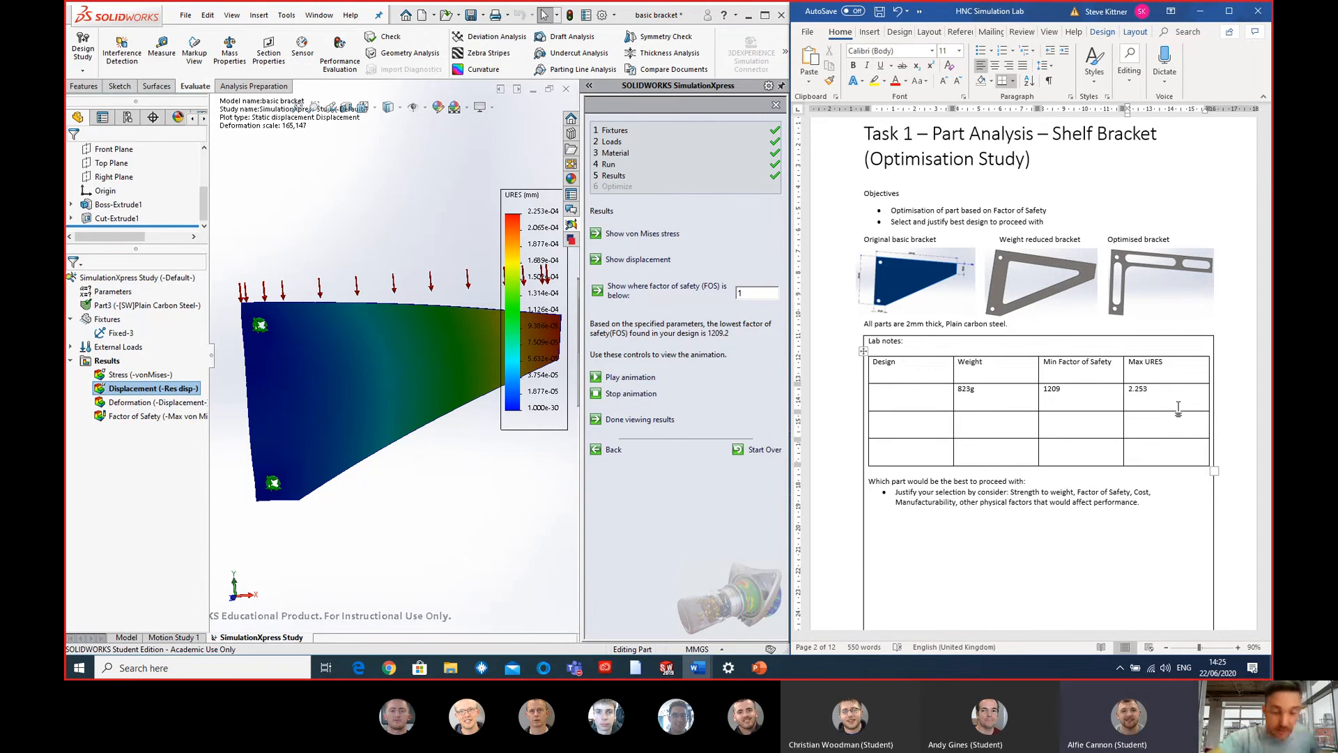
text(e-)
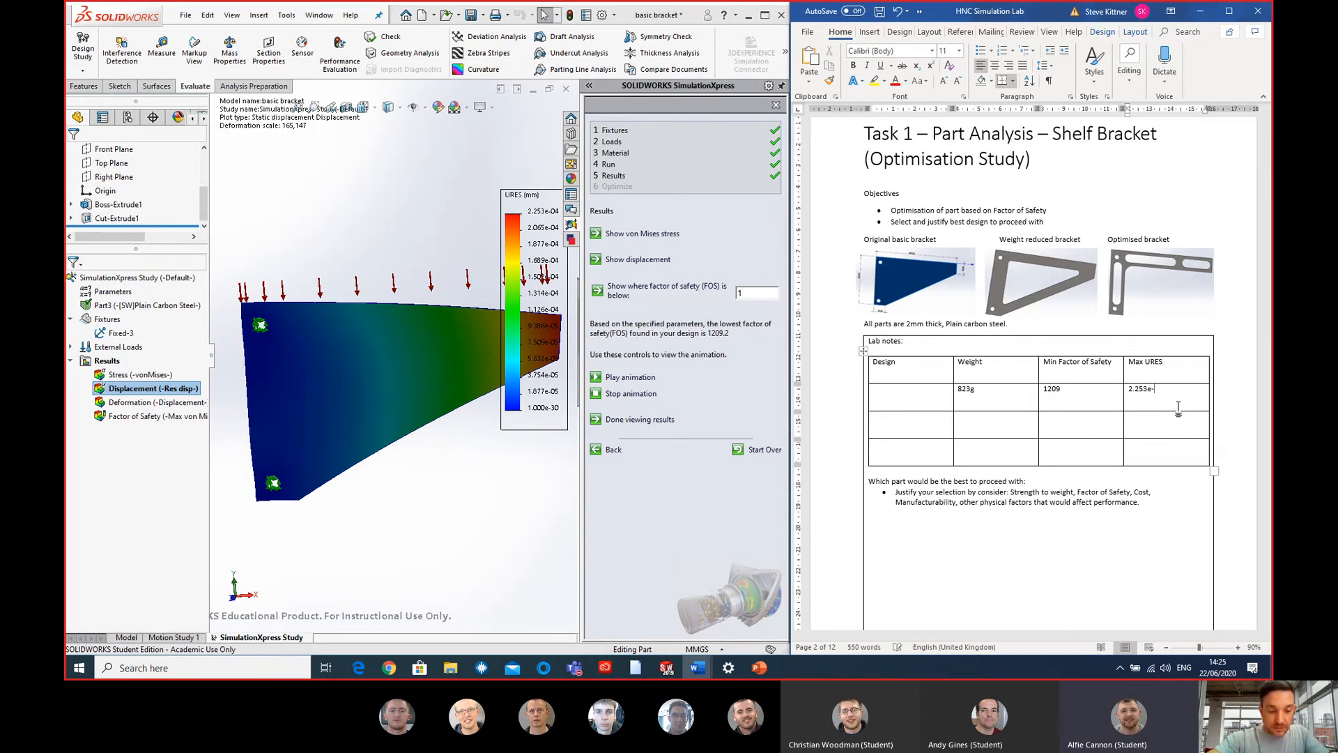
text(4)
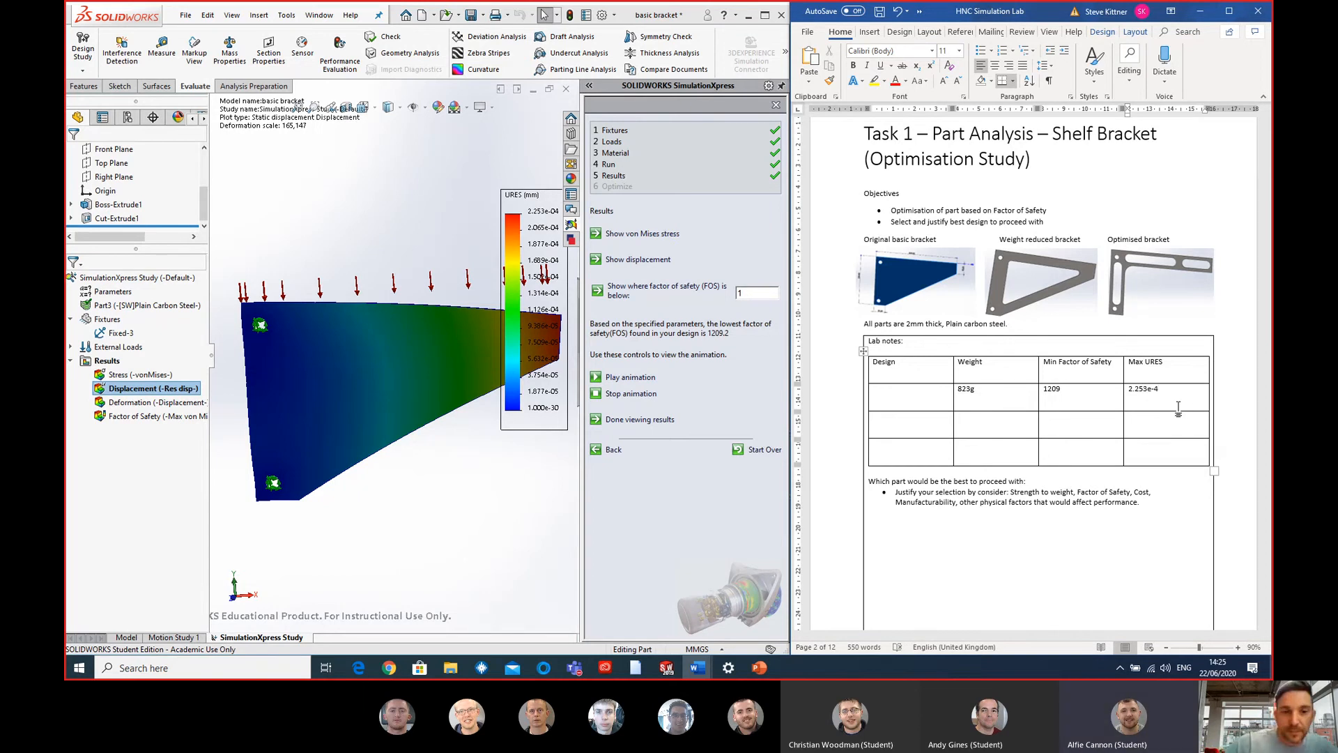
text(mm)
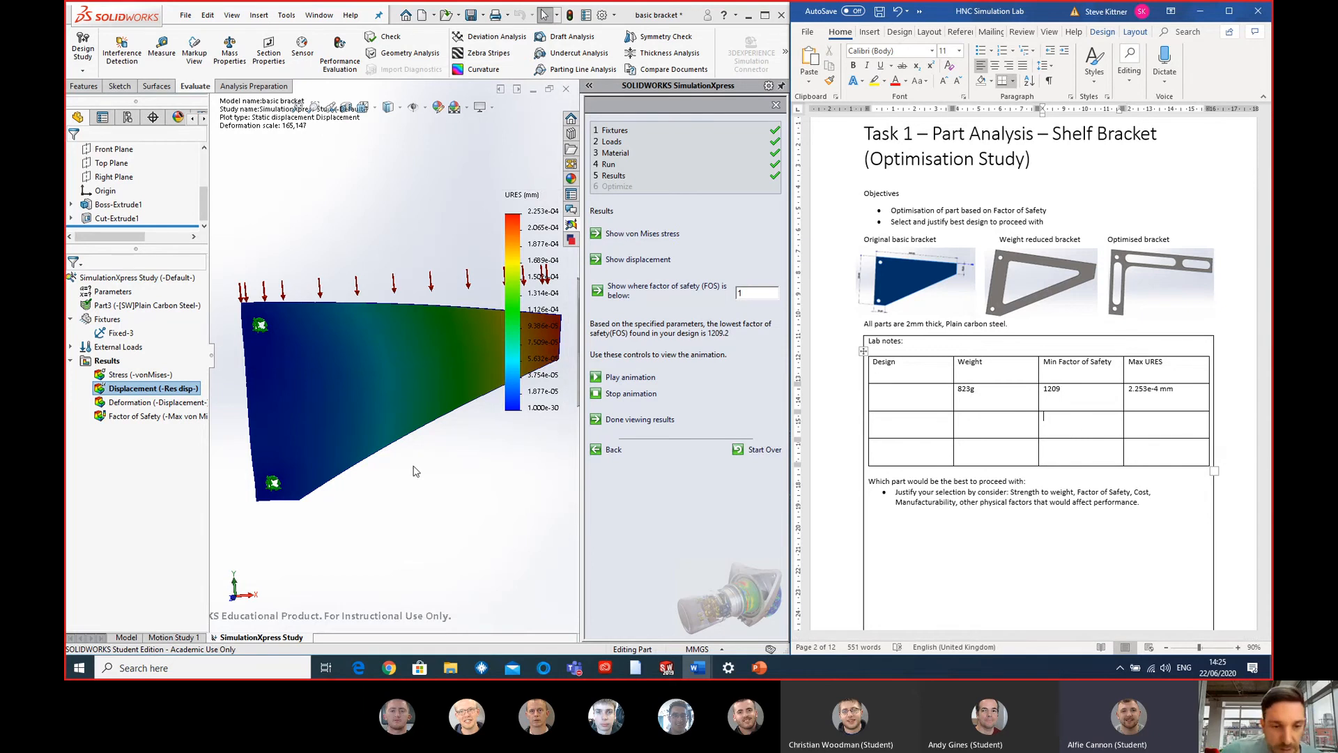
- Label the first results row of the lab notes table as design 1
click(494, 495)
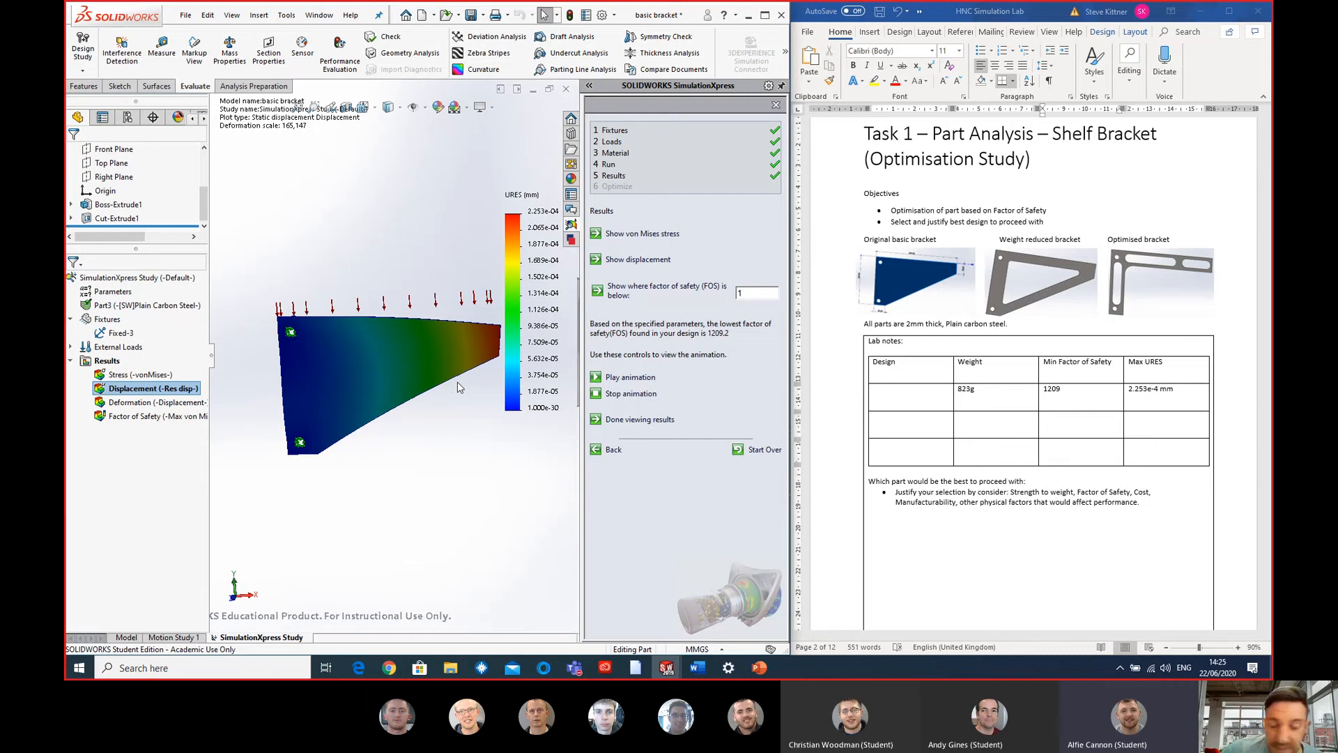
scroll(457, 387, down, 1)
scroll(456, 382, up, 3)
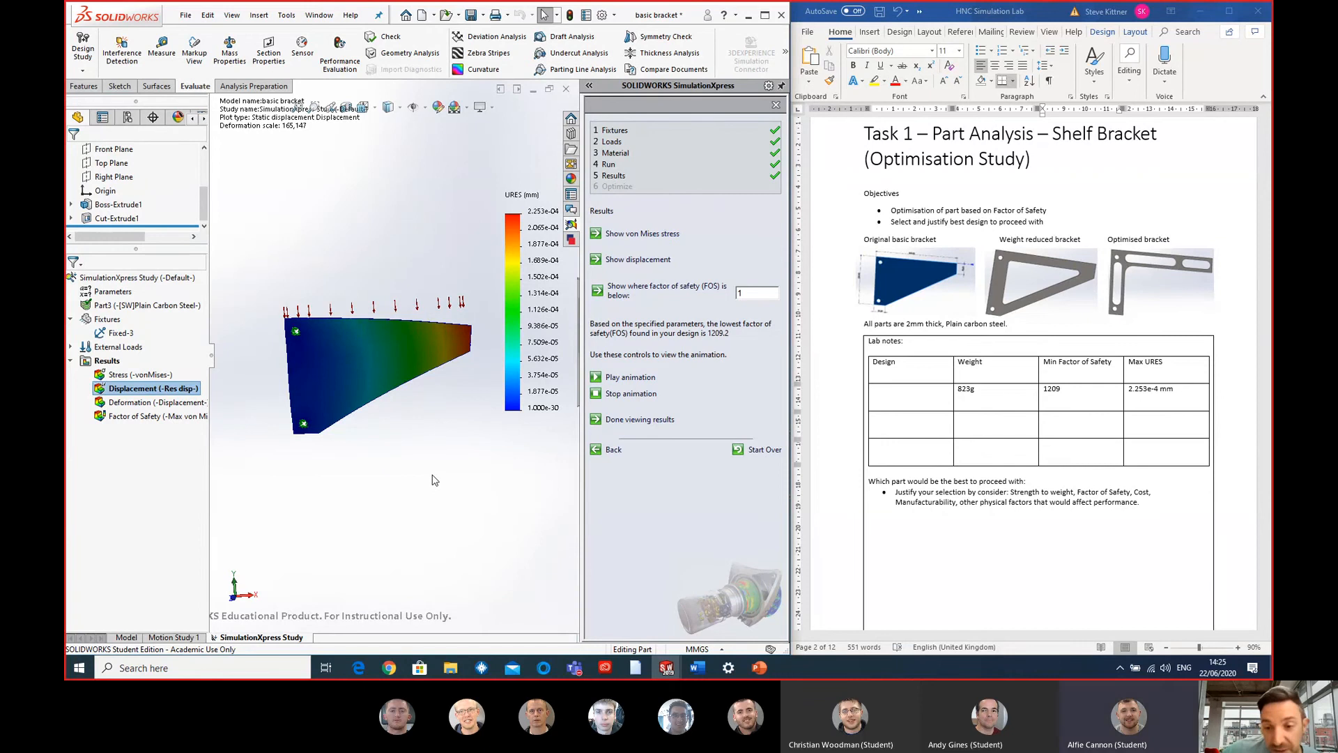
click(909, 430)
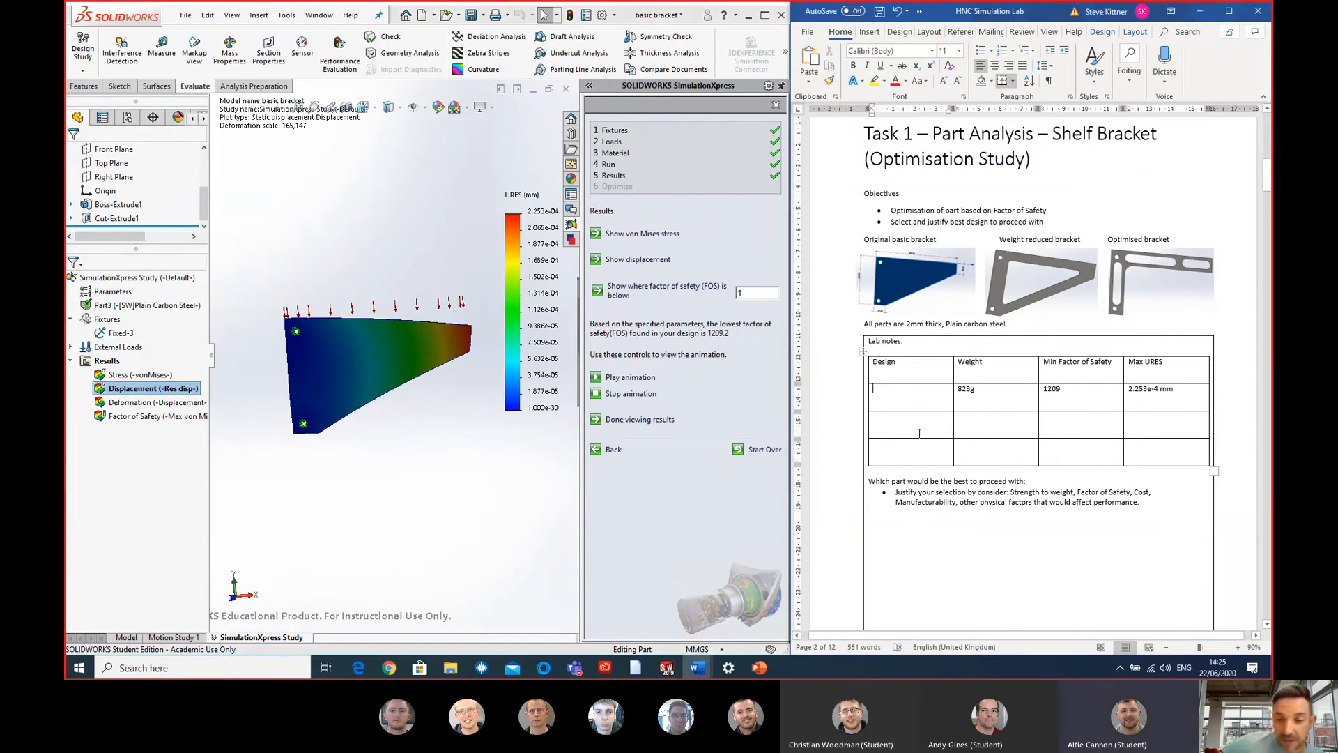
text(1)
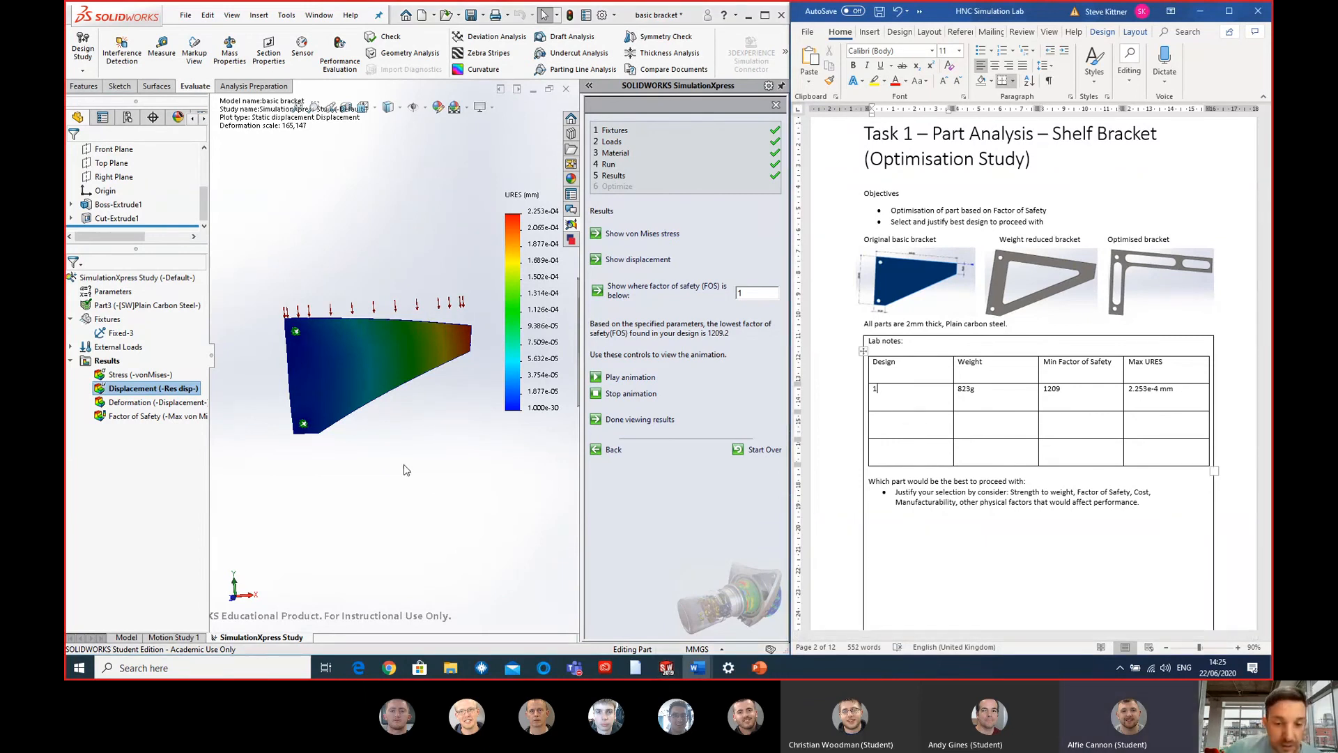
- Return to the basic bracket in SOLIDWORKS and close its SimulationXpress study
click(402, 474)
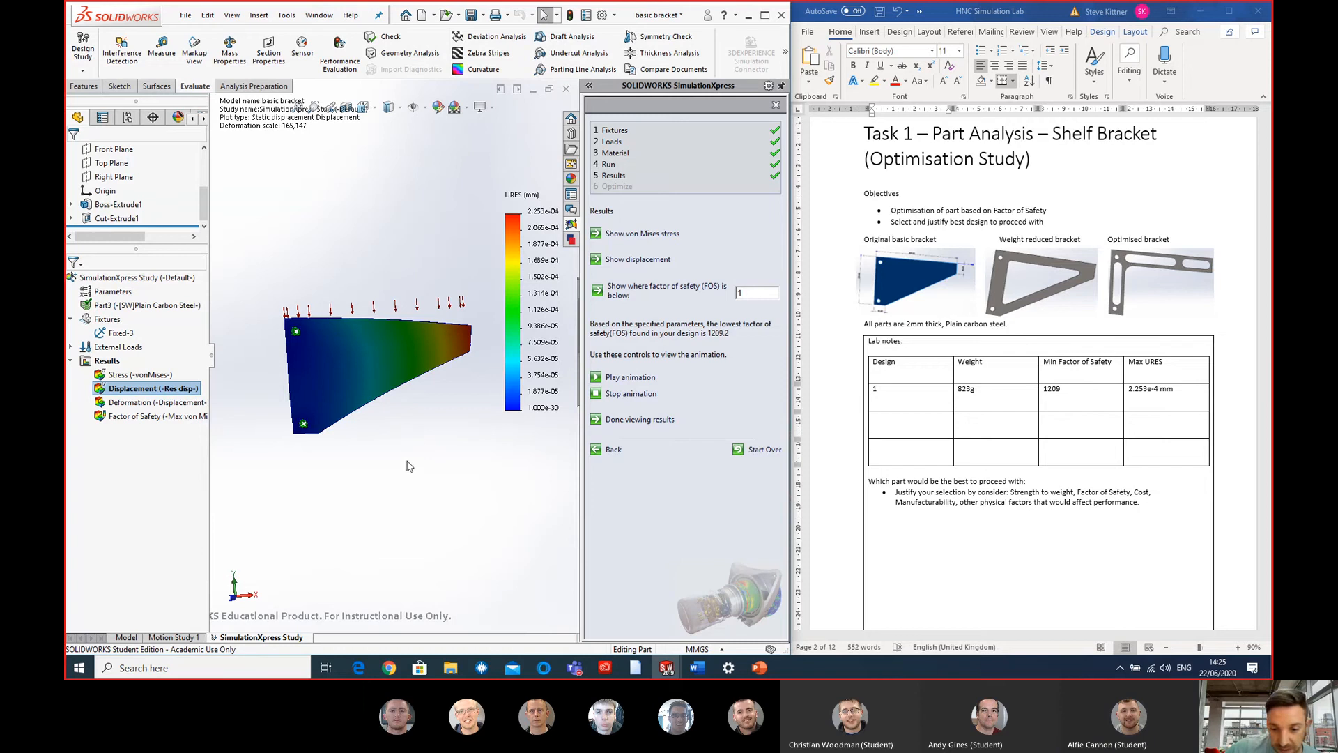
click(776, 105)
click(448, 365)
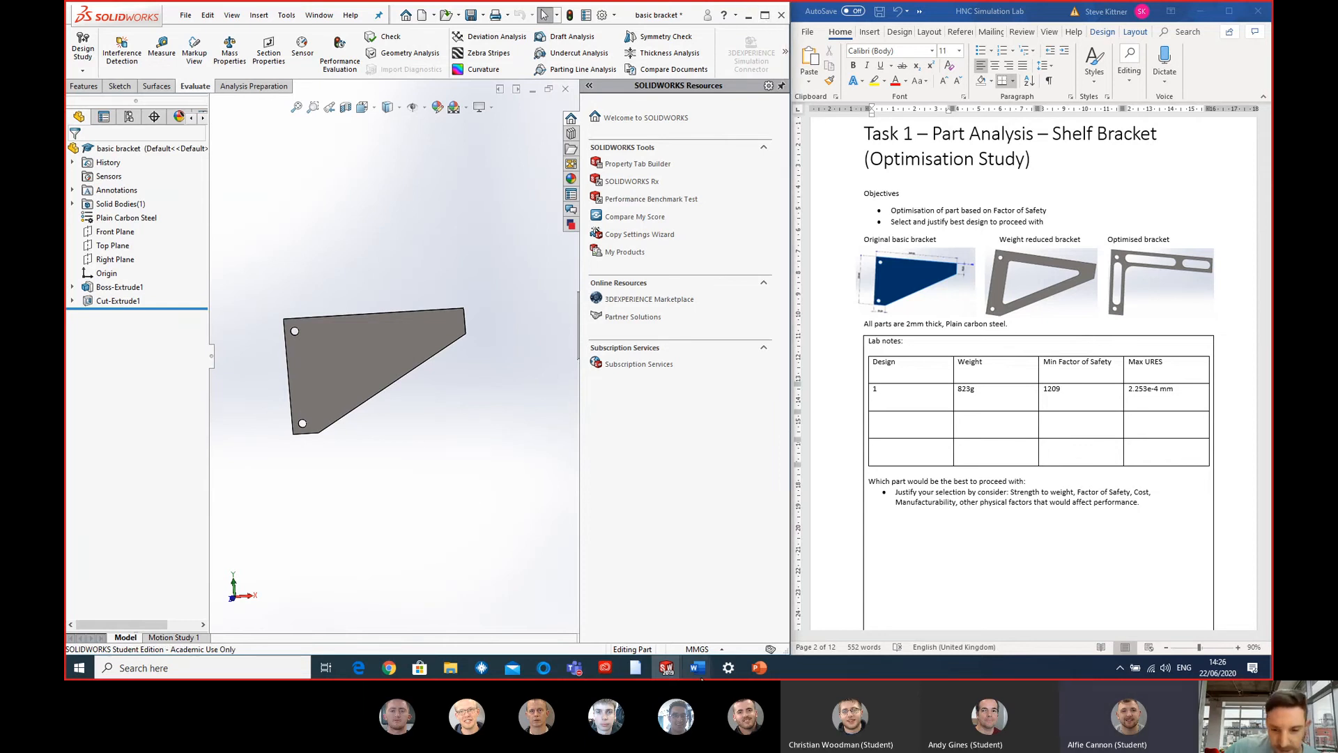
- Switch to the "optimised bracket bracket" part and open its existing SimulationXpress study at the fixtures stage
mouse_move(665, 672)
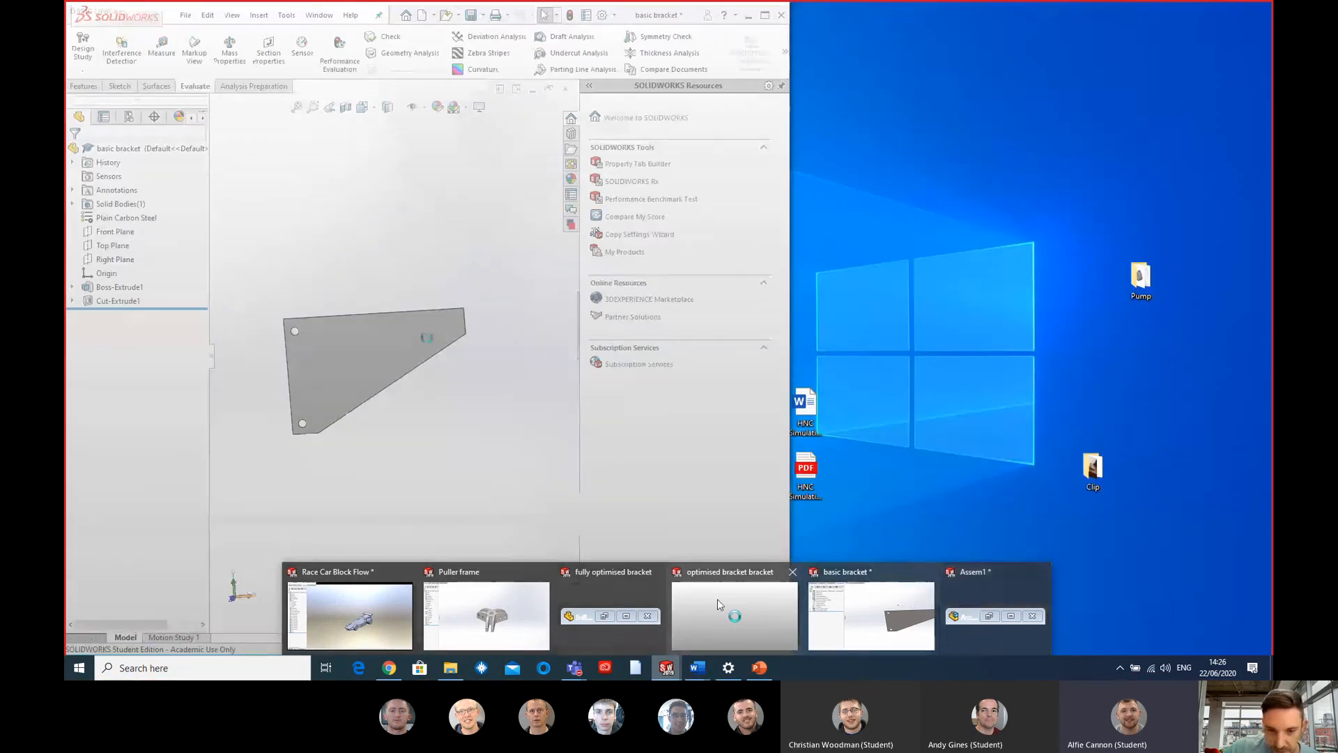
click(712, 603)
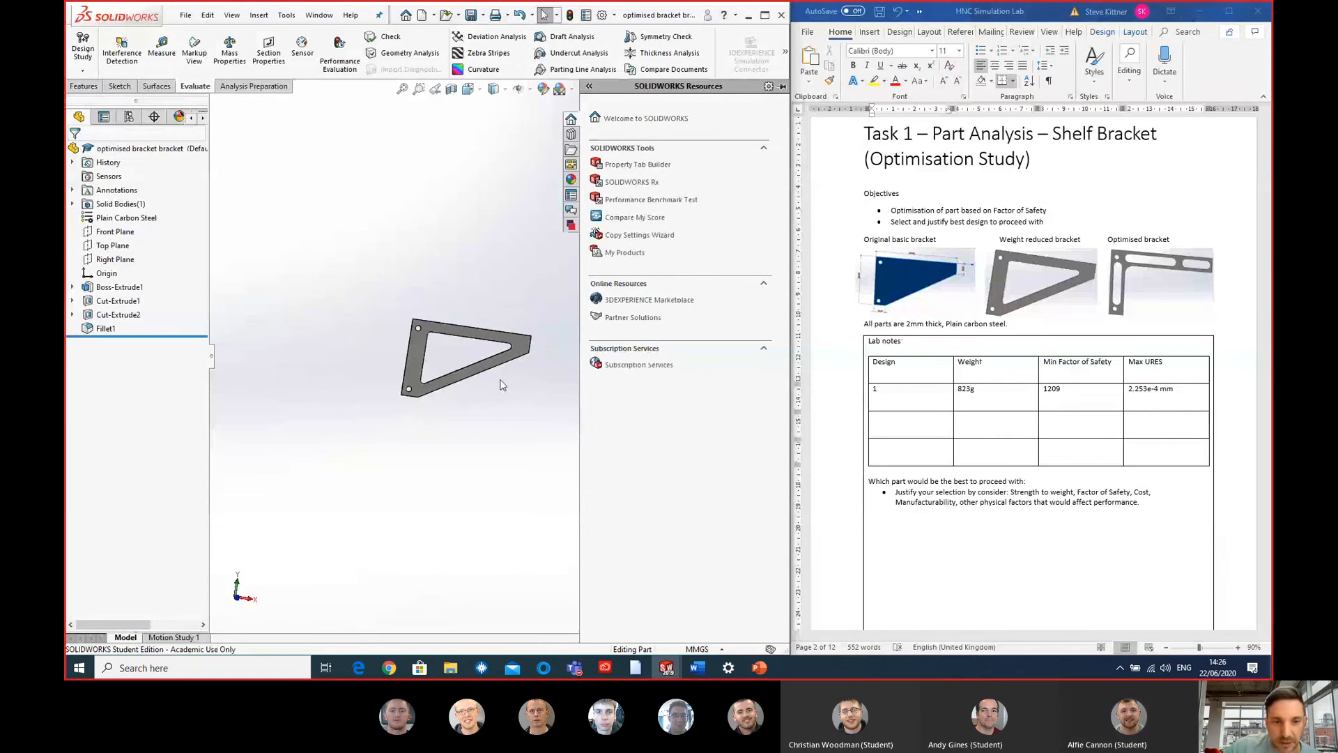
scroll(516, 361, down, 5)
middle_drag(497, 324, 265, 332)
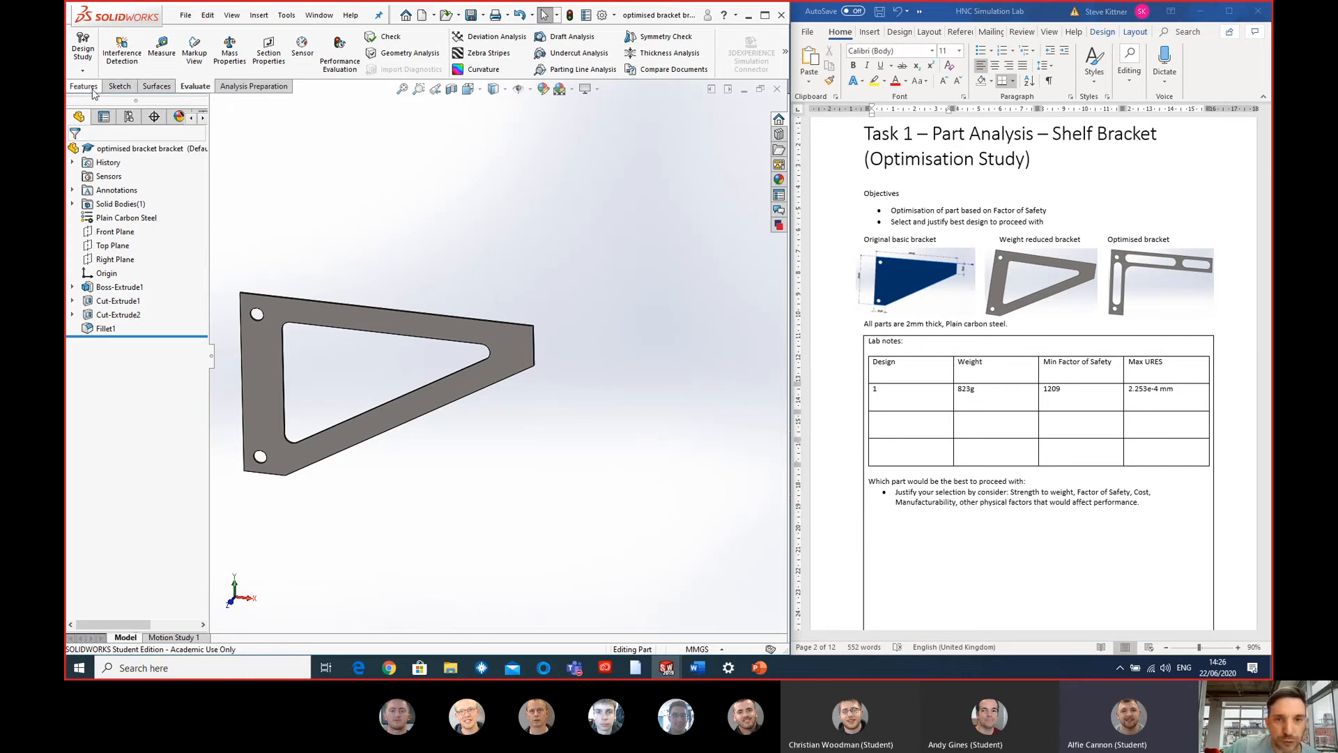
click(788, 52)
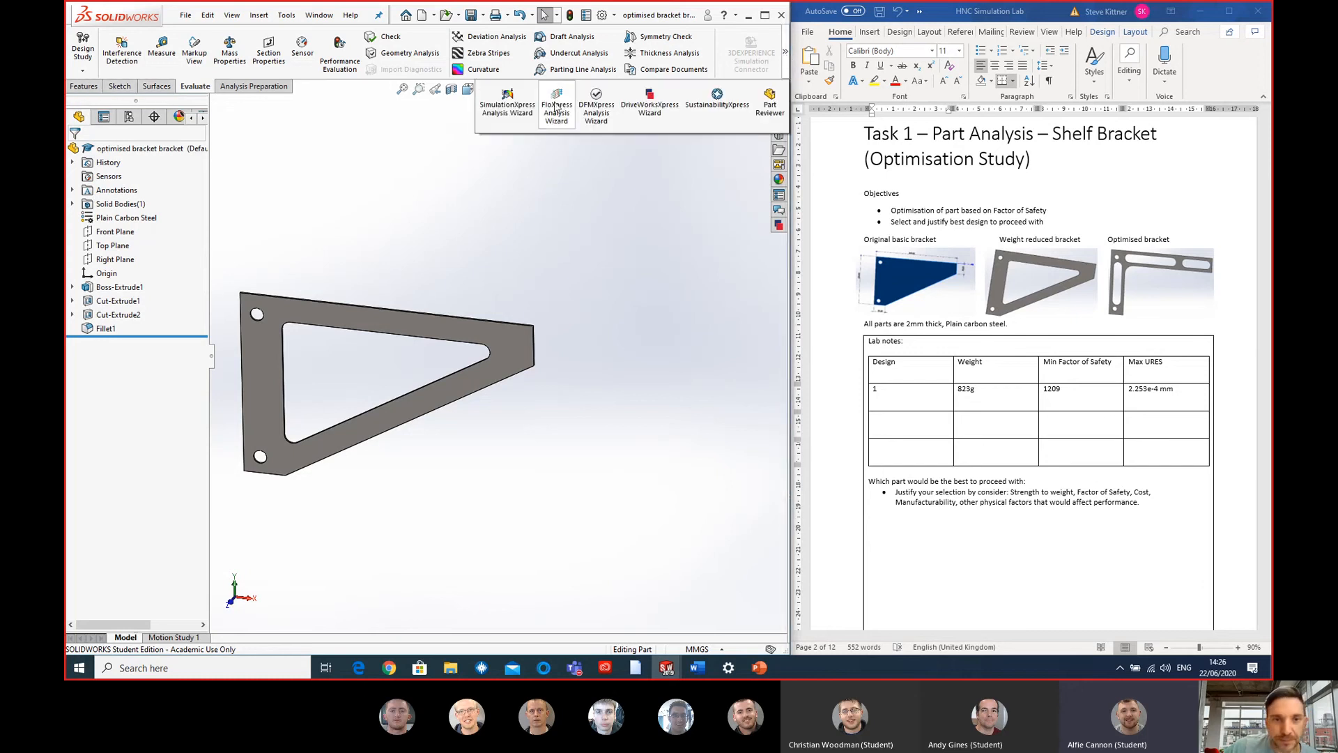
click(557, 104)
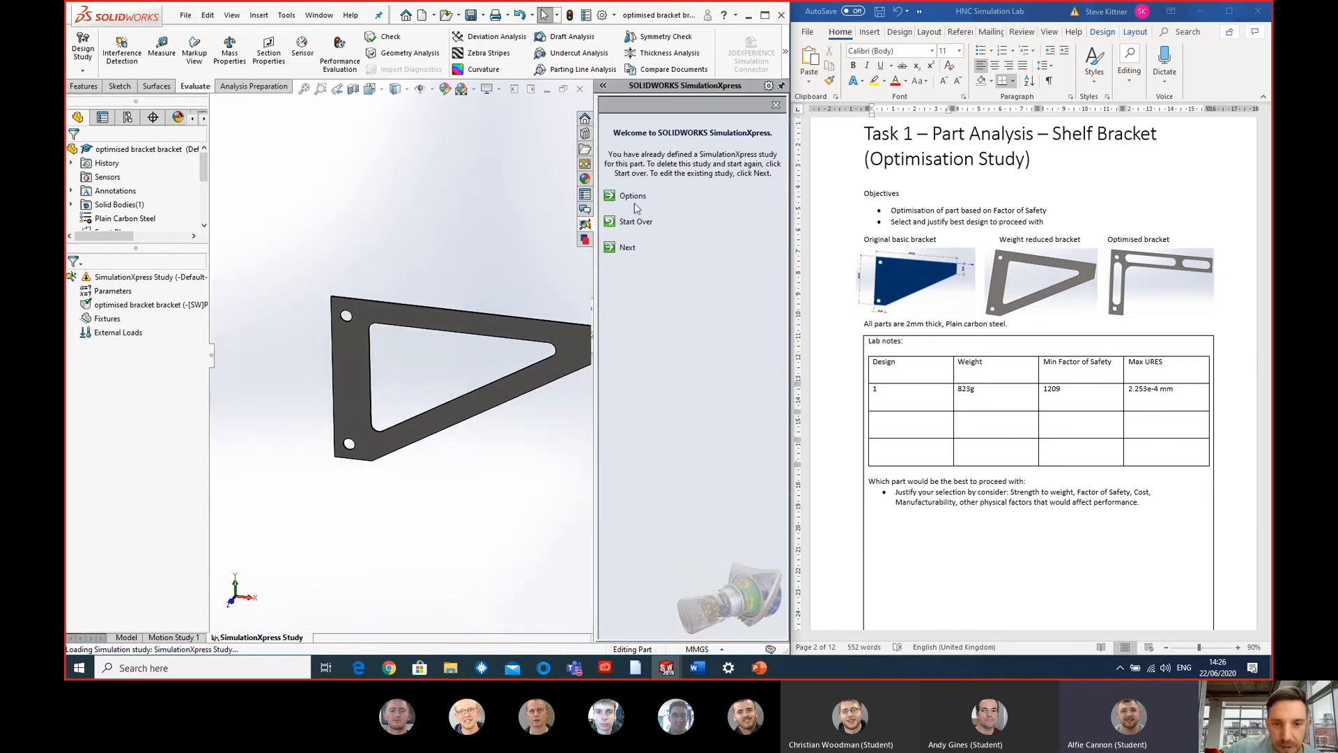
click(627, 247)
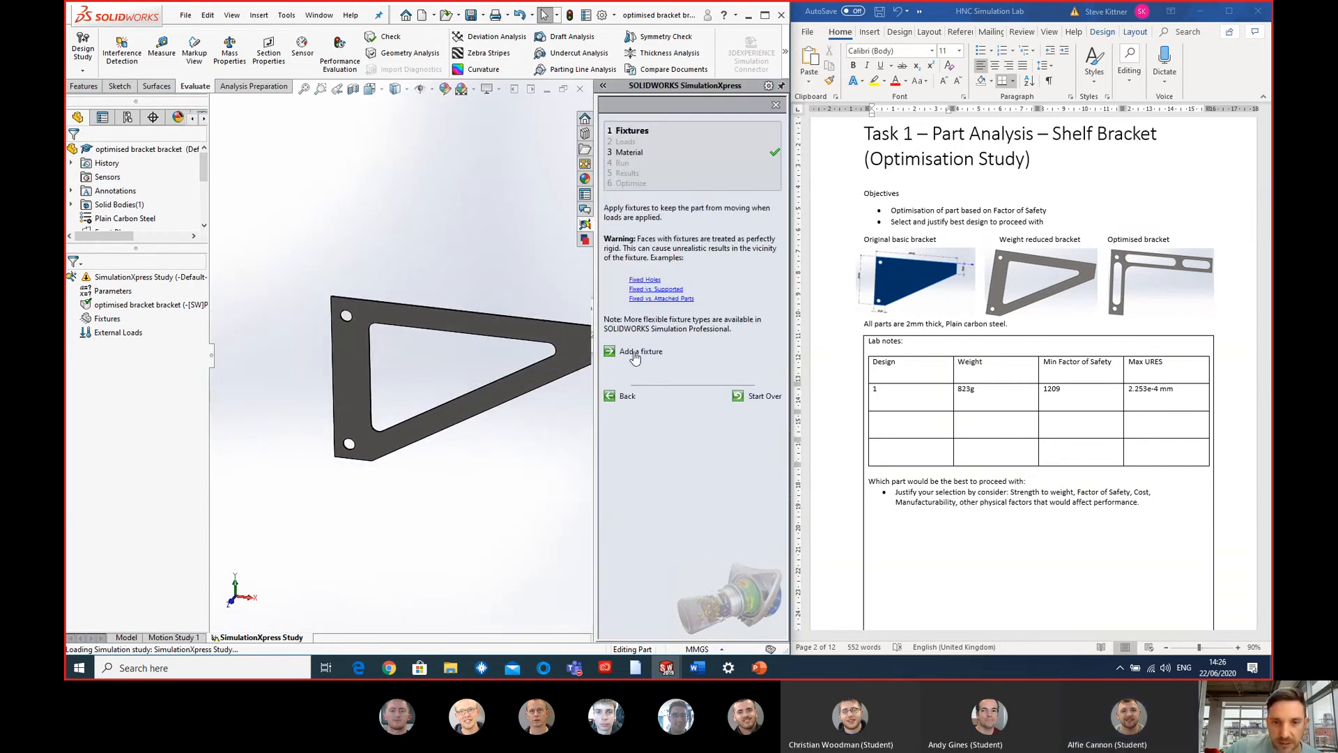
- Add a fixed geometry fixture to the inner faces of the bracket's upper and lower mounting holes
scroll(360, 328, down, 6)
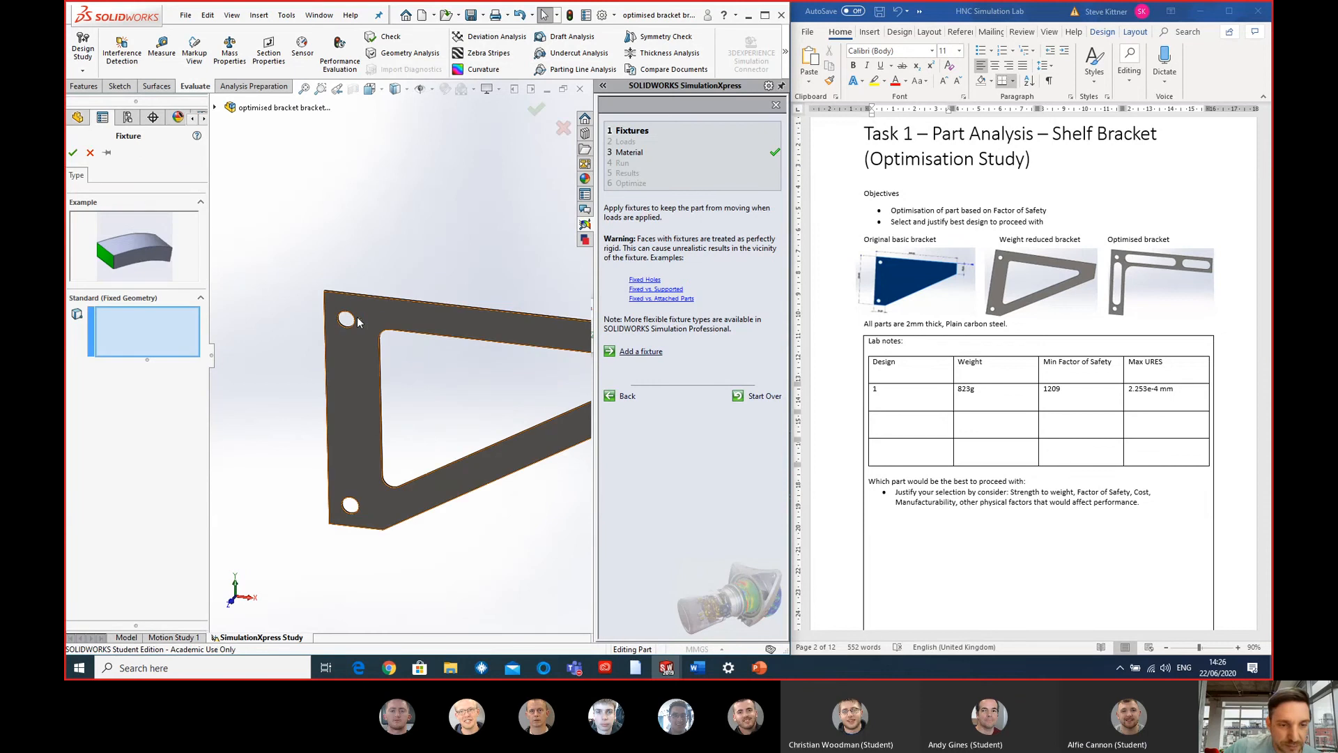
click(329, 379)
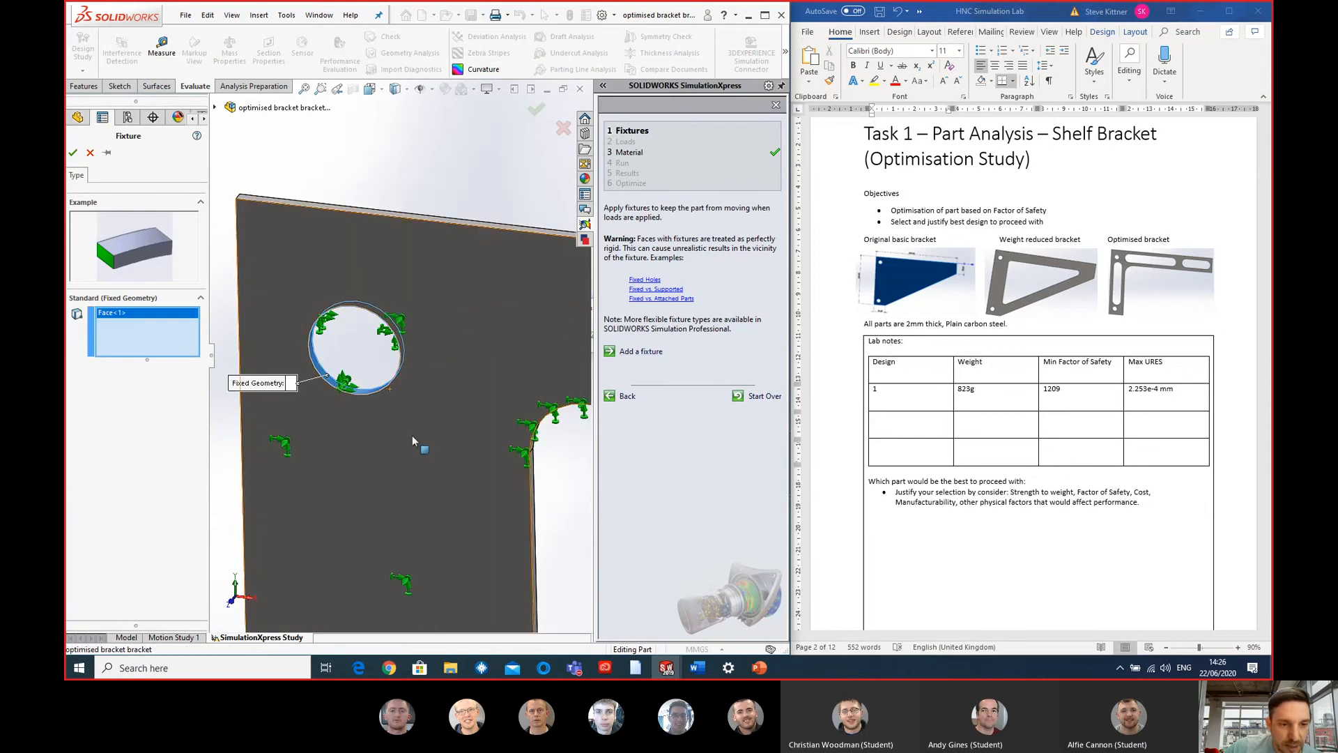
scroll(420, 442, up, 7)
scroll(418, 538, down, 6)
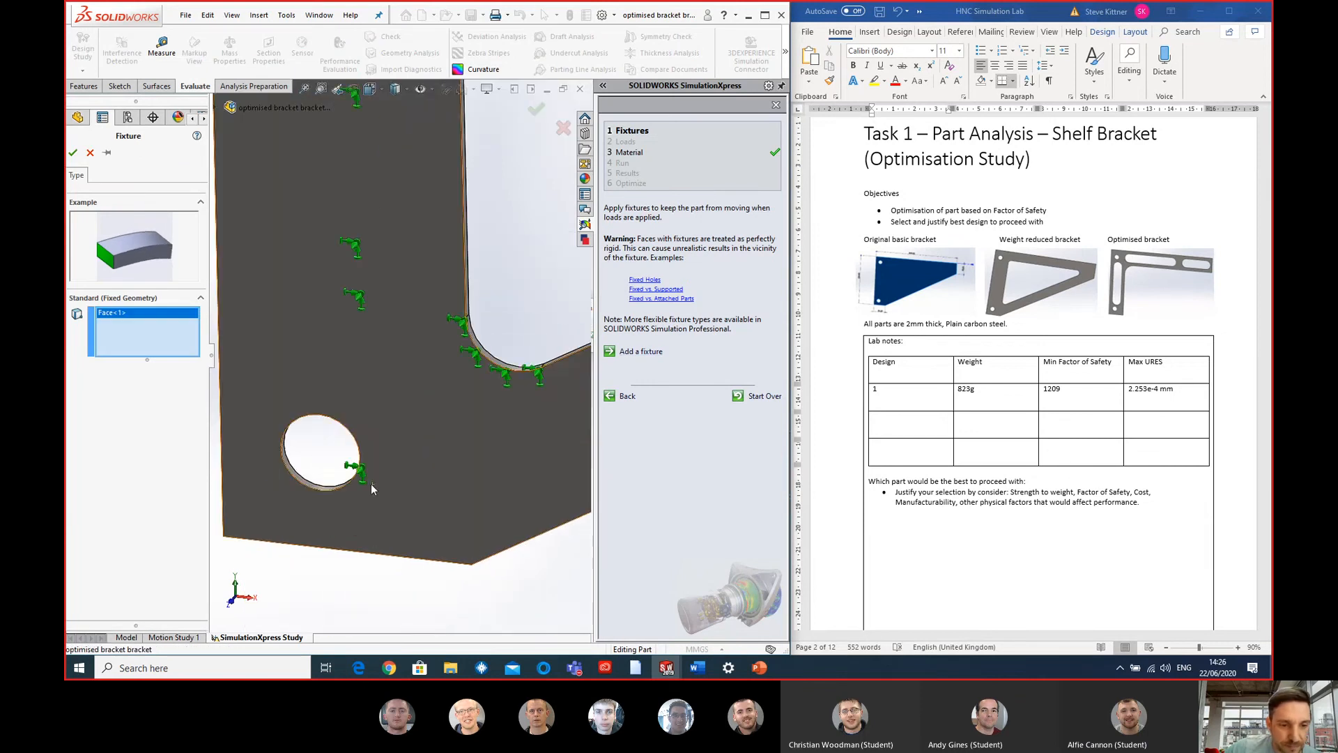
click(314, 487)
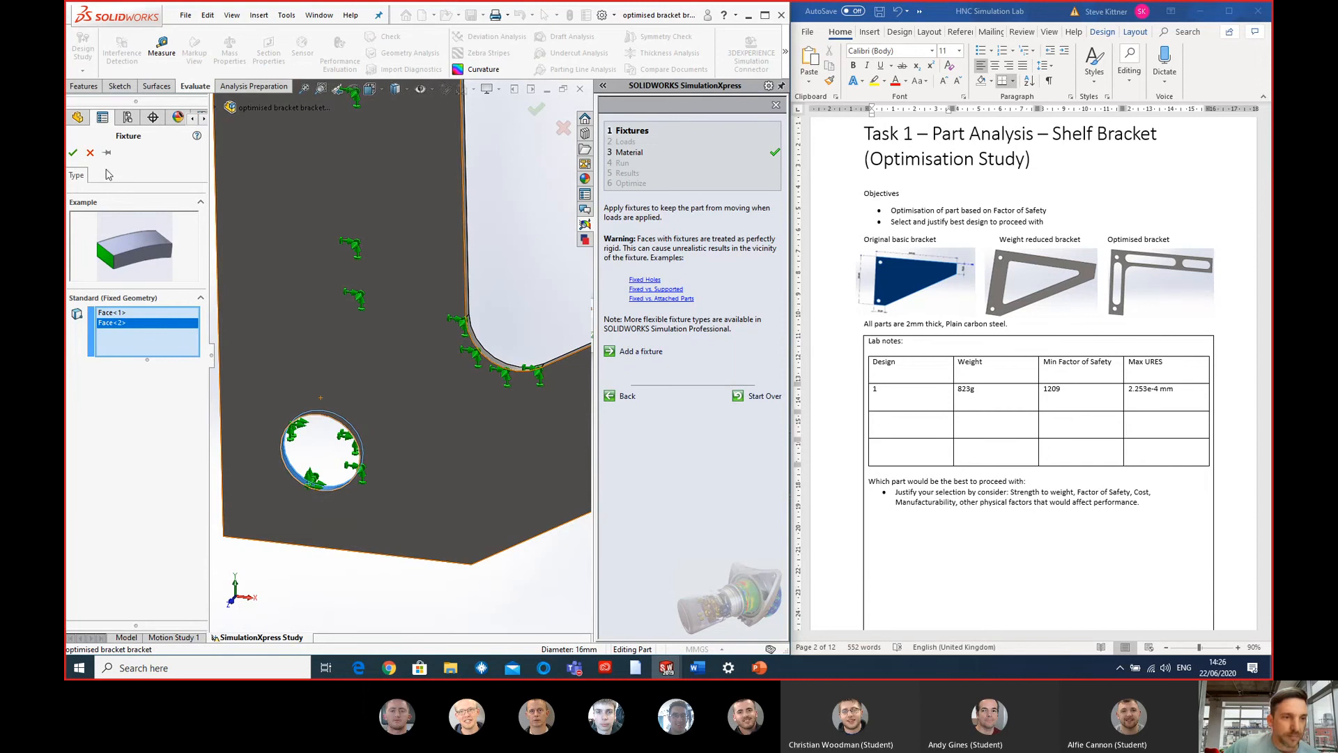
click(73, 153)
scroll(508, 232, up, 5)
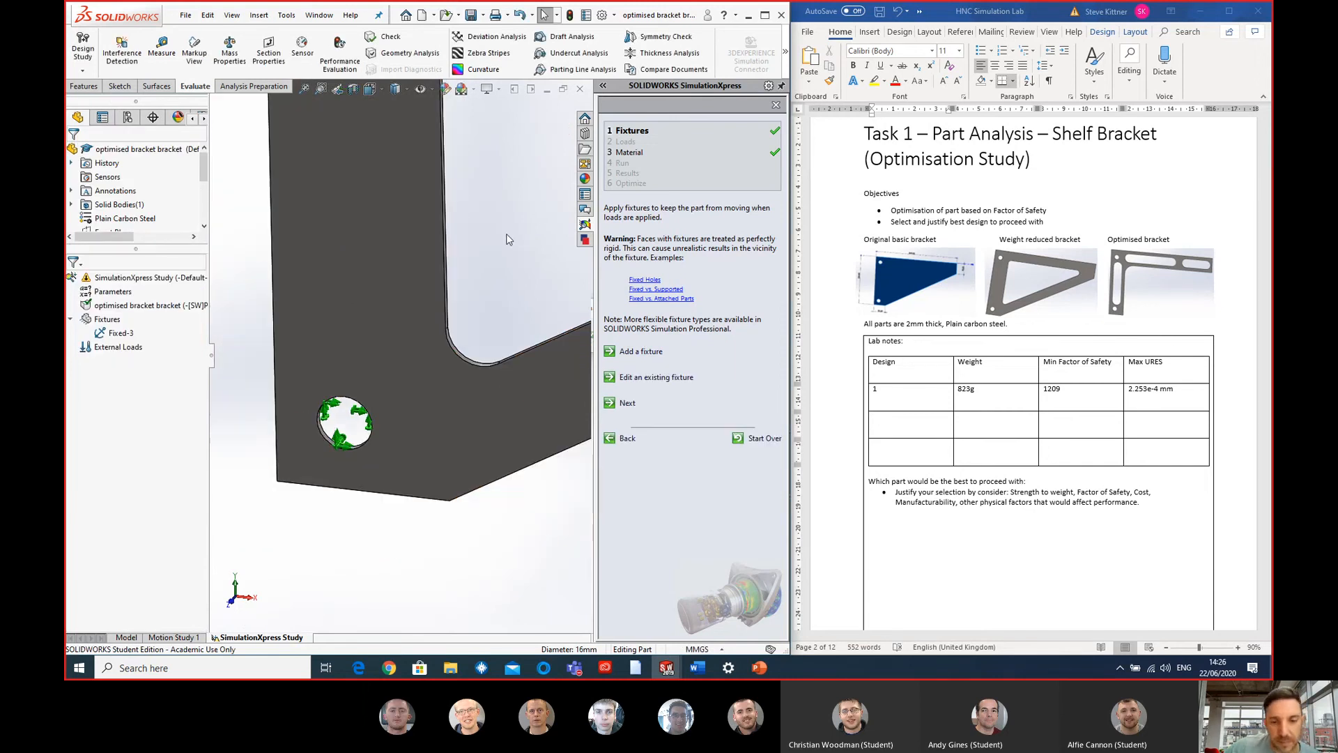
- Apply a 10000 N/m^2 pressure normal to the bracket's upper edge face and advance the study to the run stage
click(624, 406)
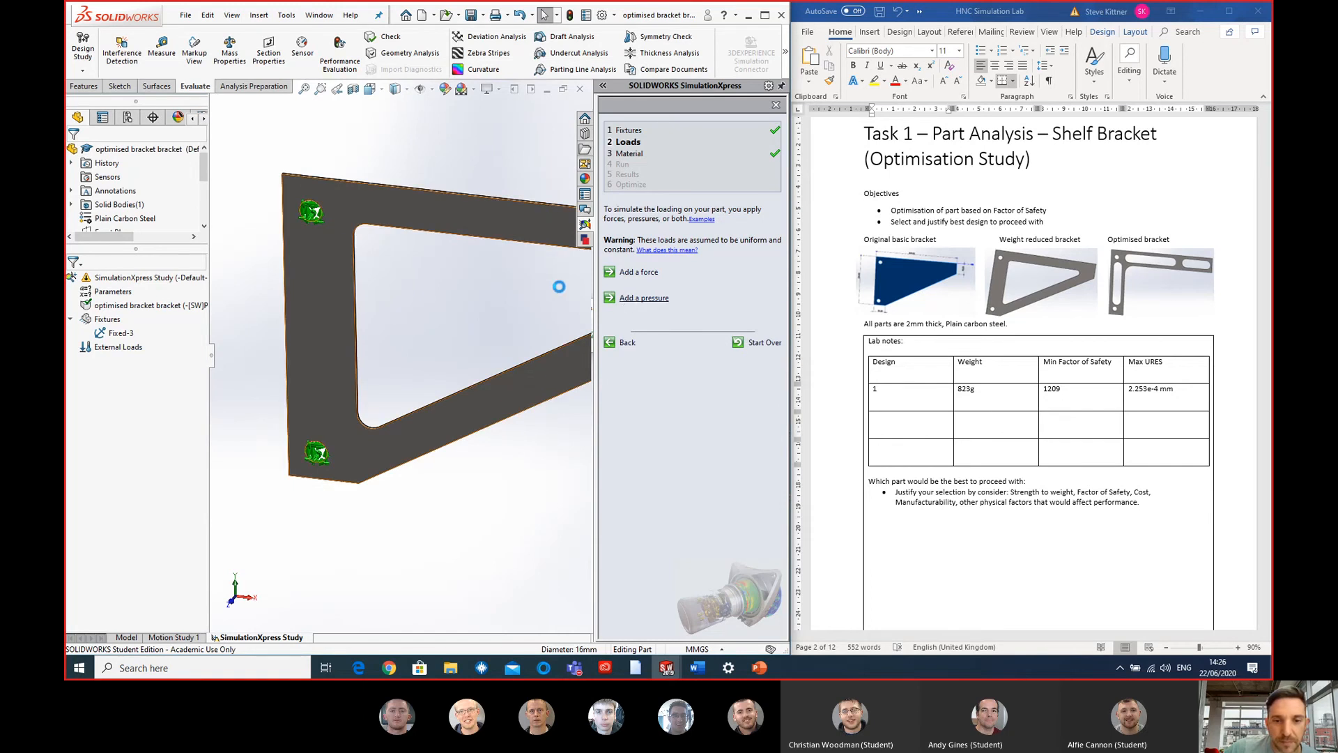
scroll(479, 213, down, 2)
middle_drag(477, 208, 472, 264)
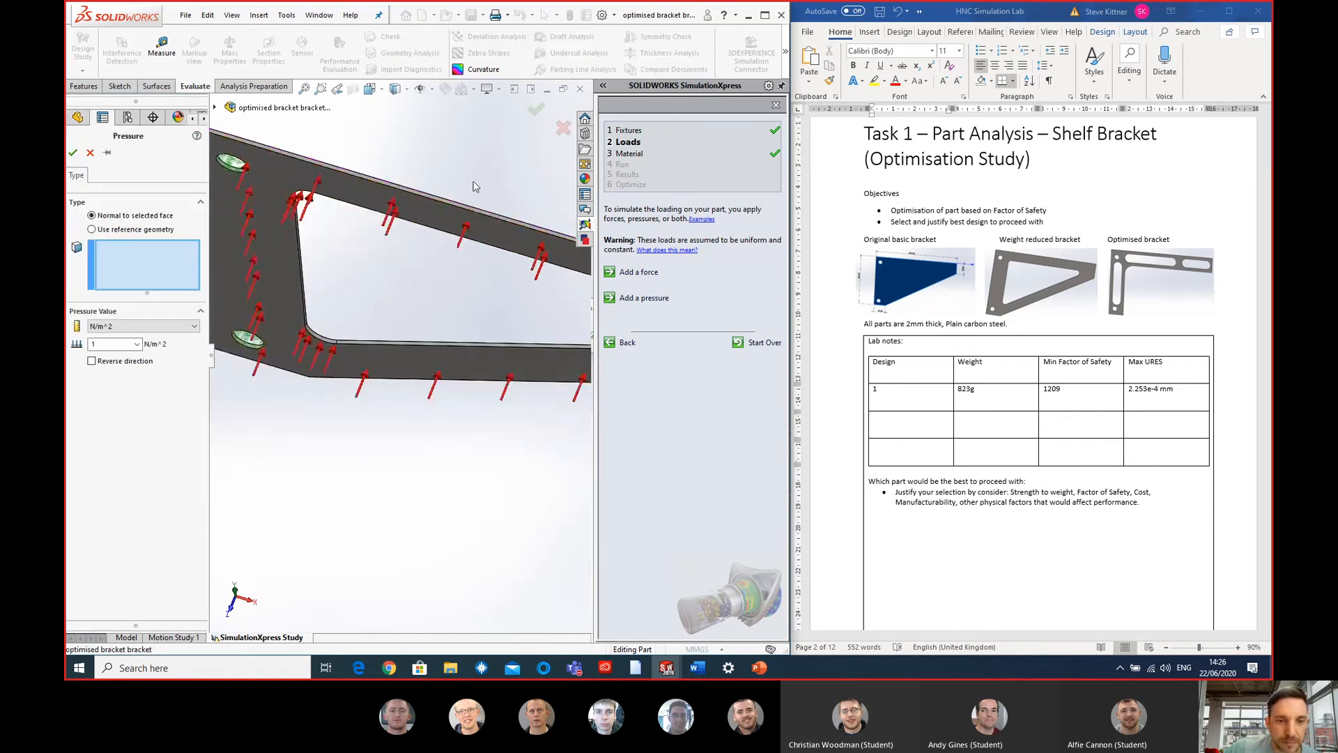
scroll(471, 203, down, 4)
click(474, 300)
scroll(478, 311, up, 3)
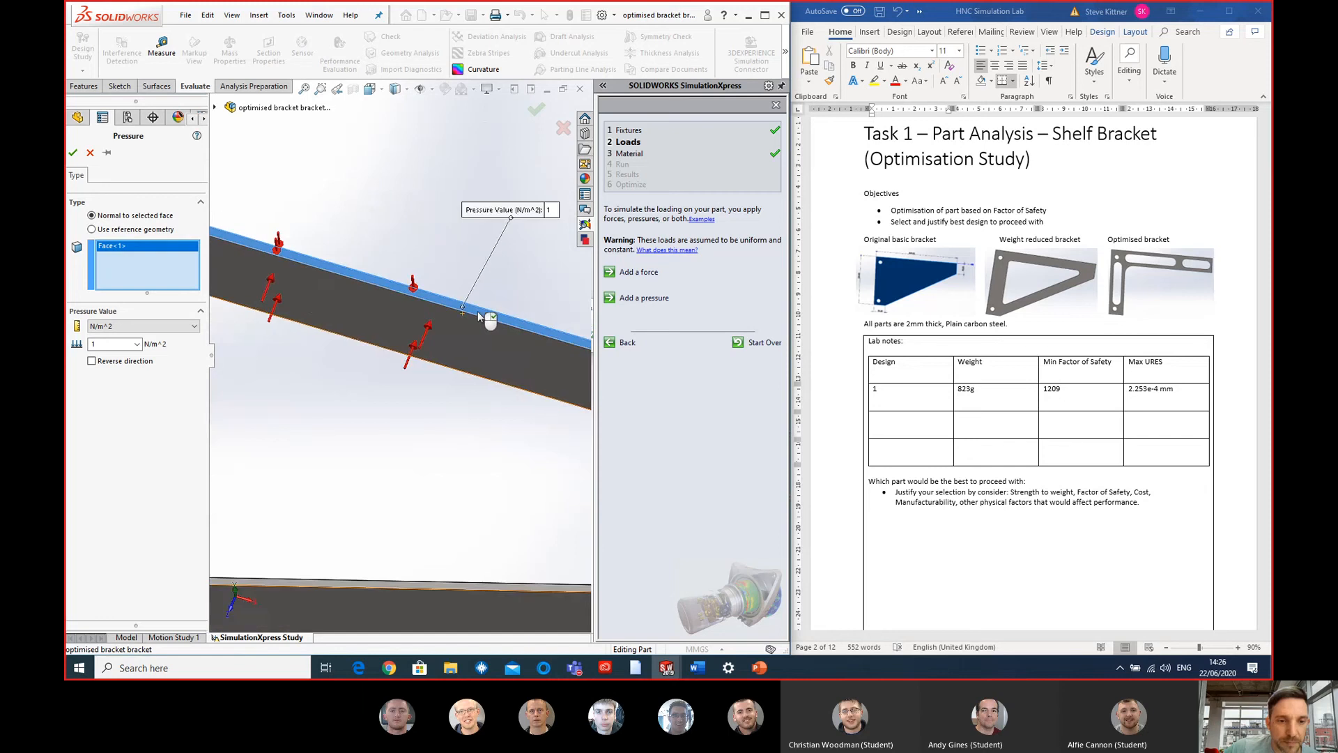
scroll(467, 373, up, 3)
middle_drag(466, 373, 460, 278)
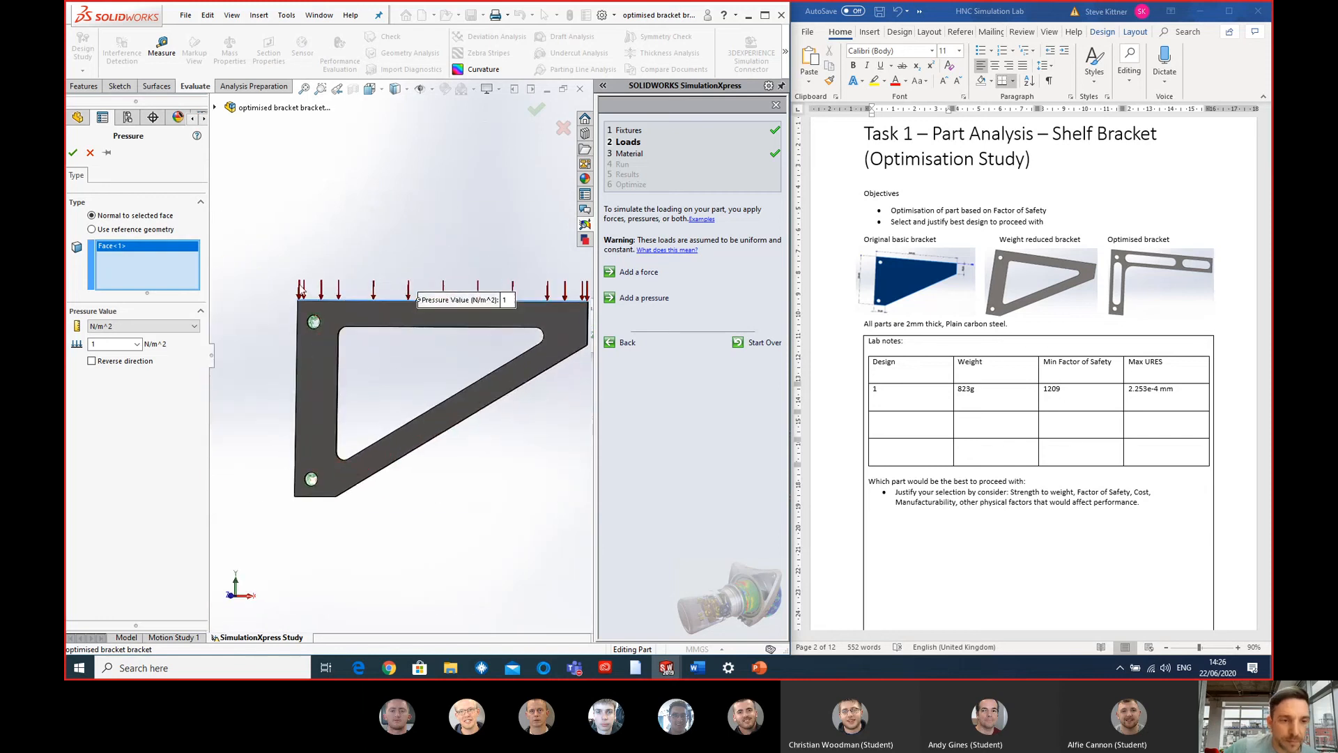
click(117, 346)
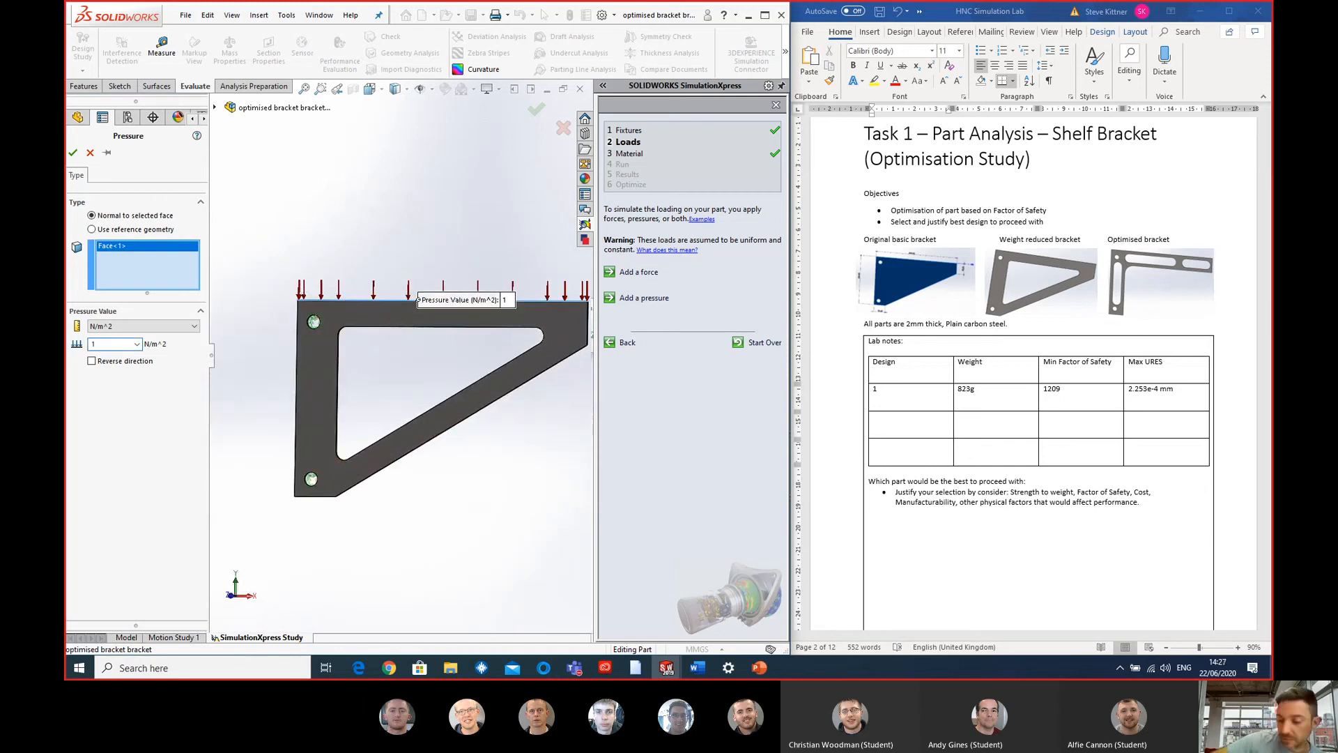
text(0000)
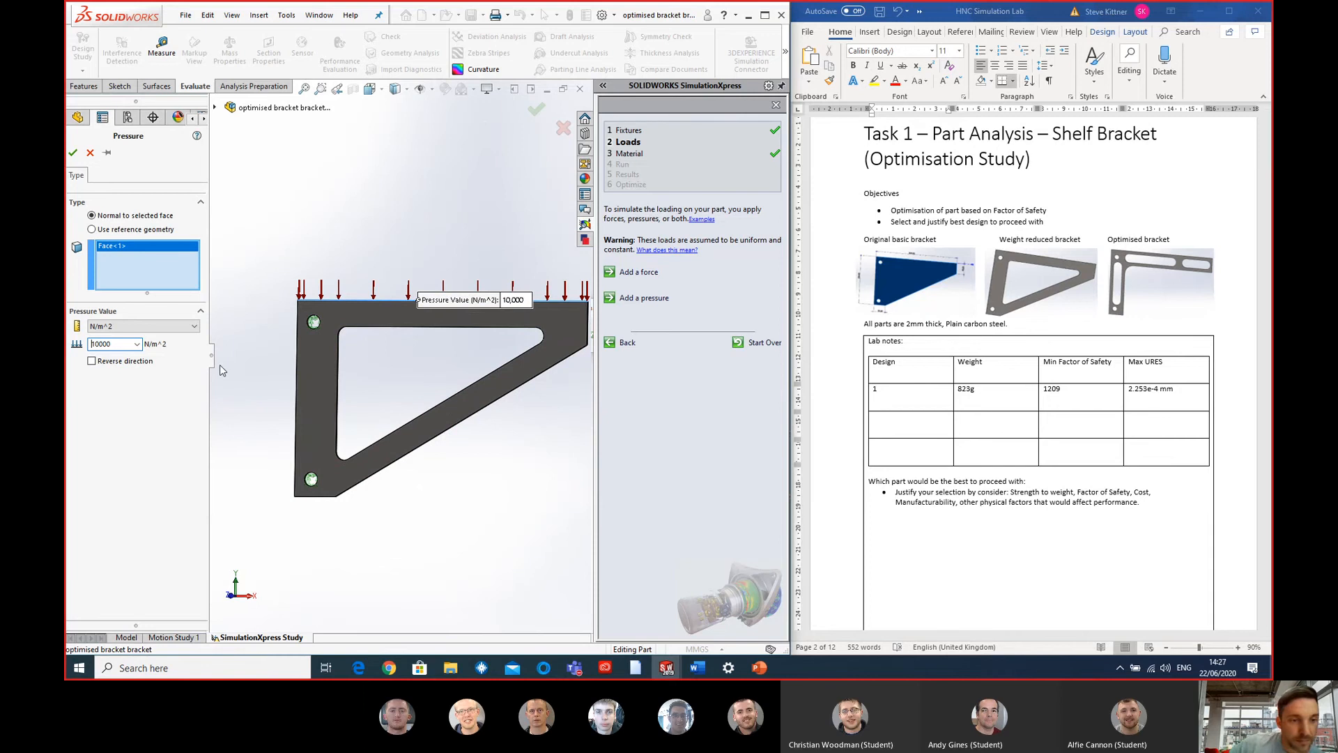
click(73, 152)
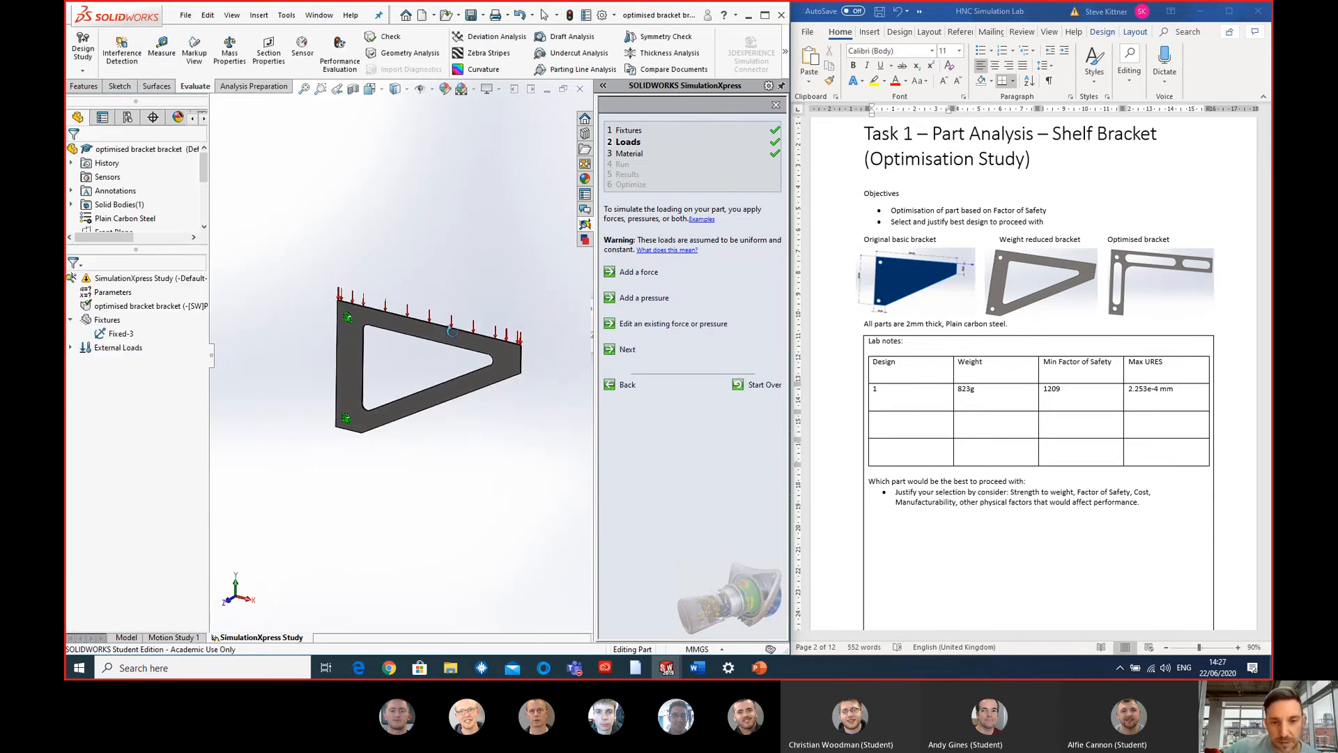
click(624, 354)
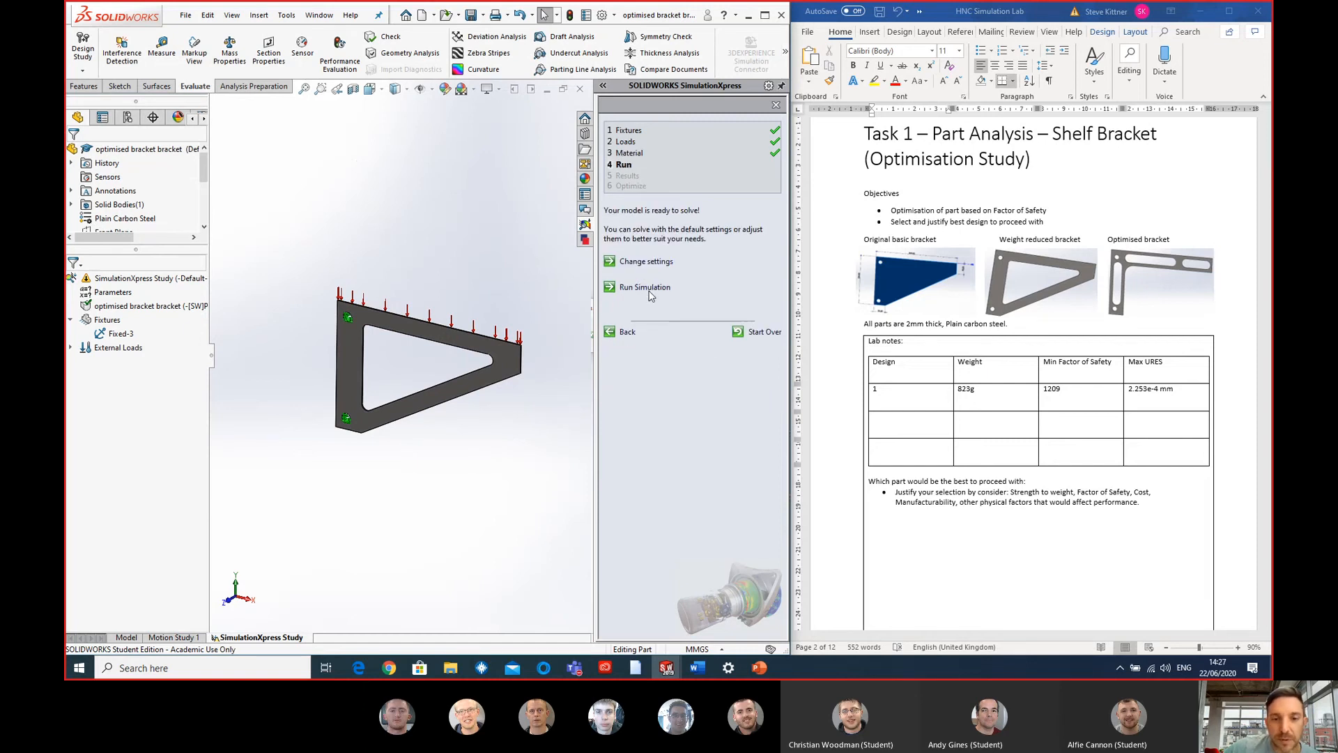
- Run the simulation on the optimised bracket and view its animated deformation up close
click(646, 287)
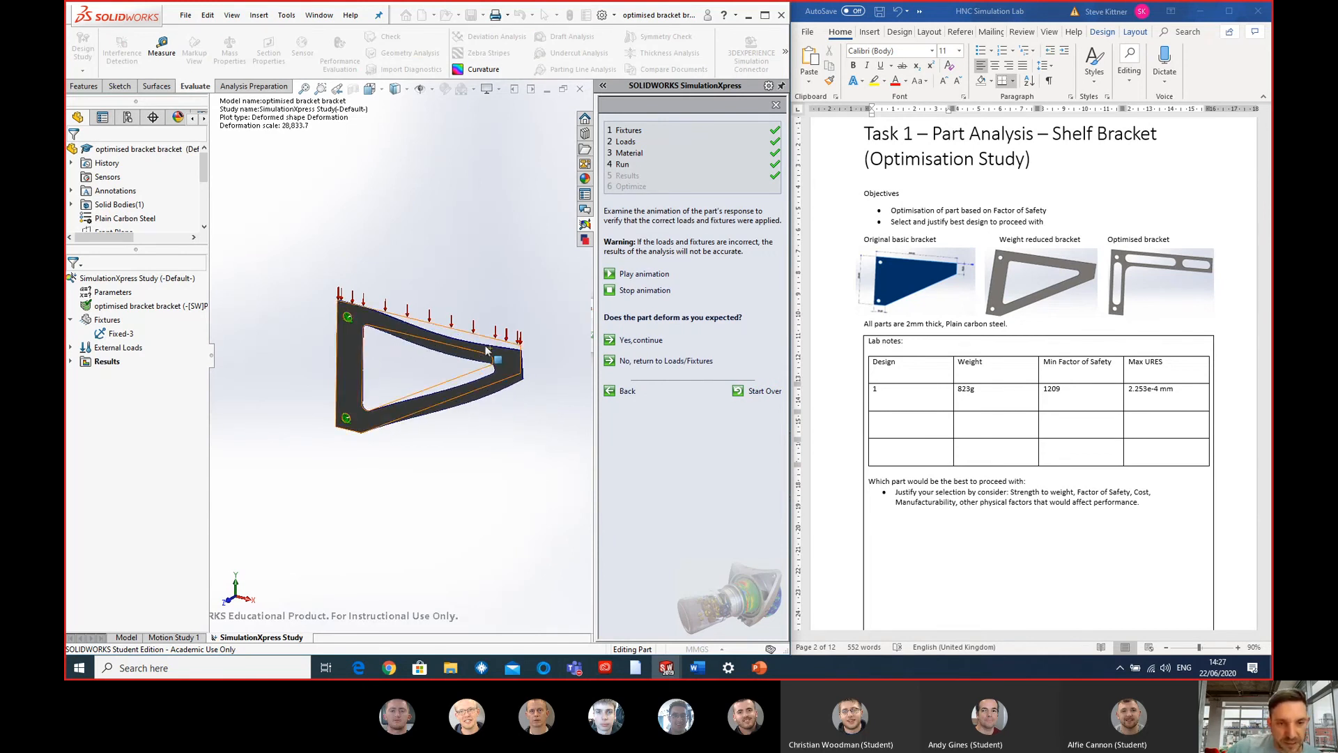
scroll(430, 353, down, 4)
middle_drag(445, 355, 459, 321)
scroll(503, 401, up, 1)
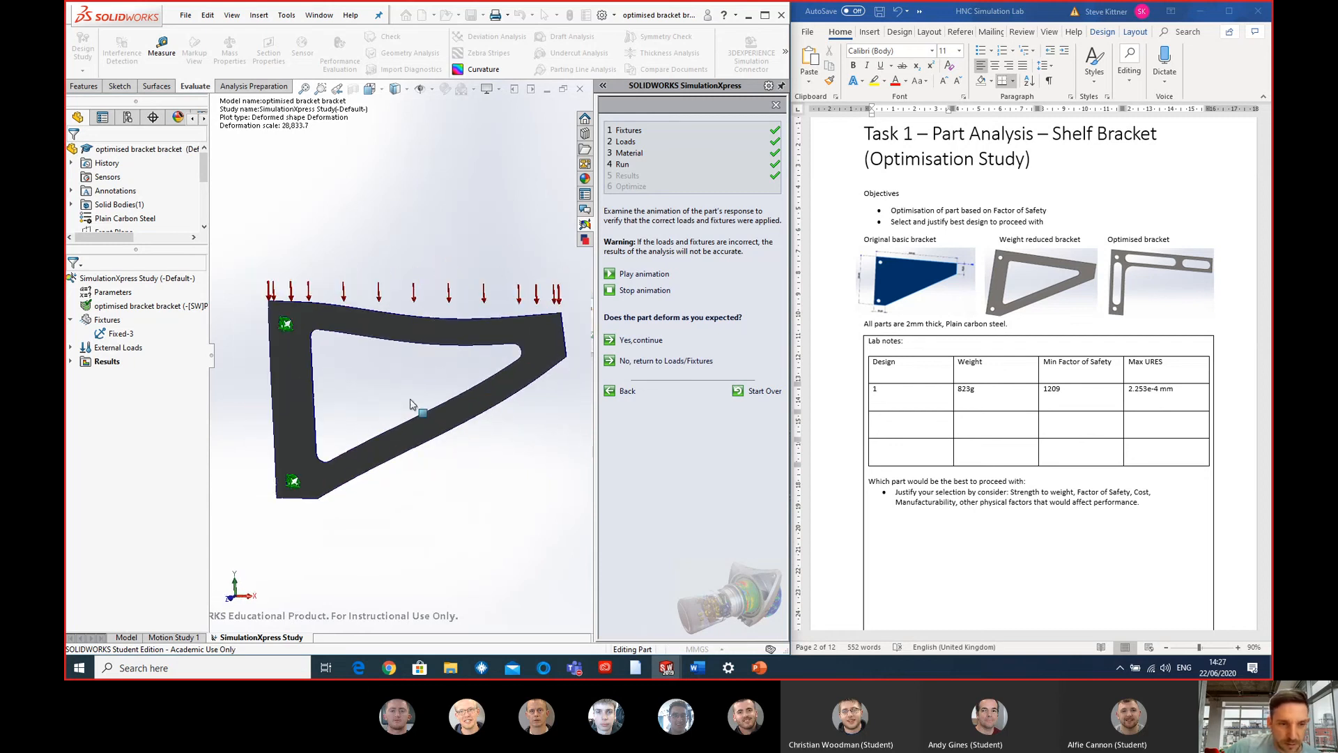
scroll(147, 339, down, 2)
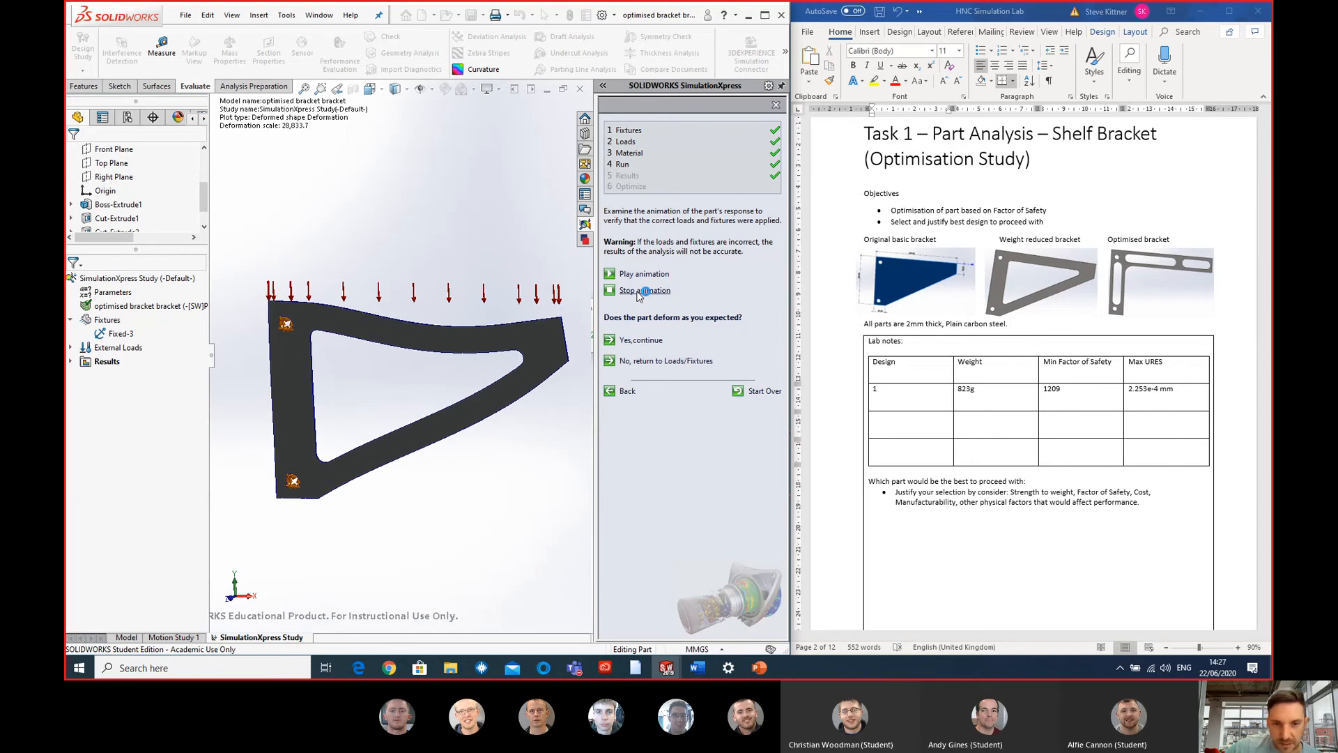
- Show the von Mises stress plot and examine the stress around the mounting holes, inner corners and arms of the bracket
click(70, 362)
click(148, 377)
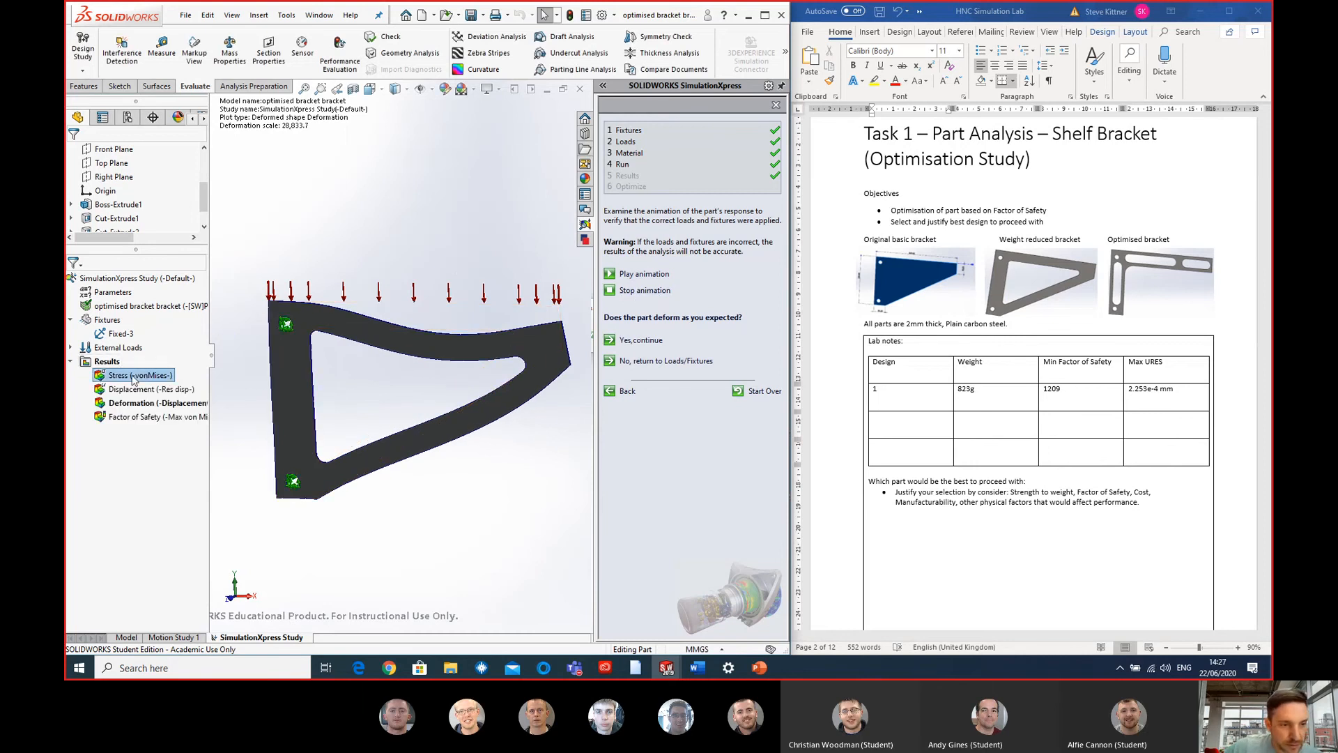
double_click(135, 377)
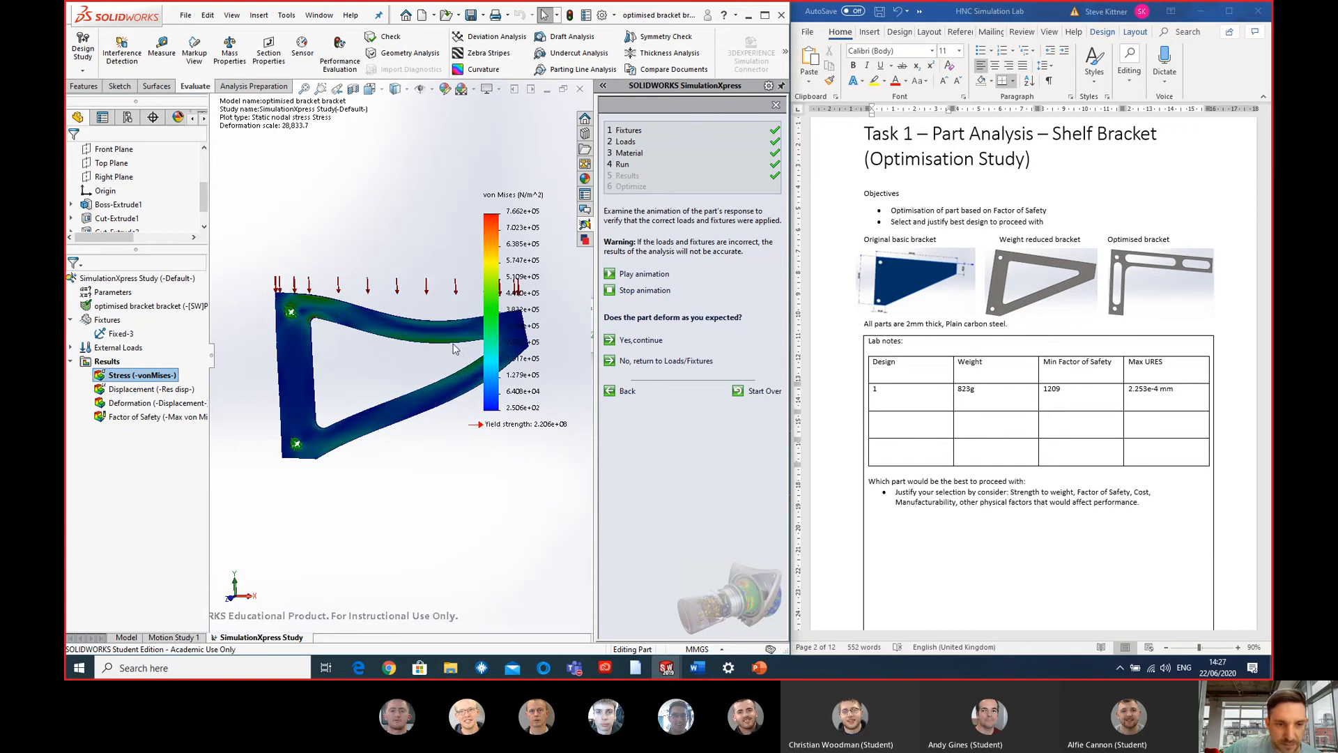
scroll(291, 309, down, 5)
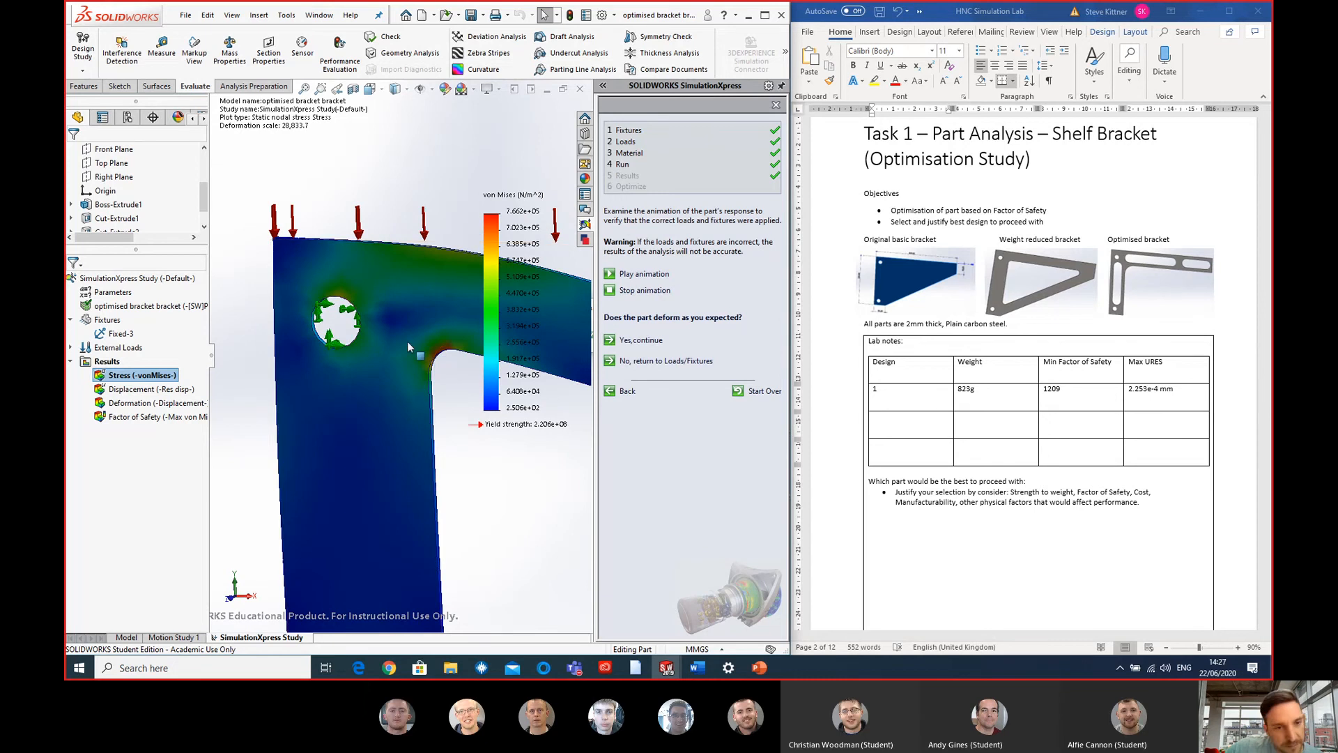
scroll(418, 432, up, 3)
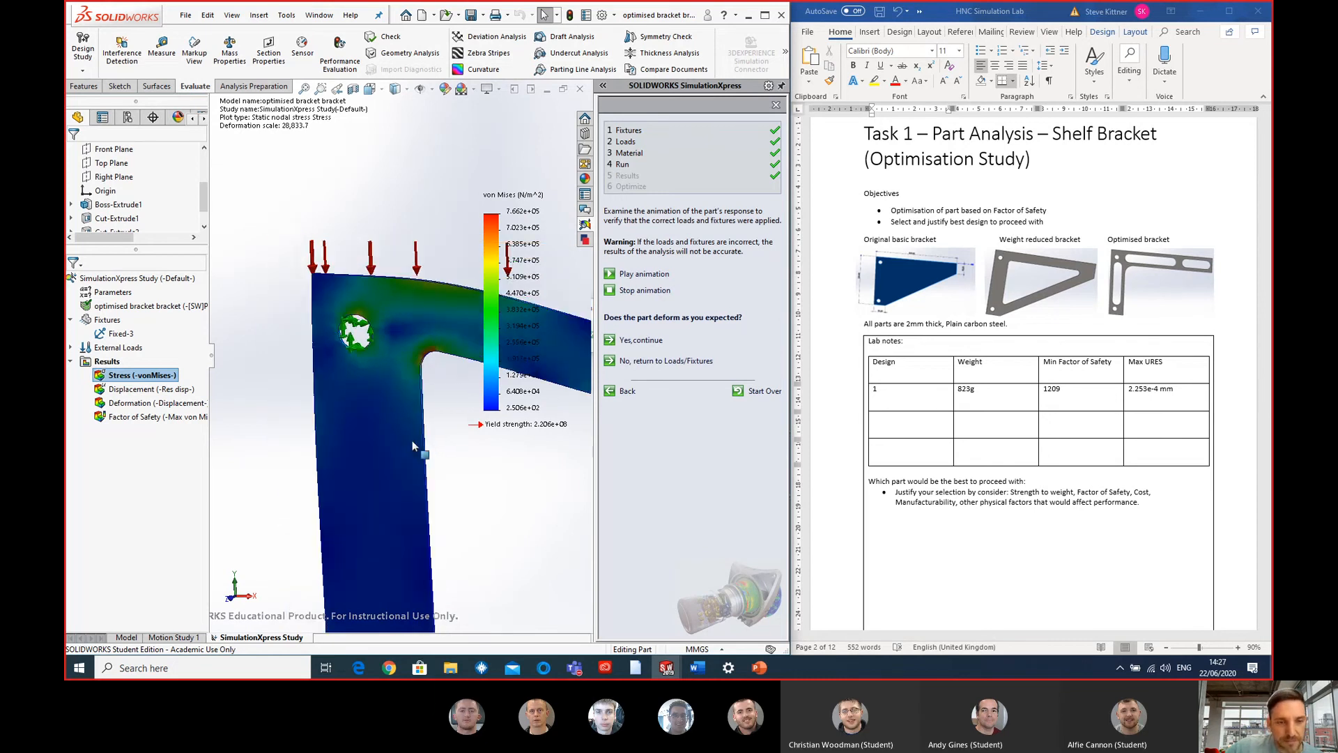
scroll(404, 348, up, 3)
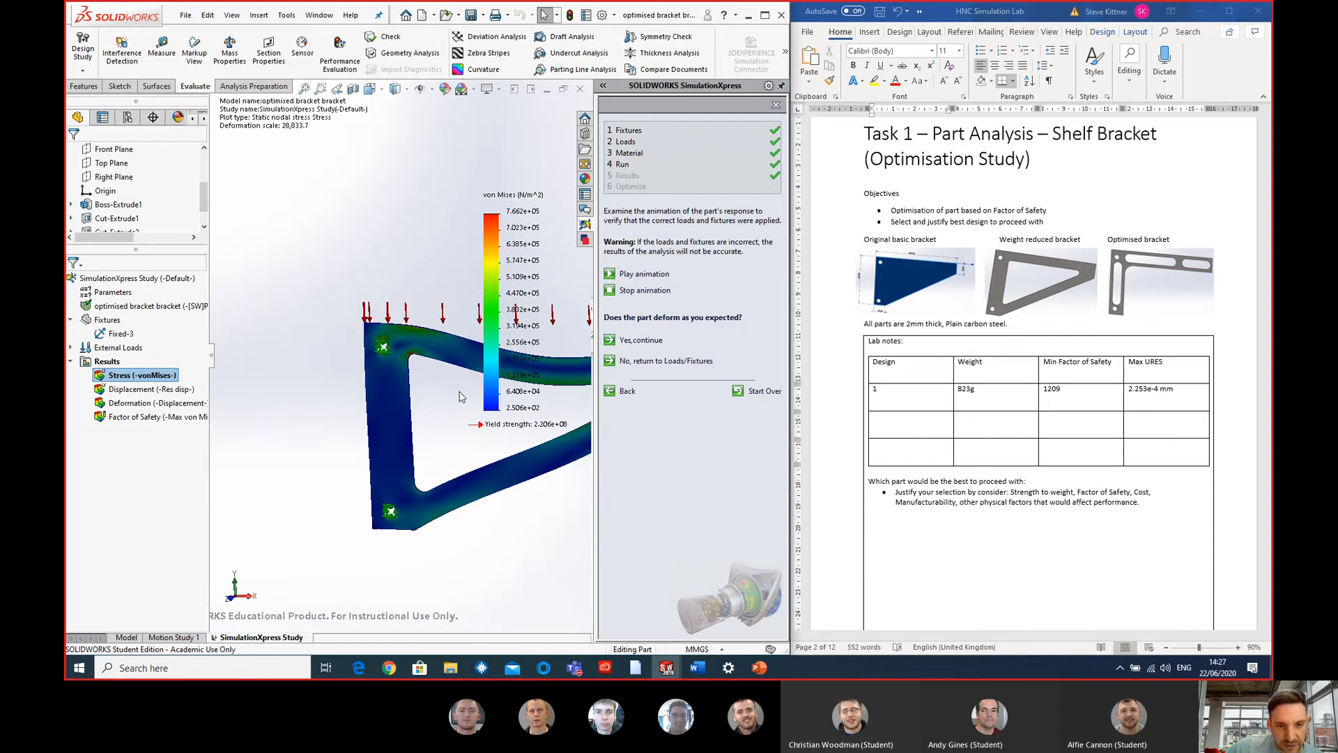
scroll(439, 411, down, 5)
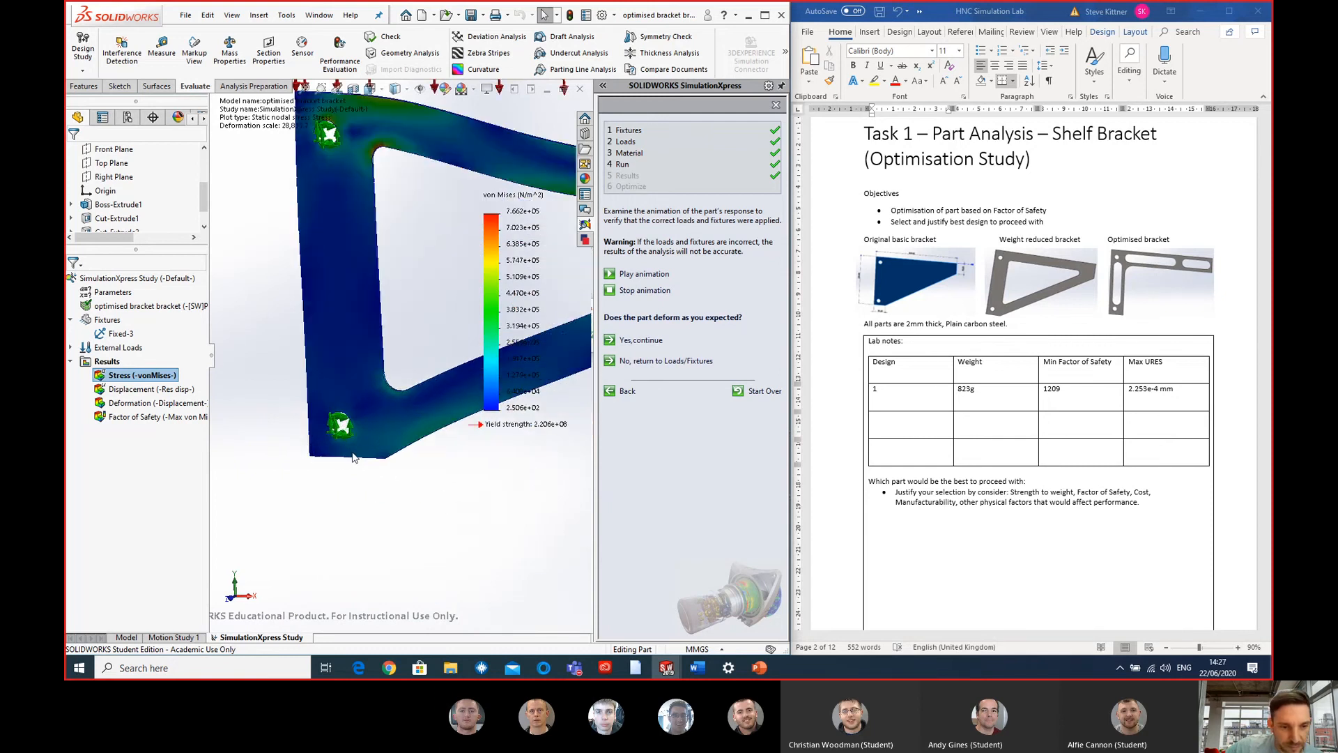
scroll(425, 307, up, 3)
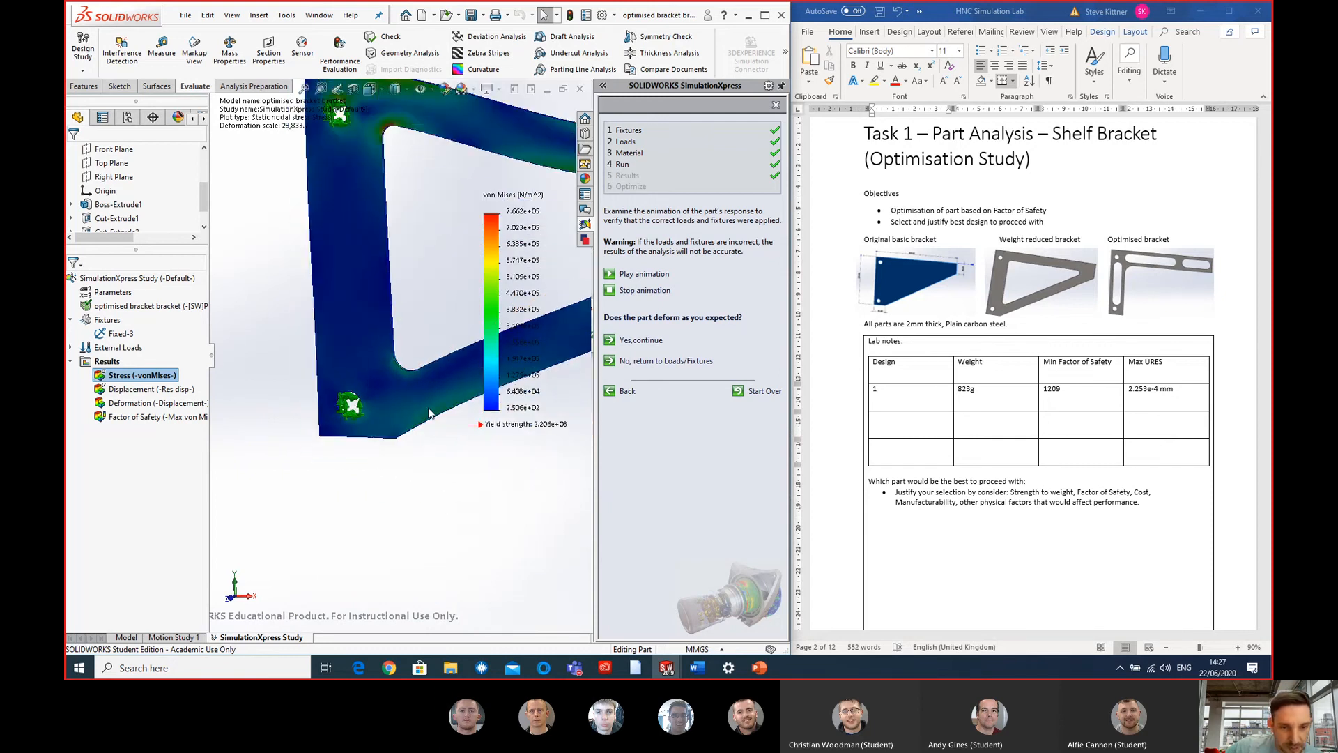
scroll(425, 302, up, 3)
scroll(432, 309, down, 3)
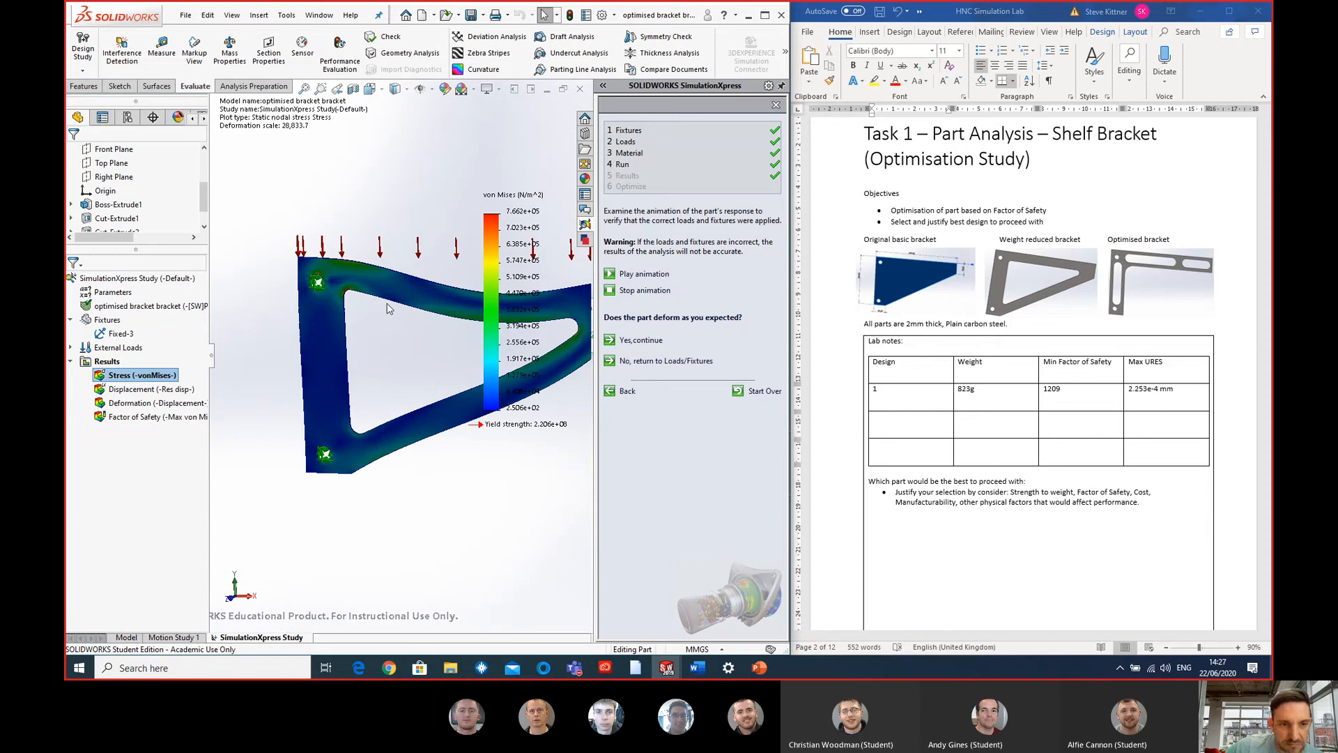
mouse_move(415, 377)
middle_down()
mouse_move(460, 382)
mouse_move(428, 378)
middle_up()
- Show the displacement plot and record 1.234e-3 mm as Max URES in the second row of the lab notes table
double_click(133, 388)
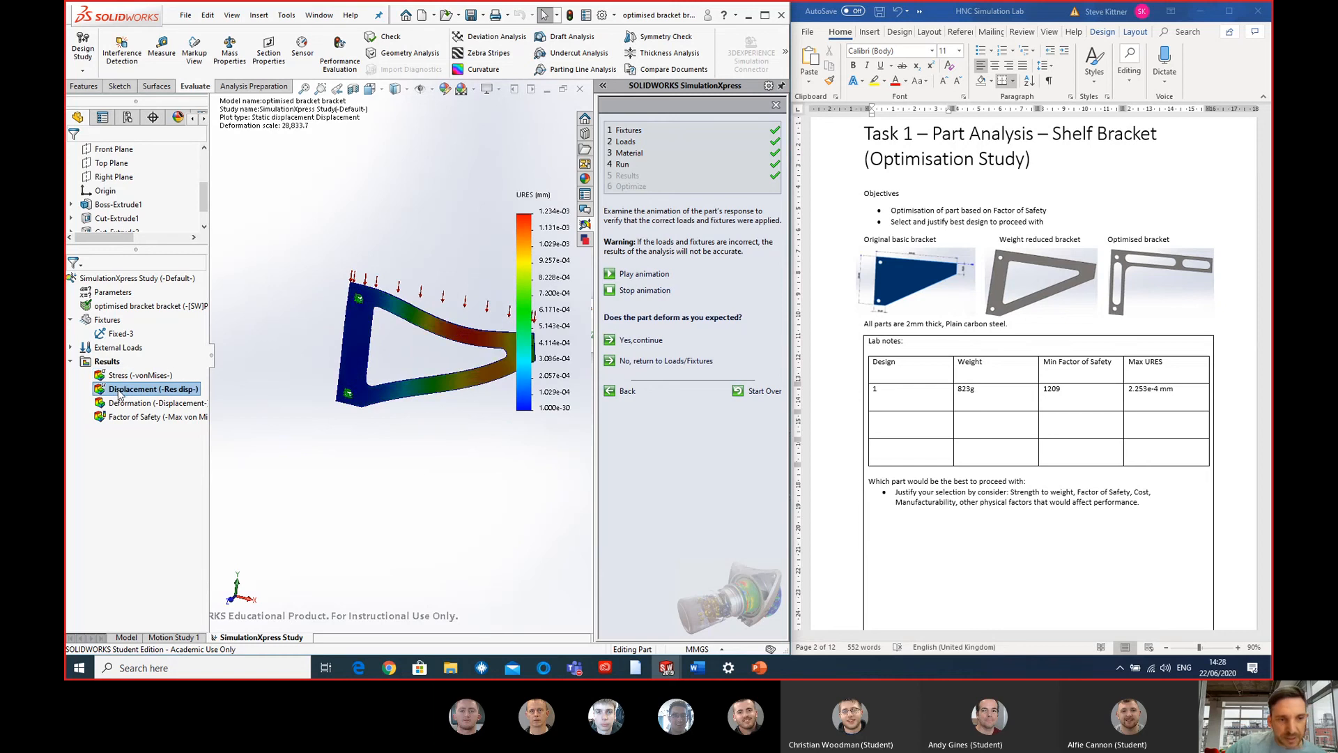
scroll(492, 394, up, 1)
scroll(481, 380, down, 3)
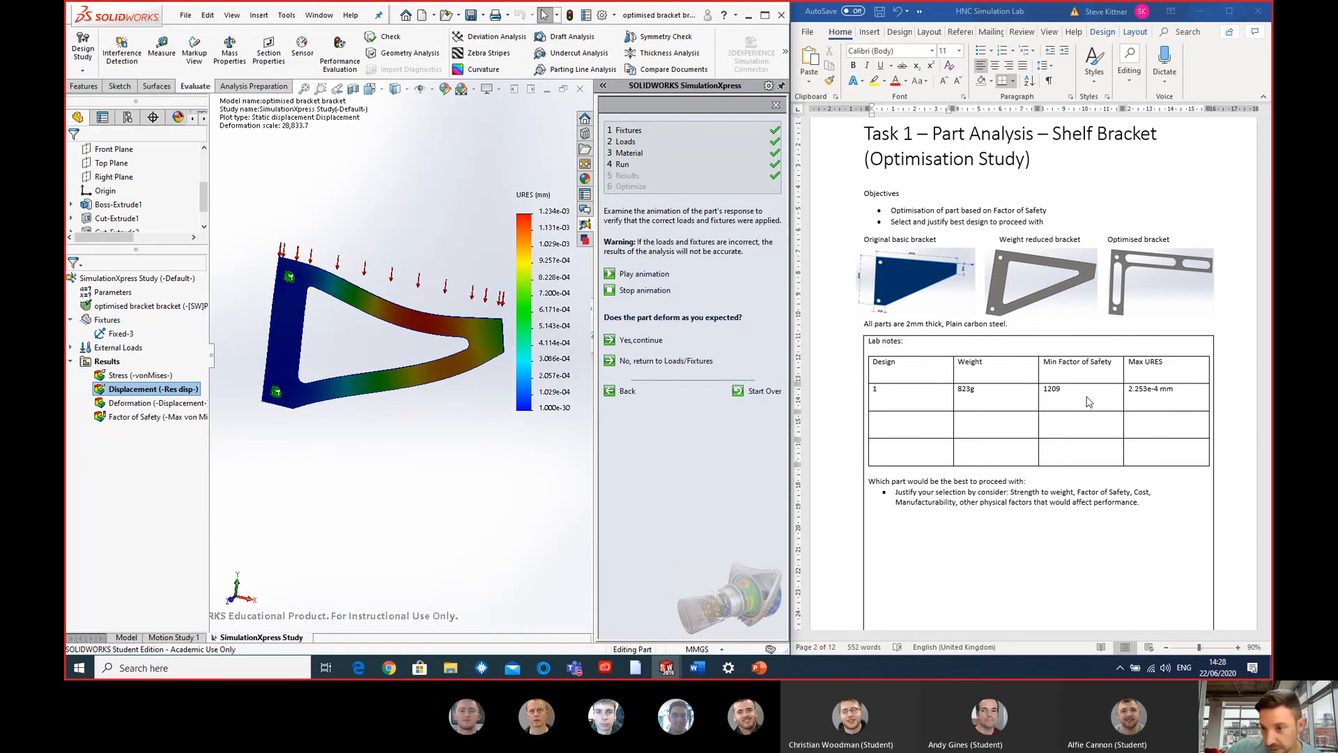
click(1169, 420)
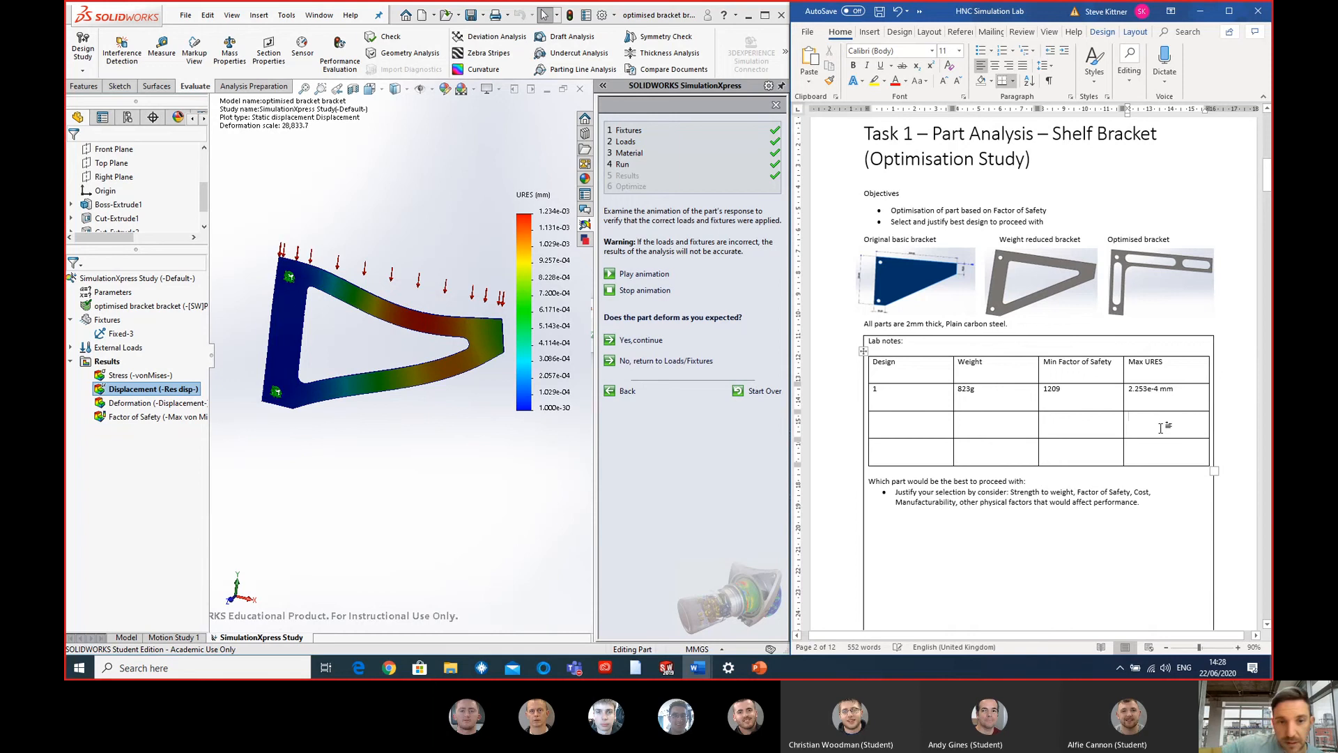
text(1.234e-3)
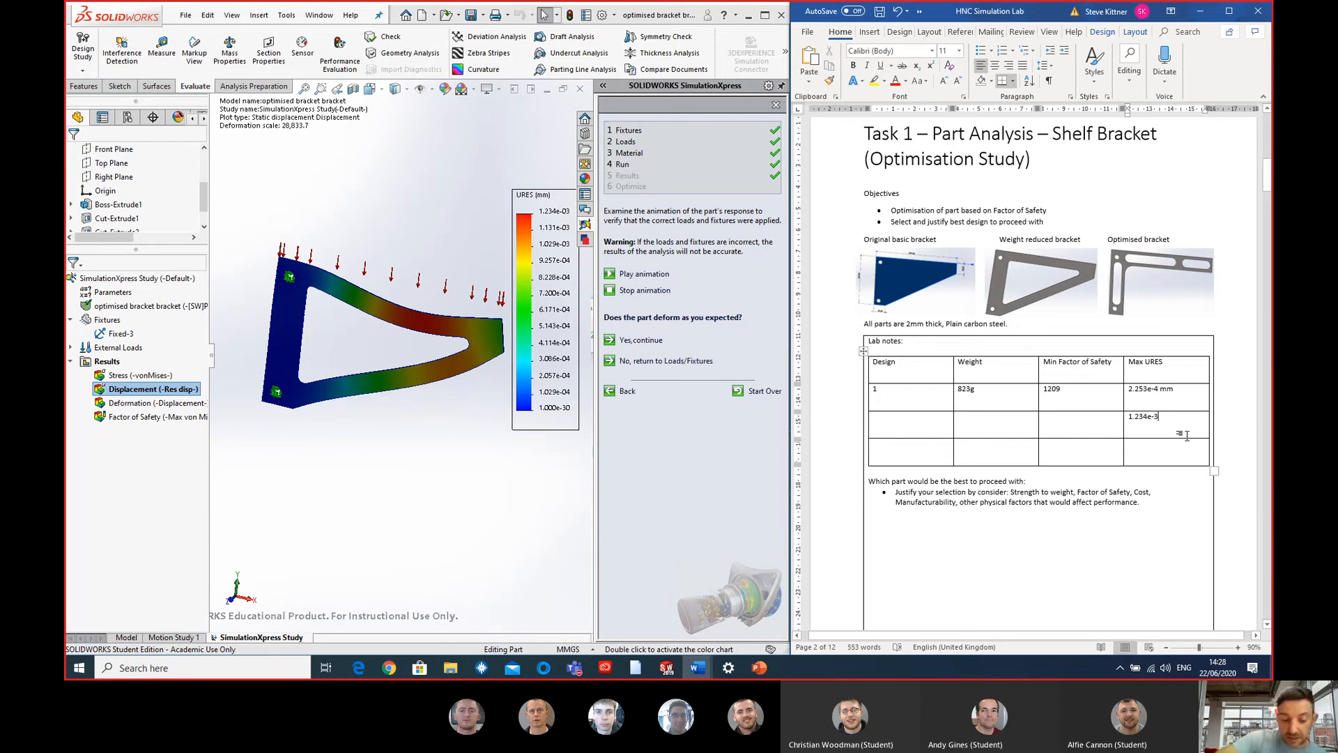
text(mm)
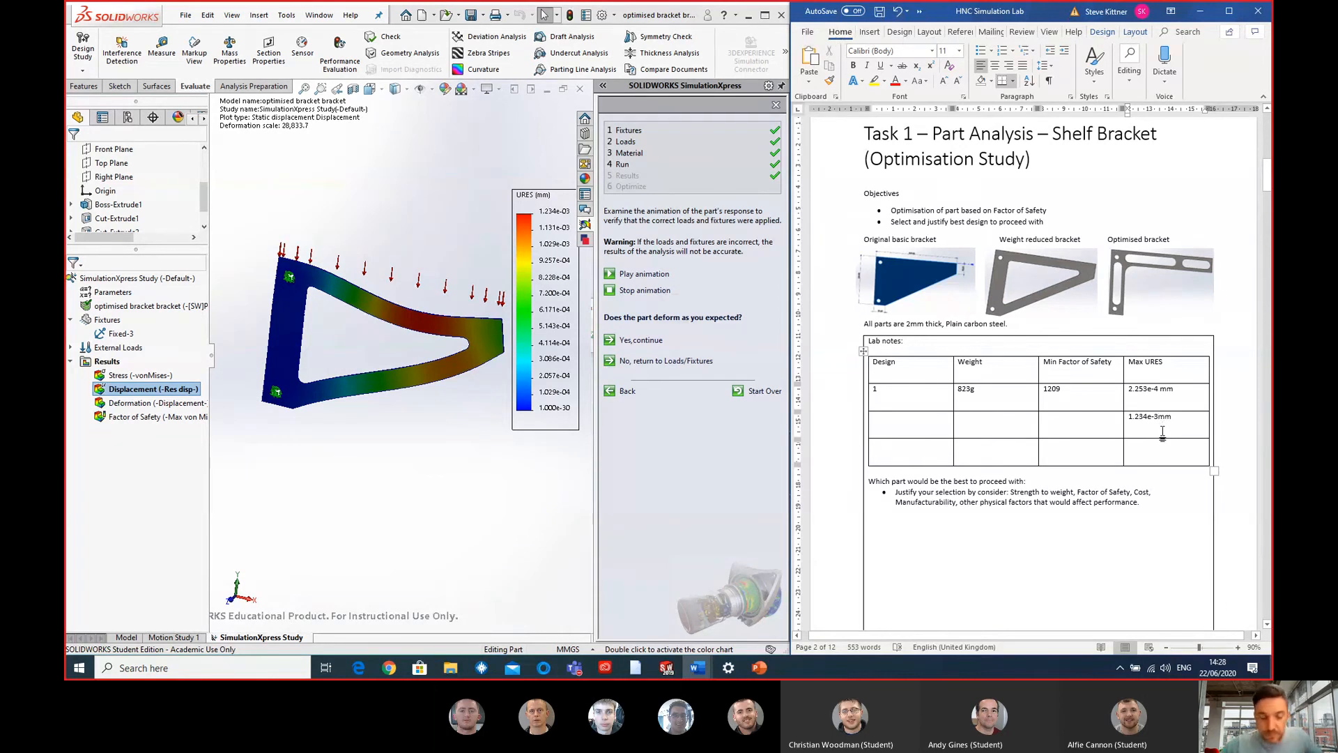
- Check the factor of safety results, record 287.92 as the minimum in the second table row, and label that row design 2
click(459, 427)
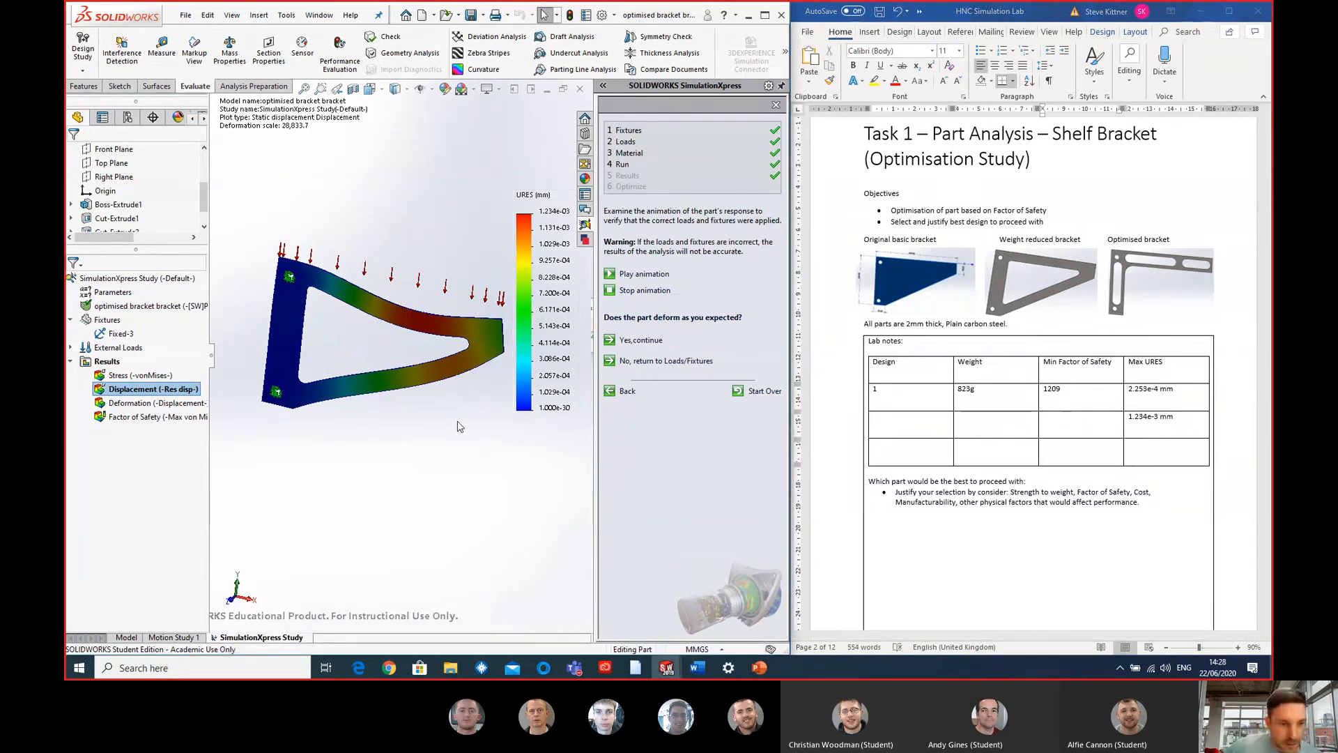
double_click(161, 416)
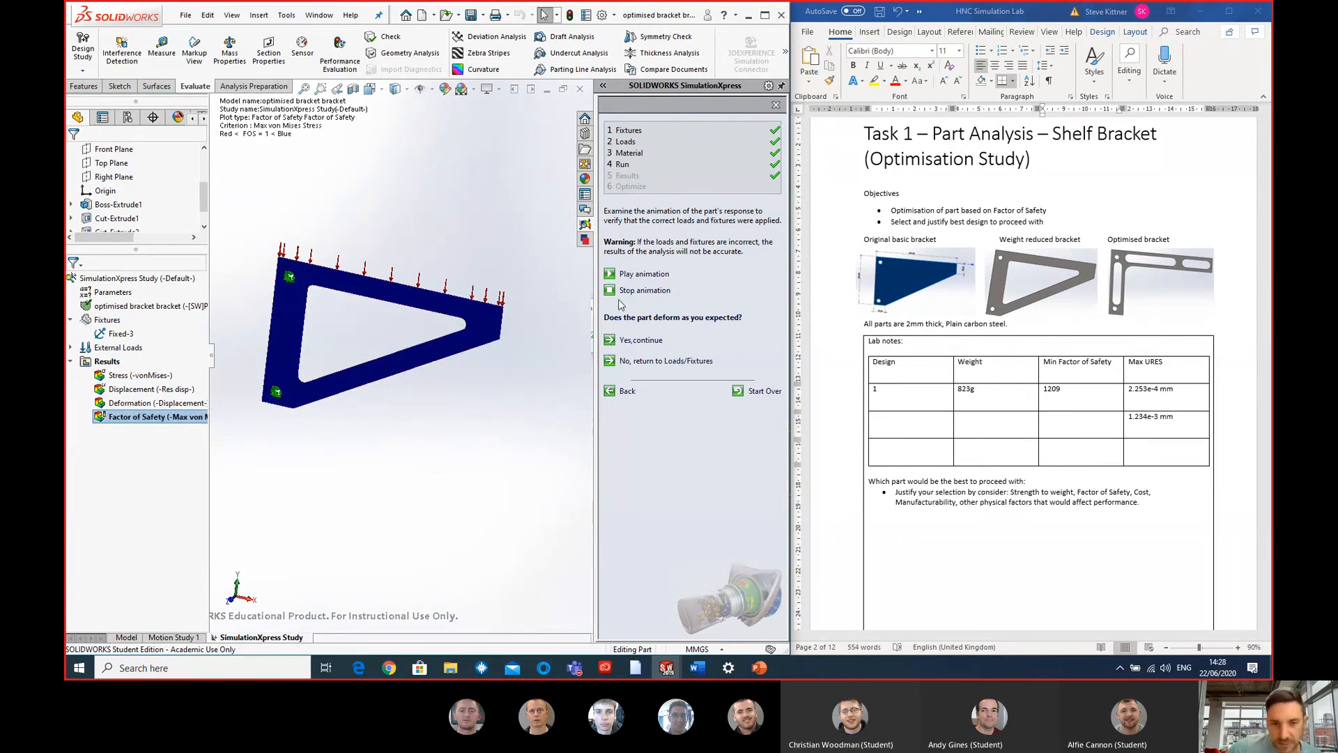
click(640, 341)
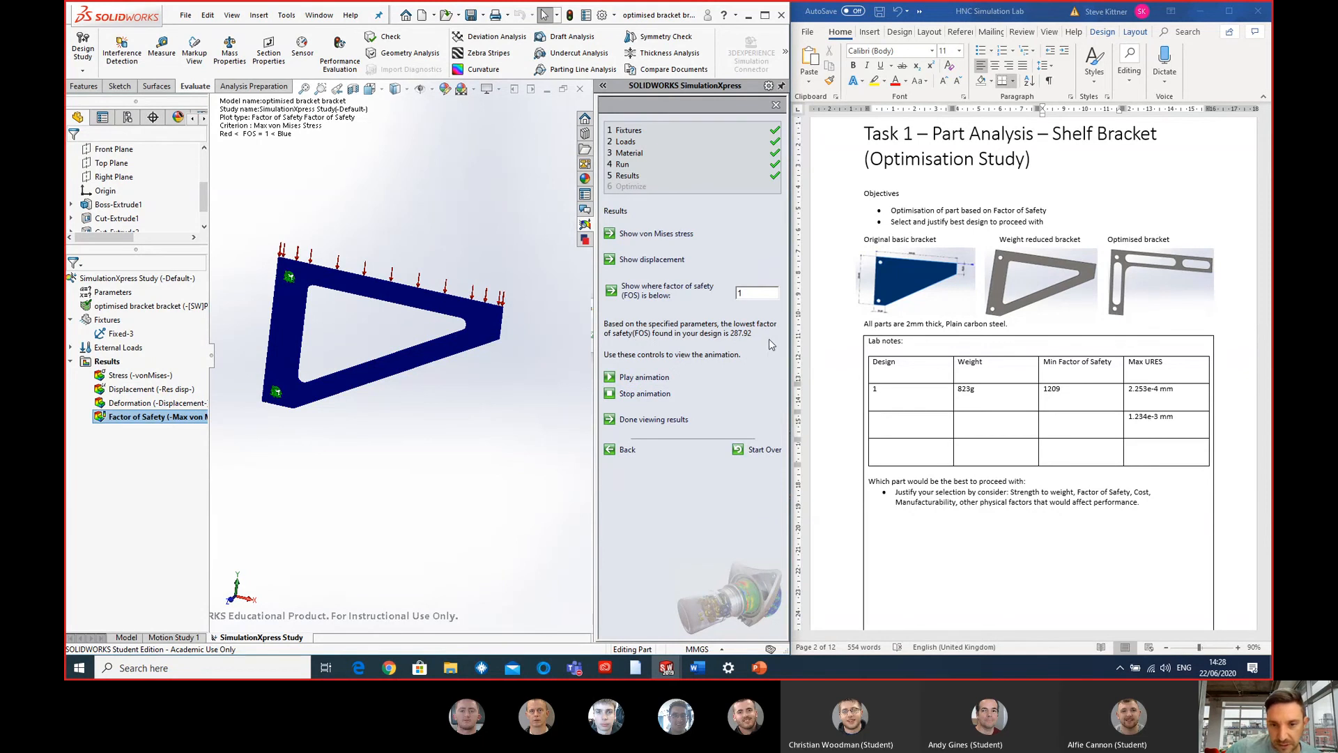
click(1065, 419)
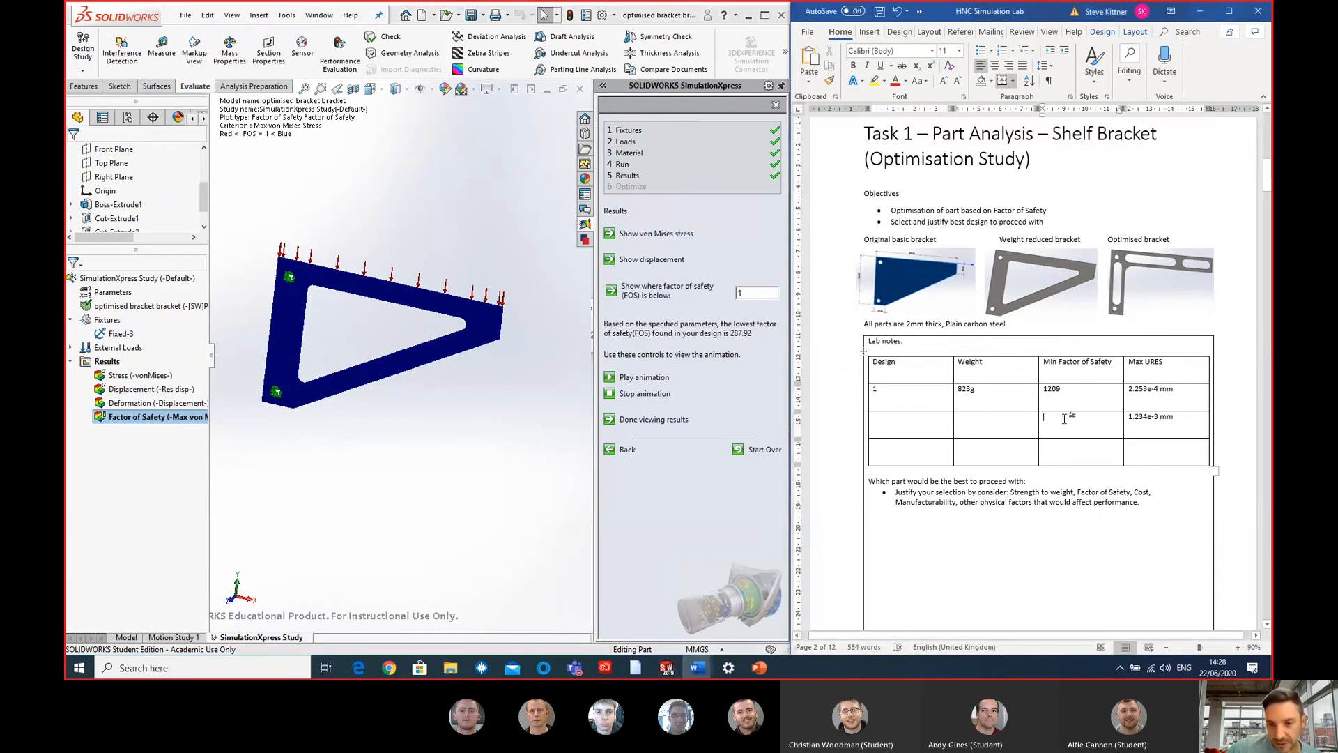
text(287.92)
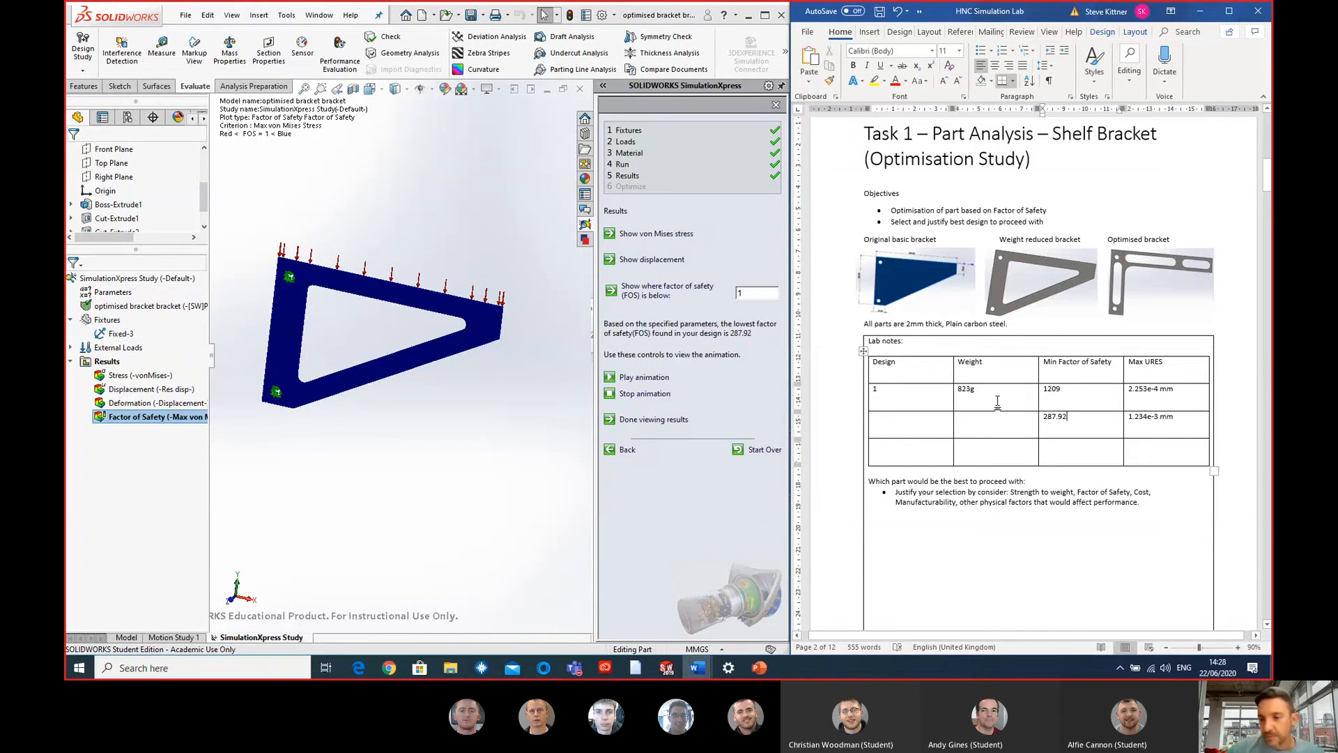
click(935, 428)
text(2)
scroll(934, 428, up, 1)
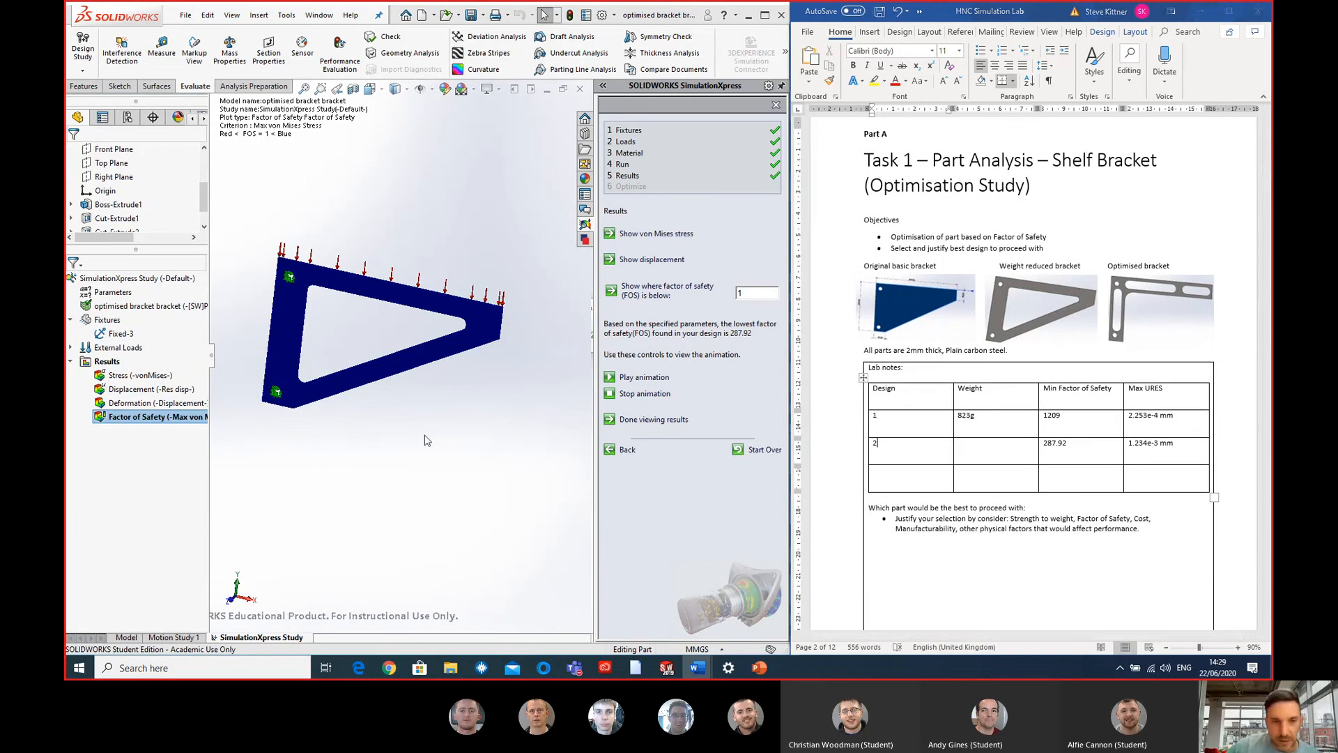
- Evaluate the bracket's mass properties and record 479g as the weight of design 2 in the lab notes table
click(402, 302)
click(230, 50)
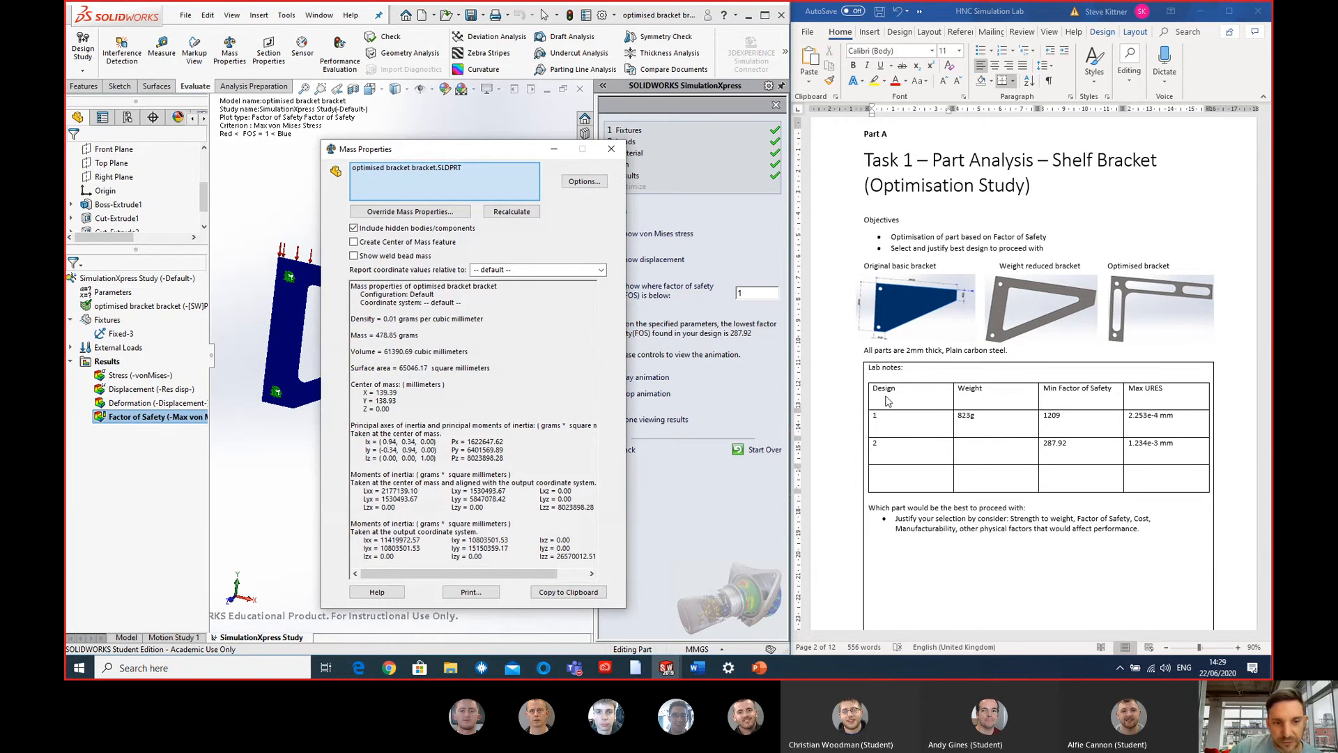
click(1003, 453)
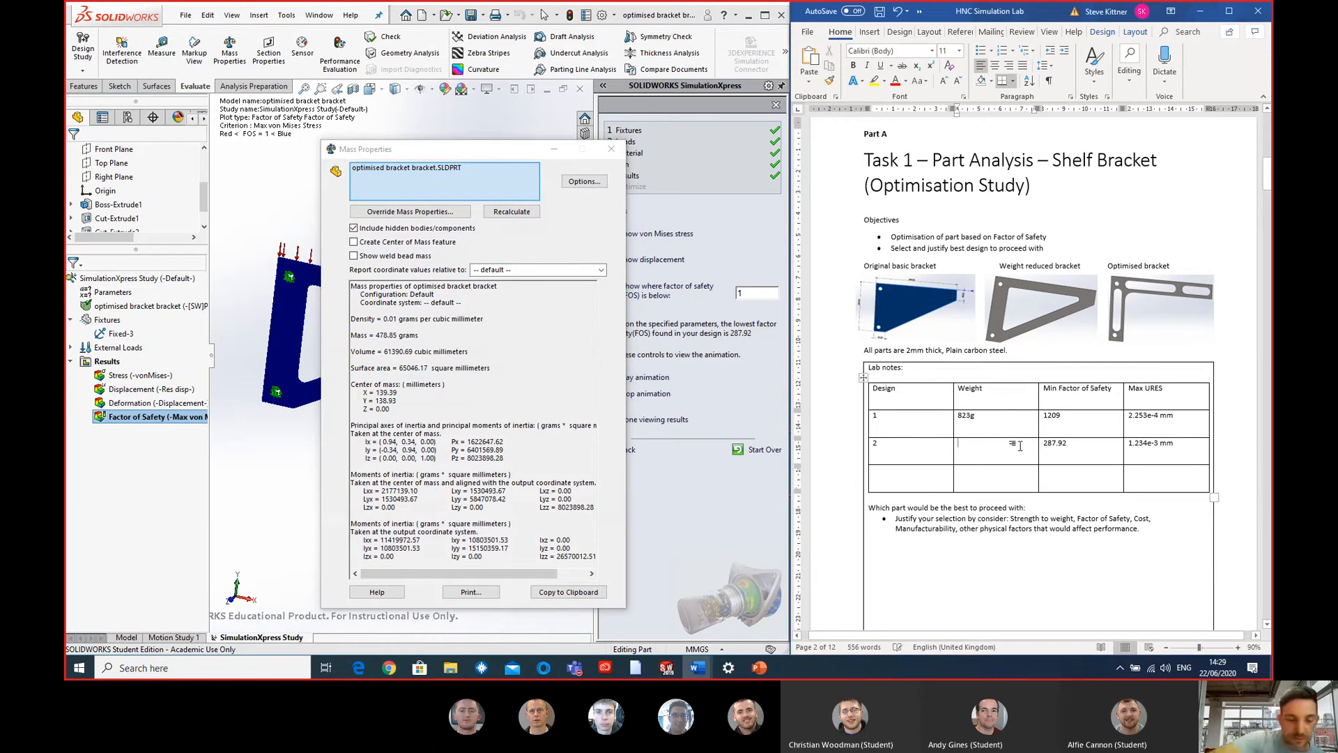
text(479g)
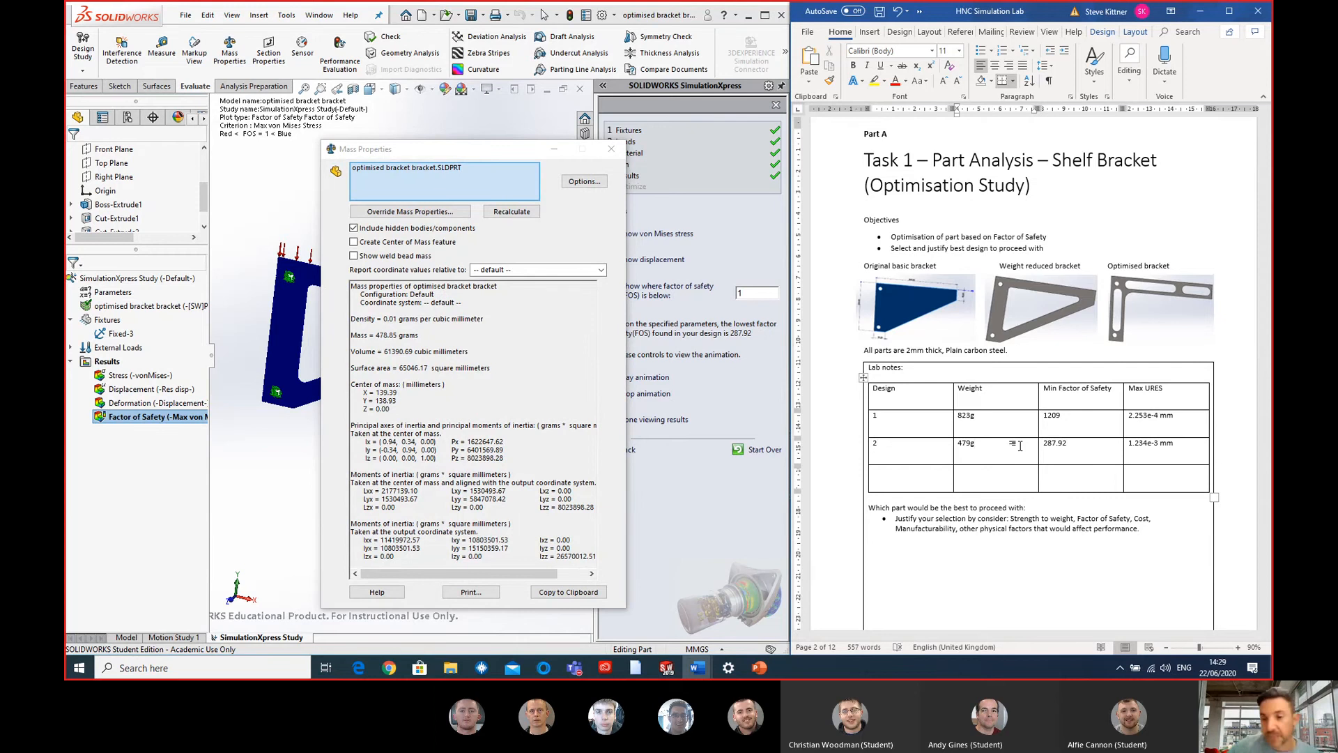
key(ctrl+v)
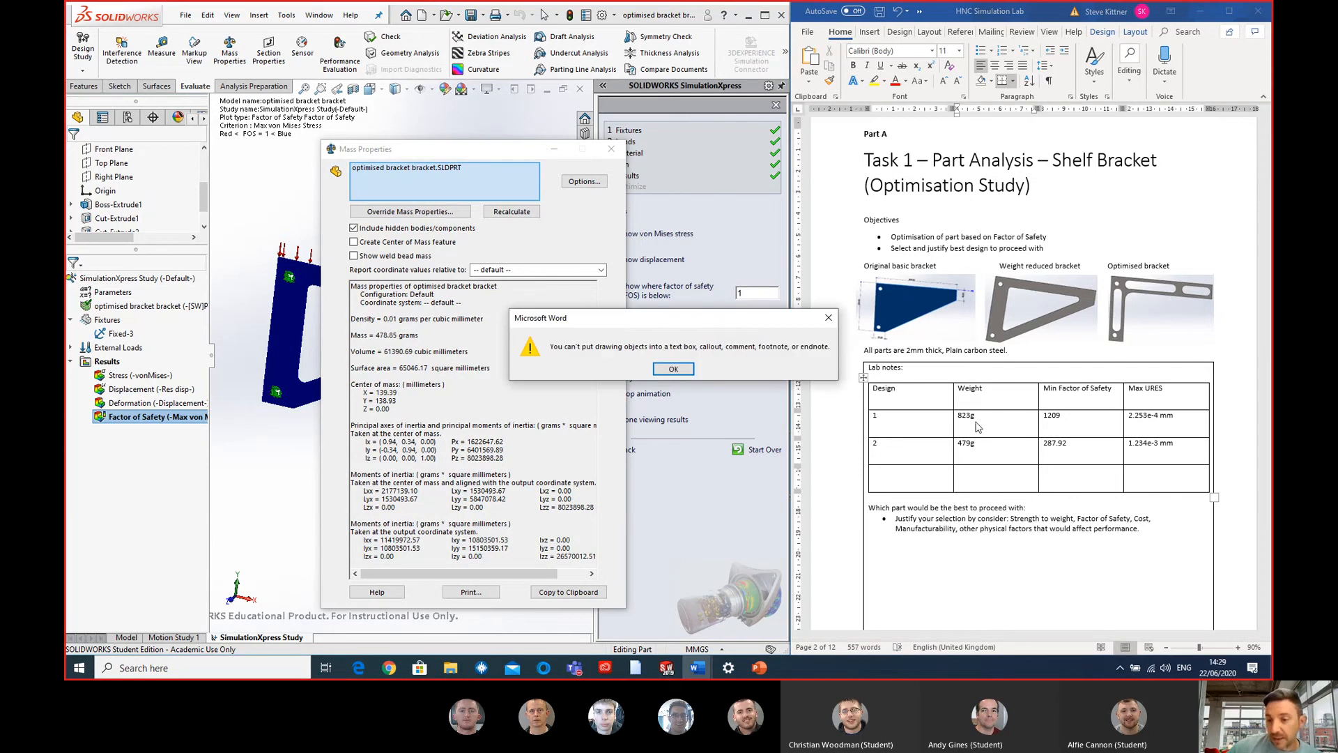
click(673, 368)
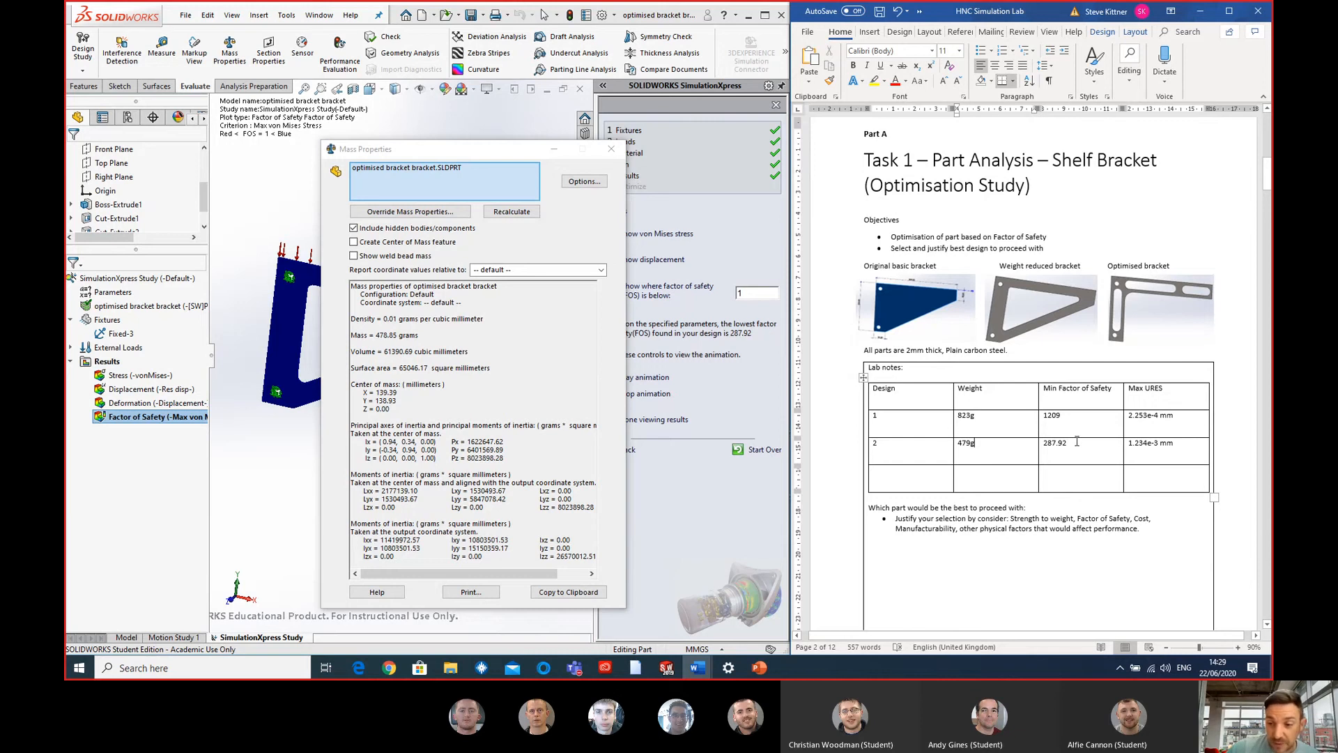
drag(1070, 443, 1100, 456)
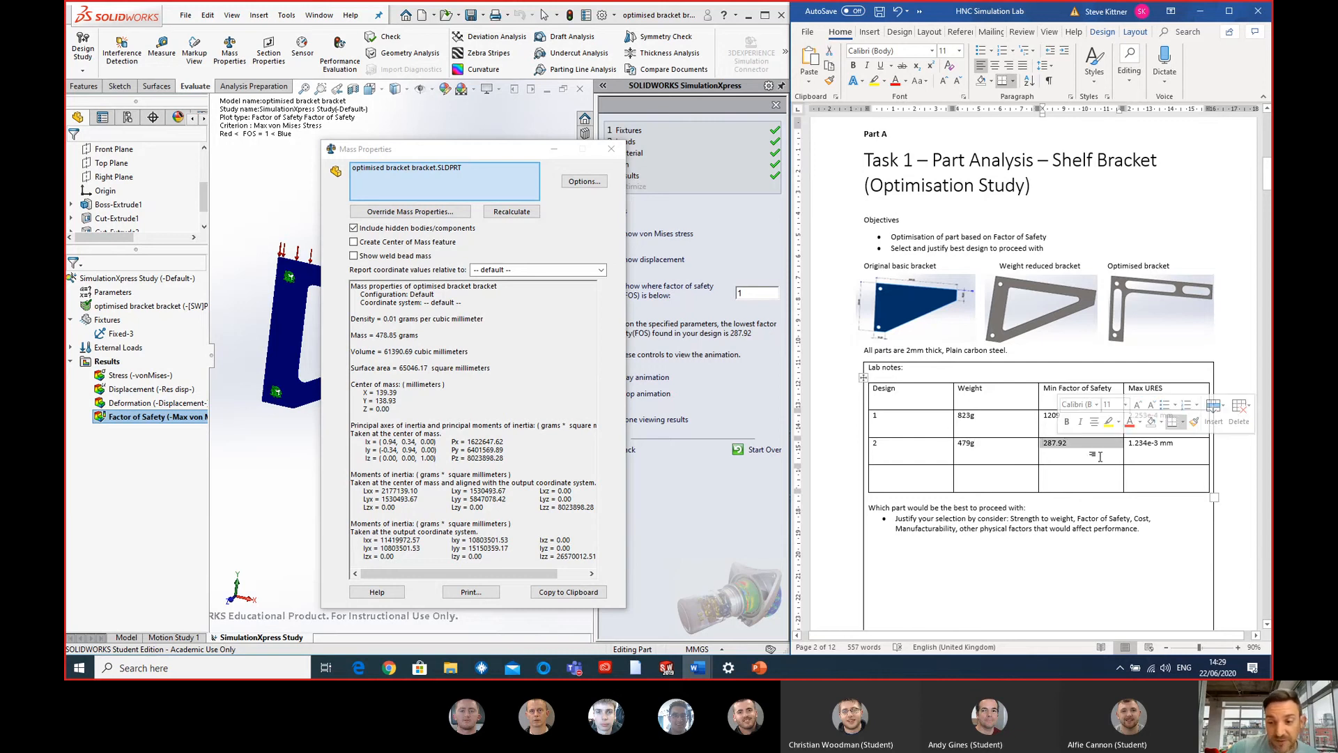
click(1098, 457)
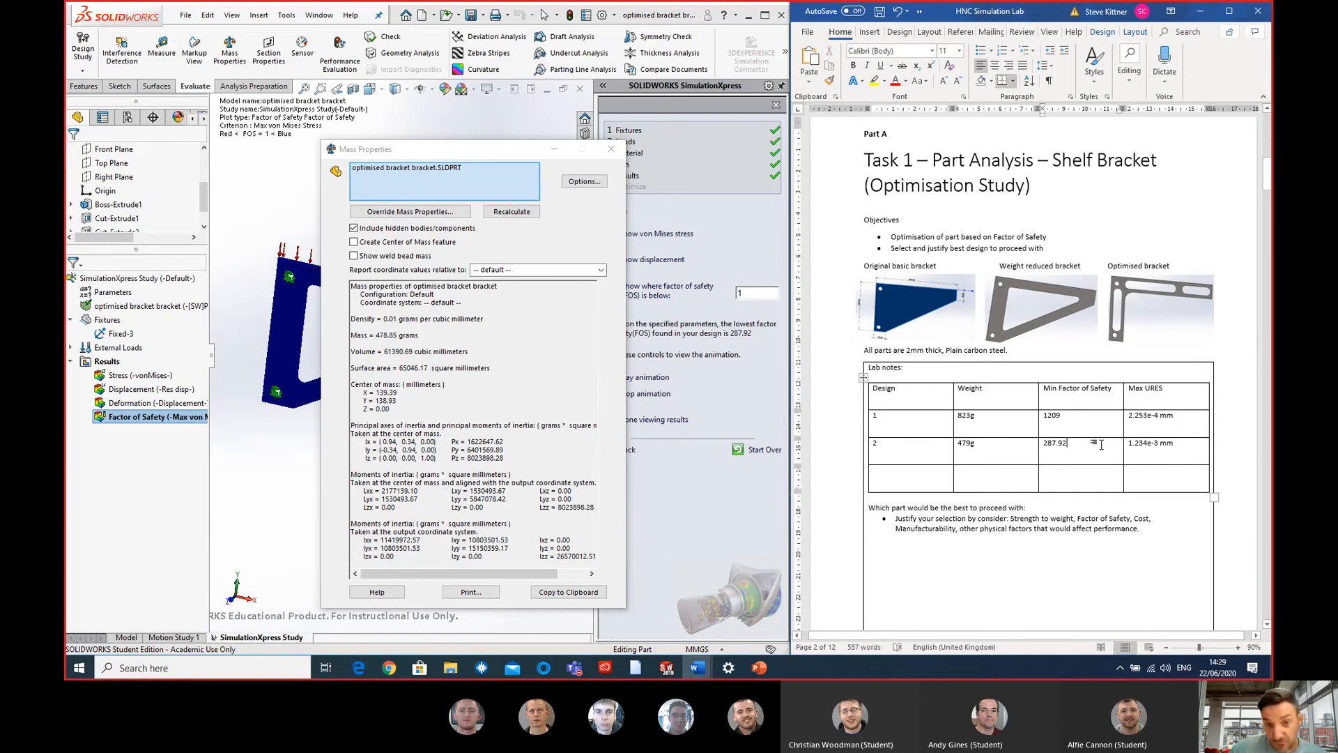
click(610, 152)
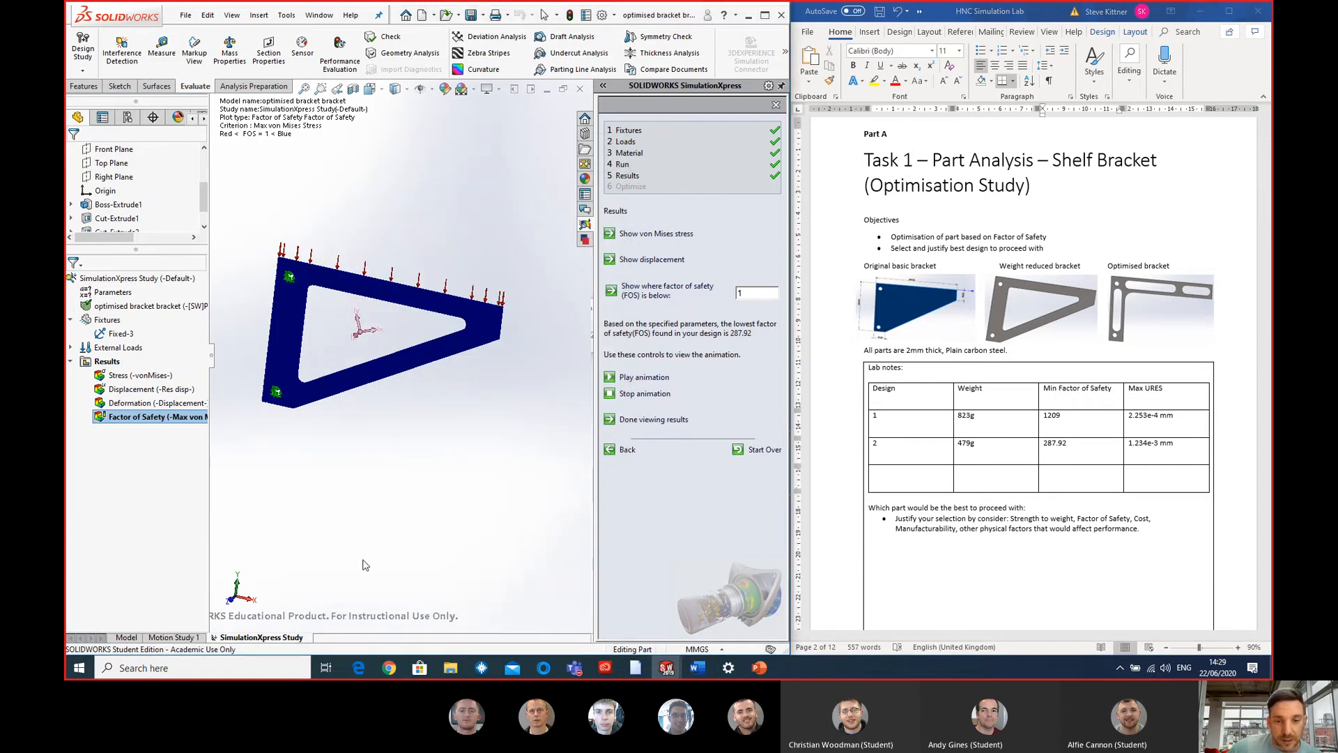
- Close the bracket's SimulationXpress study without saving its data and collapse the task pane
click(775, 105)
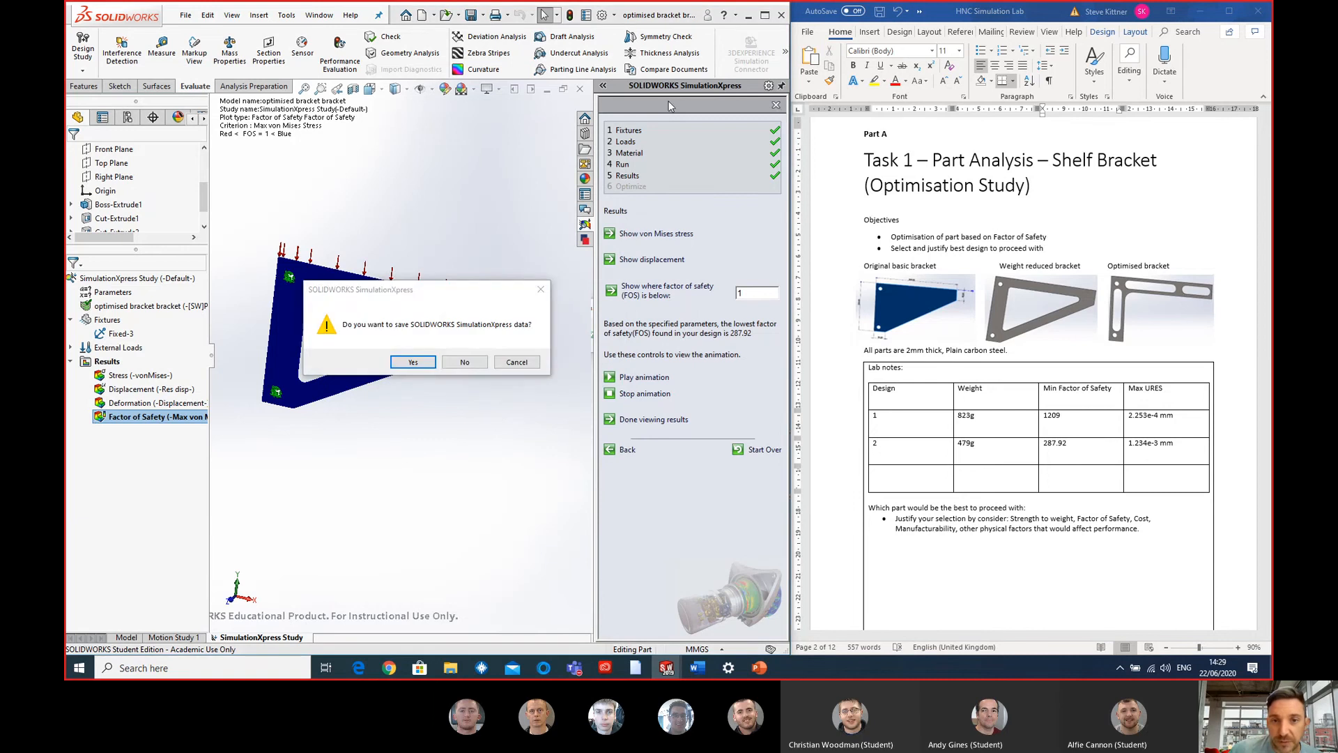
click(464, 362)
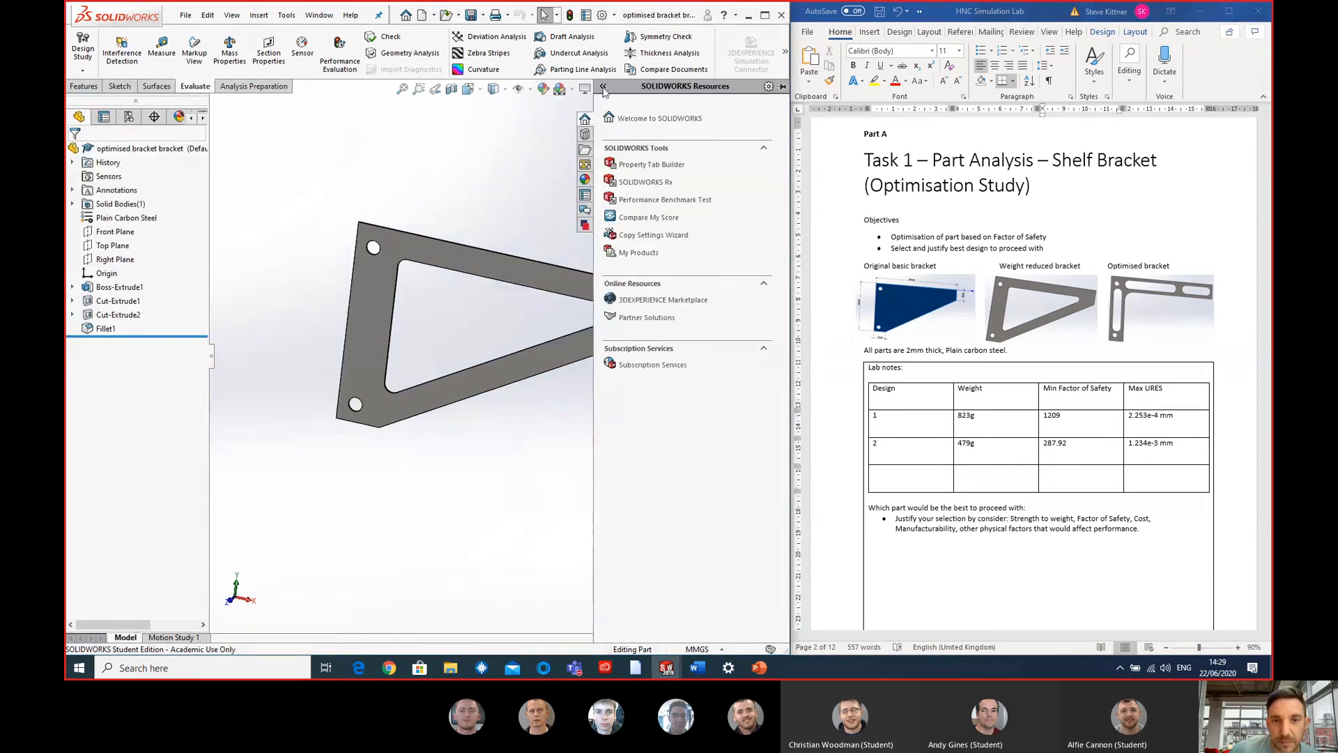
click(604, 89)
click(375, 87)
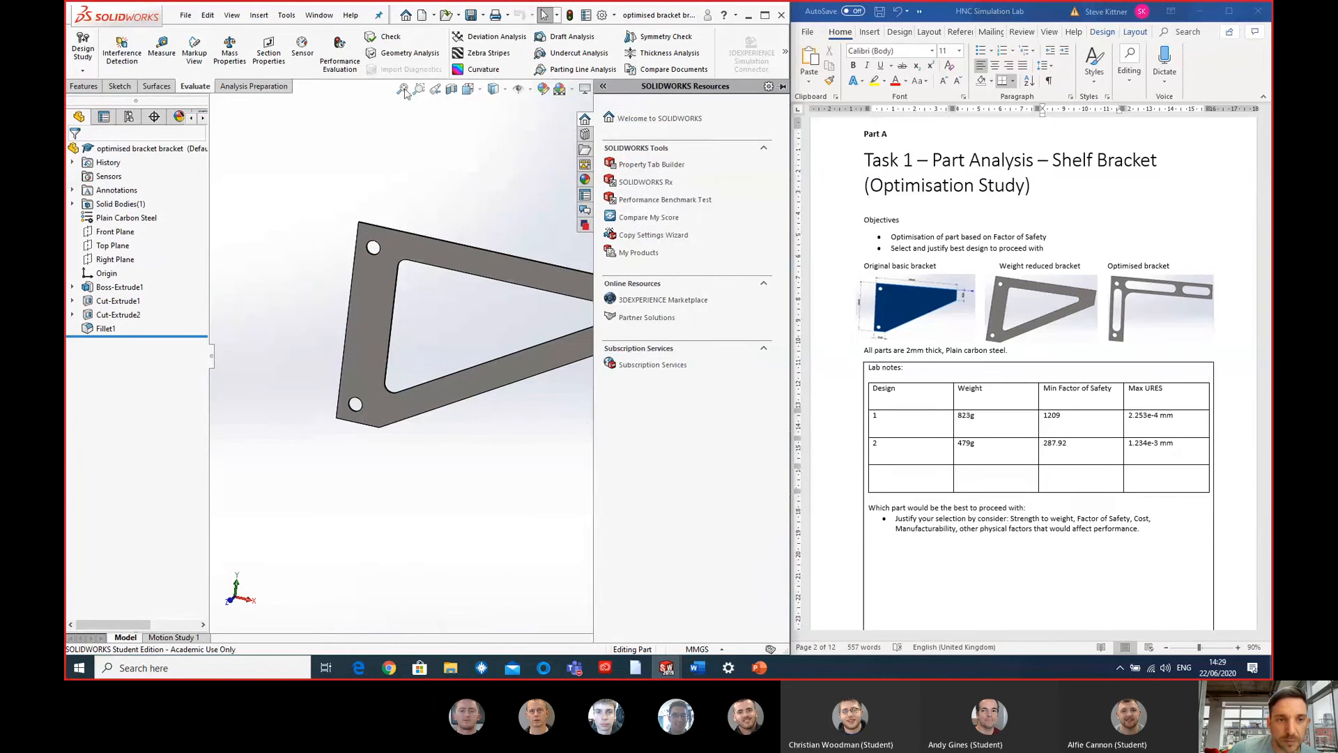
click(432, 165)
- Switch to the "fully optimised bracket" part
click(666, 668)
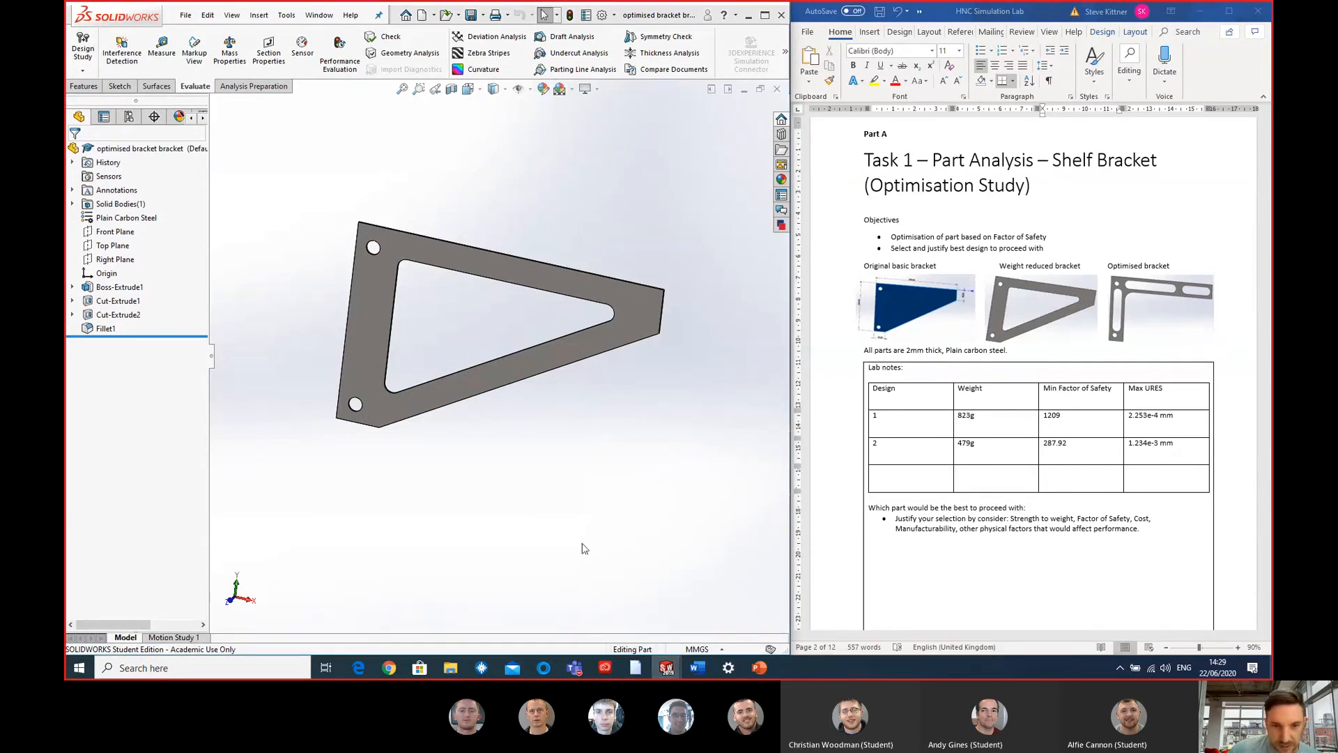
scroll(637, 463, up, 1)
scroll(627, 396, down, 1)
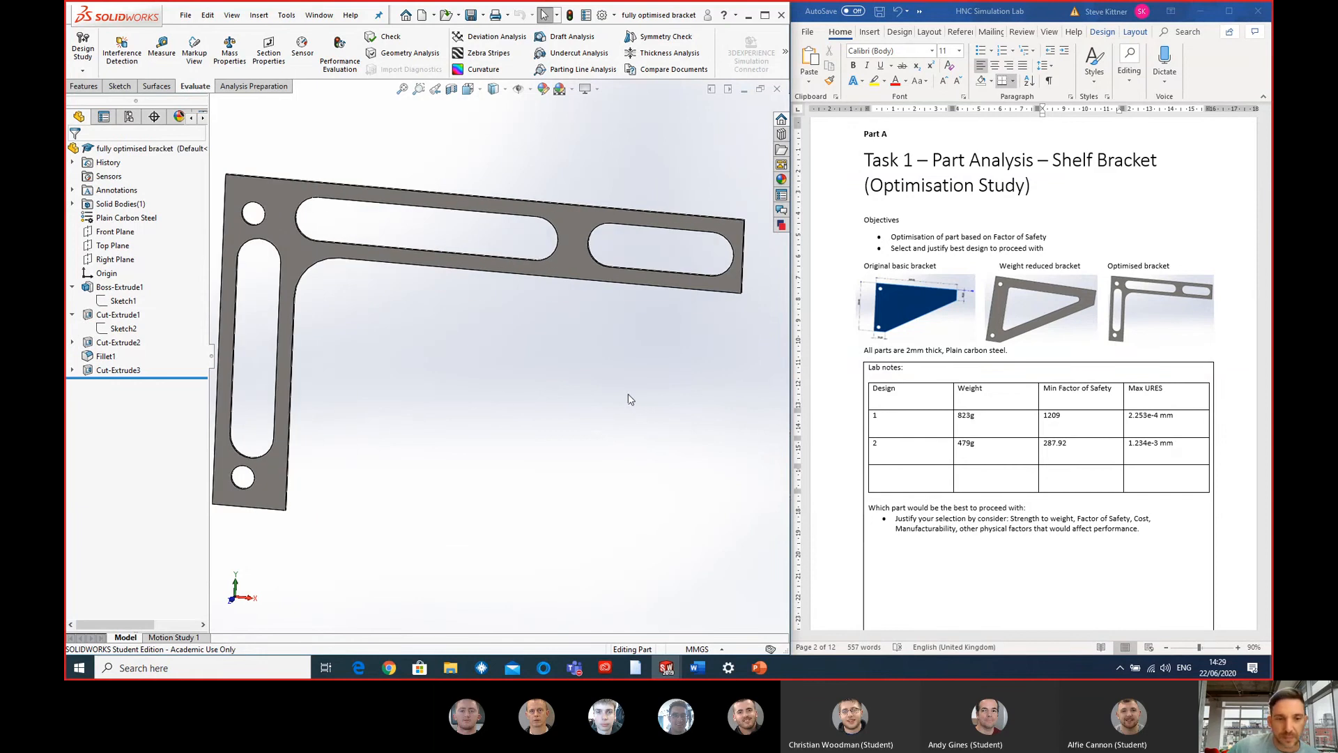
- Evaluate the bracket's mass properties and record 217g as its weight in the third lab notes row, labelled design 3
scroll(628, 398, up, 1)
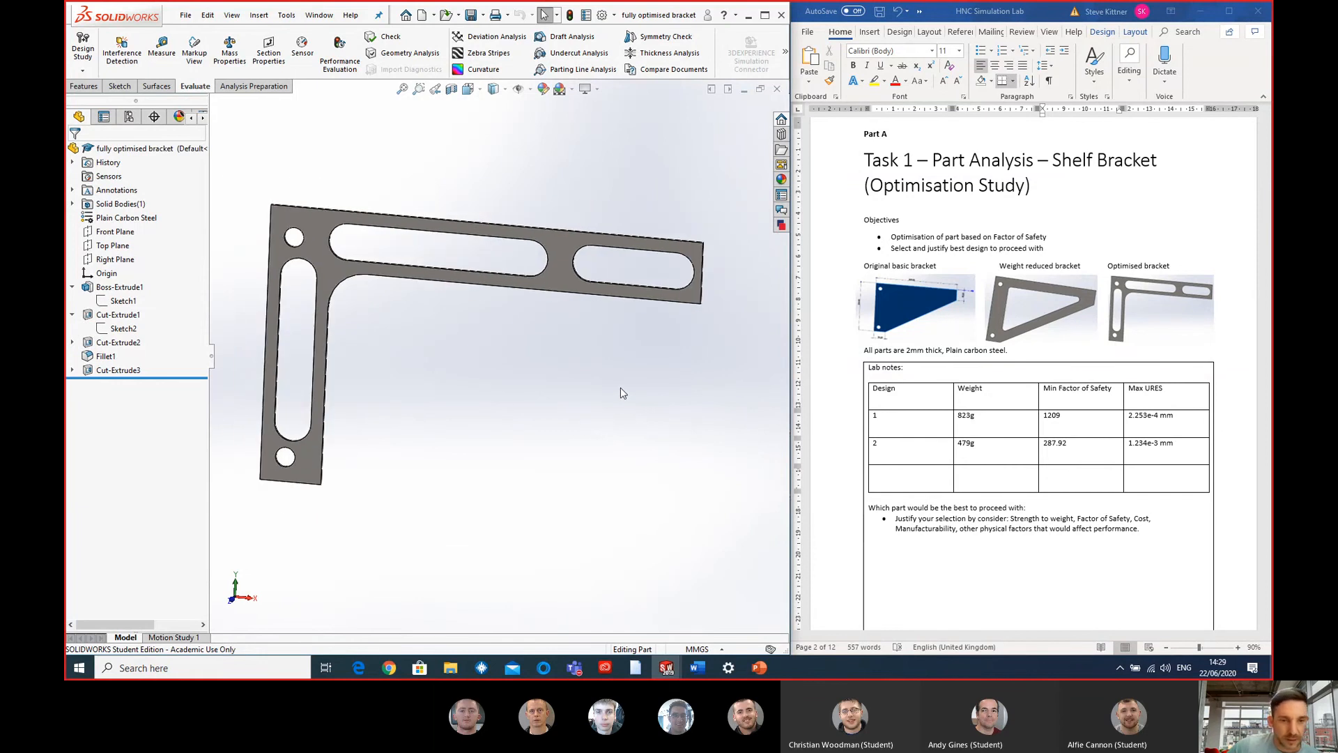
click(242, 51)
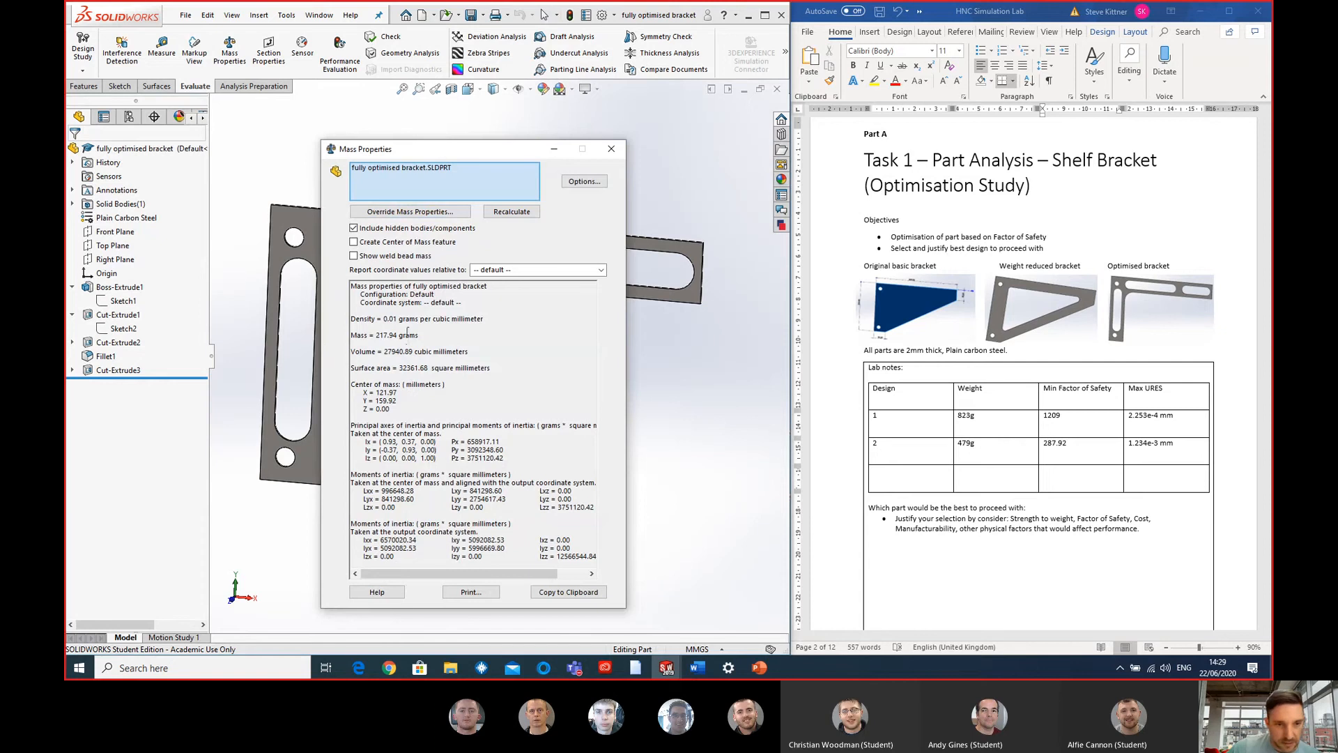
click(982, 472)
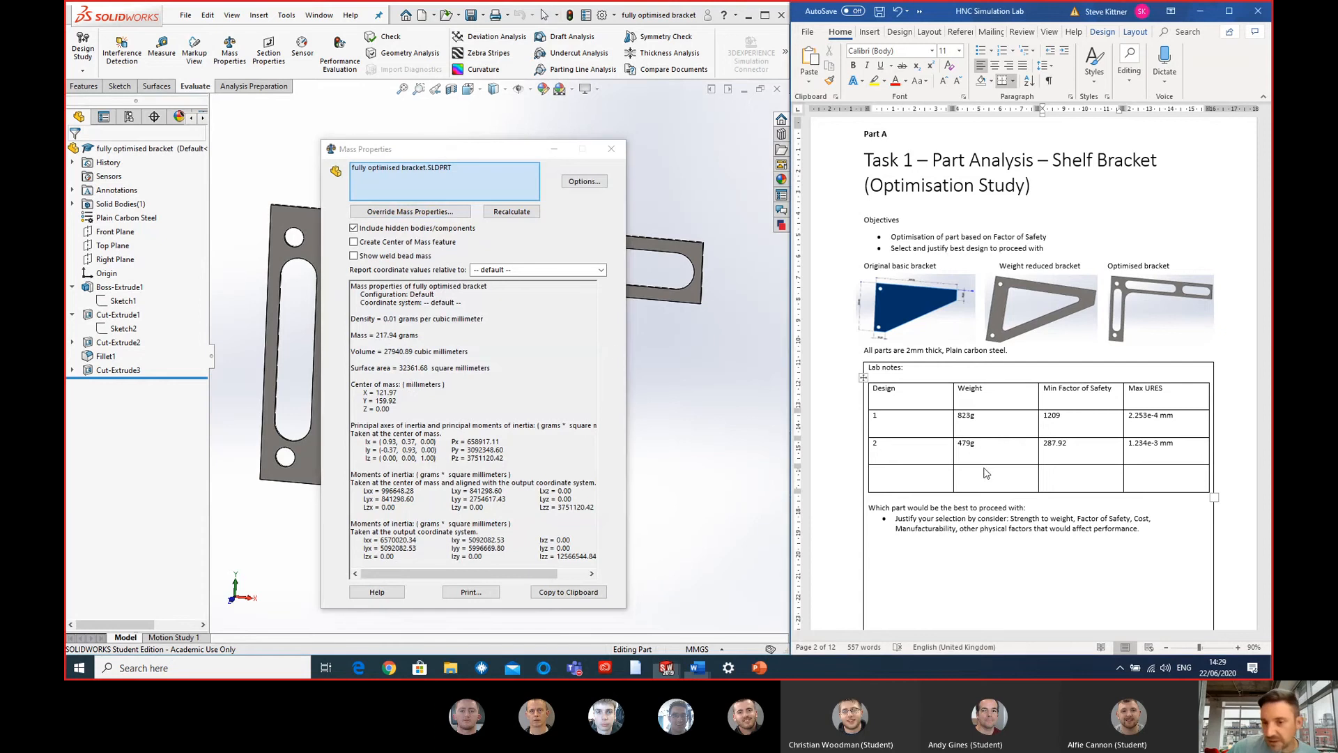
text(217g)
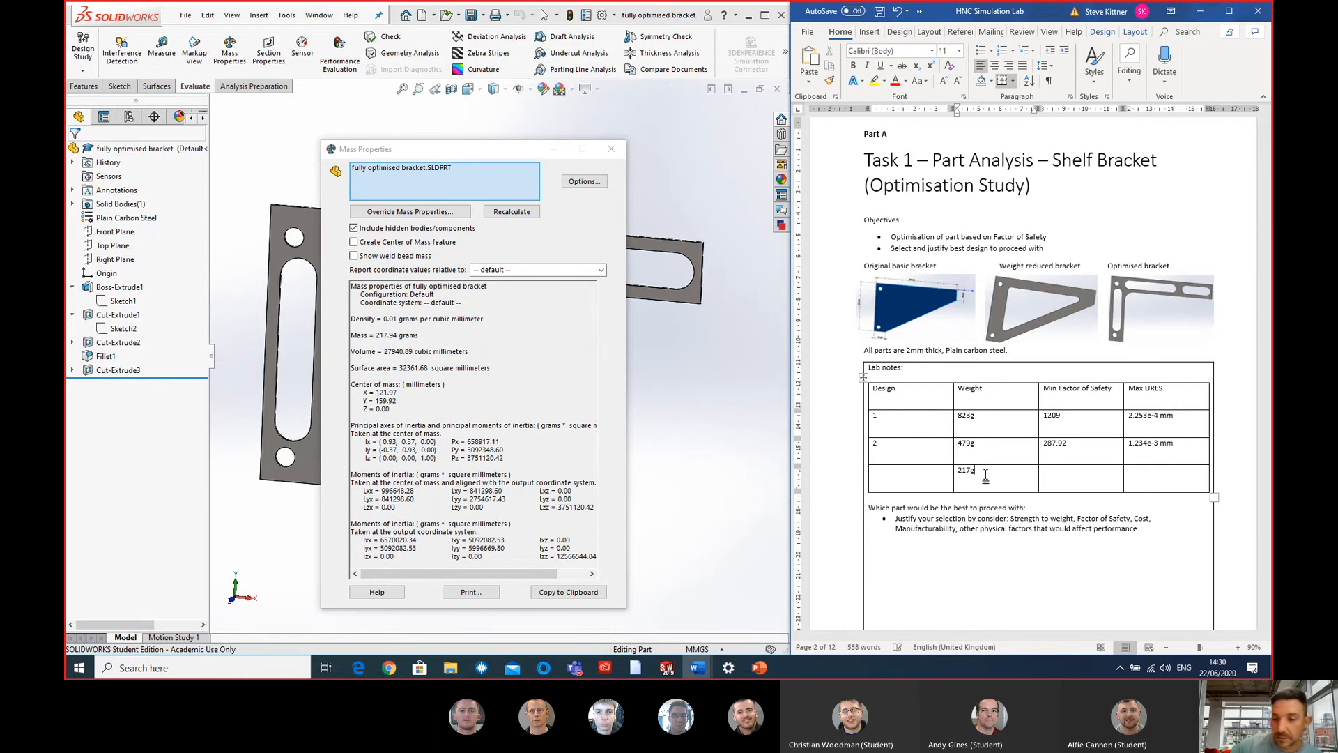
click(909, 474)
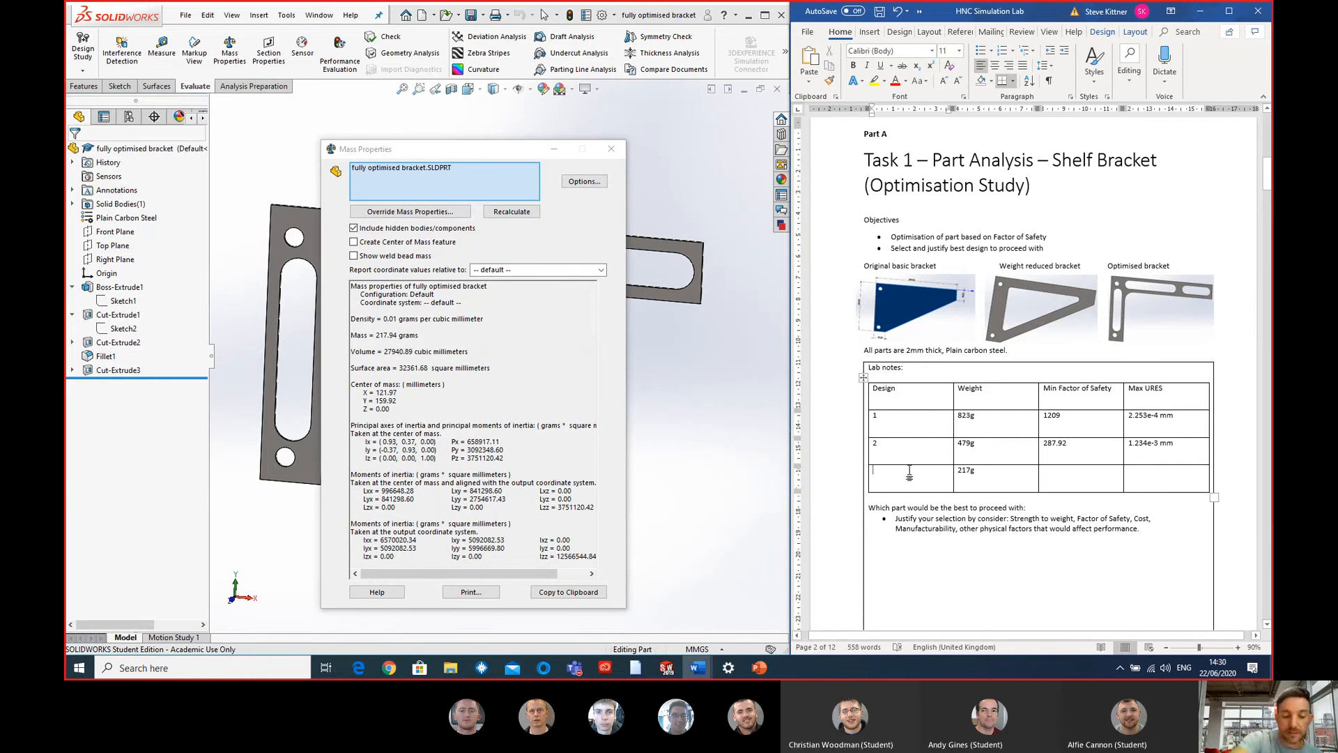
text(3)
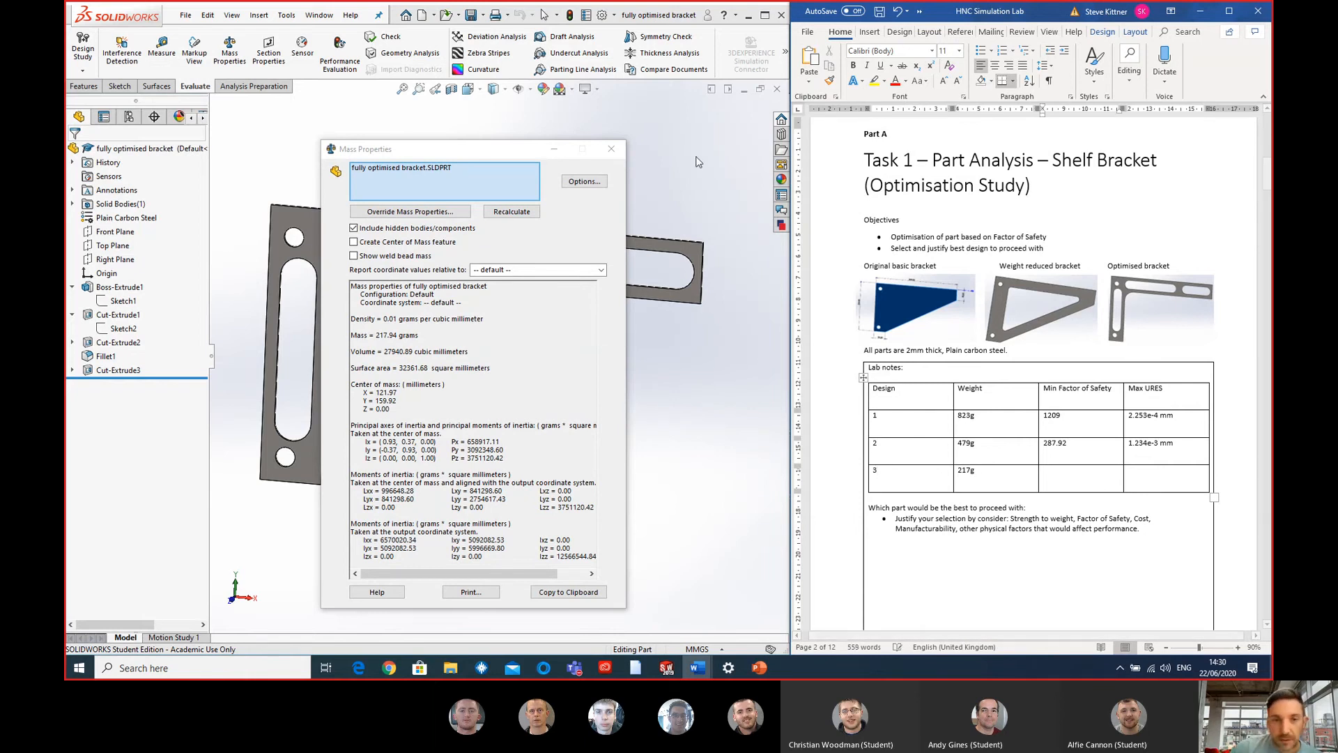
click(611, 149)
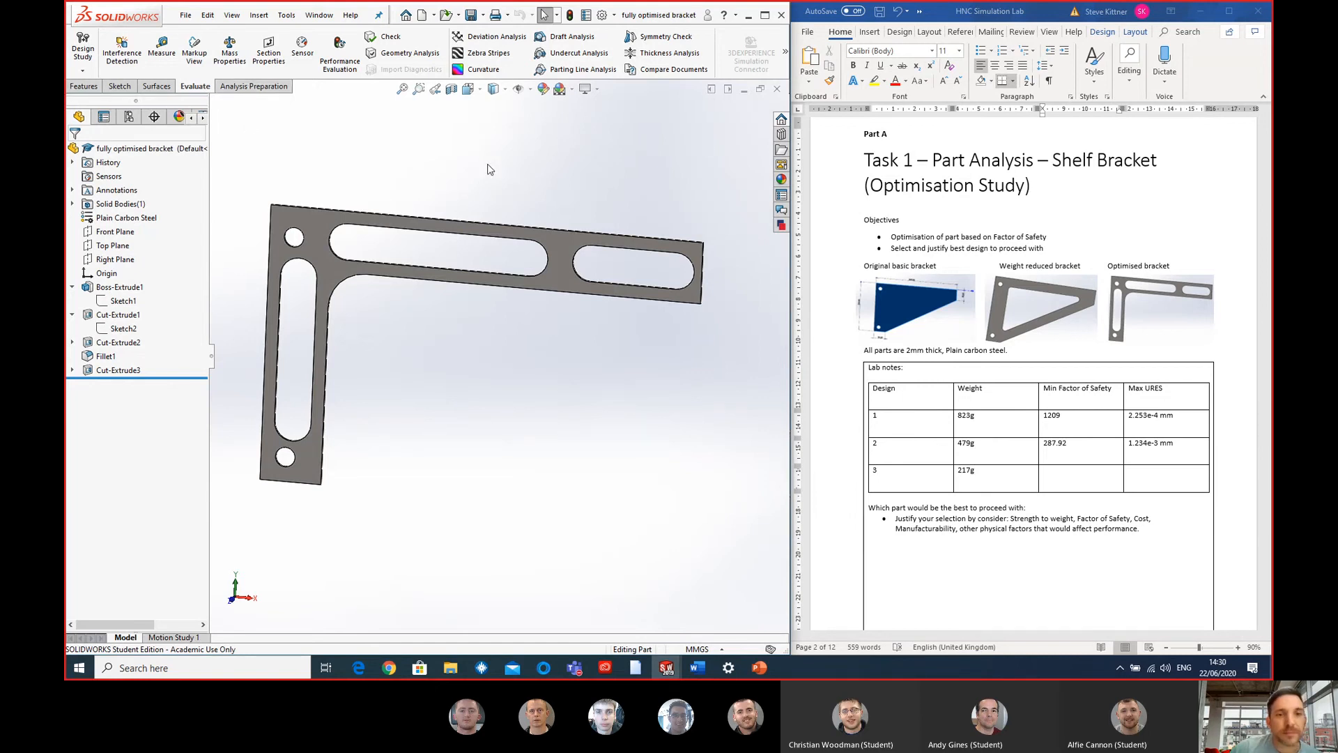
- Start the SimulationXpress study for the bracket and apply a fixed fixture to the inner faces of both mounting holes
click(784, 54)
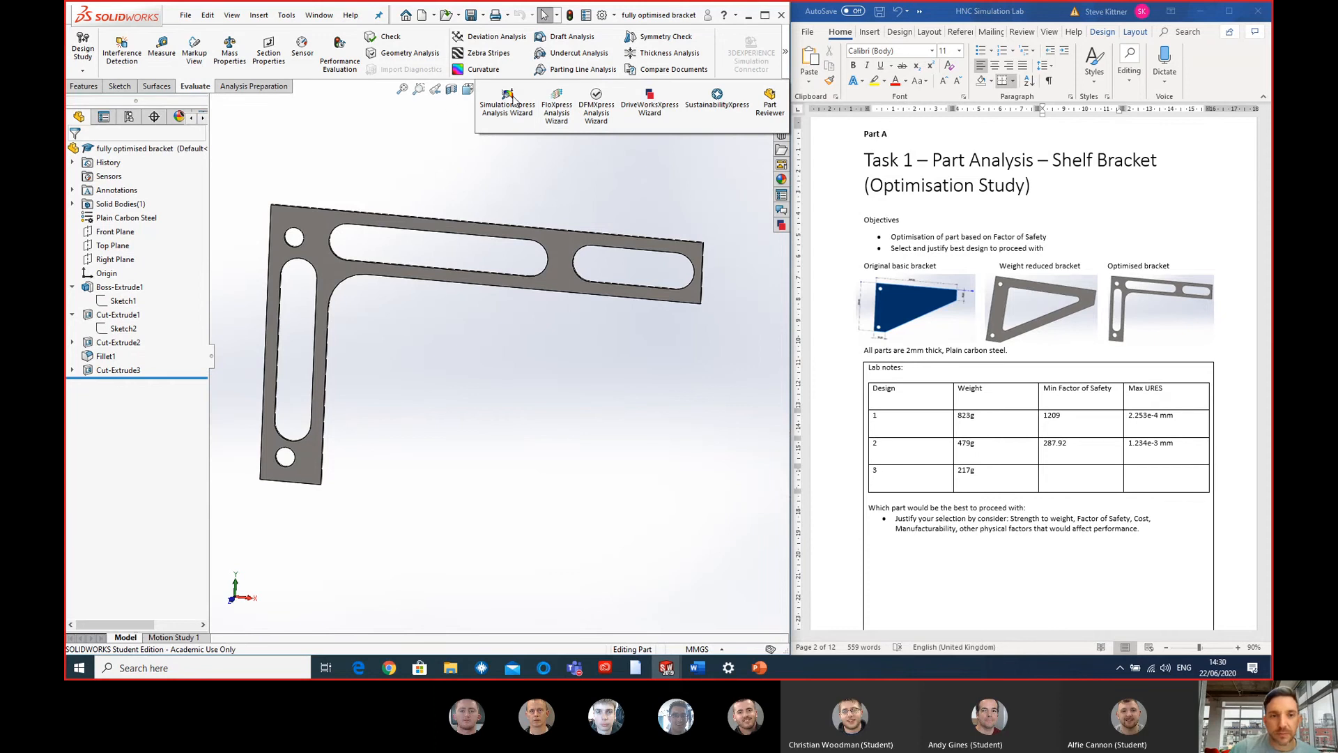
click(513, 98)
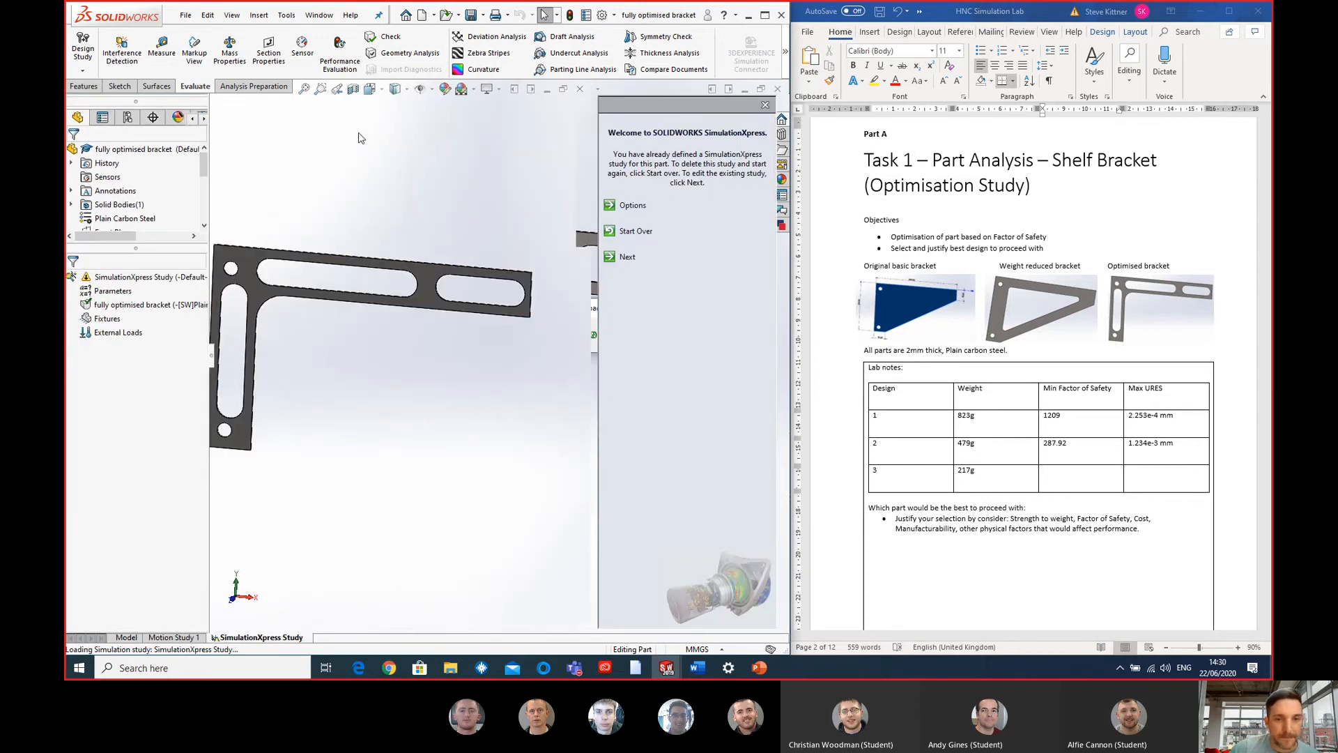
click(629, 250)
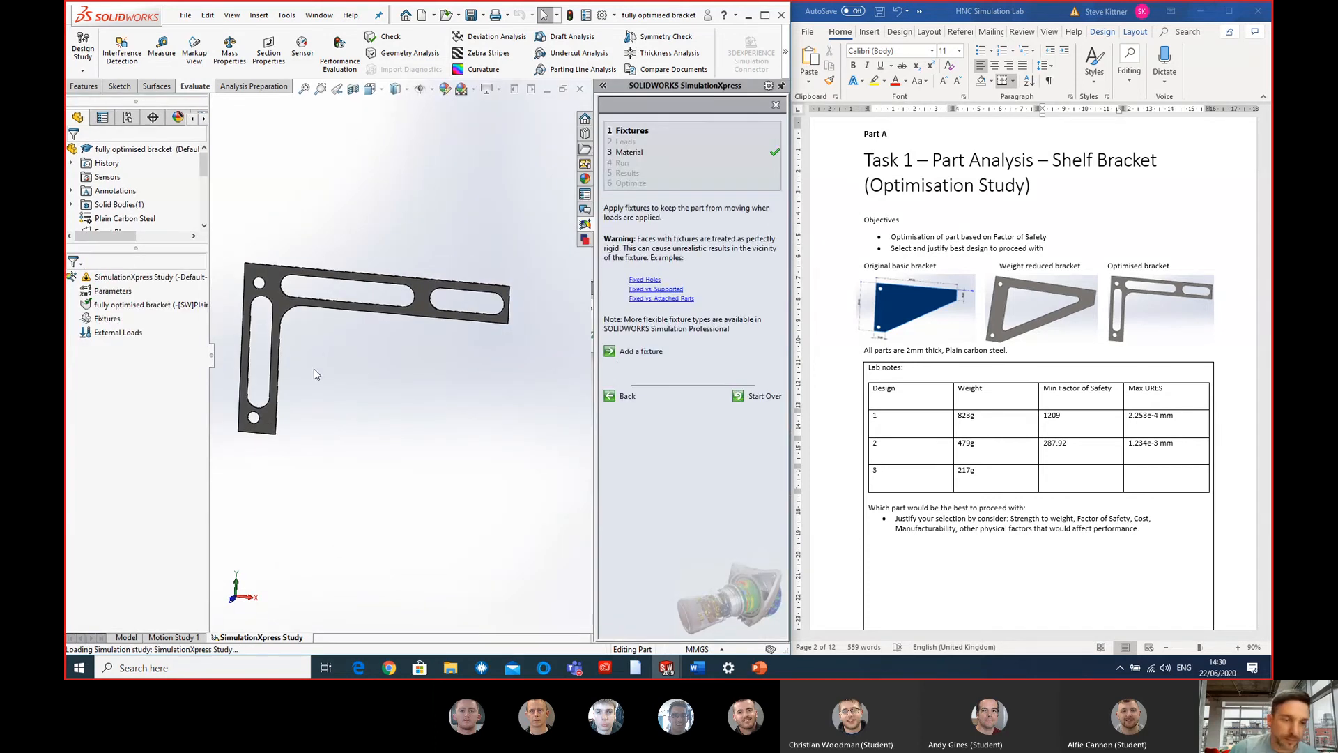
click(642, 353)
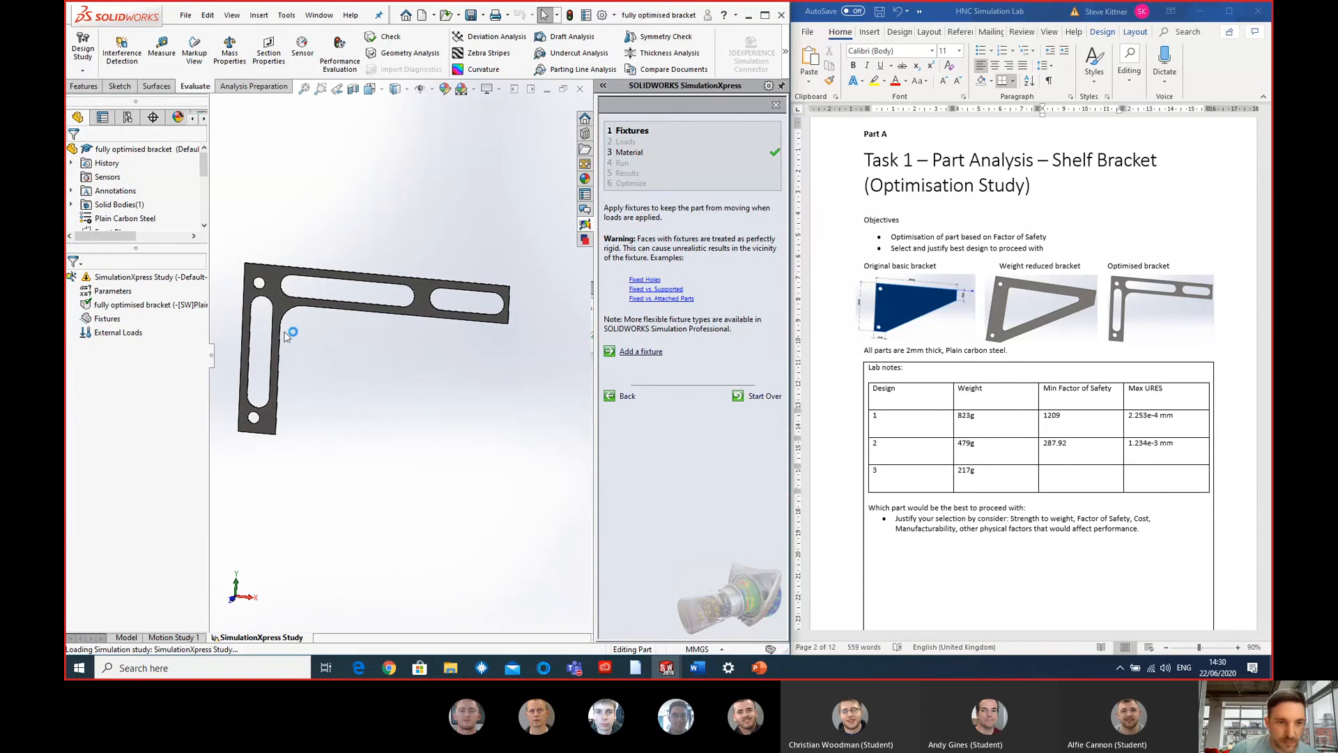
scroll(306, 301, down, 5)
scroll(307, 301, down, 3)
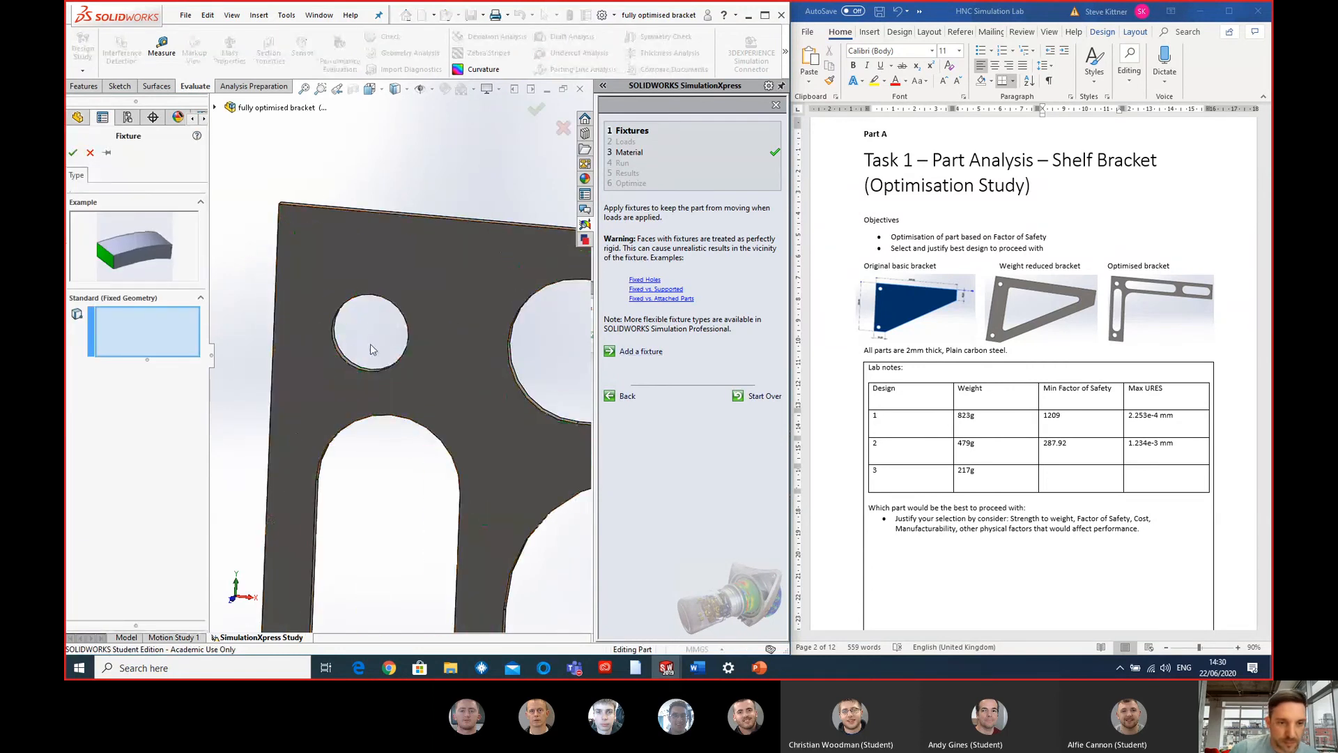
click(345, 357)
scroll(387, 449, up, 5)
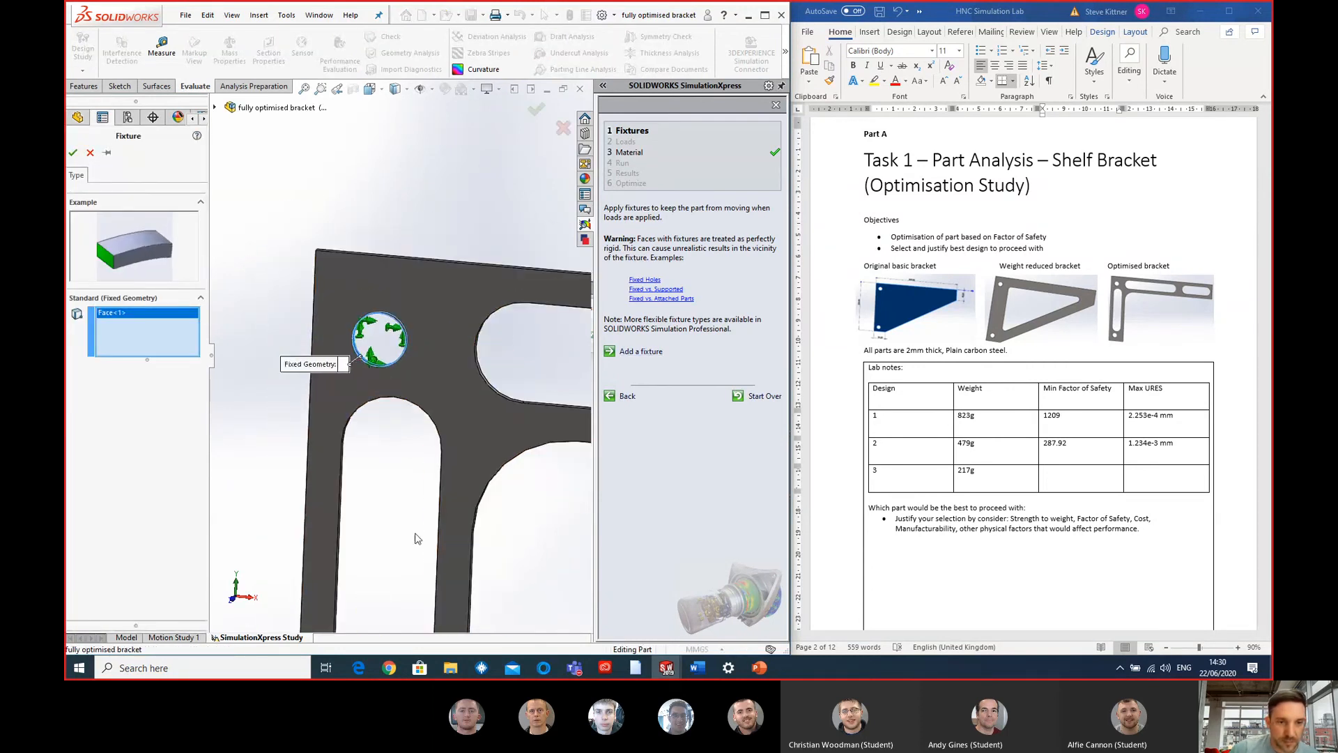
scroll(382, 469, down, 5)
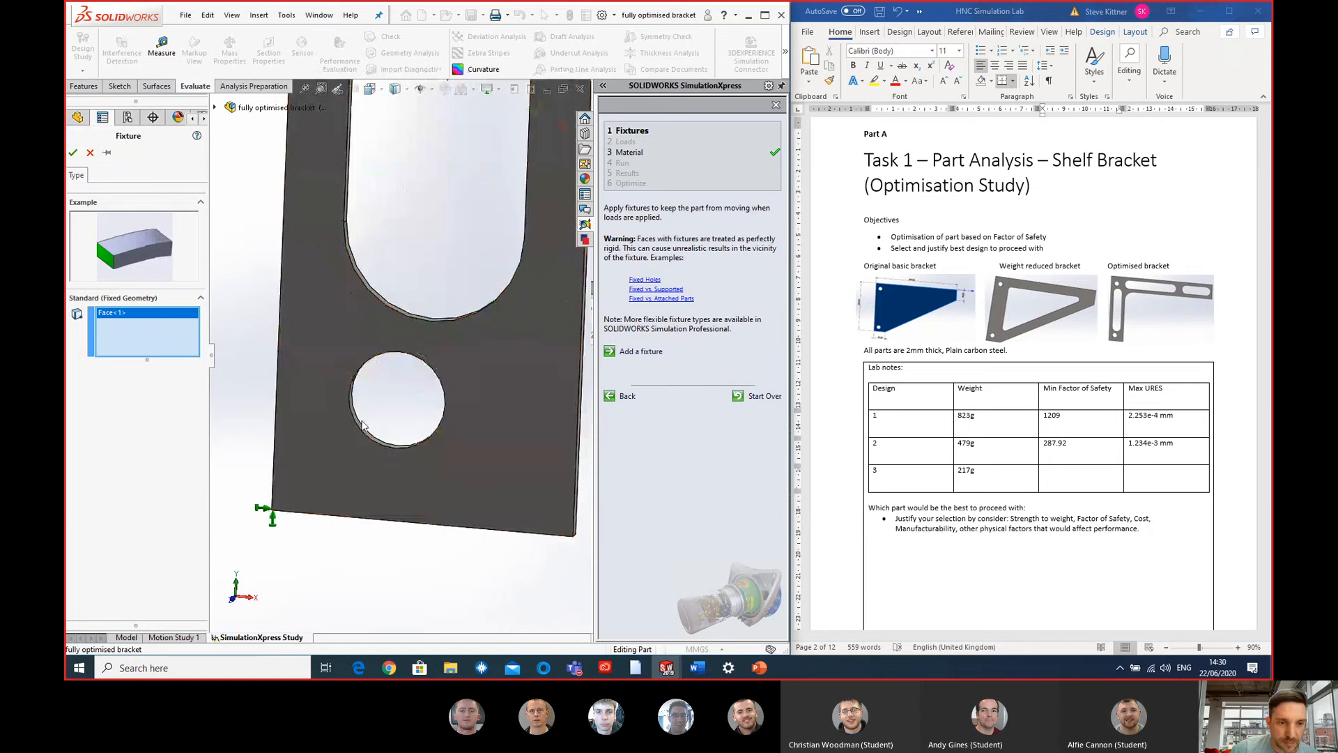
click(366, 427)
scroll(495, 233, up, 7)
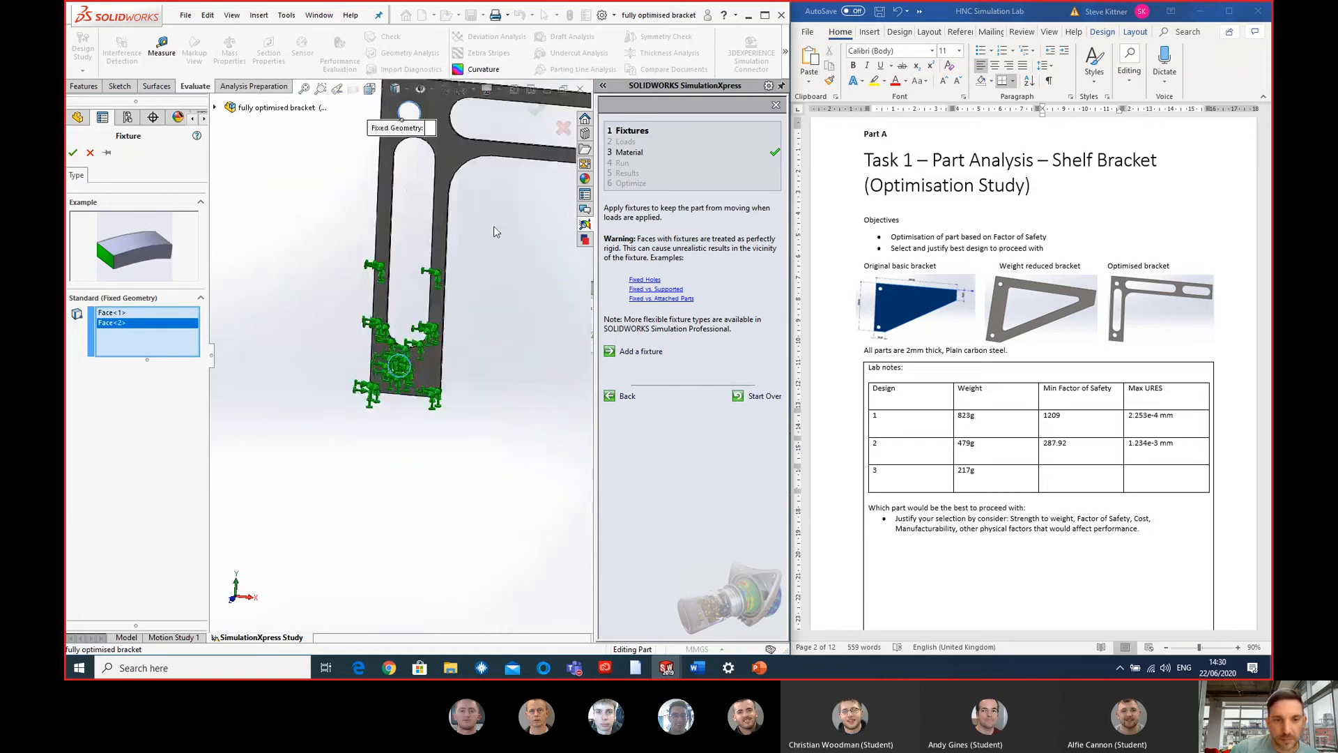
click(72, 152)
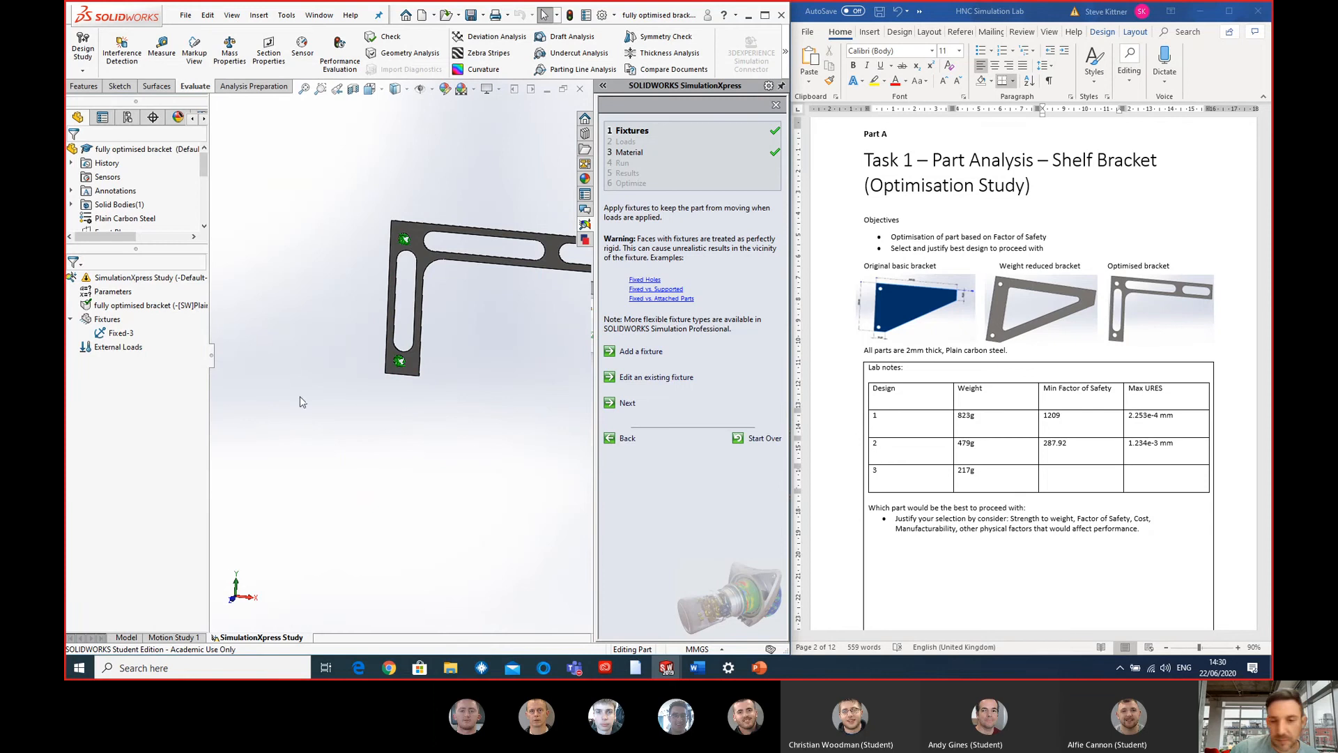
- Proceed to the loads stage and apply a pressure load normal to the bracket's long upper edge face
click(114, 350)
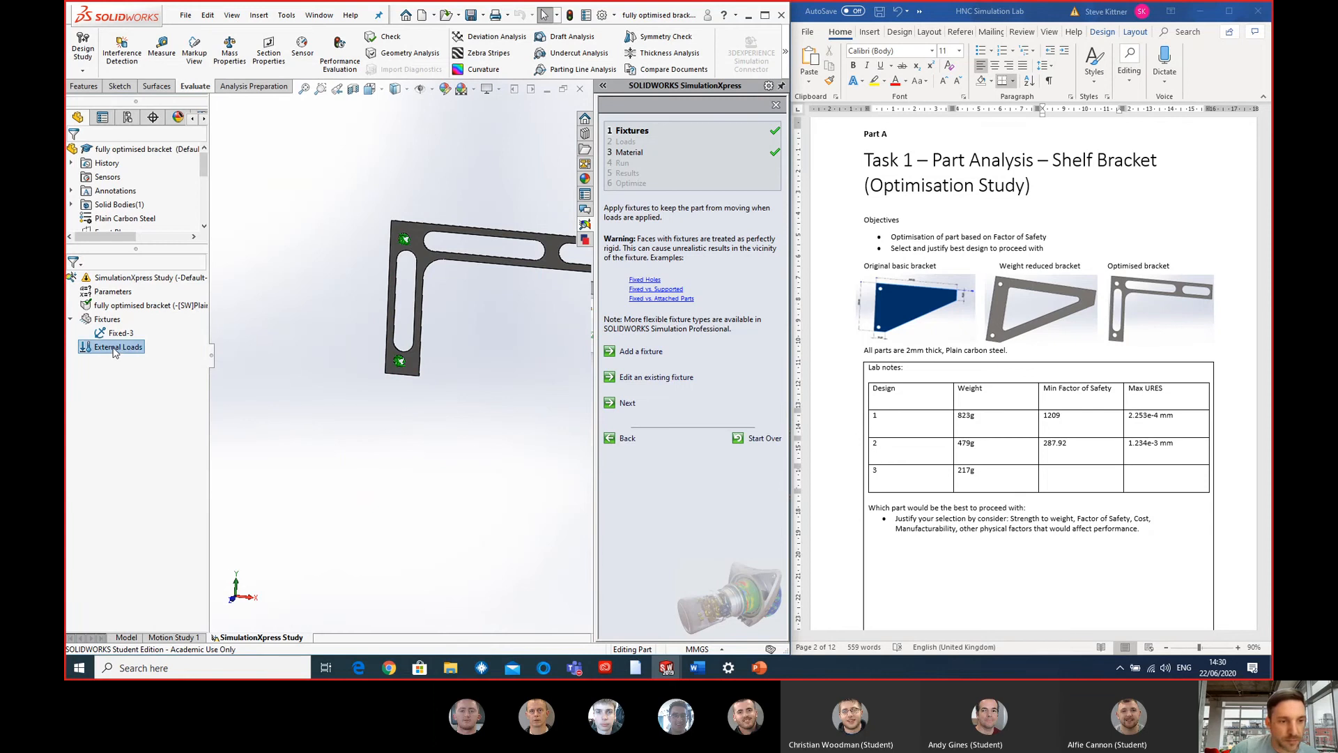
click(628, 404)
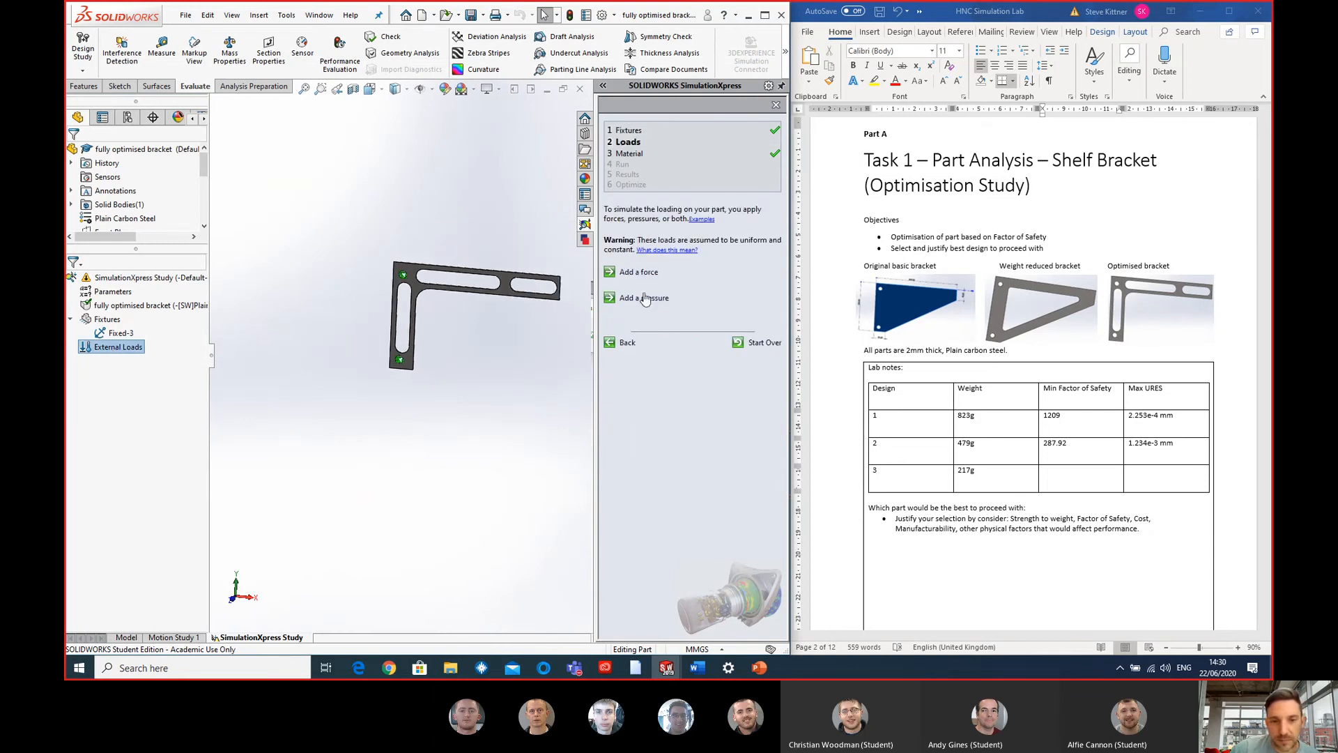
click(638, 272)
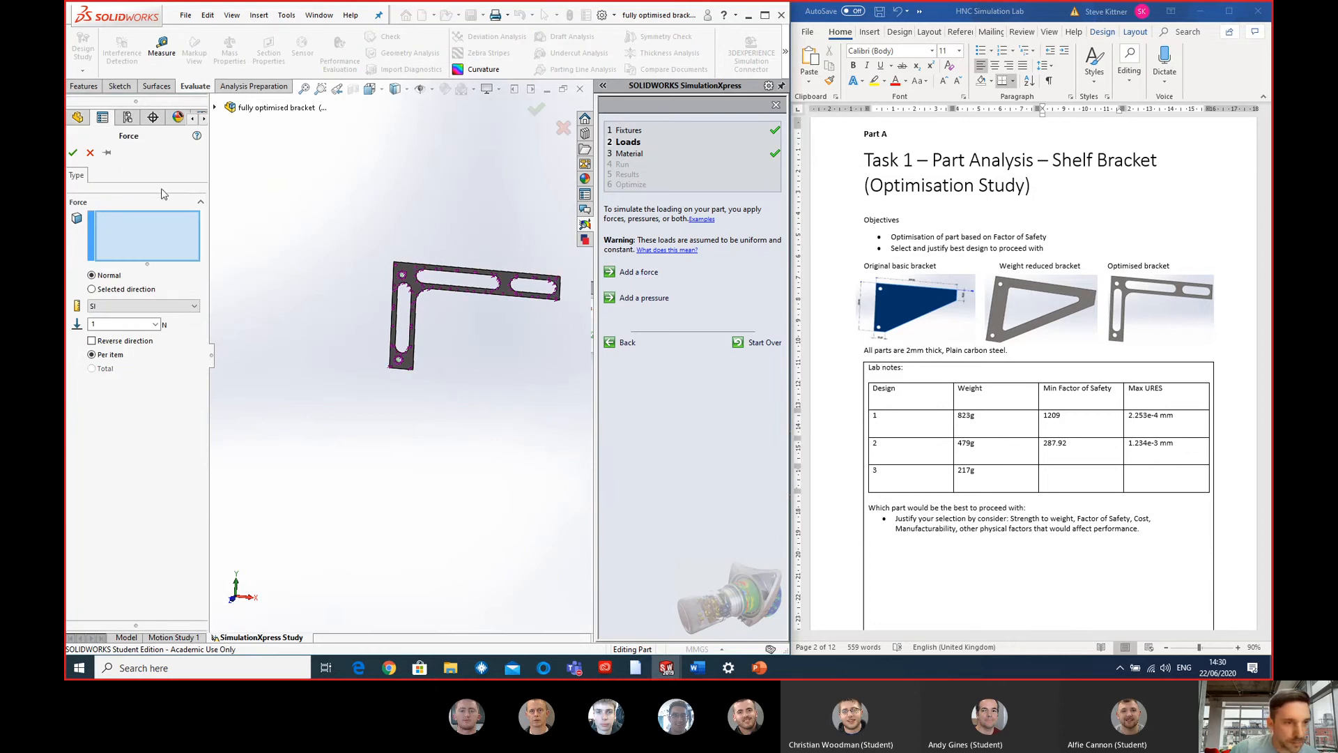
click(90, 152)
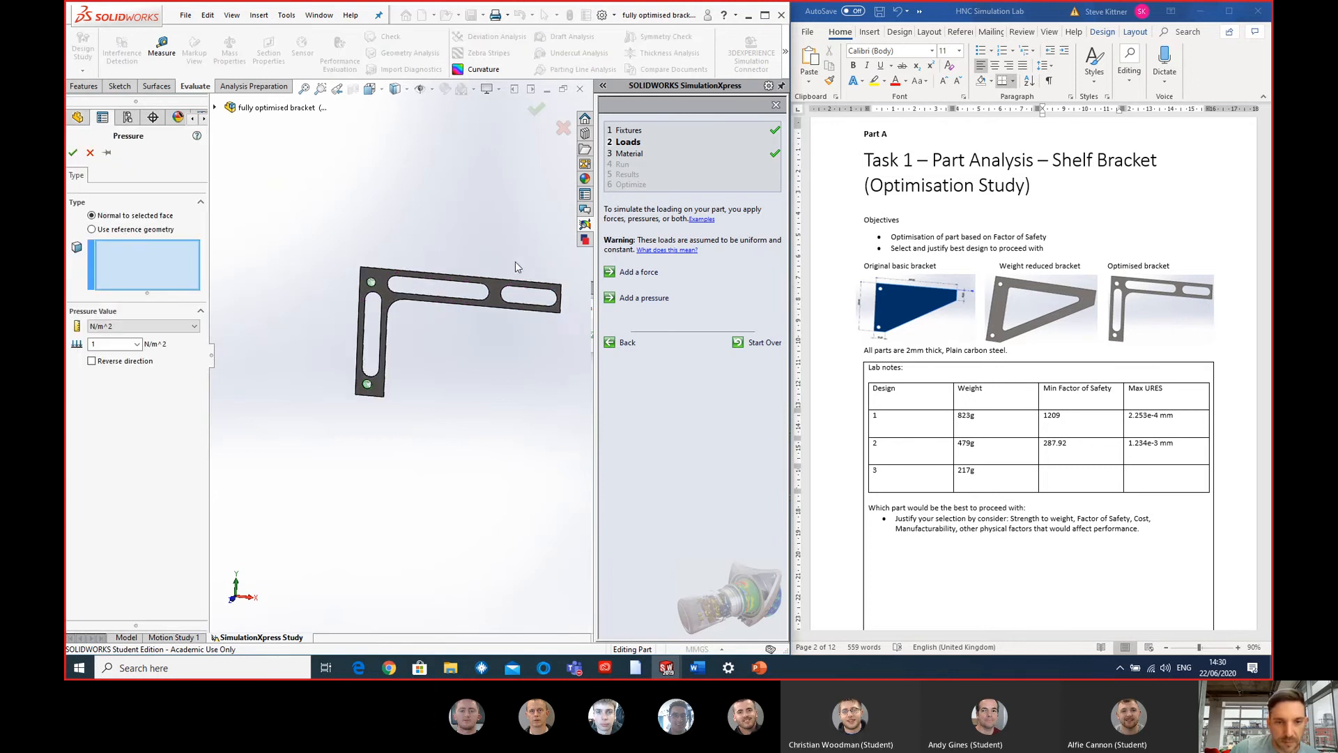
middle_drag(478, 341, 461, 359)
scroll(462, 358, down, 6)
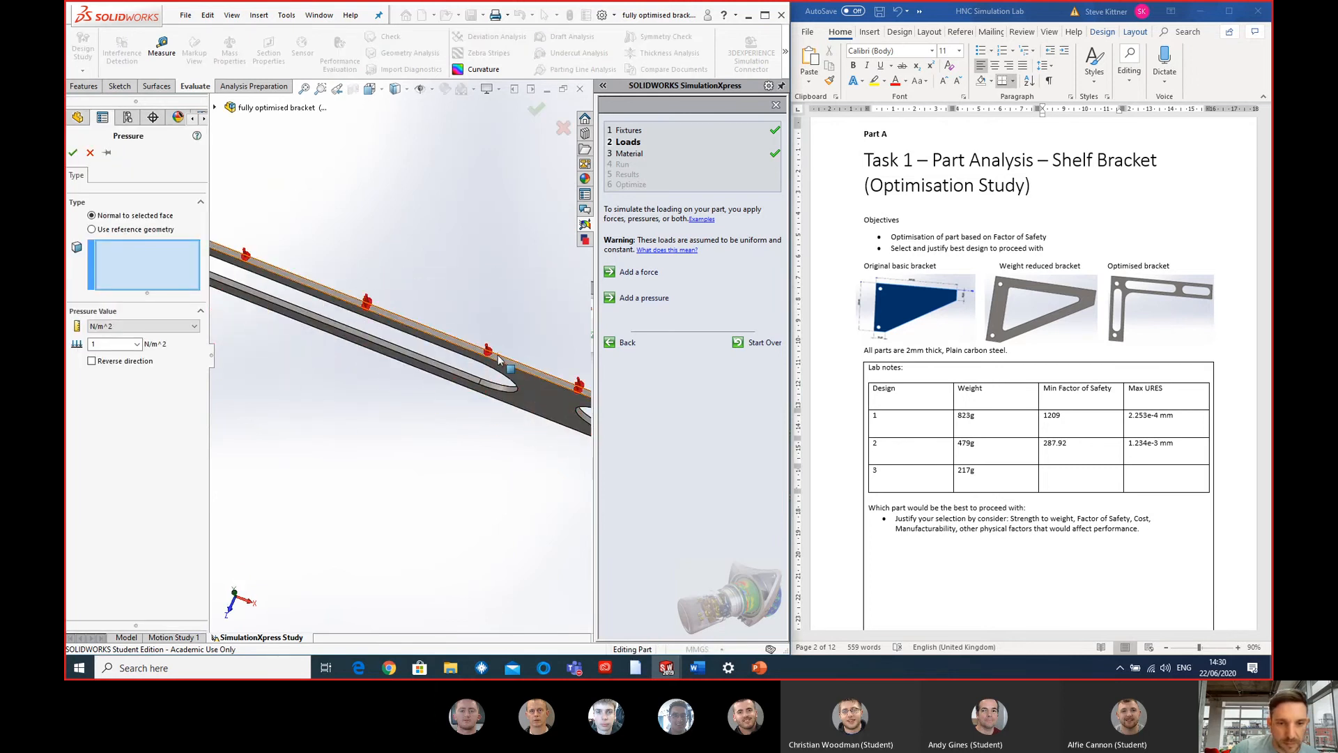
click(499, 347)
scroll(500, 349, up, 6)
middle_drag(495, 349, 401, 400)
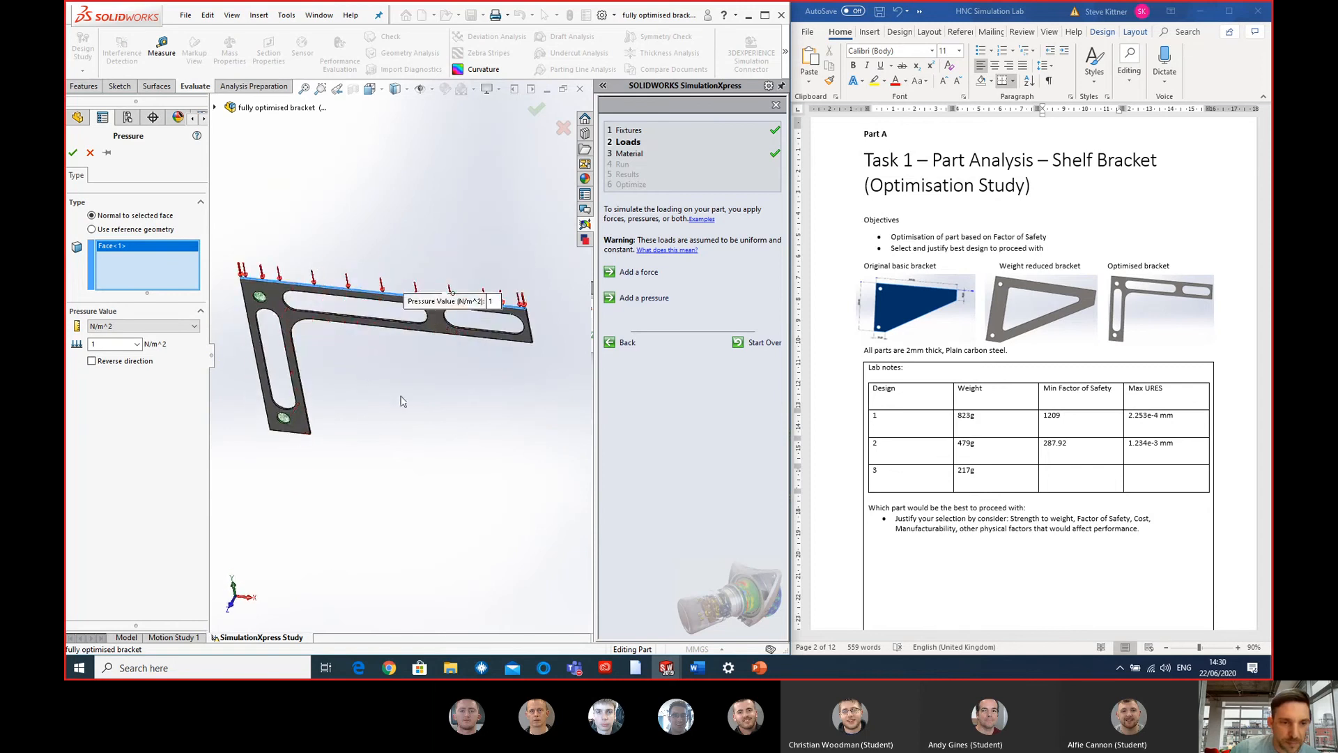
- Set the pressure on the upper edge face to 10000 N/m^2 and accept the load
double_click(106, 344)
text(10)
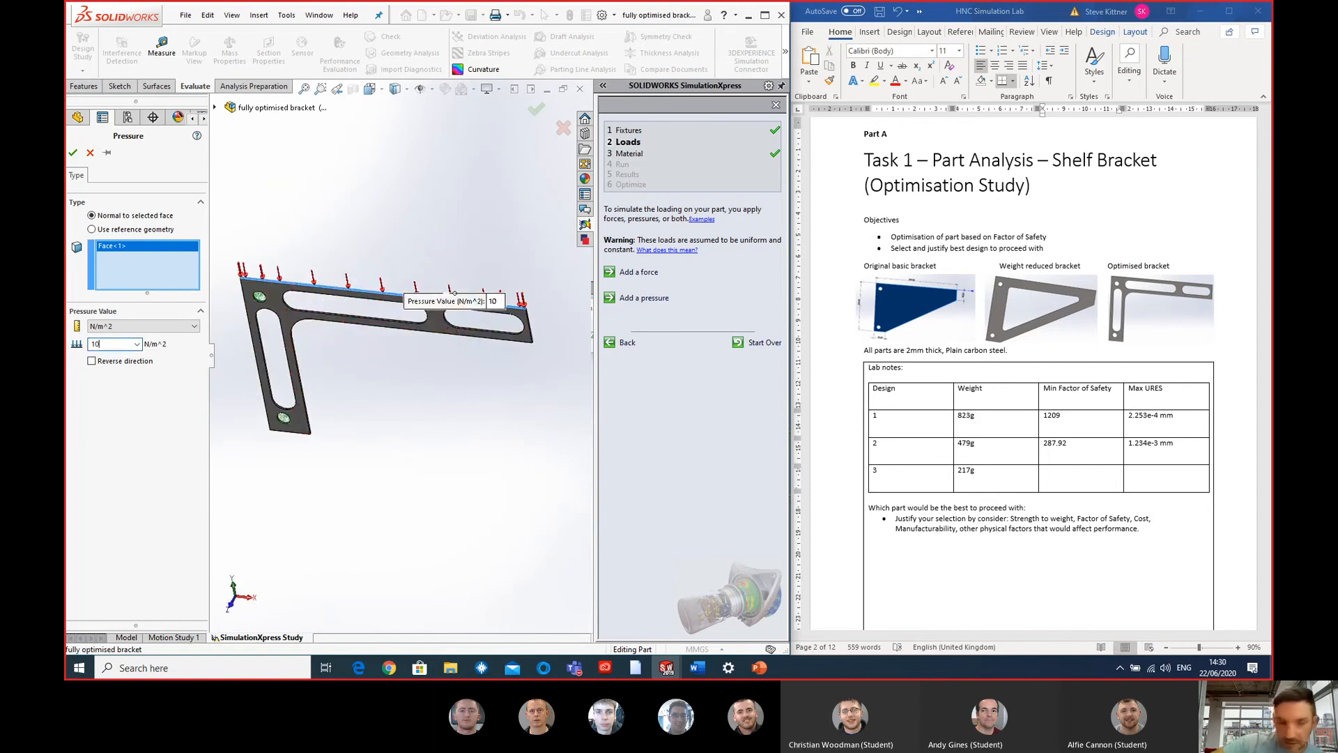
text(000)
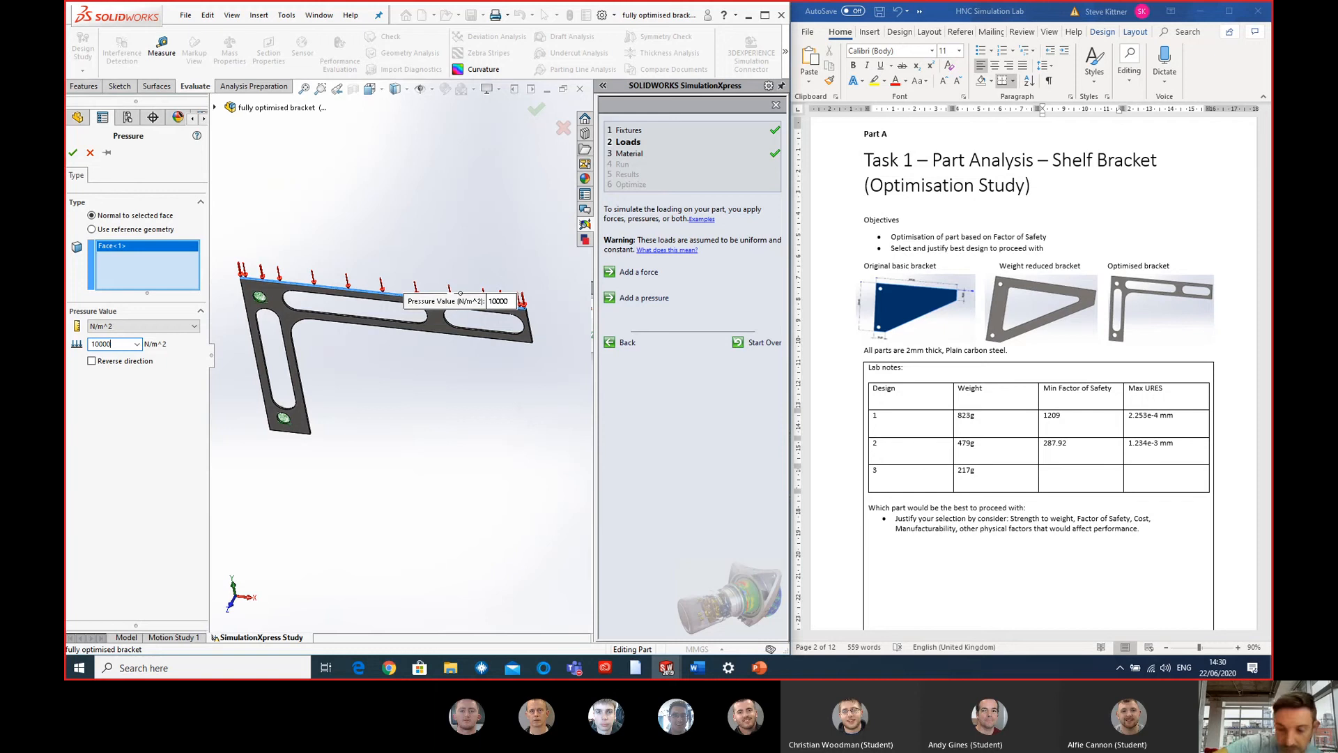
click(156, 381)
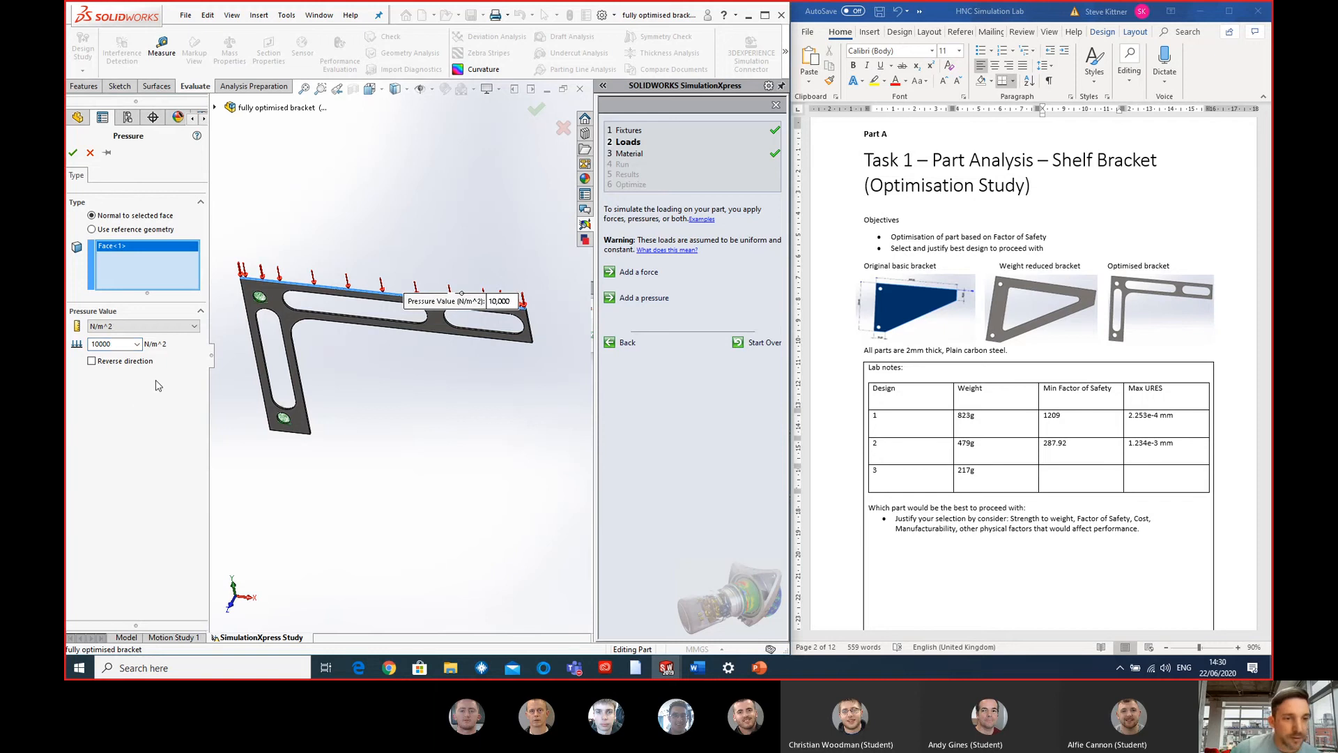
click(73, 152)
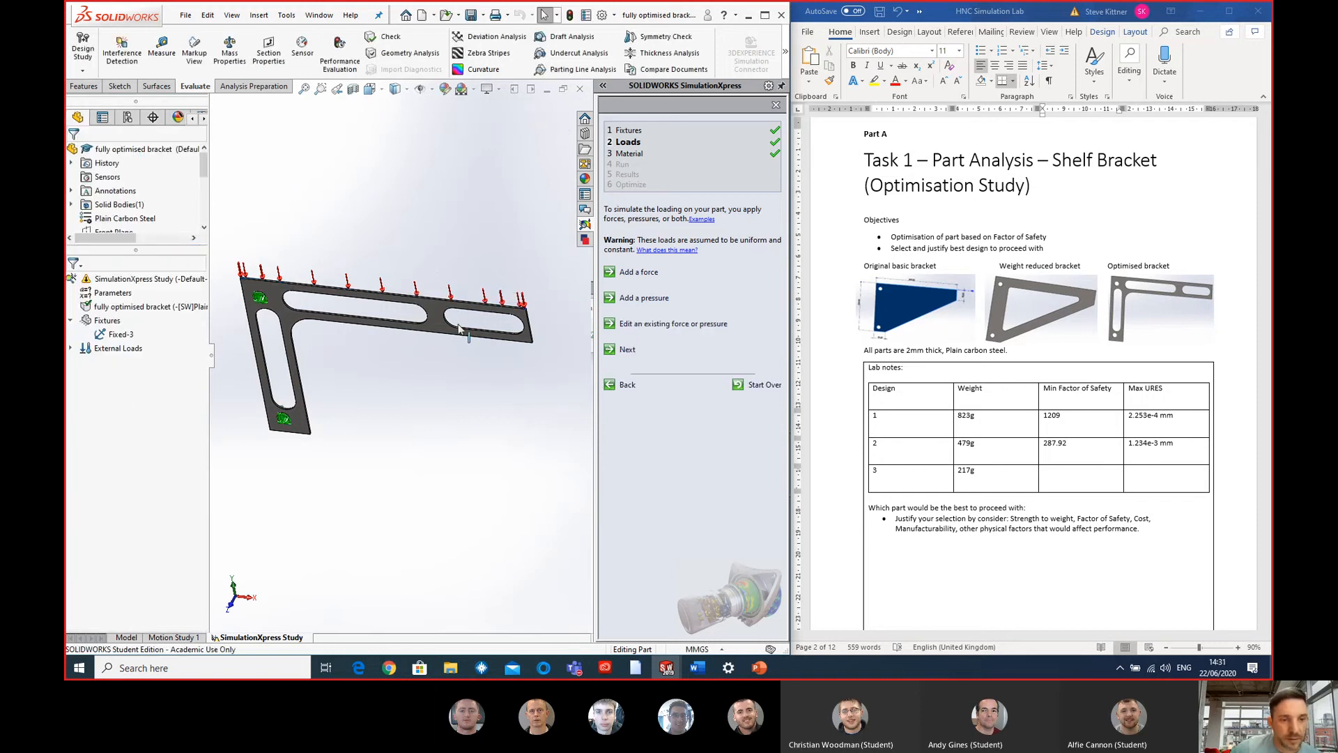
- Keep Plain Carbon Steel as the material and run the simulation with the default settings
middle_drag(447, 358, 470, 327)
click(627, 350)
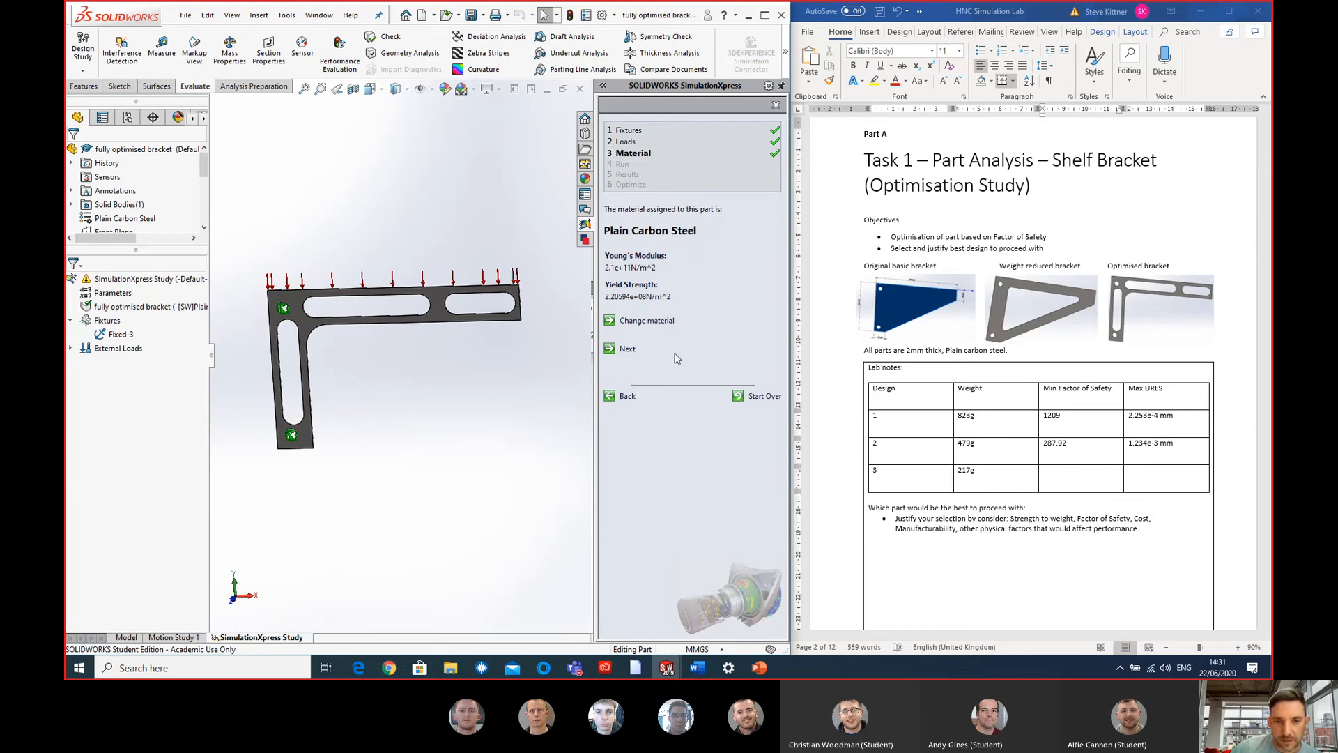
click(628, 351)
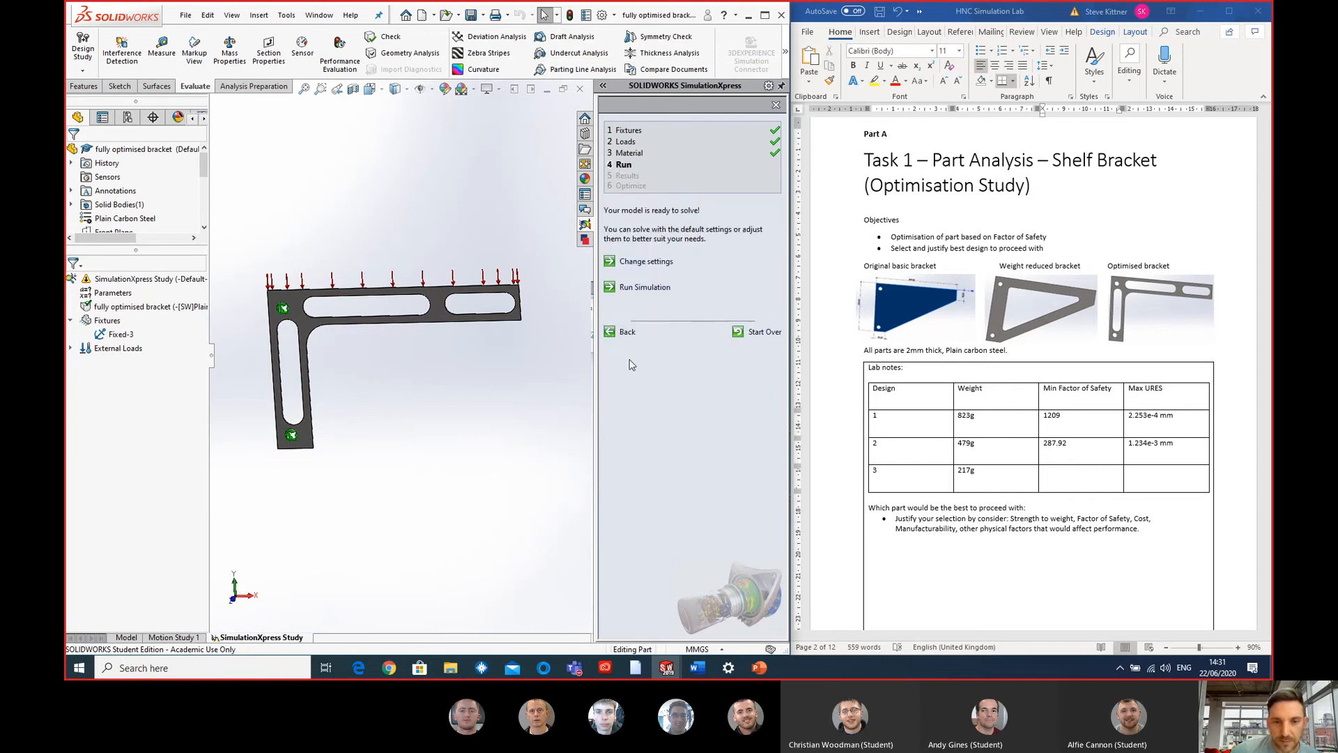
click(625, 290)
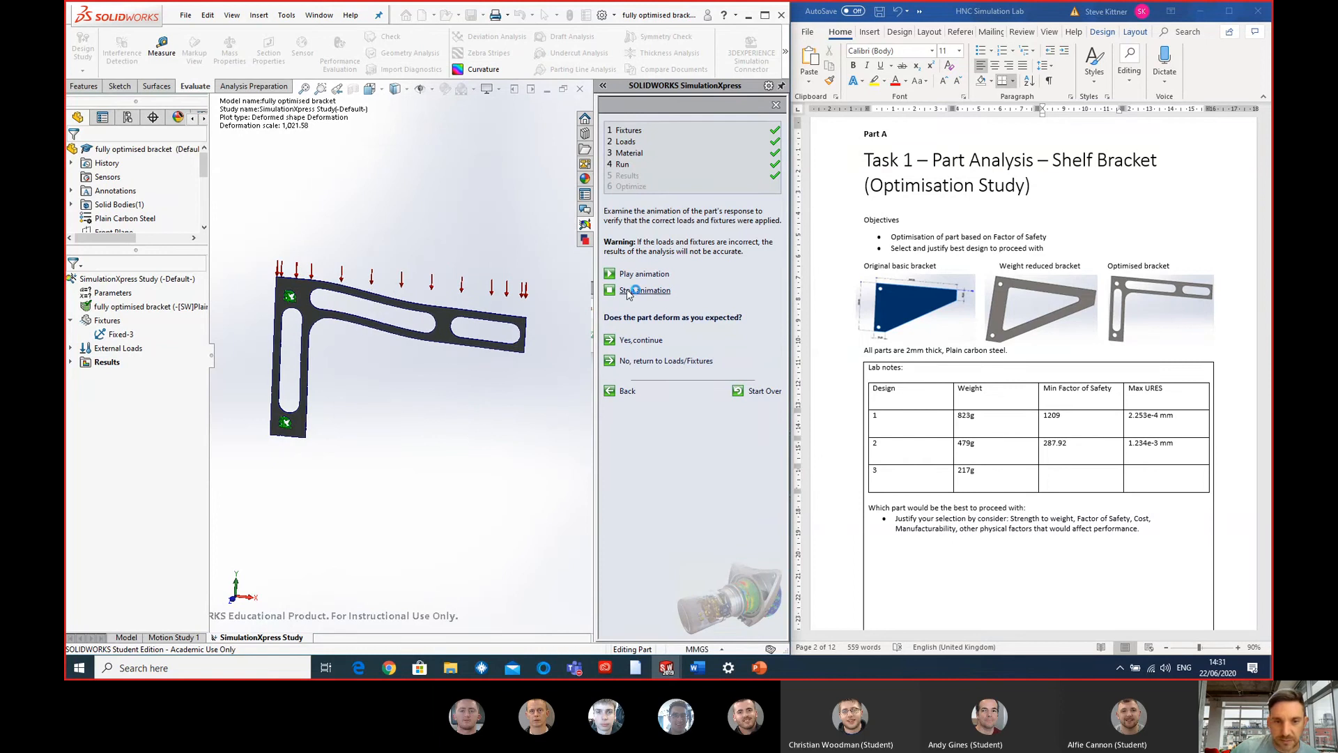
- Show the von Mises stress plot and examine the stress around the upper slot and the inner corner of the bracket
click(70, 362)
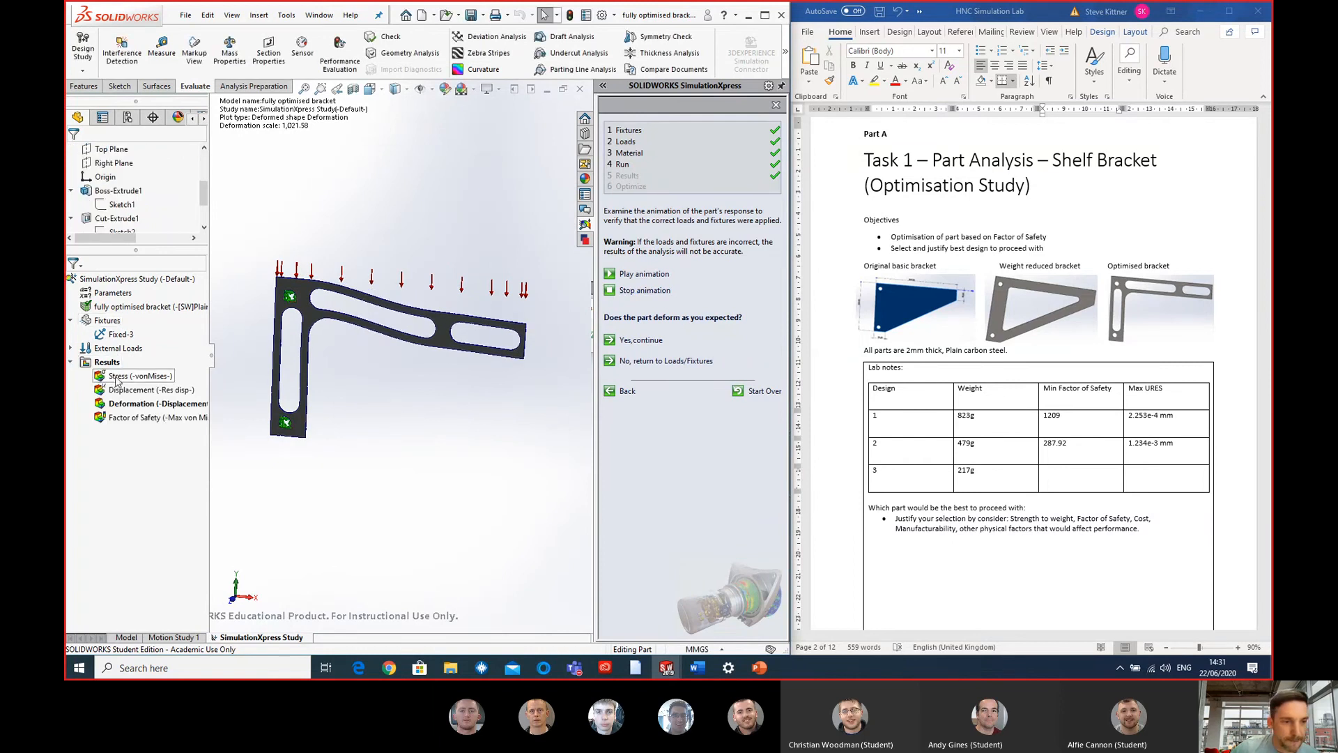
double_click(120, 377)
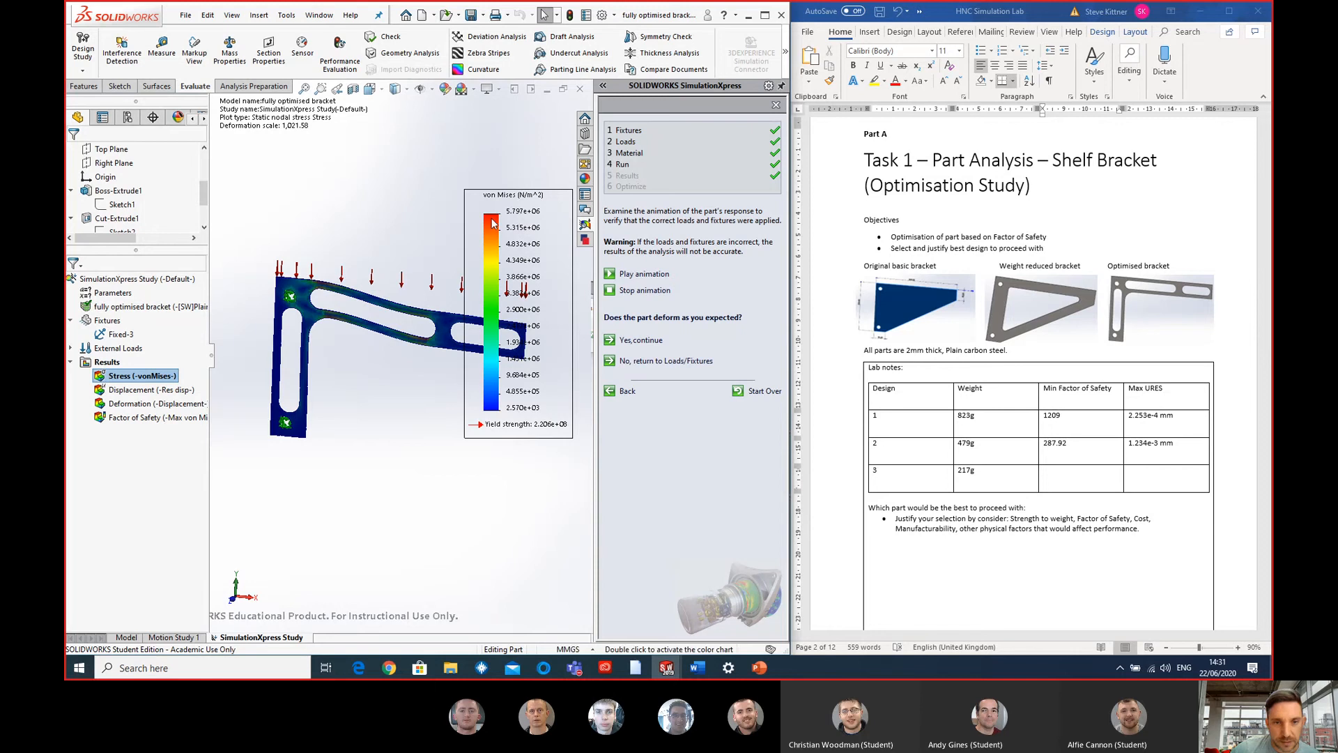
scroll(344, 280, down, 5)
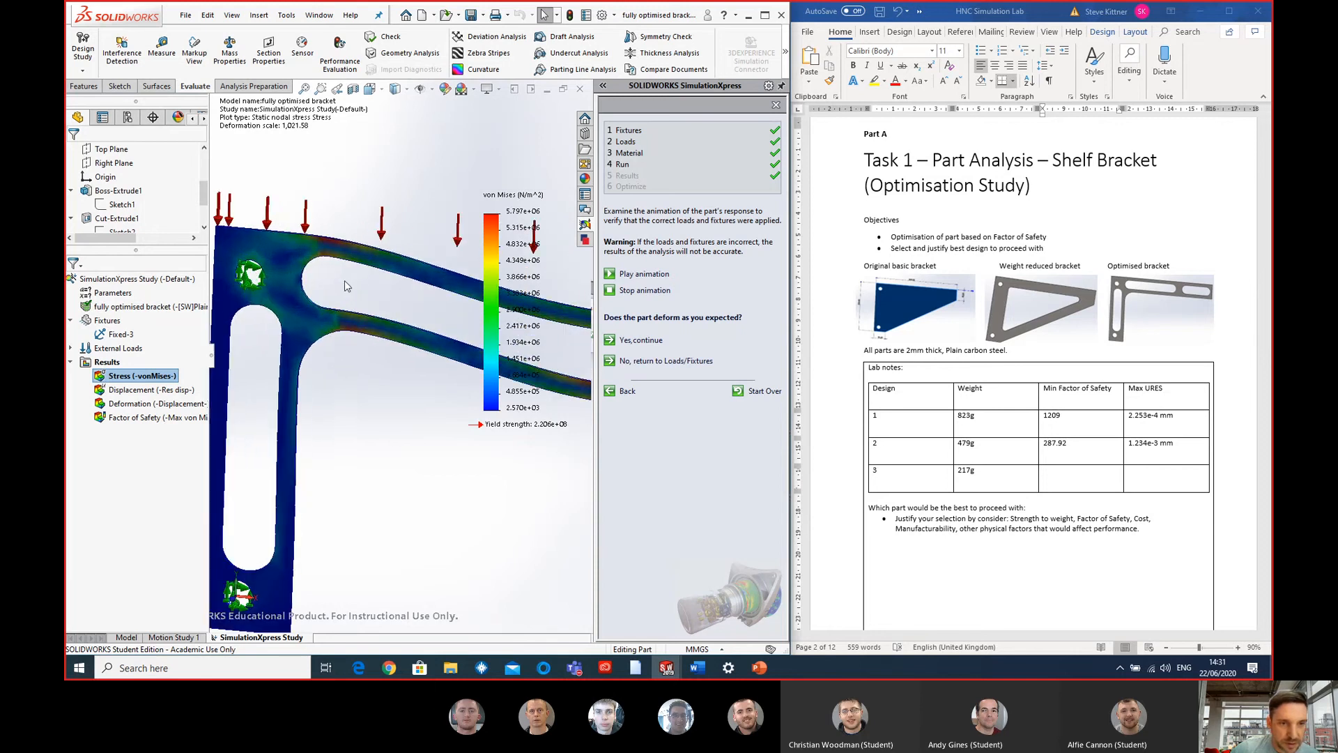
scroll(345, 280, down, 3)
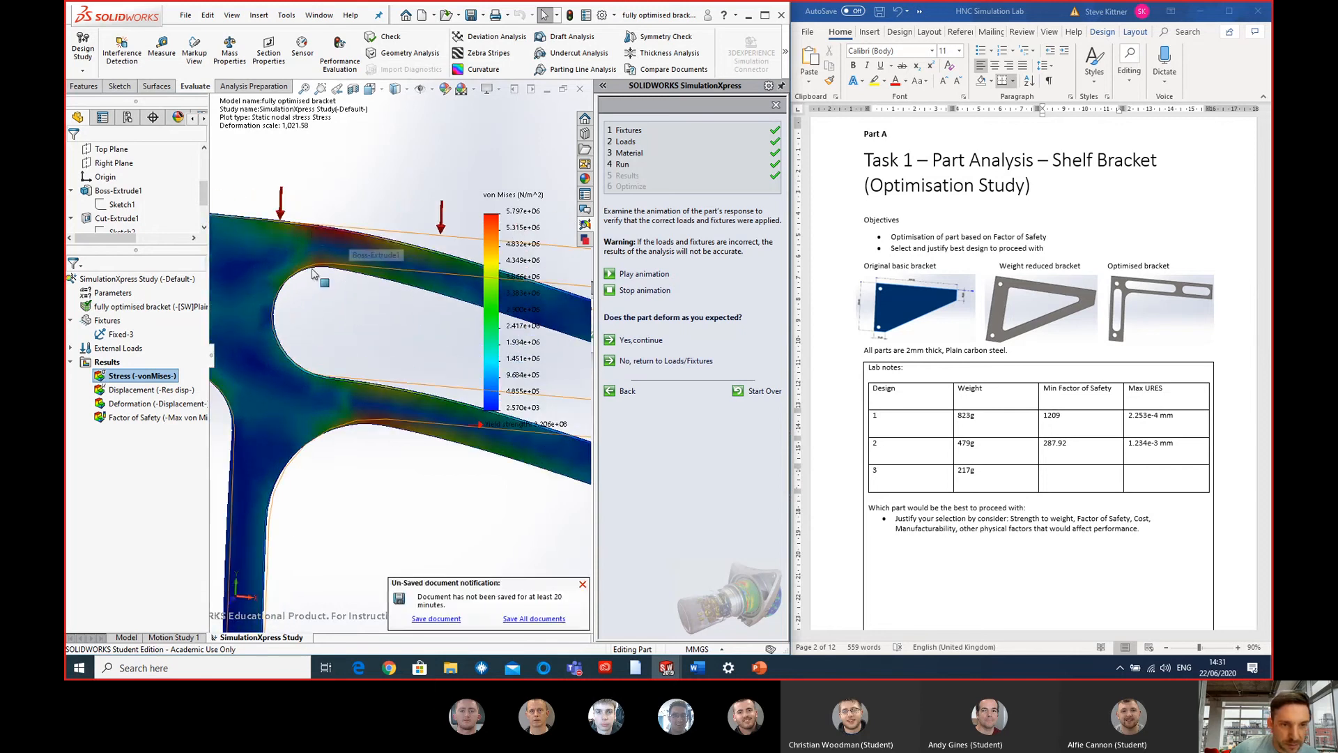
scroll(313, 274, up, 5)
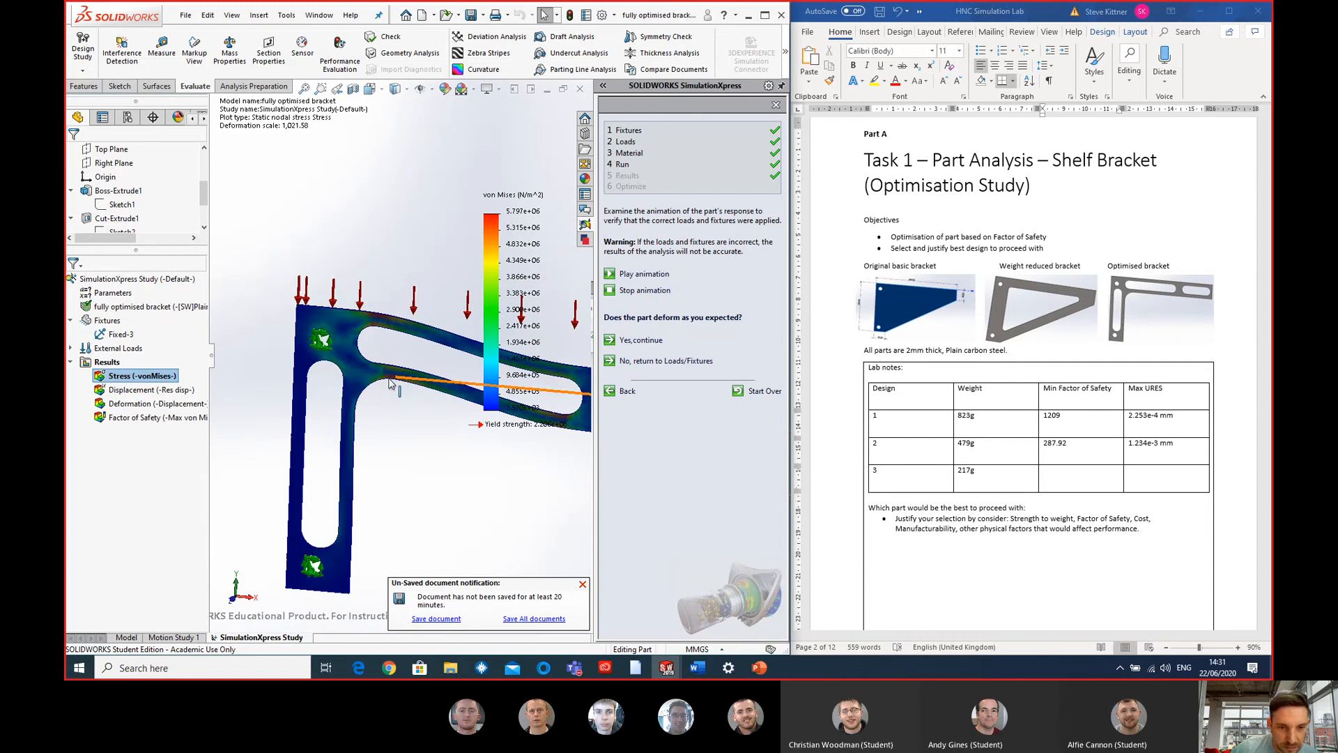
scroll(391, 382, up, 5)
scroll(467, 352, down, 4)
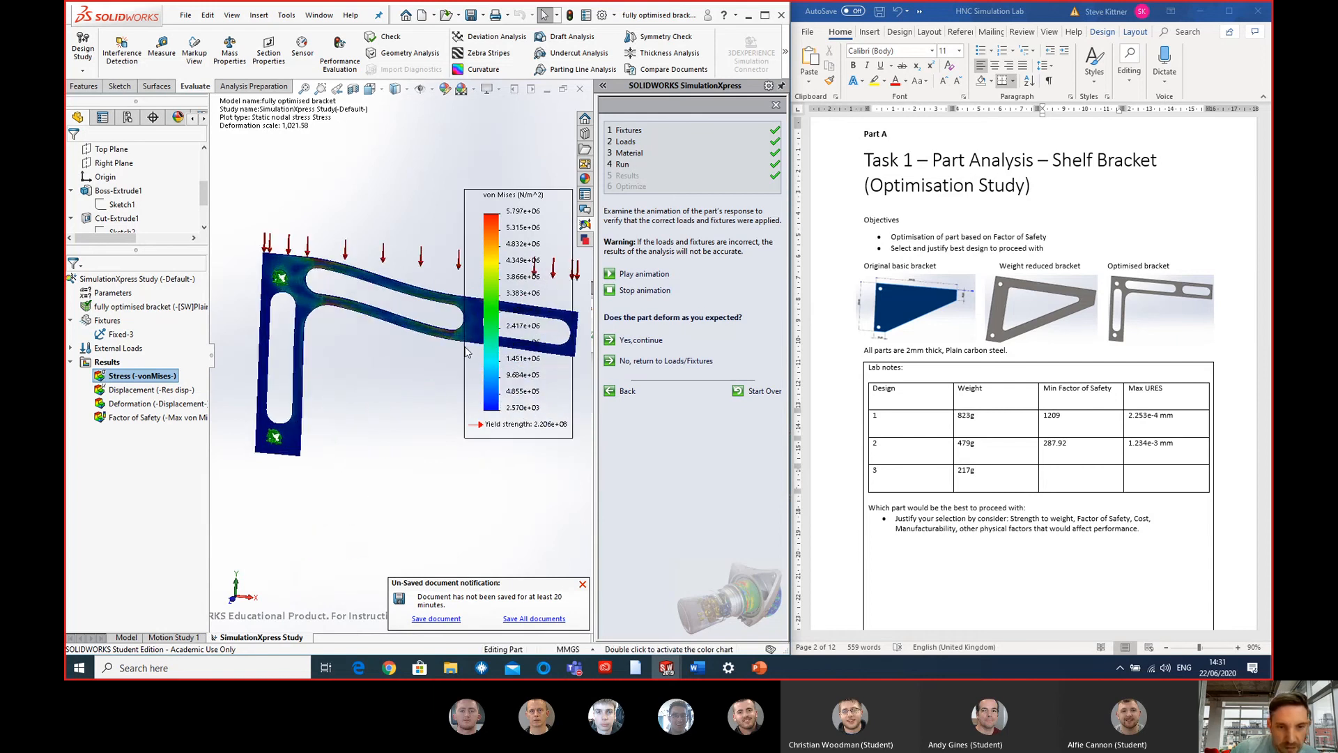
- Show the optimised bracket's displacement plot and record 3.476e-2 mm as design 3's Max URES in the lab notes table
scroll(466, 352, down, 4)
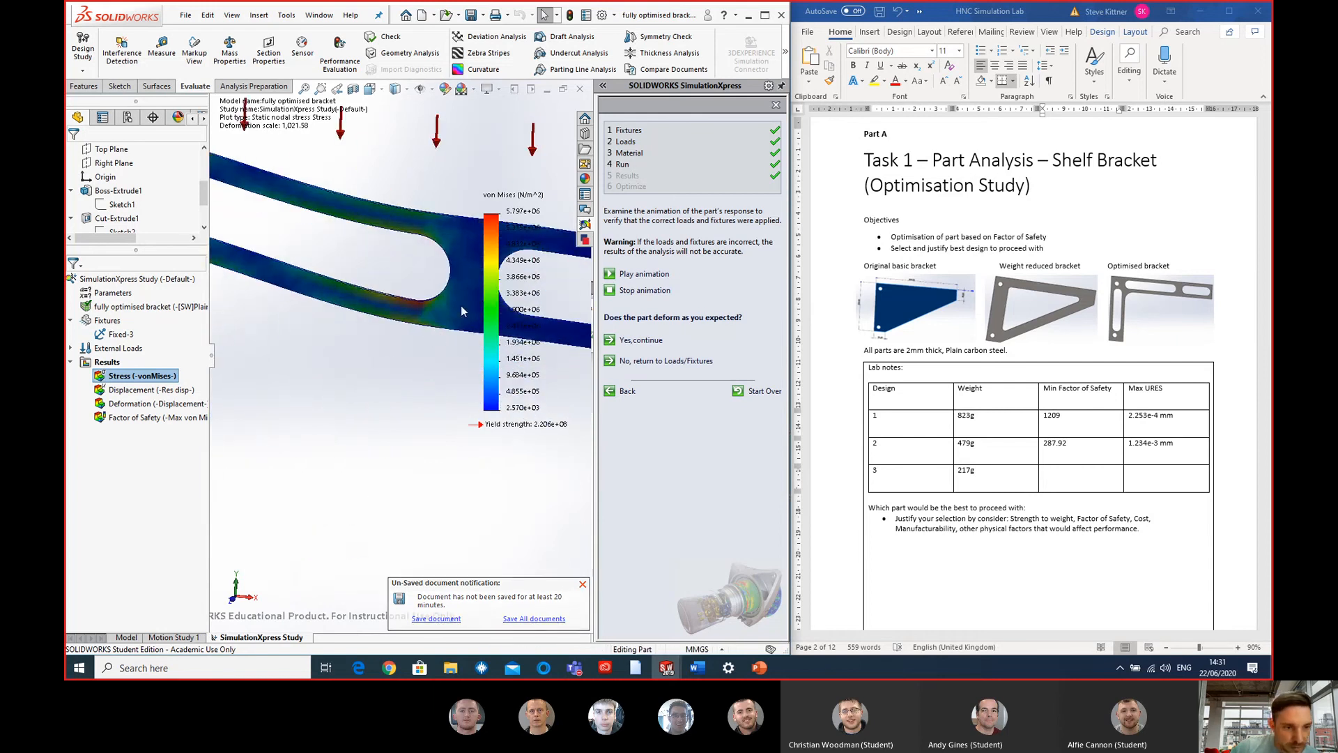
double_click(152, 390)
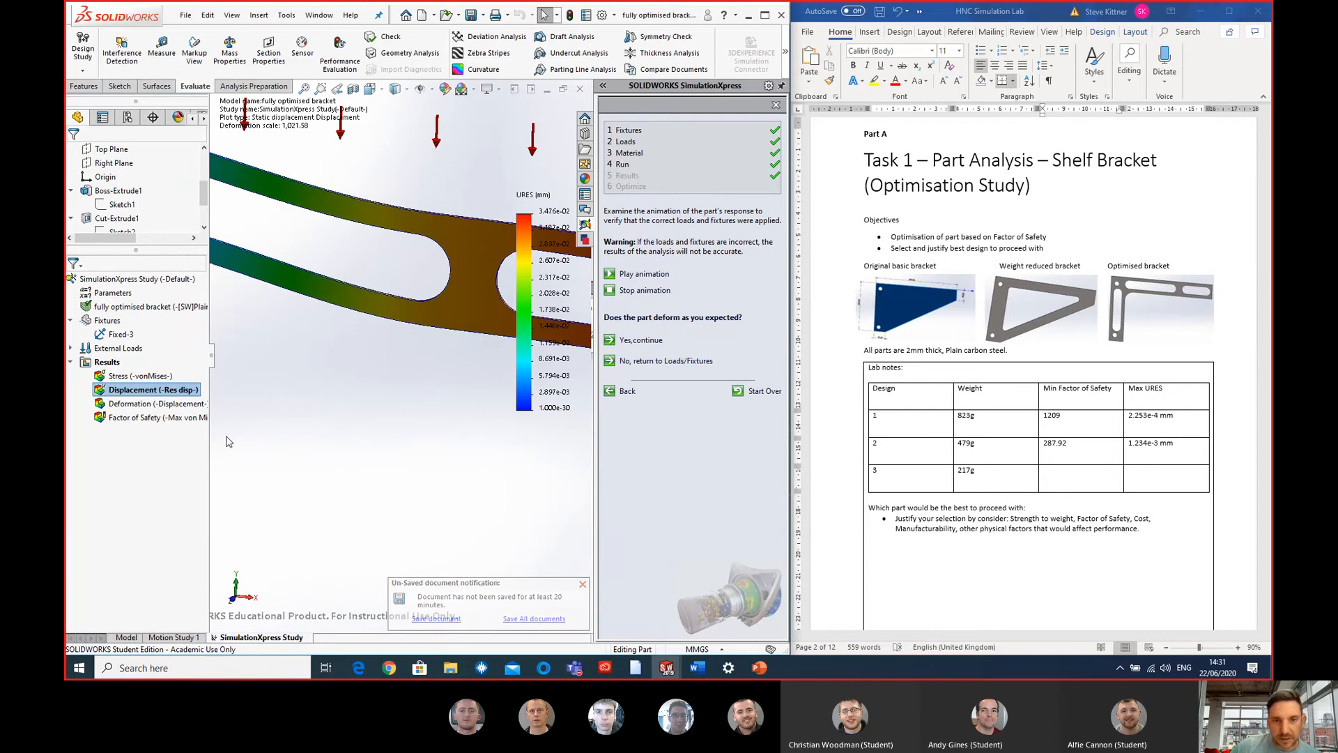
scroll(366, 436, up, 4)
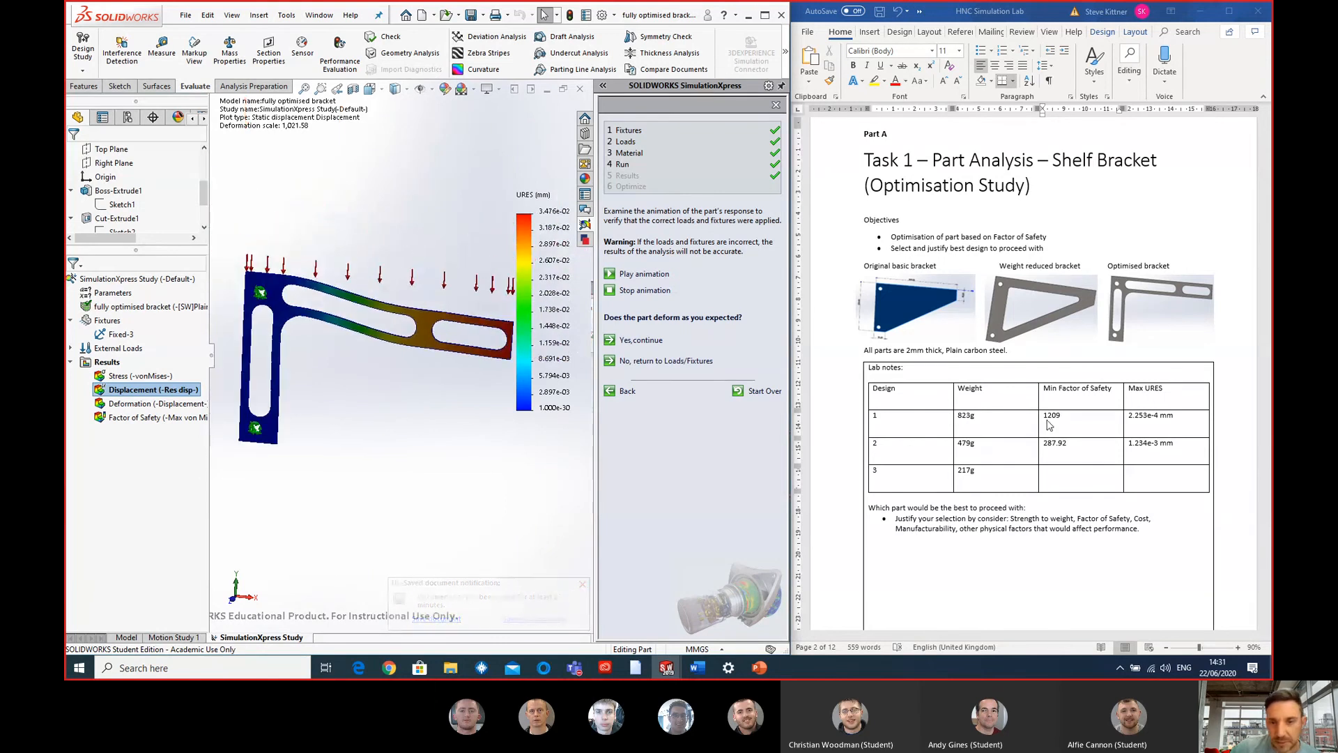
click(1077, 477)
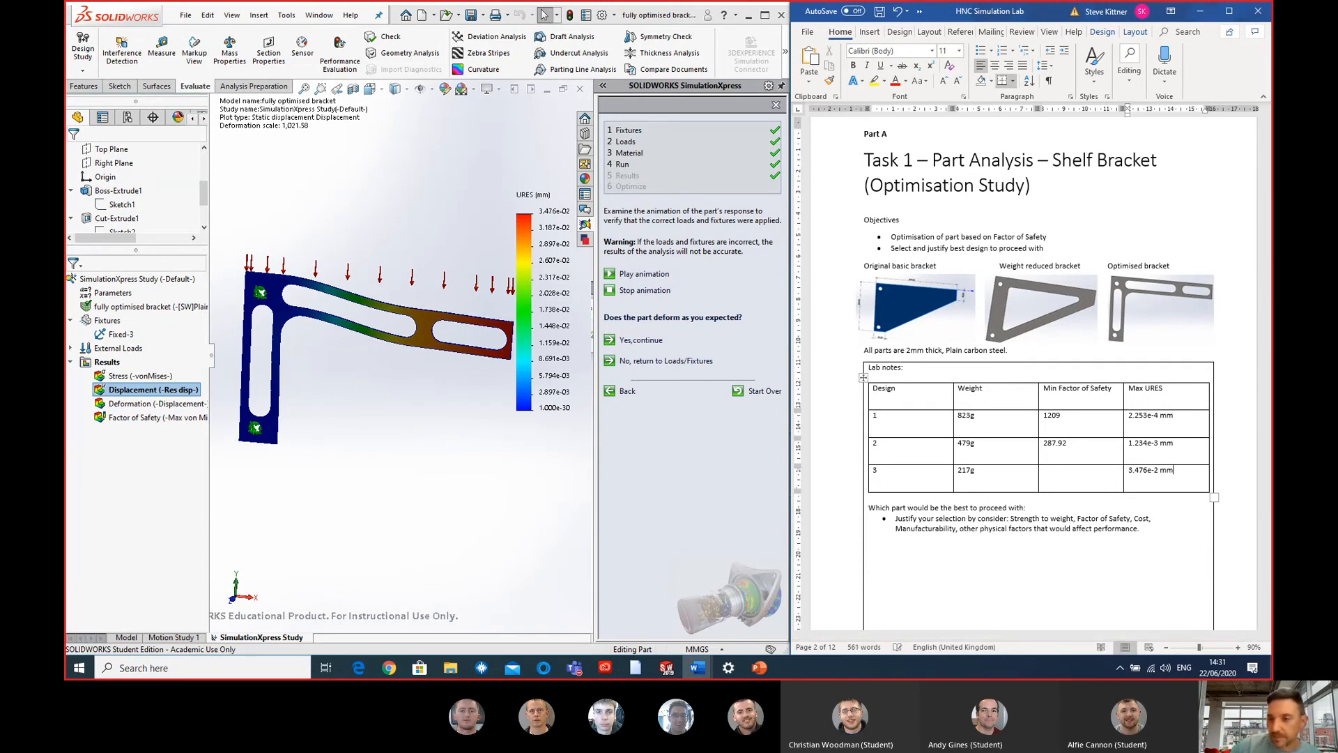
click(492, 515)
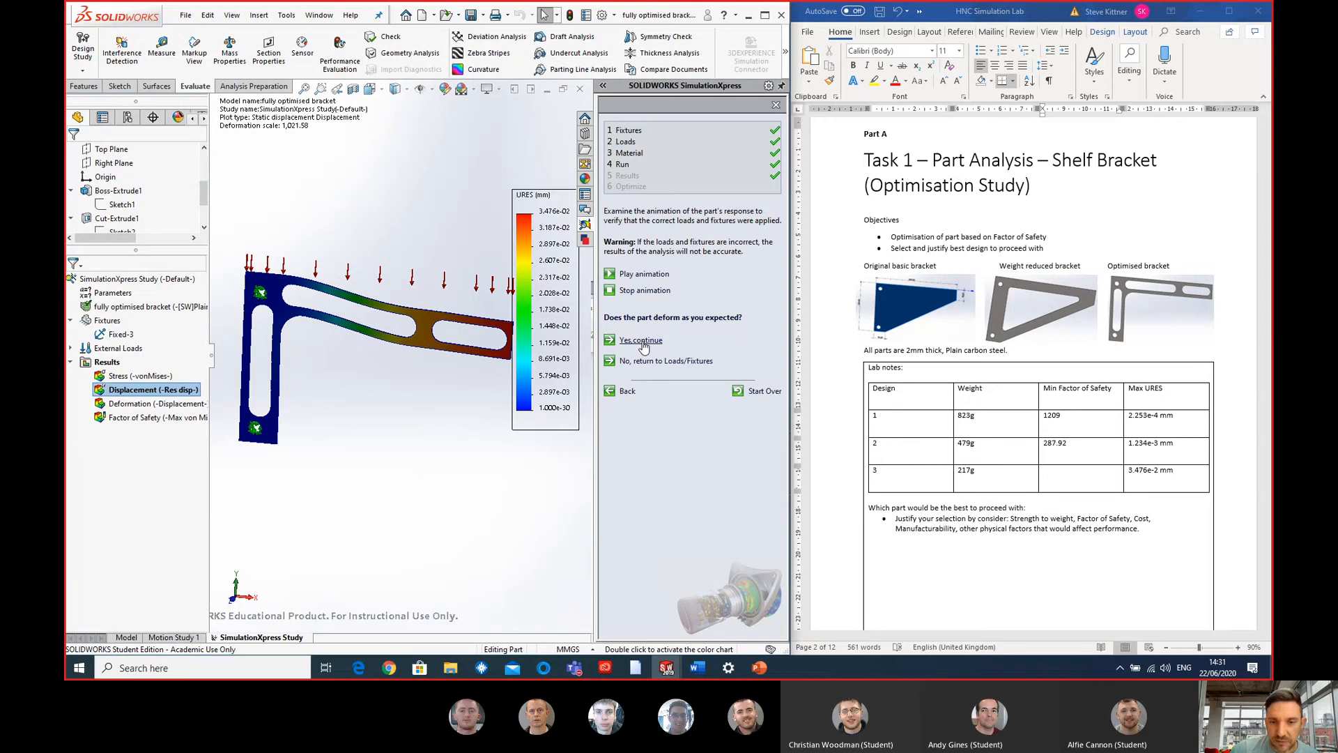
- Show the factor of safety plot, confirm the deformation as expected, and record 38 as design 3's Min Factor of Safety
double_click(123, 417)
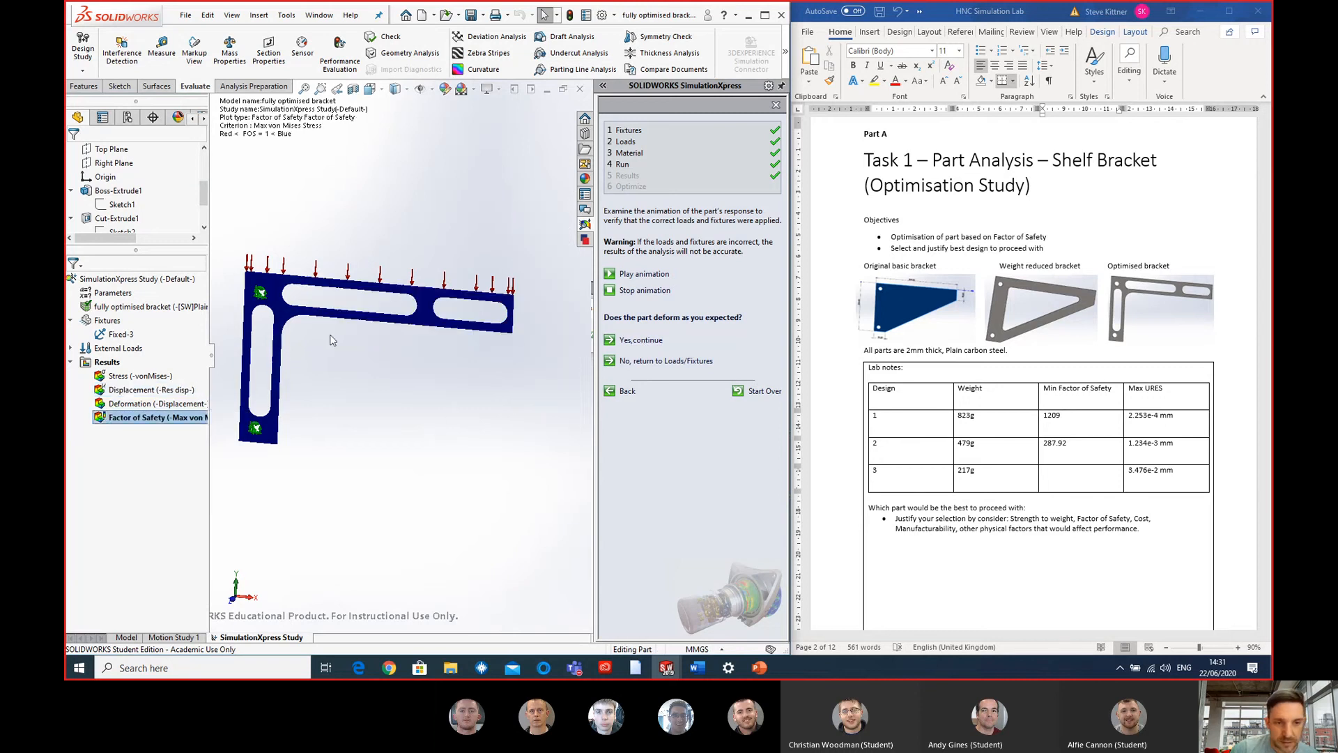
scroll(363, 343, down, 1)
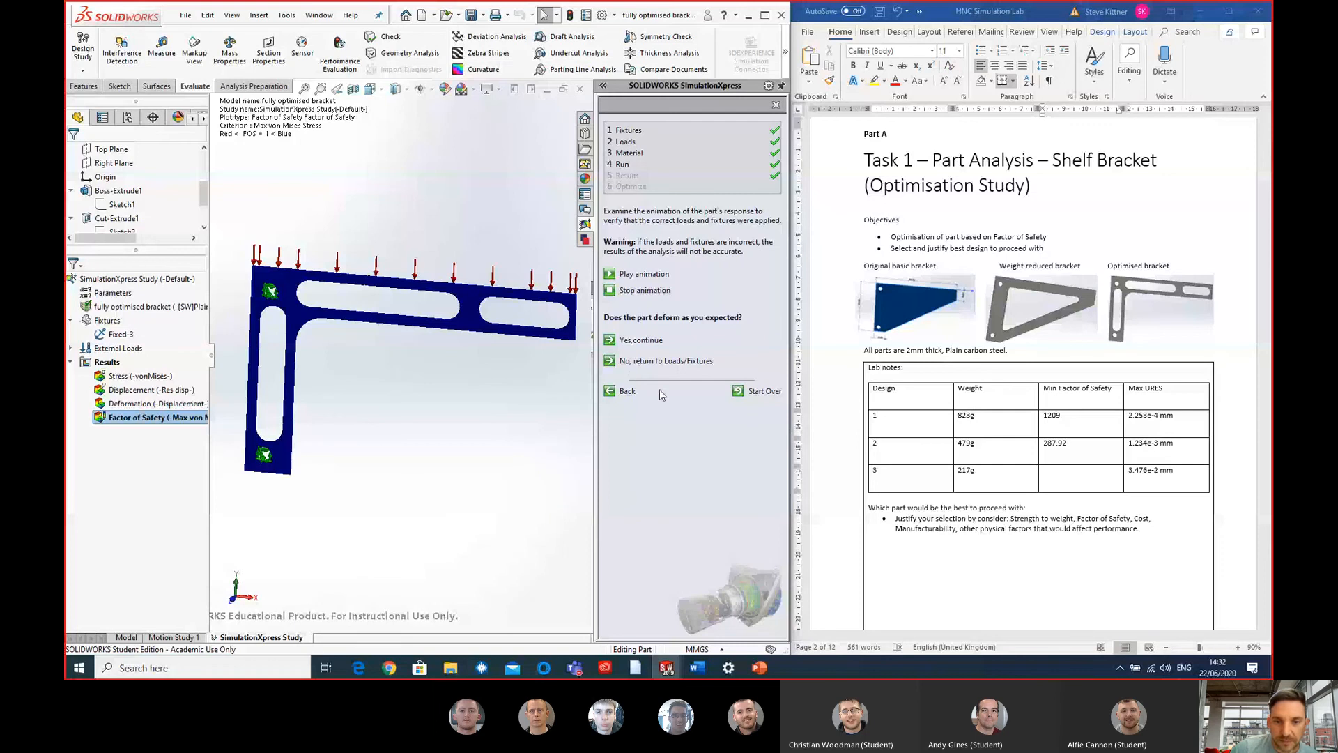
click(658, 341)
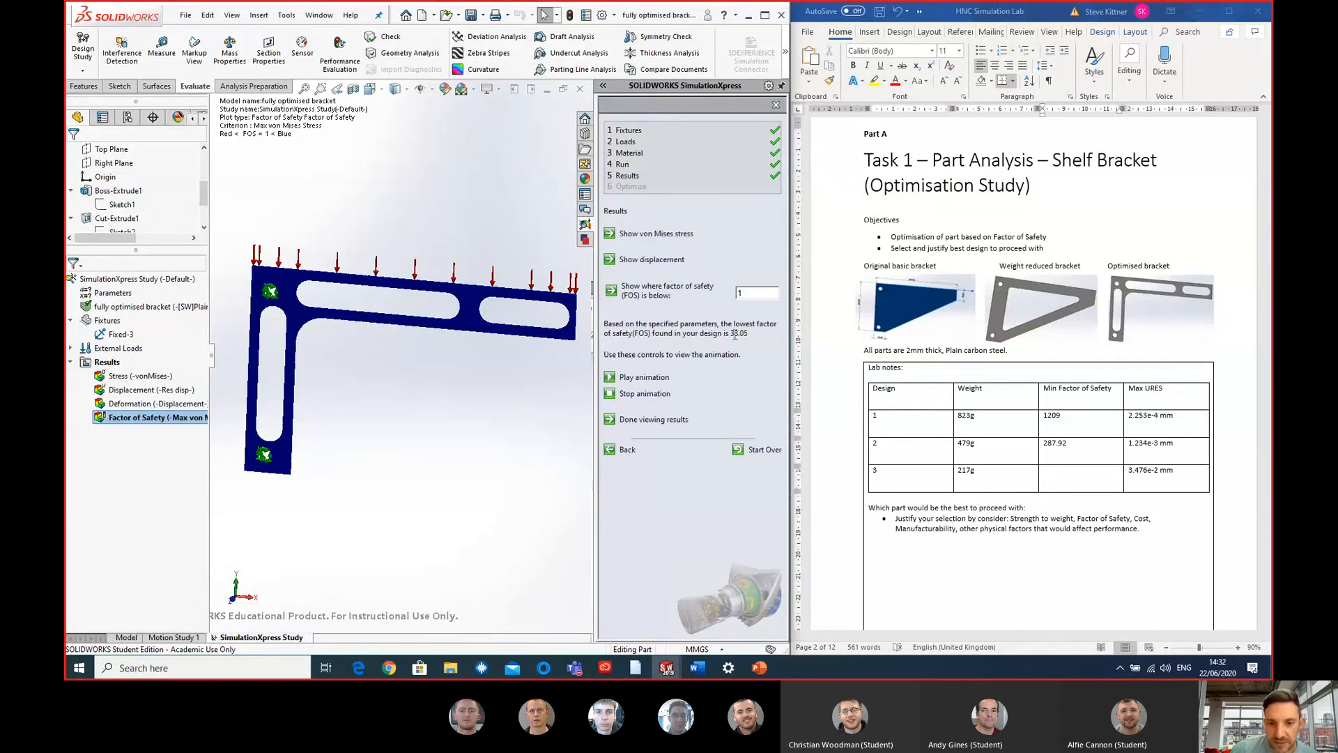
click(1095, 480)
text(38)
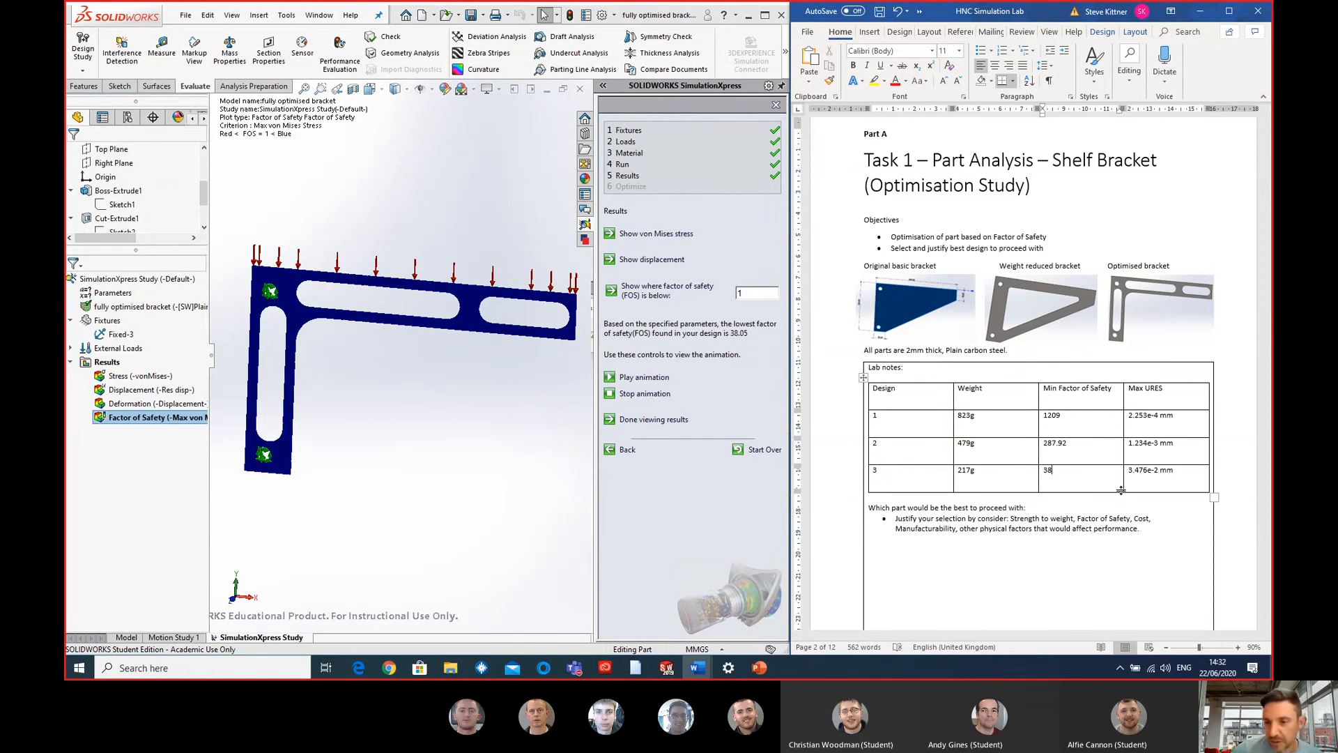
click(1097, 501)
click(387, 476)
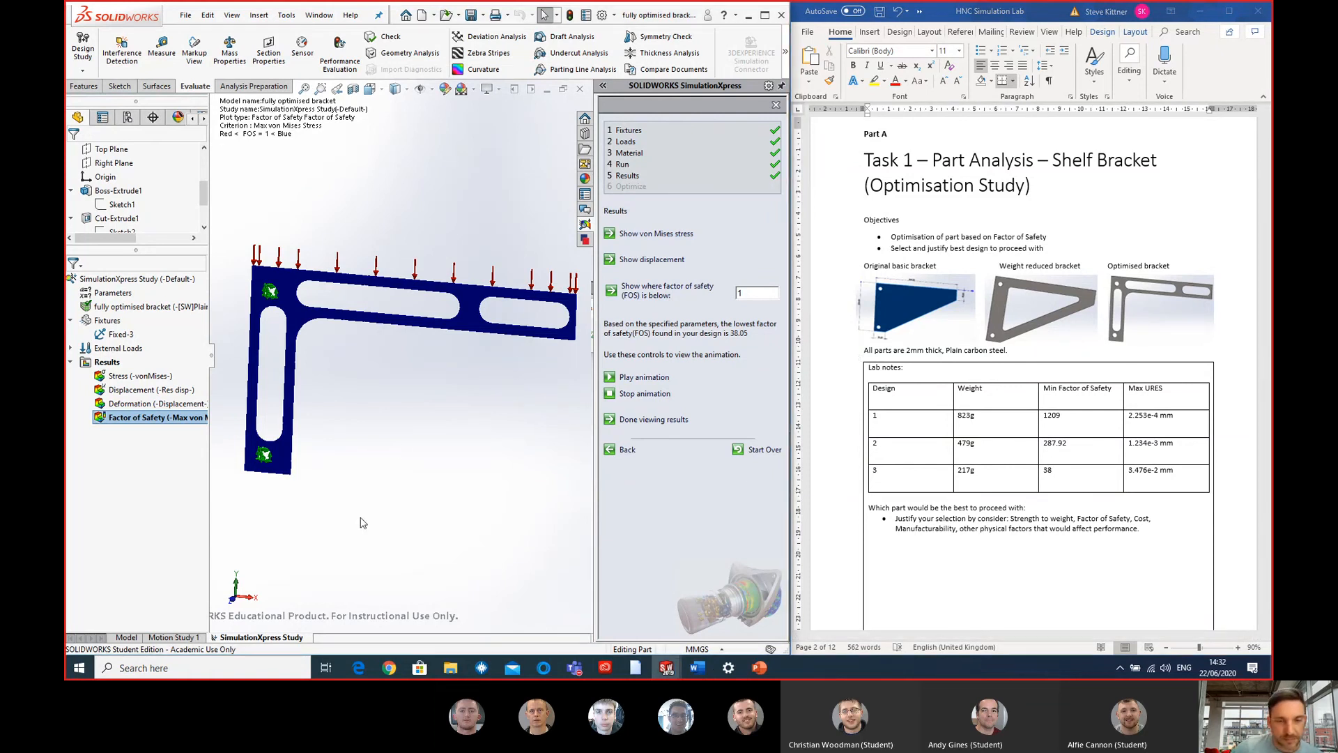
middle_drag(421, 444, 516, 352)
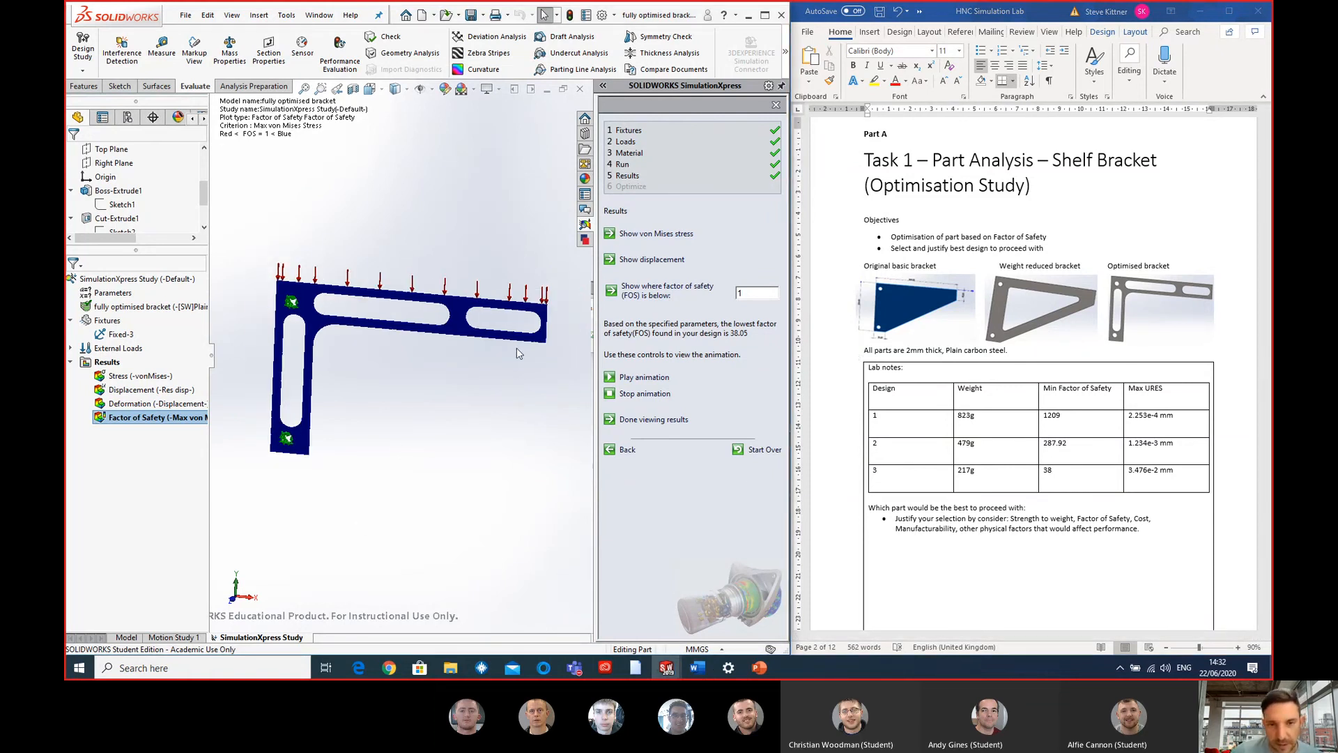
click(603, 86)
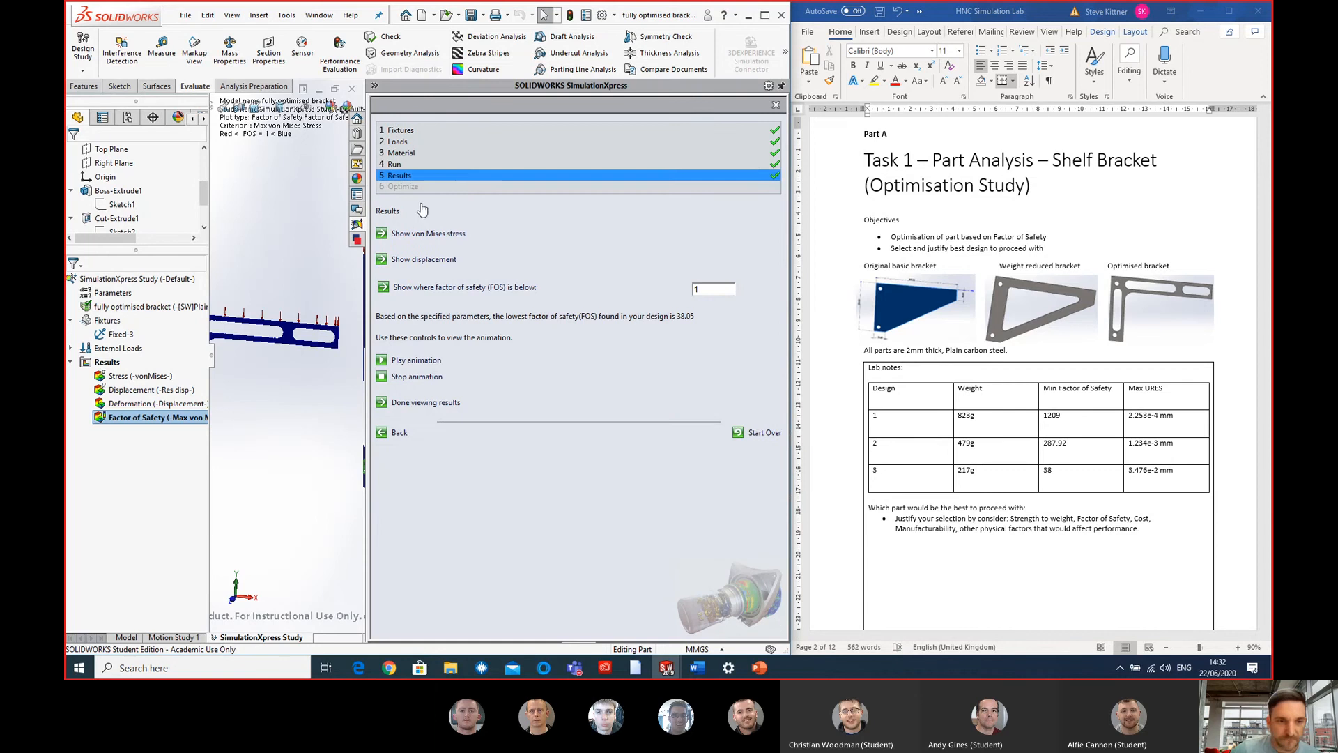
click(375, 87)
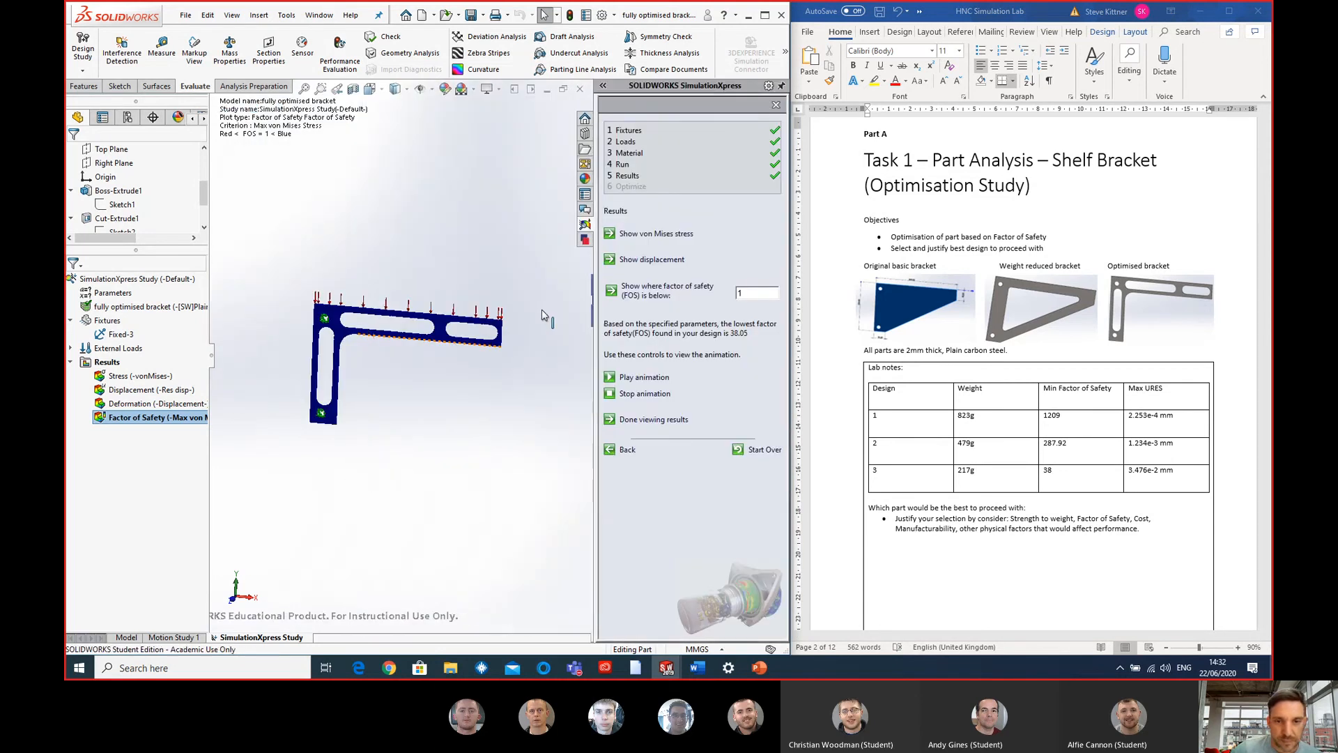
scroll(343, 360, down, 1)
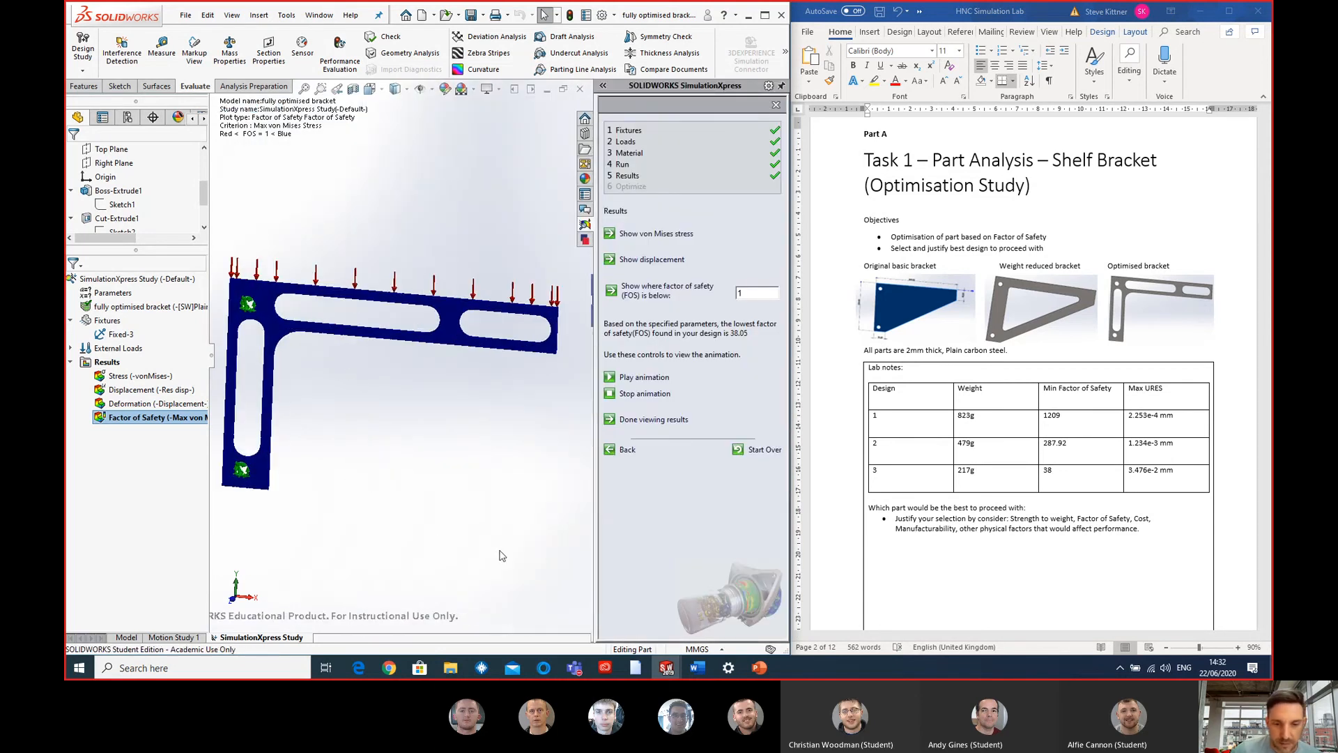
mouse_move(573, 670)
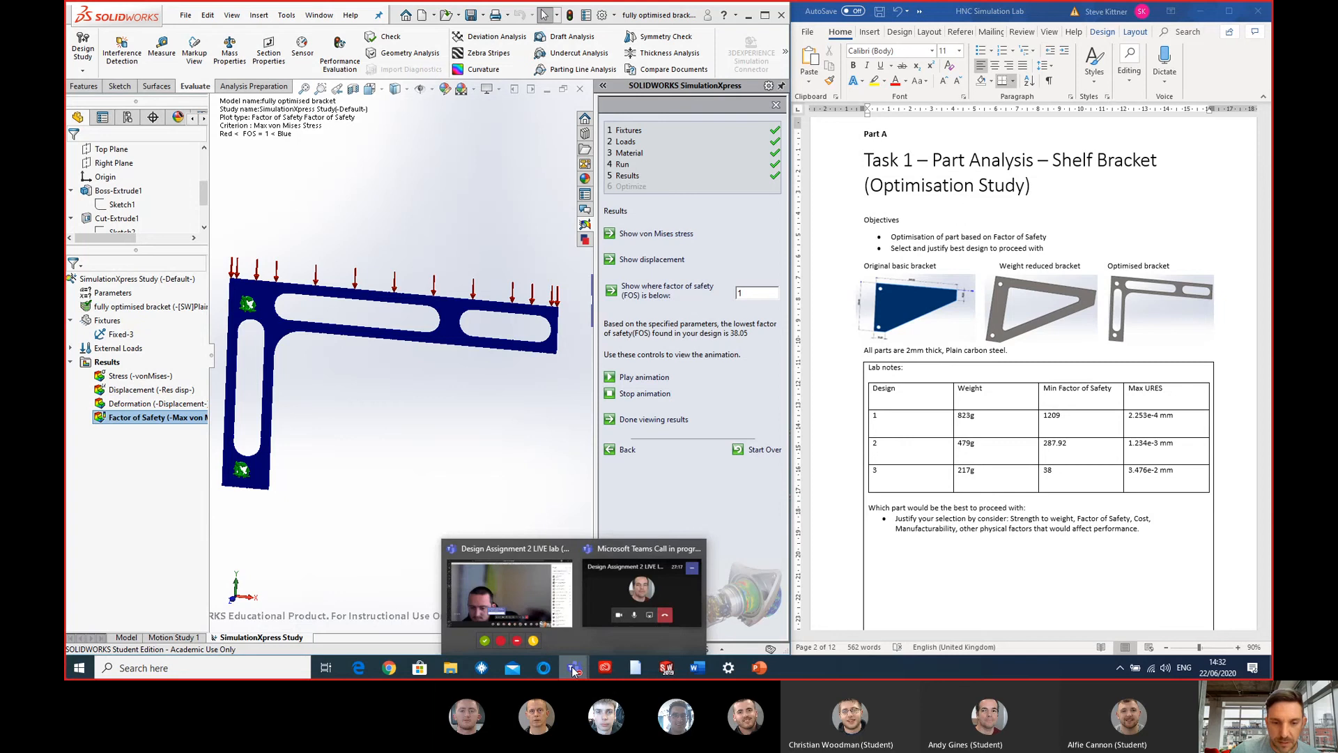
click(497, 445)
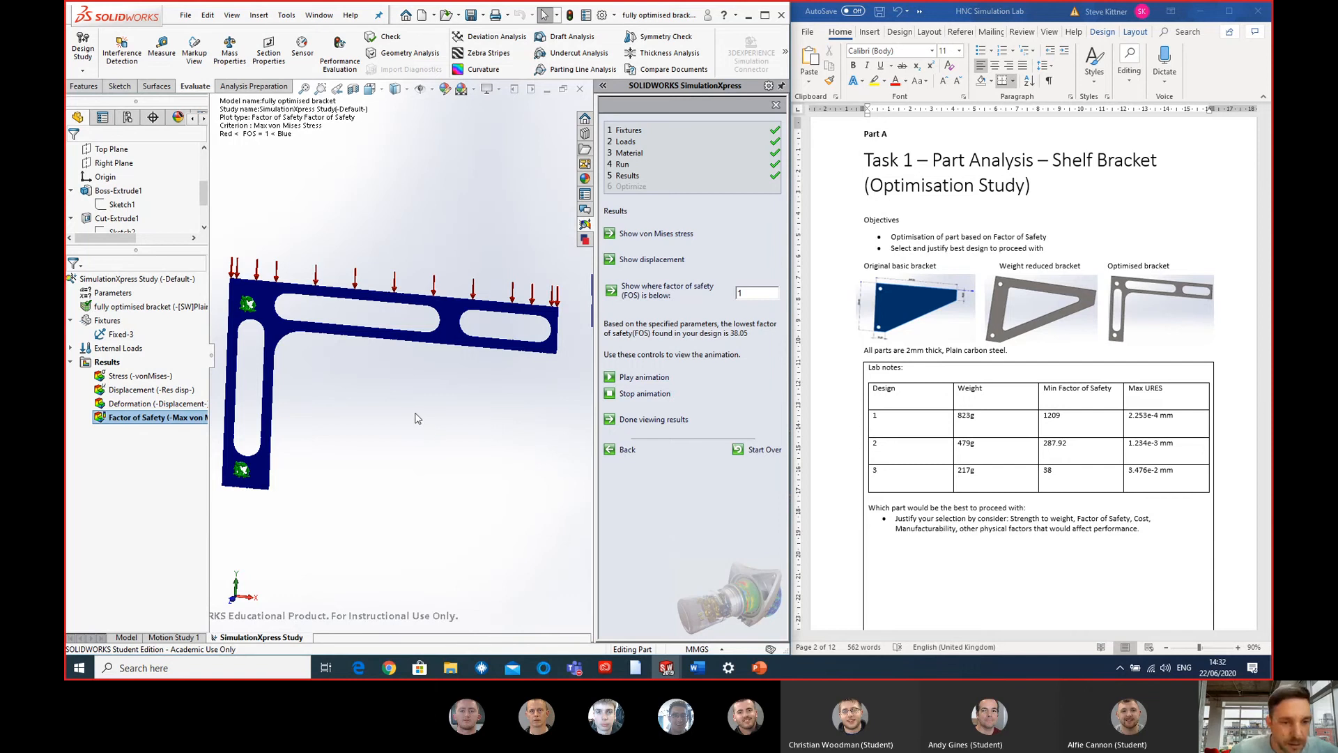
scroll(415, 412, up, 1)
scroll(377, 382, down, 1)
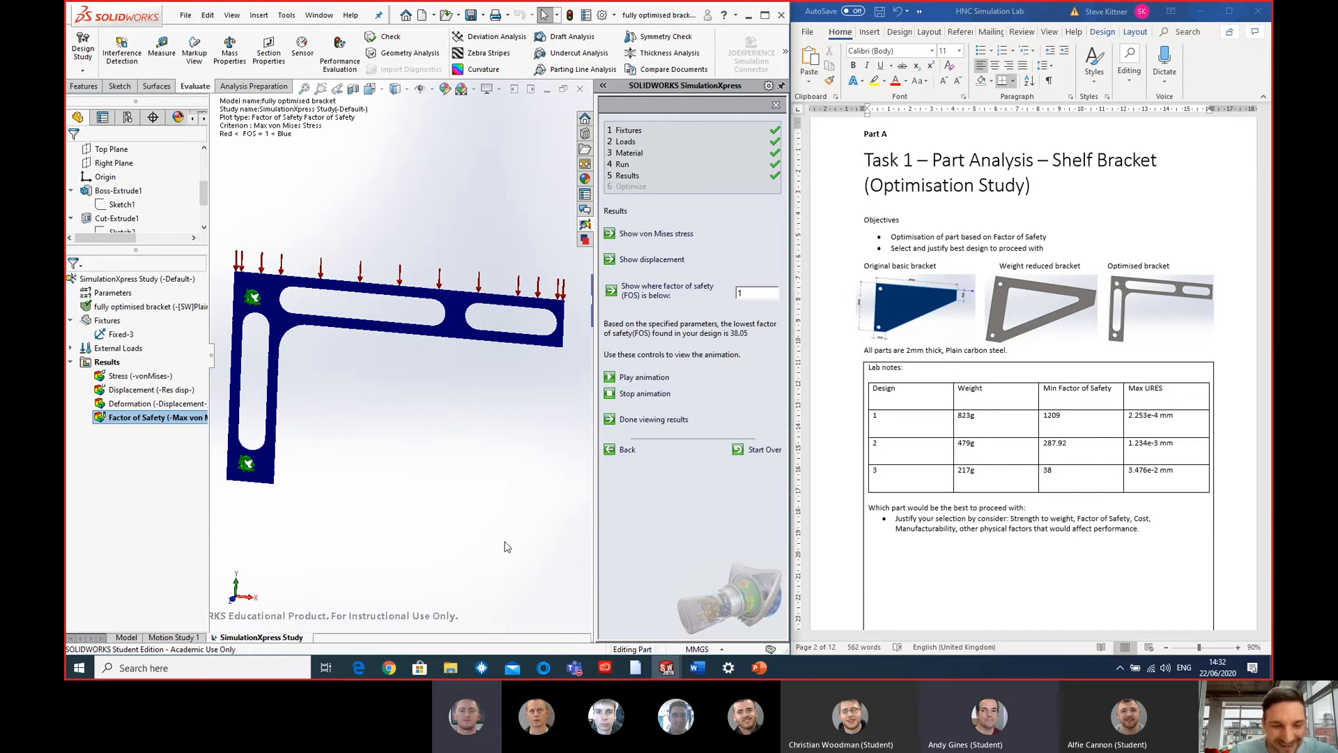
scroll(402, 408, up, 2)
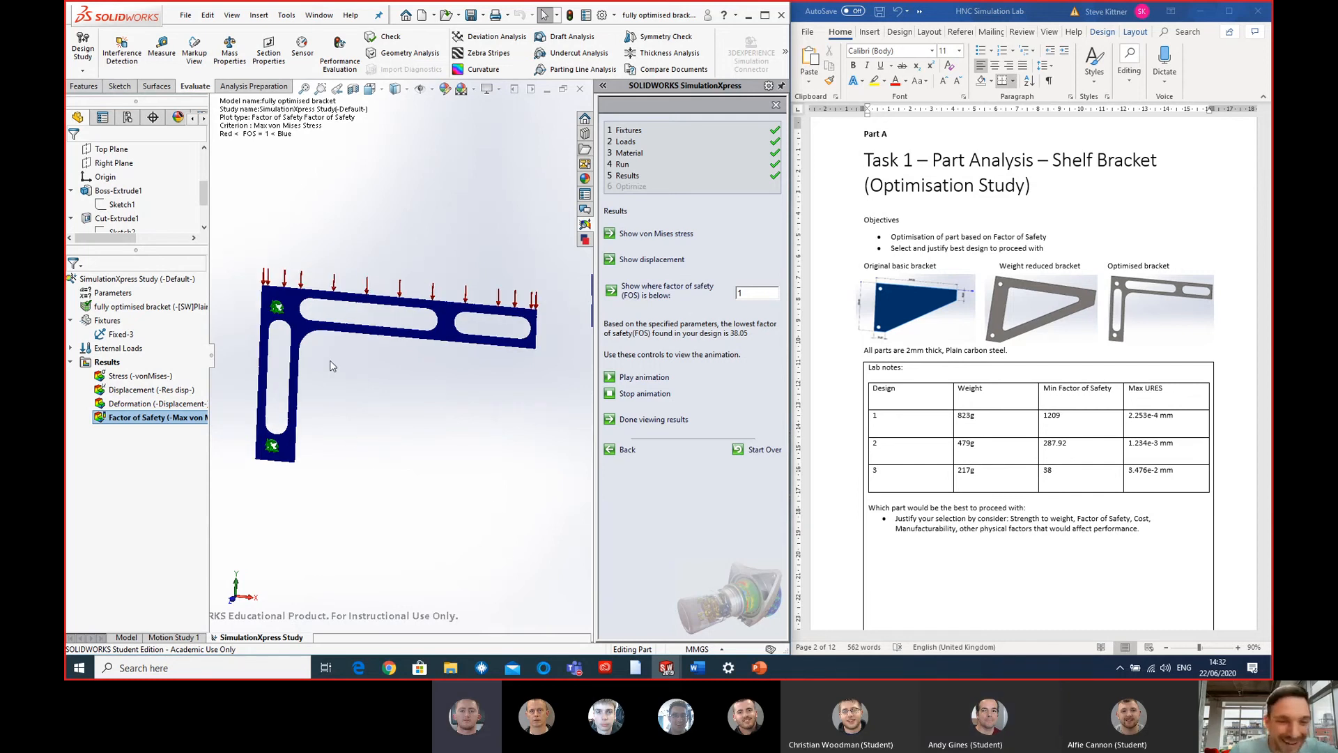
scroll(319, 352, down, 1)
scroll(389, 365, up, 1)
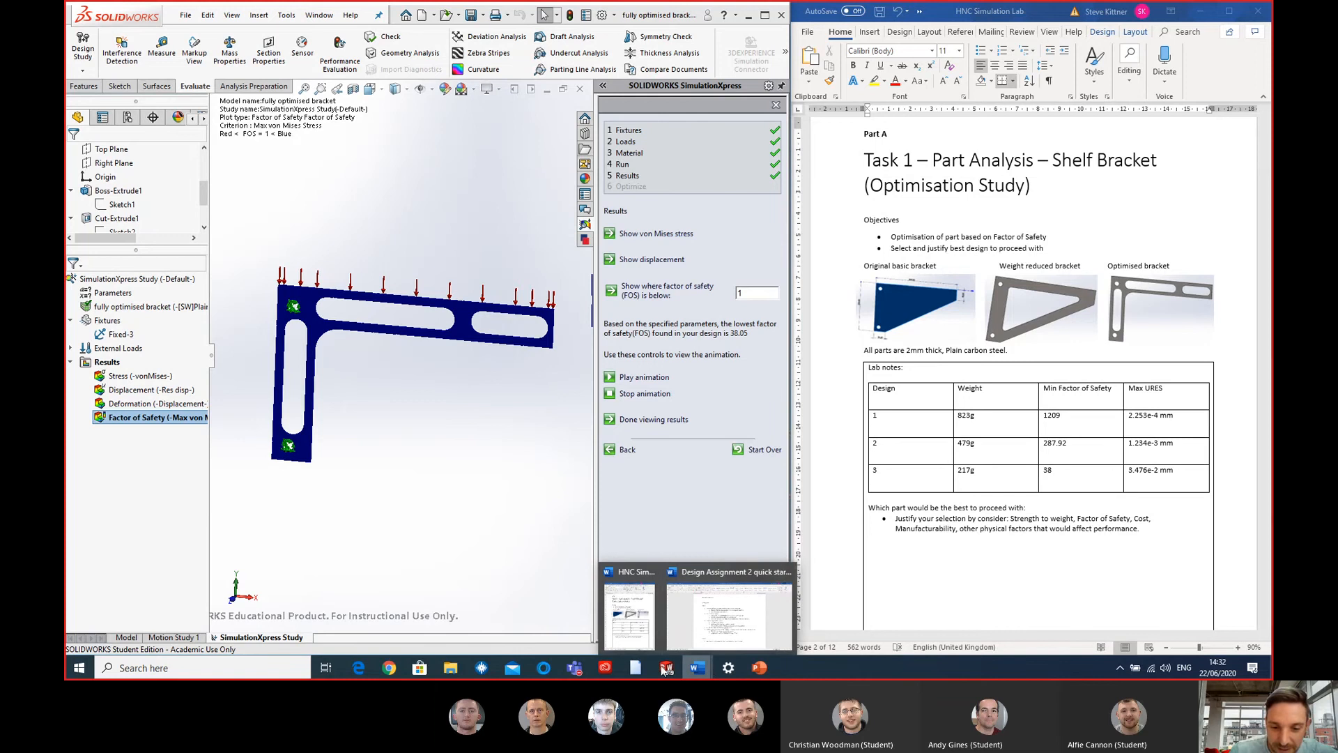
- Switch to the basic bracket part, discard the SimulationXpress data and look over the bracket's outline
mouse_move(675, 669)
click(814, 599)
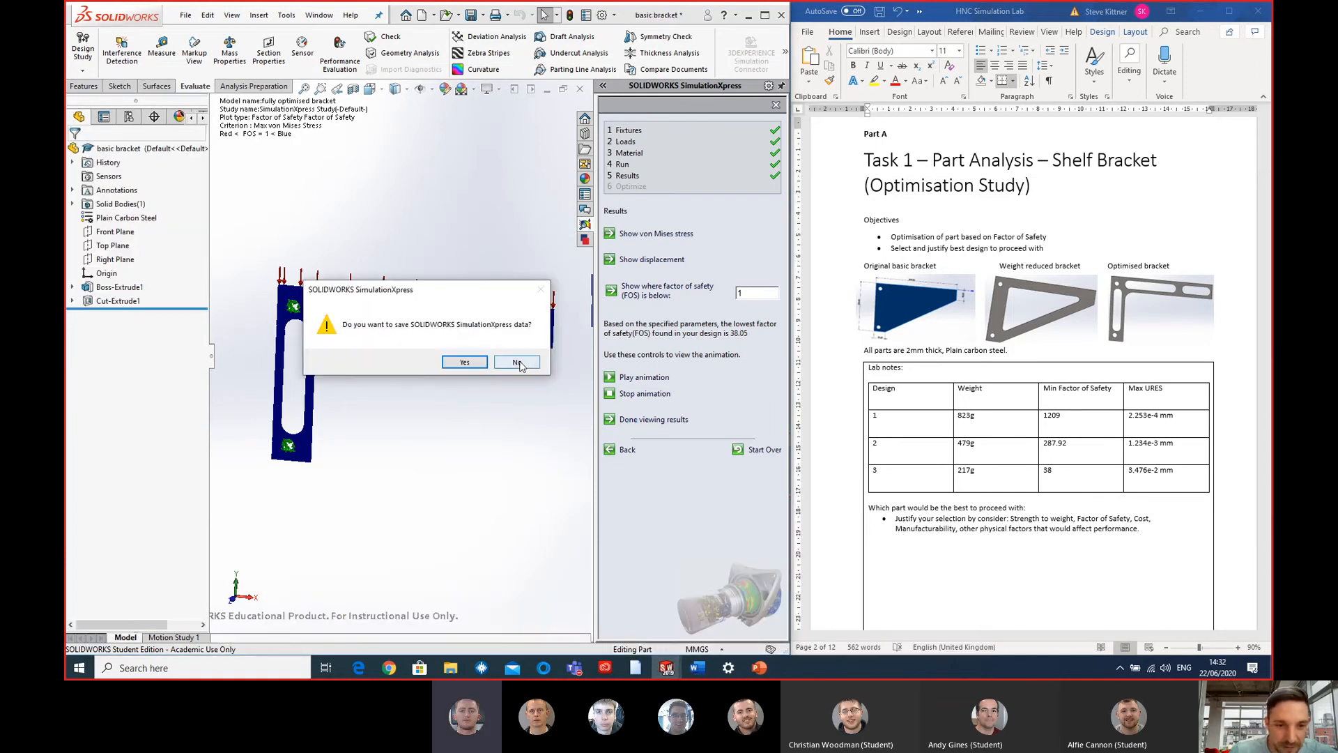
click(514, 361)
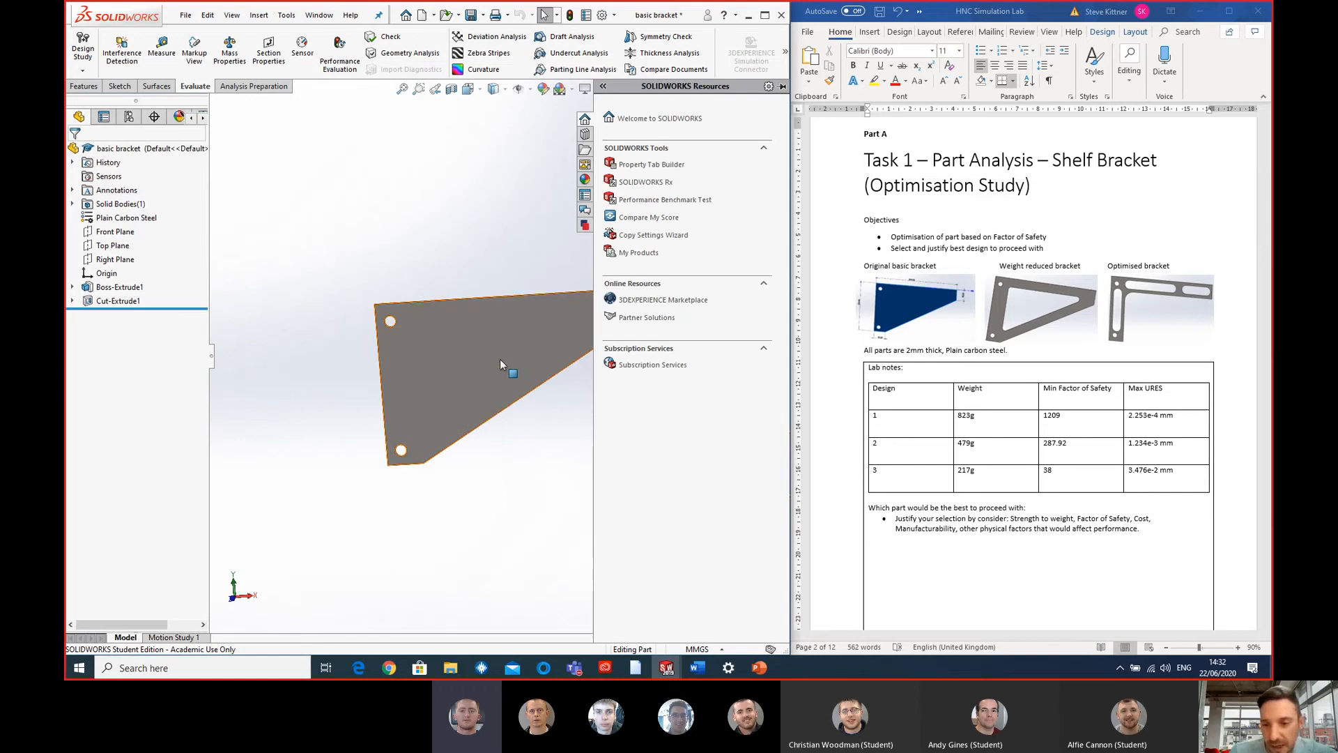
scroll(561, 333, down, 3)
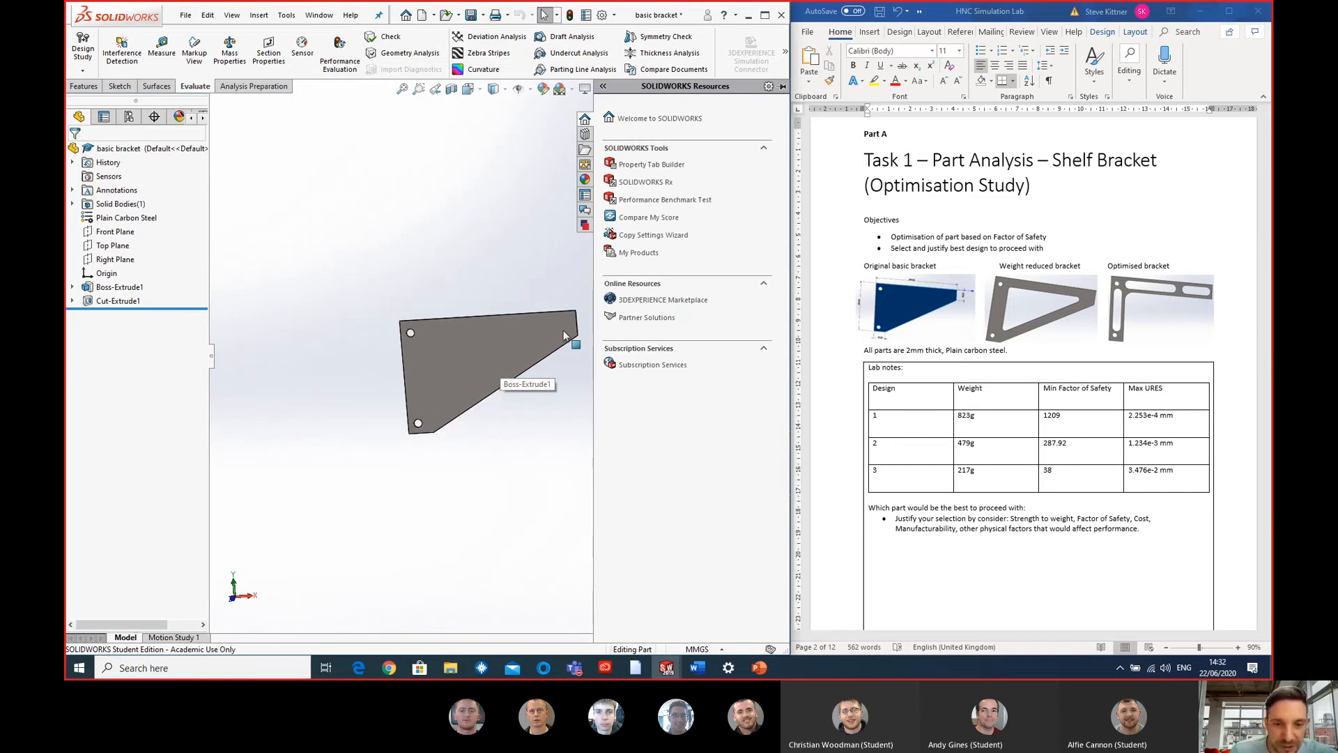
mouse_move(557, 333)
middle_down()
mouse_move(457, 395)
mouse_move(543, 350)
middle_up()
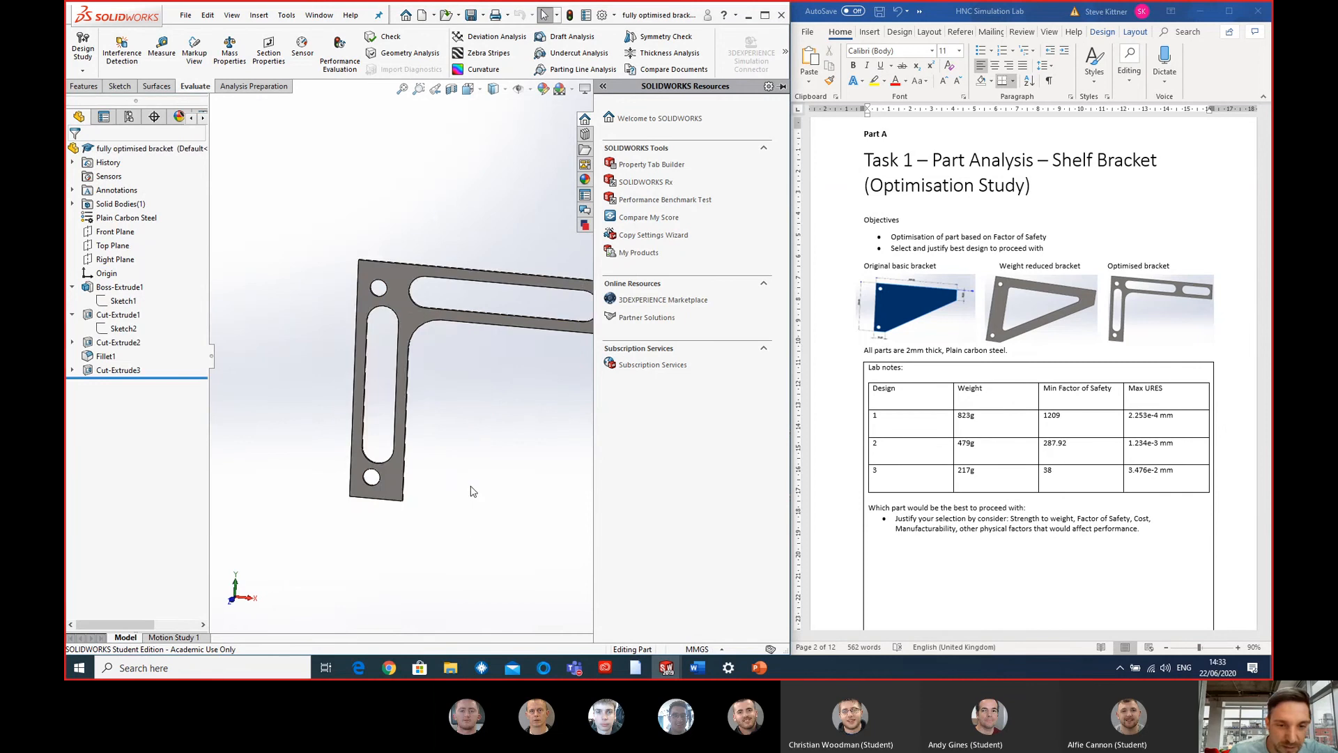
- View the fully optimised bracket and read the design selection question and criteria below the results table
scroll(471, 490, up, 3)
scroll(535, 420, up, 5)
scroll(524, 332, down, 6)
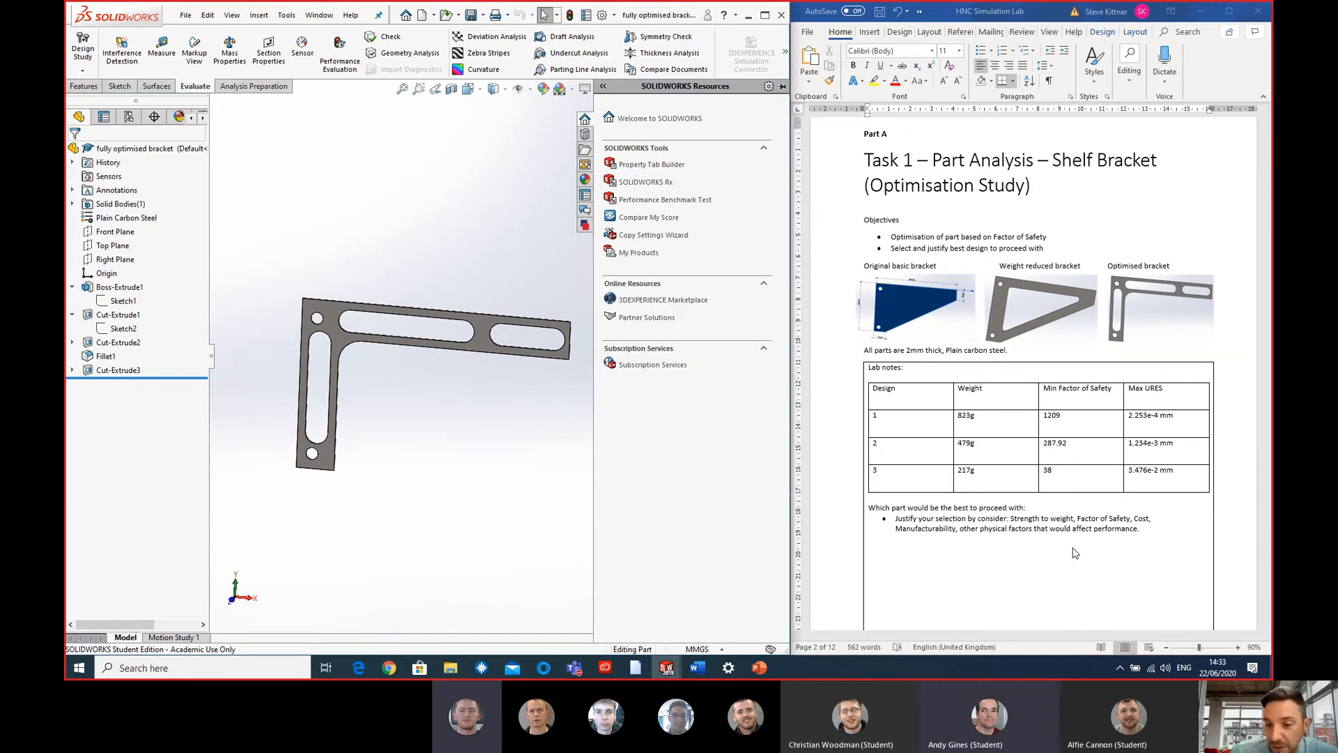
scroll(1066, 544, down, 2)
scroll(1056, 534, down, 1)
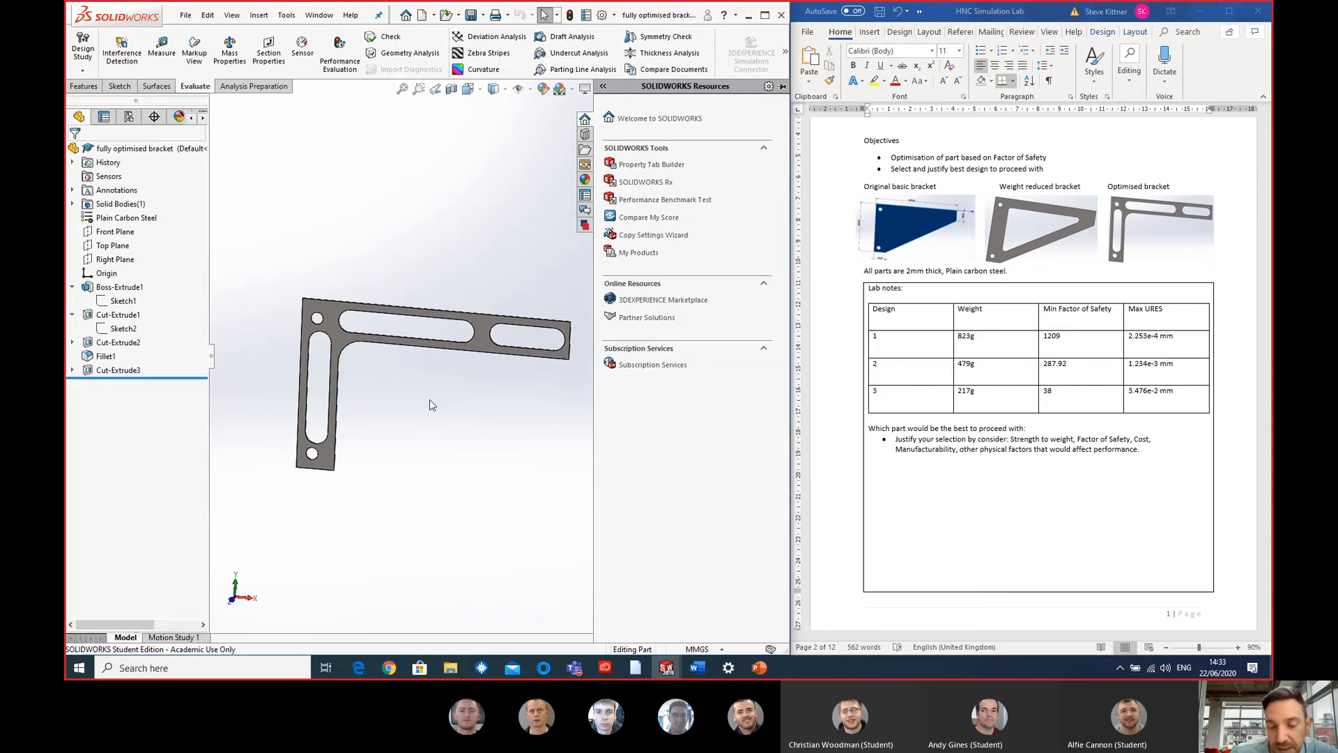
- Examine the fully optimised bracket's thin profile and its horizontal arm from several side angles
middle_drag(522, 409, 439, 370)
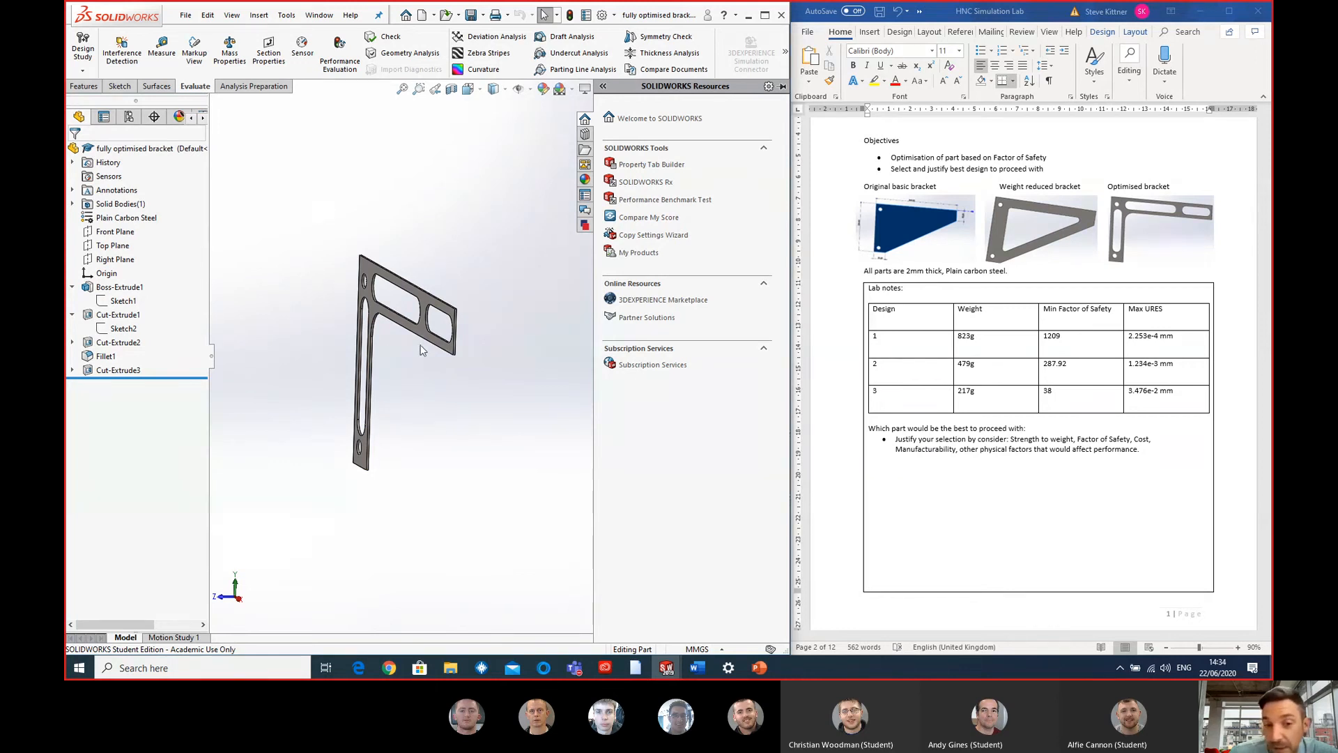
scroll(421, 352, down, 2)
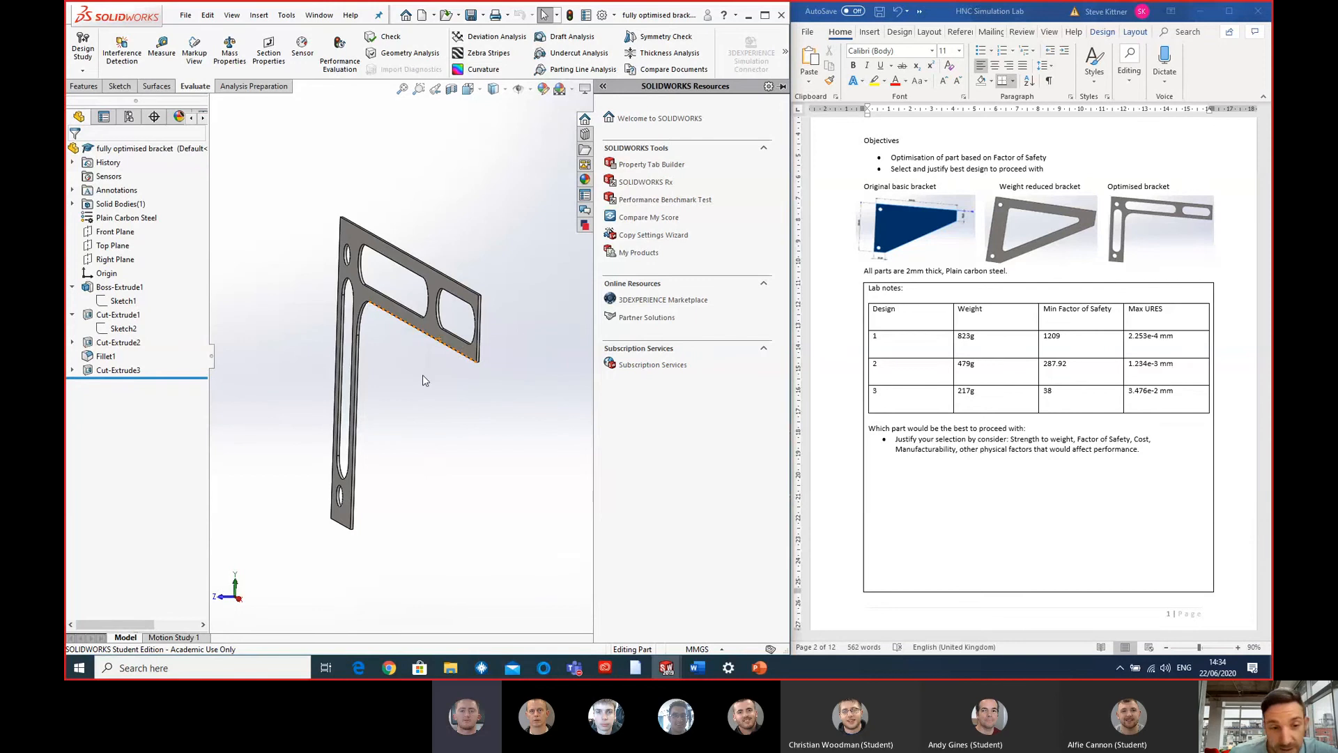
middle_drag(423, 374, 337, 269)
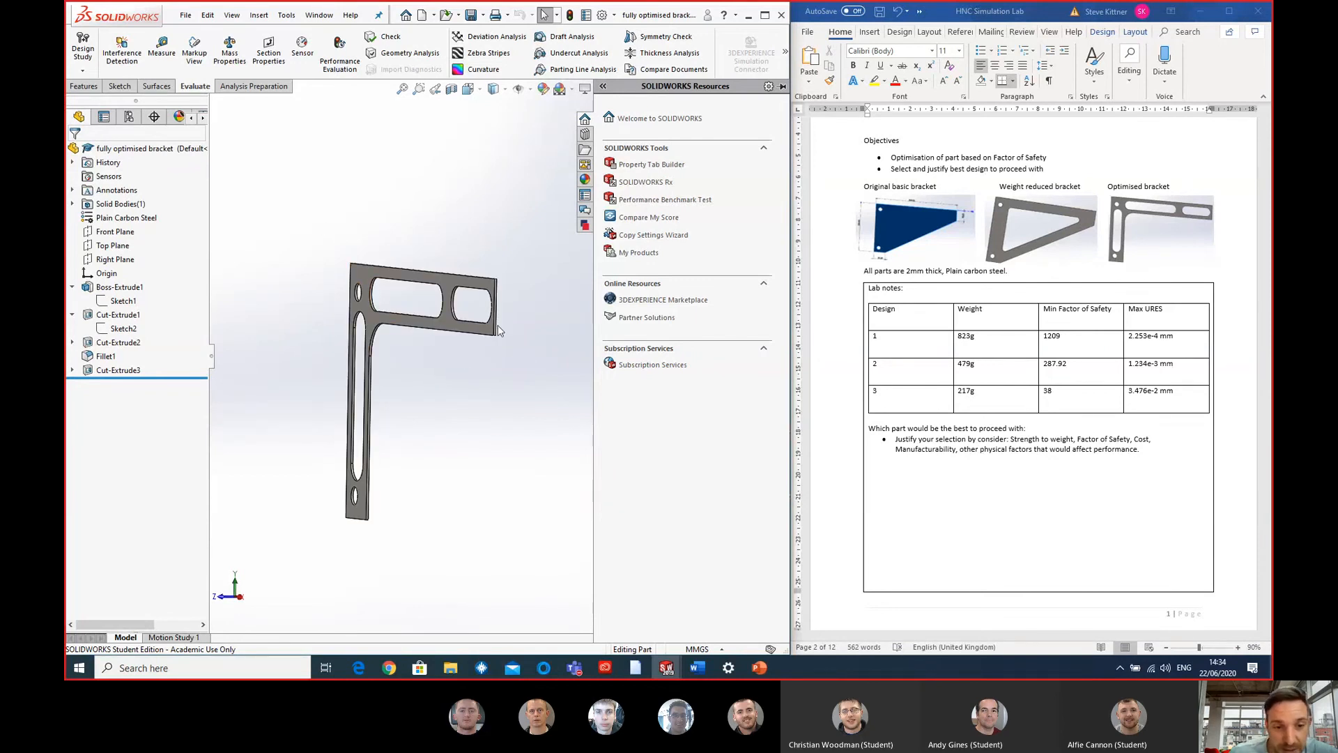
middle_drag(499, 331, 402, 265)
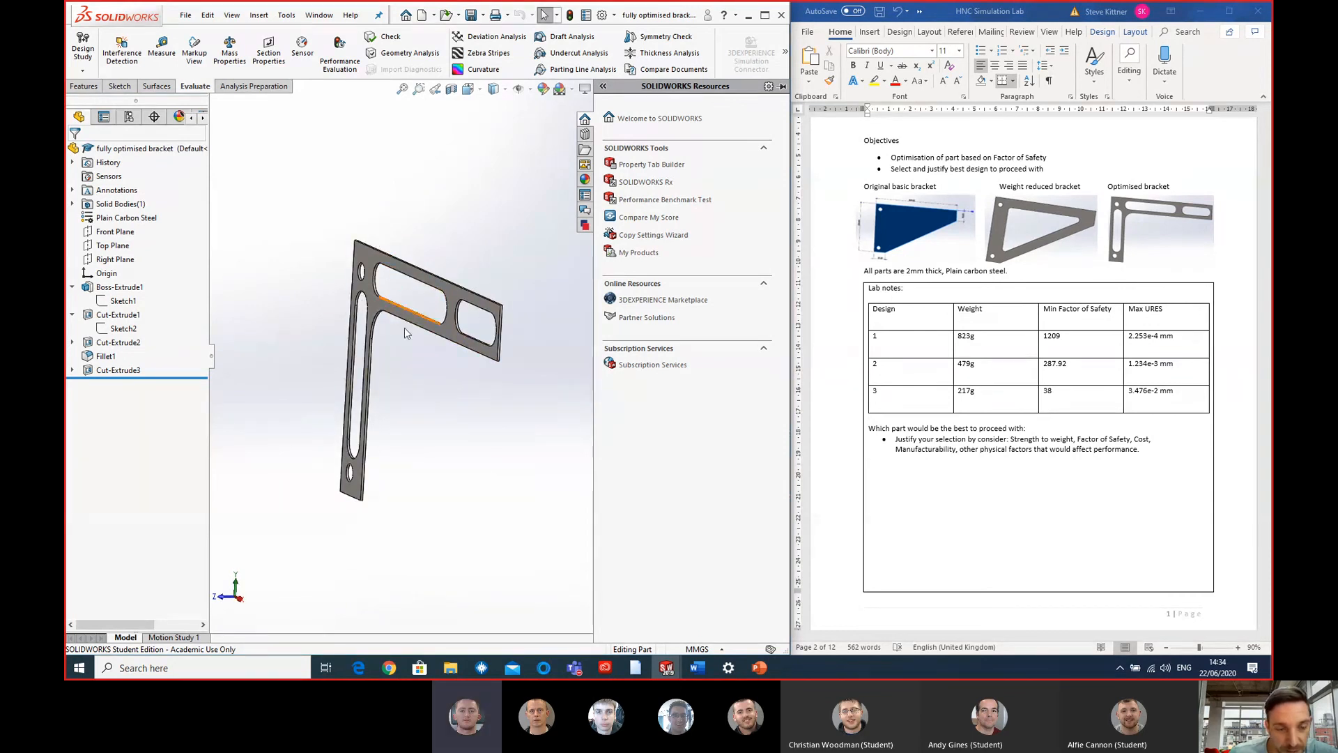
middle_drag(428, 363, 406, 353)
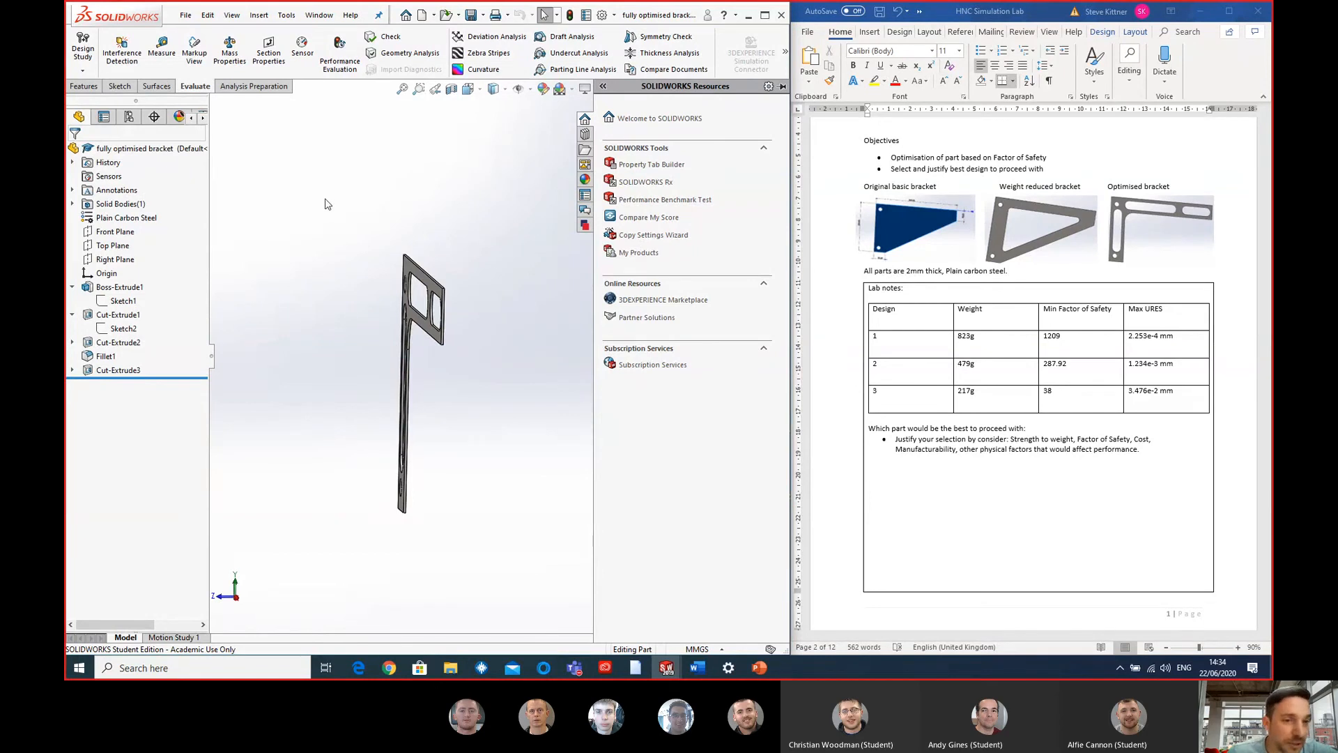
- Collapse the task pane to enlarge the model view and inspect the optimised bracket's slots and edge thickness at an angle
click(585, 225)
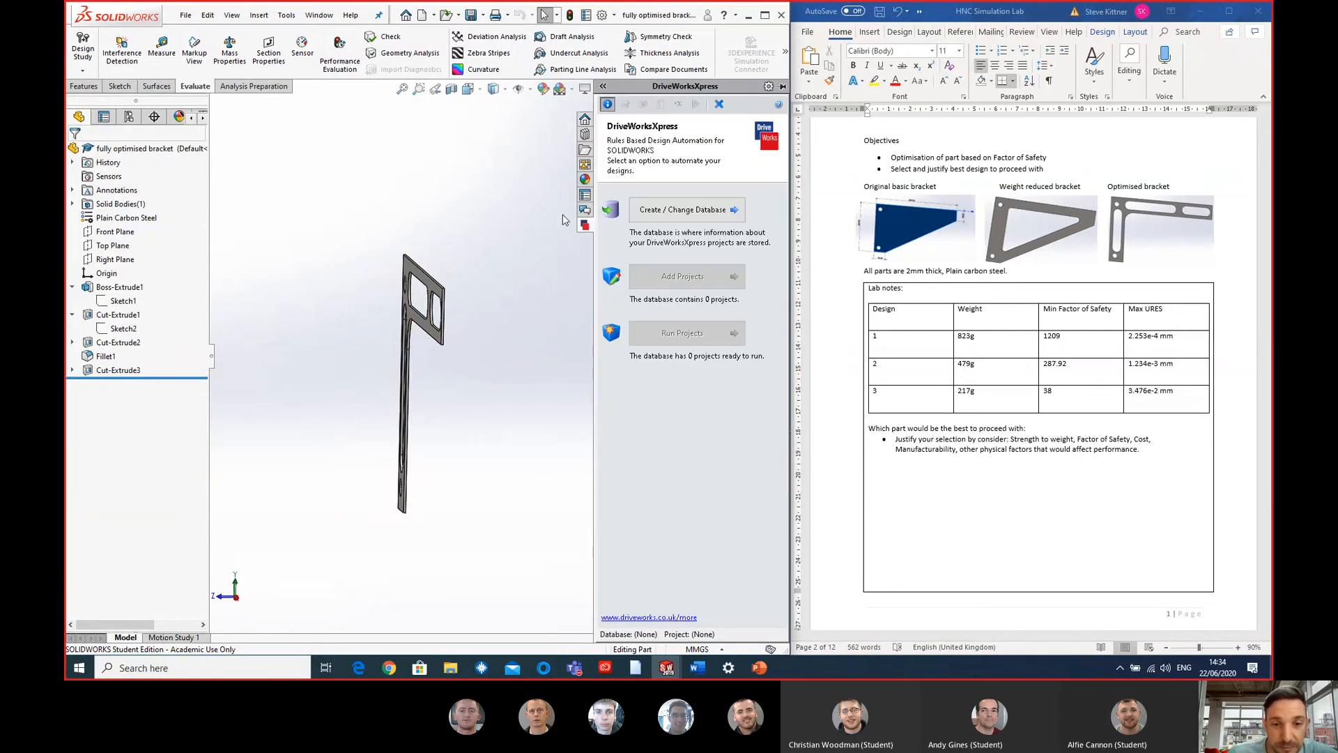
click(566, 216)
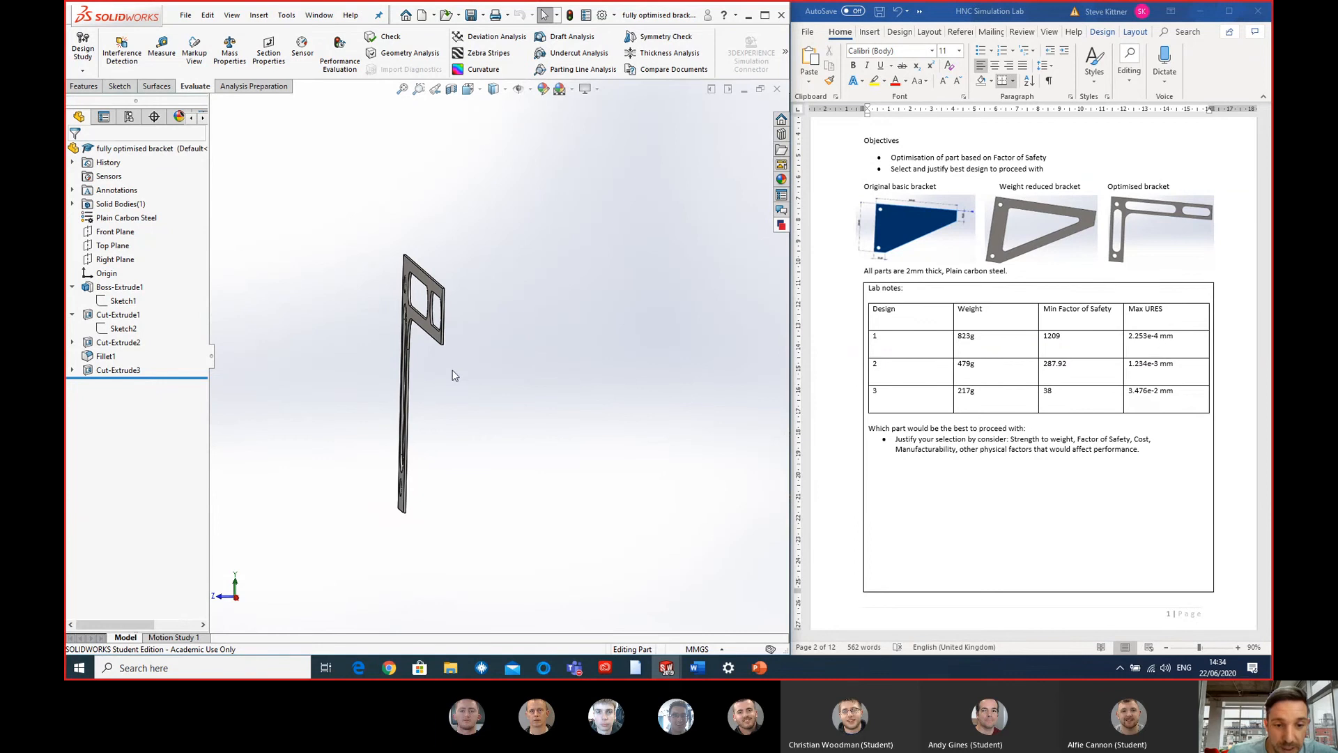
scroll(451, 374, down, 3)
middle_drag(437, 366, 465, 401)
scroll(416, 314, down, 3)
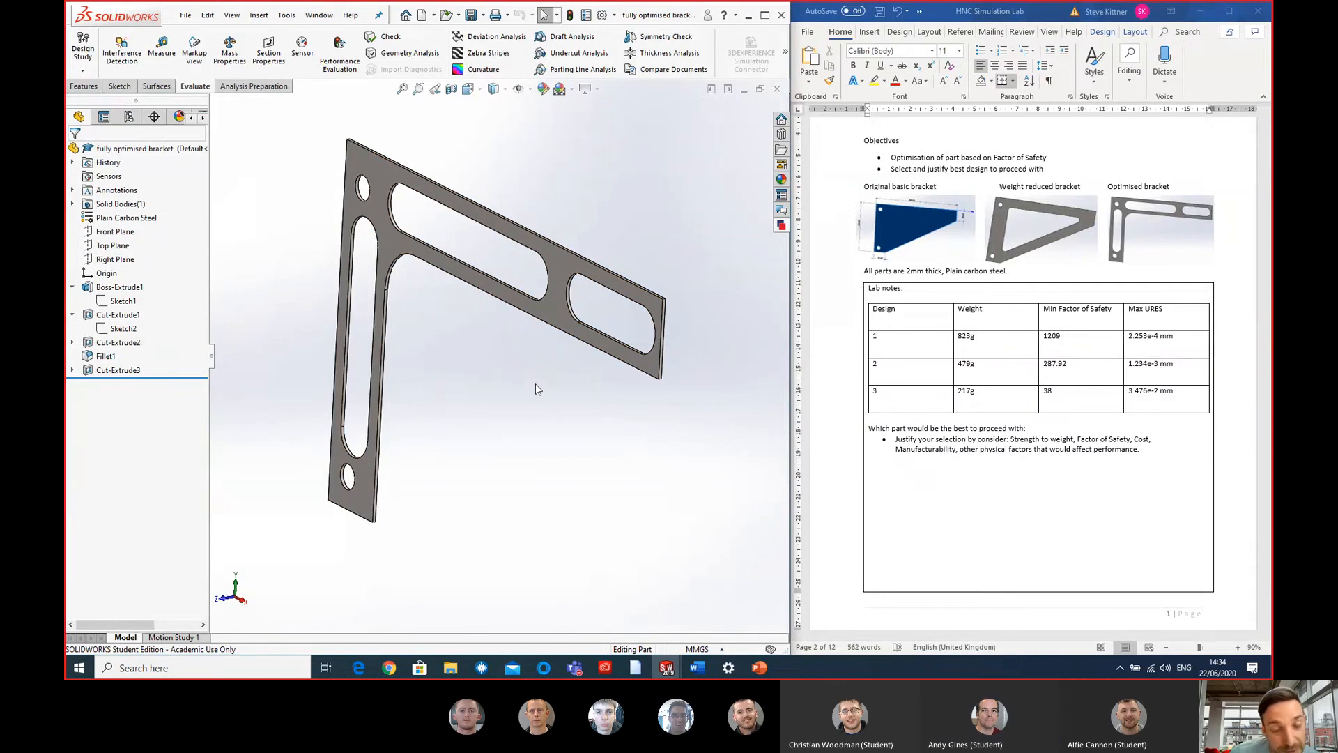
middle_drag(523, 366, 499, 327)
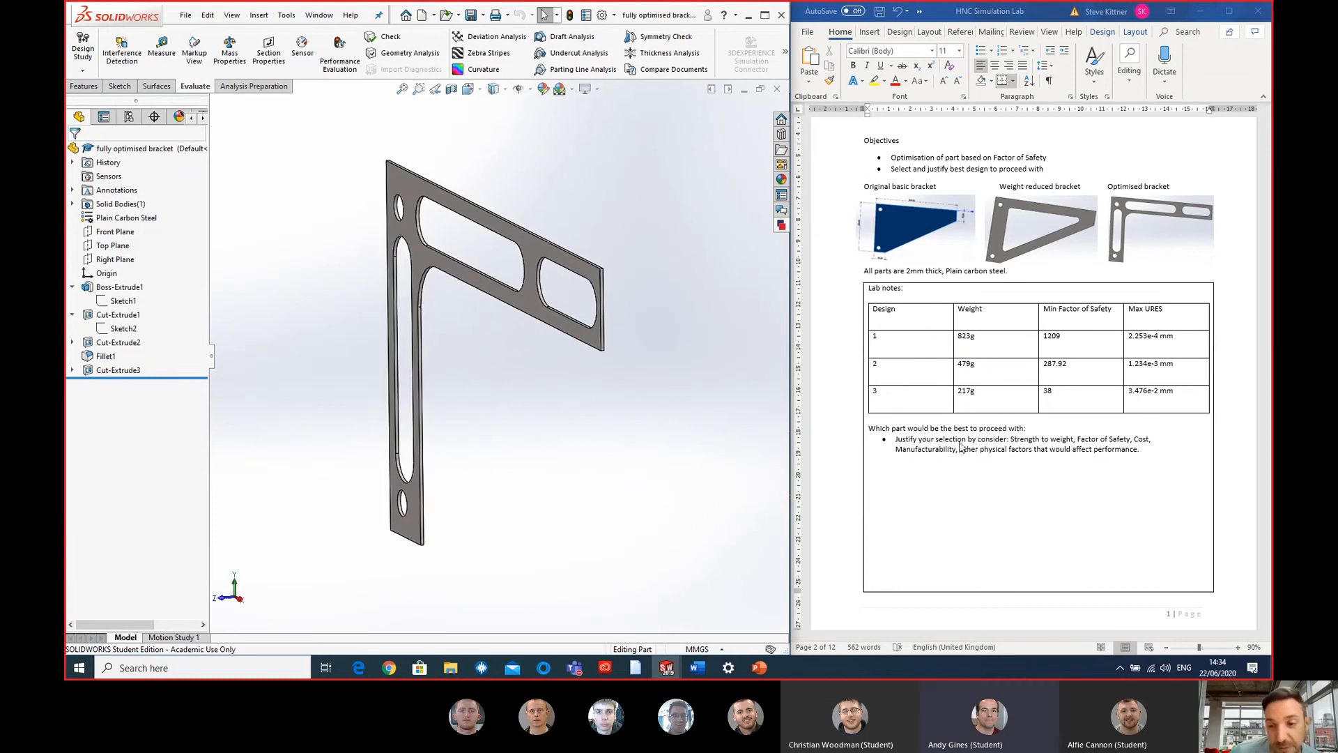
scroll(516, 369, up, 2)
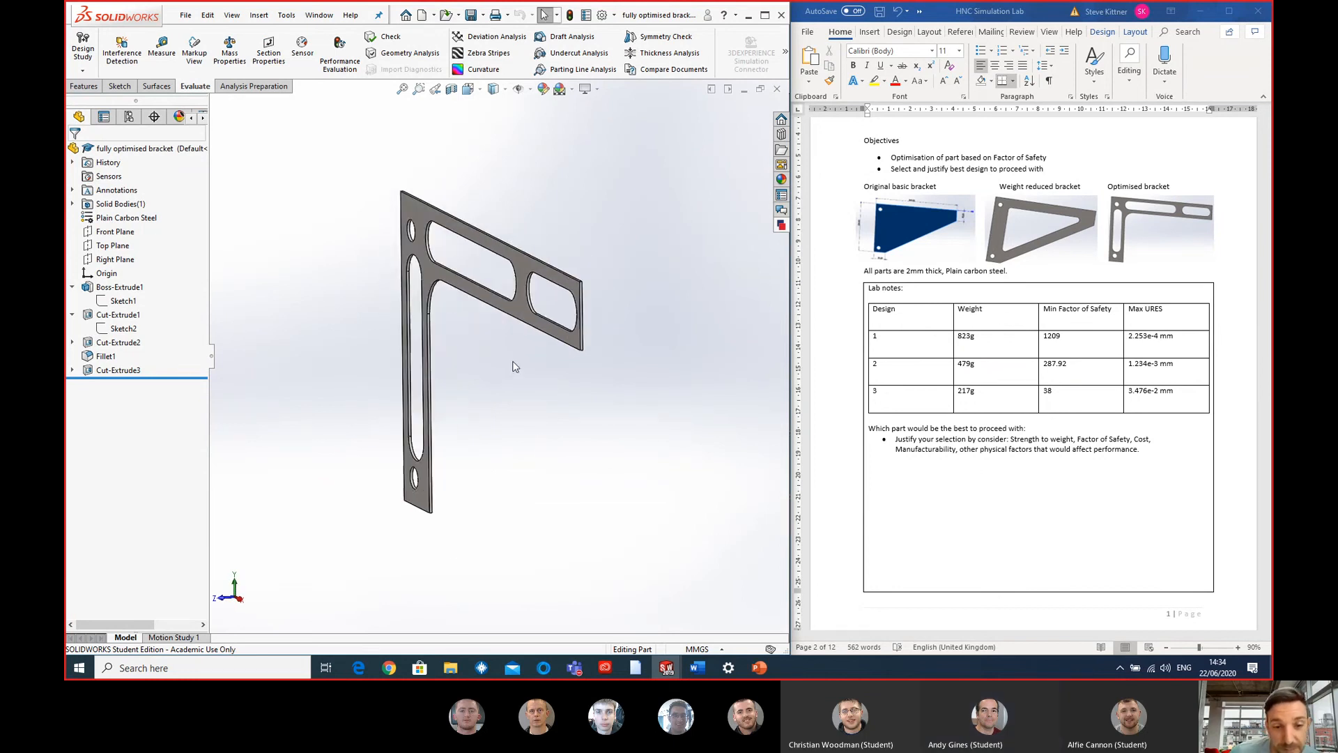
- Examine the fully optimised bracket's outline, slots and thin edge from face-on, edge-on and angled views
middle_drag(514, 366, 551, 346)
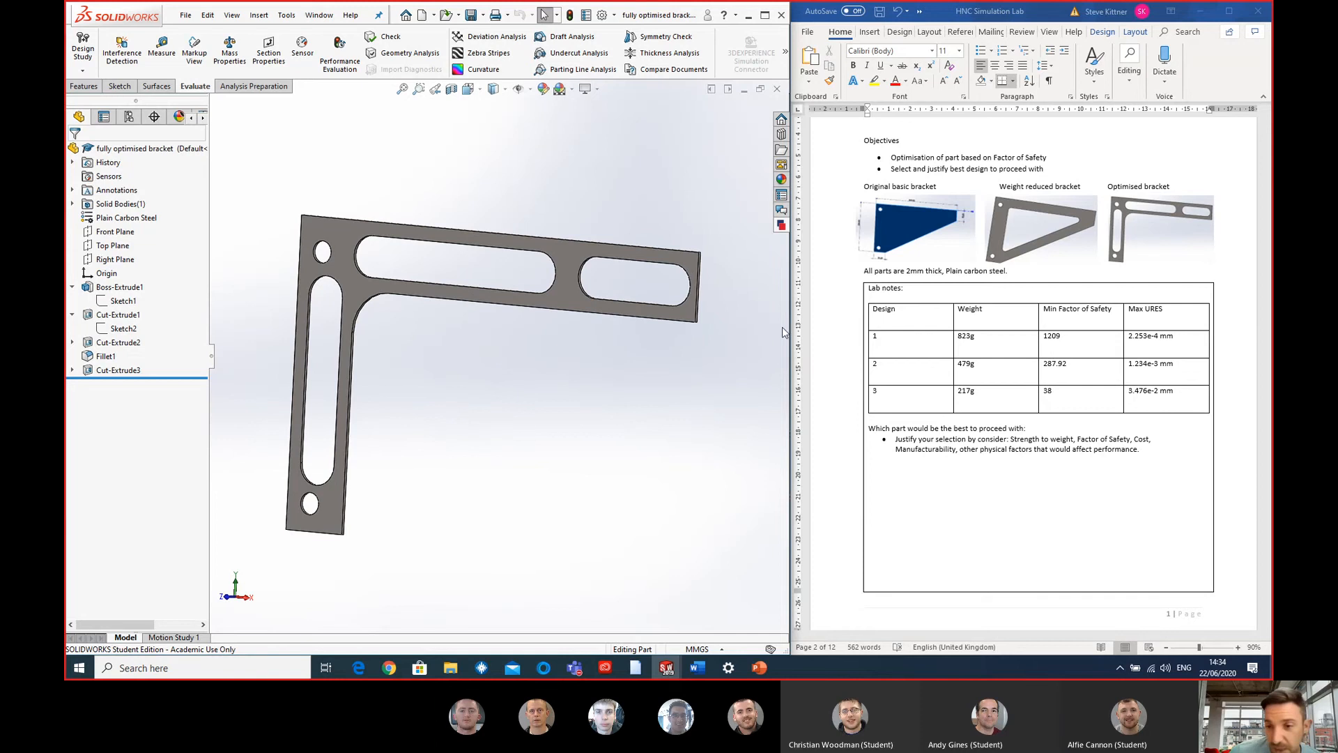
click(1033, 455)
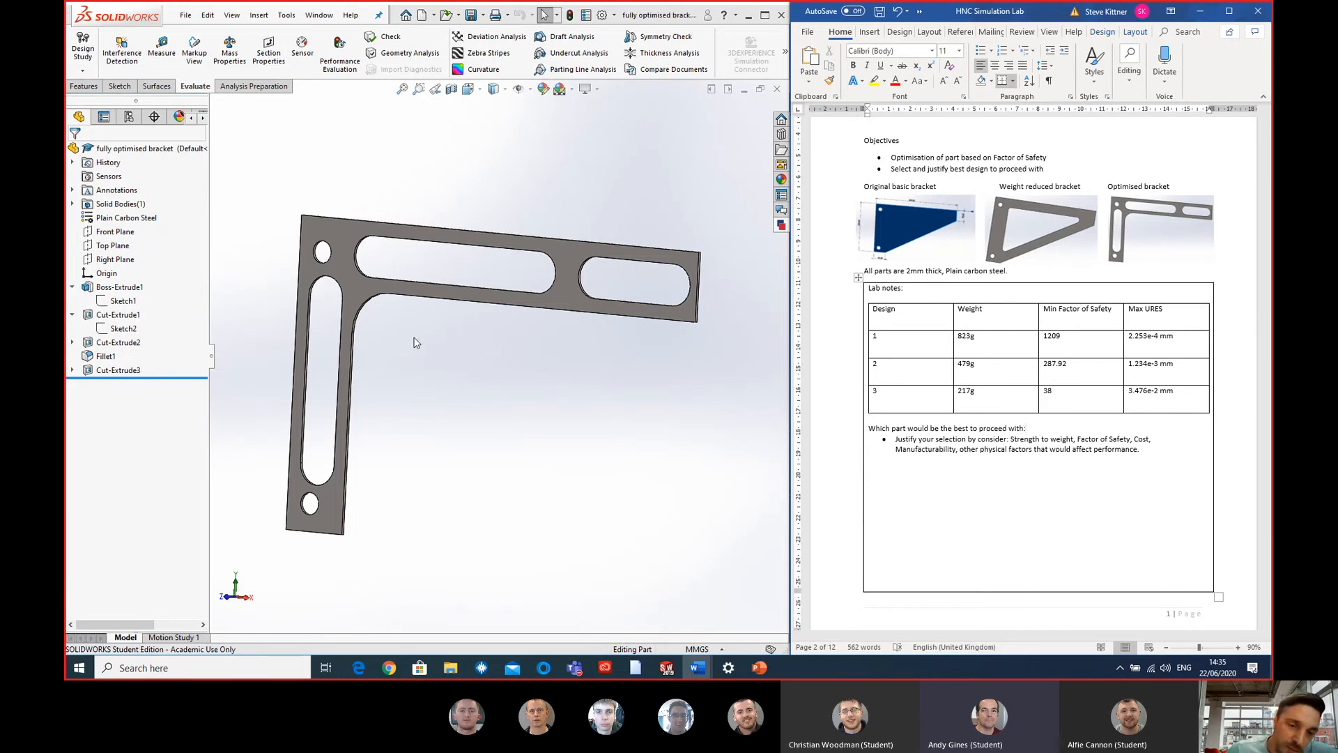
middle_drag(413, 340, 423, 326)
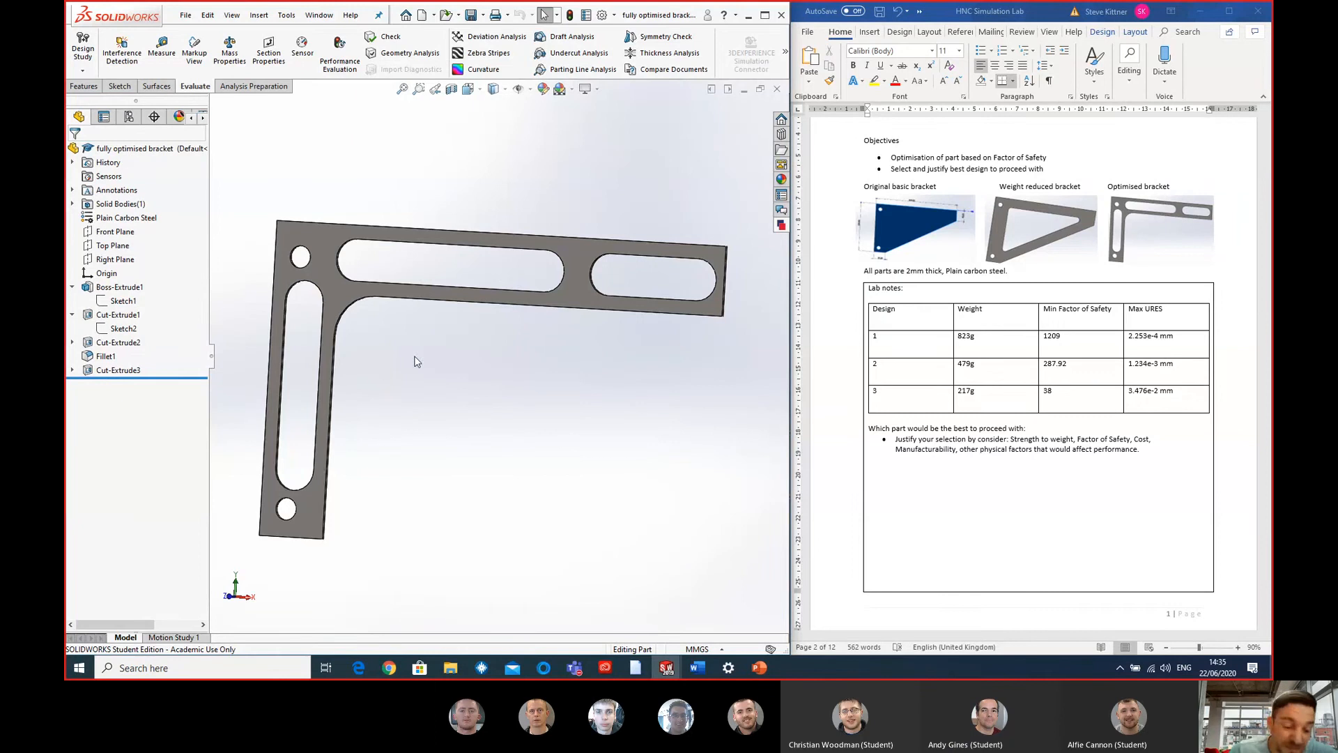
middle_drag(529, 358, 467, 349)
scroll(575, 363, down, 1)
scroll(460, 351, down, 2)
middle_drag(474, 304, 512, 381)
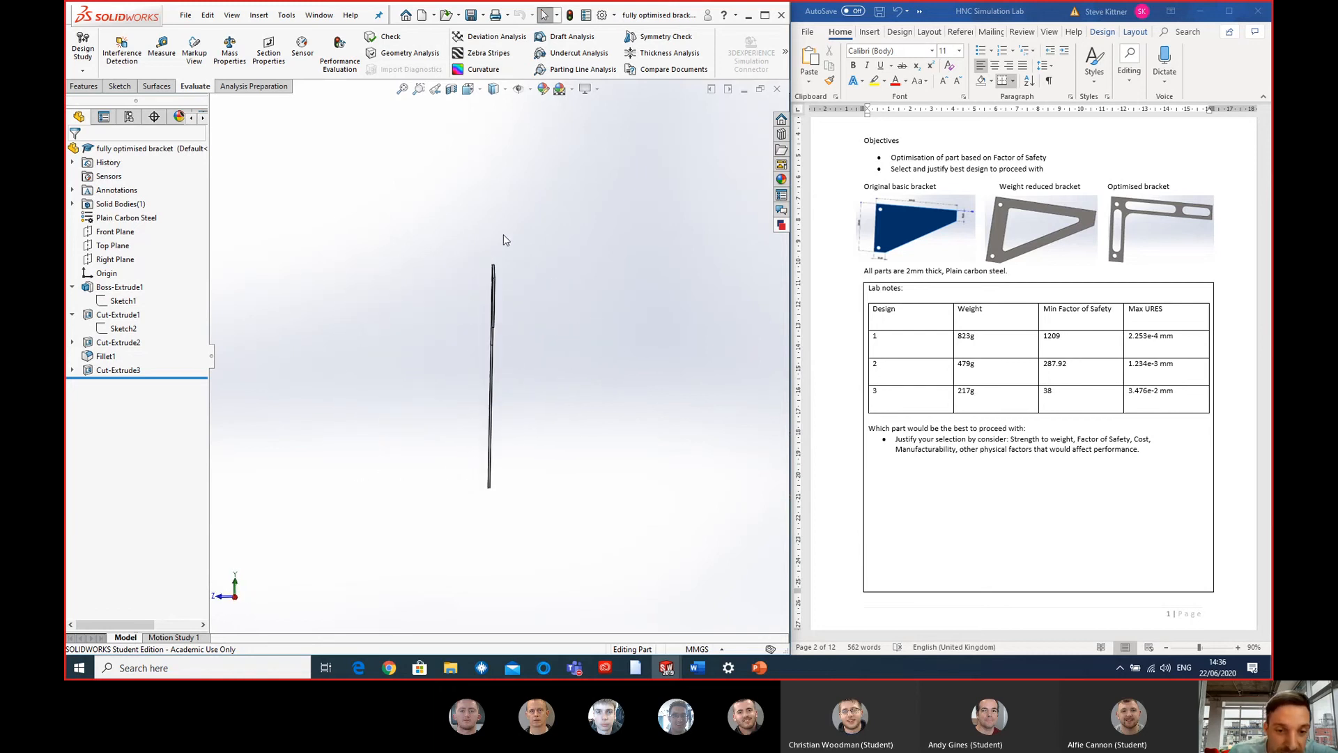
middle_drag(496, 289, 529, 292)
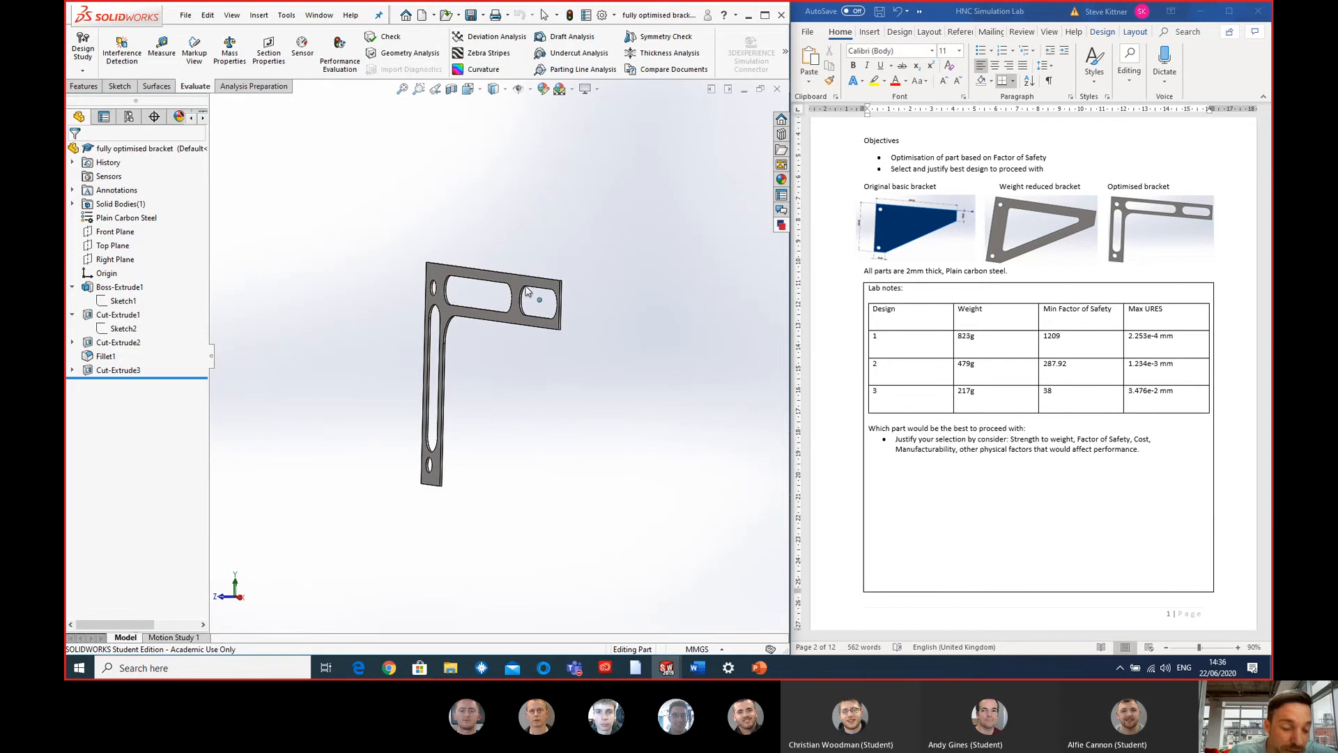
middle_drag(534, 347, 495, 382)
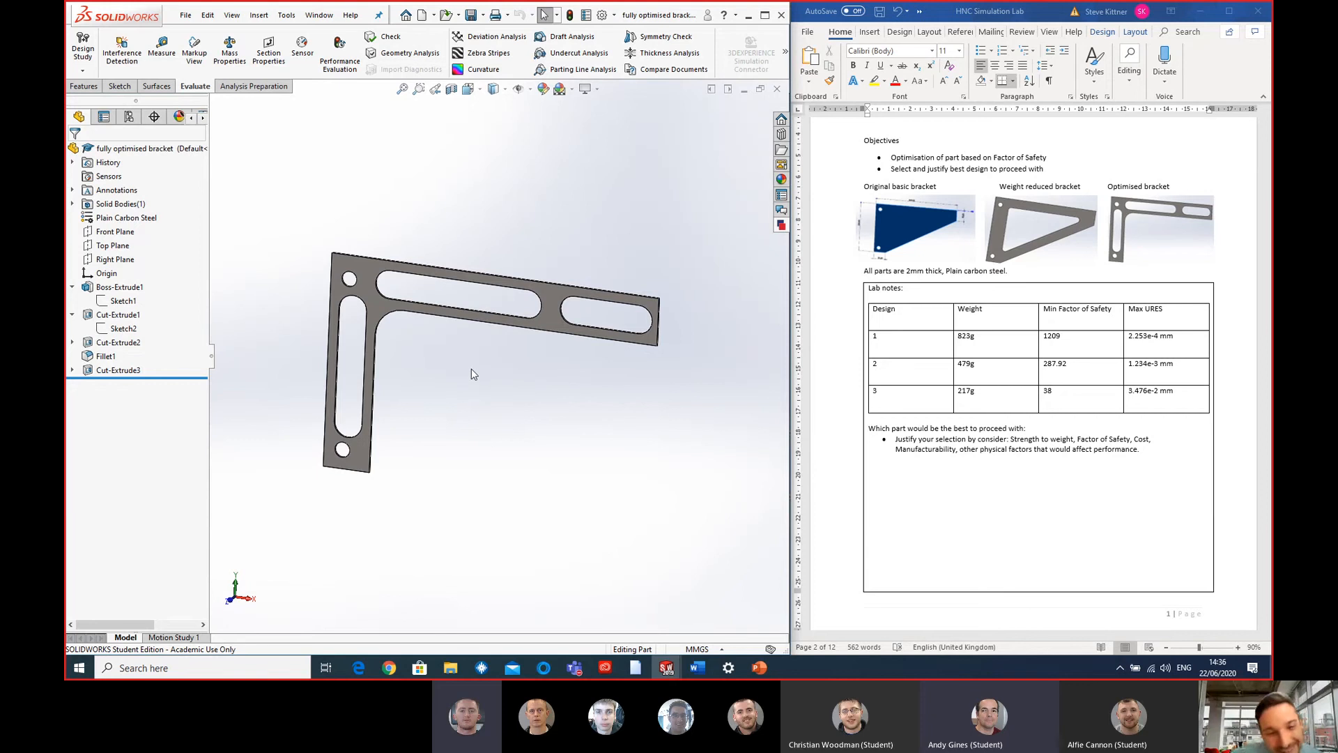
scroll(471, 367, up, 1)
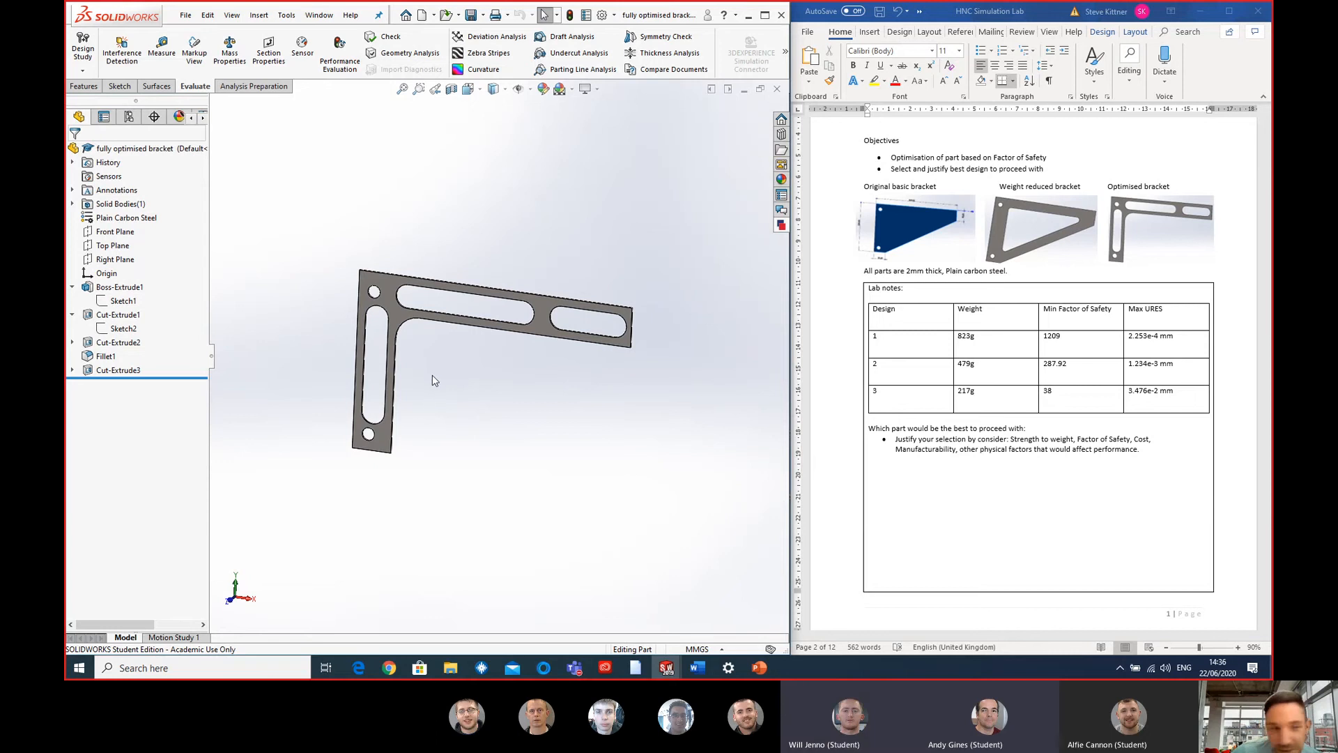
scroll(425, 396, up, 1)
scroll(427, 386, down, 1)
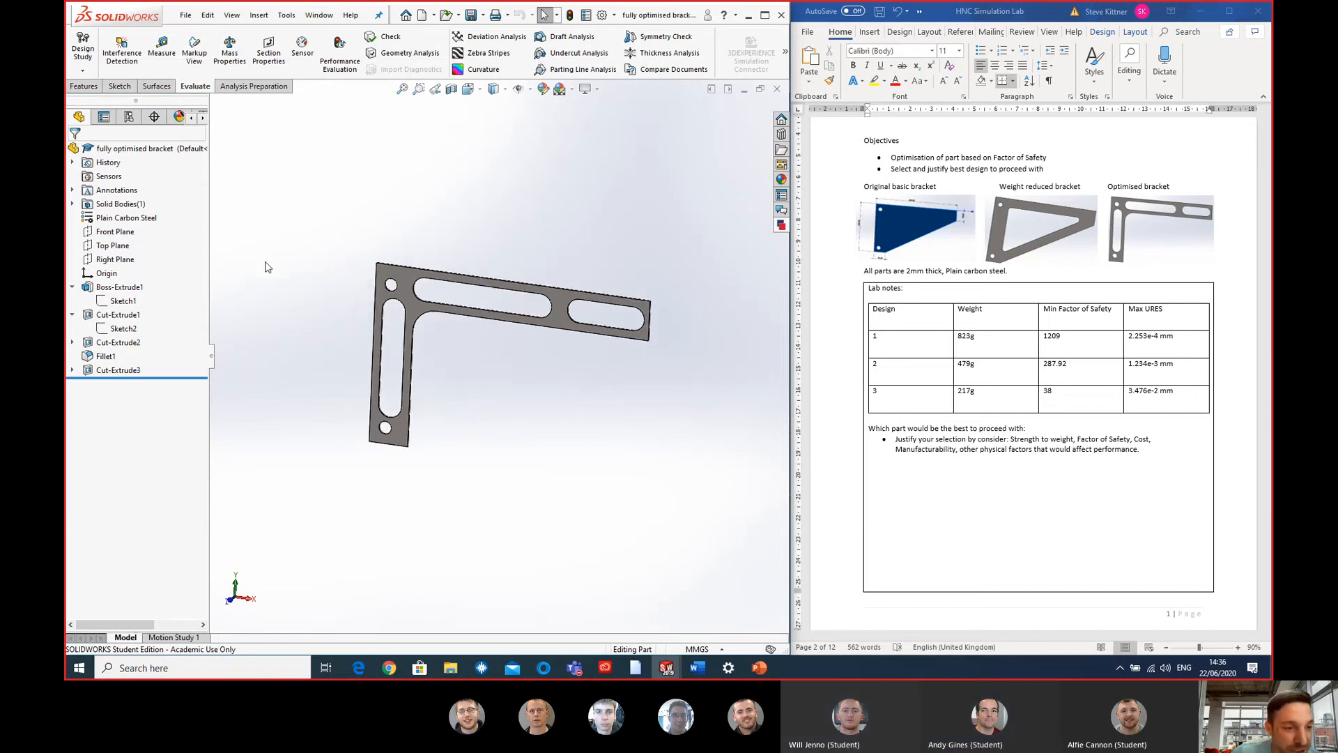
scroll(442, 433, down, 2)
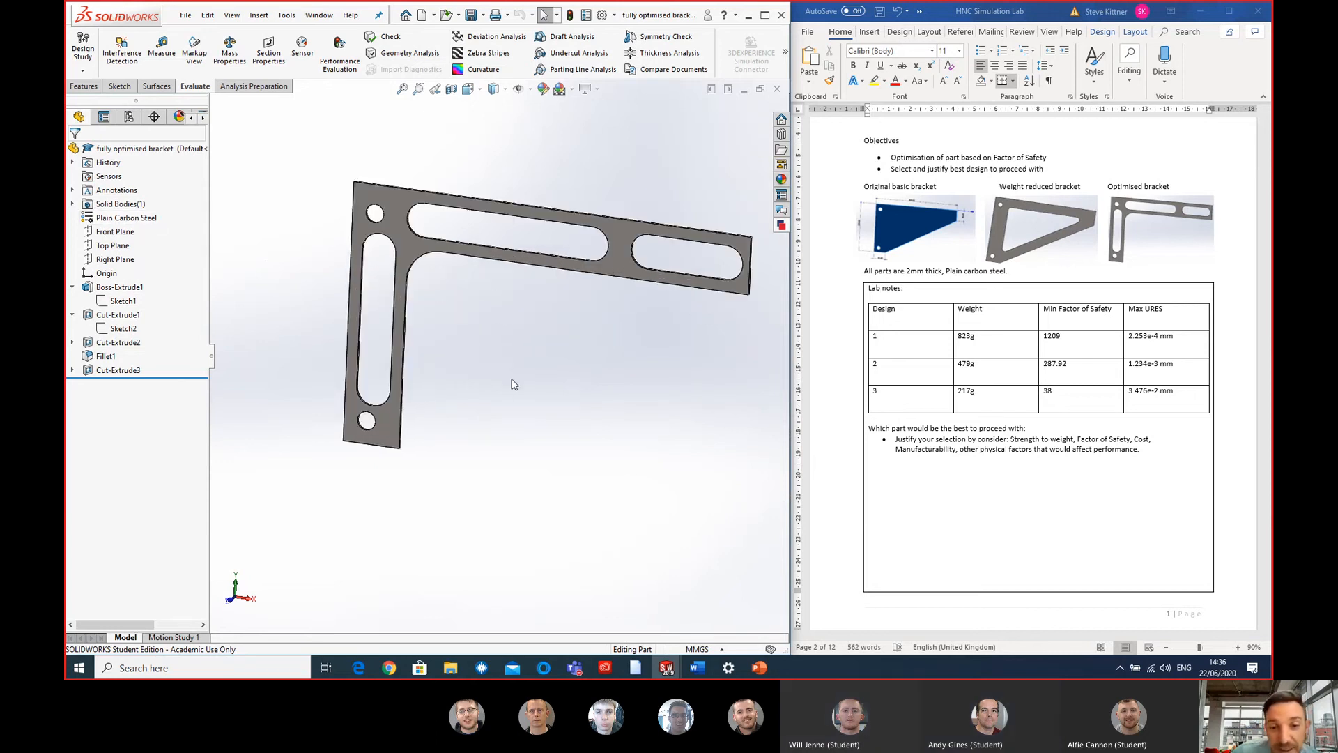
- Open the bracket's material library and compare the properties of Alloy Steel, Cast Carbon Steel, Cast Stainless Steel and Plain Carbon Steel
right_click(95, 220)
click(116, 226)
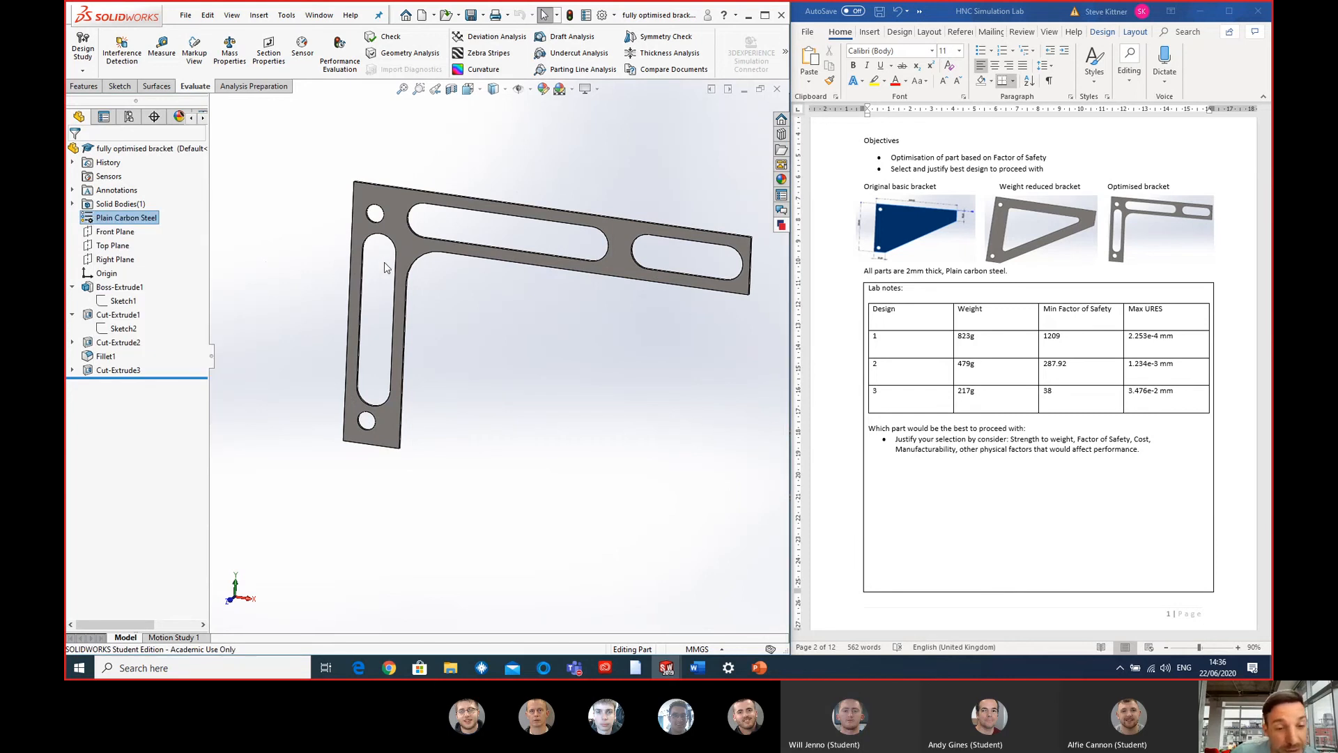
scroll(362, 310, down, 2)
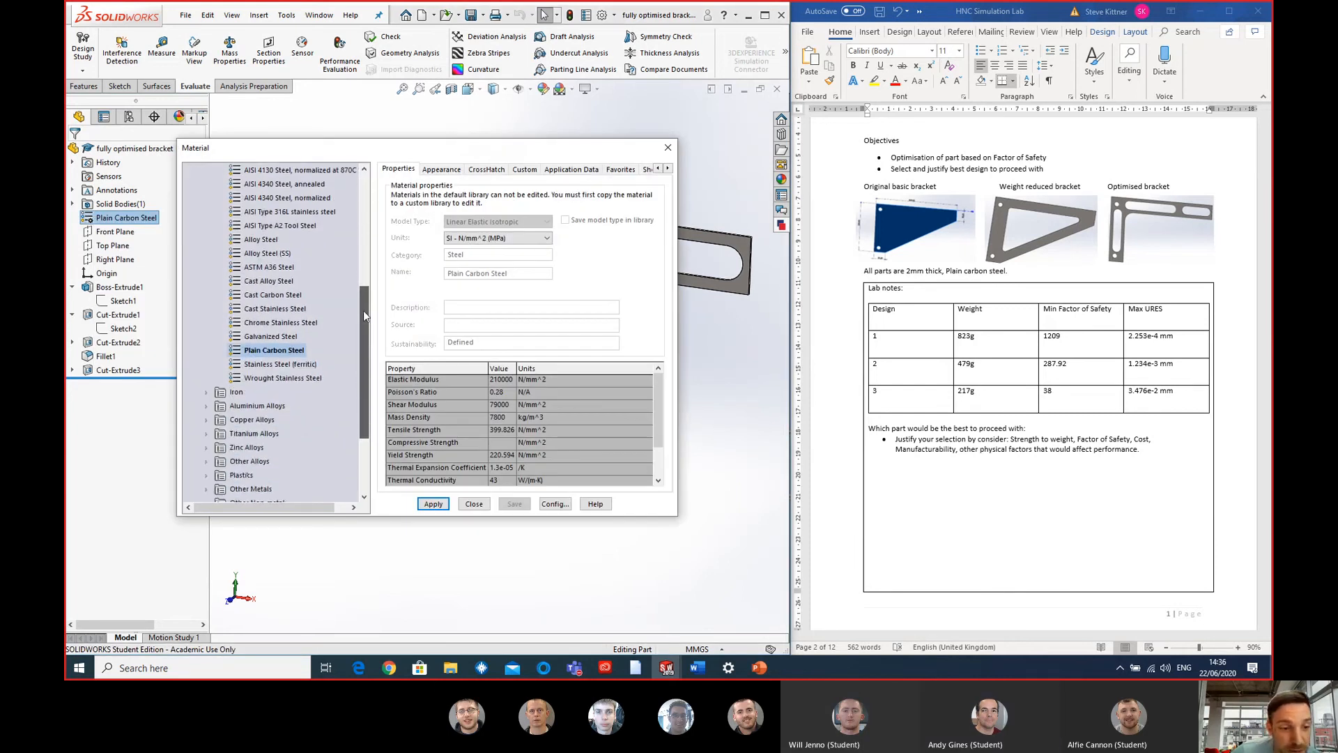
scroll(363, 308, up, 1)
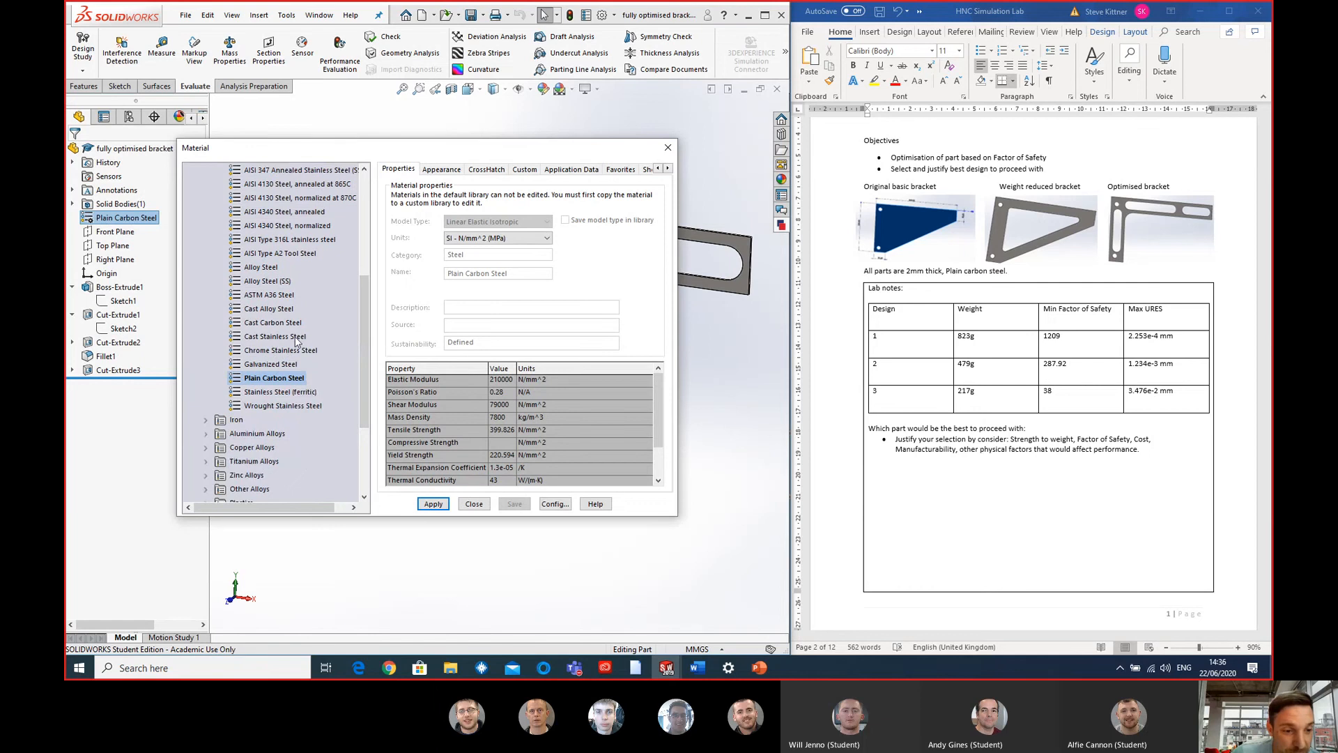
mouse_move(363, 329)
mouse_down()
mouse_move(361, 262)
mouse_move(356, 339)
mouse_move(336, 326)
mouse_move(364, 349)
mouse_up()
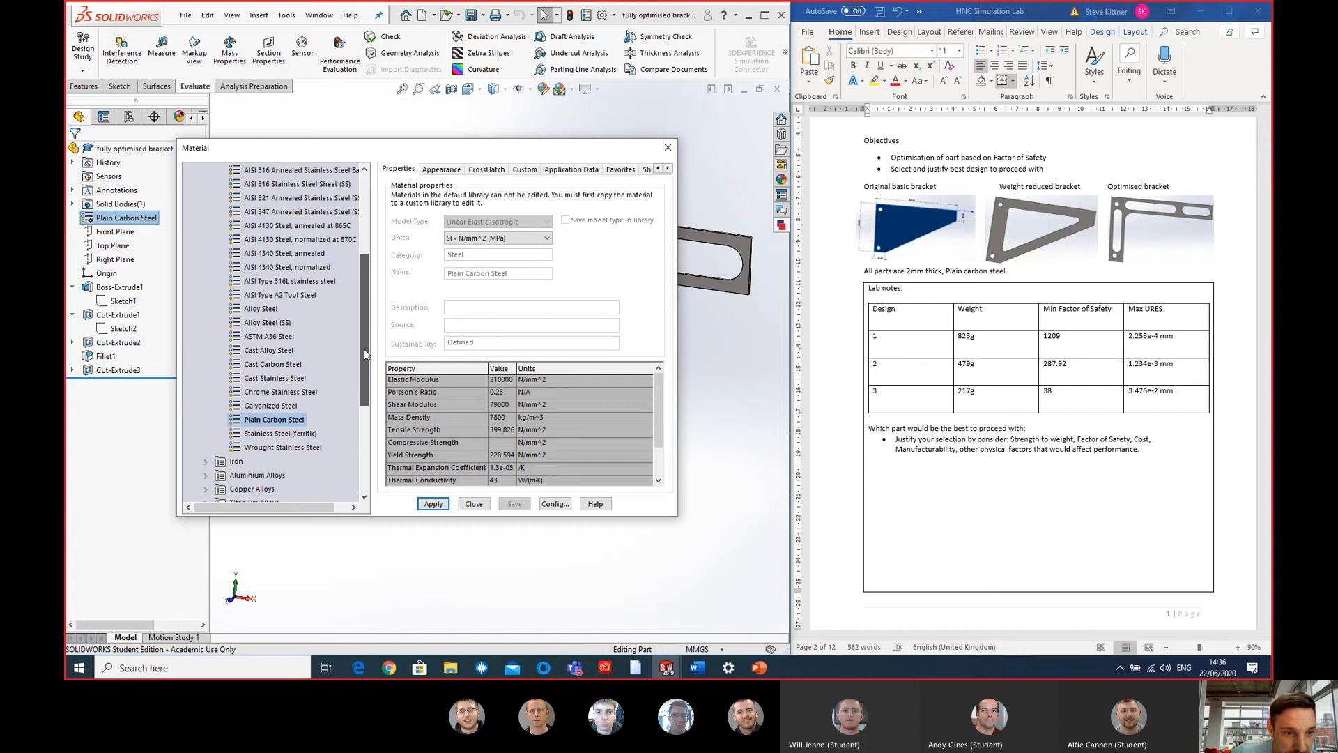
click(259, 308)
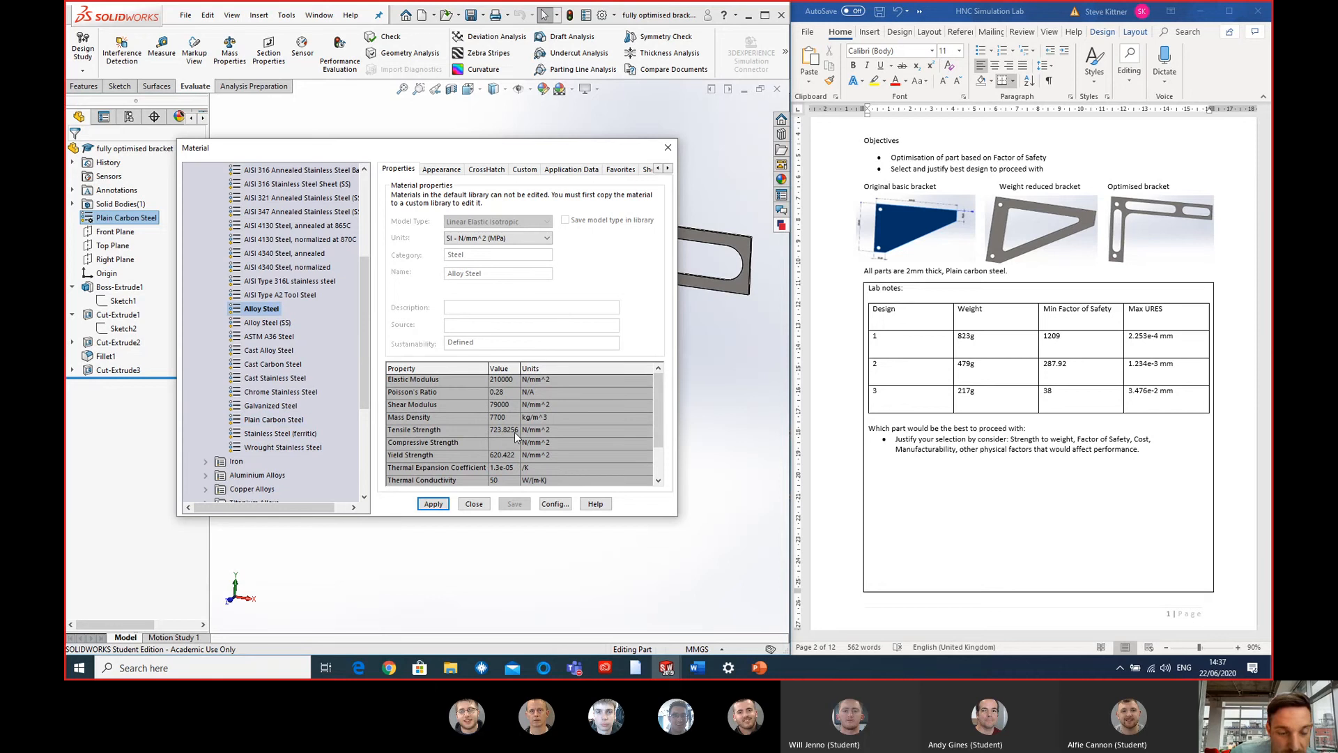
click(272, 365)
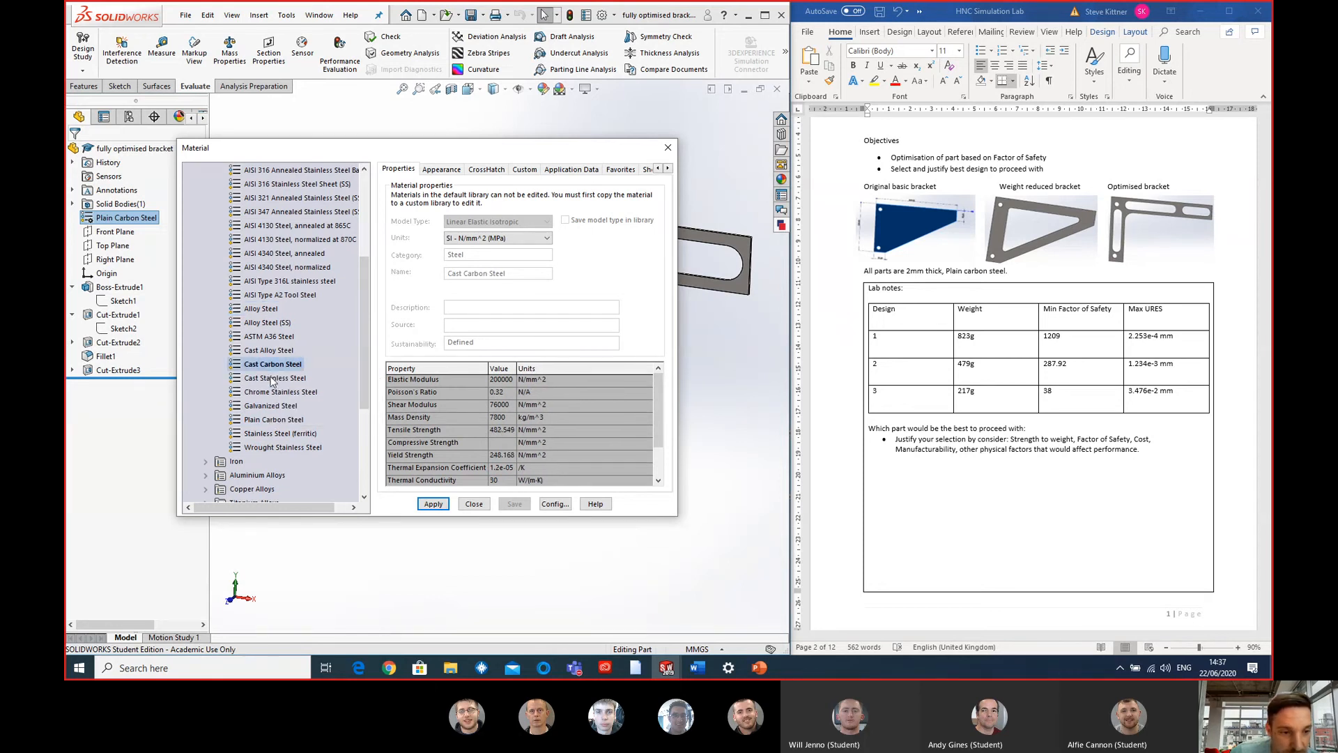
click(273, 379)
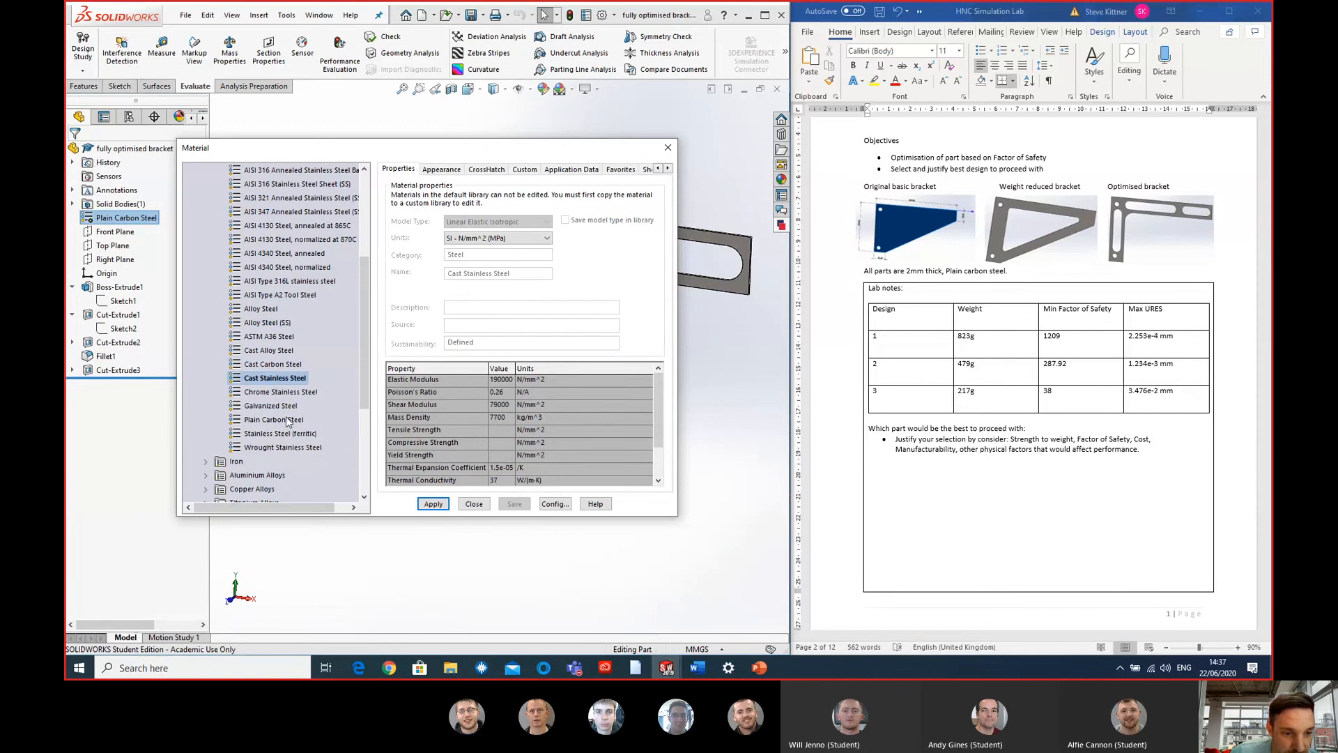
click(273, 419)
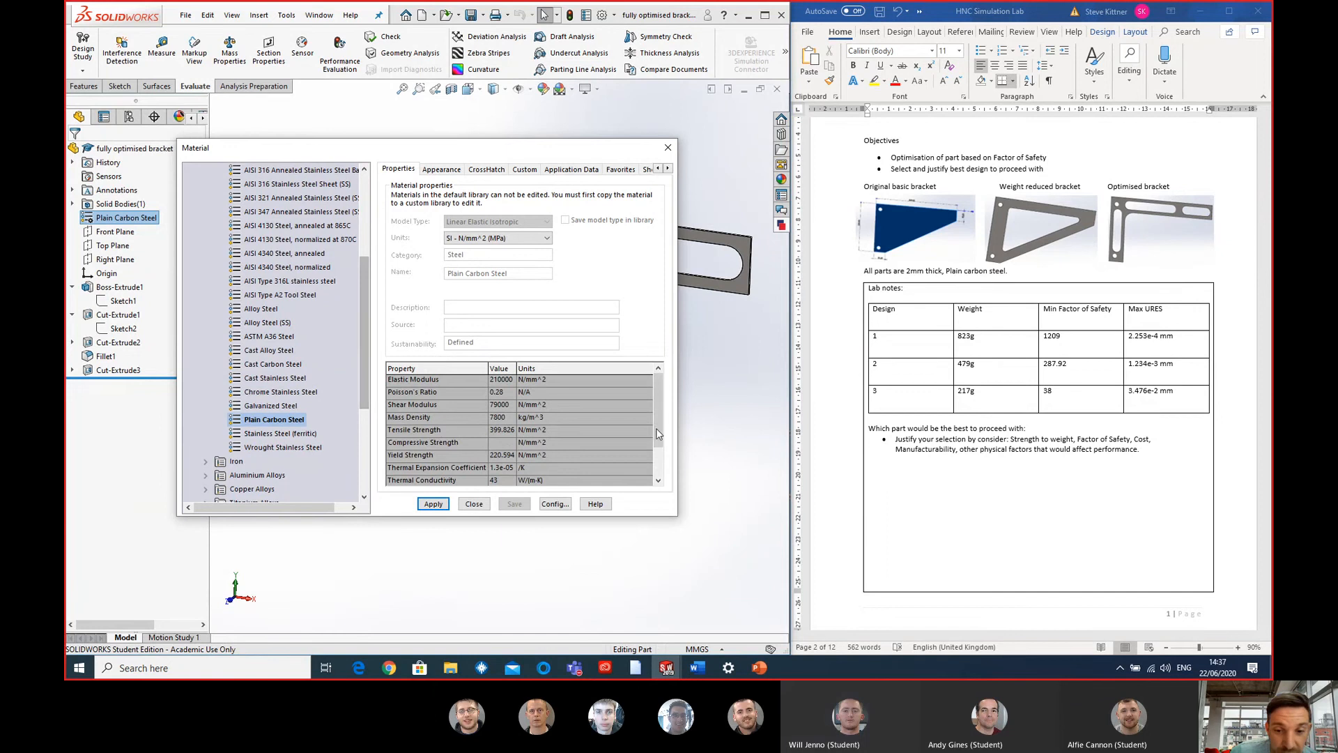
scroll(658, 422, down, 1)
scroll(659, 418, up, 1)
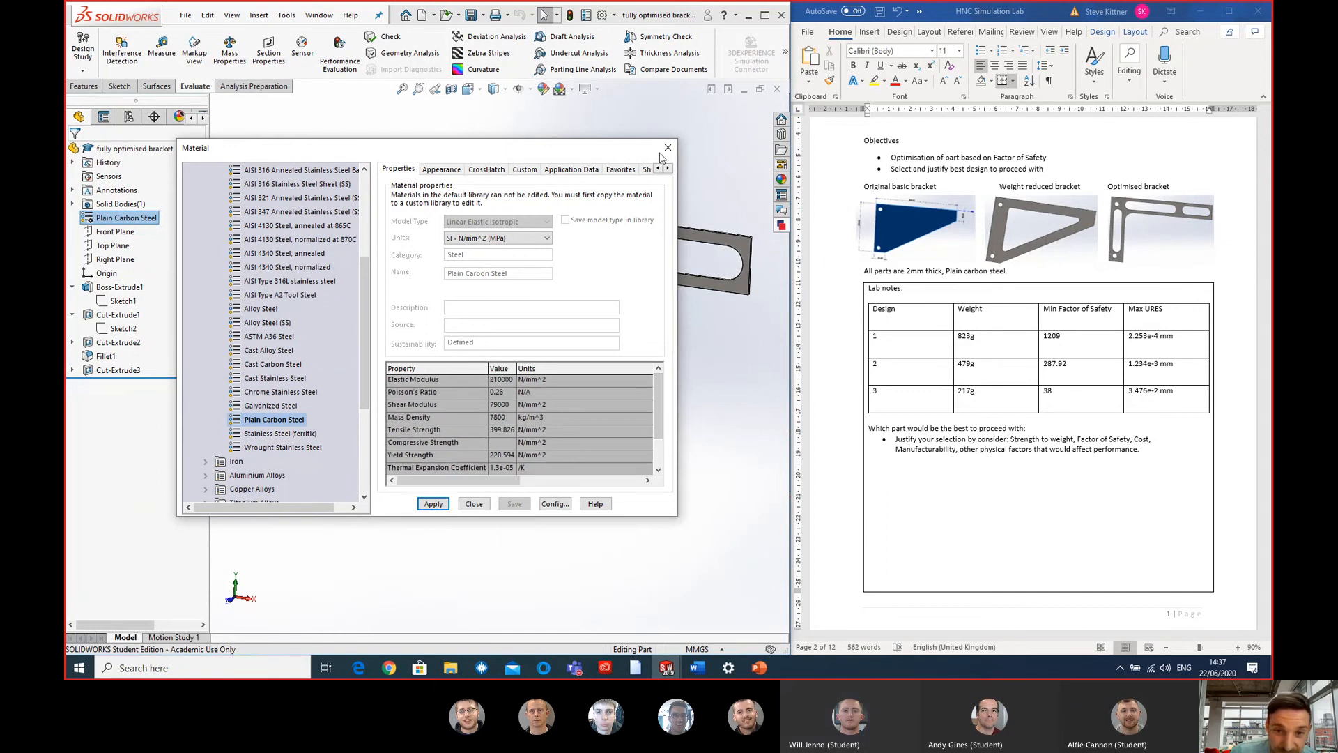
- Change the fully optimised bracket's material to ABS from the Plastics category and close the material library
drag(522, 151, 535, 384)
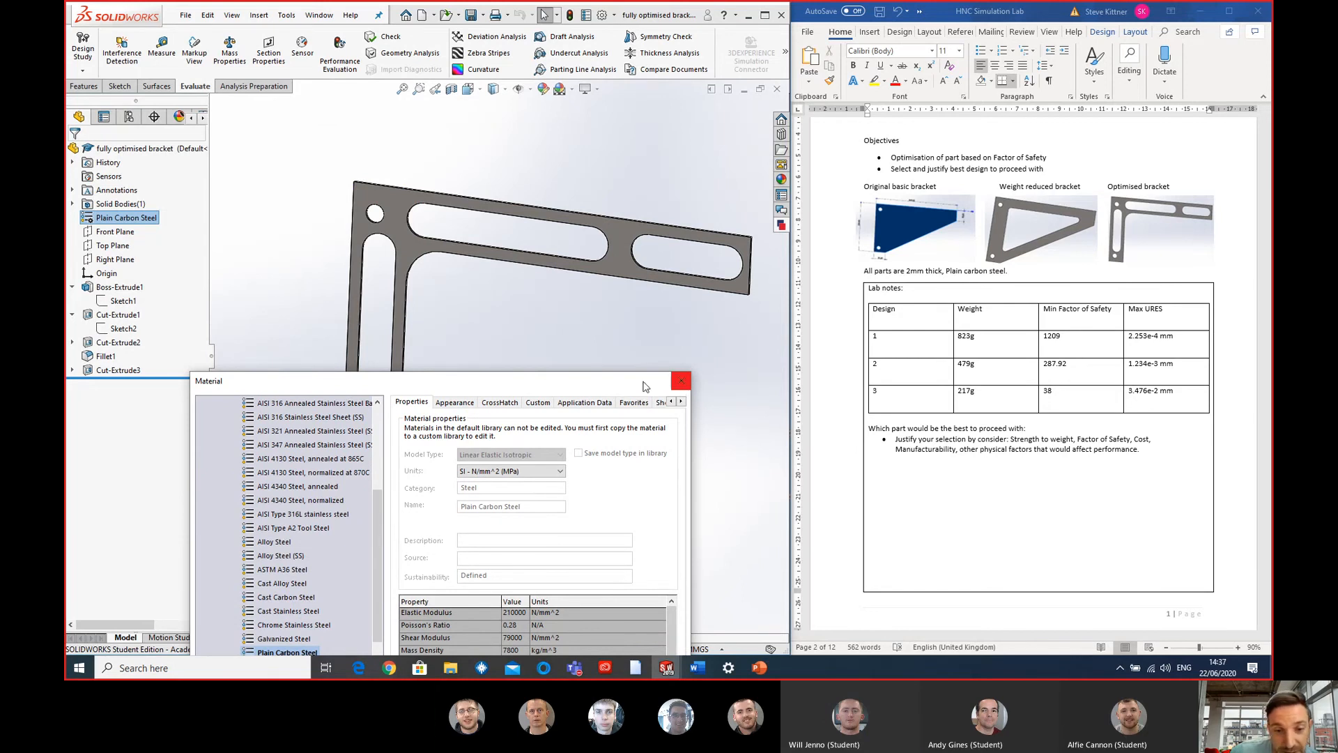
drag(647, 382, 691, 258)
scroll(335, 488, down, 4)
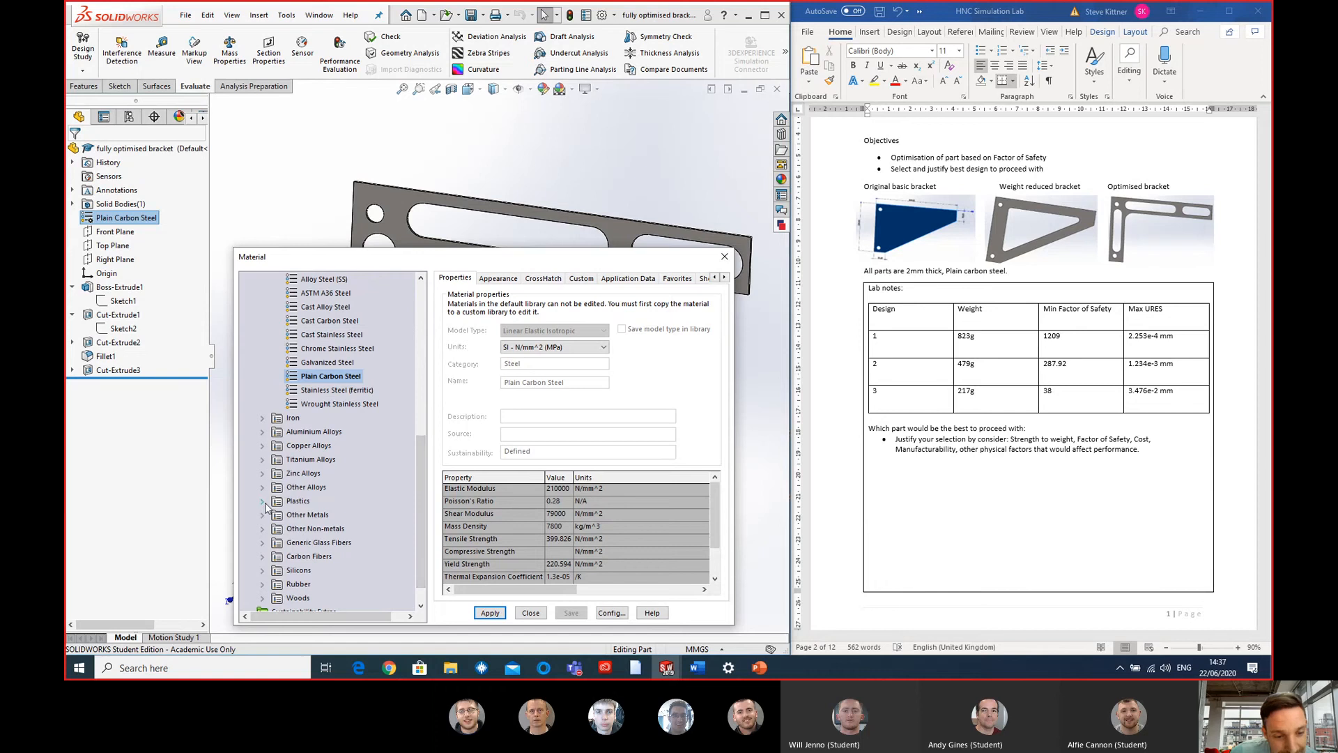
double_click(299, 502)
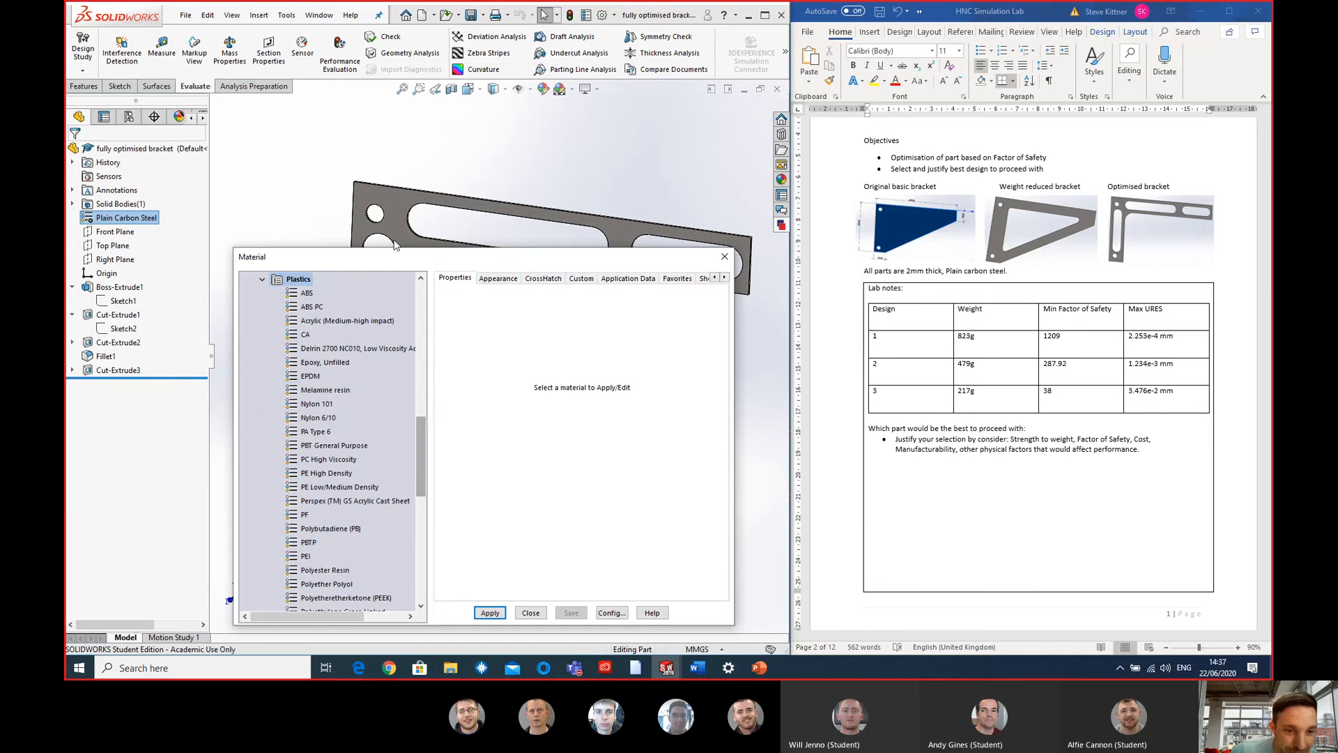
drag(406, 259, 404, 225)
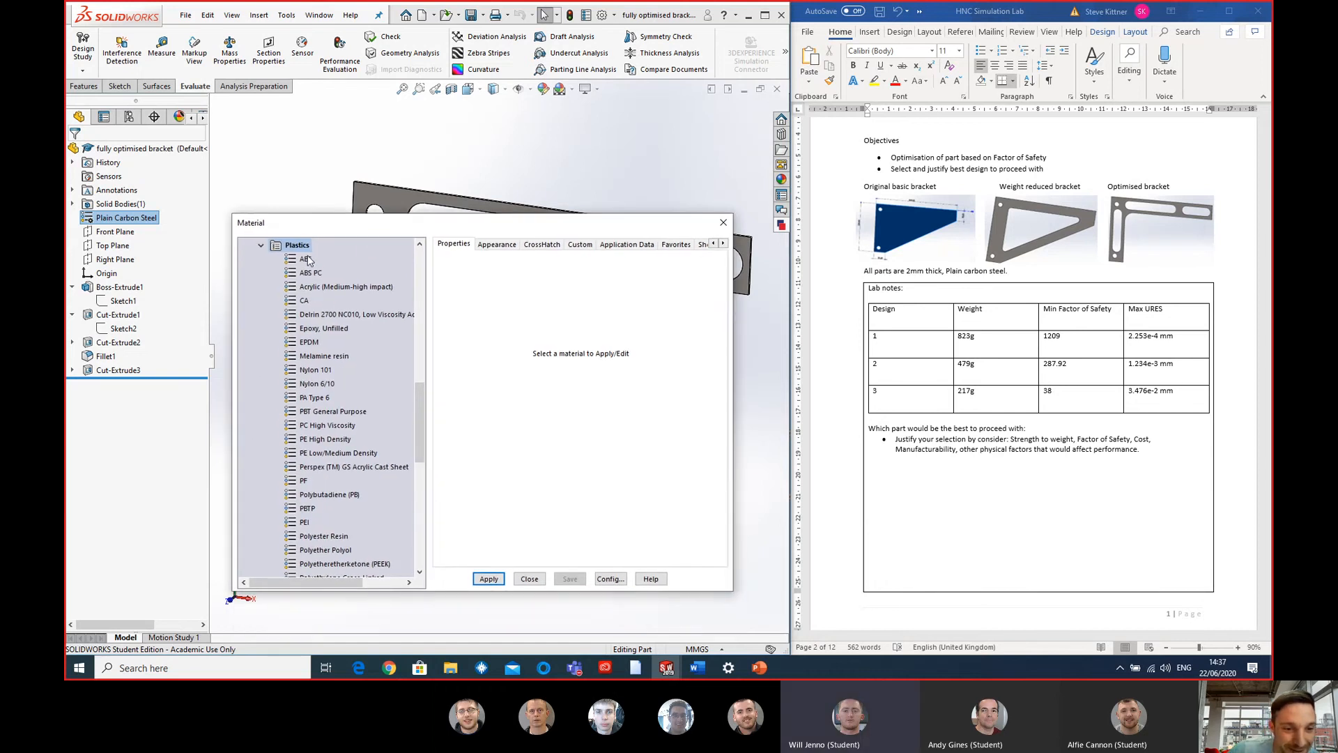
click(307, 259)
click(489, 579)
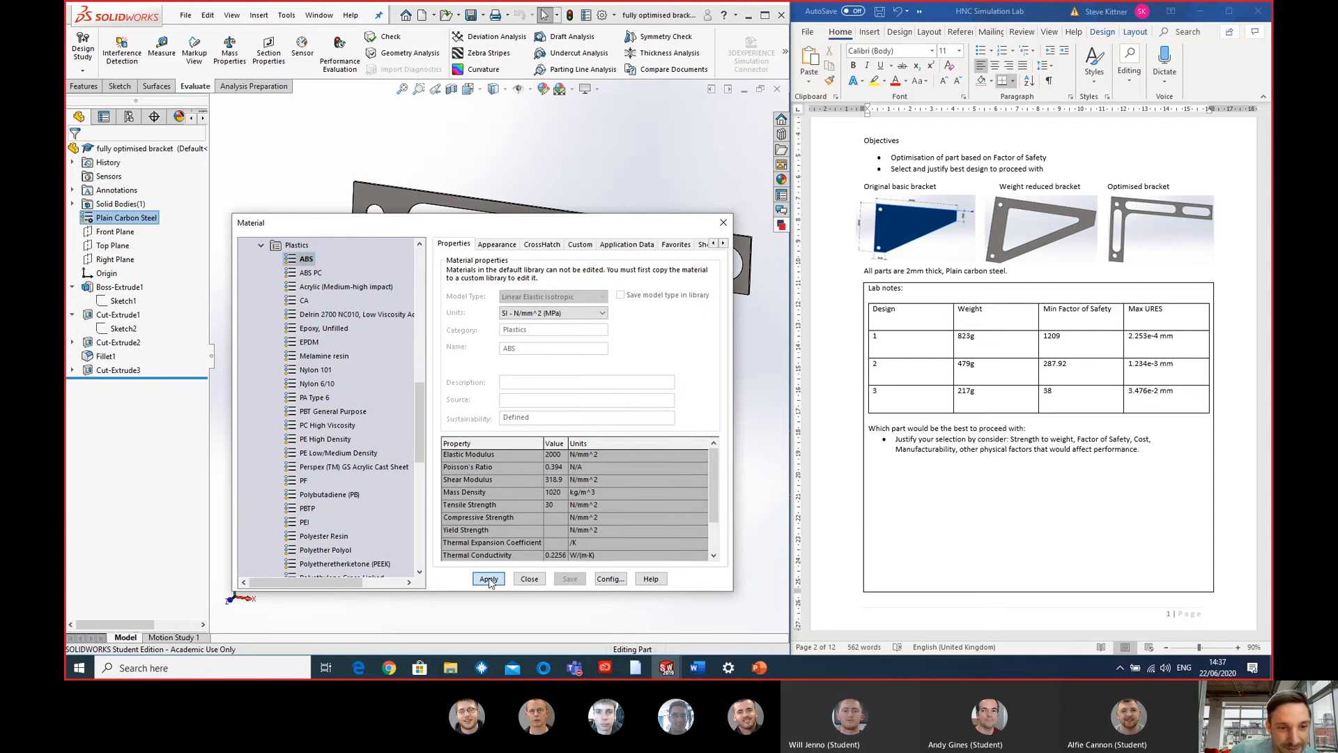
click(527, 580)
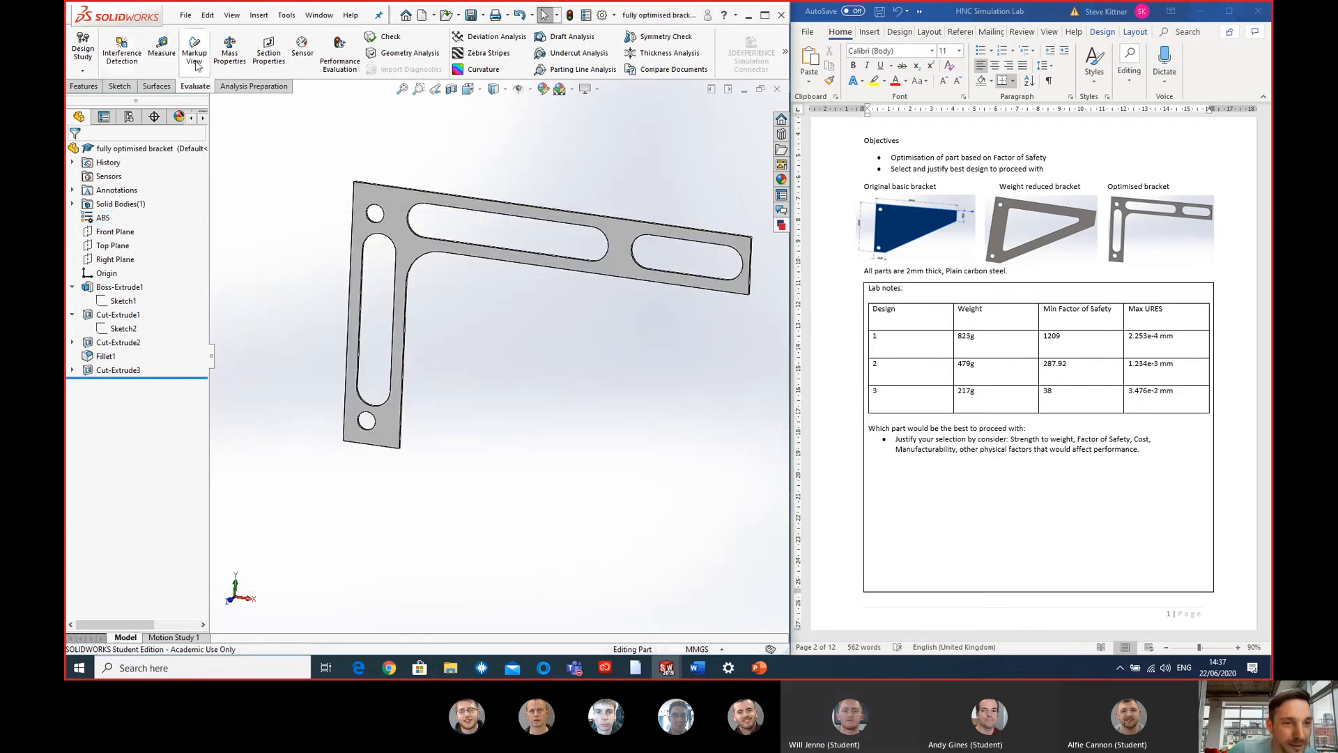
- Launch SimulationXpress for the bracket and continue the existing study to its fixtures stage
click(782, 51)
click(508, 104)
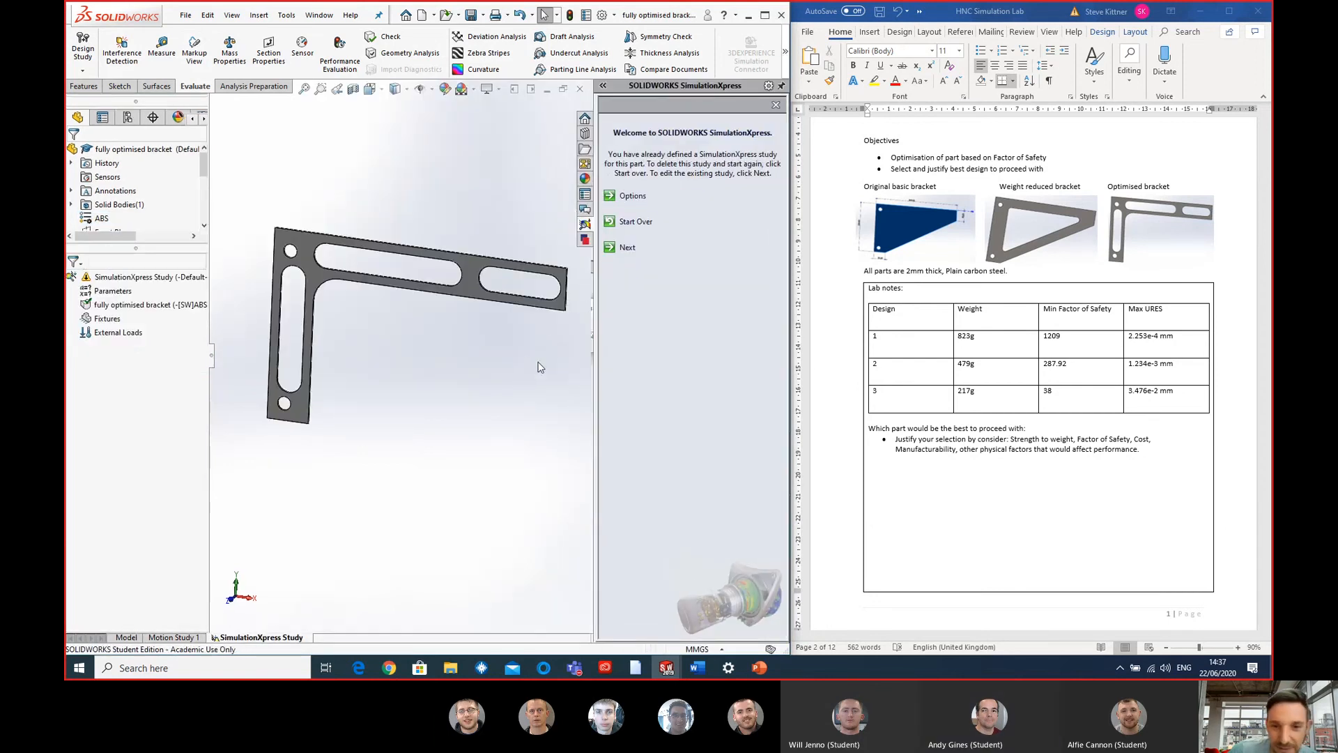
click(625, 248)
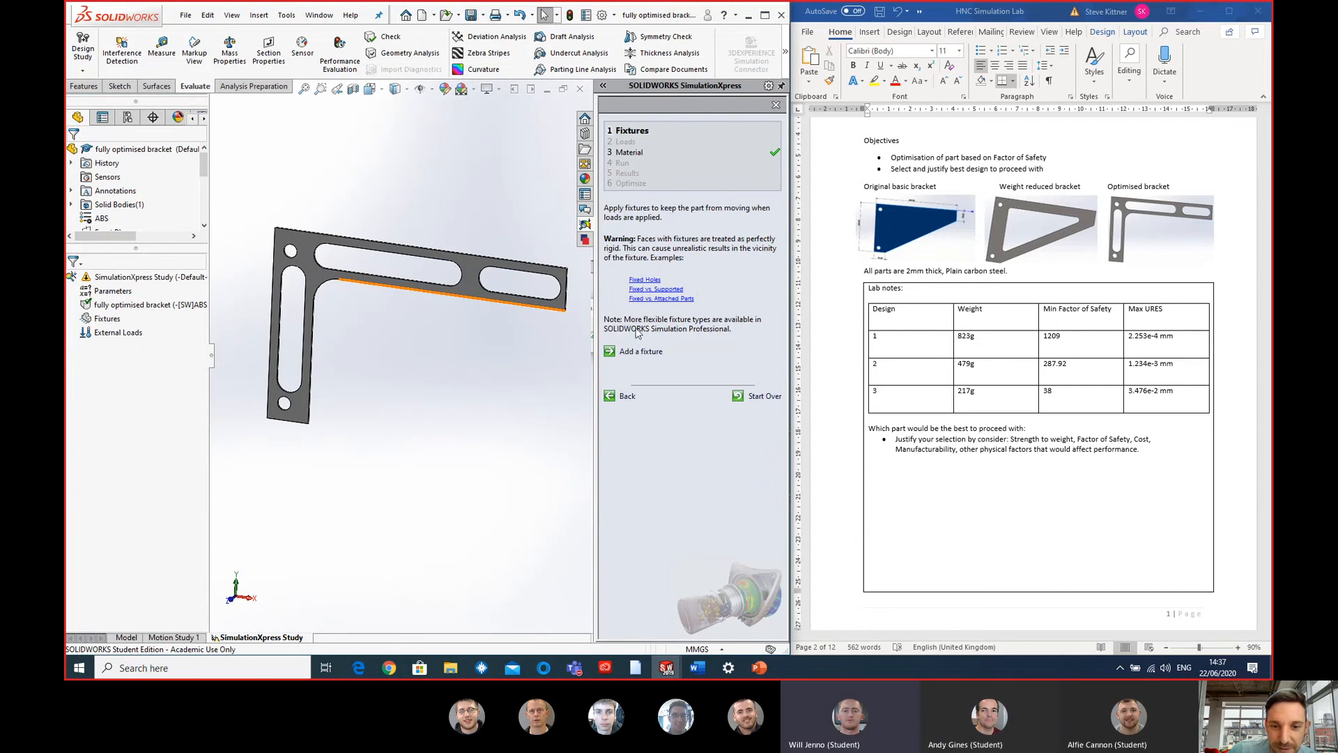
- Add a fixed fixture to the inner faces of the bracket's upper and lower mounting holes
click(644, 352)
scroll(267, 237, down, 5)
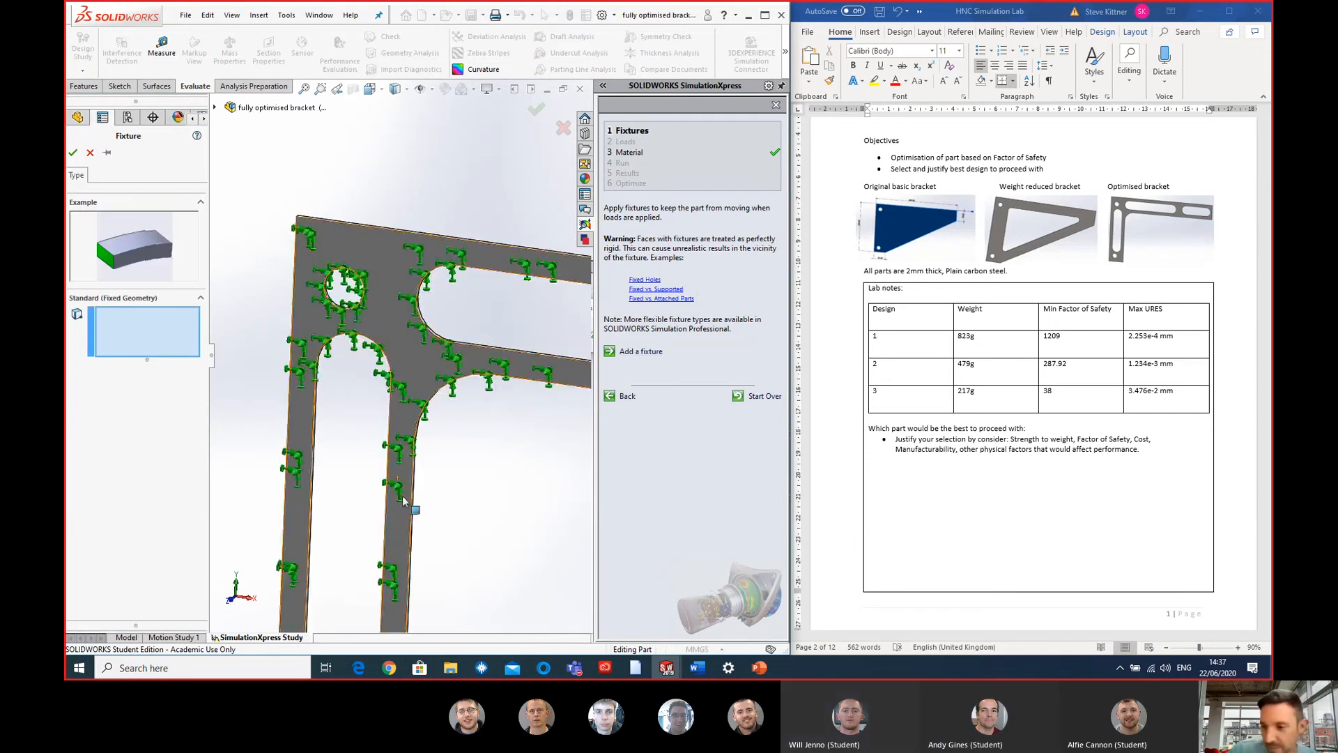
scroll(392, 504, up, 5)
scroll(392, 504, down, 5)
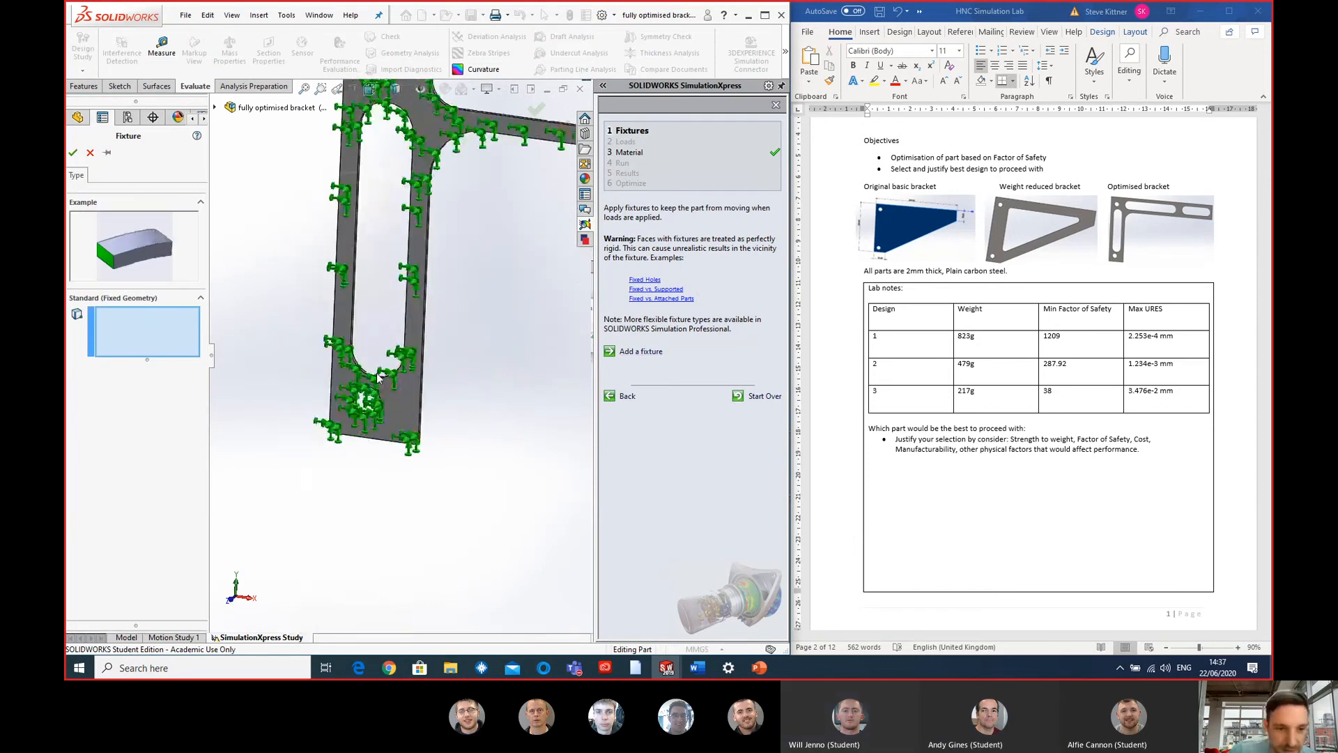
click(360, 413)
scroll(360, 412, up, 4)
scroll(343, 396, down, 4)
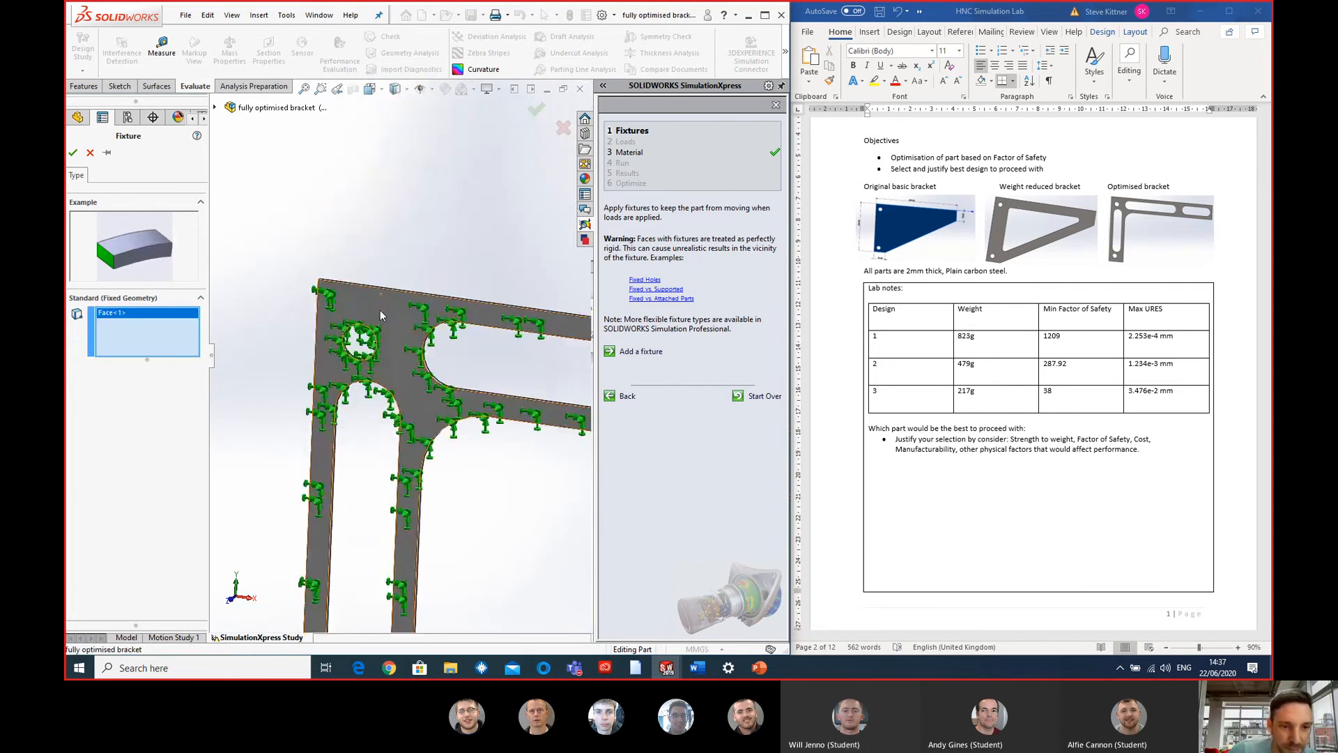
click(339, 373)
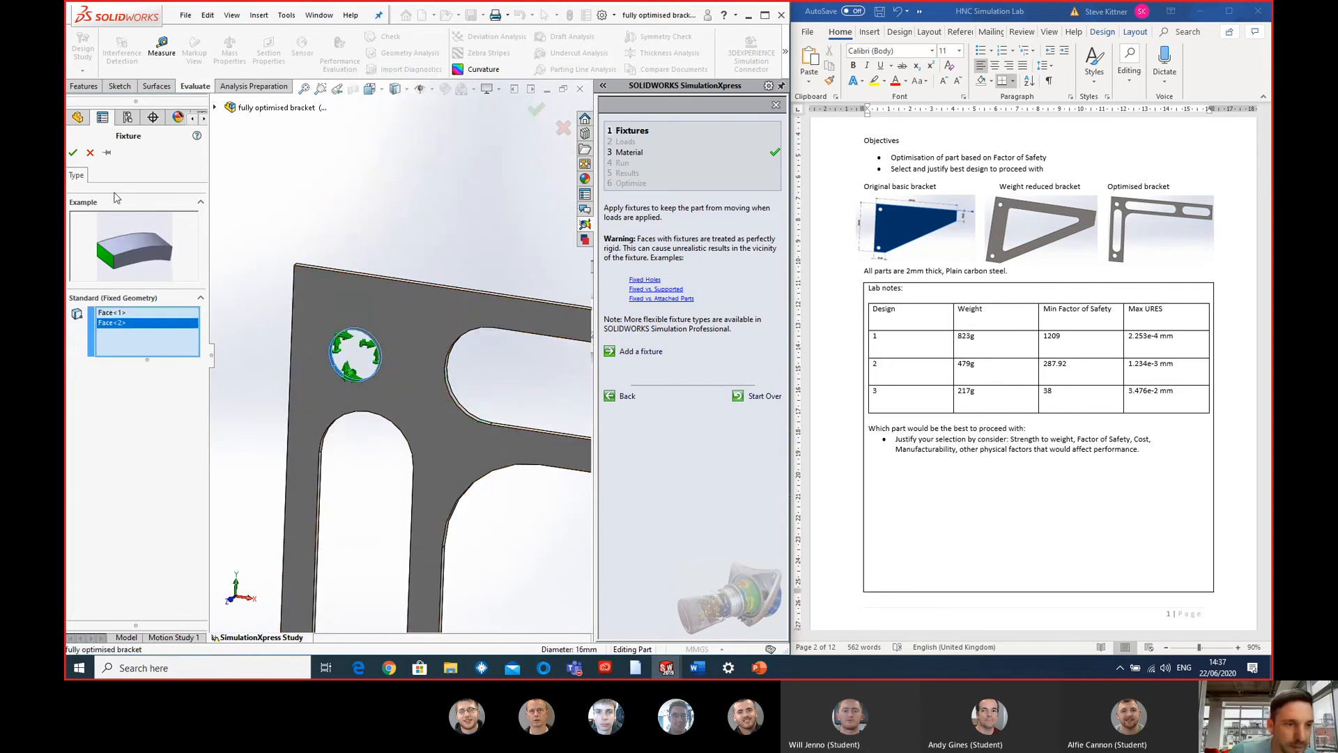
click(72, 149)
scroll(450, 325, up, 5)
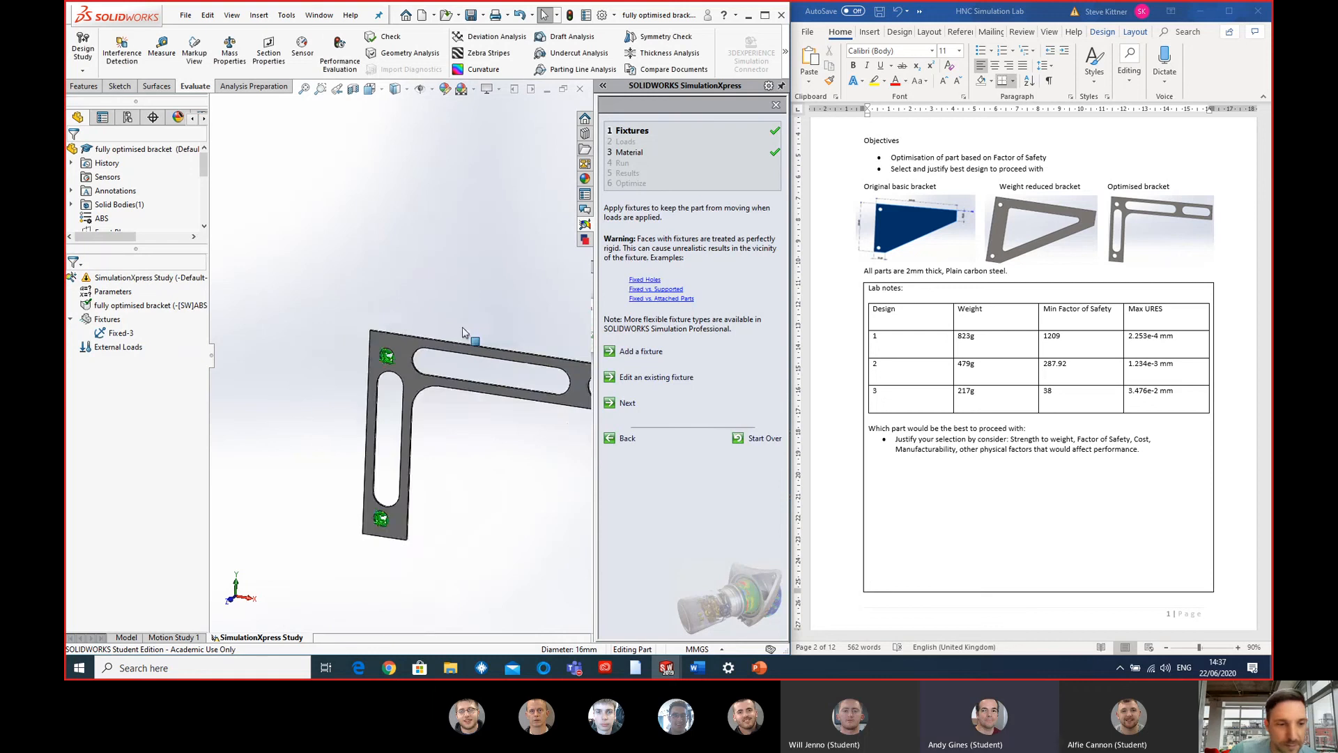
scroll(492, 378, down, 3)
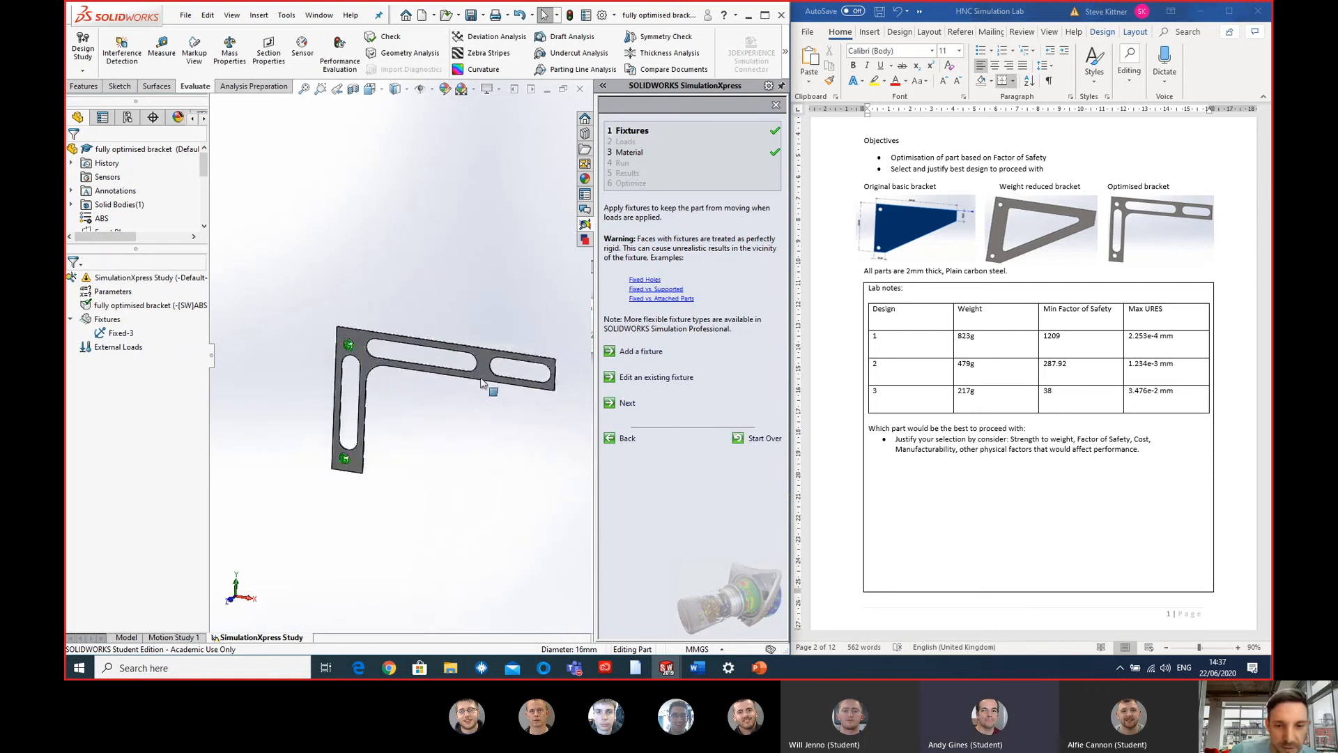
- Continue to the loads stage and apply a 10000 N/m^2 pressure normal to the top face of the bracket's horizontal arm
click(627, 404)
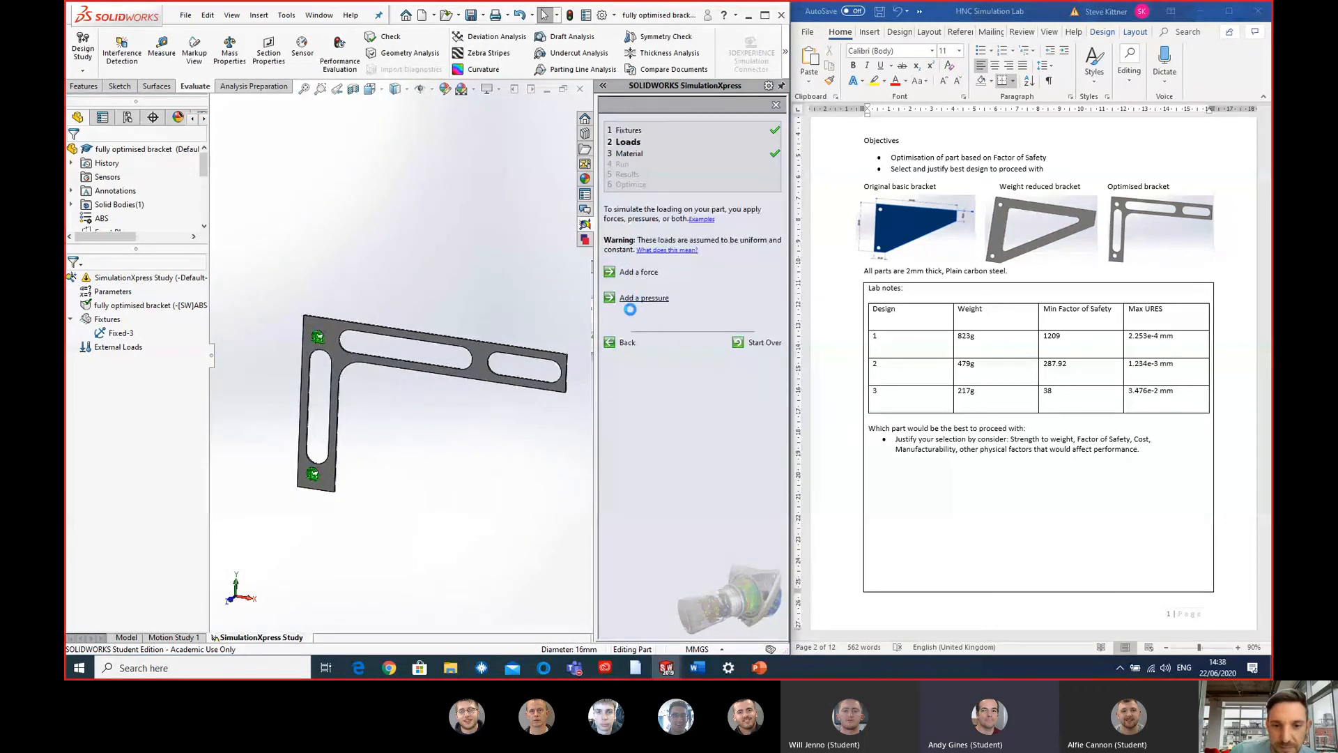
scroll(492, 373, down, 3)
middle_drag(491, 374, 472, 382)
scroll(457, 390, down, 6)
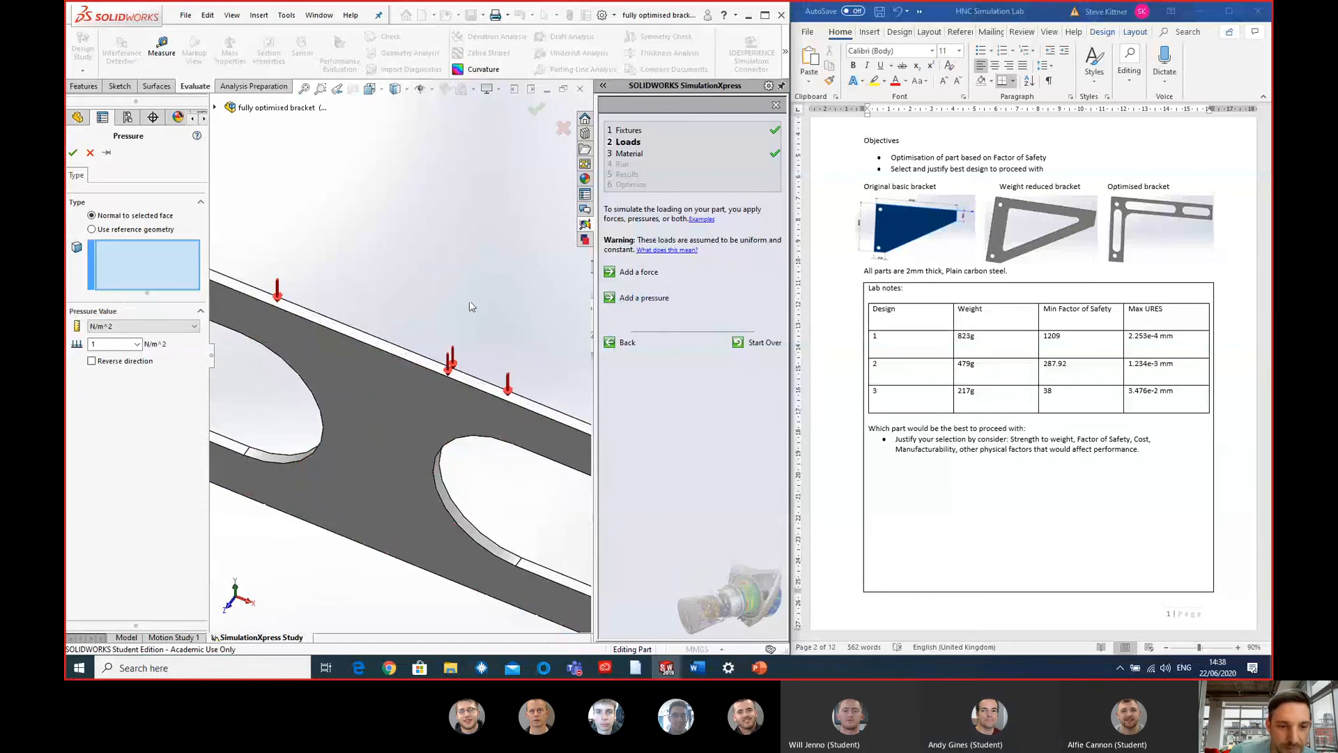
click(343, 328)
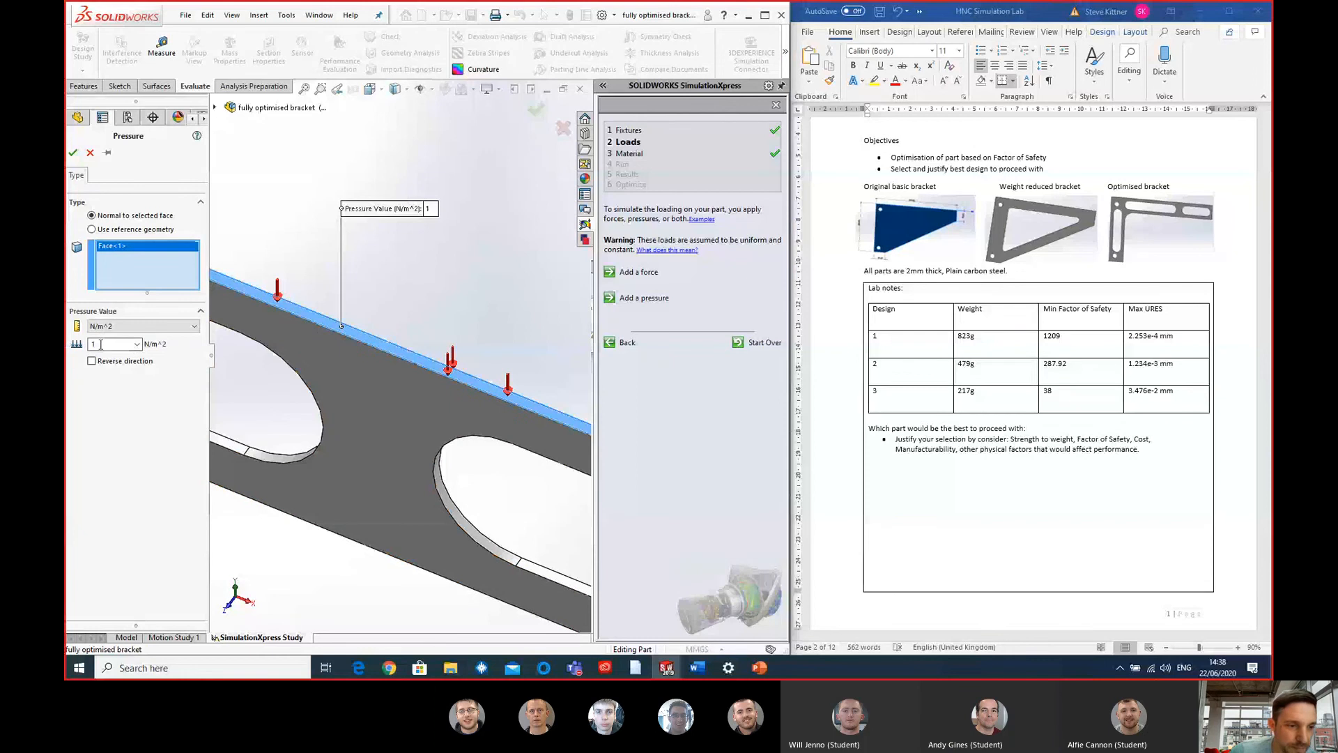
text(0000)
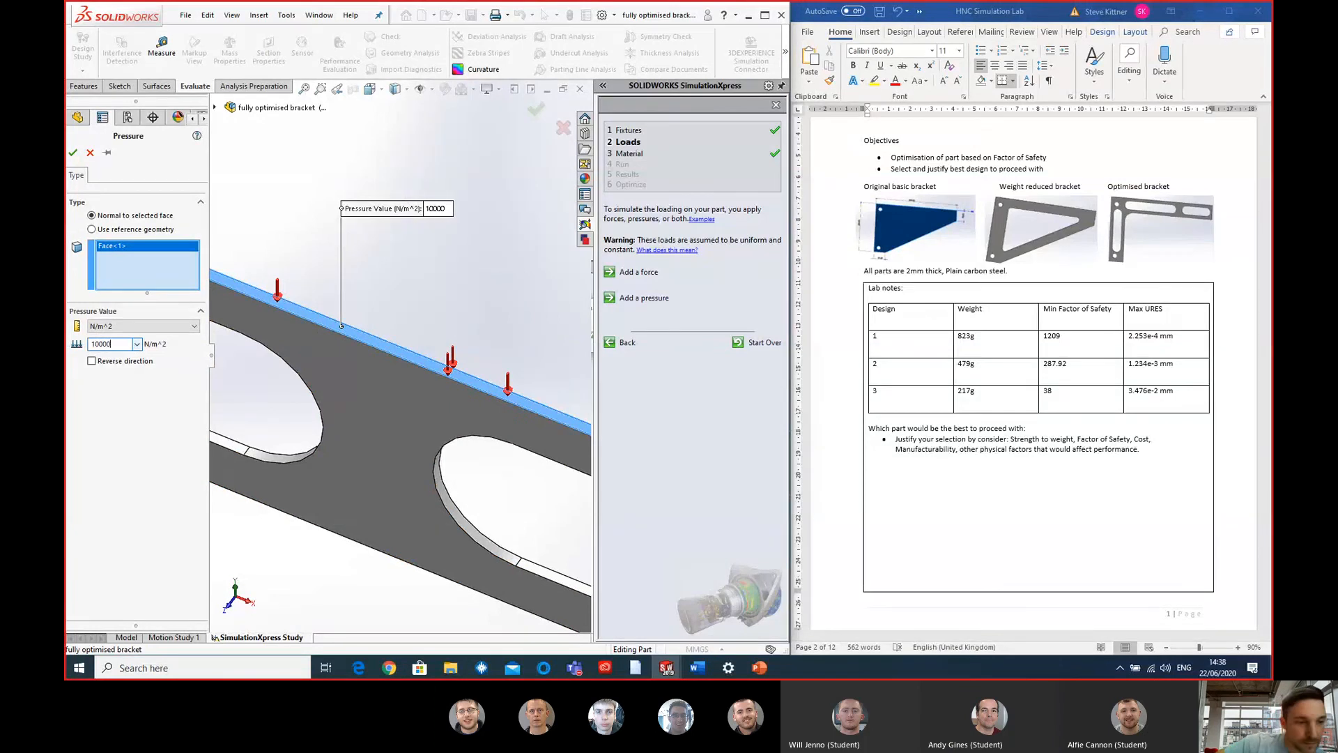
click(73, 152)
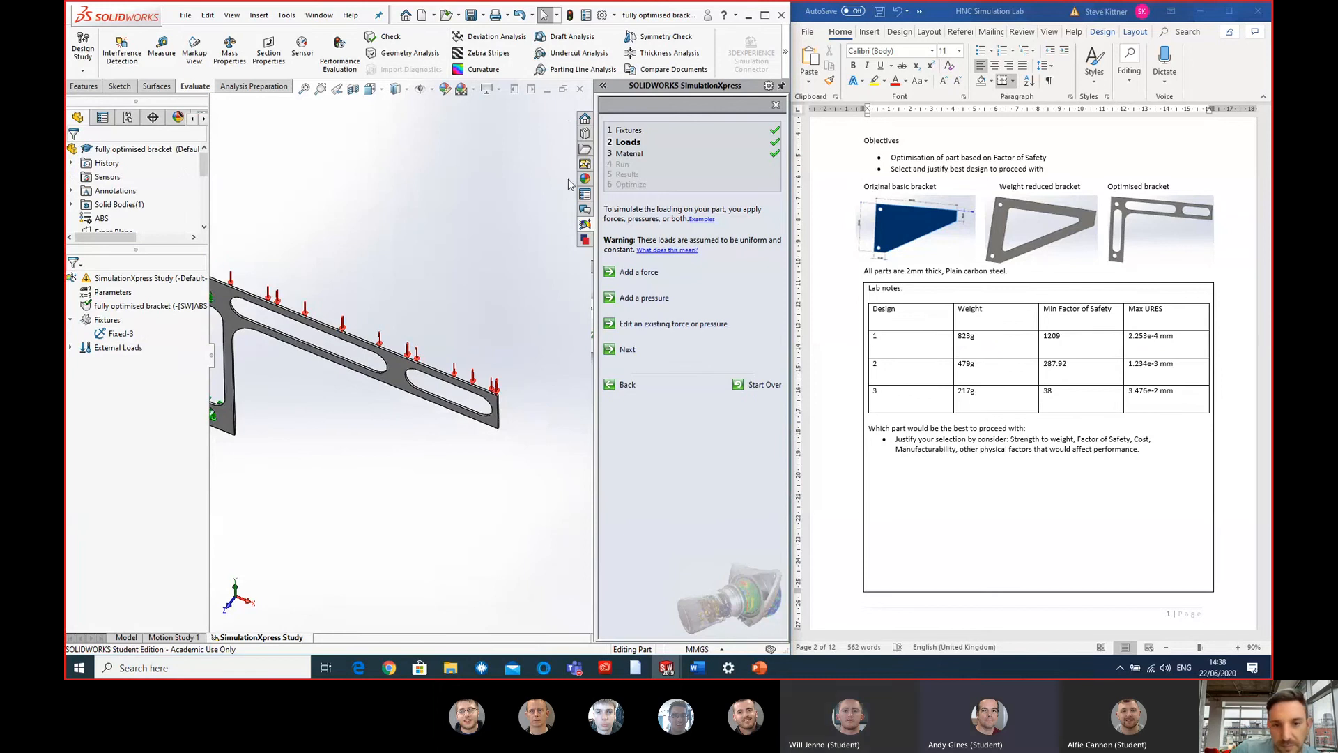
- Accept the load and ABS material, and run the simulation with the default settings
click(620, 349)
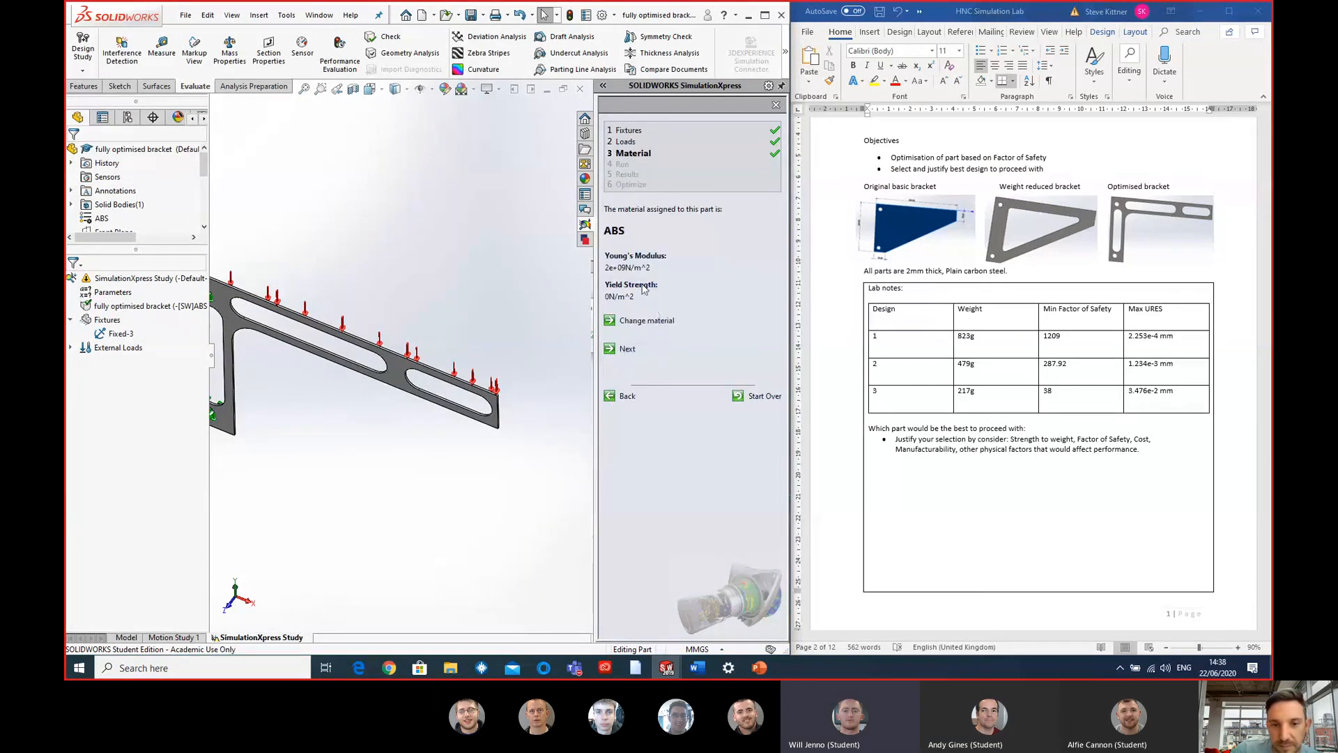
click(622, 351)
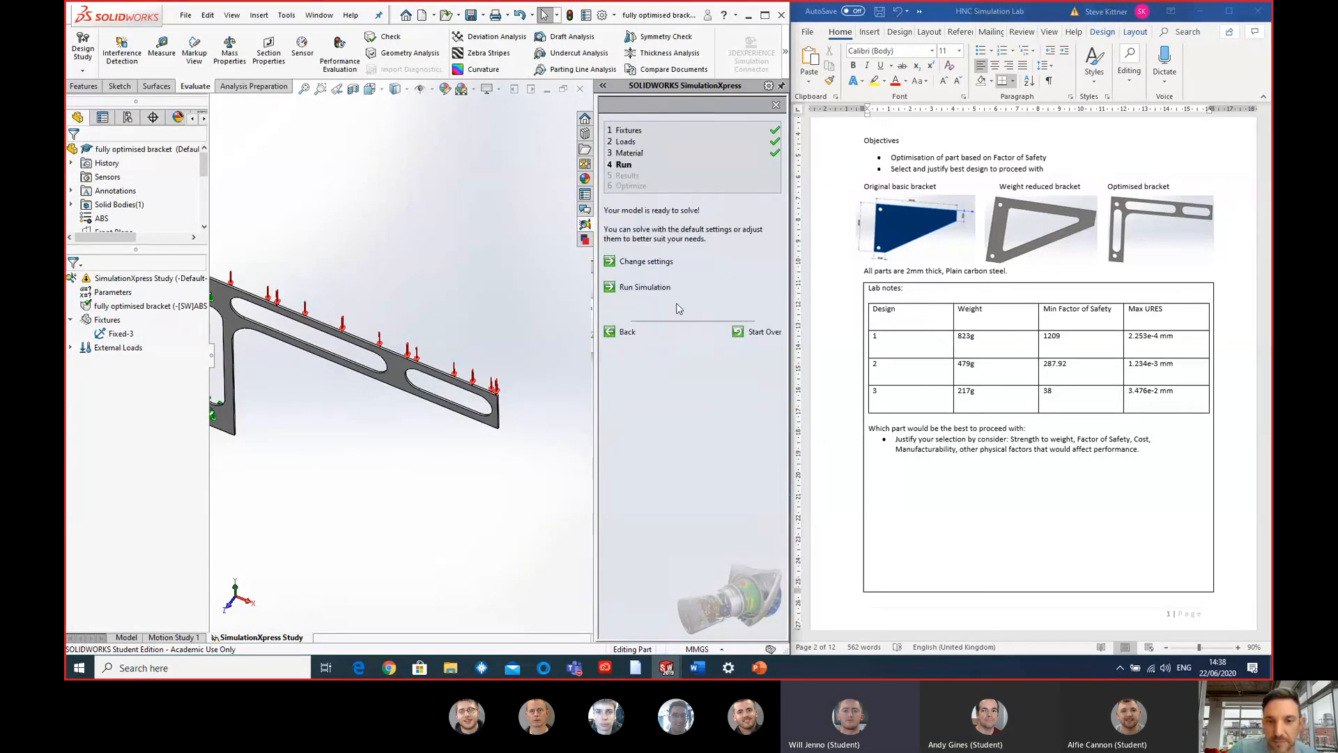
click(644, 287)
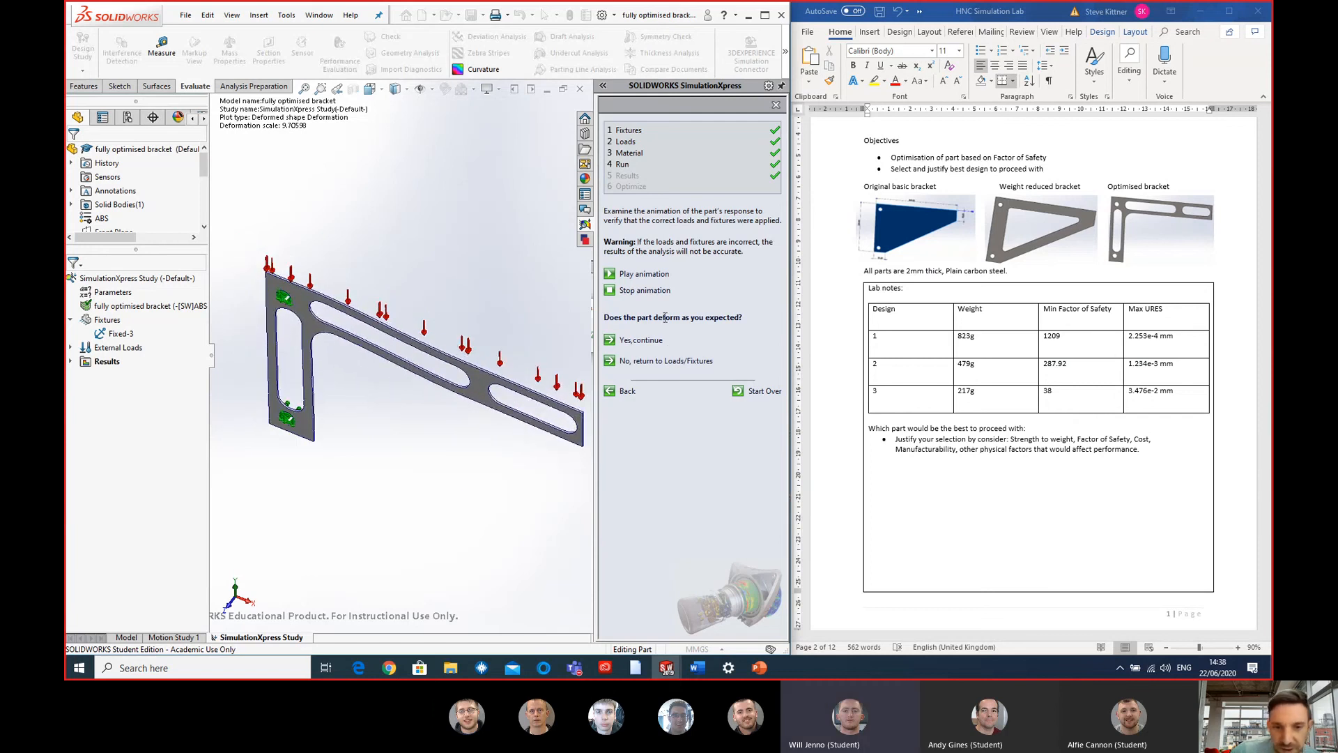
- Display the von Mises stress result for the ABS bracket and examine it from another angle
click(71, 361)
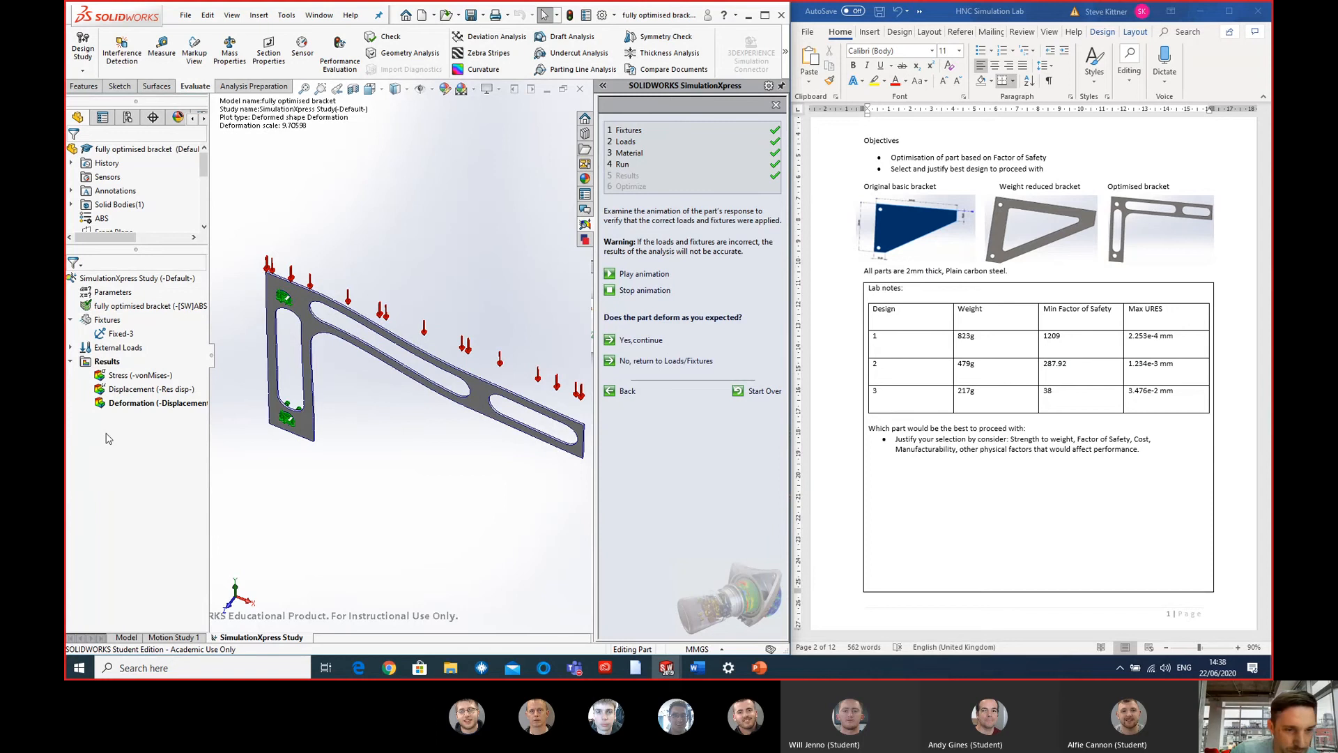
double_click(139, 375)
middle_drag(523, 418, 437, 364)
middle_drag(436, 369, 450, 360)
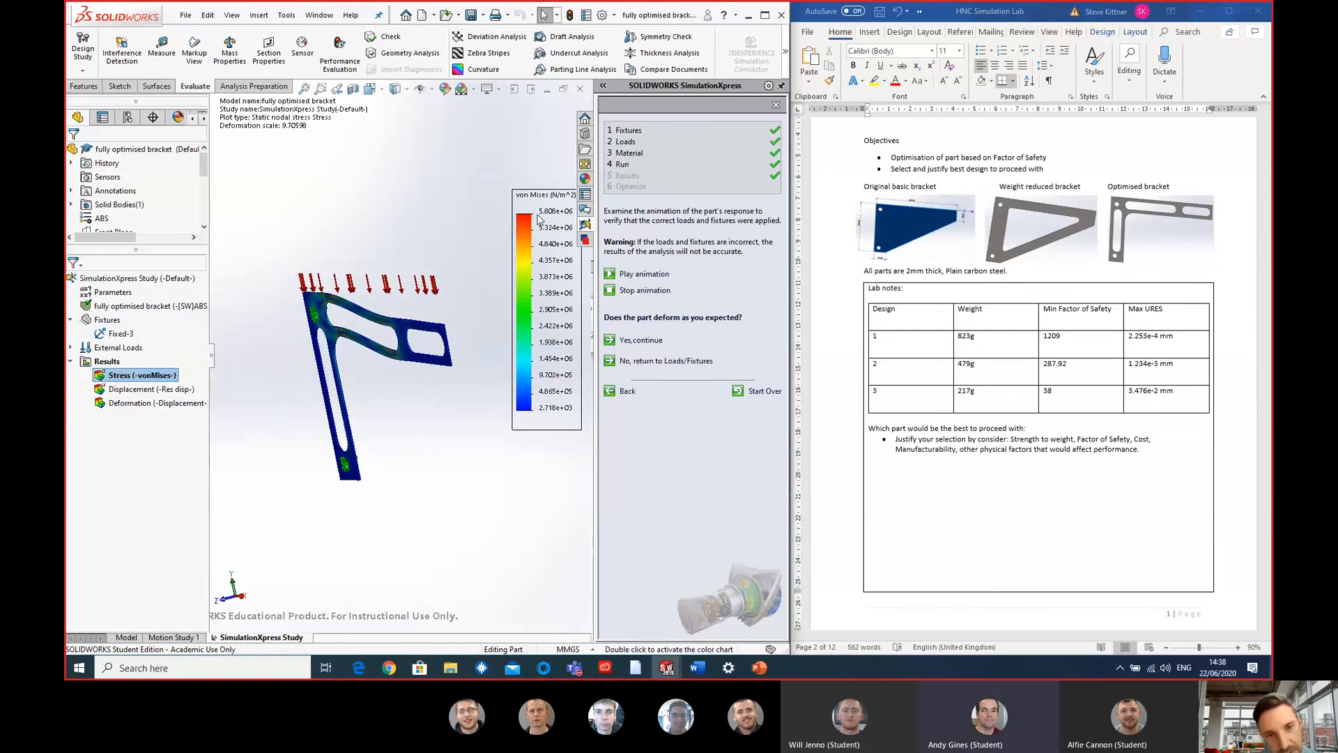
- Review the ABS bracket's resultant displacement plot, followed by its deformed shape plot
click(136, 392)
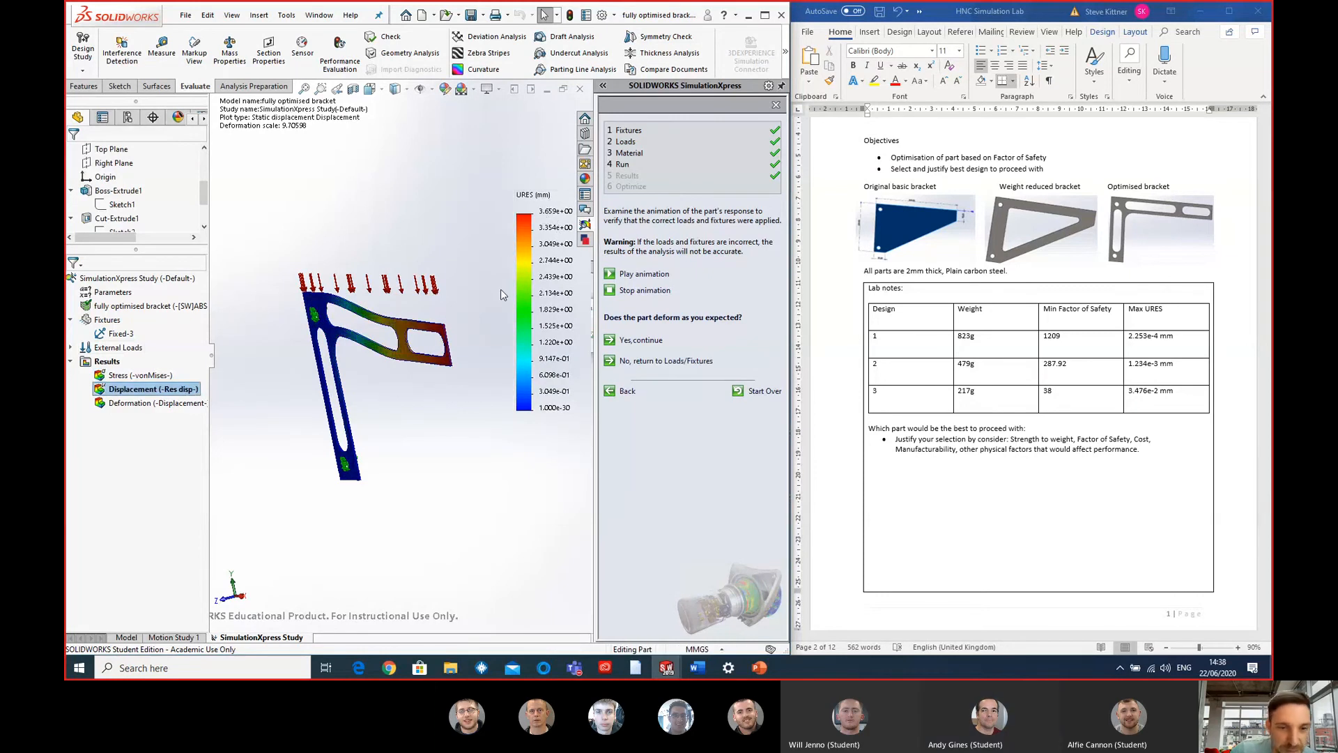
middle_drag(440, 405, 475, 387)
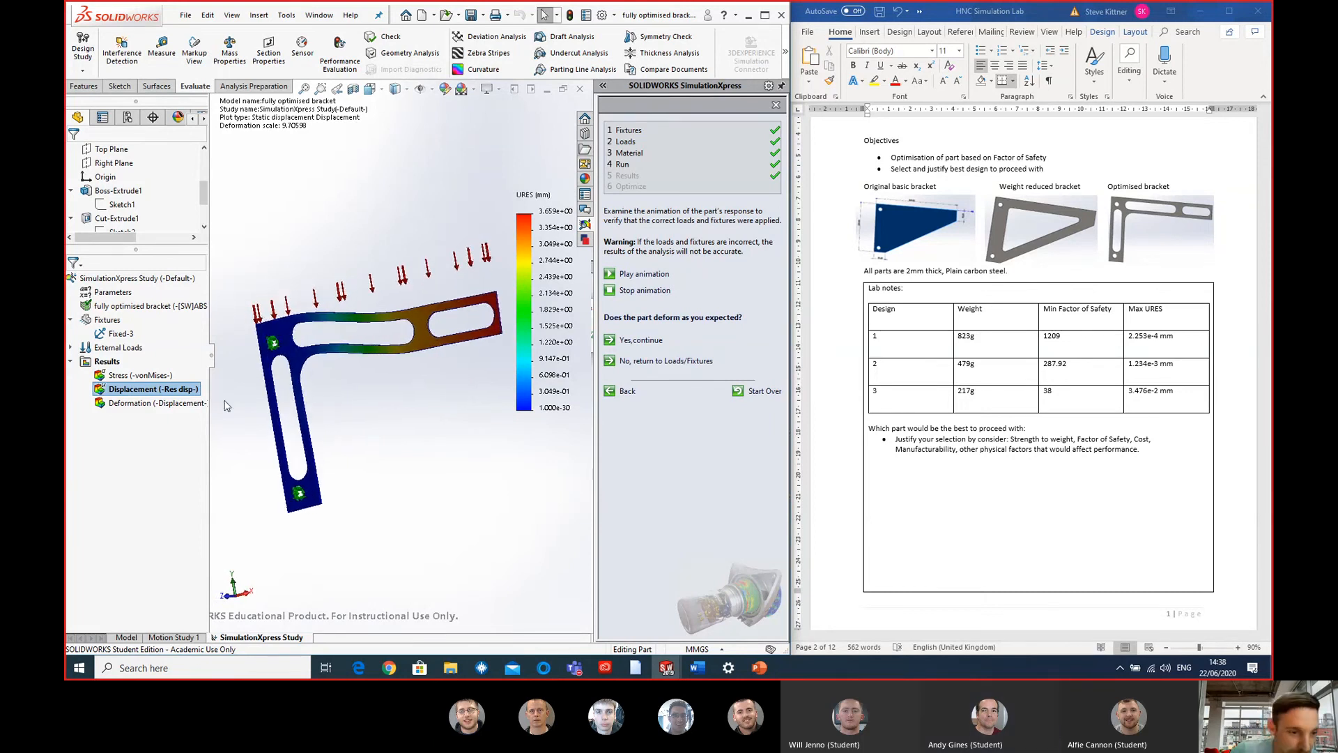
double_click(140, 402)
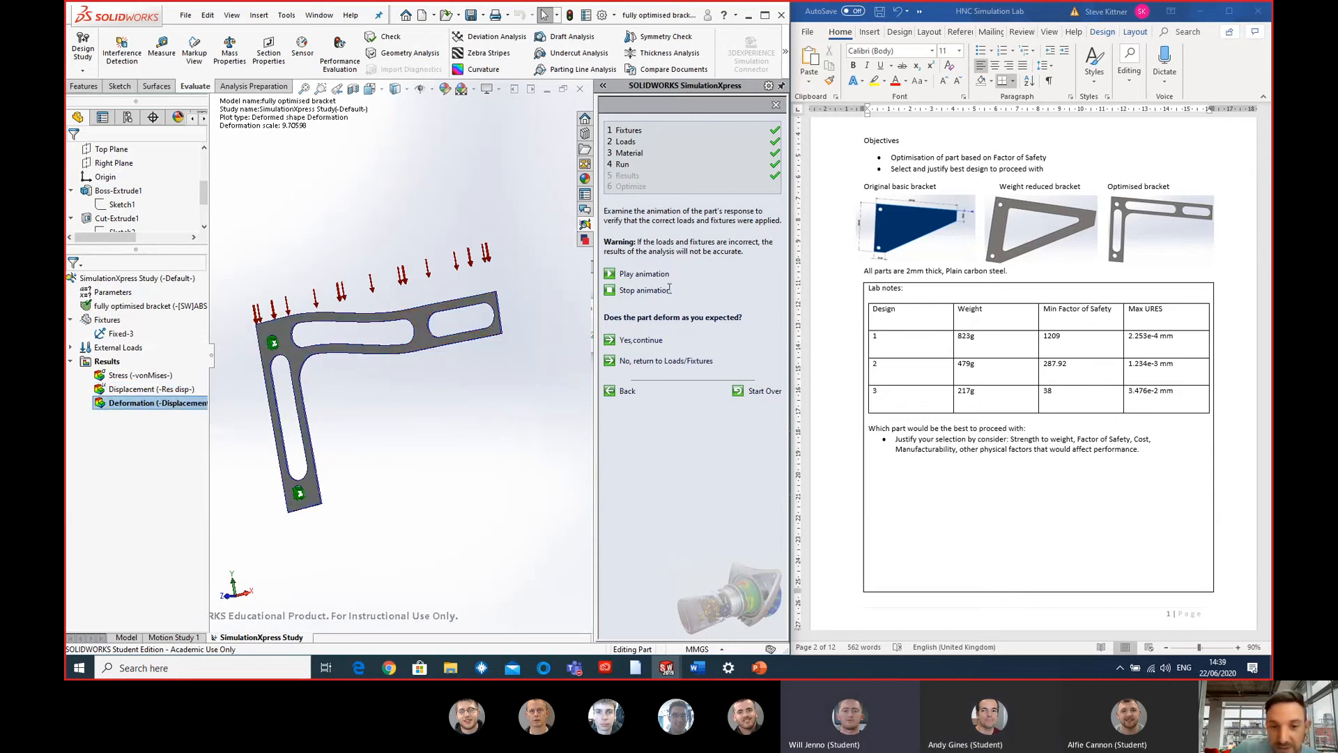
- Confirm that the part deforms as expected and examine the lowest factor of safety and the bracket from several angles
click(643, 341)
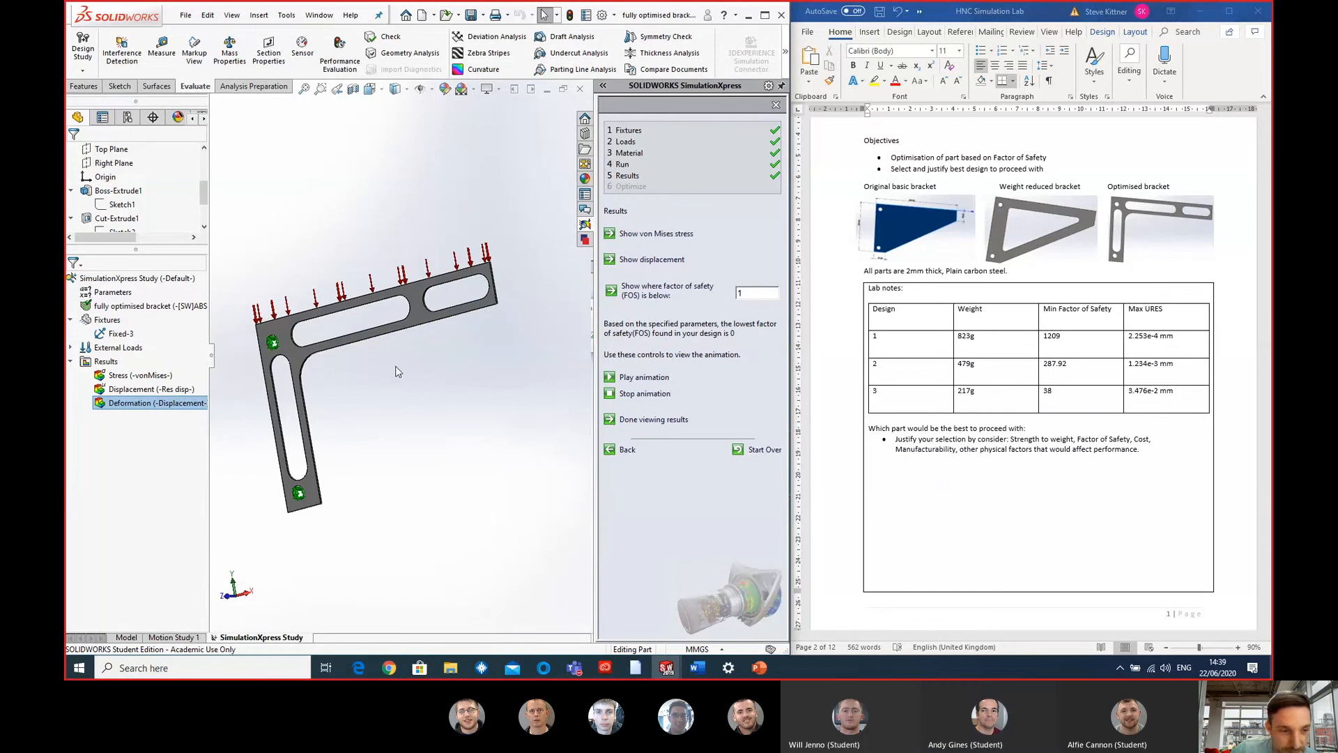
scroll(385, 373, up, 2)
middle_drag(386, 374, 391, 416)
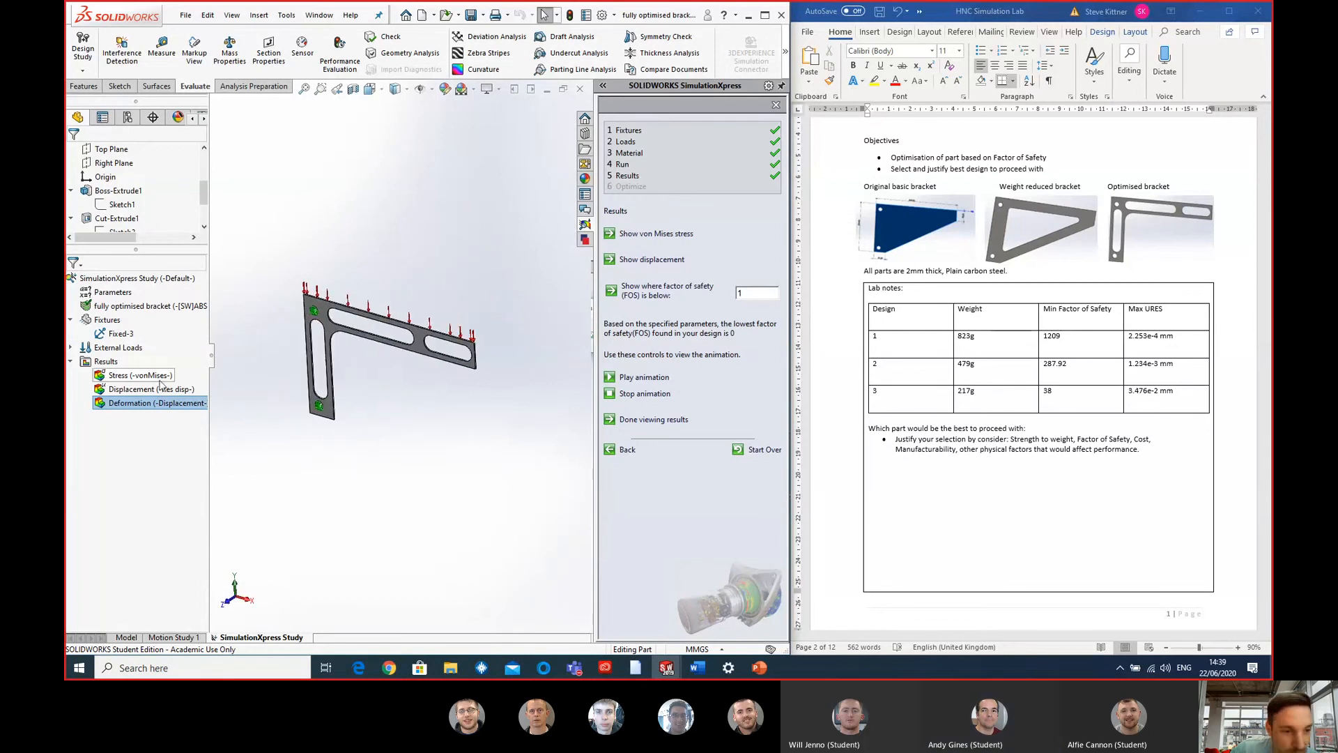
scroll(399, 370, down, 3)
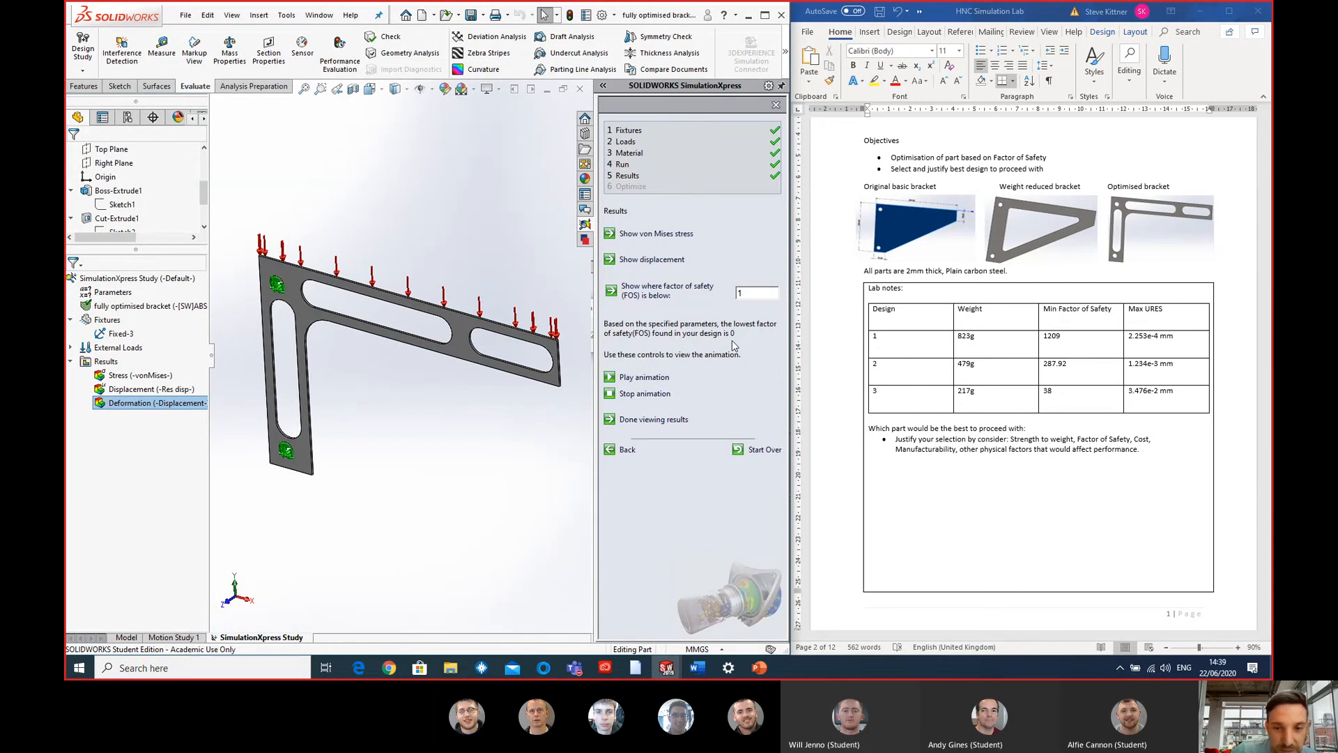
click(117, 426)
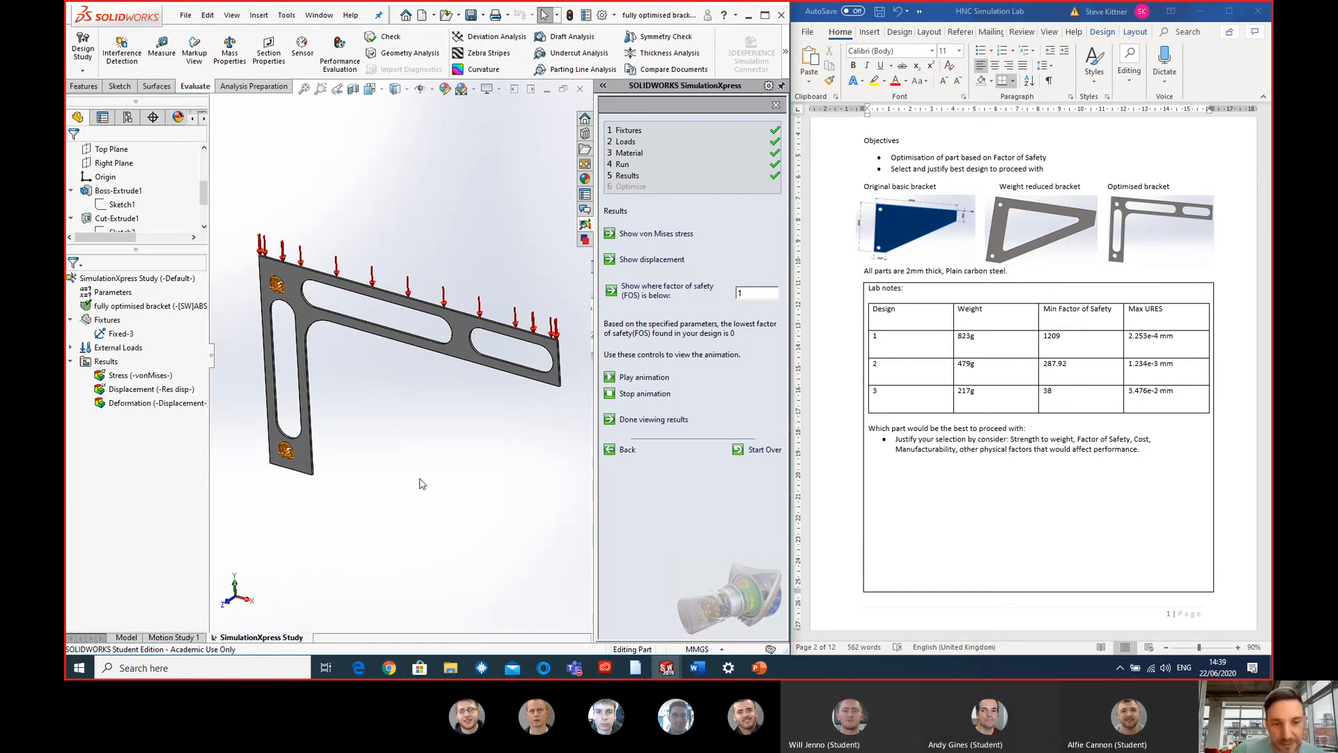
middle_drag(426, 464, 439, 307)
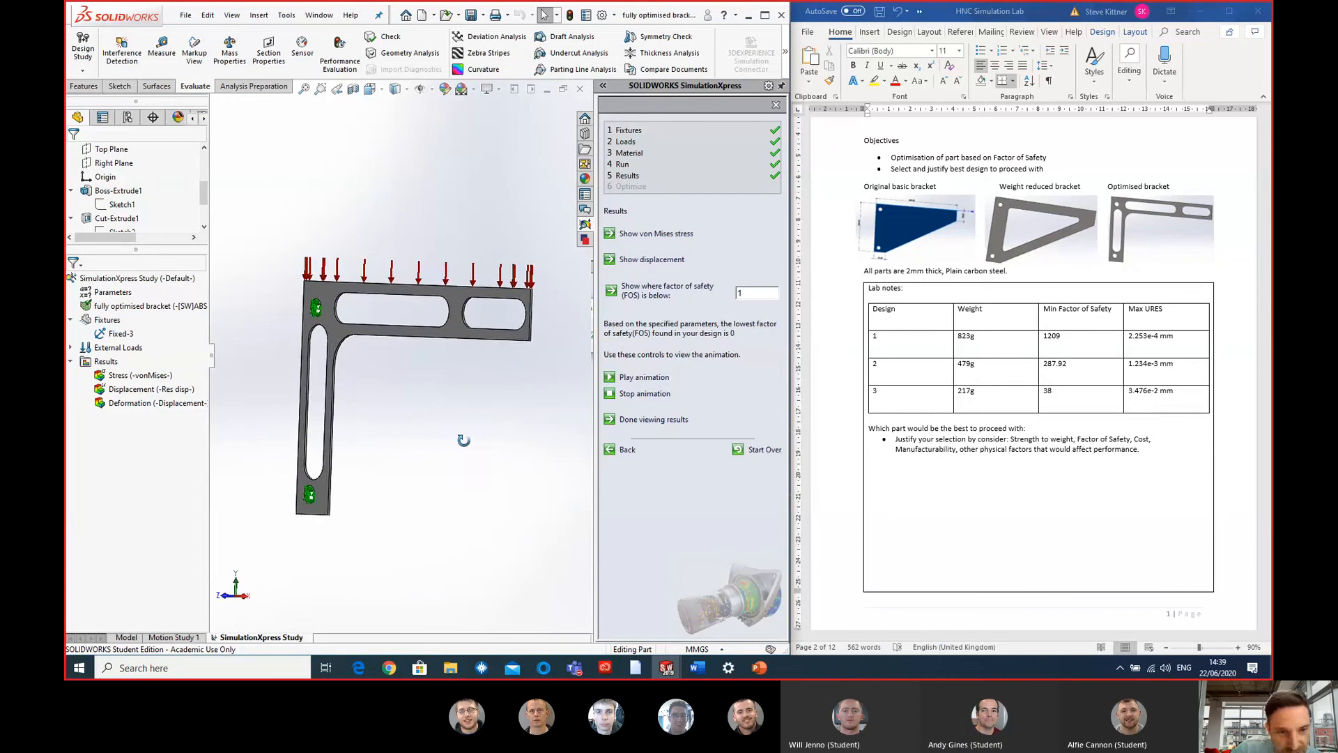
mouse_move(463, 440)
middle_down()
mouse_move(463, 500)
mouse_move(460, 397)
mouse_move(416, 433)
mouse_move(478, 432)
mouse_move(487, 457)
mouse_move(472, 457)
middle_up()
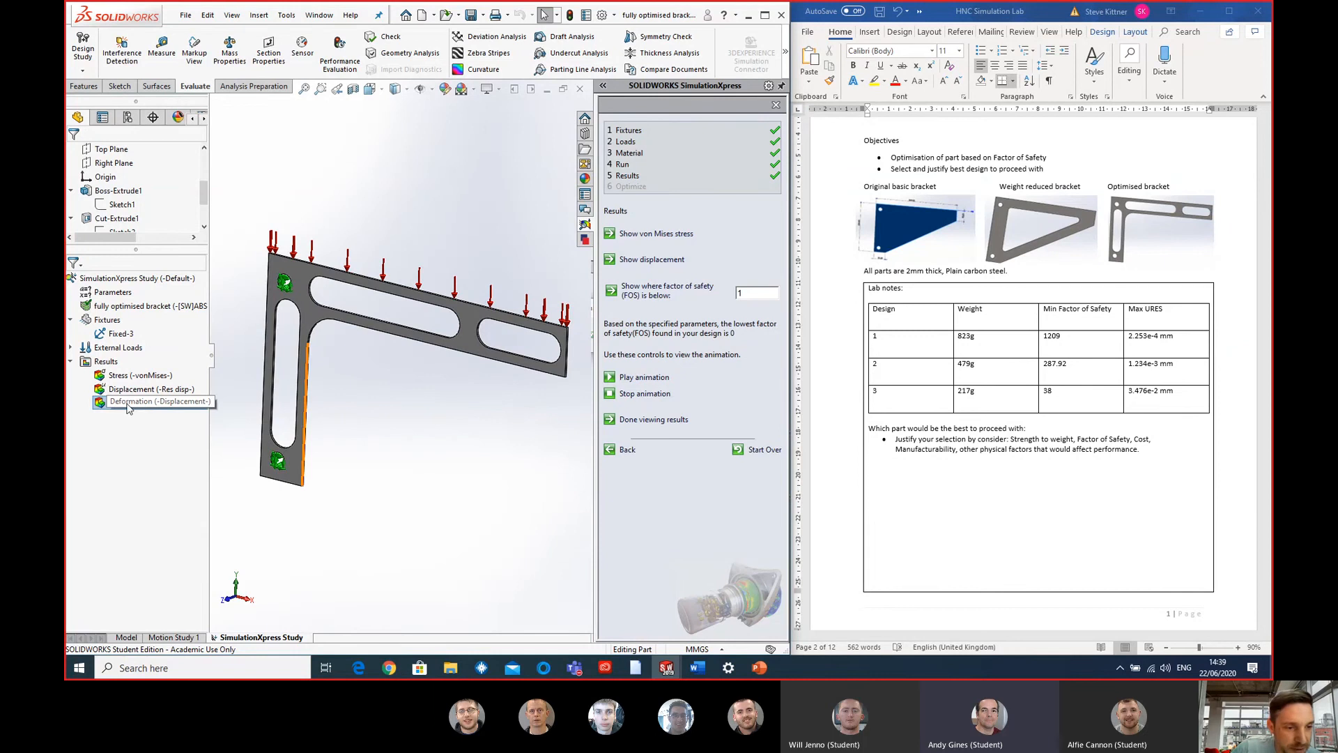
- Display the displacement plot again and compare its maximum URES with the results table in the lab notes
double_click(146, 389)
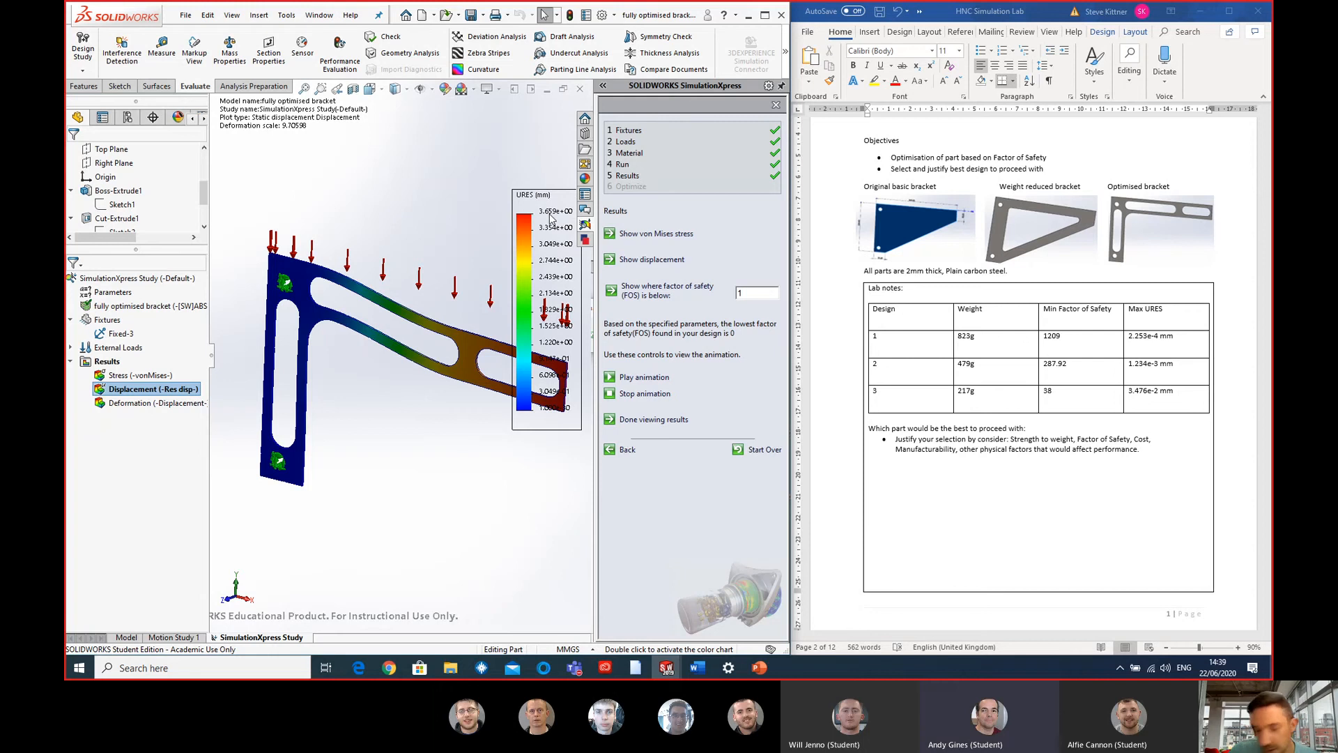
scroll(453, 494, up, 2)
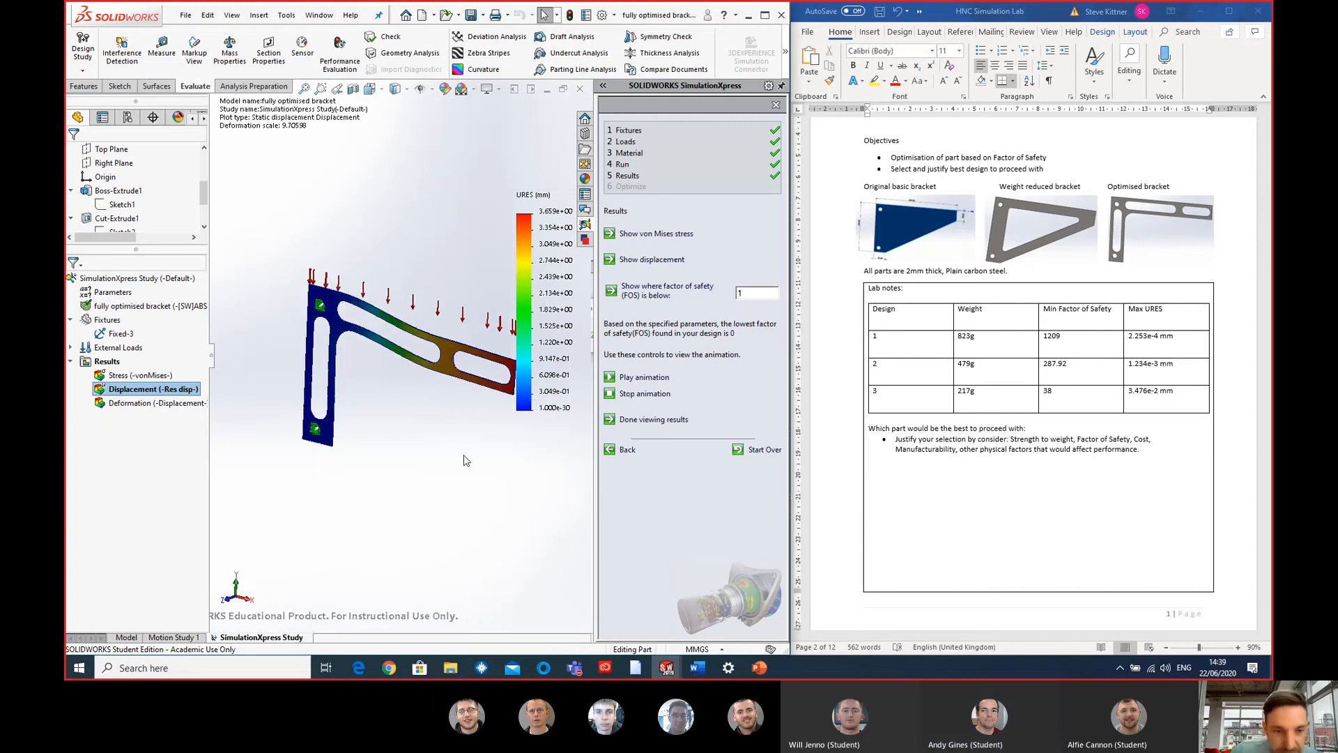
scroll(464, 456, up, 1)
scroll(435, 355, down, 1)
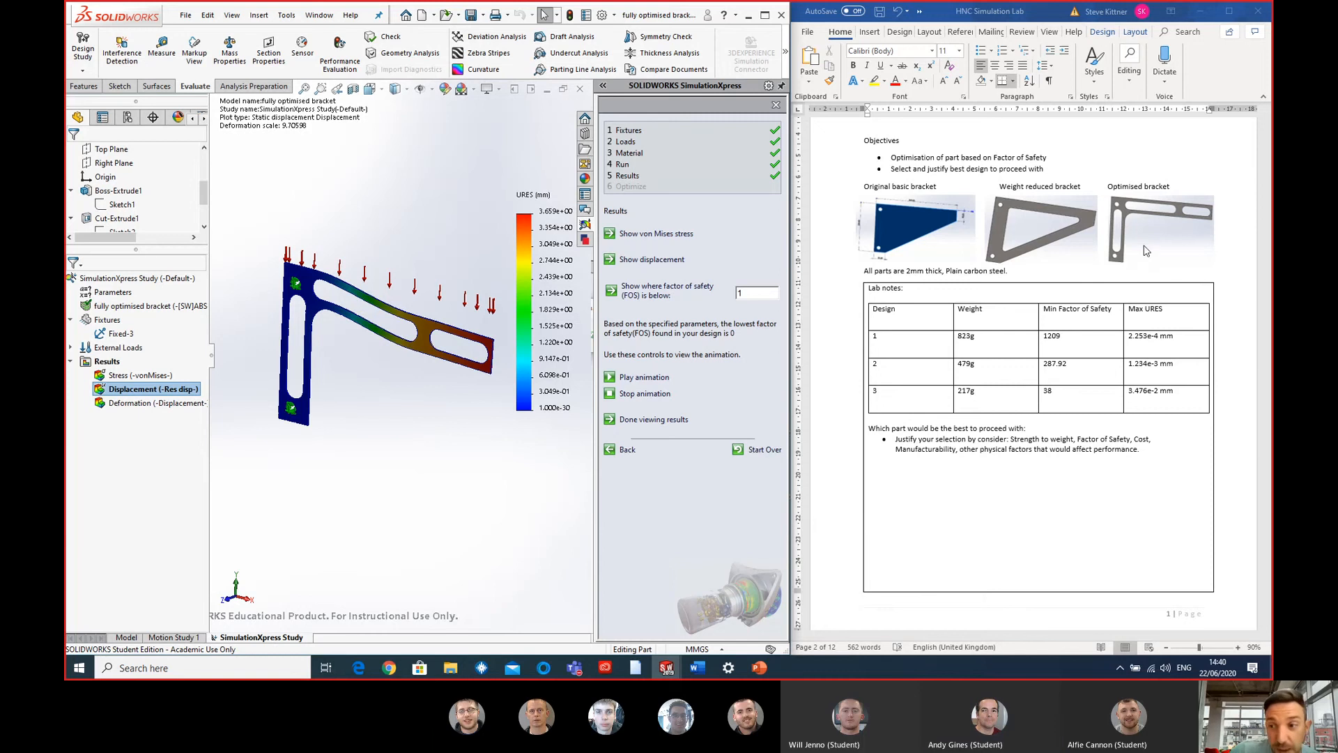
scroll(1106, 261, up, 2)
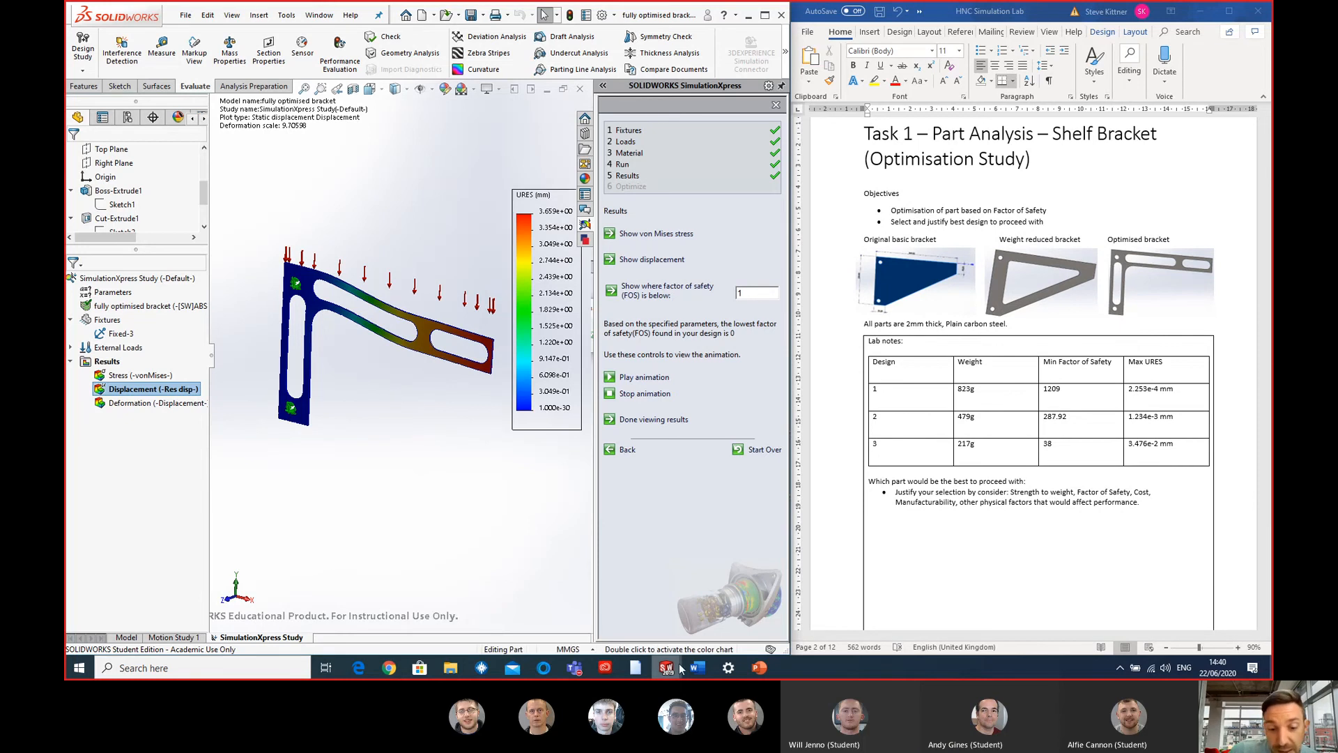
- Switch to the basic bracket part and show the dimensions of its main extrusion
mouse_move(670, 667)
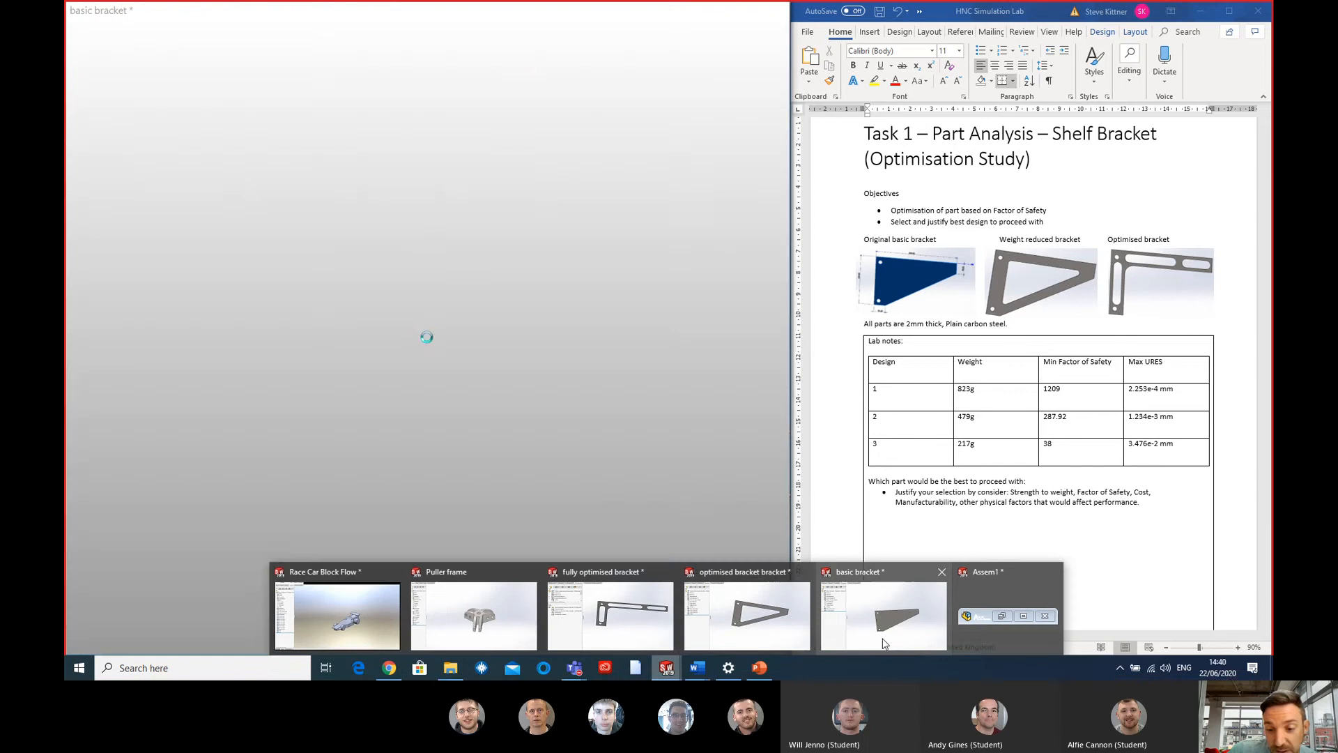
click(883, 616)
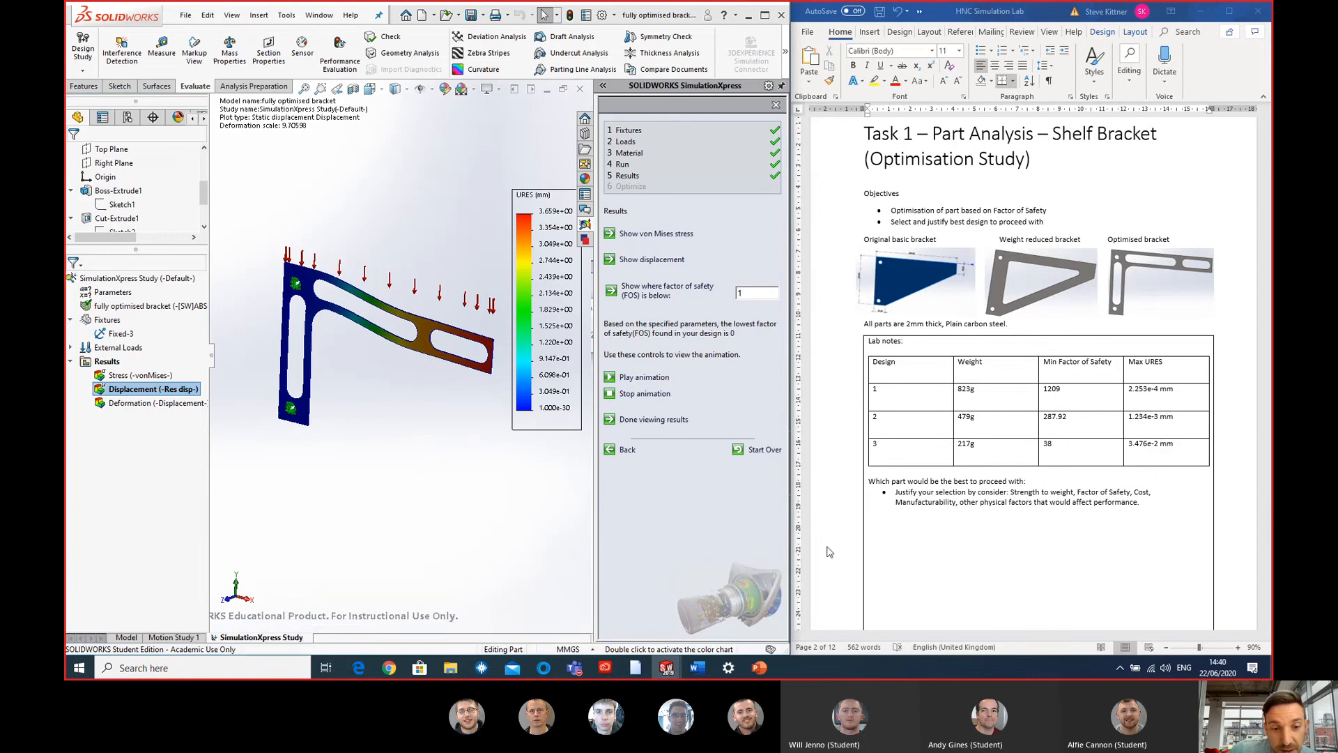
click(465, 362)
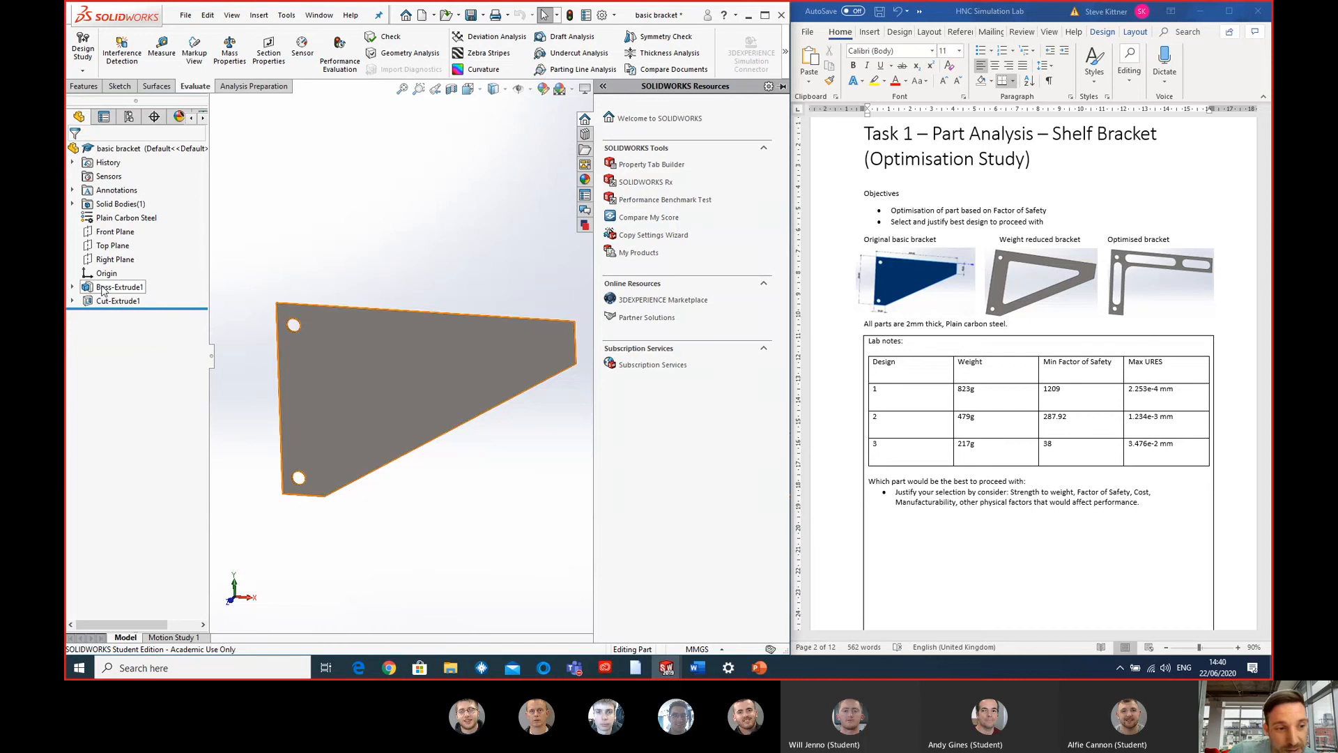
double_click(371, 382)
scroll(425, 429, down, 1)
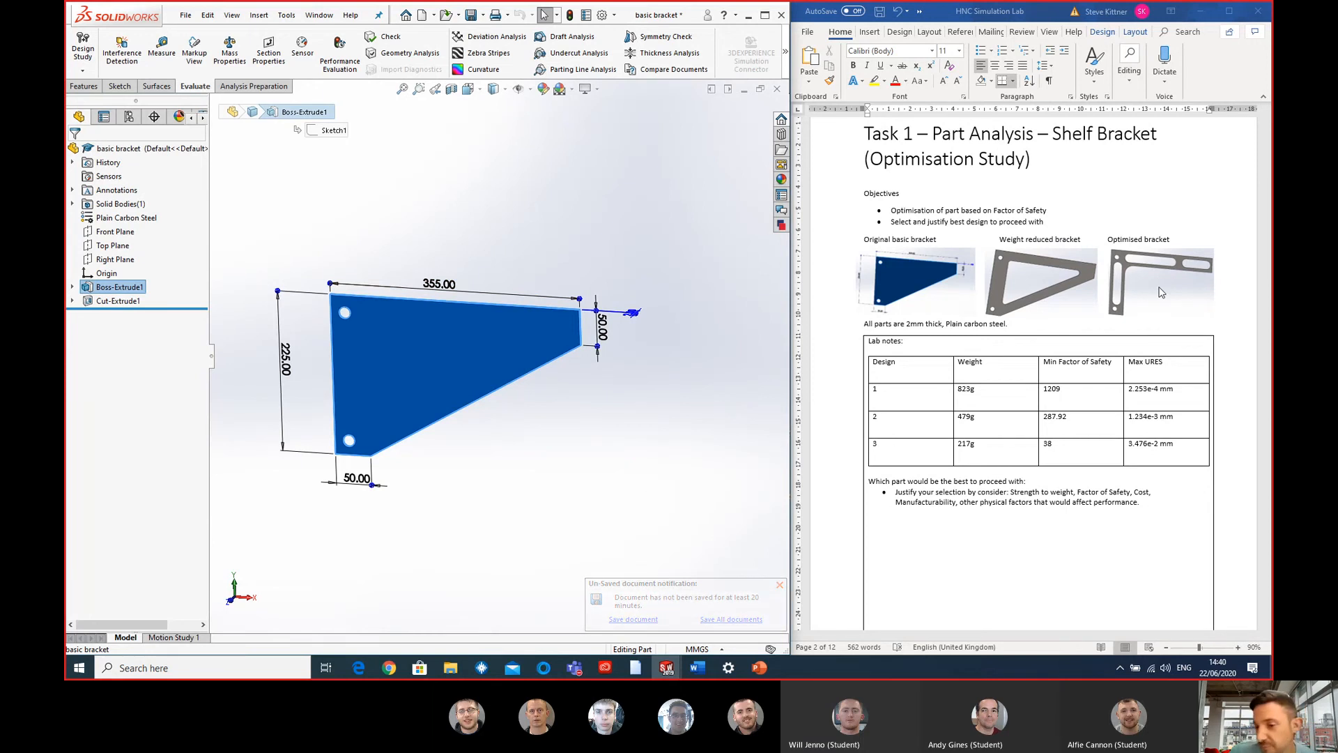
- Examine the basic bracket's thickness dimension edge-on and its overall dimensions from the front
middle_drag(593, 312, 487, 380)
scroll(530, 463, down, 5)
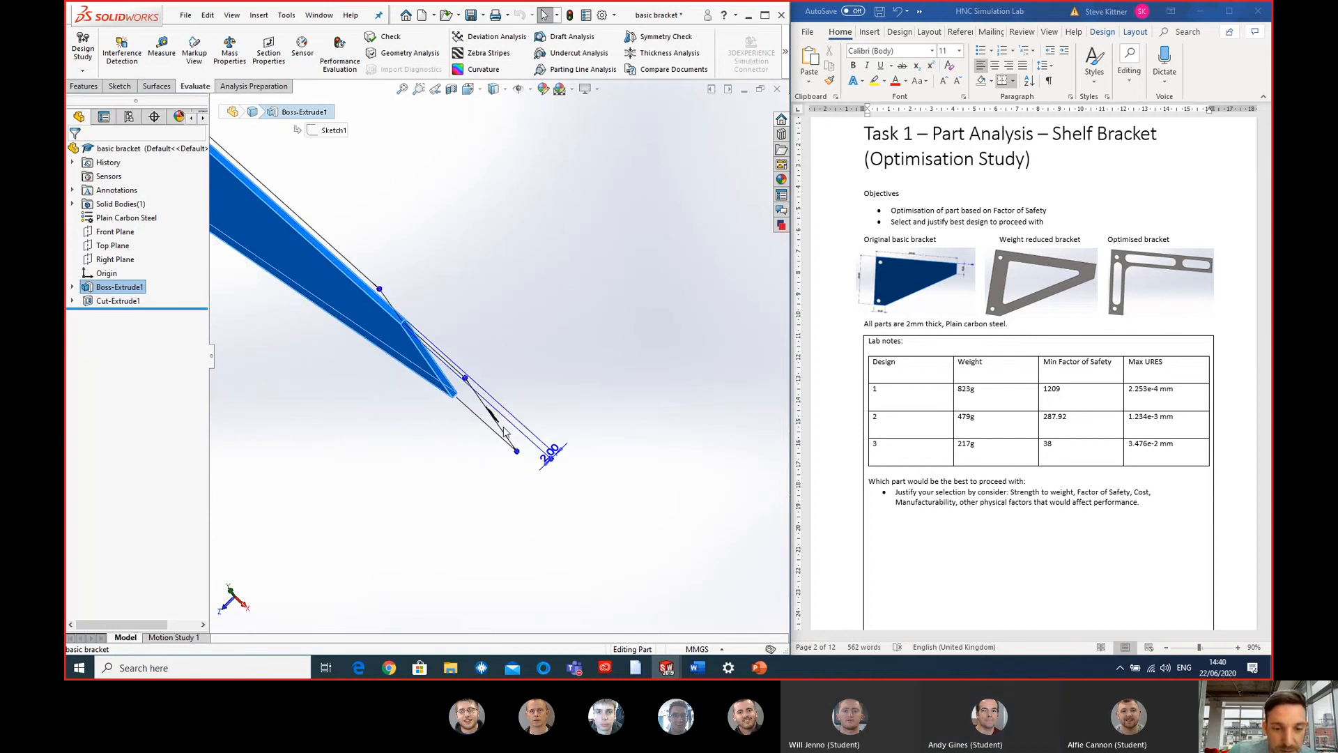
scroll(465, 423, up, 5)
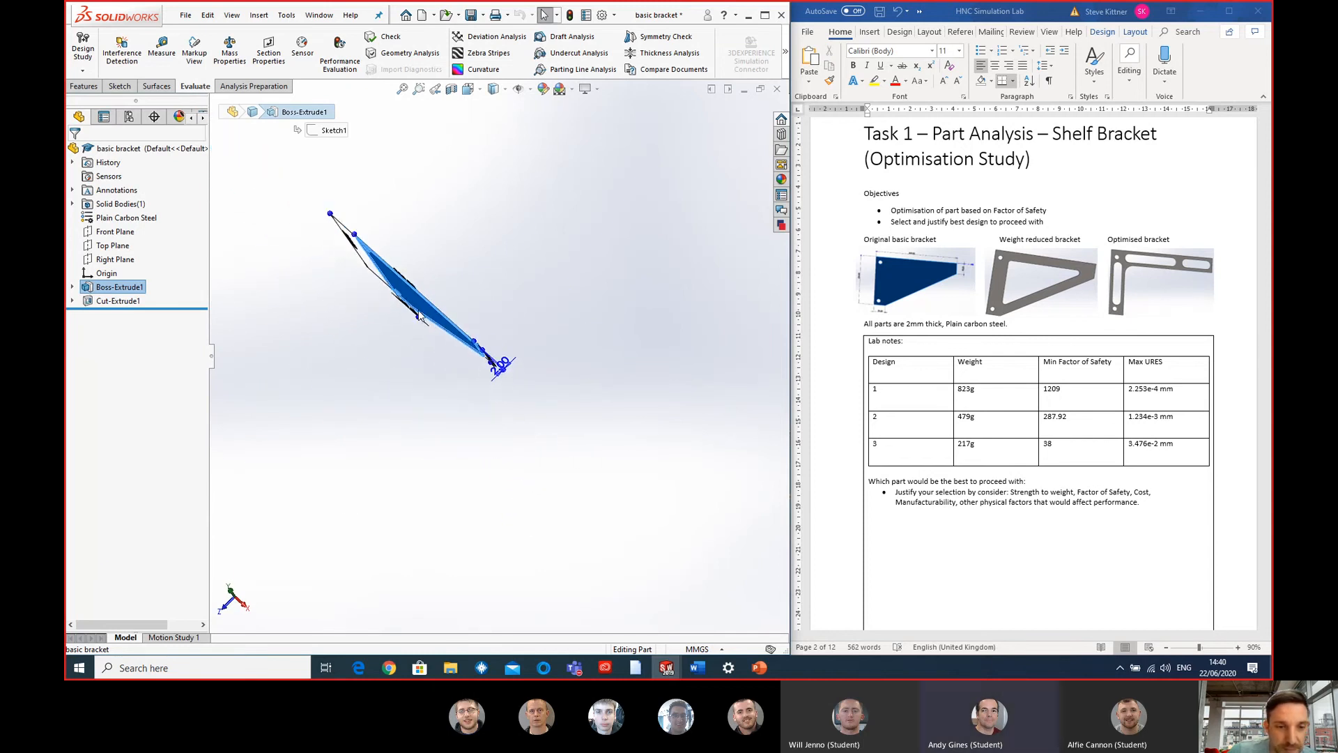
middle_drag(452, 412, 467, 317)
scroll(467, 317, down, 4)
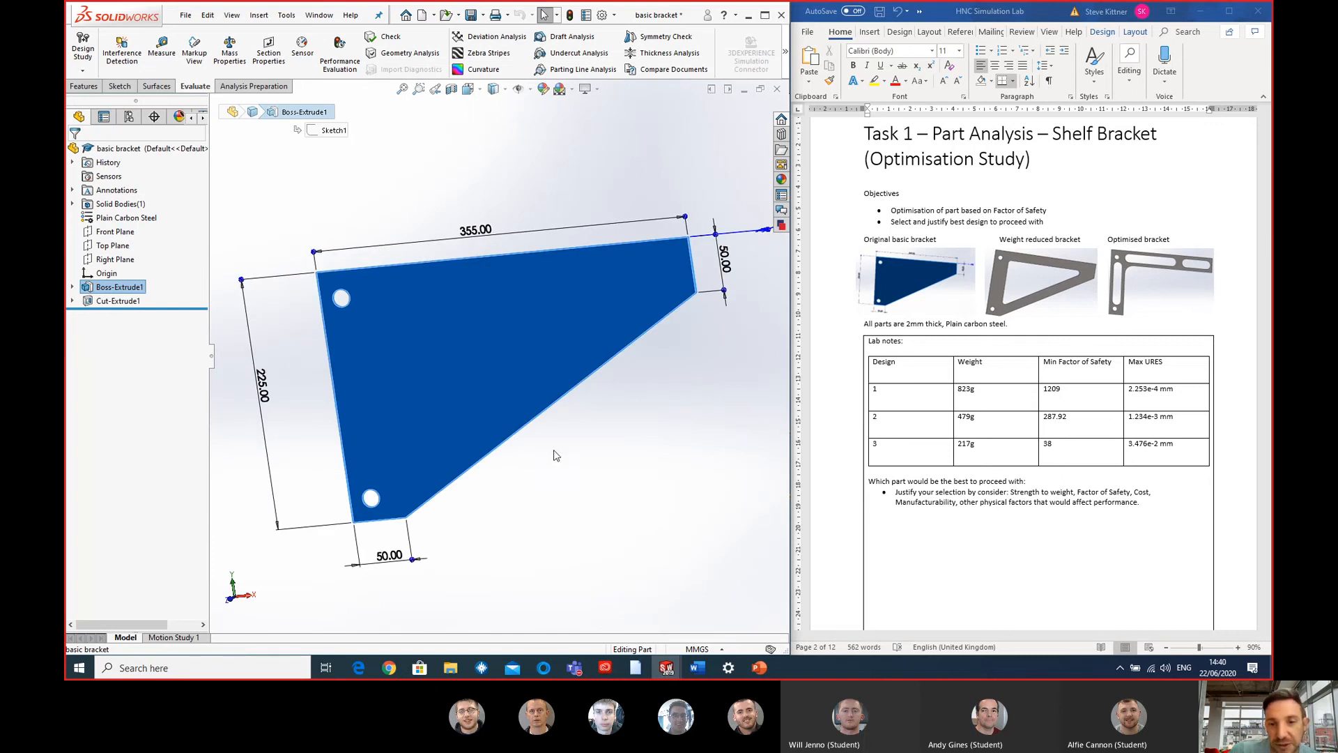
scroll(557, 456, up, 3)
middle_drag(526, 418, 530, 483)
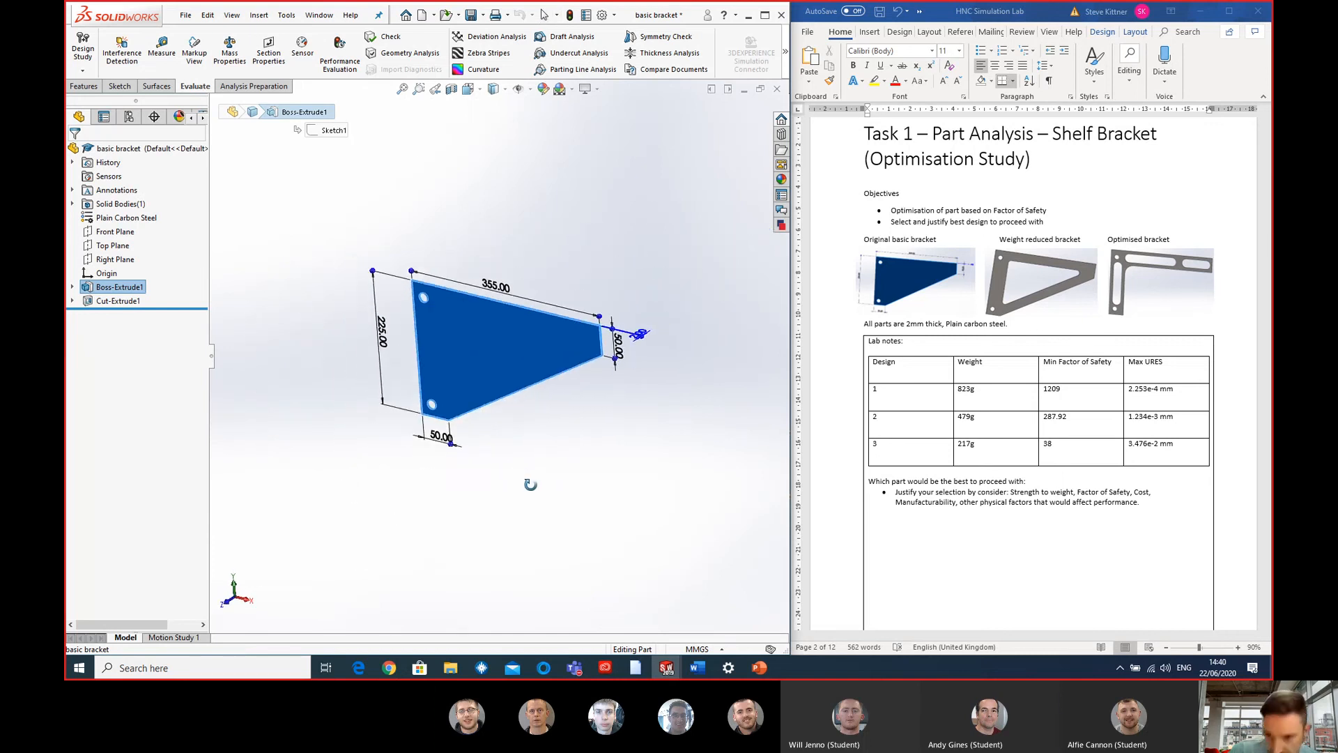
- Go to the Topology Optimisation section of the Word lab document and highlight its heading
click(944, 270)
scroll(1032, 272, down, 10)
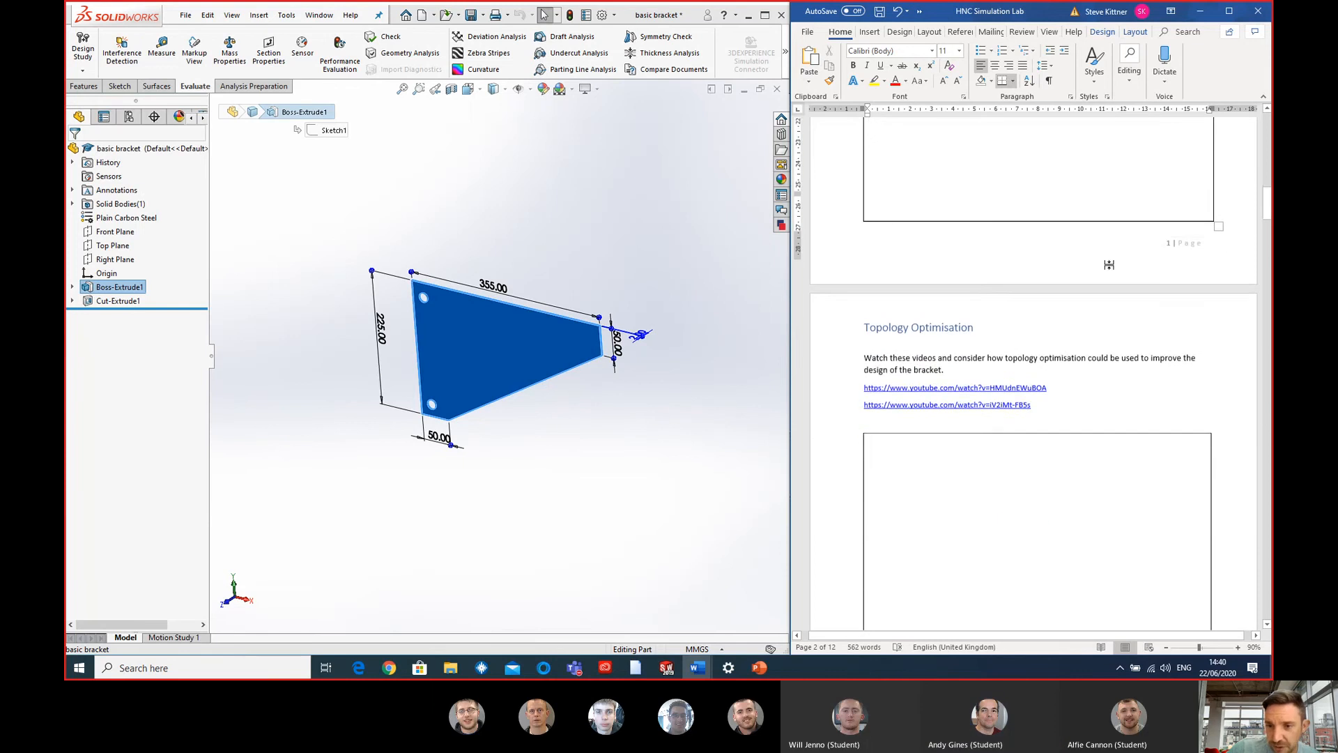
scroll(1108, 265, down, 5)
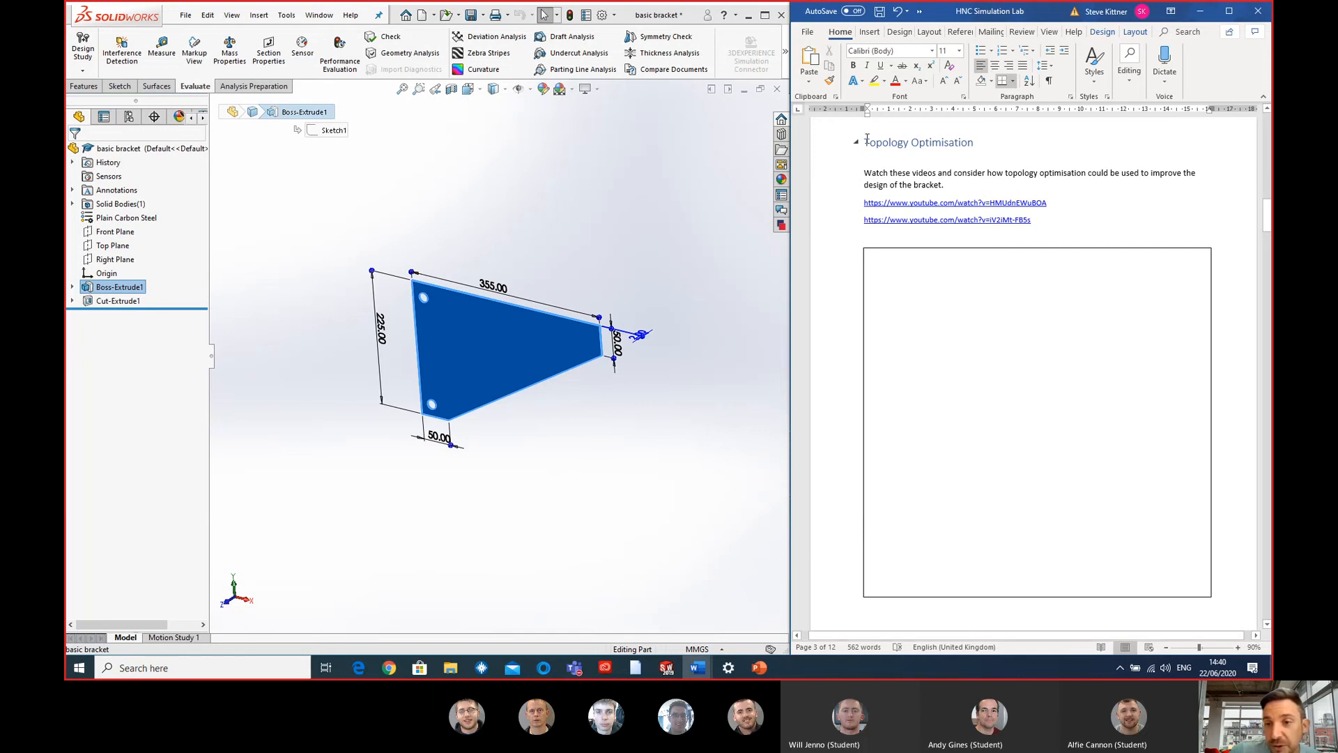
drag(910, 140, 979, 142)
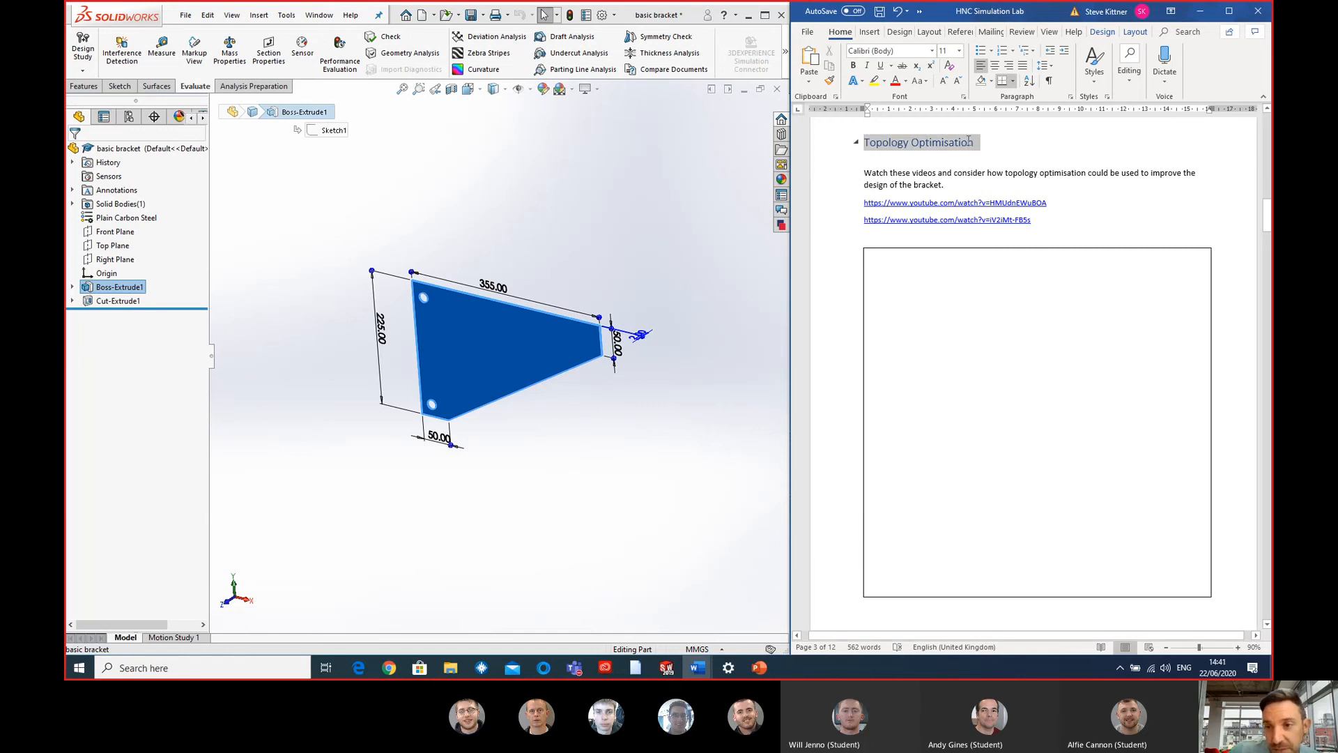
- Clear the selection on the basic bracket and return to the Topology Optimisation heading in the lab document
click(639, 533)
click(640, 533)
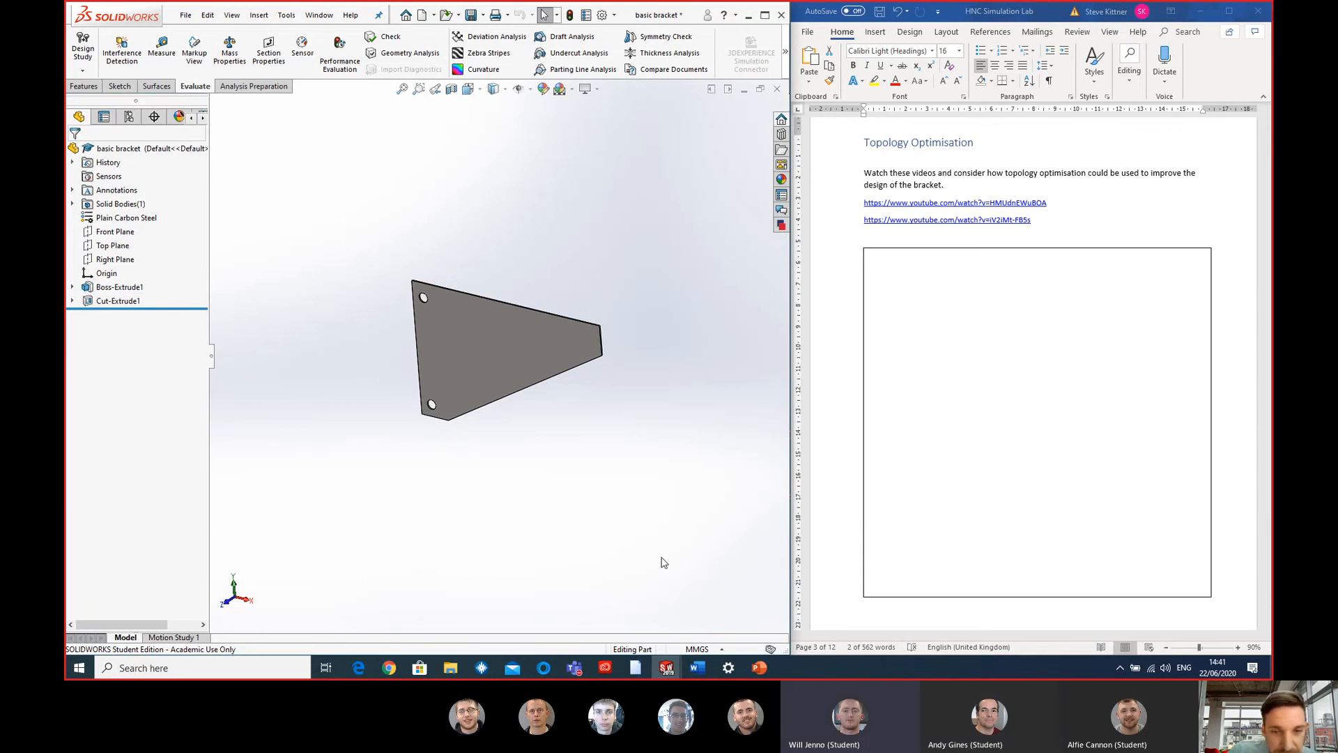
click(945, 153)
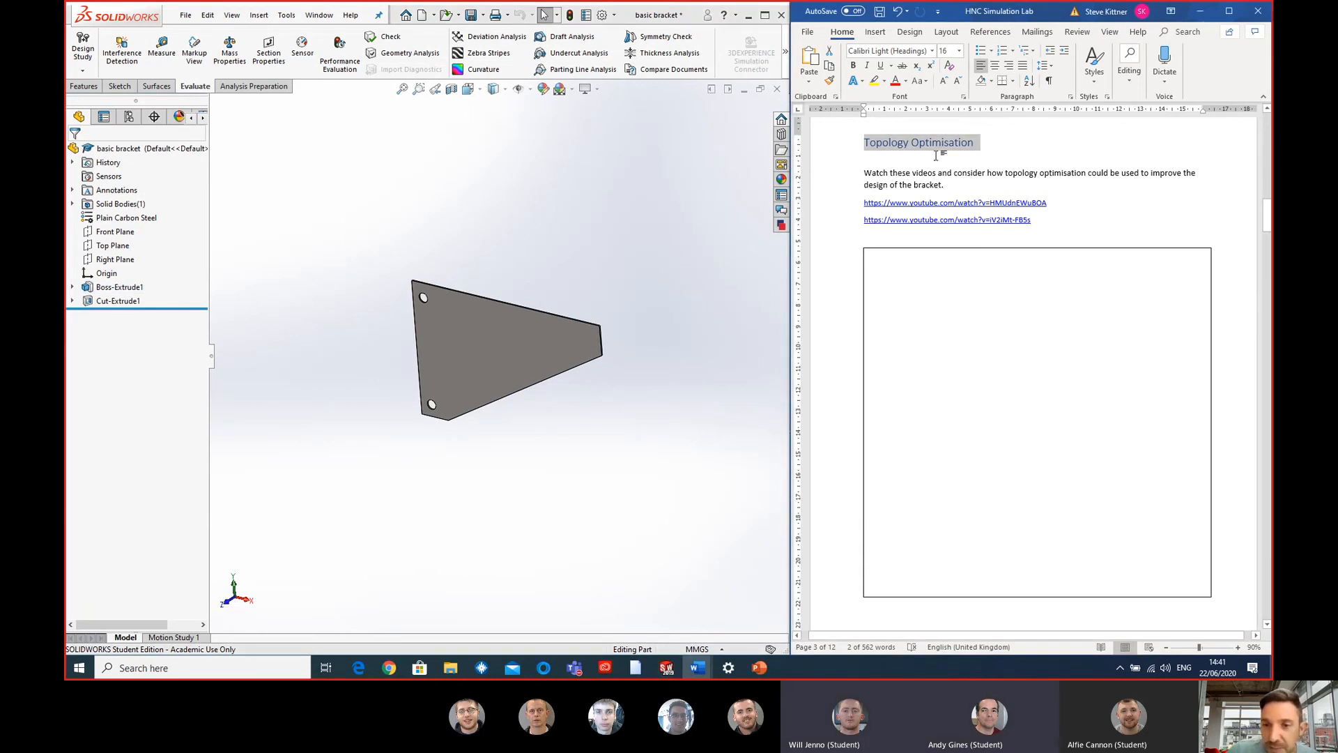
- Show the dimensions of the basic bracket's main extrusion and examine its plate shape close up
click(452, 363)
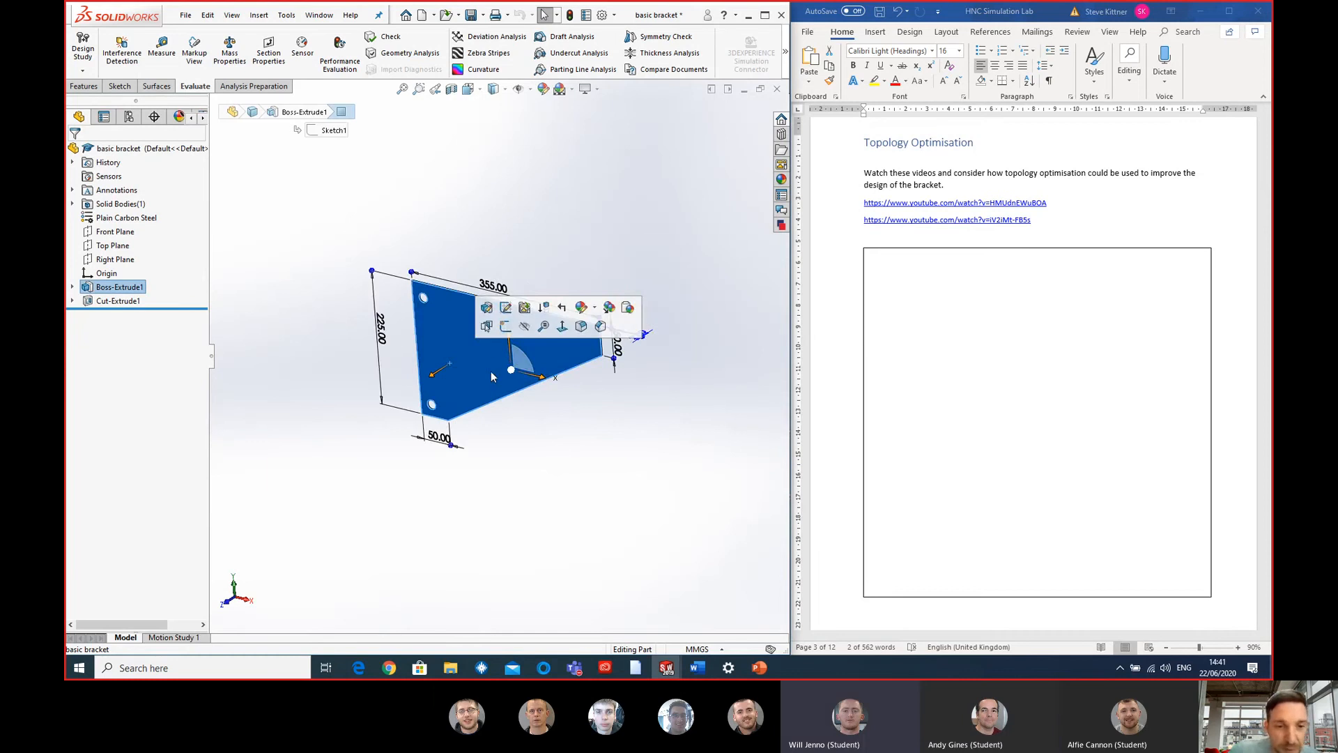
middle_drag(510, 370, 517, 384)
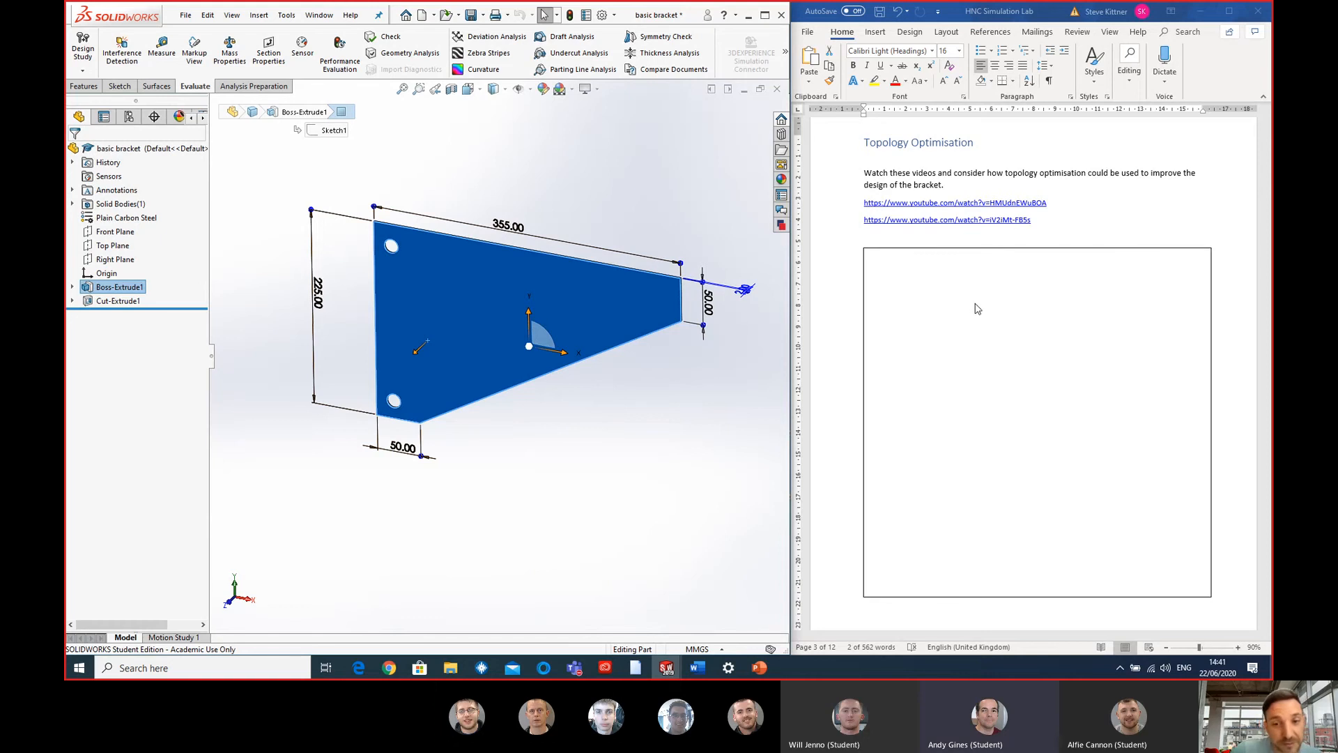
- Go to the Task 2 Assembly Motion and Interference Detection Analysis section of the lab document
scroll(967, 307, down, 1)
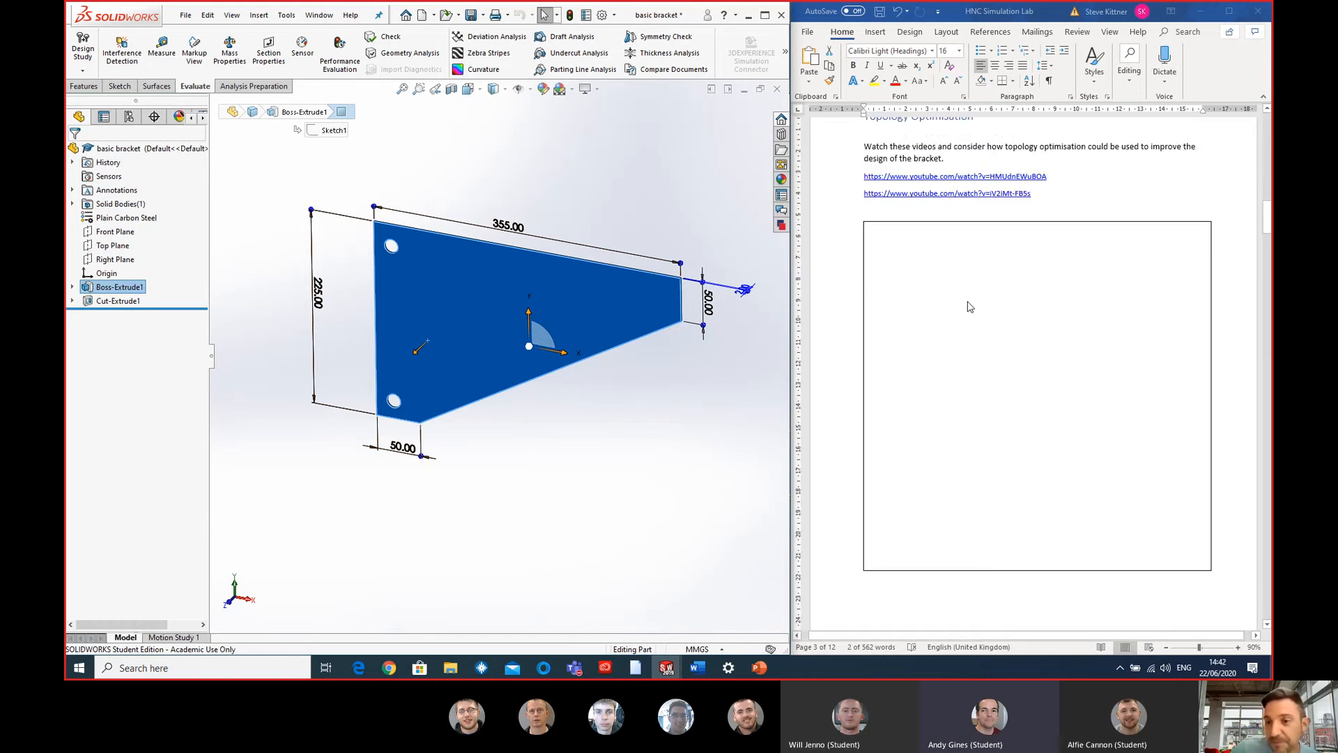
scroll(969, 306, down, 8)
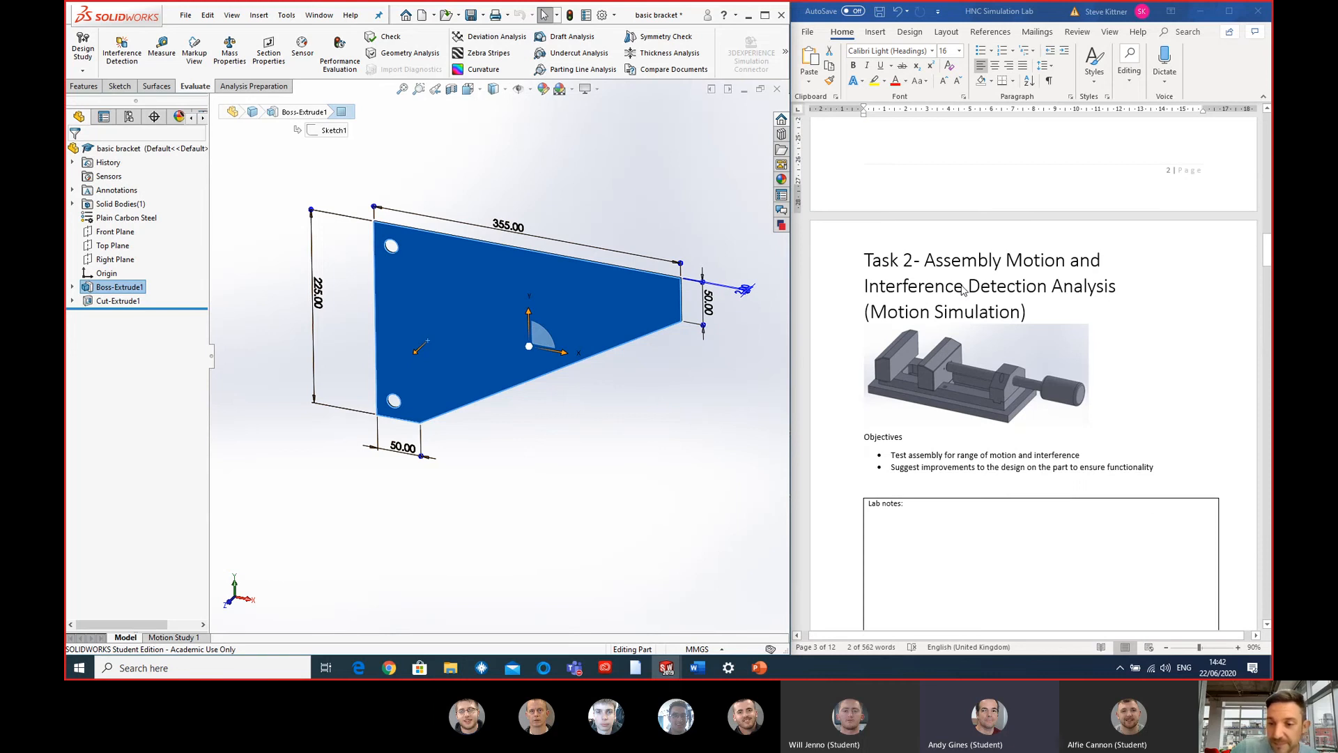
scroll(964, 290, down, 3)
scroll(960, 287, down, 1)
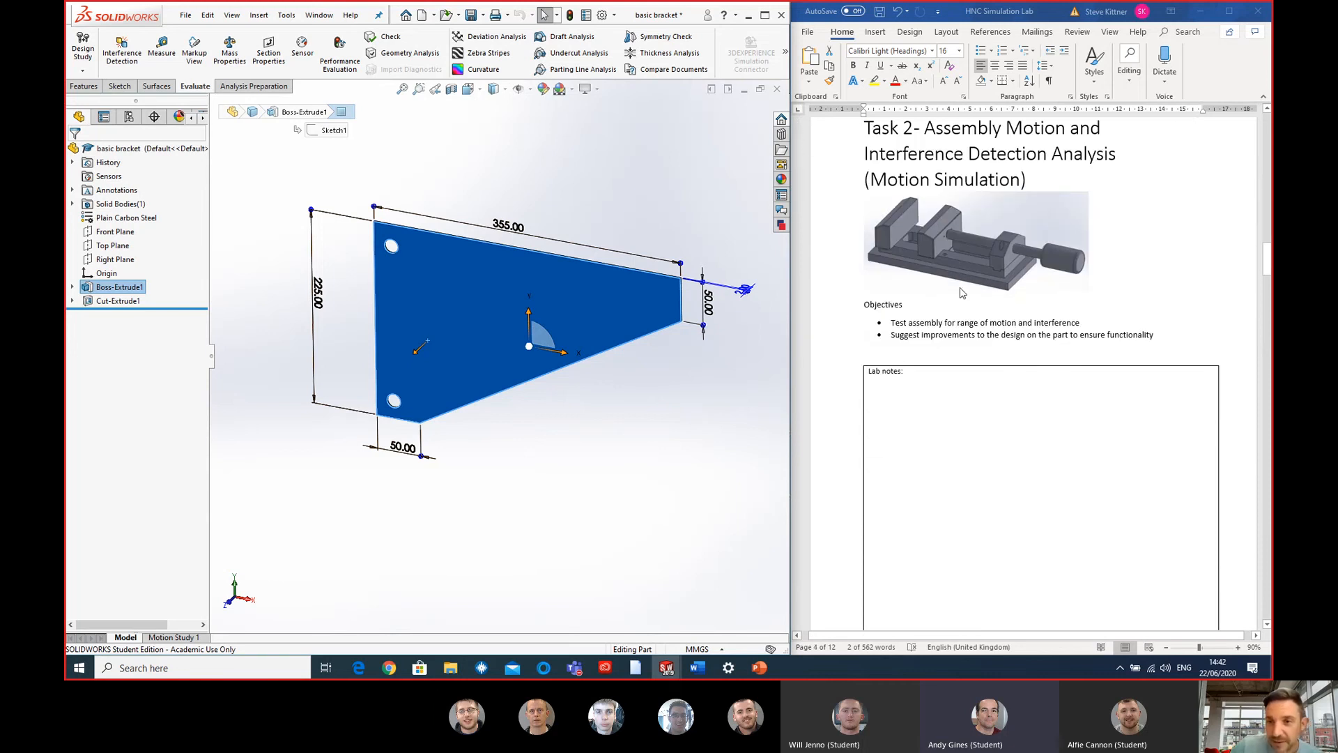
scroll(959, 288, up, 1)
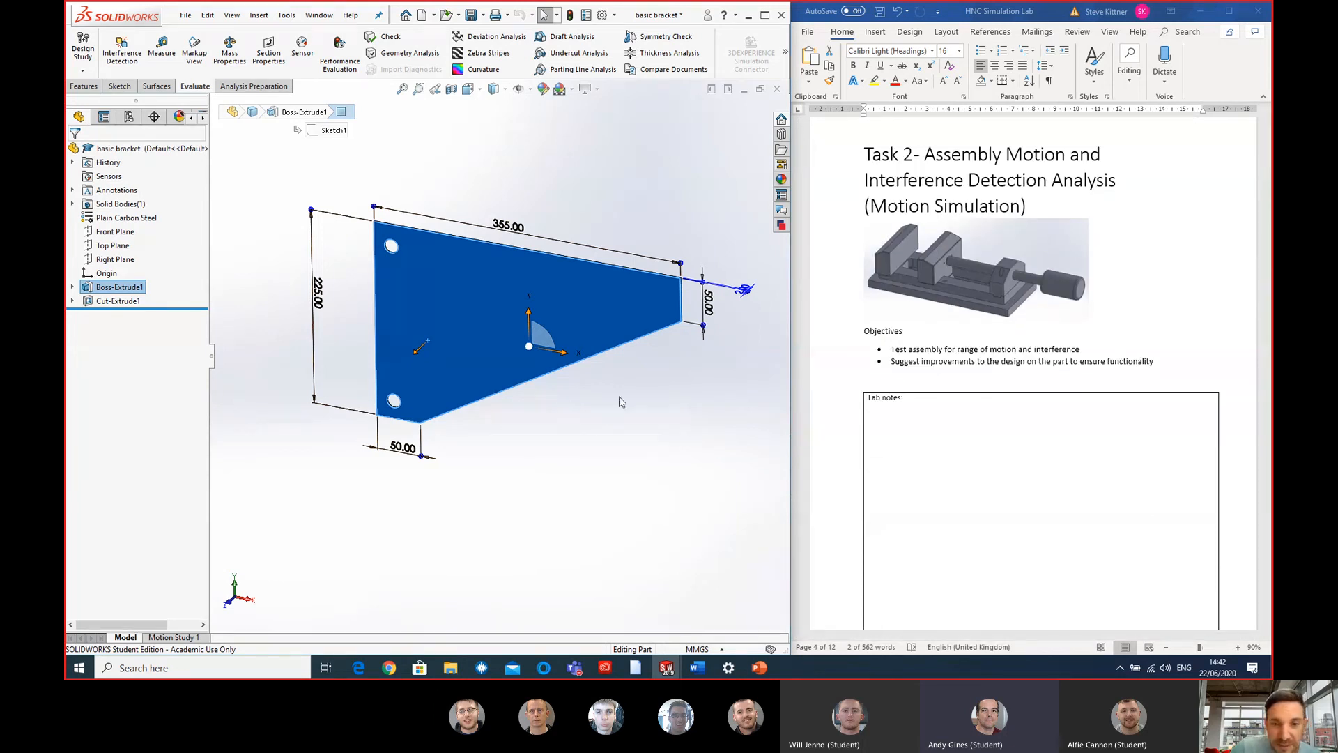
- Minimise the basic bracket part and bring up the vice assembly Assem1 with the whole model in view
click(743, 90)
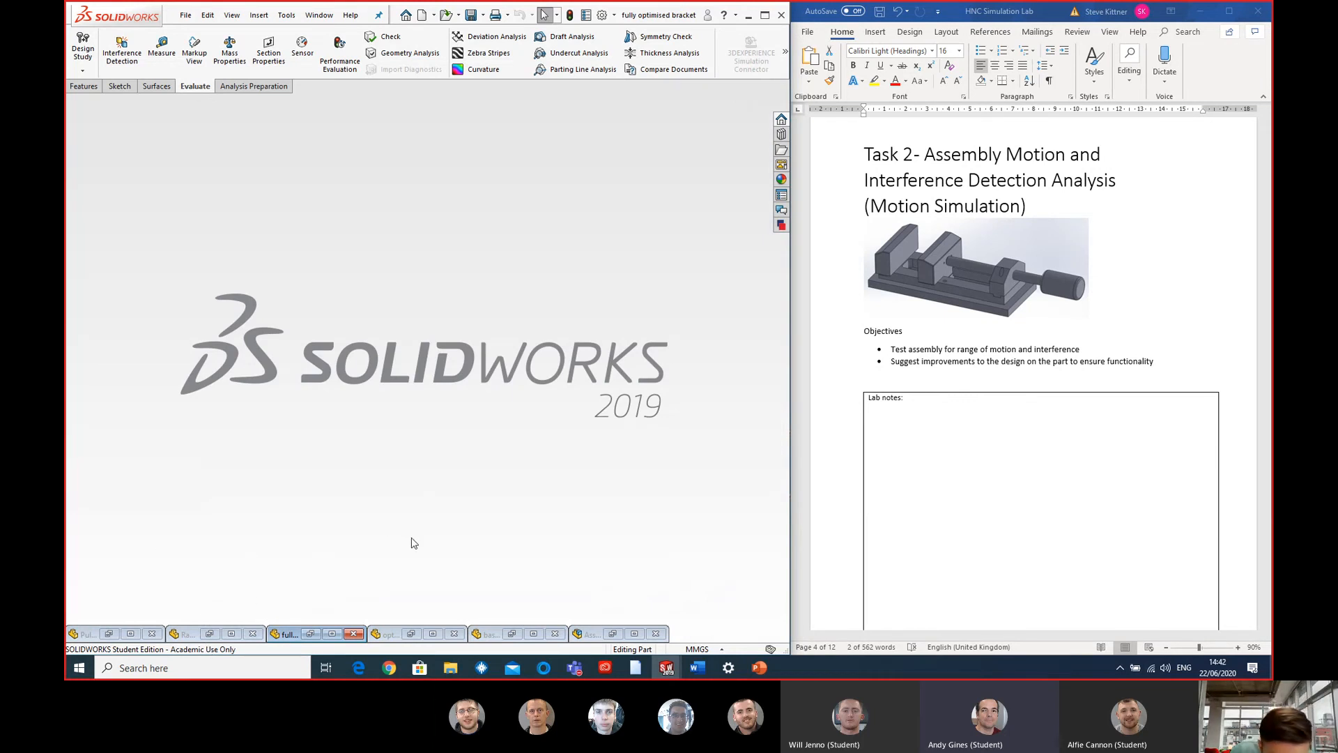
click(612, 634)
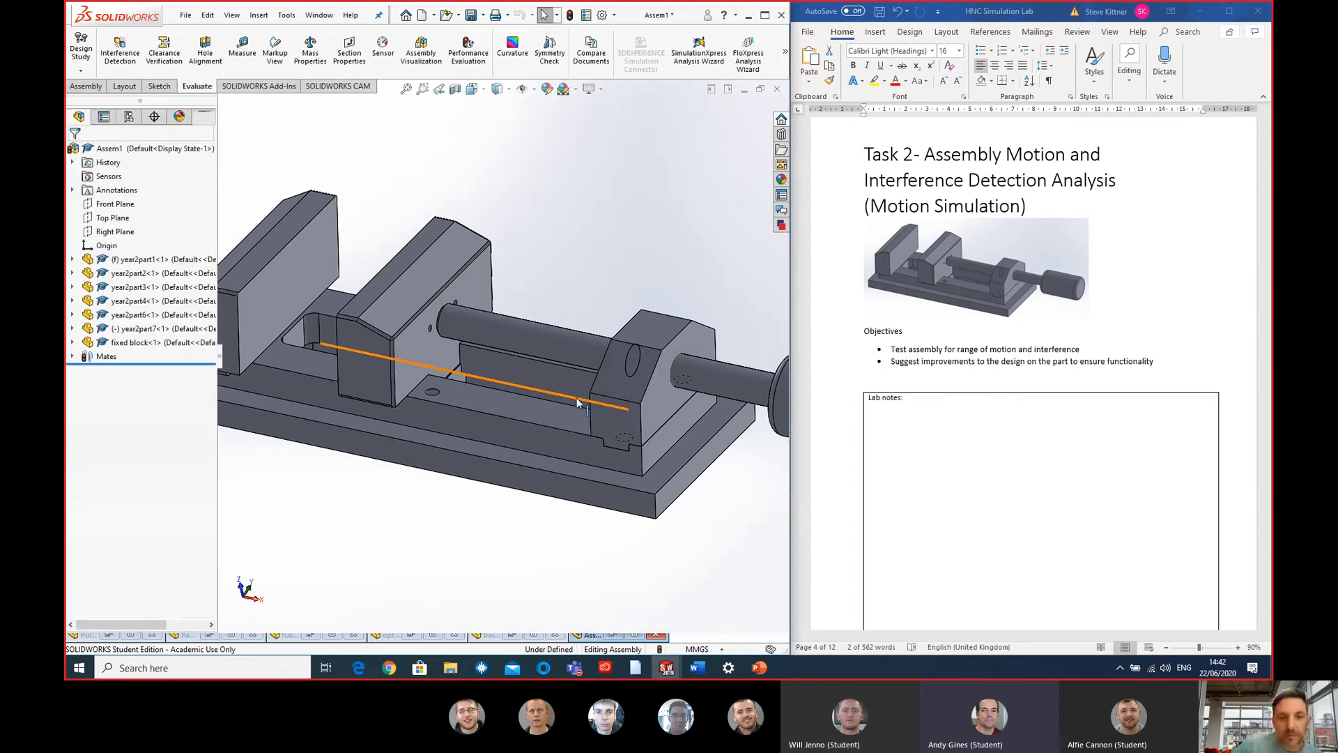
scroll(532, 382, down, 2)
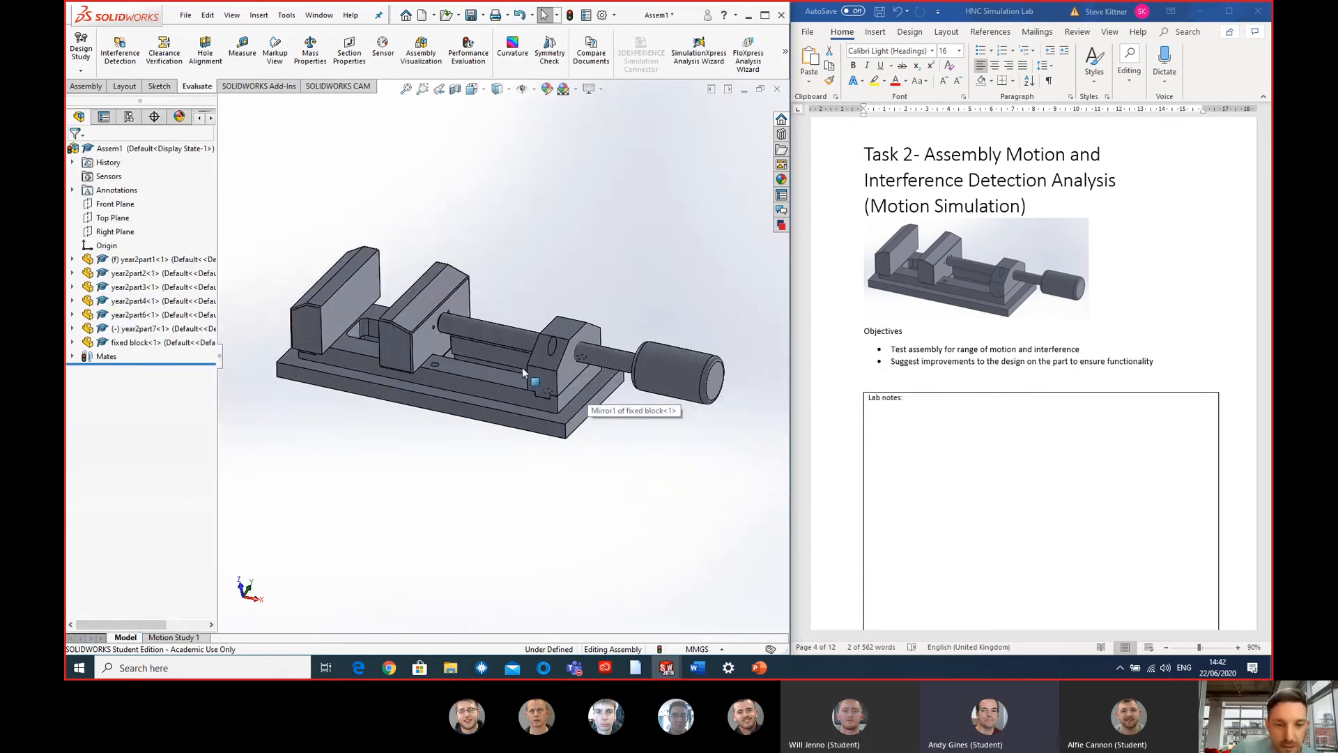
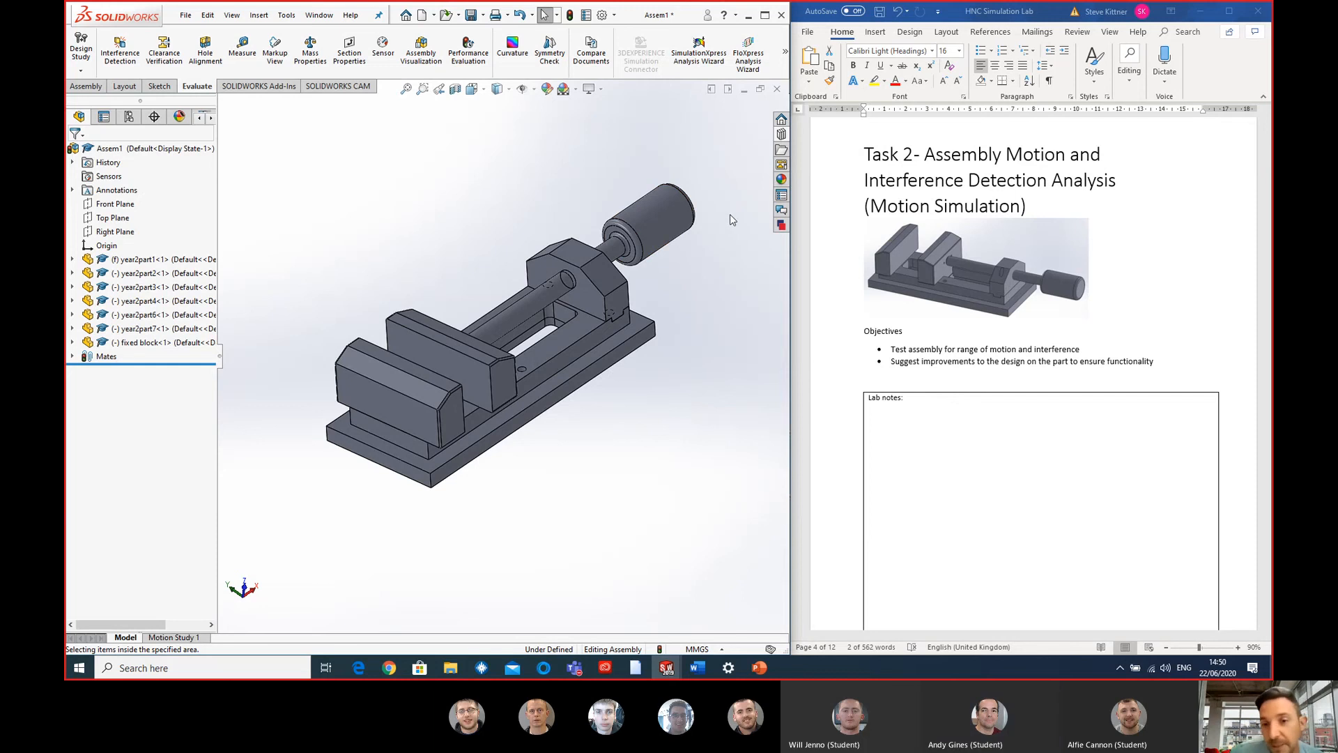
- Check the SOLIDWORKS Content and Toolbox entries in the Design Library, and close the library
click(781, 134)
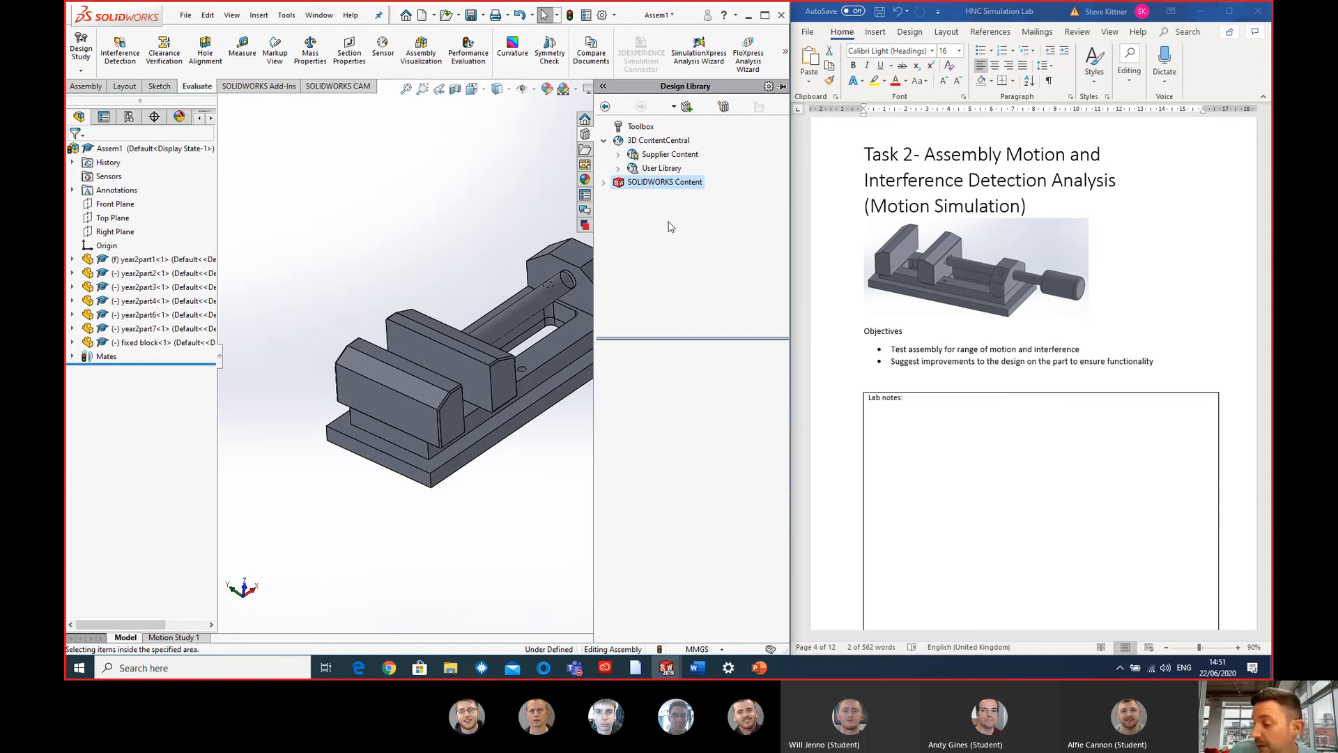
click(604, 182)
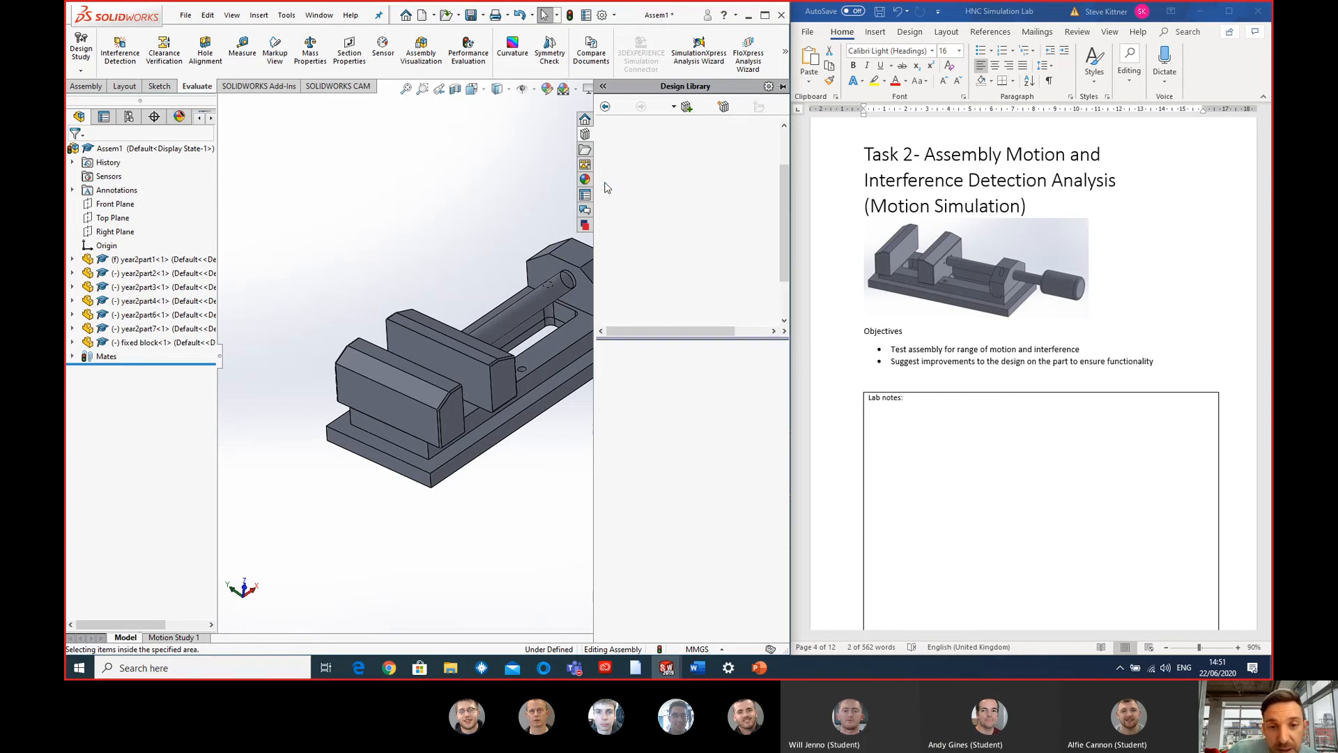
click(604, 126)
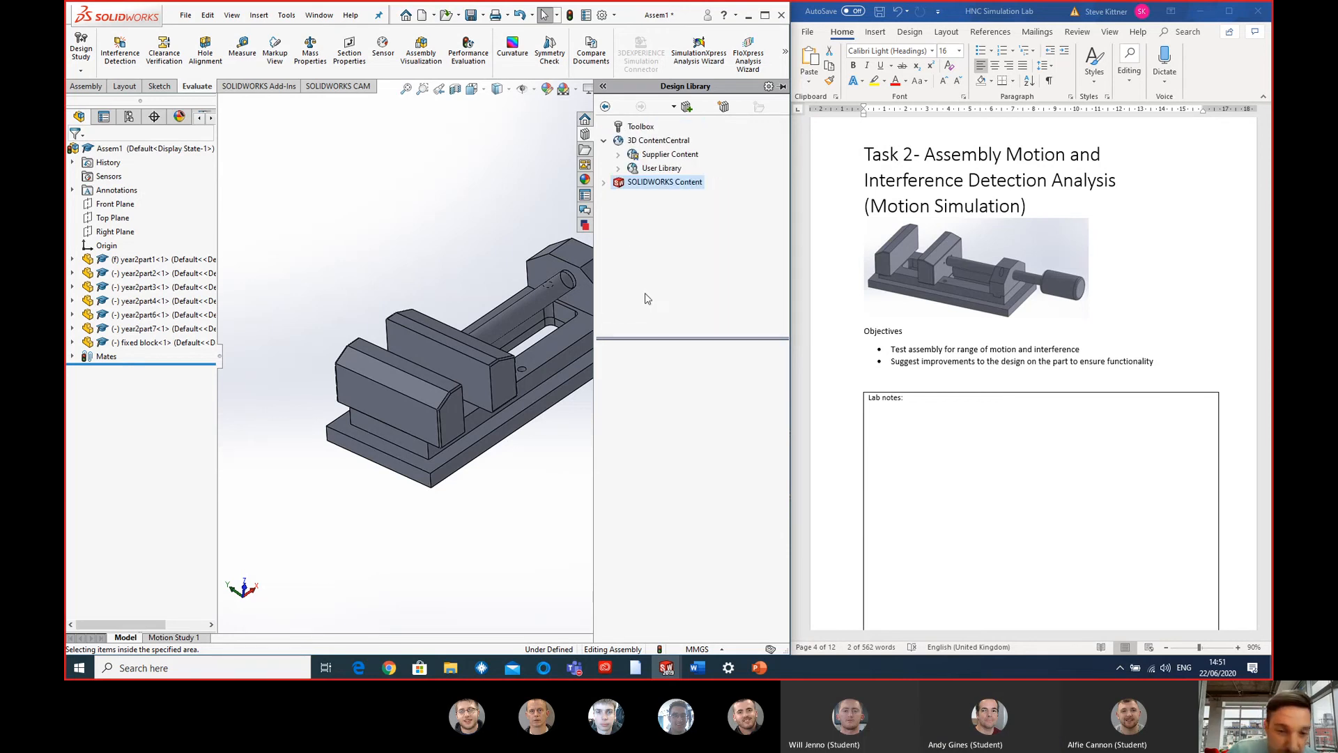
scroll(558, 363, up, 5)
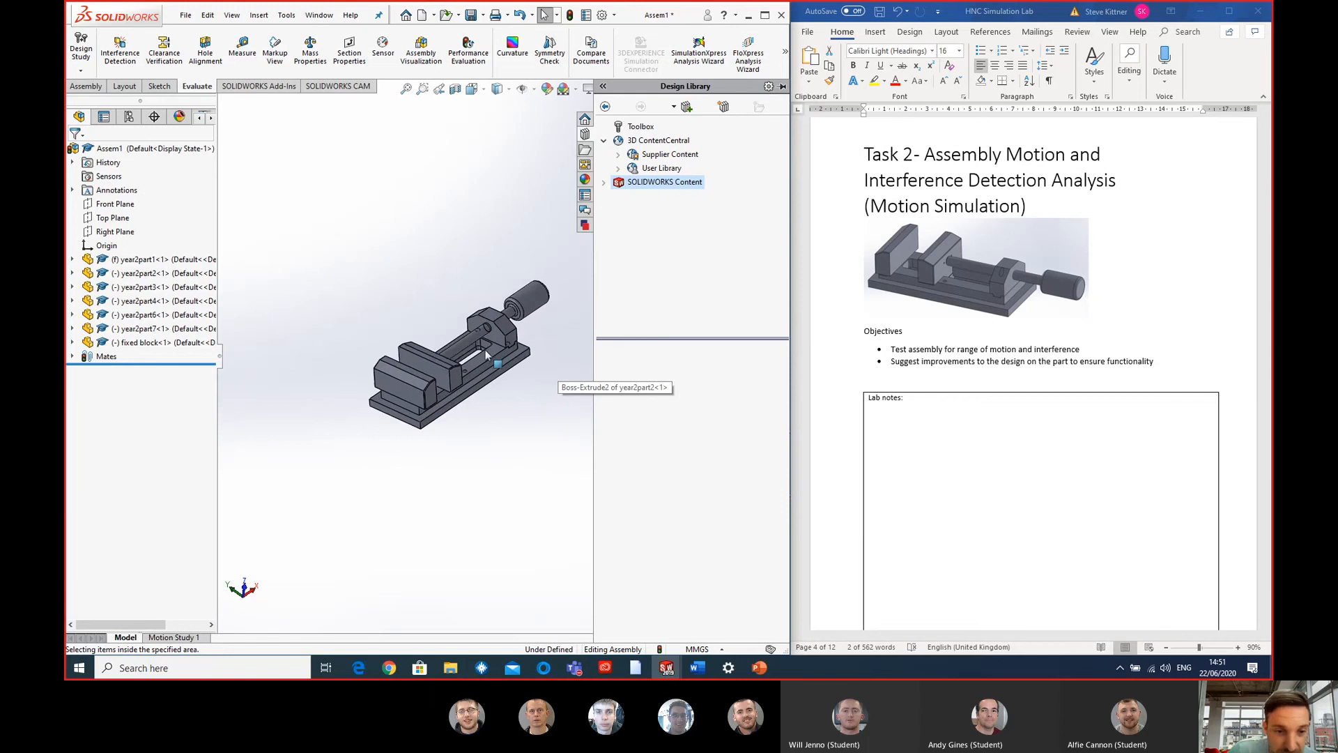
scroll(488, 354, down, 4)
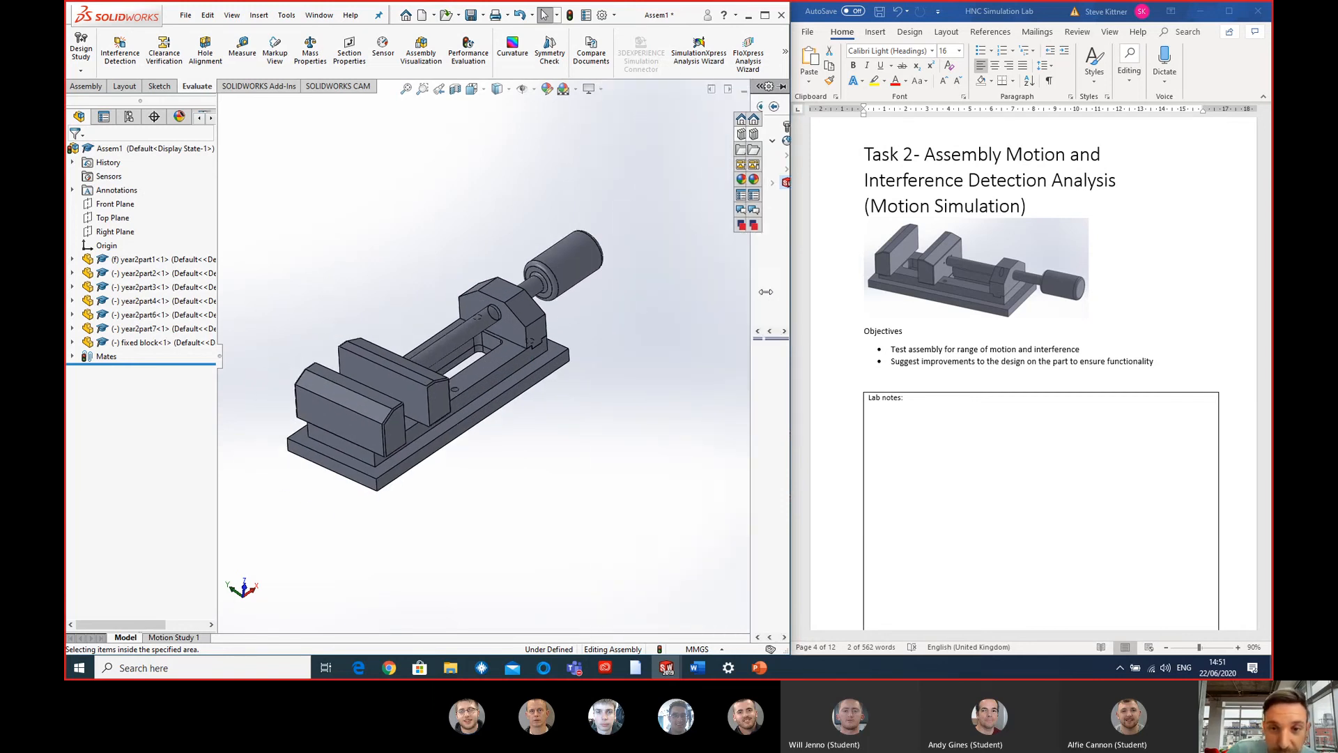
drag(766, 292, 789, 291)
scroll(348, 383, down, 2)
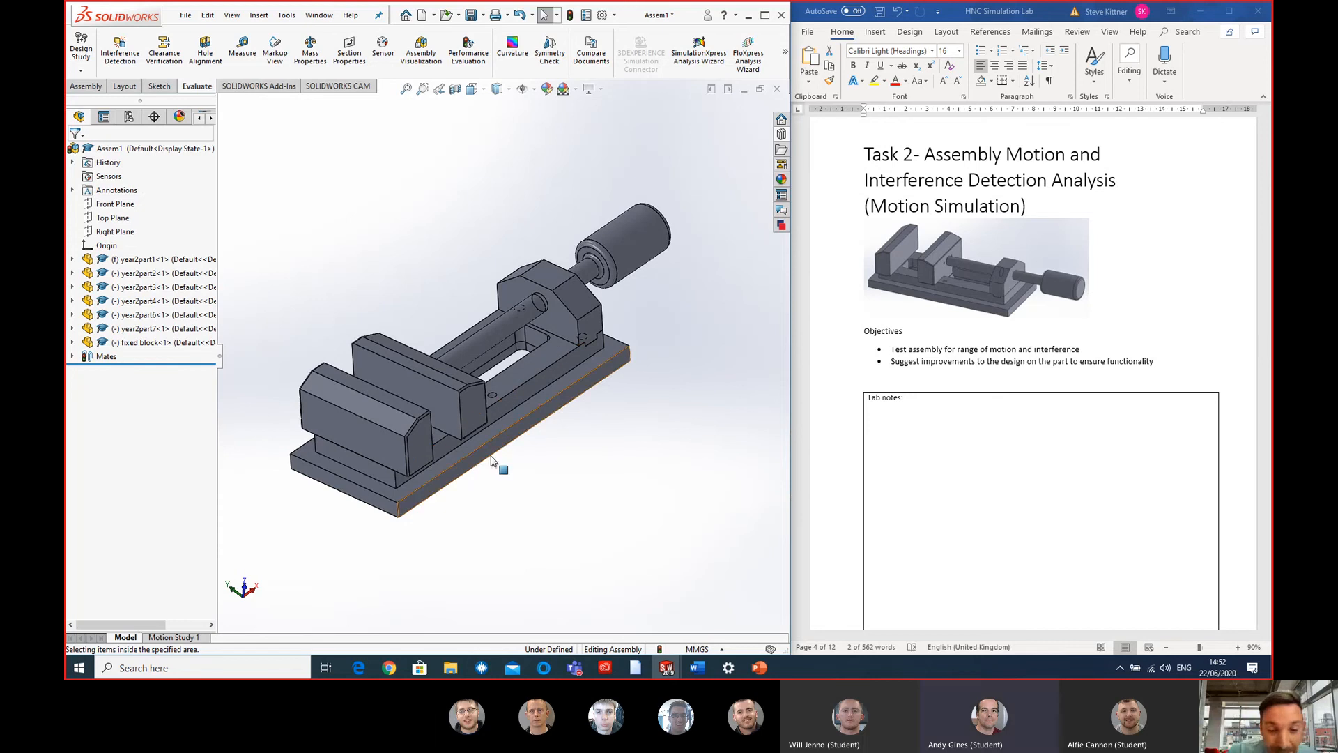
- Slide the year2part3 block along the slot in the vice base to the slot's rounded end, viewed from underneath
middle_drag(452, 453, 496, 508)
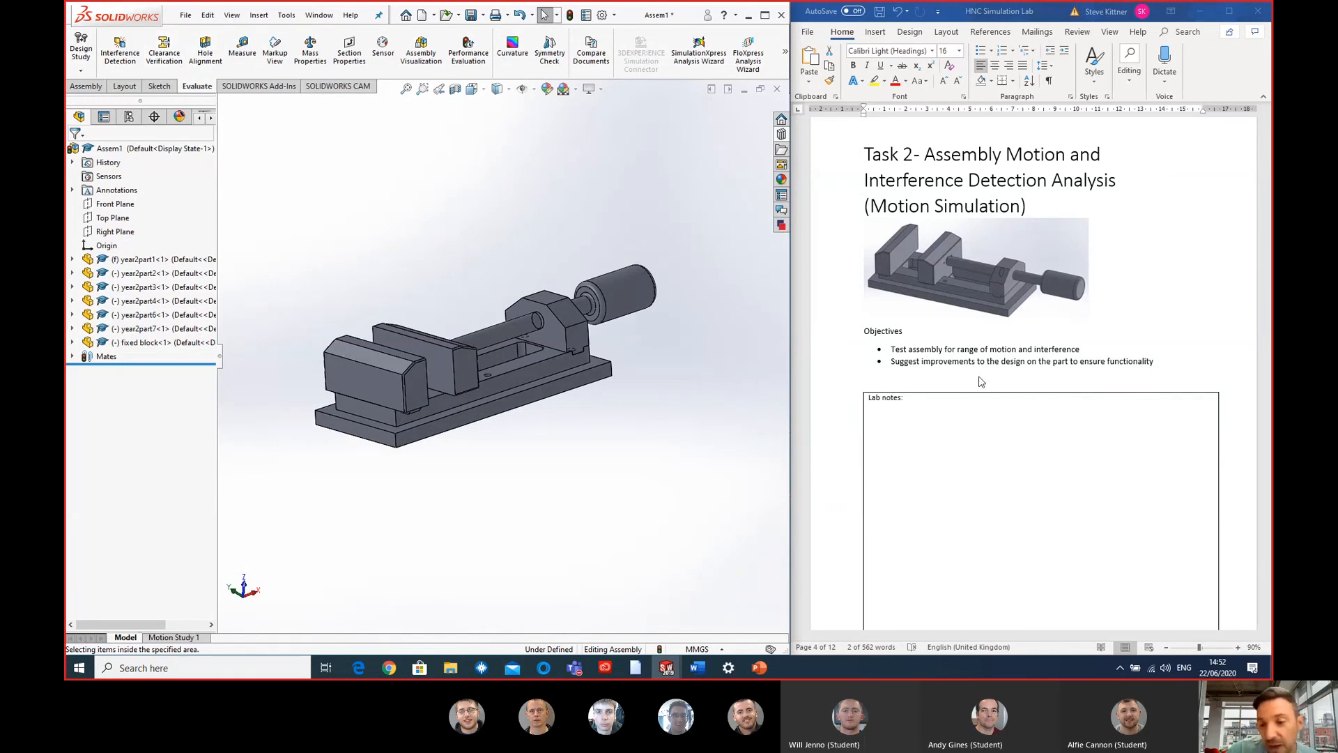
middle_drag(553, 421, 416, 405)
scroll(397, 356, down, 4)
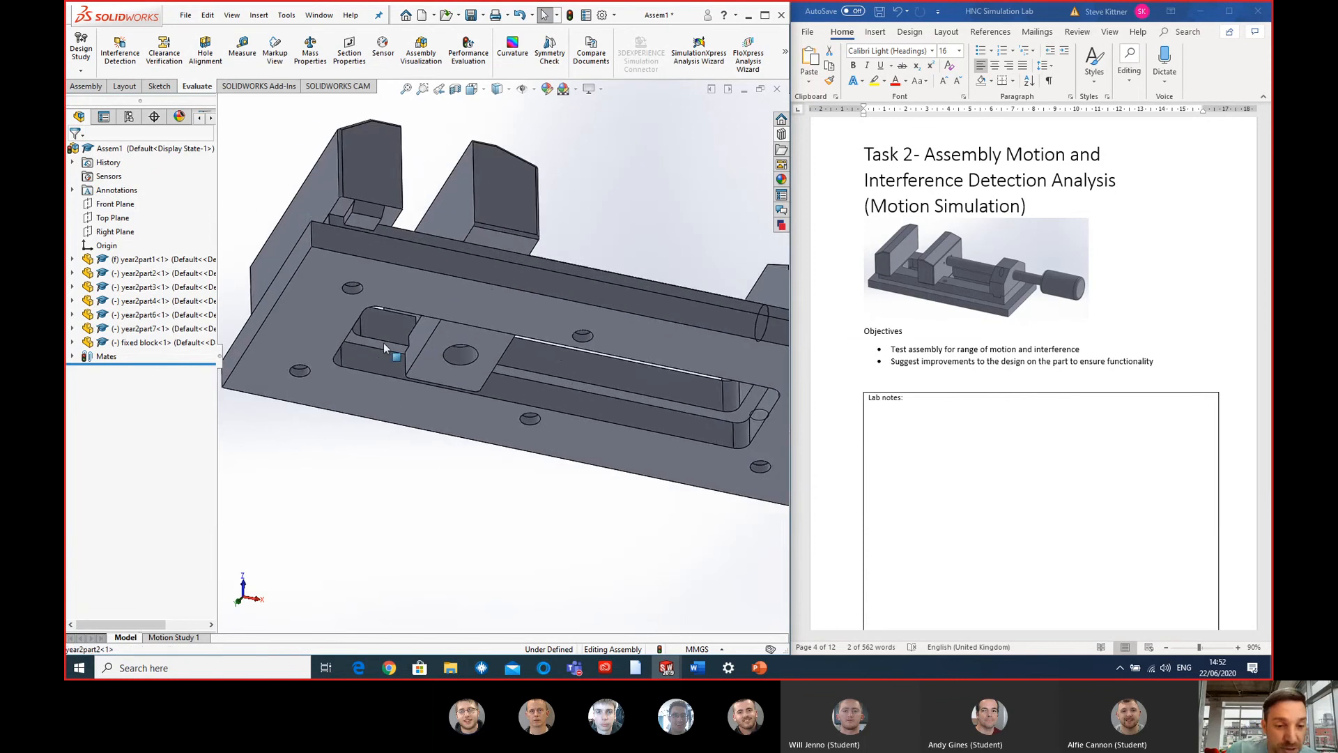
middle_drag(391, 352, 343, 266)
scroll(425, 307, up, 5)
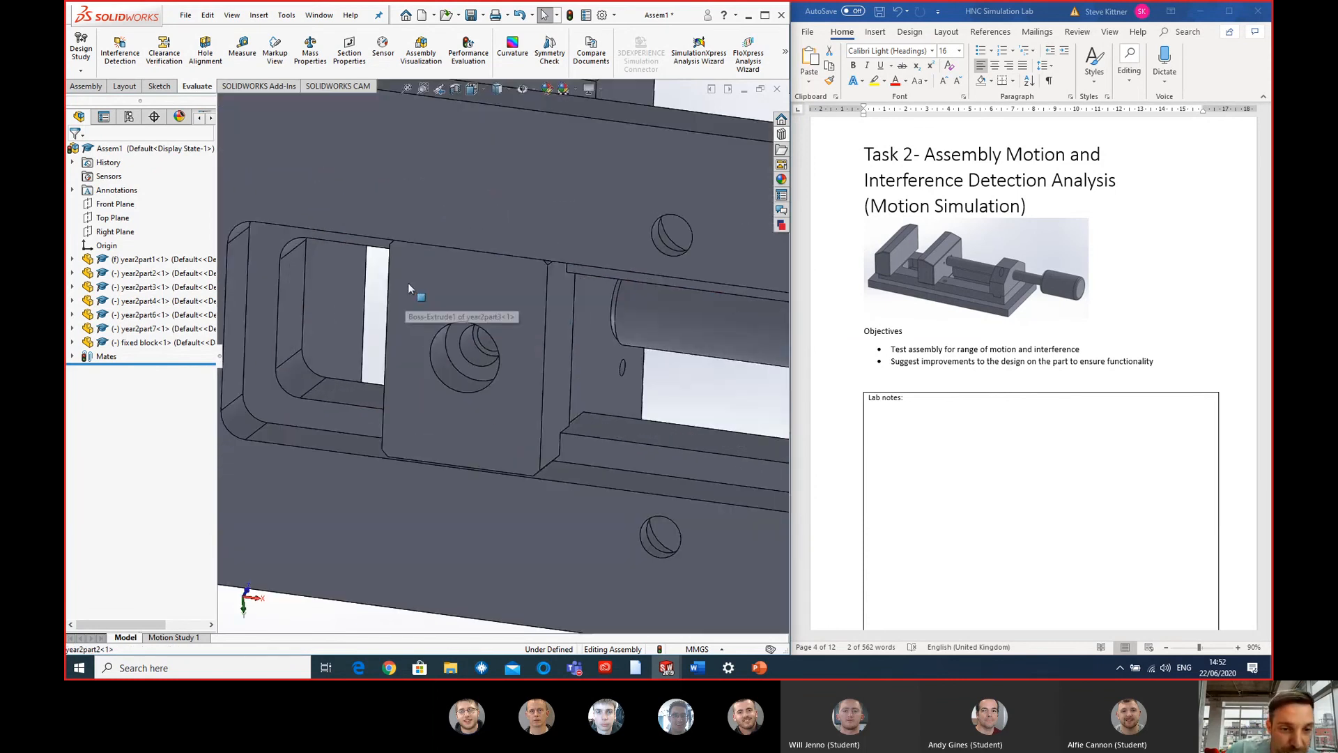
click(412, 287)
drag(278, 282, 160, 277)
scroll(369, 280, up, 1)
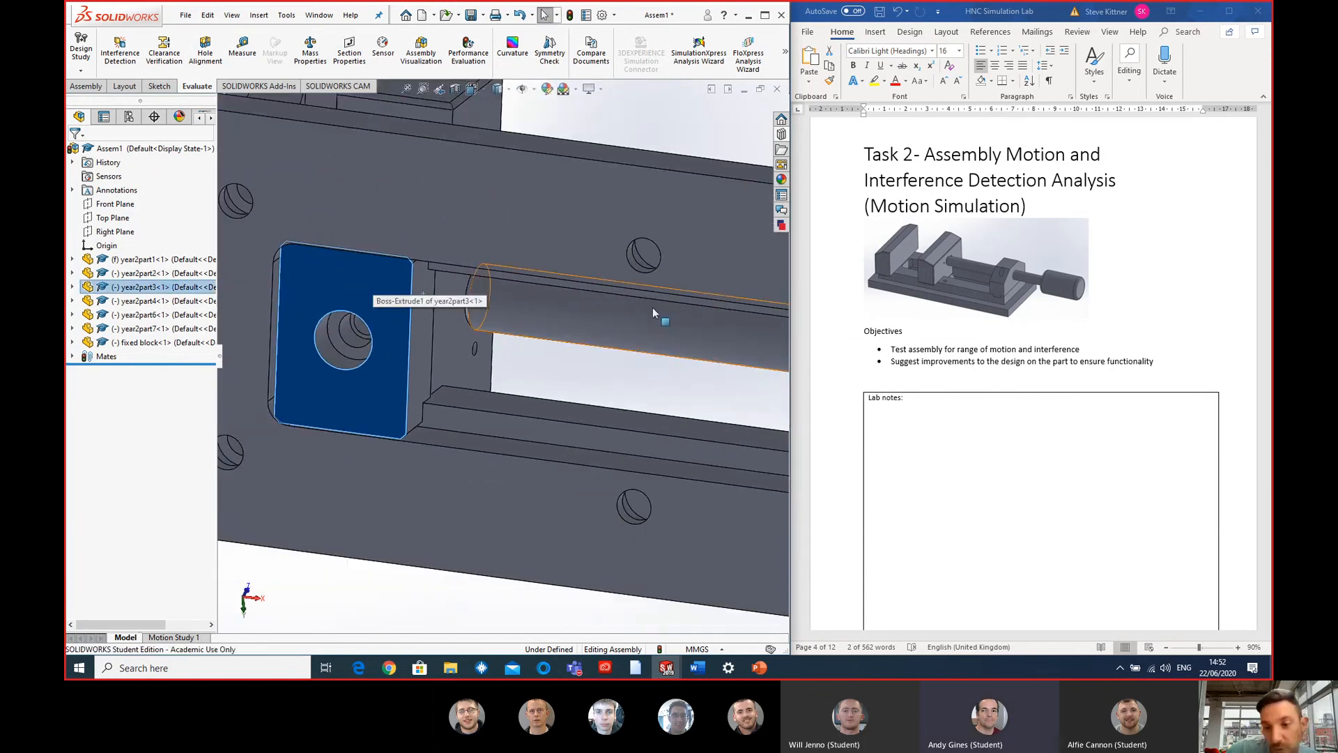
- Examine how the year2part3 block's square corners fit against the rounded end of the base slot
scroll(423, 327, down, 2)
scroll(324, 293, up, 4)
scroll(371, 313, down, 3)
middle_drag(372, 313, 397, 272)
scroll(401, 286, up, 3)
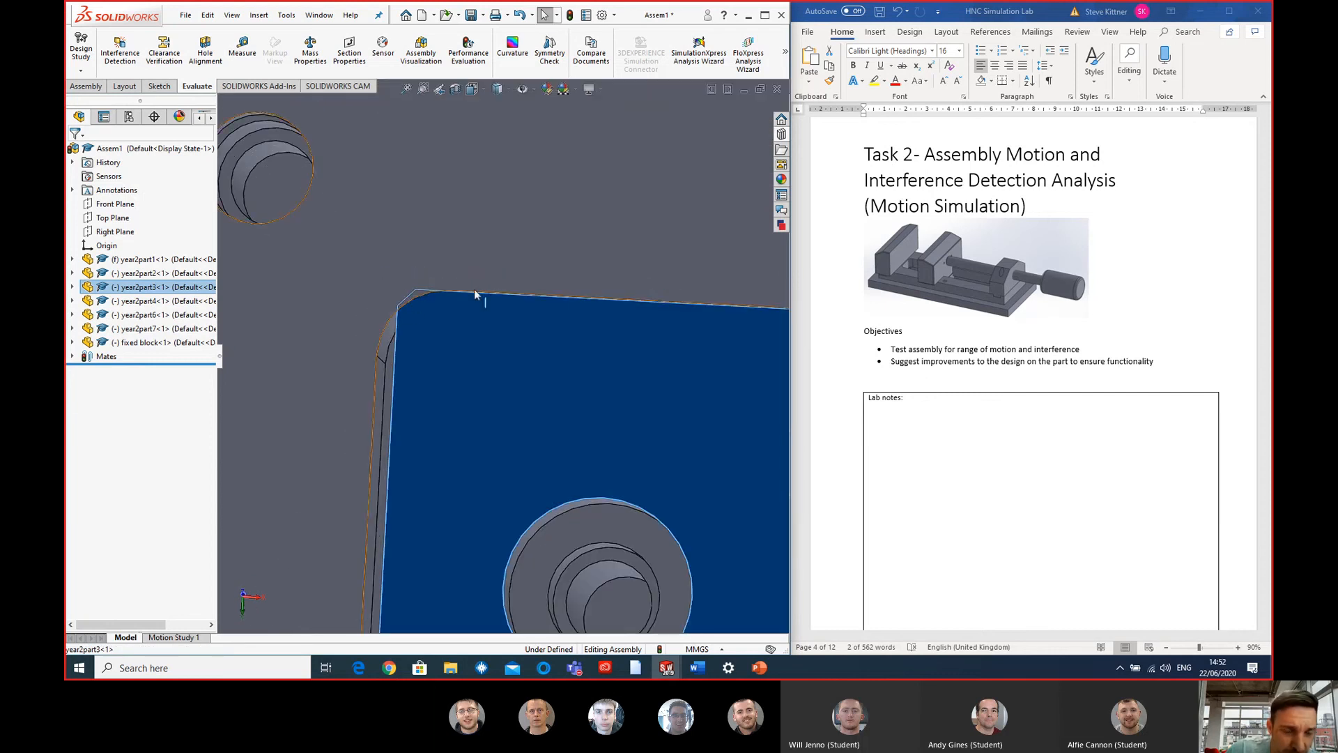
scroll(488, 342, down, 1)
scroll(508, 351, up, 5)
middle_drag(508, 352, 528, 323)
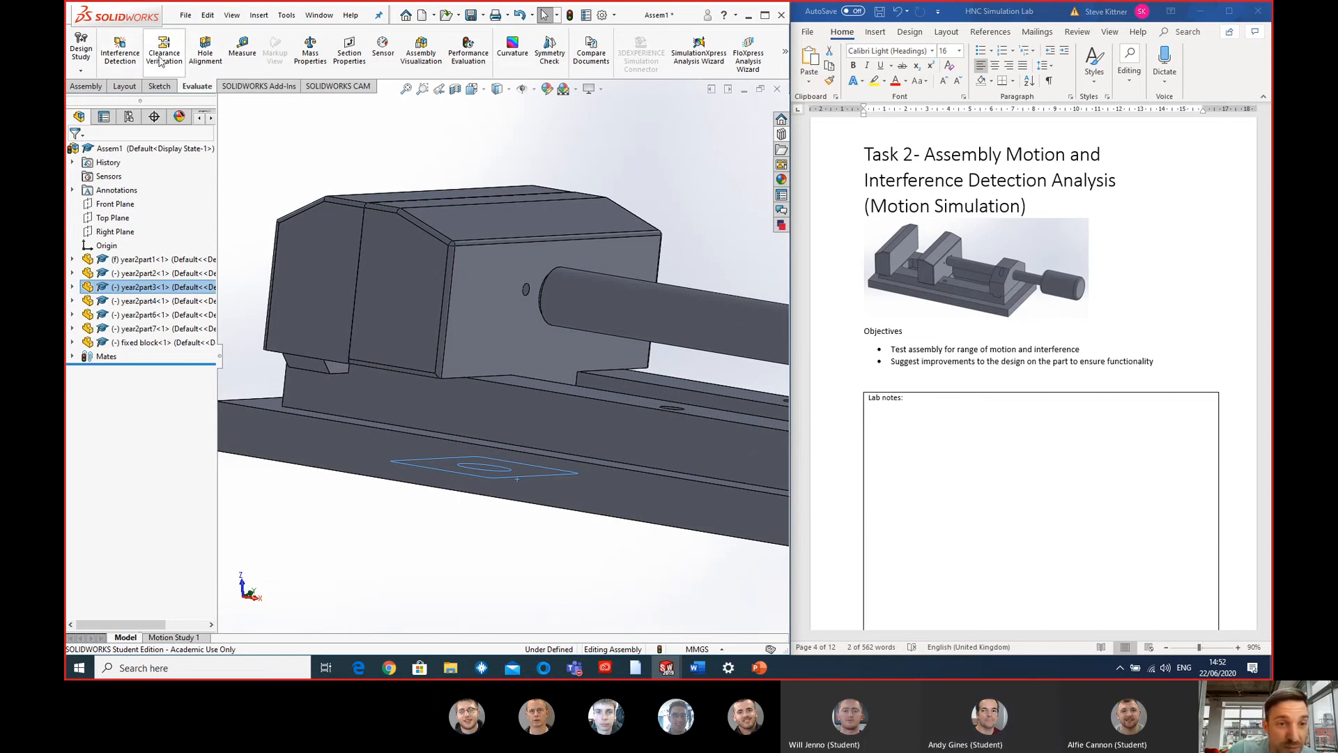
- Slide the moving jaw back along the base to open the vice, and show the whole assembly
scroll(639, 180, up, 1)
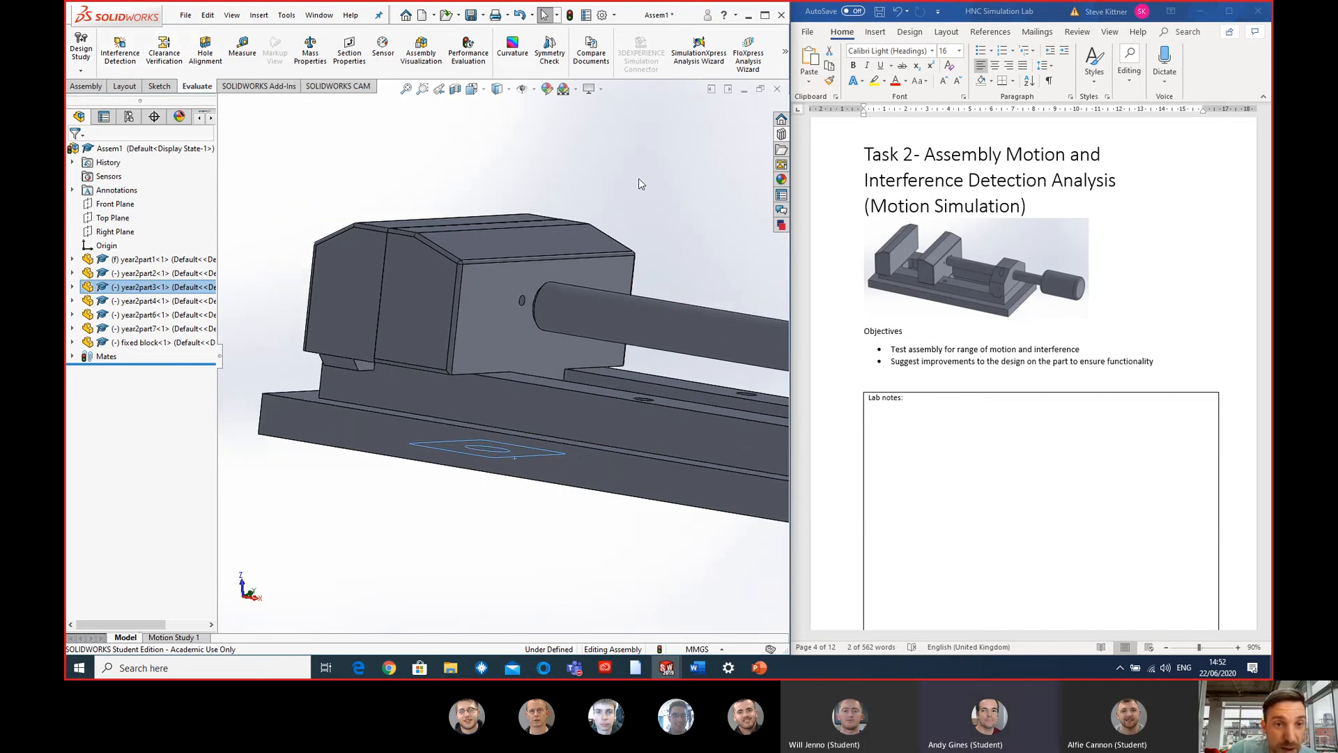
middle_drag(636, 211, 687, 324)
scroll(689, 325, down, 2)
scroll(686, 340, up, 2)
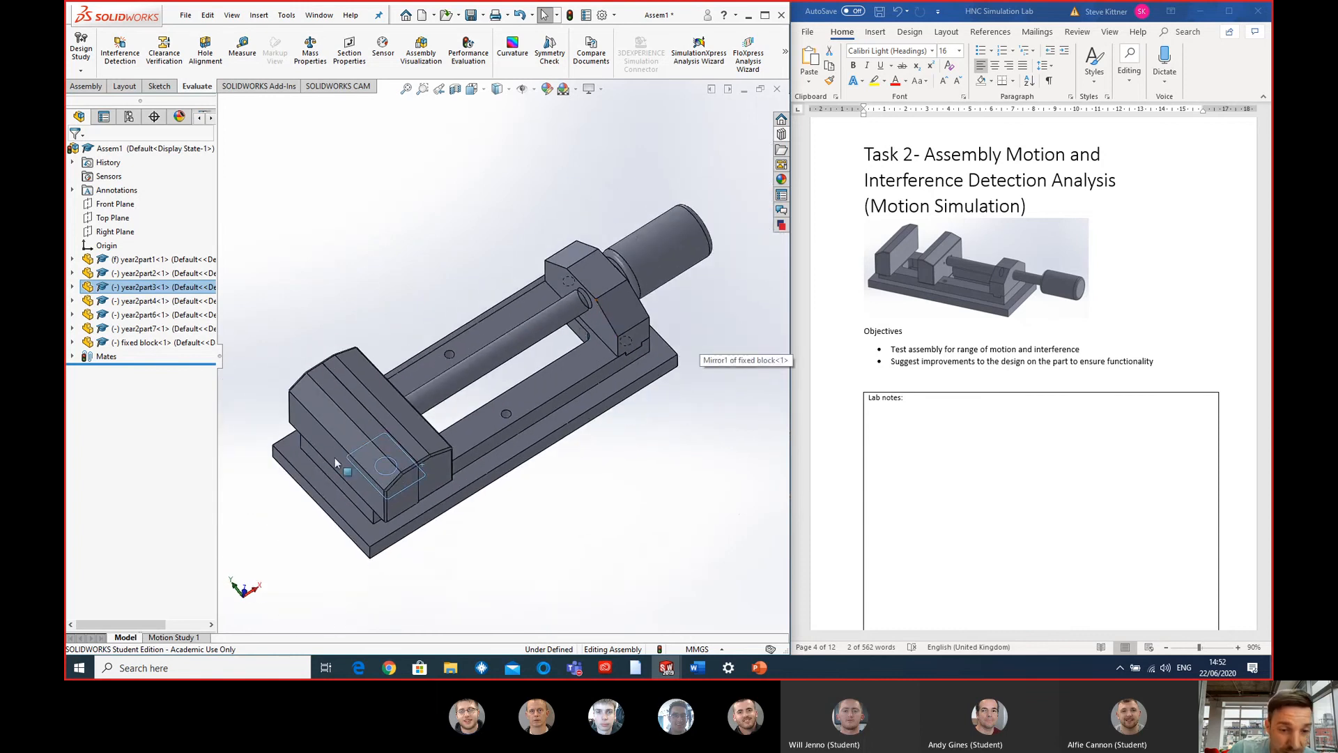
drag(334, 462, 540, 410)
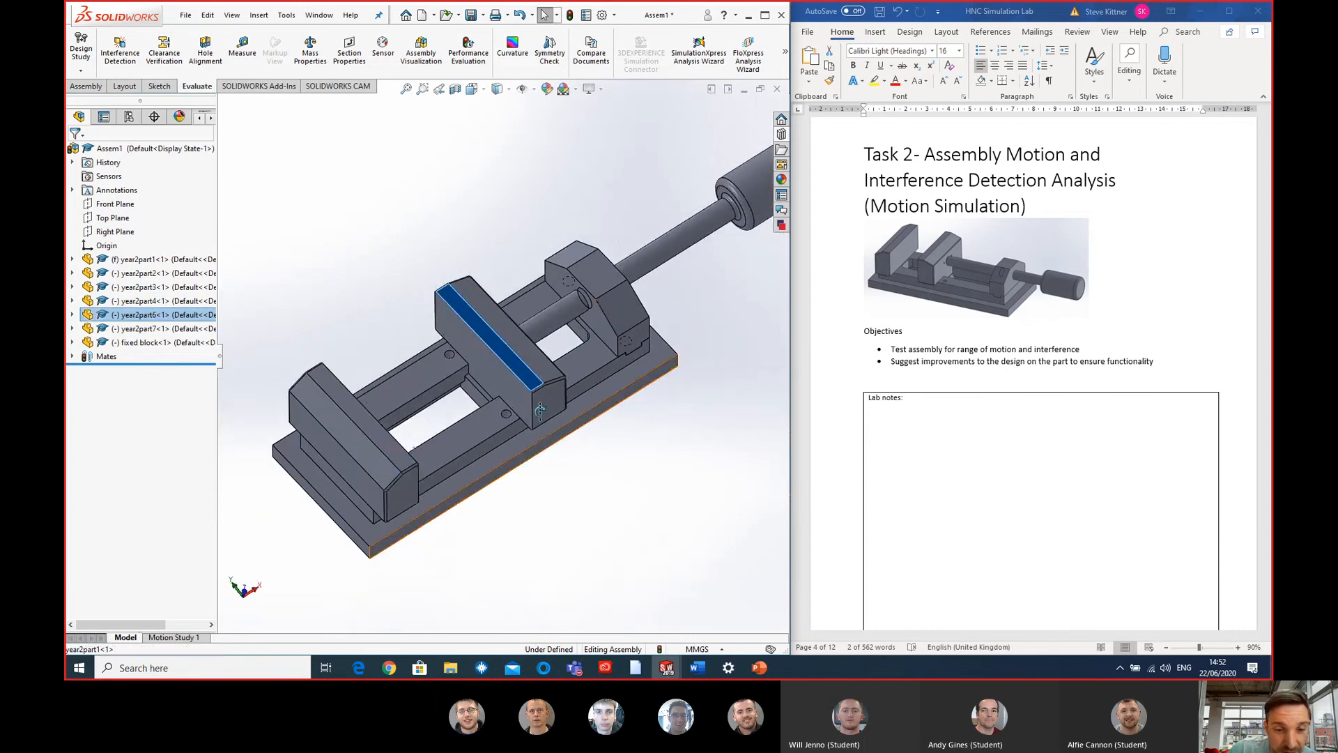
mouse_move(540, 411)
middle_down()
mouse_move(542, 373)
mouse_move(542, 407)
mouse_move(542, 394)
middle_up()
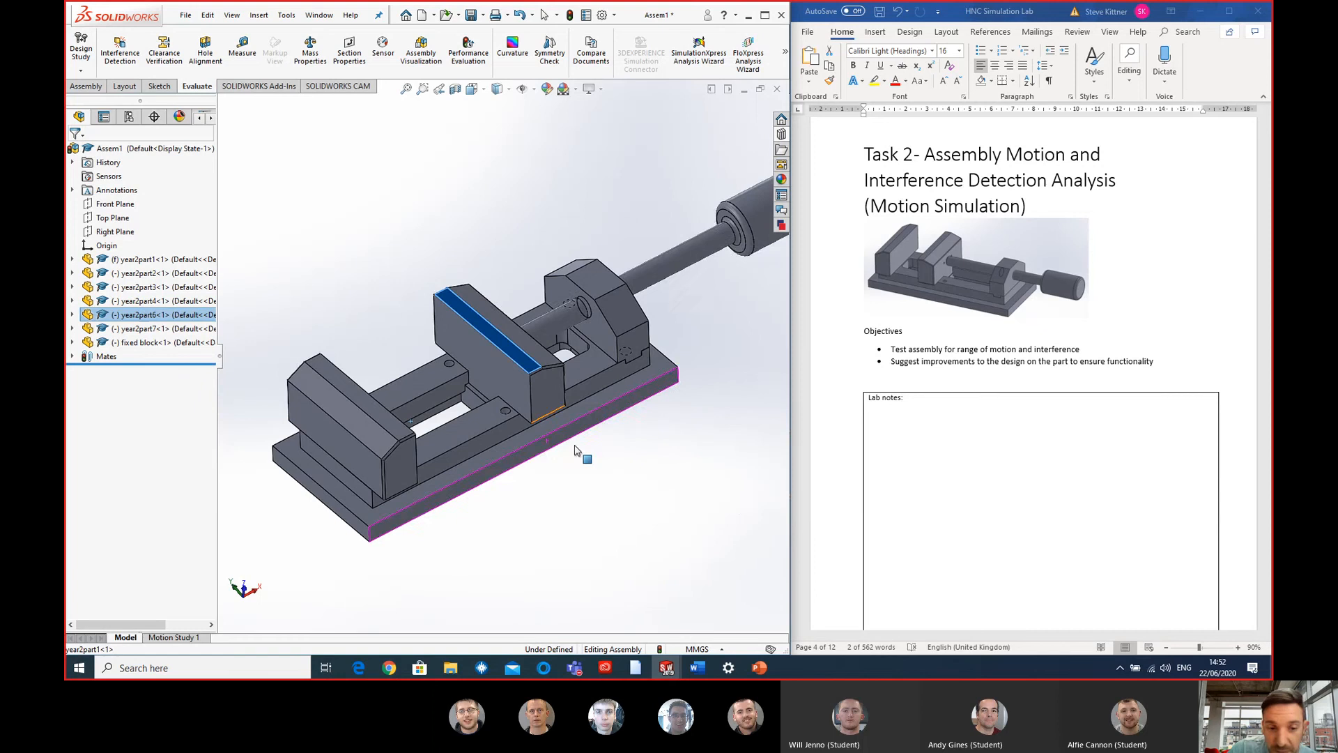
click(756, 438)
key(f)
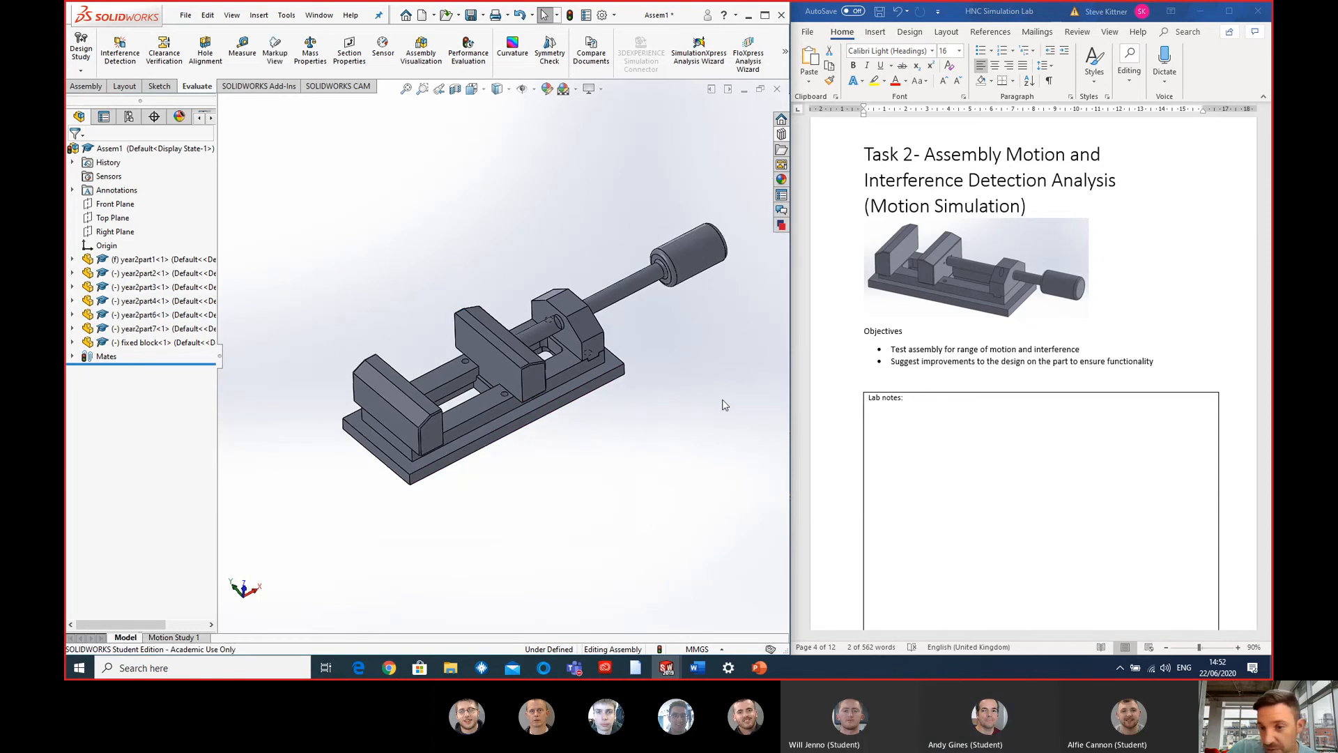
- Go to the Task 3 Deflection Analysis - Bearing Pully Frame section of the lab document
click(1138, 271)
scroll(1136, 245, down, 4)
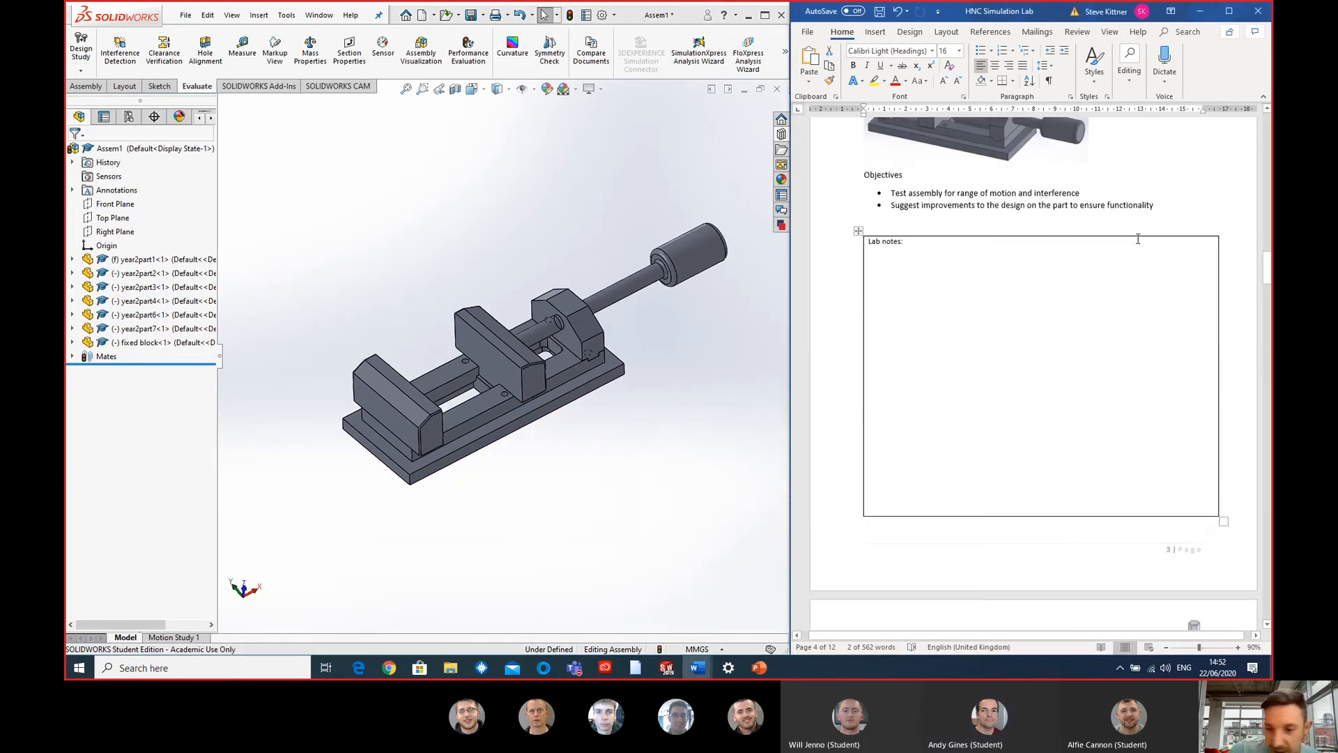
scroll(1137, 239, down, 10)
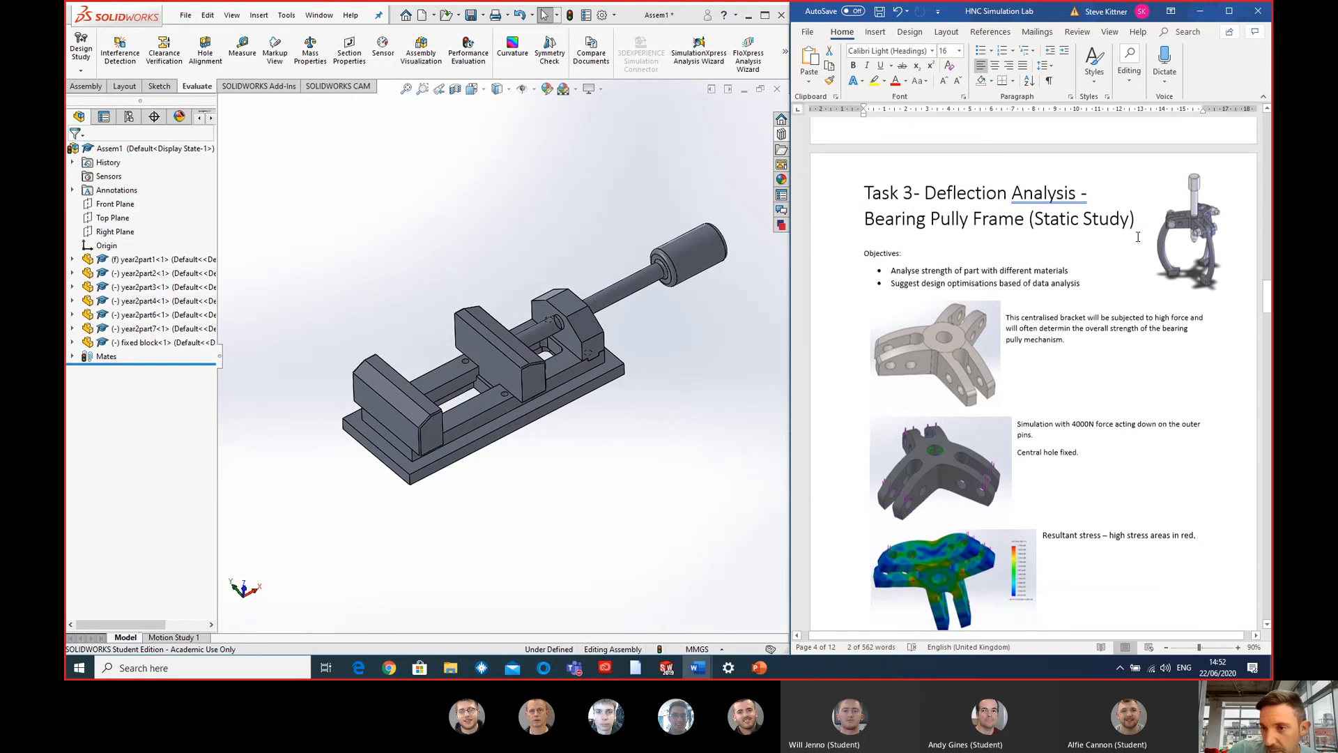
scroll(1137, 237, down, 2)
scroll(1142, 244, up, 1)
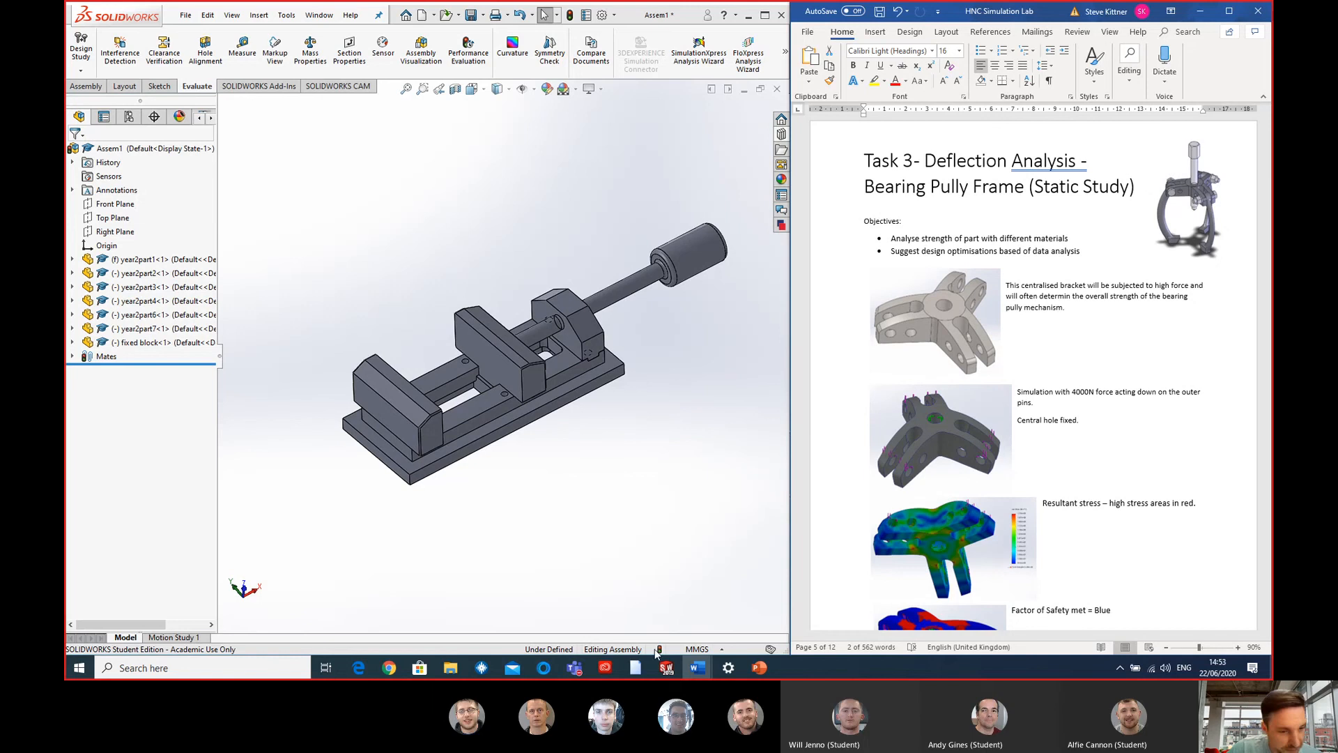
- Switch to the Puller frame part and view it facing one of its slotted arms
click(664, 666)
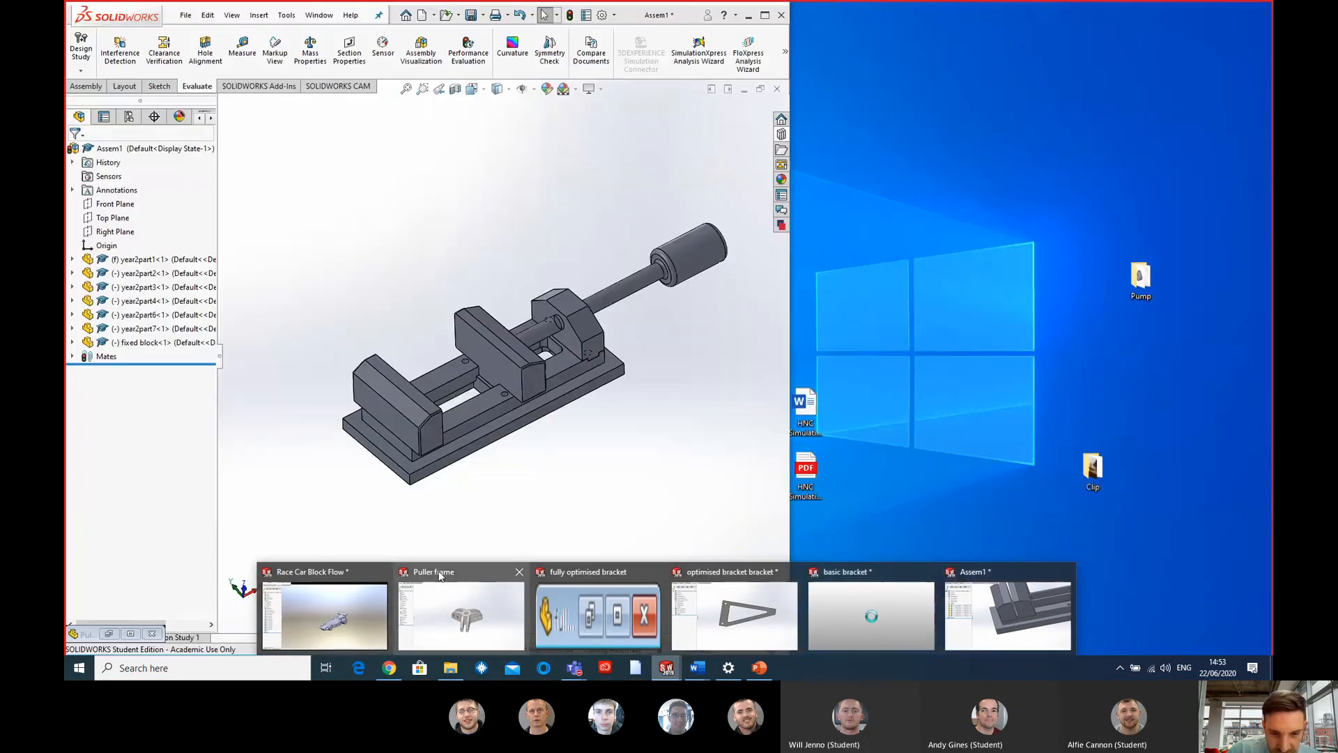
click(440, 575)
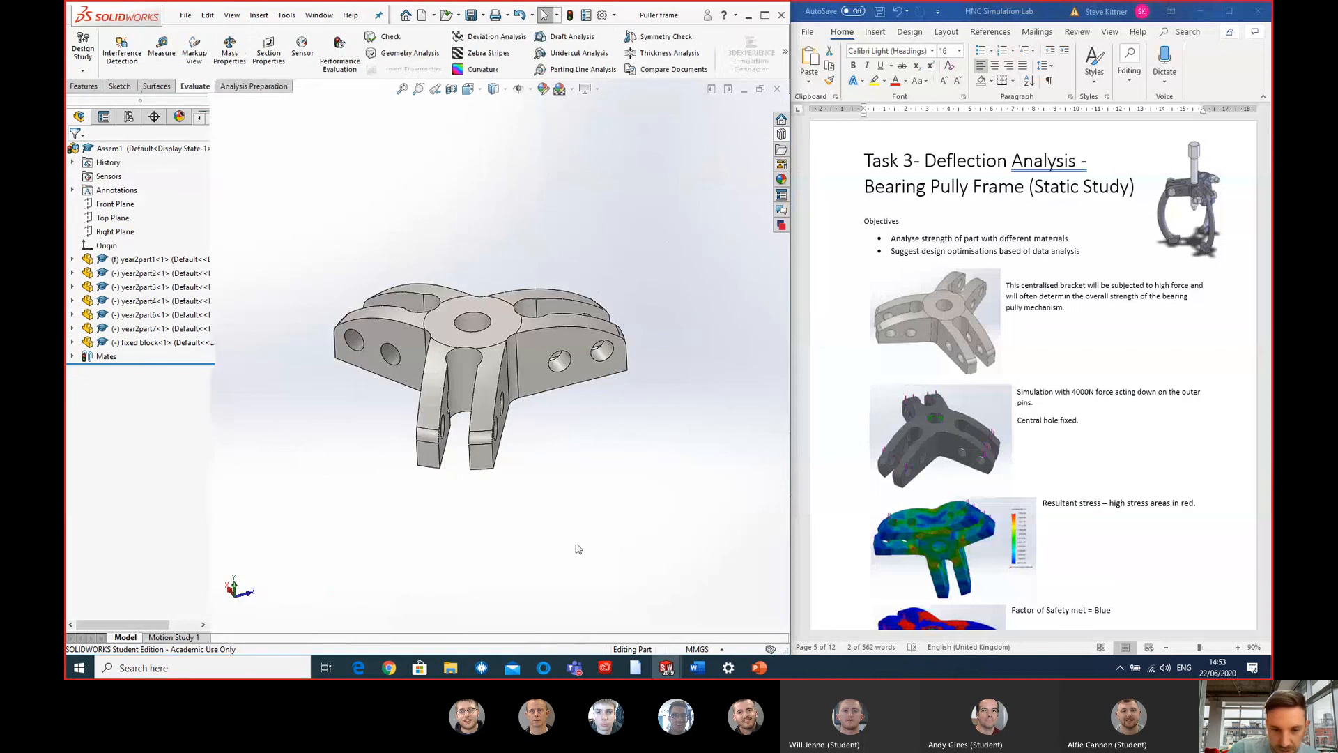
scroll(490, 374, down, 2)
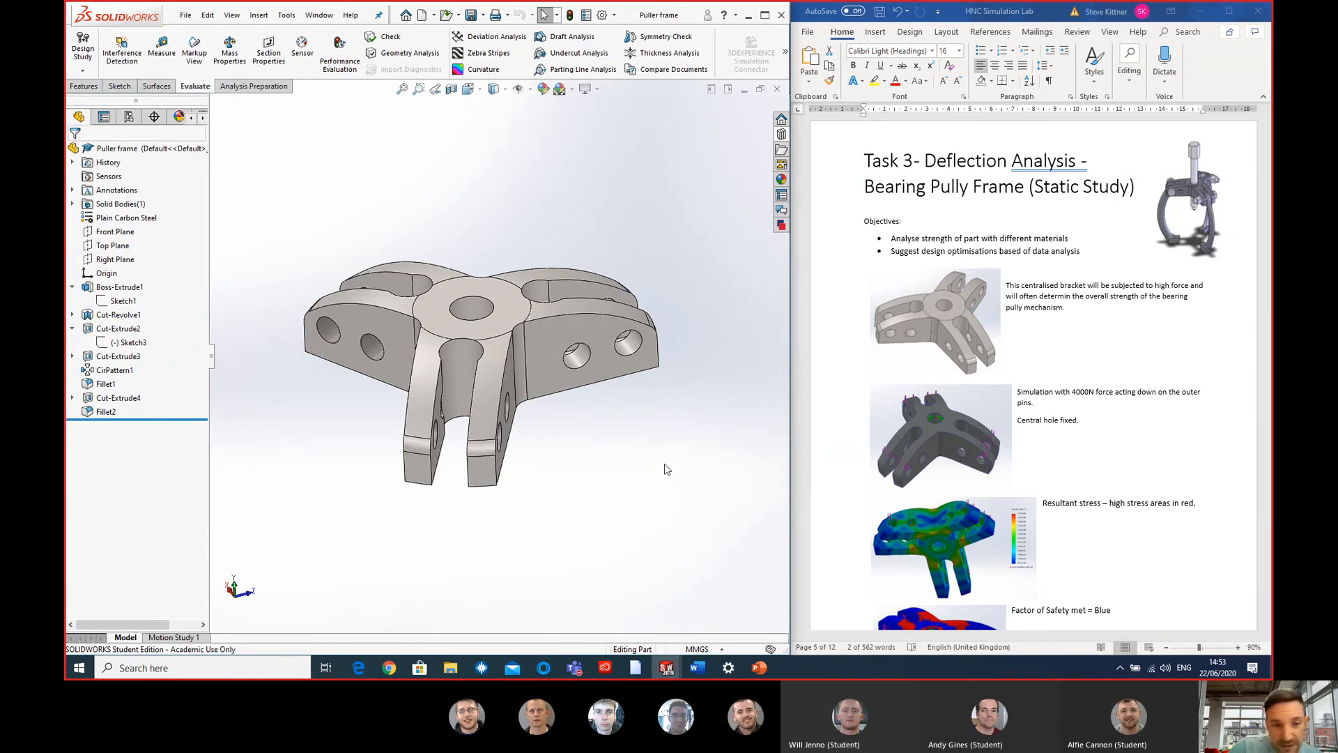
middle_drag(418, 284, 693, 302)
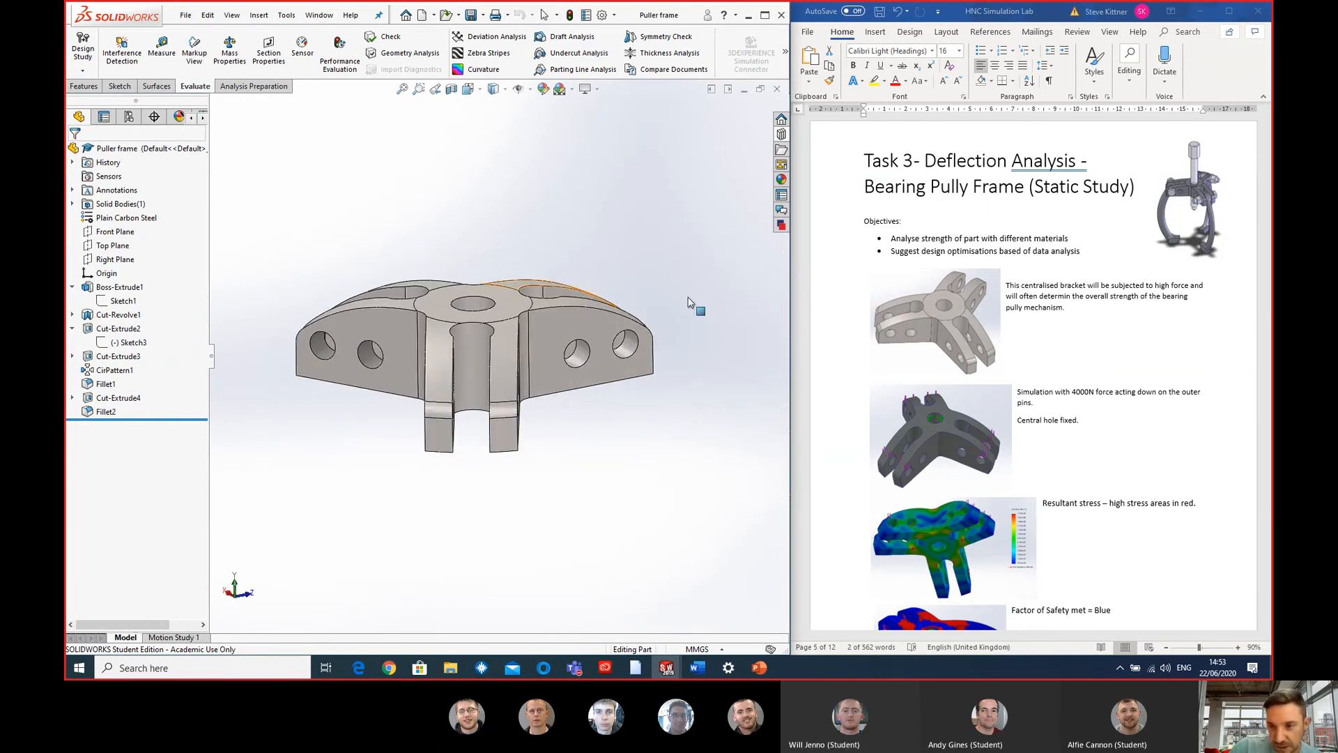
- Review the Task 3 objectives, load conditions, stress and factor of safety images, and results table in the lab document
scroll(1132, 320, down, 6)
scroll(1132, 315, down, 1)
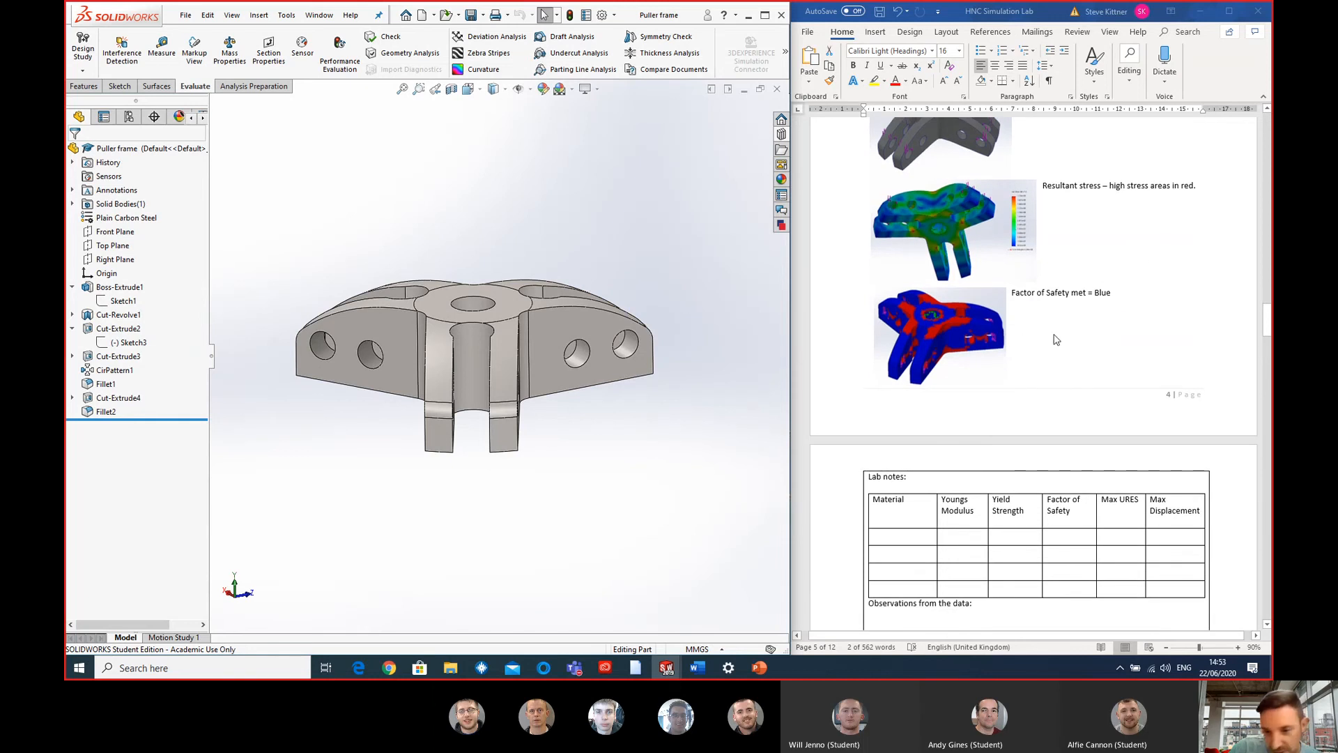
scroll(1082, 253, up, 1)
scroll(1082, 253, up, 4)
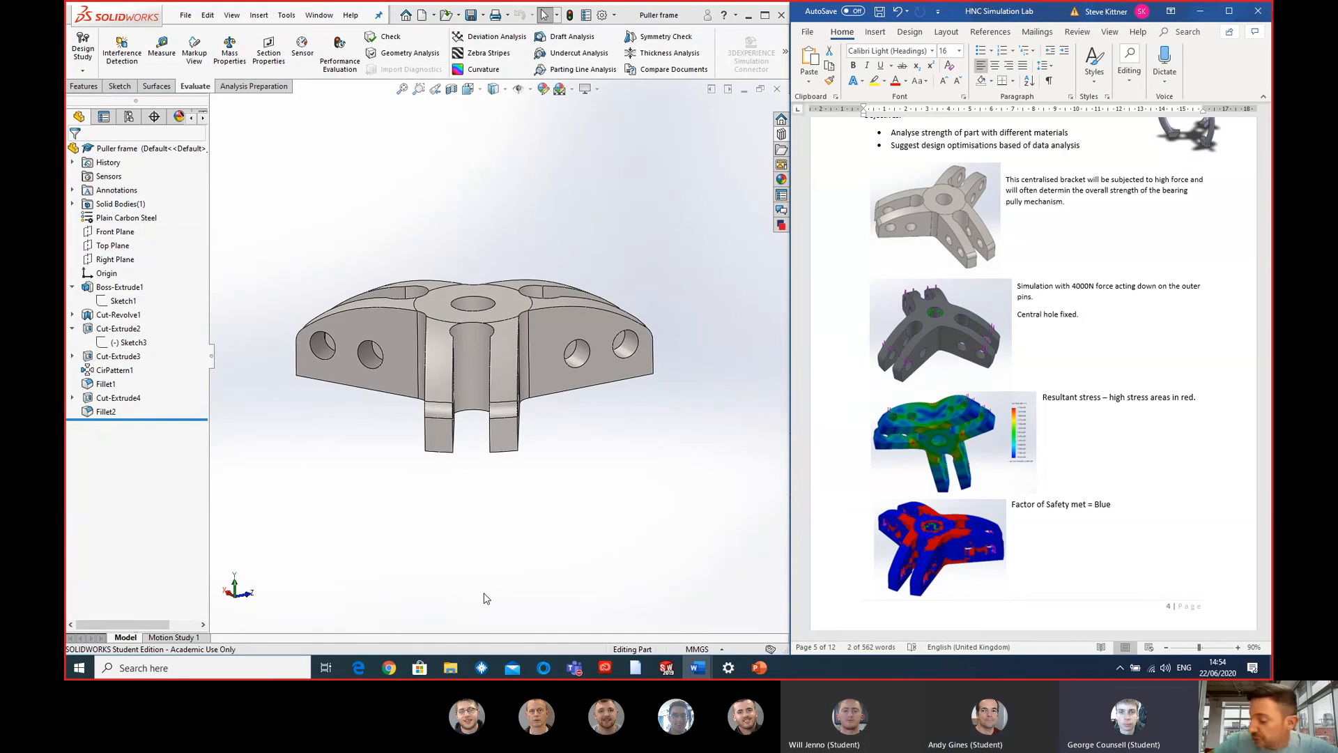
scroll(1136, 307, down, 5)
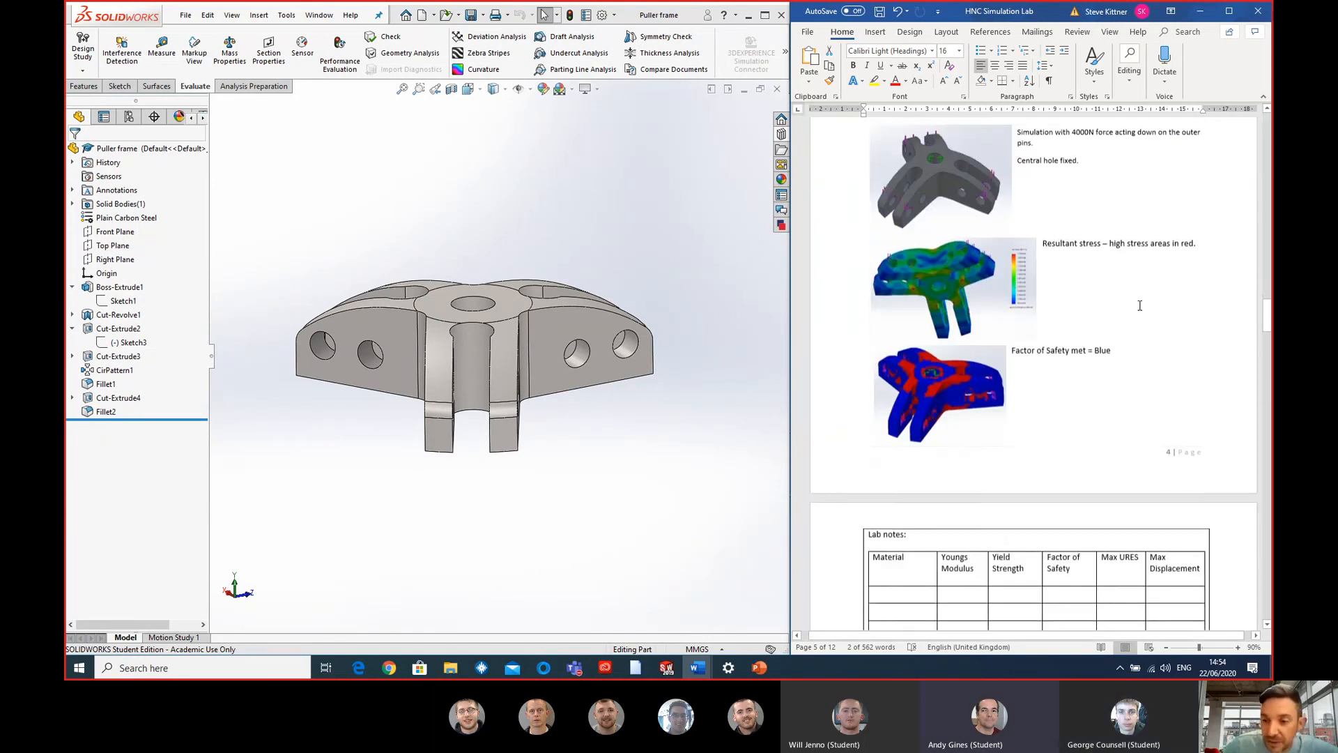
scroll(1135, 308, up, 8)
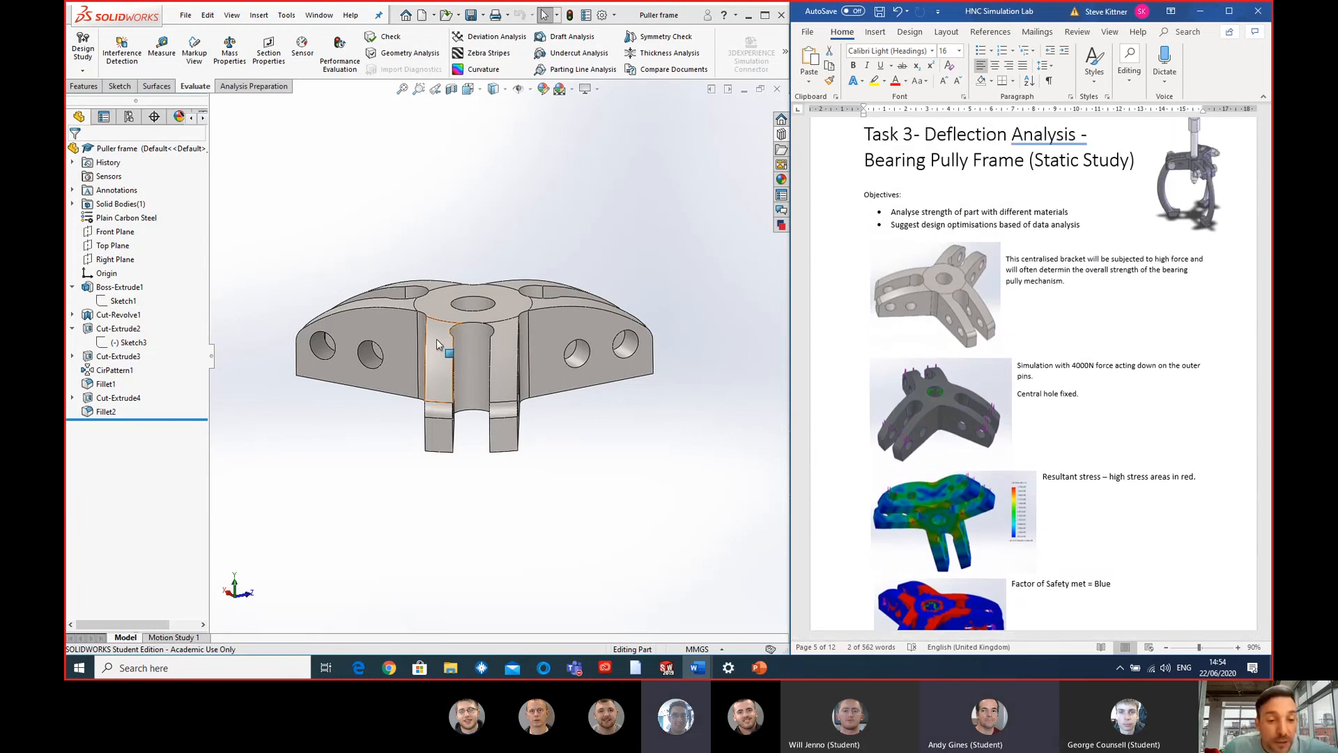
- Examine the puller frame's arms and pin holes, and review the Task 3 lab notes table and design suggestions
middle_drag(436, 341, 523, 318)
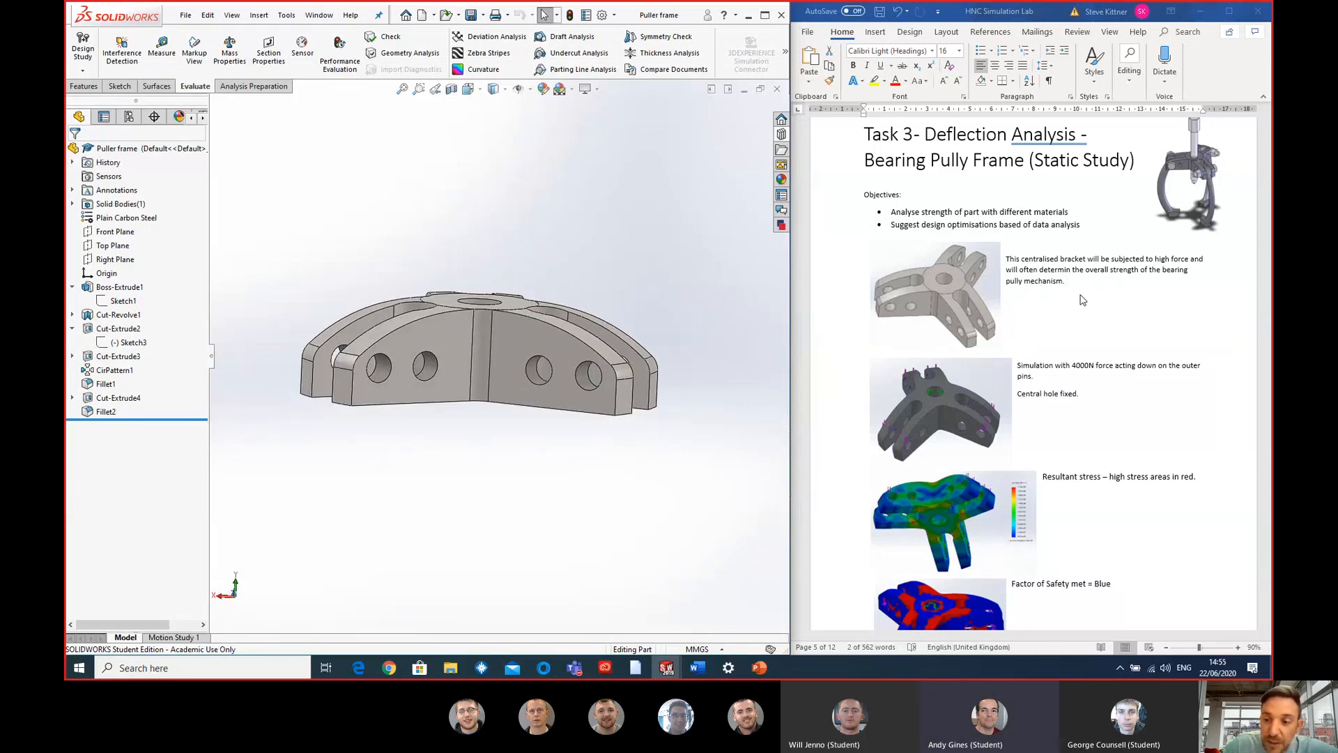
scroll(1082, 300, down, 8)
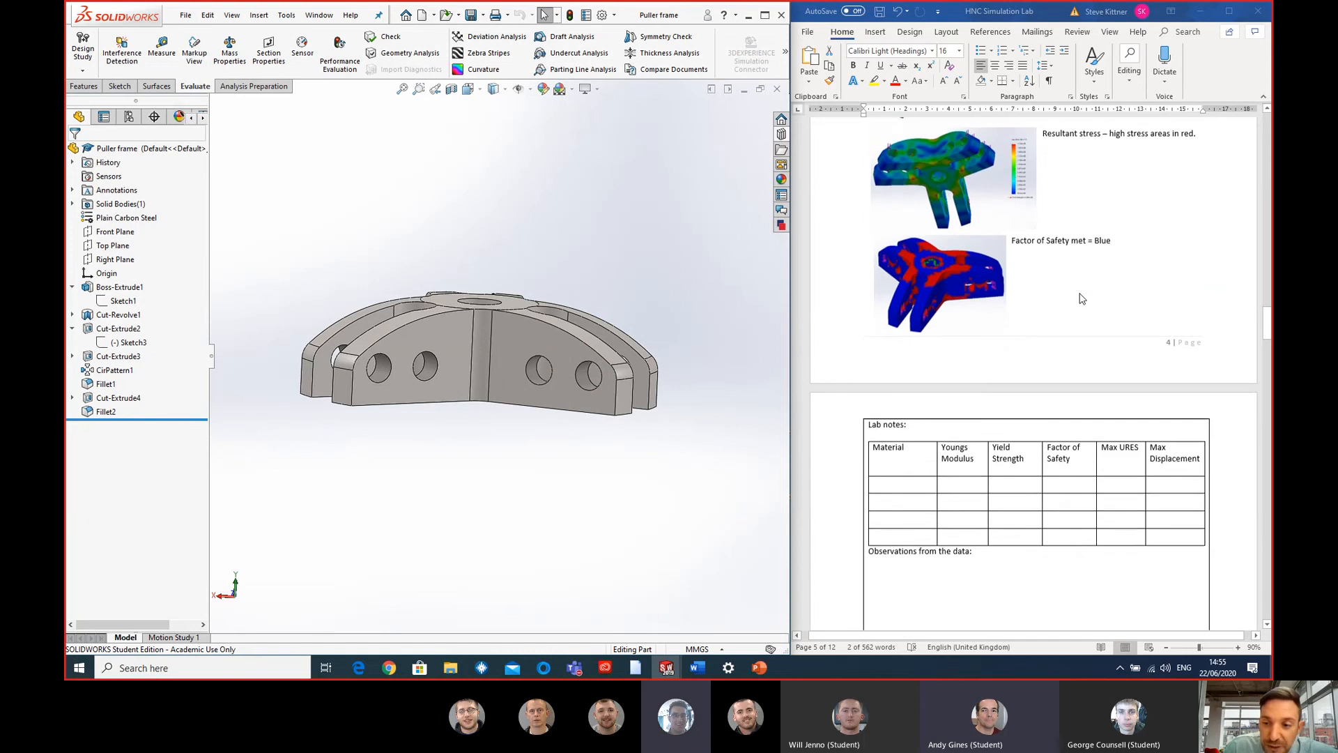
scroll(1082, 299, down, 1)
middle_drag(418, 418, 463, 451)
middle_drag(567, 442, 595, 407)
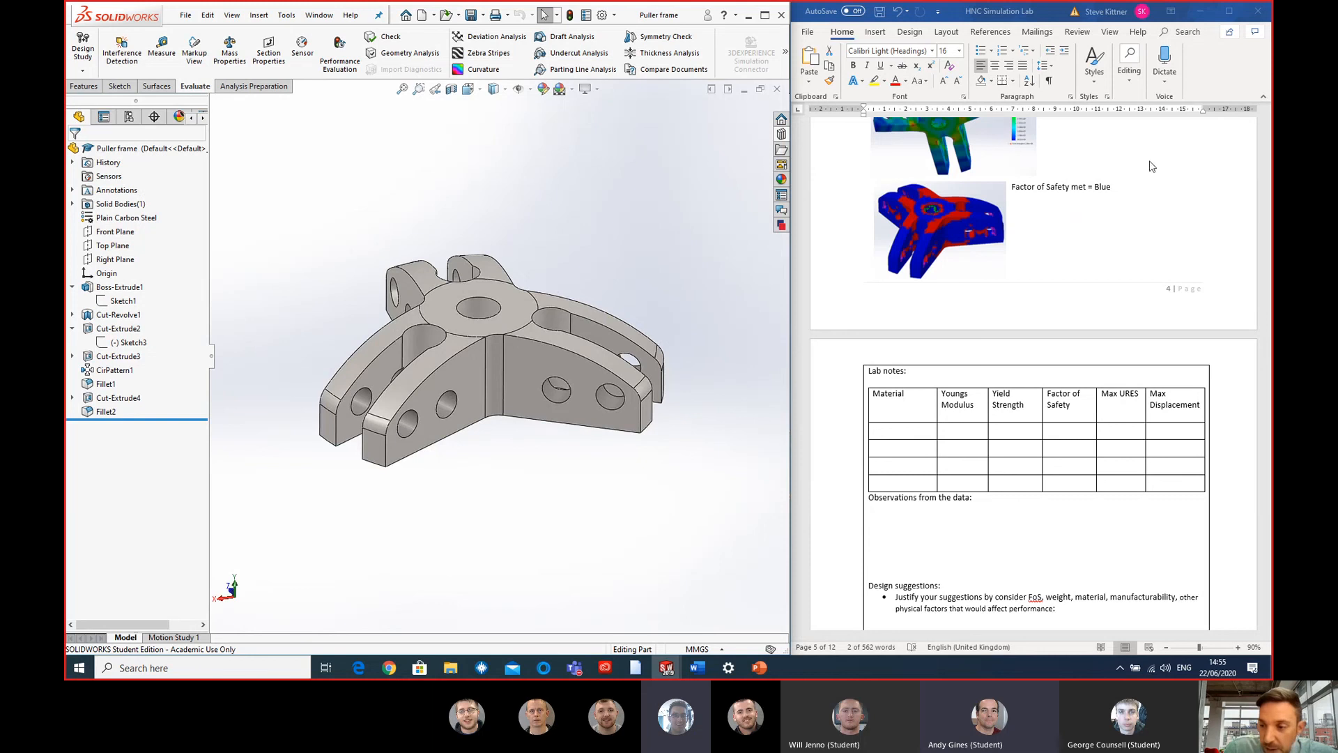
scroll(1126, 425, down, 1)
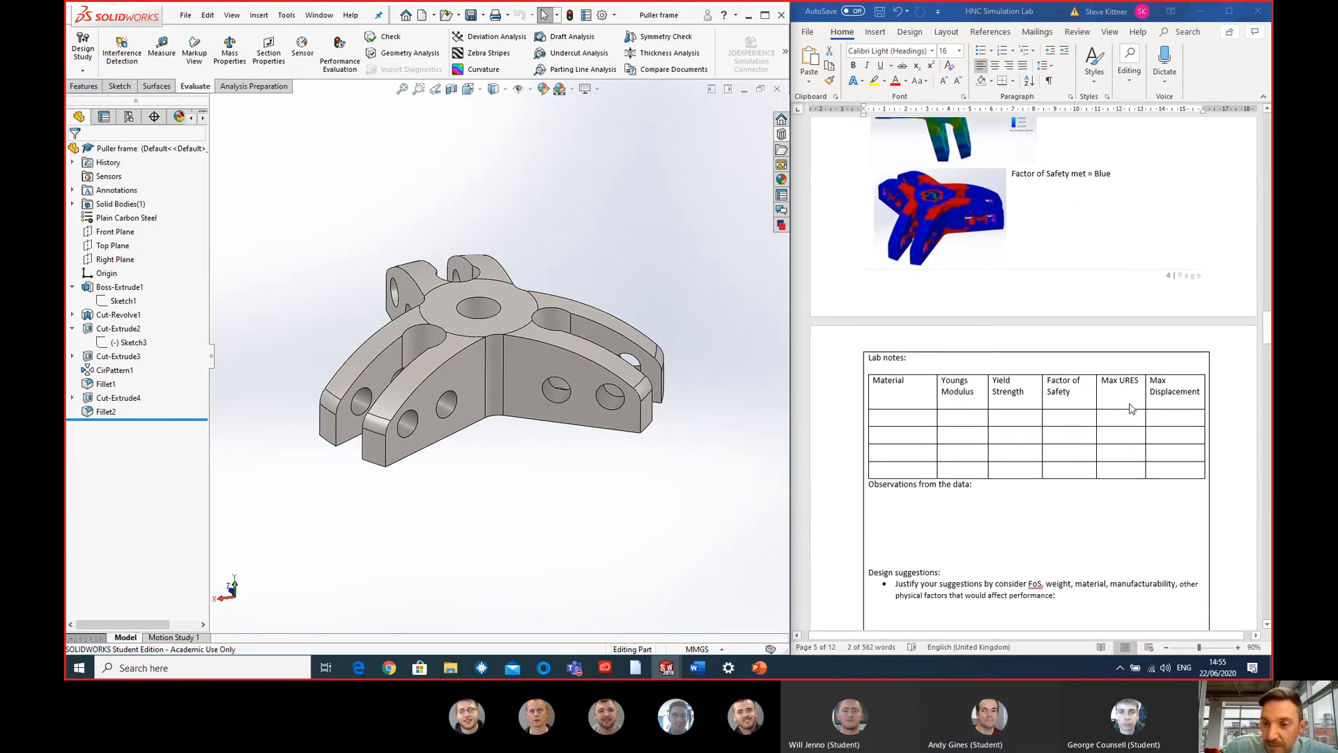
- Go back through the lab document to the Topology Optimisation section with its two video links
scroll(1130, 408, up, 12)
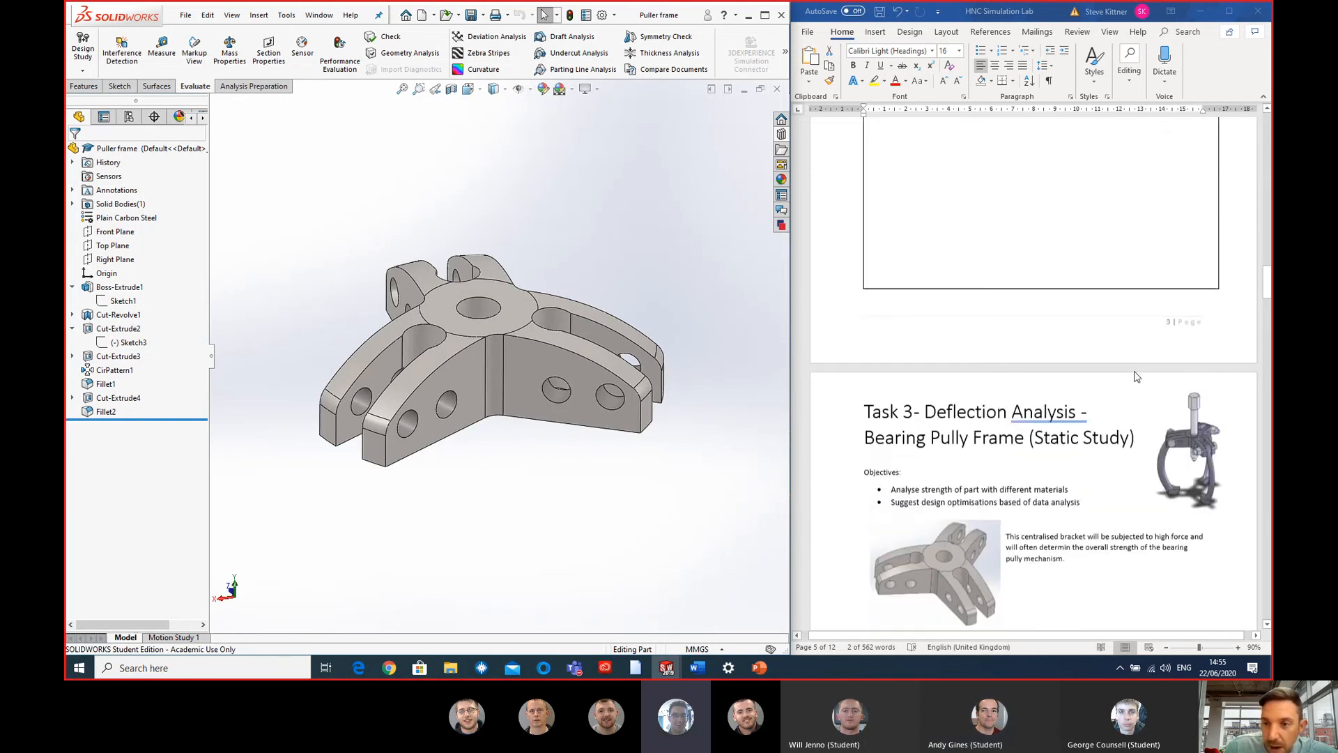
scroll(1132, 372, up, 10)
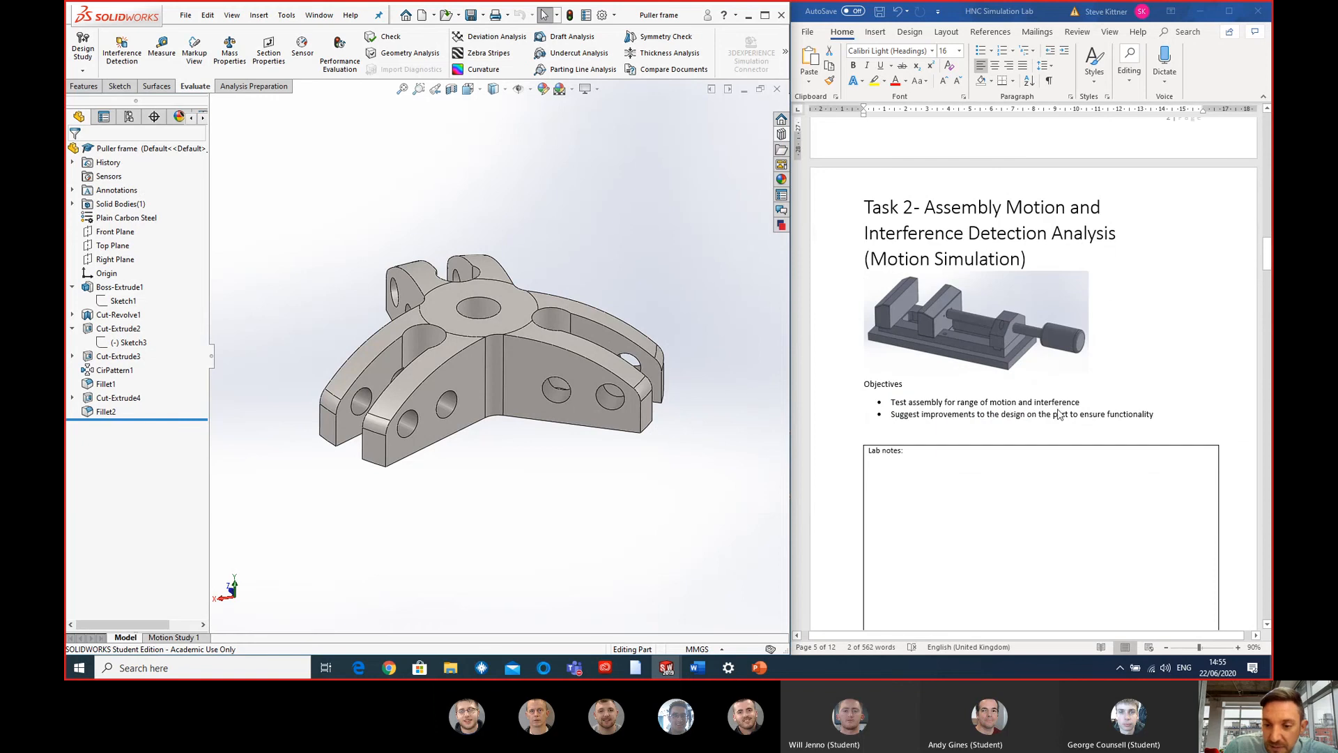
scroll(1106, 398, up, 9)
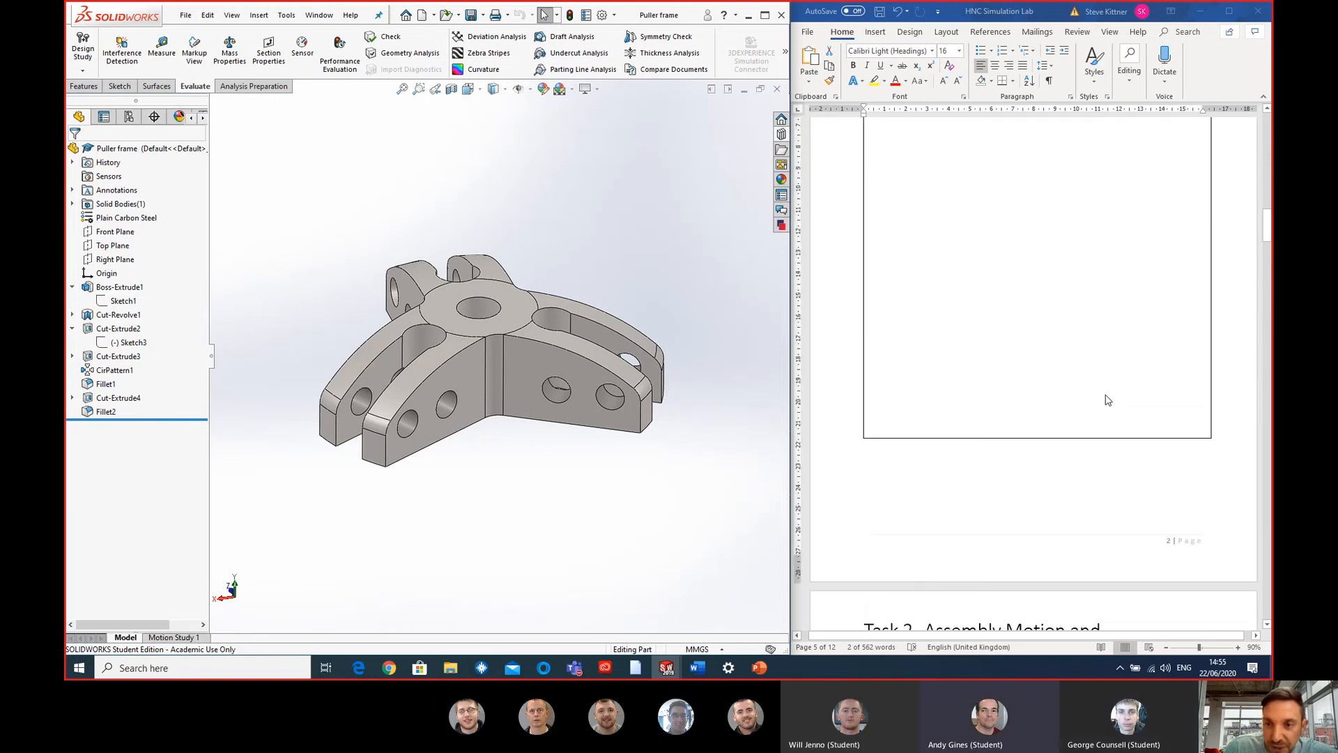
scroll(1109, 395, up, 2)
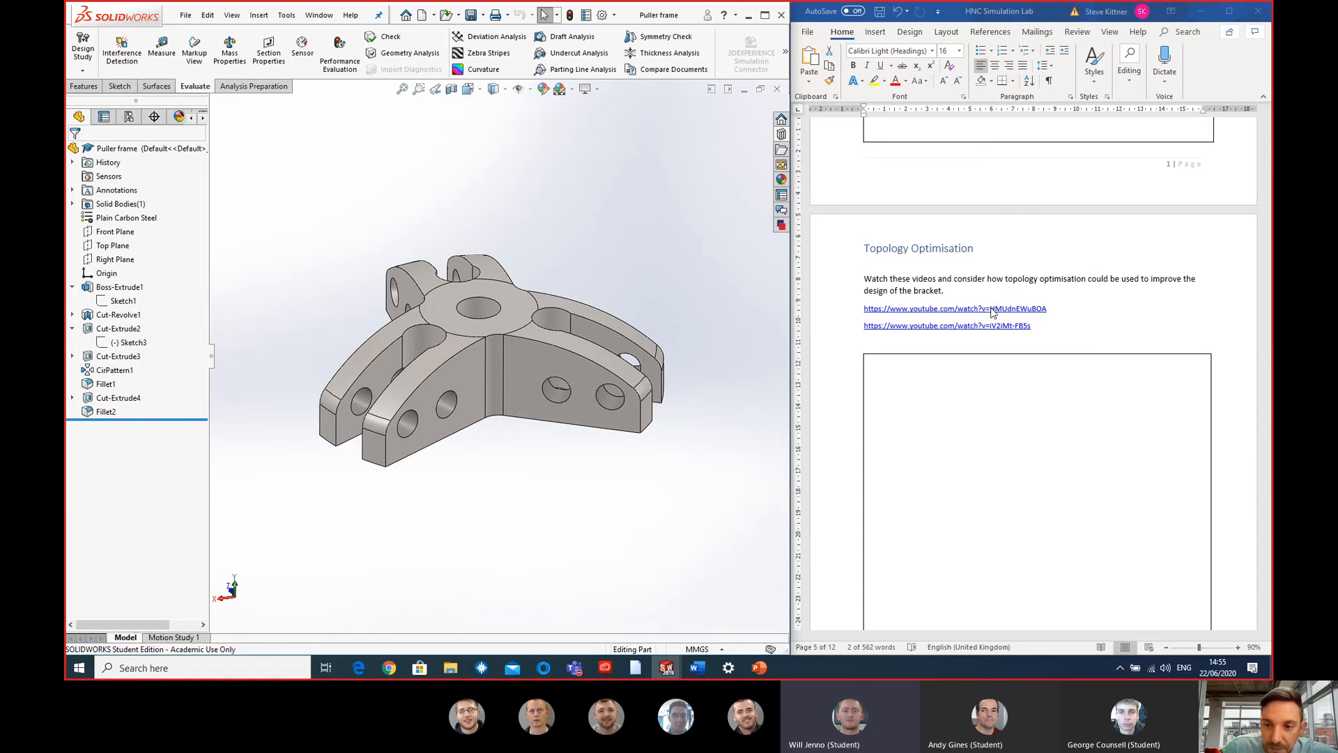
click(1229, 290)
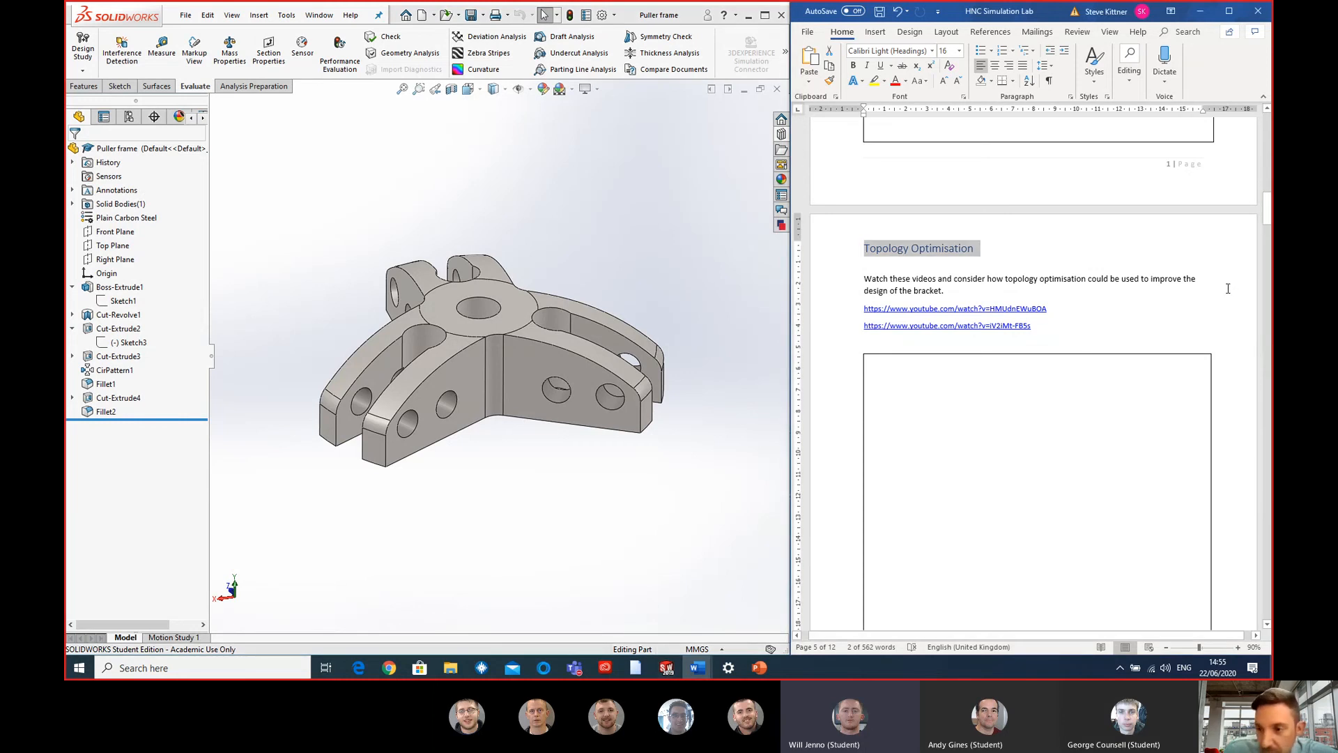
scroll(1227, 289, down, 3)
drag(1222, 273, 1227, 286)
click(1231, 301)
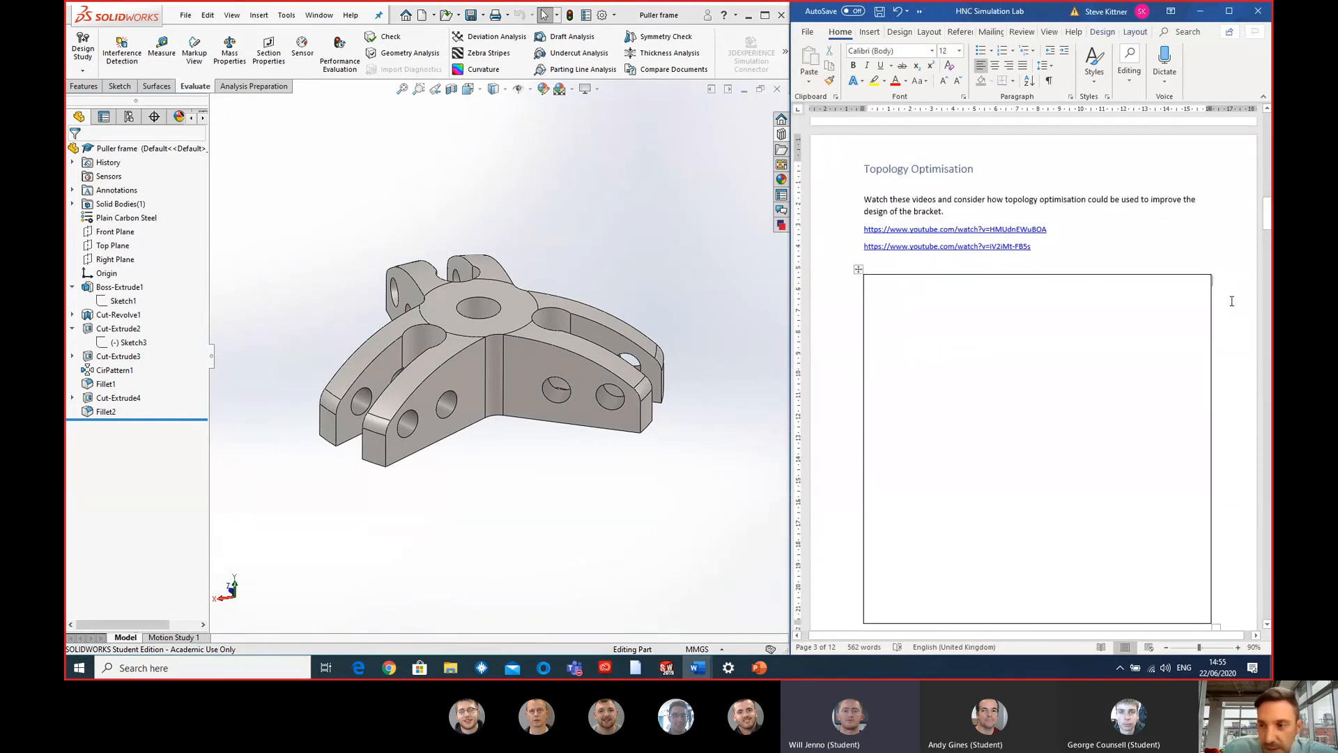
- Review the Task 1 bracket comparison table, the design selection question and the Topology Optimisation brief below it
drag(1267, 222, 1266, 178)
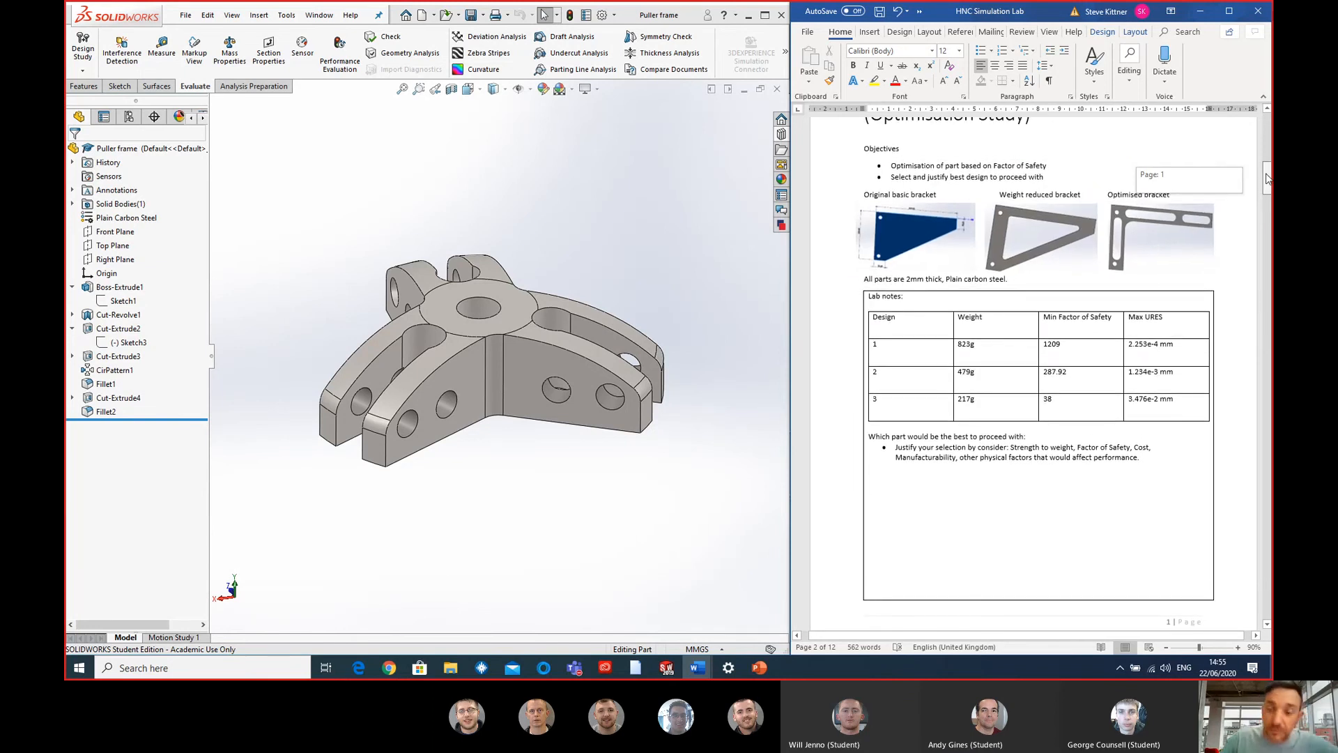
drag(1266, 178, 1268, 188)
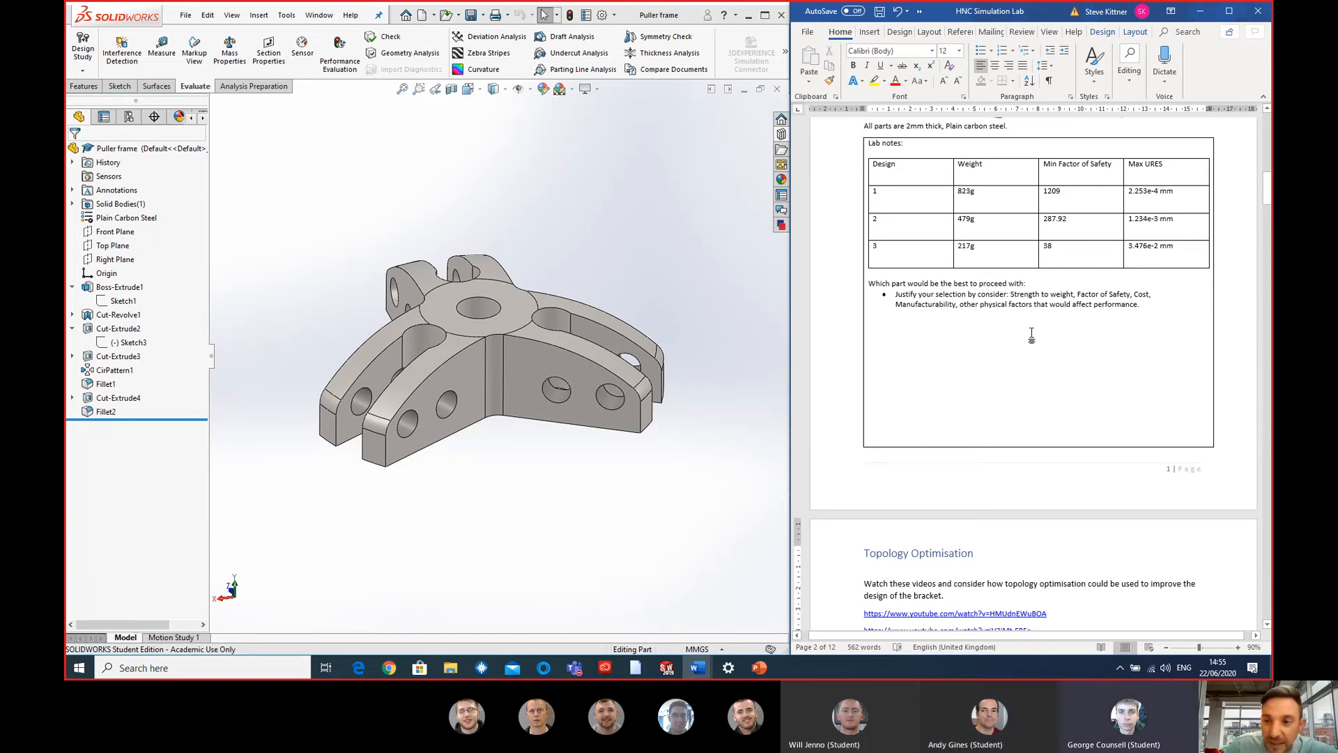
scroll(1094, 331, up, 3)
scroll(978, 328, down, 4)
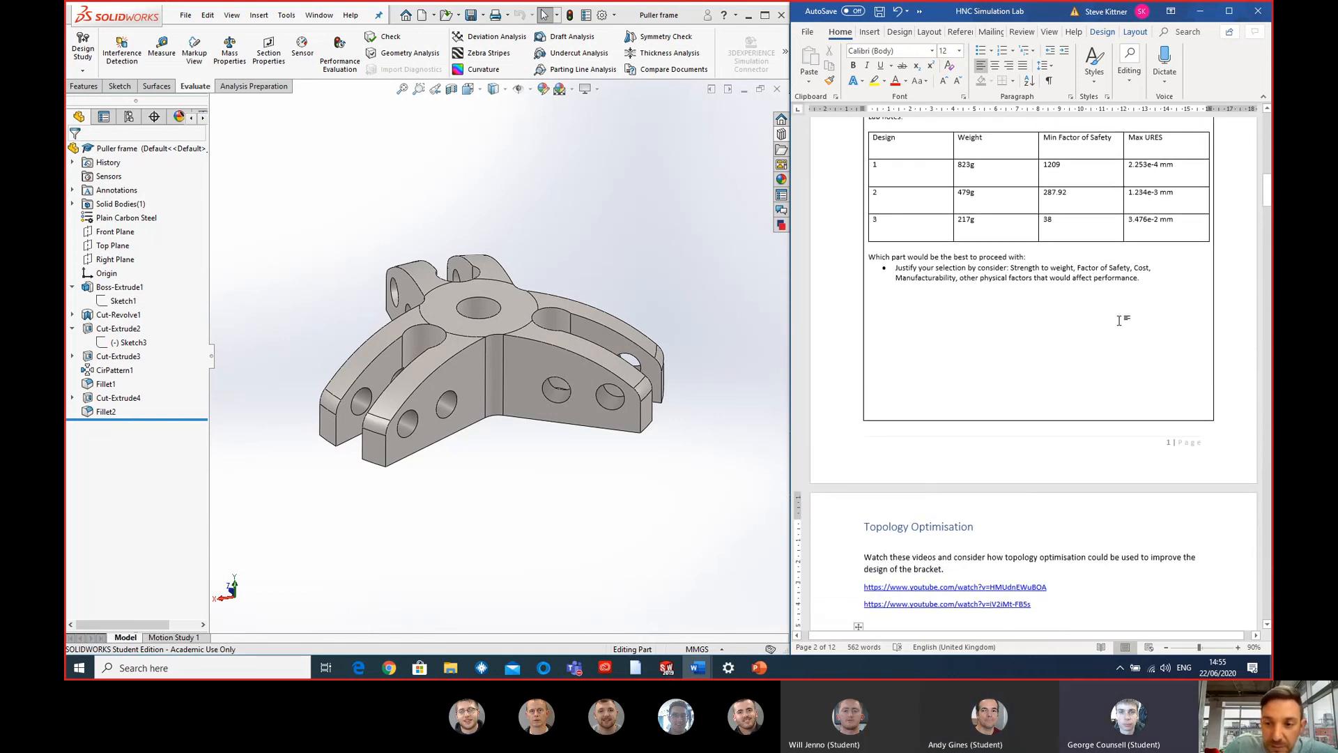
scroll(978, 328, down, 12)
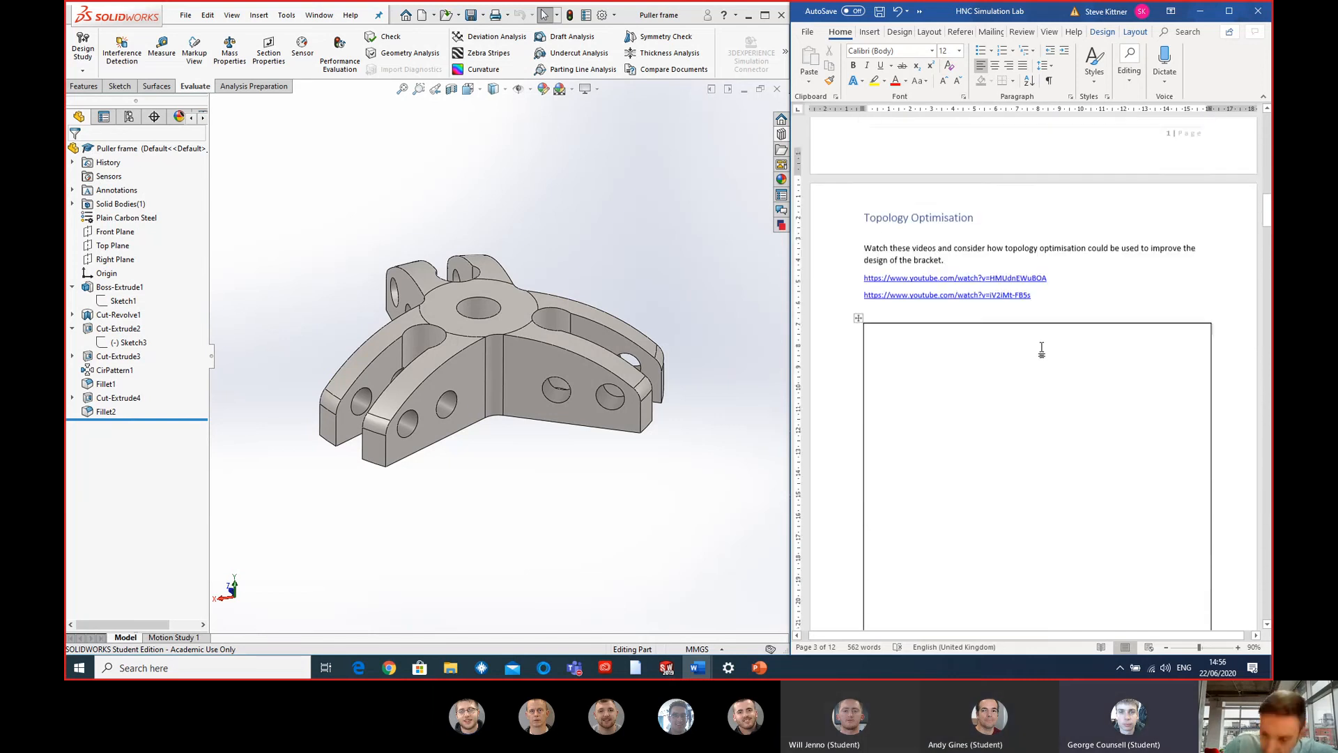
- Review the Task 2 objectives and the Task 3 load conditions and result images, examining the puller frame from above alongside
scroll(1044, 346, down, 12)
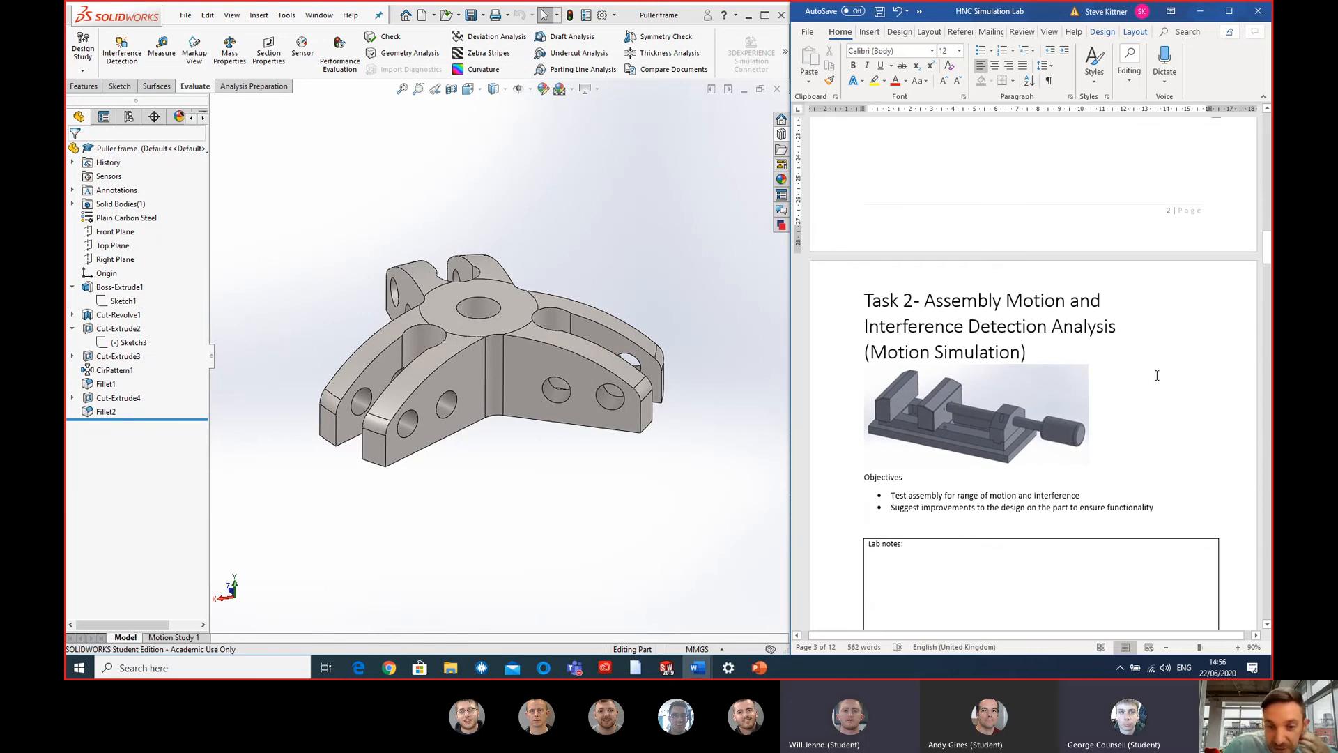
scroll(1155, 375, down, 15)
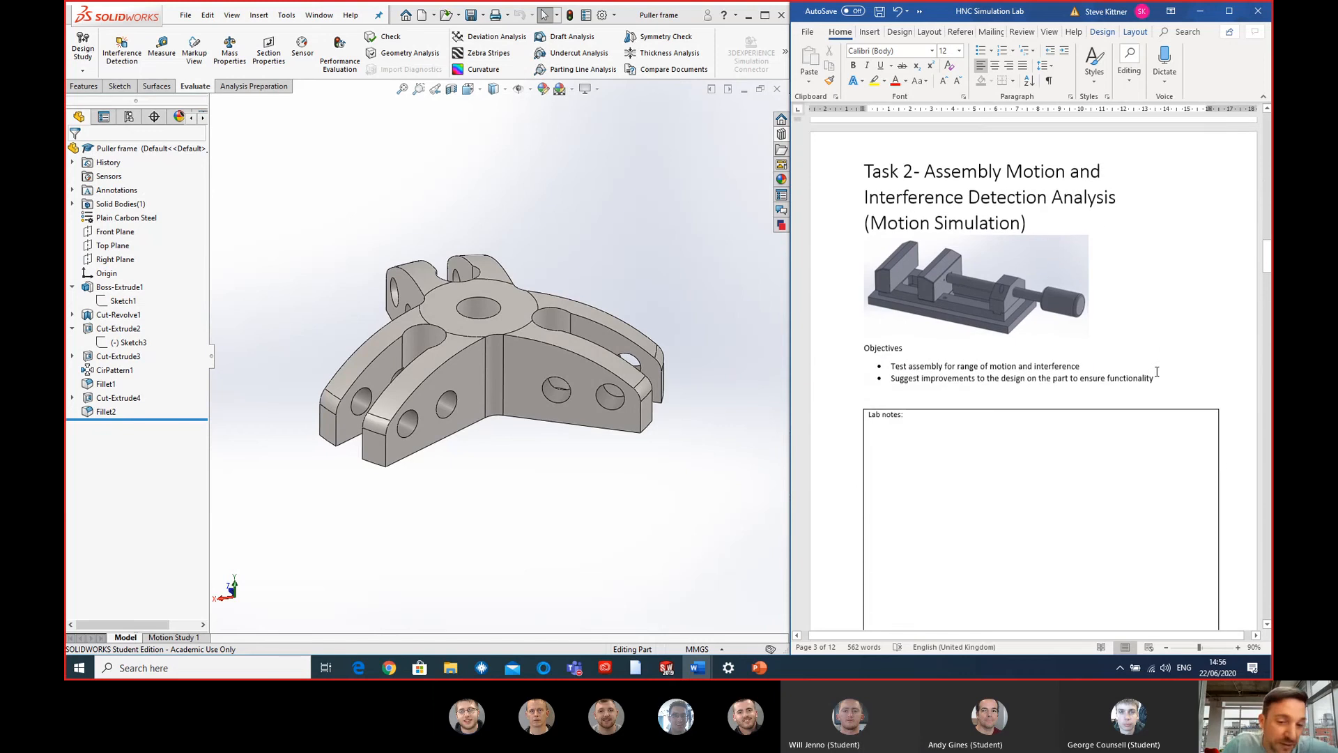
scroll(1155, 364, down, 4)
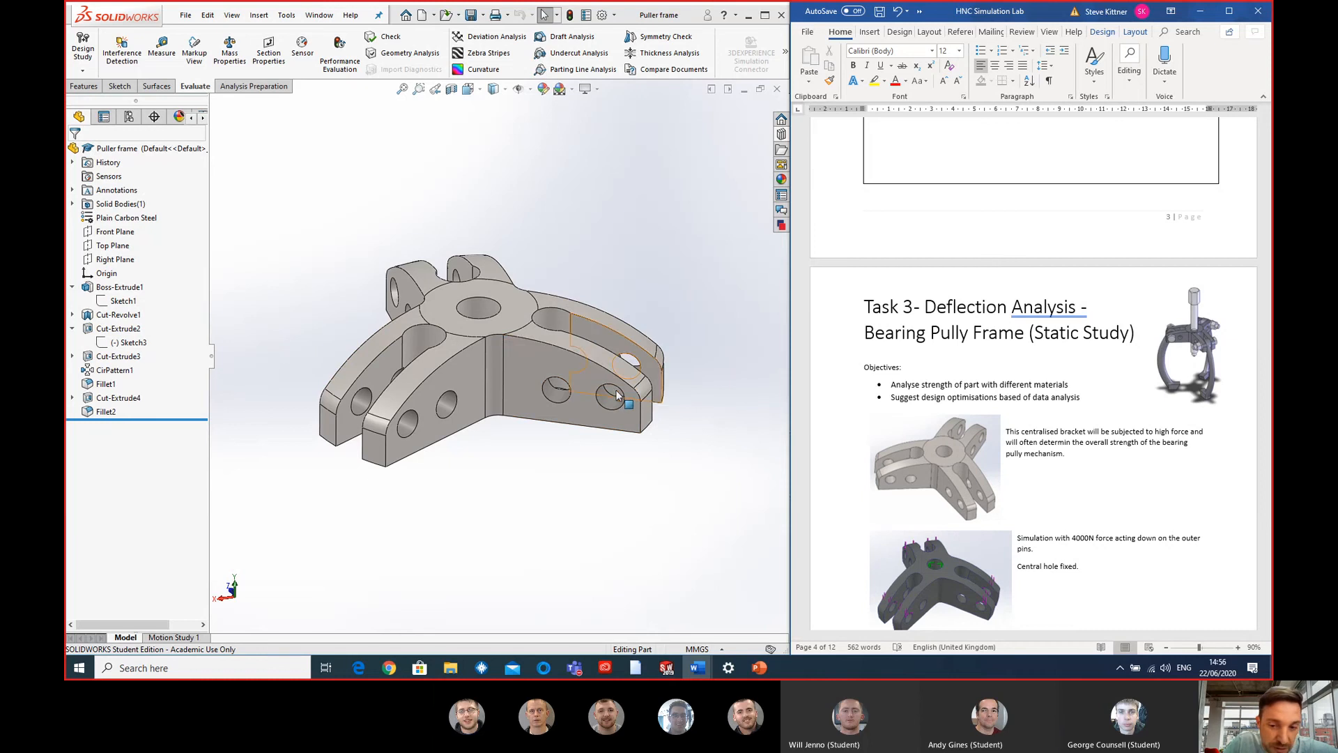
middle_drag(616, 390, 620, 434)
scroll(958, 416, down, 2)
scroll(958, 416, down, 4)
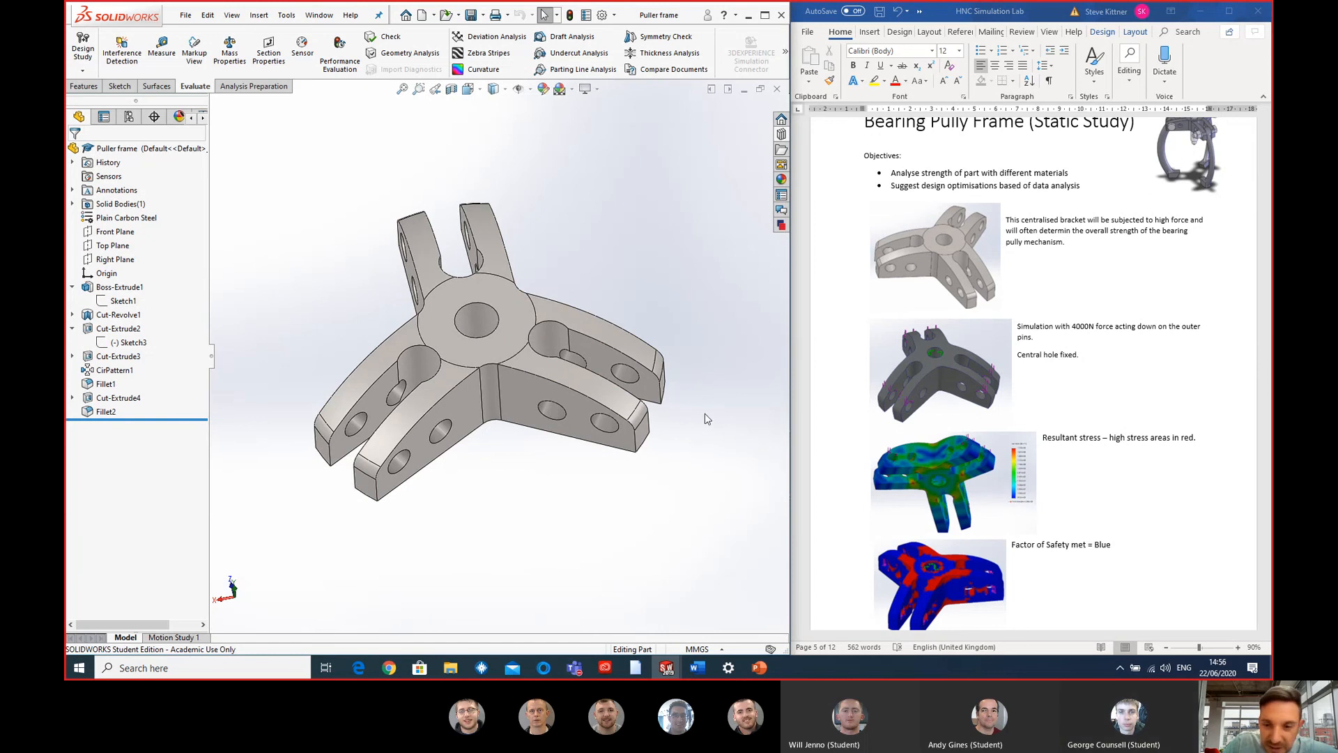
scroll(989, 436, down, 2)
scroll(1054, 424, down, 2)
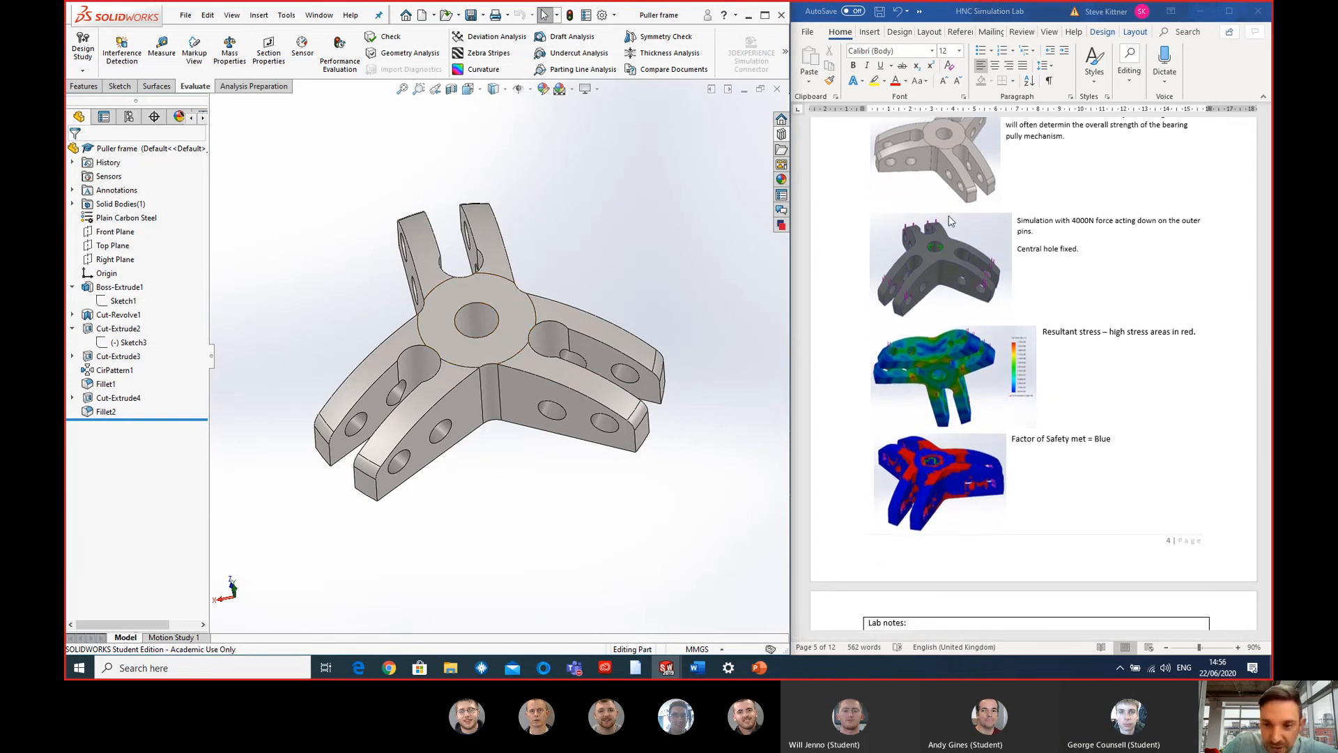
middle_drag(613, 277, 599, 230)
scroll(1184, 313, down, 2)
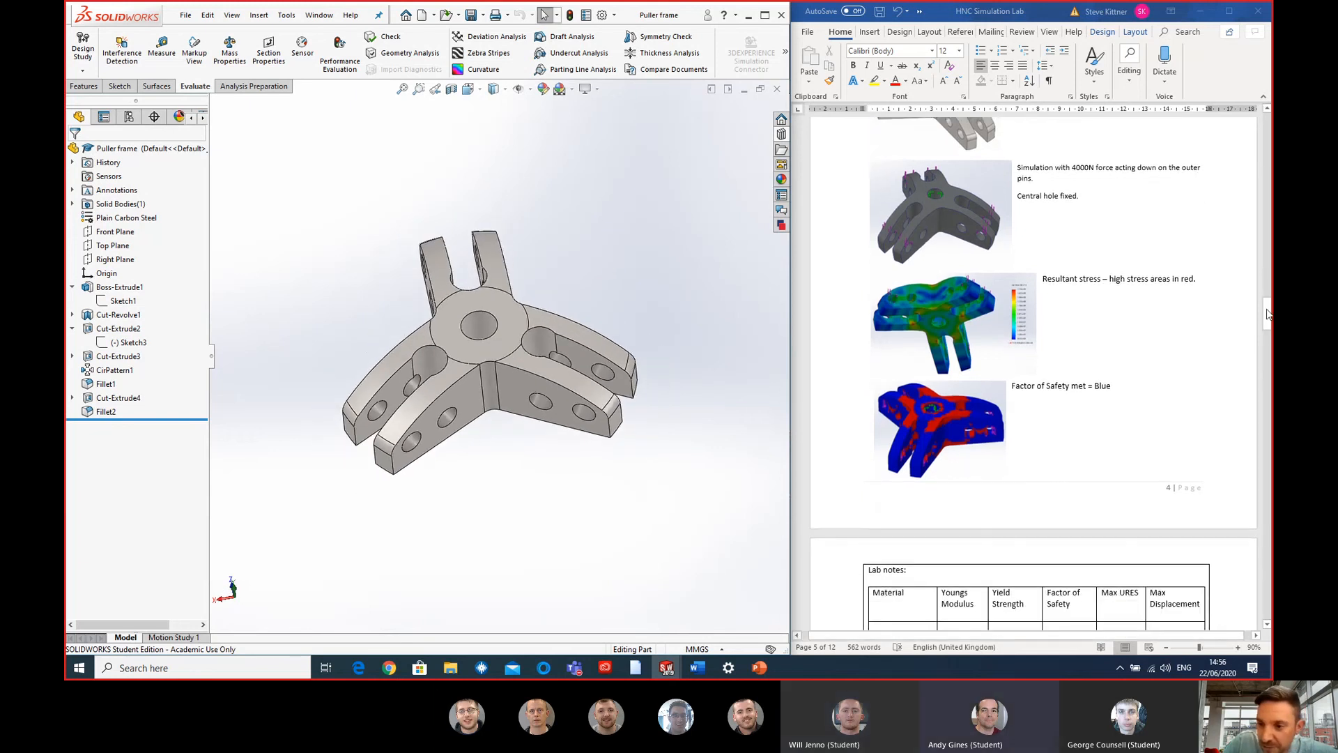
- Read the Part B Task 5 report brief on CAD simulation techniques and return to the Task 3 section
drag(1266, 314, 1267, 589)
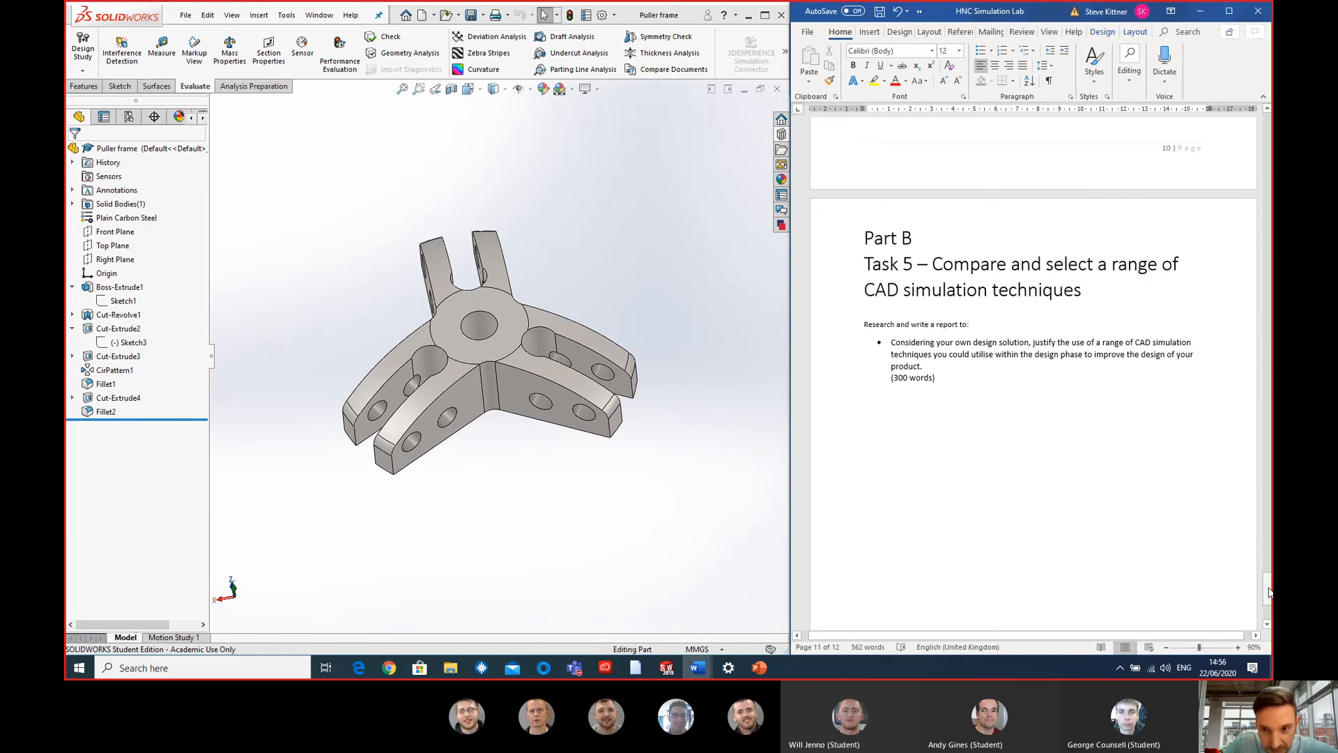
drag(1270, 591, 1267, 304)
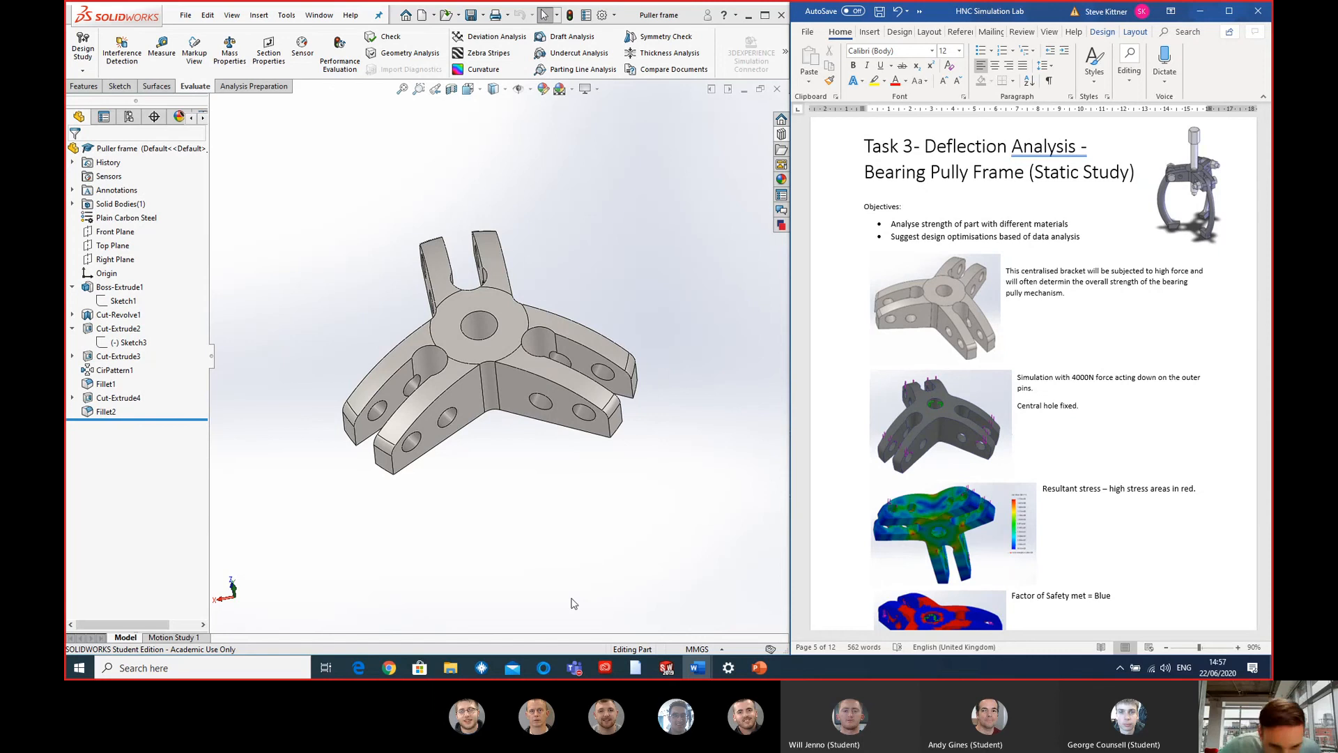
click(708, 401)
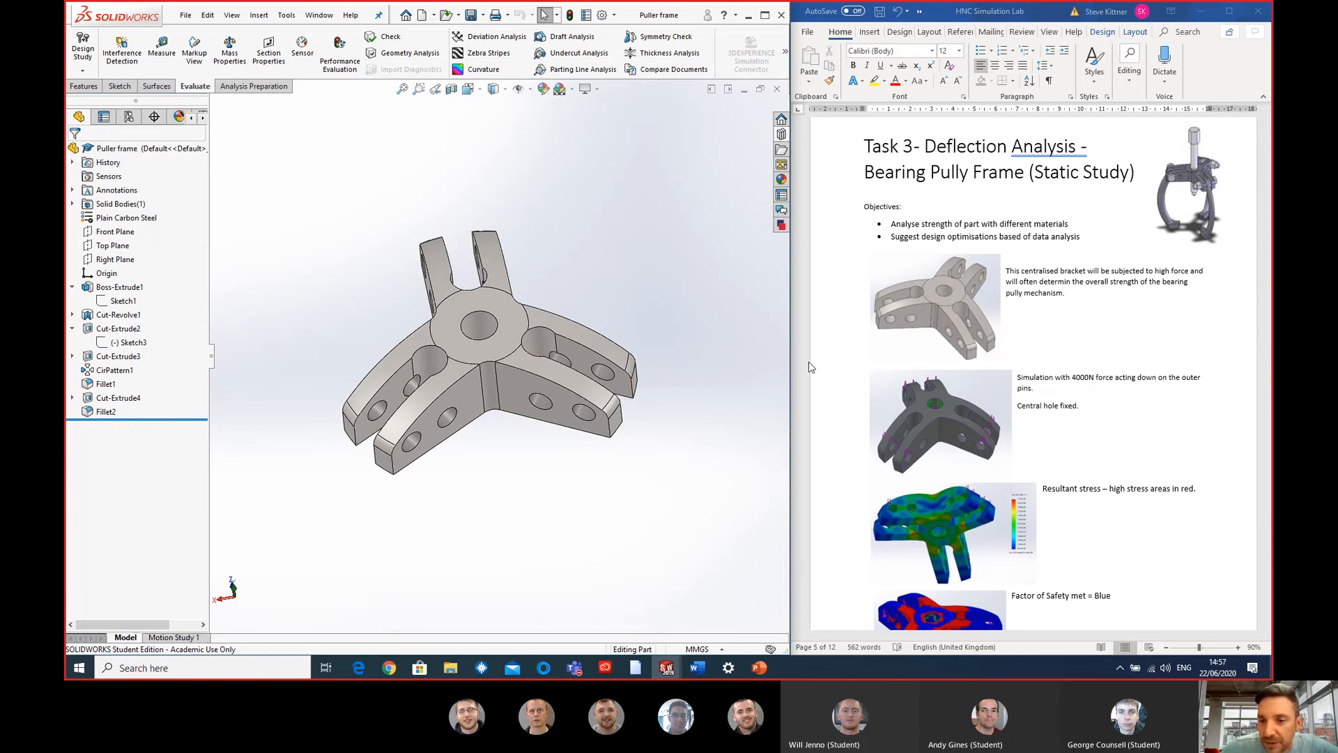
- Examine the puller frame from several angles and review the Task 3 result images and lab notes table columns
middle_drag(481, 389, 549, 217)
middle_drag(548, 264, 472, 349)
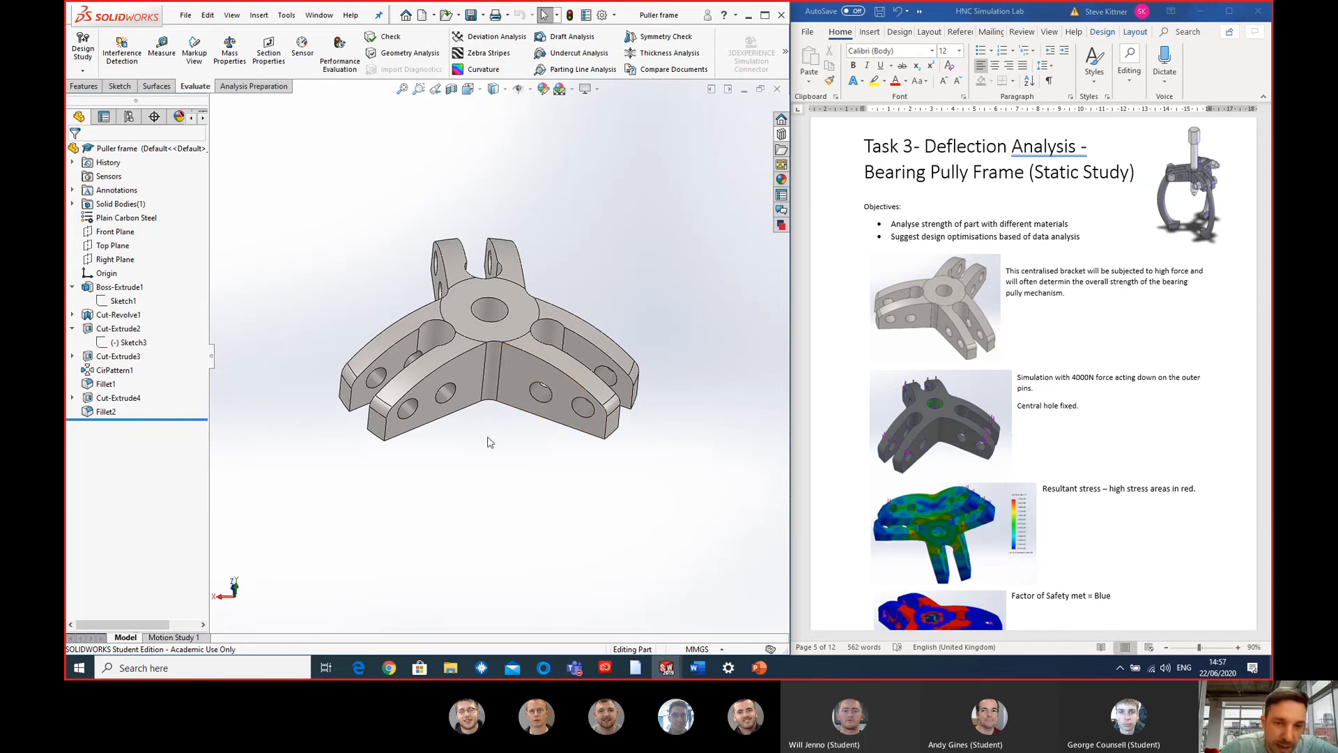
middle_drag(487, 358, 484, 454)
scroll(1032, 424, down, 4)
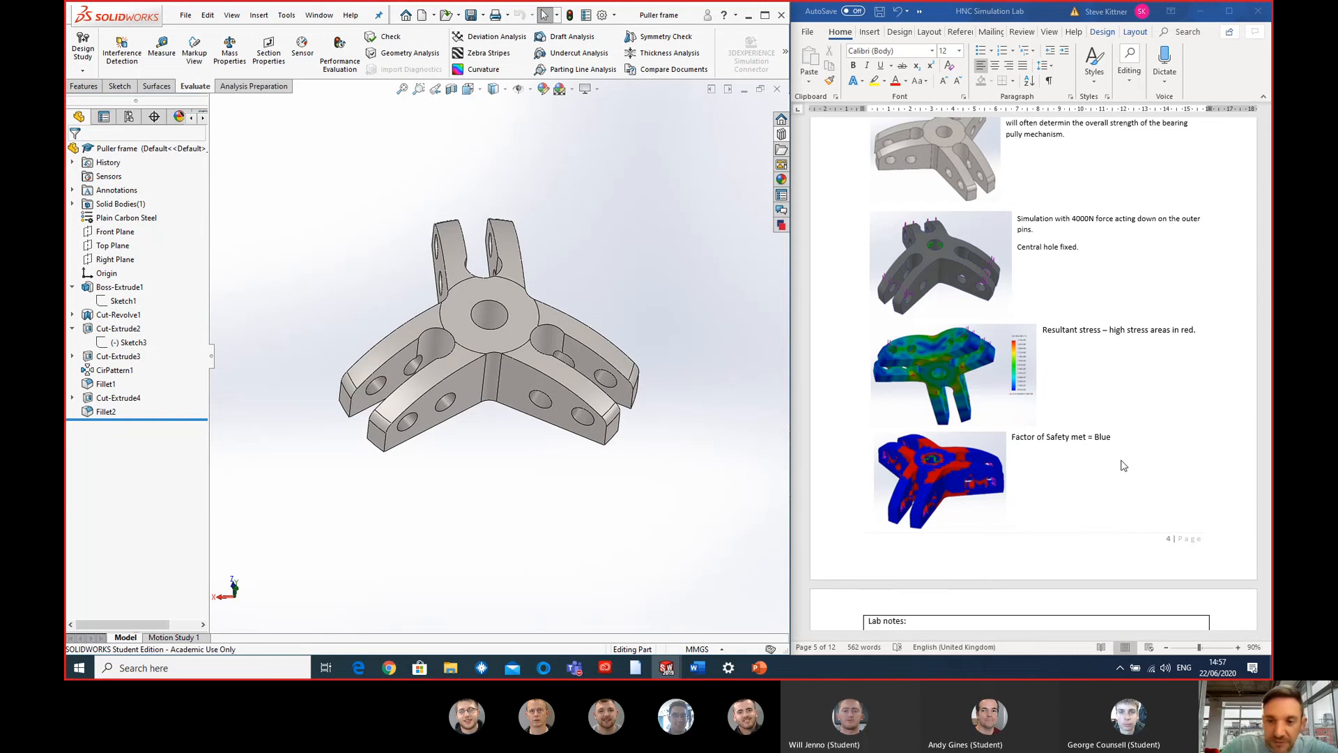
scroll(1089, 344, down, 5)
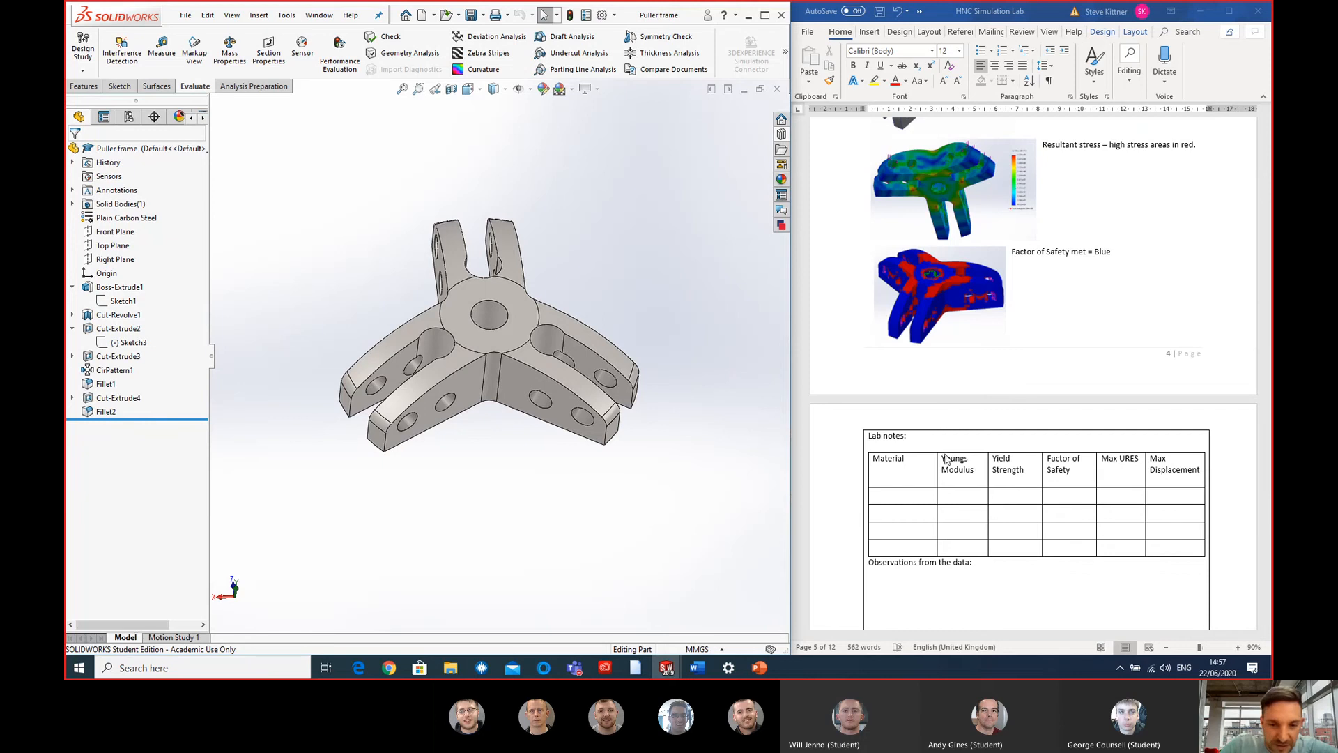
scroll(966, 492, down, 2)
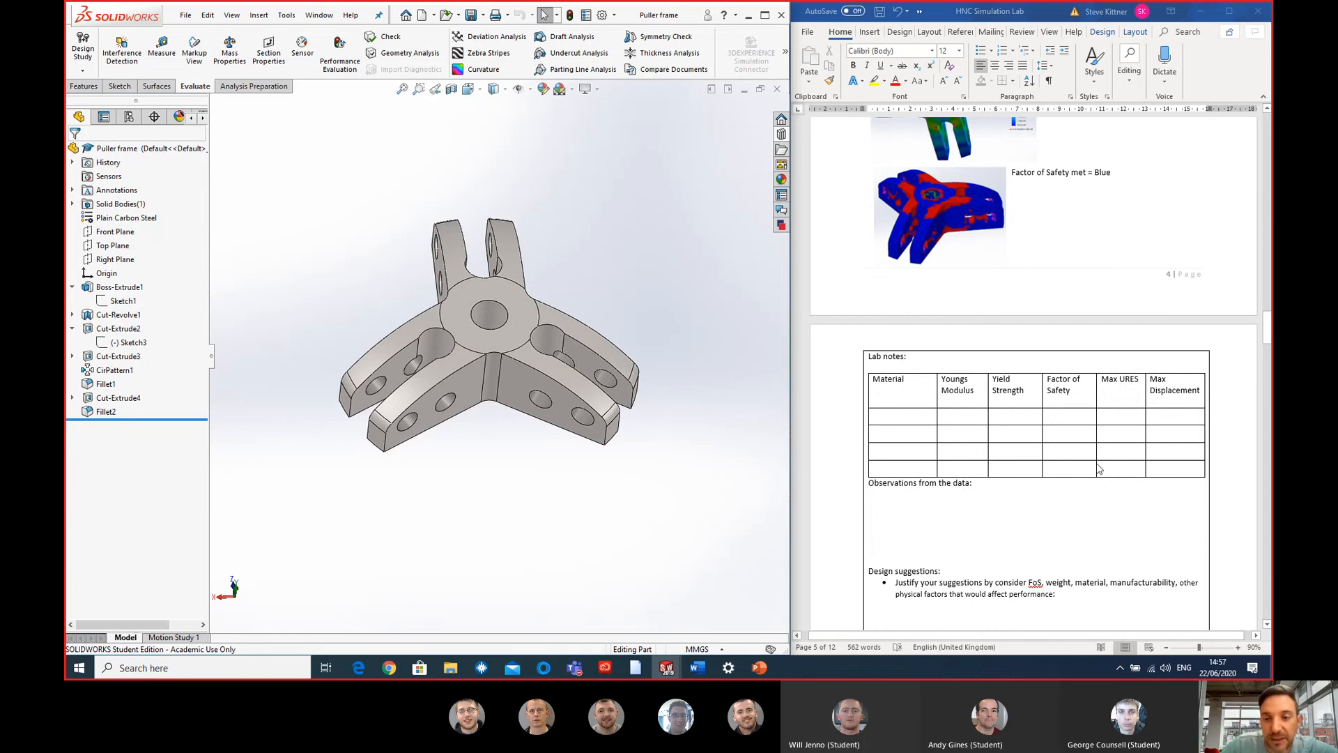
scroll(1071, 392, up, 2)
scroll(1071, 388, down, 5)
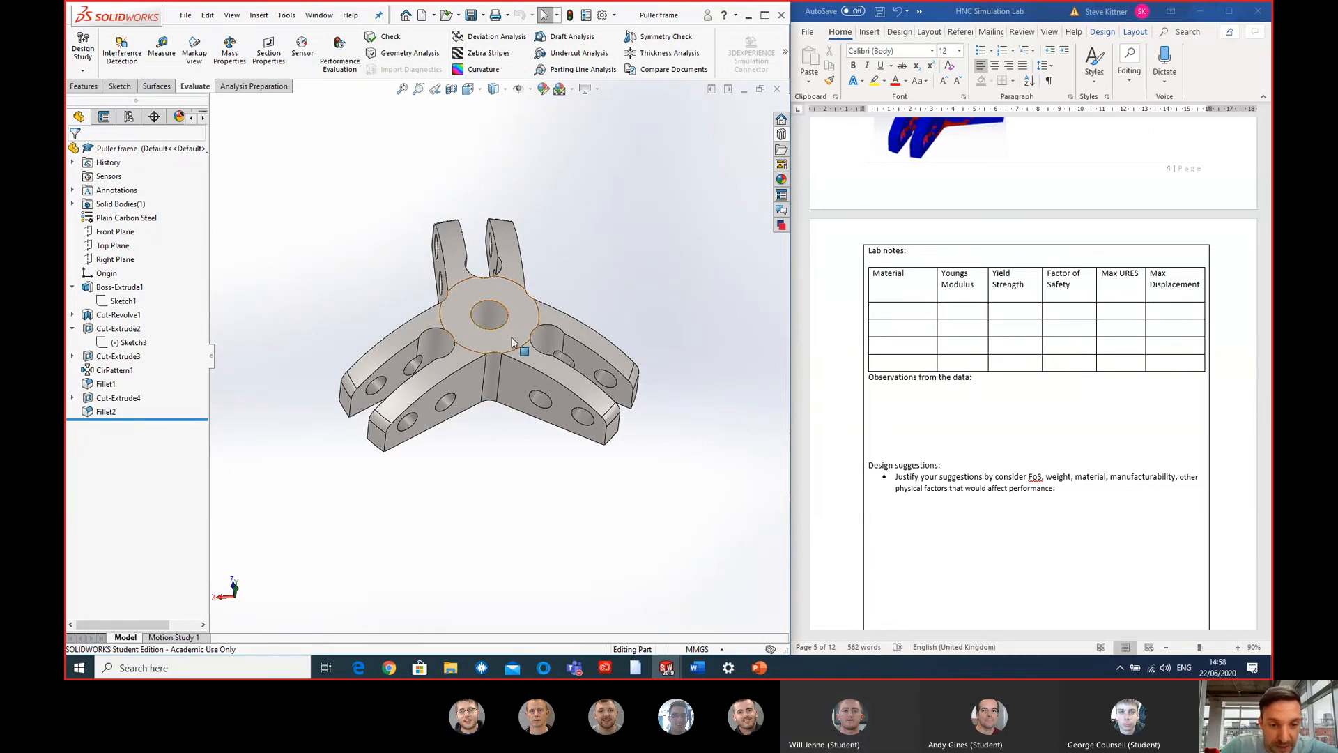
- Examine the frame's central hole and outer pin holes, and review the Task 3 observations, design suggestions and objectives
middle_drag(519, 346, 486, 313)
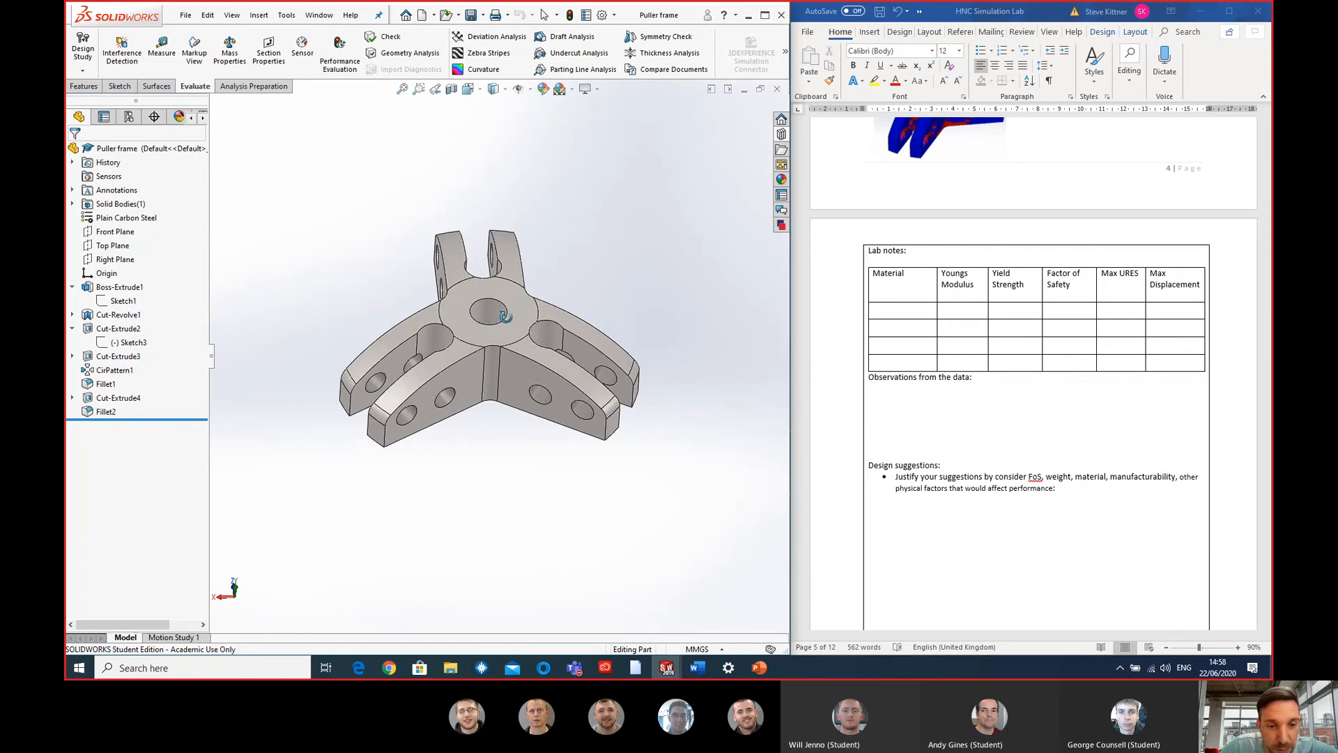
scroll(486, 313, down, 3)
scroll(486, 313, up, 2)
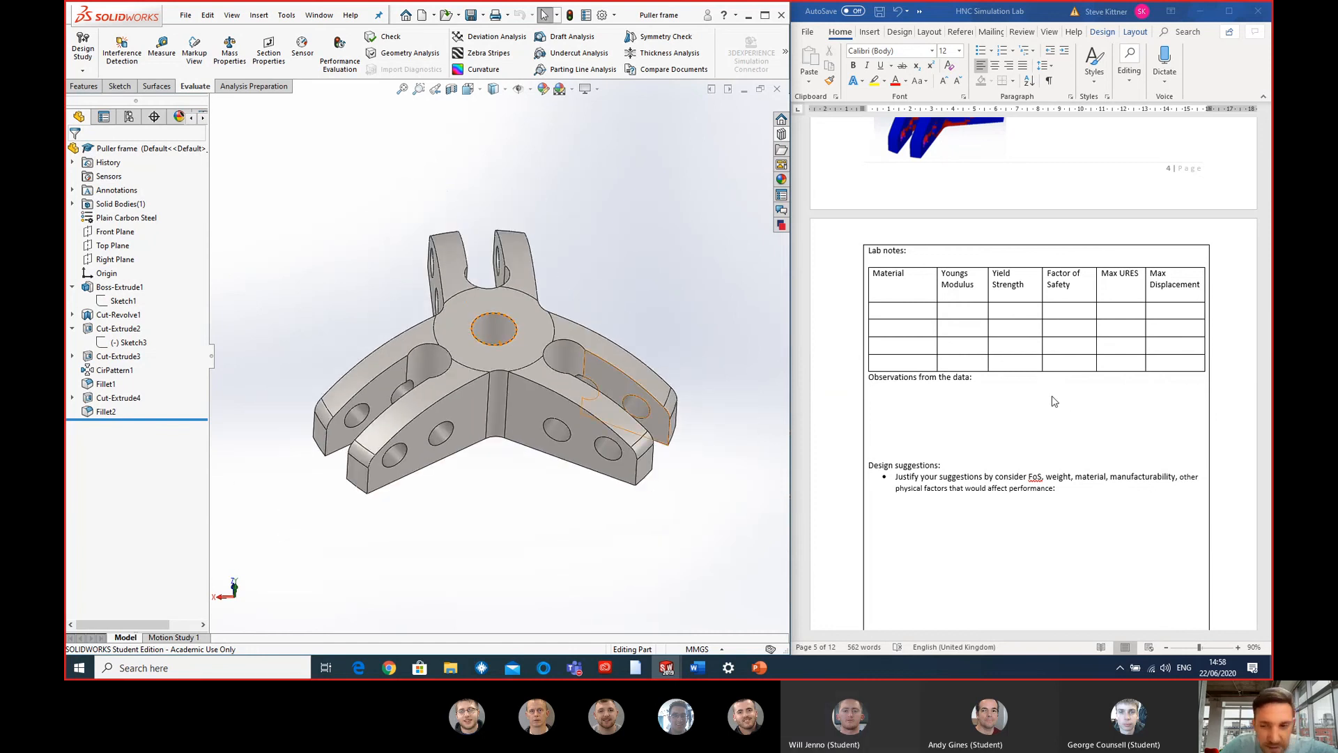
scroll(1051, 402, down, 1)
scroll(1048, 474, down, 6)
scroll(1043, 457, up, 8)
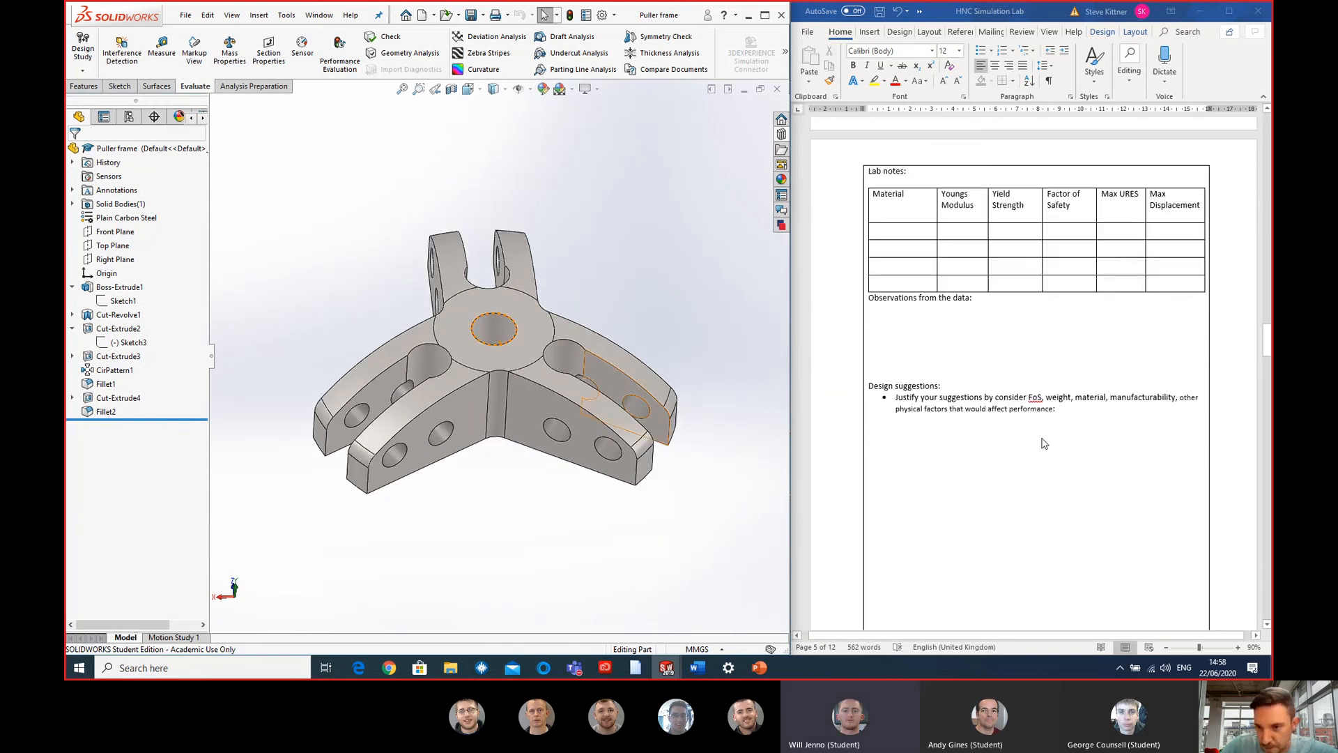
scroll(1043, 444, up, 8)
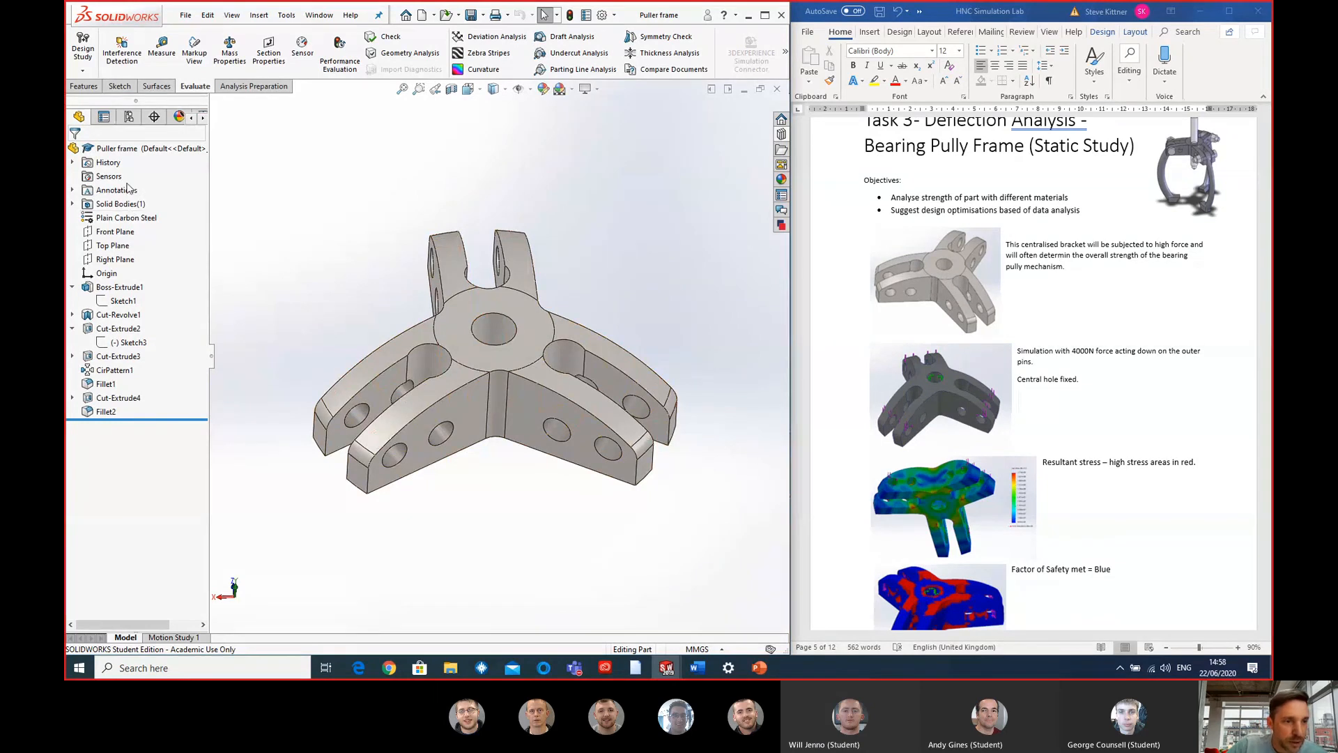
- Select the puller frame's Plain Carbon Steel material entry and compare it with the material columns of the Task 3 lab notes table
click(126, 220)
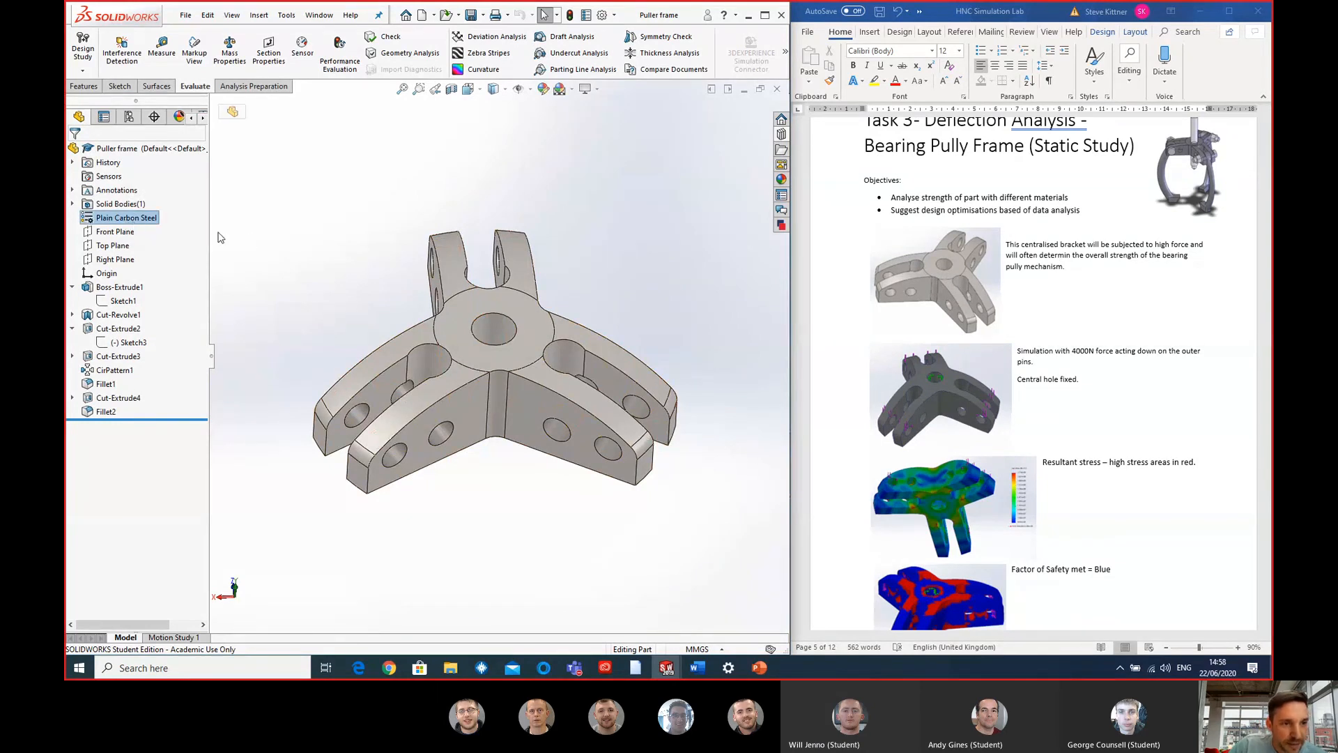
click(255, 236)
click(94, 219)
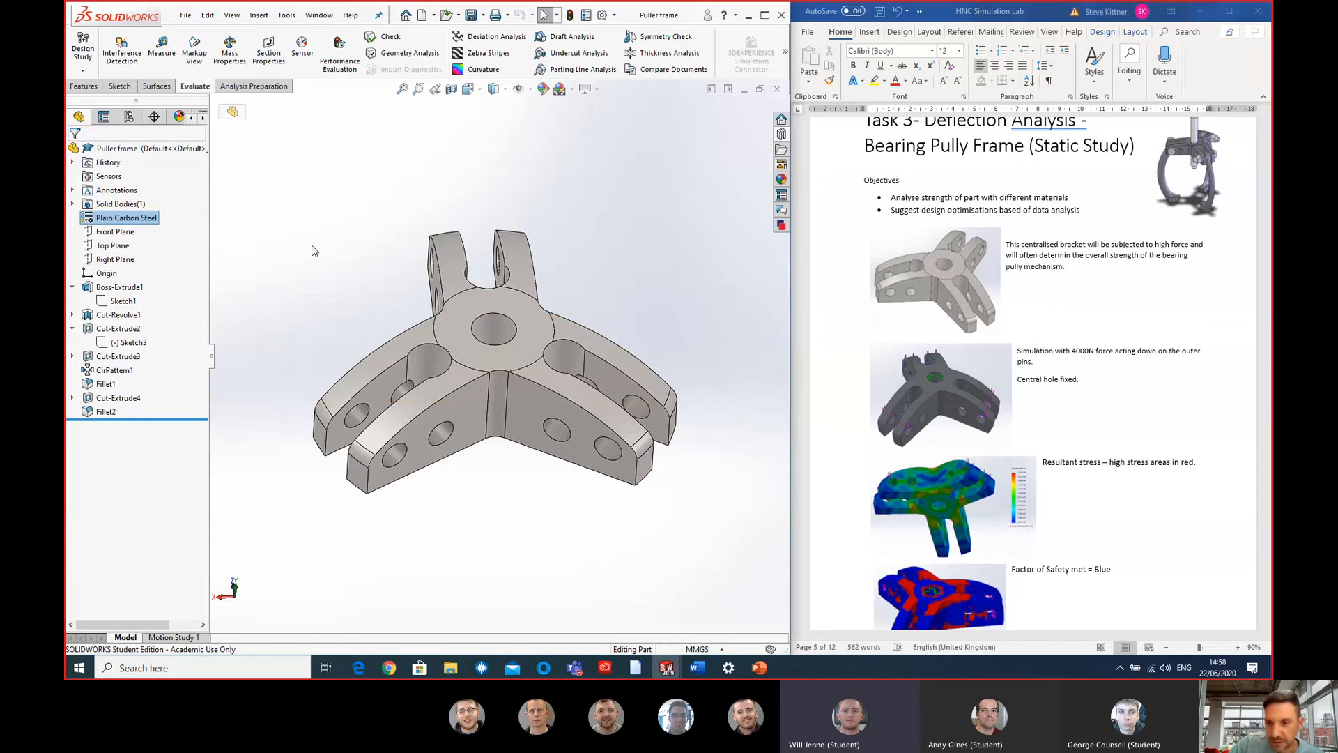
scroll(1097, 344, down, 2)
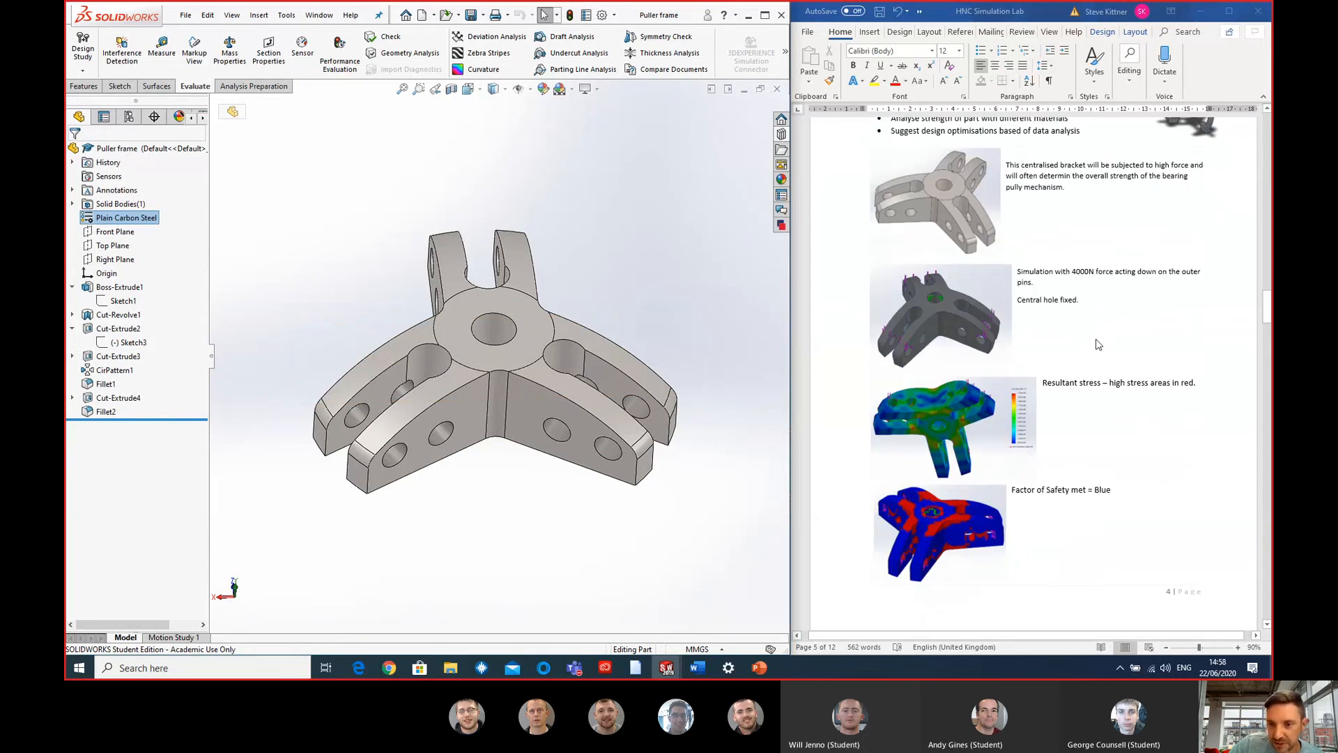
scroll(1059, 227, down, 7)
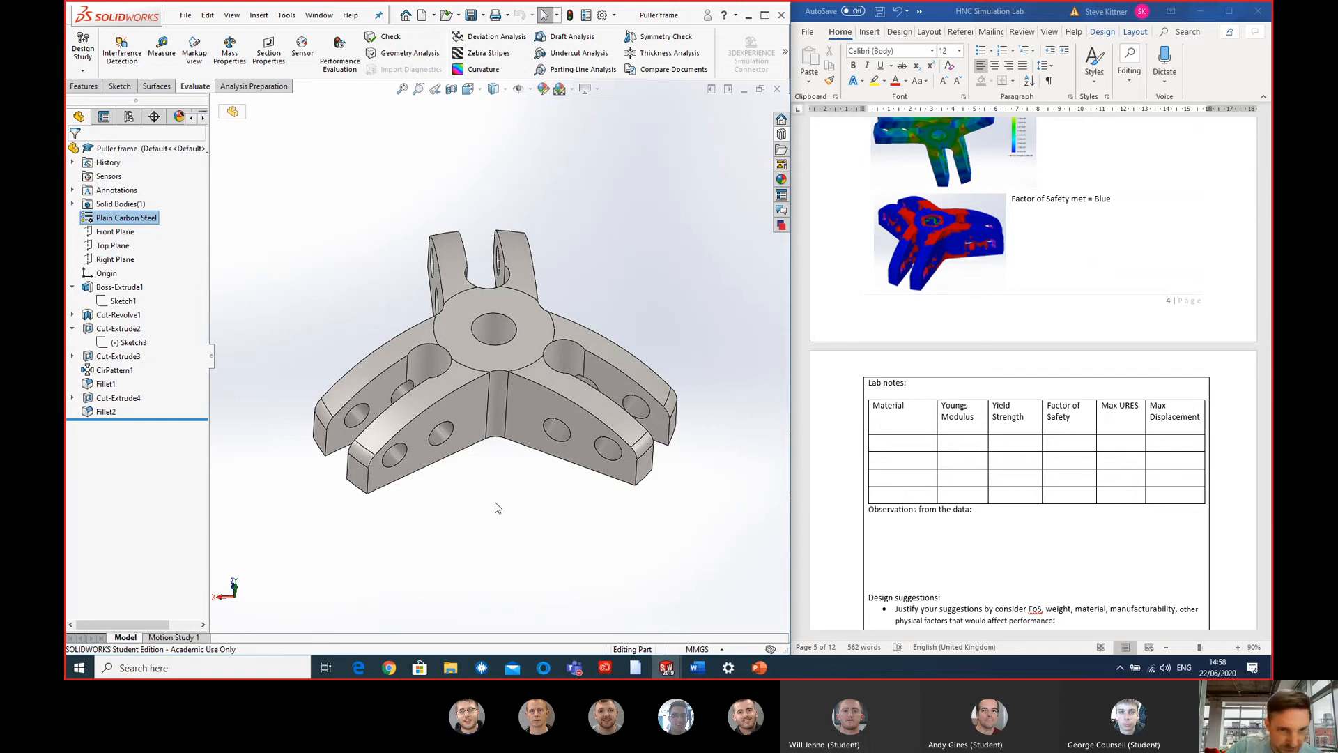
- Launch the SimulationXpress Analysis Wizard and start over, deleting the existing study setup and results
click(784, 51)
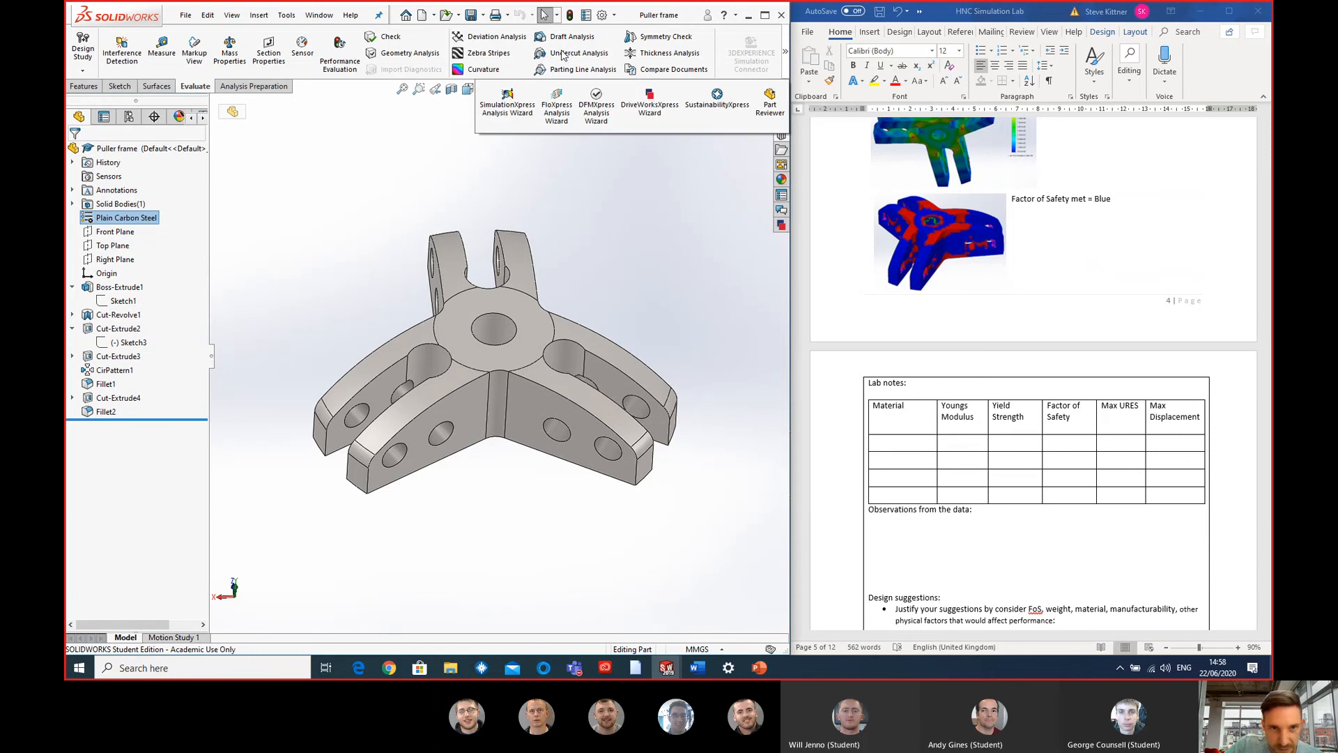
click(511, 100)
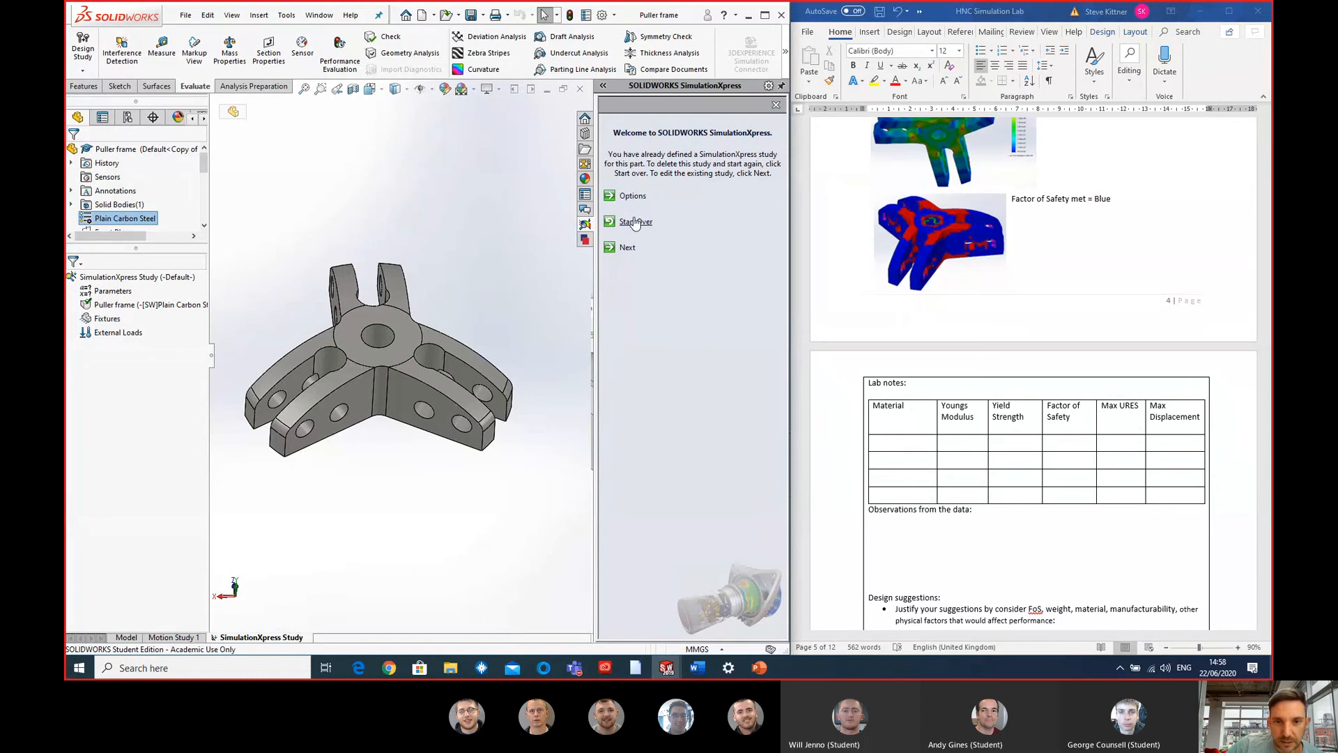
click(635, 223)
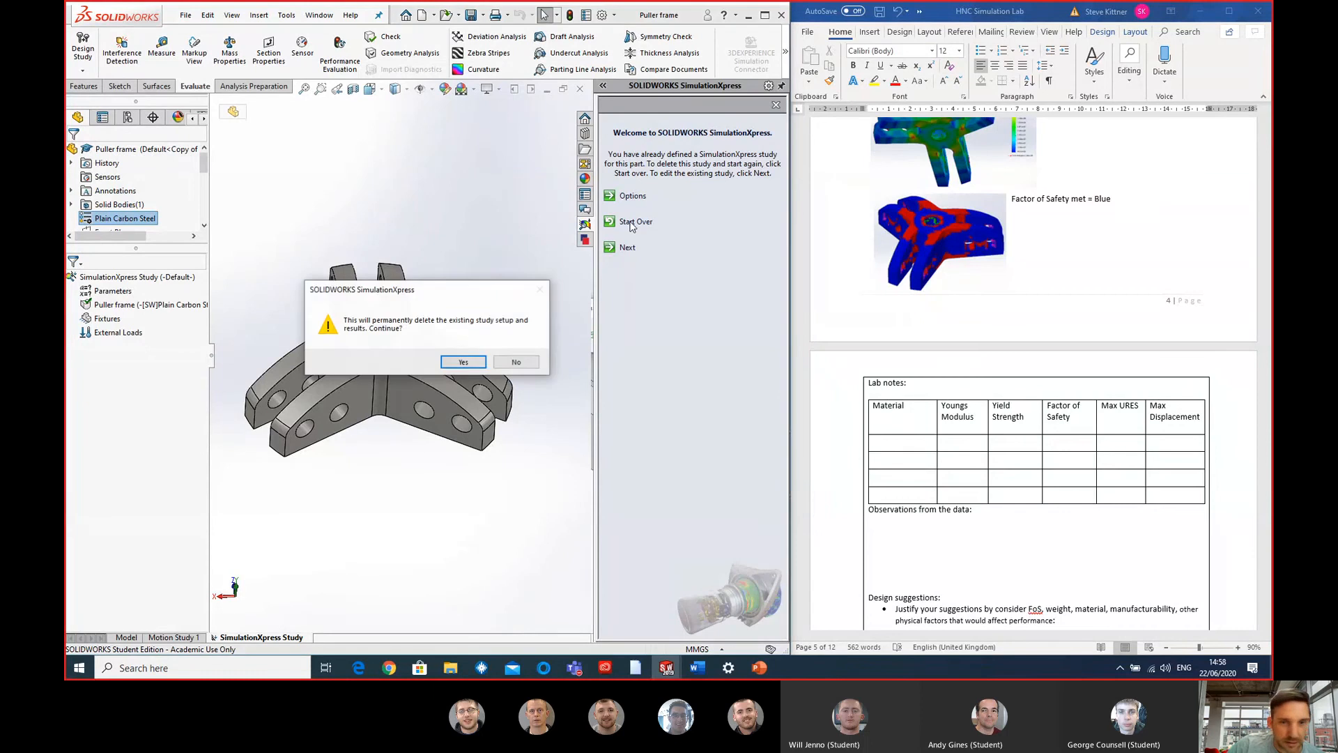
click(463, 362)
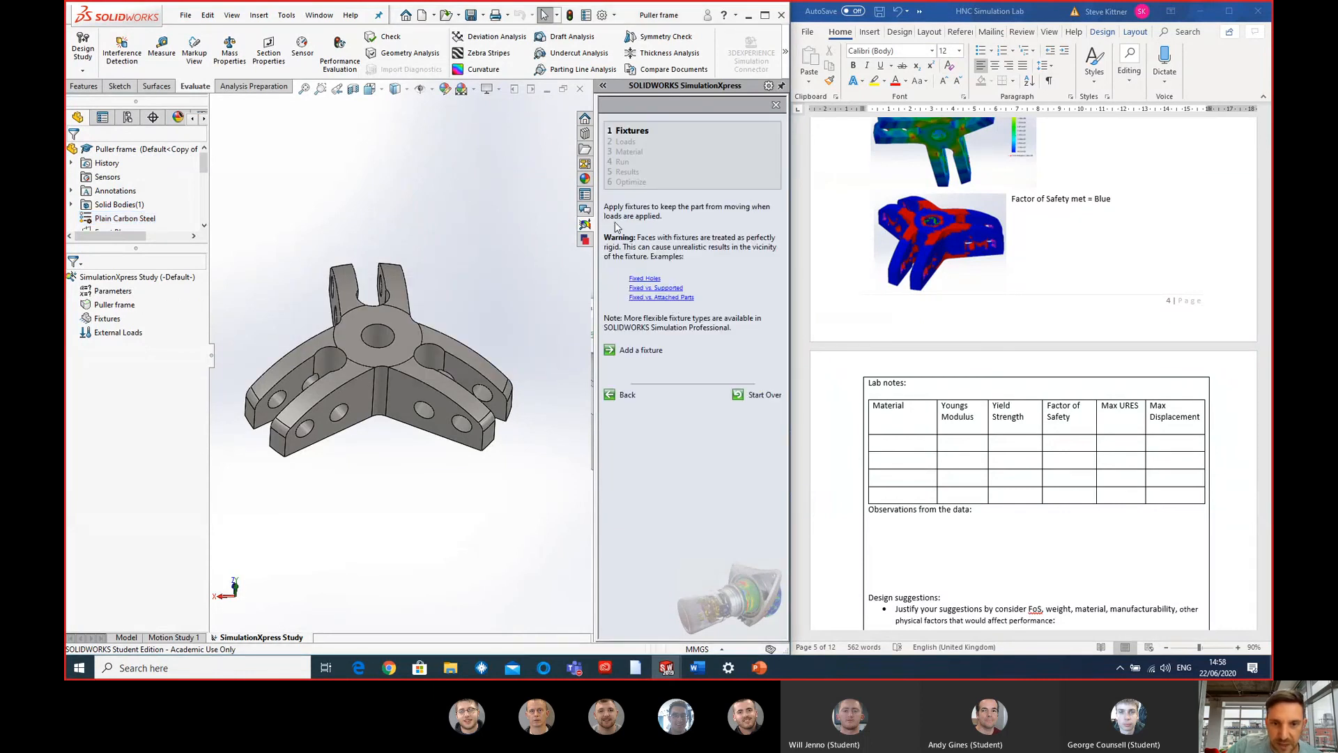
- Add a fixed geometry fixture on the cylindrical face of the frame's central hole
click(640, 350)
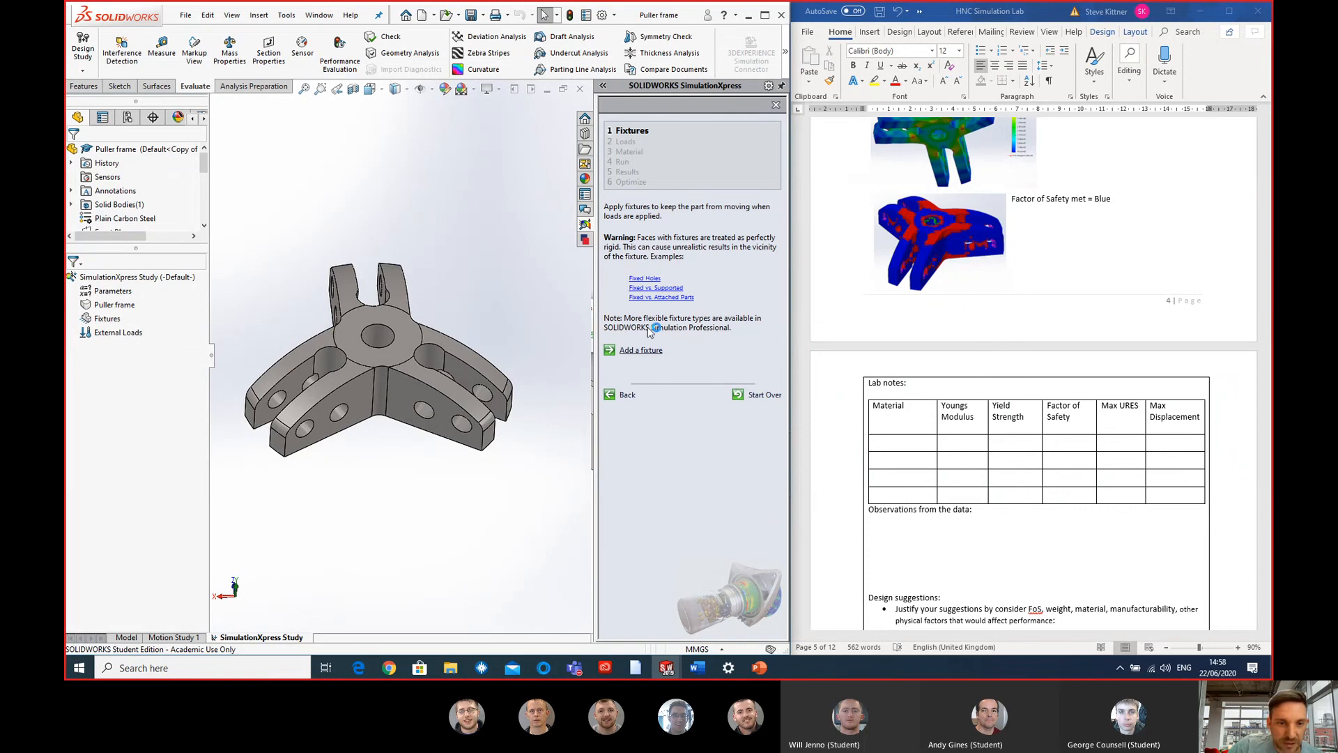
click(376, 337)
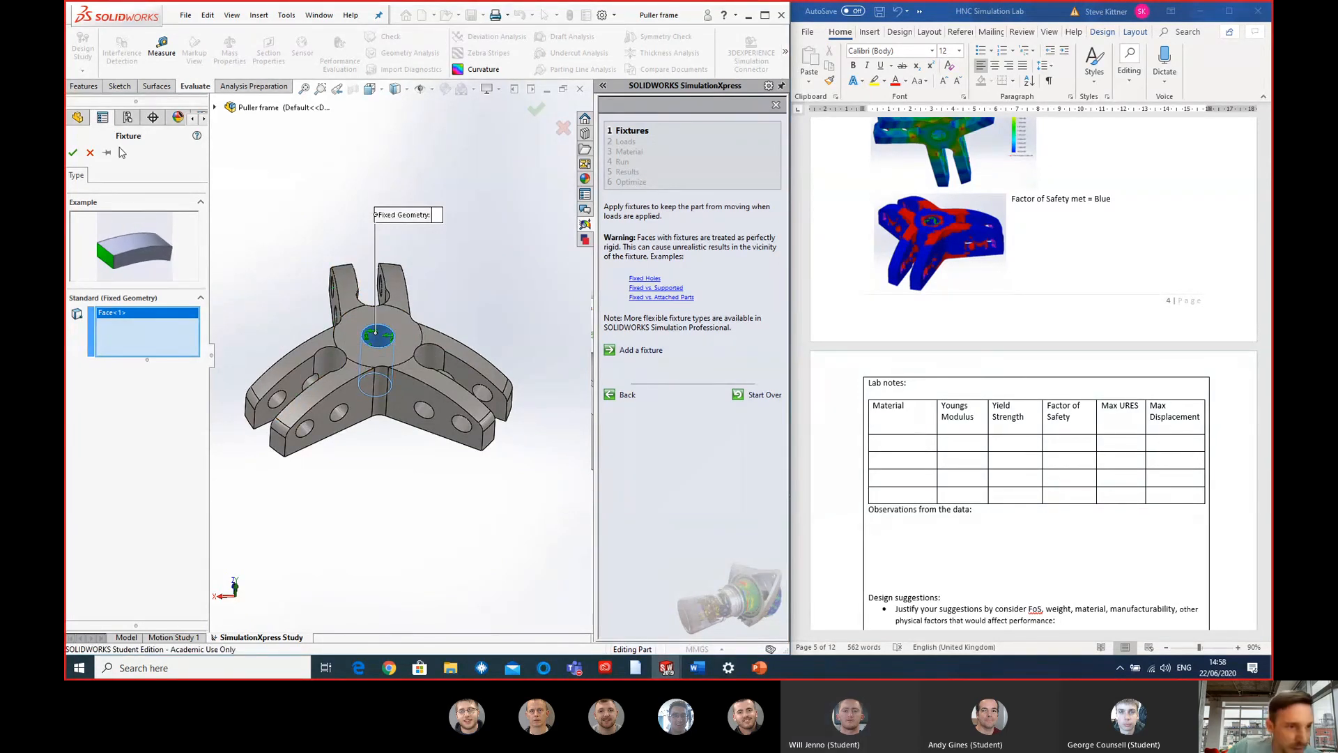
click(73, 152)
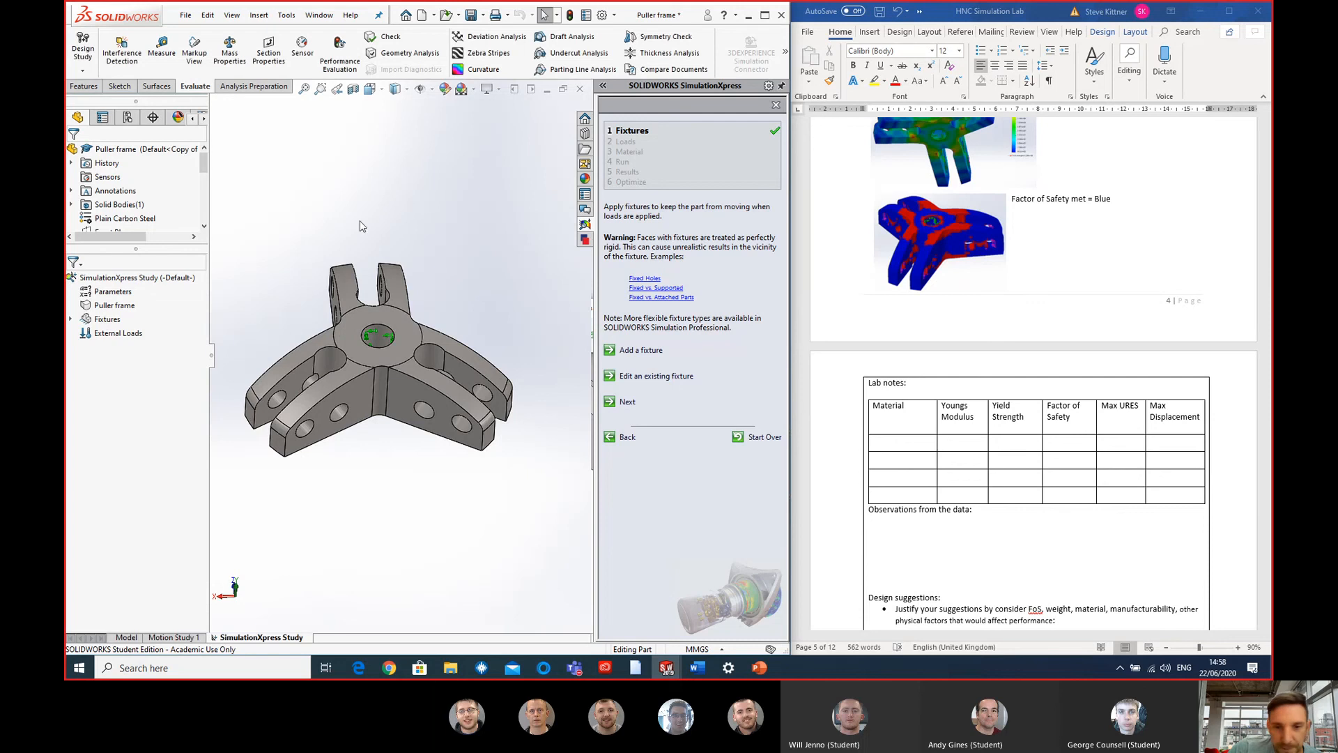
- Start a force load and select the six outer pin hole faces on the three pairs of arms
click(627, 404)
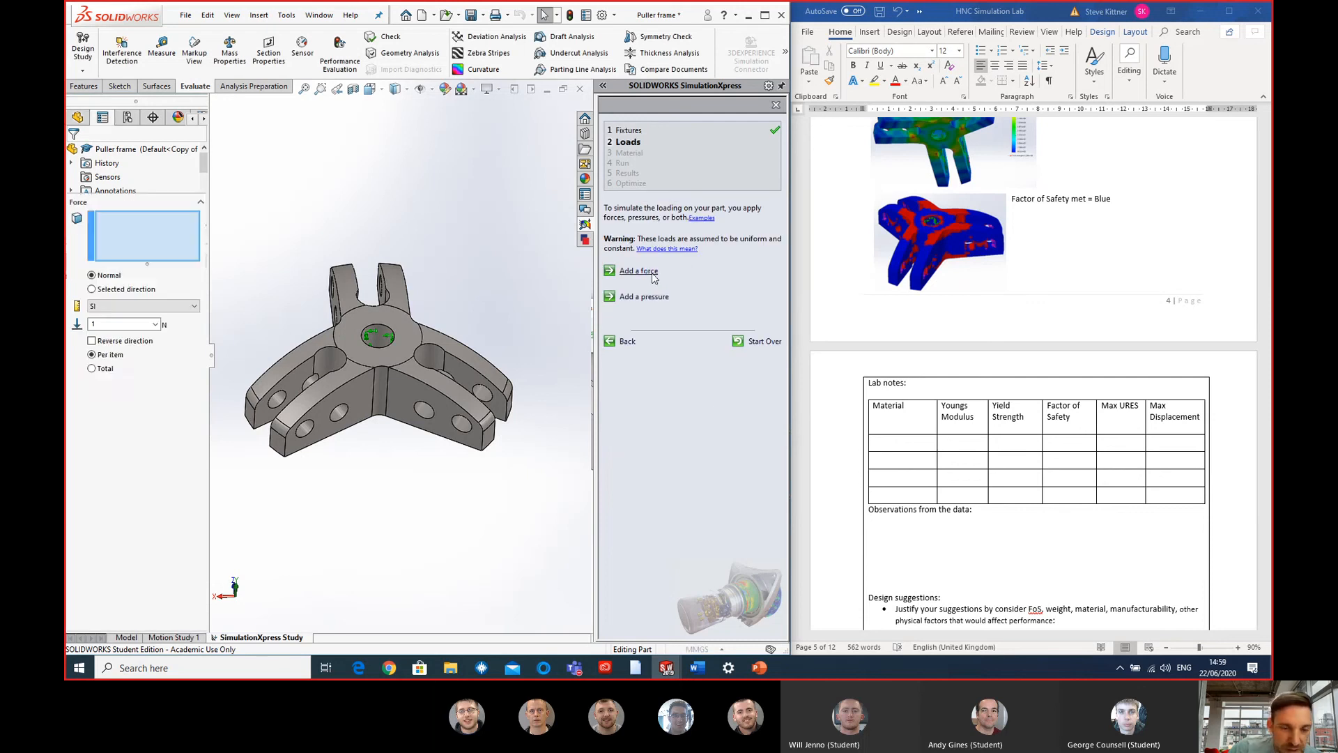
click(306, 411)
click(276, 400)
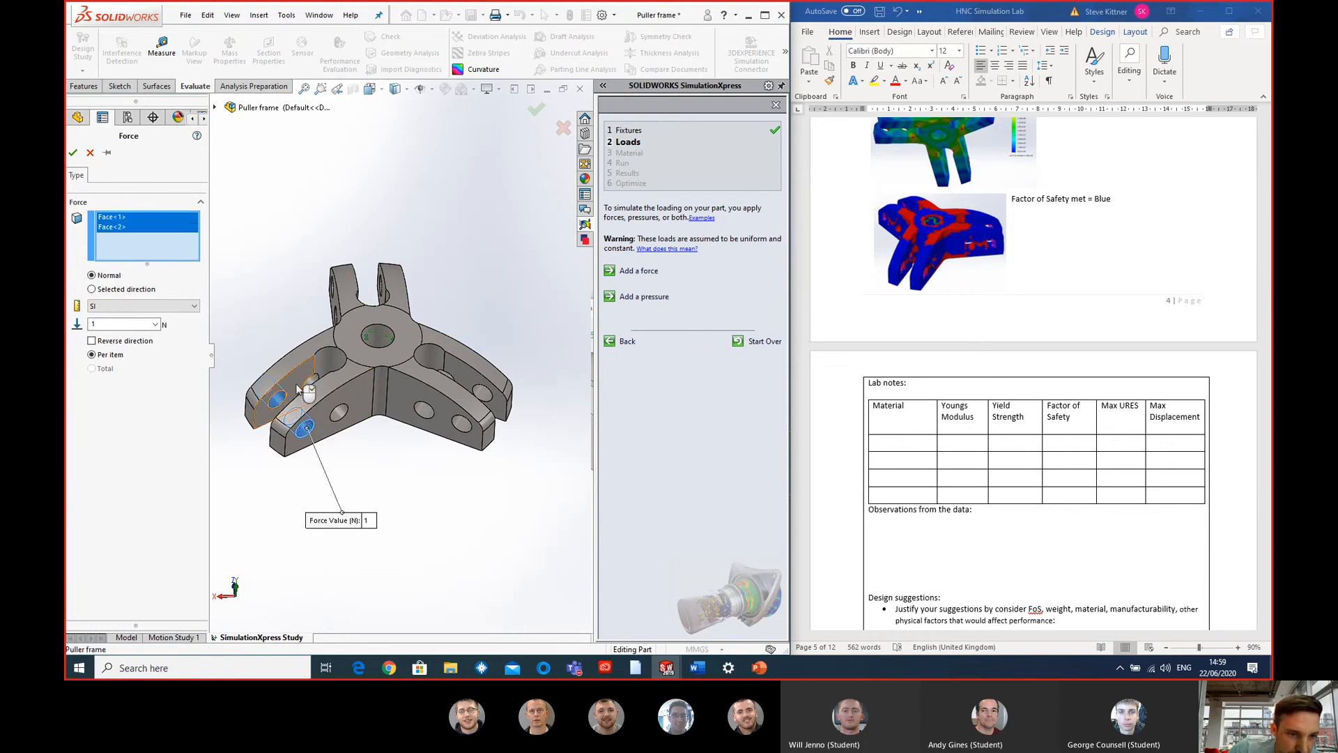
click(463, 424)
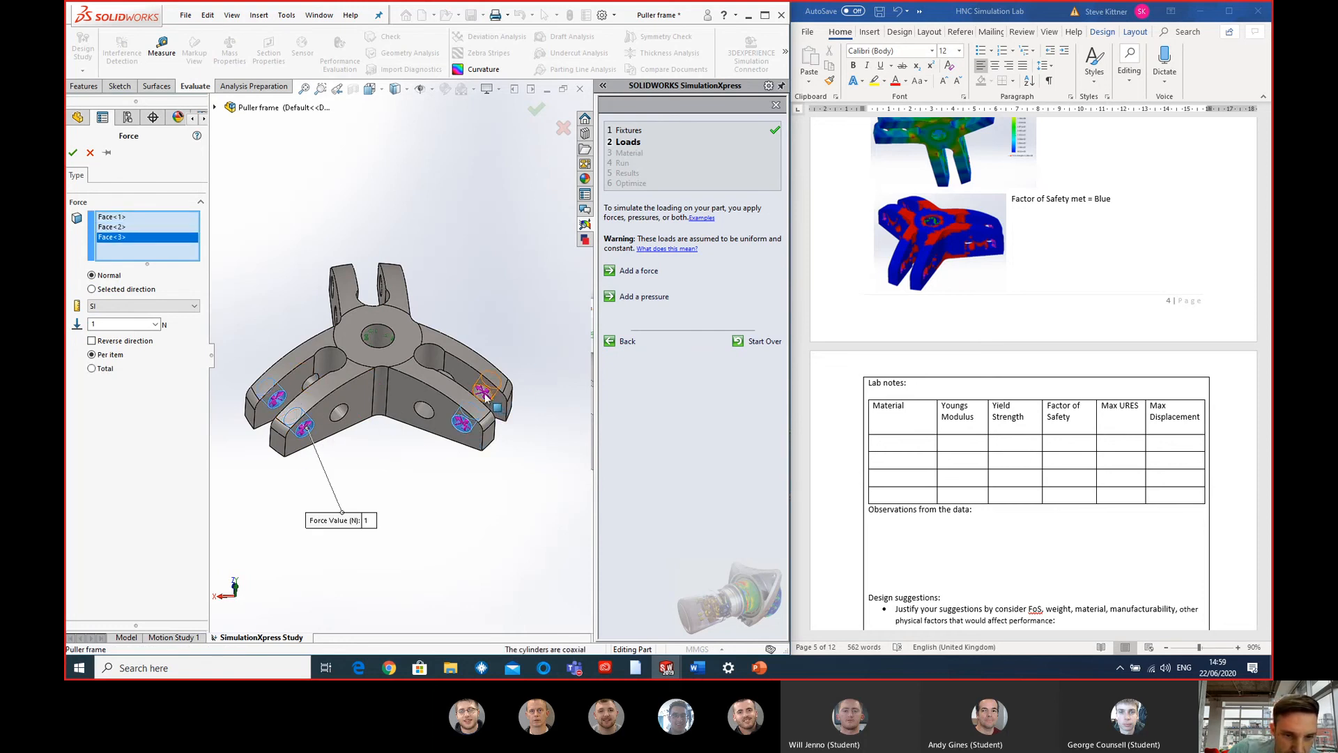
click(483, 394)
middle_drag(482, 394, 335, 369)
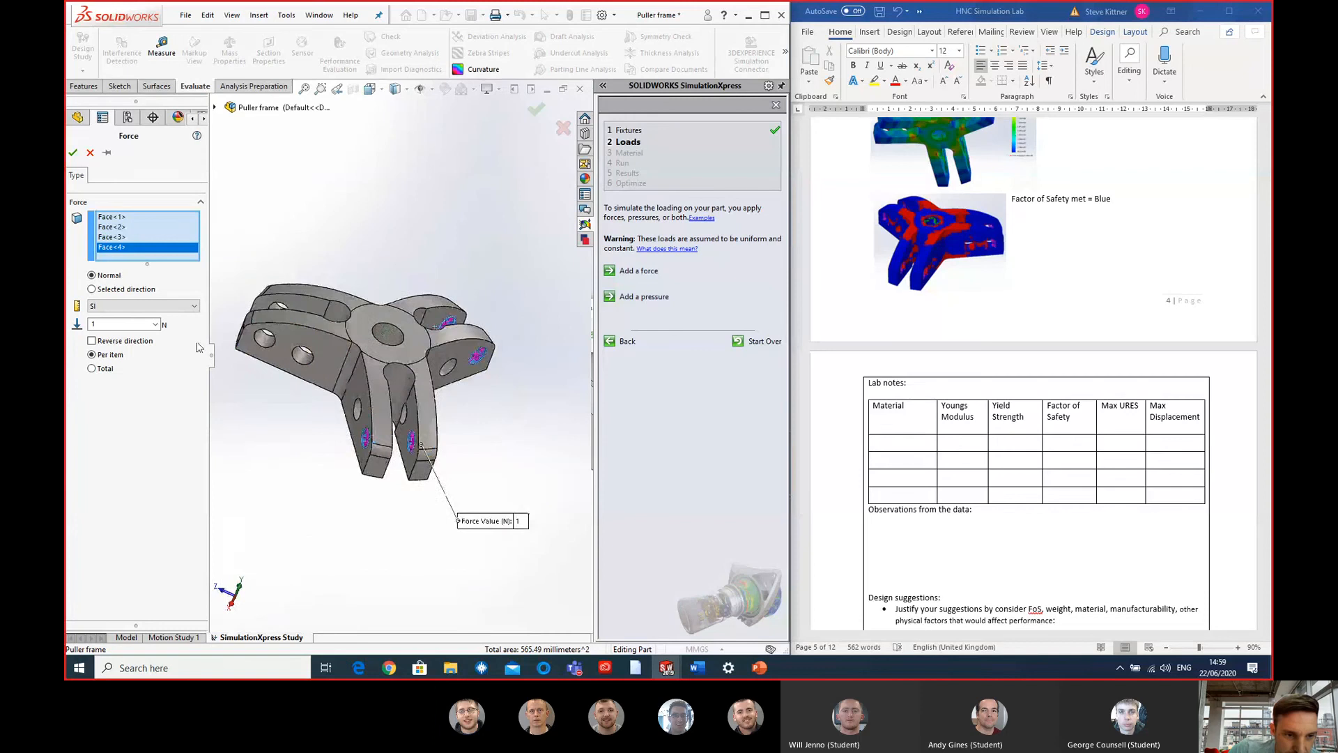
click(273, 326)
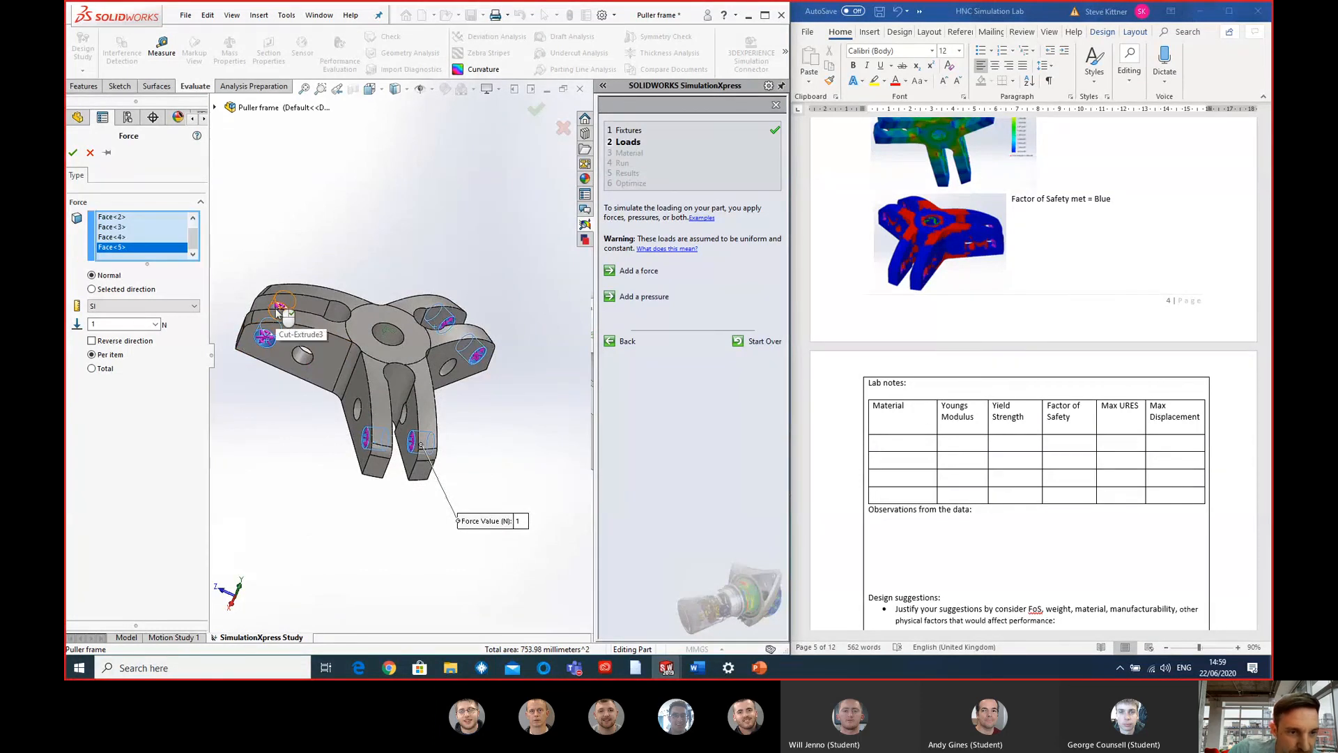
click(284, 308)
middle_drag(390, 383, 367, 368)
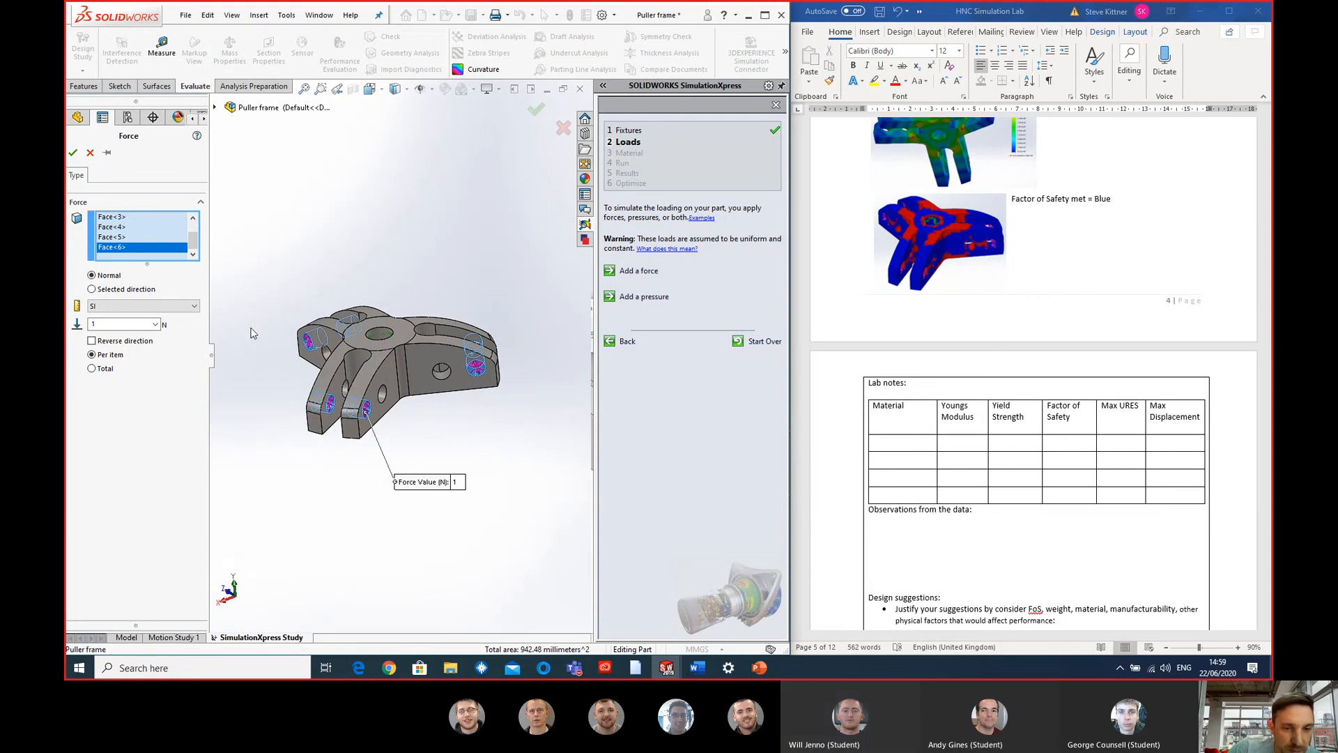
- Examine the selected pin holes and the Task 3 loading notes and bearing puller picture for the force direction
scroll(307, 328, down, 5)
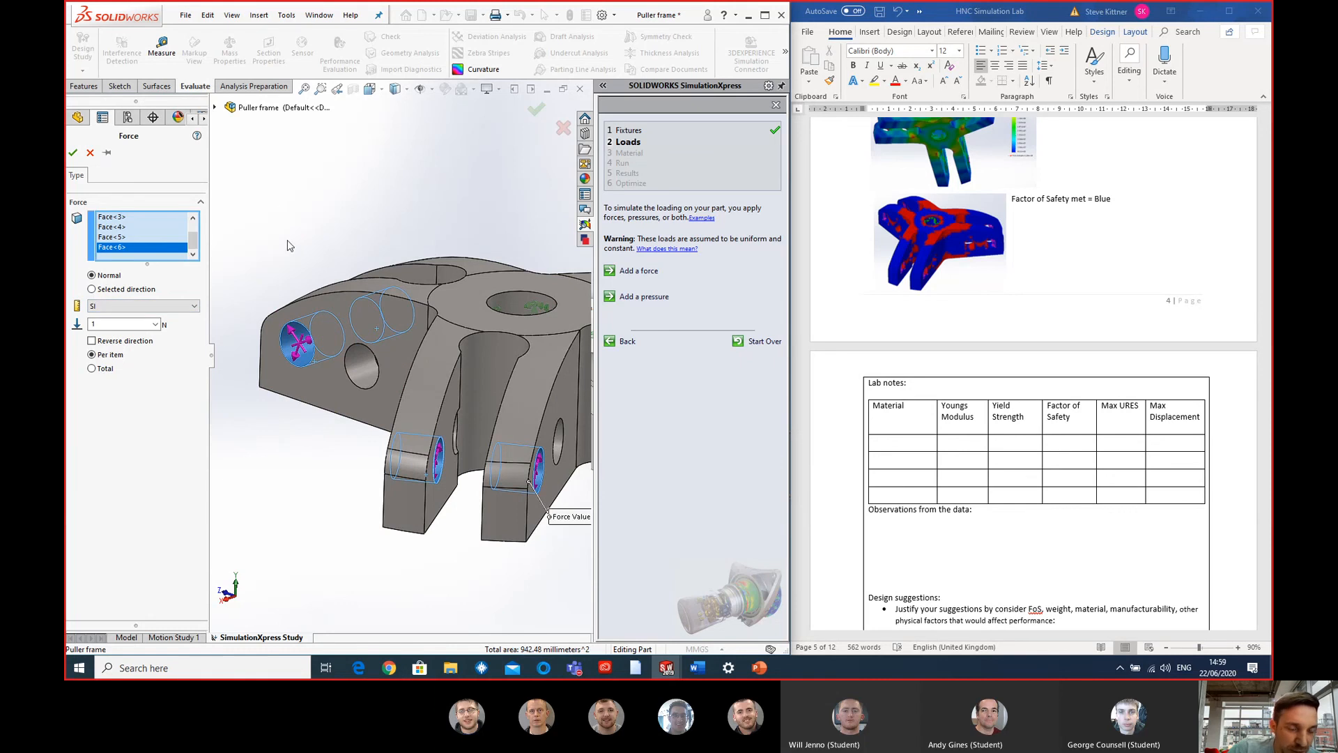
scroll(446, 310, up, 2)
scroll(1109, 246, up, 10)
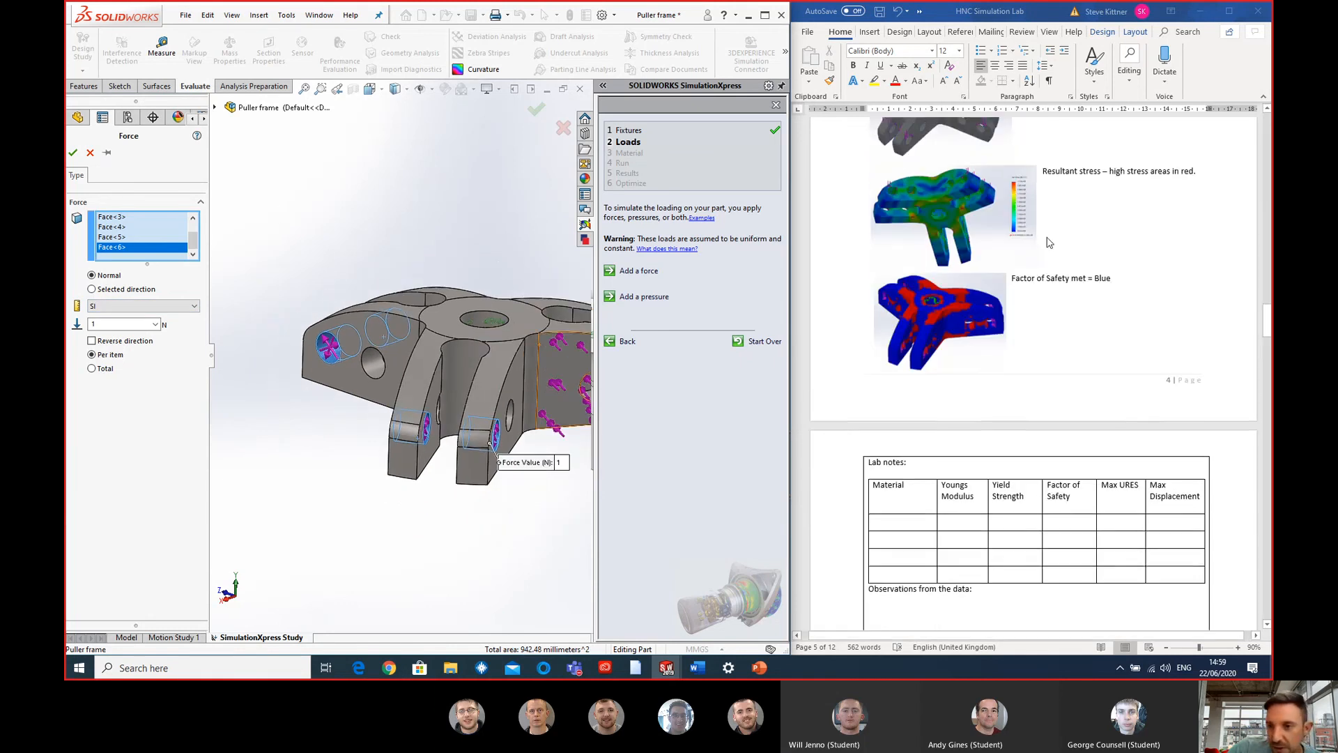
scroll(1160, 267, down, 1)
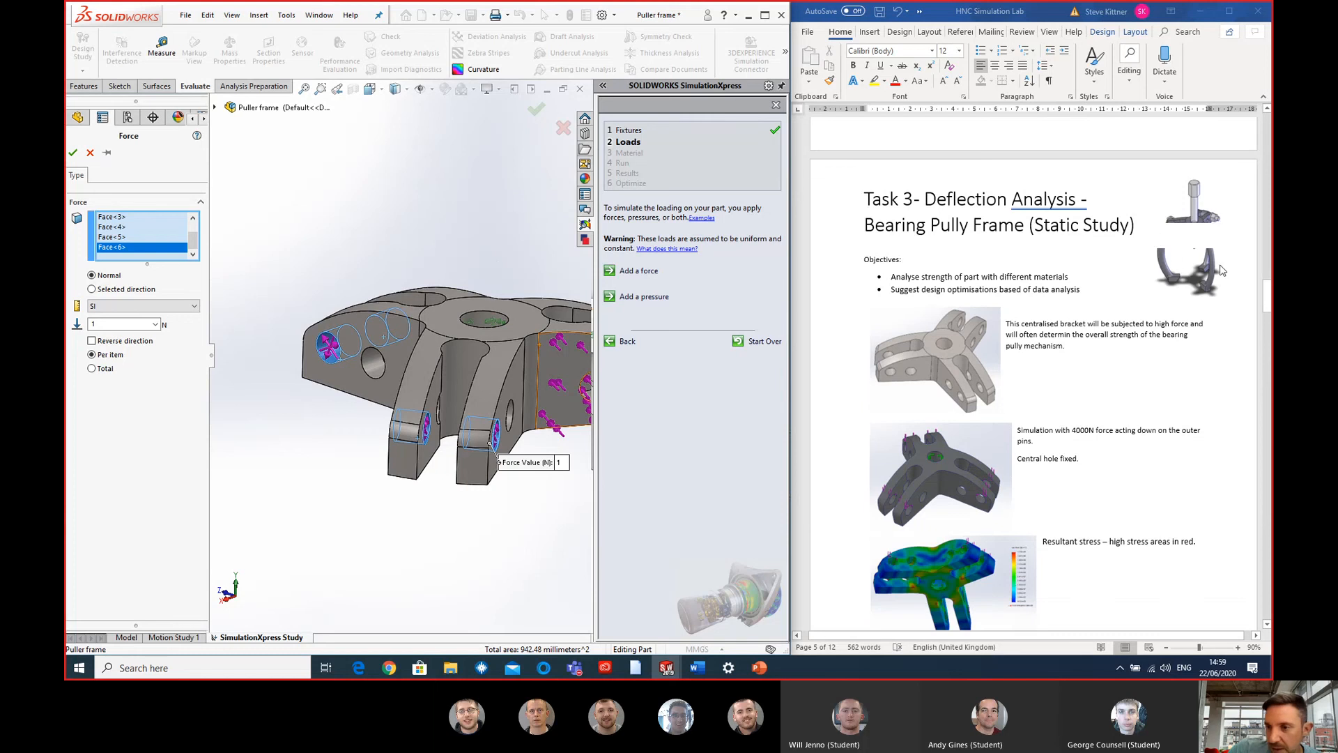
click(1194, 204)
drag(1194, 205, 1197, 237)
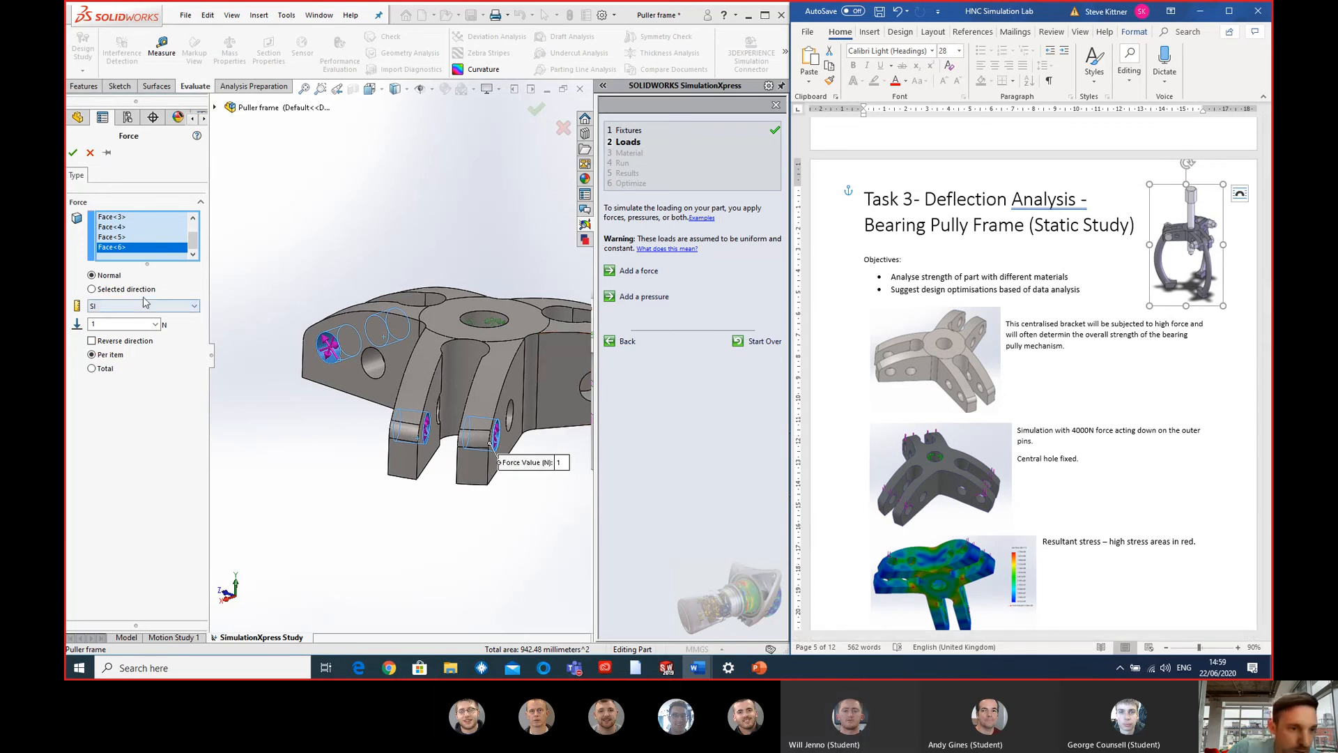
- Set the force to a selected direction normal to the Top Plane and reverse it to act downward
click(93, 290)
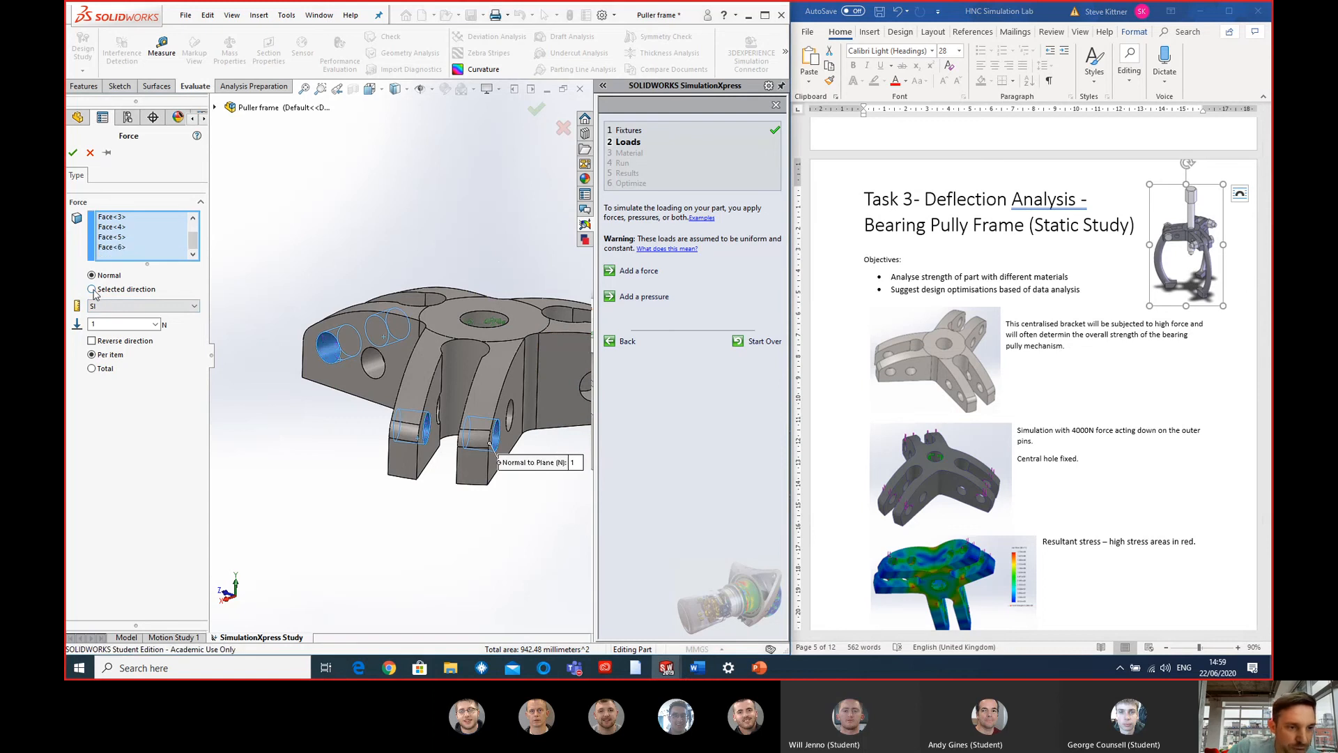
click(215, 108)
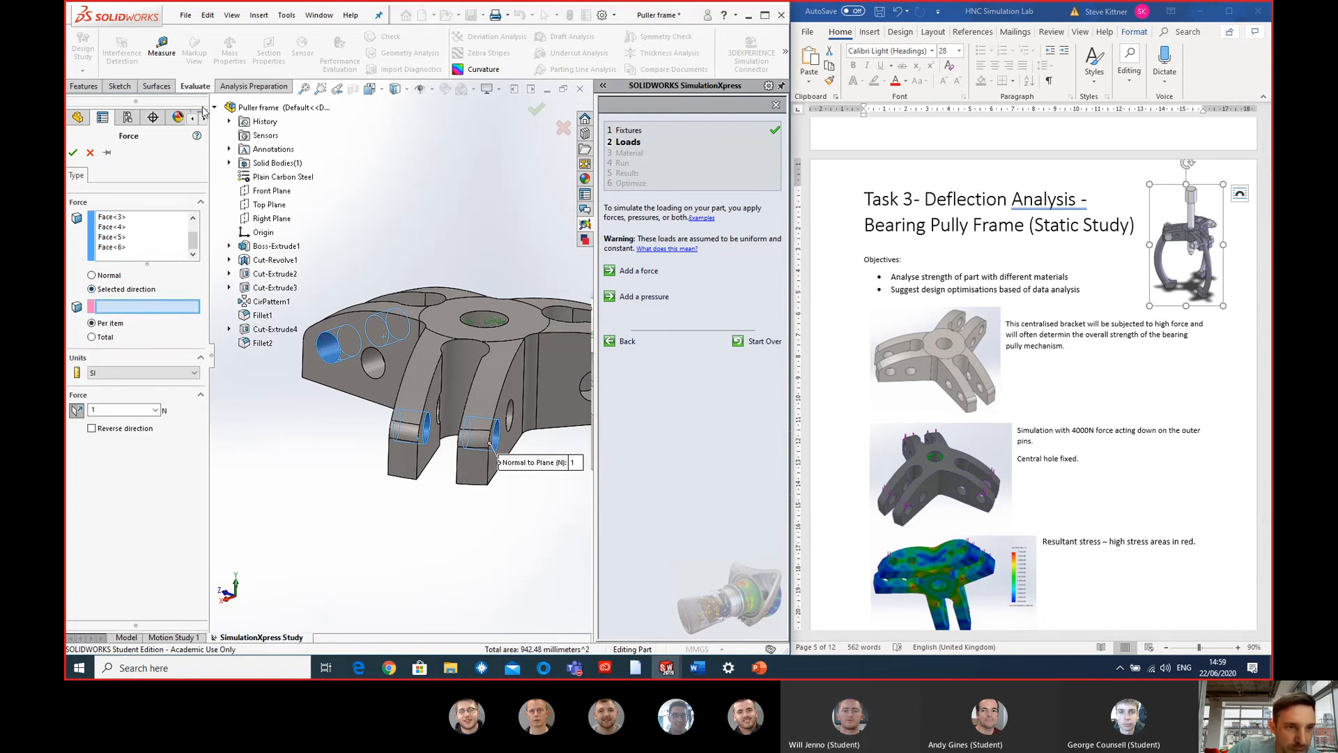
click(266, 206)
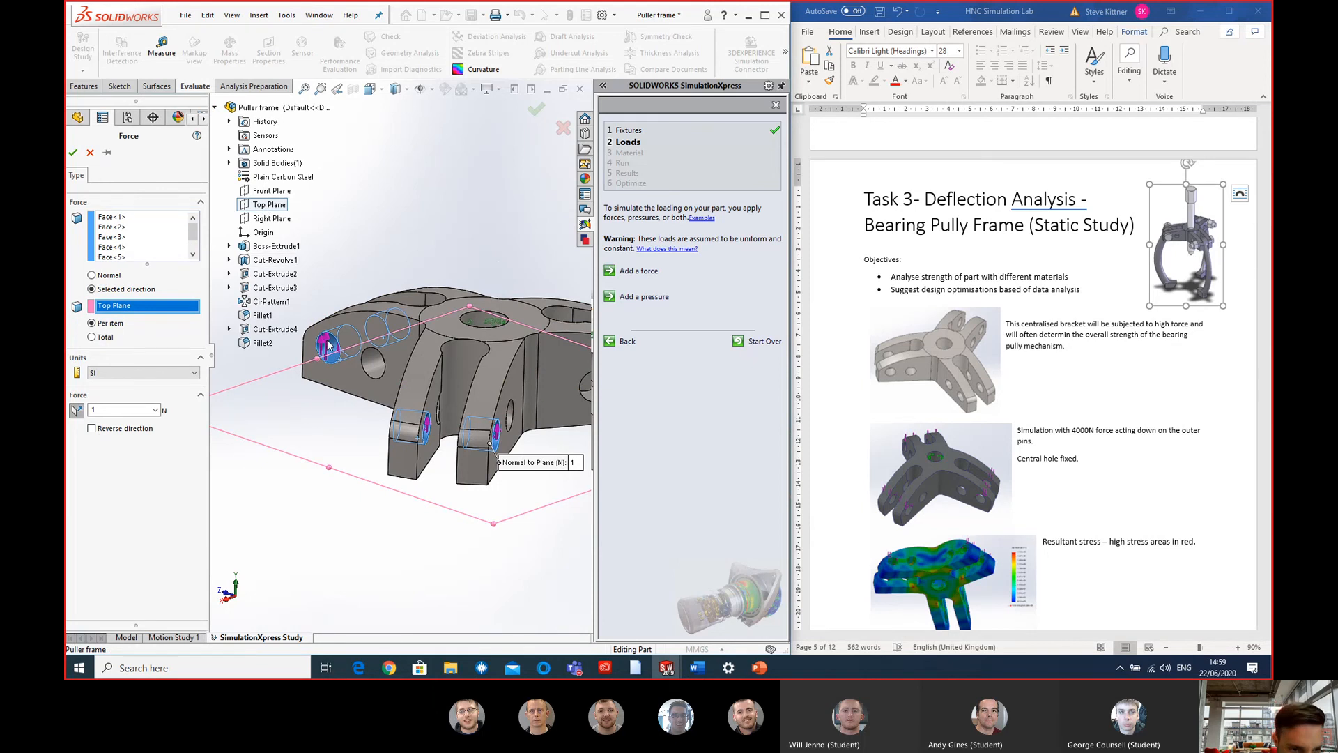
click(91, 428)
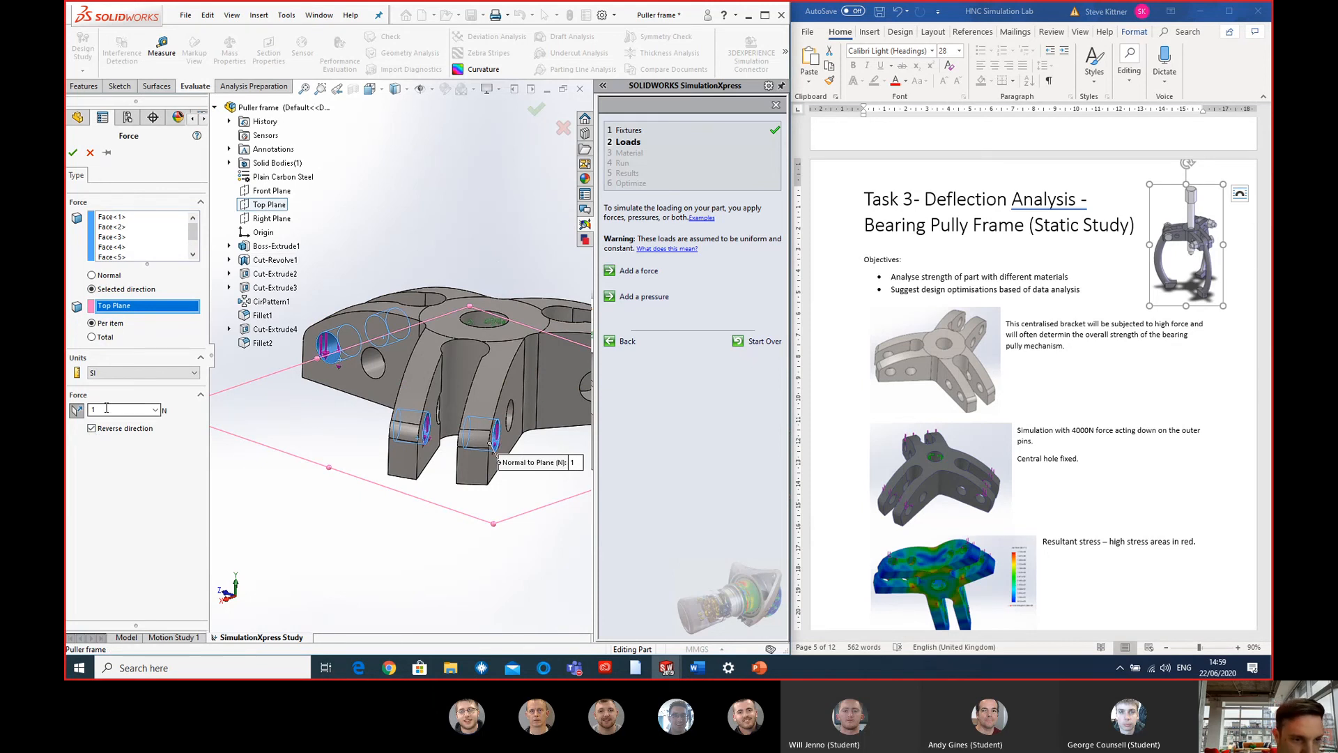
- Set the force to 4000 N per item, check the arrows on the pin holes and accept the load
click(1111, 406)
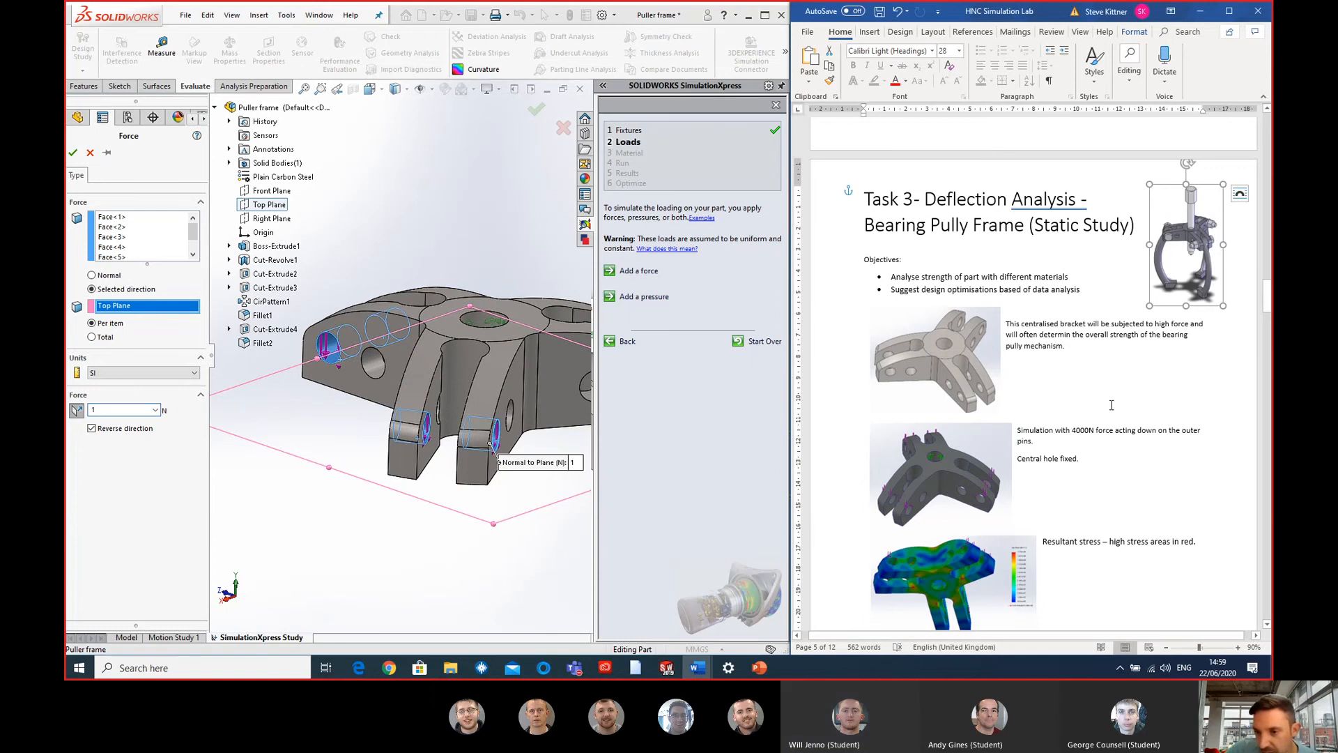
drag(105, 411, 79, 412)
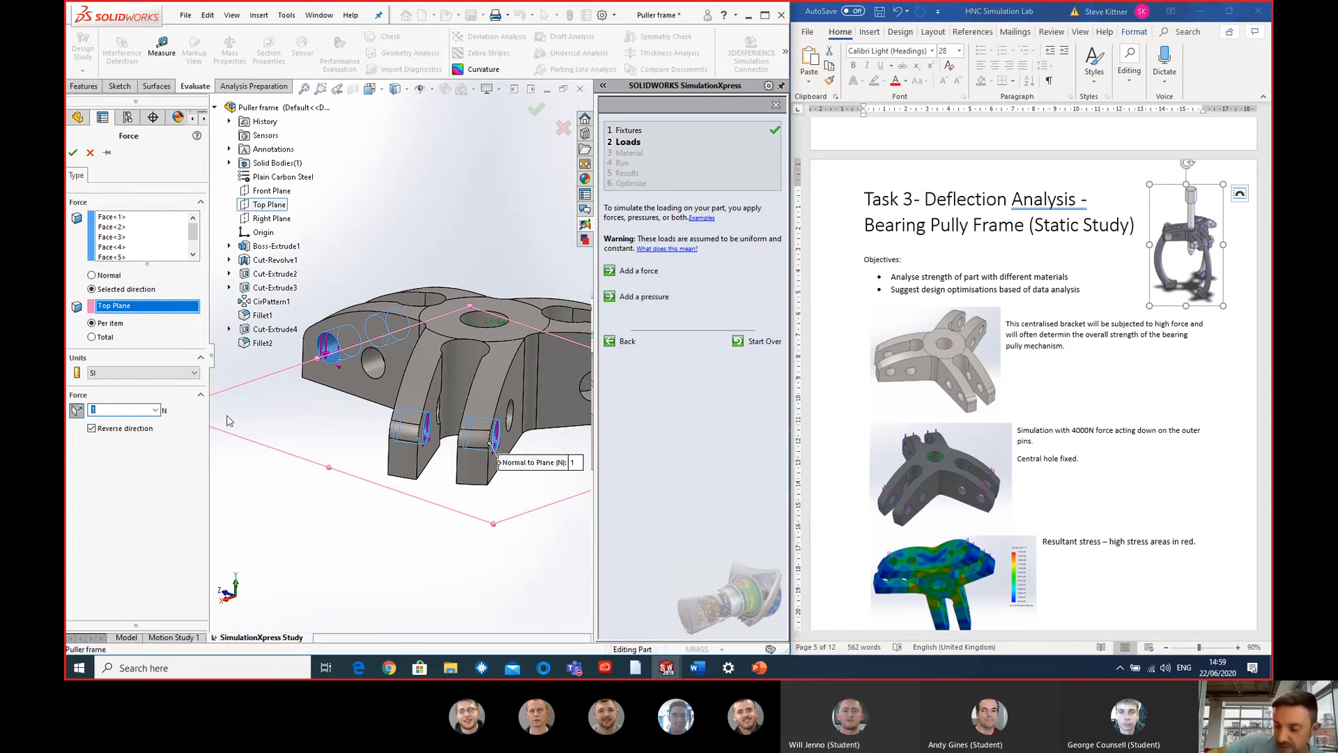
text(4000)
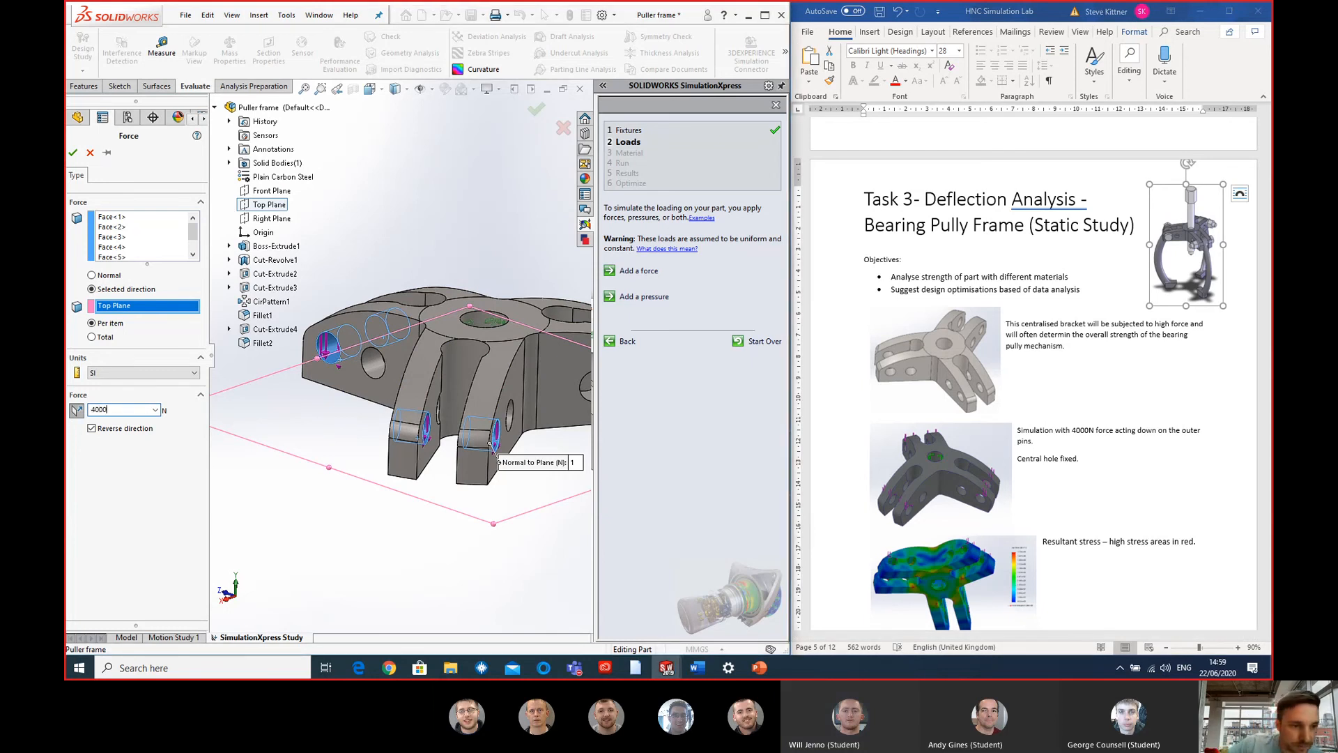
click(121, 479)
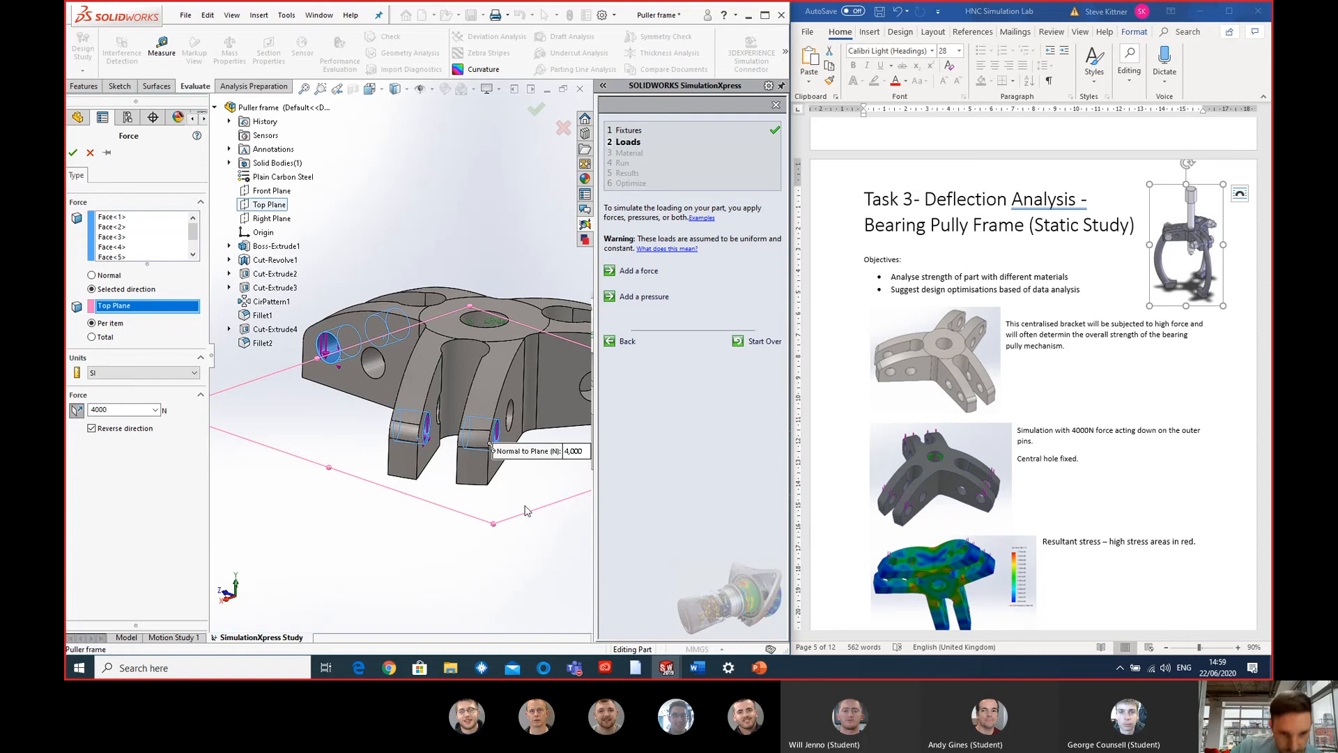
scroll(324, 342, down, 4)
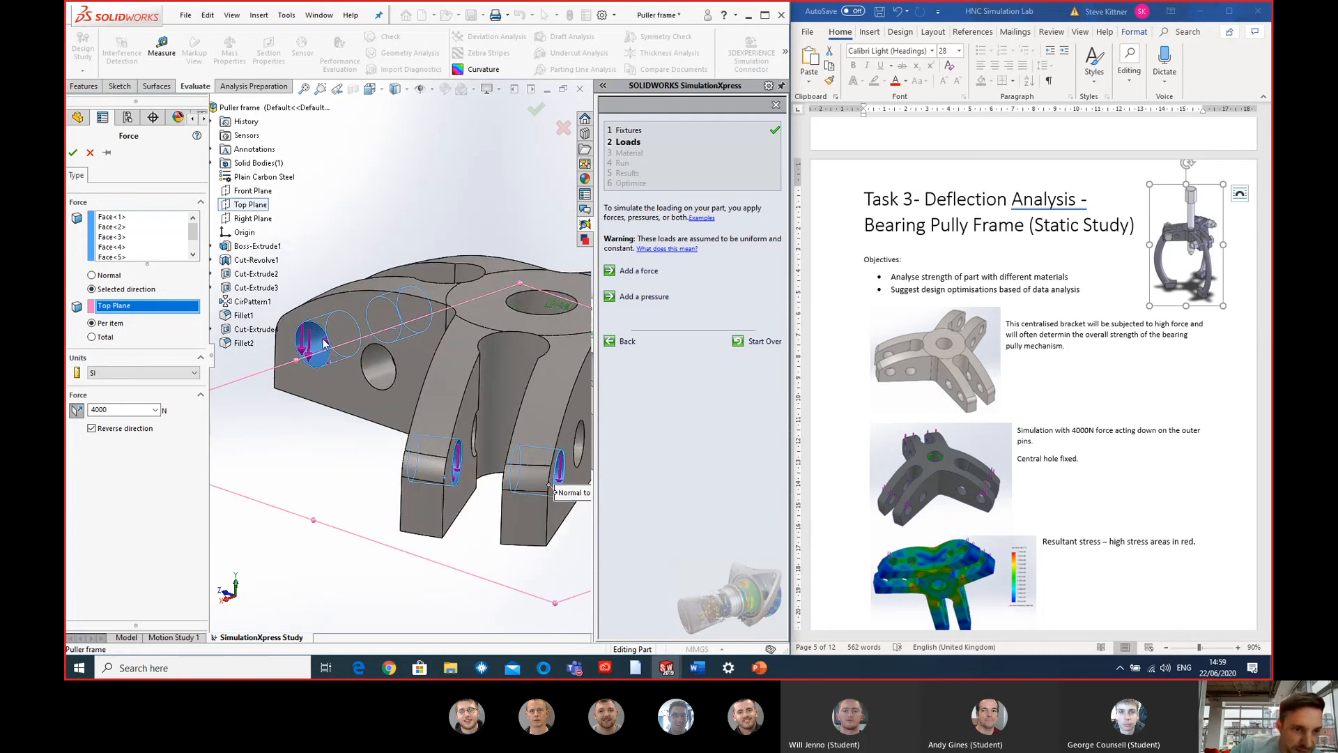
middle_drag(307, 330, 314, 358)
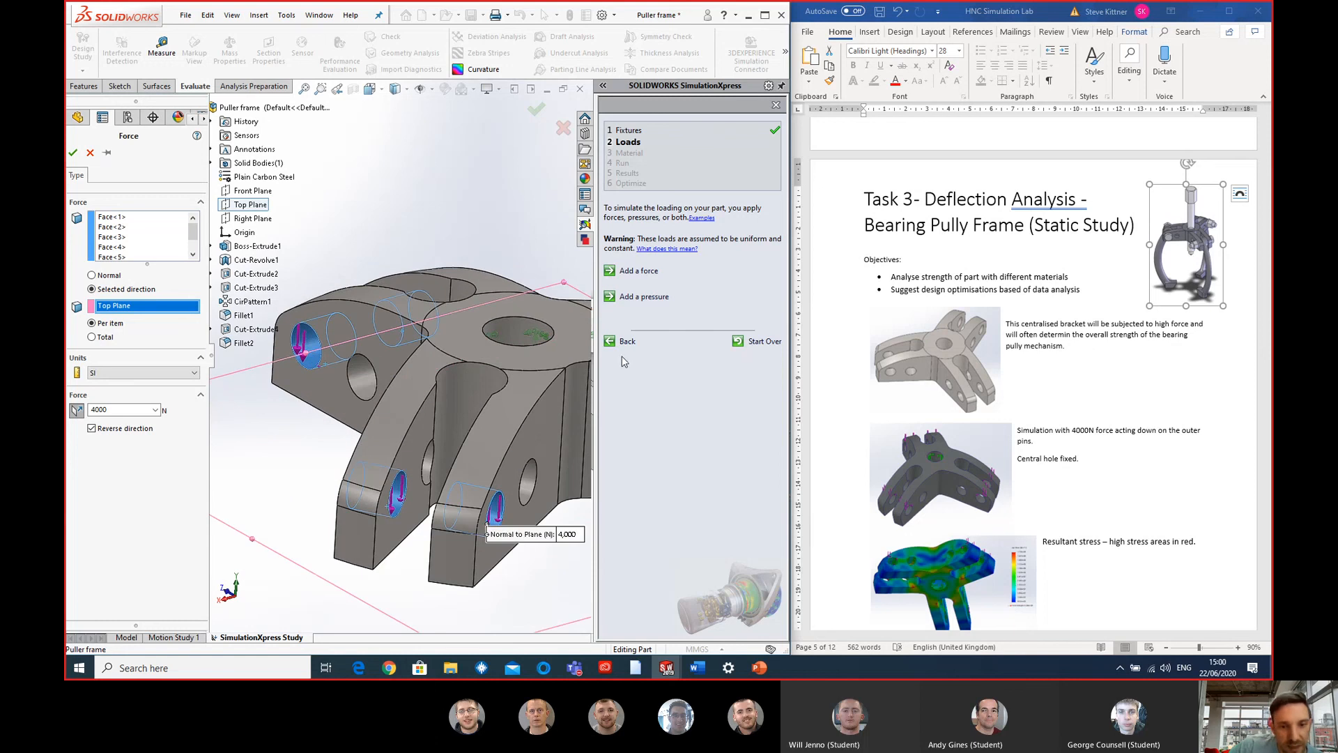
click(73, 152)
- Proceed to the study's material stage and assign Plain Carbon Steel from the steel library to the puller frame
scroll(528, 364, up, 4)
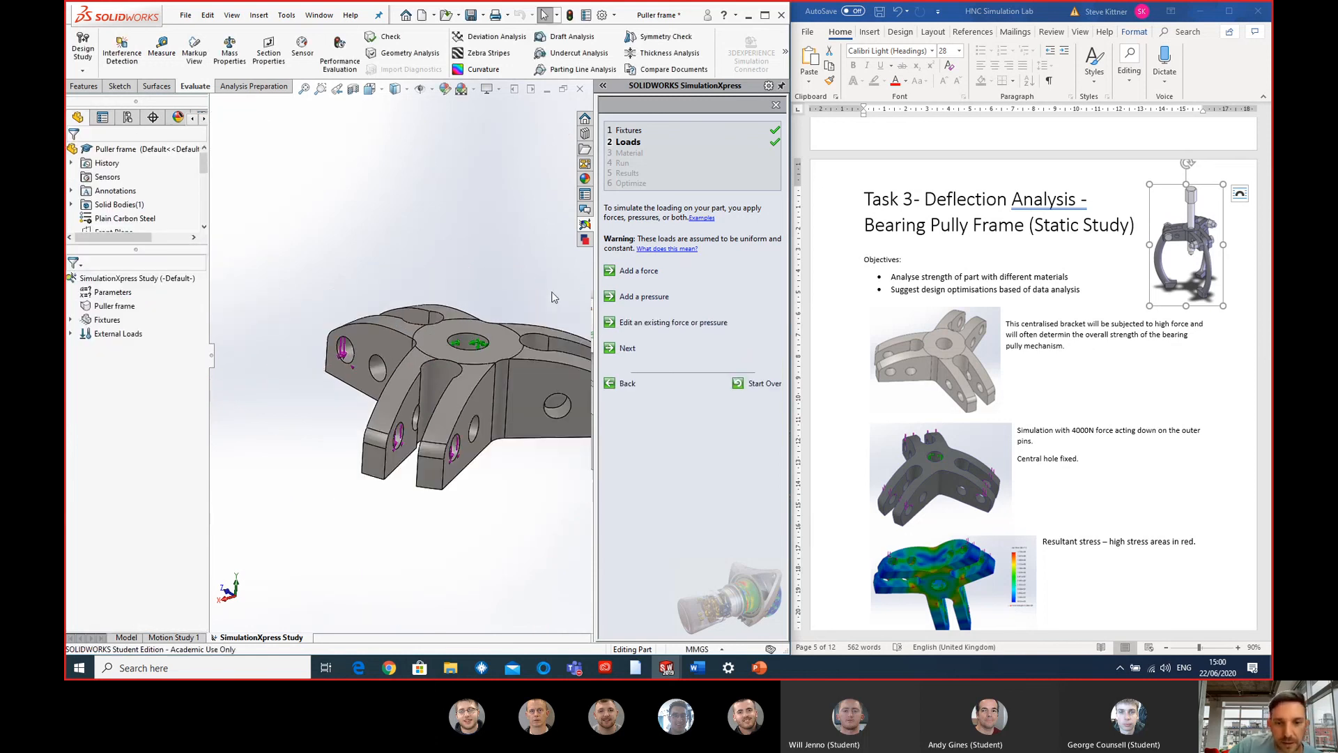
click(627, 348)
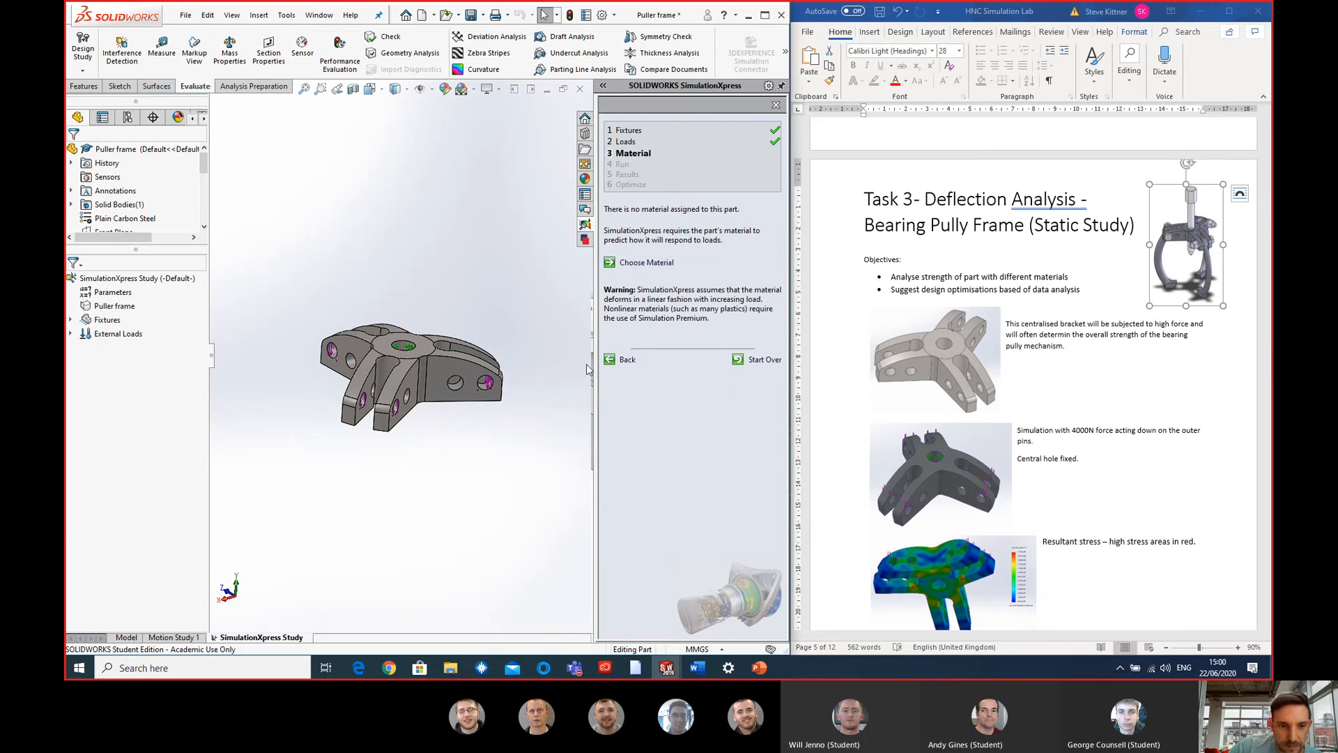
click(663, 262)
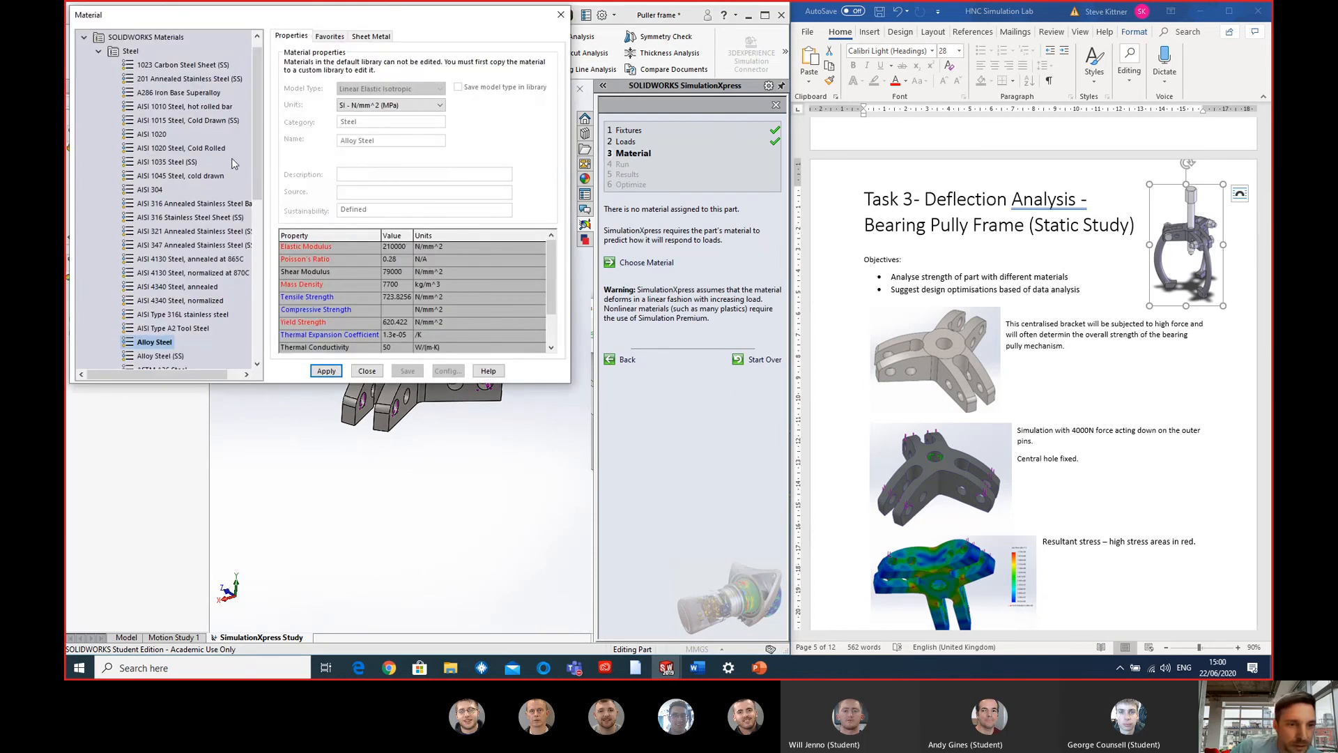
scroll(251, 168, down, 2)
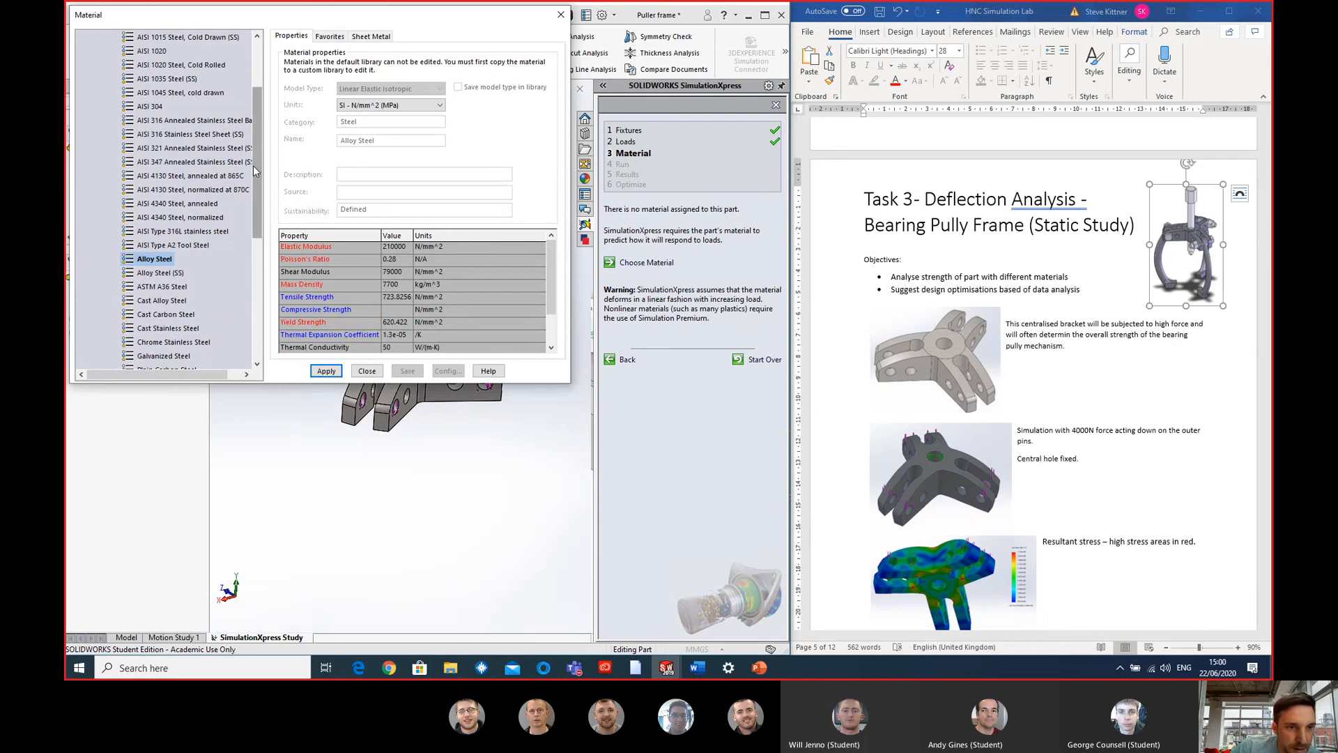
scroll(251, 170, down, 2)
click(162, 287)
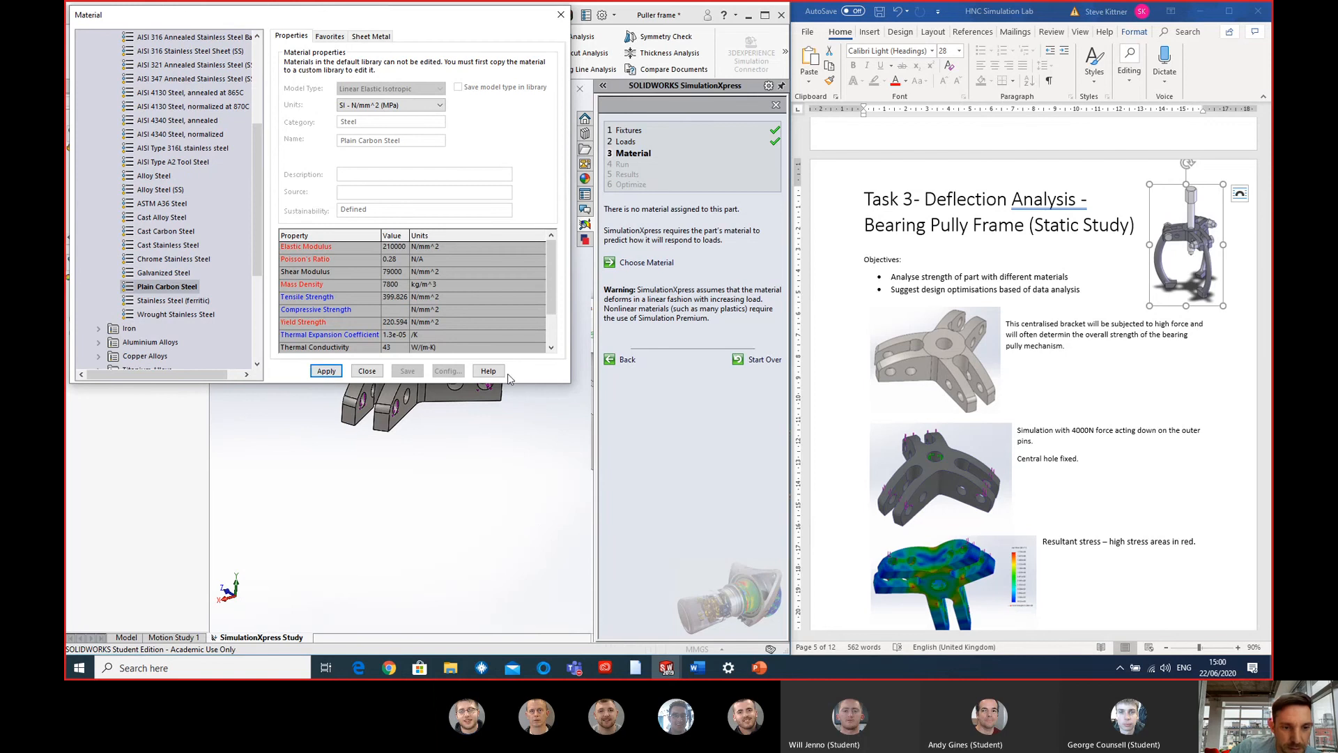
click(370, 372)
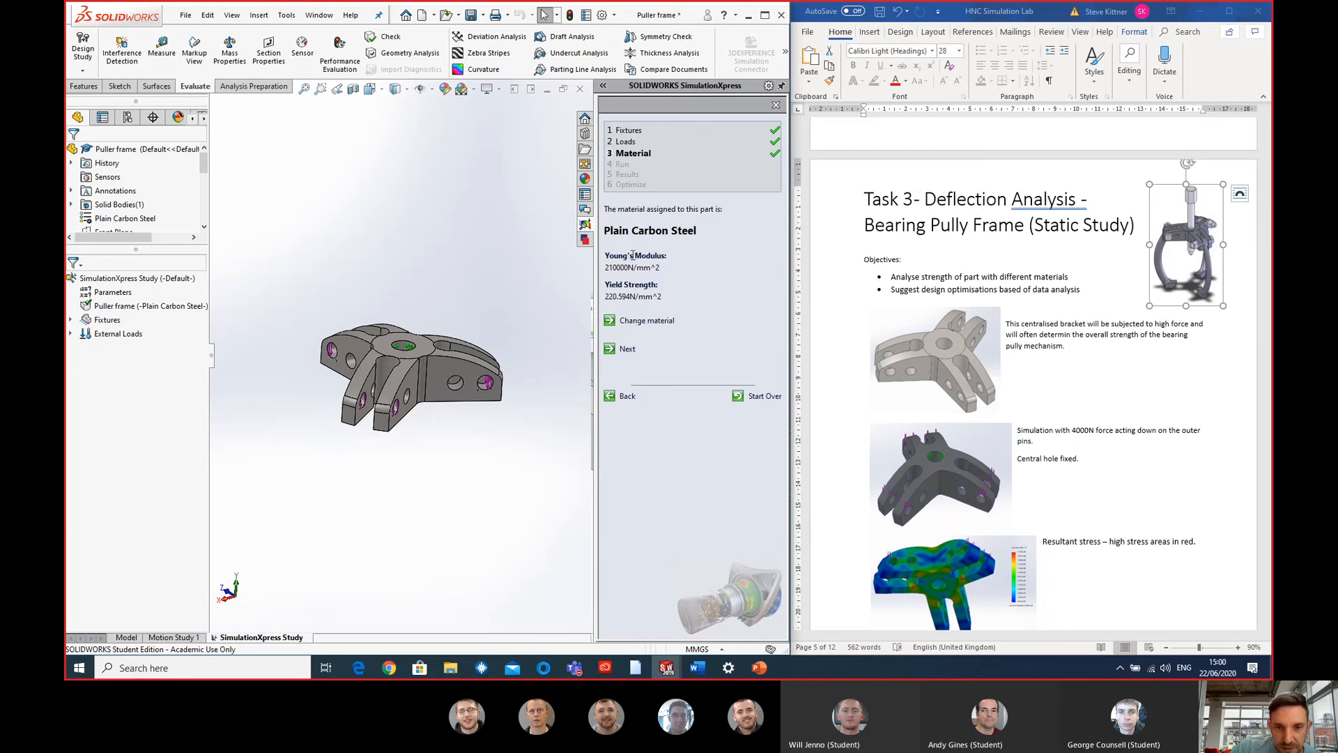
- In the Word lab notes, record Youngs Modulus 210000 and Yield Strength 220.6 in the first empty row of the Task 3 results table
scroll(1054, 328, down, 10)
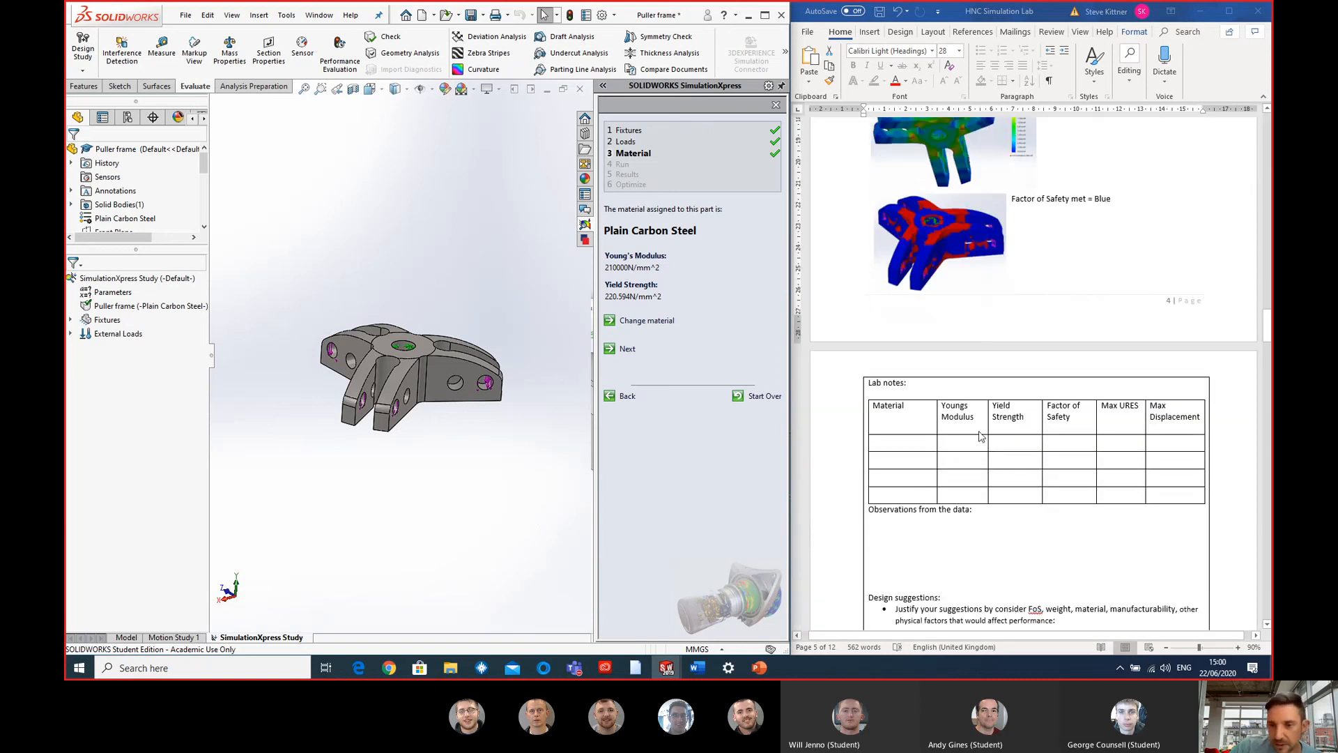
click(978, 440)
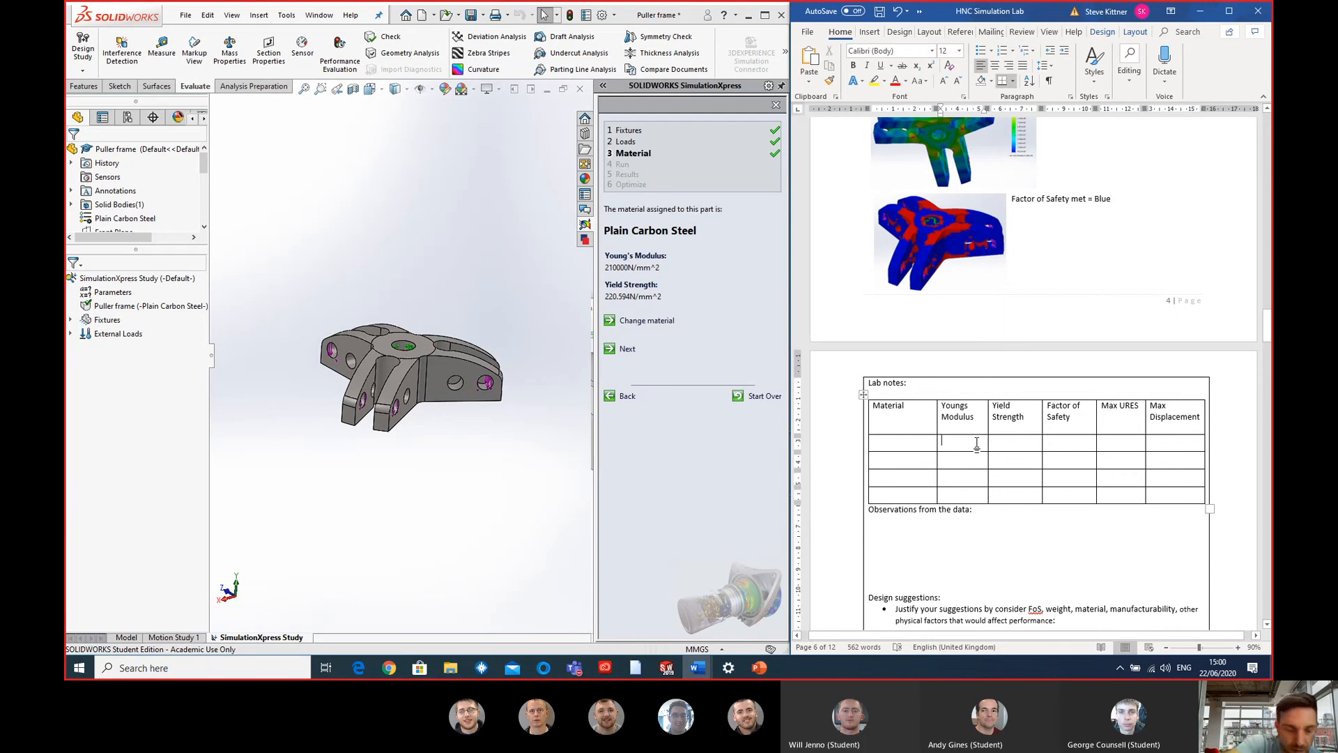
text(21)
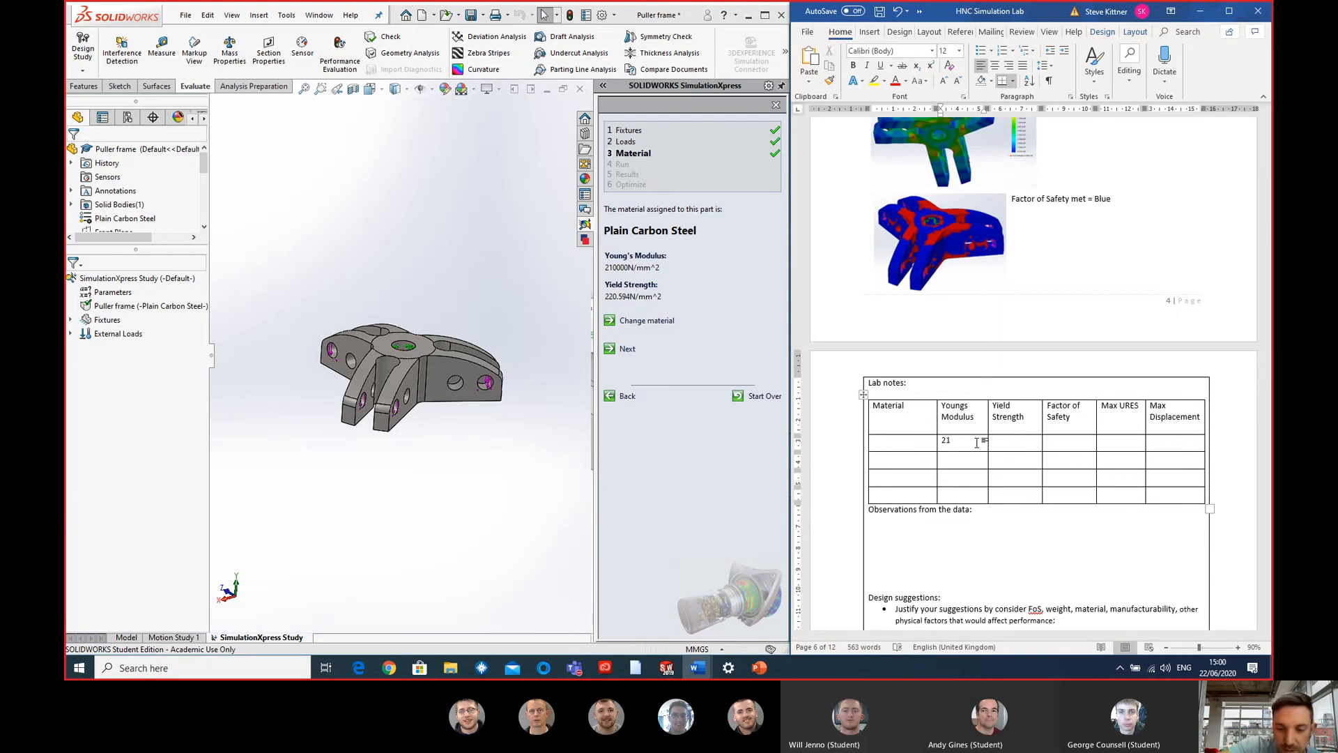
text(0000)
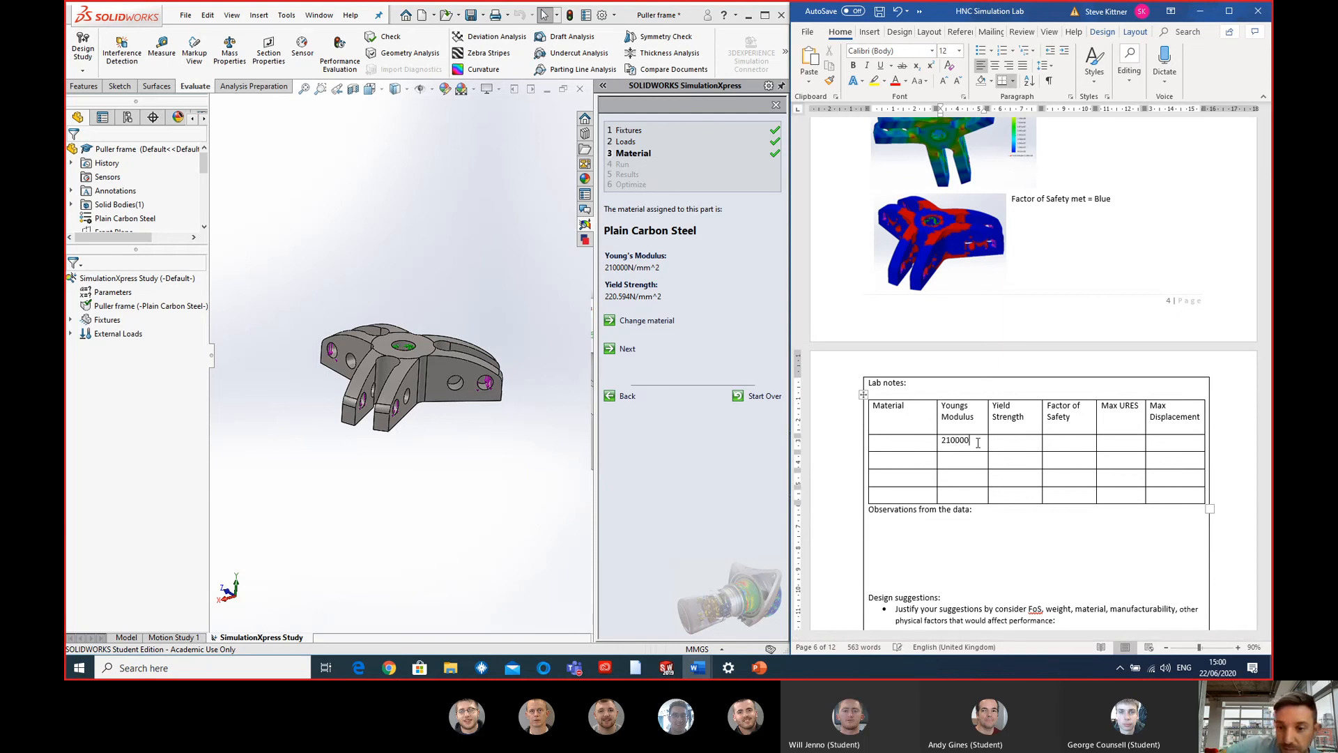
click(1027, 442)
text(220.6)
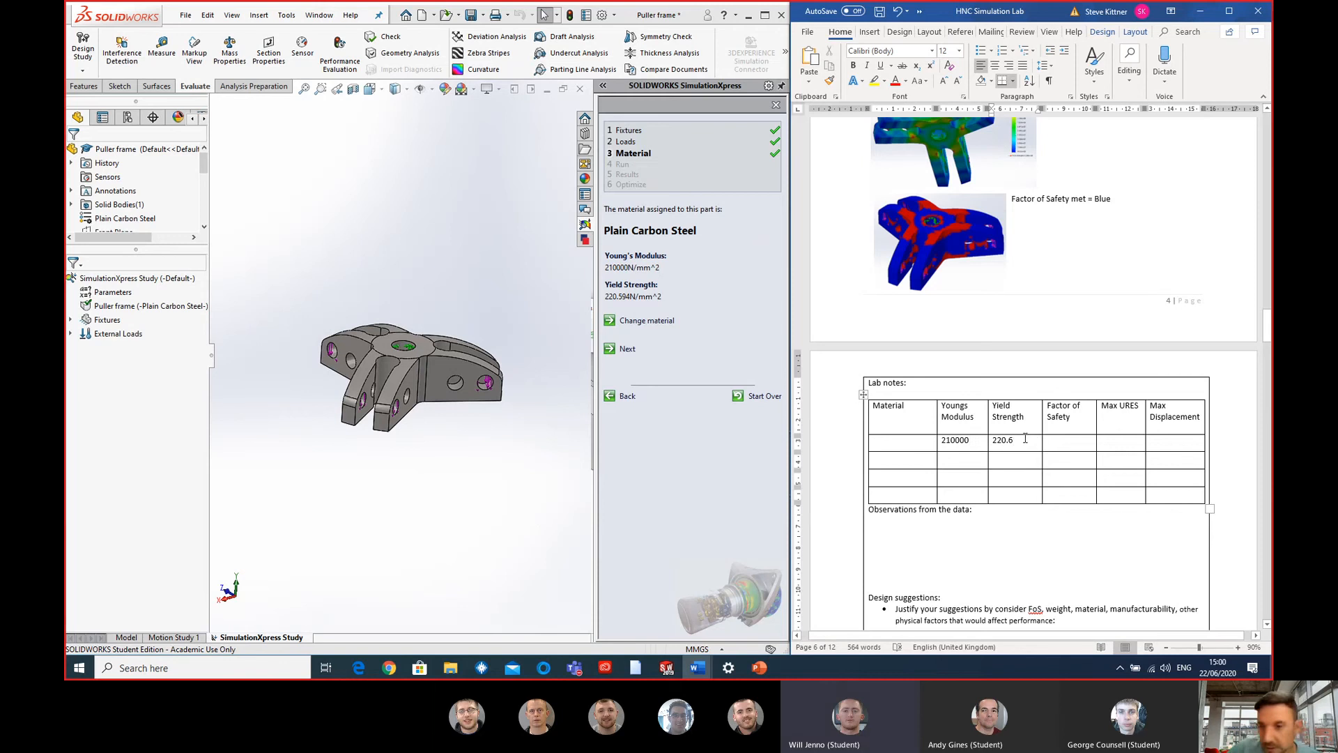
- Back in SOLIDWORKS, accept the material, run the simulation with the default settings and stop the deformation animation
click(627, 351)
click(627, 352)
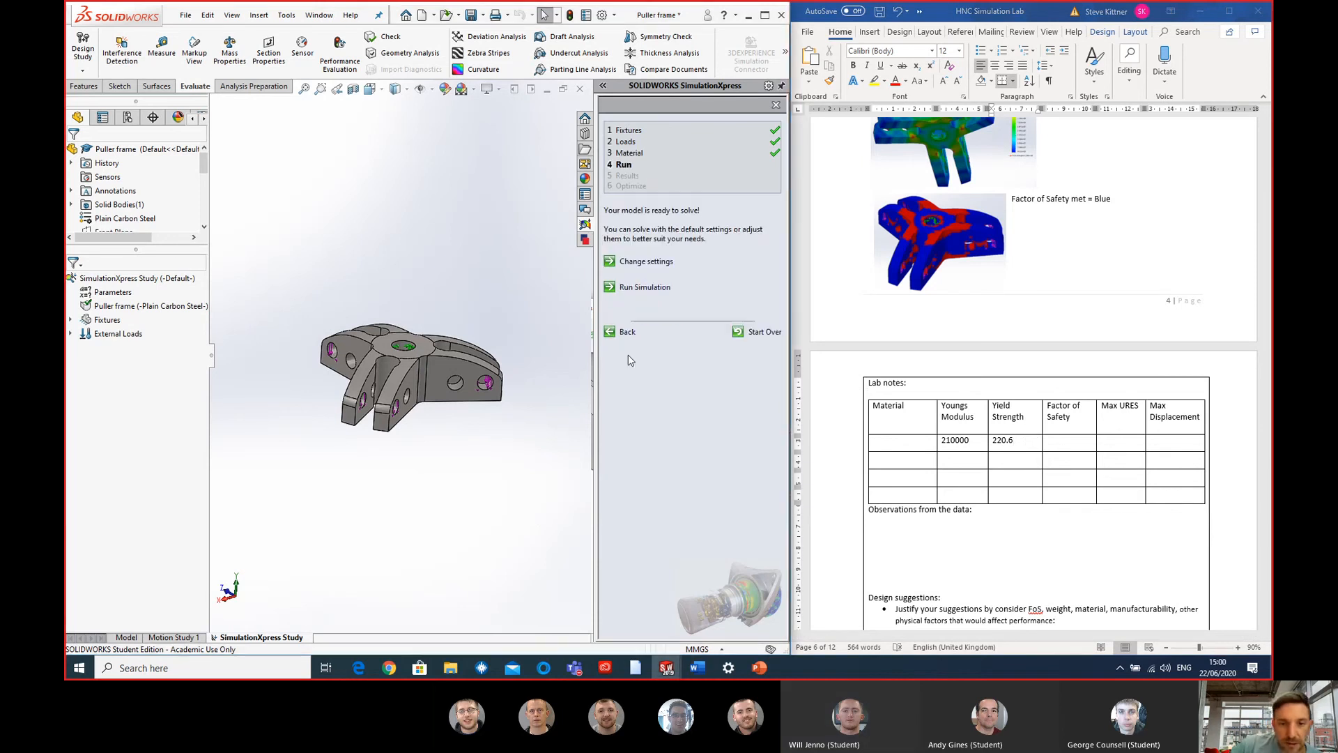
click(623, 292)
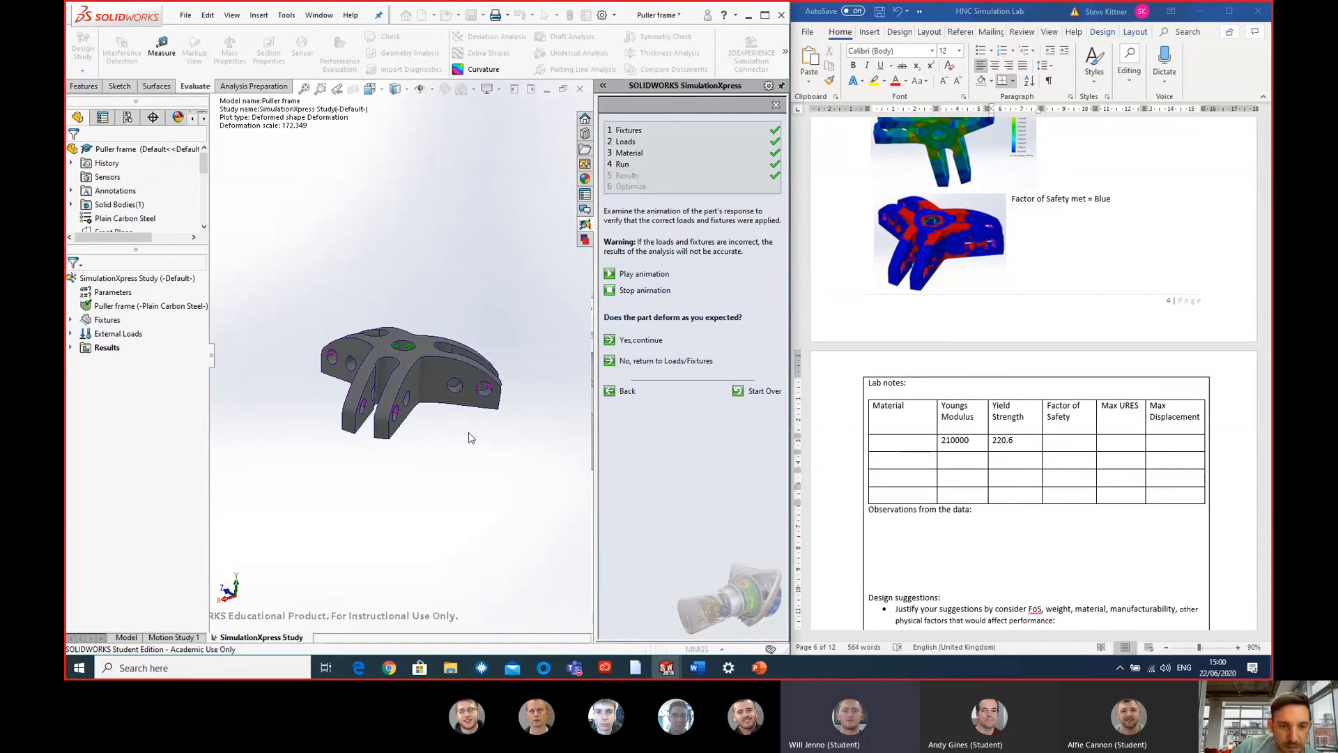
click(662, 300)
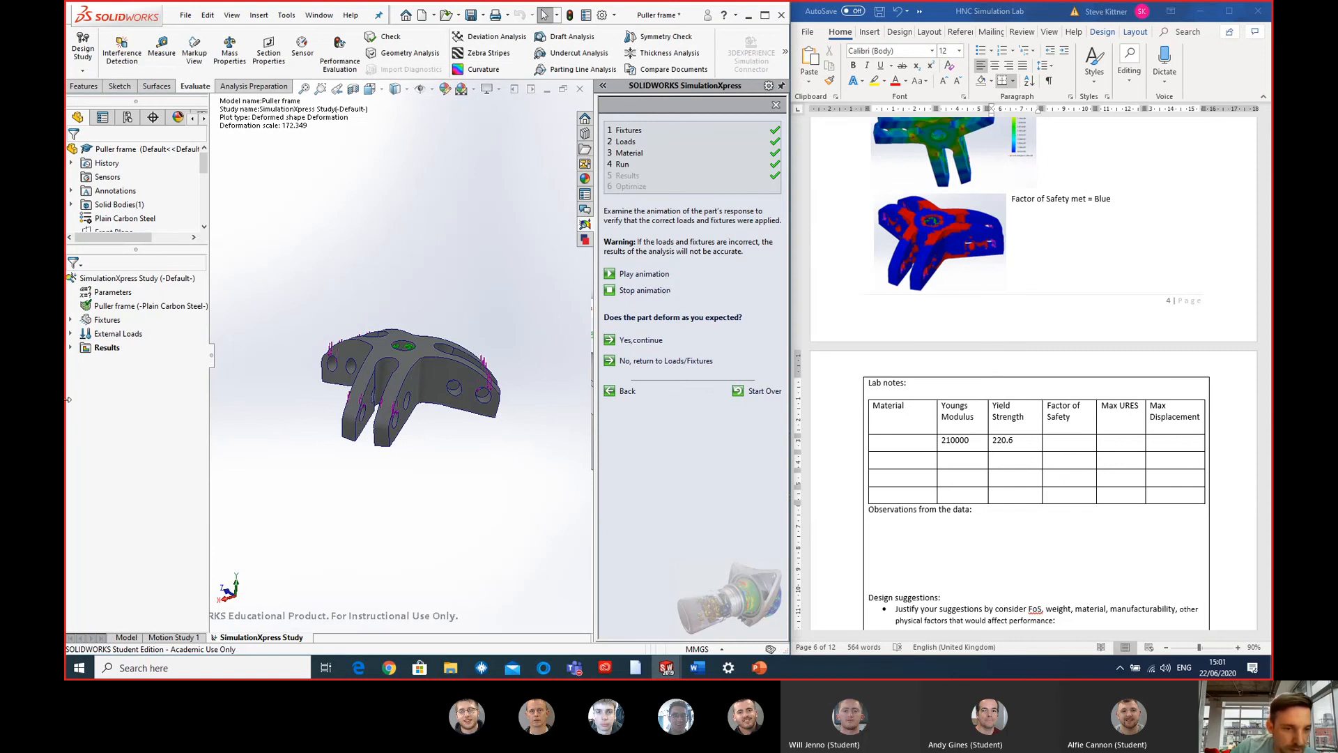
- Display the von Mises stress plot from the study results and examine it closely on the puller frame
click(70, 347)
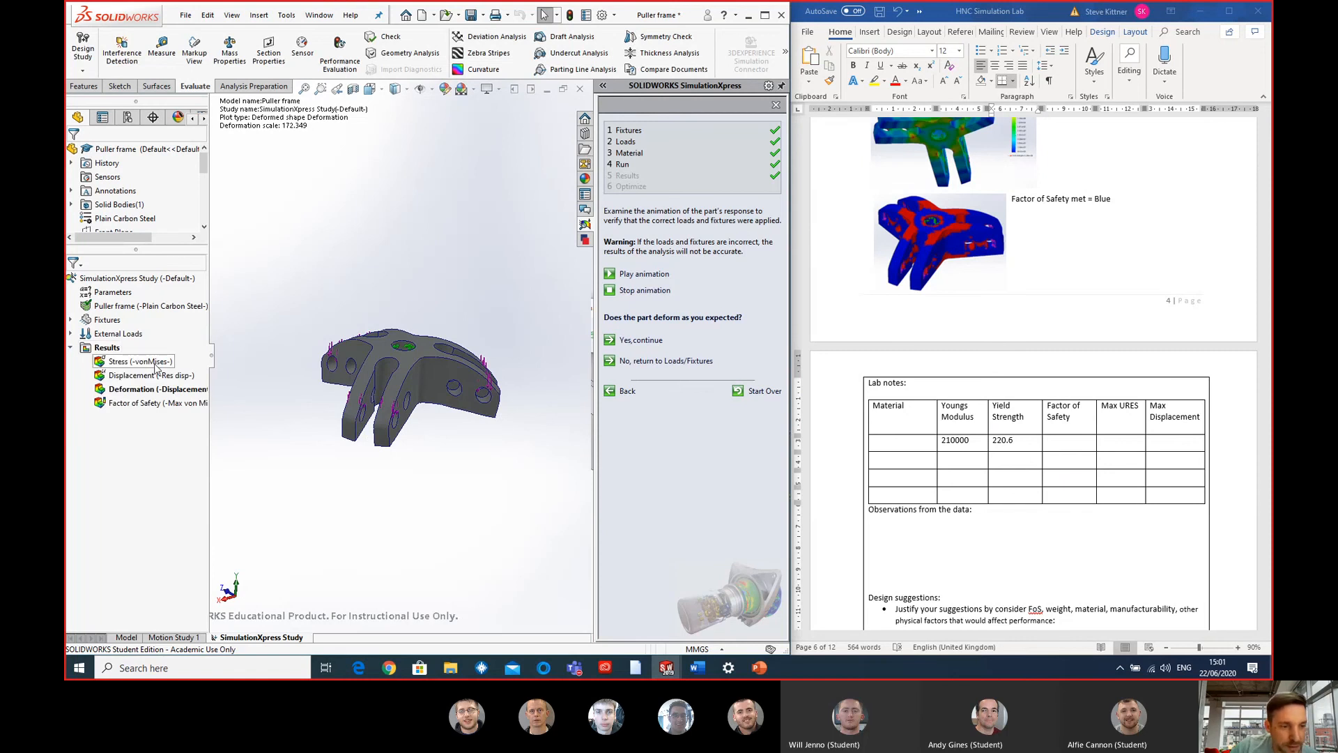
double_click(140, 361)
scroll(423, 375, down, 4)
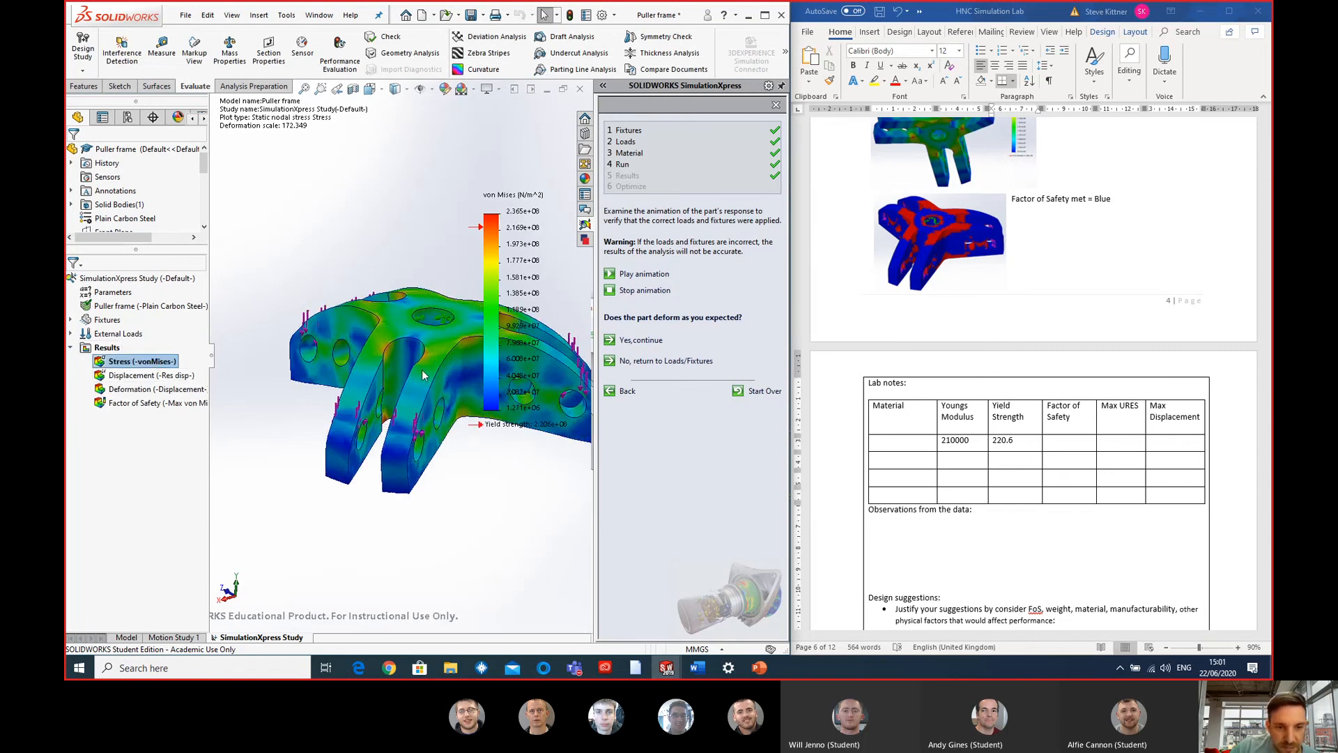
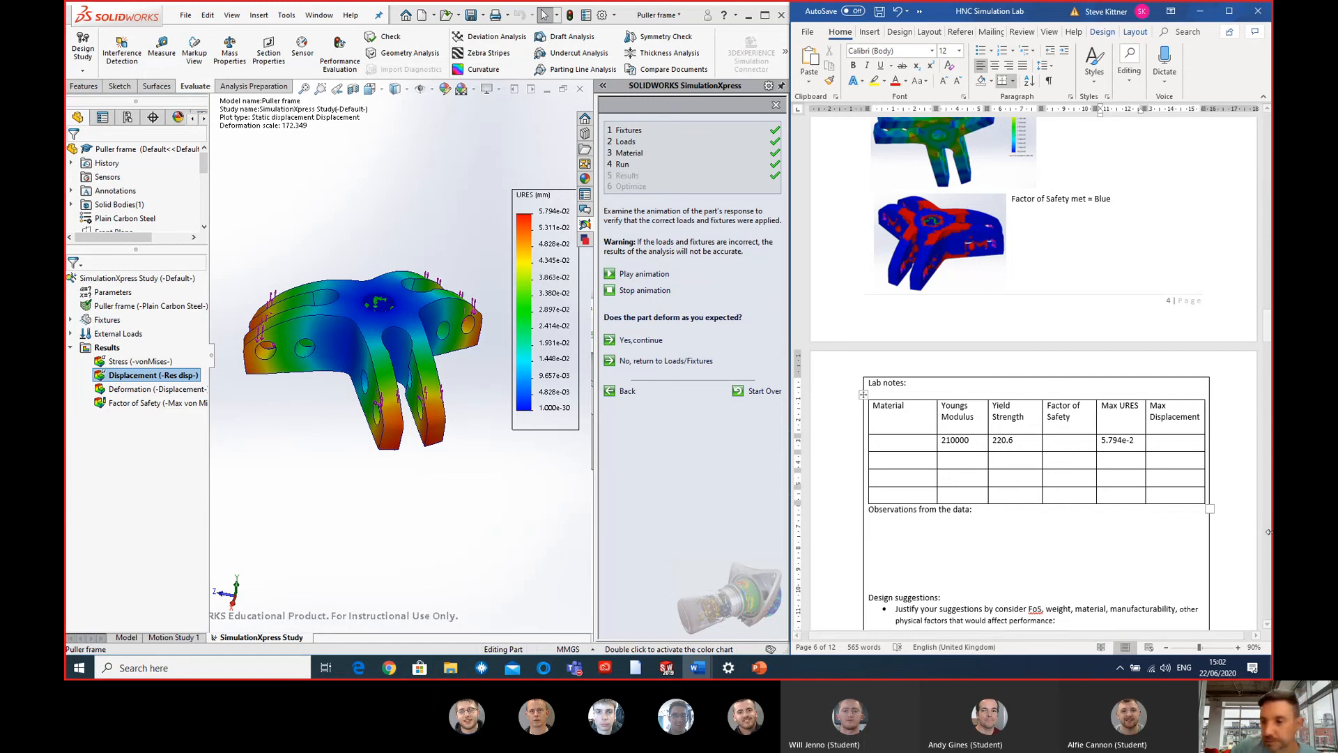
- Back in SOLIDWORKS, display the Deformation and Factor of Safety plots and confirm that the part deforms as expected
click(514, 558)
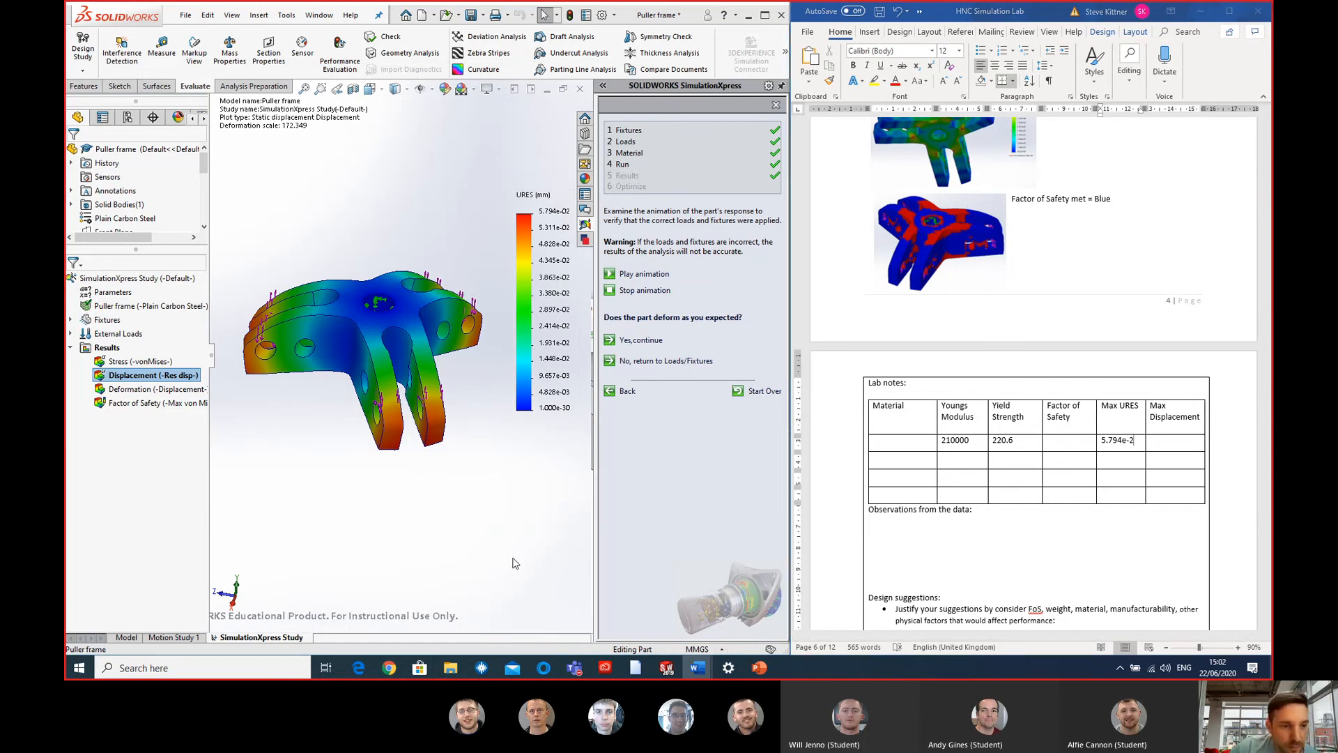
double_click(152, 388)
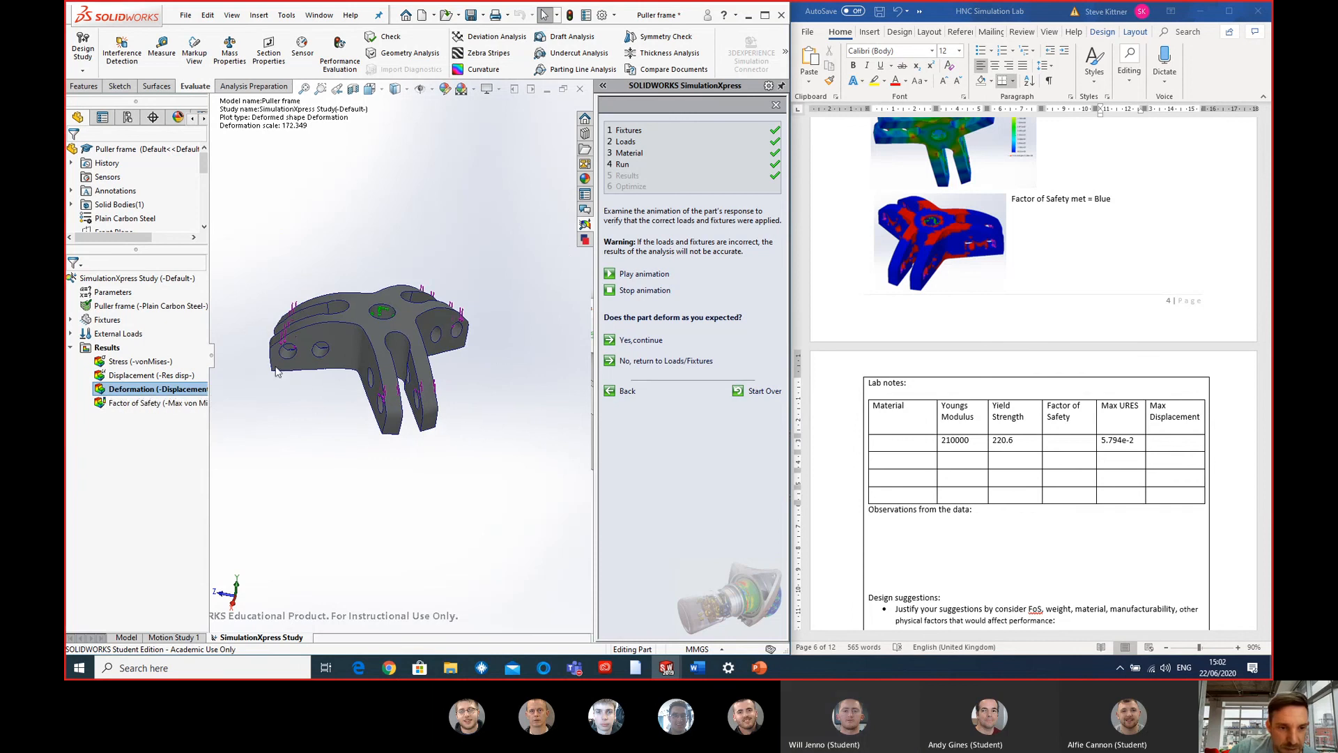
double_click(132, 403)
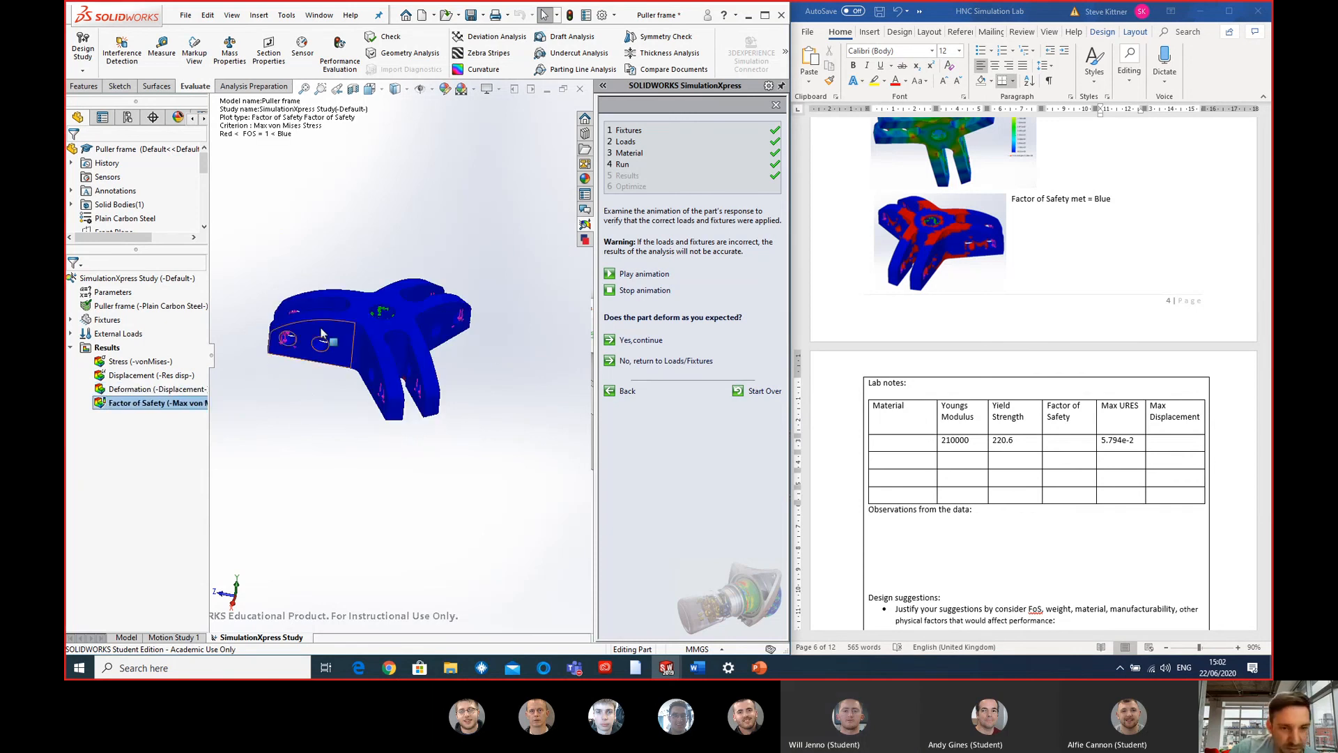
scroll(321, 342, down, 4)
scroll(553, 399, up, 2)
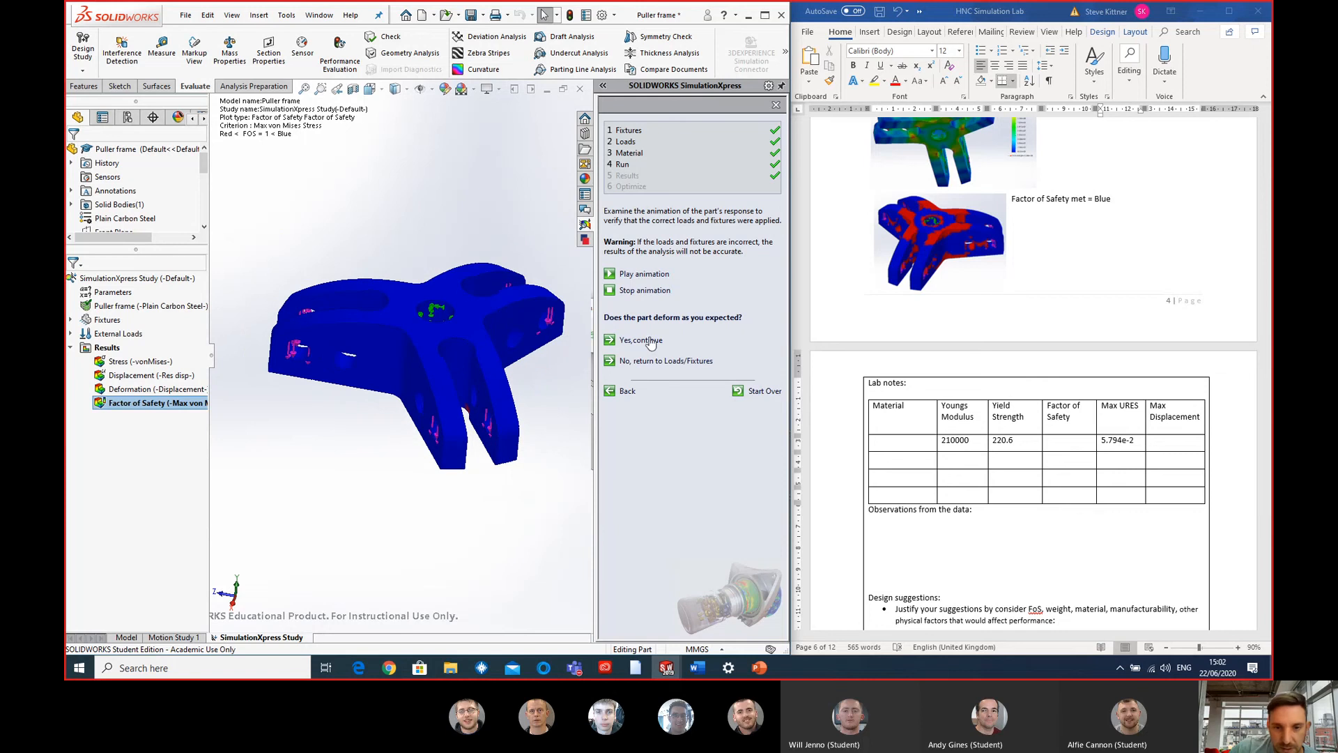
click(641, 340)
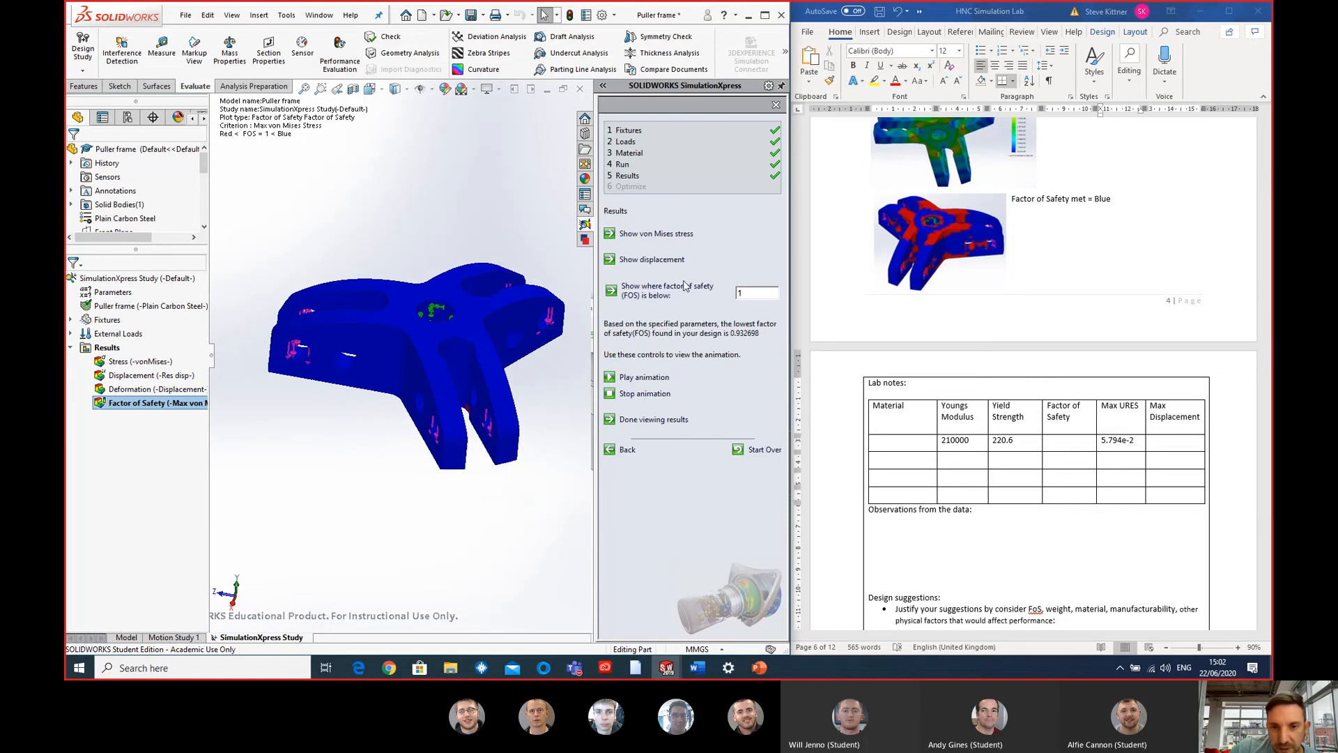
- Show where the factor of safety is below 2 and examine the plot around the puller frame
mouse_move(526, 387)
middle_down()
mouse_move(516, 338)
mouse_move(527, 420)
mouse_move(527, 366)
middle_up()
double_click(760, 292)
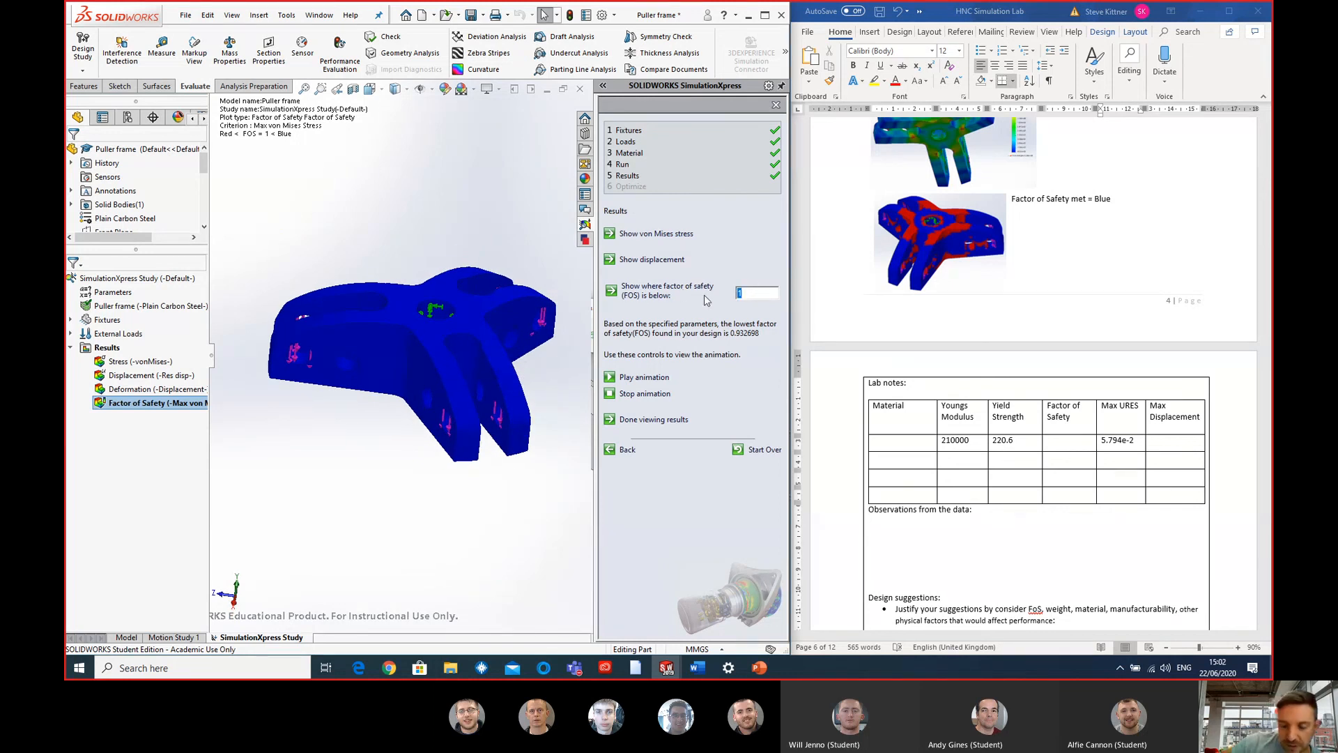
text(2)
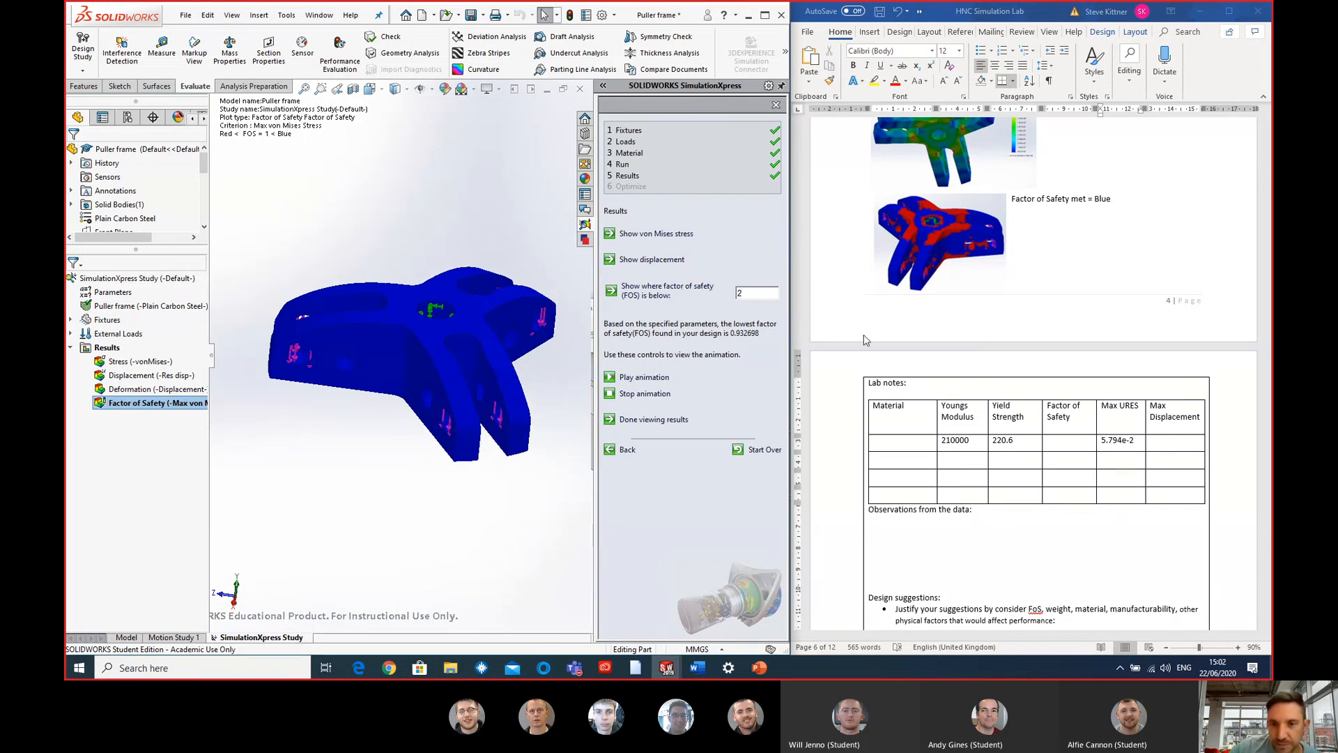
click(816, 339)
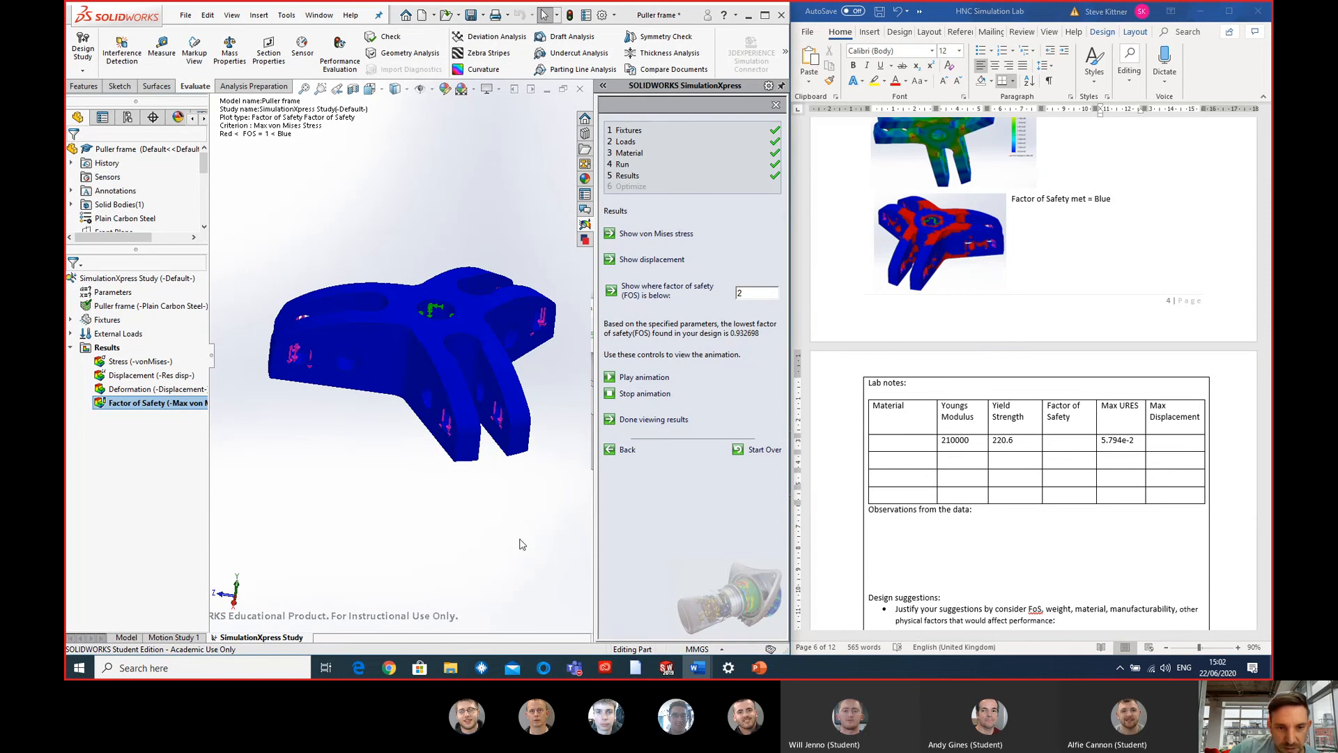
click(519, 540)
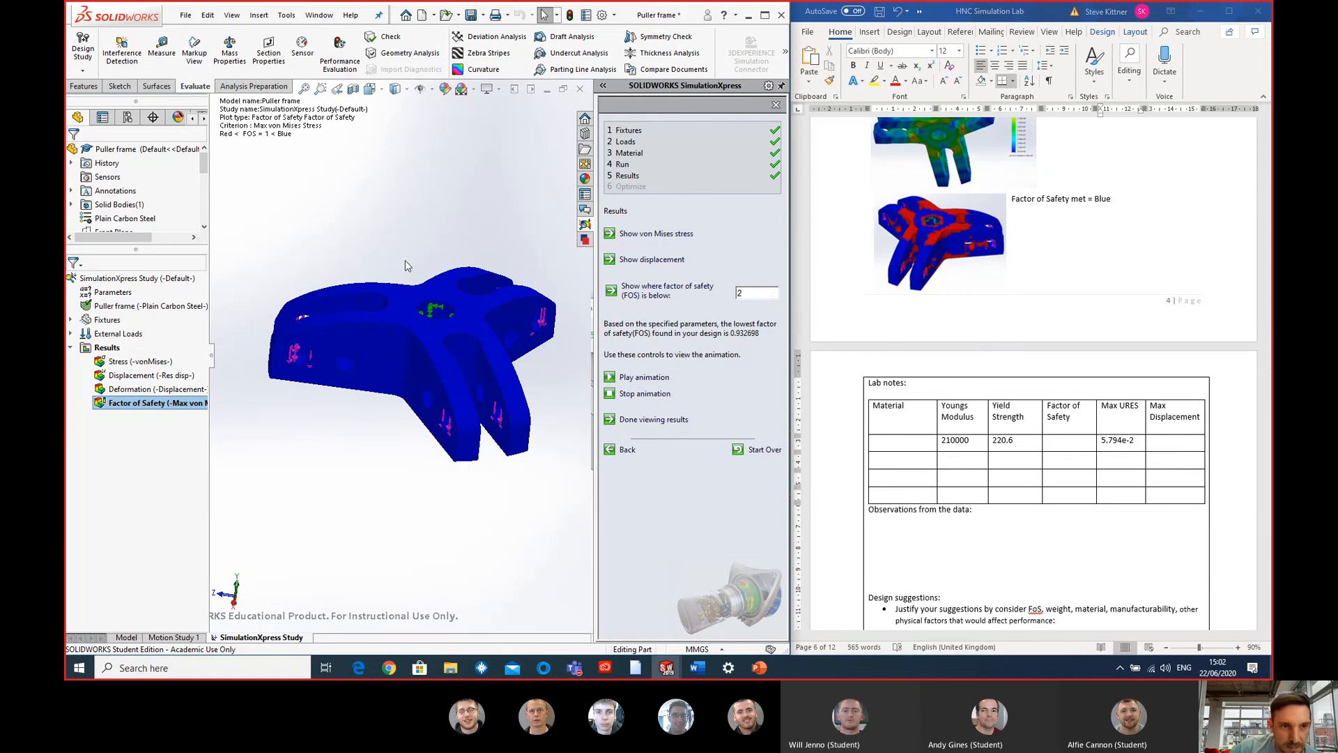
mouse_move(408, 265)
middle_down()
mouse_move(388, 239)
mouse_move(411, 282)
middle_up()
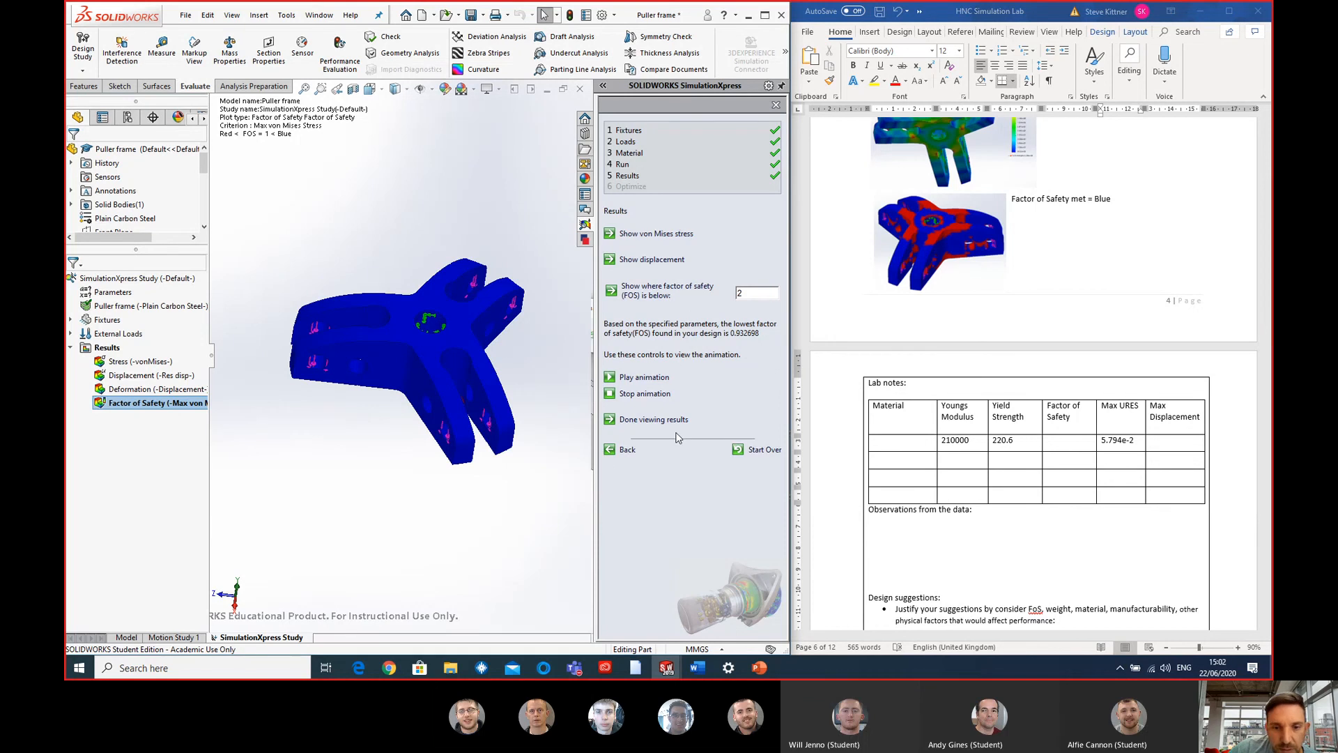
middle_drag(441, 373, 439, 308)
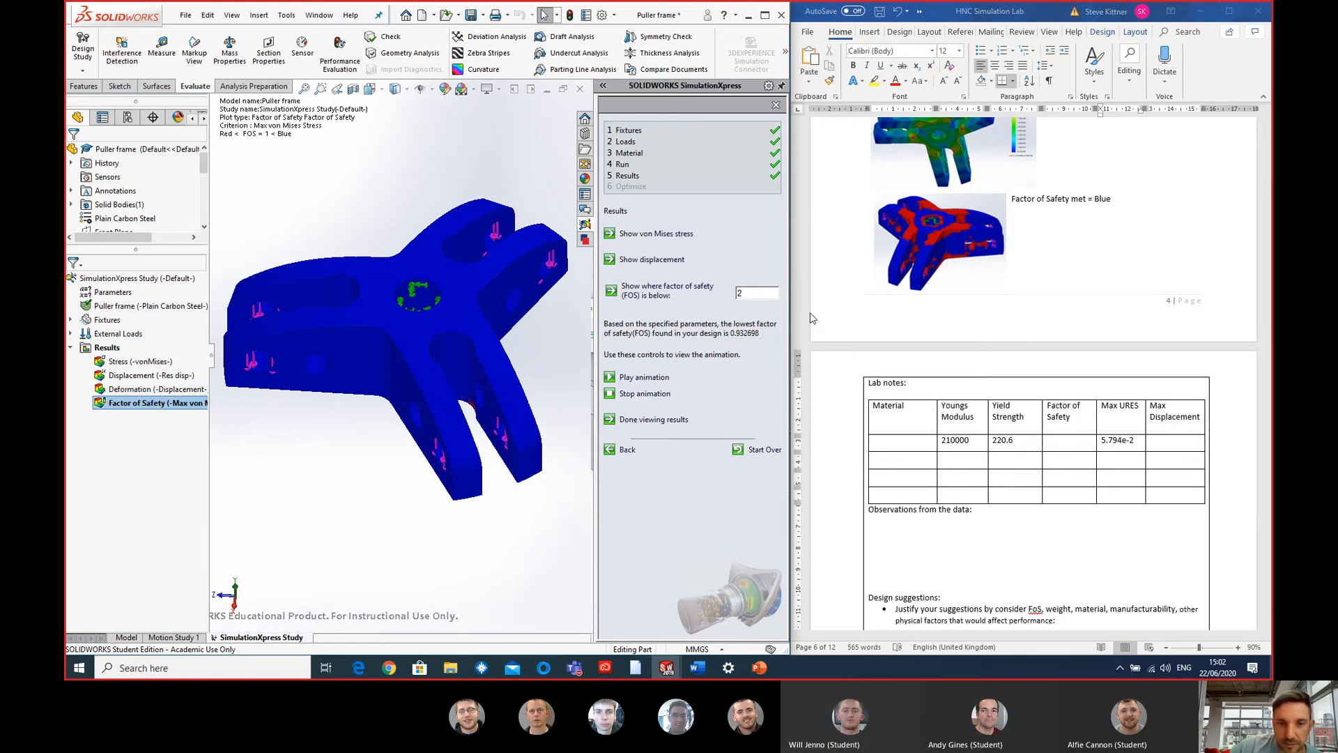
key(Return)
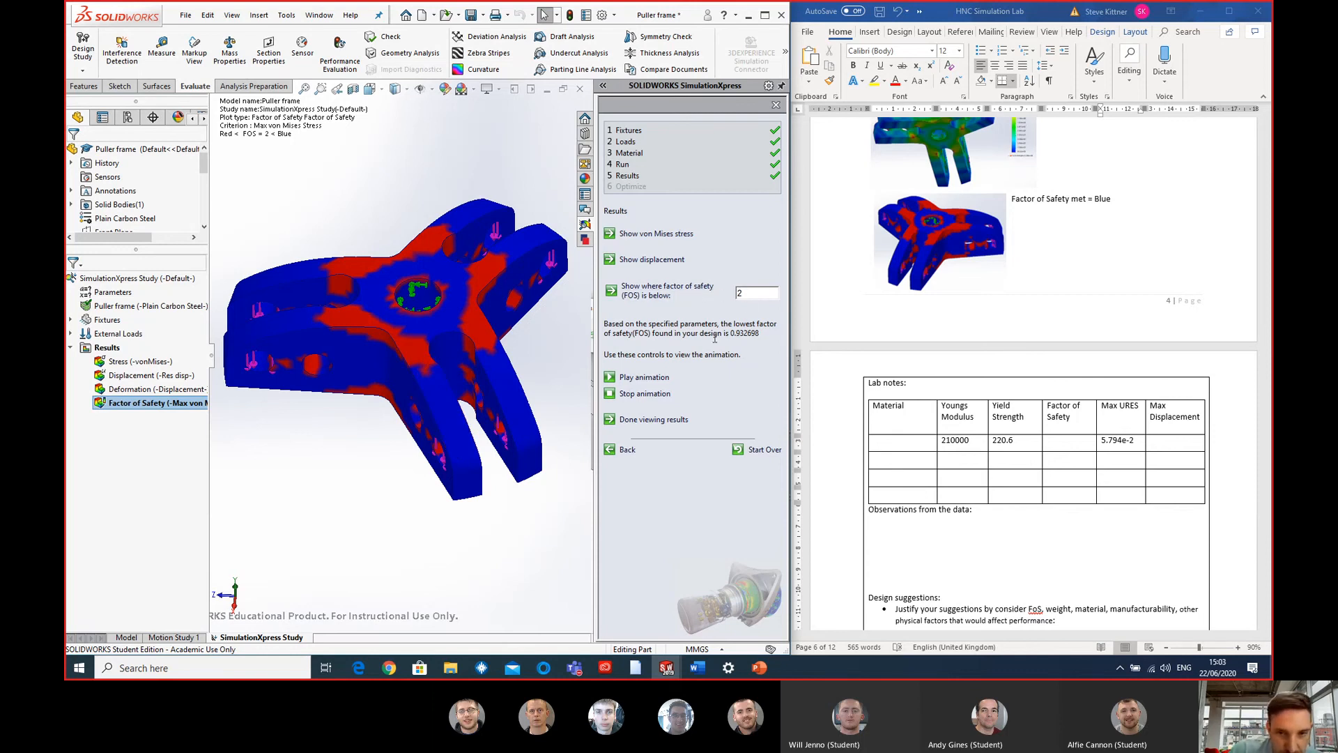
middle_drag(438, 339, 350, 419)
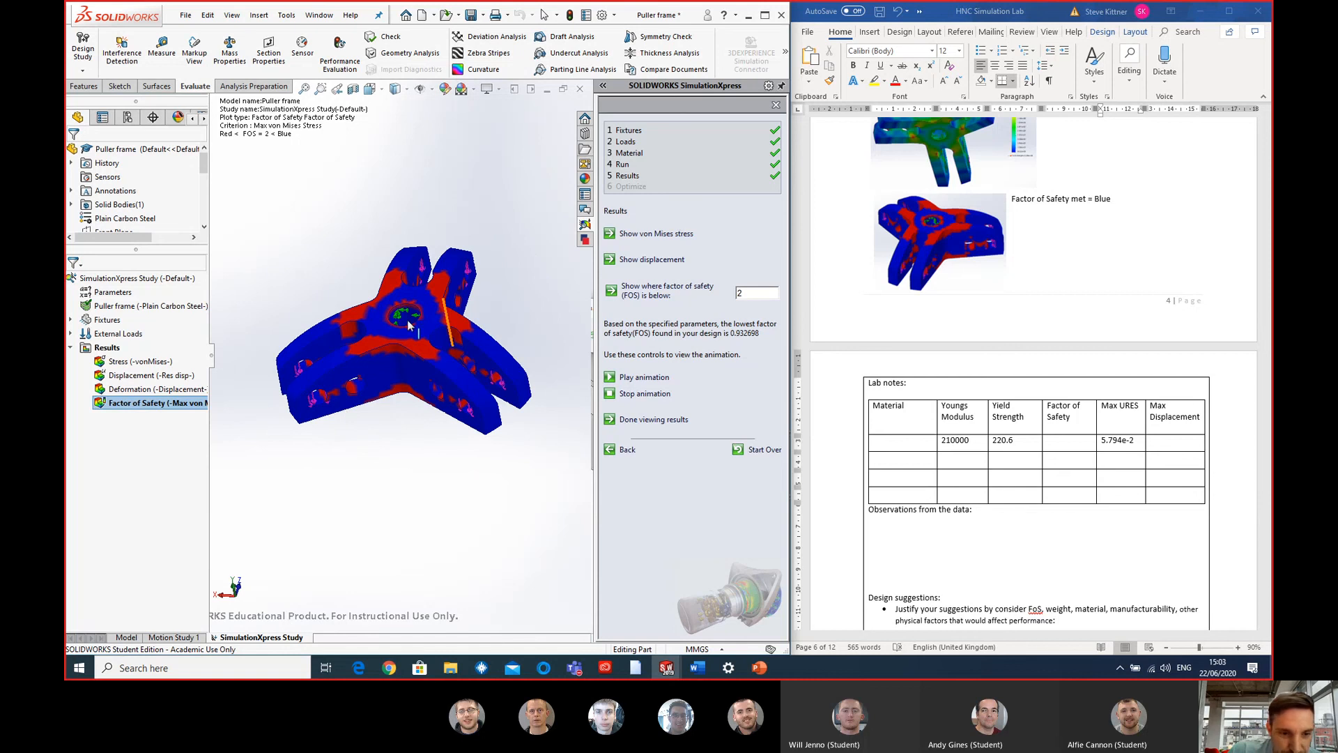
scroll(454, 299, down, 3)
- Set the factor of safety plot's threshold to 1 and inspect the underside of the puller frame for failing areas
double_click(757, 293)
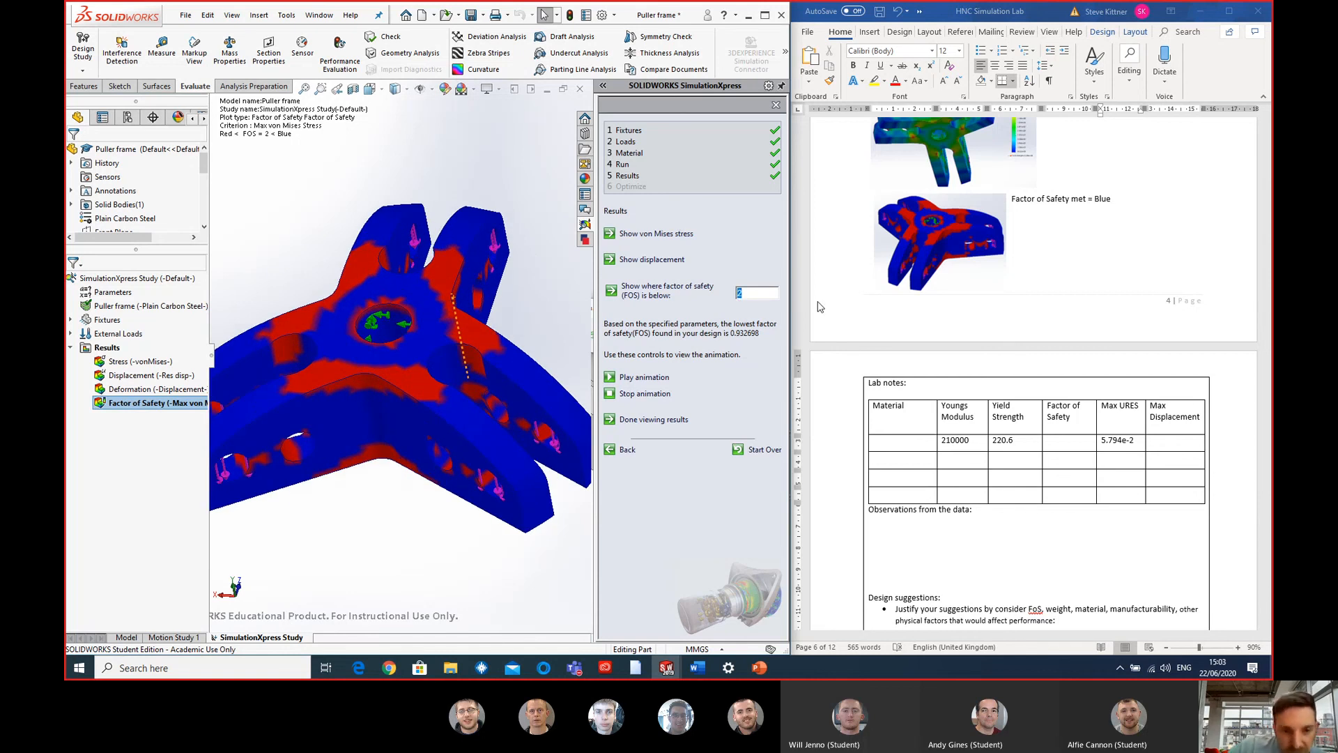
text(1)
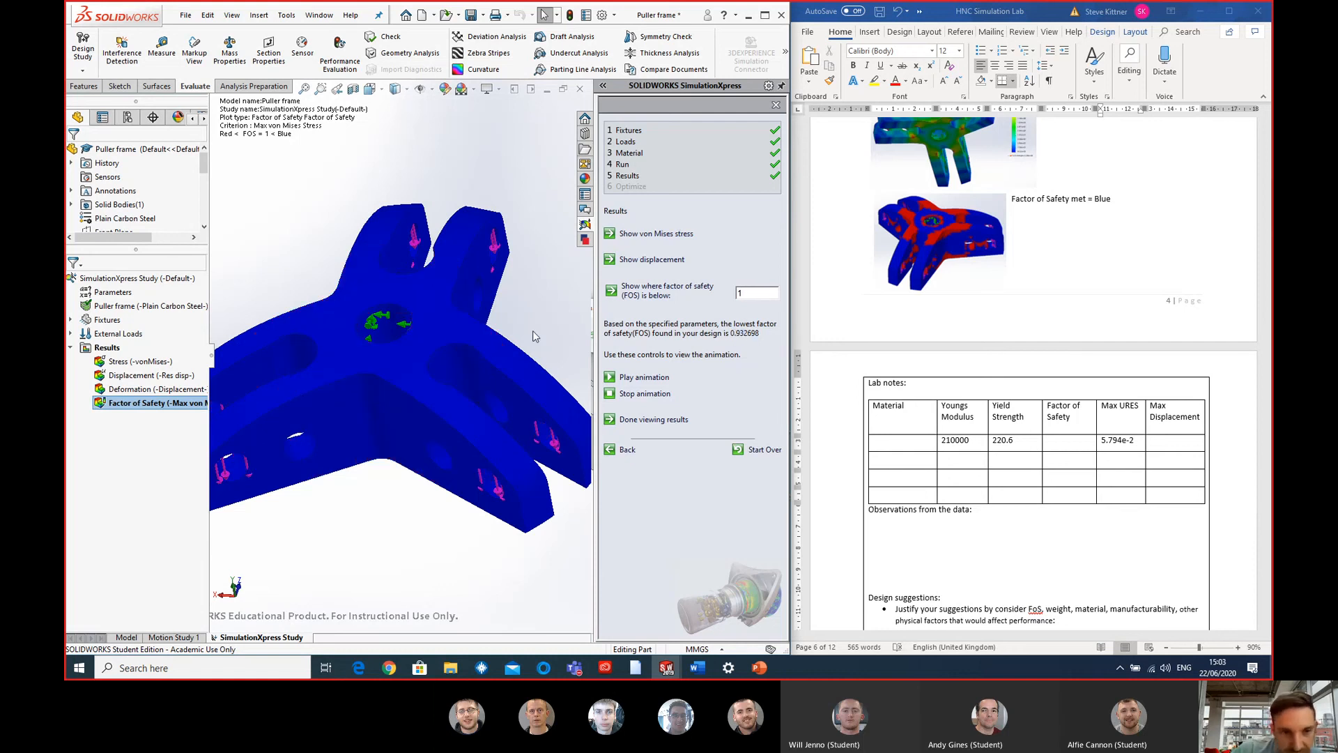
middle_drag(533, 336, 345, 369)
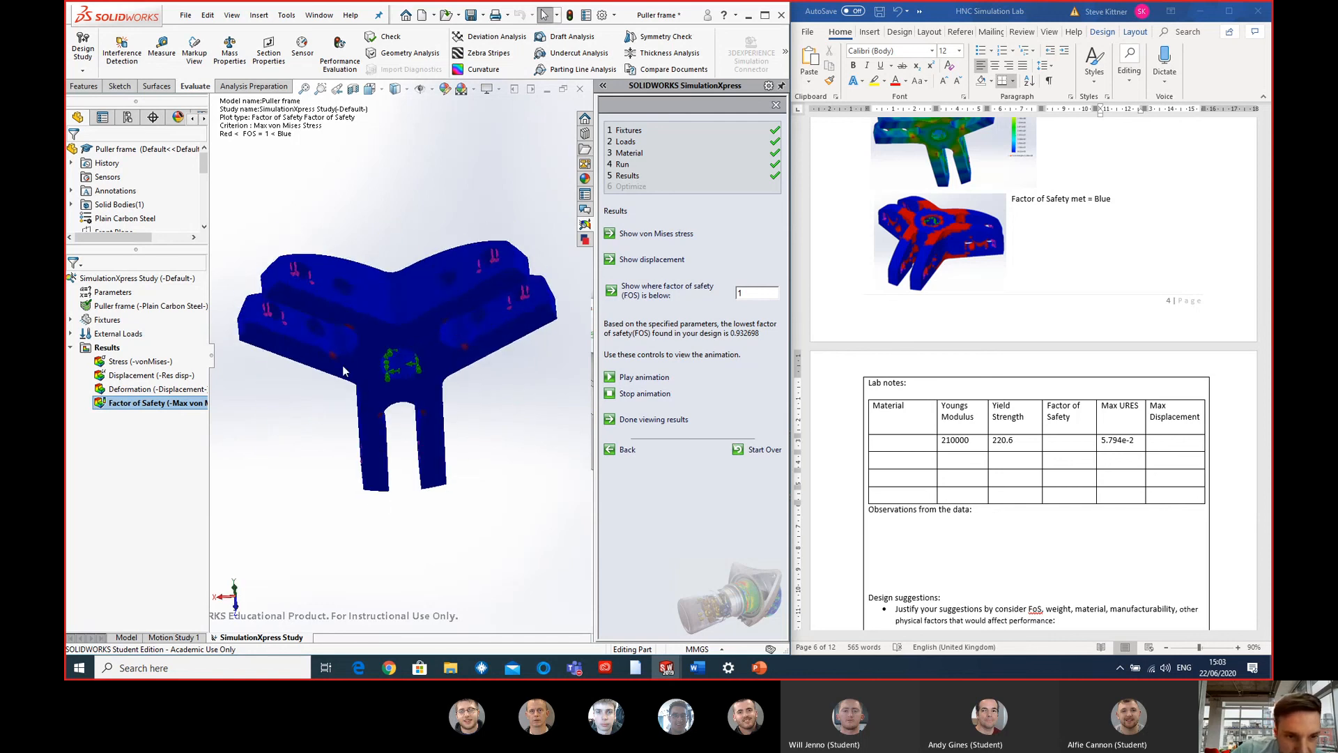
scroll(344, 371, down, 10)
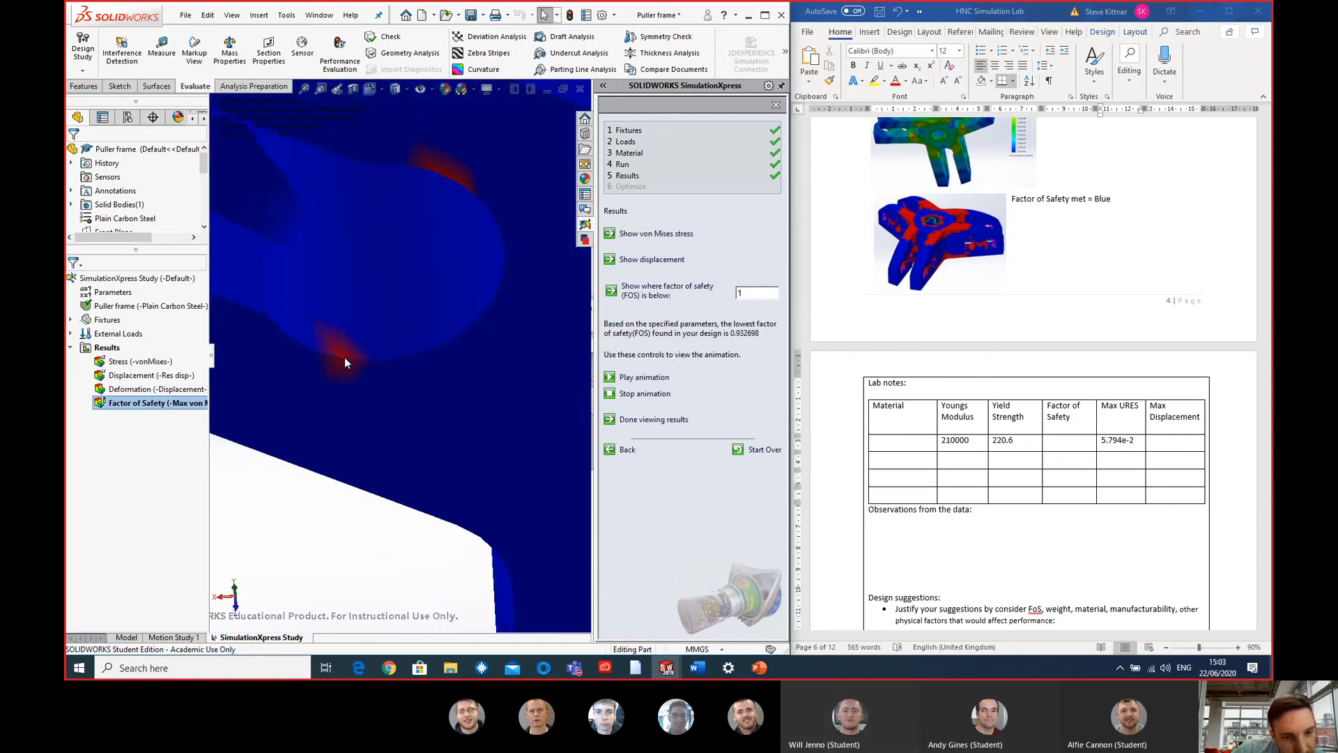
scroll(344, 357, up, 5)
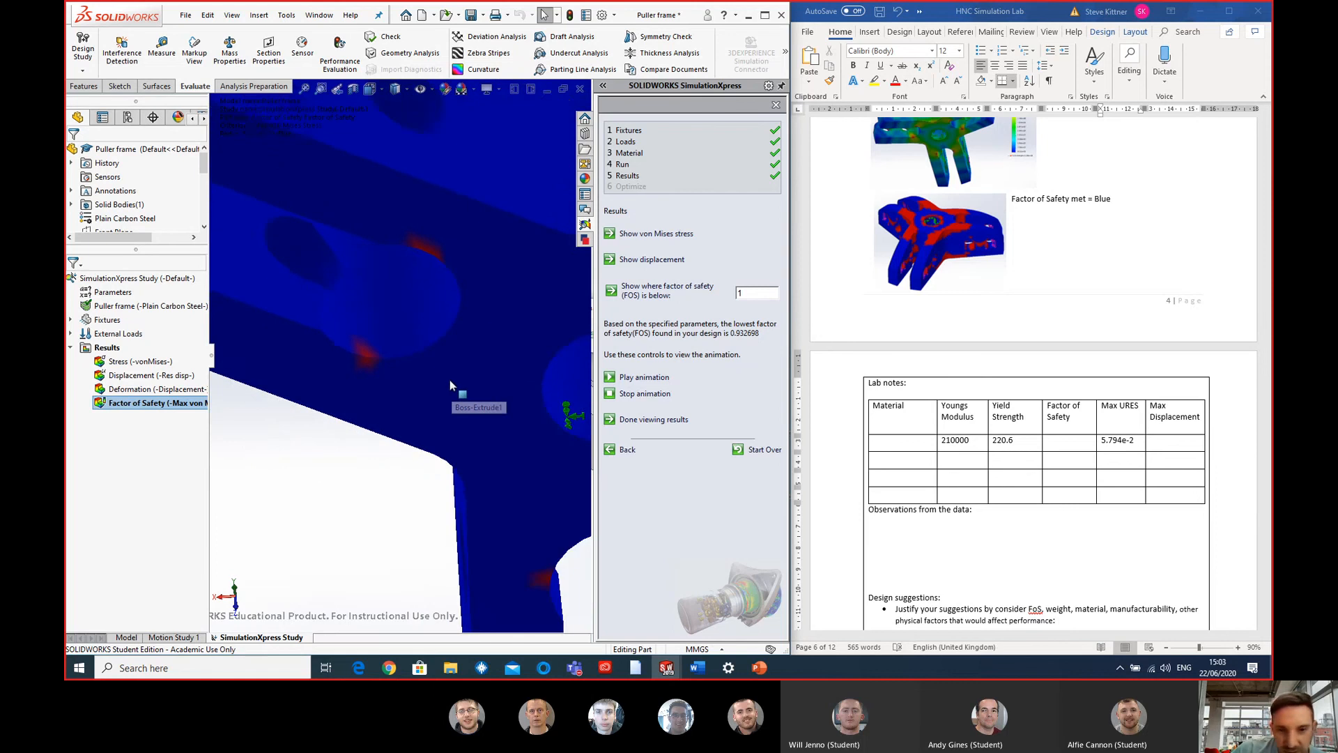
scroll(450, 381, up, 2)
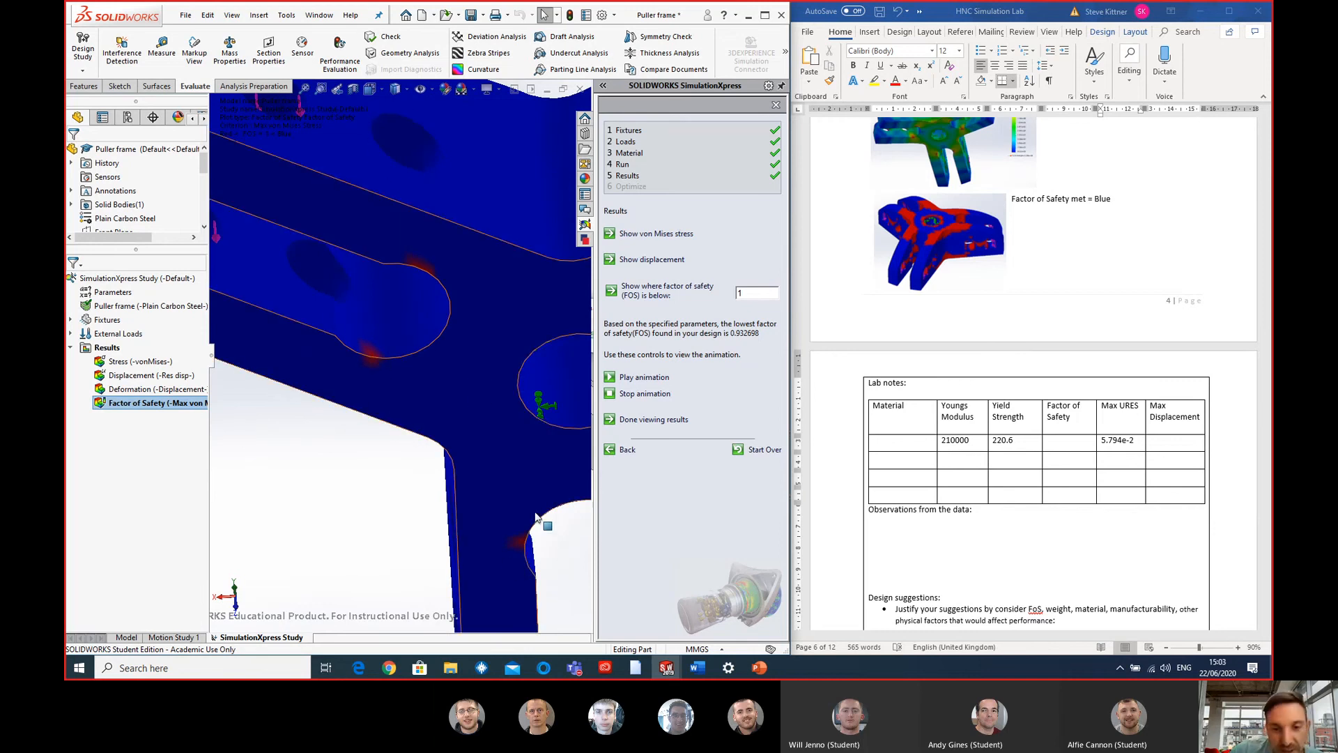
click(1064, 444)
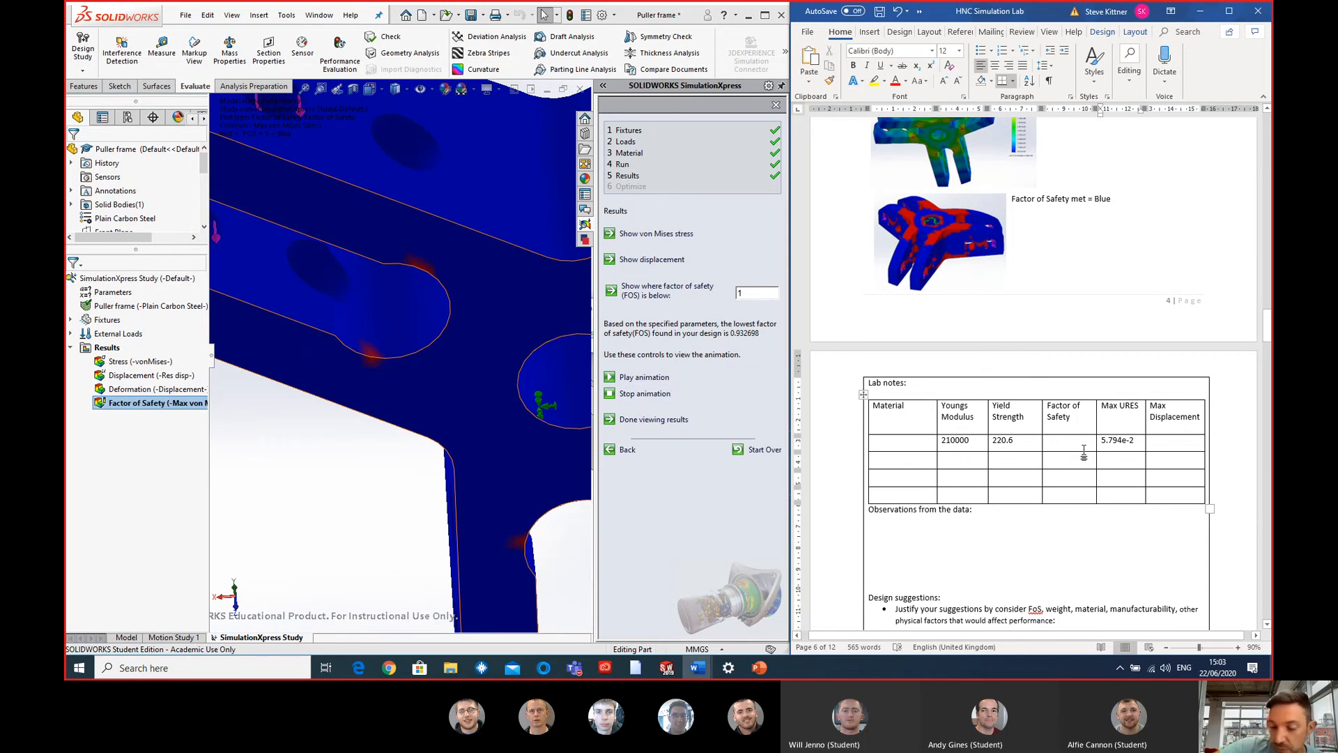
text(0.9)
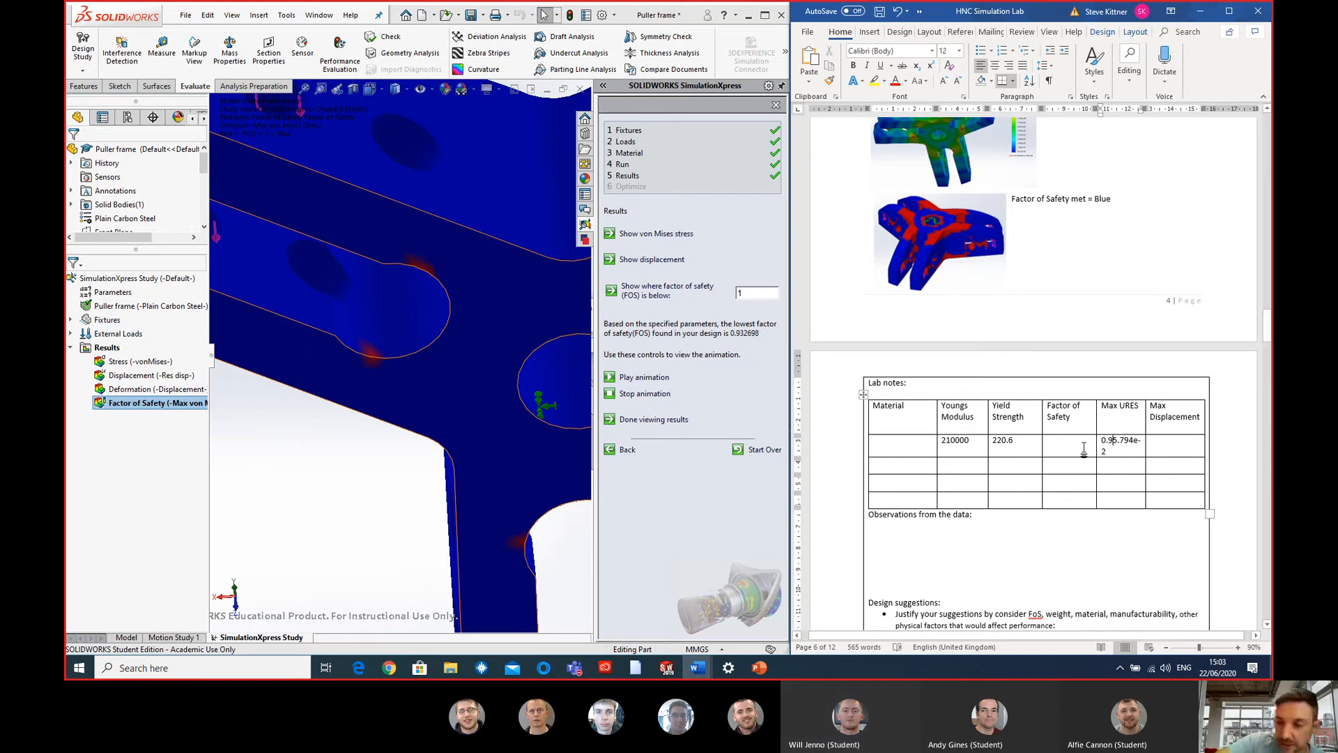
key(BackSpace)
key(BackSpace)
key(BackSpace)
- In the Word lab notes, record Factor of Safety 0.93 and material Plain Carbon Steel in the first results row
click(1079, 443)
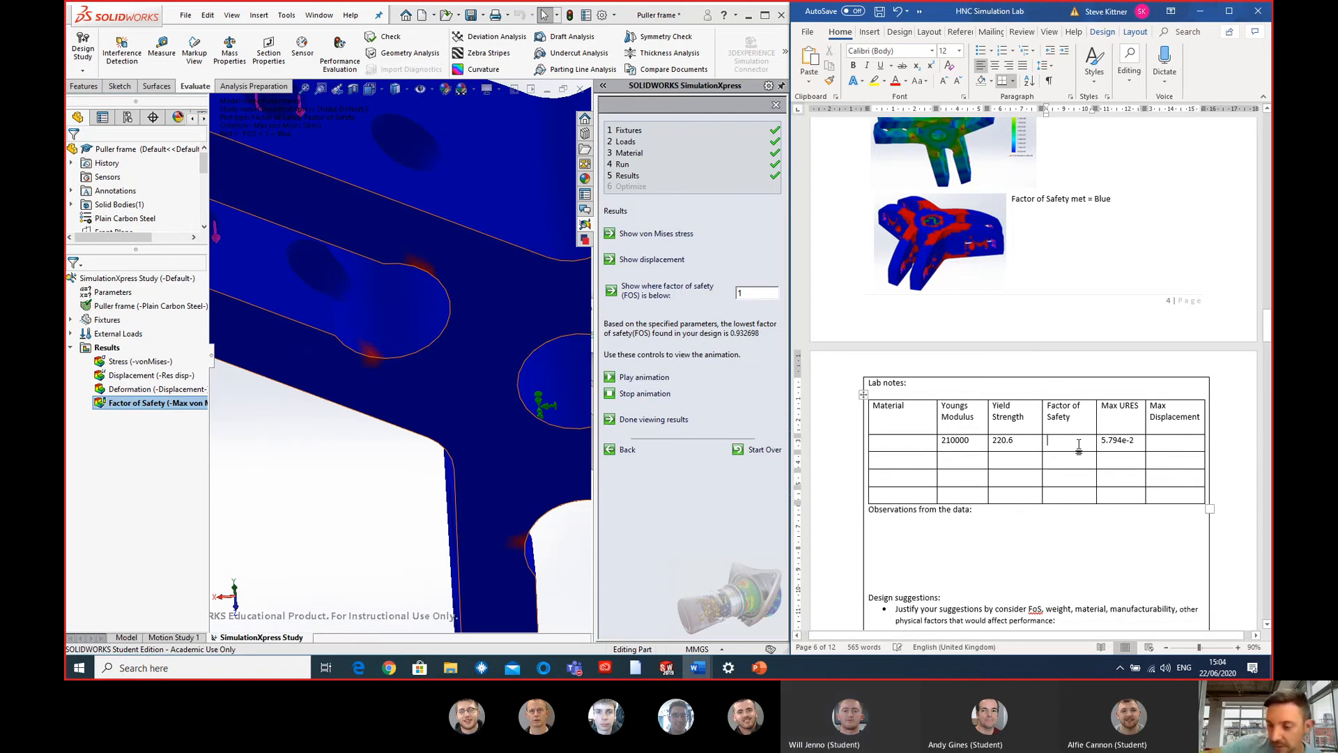
text(0.93)
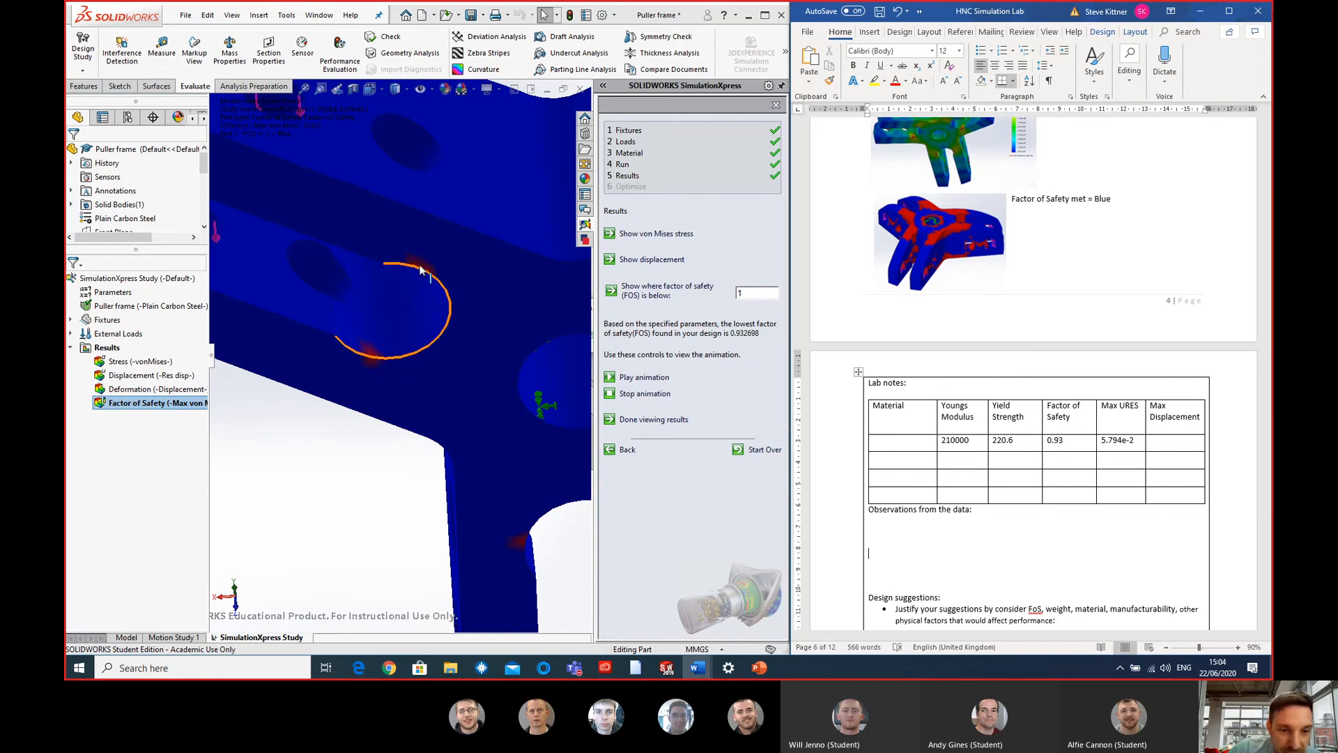
scroll(487, 328, up, 6)
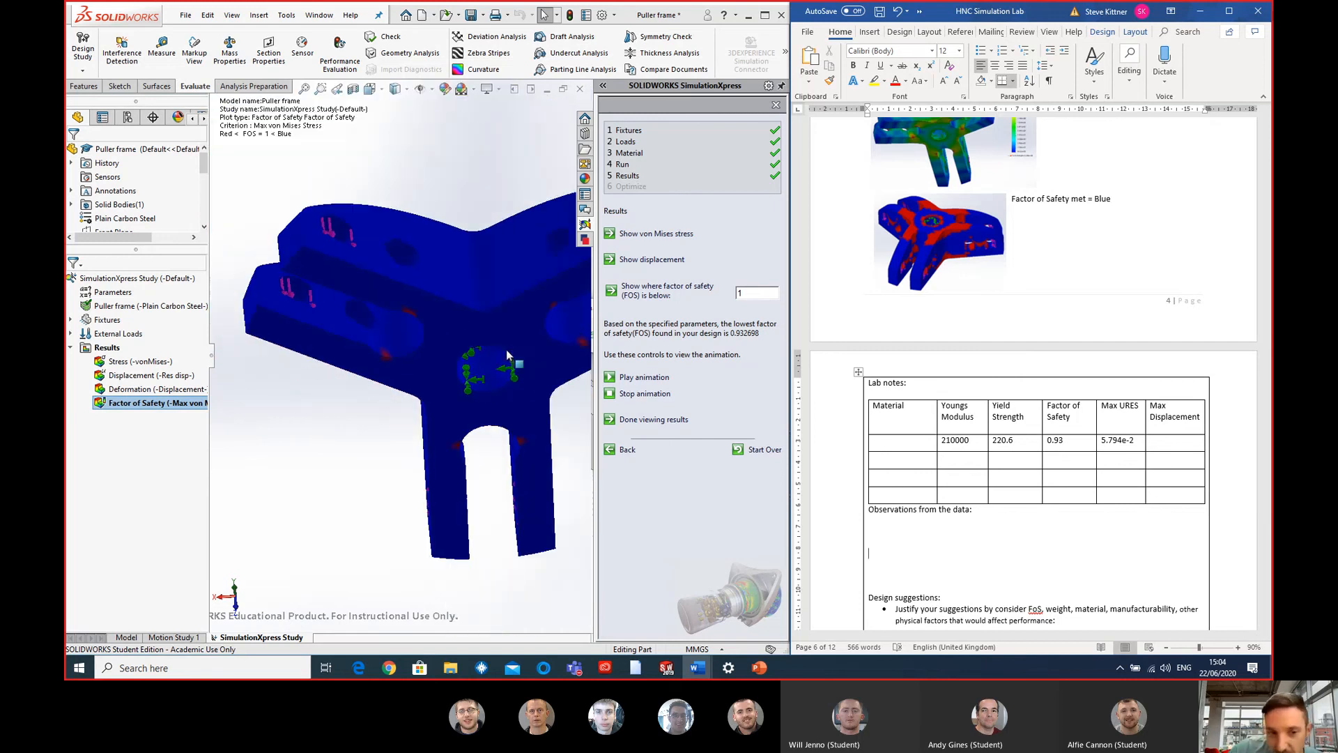
middle_drag(483, 370, 556, 307)
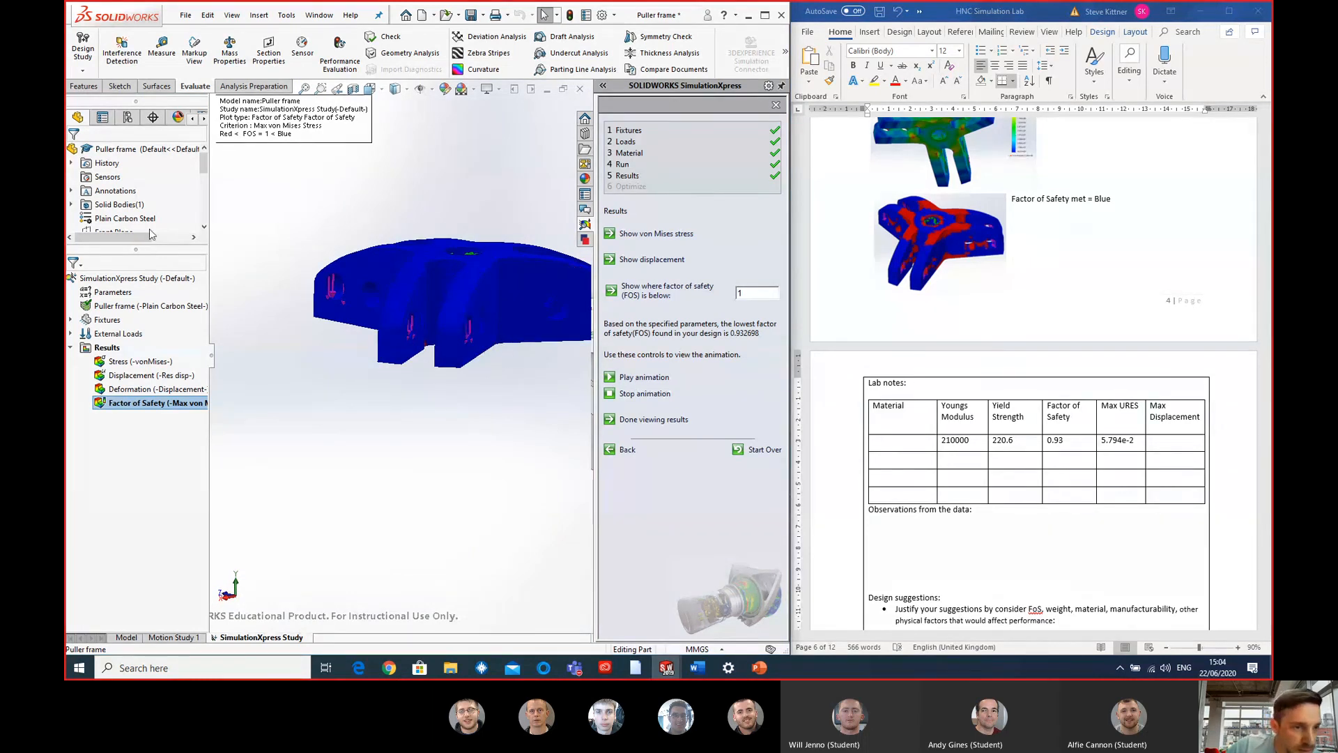
click(926, 441)
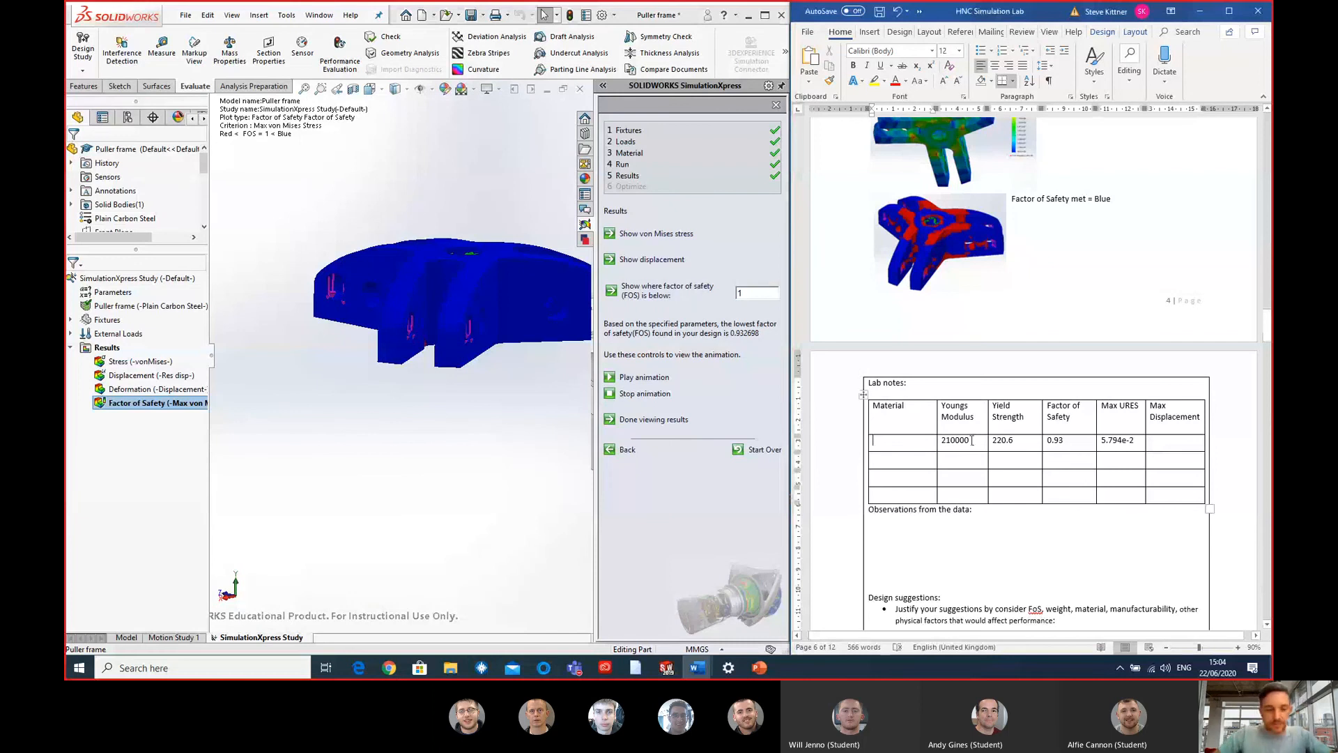
text(Plain Carb)
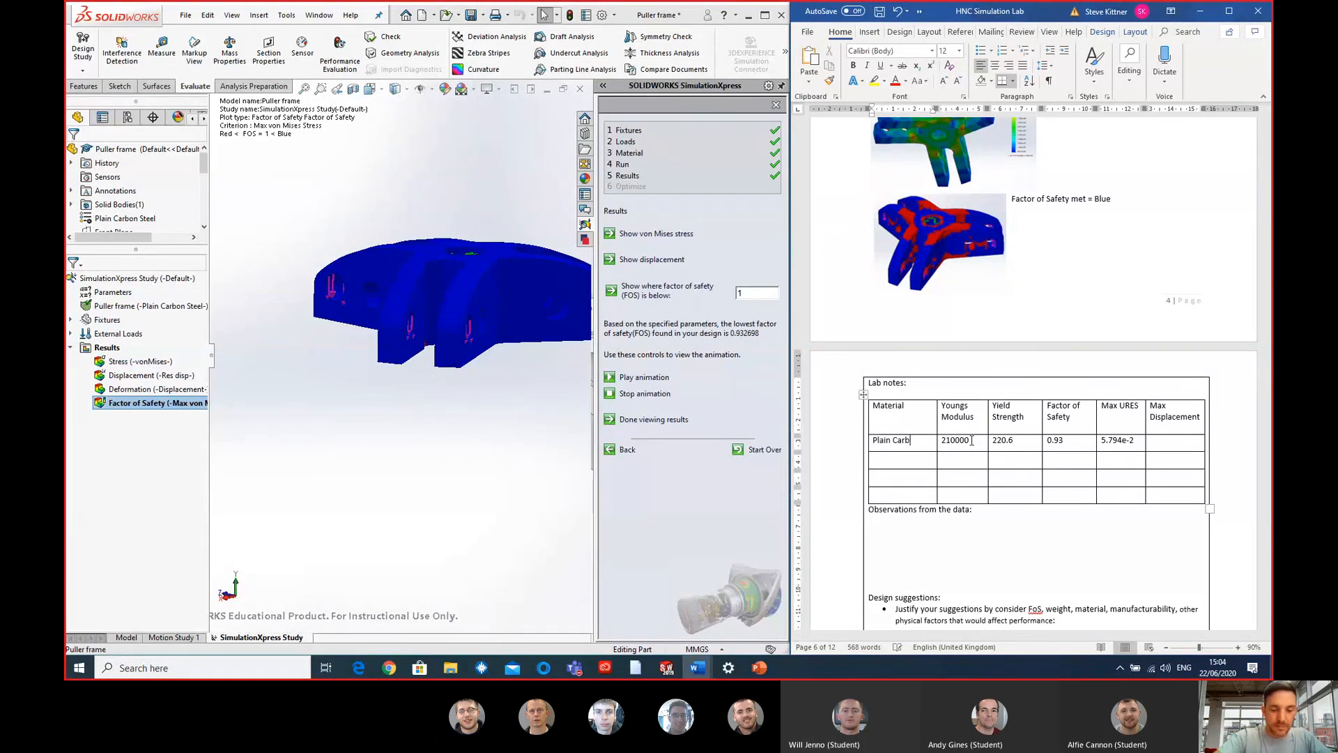
text(on Steel)
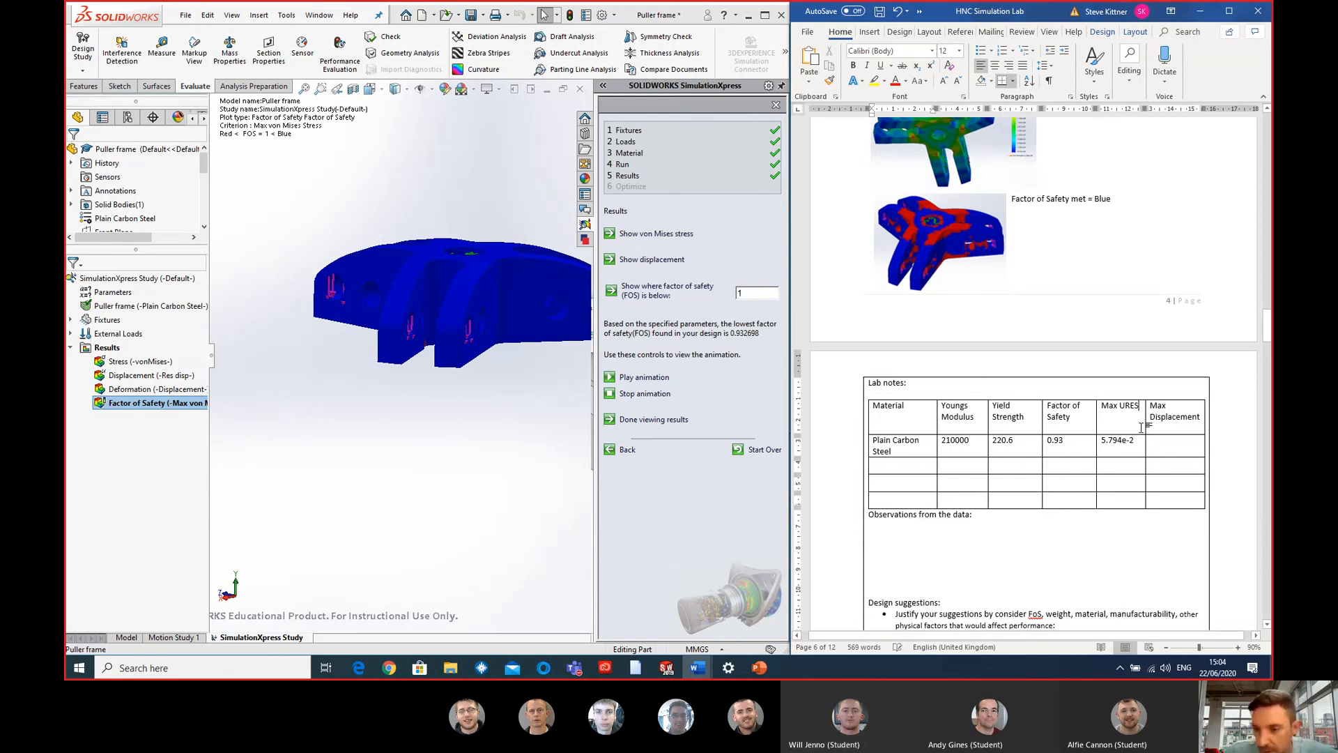
click(1113, 498)
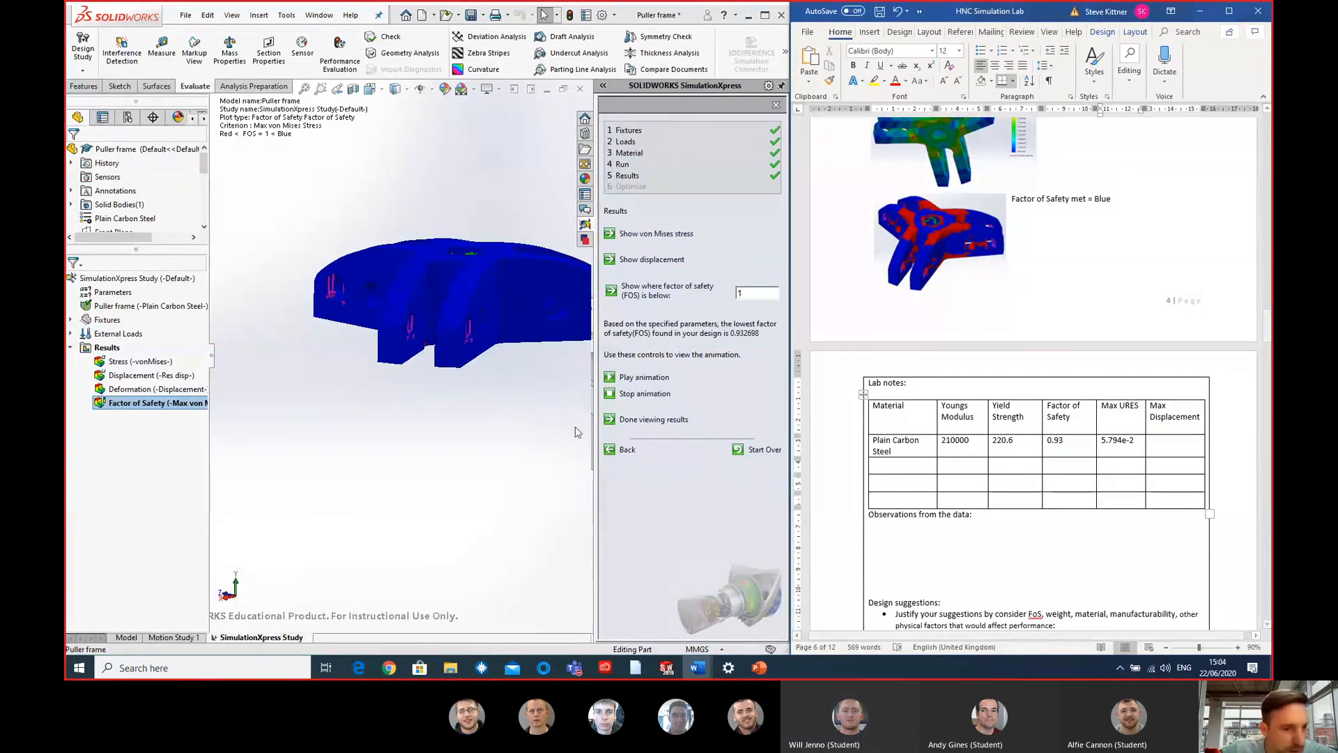
- Display the von Mises stress plot, and in Word change the Max Displacement heading to Max Stress and enter 2.365e+8 beneath it
double_click(115, 362)
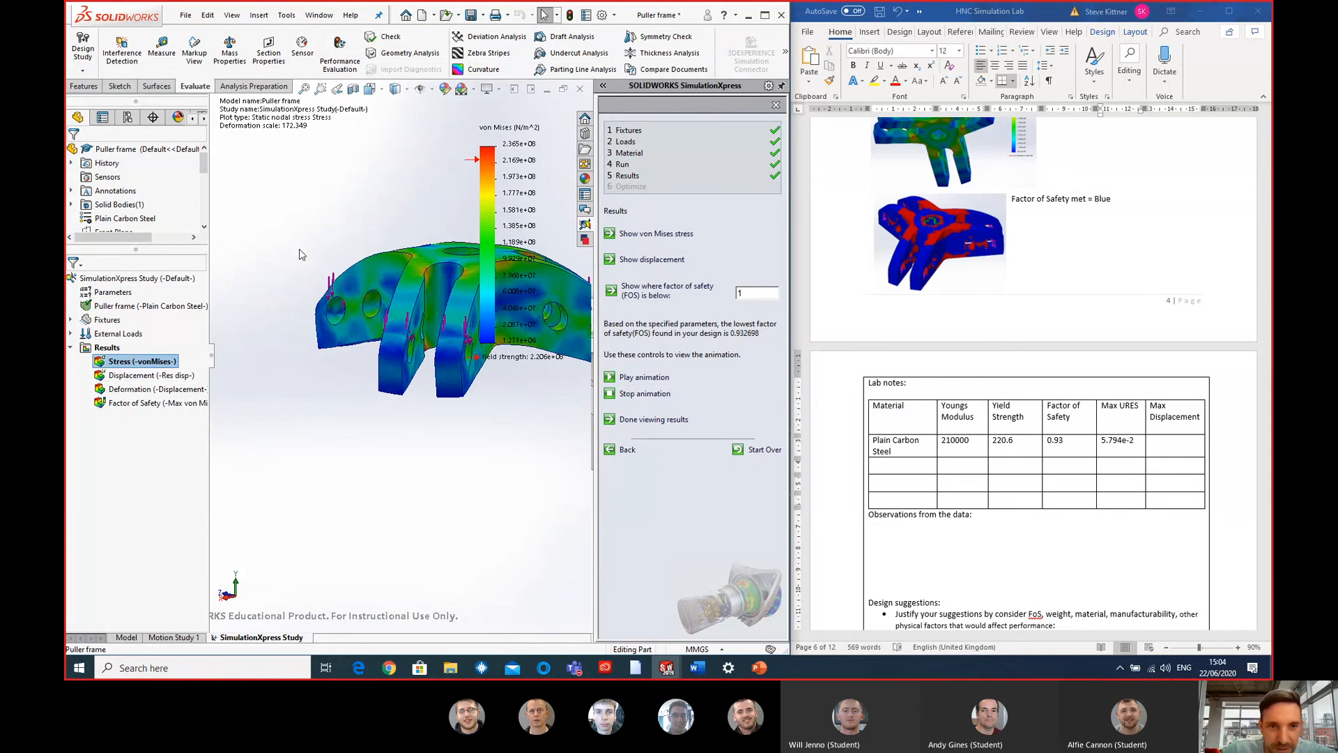
click(1163, 416)
double_click(1152, 416)
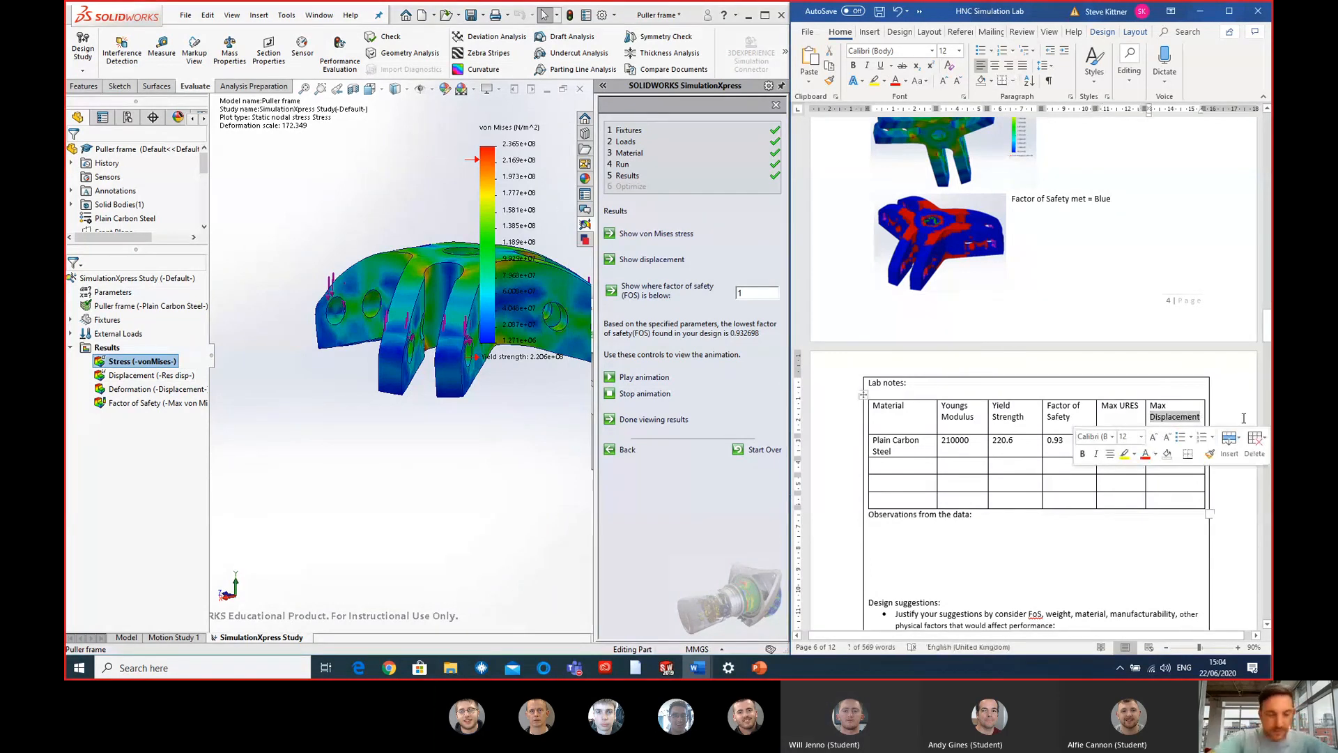
text(Stress)
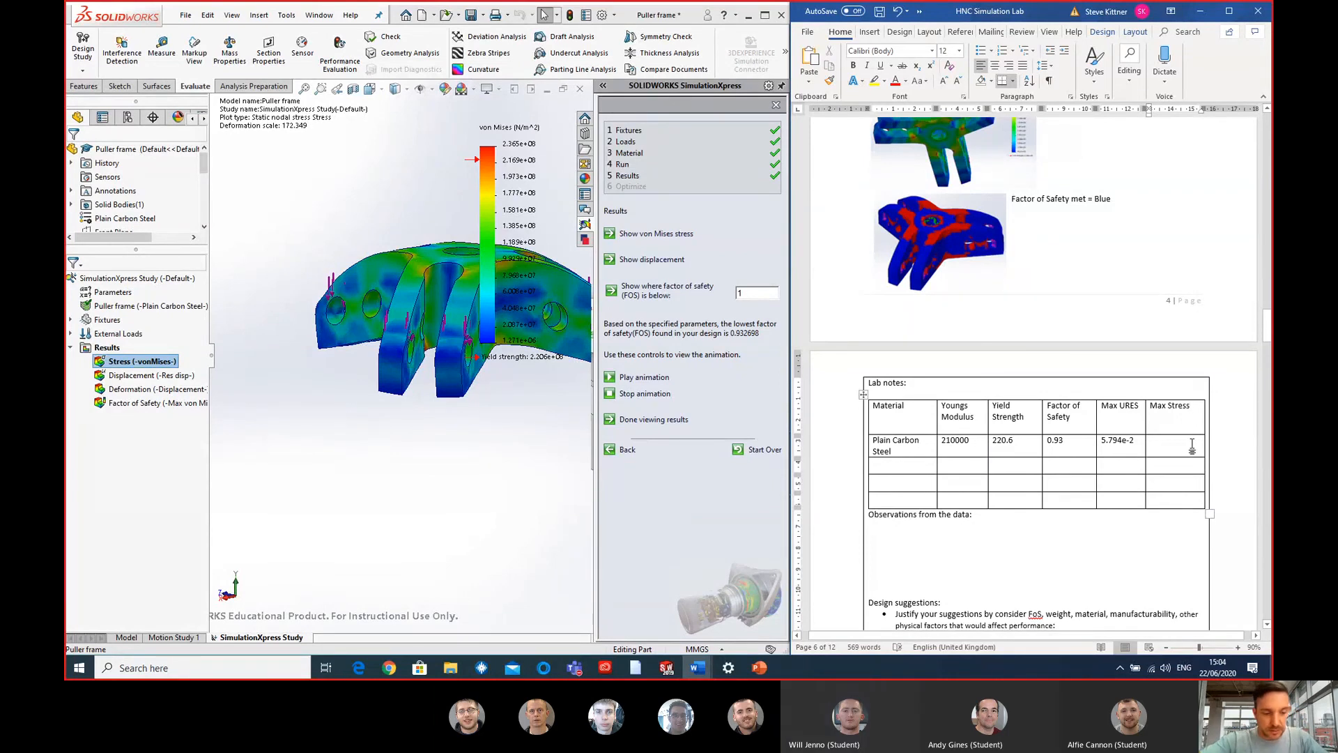
click(1191, 446)
text(2.365e+8)
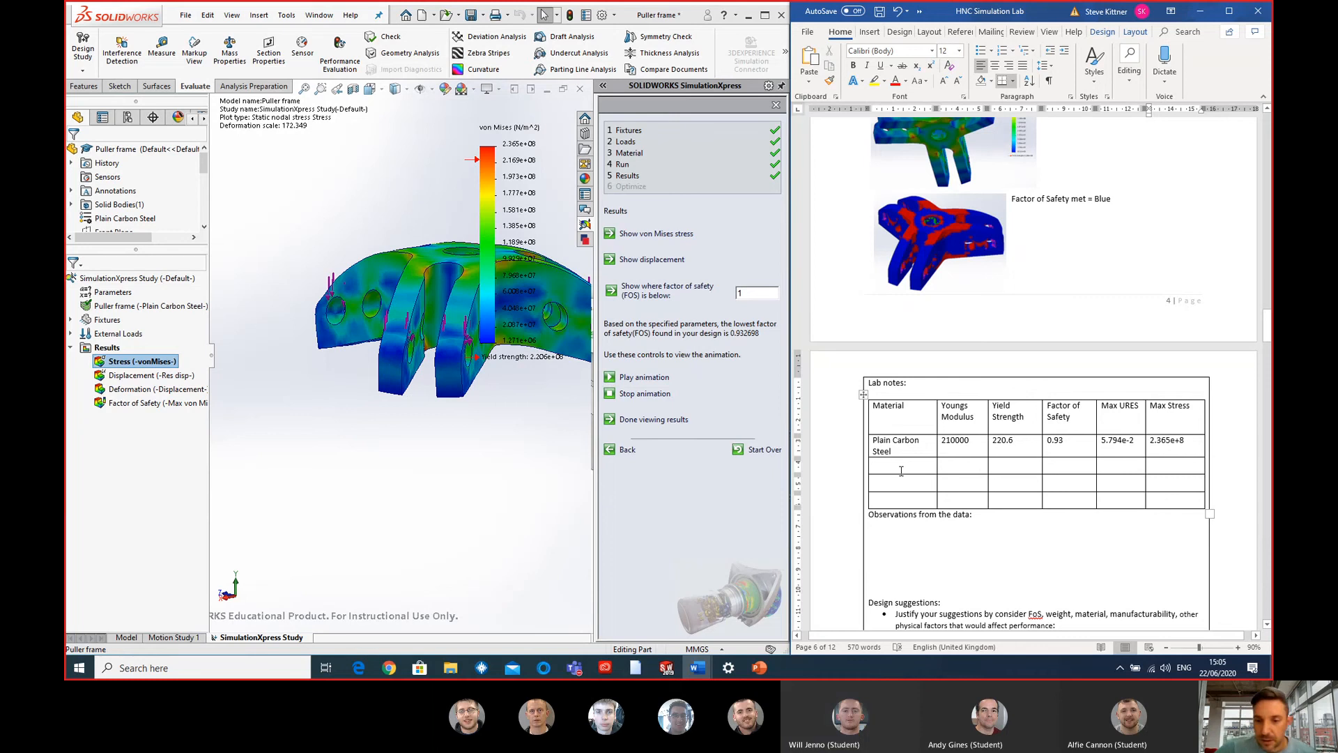
- Show where the factor of safety is below 2 and examine the puller frame's arms and centre from several angles
click(432, 511)
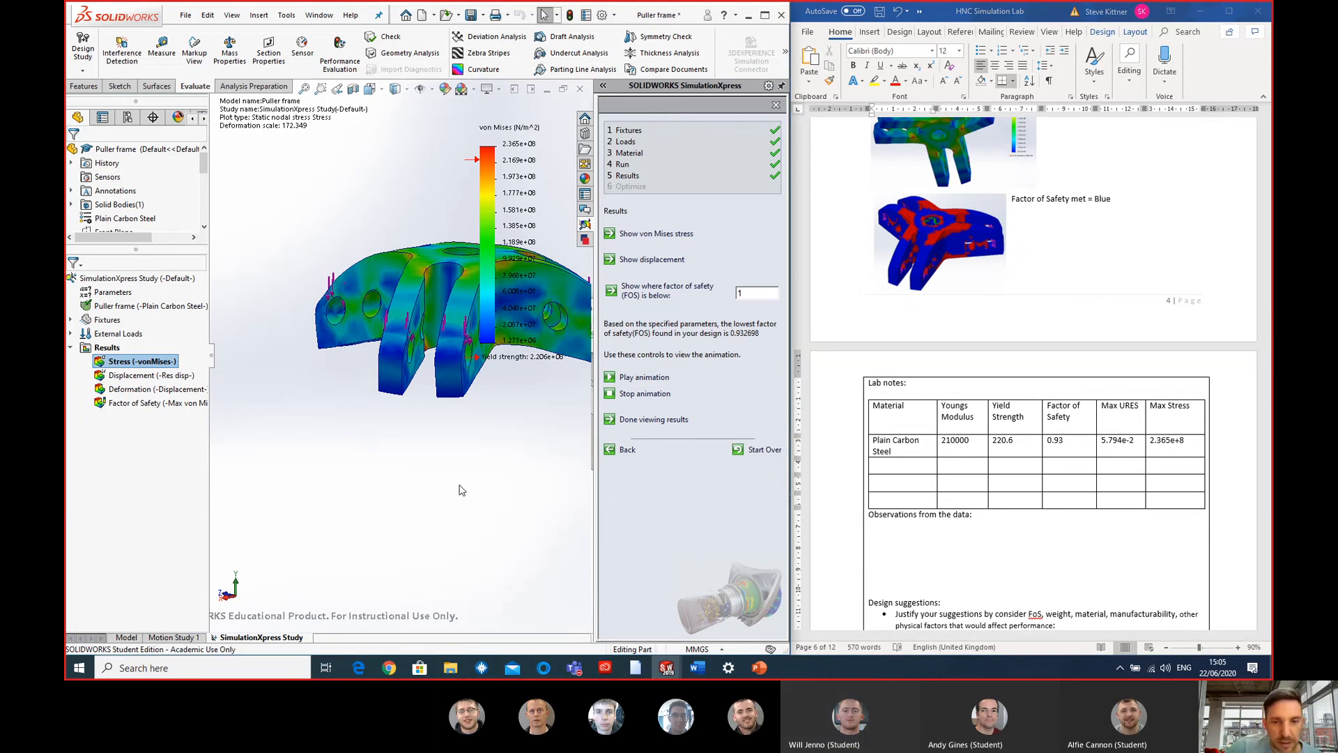
scroll(459, 490, up, 3)
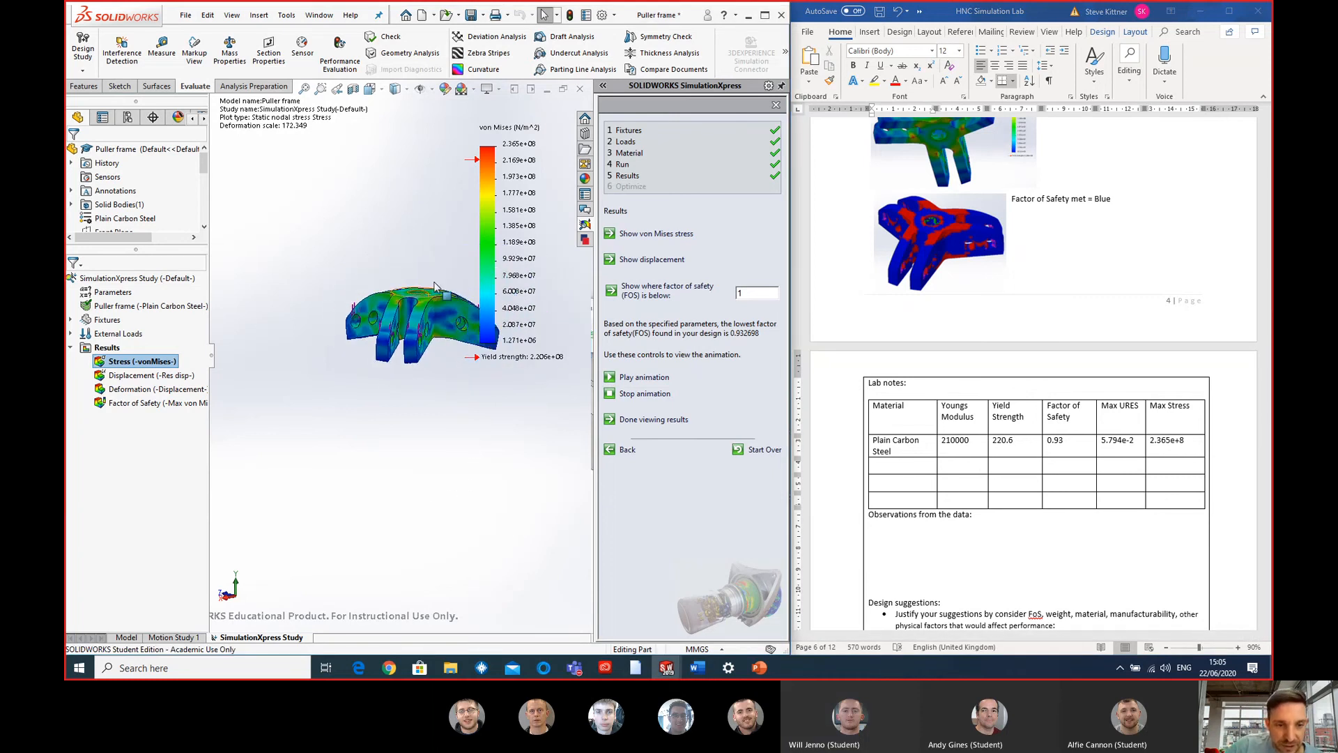
middle_drag(435, 286, 414, 536)
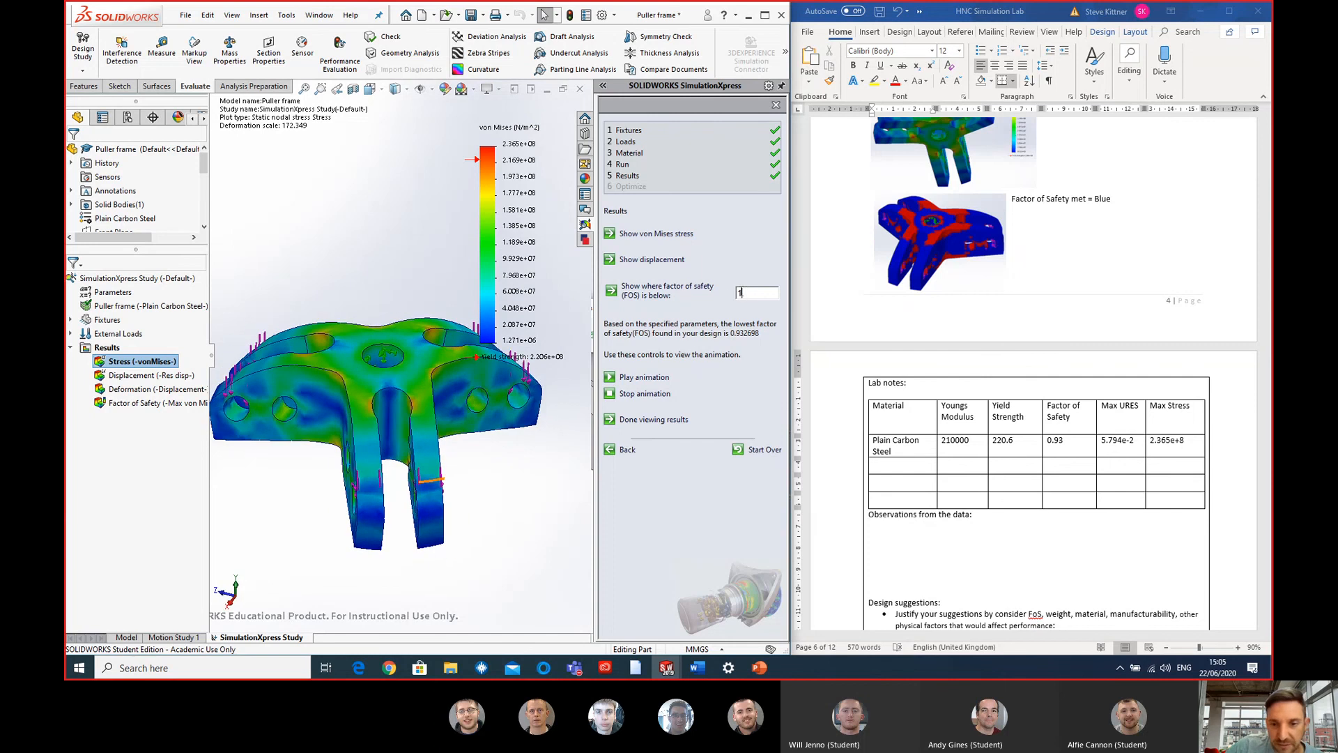
drag(742, 292, 729, 294)
text(2)
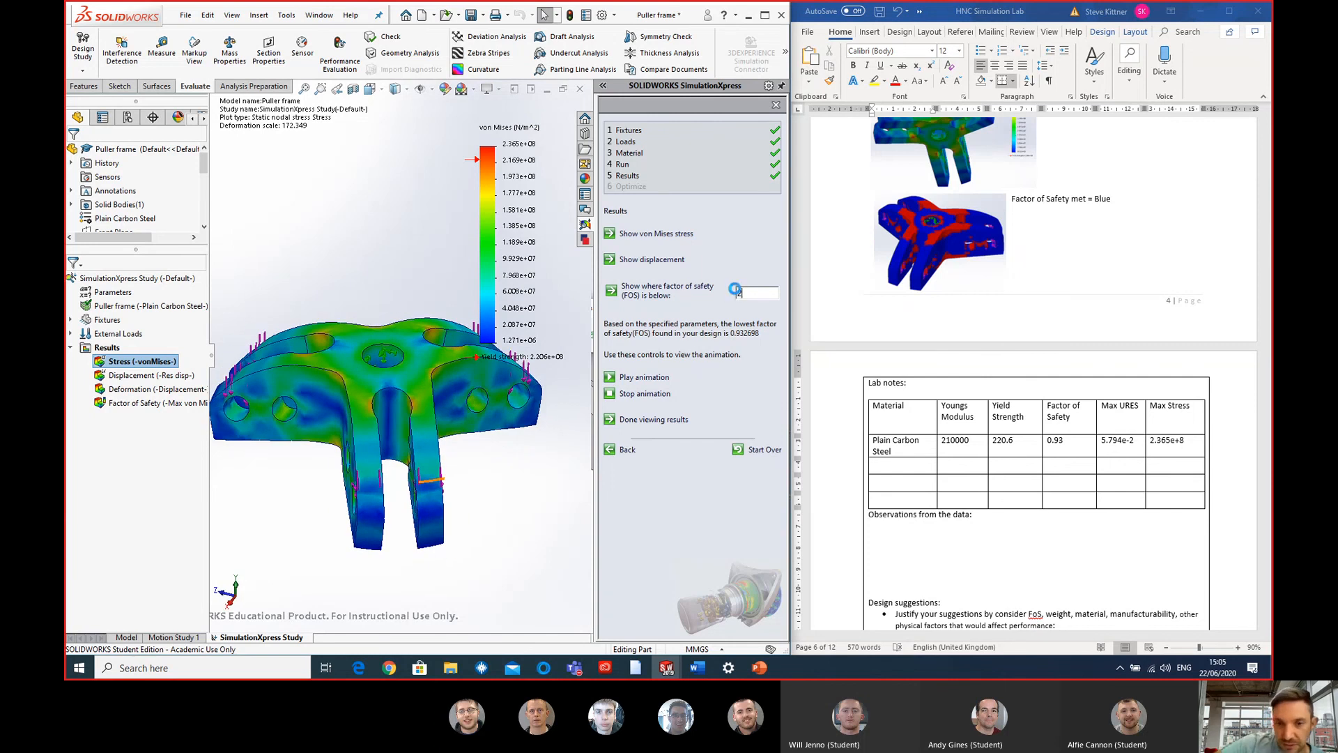
scroll(349, 392, up, 2)
scroll(362, 351, down, 2)
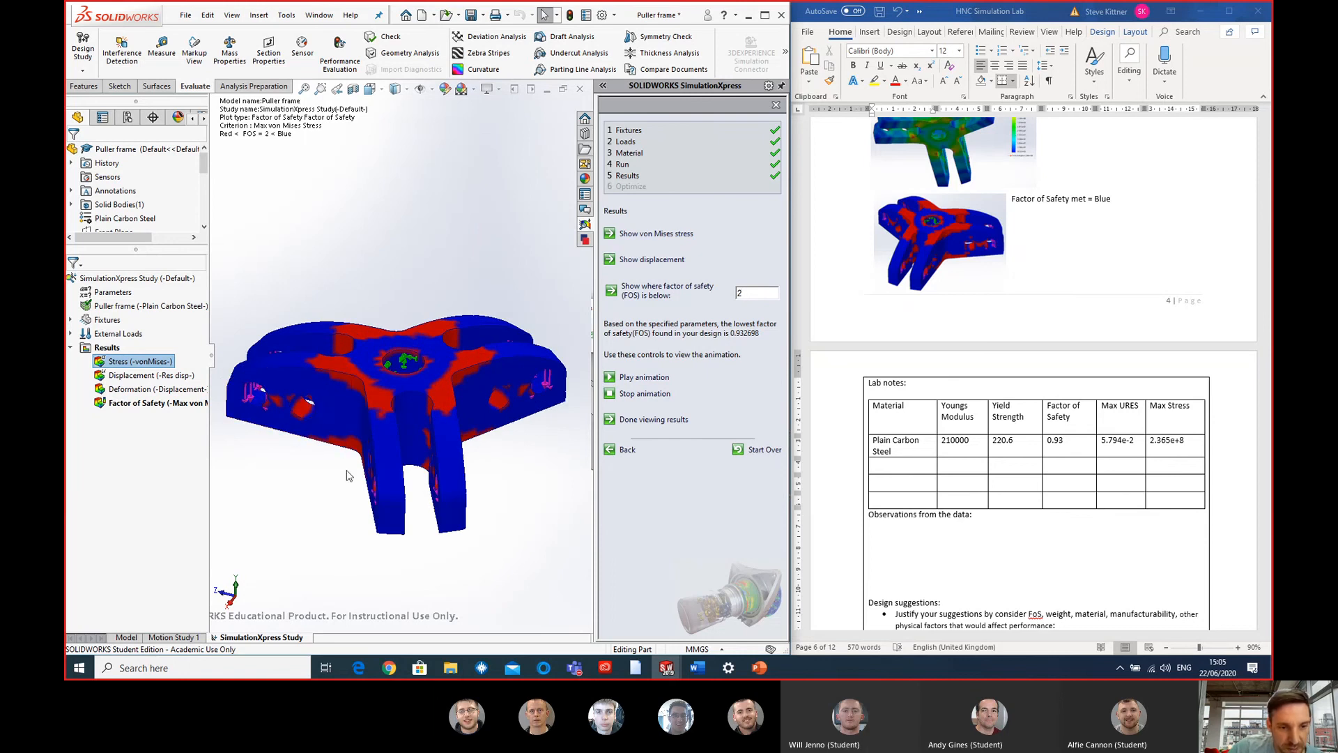
middle_drag(348, 475, 453, 460)
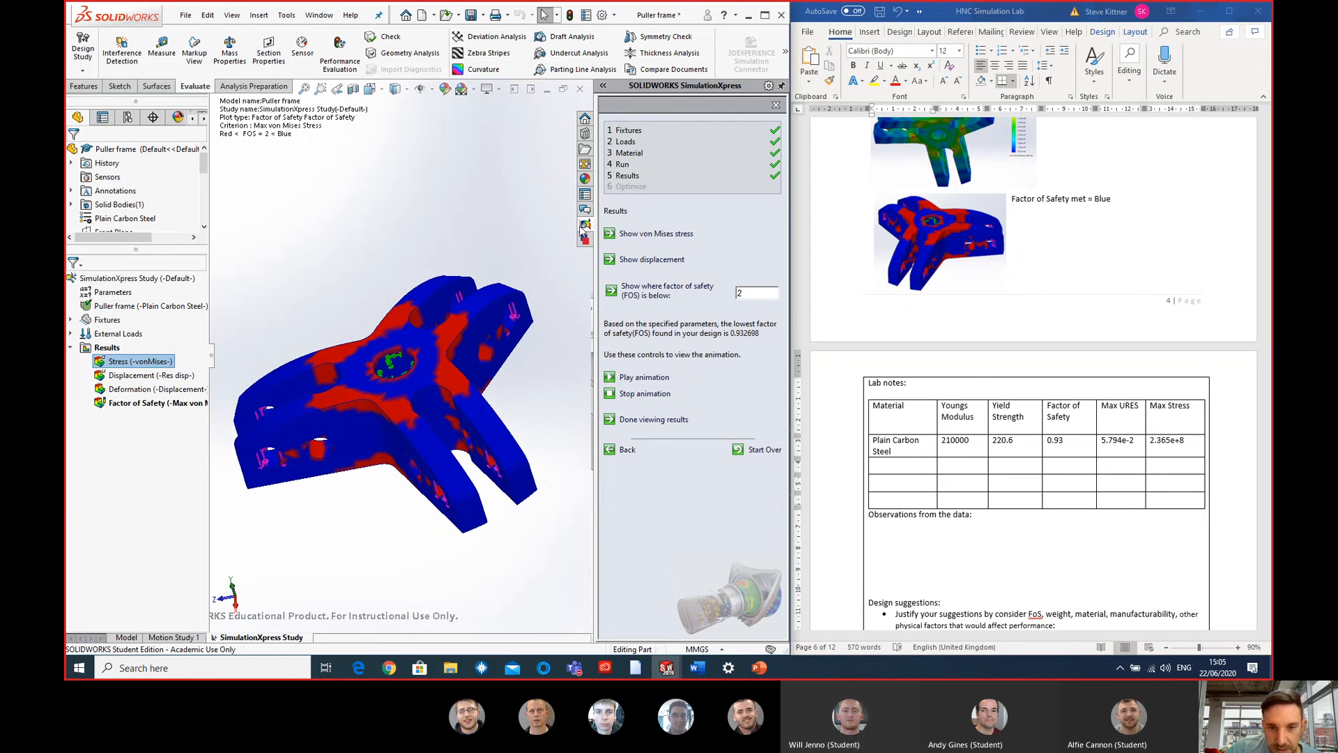
- Leave the results without generating a report and start the SimulationXpress study over, clearing its current data
click(665, 420)
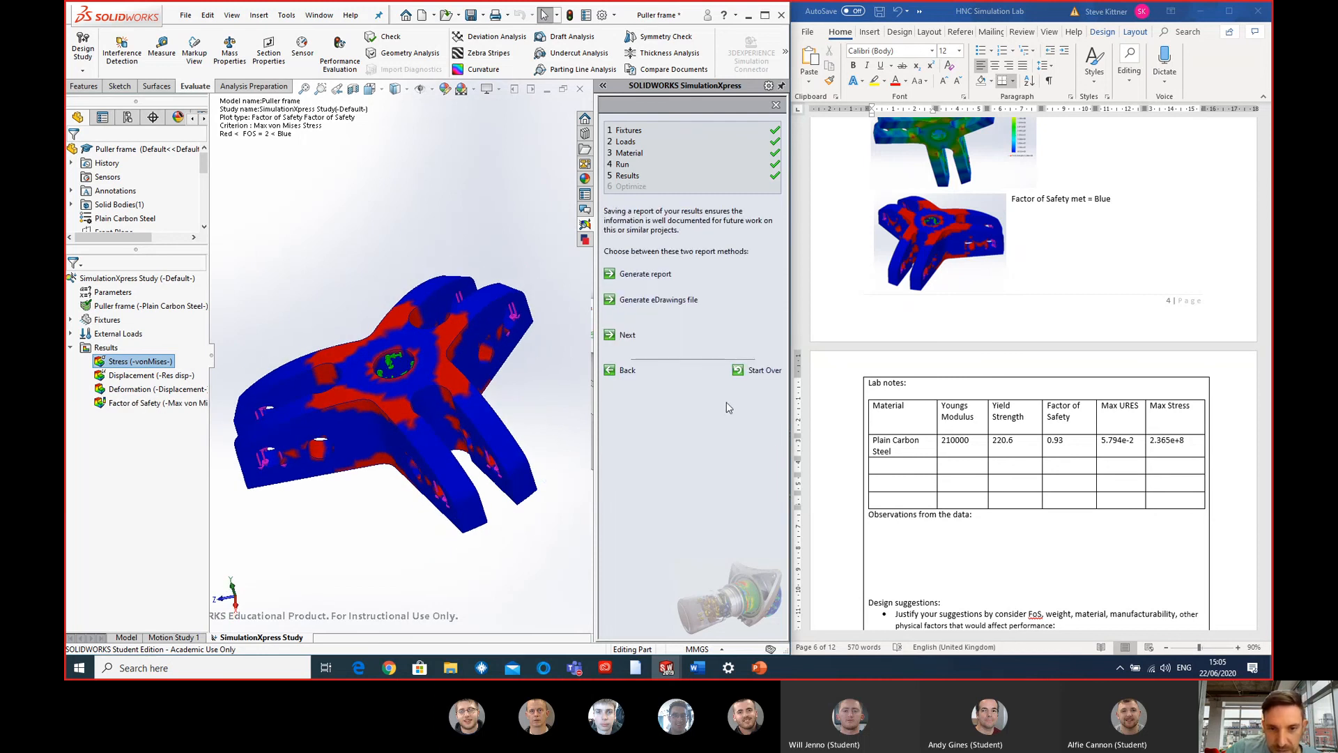
click(627, 335)
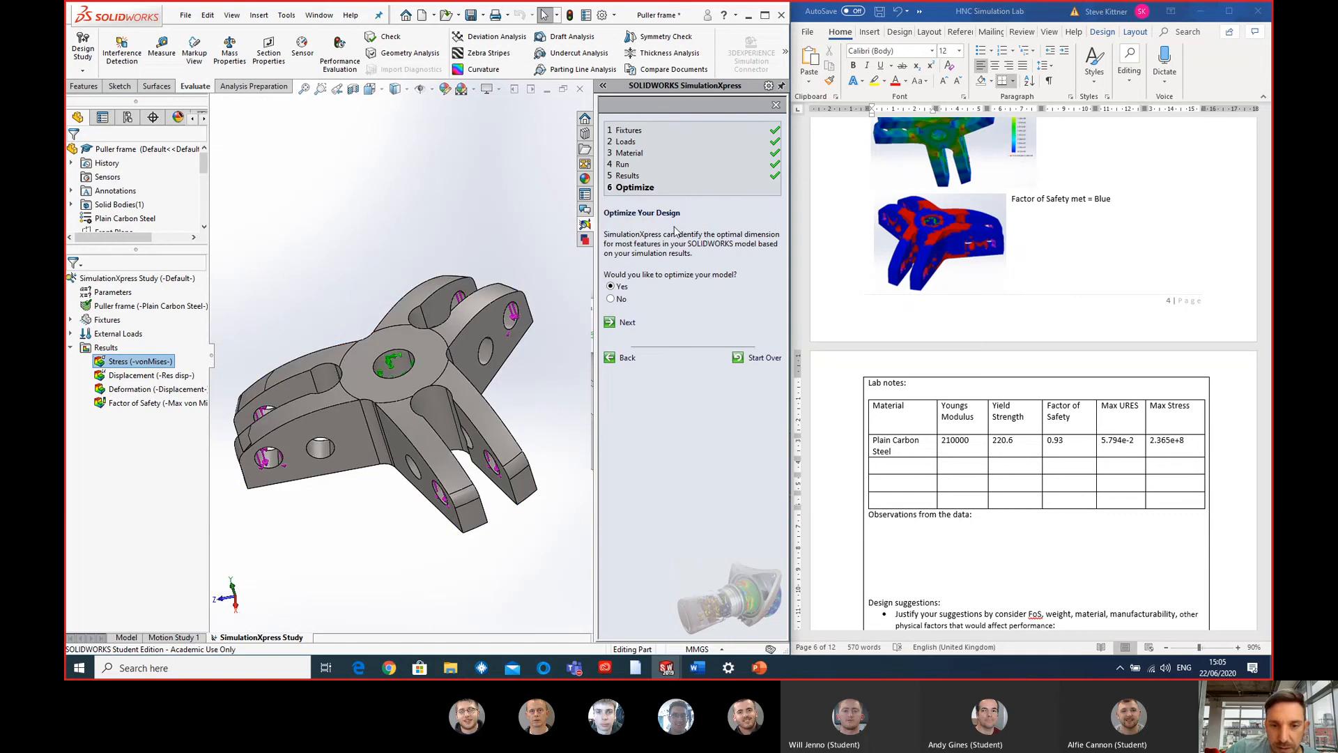
click(770, 361)
click(464, 363)
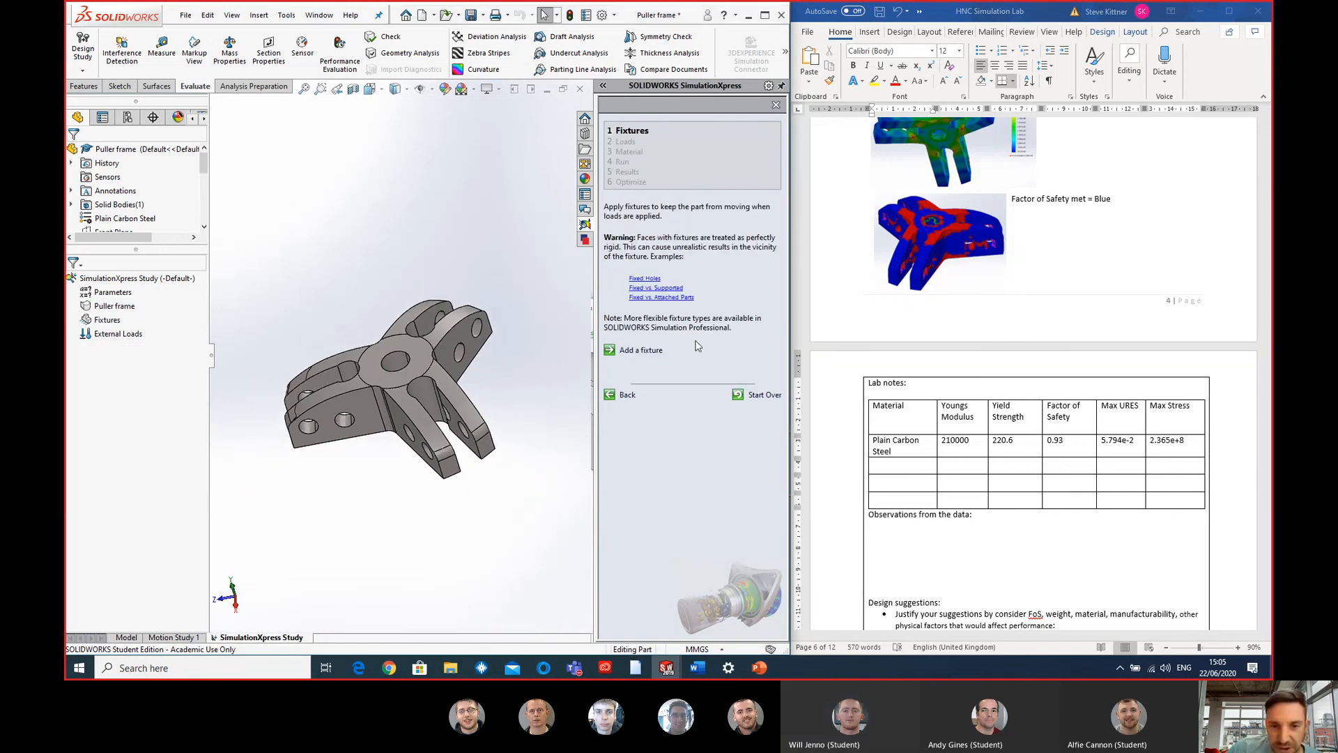
- Fix the cylindrical face of the puller frame's central hole and proceed to the loads stage
click(641, 351)
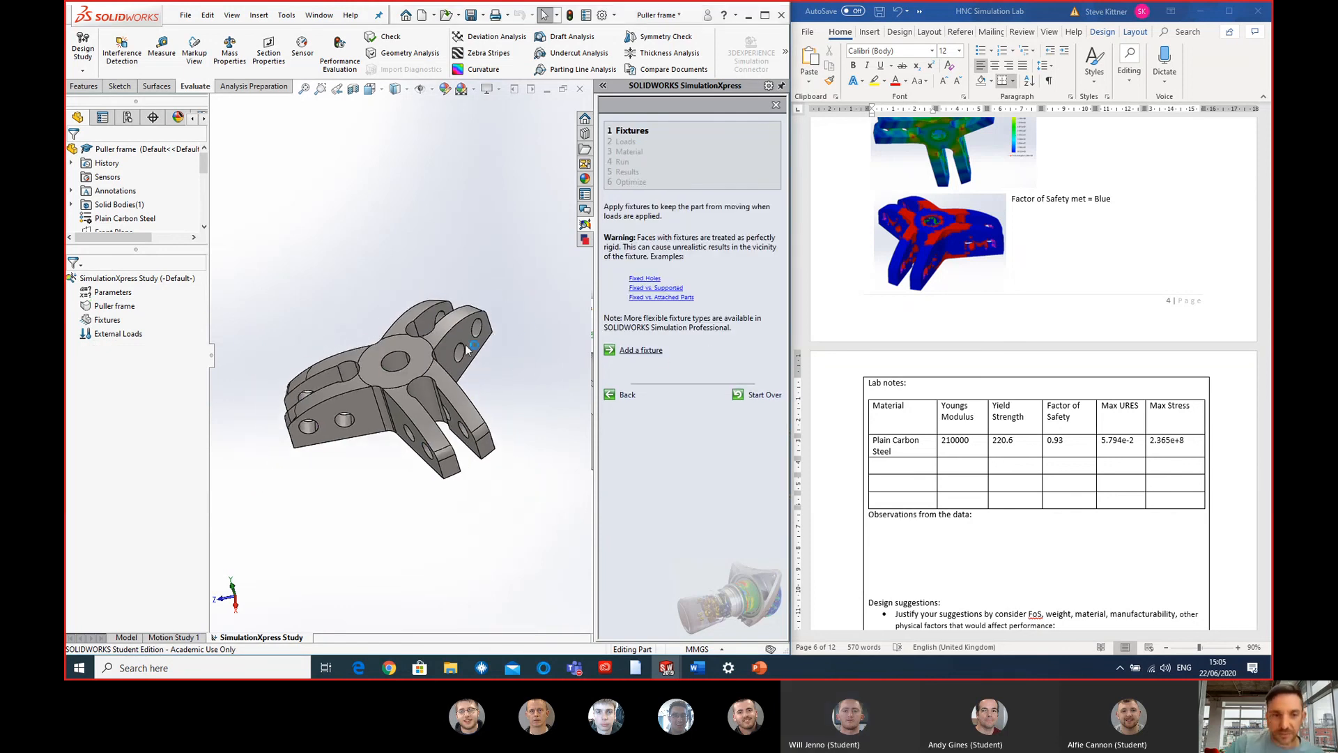
click(390, 361)
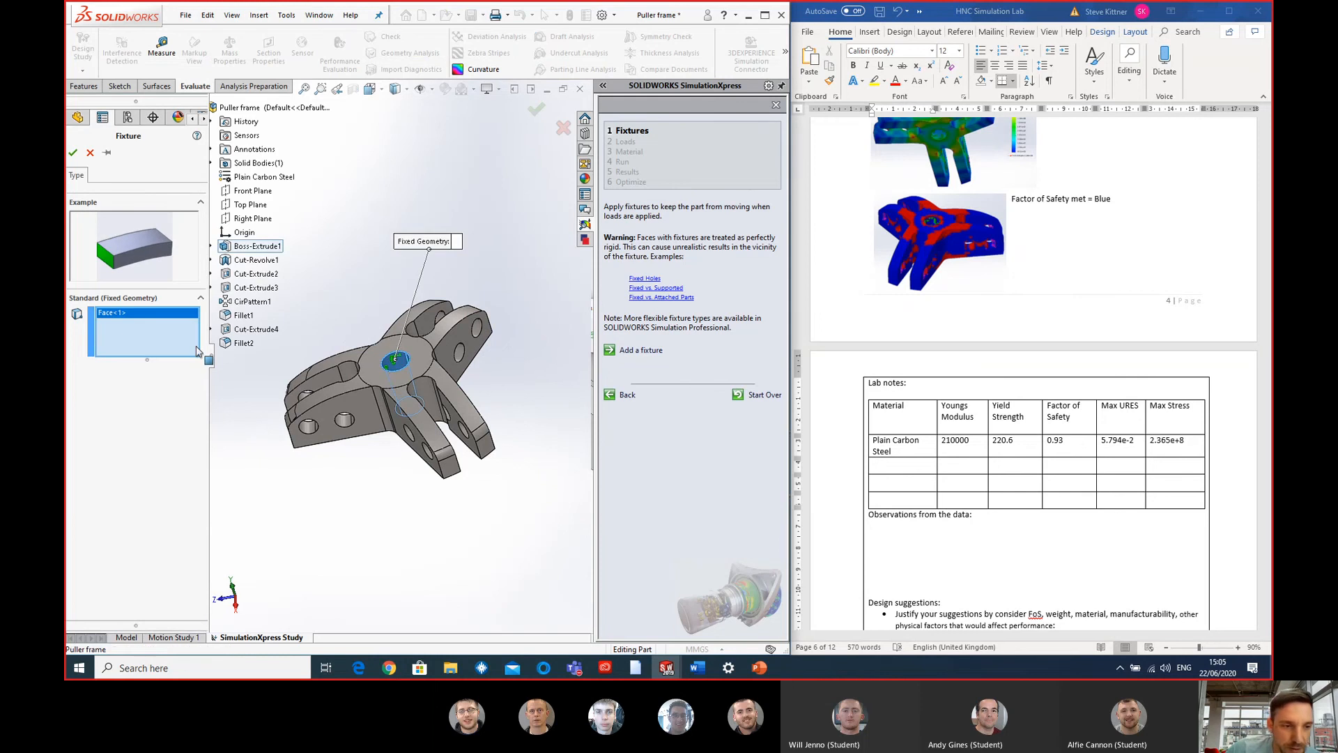
click(73, 152)
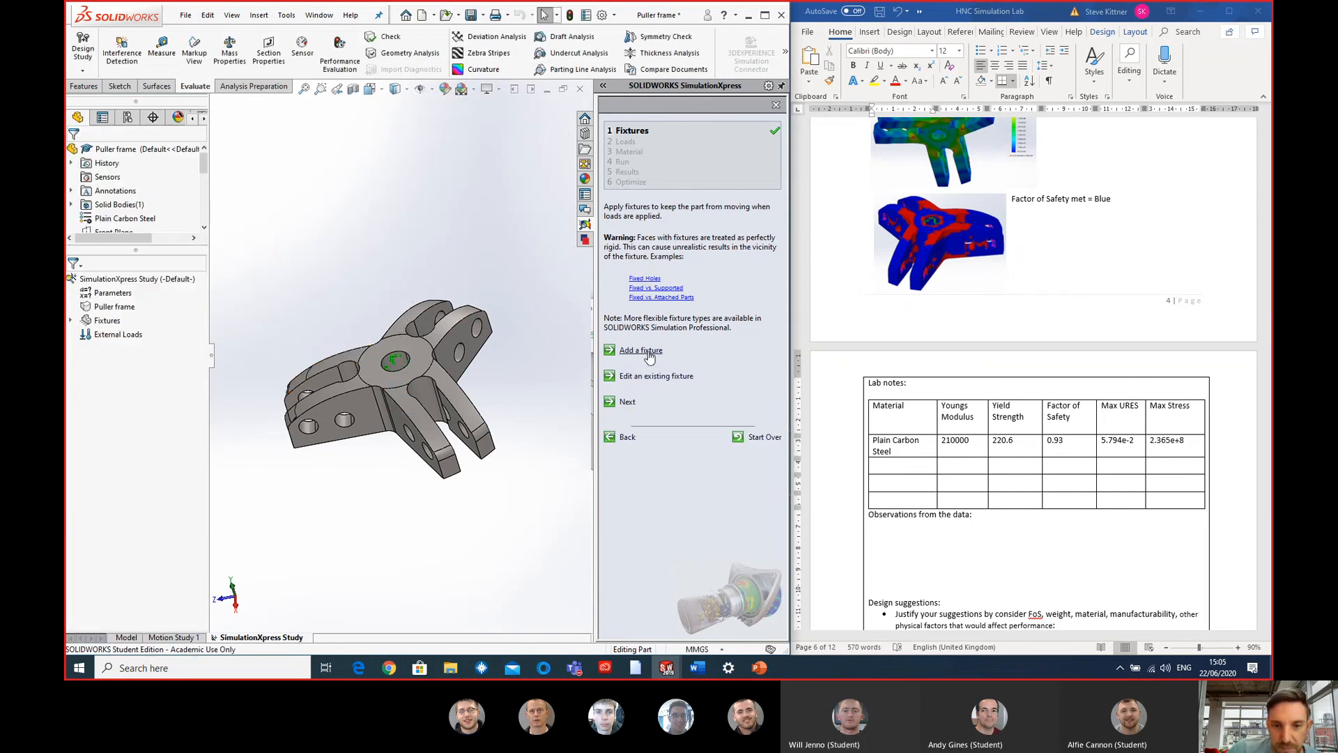
click(625, 403)
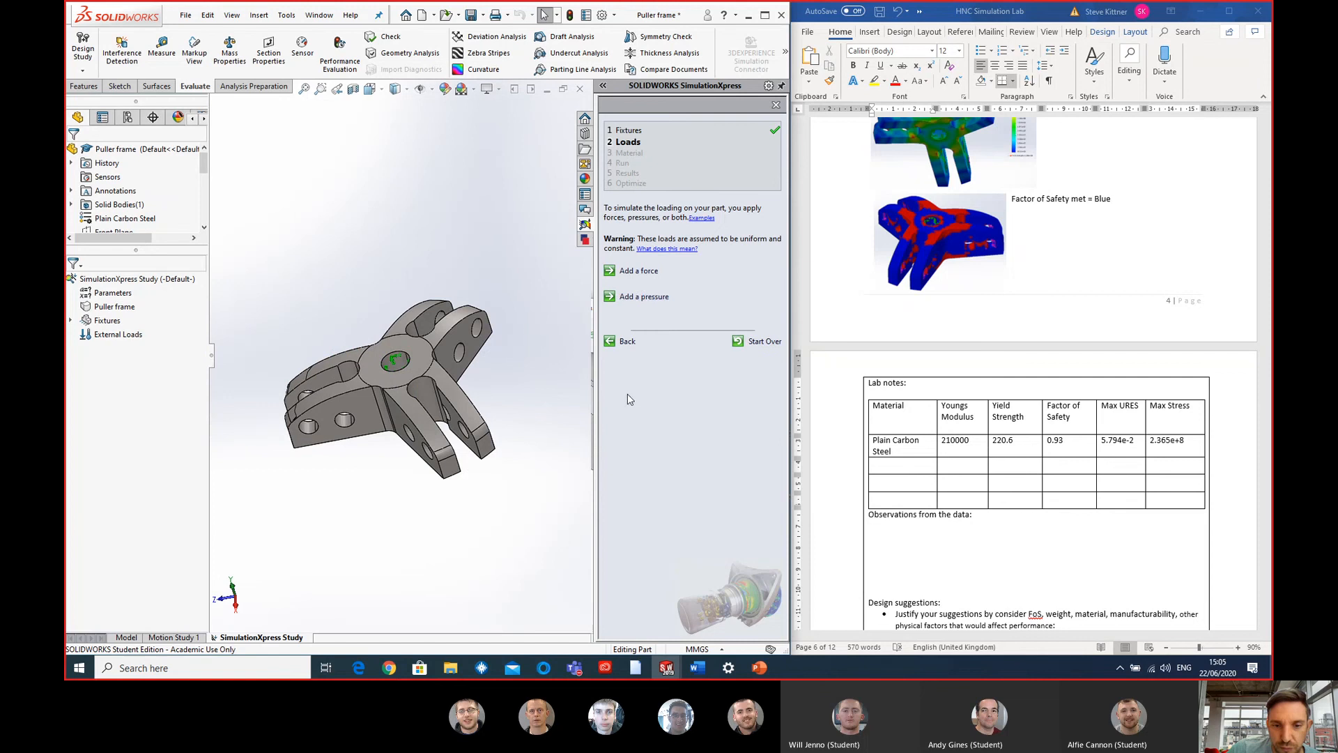
- Begin a force load on the six outer hole faces at the ends of the puller frame's three arms
click(637, 271)
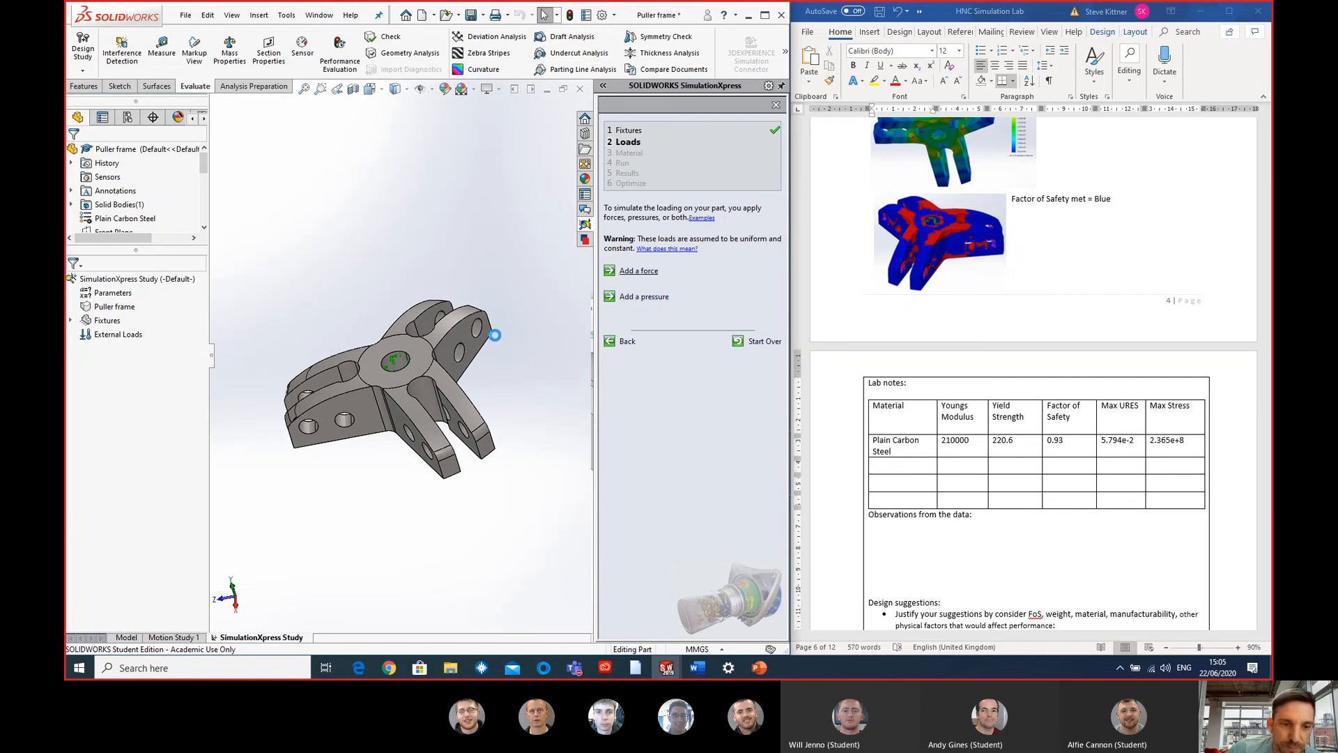
scroll(478, 337, down, 2)
click(449, 319)
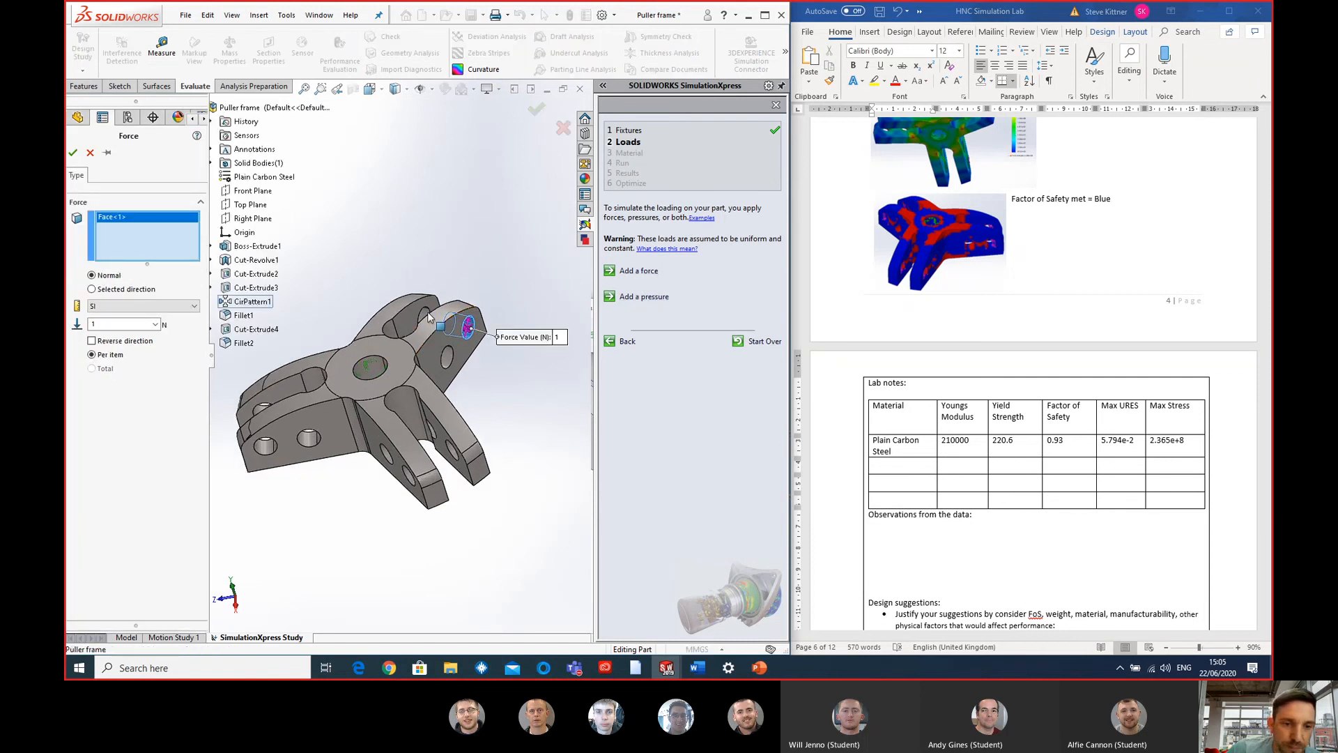
click(426, 317)
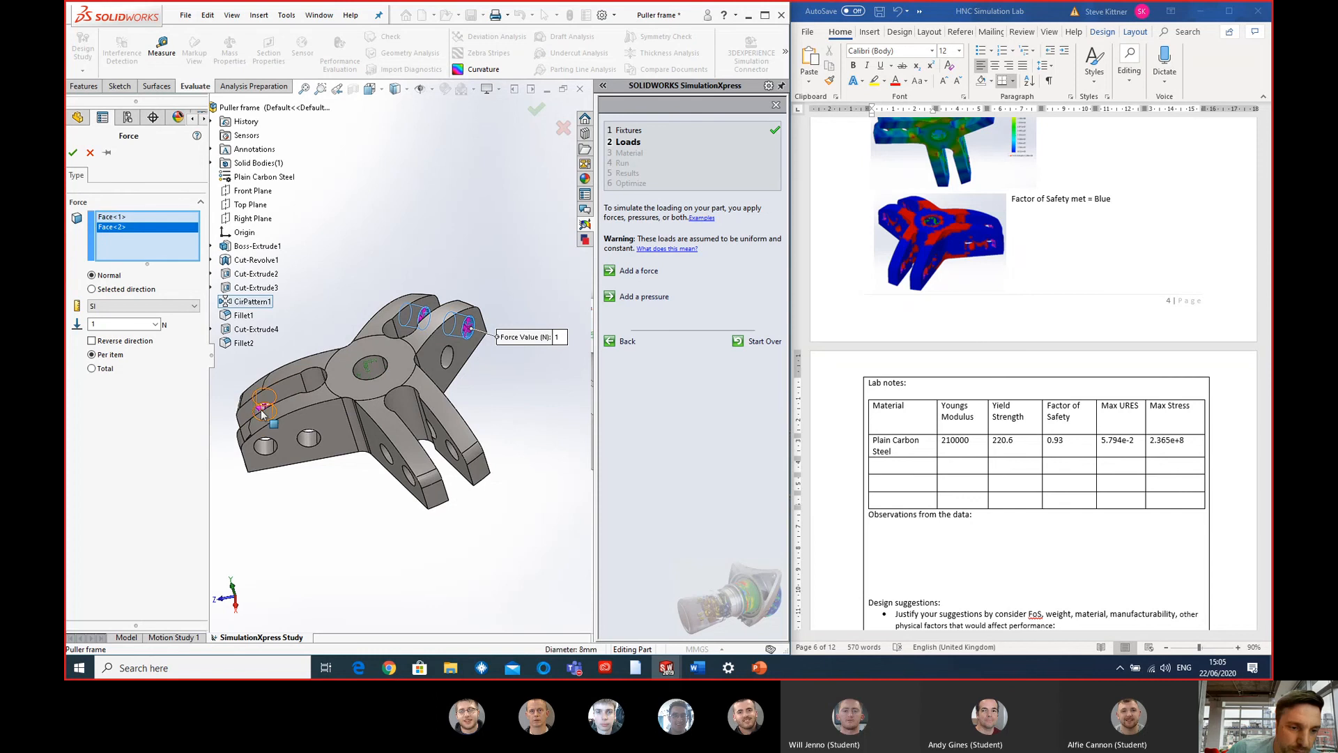
click(263, 444)
click(263, 445)
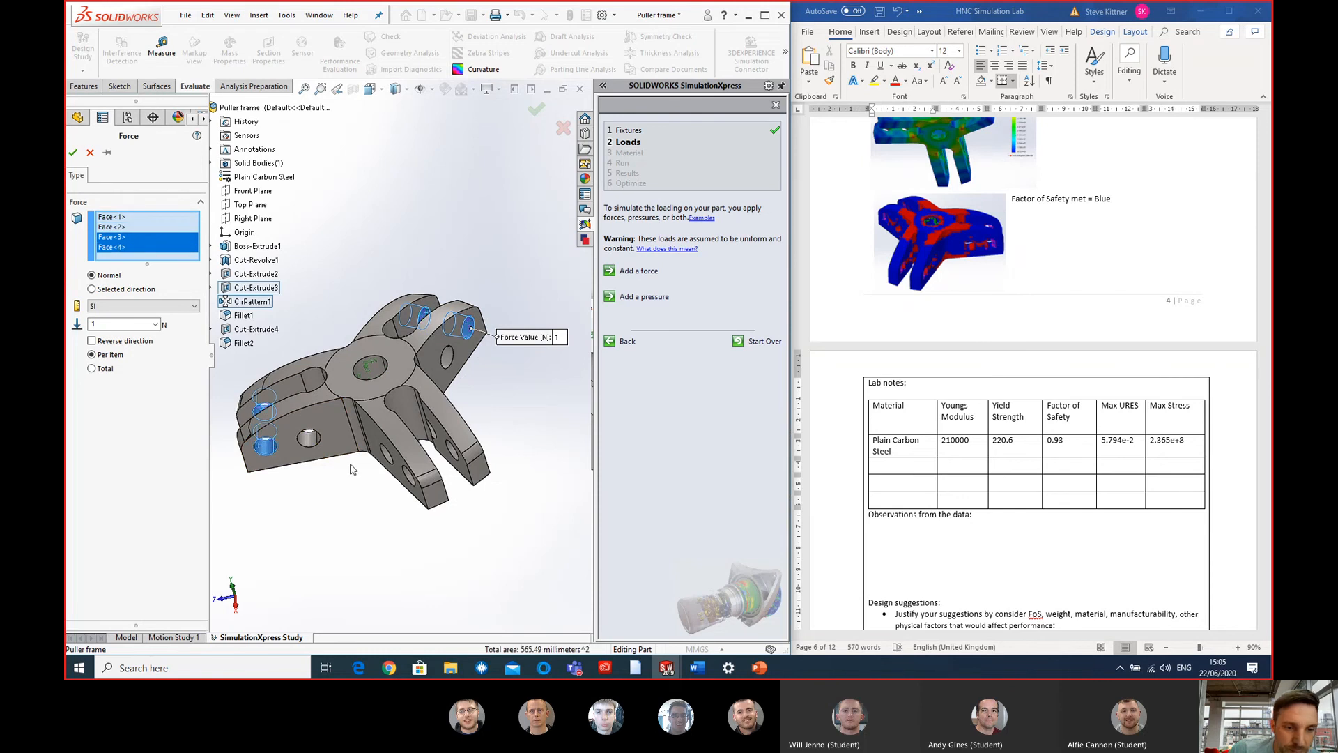
click(411, 478)
click(454, 450)
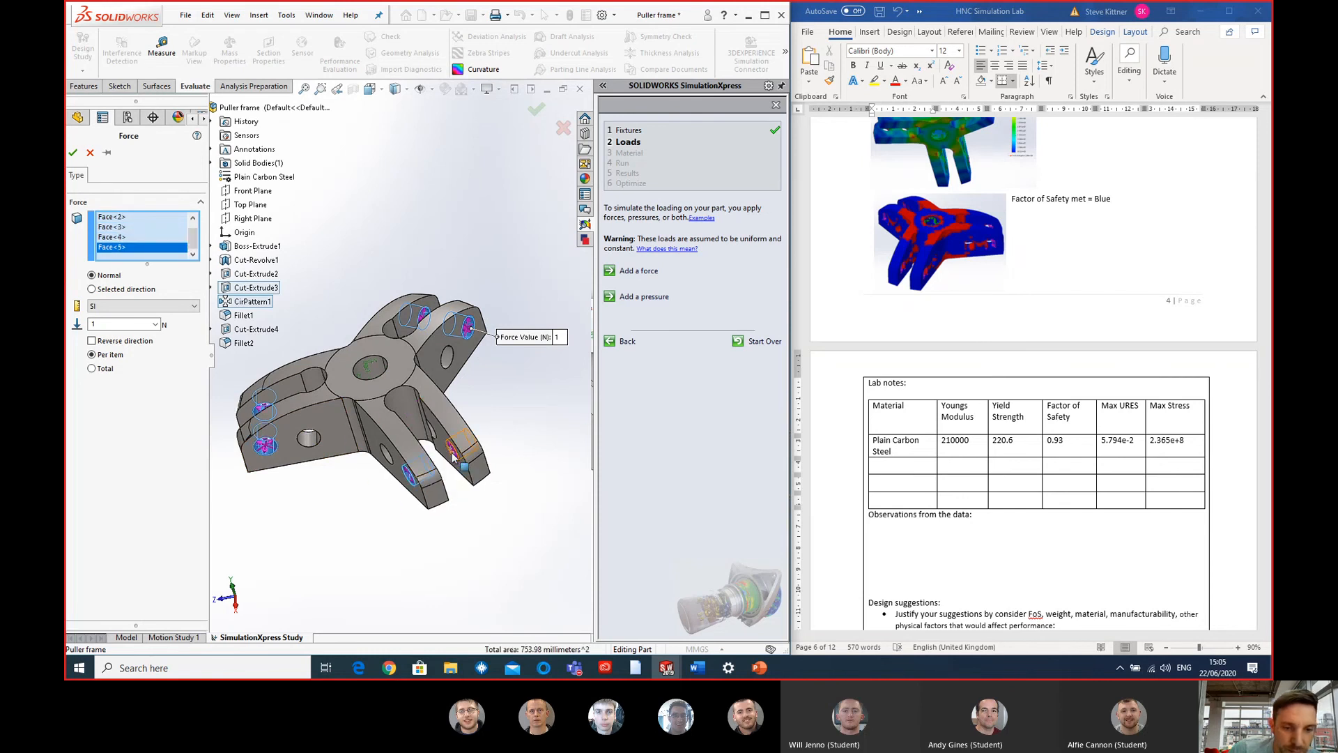
- Apply the force as 4000 N per item in a selected direction normal to the Right Plane, reversed
click(91, 289)
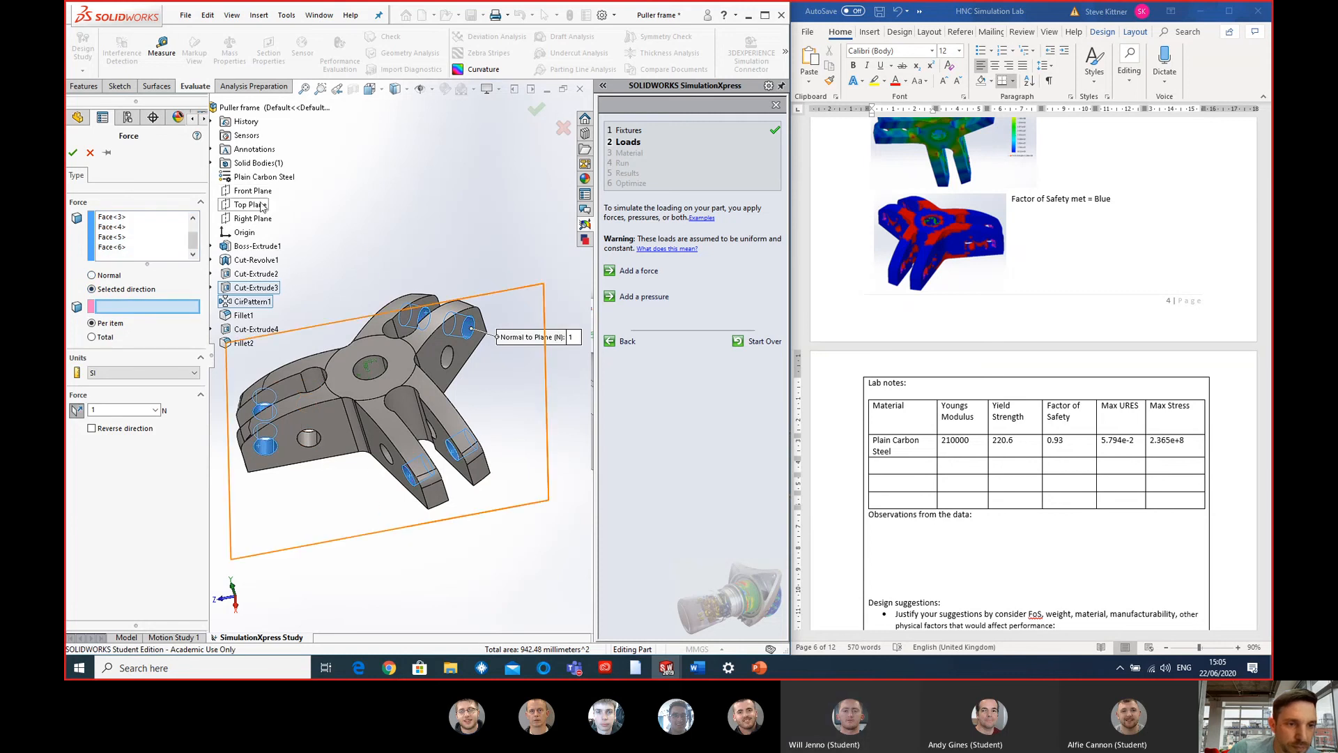
click(252, 218)
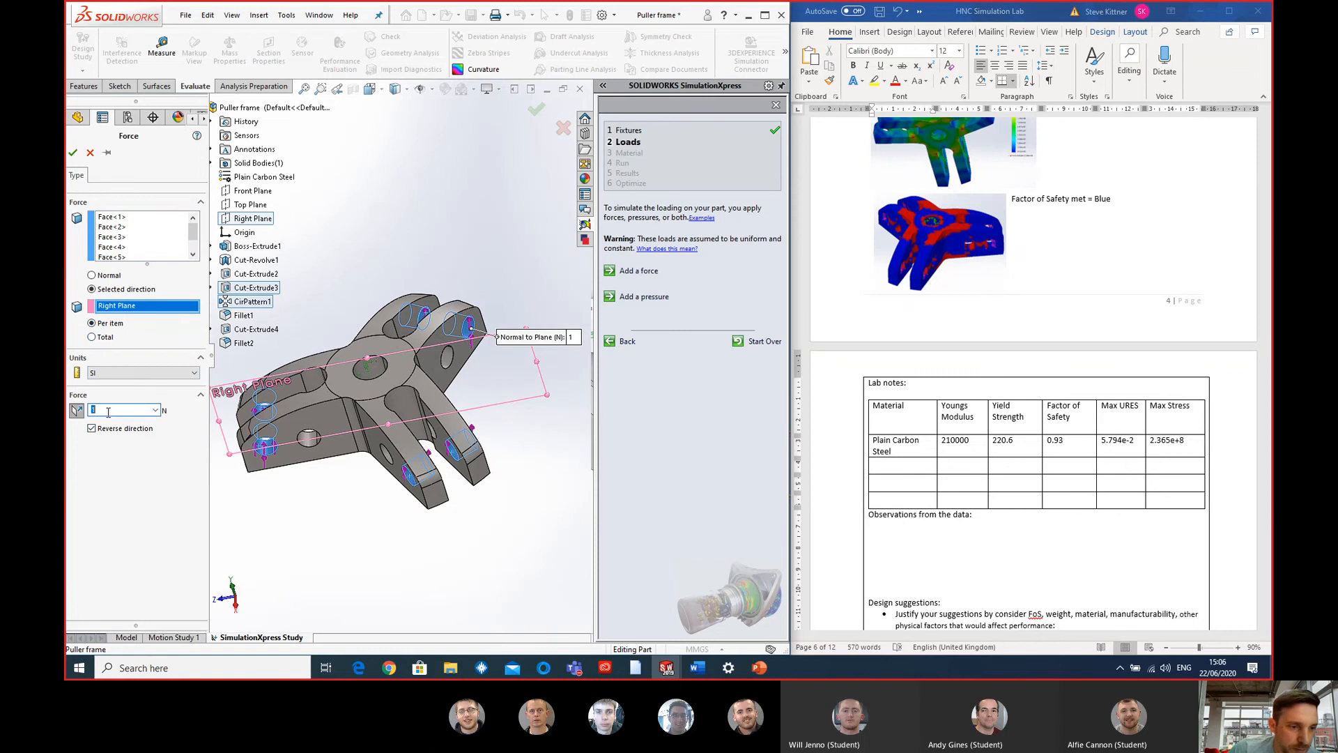
text(4000)
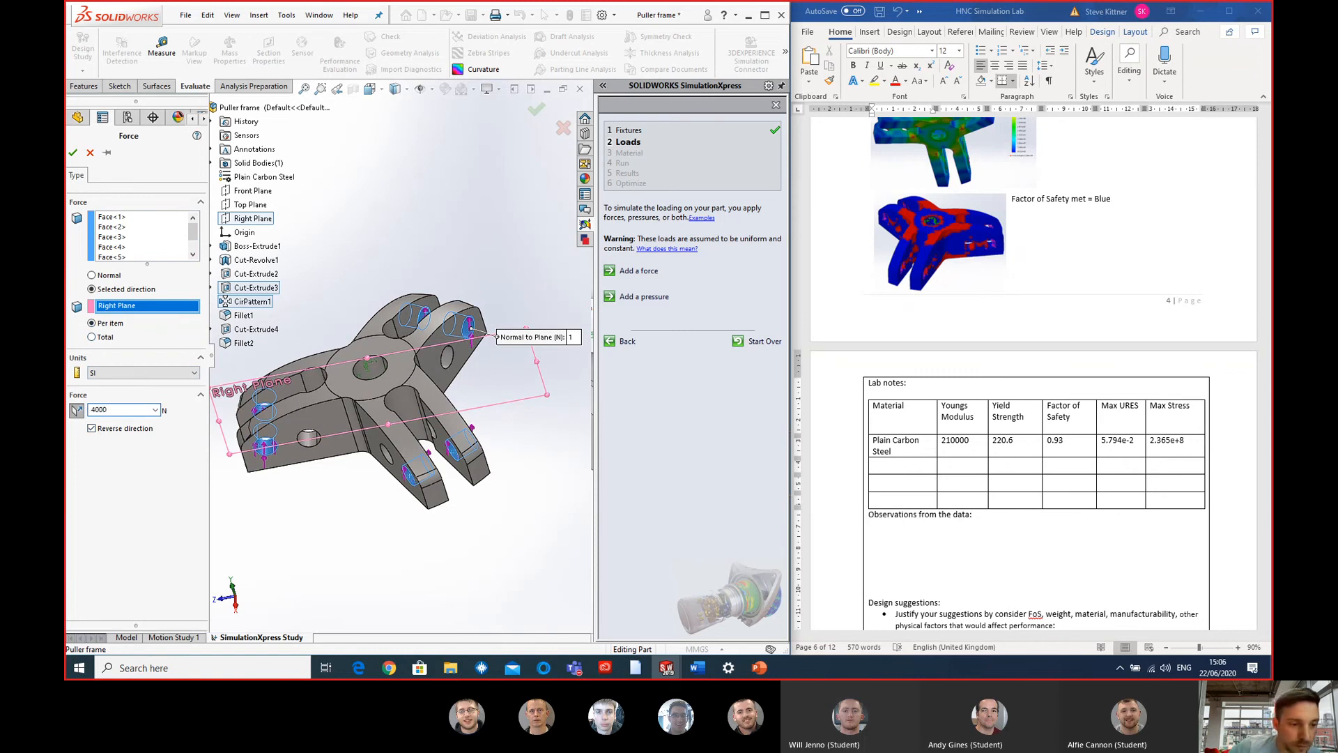
click(72, 152)
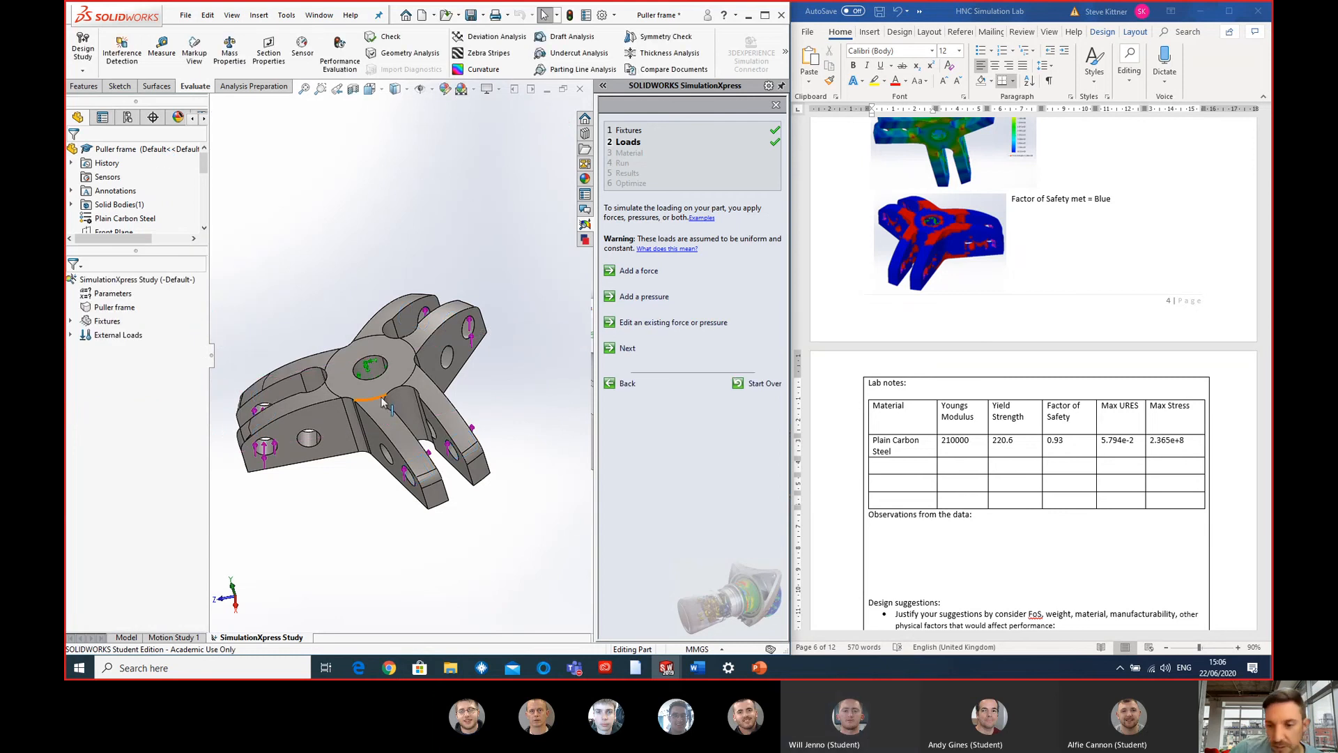
- Check the load arrows on the arms, and edit the existing force to act normal to the Top Plane instead
scroll(371, 390, up, 2)
scroll(365, 382, down, 1)
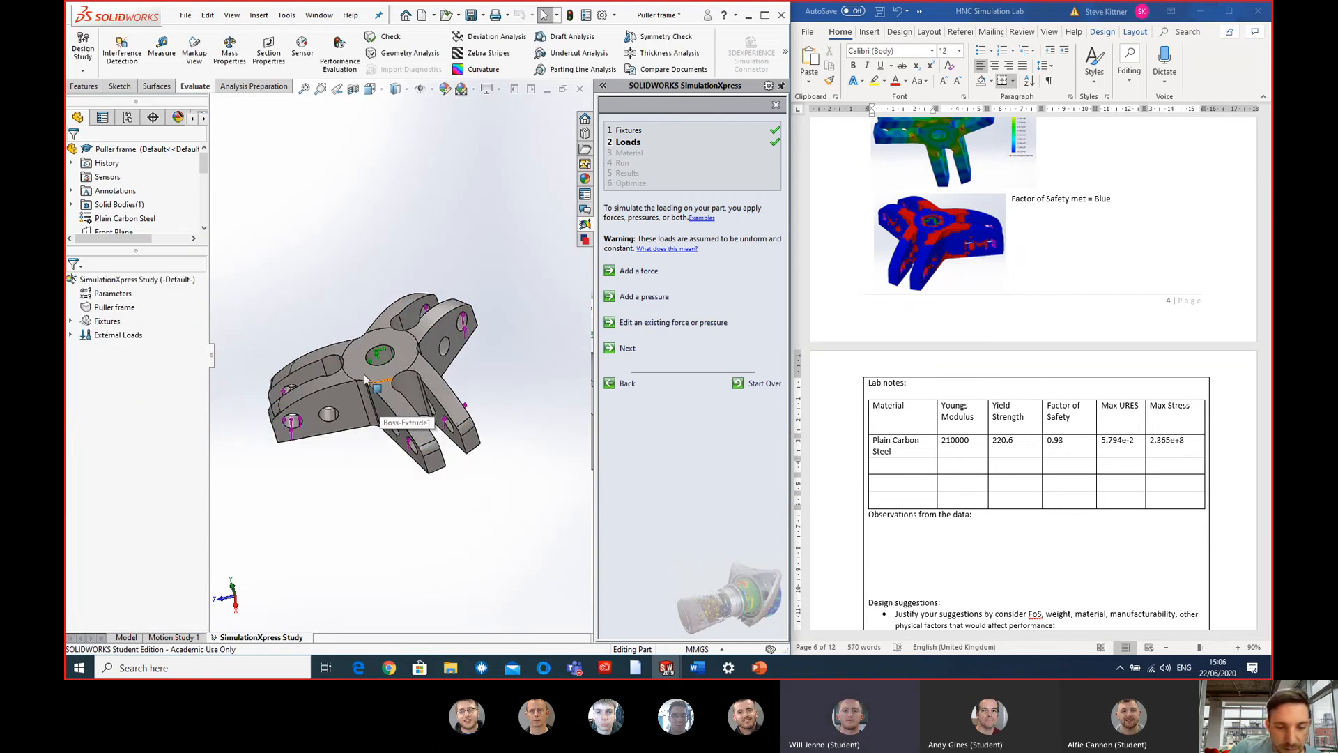
scroll(364, 376, down, 2)
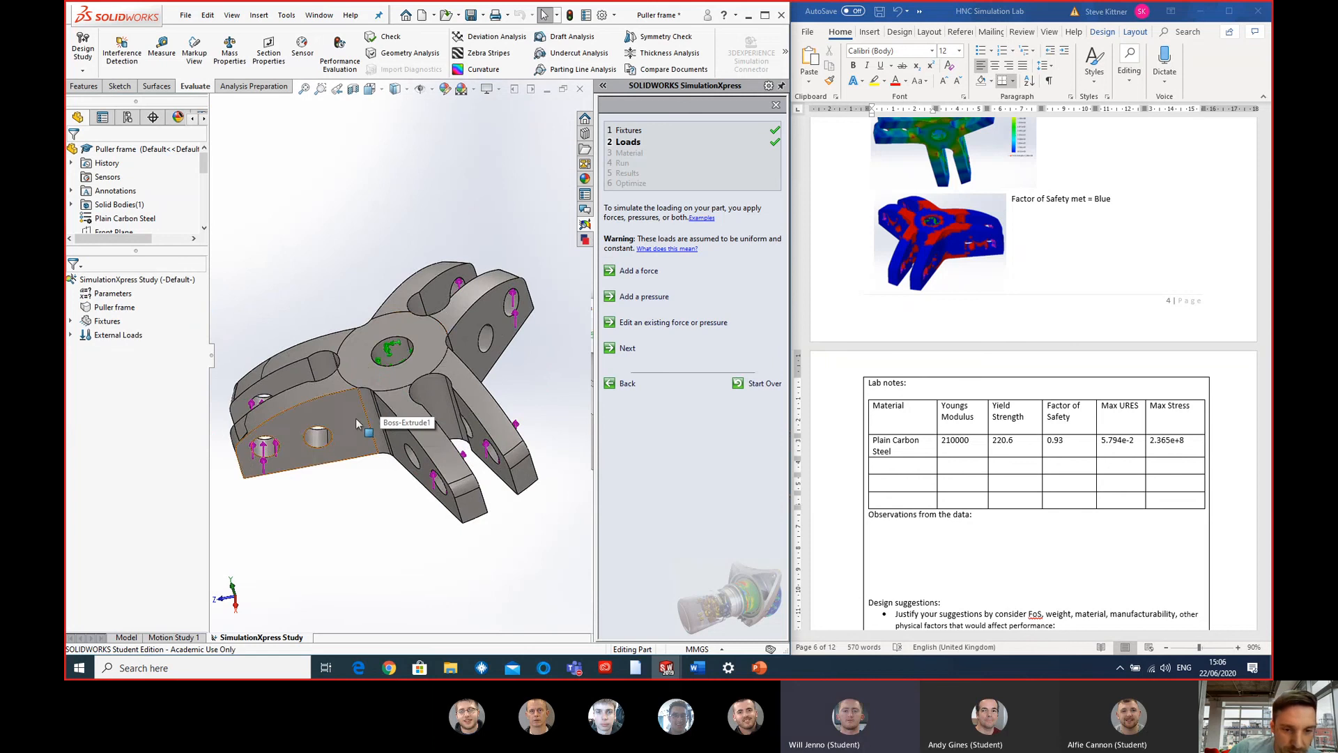
mouse_move(357, 423)
middle_down()
mouse_move(315, 394)
mouse_move(260, 453)
mouse_move(354, 389)
mouse_move(346, 431)
middle_up()
click(255, 354)
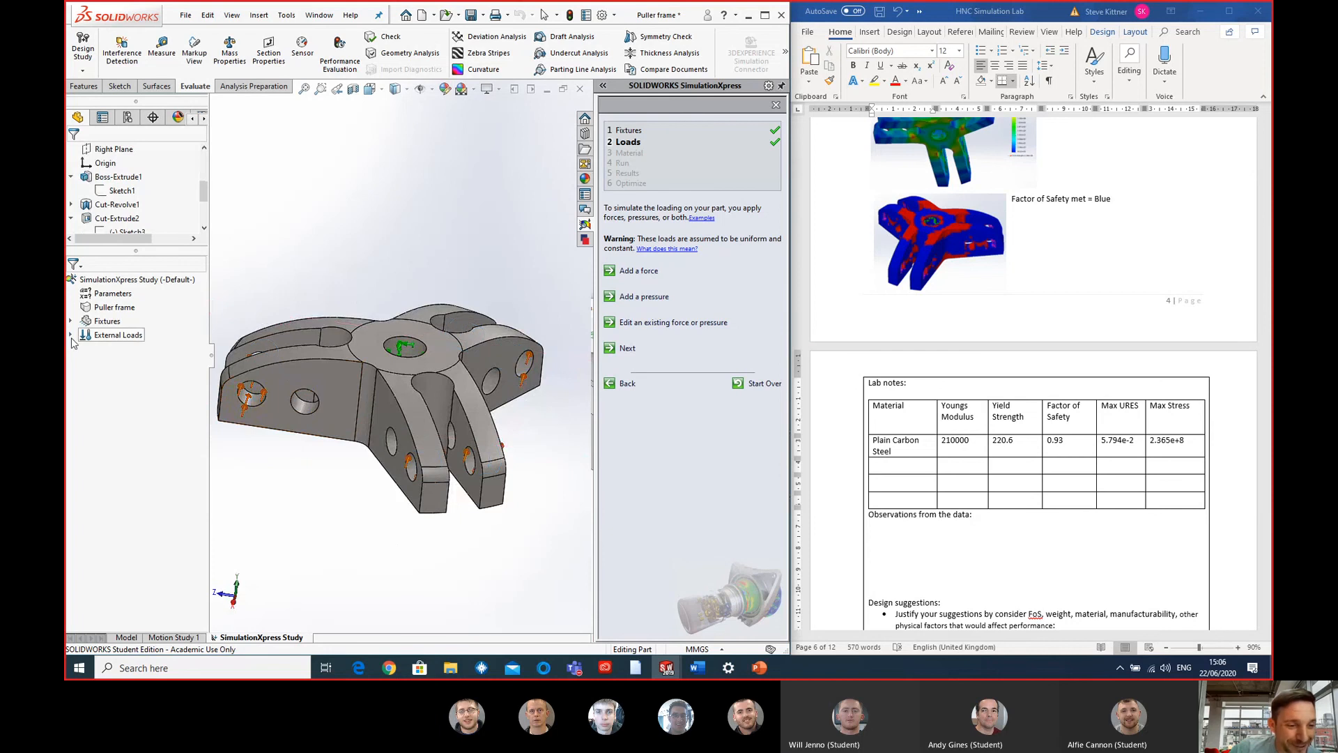
click(70, 335)
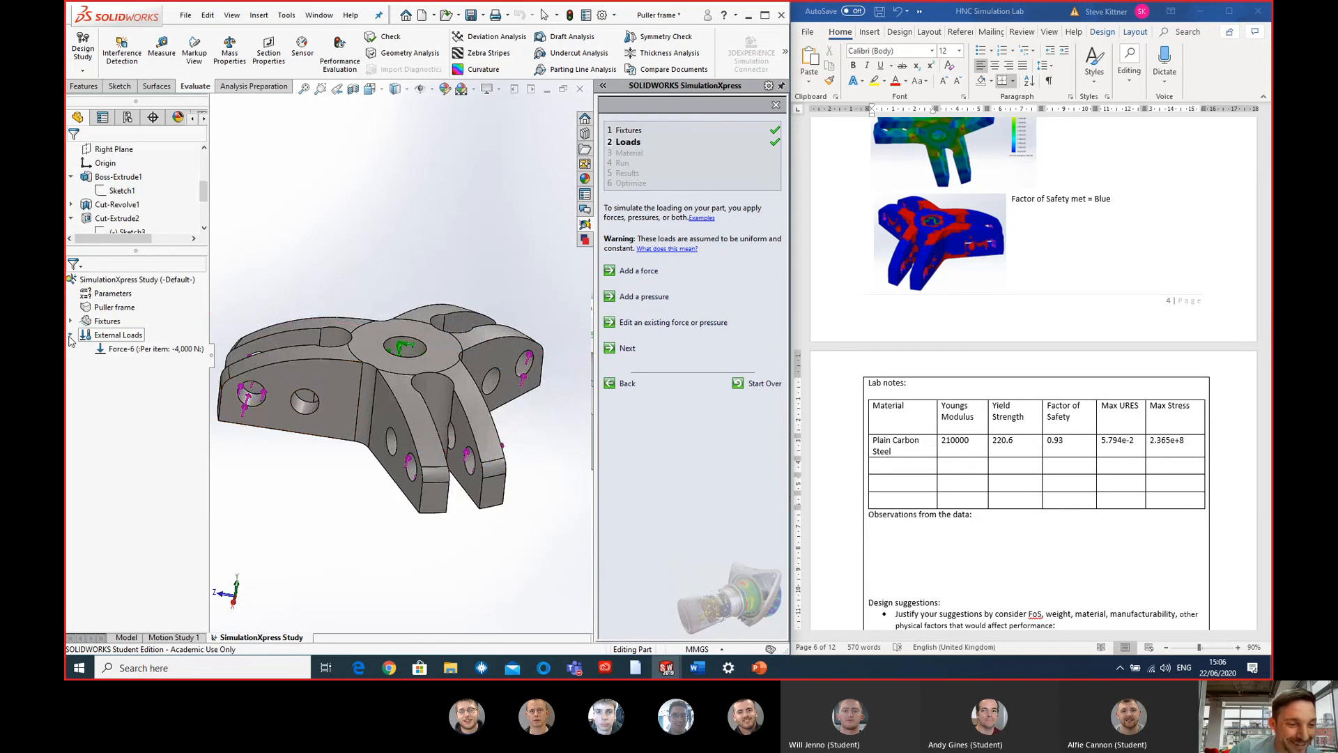
right_click(110, 349)
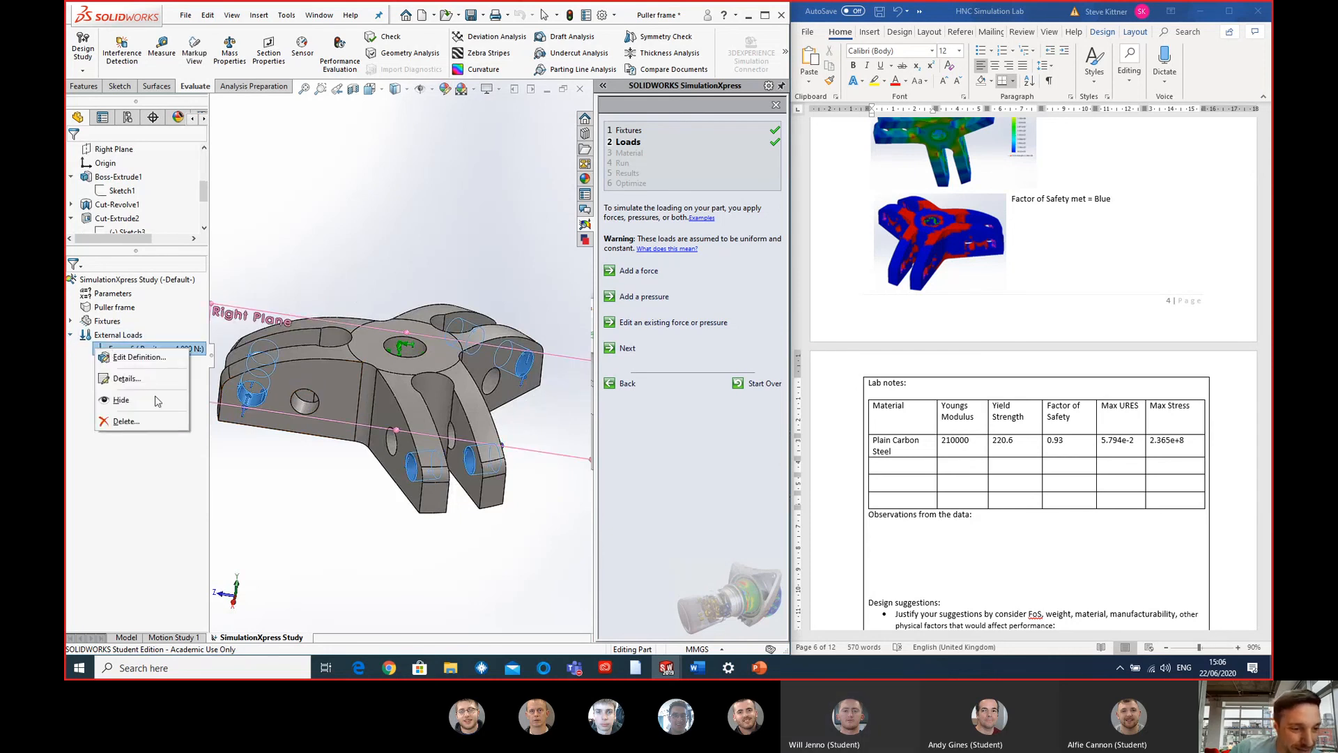
click(142, 357)
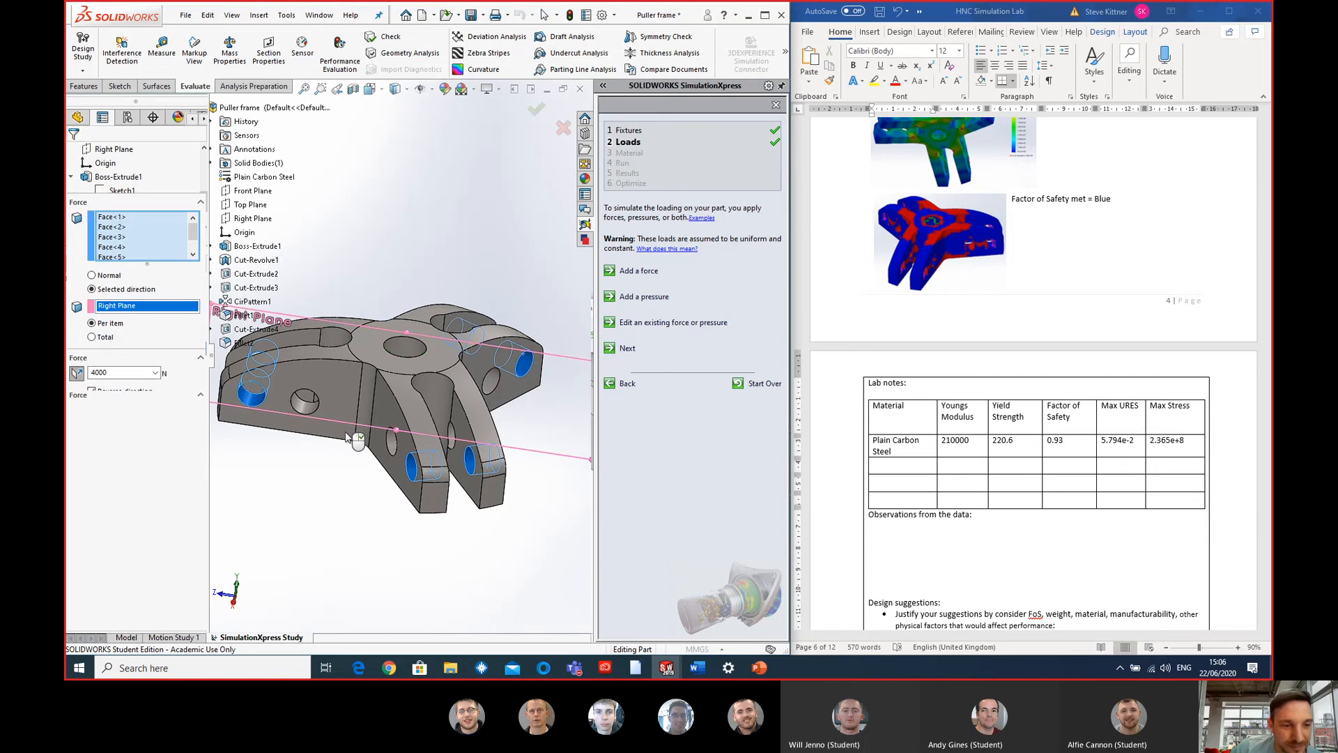
middle_drag(348, 430, 380, 482)
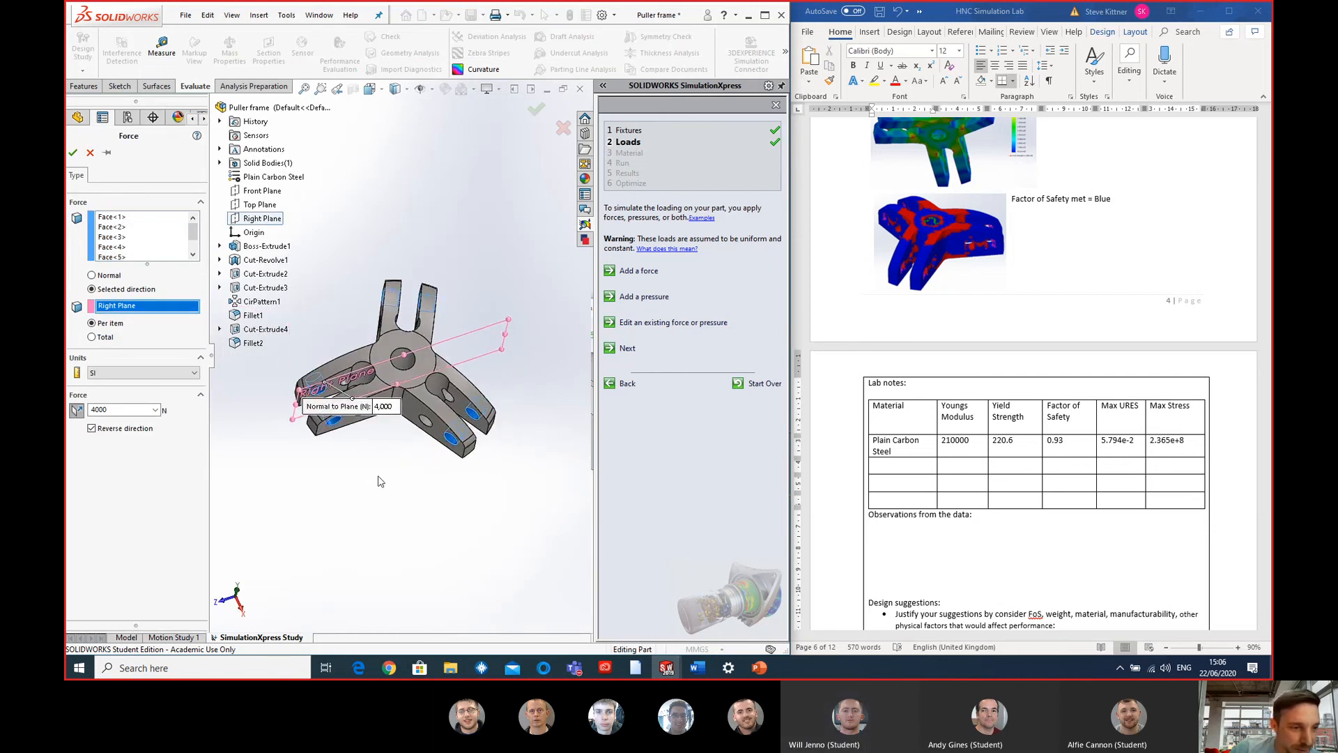
click(259, 204)
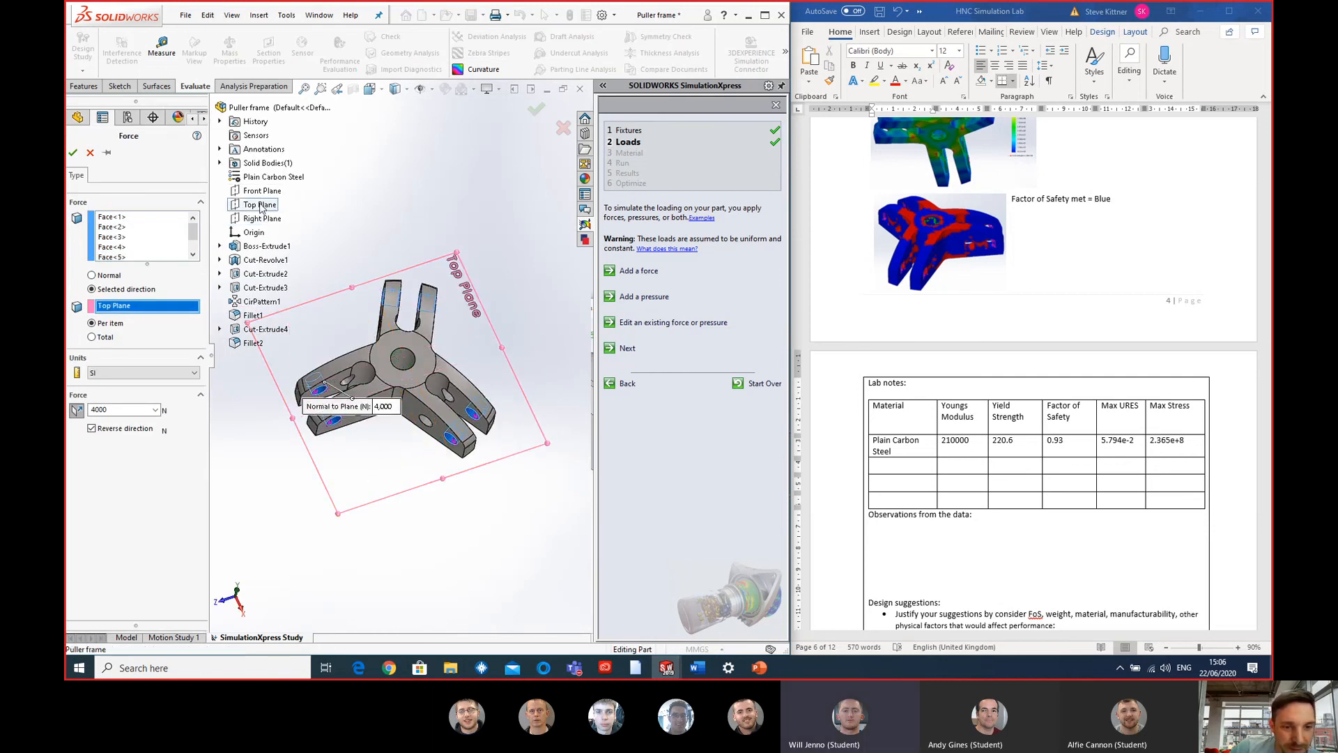
middle_drag(296, 493, 321, 415)
click(73, 153)
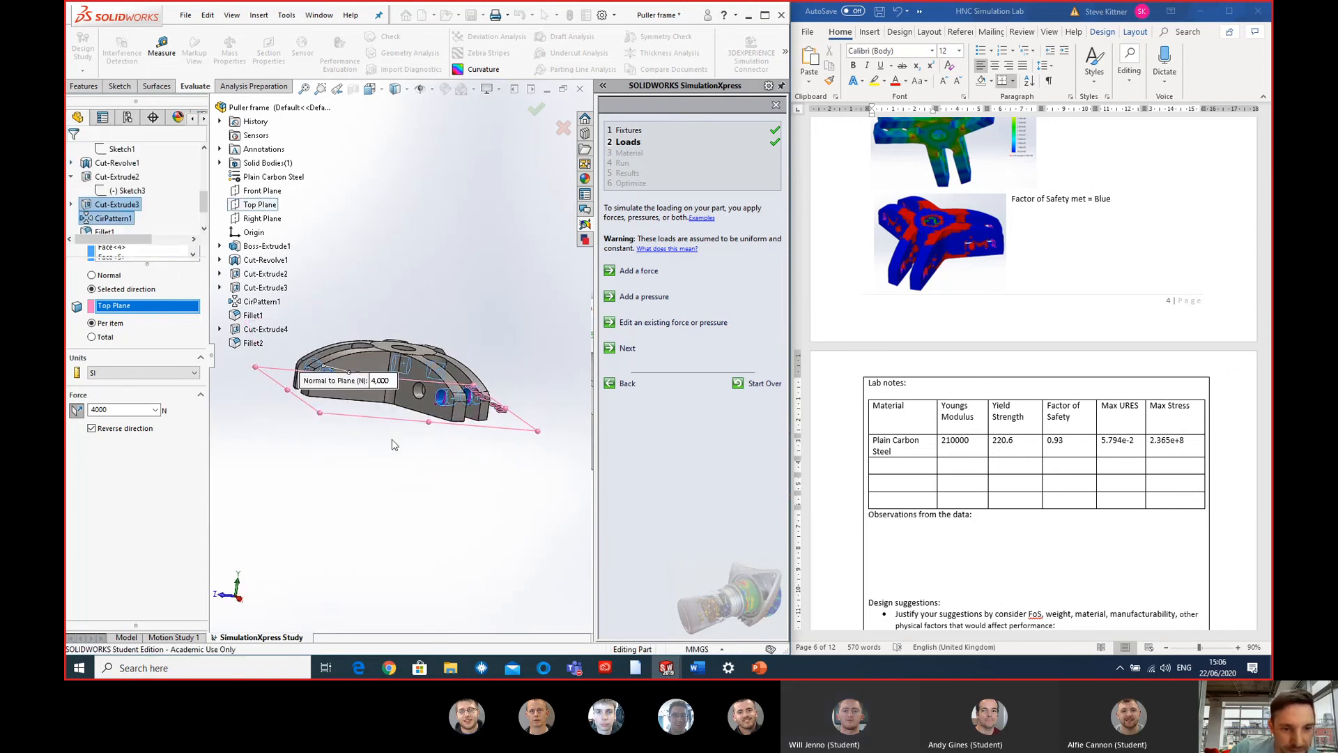
- Inspect the load direction on all three arms and advance the study to the material stage
scroll(340, 358, down, 5)
scroll(518, 368, up, 3)
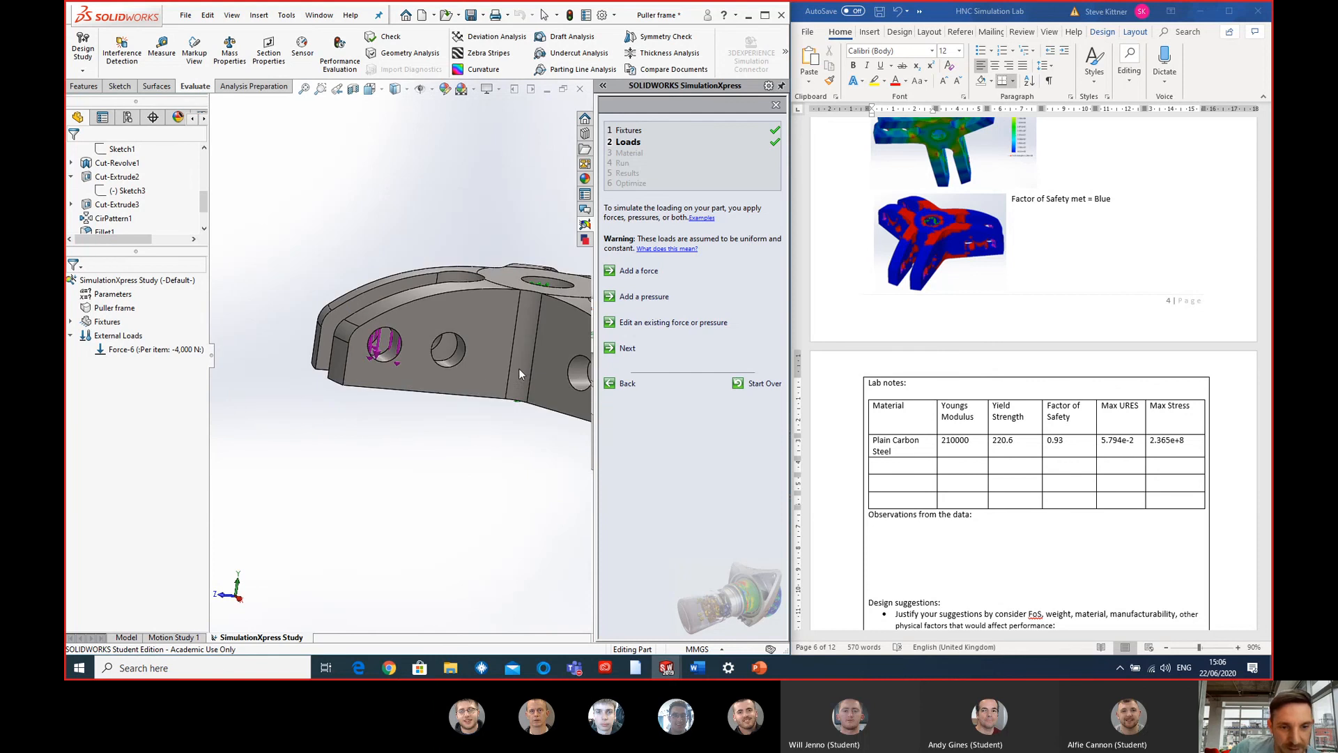
middle_drag(519, 368, 503, 414)
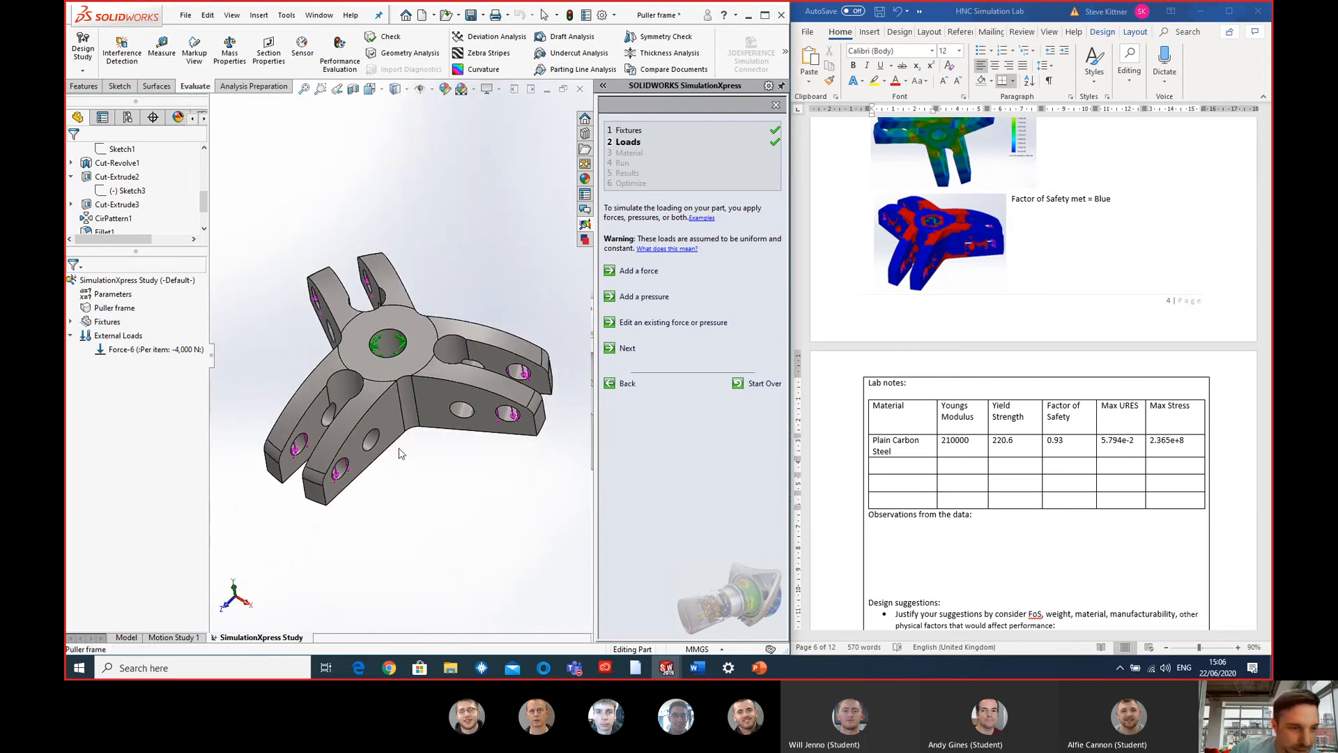
middle_drag(324, 421, 326, 400)
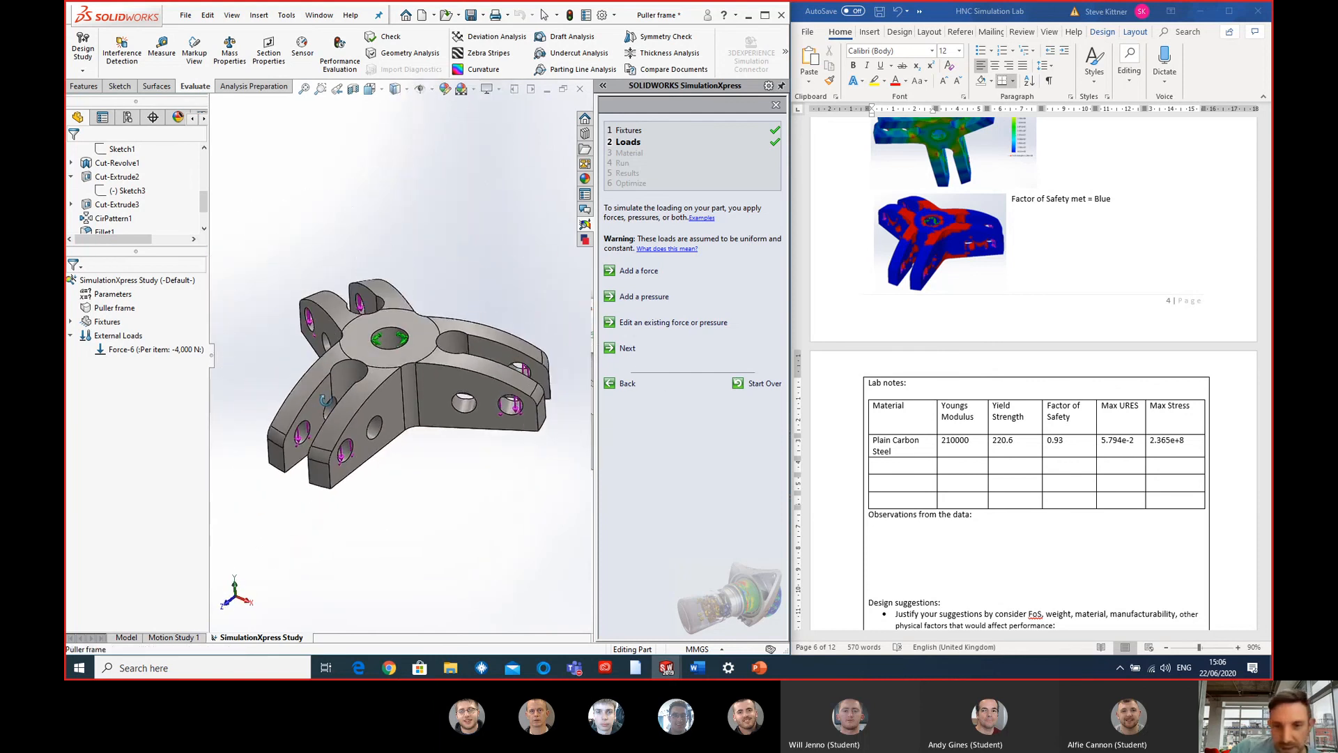
click(631, 350)
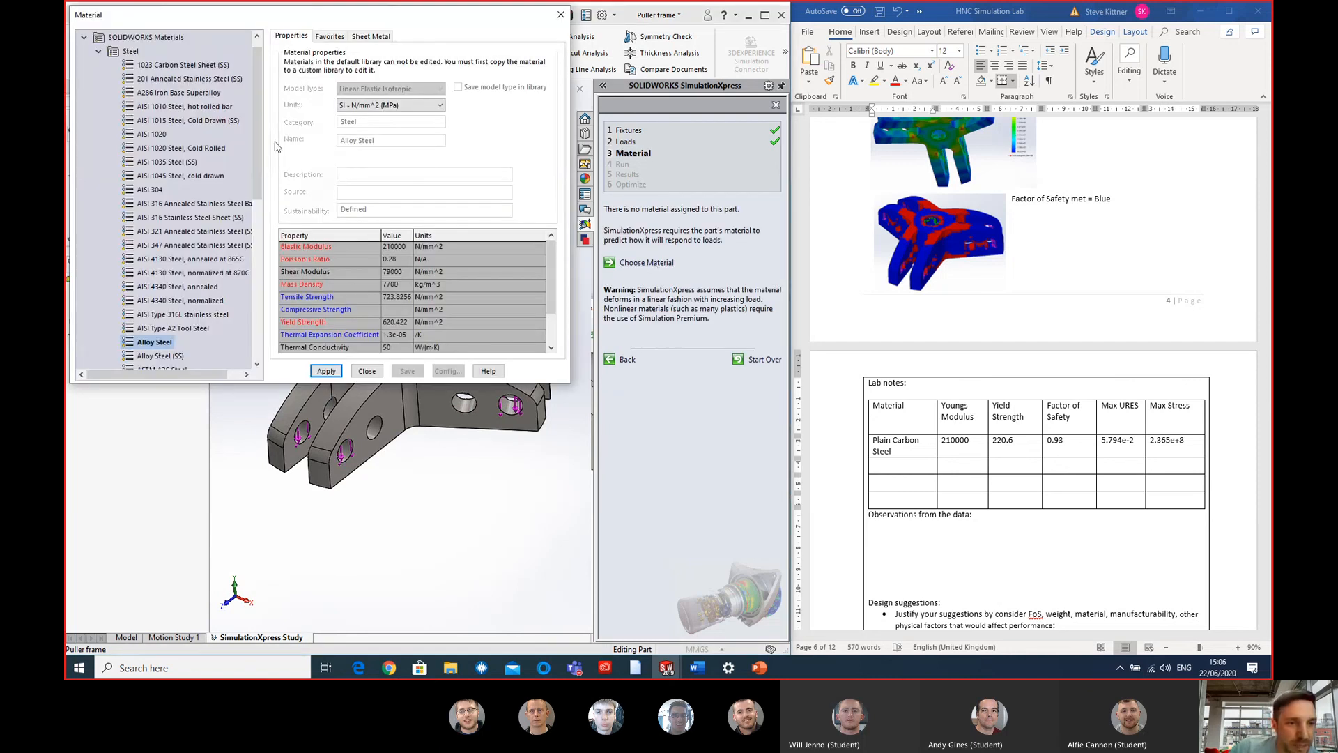
- Record Alloy Steel as the second material in the Word lab notes table and assign Alloy Steel to the puller frame in SOLIDWORKS
drag(259, 152, 259, 164)
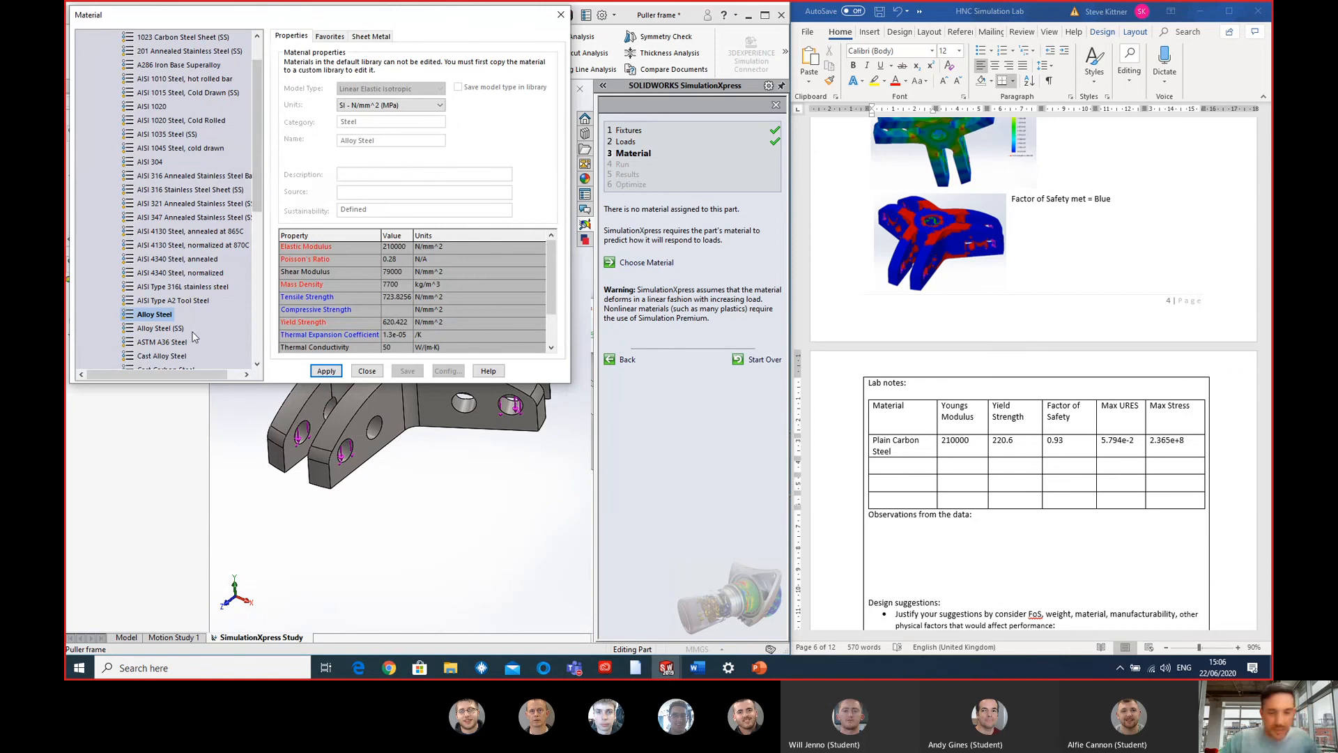
click(907, 468)
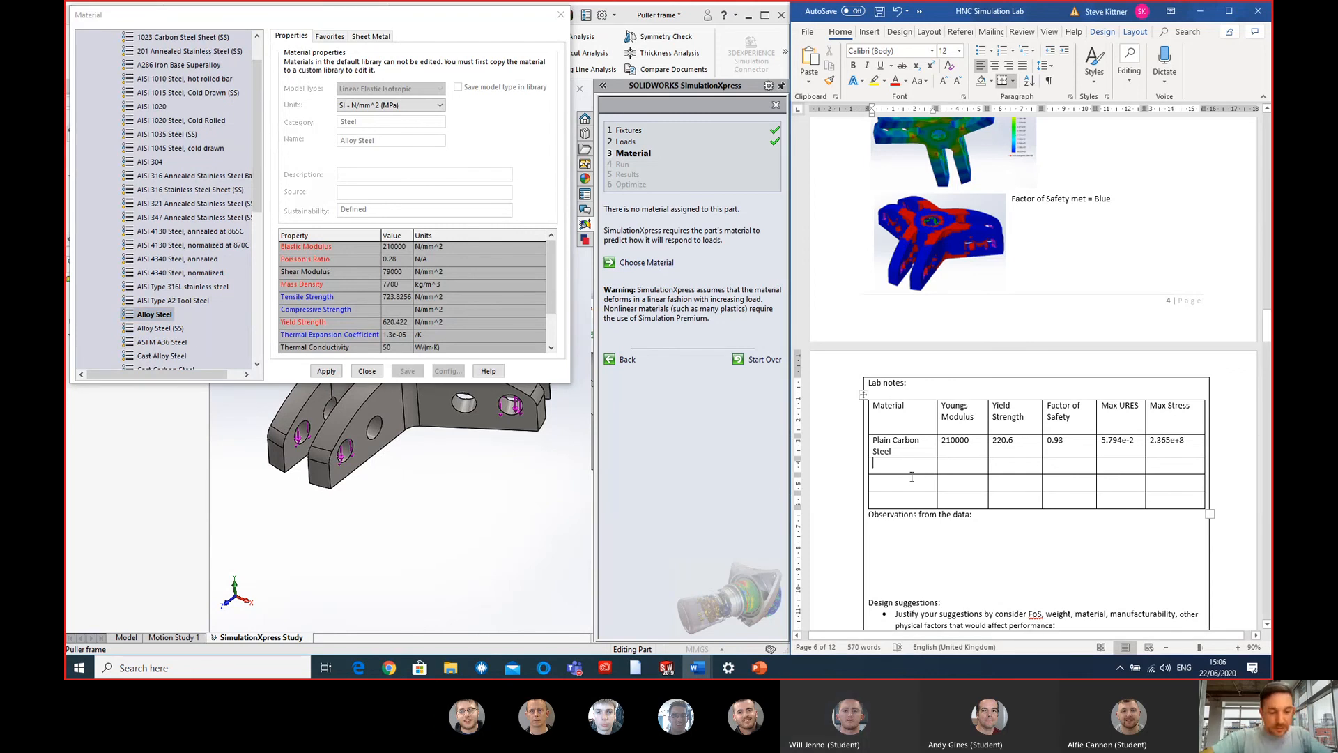
text(Alloy Steel)
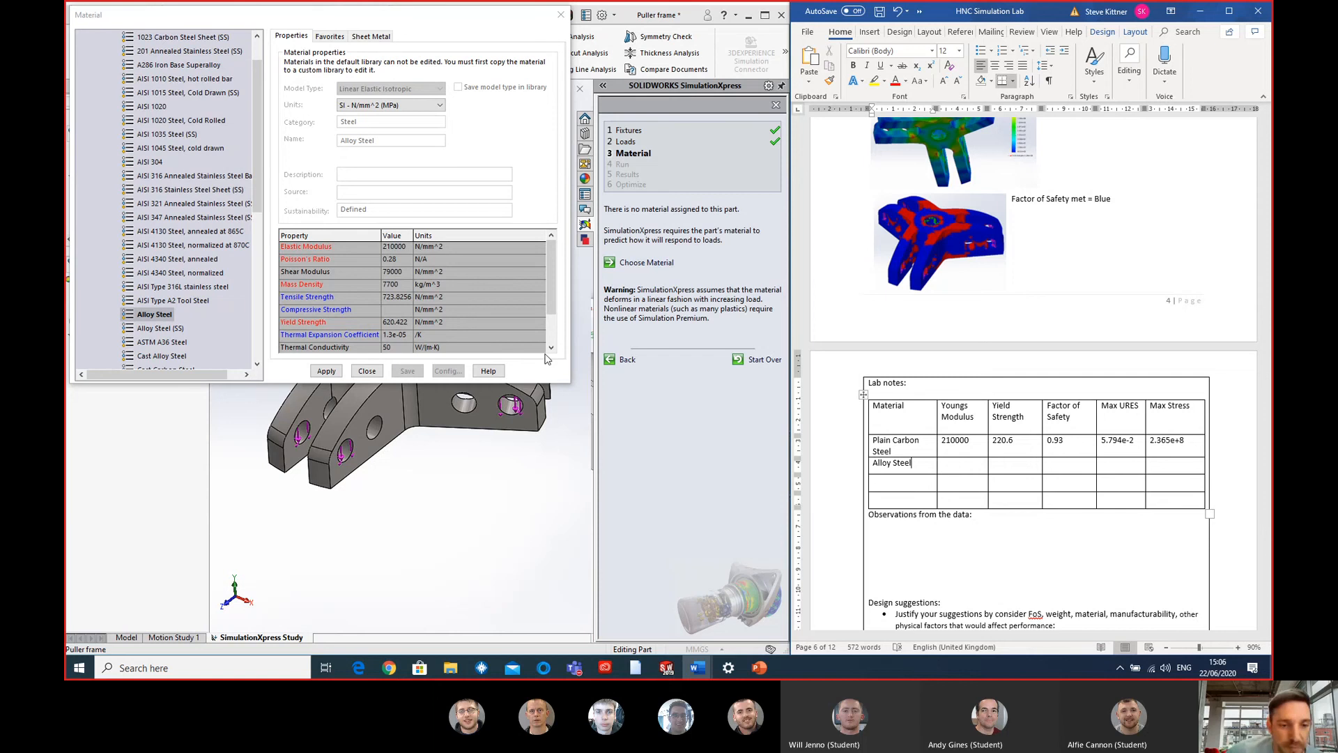
click(327, 371)
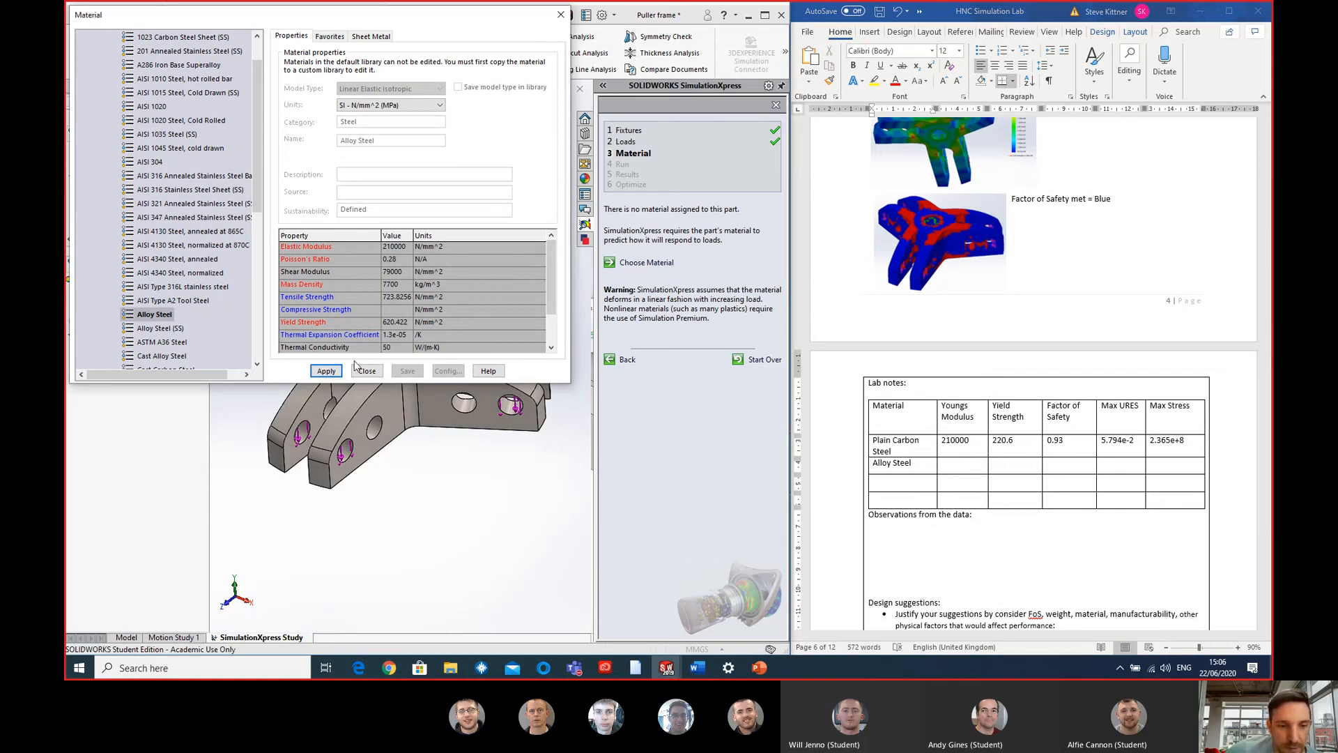
click(365, 371)
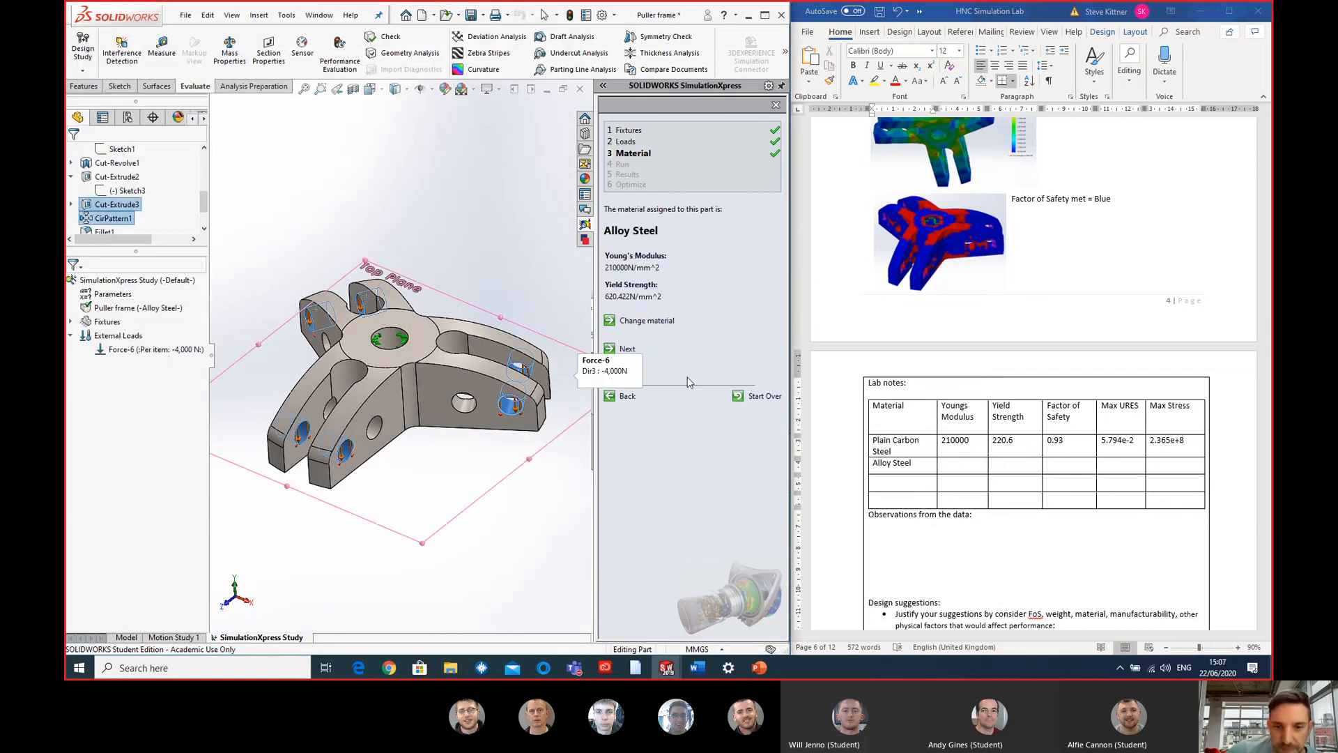
- Enter 620.4 as the yield strength in the Alloy Steel row of the Word lab notes table
click(973, 469)
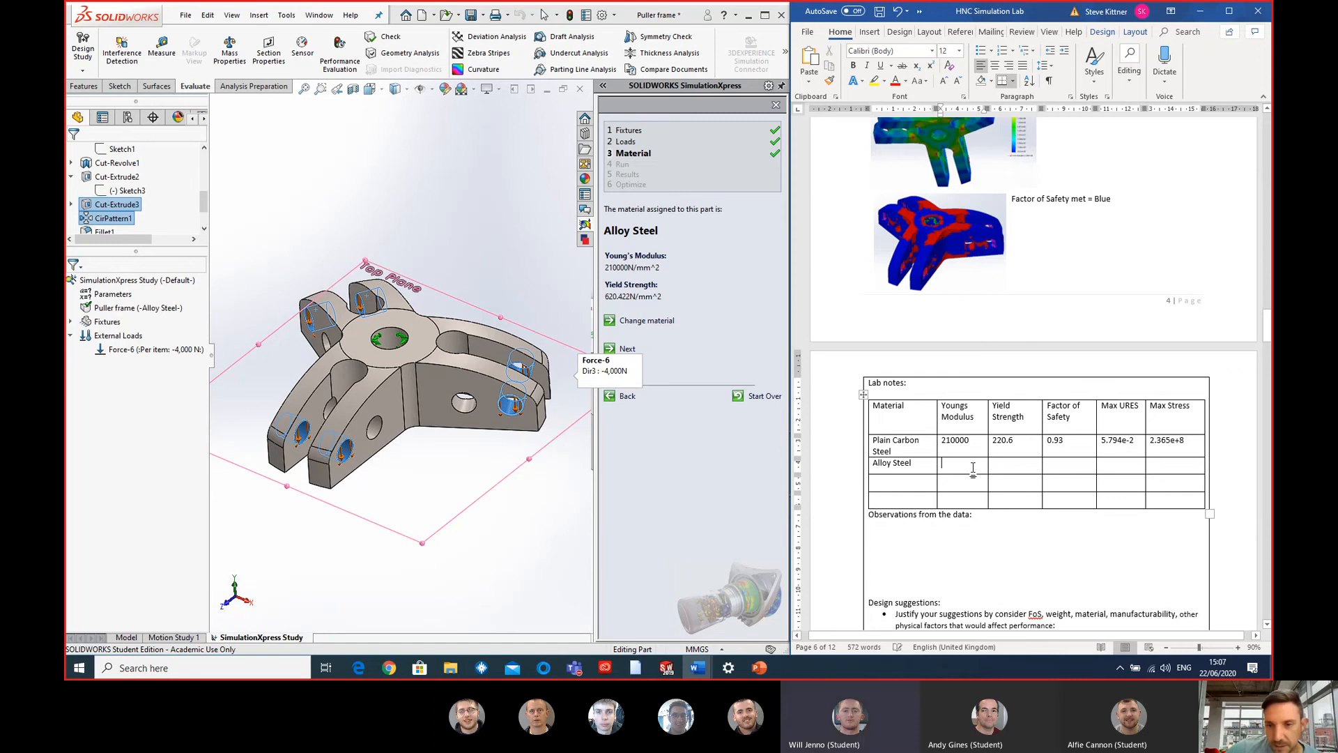
click(1001, 466)
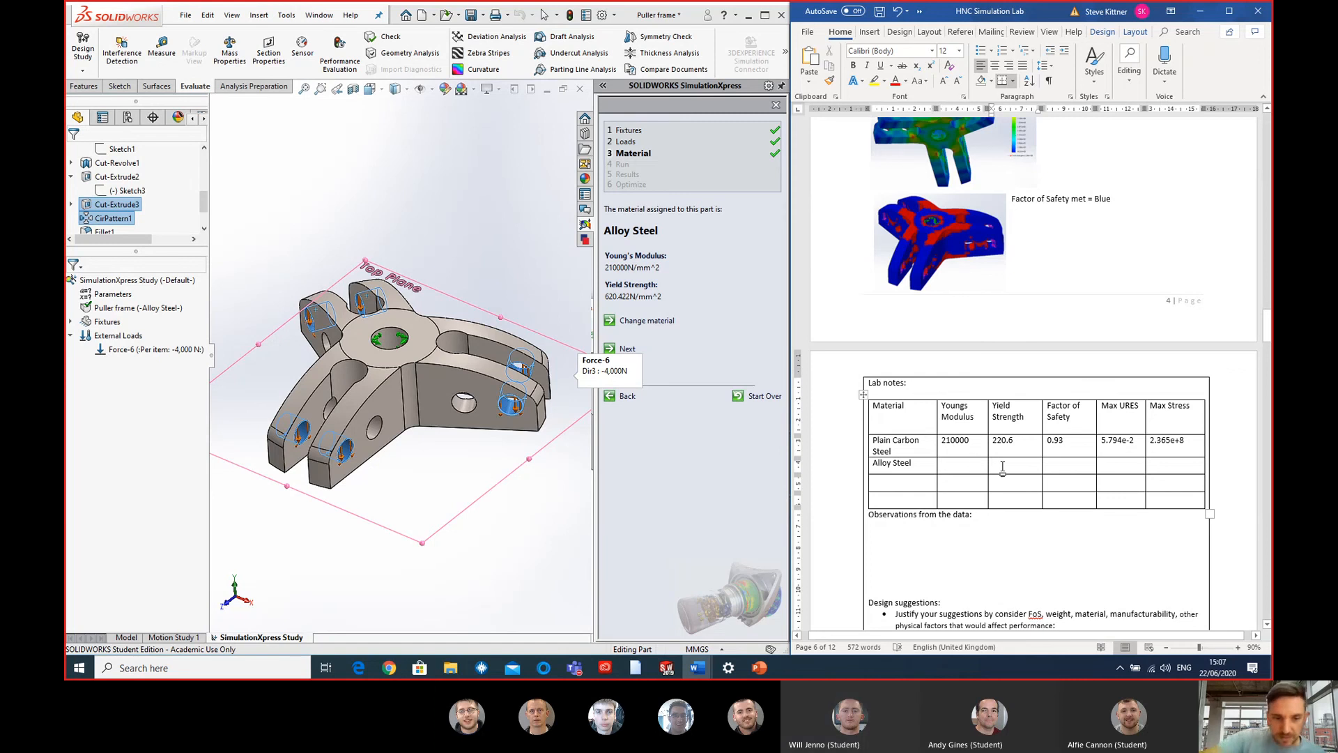
text(63)
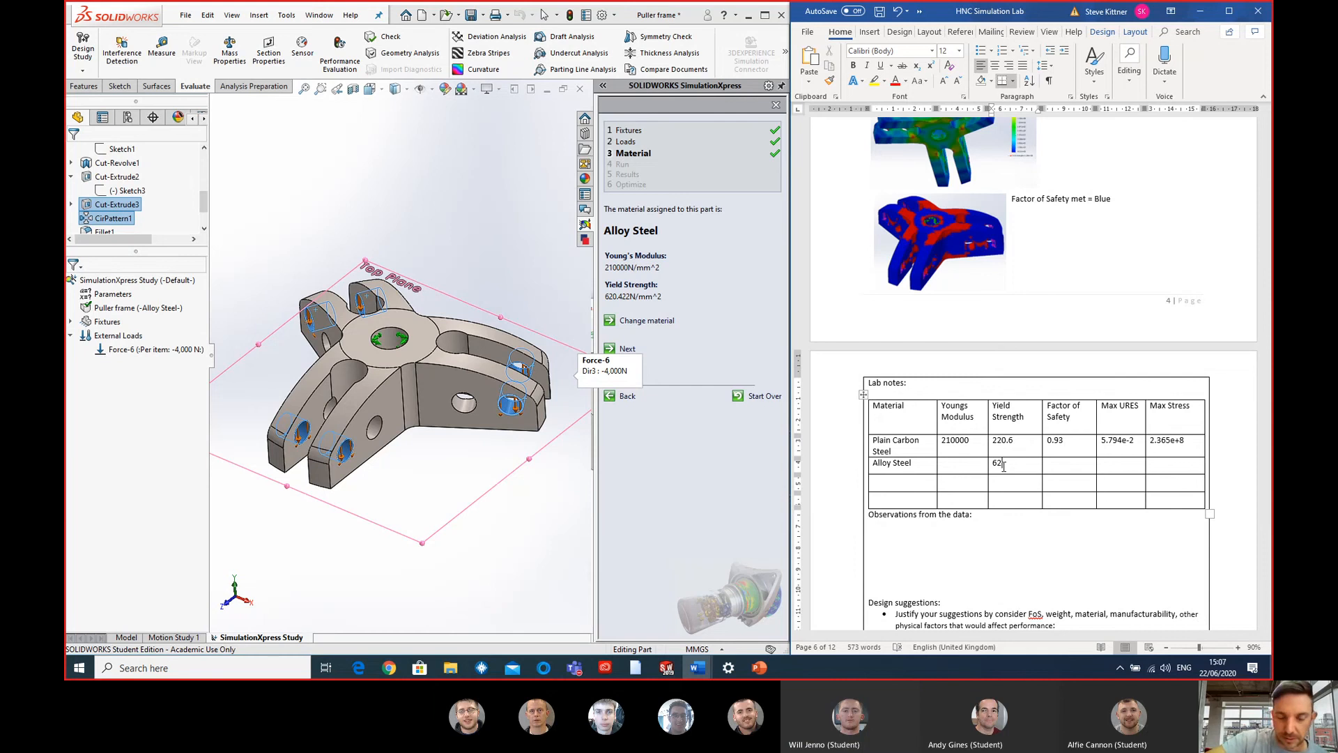
key(ctrl+v)
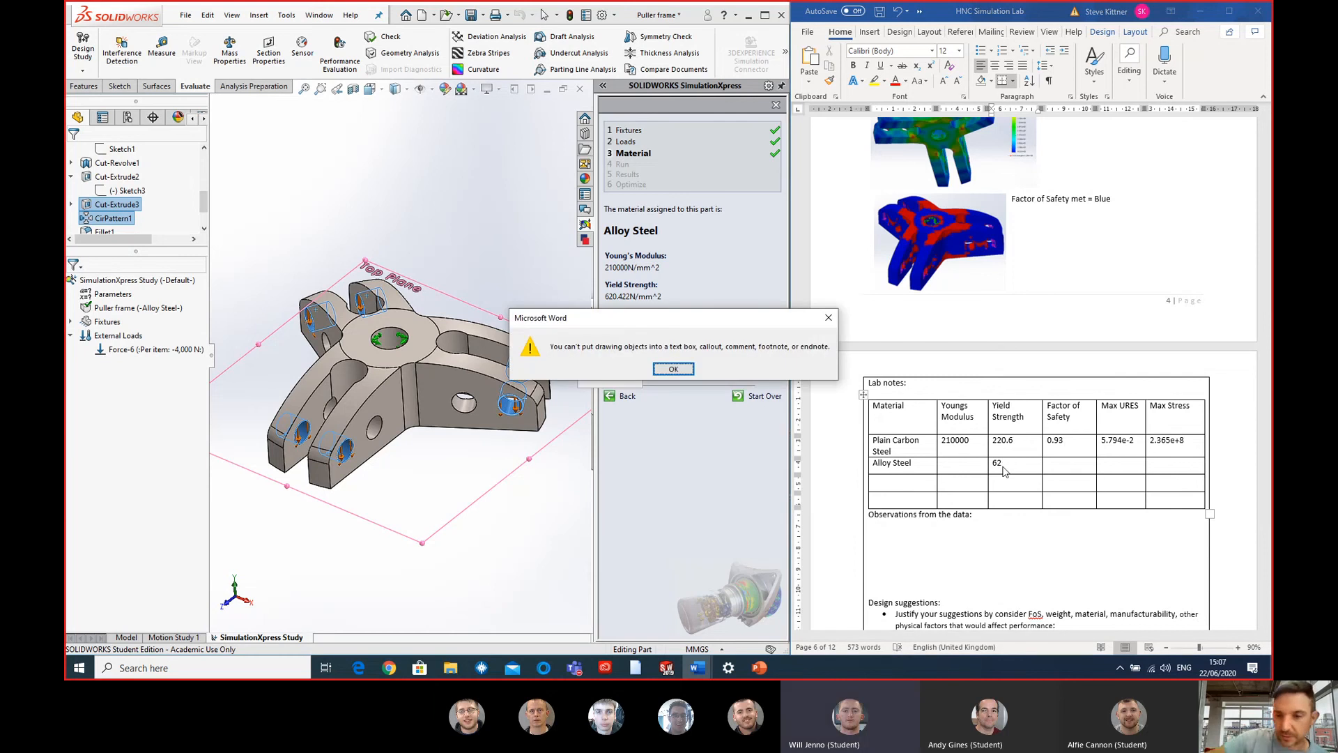
click(673, 369)
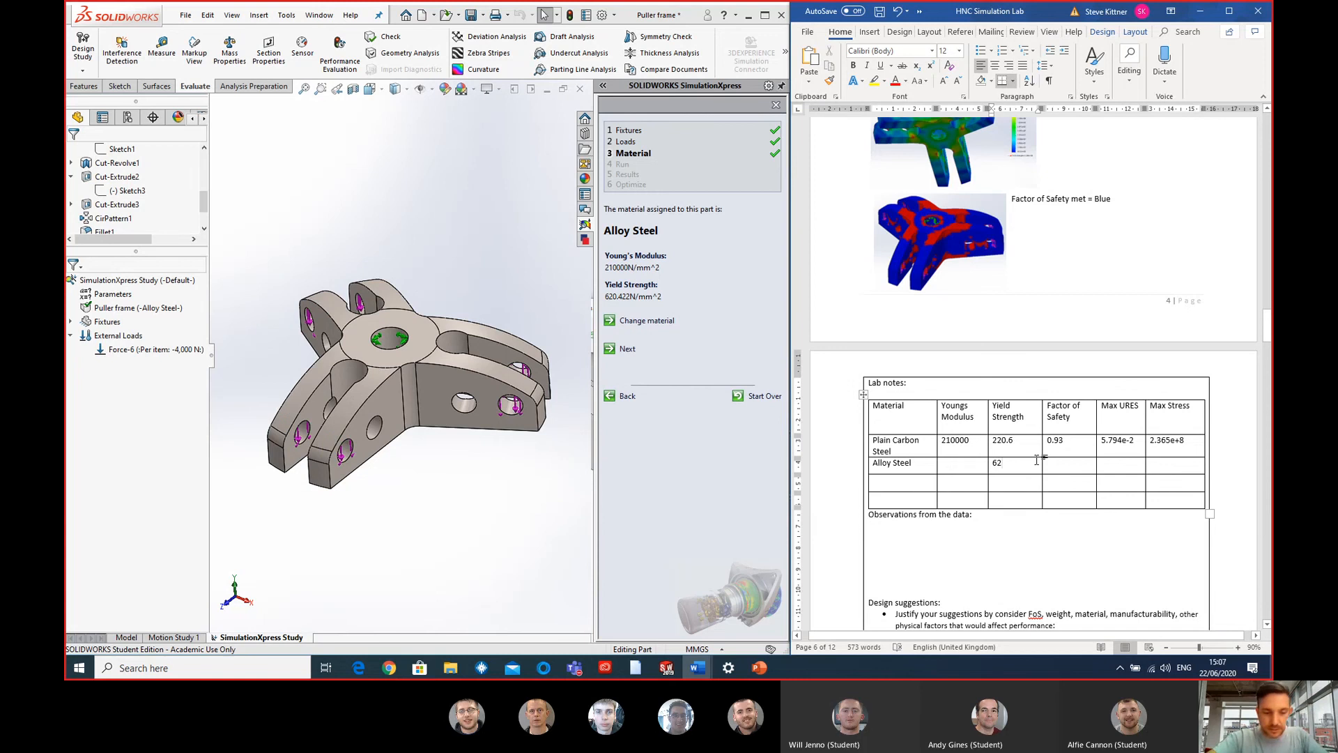
text(0.4)
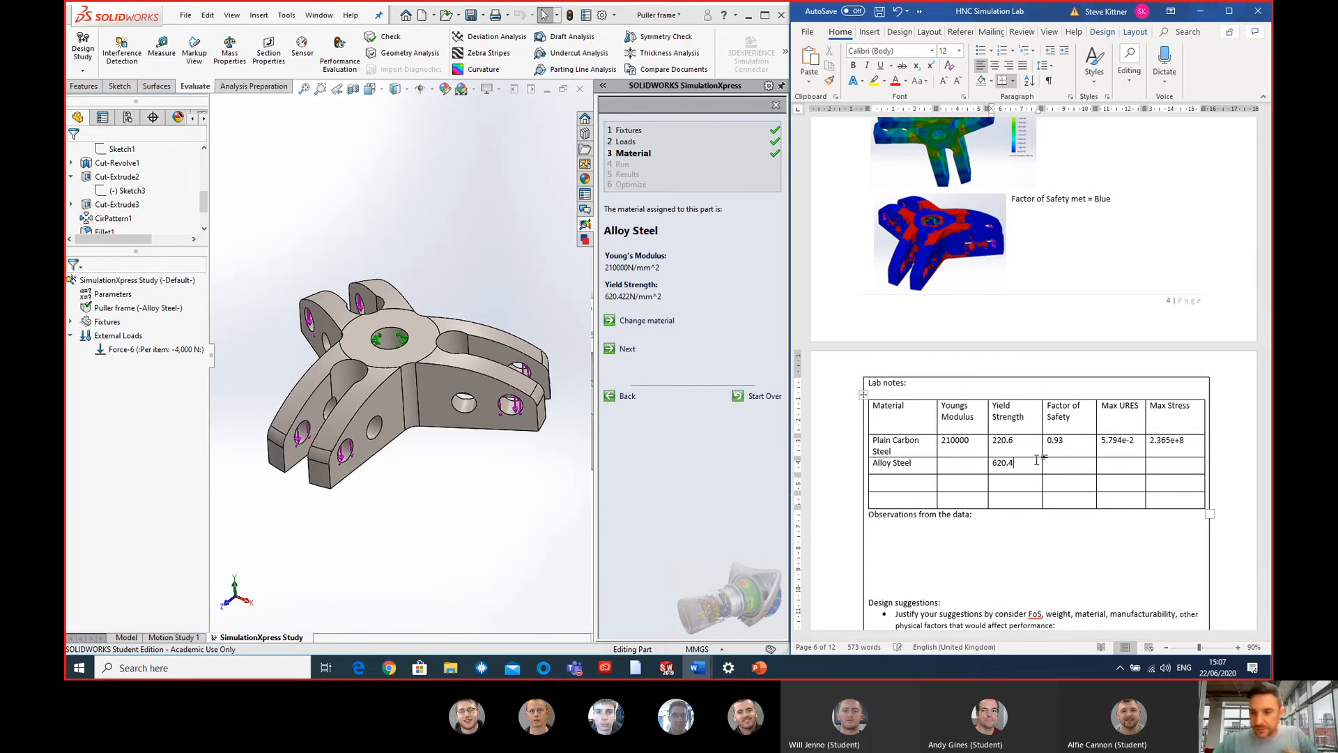
- Return to SOLIDWORKS, advance the study past the material stage and run the simulation with the default settings
click(546, 383)
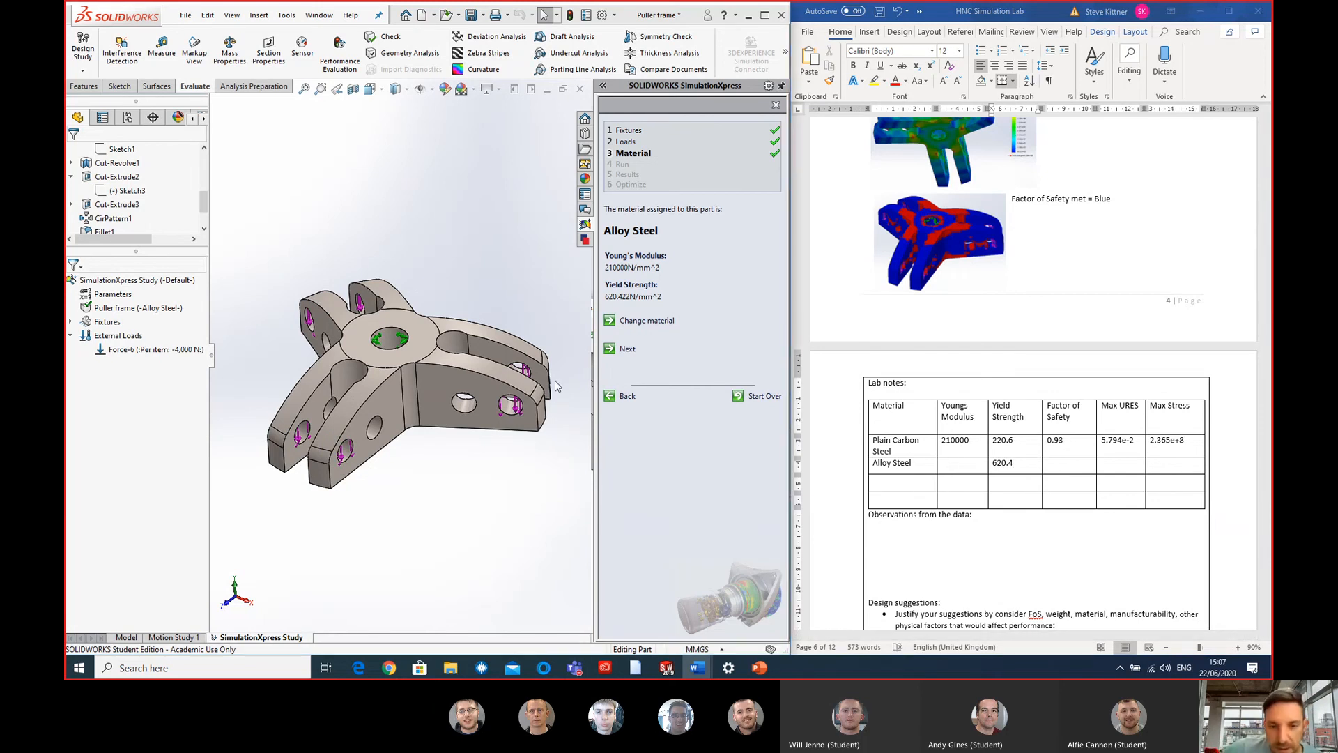
click(626, 350)
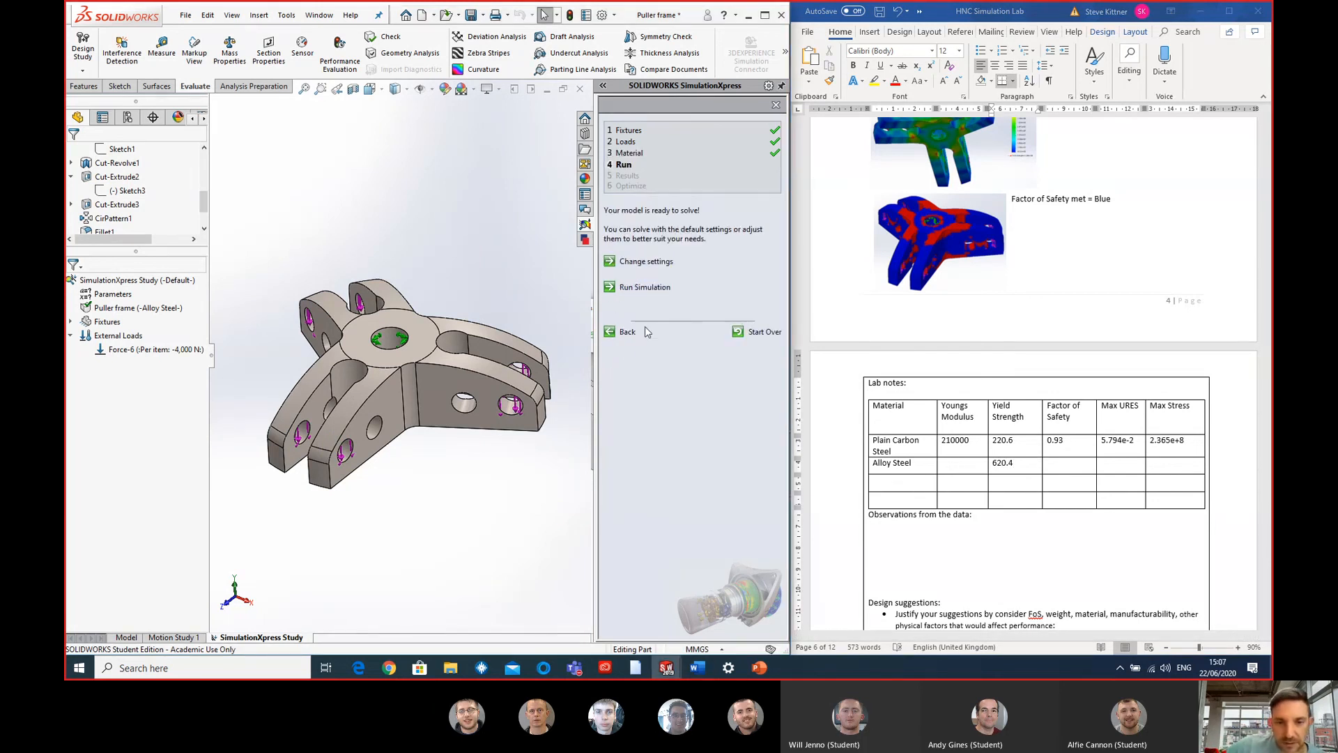
click(644, 287)
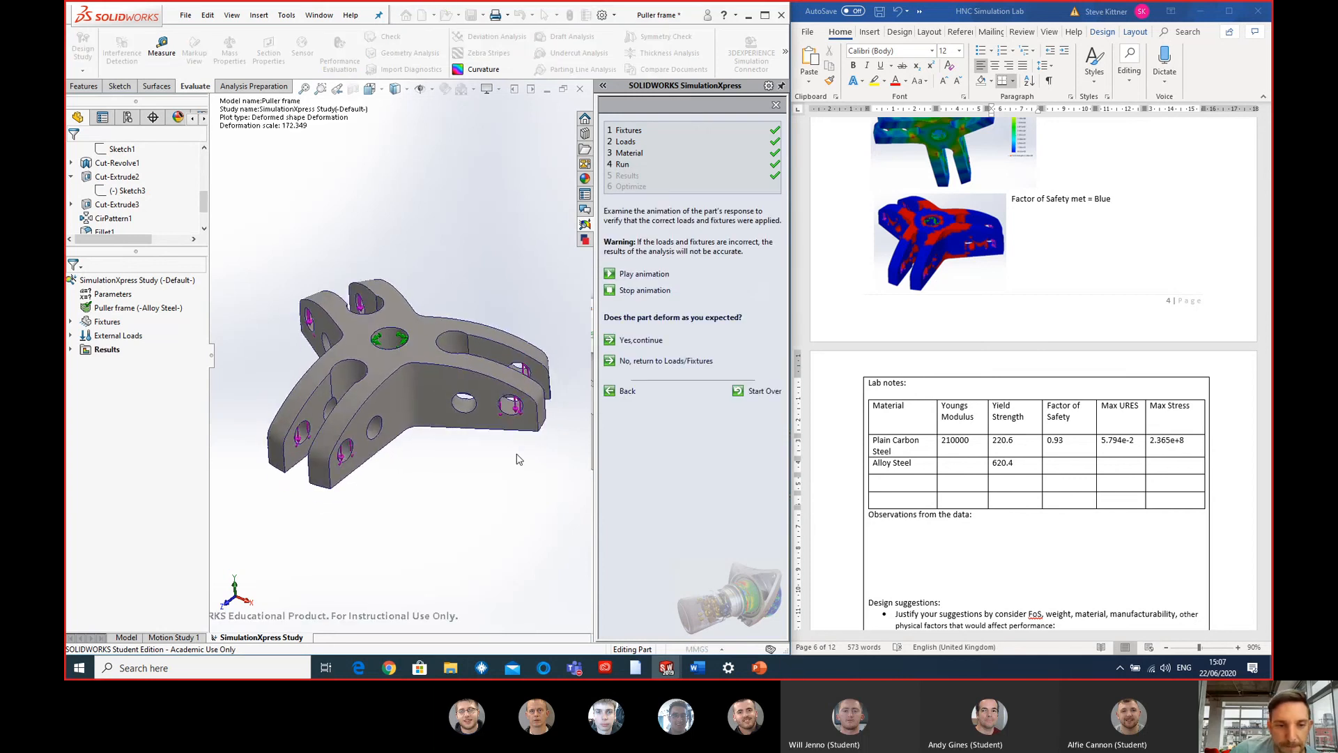
- Stop the deformation animation and display the von Mises stress plot from the study results
click(646, 291)
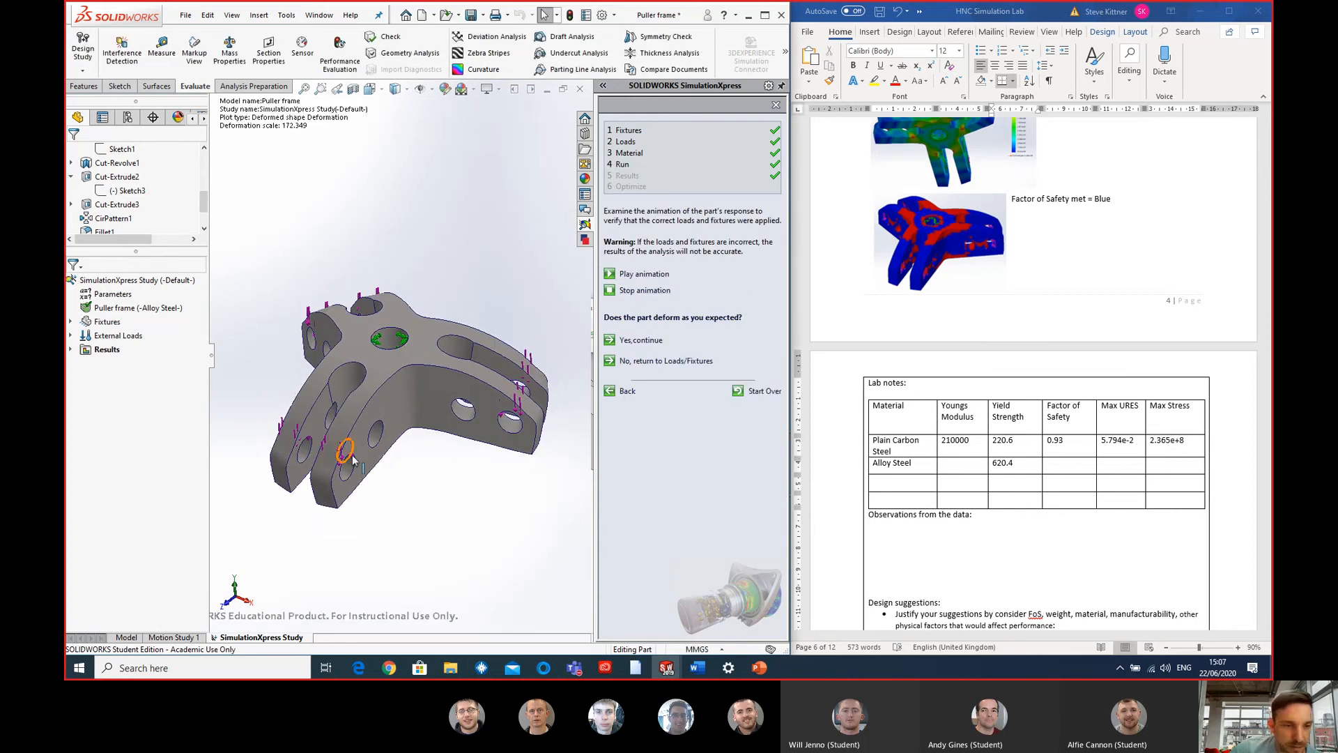
click(70, 349)
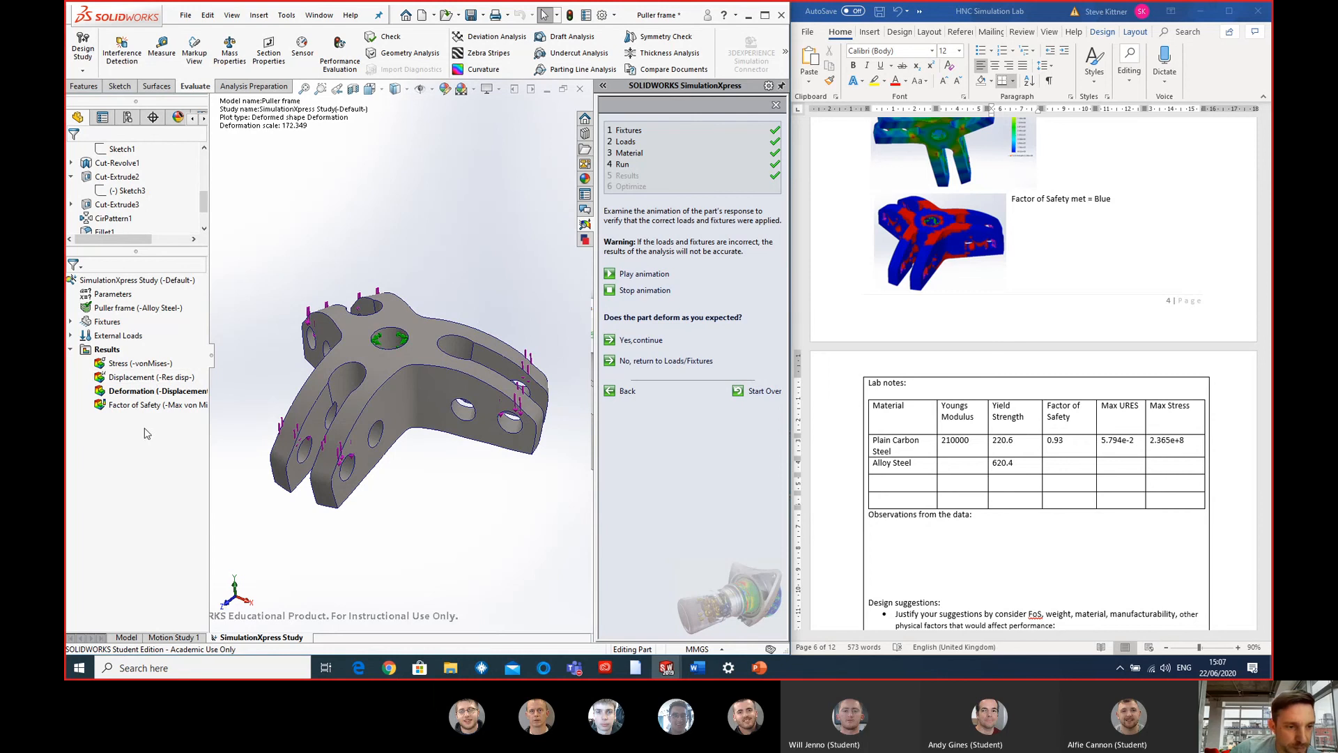
double_click(134, 363)
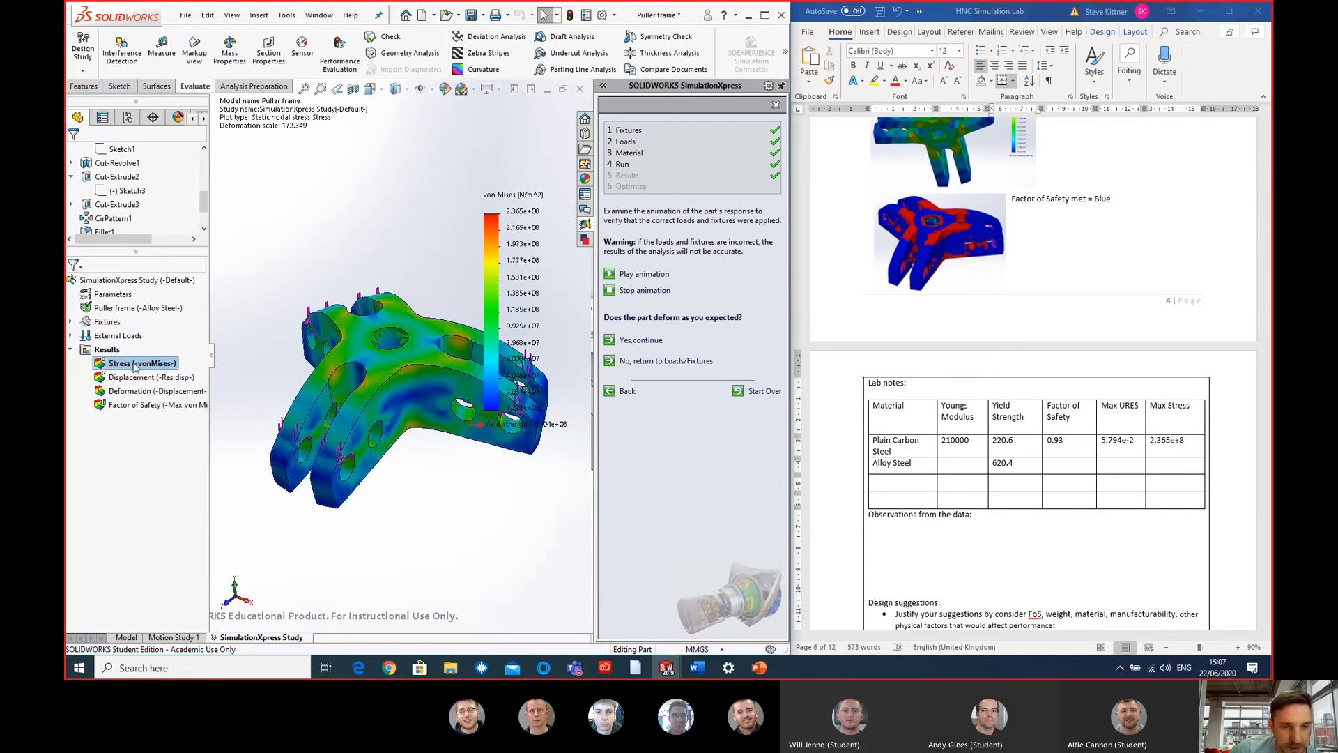
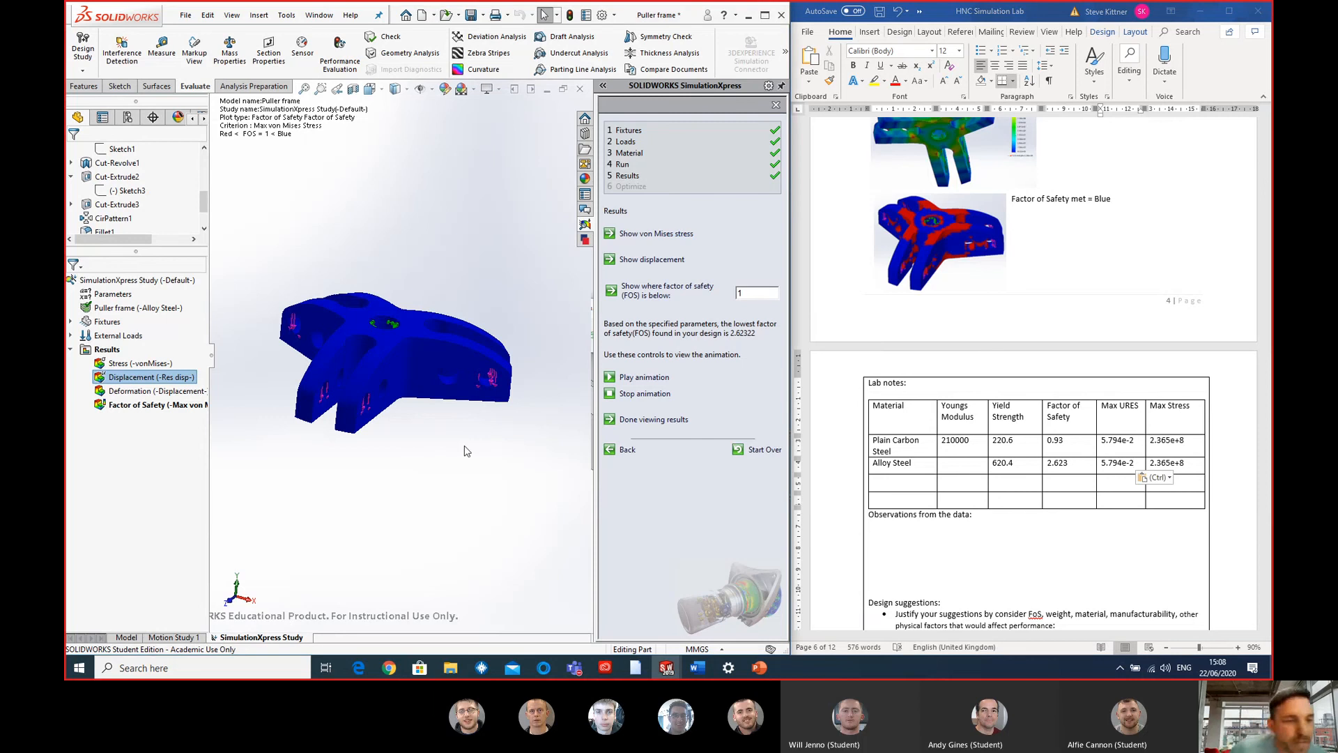
- Return the SimulationXpress study to its material stage and open the material library to change the puller frame's material
drag(203, 202, 207, 153)
click(205, 149)
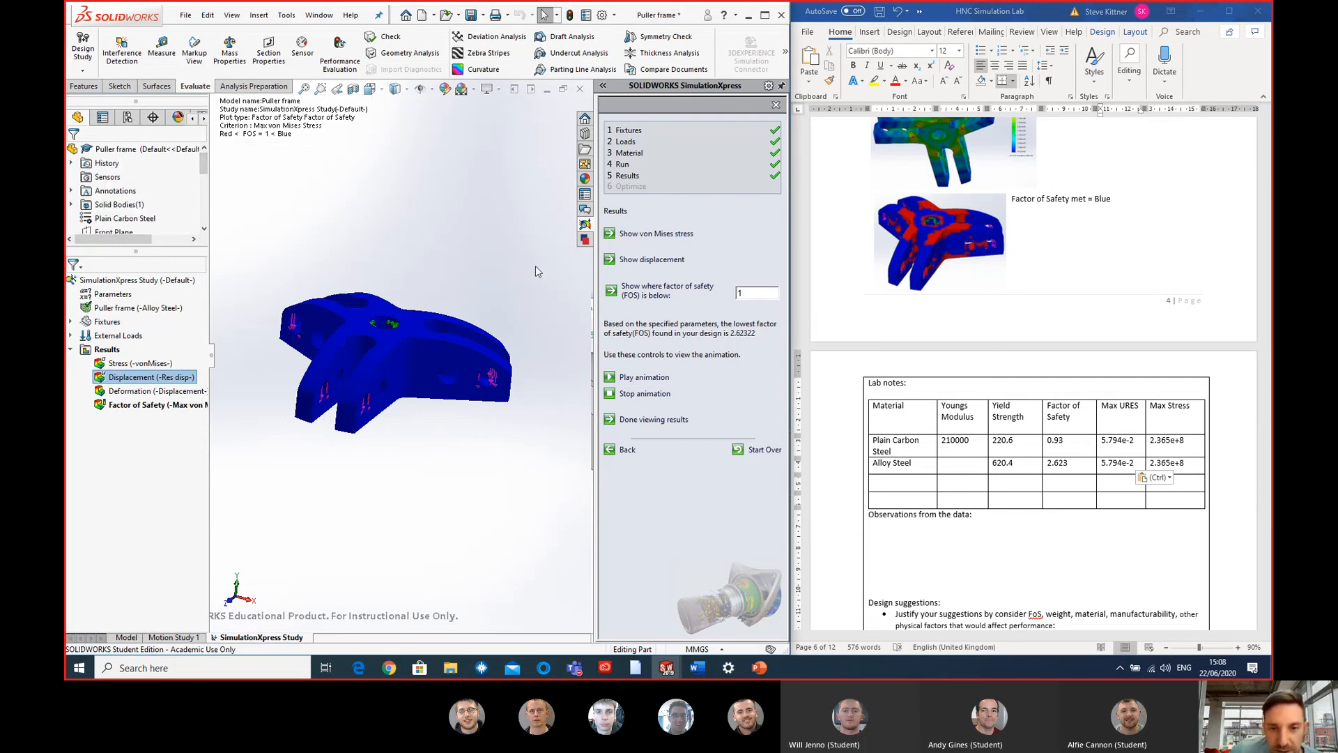
click(627, 450)
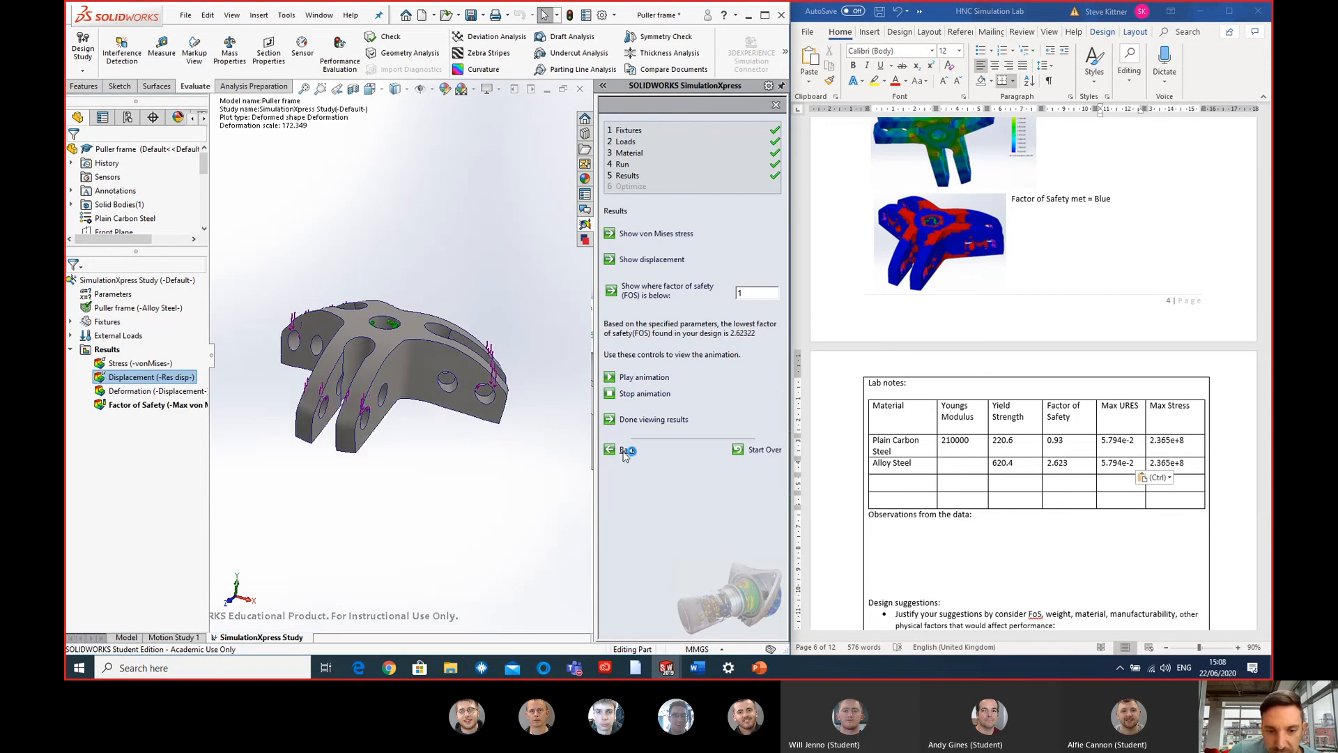
click(626, 391)
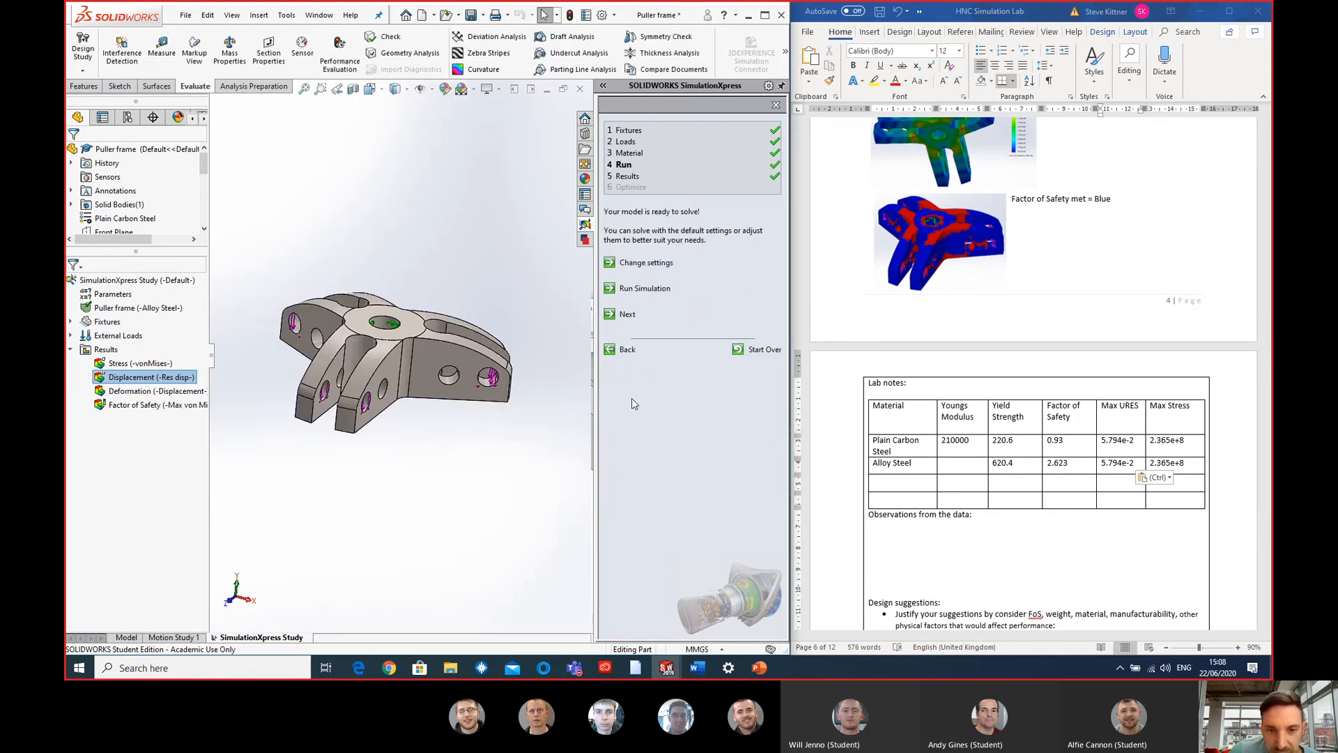
click(627, 351)
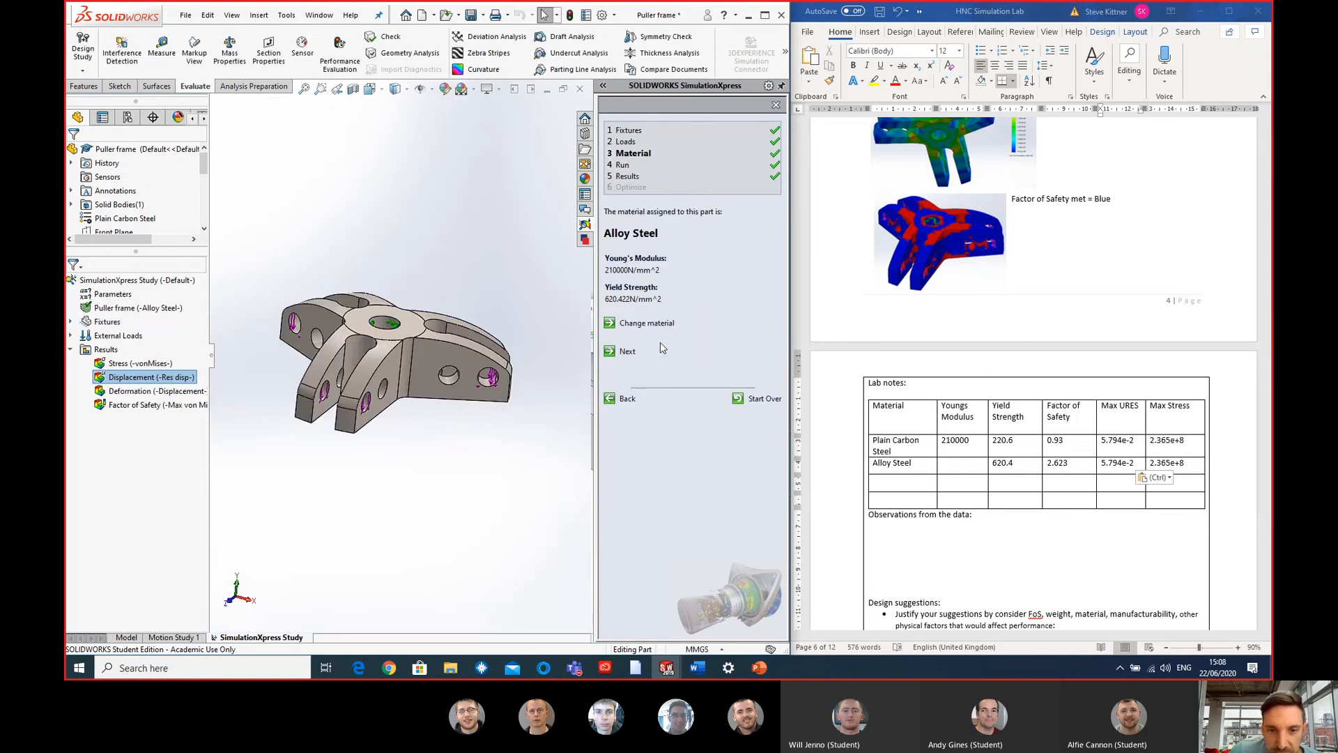
click(646, 324)
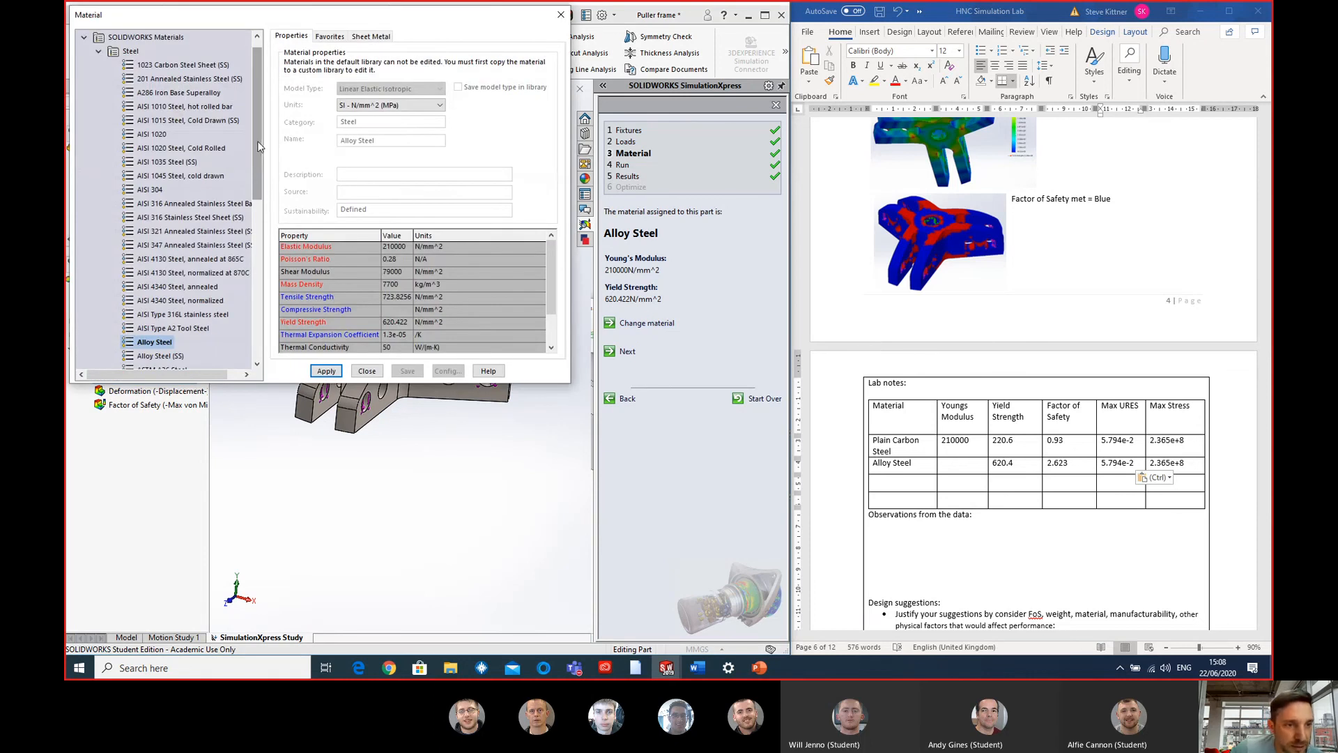
- Select AISI 304 among the library steels and enter AISI 302 as the third material in the Word lab notes table
mouse_move(257, 145)
mouse_down()
mouse_move(263, 193)
mouse_move(257, 159)
mouse_up()
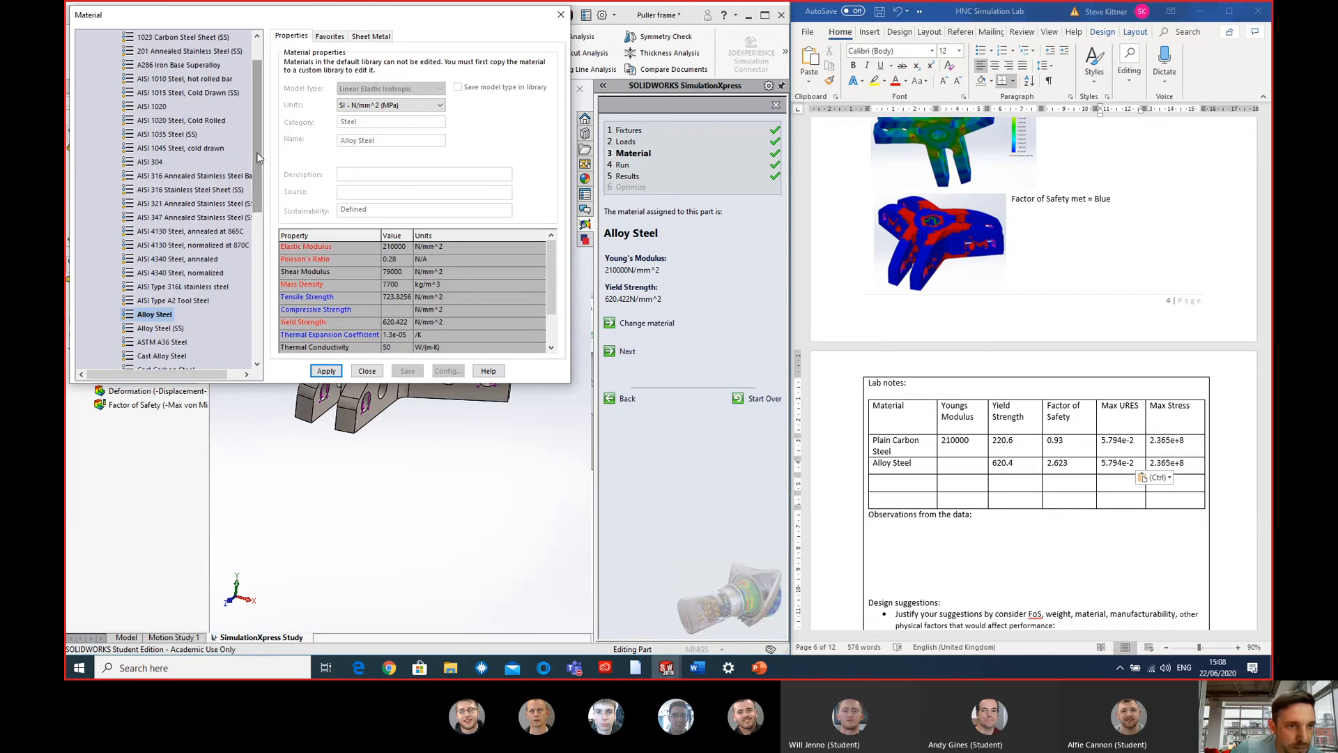
click(151, 162)
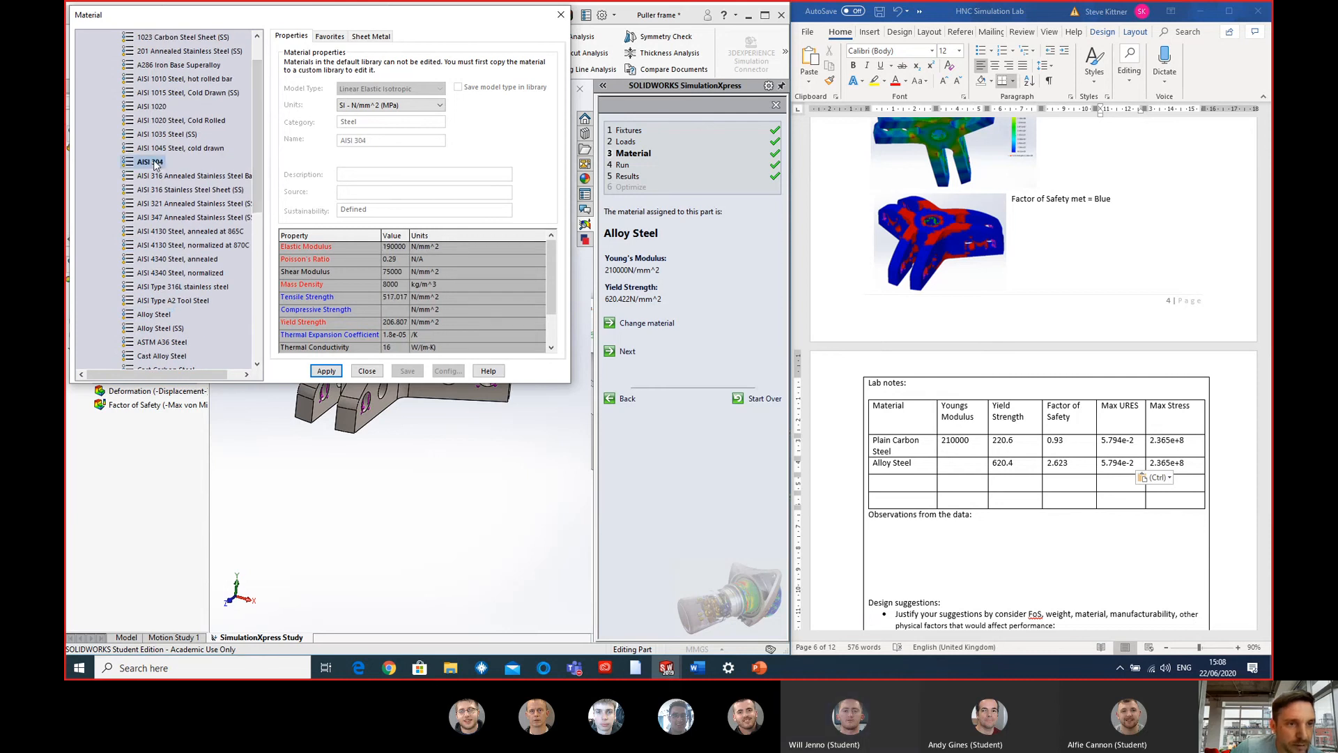
click(882, 483)
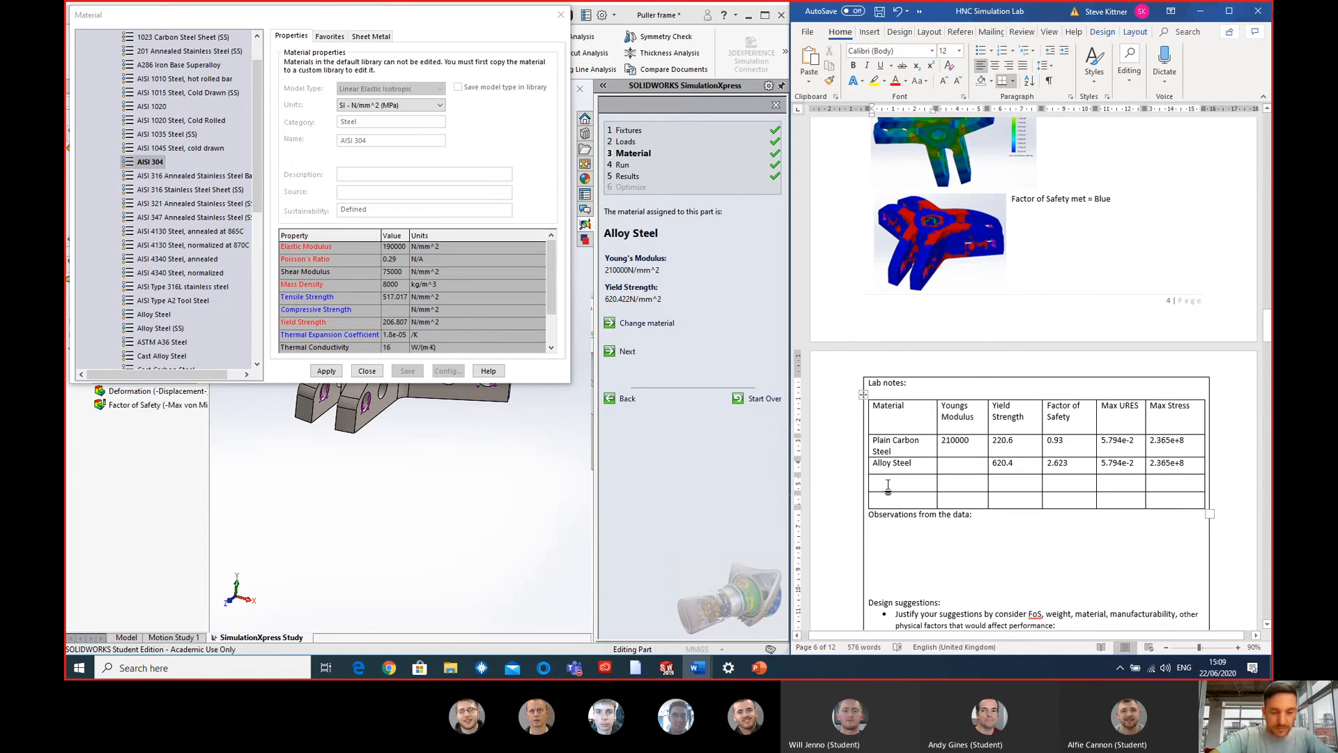
text(AISI 302)
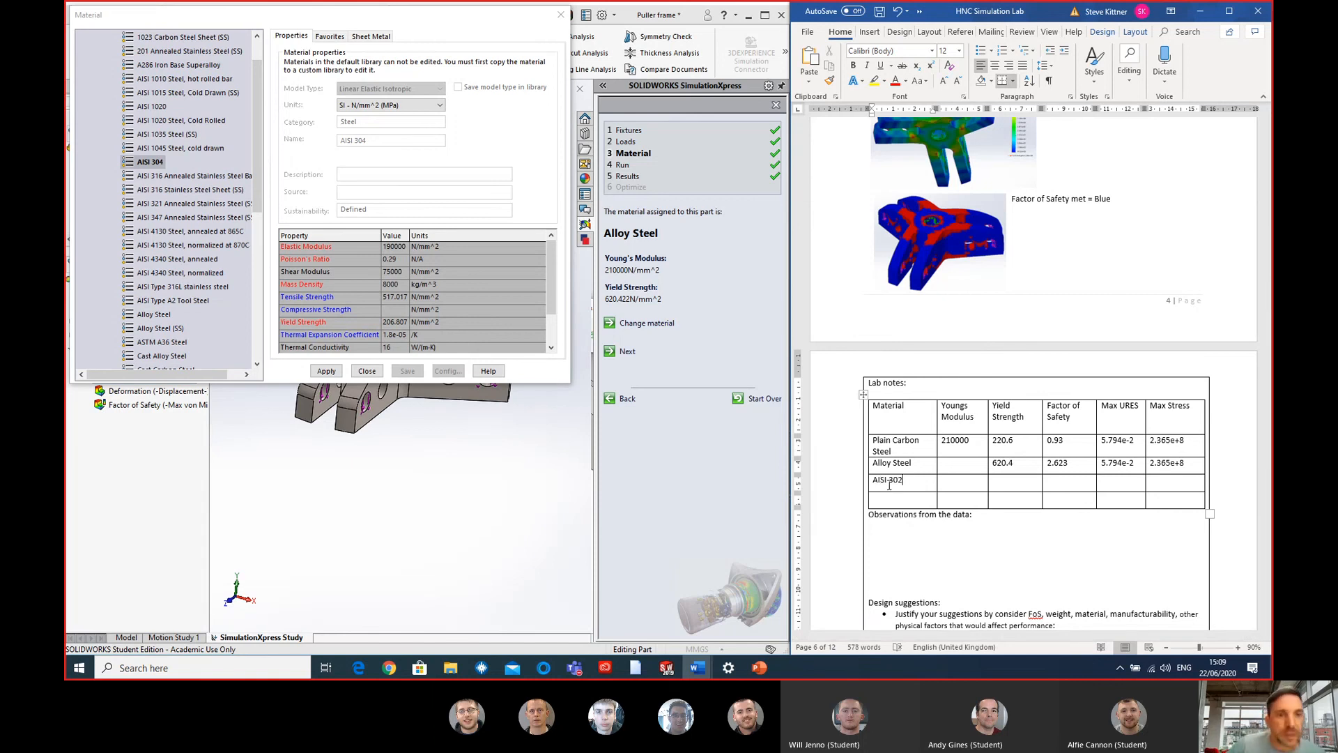
- Switch back to SOLIDWORKS, apply AISI 304 to the puller frame and close the material library
click(256, 195)
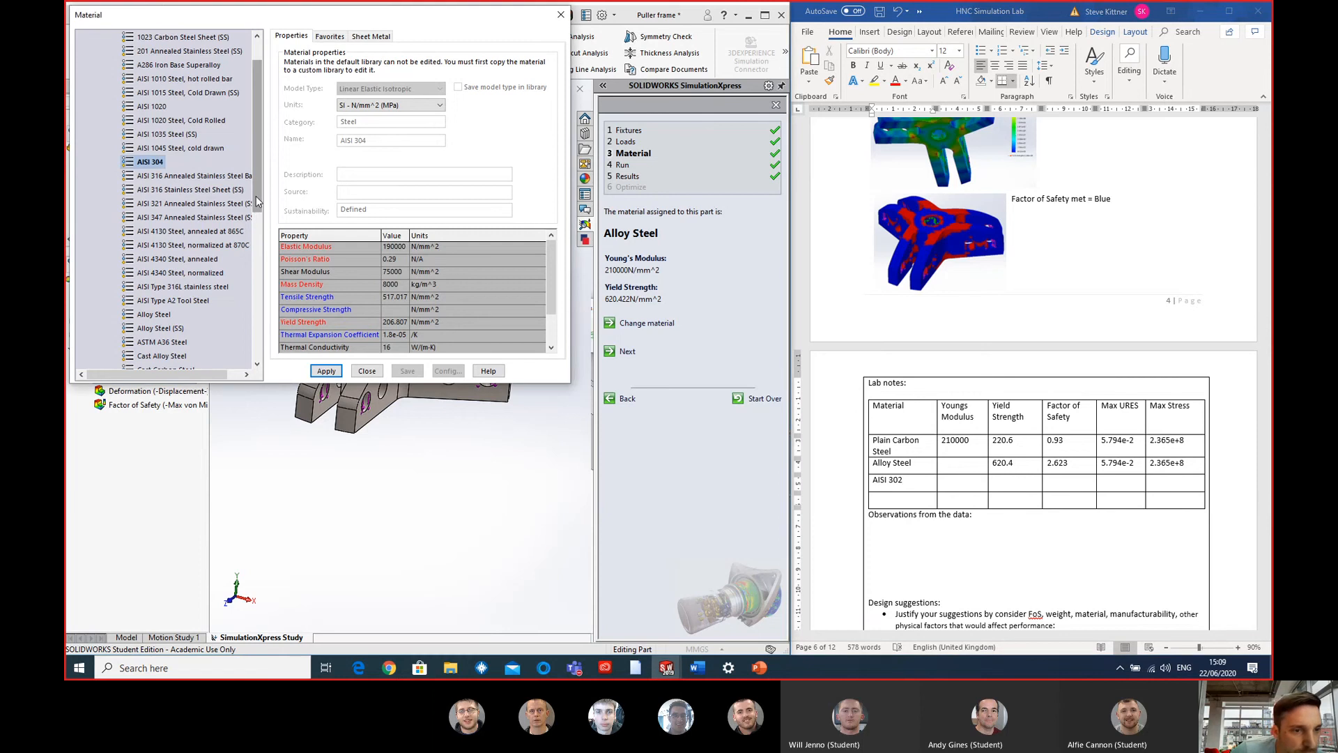
drag(256, 195, 256, 187)
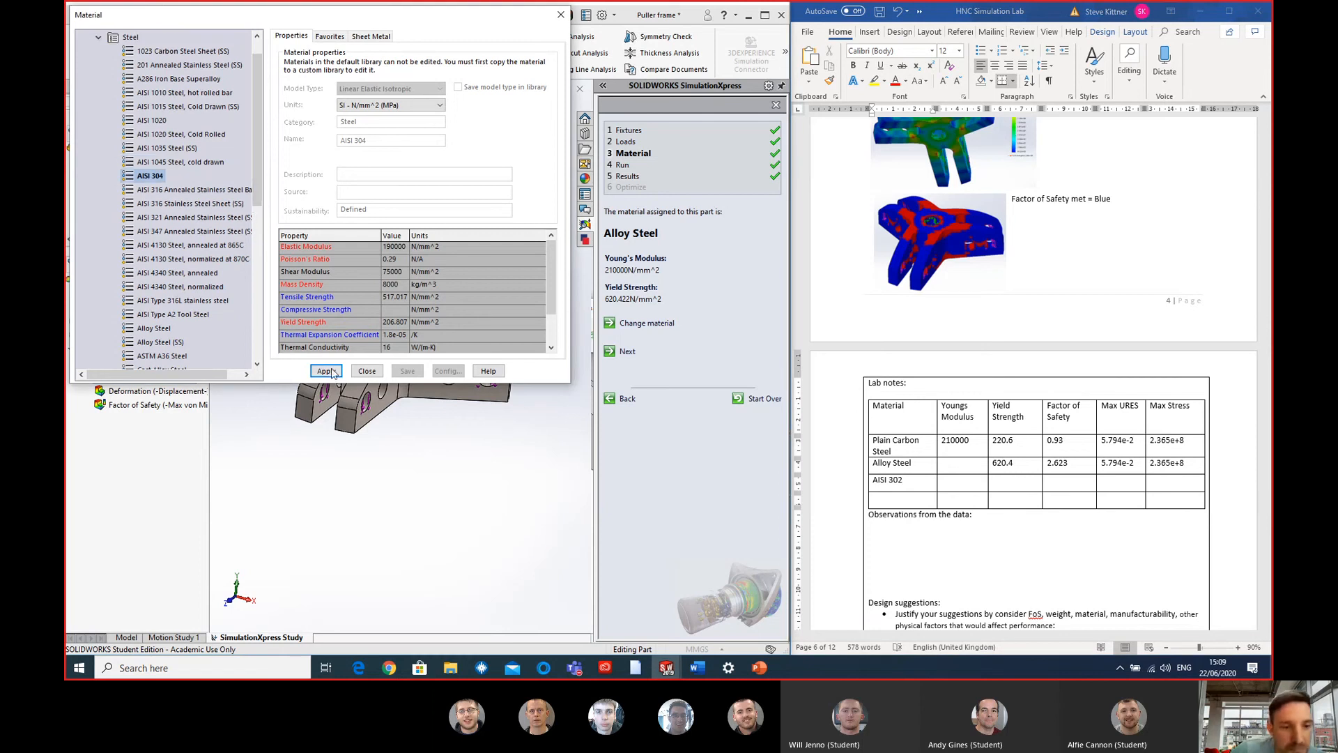
click(367, 372)
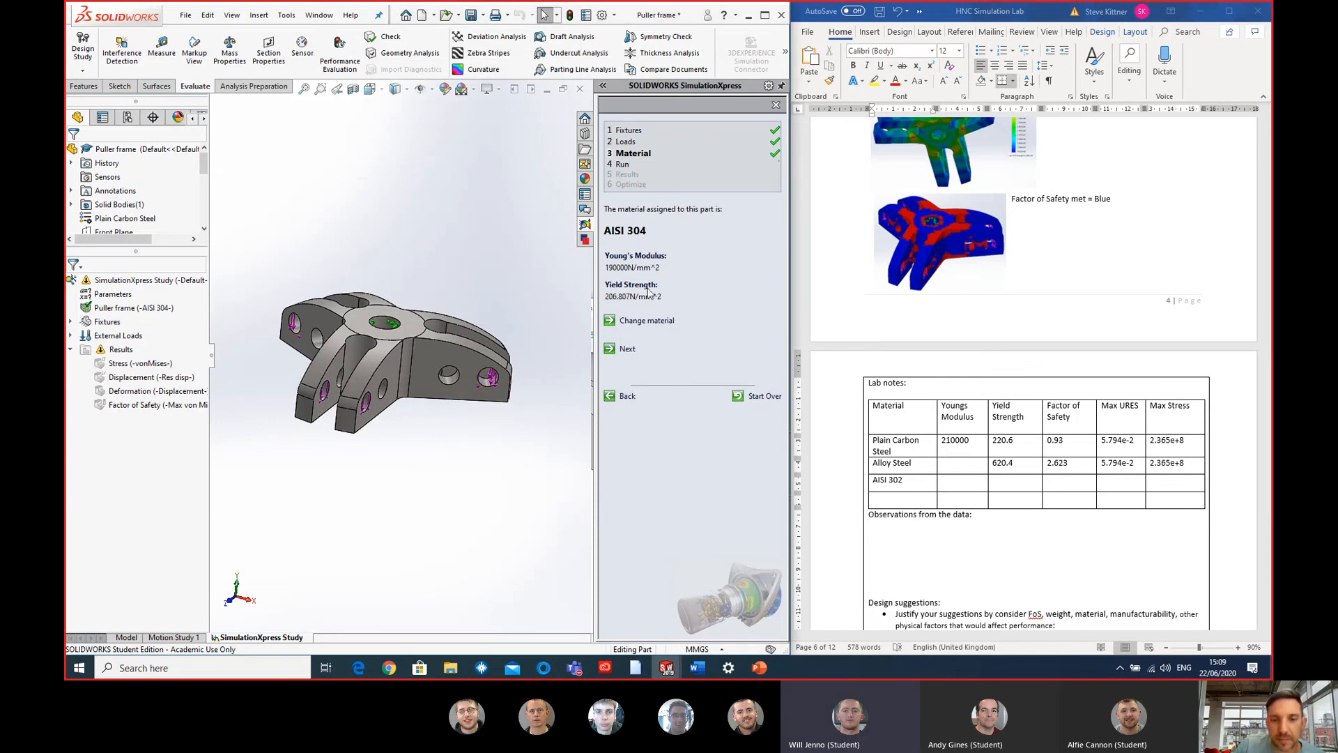
- Advance the study past the material stage, run the simulation with the default settings and stop the deformation animation
click(623, 348)
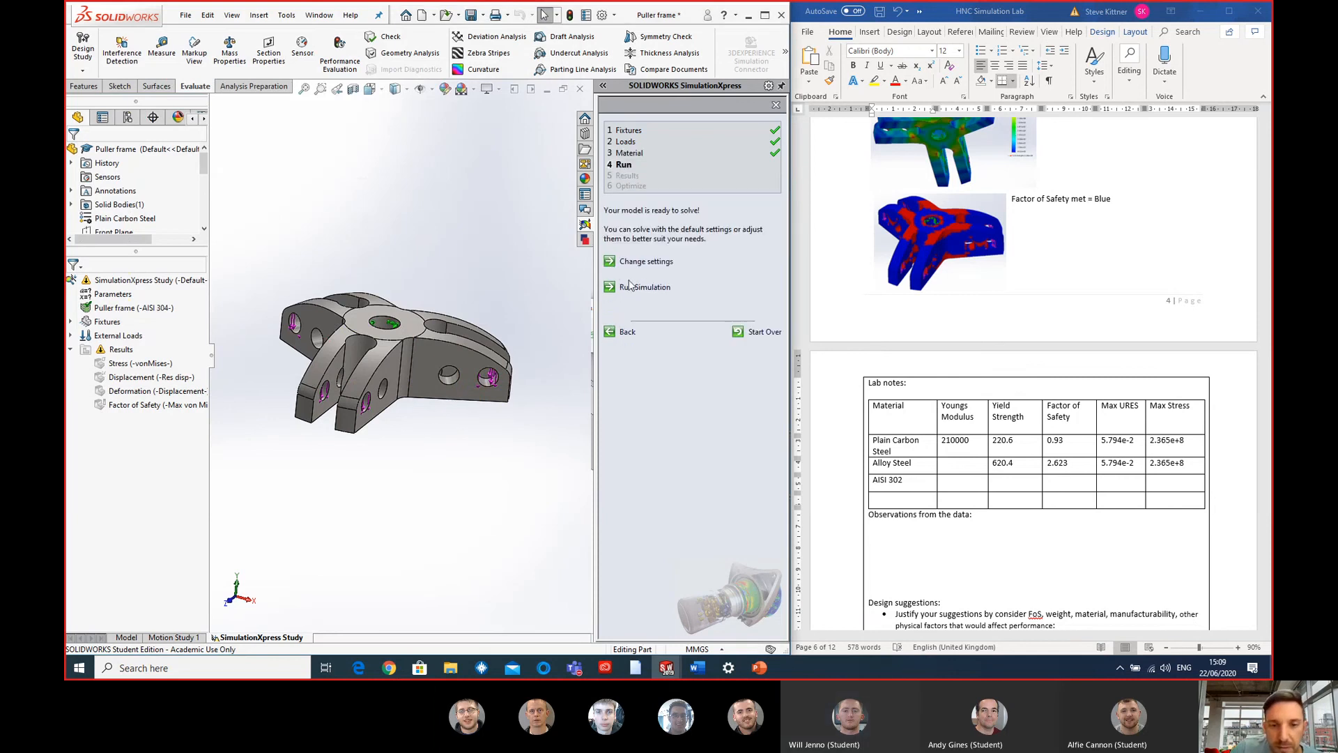
click(640, 288)
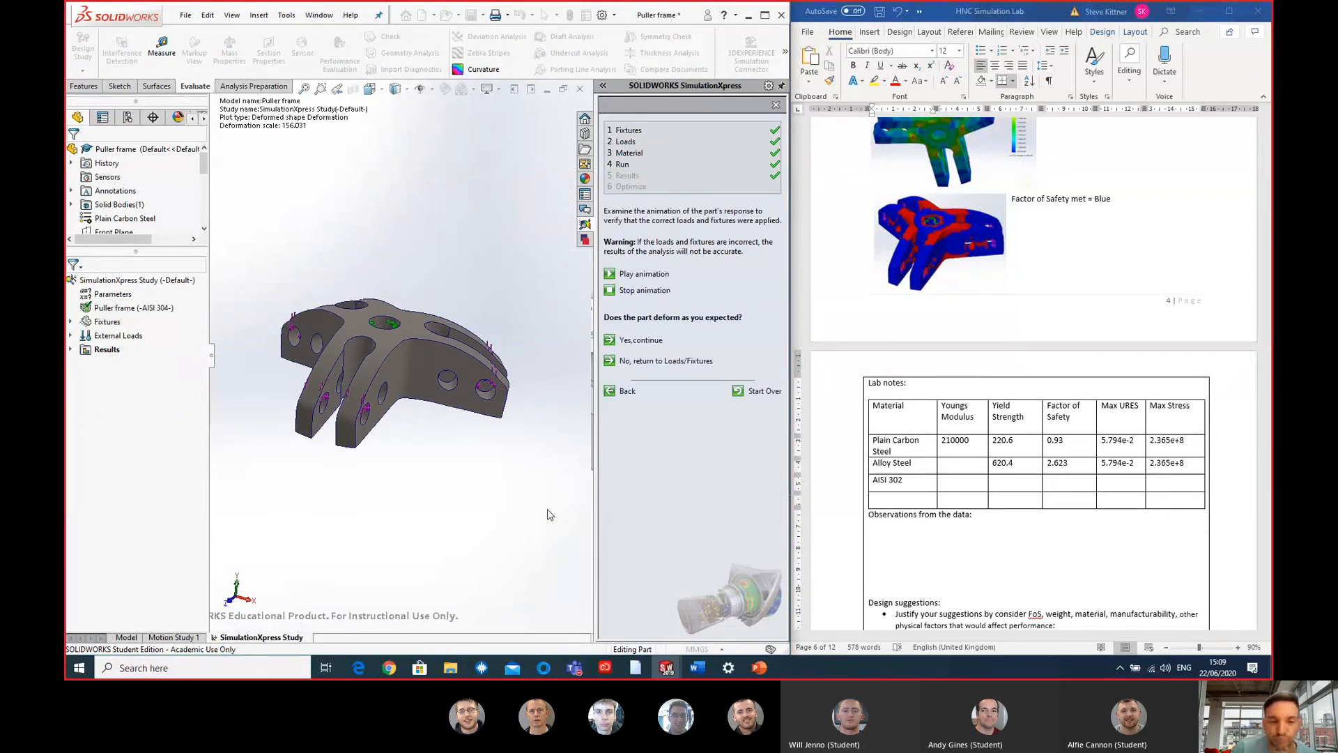
click(647, 292)
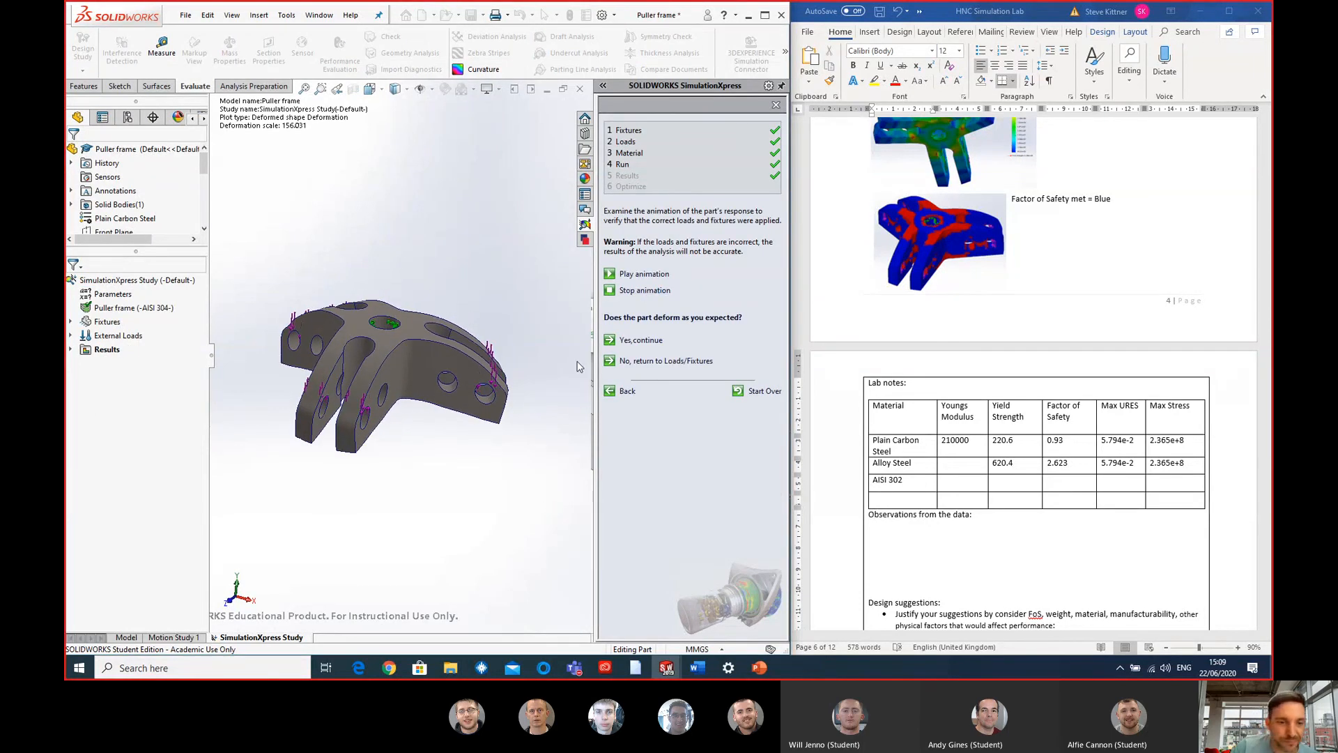
- Display the von Mises stress plot and enter 2.06e+8 as the max stress in the AISI 302 row of the Word table
click(70, 349)
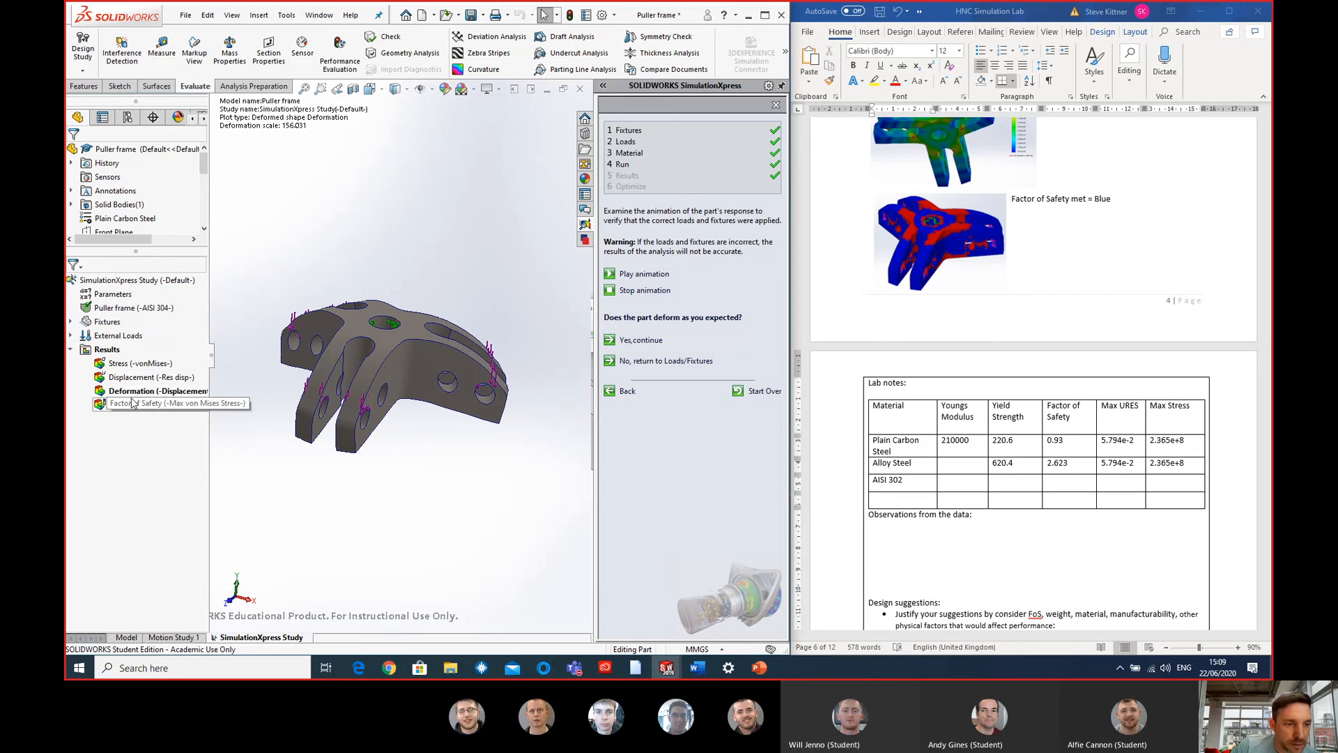
double_click(138, 370)
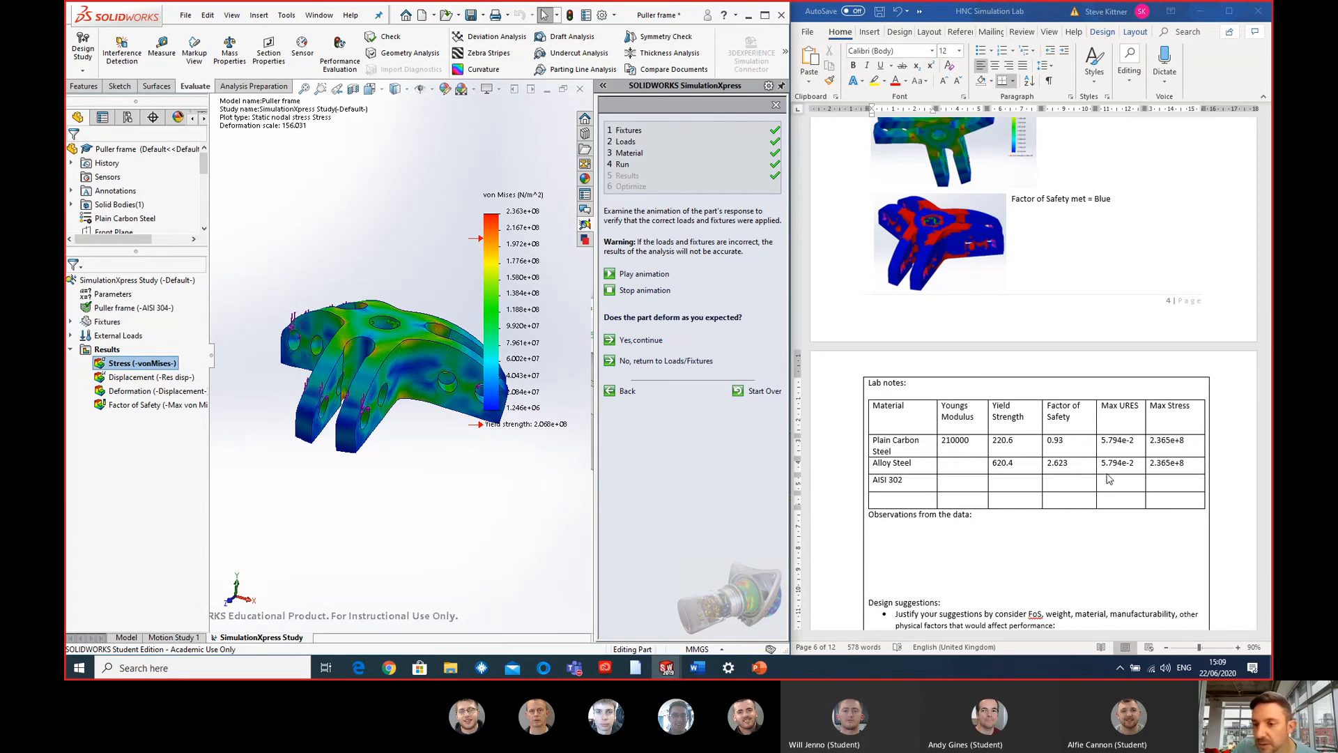
click(1181, 483)
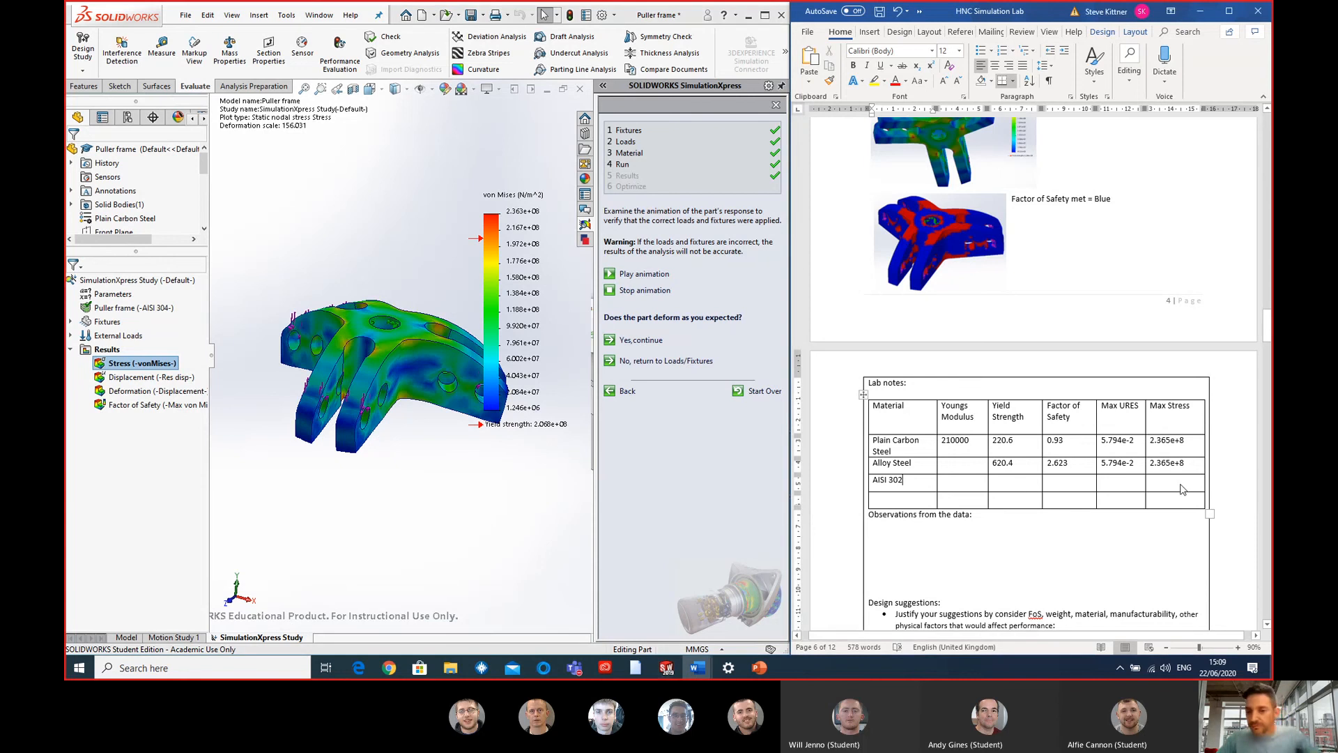
text(2.)
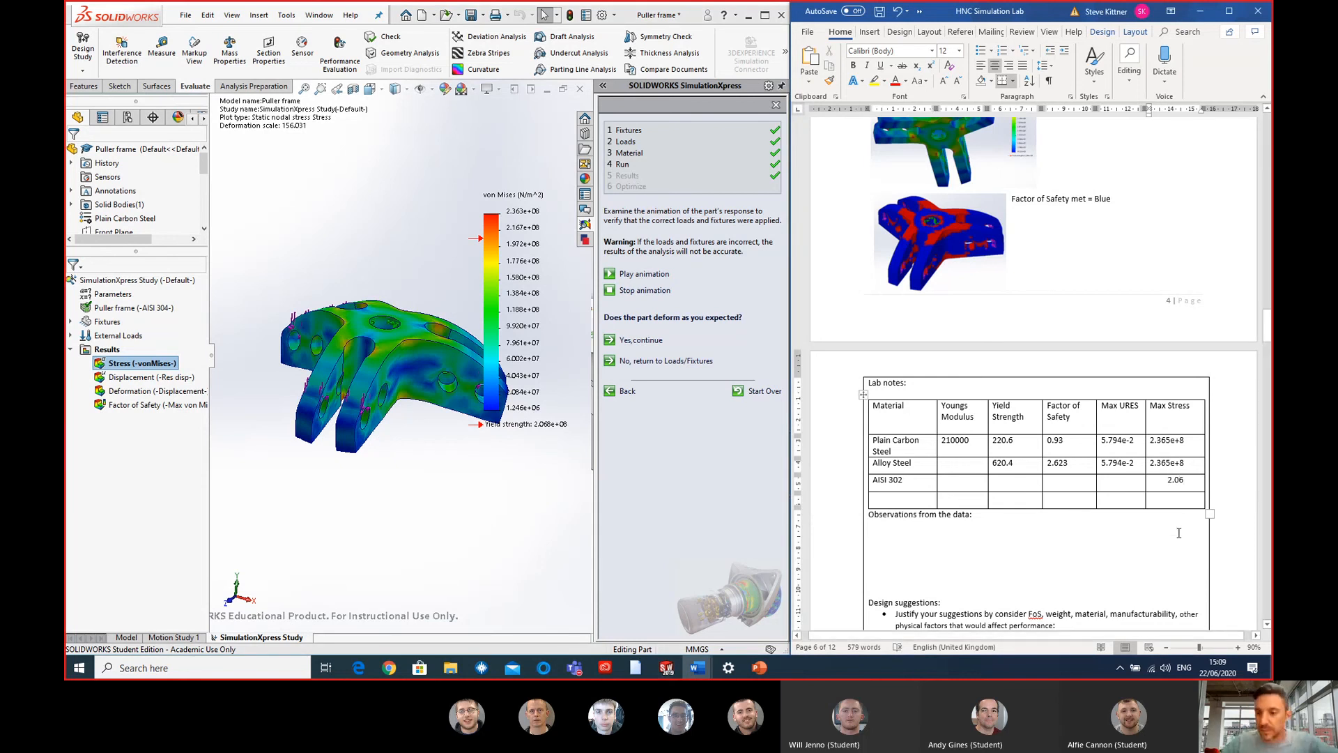
text(06)
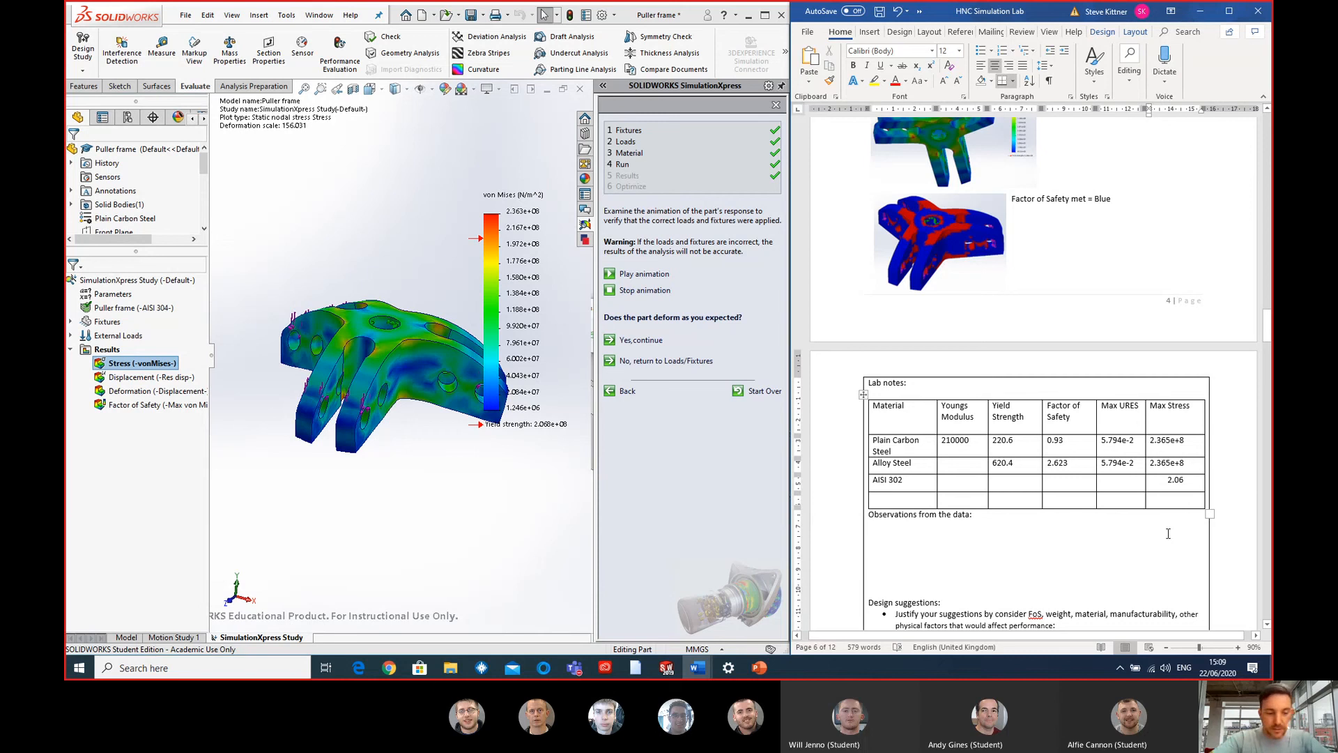
text(e+8)
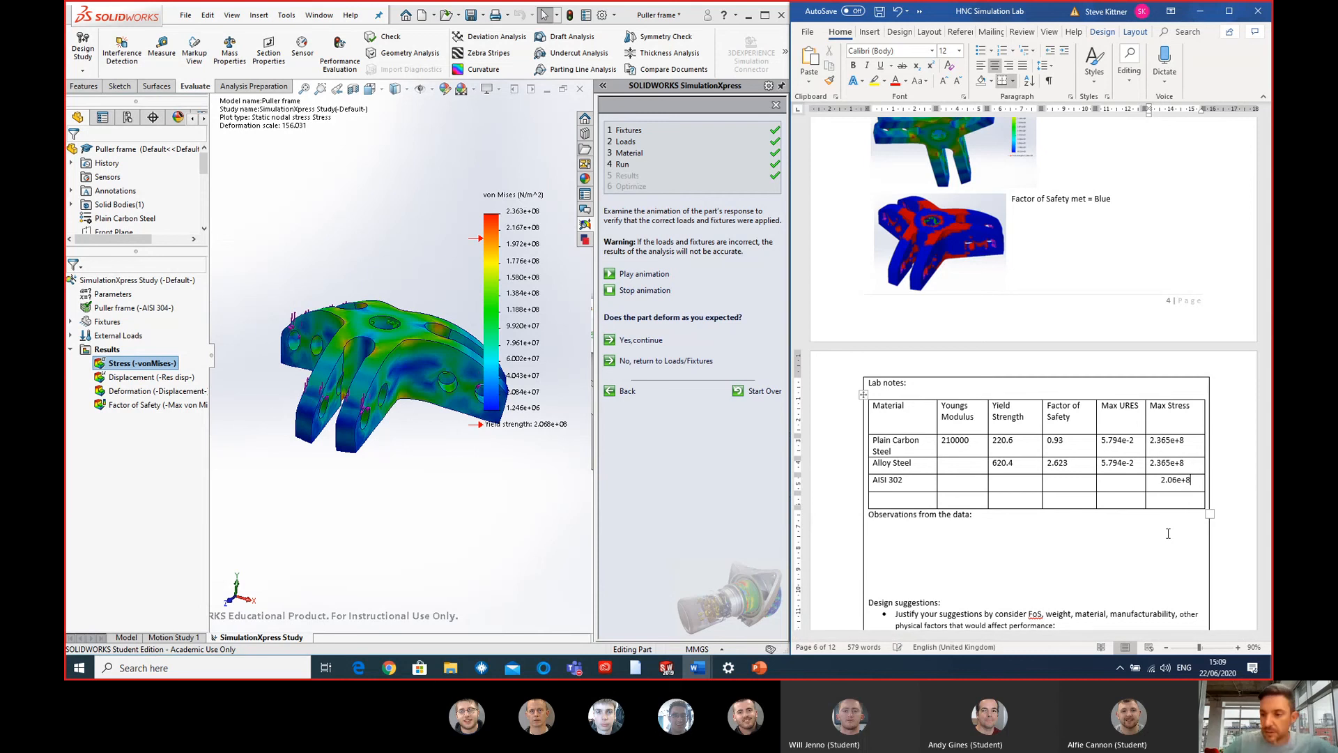
- Display the displacement plot in SOLIDWORKS and enter 6.399e-2 as the max URES in the AISI 302 row of the Word table
click(1110, 482)
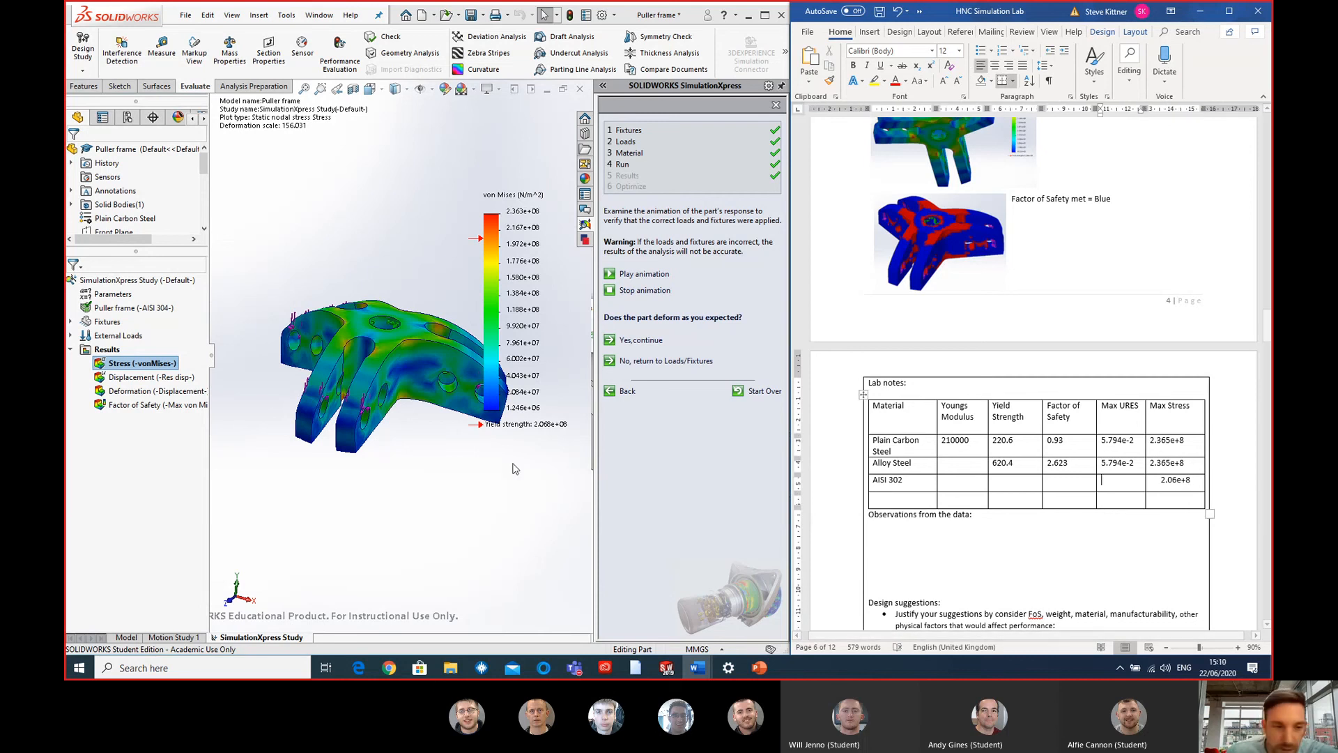
click(147, 377)
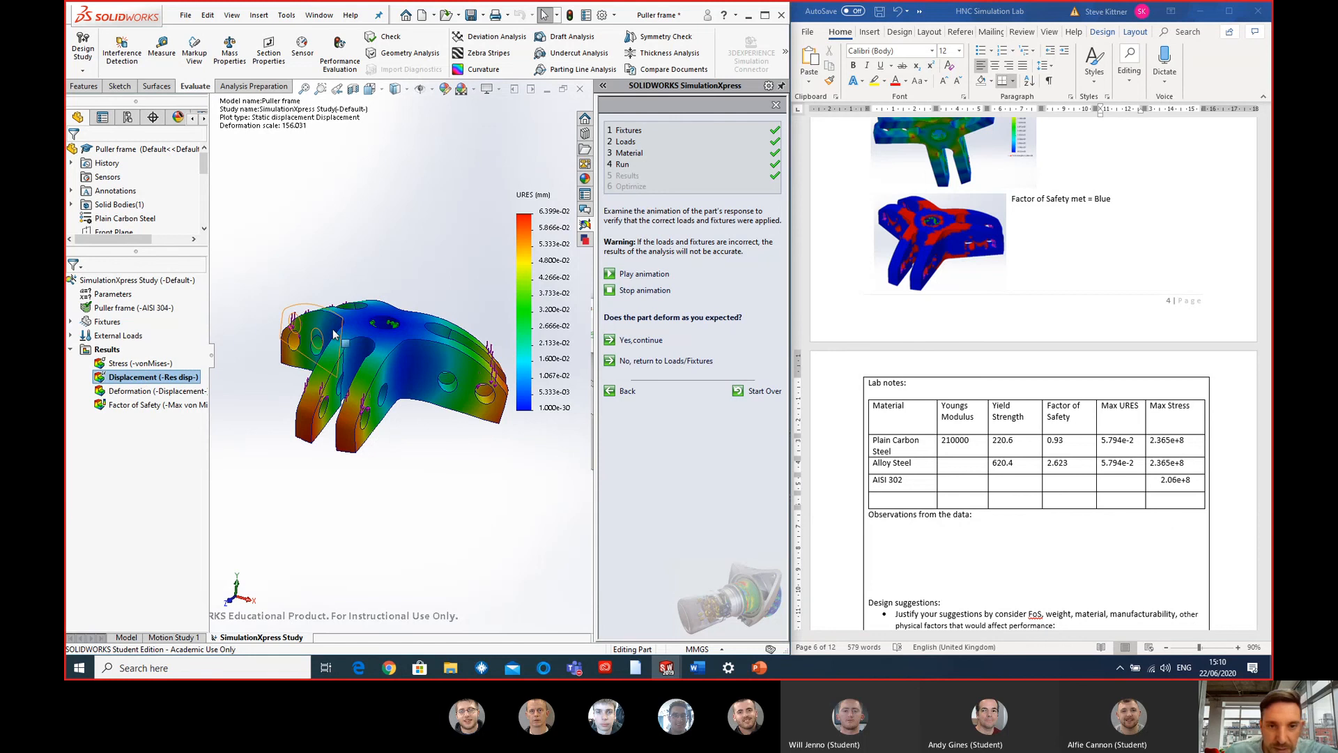
click(1132, 485)
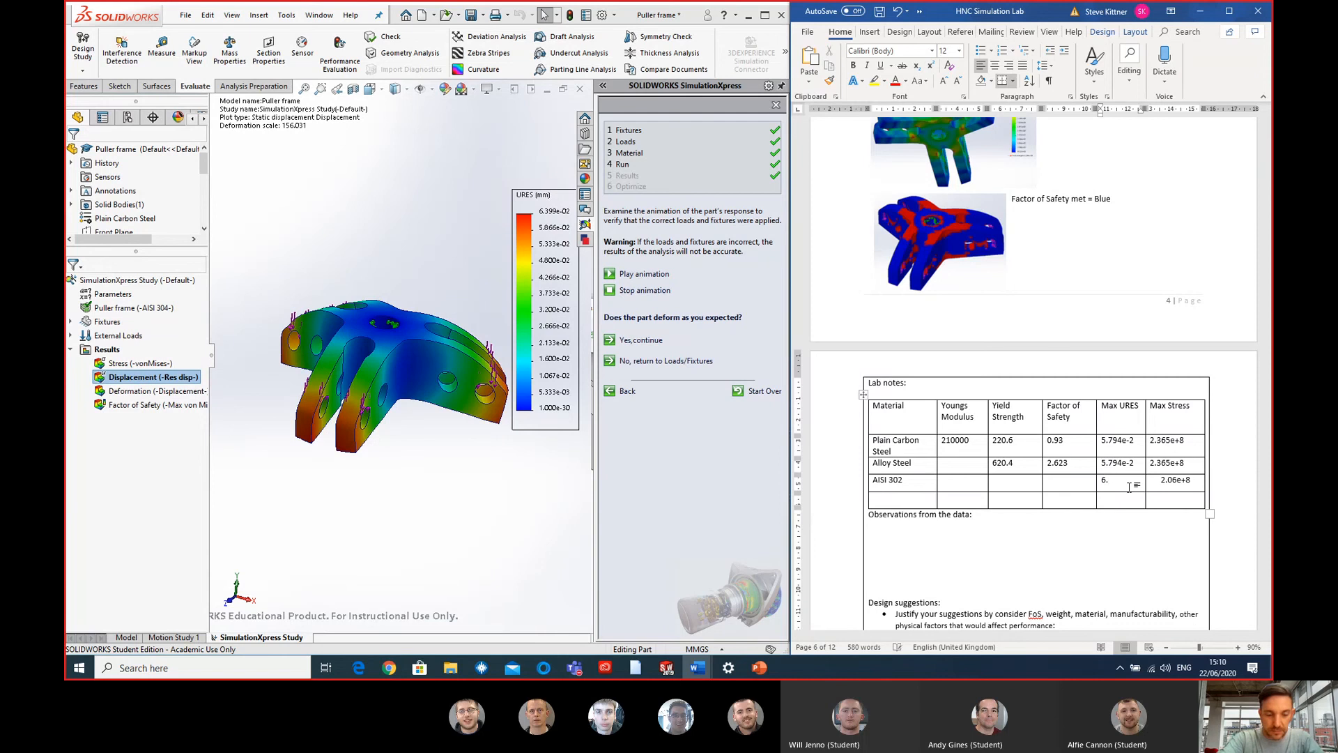
text(6.399e-2)
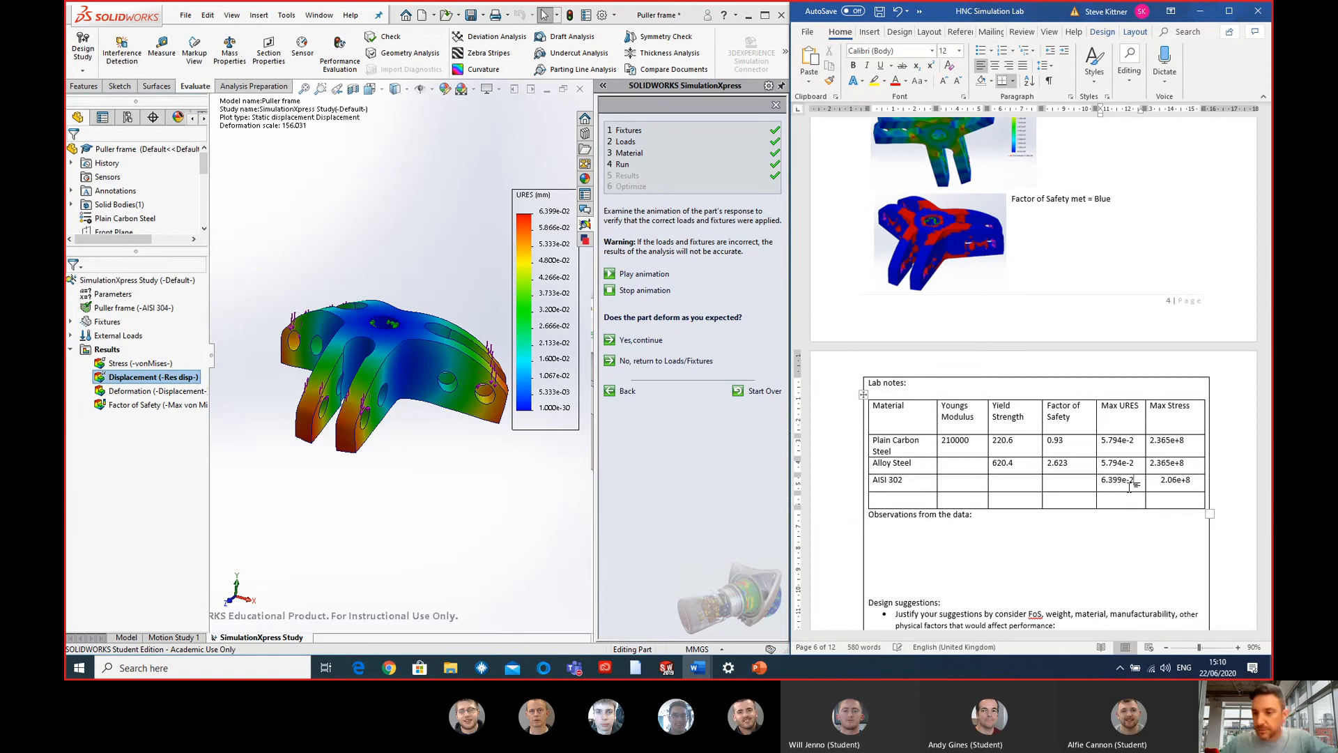
- Accept the deformation to show the SOLIDWORKS factor of safety results and enter 0.875 as the factor of safety in the Word table's AISI 302 row
click(1082, 490)
click(514, 453)
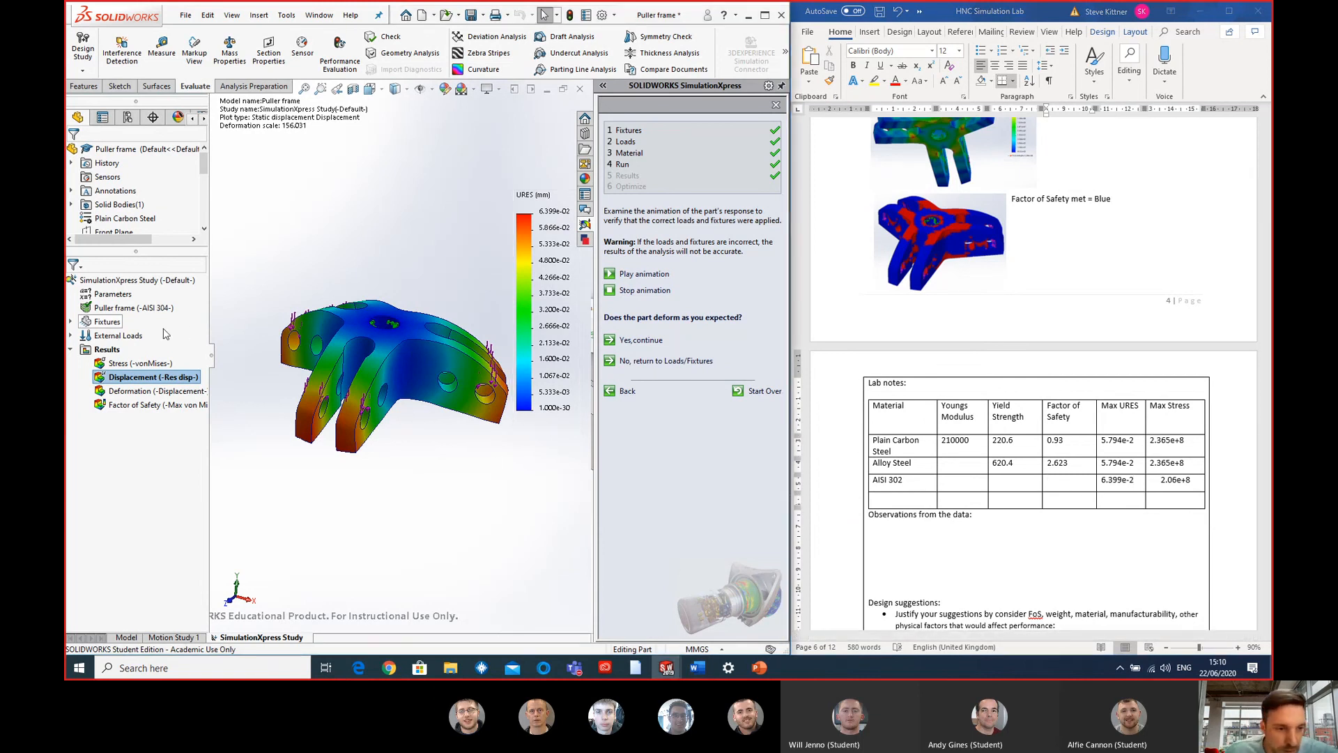
click(643, 340)
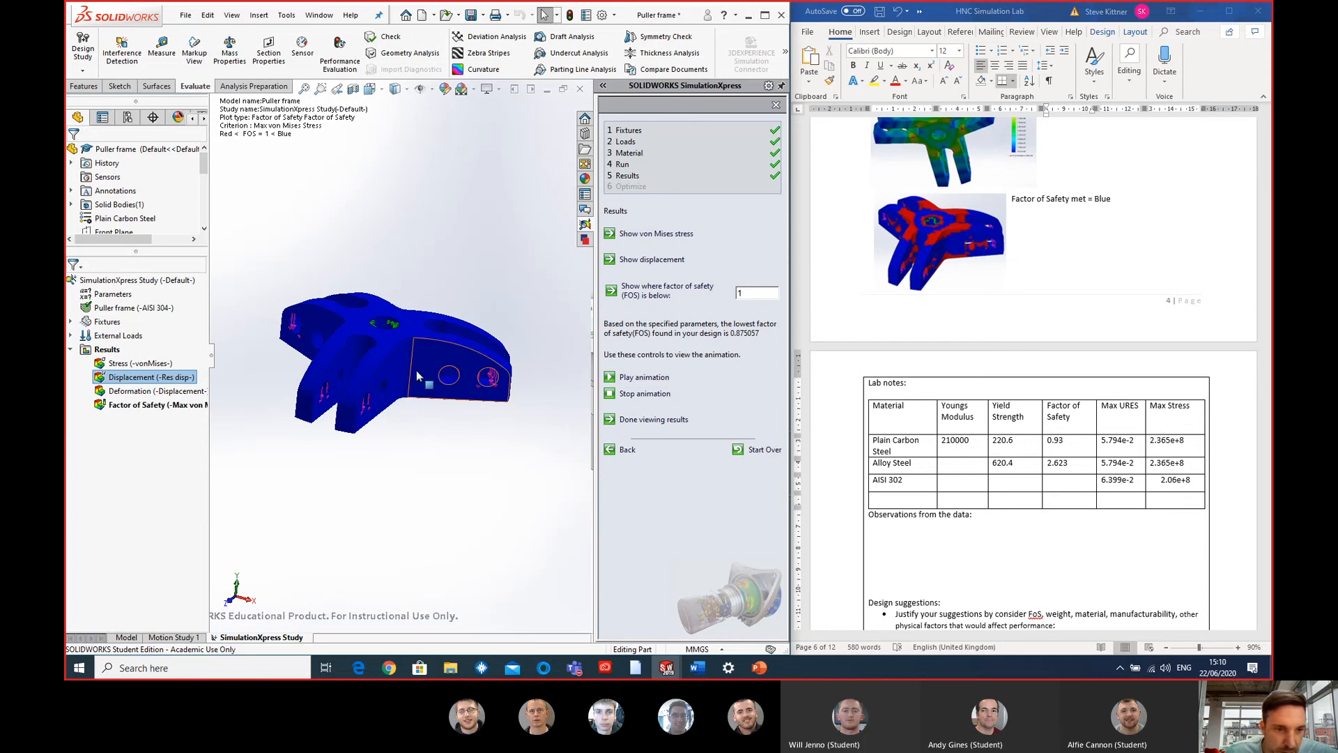
scroll(346, 354, down, 3)
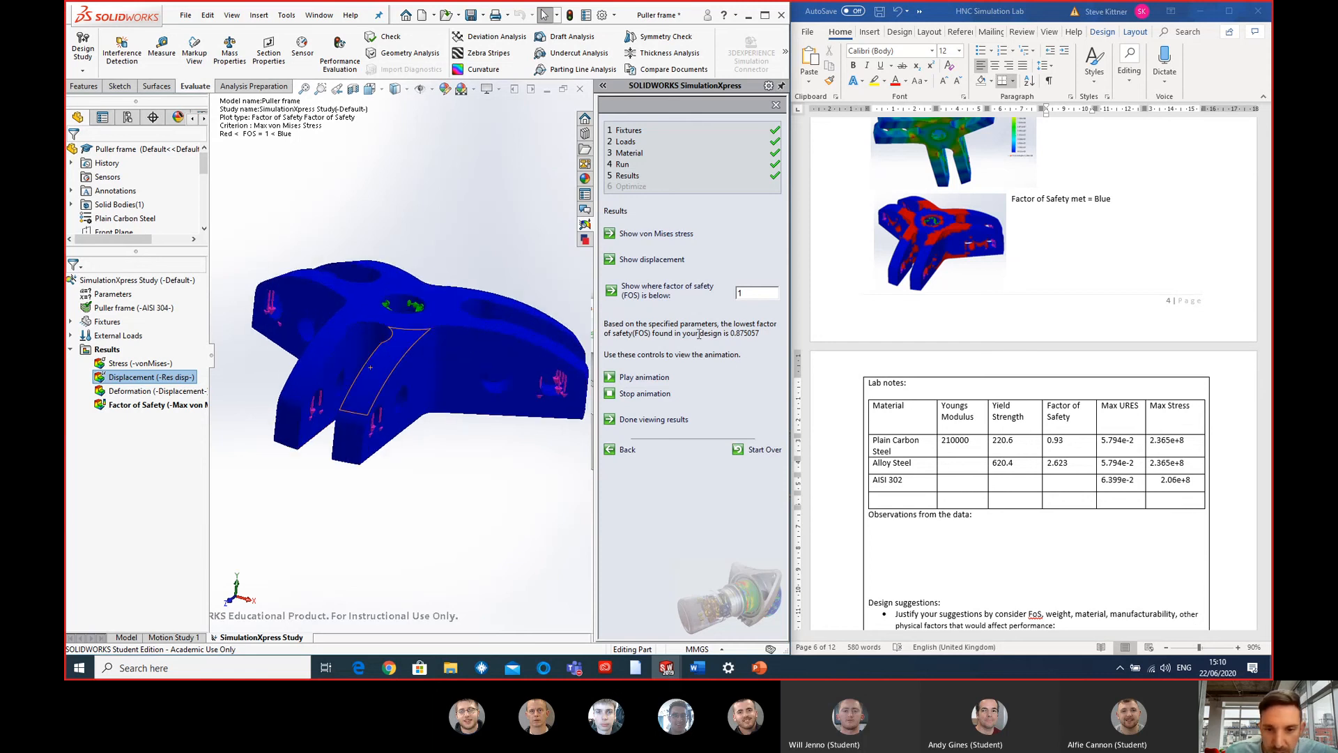
click(1056, 482)
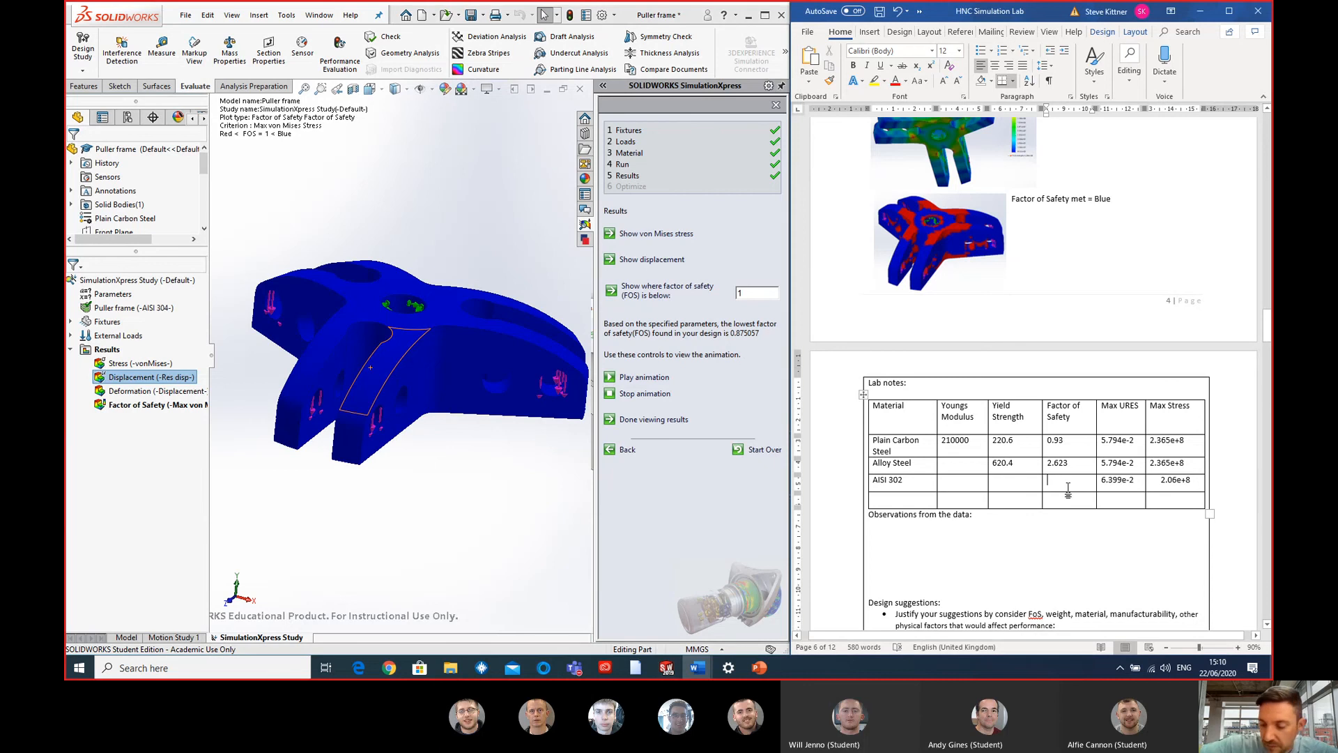
text(.875)
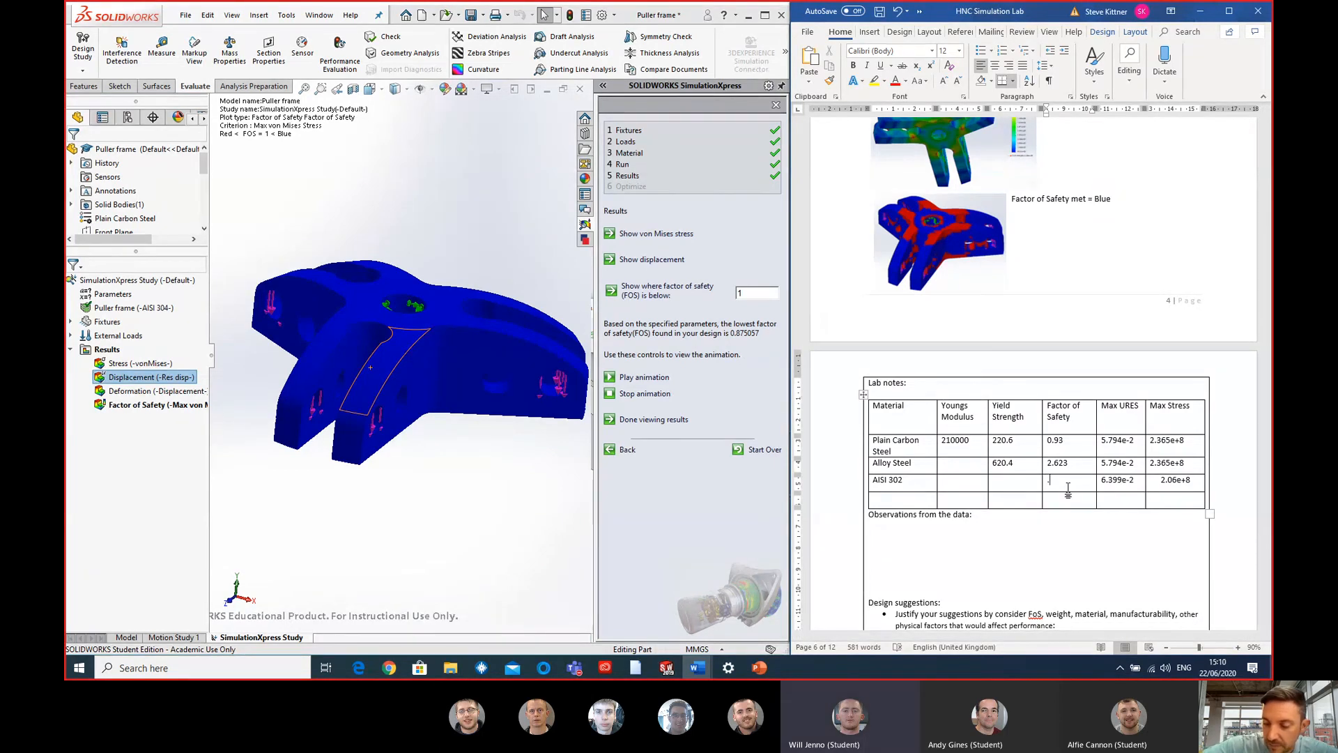
click(1048, 481)
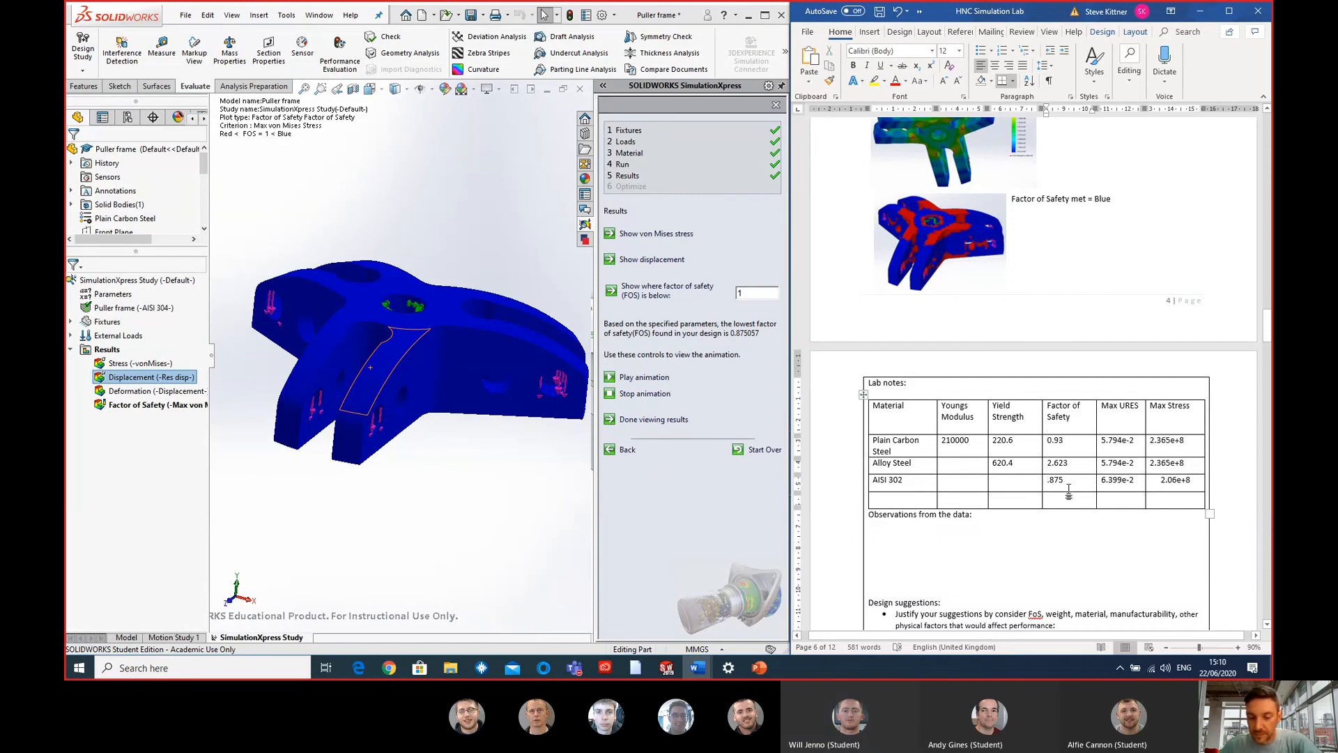
text(0)
click(1071, 514)
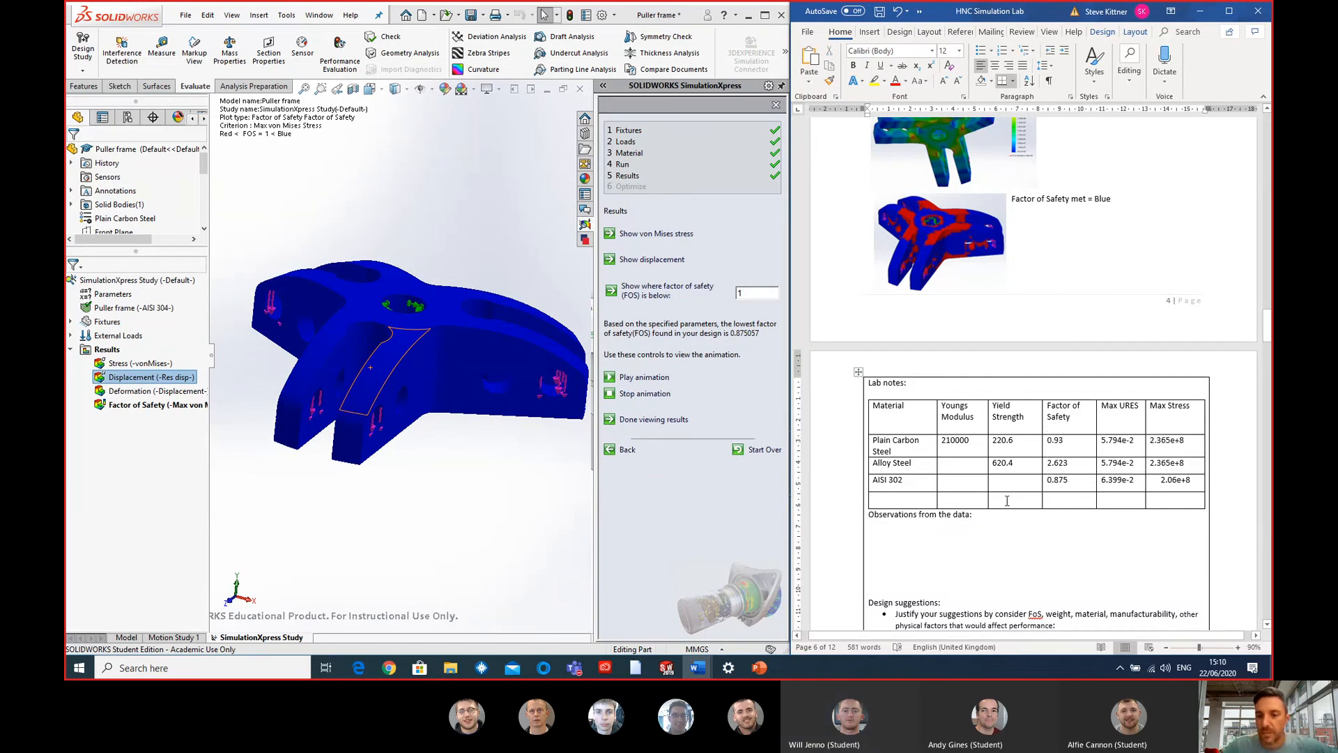
- Examine the factor of safety plot in SOLIDWORKS around the central hole and the slot ends of the puller frame
middle_drag(336, 404, 331, 231)
scroll(492, 418, down, 10)
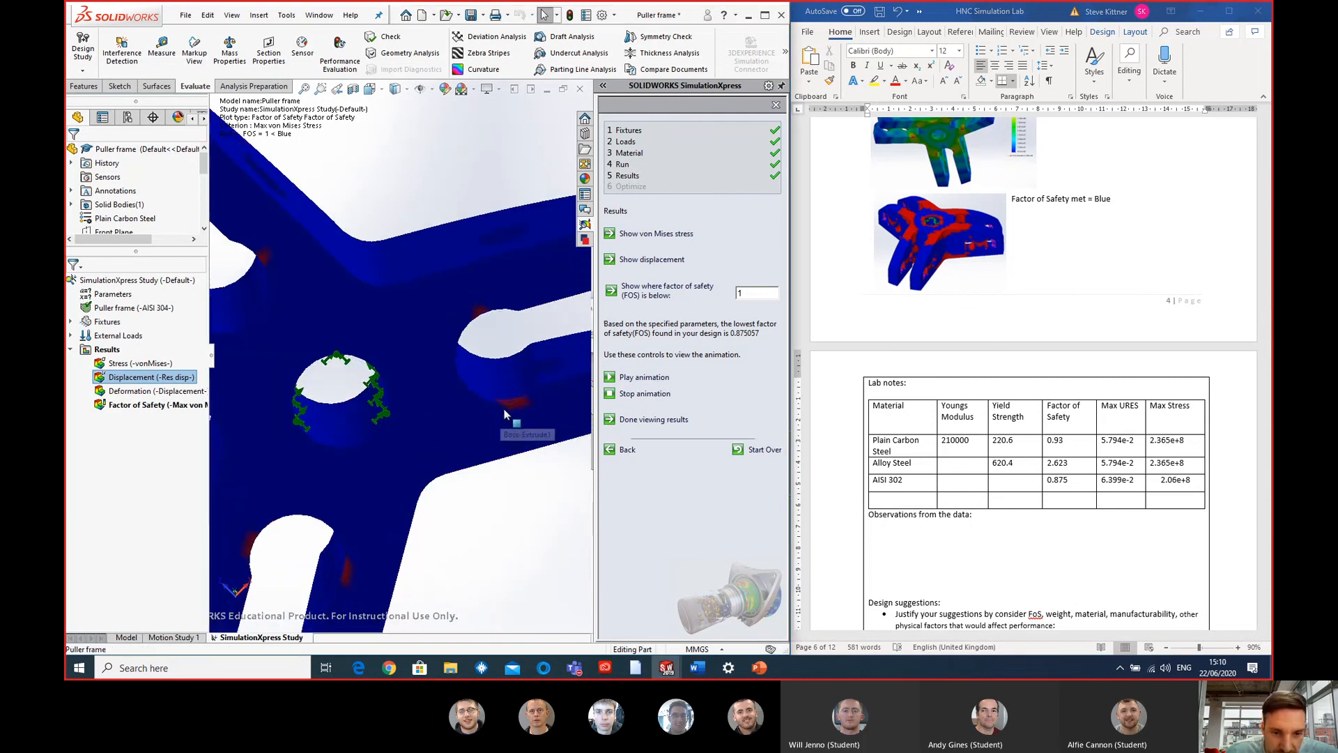
scroll(487, 385, down, 10)
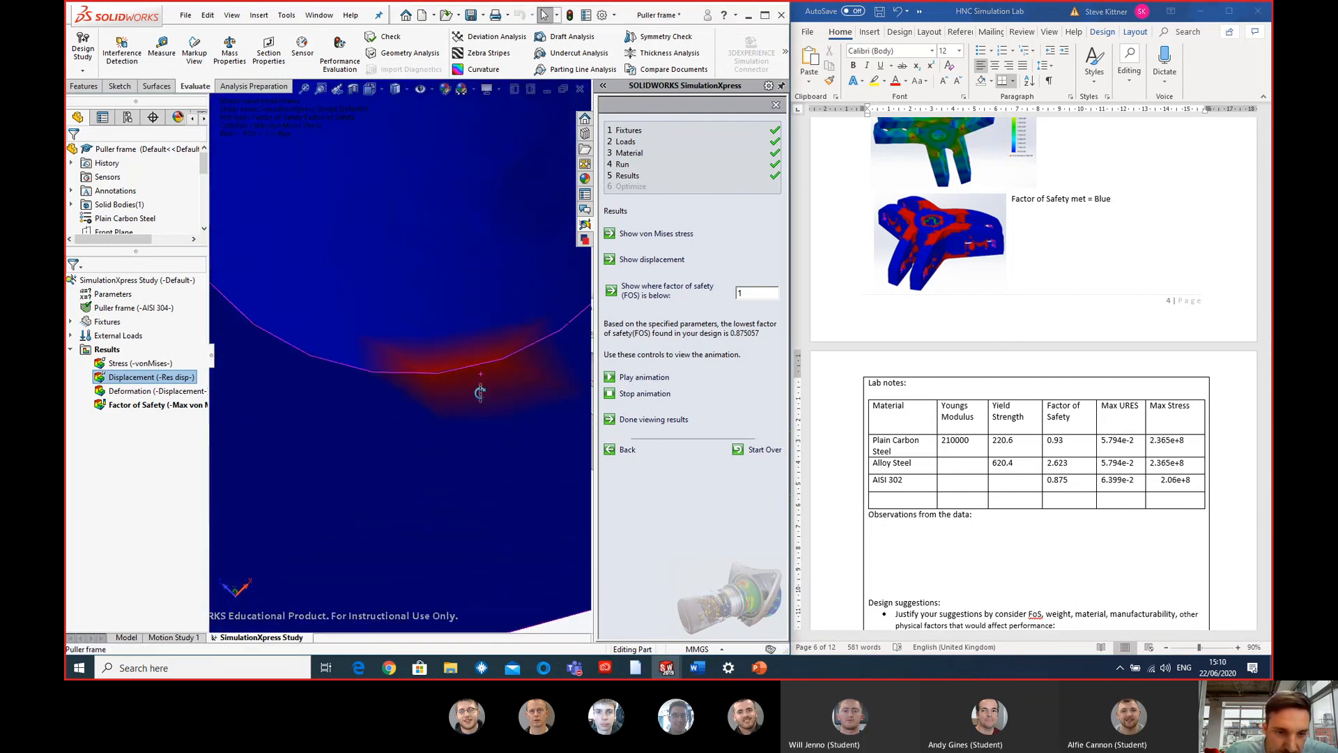
scroll(478, 439, up, 15)
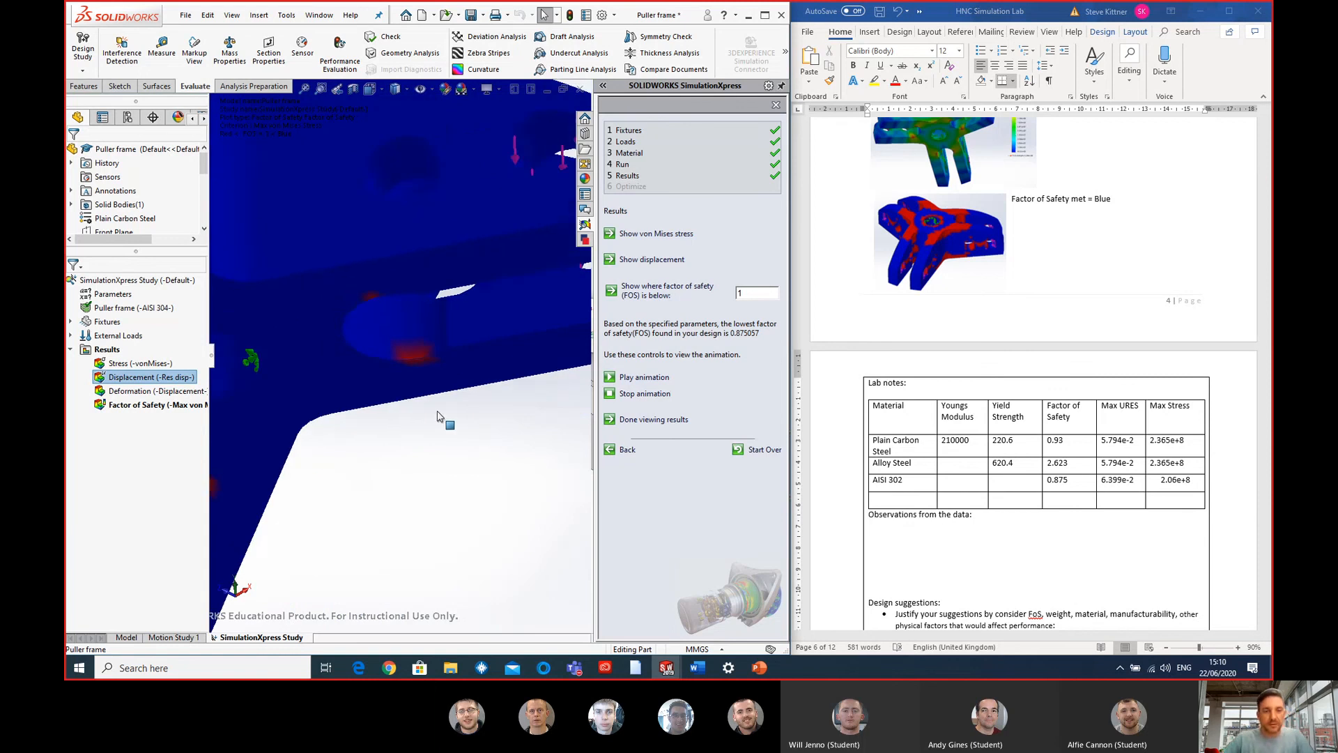
- Return from the factor of safety results to the material stage of the SimulationXpress study in SOLIDWORKS
middle_drag(270, 301, 317, 341)
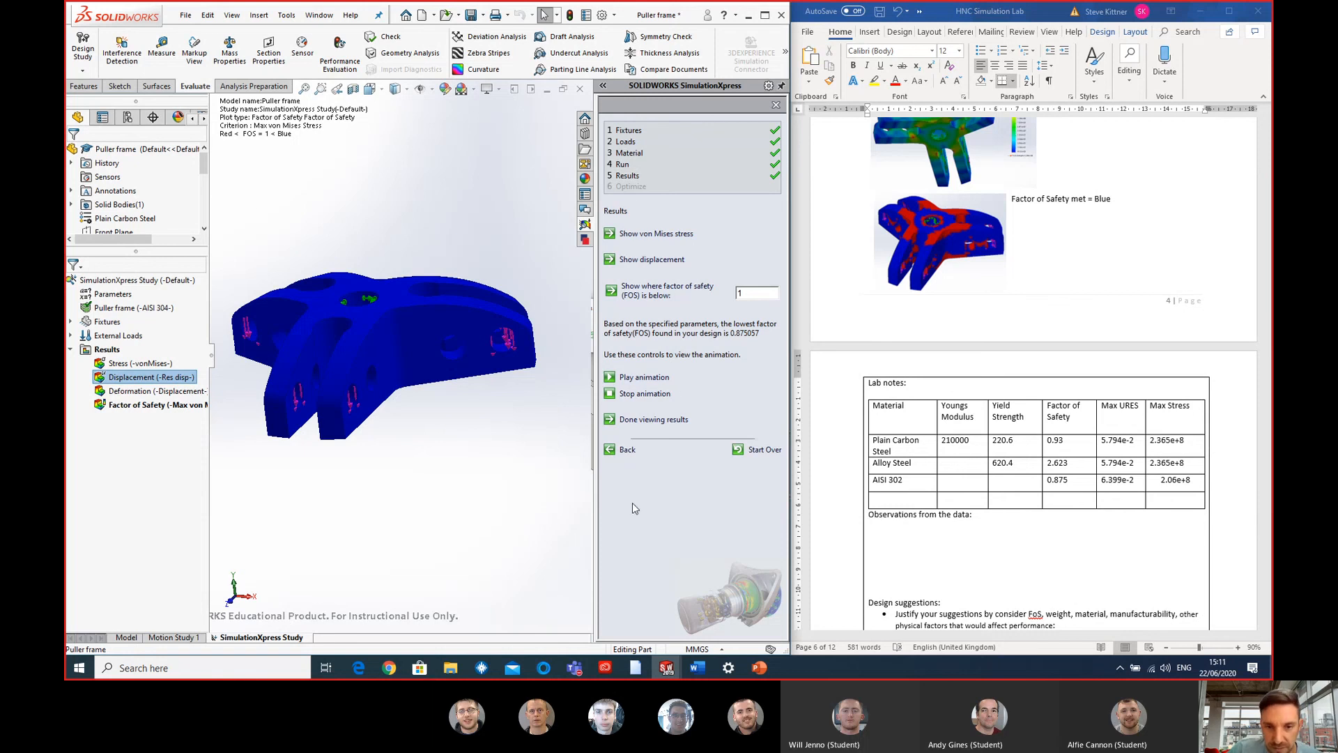
click(626, 449)
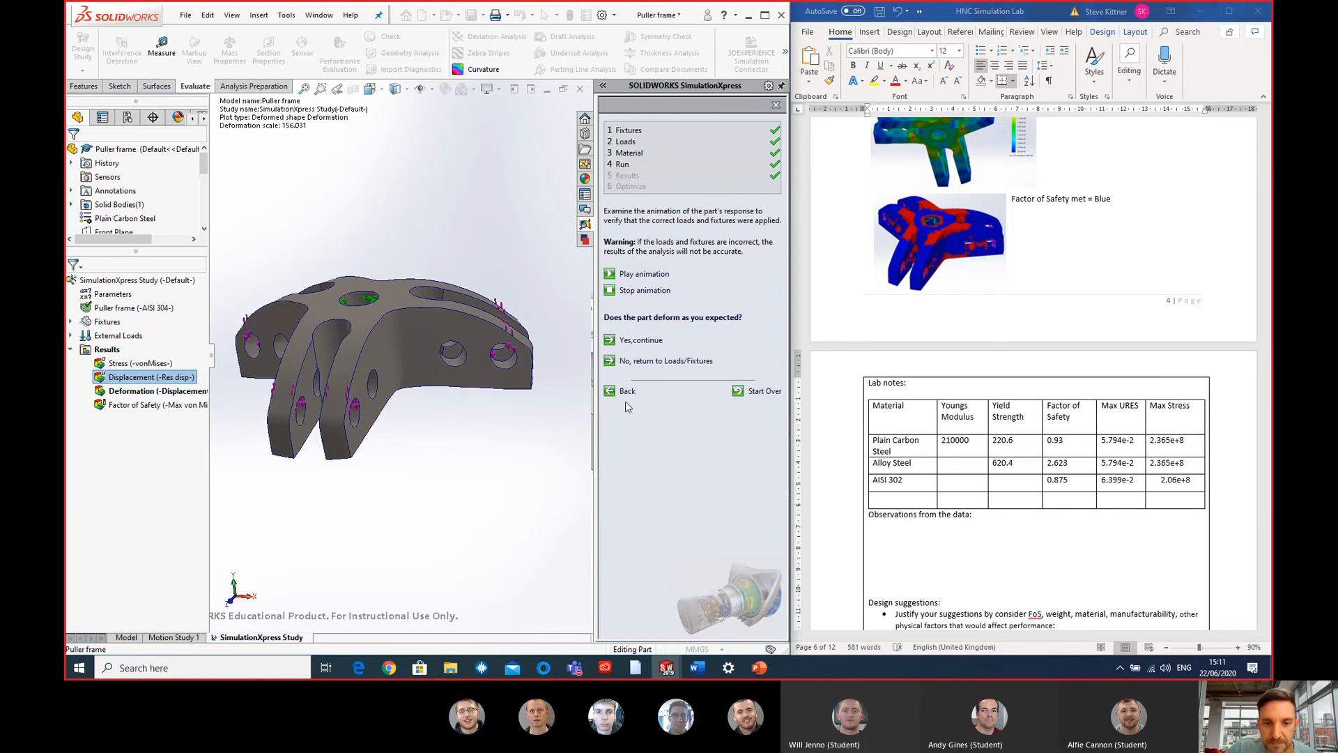
click(627, 398)
click(626, 349)
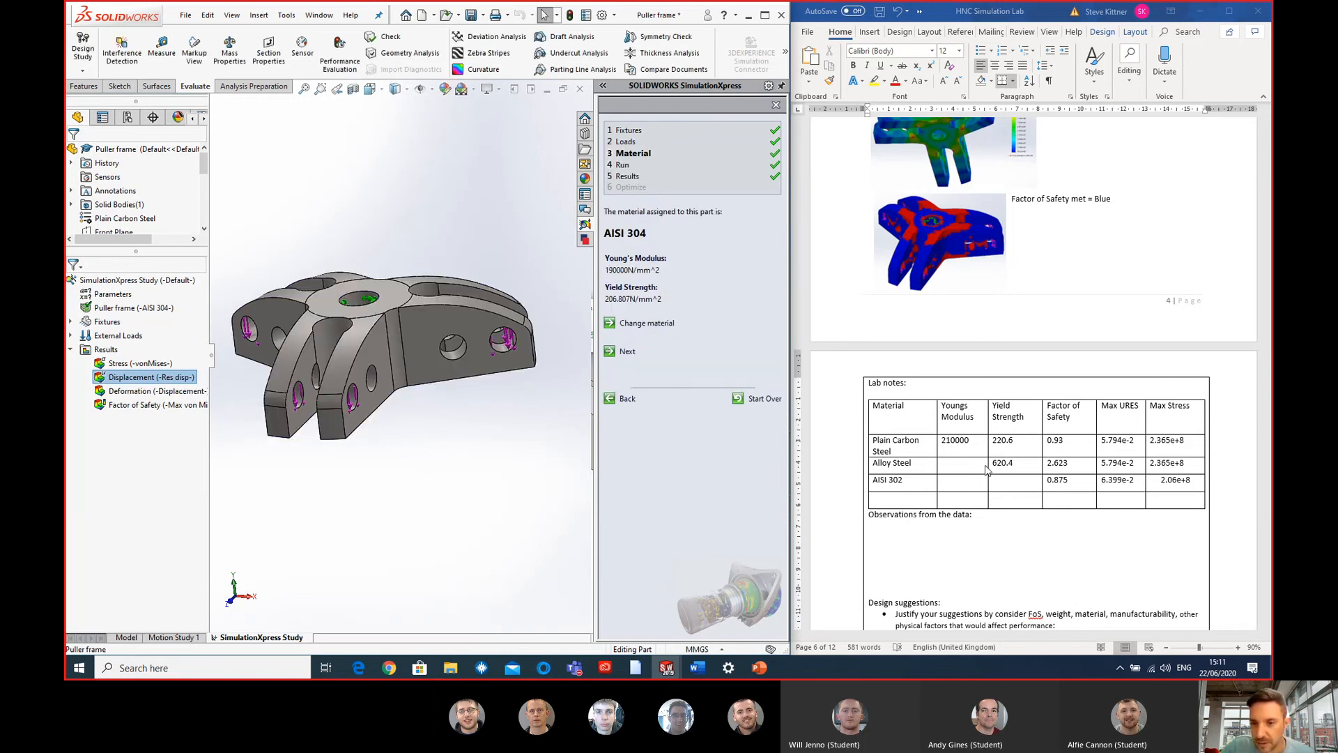
- In the Word table, enter Young's modulus 190000 and yield strength 206.8 for AISI 302, and Young's modulus 210000 for Alloy Steel
click(970, 471)
click(972, 486)
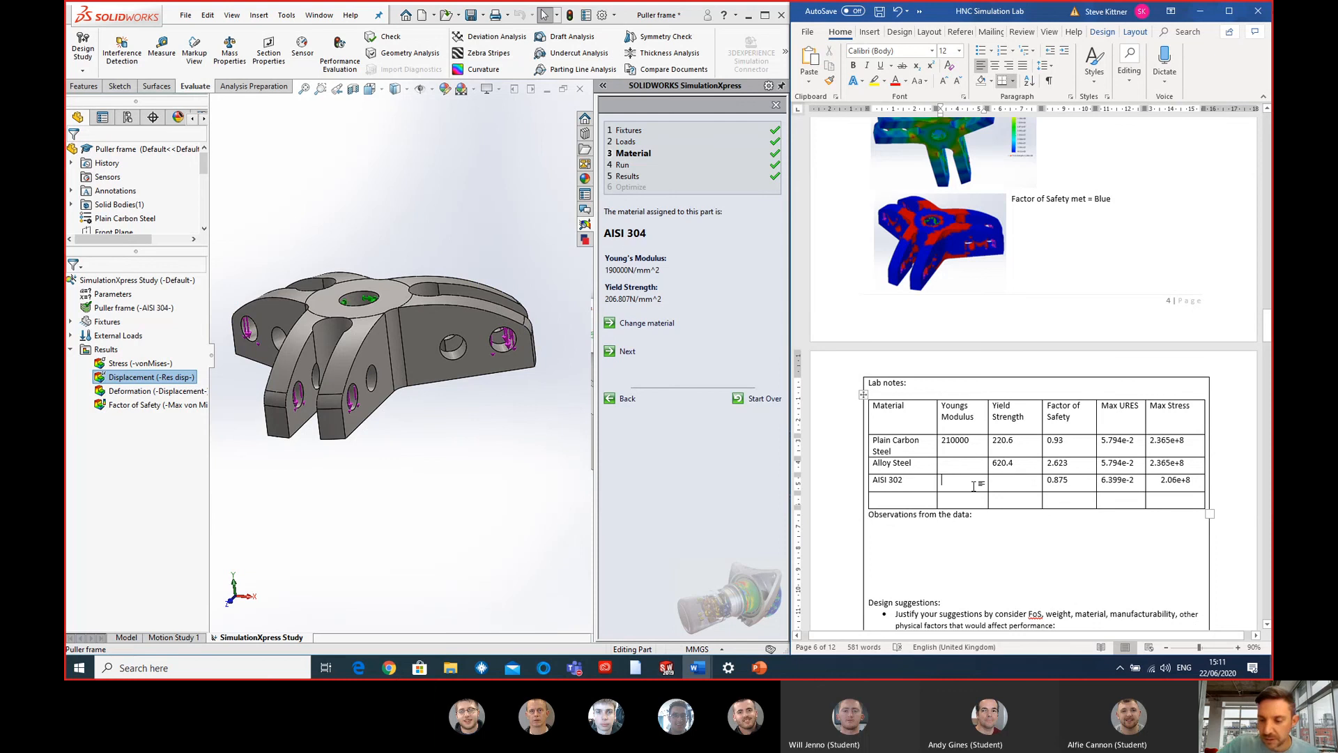
text(190000)
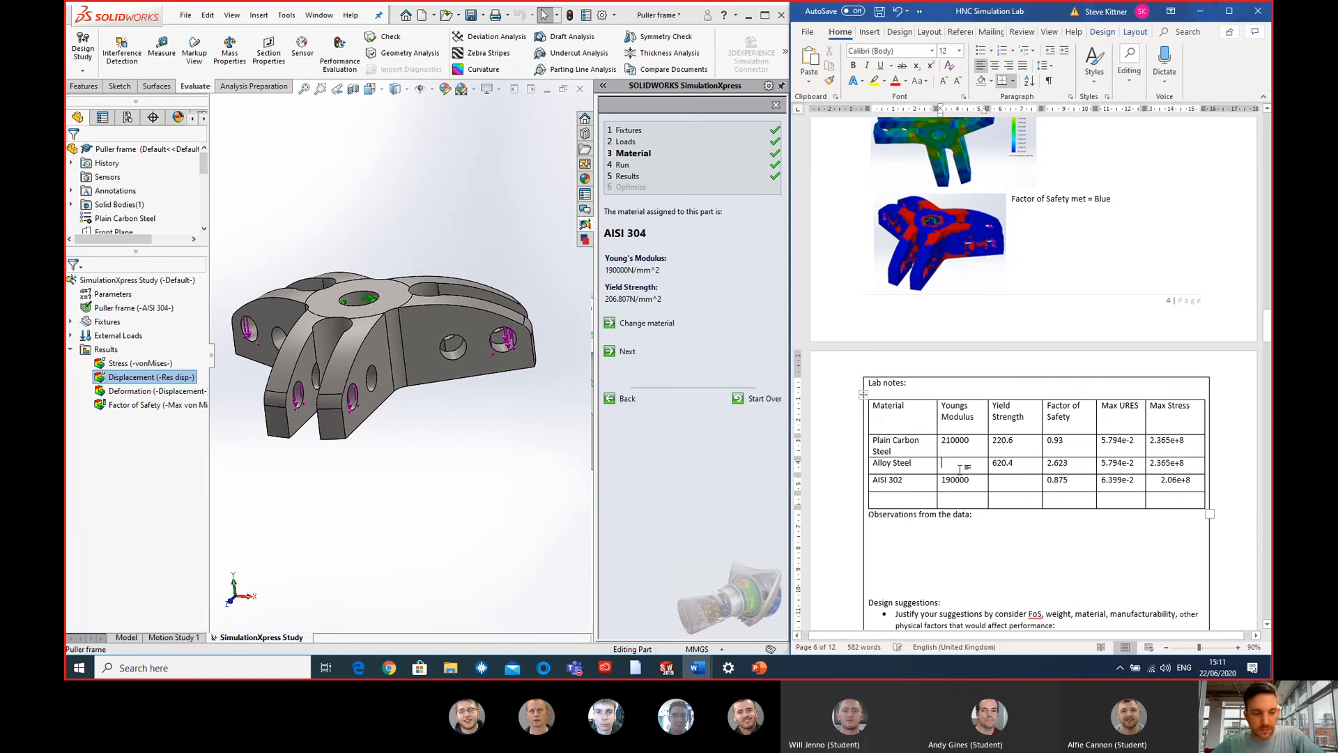
text(210000)
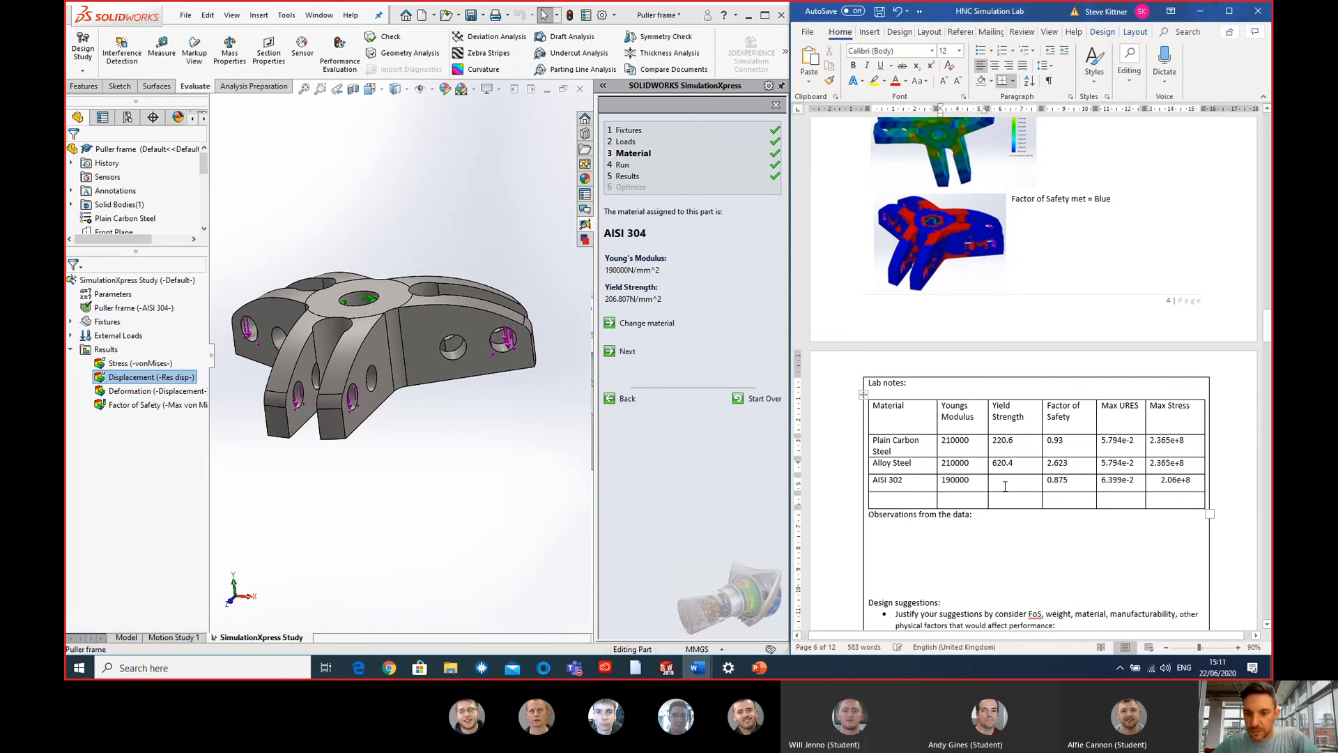
click(1005, 486)
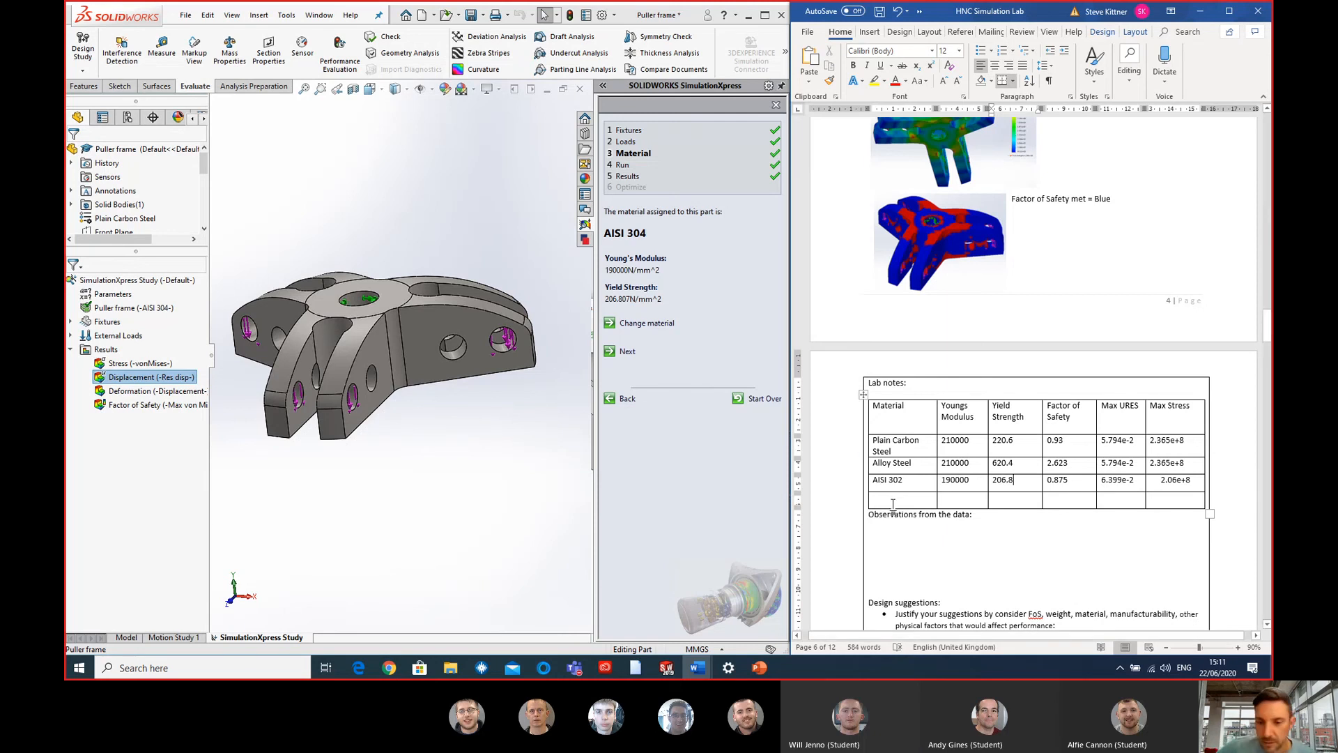
- Change the puller frame's study material in SOLIDWORKS to Cast Carbon Steel from the Steel library
click(491, 529)
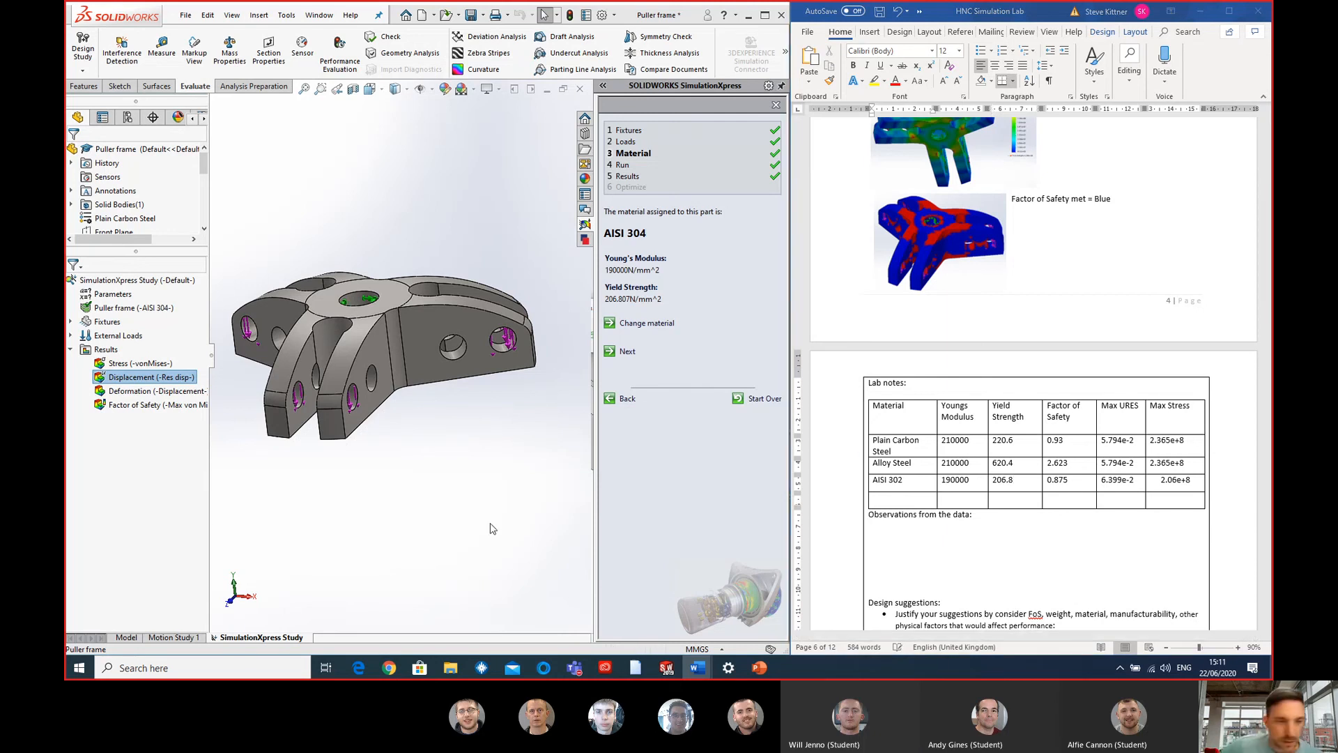
click(652, 324)
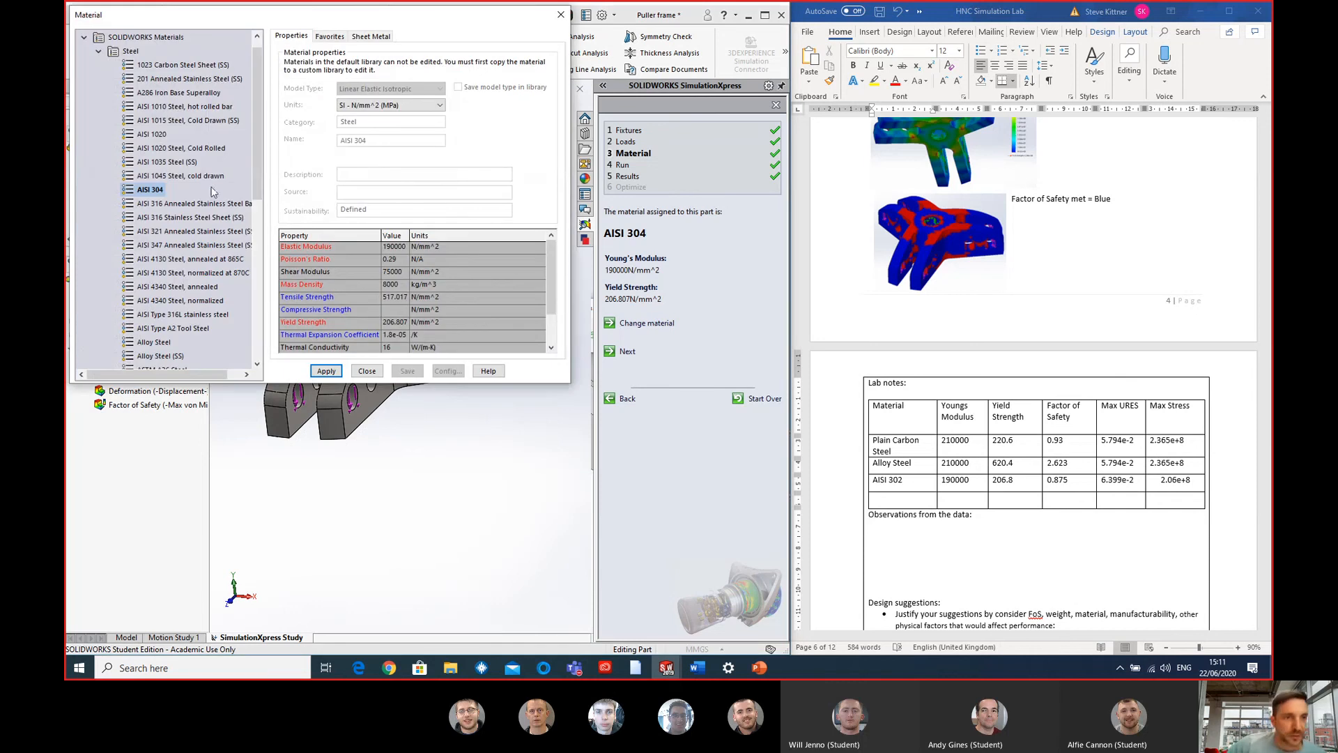
drag(253, 139, 248, 229)
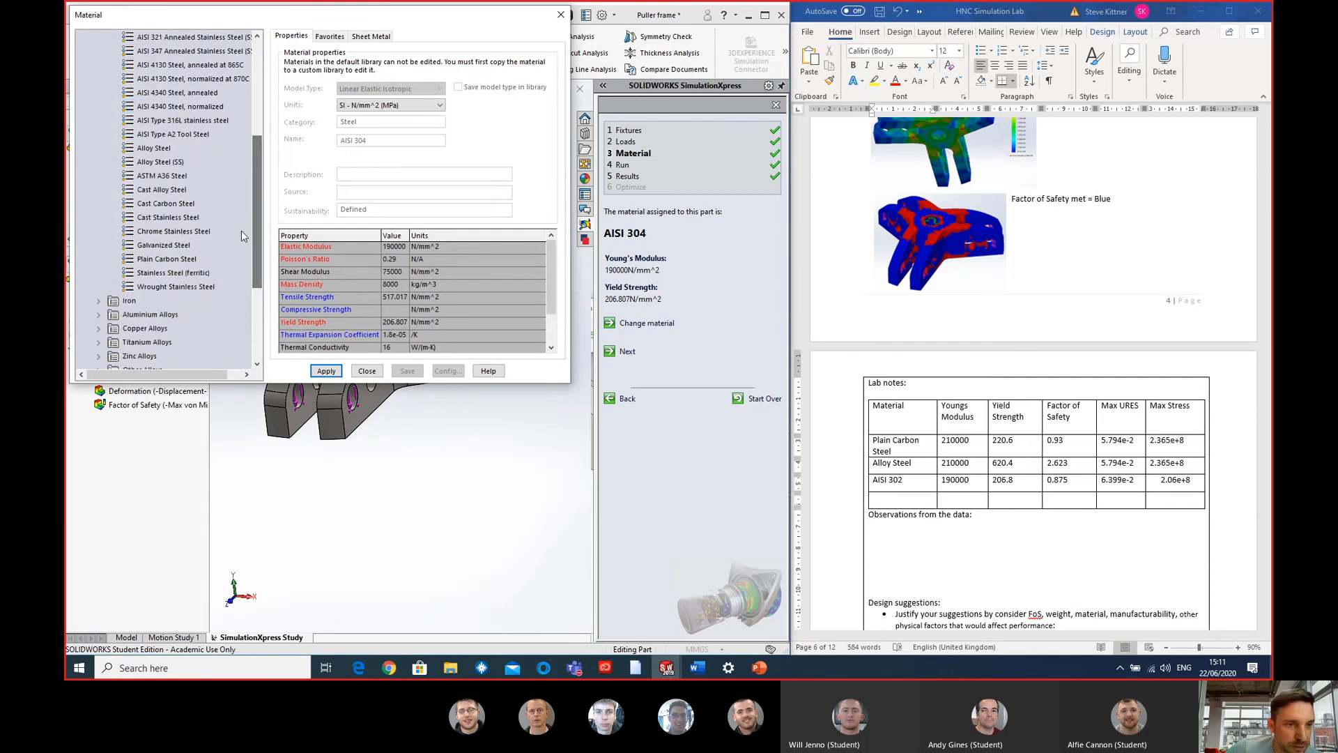
click(166, 207)
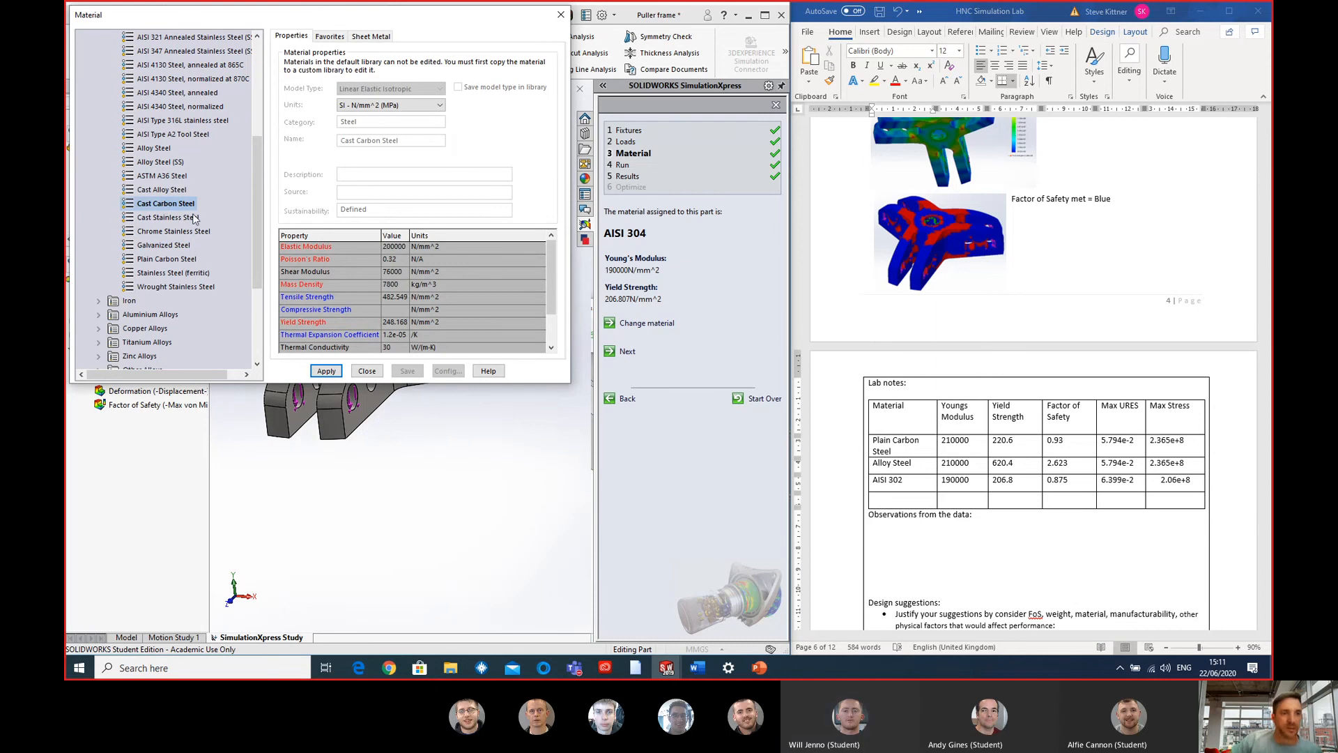
click(367, 372)
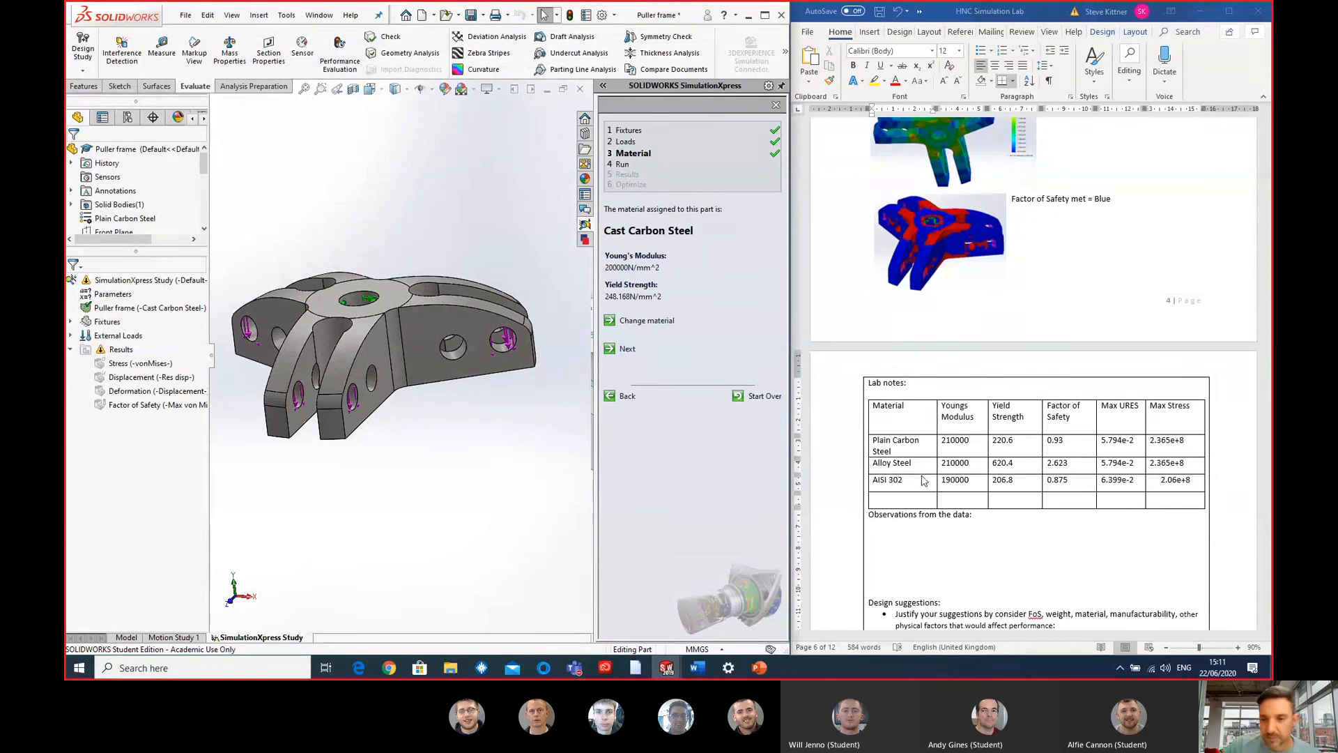
- Fill the Word table's empty row with material Cast Carbon Steel, Young's modulus 200000 and yield strength 248.2
click(894, 495)
text(Cast Carbon)
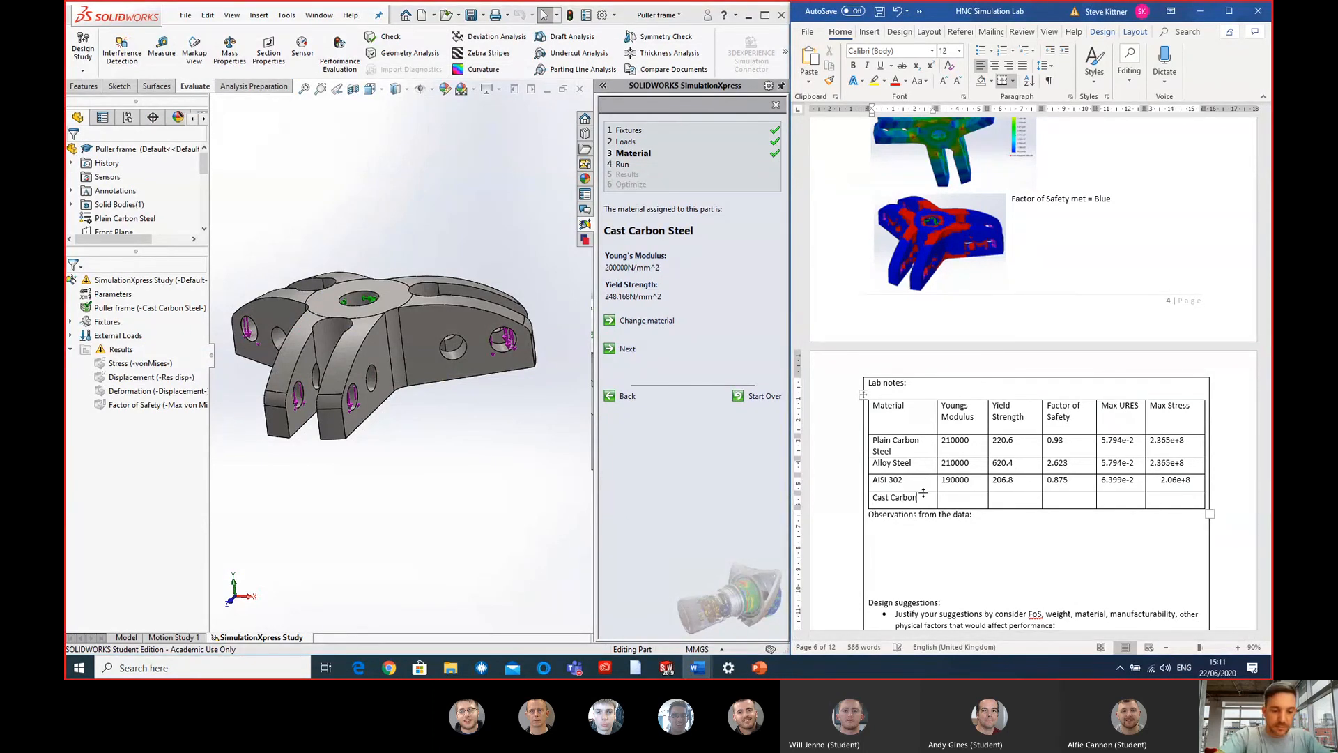
text( Steel)
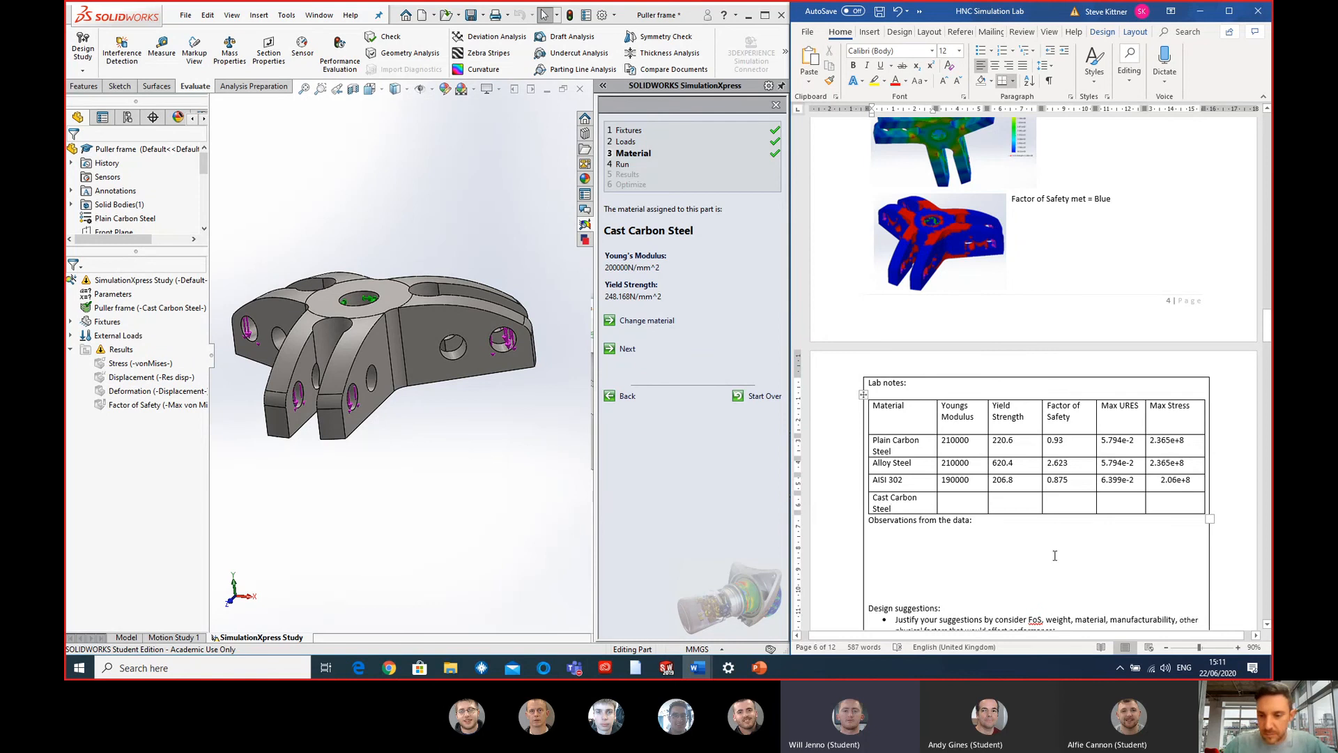
click(959, 502)
text(200000)
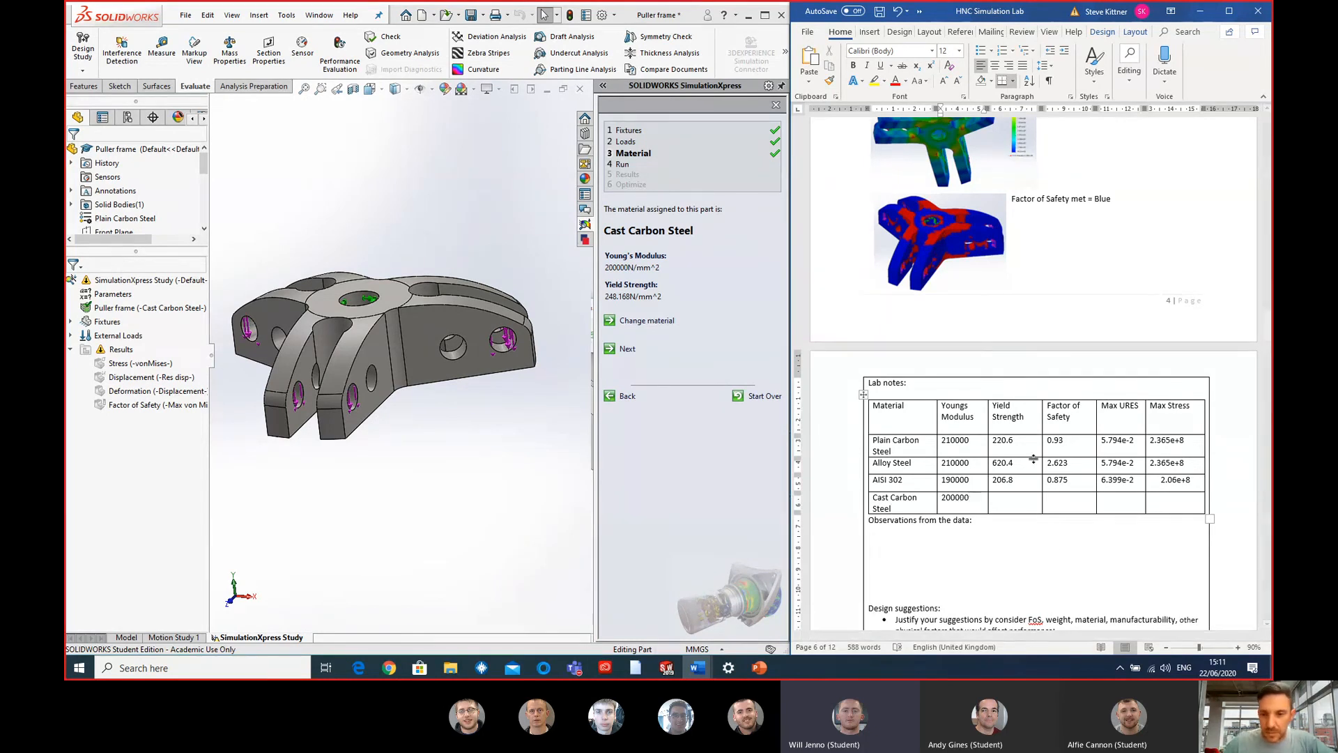
click(1034, 508)
text(248.2)
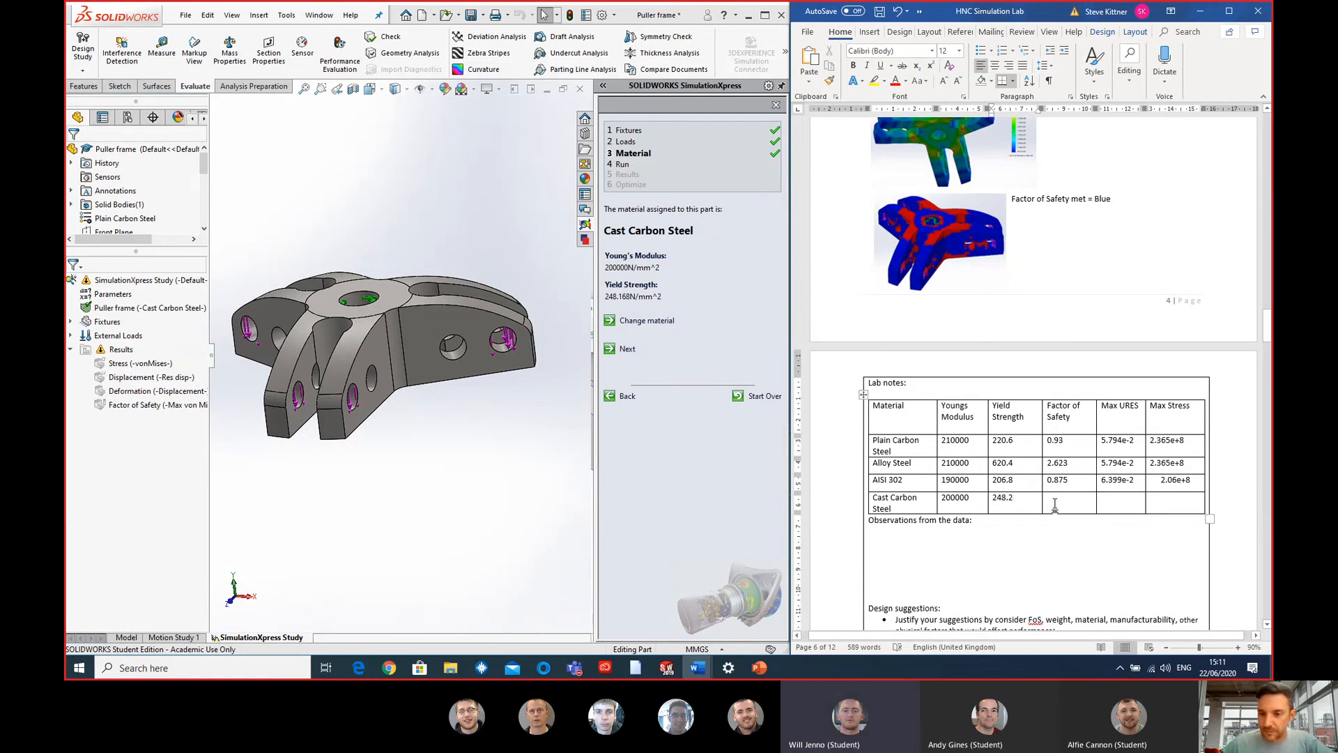
- Run the SimulationXpress study in SOLIDWORKS with Cast Carbon Steel
click(1055, 504)
click(303, 402)
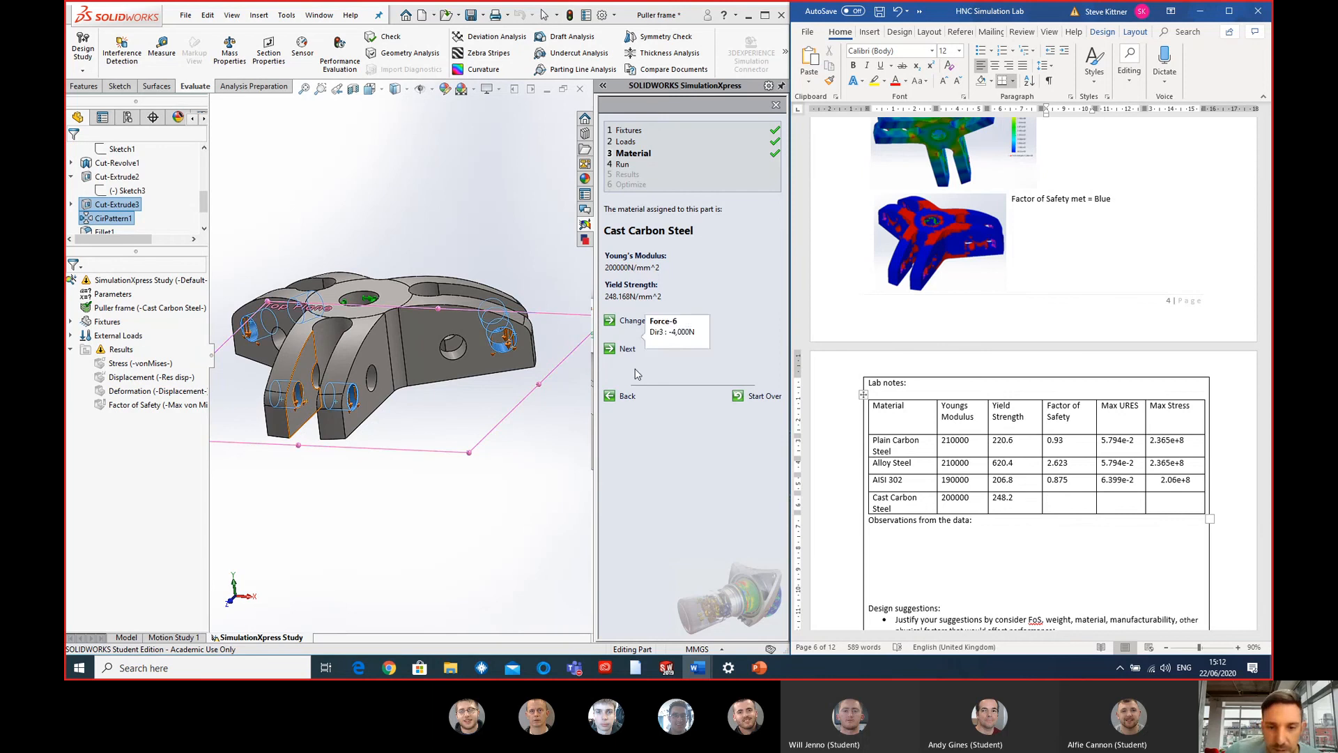
click(626, 349)
click(655, 292)
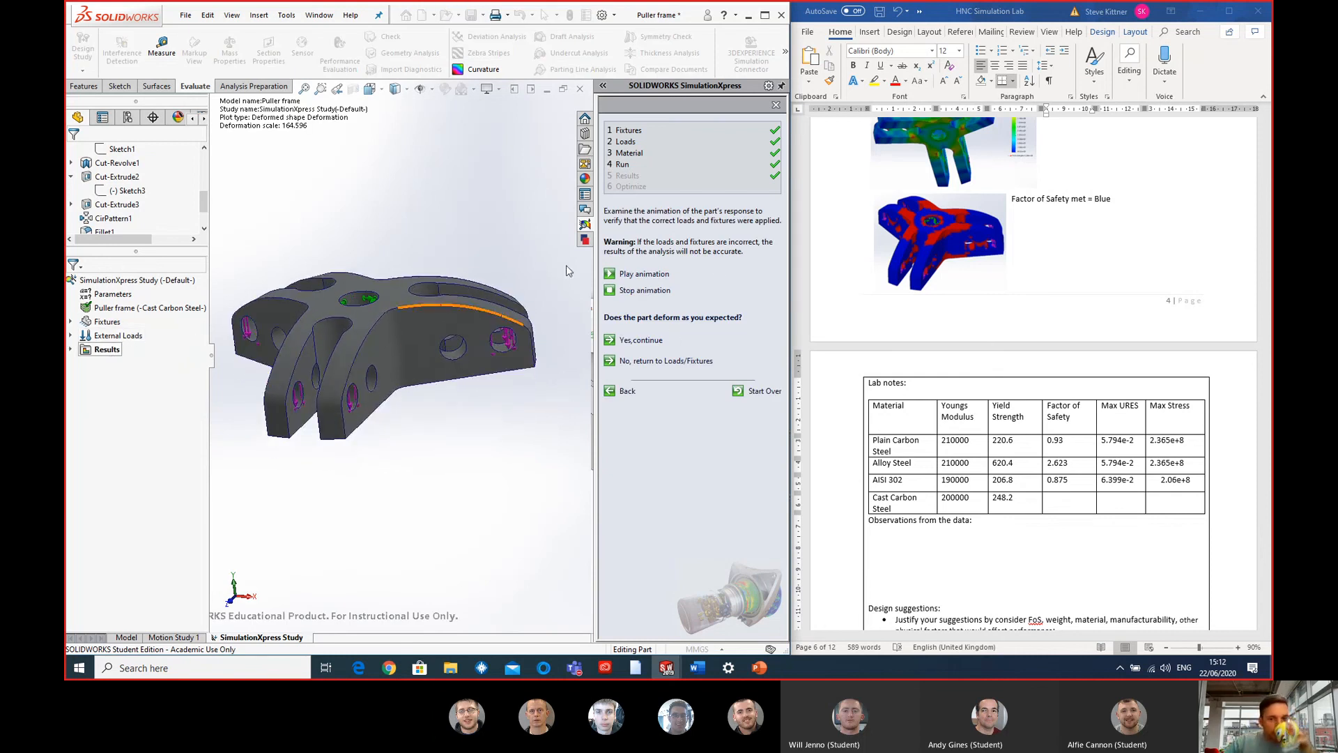
- Display the von Mises stress plot and enter 2.482e+8 as the max stress in the Cast Carbon Steel row of the Word table
click(71, 350)
double_click(129, 363)
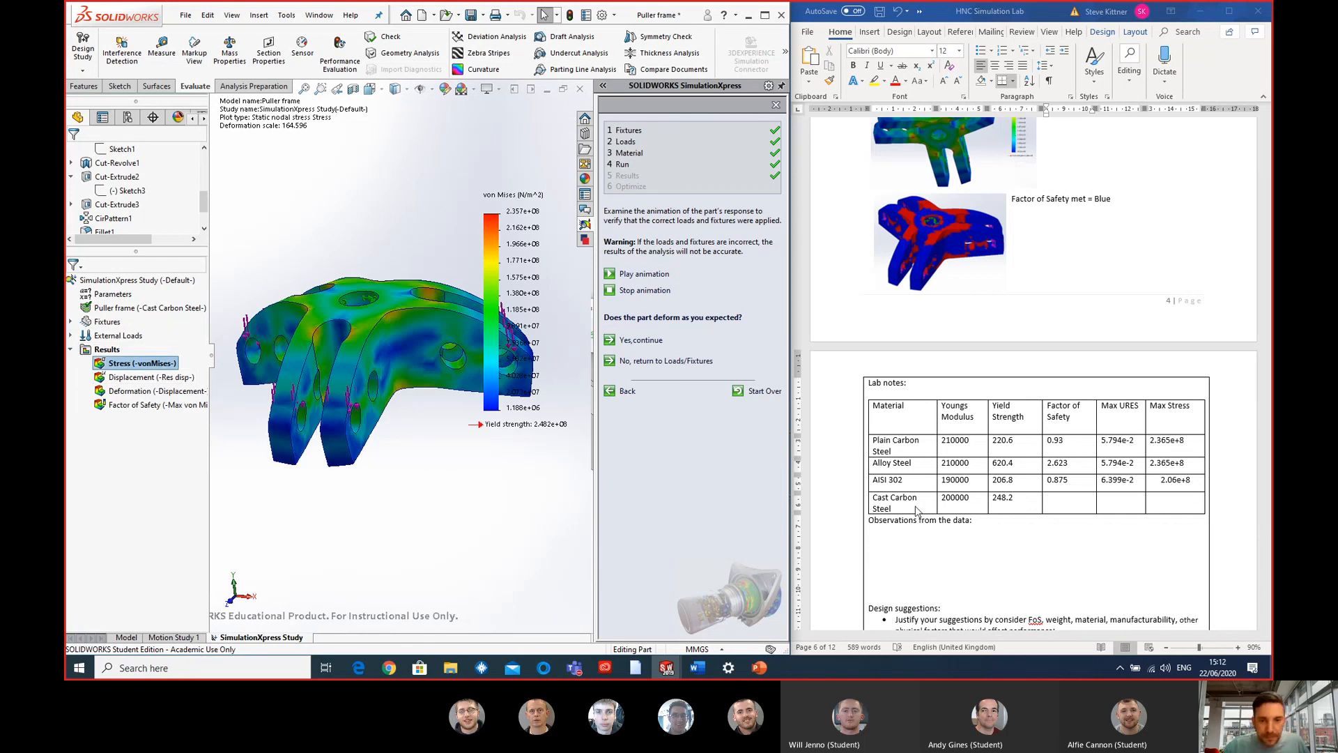
click(1066, 503)
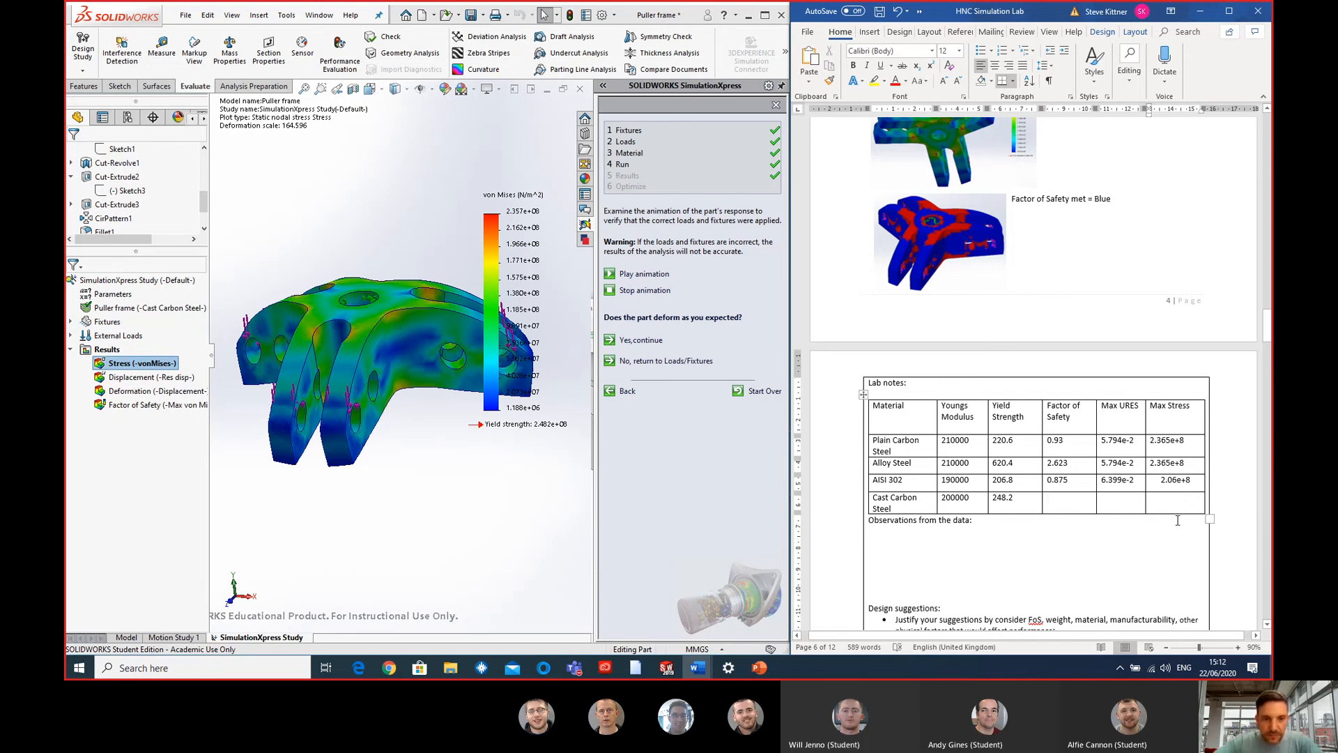
text(2.482e+8)
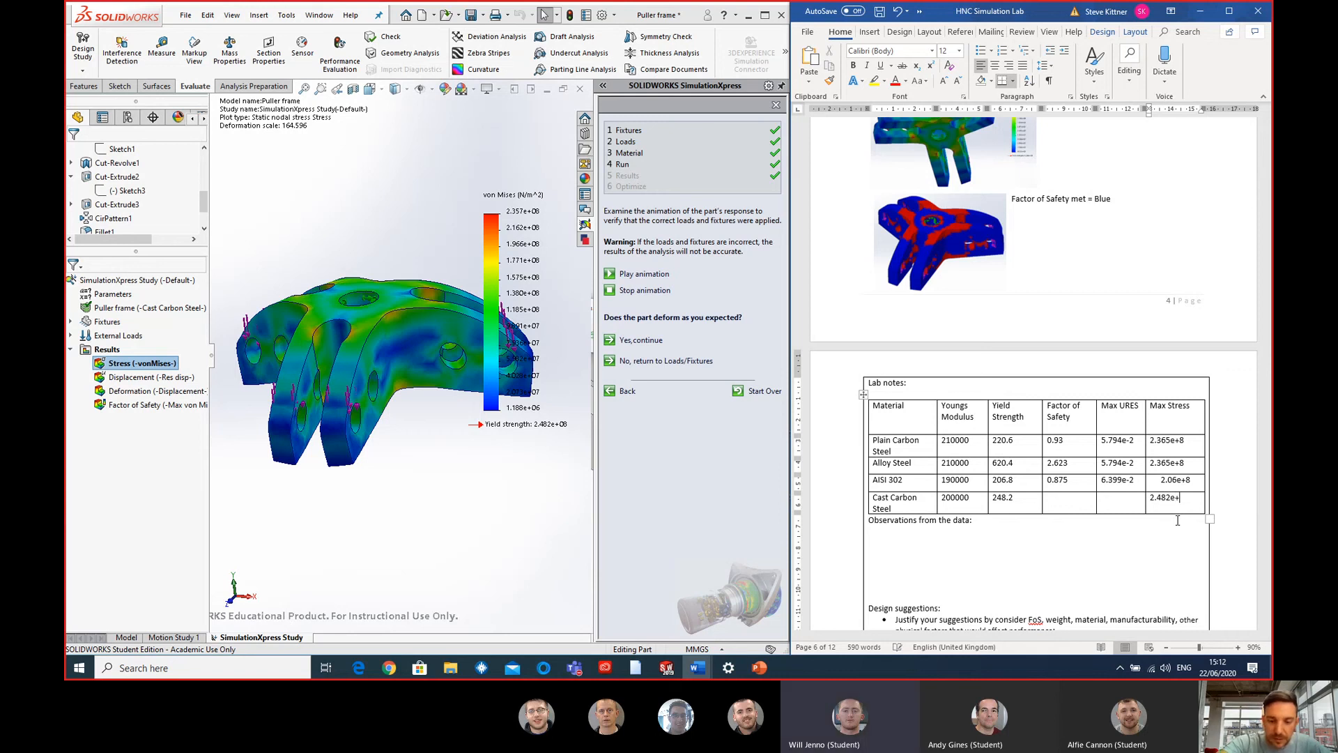
- Display the displacement plot in SOLIDWORKS and enter 6.065e-02 as the max URES in the Word table's Cast Carbon Steel row
click(1130, 510)
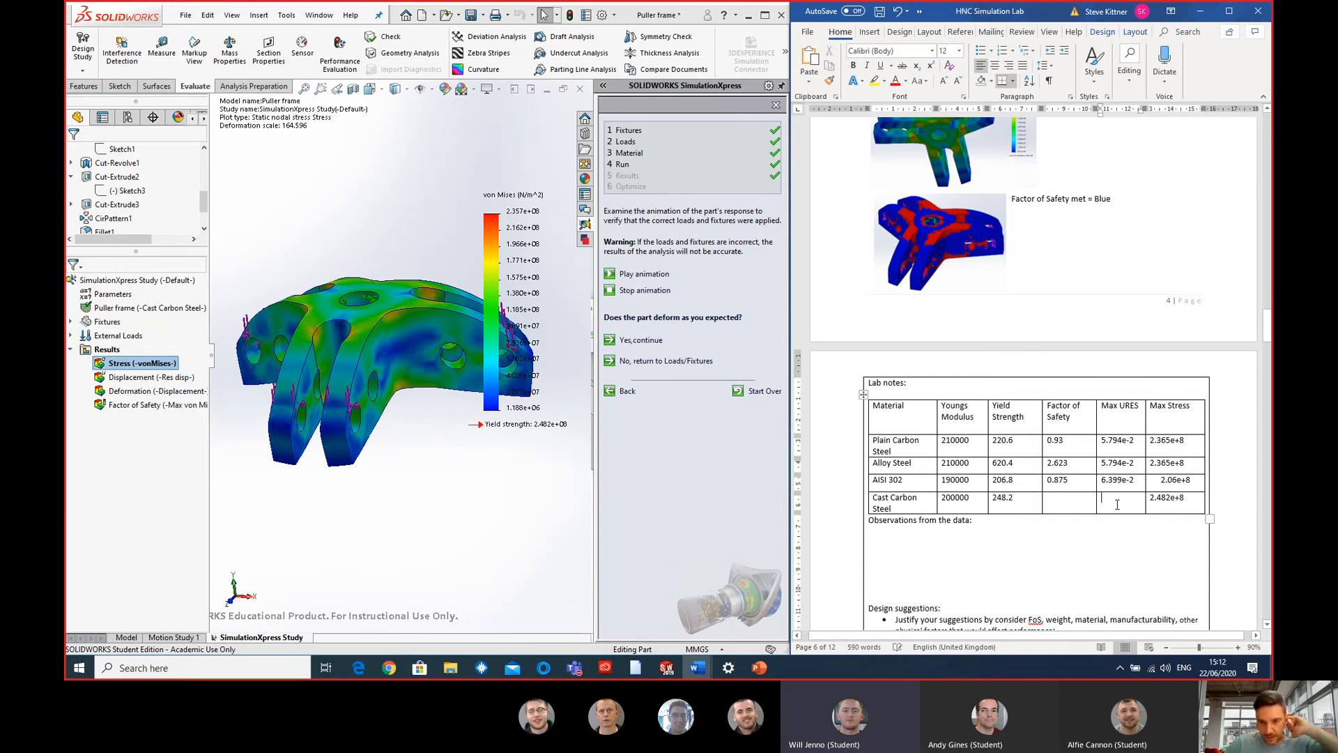
double_click(132, 377)
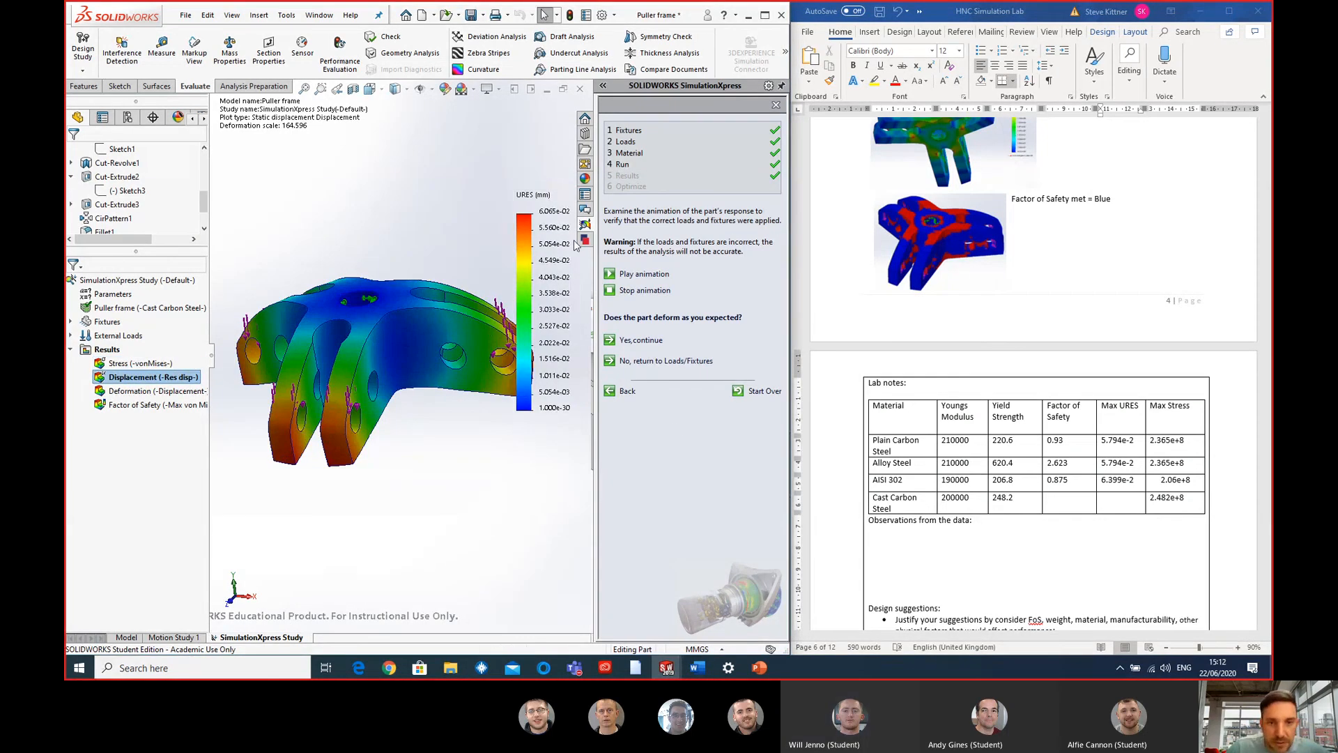
click(1121, 503)
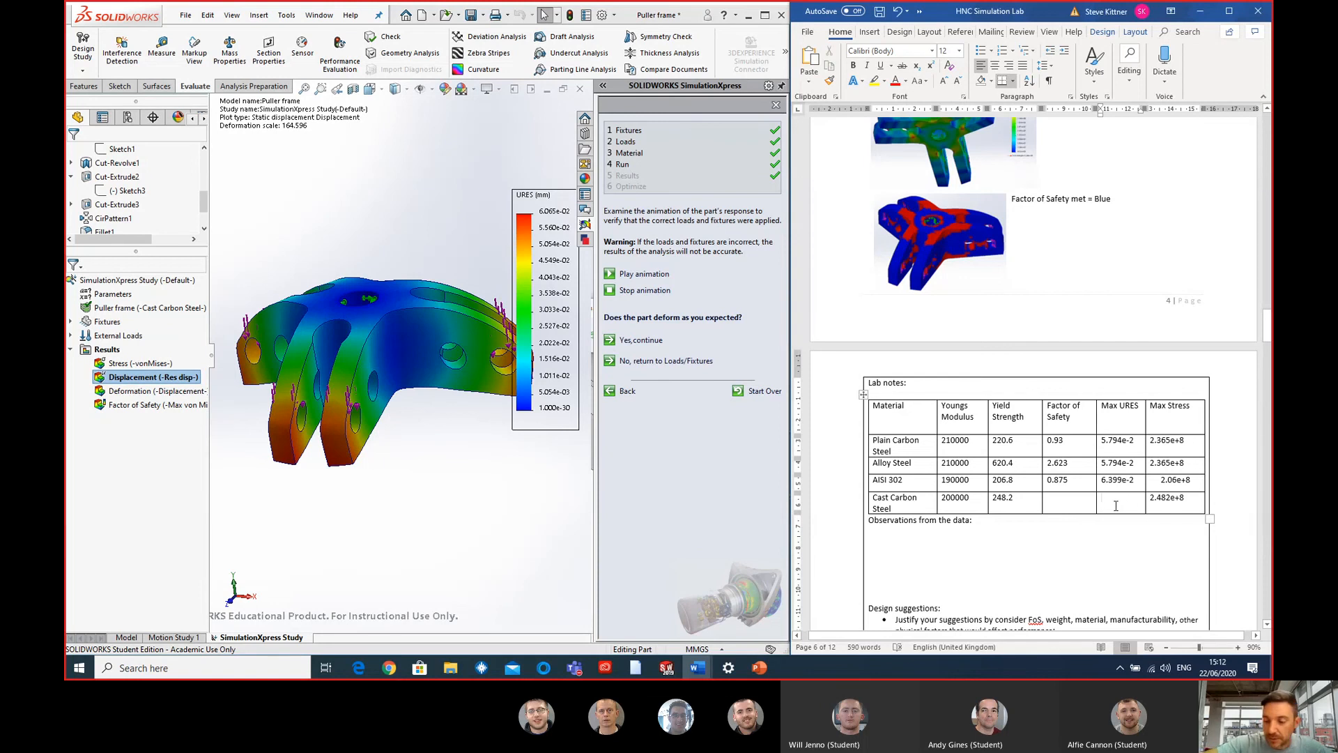
text(6.065e-02)
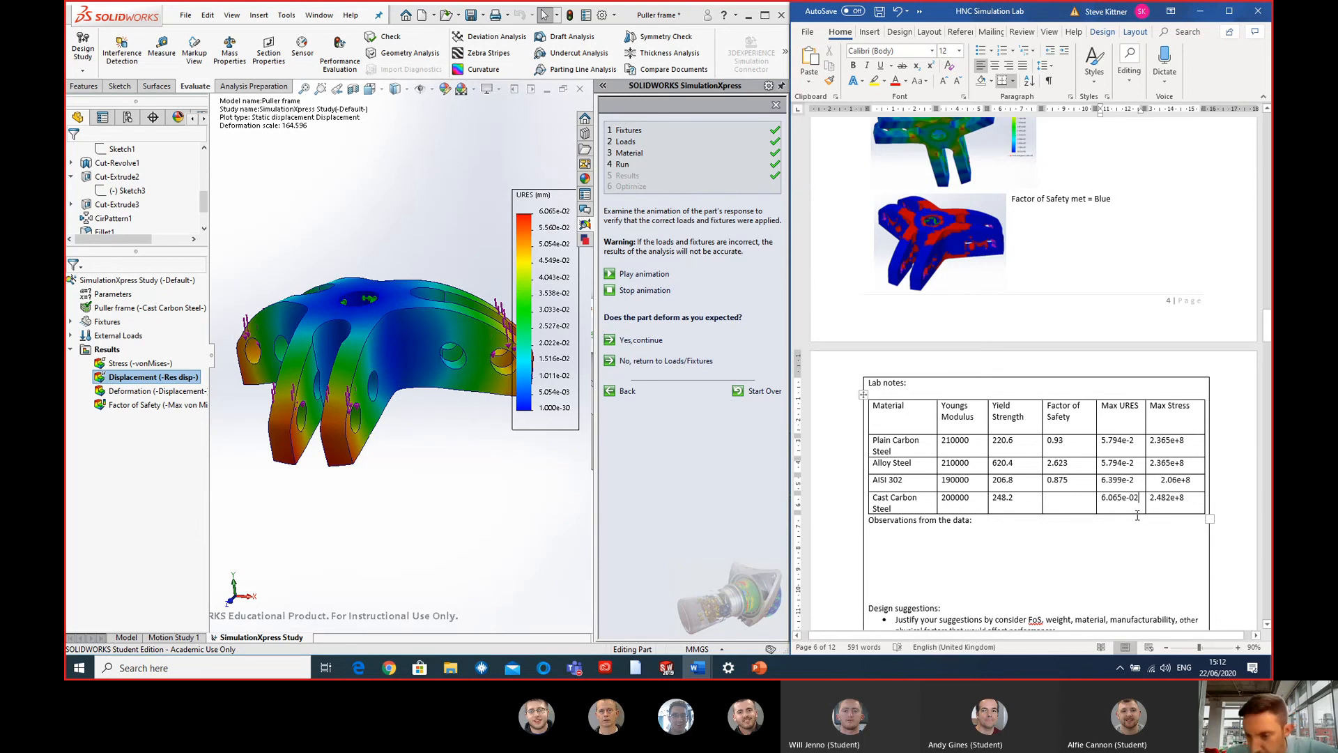
- Accept the deformation to show the factor of safety results and enter 1.053 as the Cast Carbon Steel factor of safety in Word
click(1057, 499)
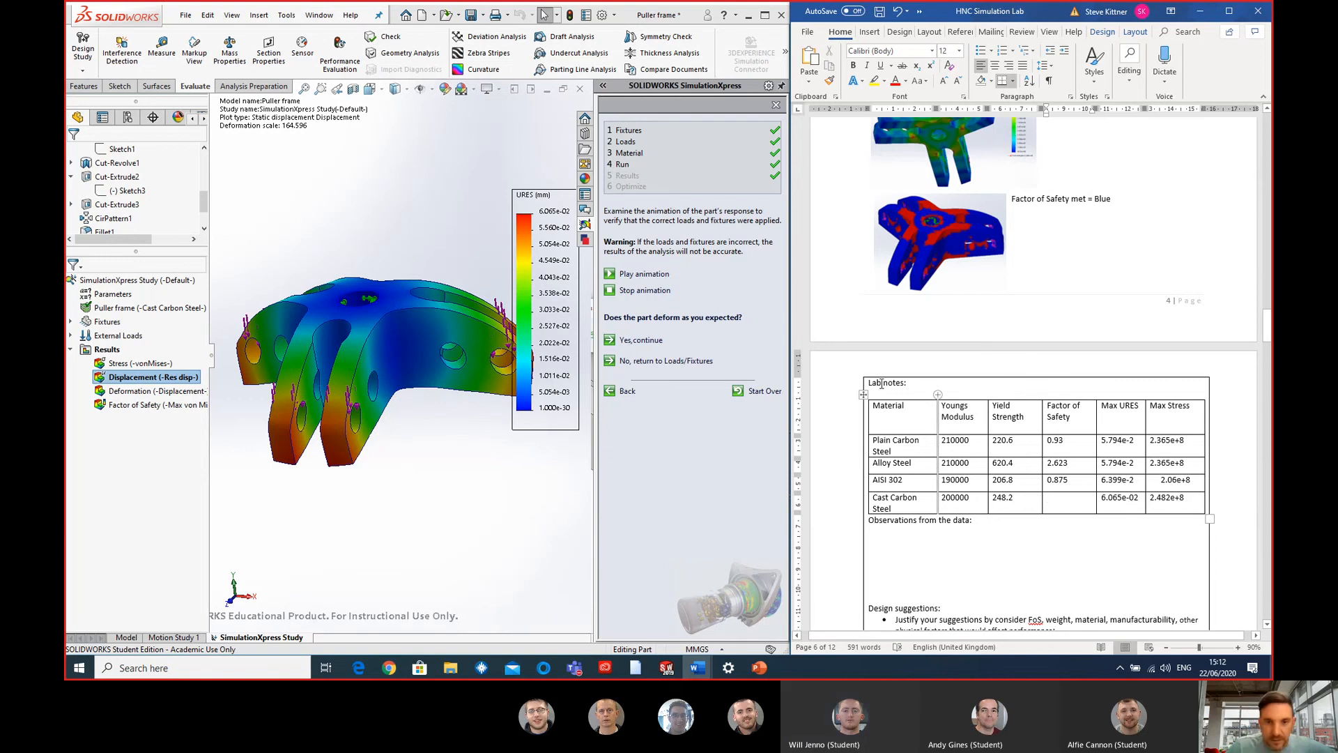
click(639, 340)
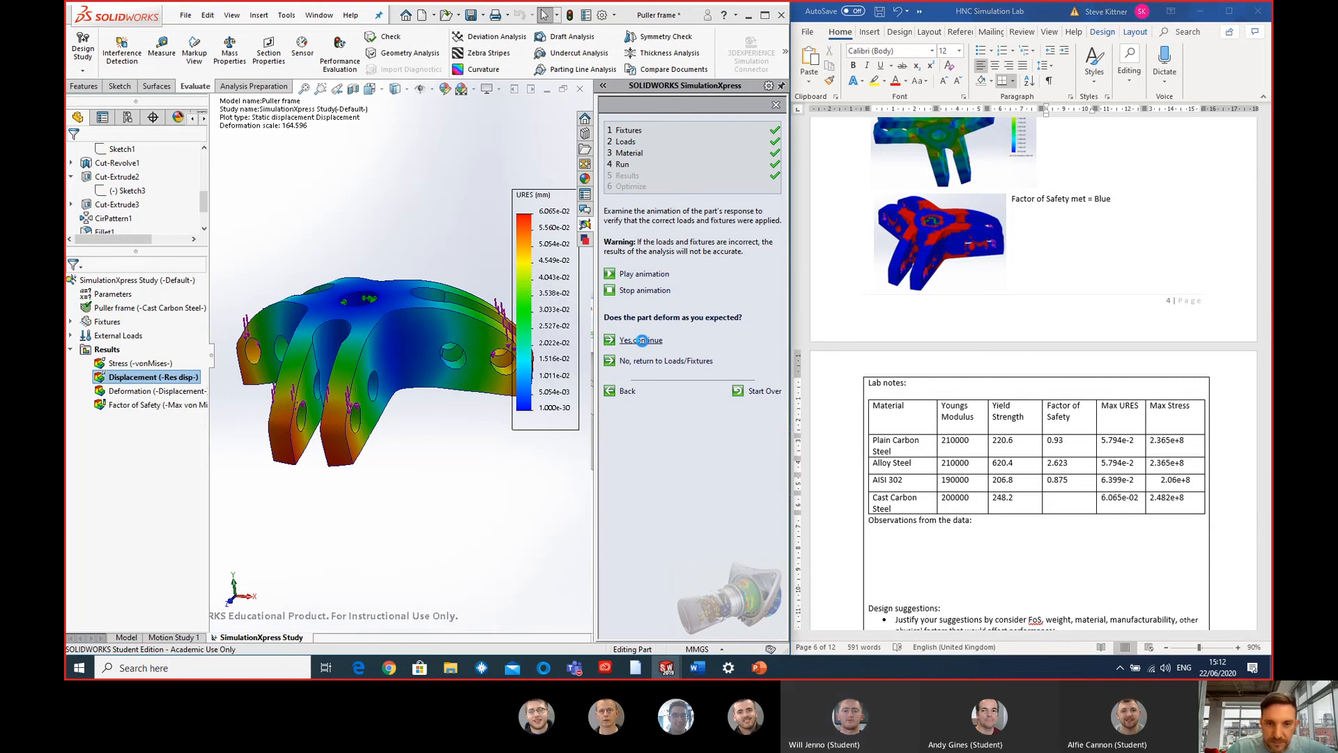
click(1066, 502)
text(1.053)
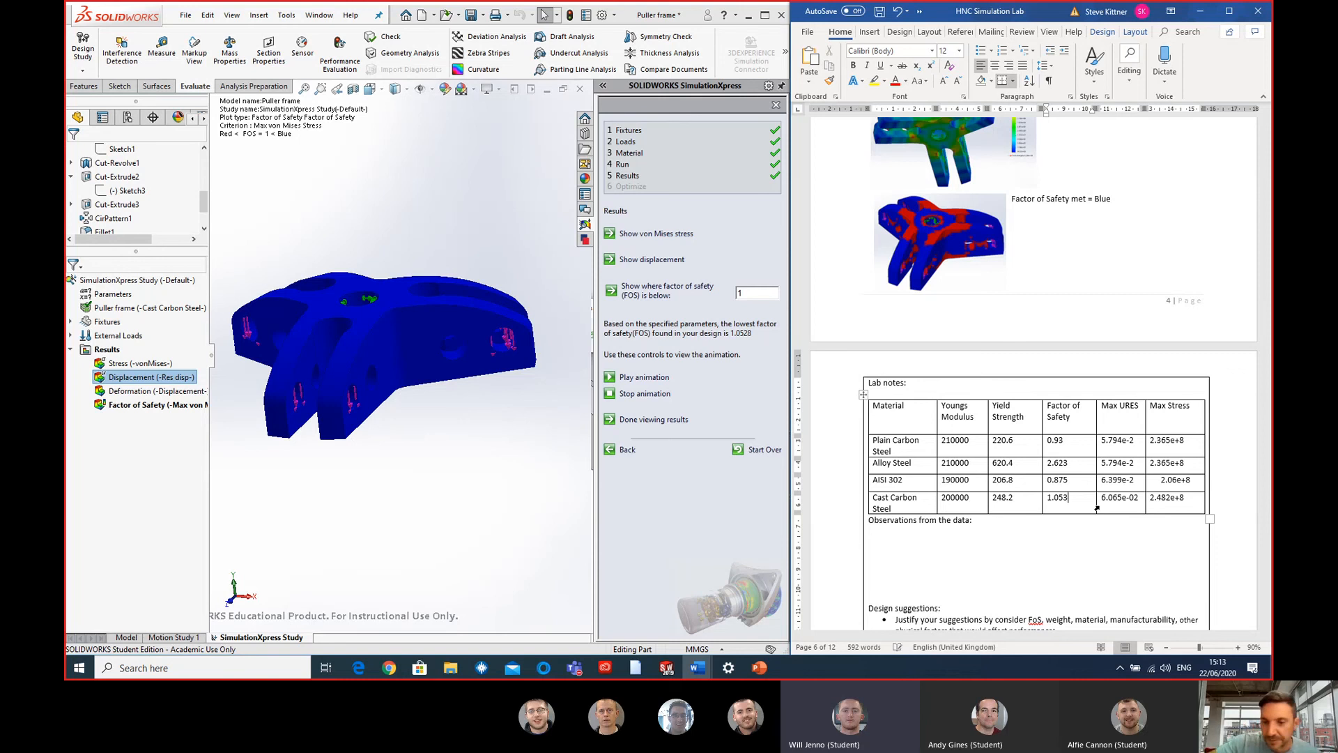
- Compare the Alloy Steel row with the other materials in the lab notes table and review the observations and design suggestions sections
click(1052, 548)
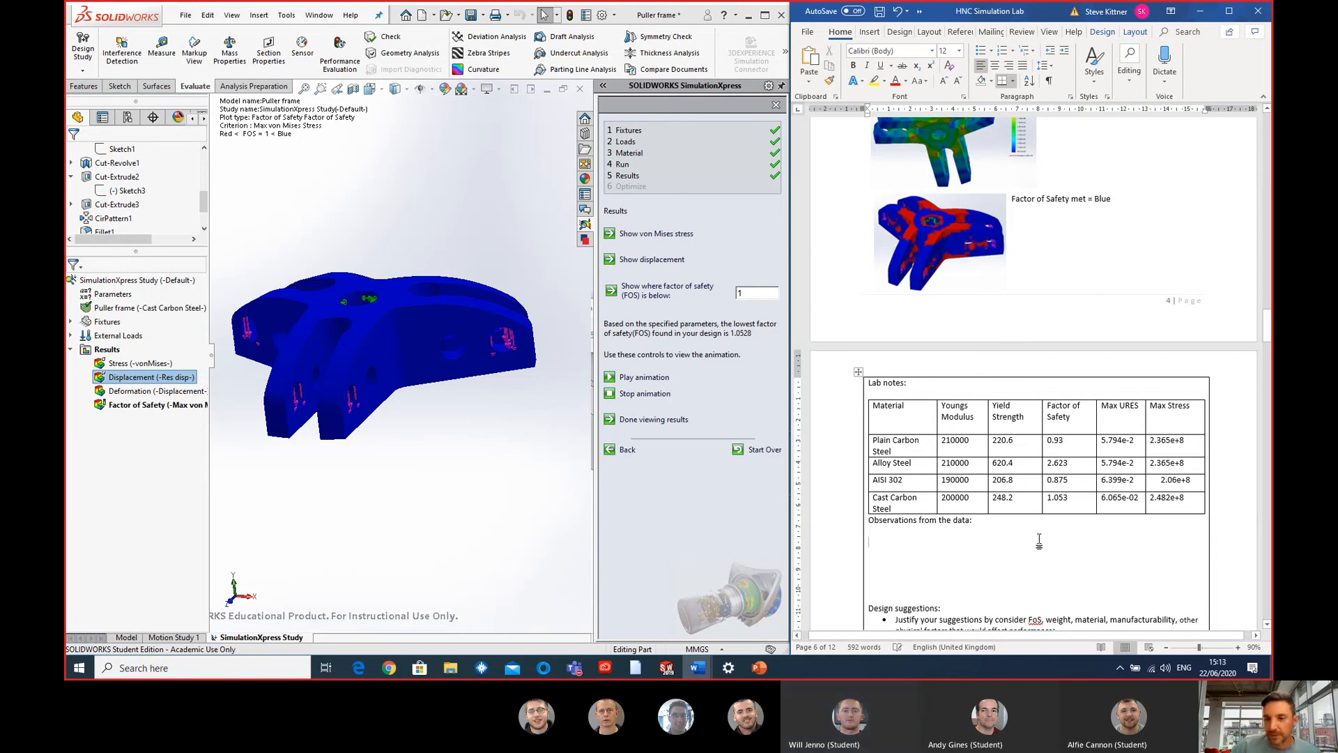
scroll(1039, 542, down, 2)
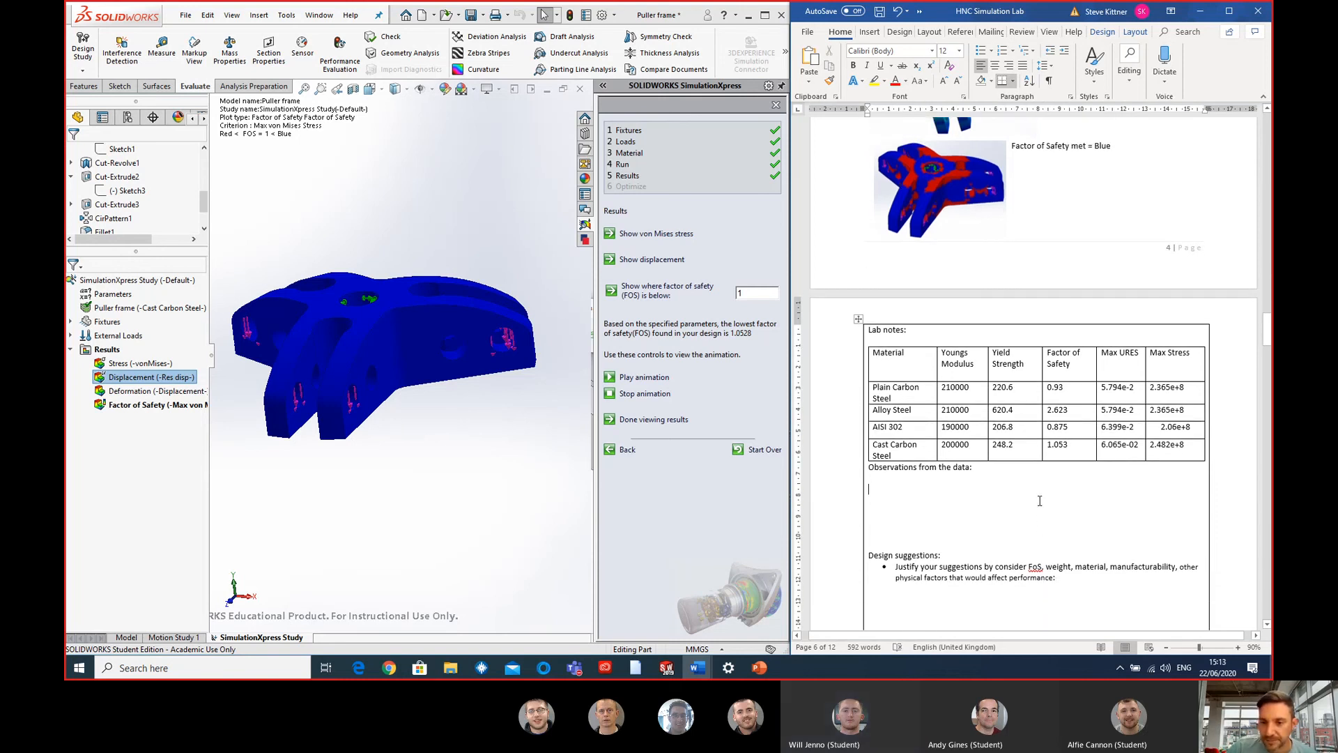
scroll(1039, 501, down, 1)
scroll(976, 443, down, 2)
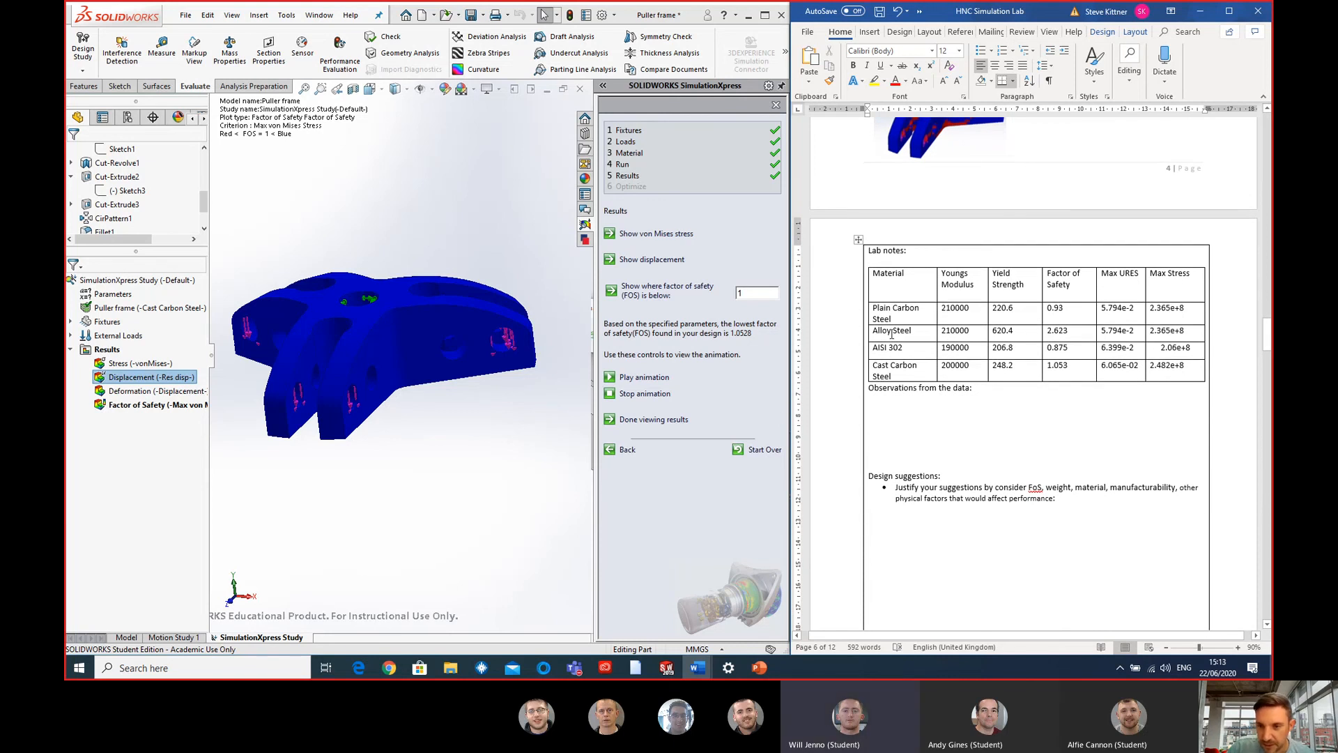
drag(877, 333, 1213, 335)
click(1052, 331)
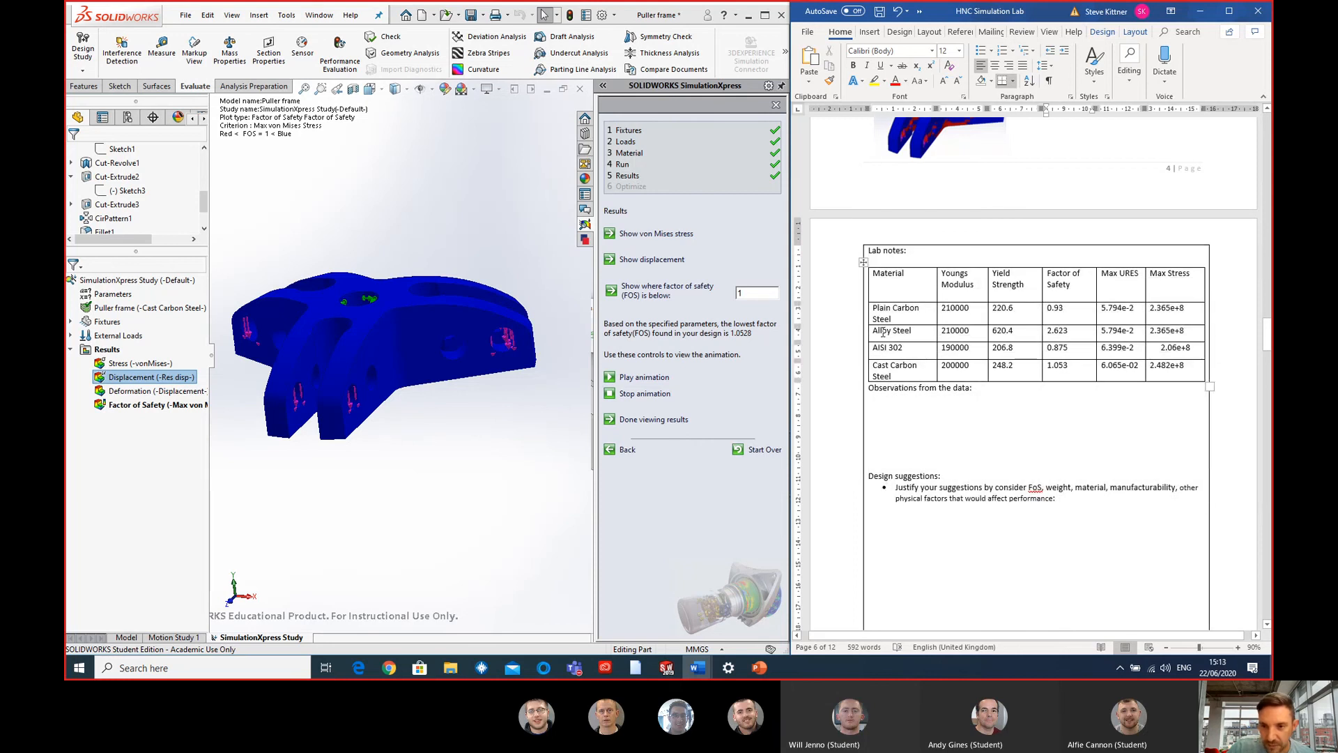
drag(878, 332, 1161, 337)
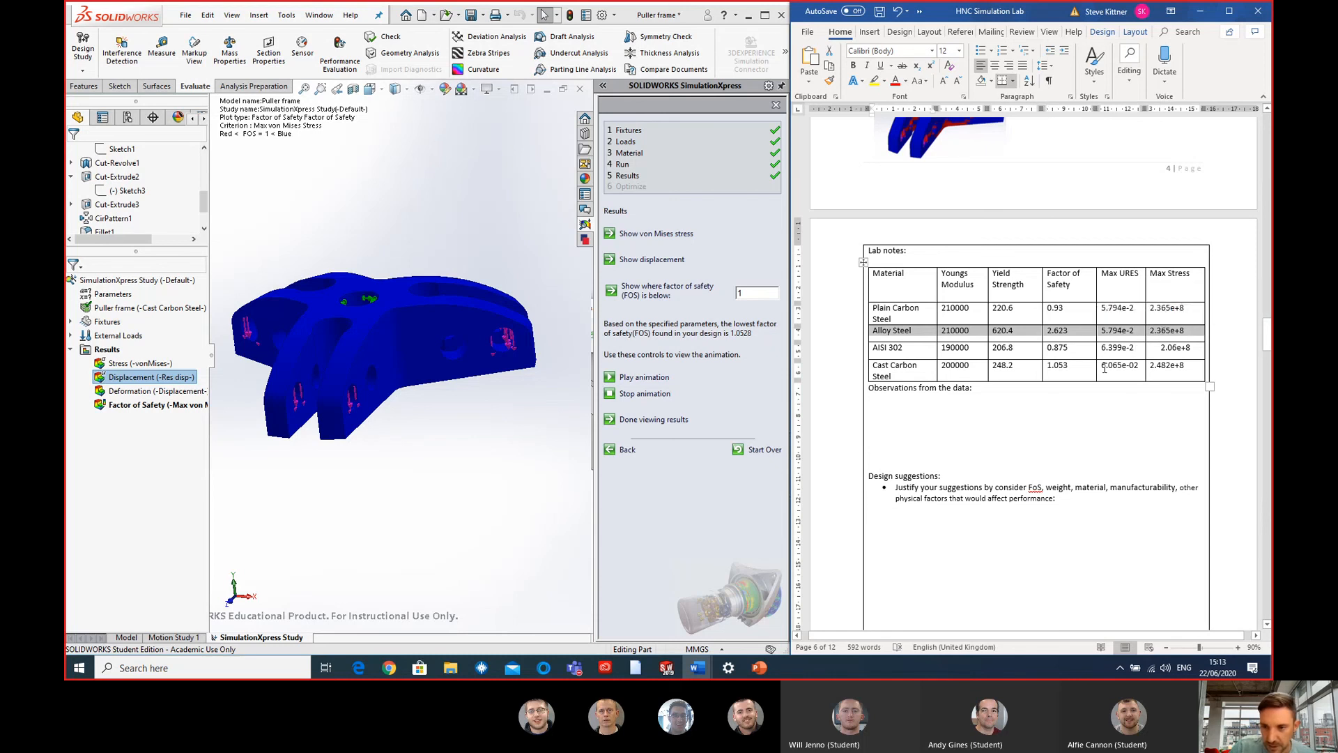
click(1096, 369)
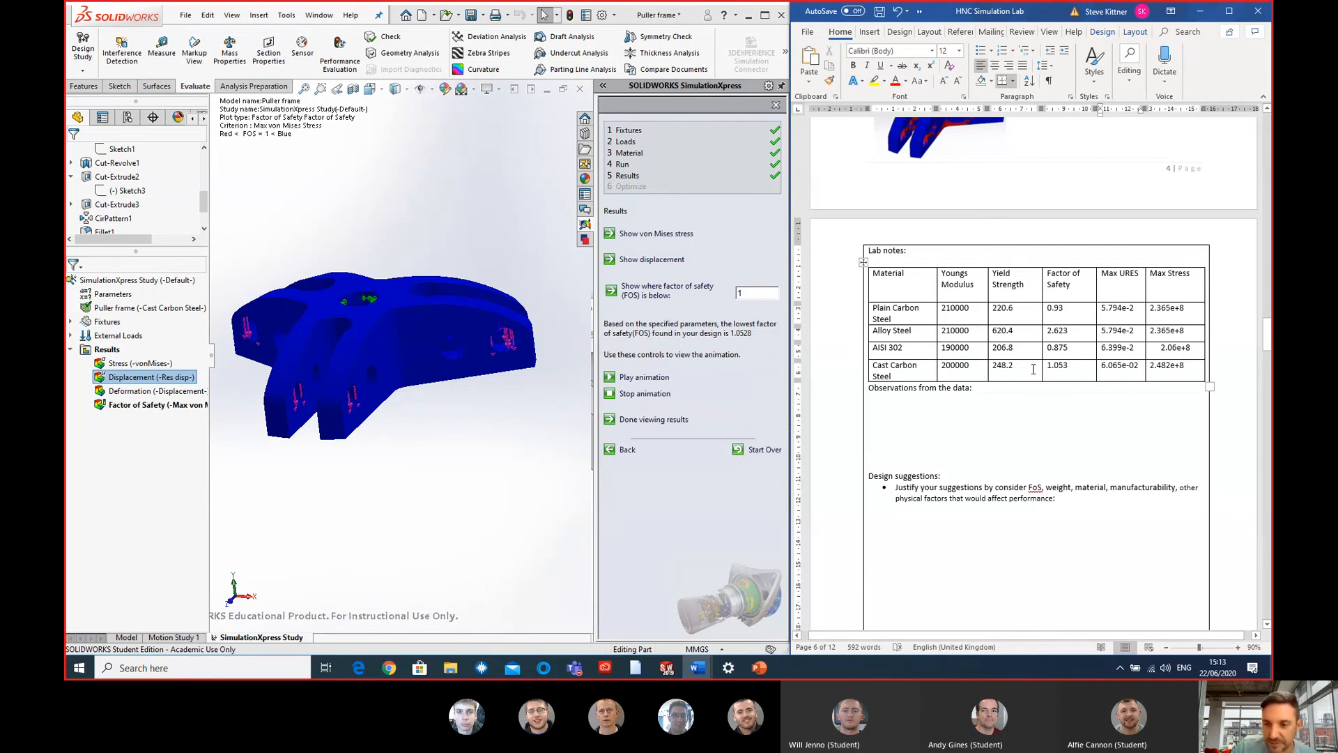
scroll(1030, 390, down, 1)
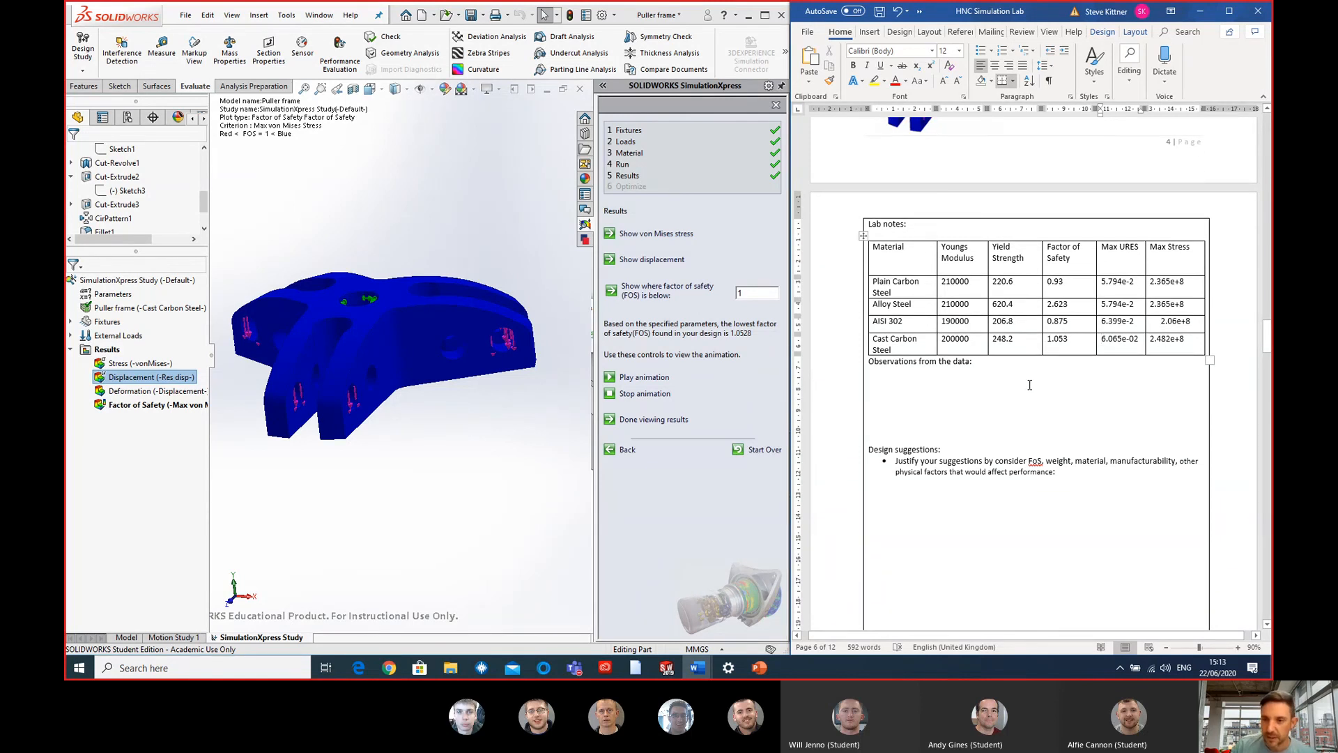
- Left-align the max stress value in the AISI 302 row of the lab notes table
drag(918, 378, 890, 380)
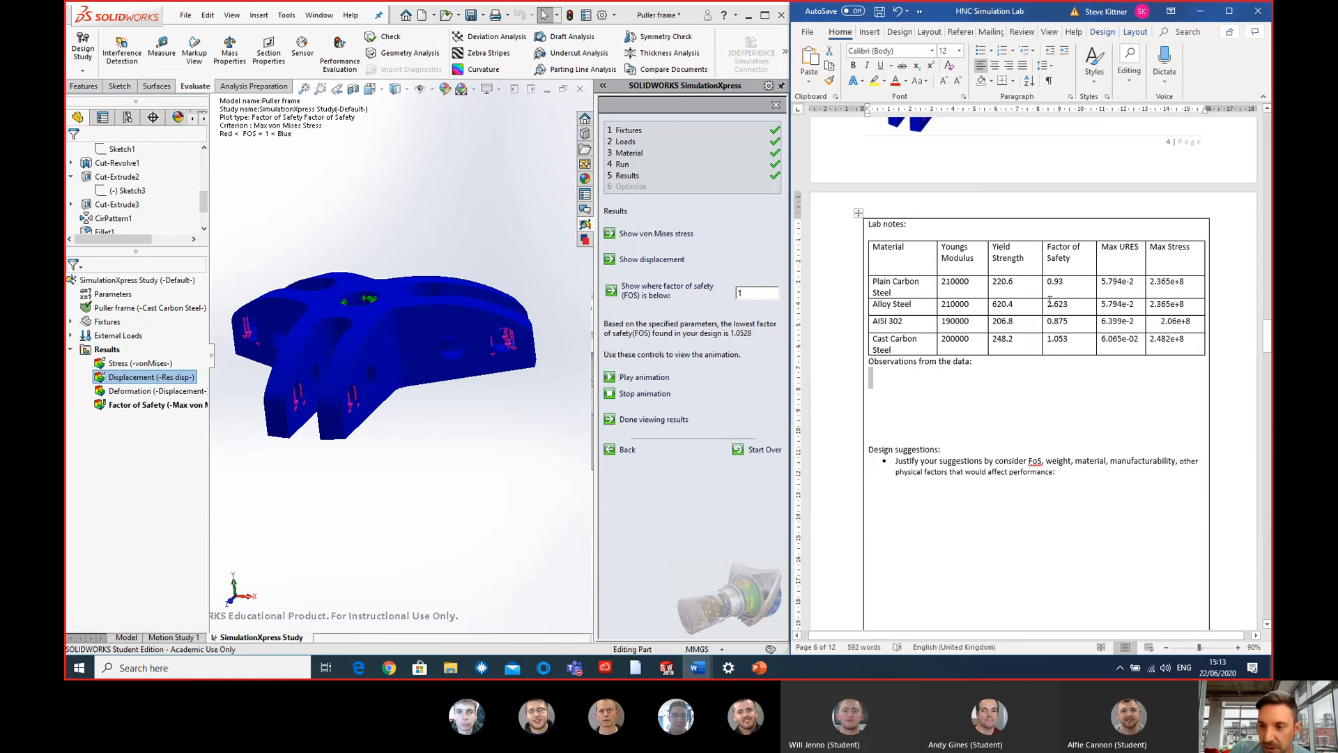
click(1161, 321)
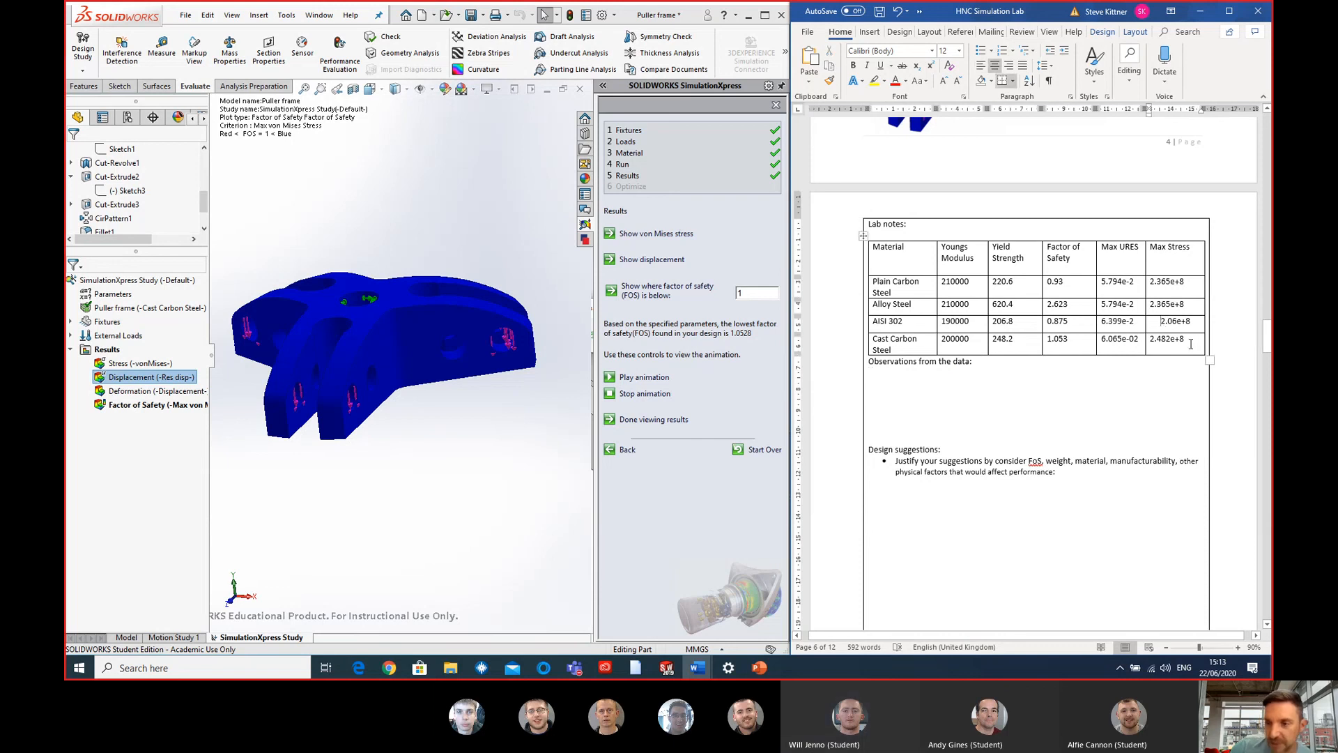
key(ctrl+l)
click(1131, 404)
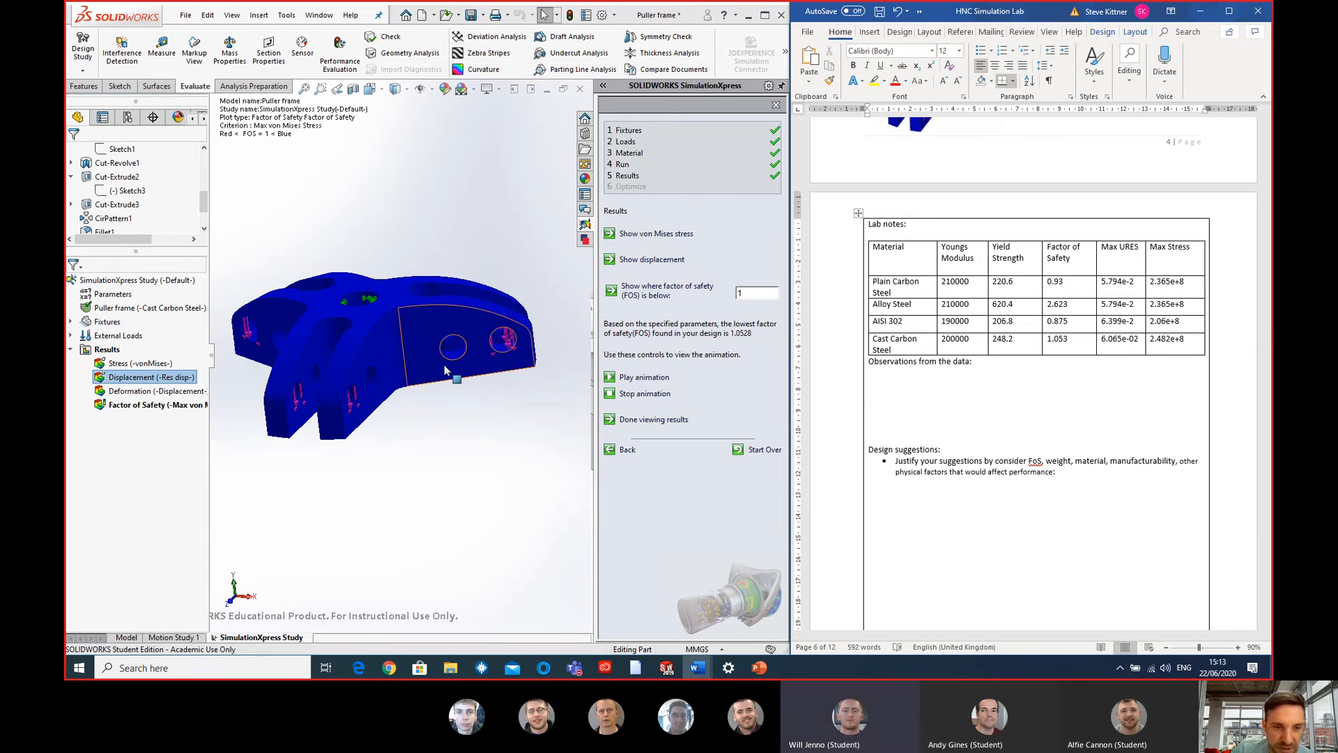
- Switch to SOLIDWORKS and update the factor of safety plot to show where the puller frame falls below 2
click(493, 463)
middle_drag(397, 361, 409, 284)
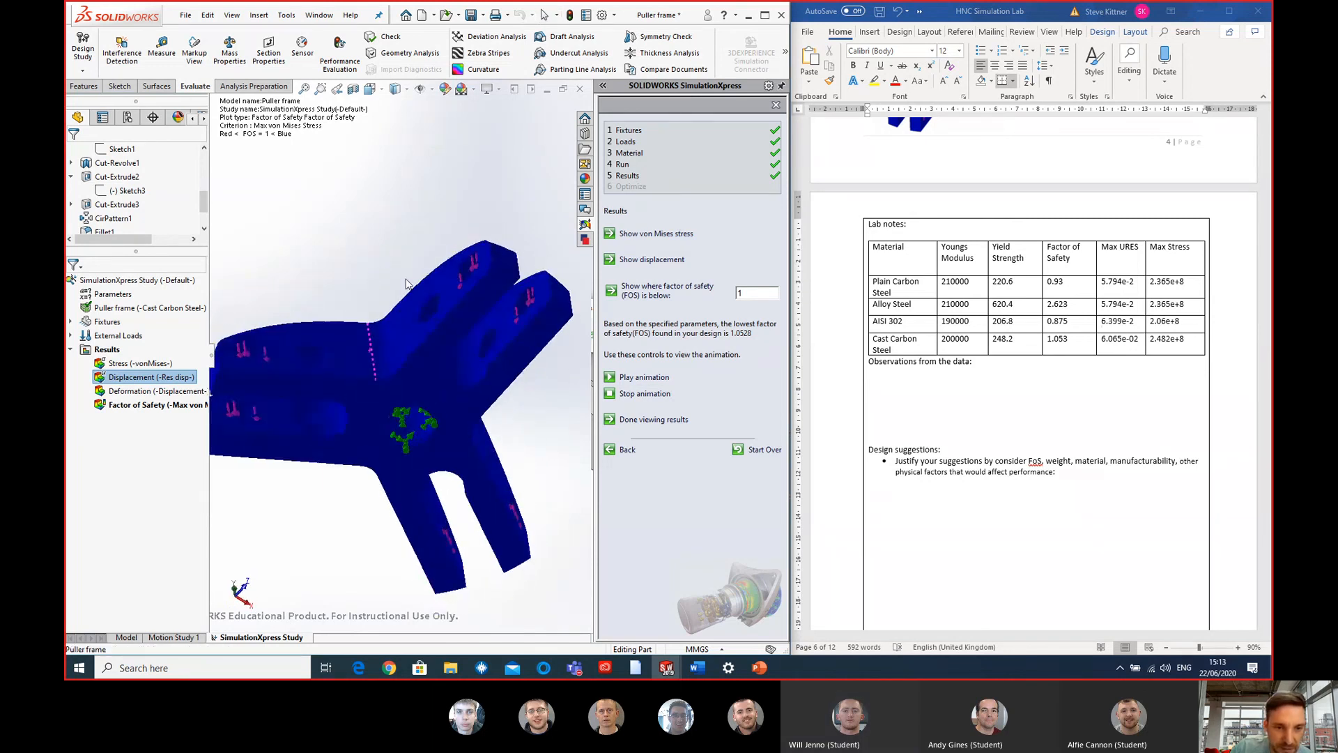
scroll(469, 384, down, 5)
scroll(448, 380, down, 3)
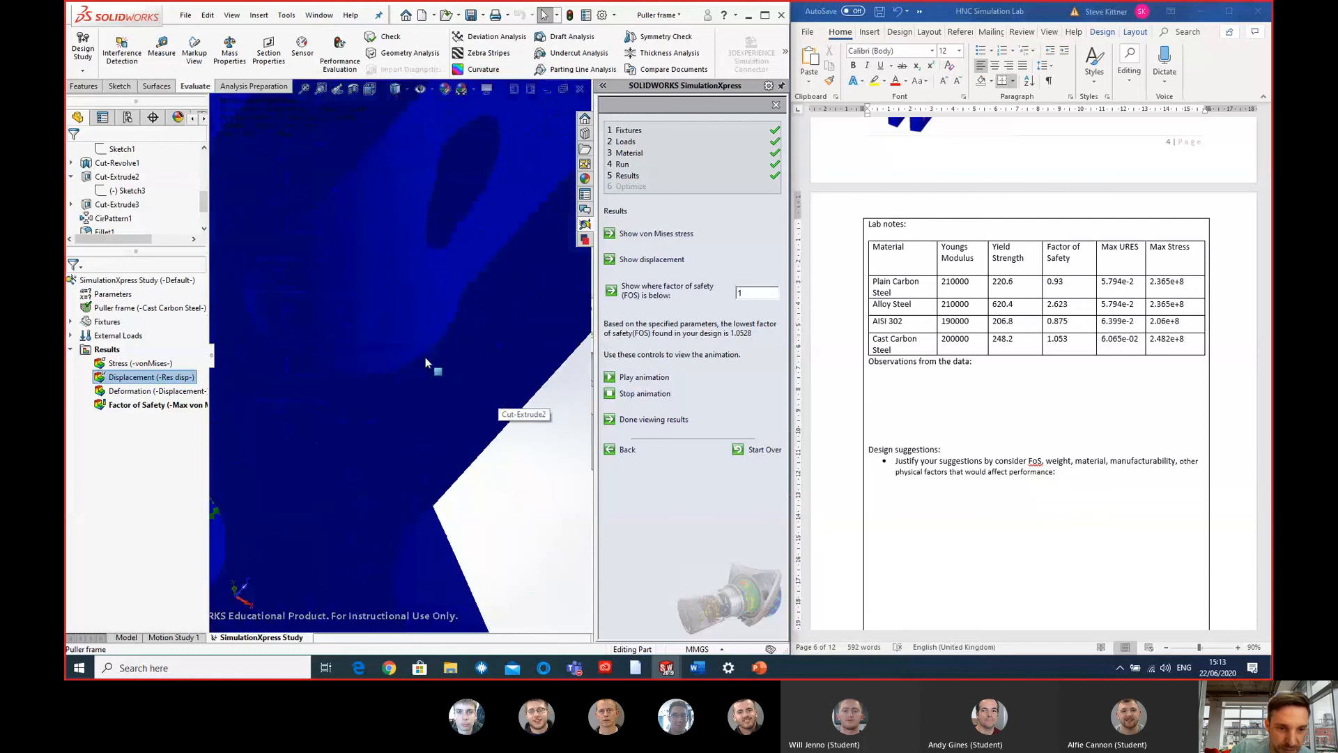
scroll(425, 359, up, 3)
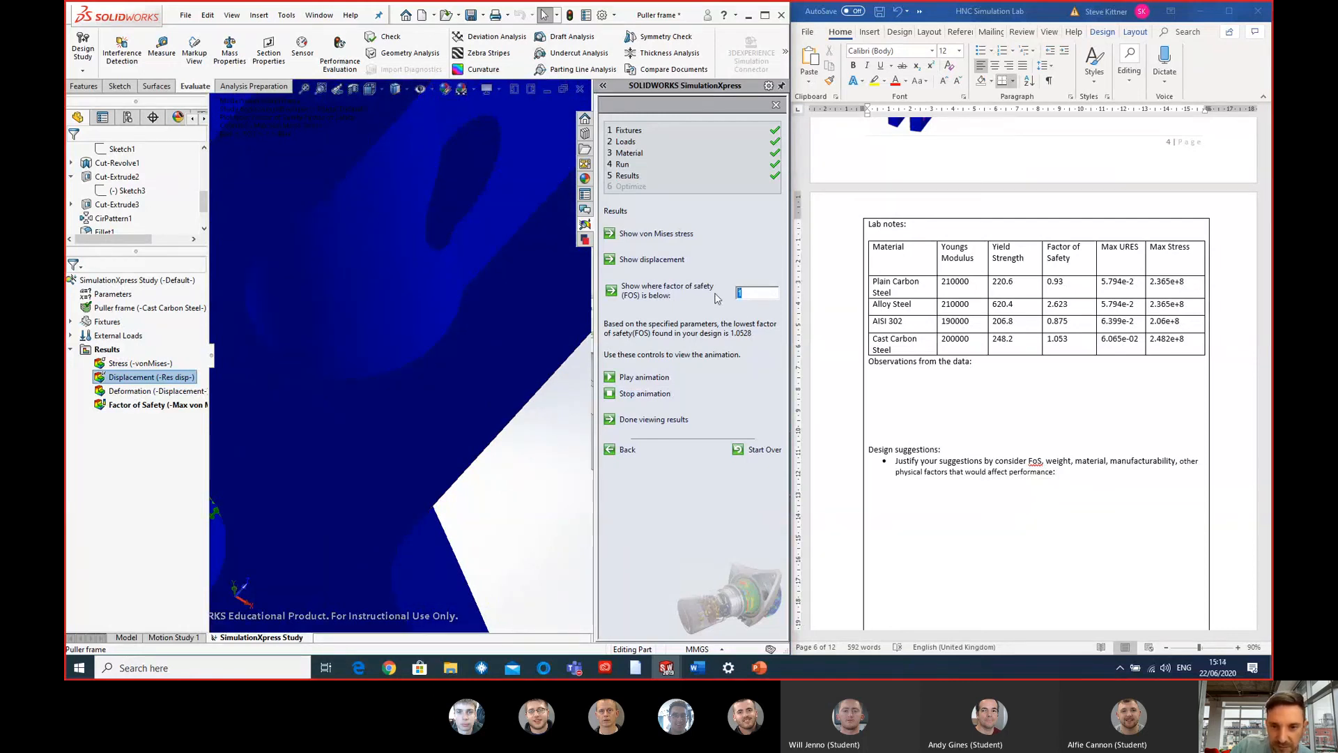
text(2)
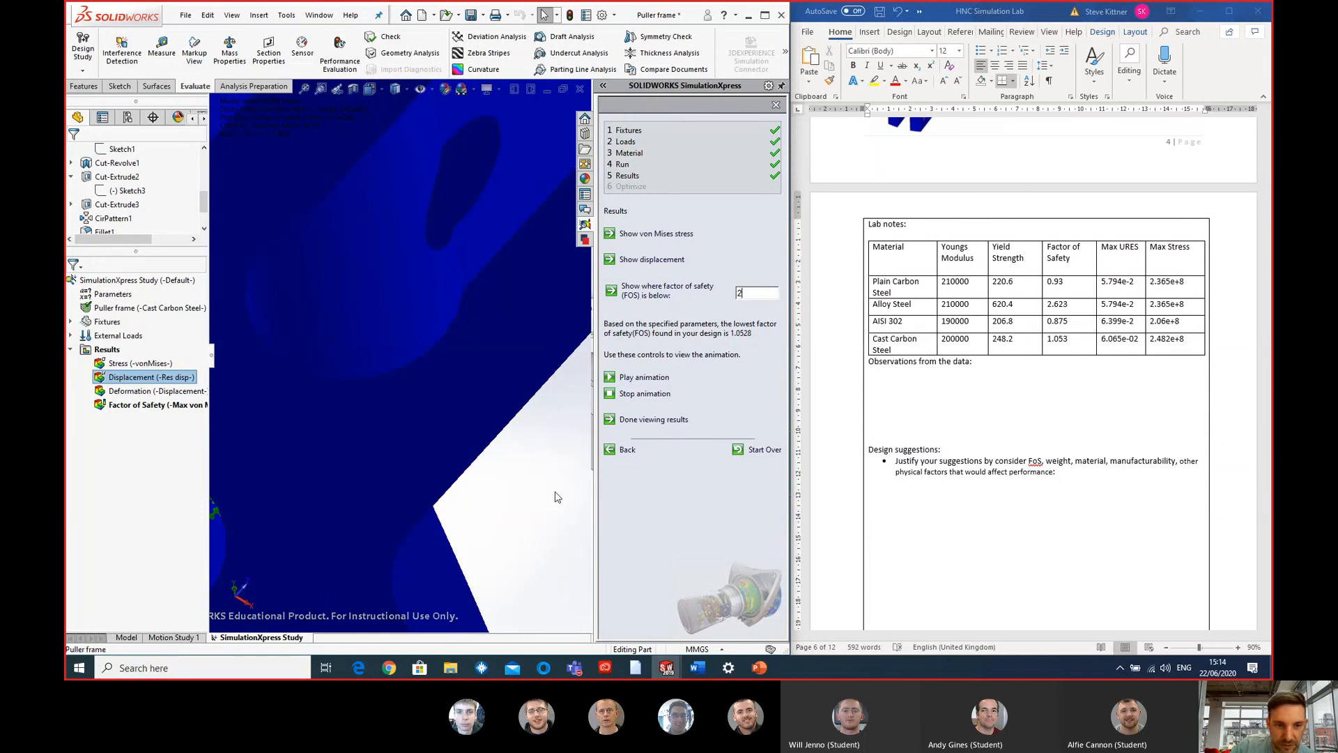
scroll(537, 442, up, 5)
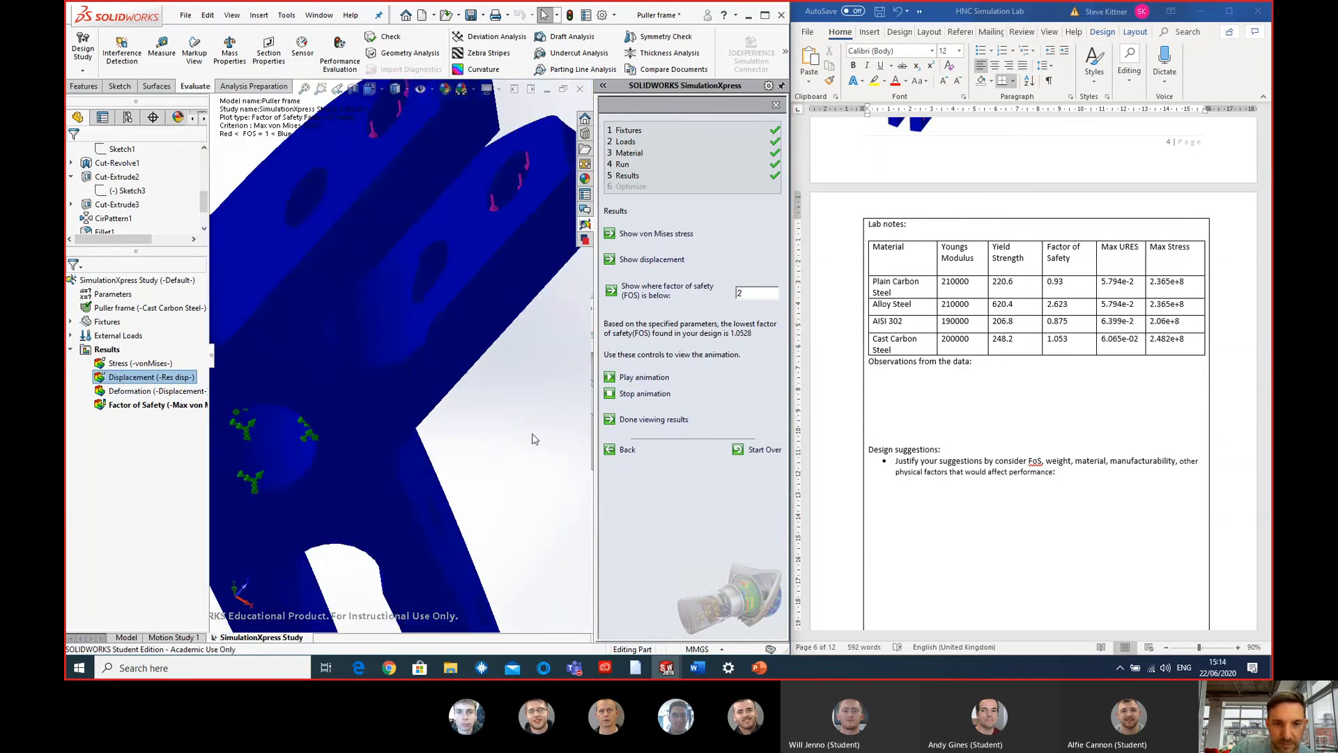
middle_drag(289, 267, 294, 399)
click(294, 398)
click(281, 251)
click(326, 298)
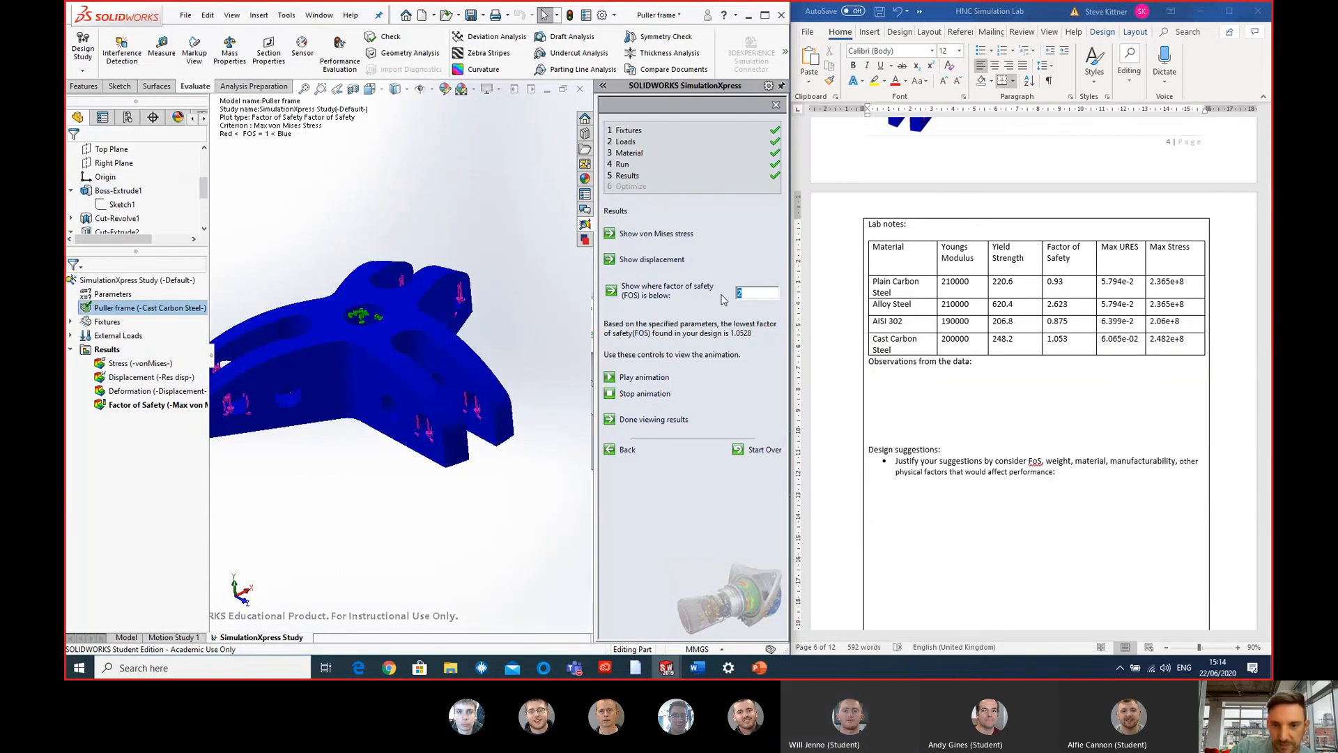
key(BackSpace)
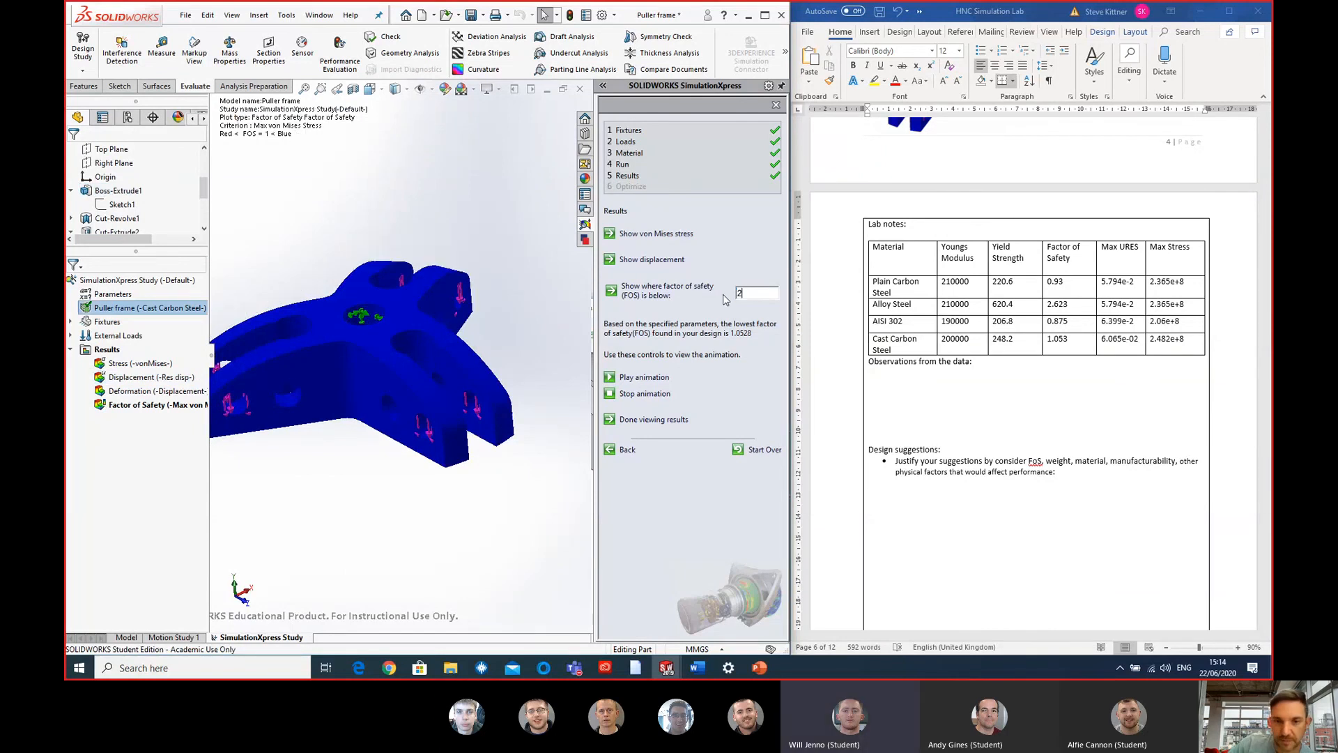
key(Return)
- Examine the regions below the safety factor threshold around the hub, slots and arm joints from above, below and the side
middle_drag(312, 432, 390, 315)
scroll(401, 302, down, 8)
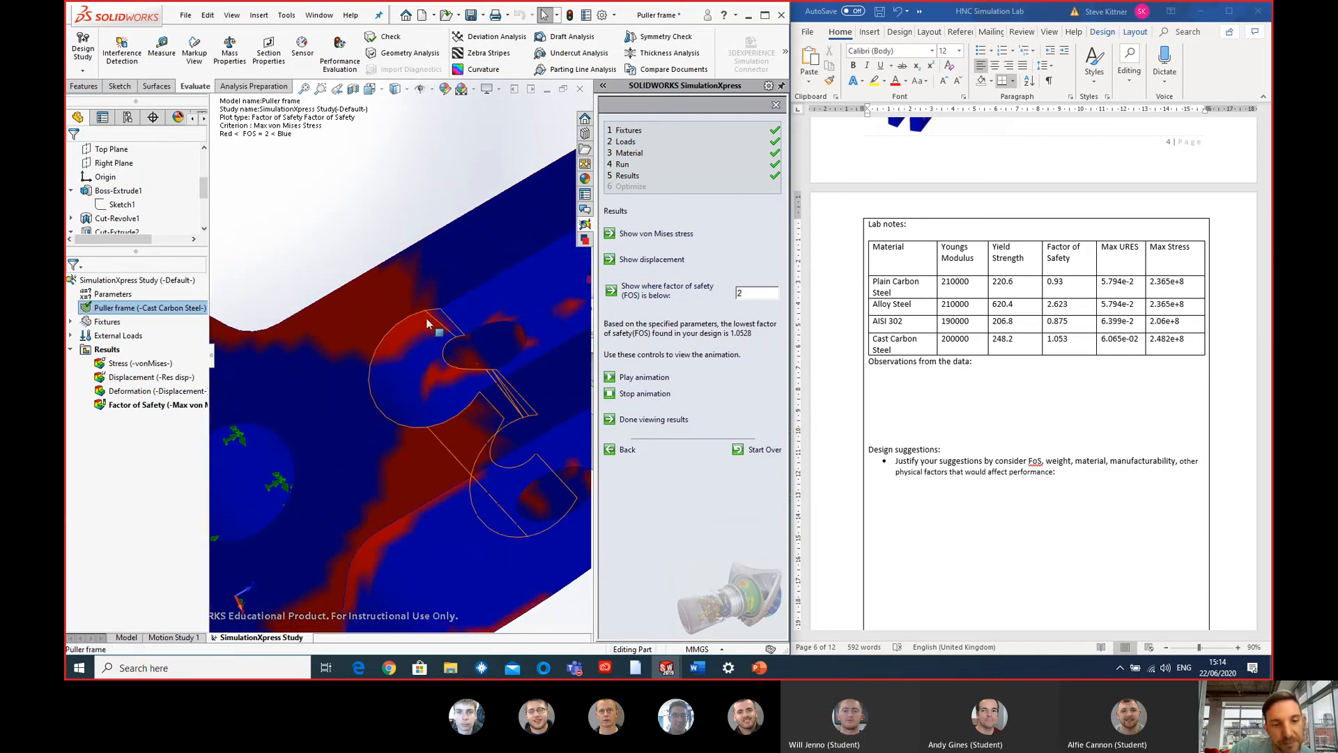
scroll(411, 326, up, 6)
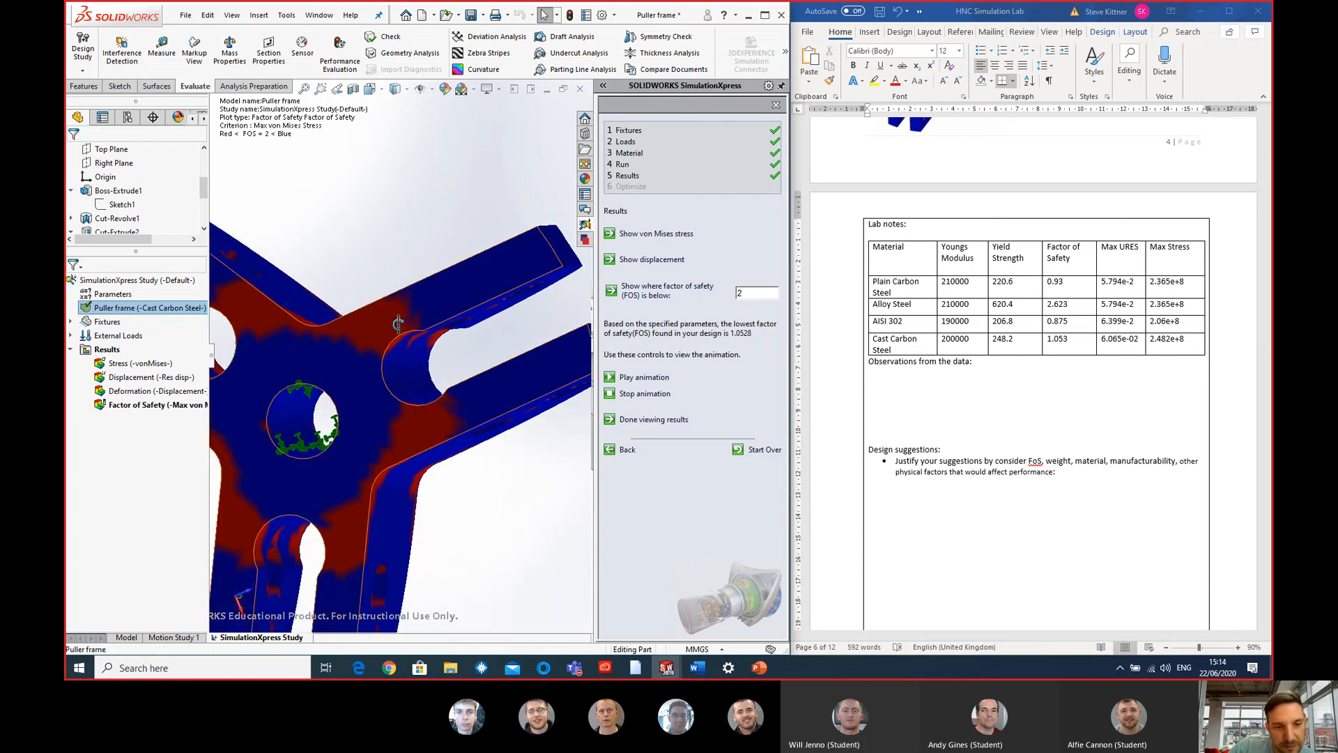
middle_drag(397, 323, 359, 230)
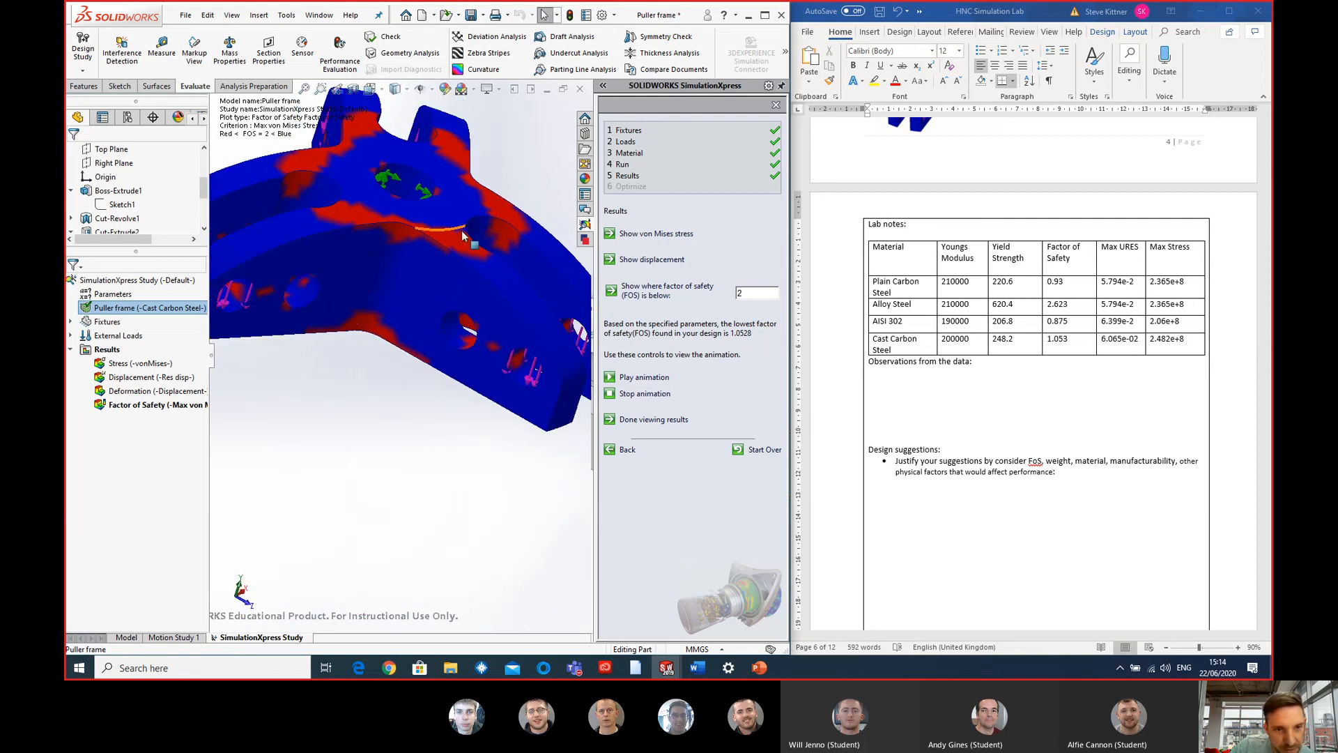
middle_drag(403, 301, 382, 351)
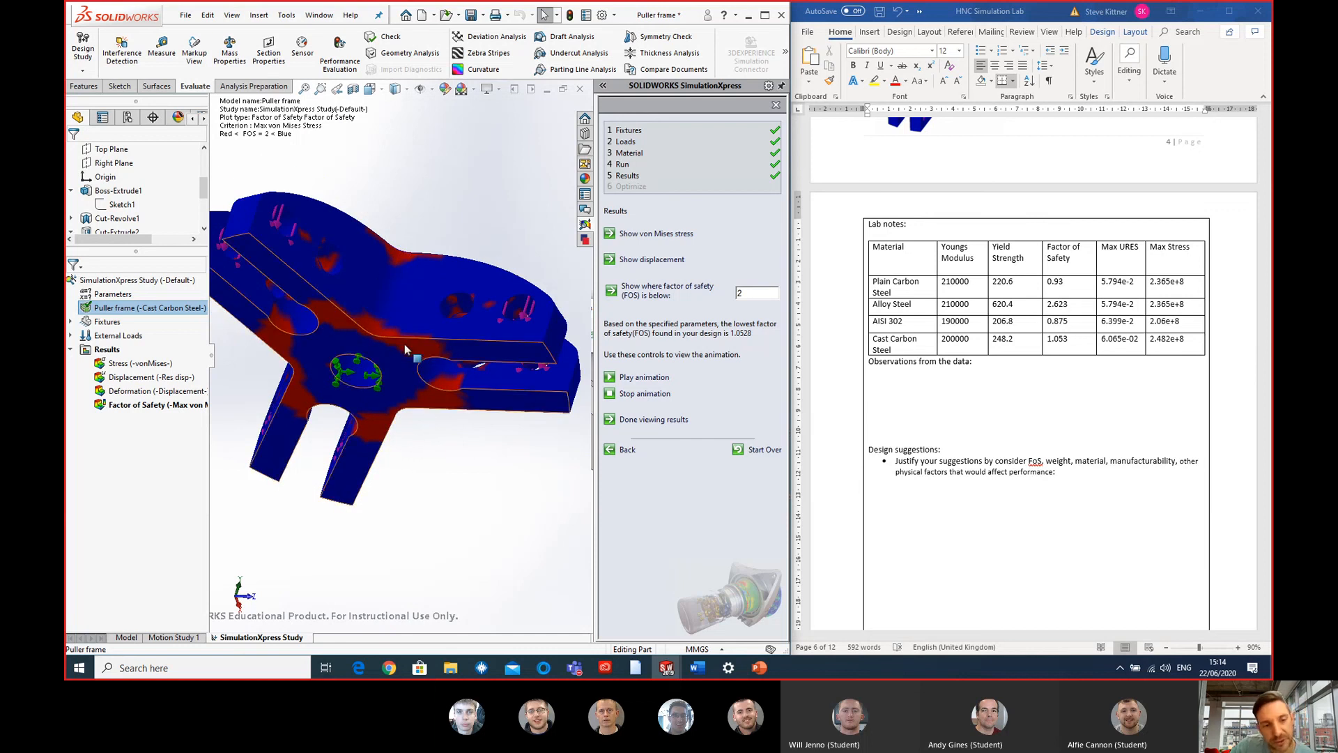
middle_drag(394, 367, 299, 369)
middle_drag(432, 465, 409, 427)
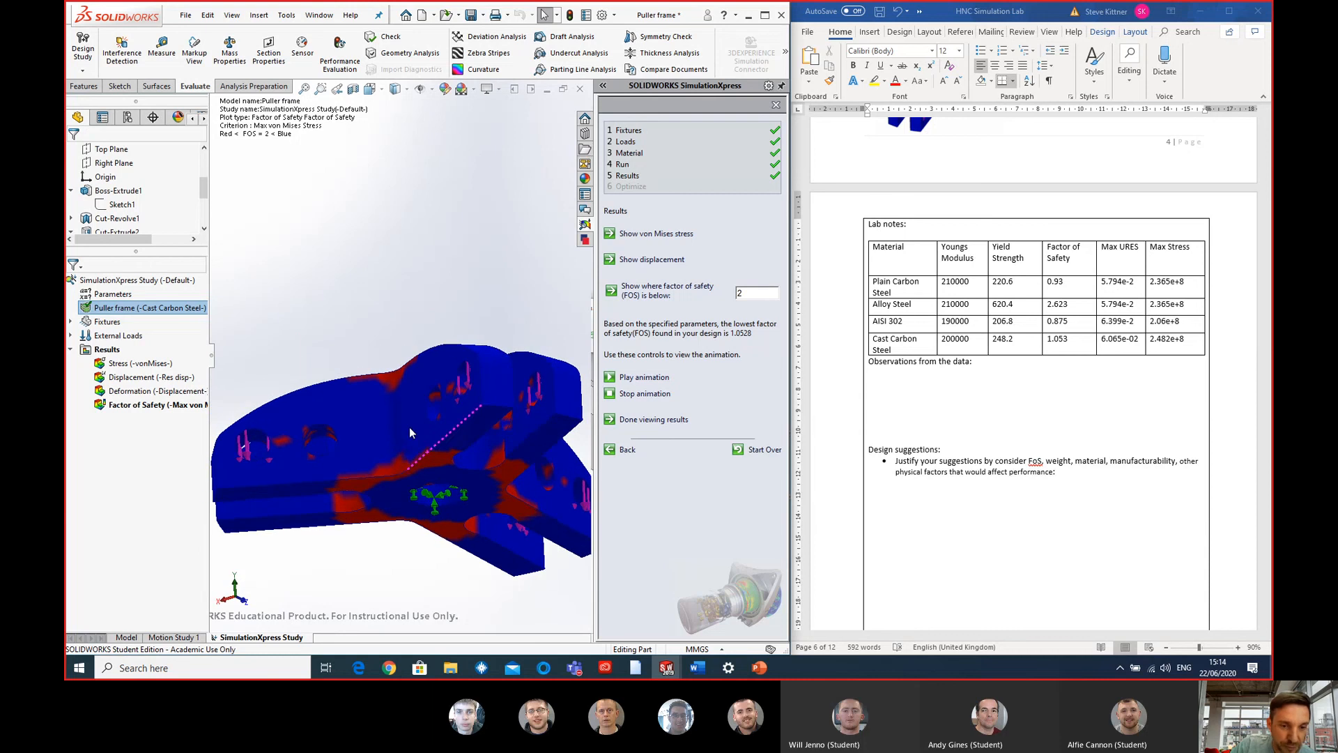
middle_drag(399, 481, 437, 500)
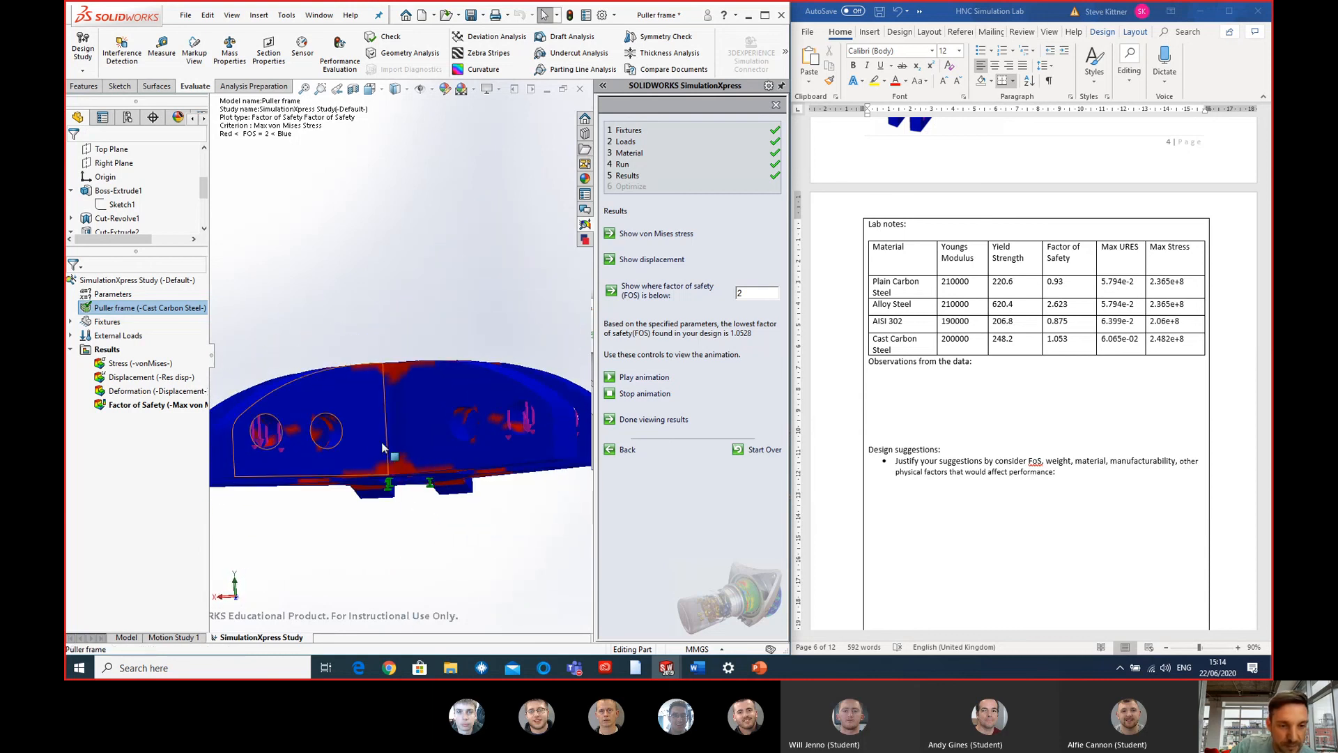
middle_drag(450, 397, 432, 414)
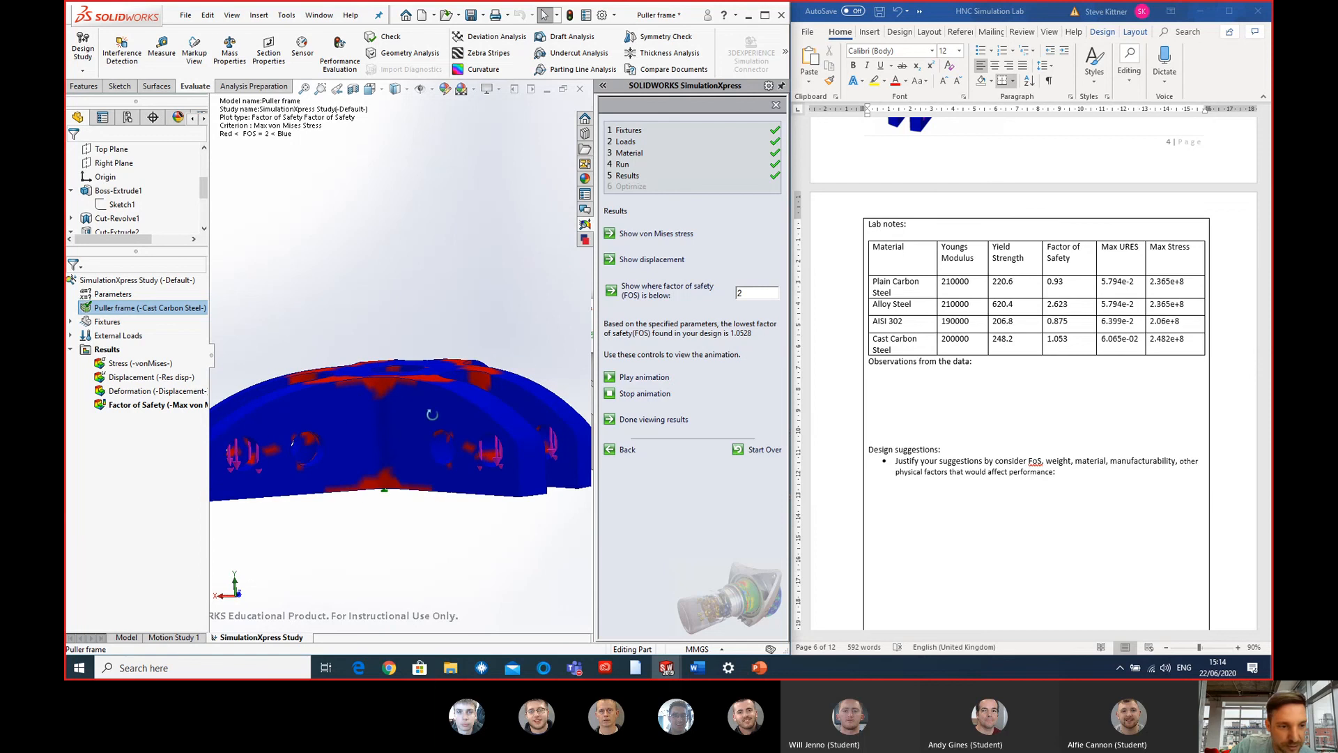
- Display the von Mises stress plot and examine the stress distribution across the deformed frame's arms
double_click(172, 363)
middle_drag(385, 492, 389, 461)
scroll(389, 461, down, 2)
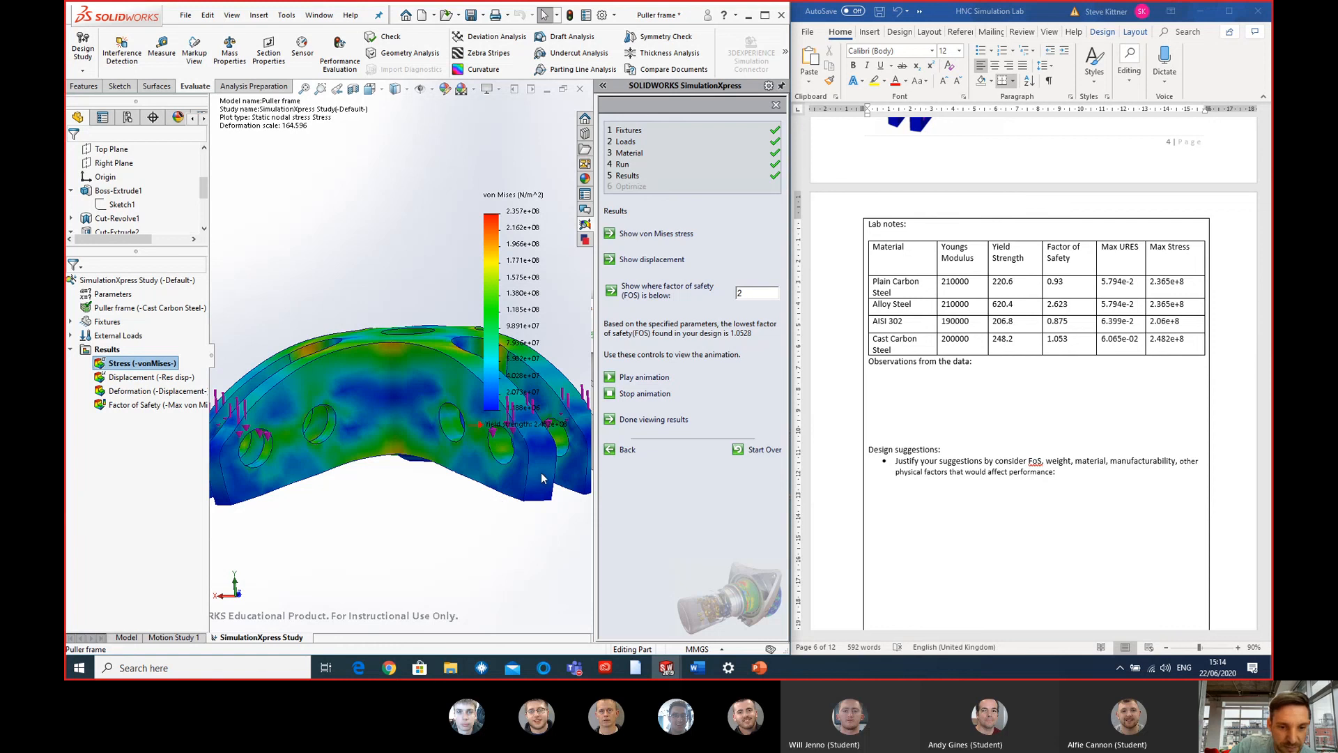
middle_drag(542, 478, 404, 509)
scroll(411, 338, down, 3)
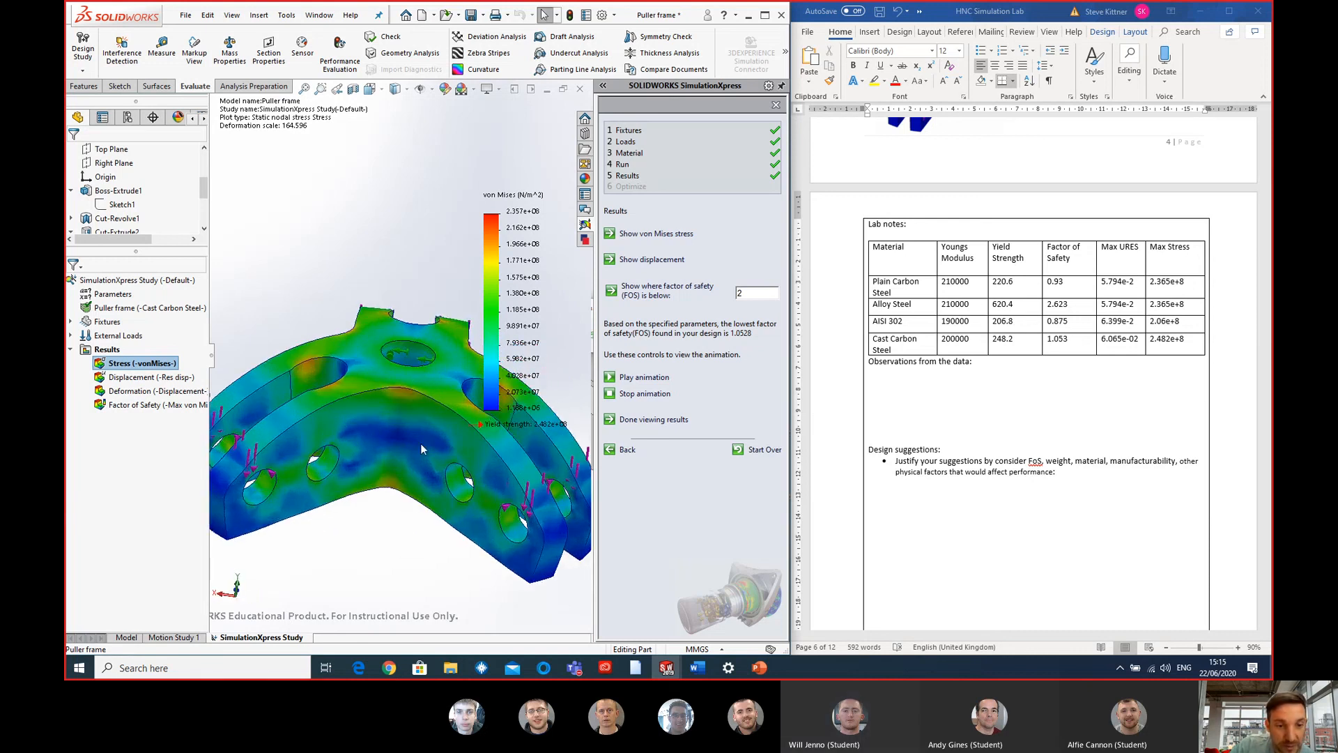
middle_drag(421, 444, 416, 386)
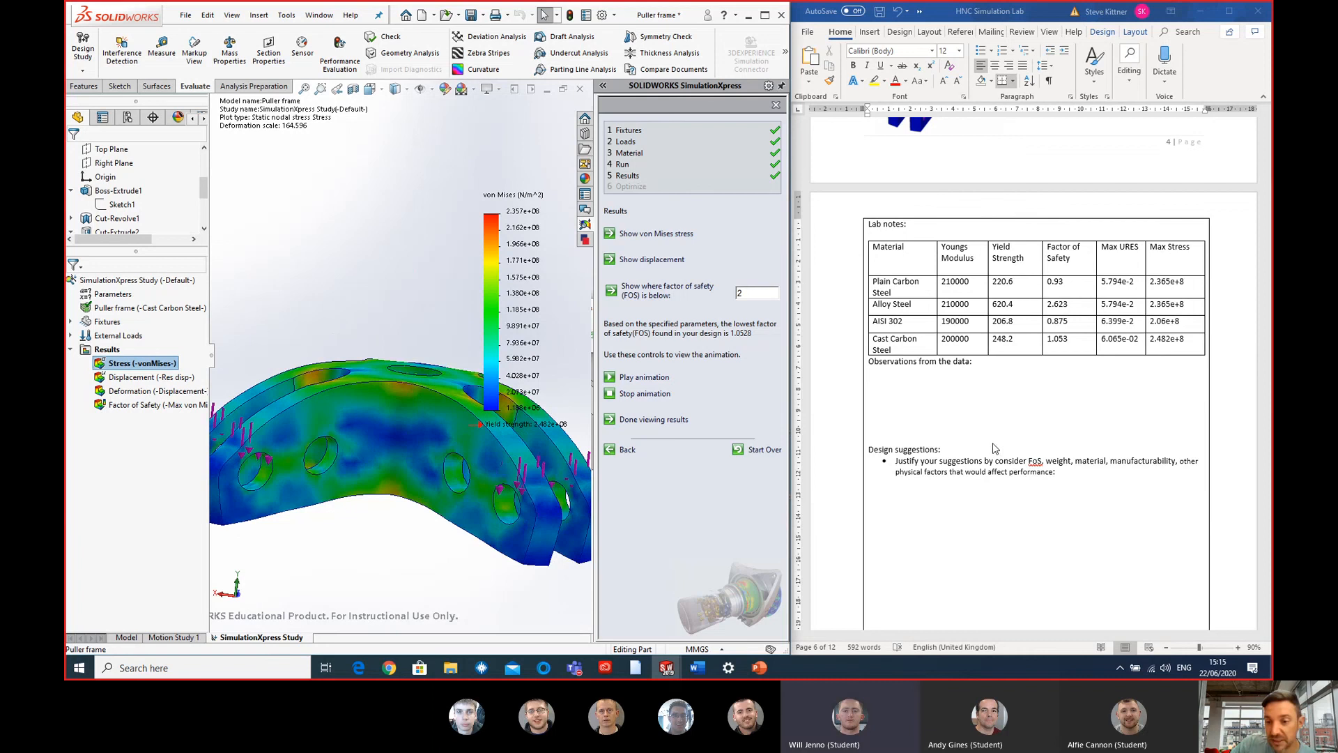
- Highlight manufacturability in Word's design suggestions, and examine the frame's stress plot in SOLIDWORKS with that criterion in mind
click(1119, 464)
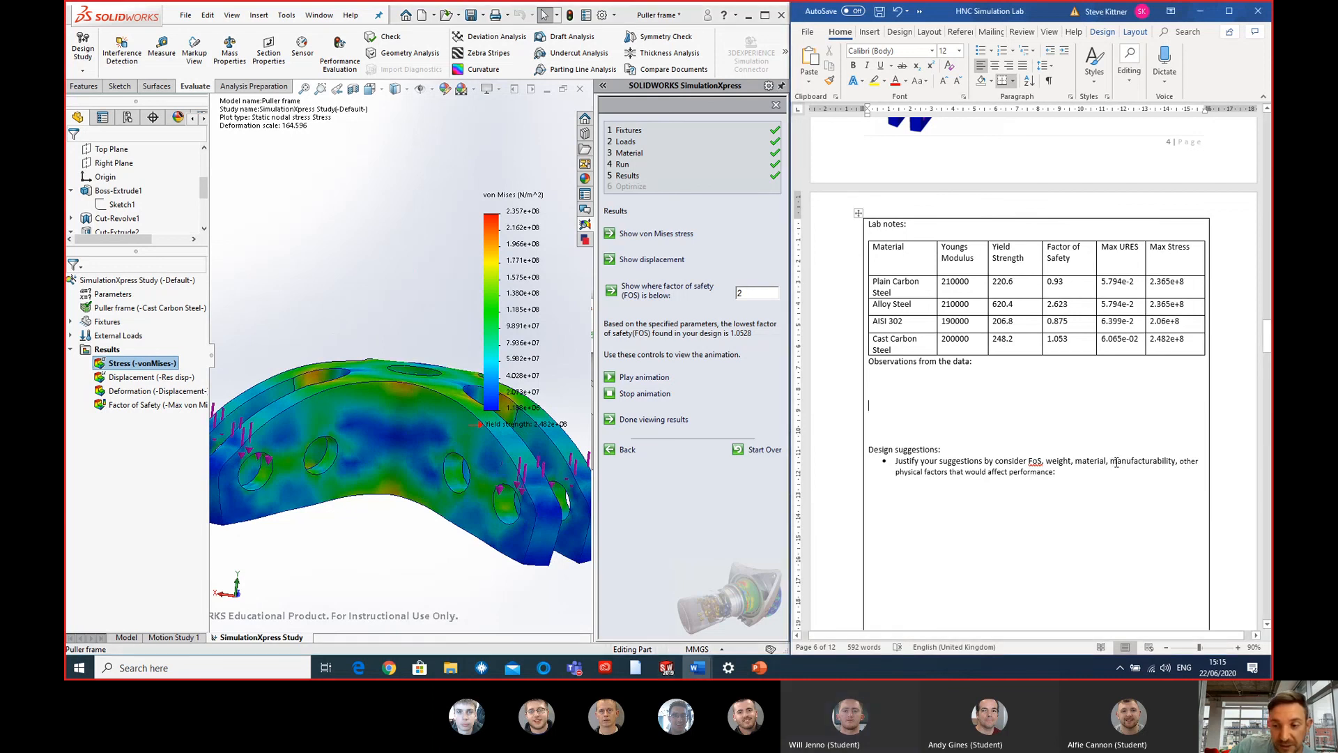
drag(1116, 463, 1185, 463)
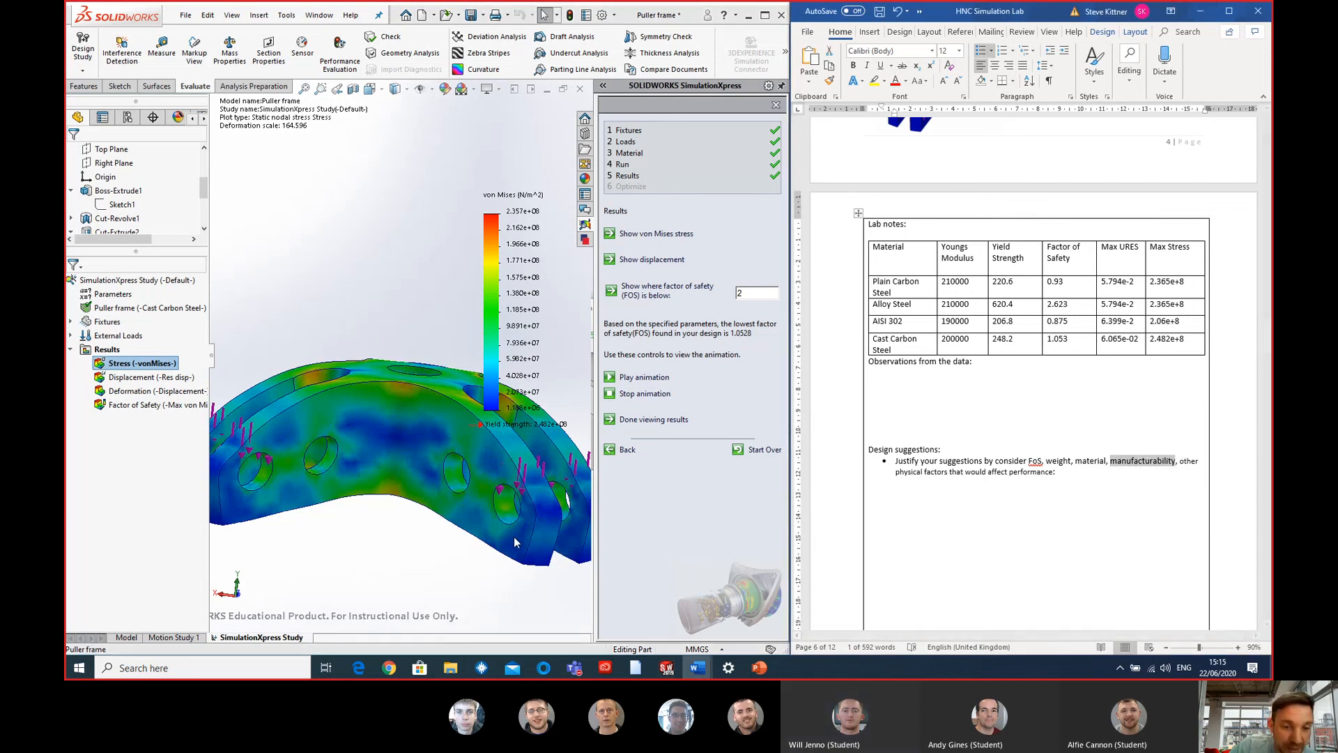
middle_drag(375, 564, 370, 395)
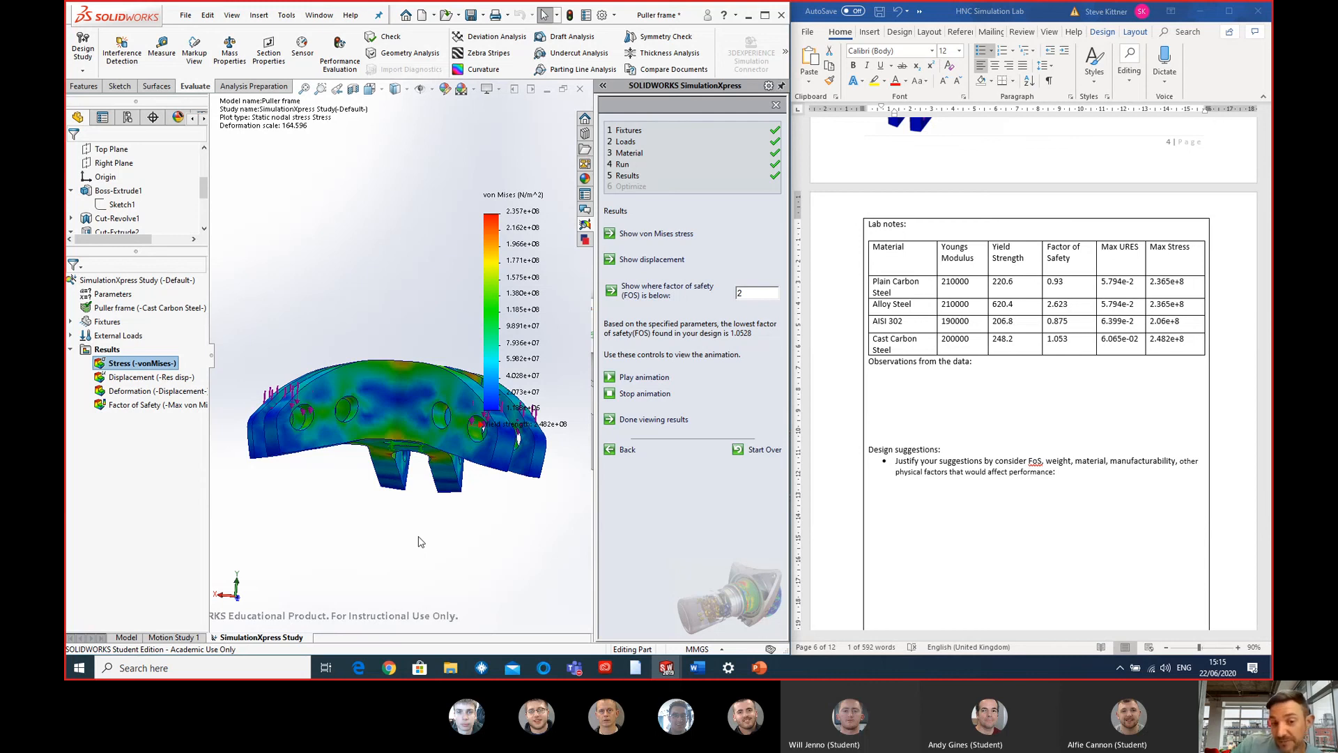
middle_drag(393, 500, 429, 354)
scroll(446, 324, down, 2)
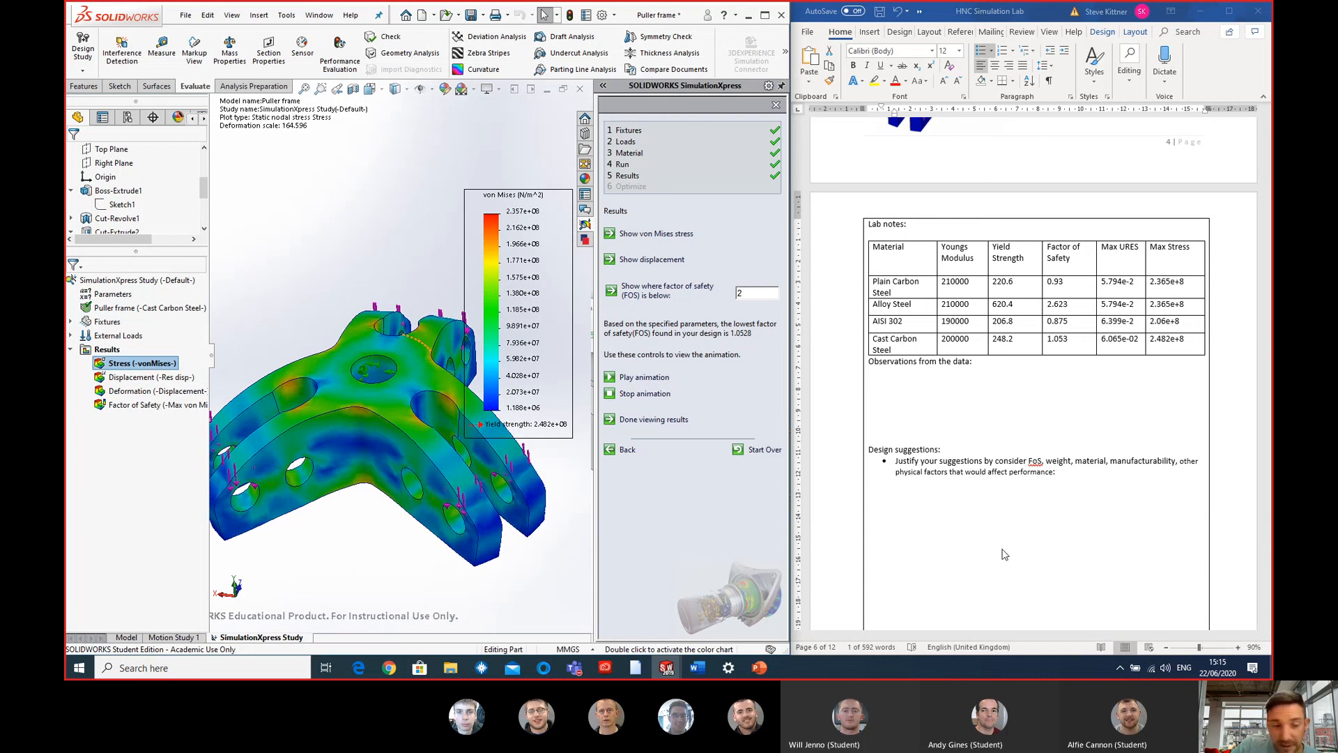
scroll(497, 531, up, 2)
middle_drag(484, 481, 497, 512)
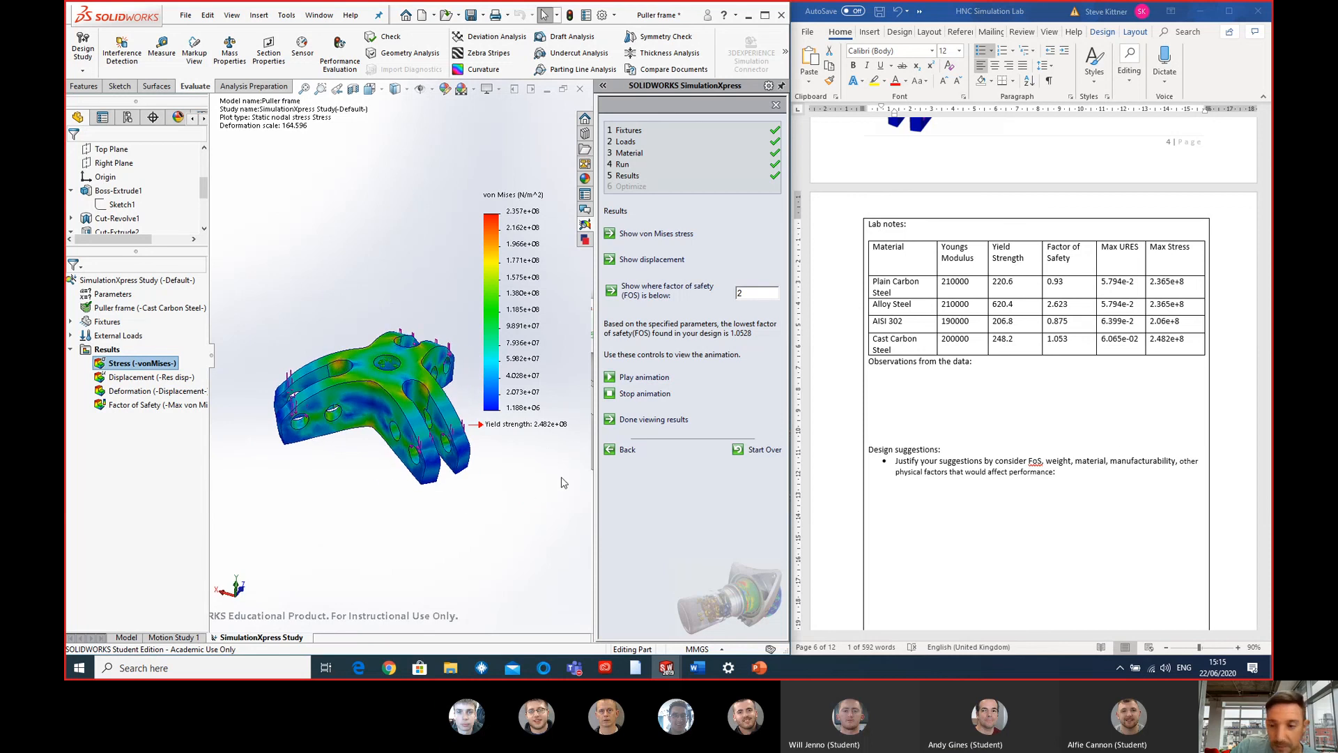
- Highlight manufacturability again in Word, look ahead to the Task 4 Aerodynamic Optimisation section and return to the lab notes table
double_click(1142, 461)
scroll(1010, 204, down, 4)
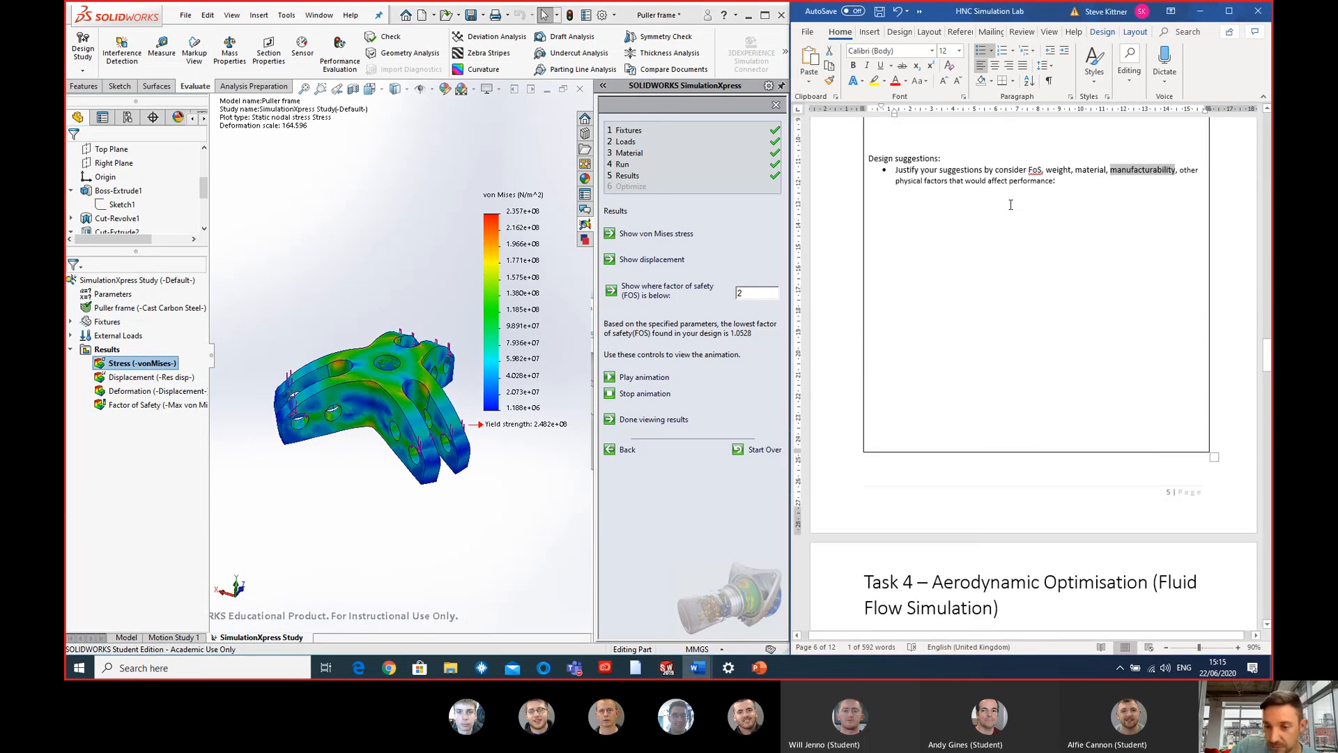
scroll(1154, 314, down, 1)
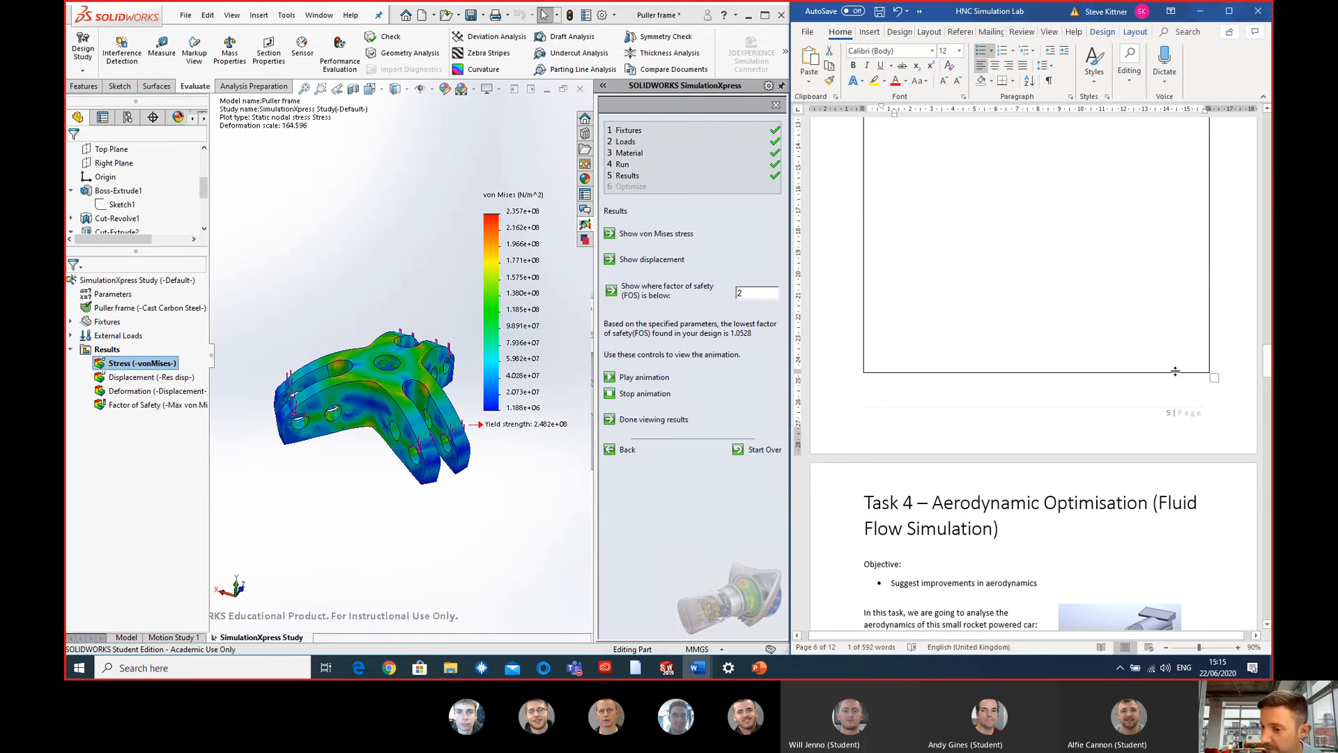
scroll(1175, 372, down, 3)
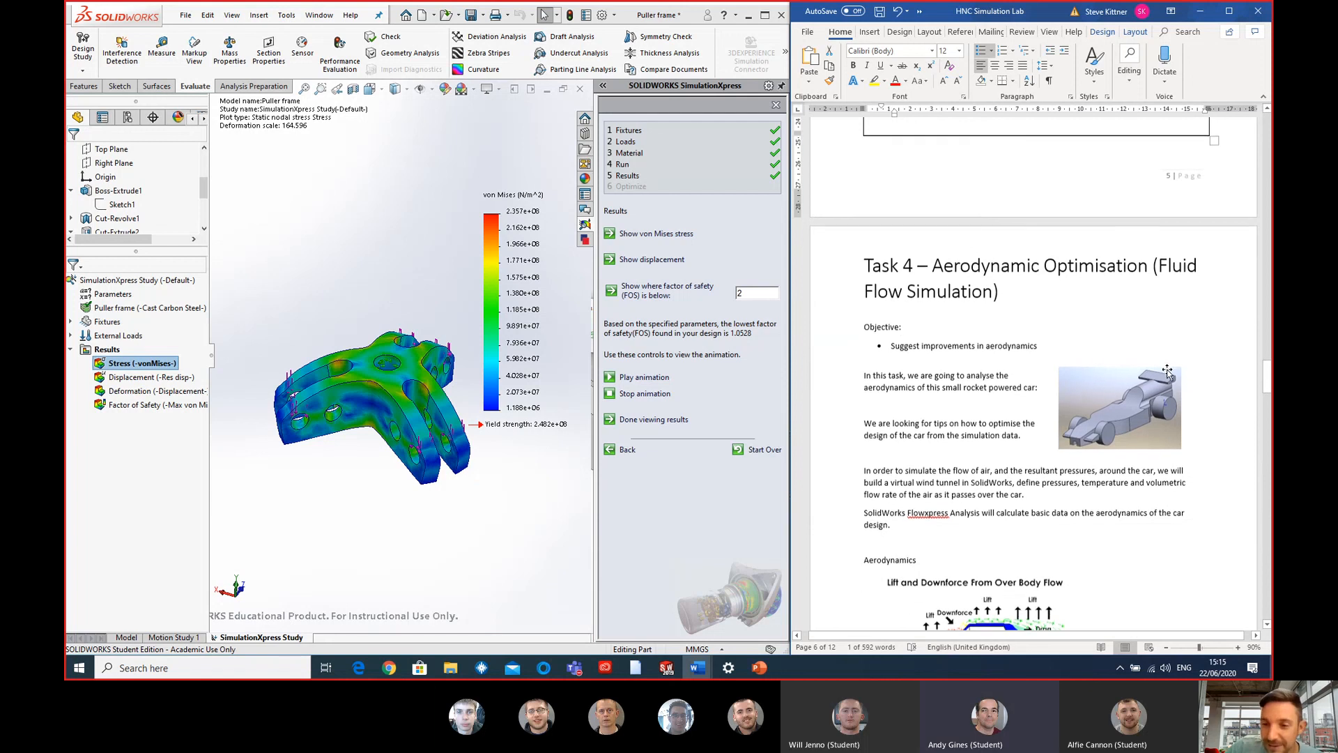
scroll(1153, 304, up, 6)
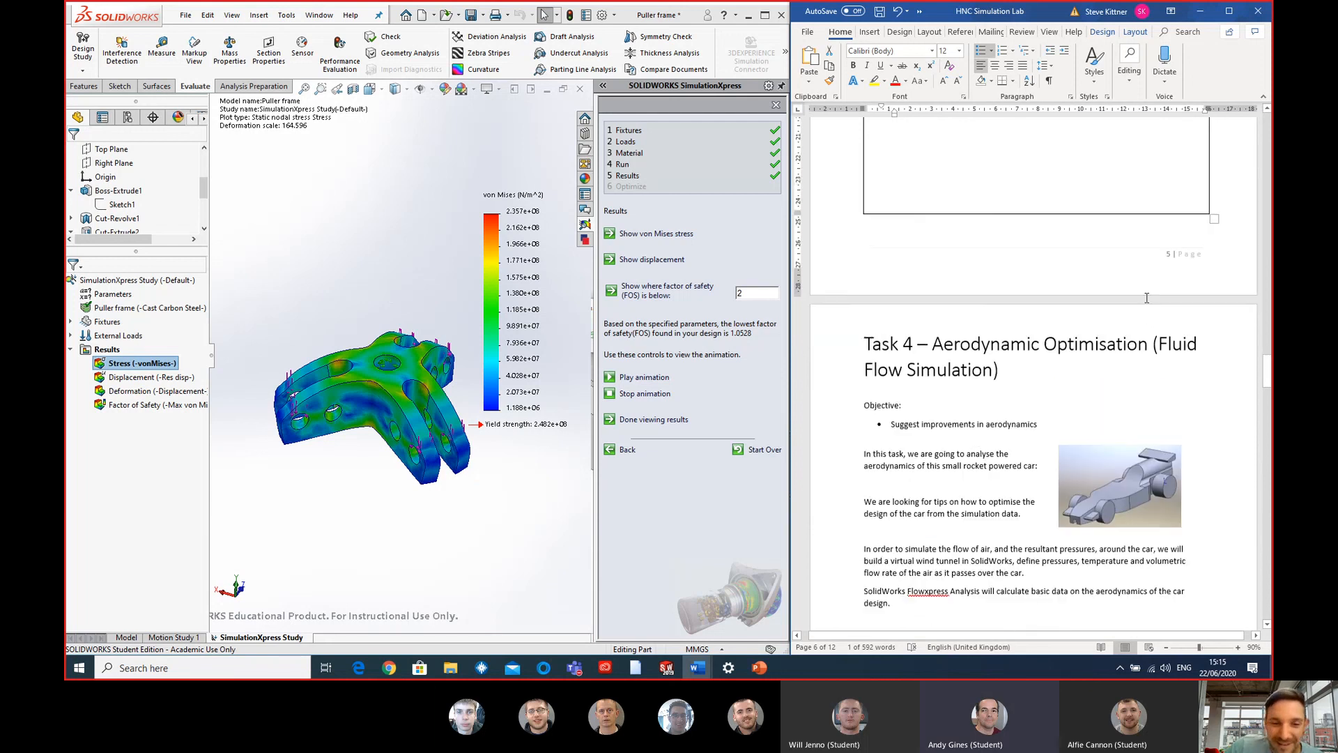
click(1142, 305)
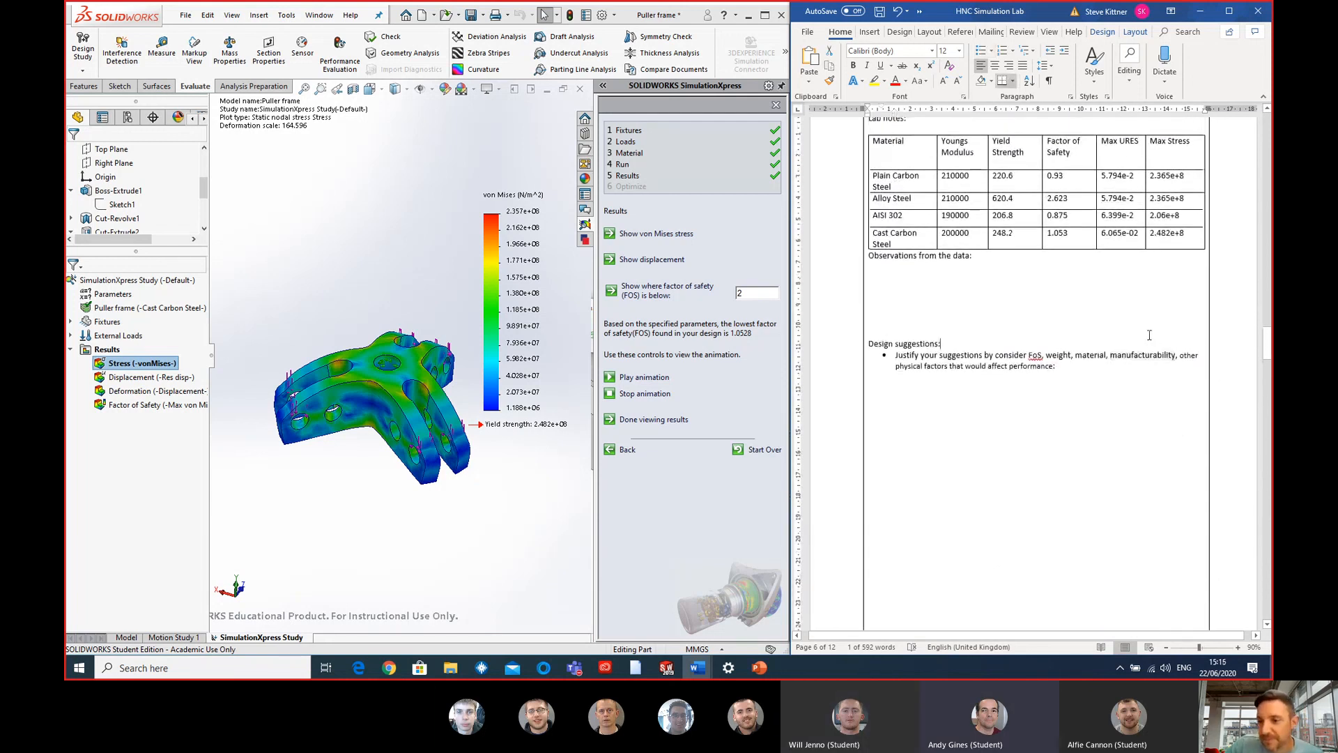
scroll(1160, 307, up, 1)
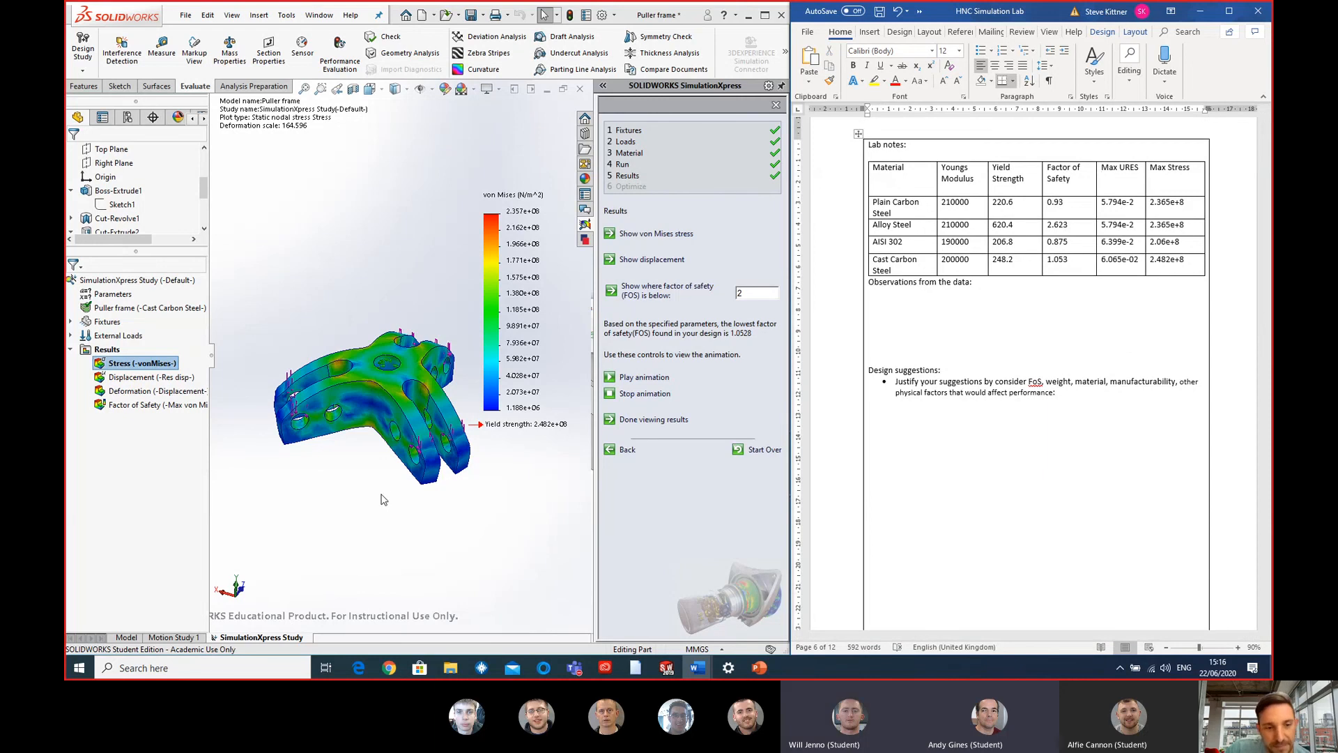
- Inspect the frame's stress plot in SOLIDWORKS, and return to the Task 3 Deflection Analysis introduction in Word to review its objectives
middle_drag(374, 490, 391, 462)
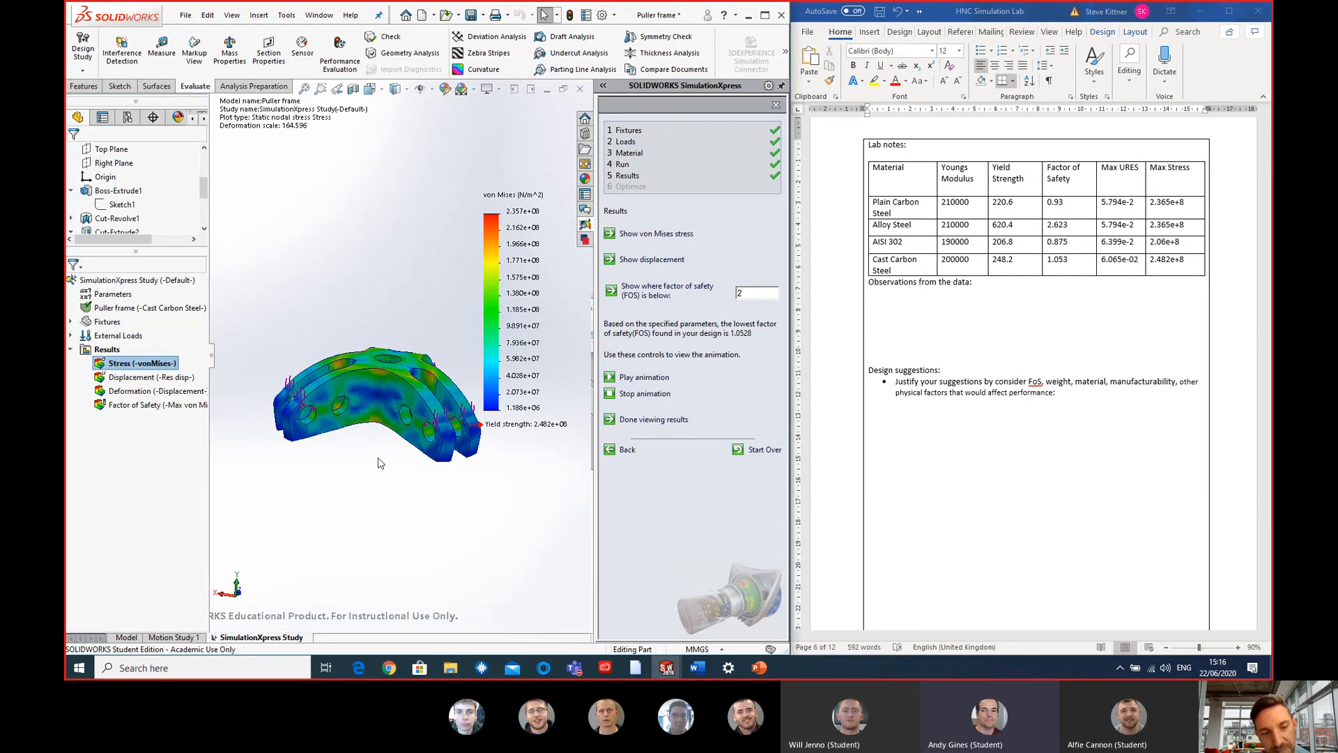
middle_drag(379, 462, 375, 485)
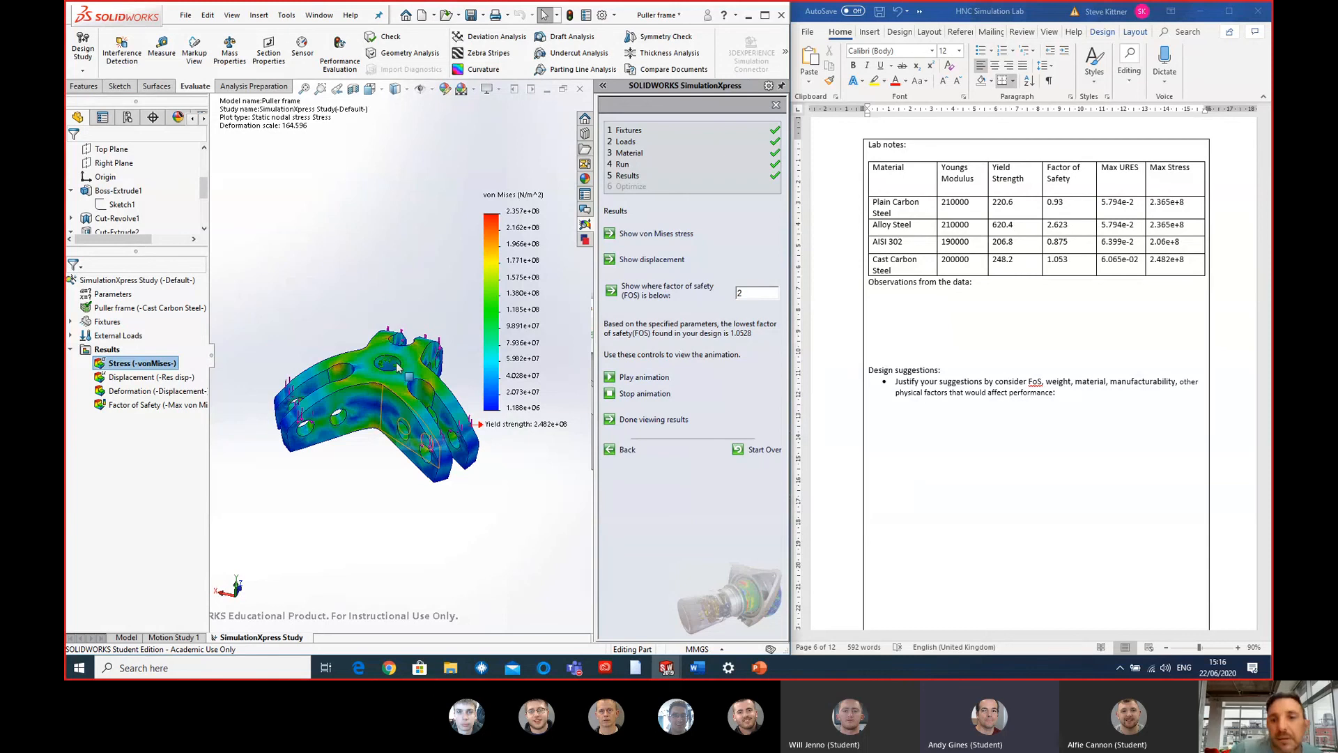
click(1244, 405)
scroll(1226, 376, up, 10)
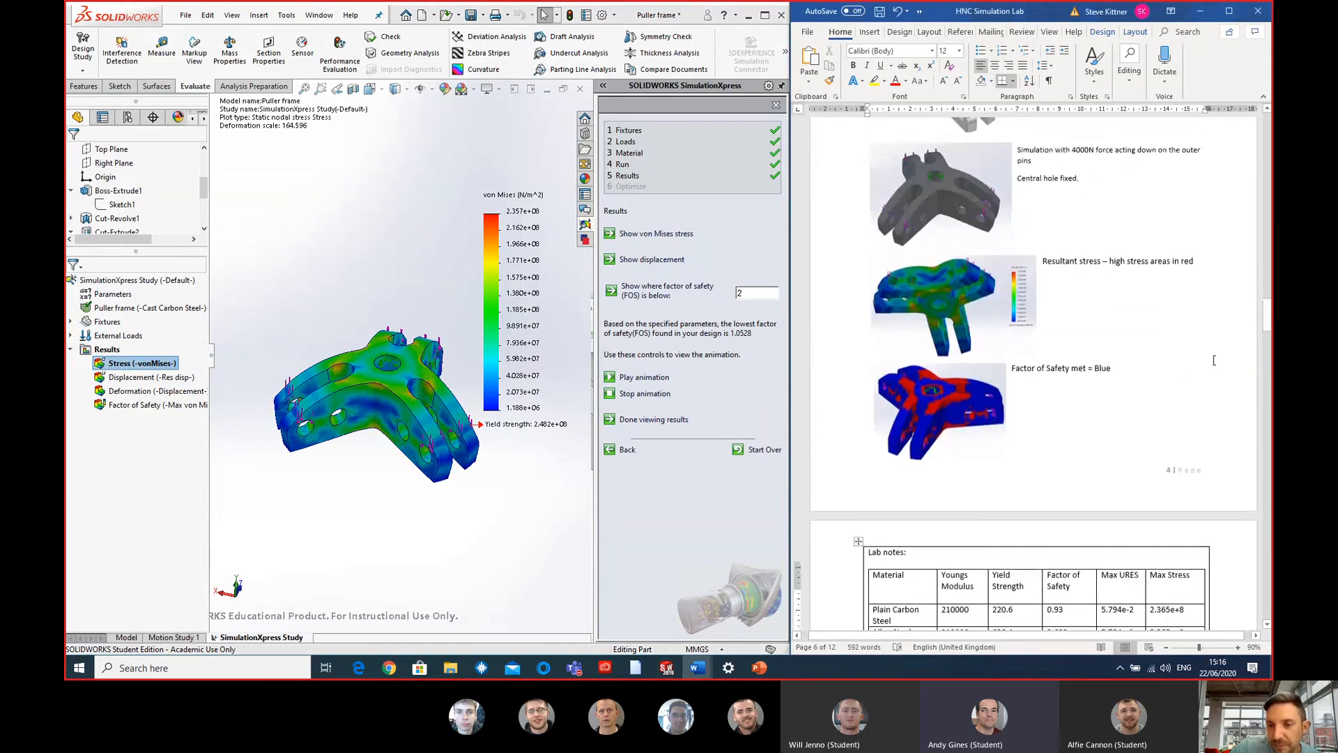
scroll(1213, 360, up, 8)
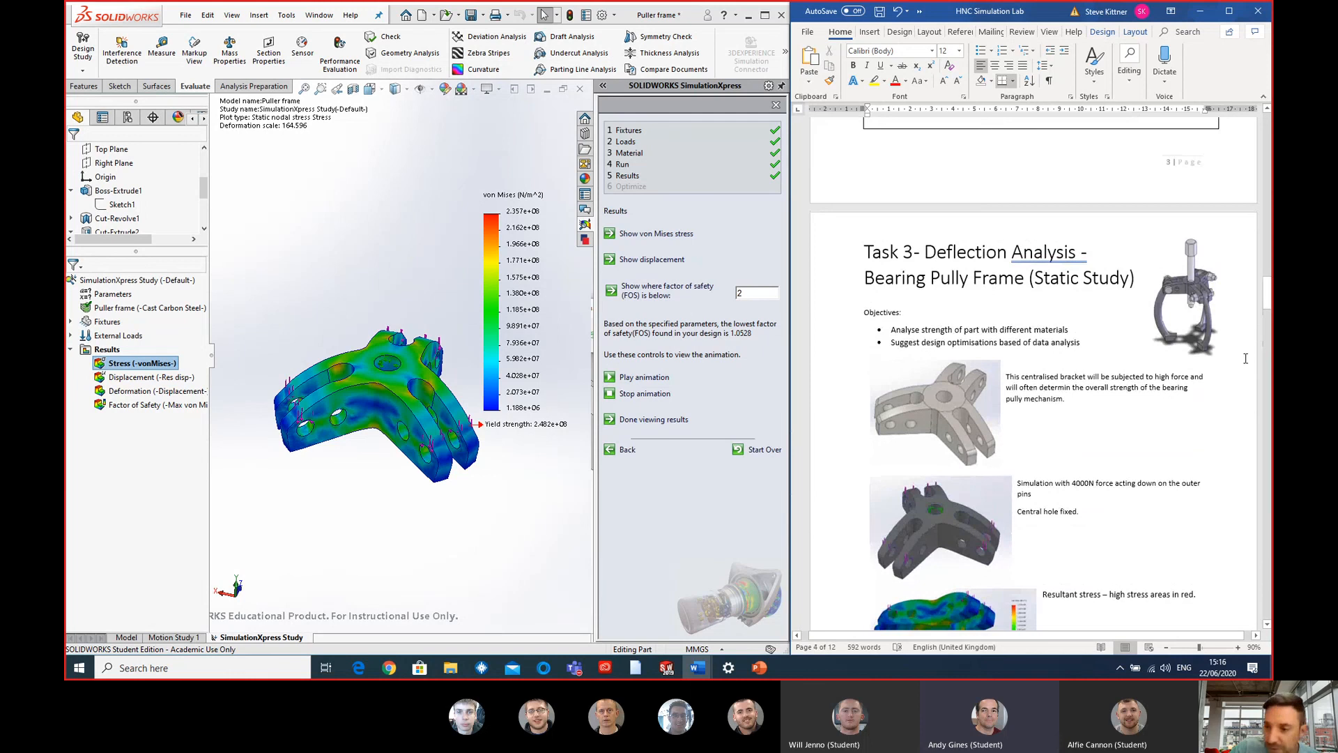
click(1189, 246)
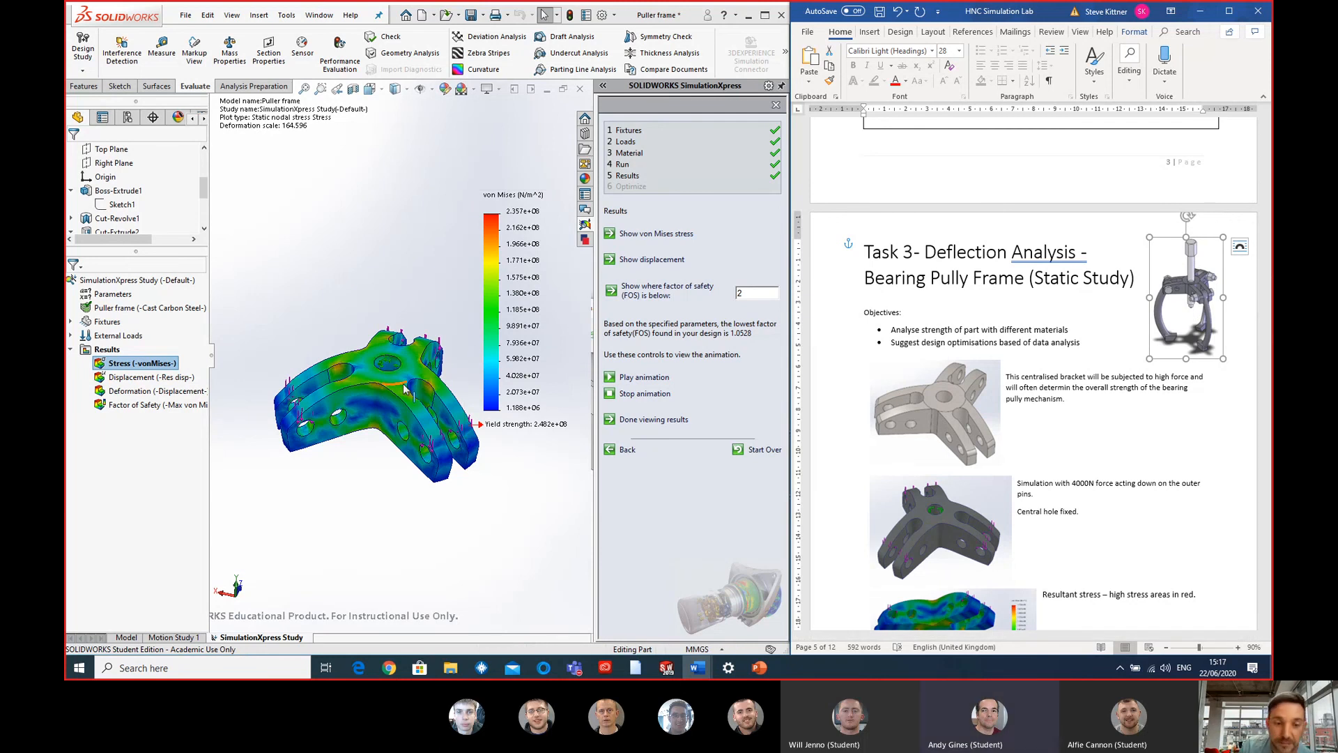
key(g)
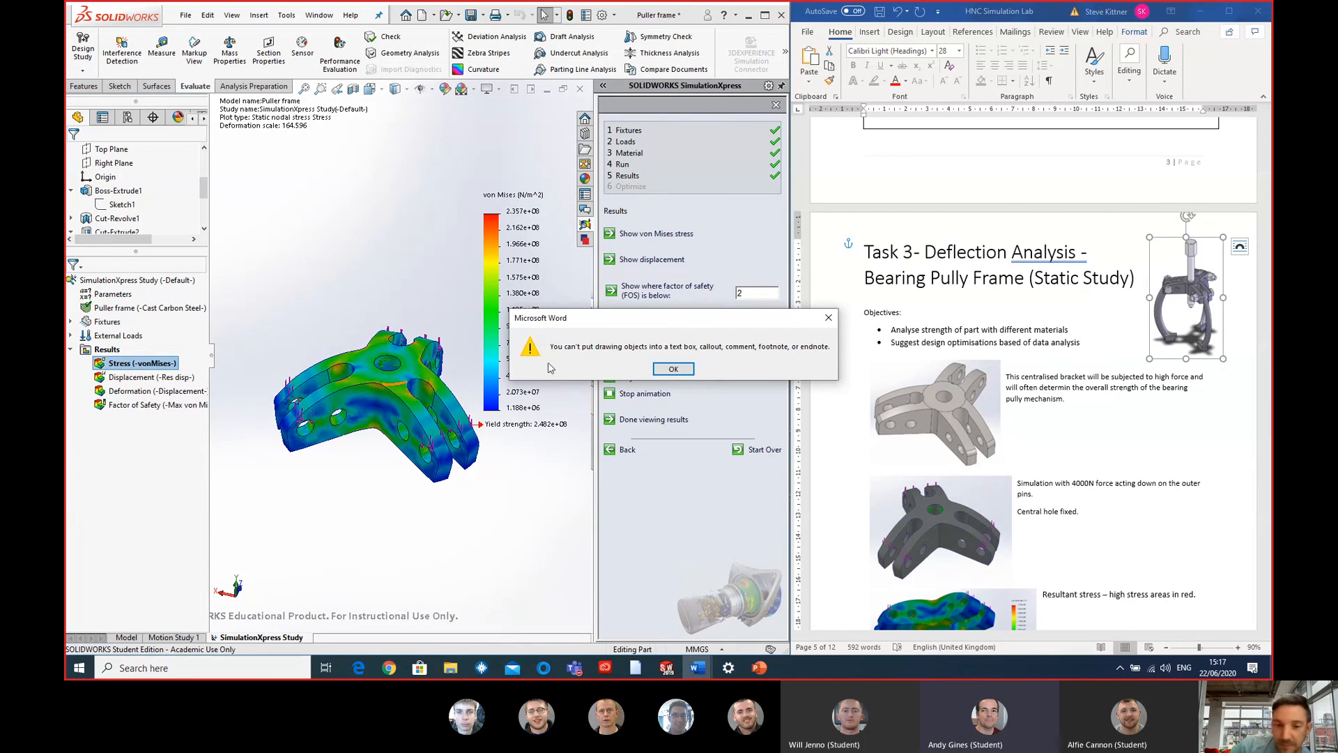
click(673, 368)
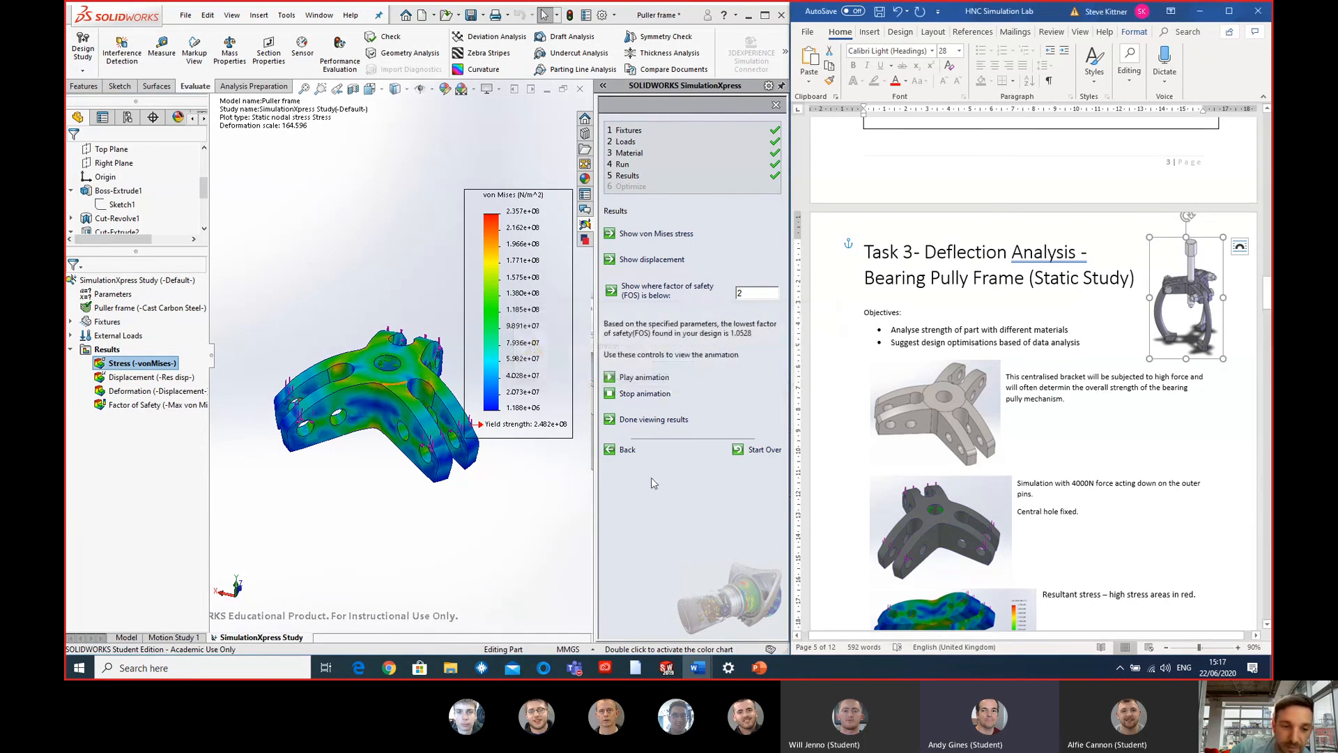
- Inspect the von Mises stress plot on the frame's arms and central hub in SOLIDWORKS, from another angle and close up
scroll(495, 470, up, 1)
mouse_move(487, 465)
middle_down()
mouse_move(450, 455)
mouse_move(468, 470)
middle_up()
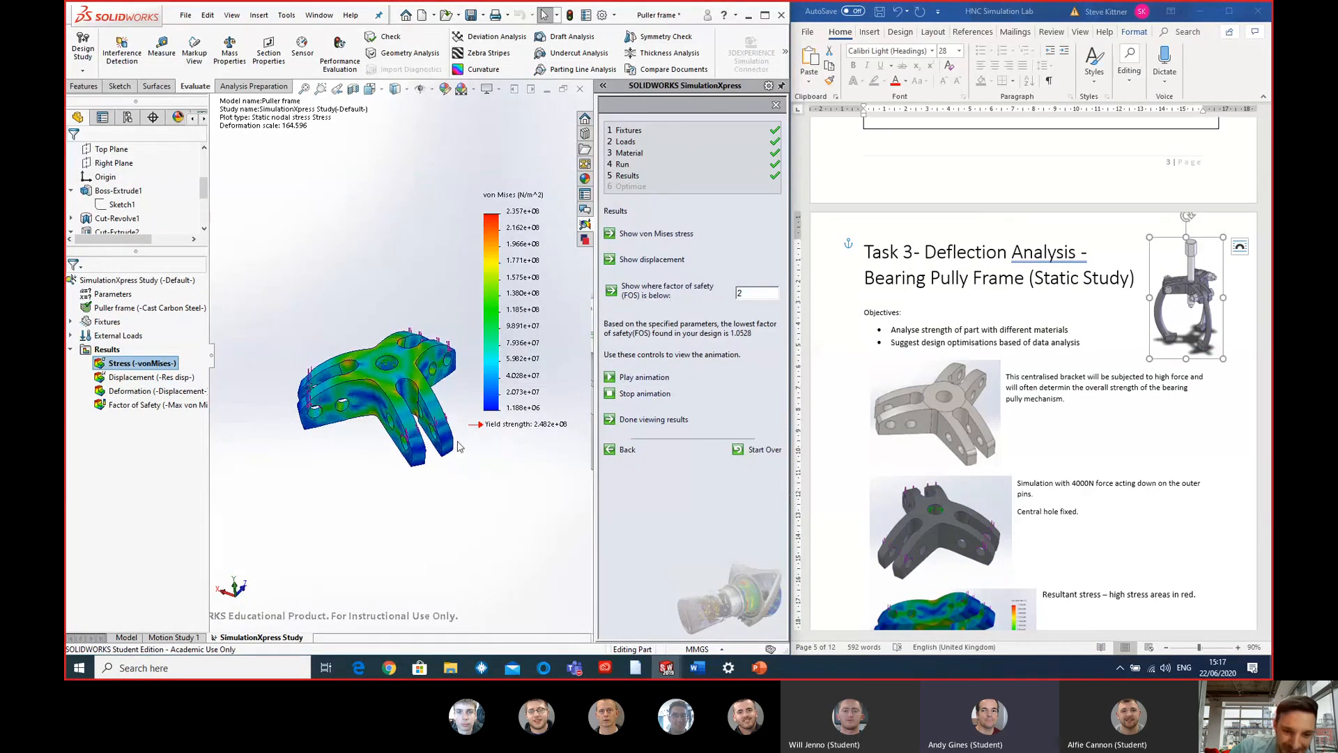
scroll(432, 394, down, 4)
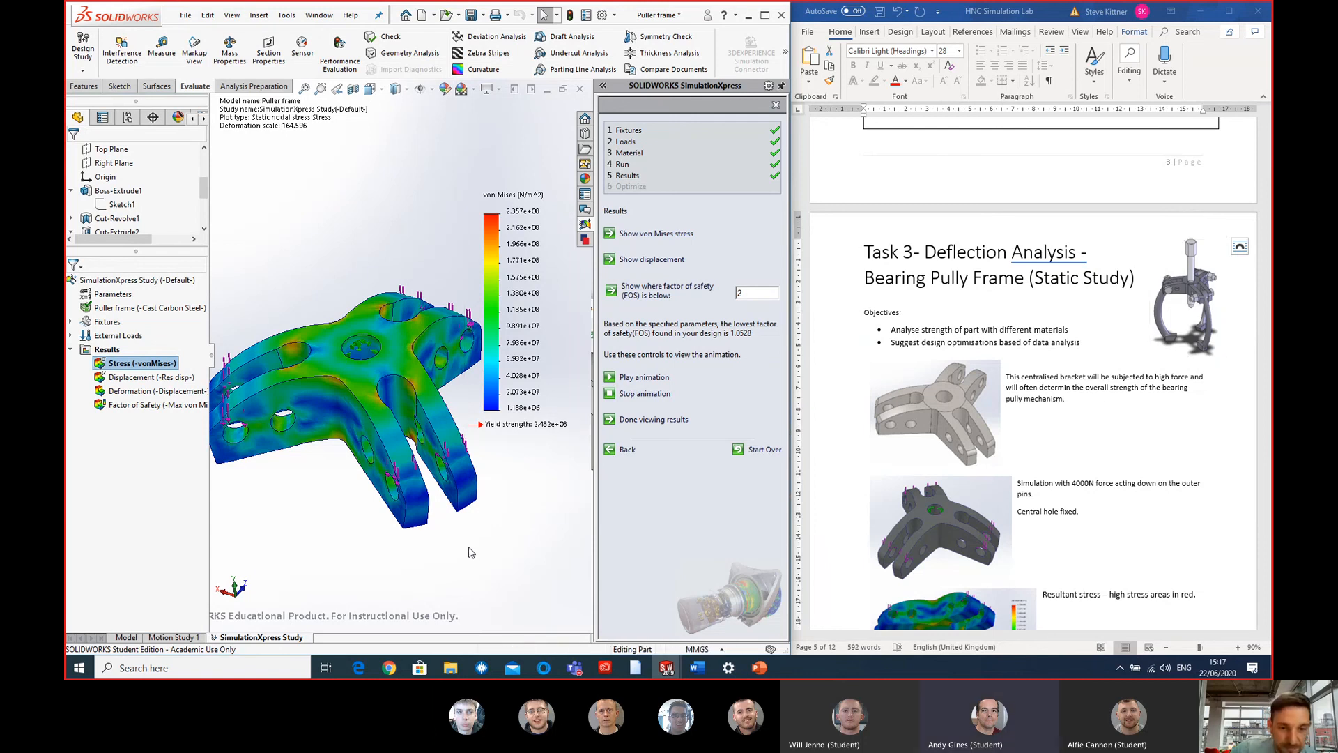
scroll(469, 547, up, 2)
- Review the rest of Task 3 in Word, including the lab notes table and design suggestions, and continue to Task 4
click(1206, 425)
scroll(1195, 406, down, 10)
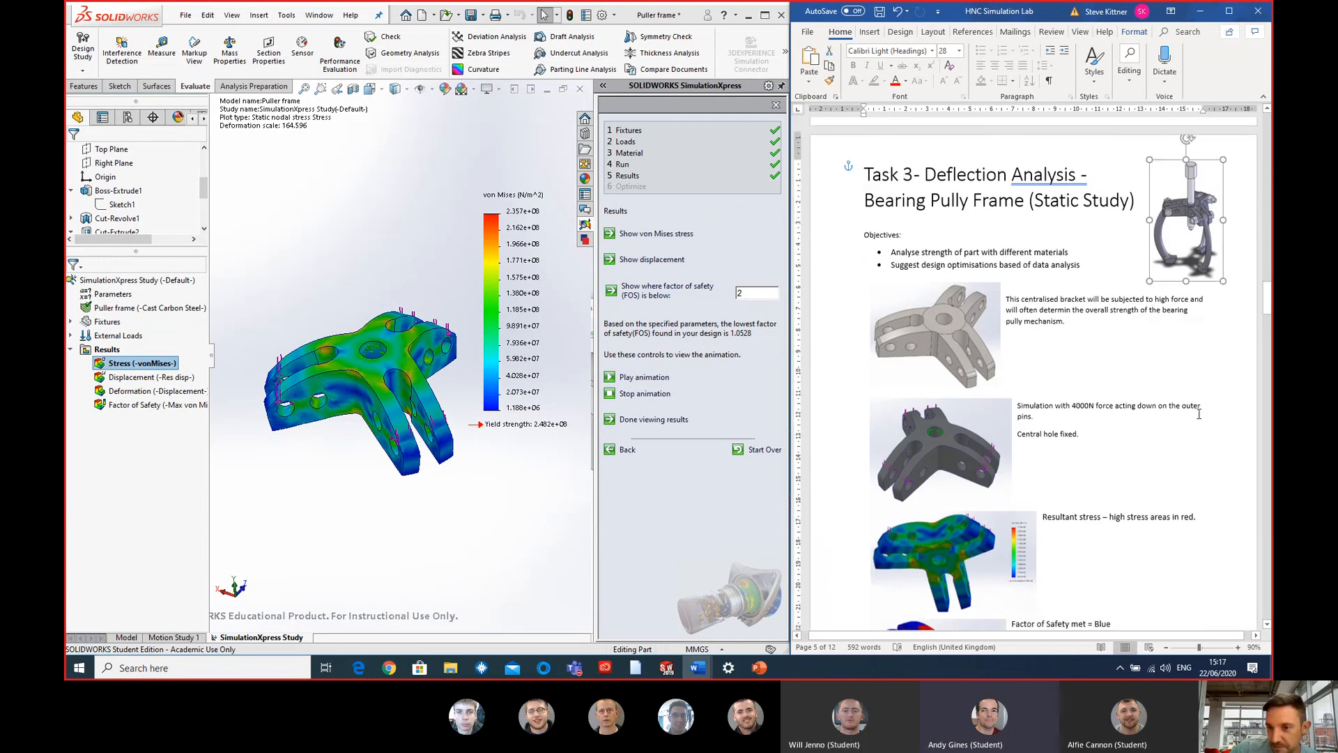
scroll(1194, 406, down, 3)
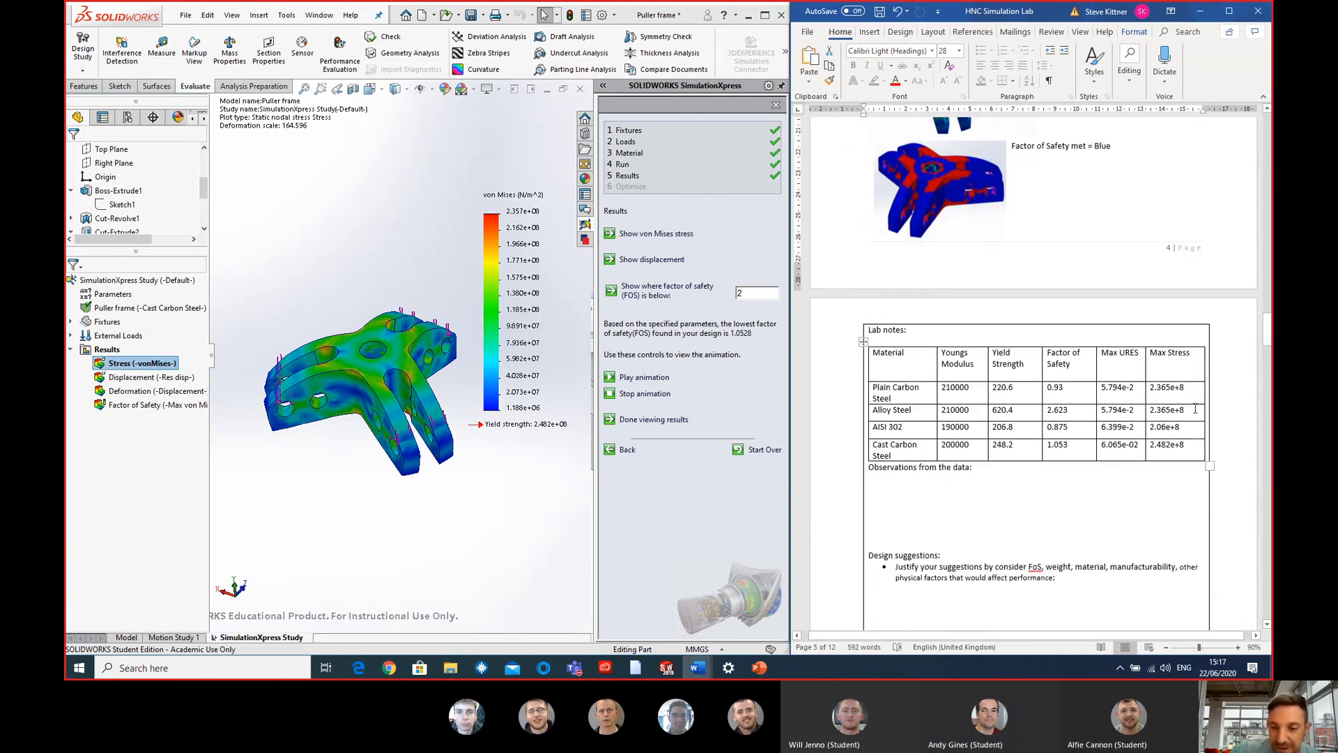
scroll(1194, 408, down, 3)
scroll(1195, 407, down, 12)
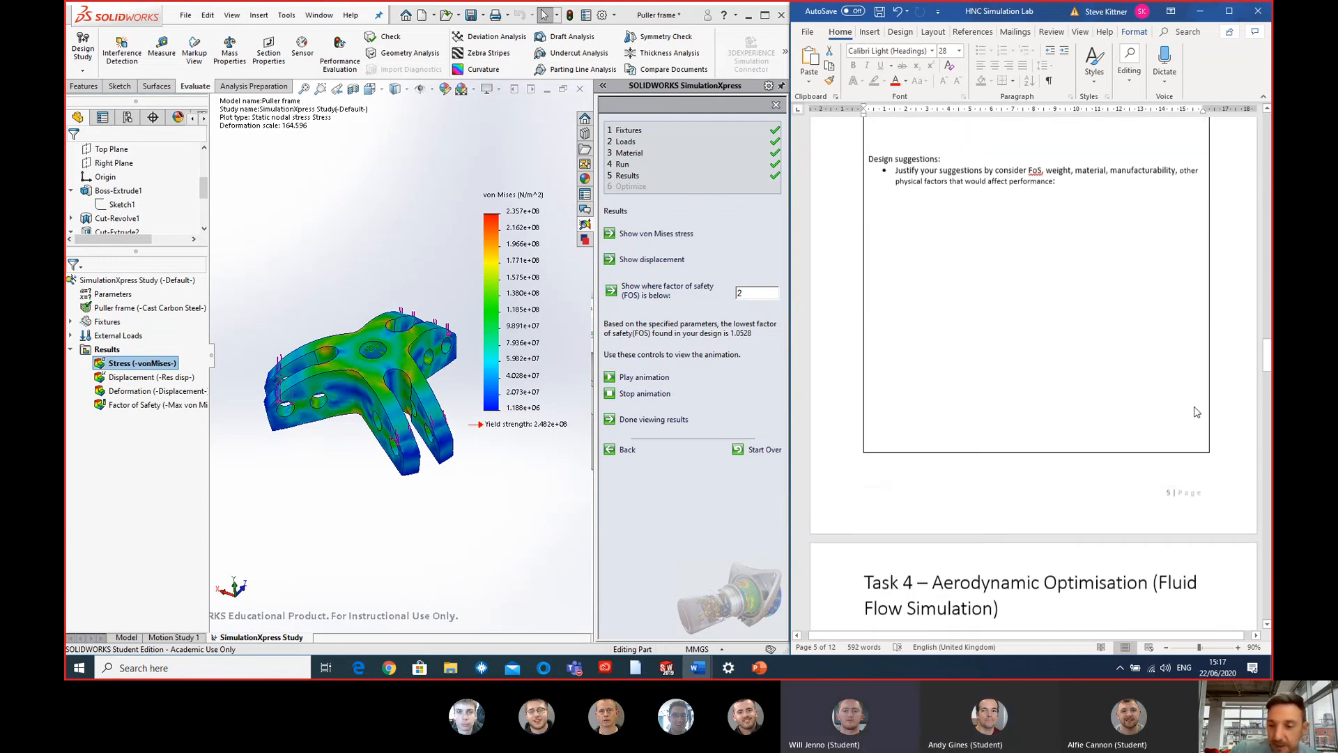
scroll(1195, 407, down, 2)
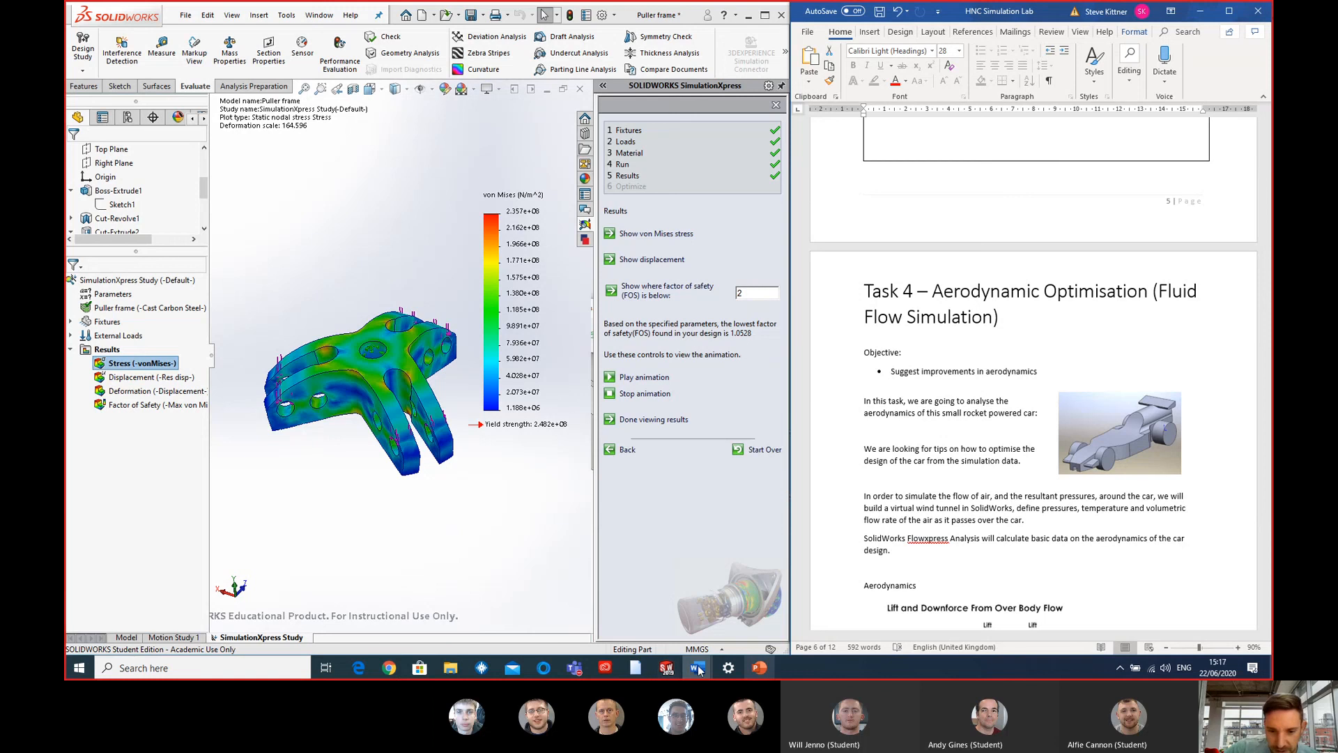
- Switch SOLIDWORKS to the Race Car Block Flow part and collapse the resources pane to enlarge the model area
click(666, 668)
click(390, 617)
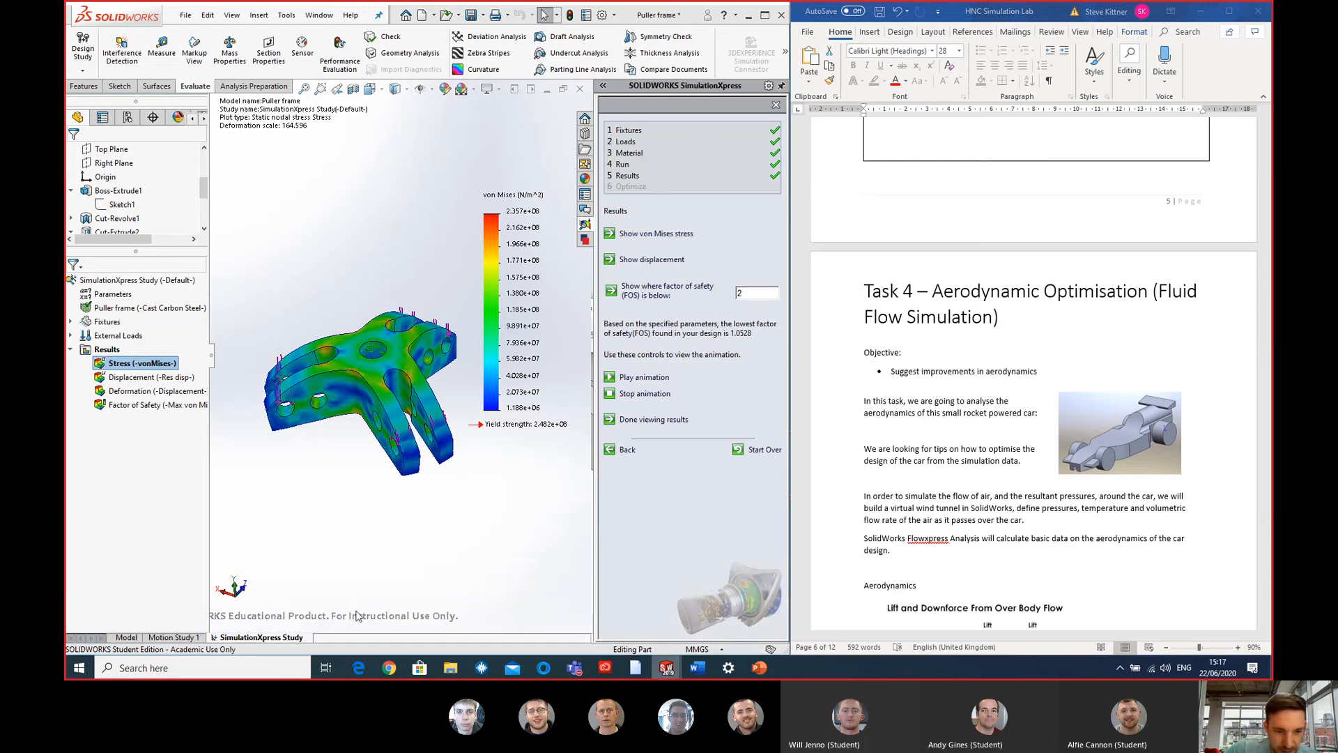
click(464, 362)
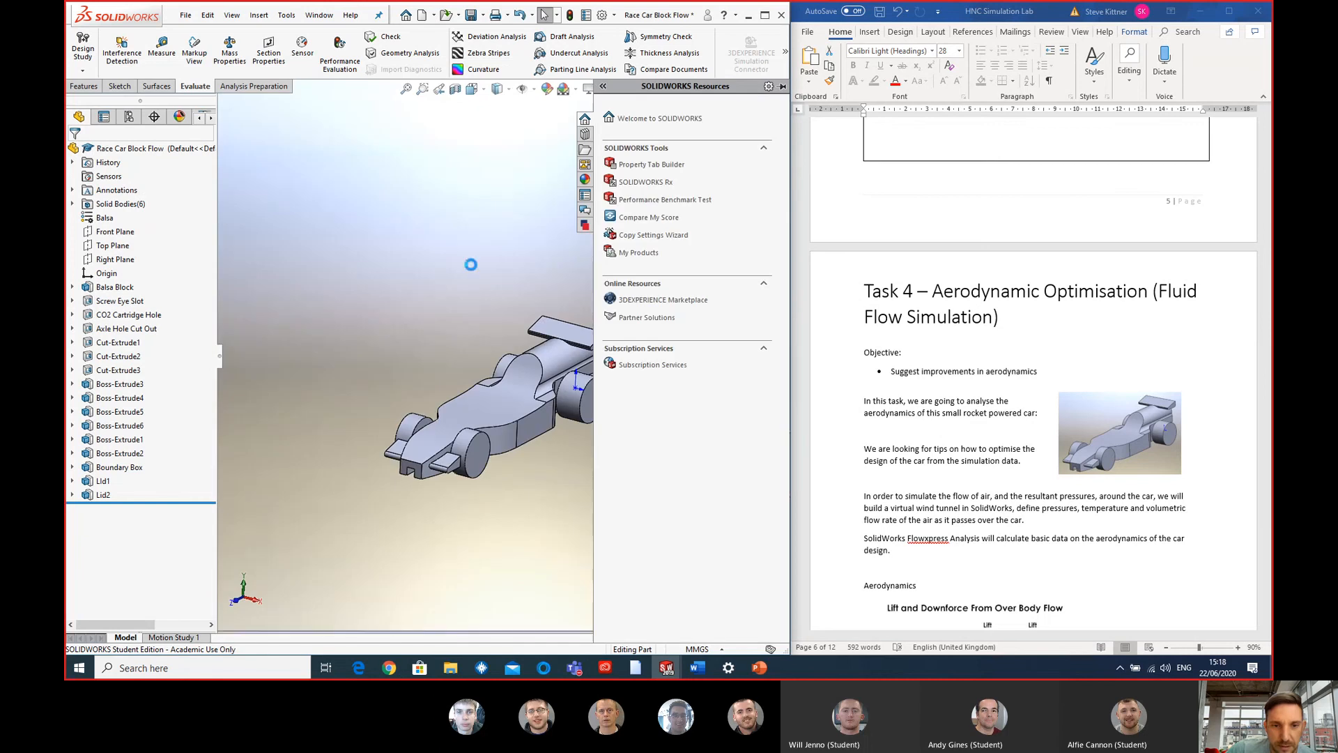
drag(593, 249, 788, 246)
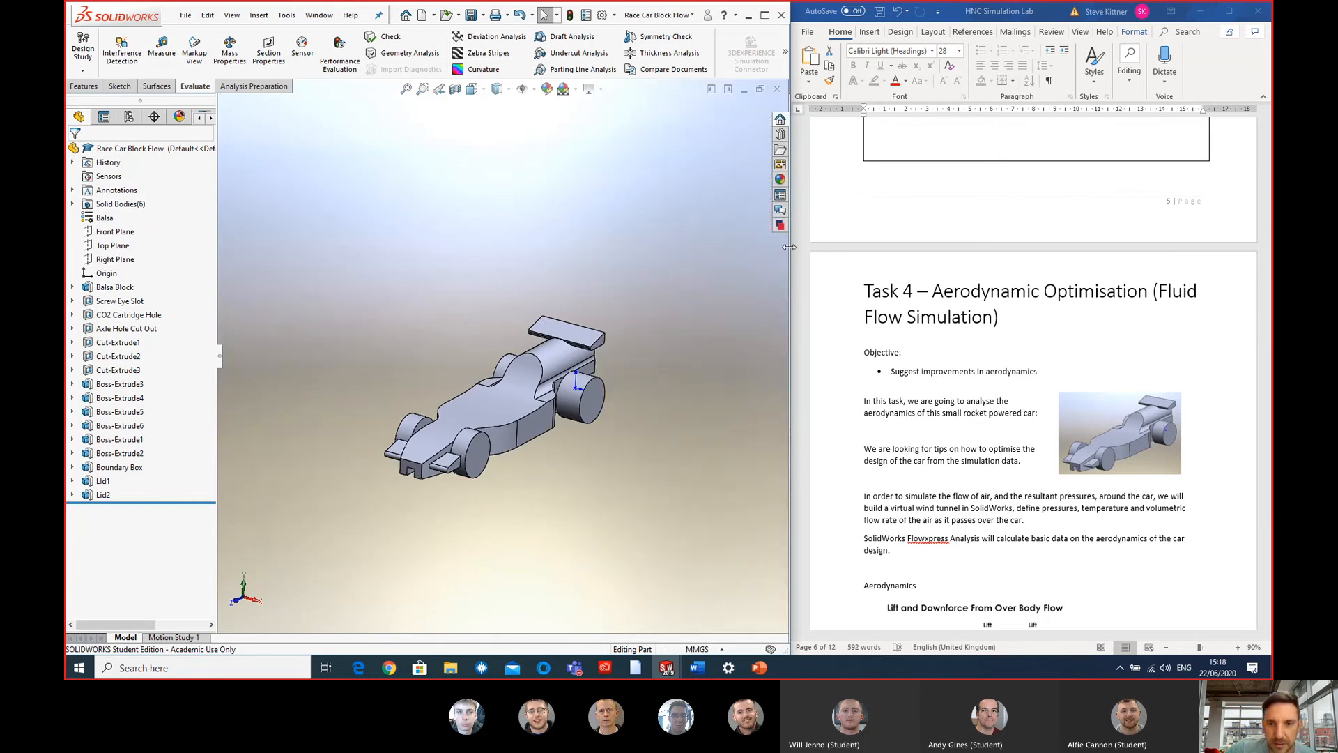
- Examine the race car from above and in perspective, picking out a rear wheel, and clear the selection
middle_drag(526, 385, 538, 493)
scroll(531, 493, down, 3)
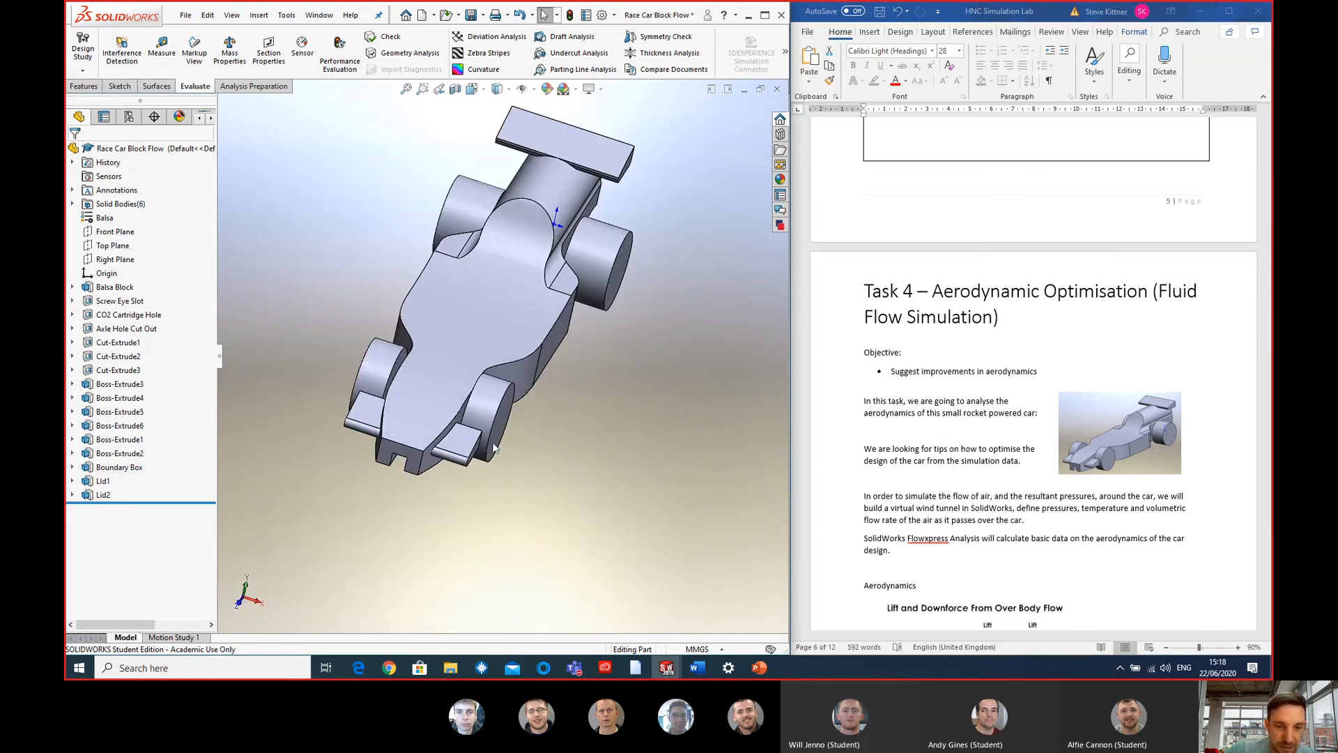
click(488, 405)
click(598, 262)
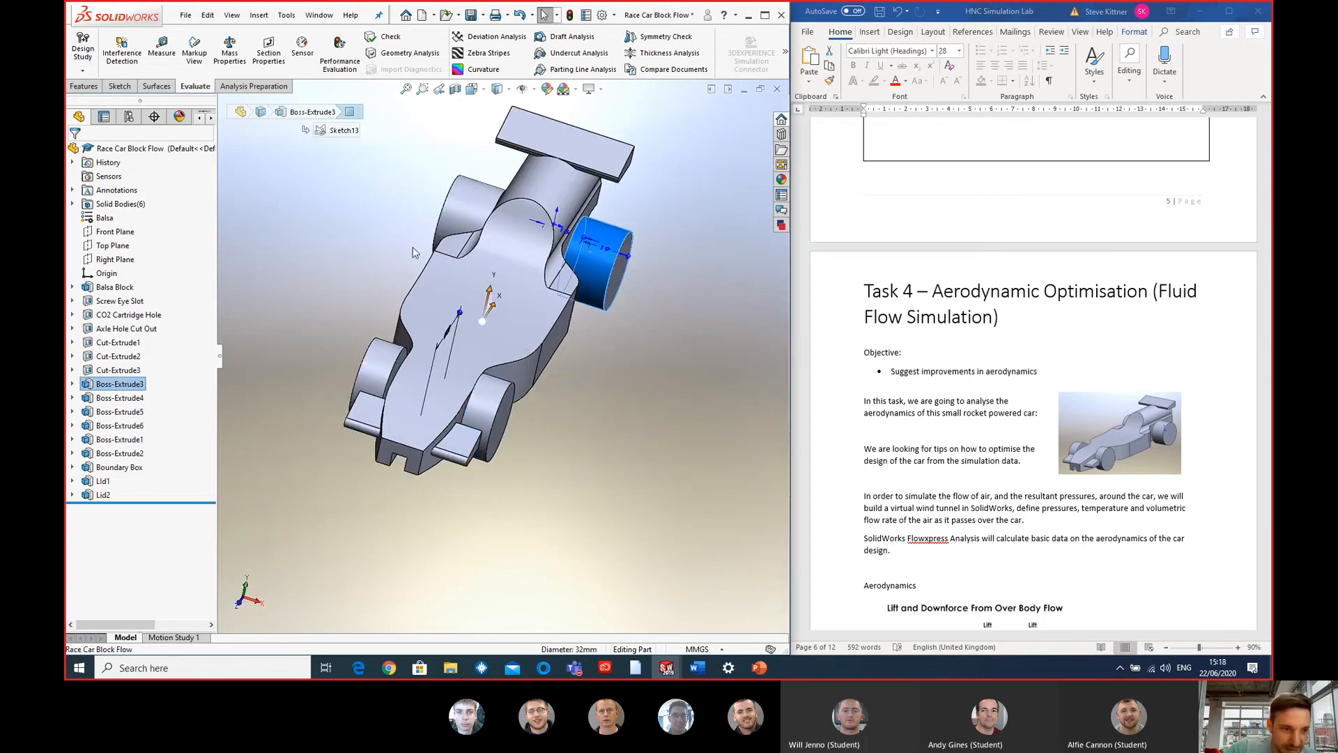
scroll(521, 480, up, 2)
click(591, 411)
middle_drag(591, 407, 551, 383)
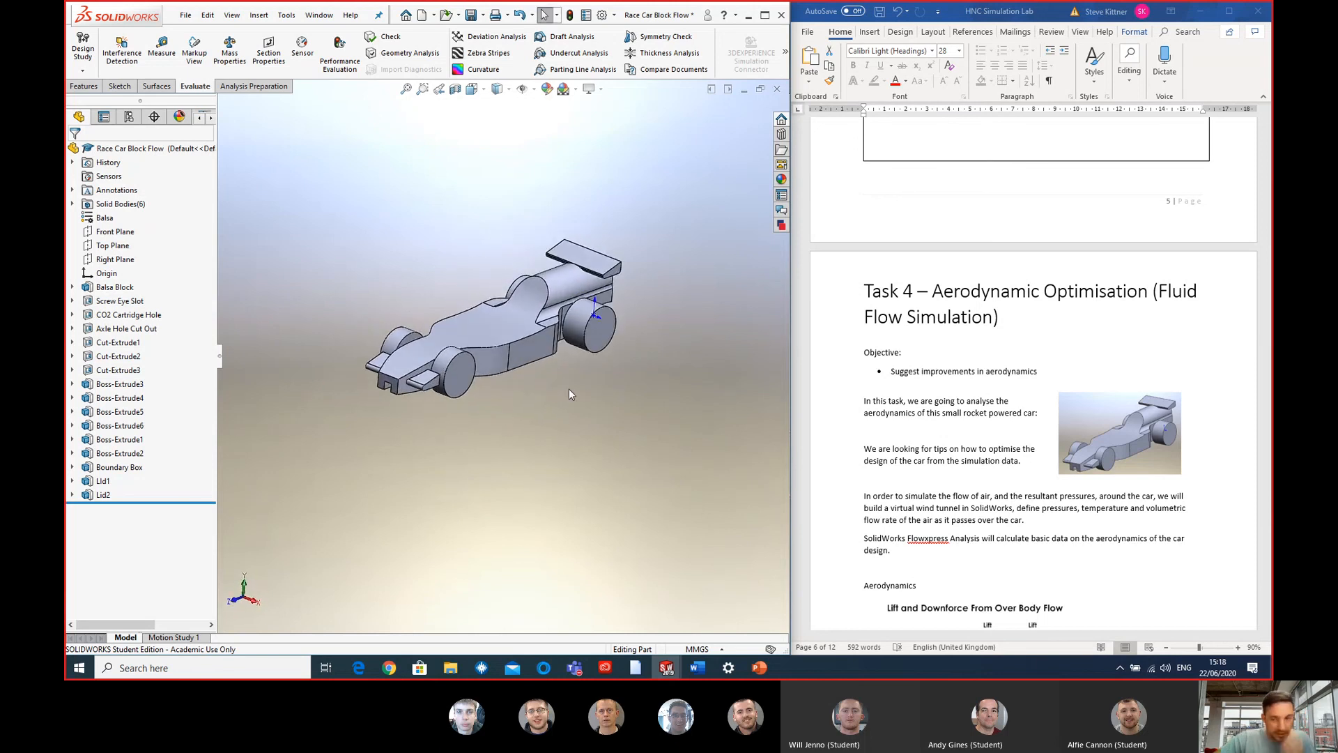
- Check the Task 4 objective in Word, inspect the race car's side profile in SOLIDWORKS and dismiss the unsaved document reminder
click(1073, 375)
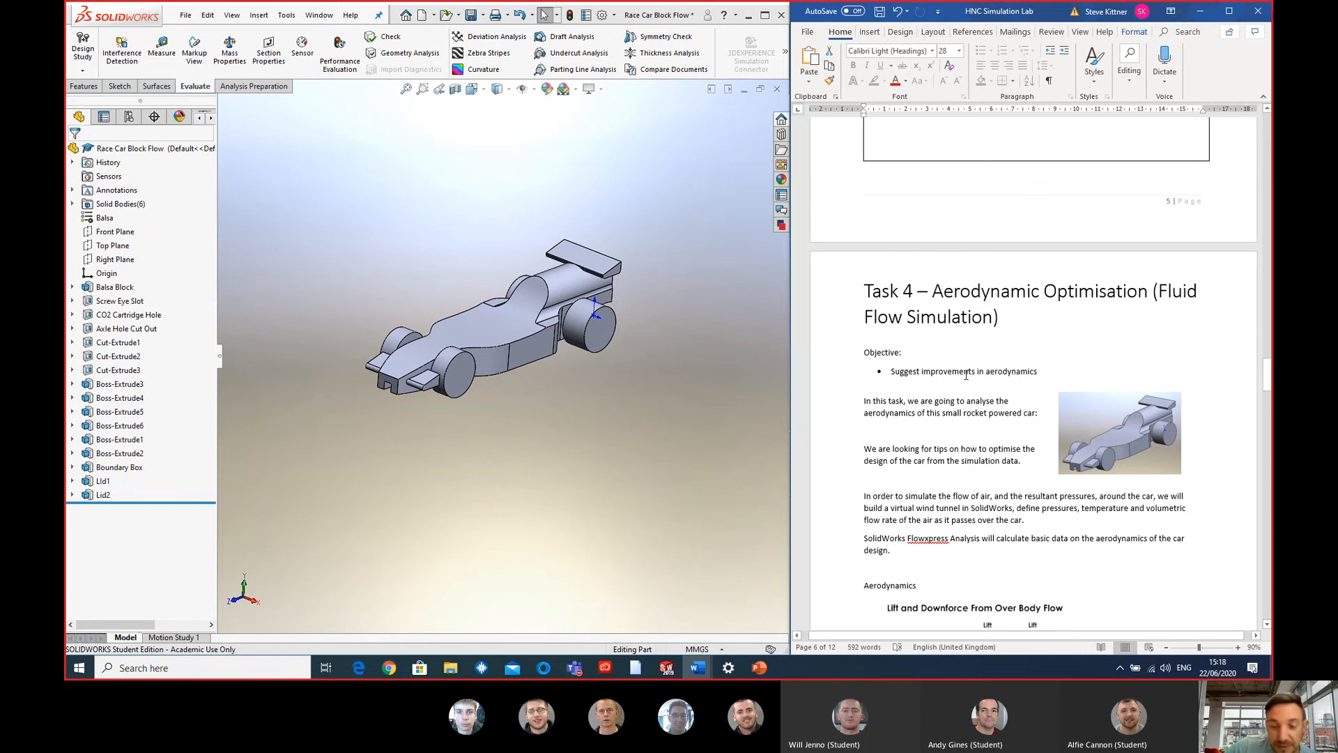
click(700, 370)
scroll(526, 340, down, 2)
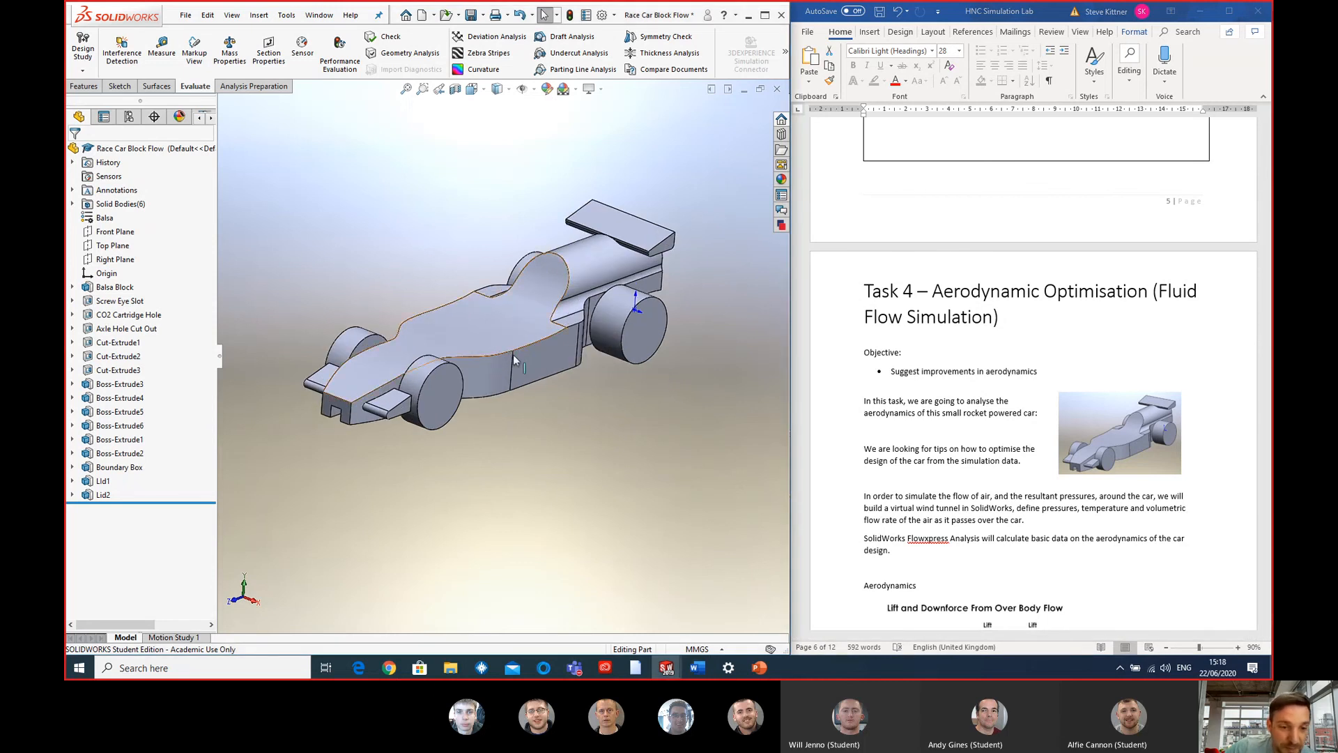
mouse_move(513, 354)
middle_down()
mouse_move(481, 350)
mouse_move(548, 329)
mouse_move(525, 337)
middle_up()
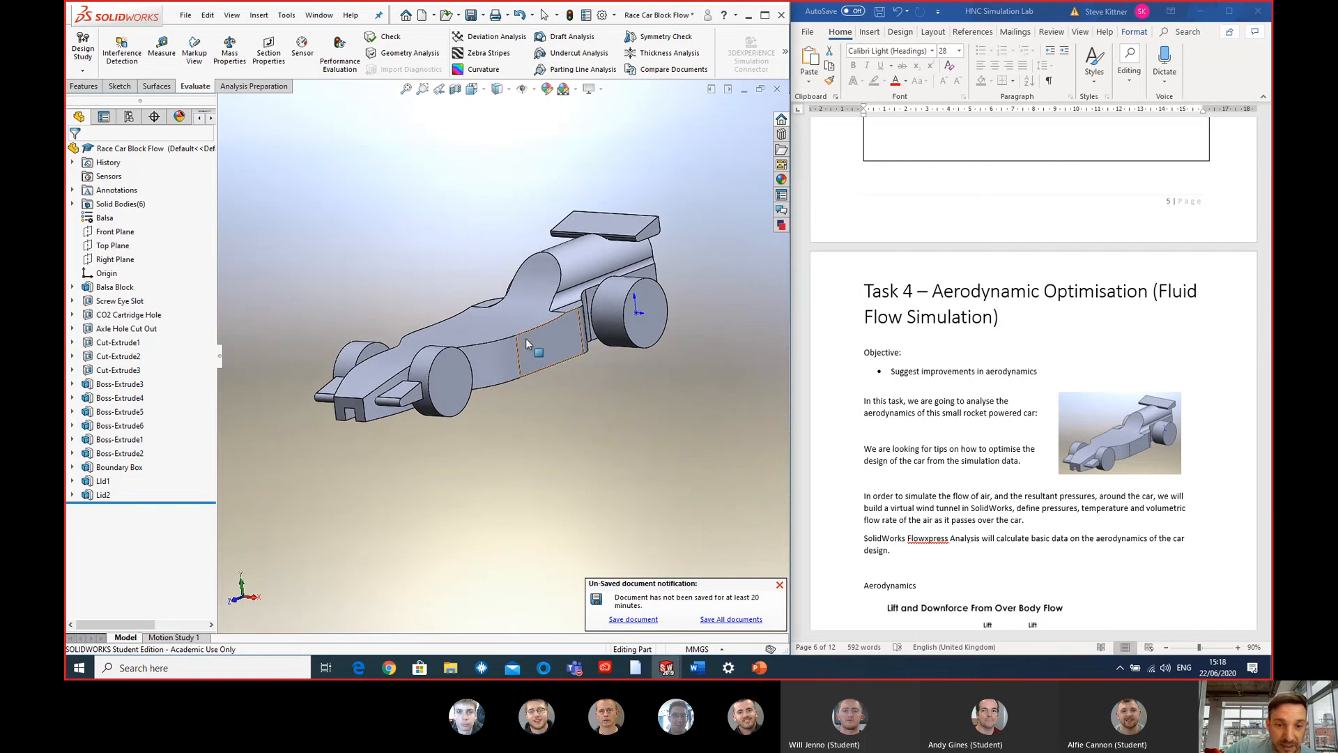
click(779, 582)
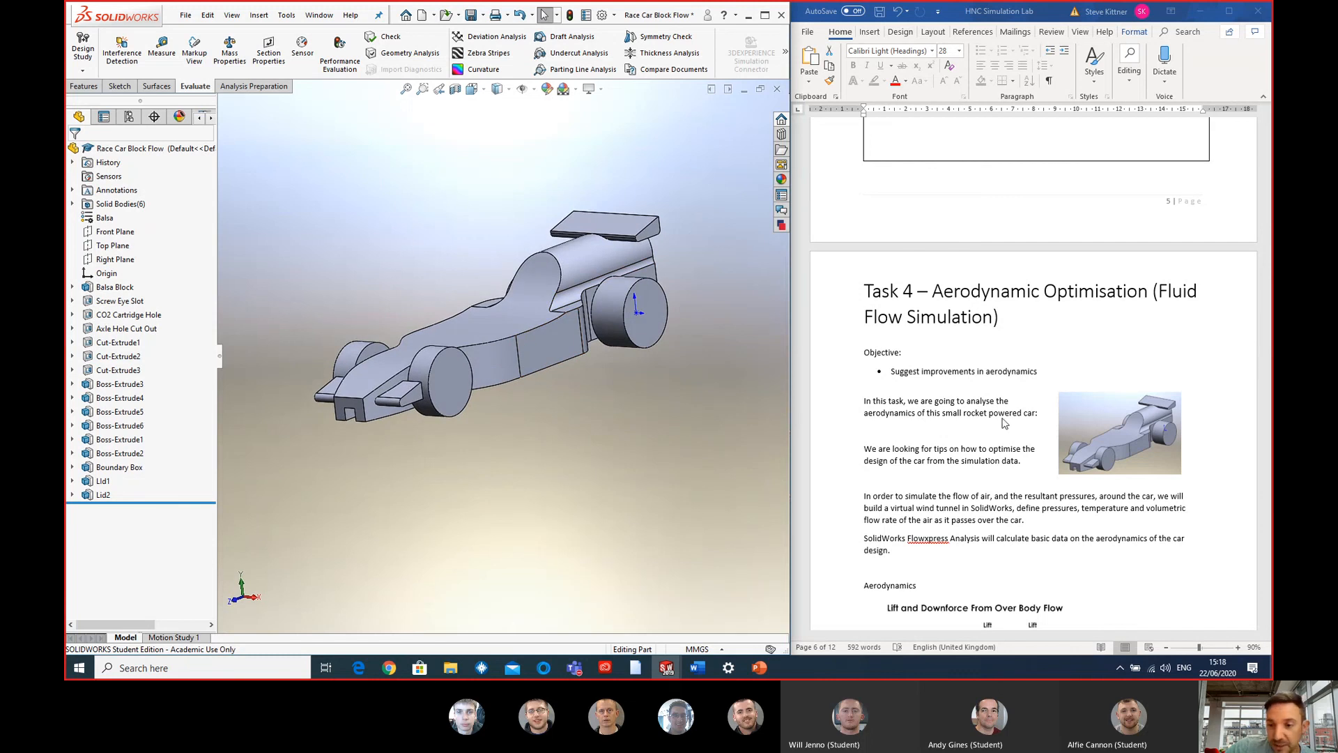
- Read through the Aerodynamics notes in Word and continue to Lab Results Part 1, the air flow simulation of a basic block
scroll(1023, 387, down, 1)
scroll(1016, 385, down, 9)
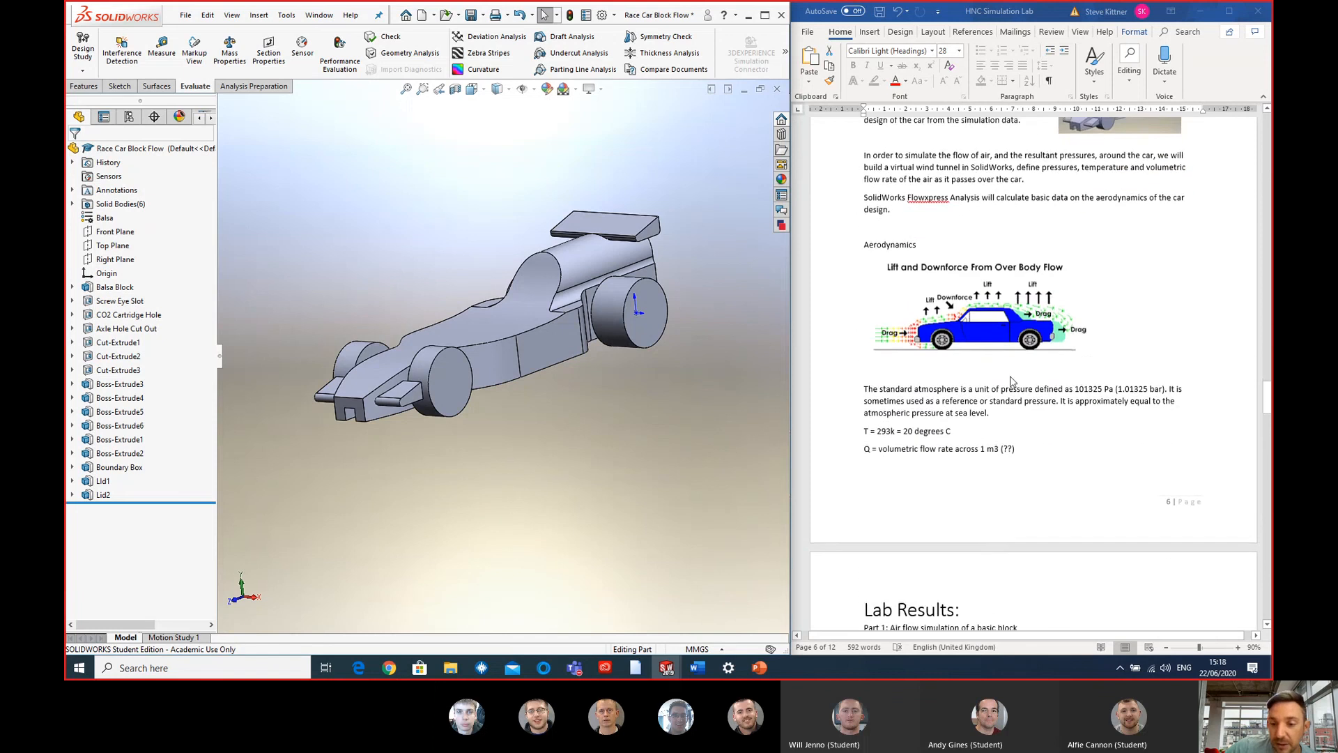
scroll(1085, 340, down, 3)
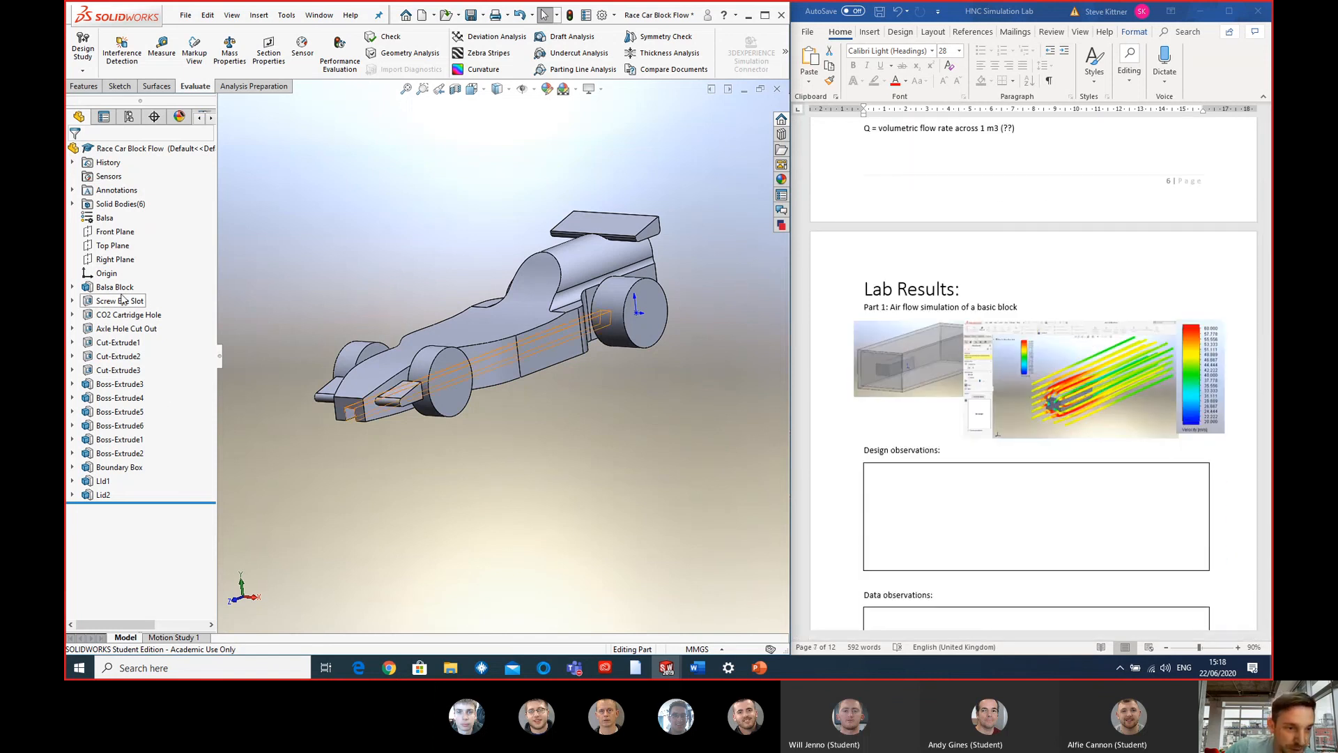
- Suppress the features from Screw Eye Slot through Boss-Extrude2 to reduce the race car to the plain Balsa Block
click(120, 300)
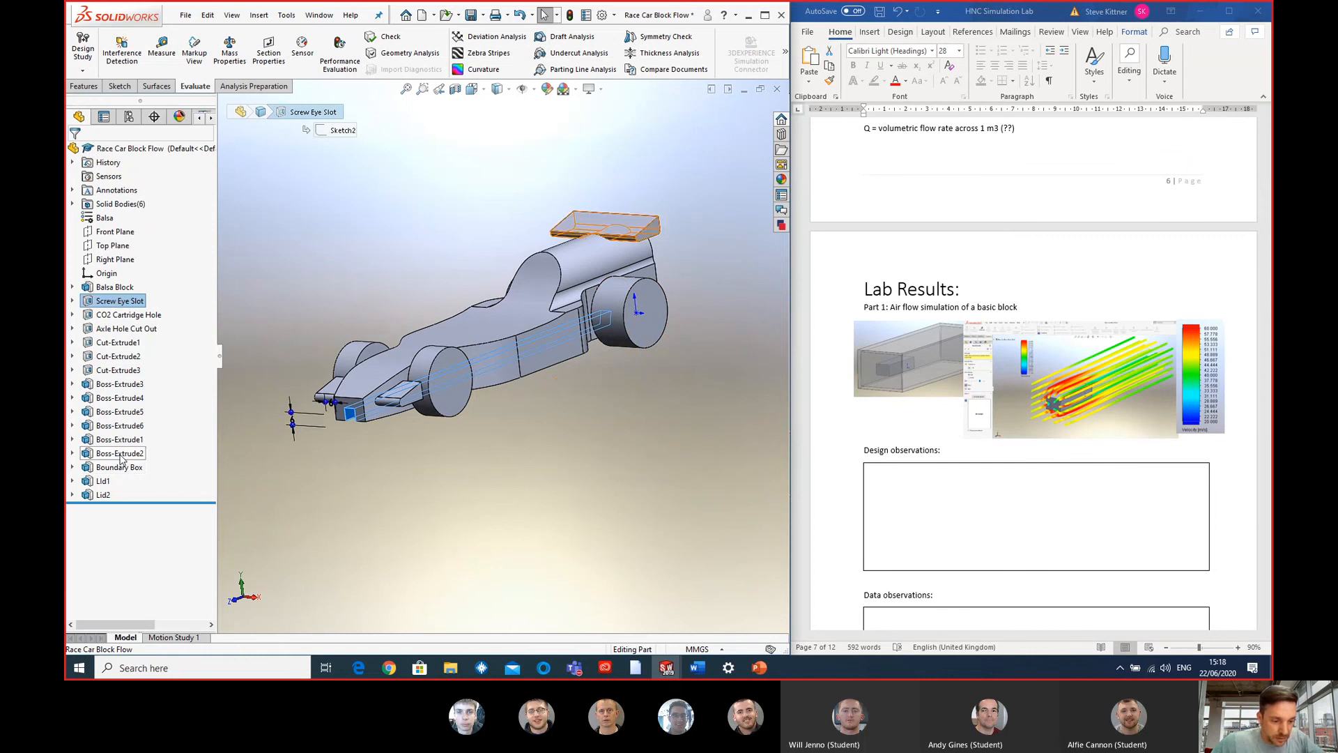
shift+click(121, 453)
click(133, 416)
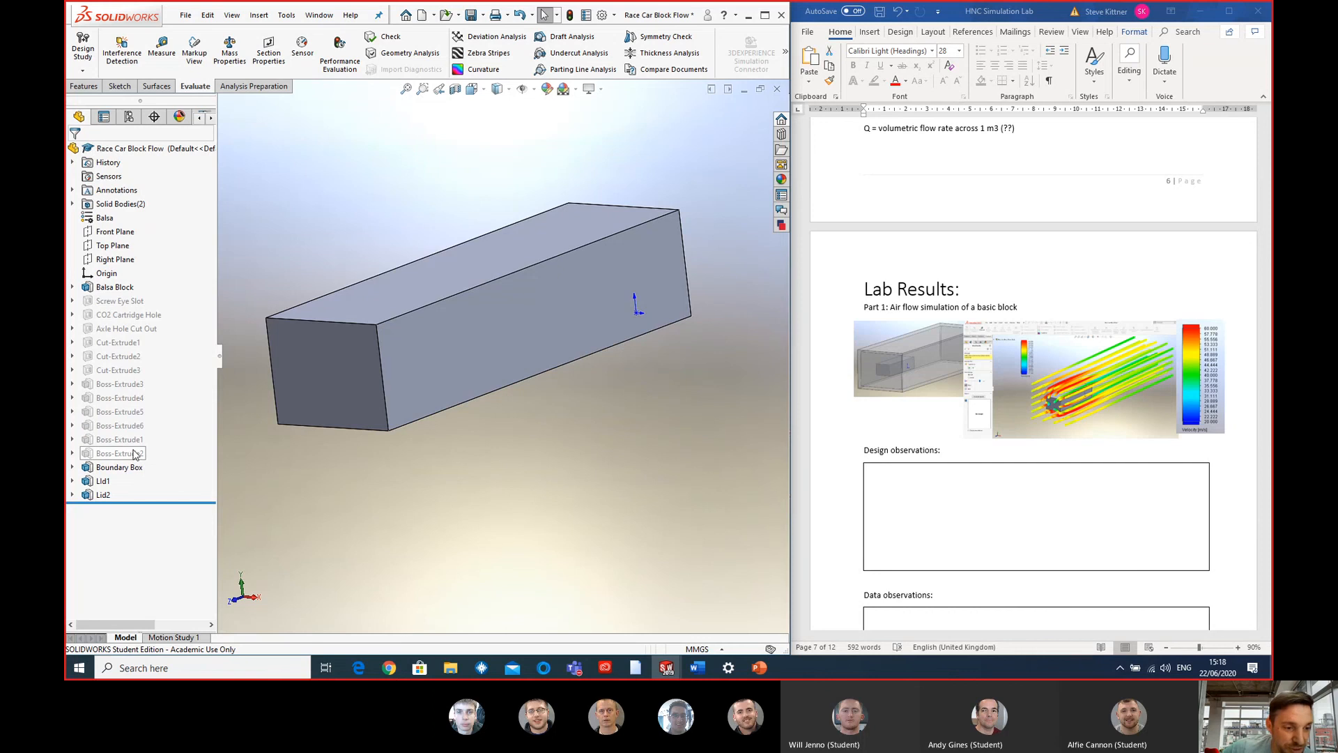
- Examine the plain balsa block closely and from a distance, focusing on its flat front face and overall shape
scroll(312, 352, up, 1)
scroll(311, 353, up, 2)
scroll(361, 355, down, 3)
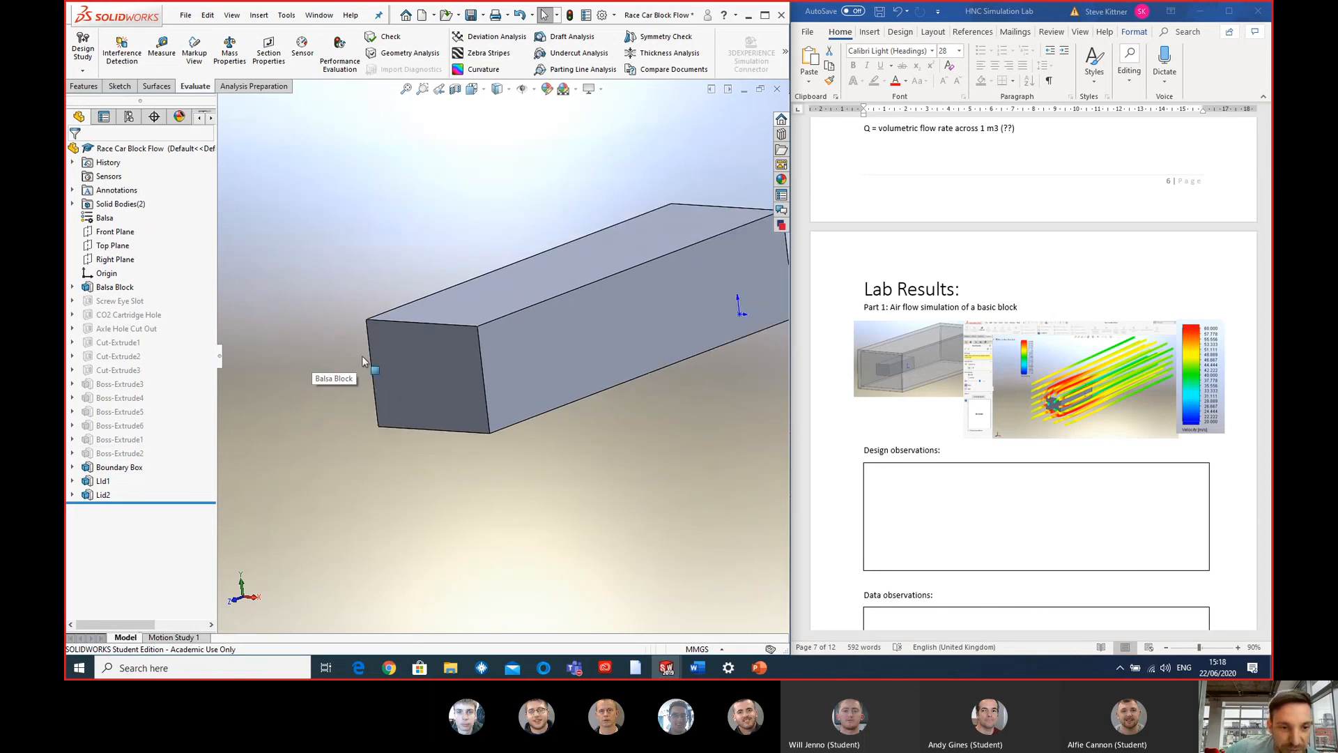
scroll(566, 349, up, 6)
scroll(492, 340, down, 1)
scroll(492, 343, down, 2)
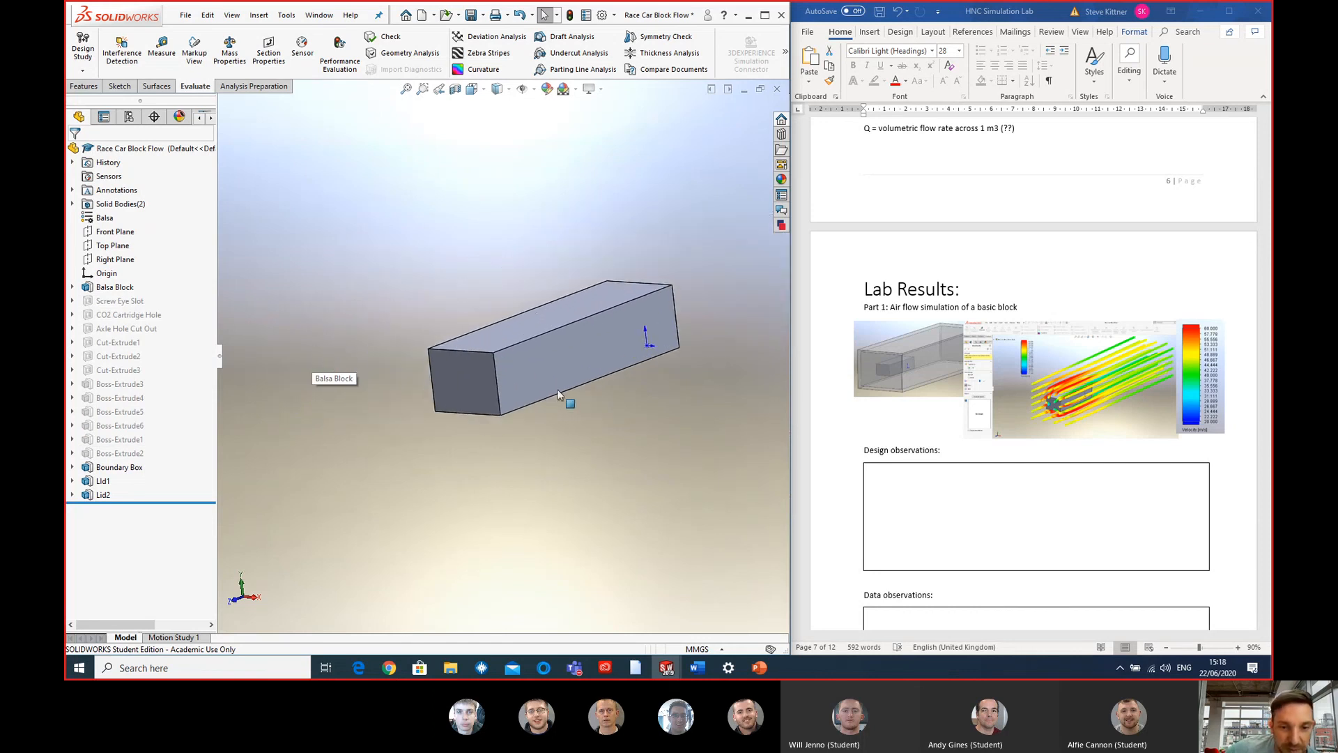
scroll(558, 393, down, 1)
mouse_move(559, 392)
middle_down()
mouse_move(579, 361)
mouse_move(559, 377)
middle_up()
scroll(571, 382, up, 1)
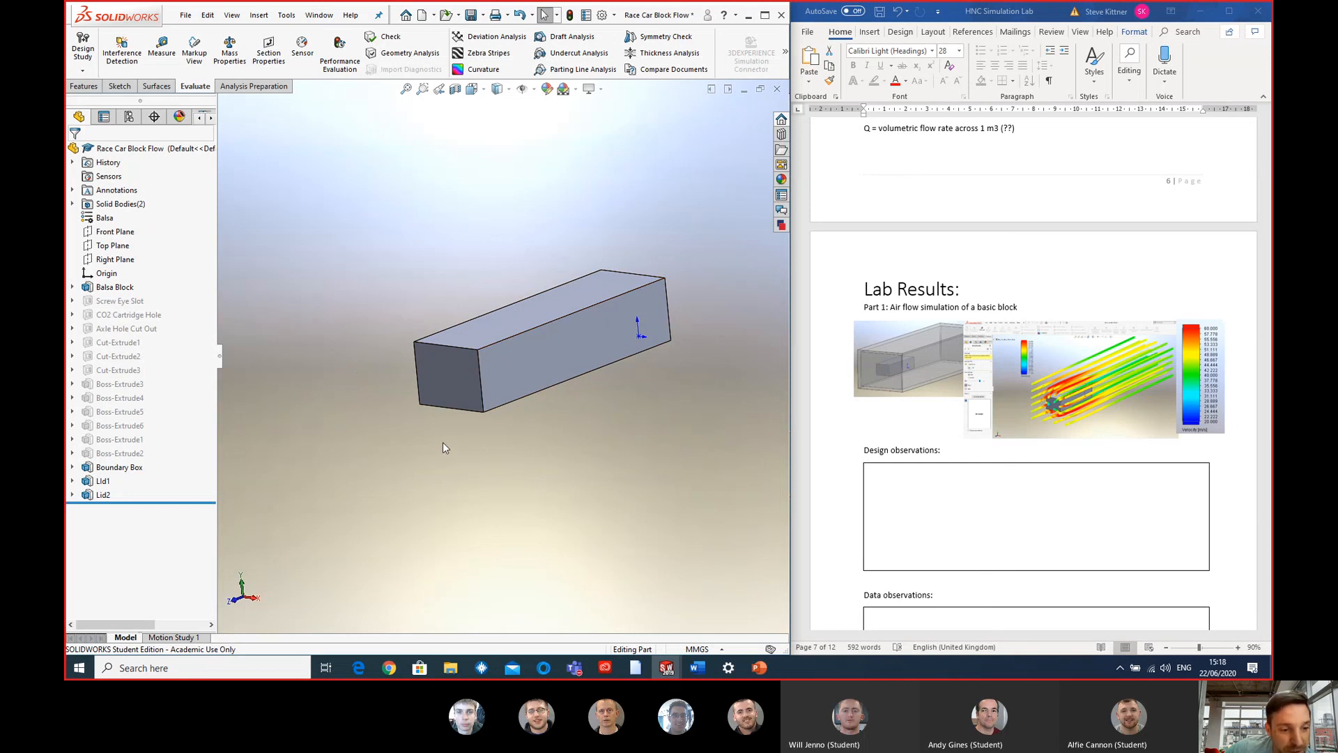
scroll(504, 438, up, 2)
scroll(504, 437, up, 1)
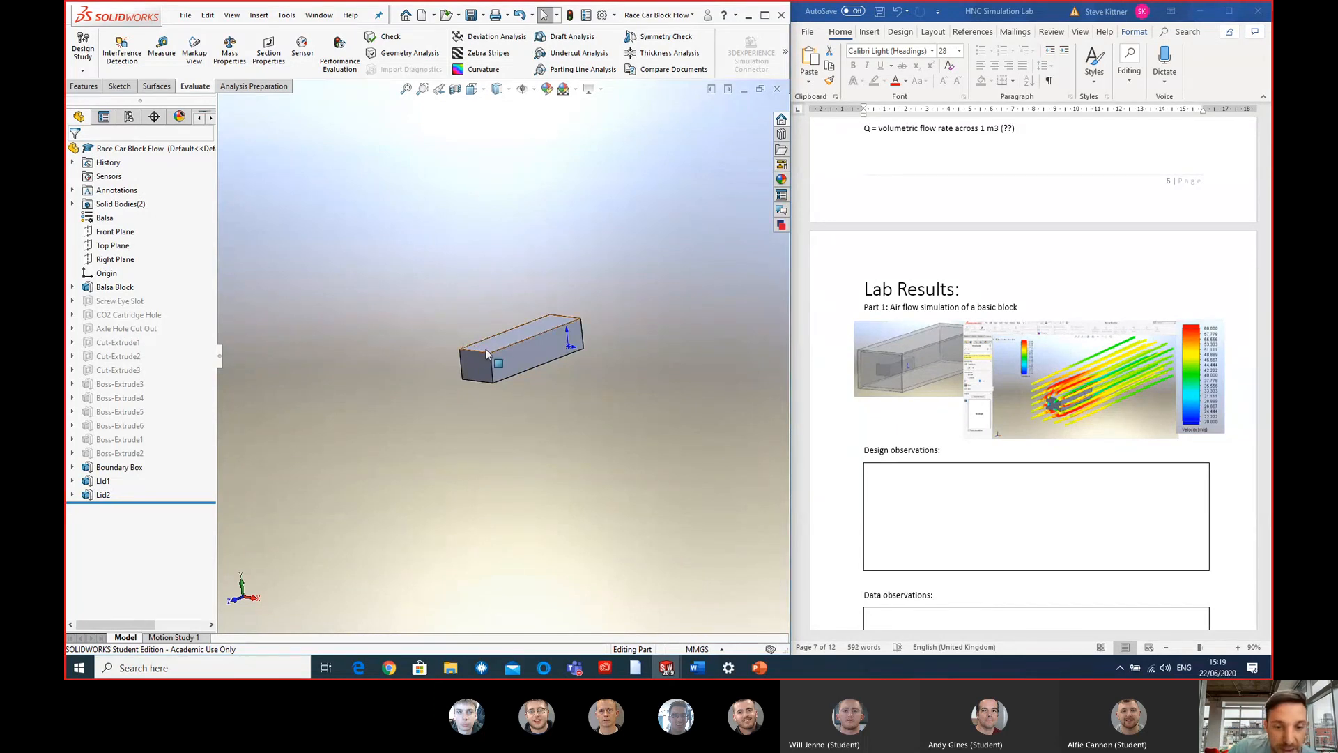
- Show the Boundary Box around the balsa block and inspect the block's position inside it from several angles
scroll(502, 356, up, 1)
scroll(581, 336, up, 3)
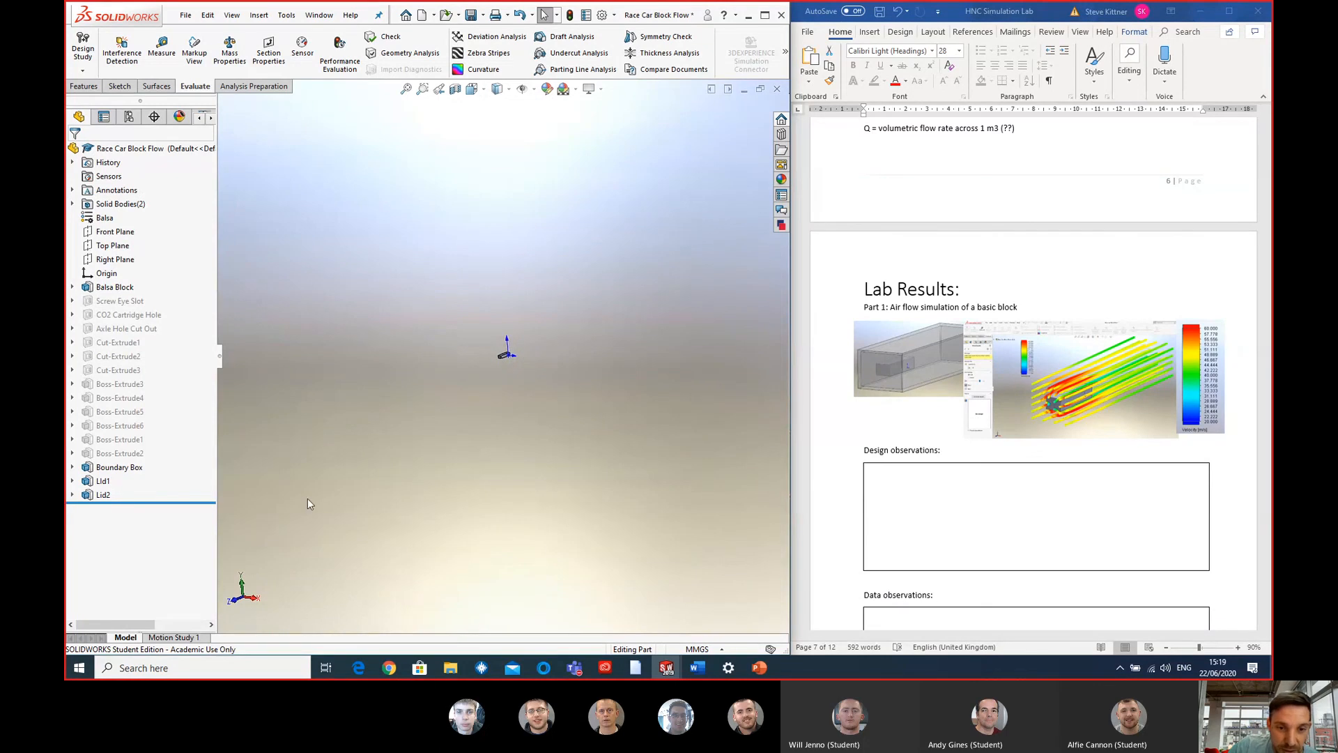
scroll(425, 326, down, 1)
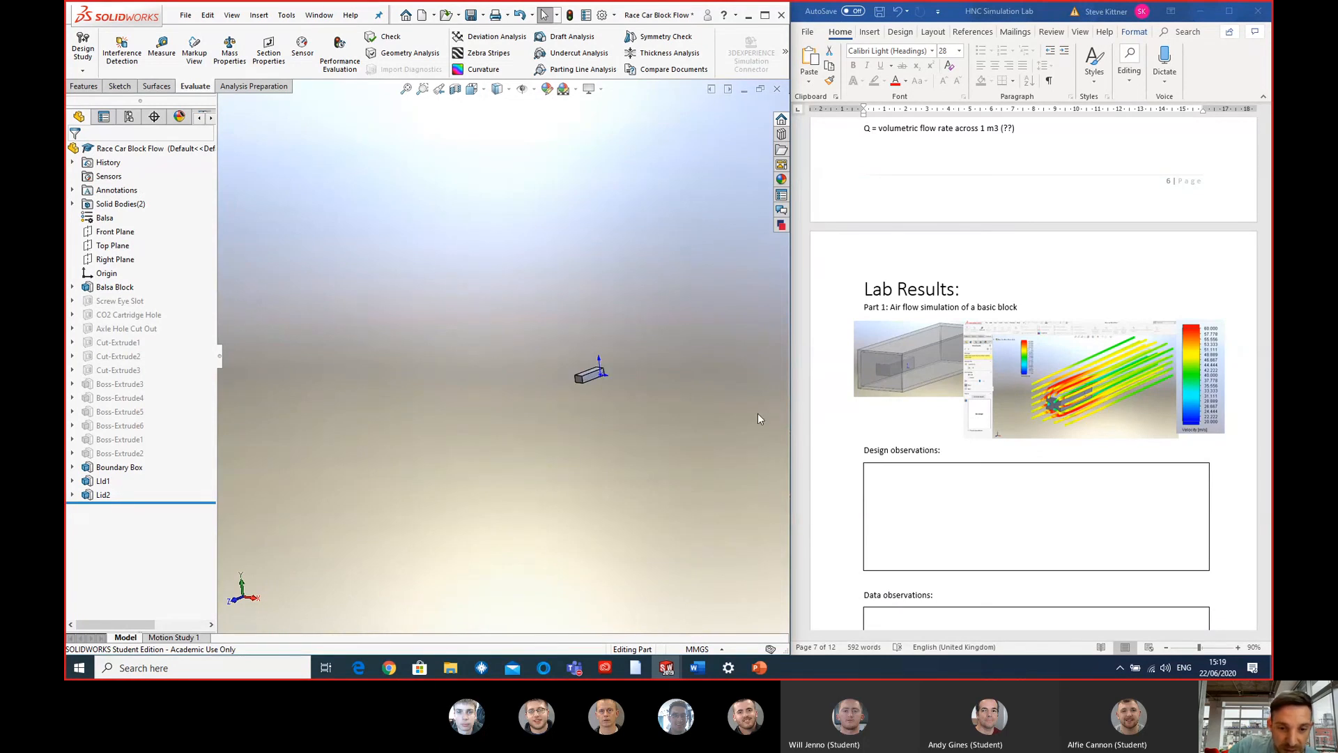
scroll(758, 418, down, 2)
scroll(353, 321, down, 1)
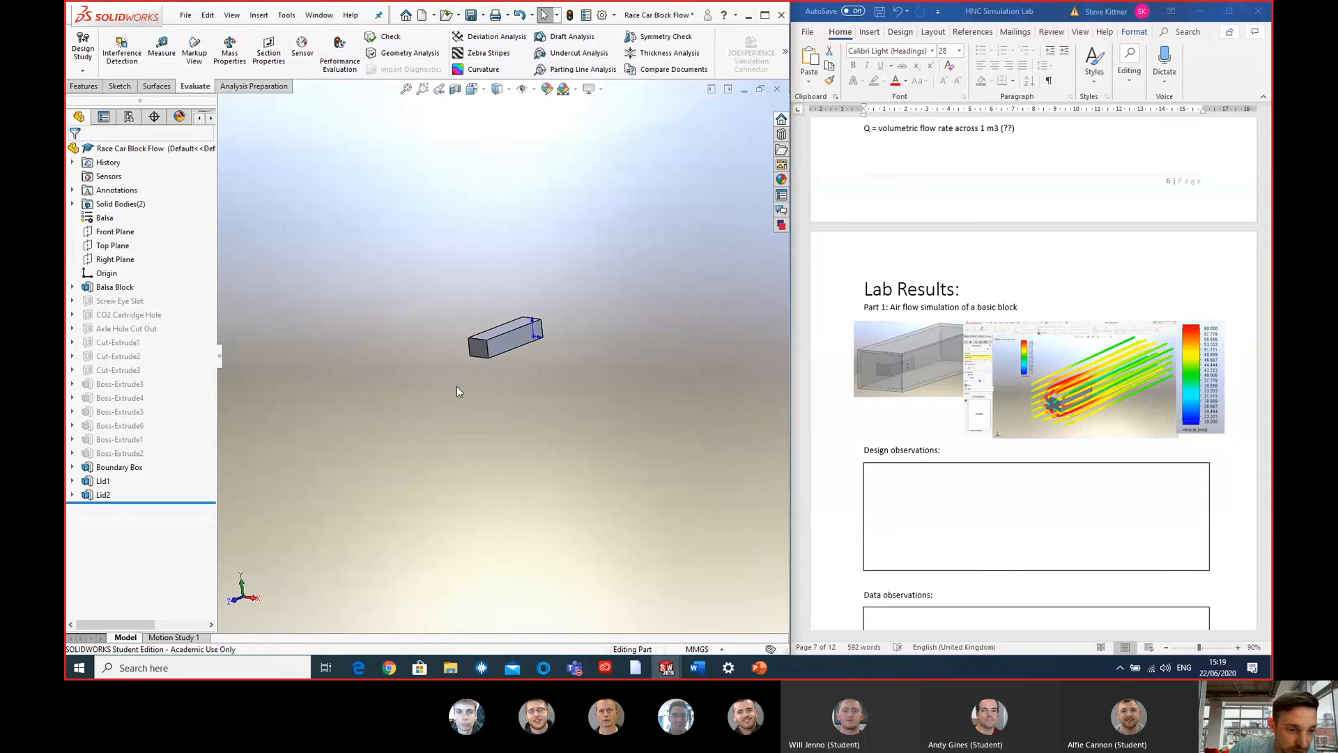
click(121, 467)
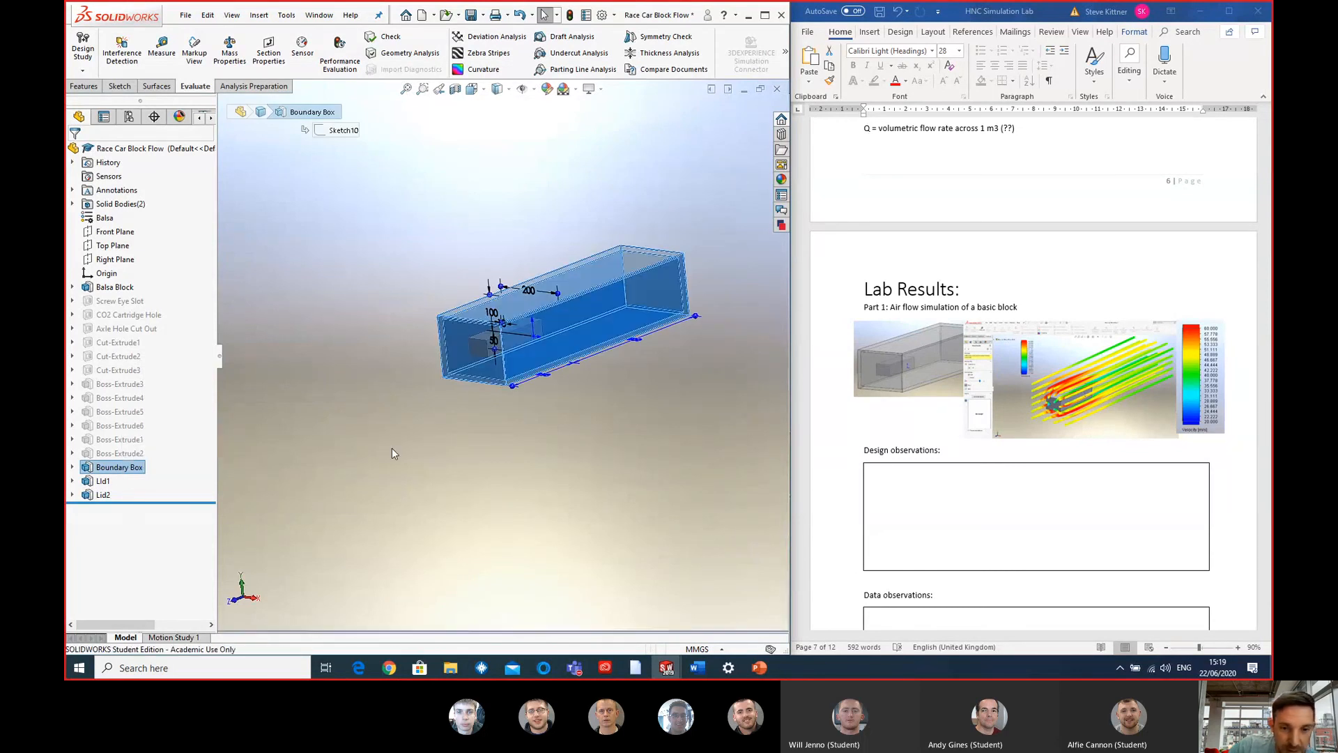
click(518, 445)
middle_drag(519, 444, 411, 322)
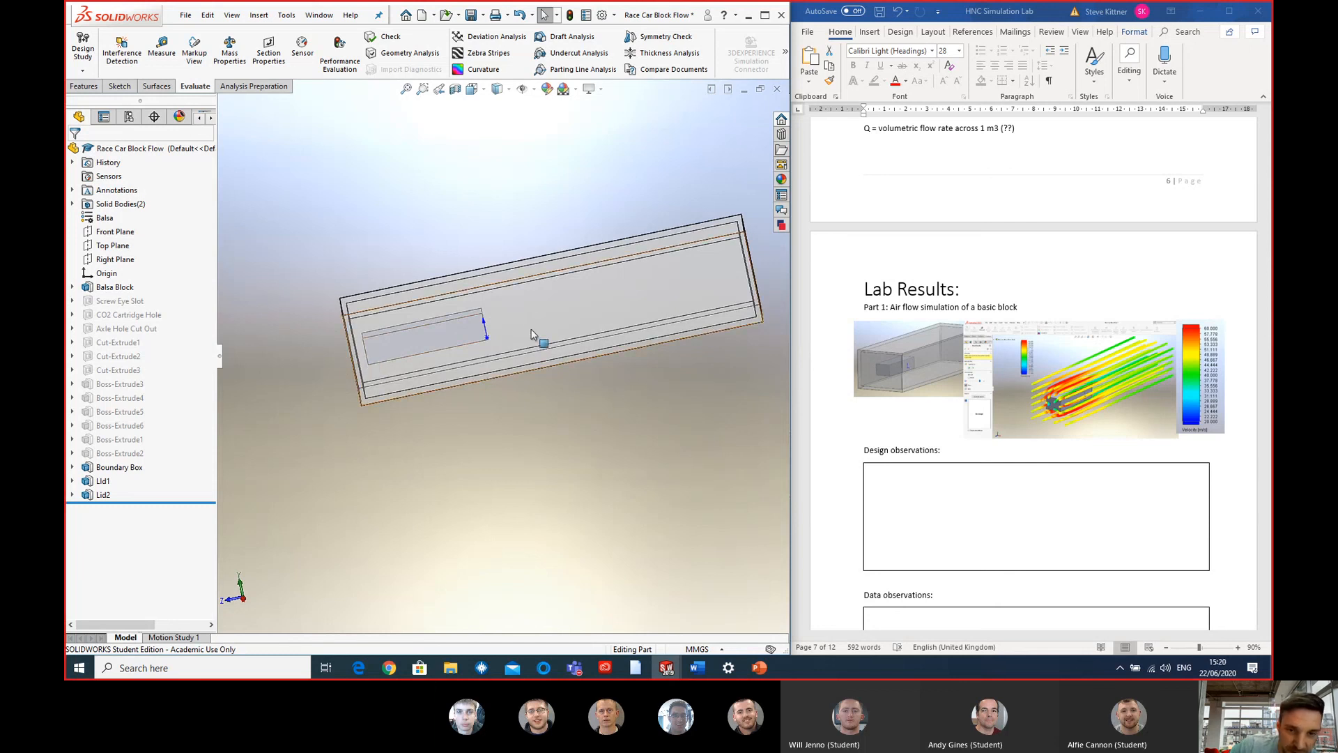
middle_drag(555, 309, 546, 224)
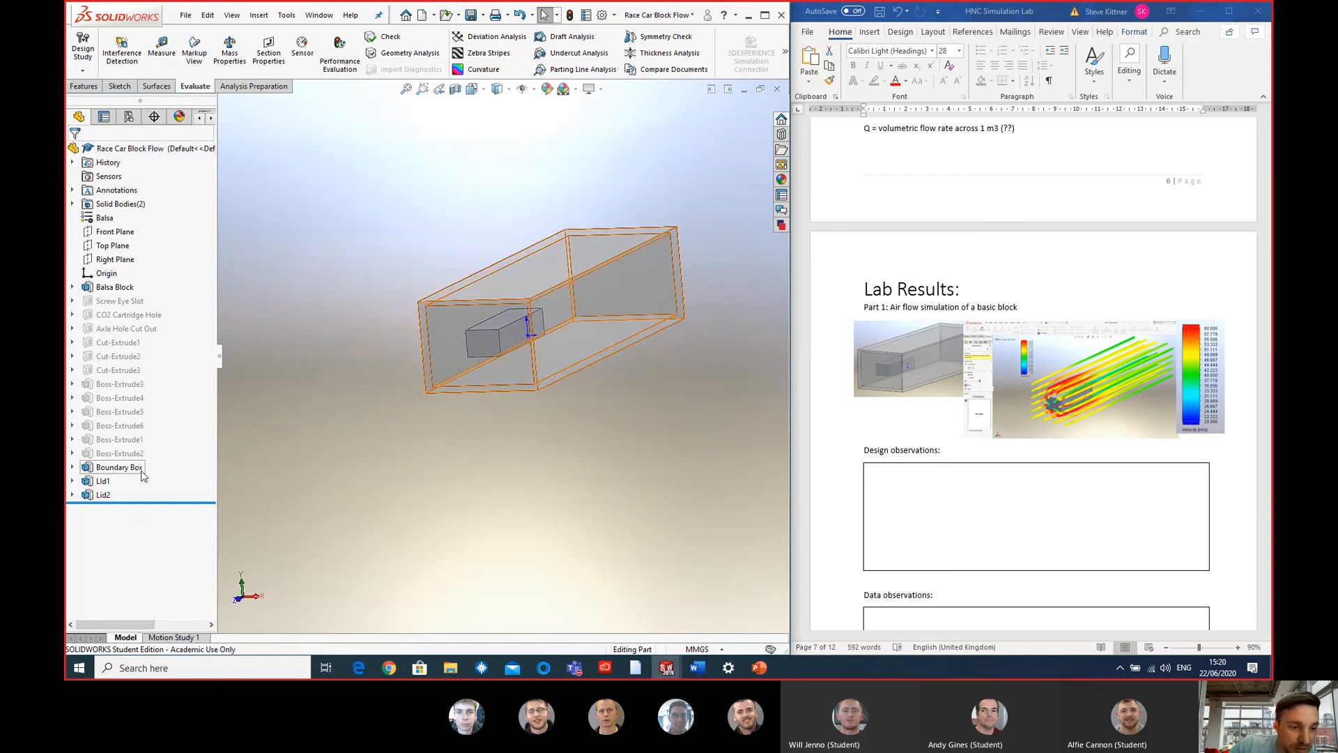
- Highlight the Boundary Box, LId1 and Lid2 features in turn to examine the enclosure around the block and its two end caps
click(133, 468)
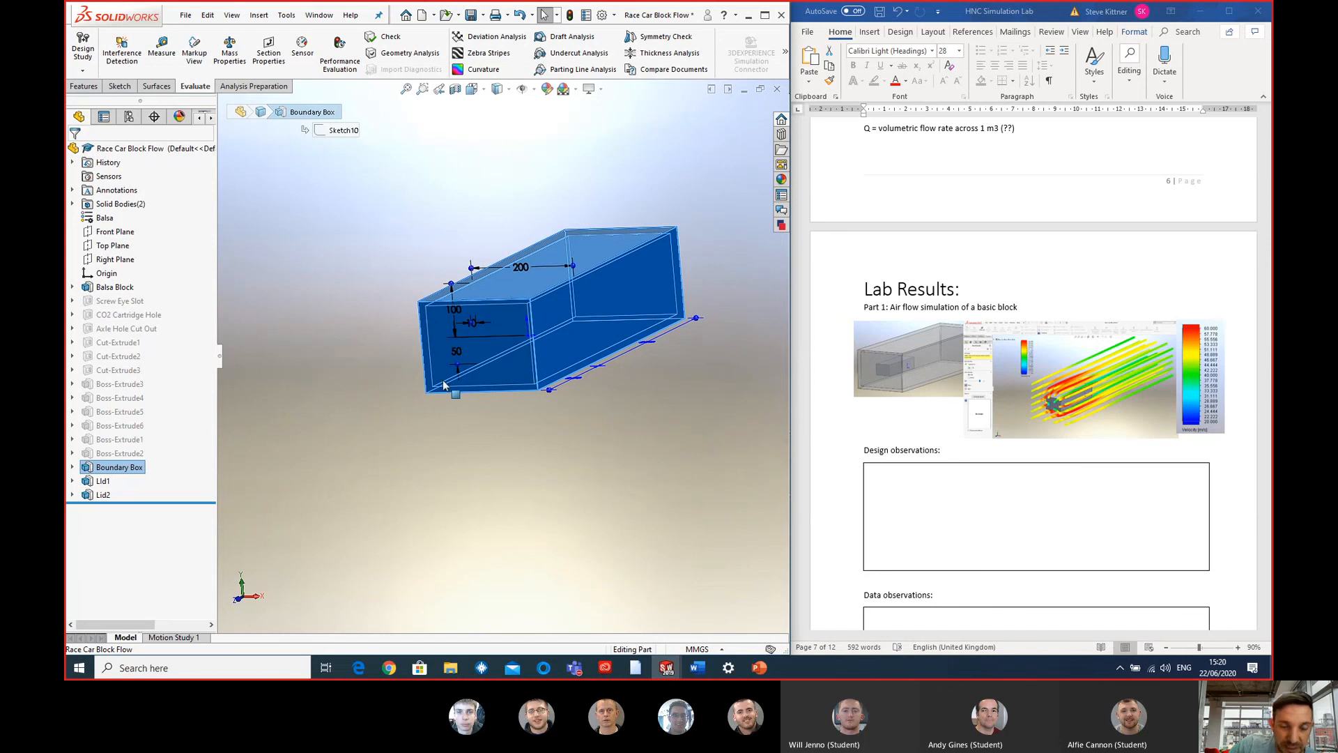
click(103, 481)
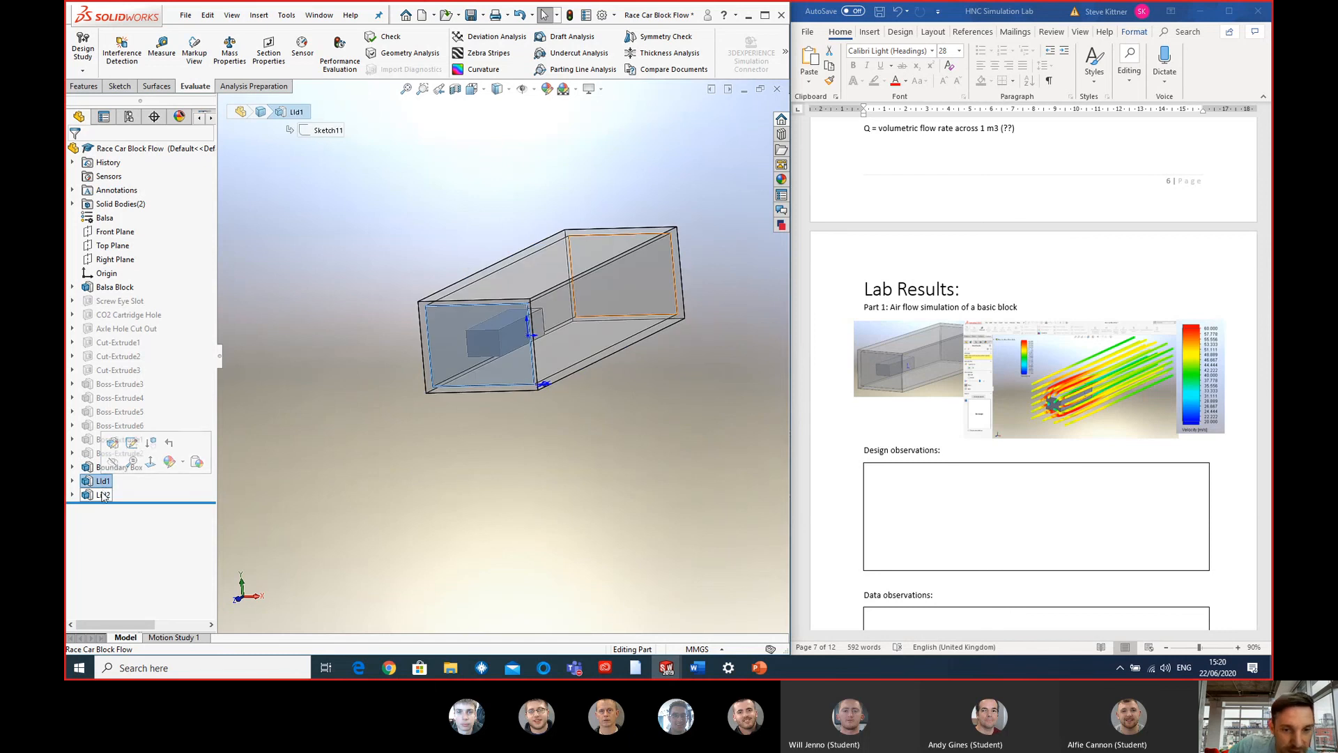
click(103, 494)
mouse_move(553, 472)
middle_down()
mouse_move(495, 475)
mouse_move(511, 495)
mouse_move(519, 487)
middle_up()
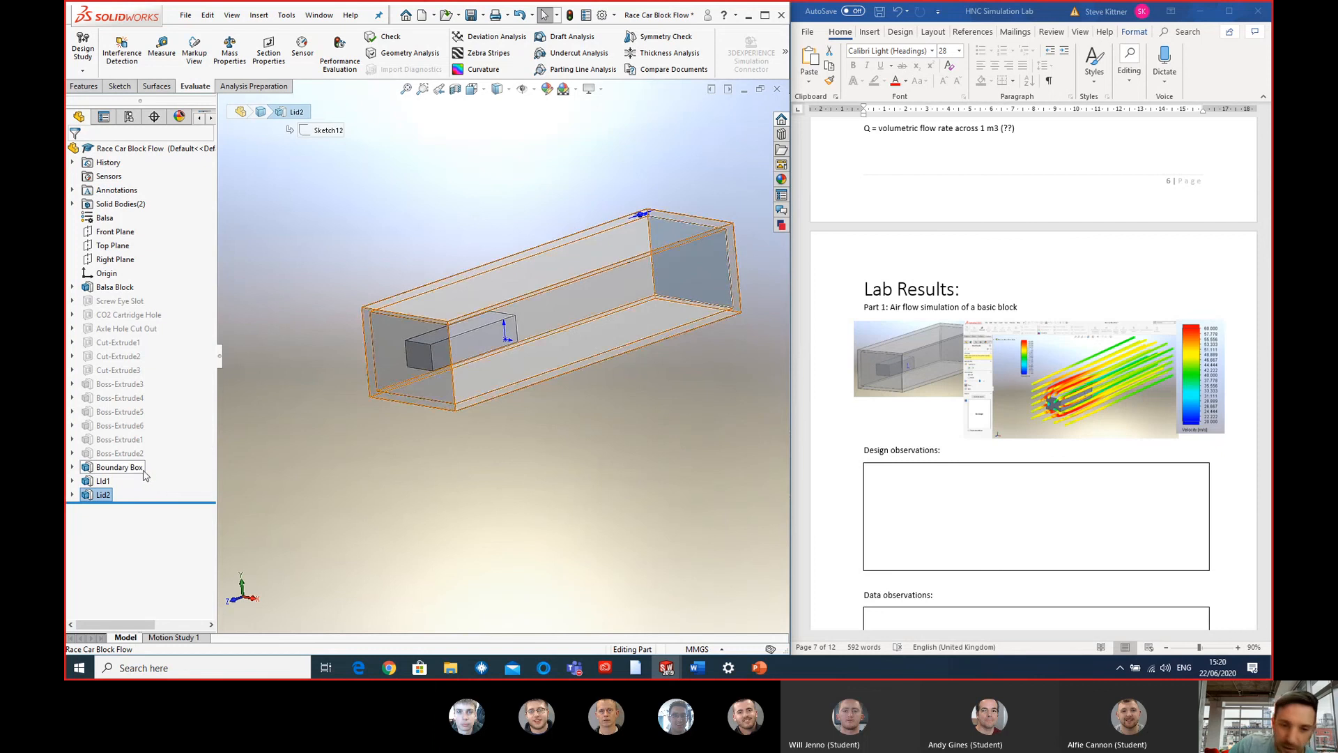
click(132, 467)
click(102, 494)
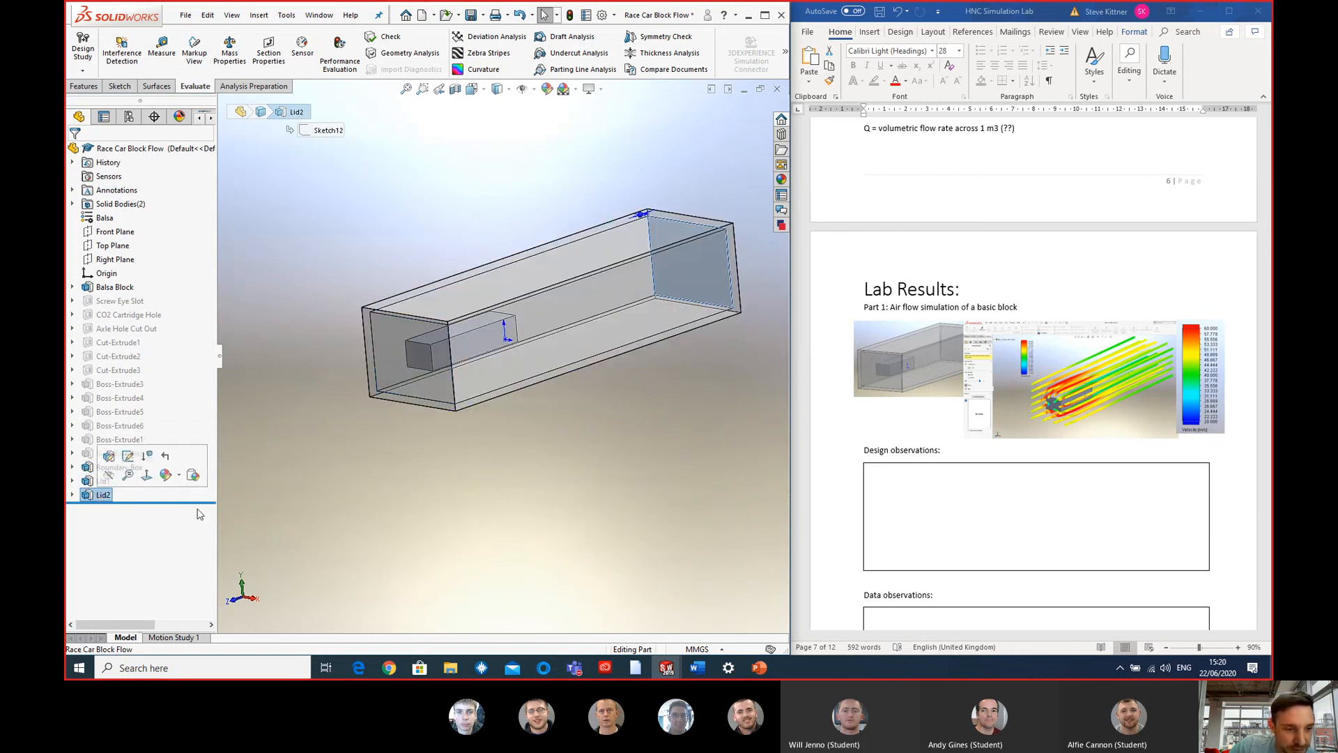
click(322, 453)
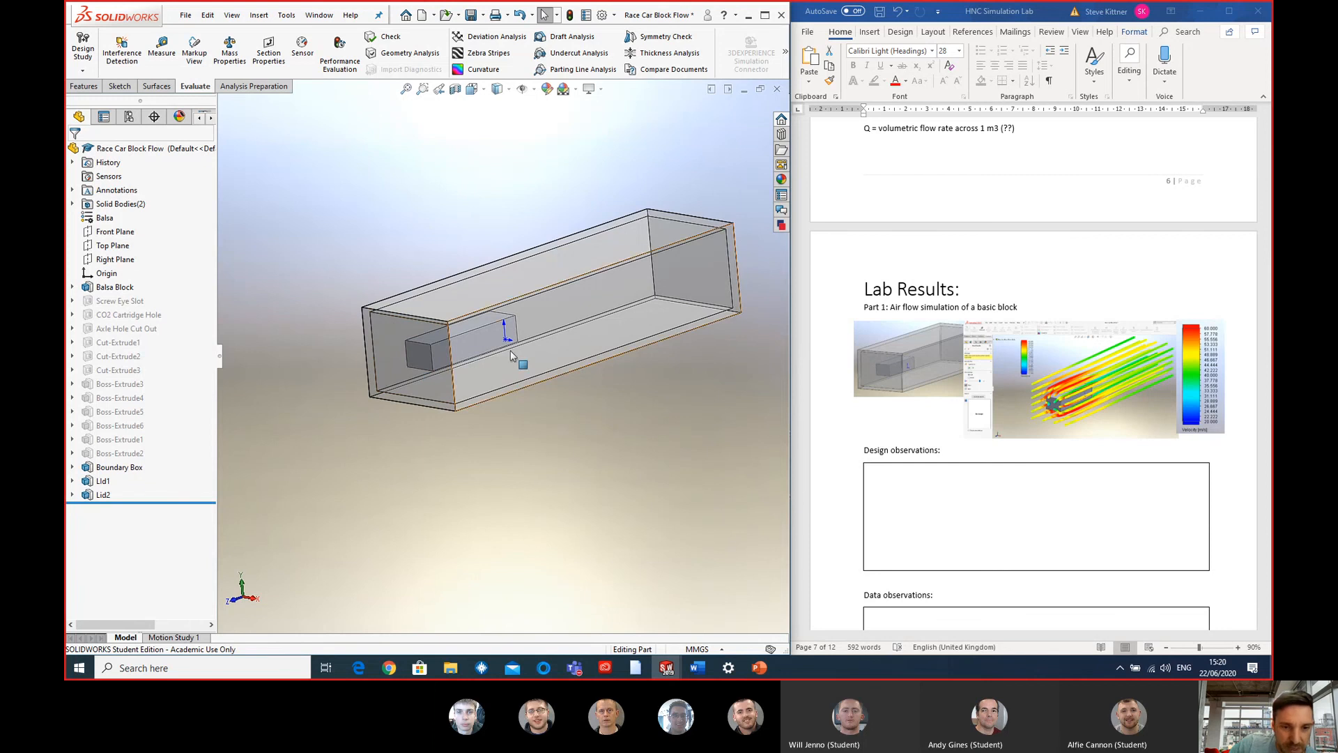
mouse_move(548, 337)
middle_down()
mouse_move(560, 382)
mouse_move(574, 302)
mouse_move(541, 329)
middle_up()
- Hide the Boundary Box body so that only the balsa block is displayed
right_click(97, 471)
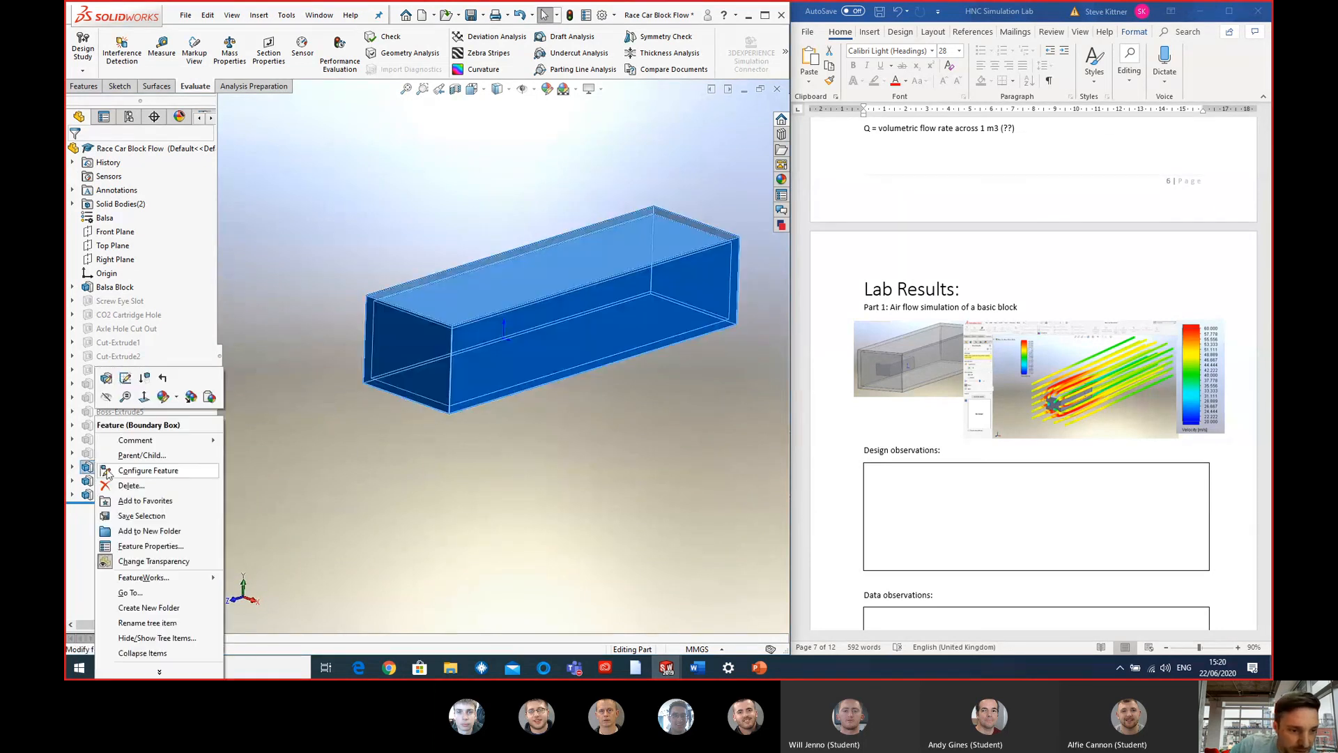
click(107, 397)
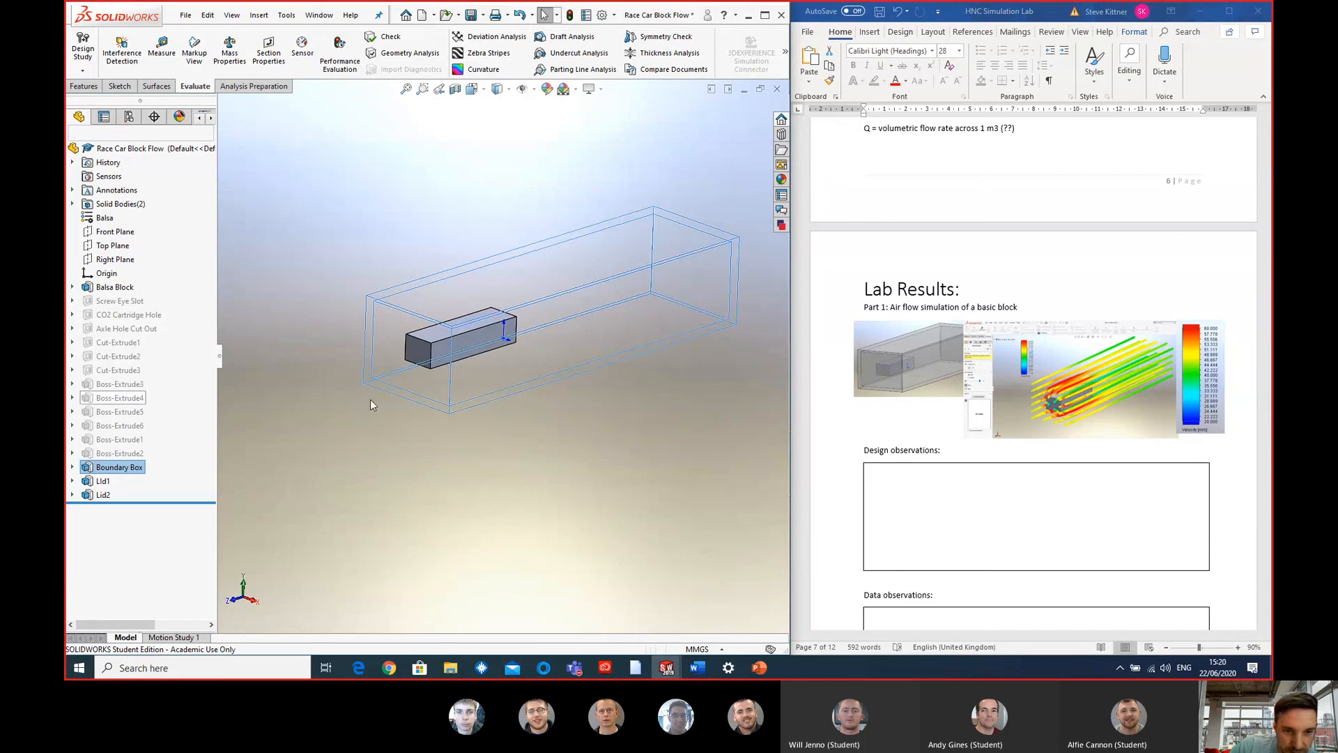
scroll(416, 431, up, 1)
click(491, 418)
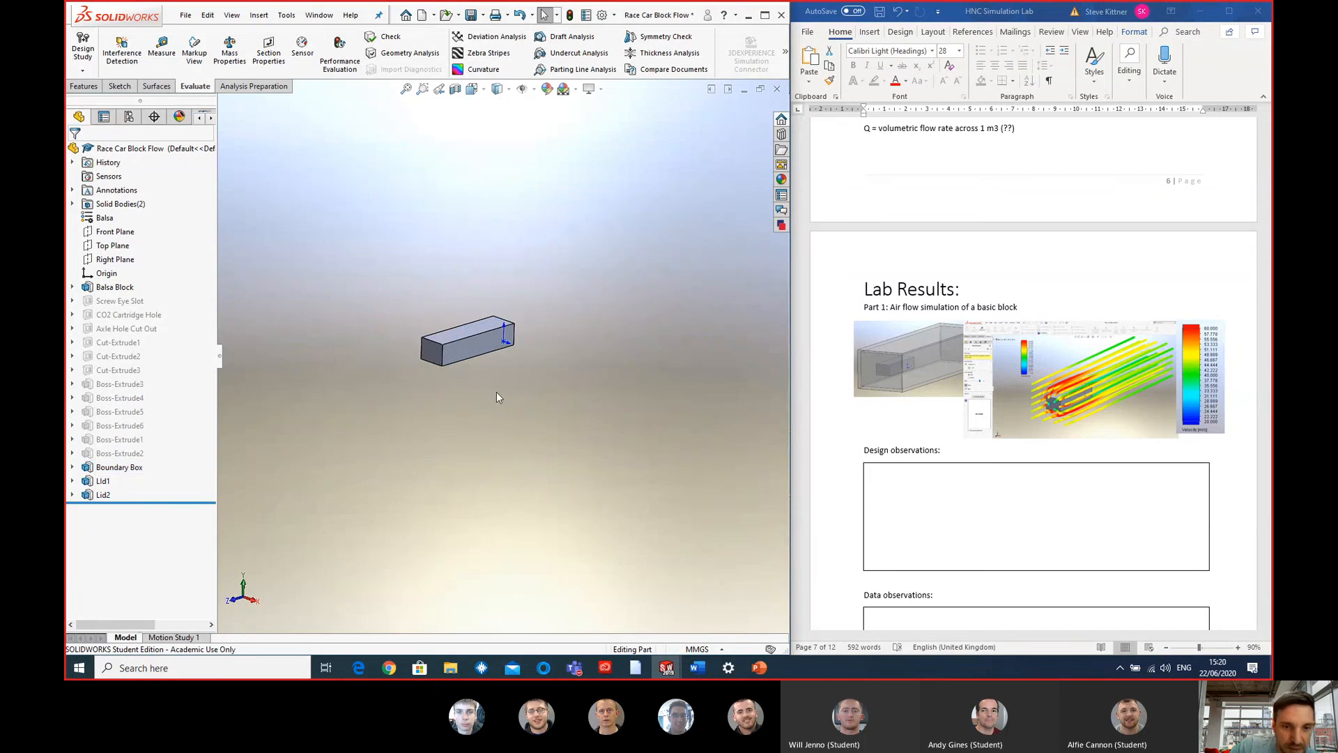
- Display the Balsa Block feature's dimensions and inspect them up close on the model
scroll(480, 354, down, 2)
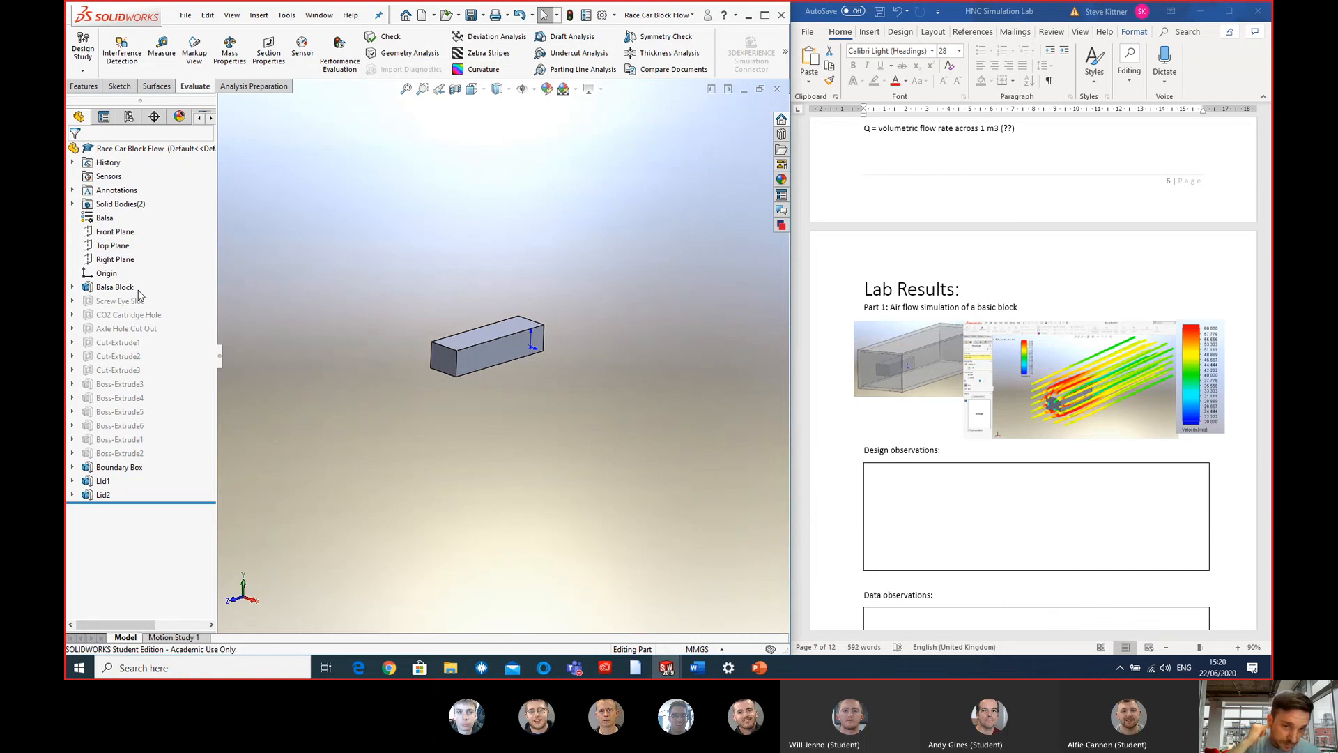
click(110, 288)
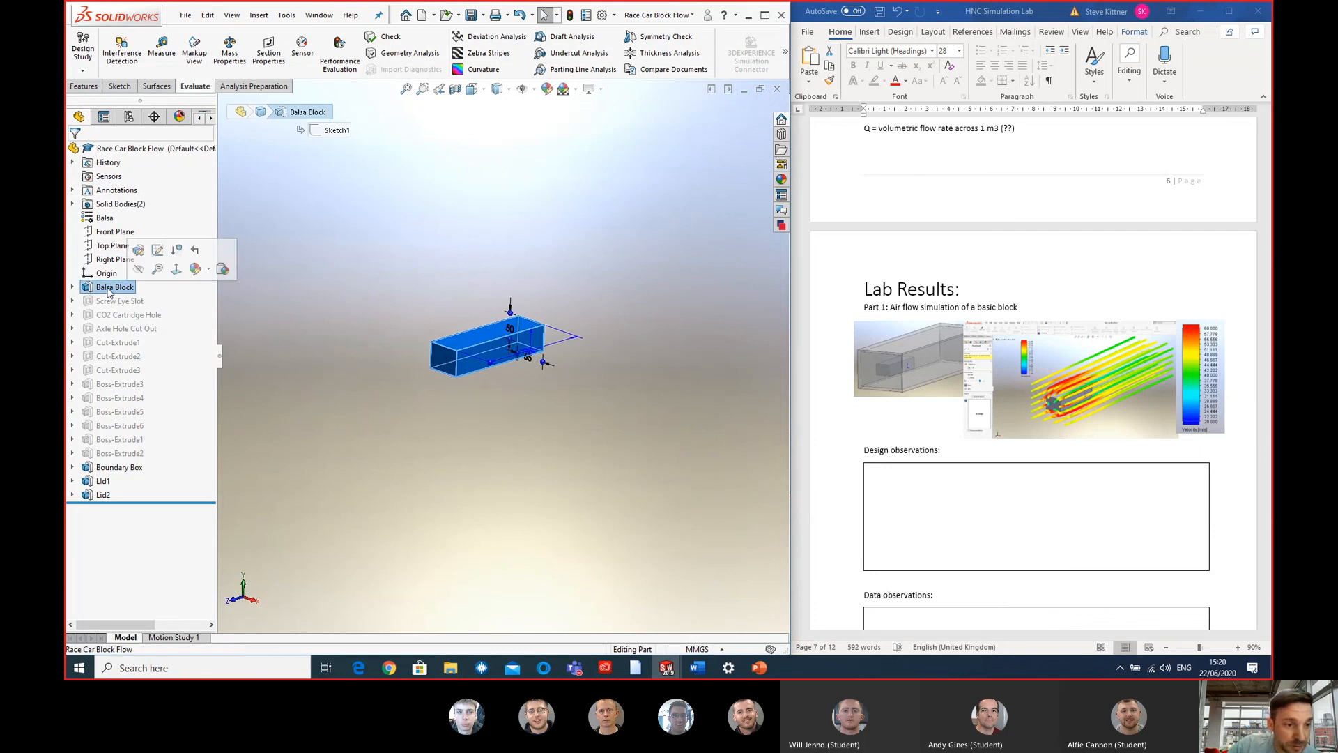
scroll(526, 392, down, 3)
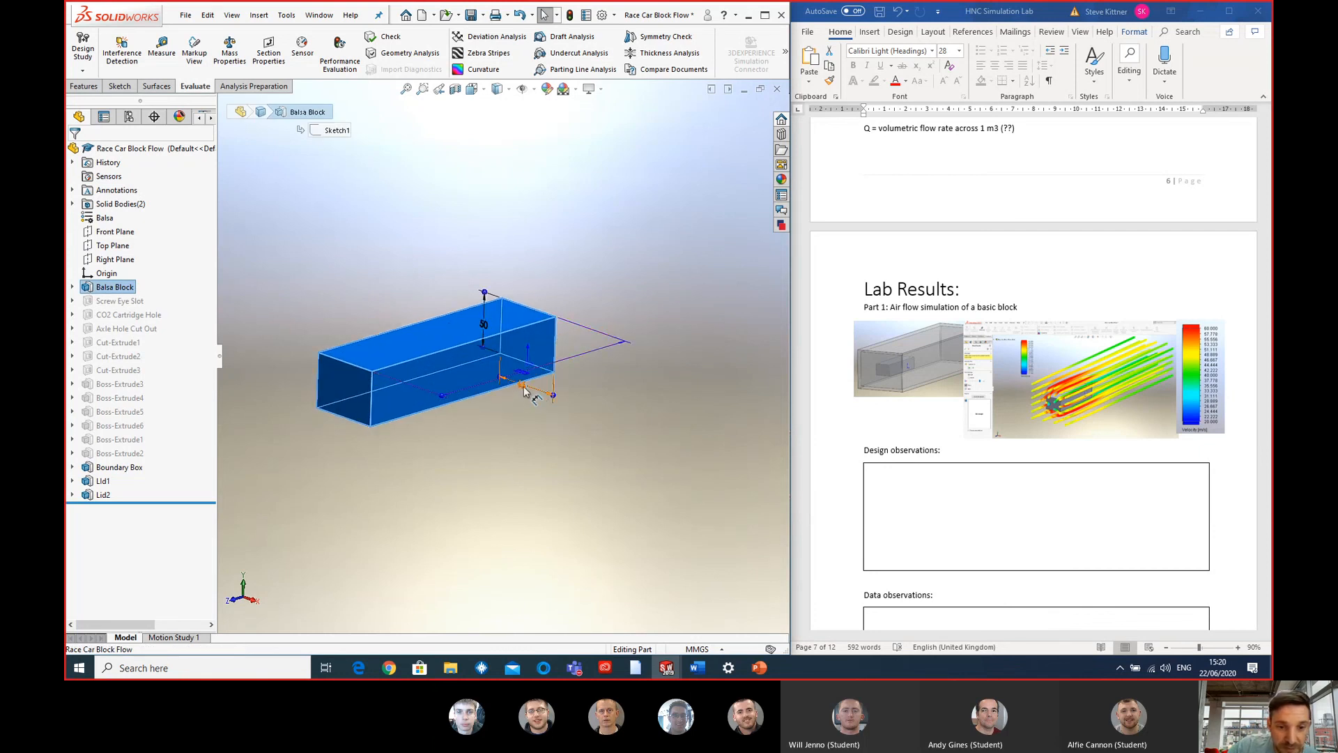
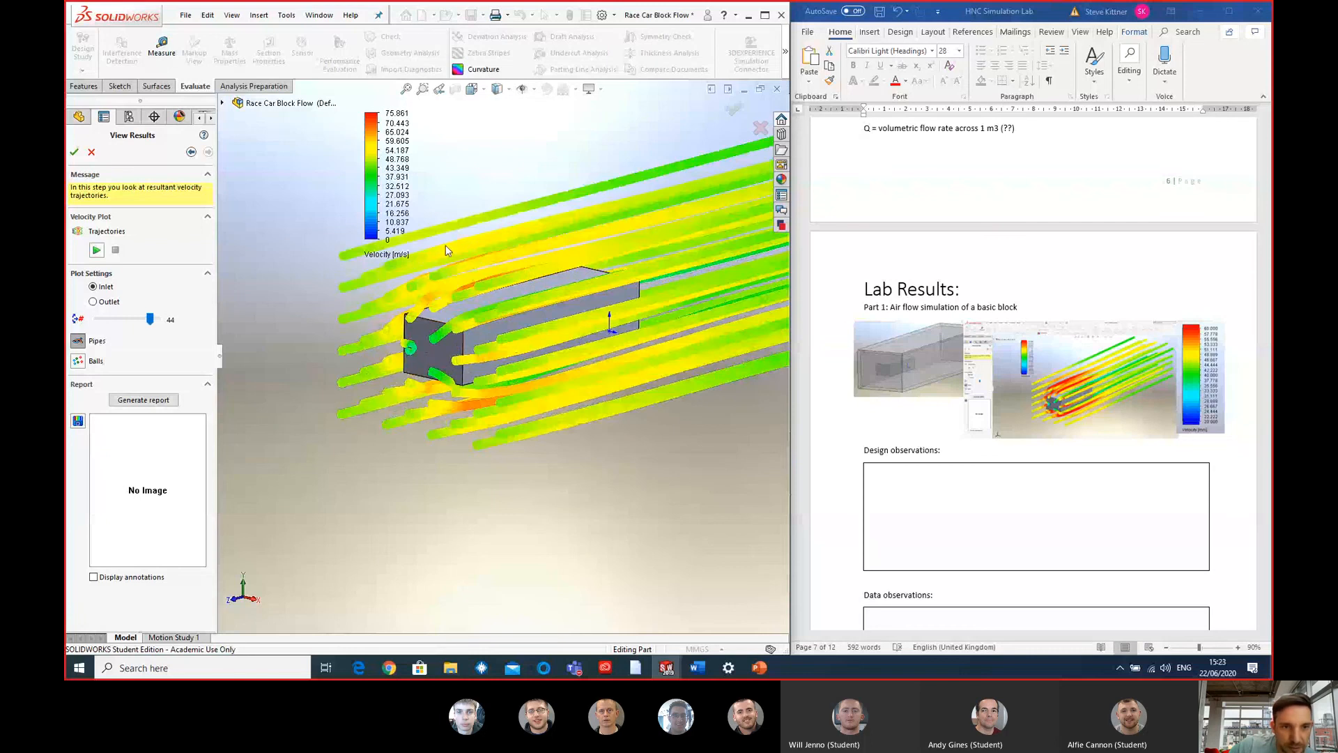
- Examine the velocity trajectories along the whole length of the balsa block from the front and side
scroll(445, 250, up, 2)
scroll(453, 197, down, 4)
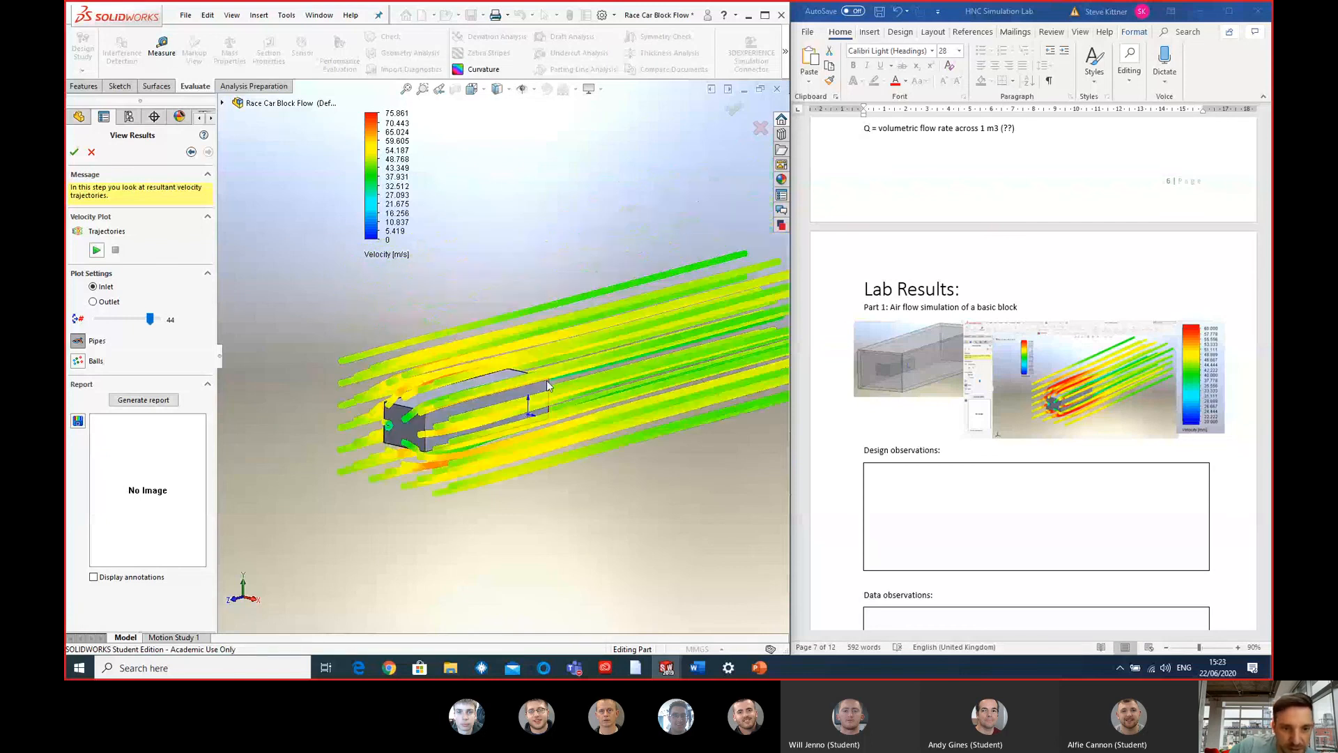
middle_drag(323, 355, 271, 348)
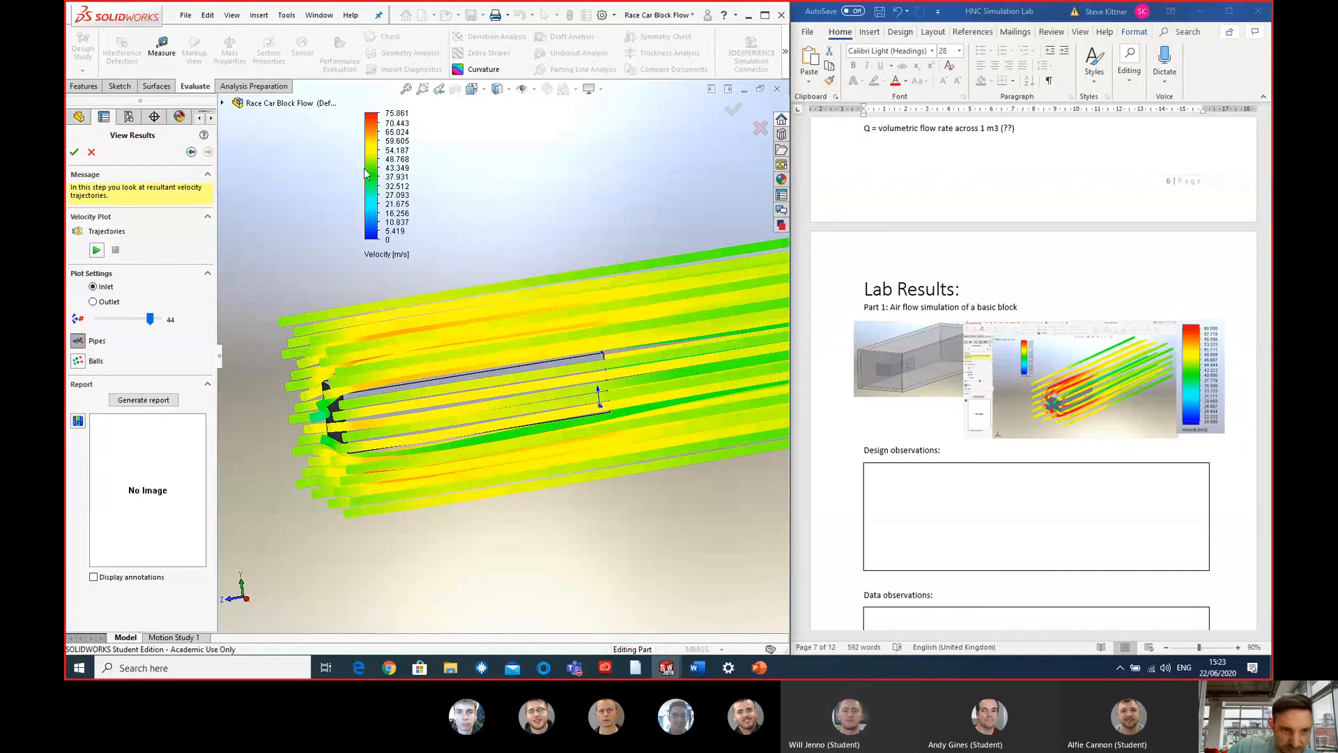
middle_drag(324, 446, 401, 457)
scroll(371, 366, down, 3)
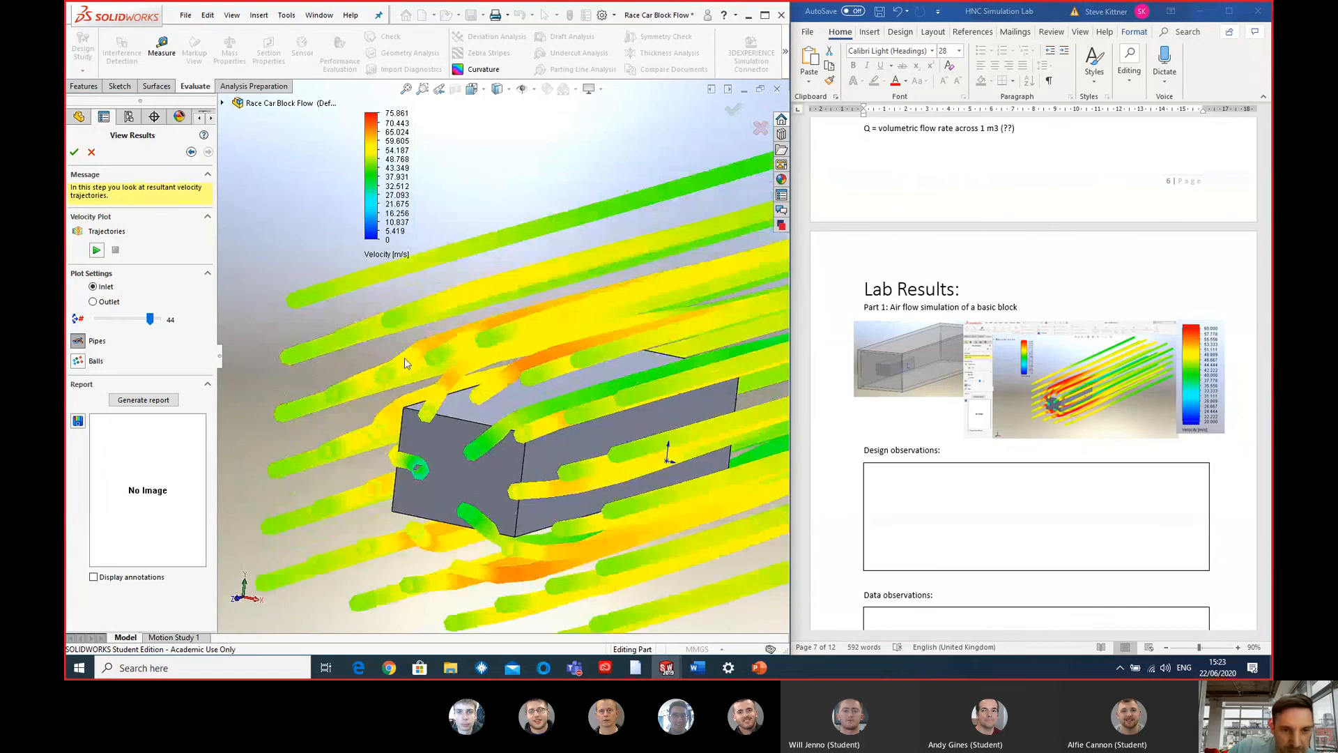
middle_drag(404, 359, 269, 369)
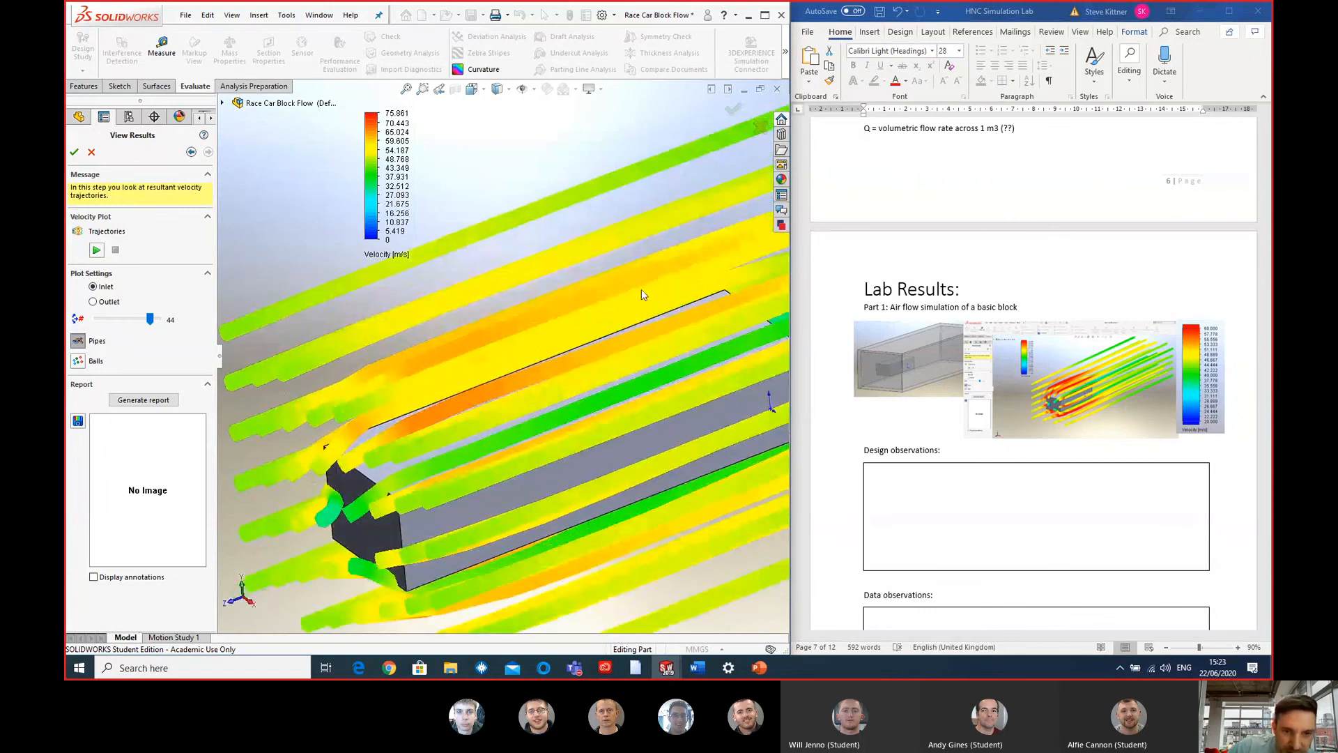
scroll(642, 294, up, 5)
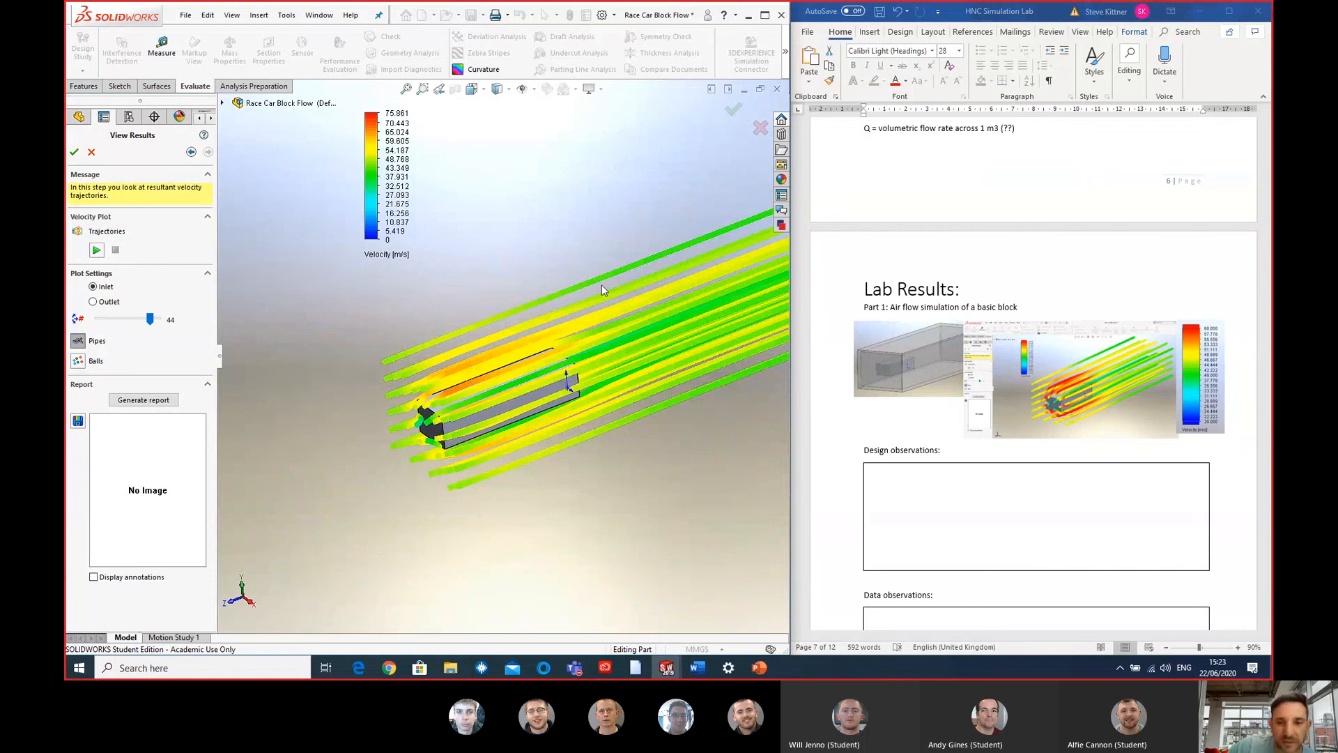
key(f)
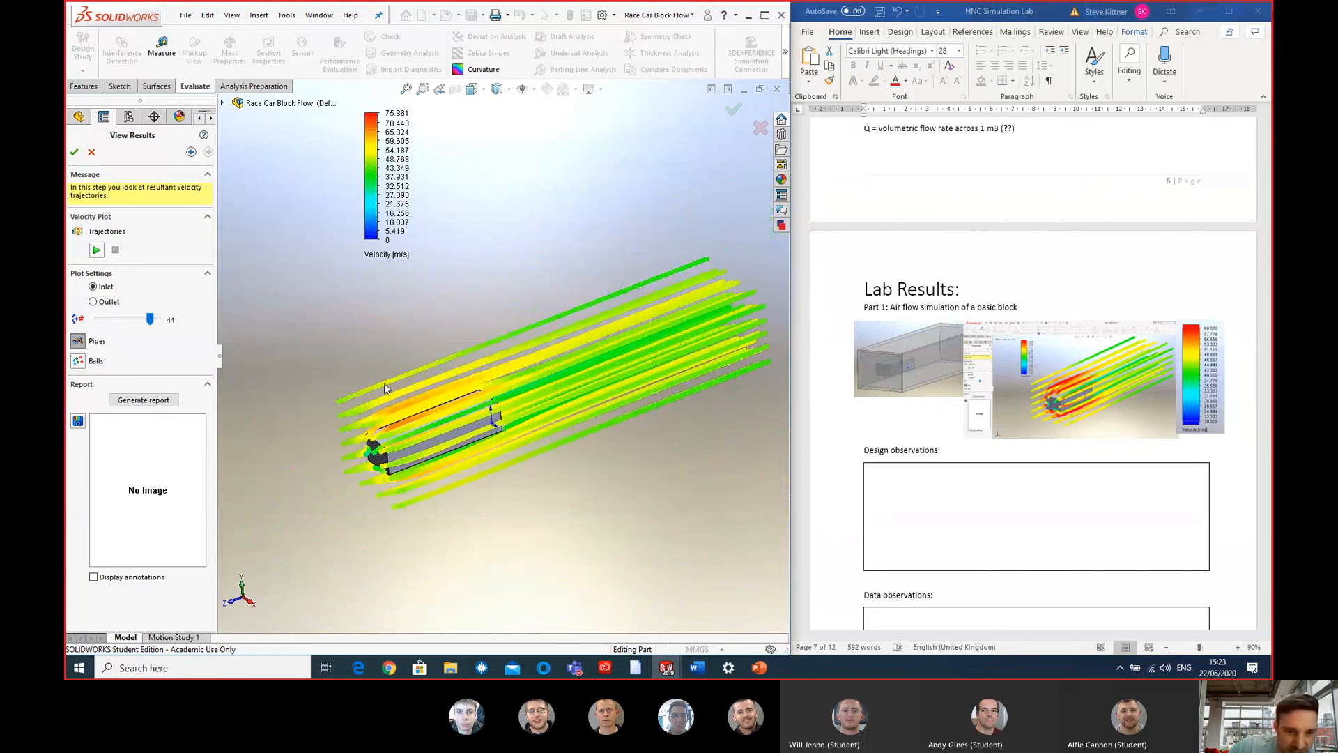
- Inspect up close how the velocity trajectories bend around the block's front face and edges
middle_drag(385, 384, 588, 418)
scroll(460, 422, down, 6)
scroll(480, 431, down, 3)
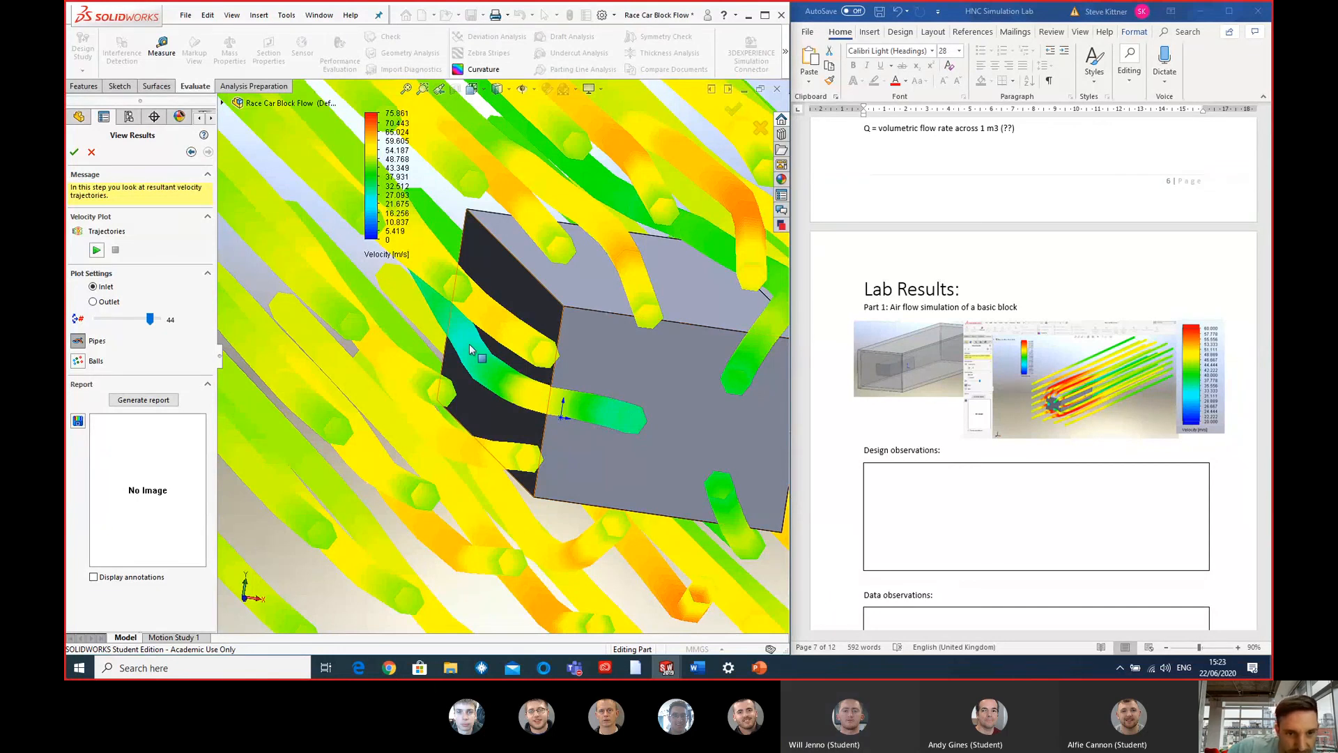
scroll(469, 348, up, 2)
middle_drag(469, 348, 535, 375)
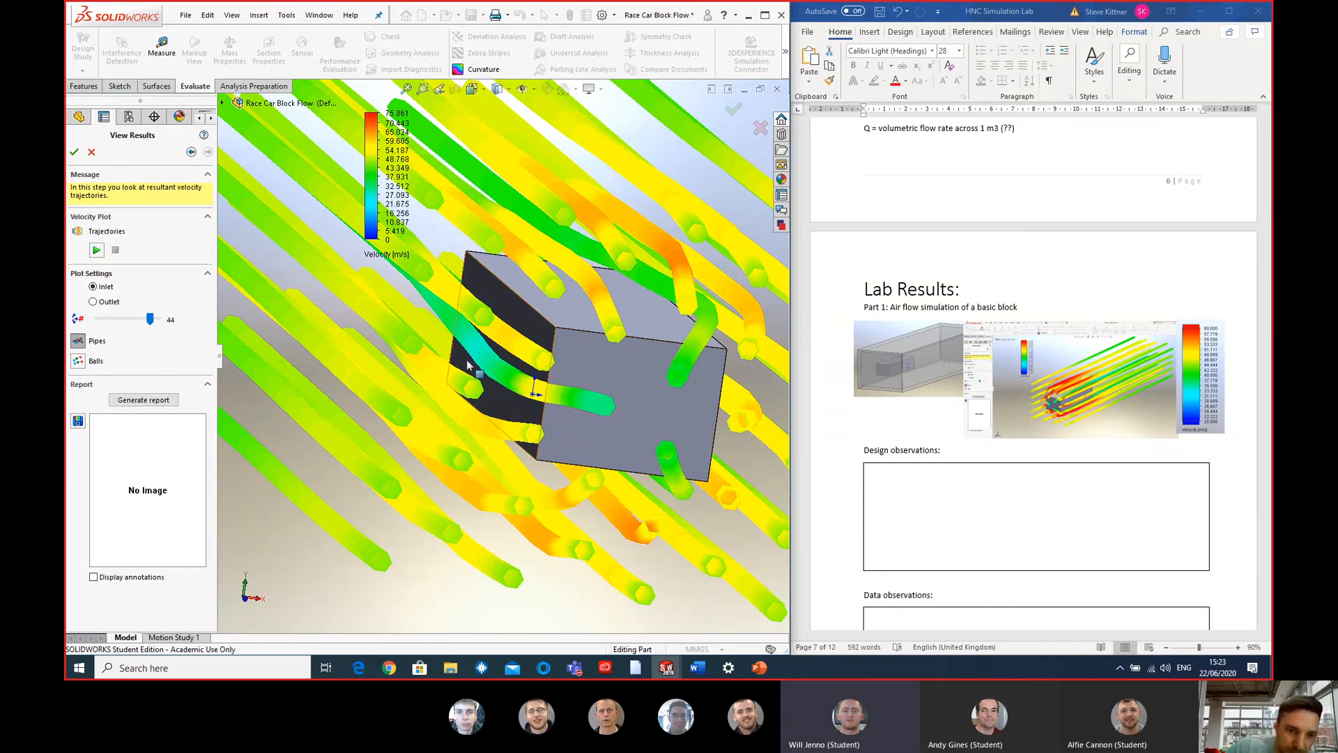
middle_drag(475, 353, 464, 343)
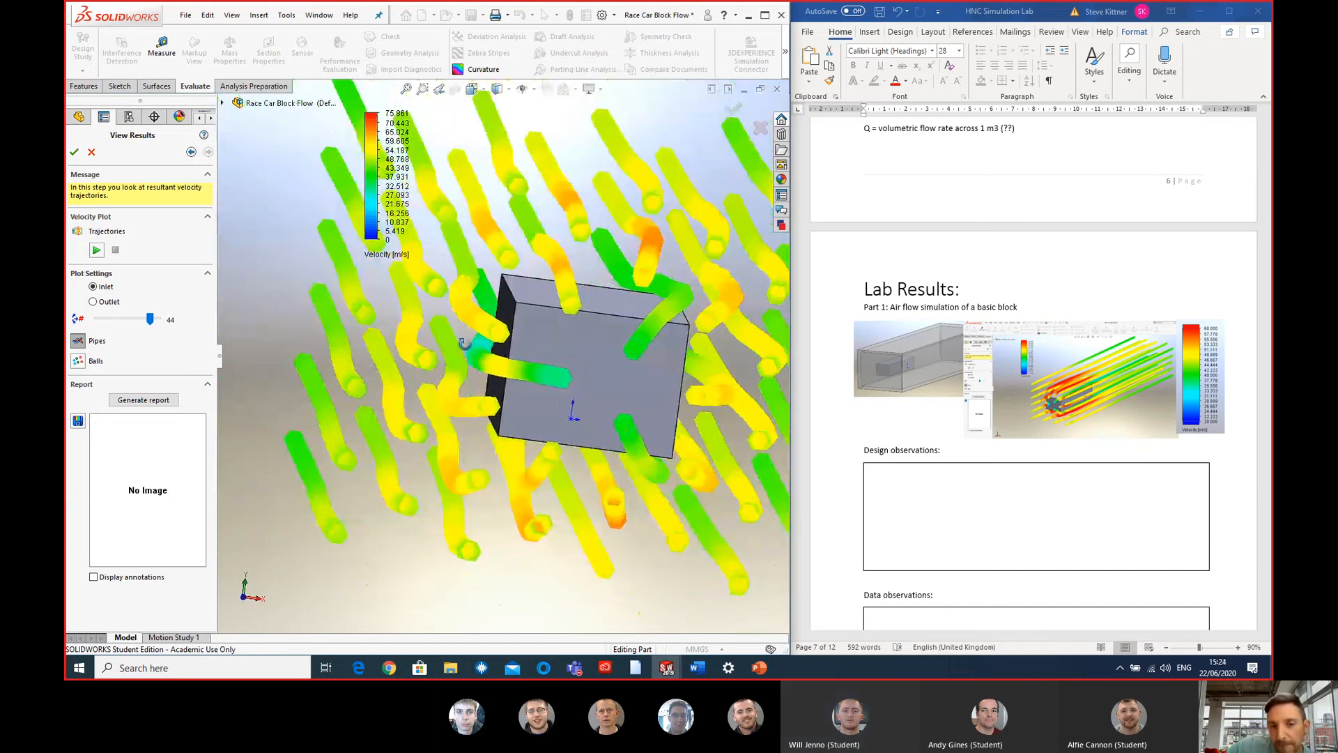
middle_drag(465, 344, 467, 345)
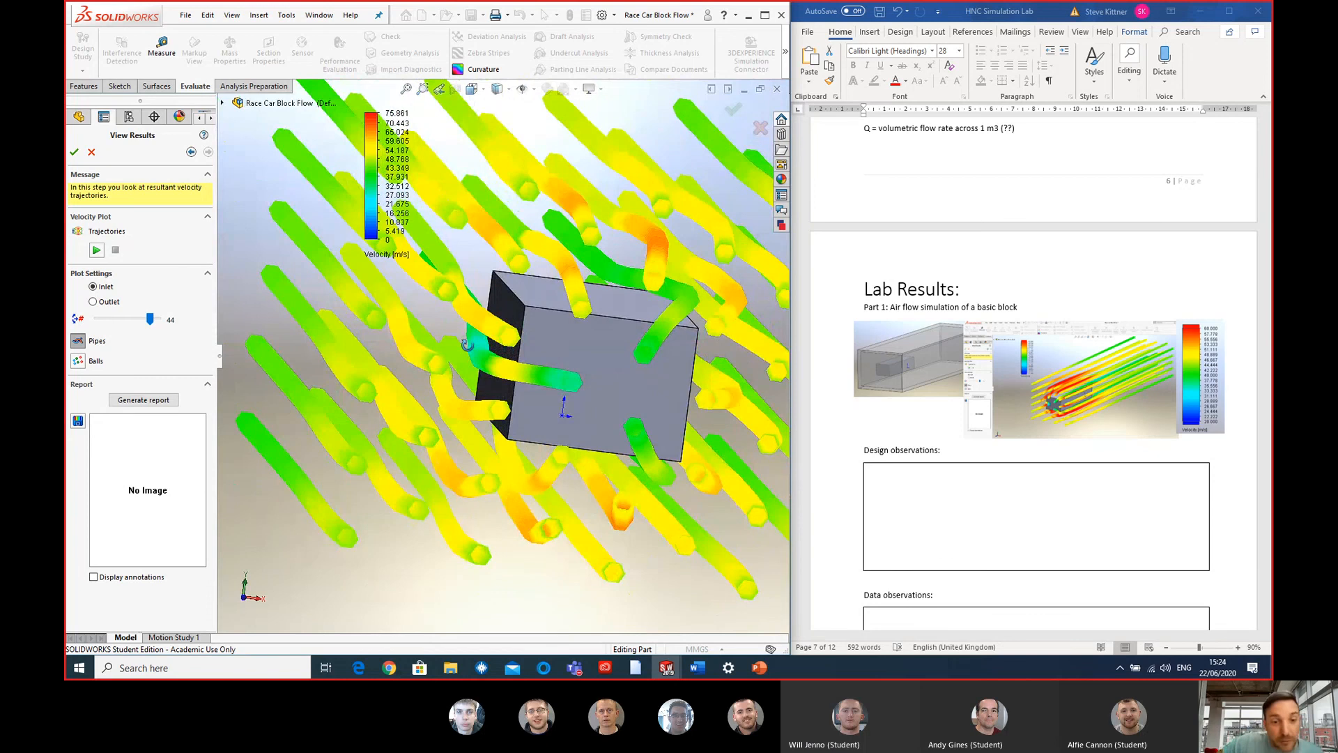
middle_drag(467, 344, 468, 347)
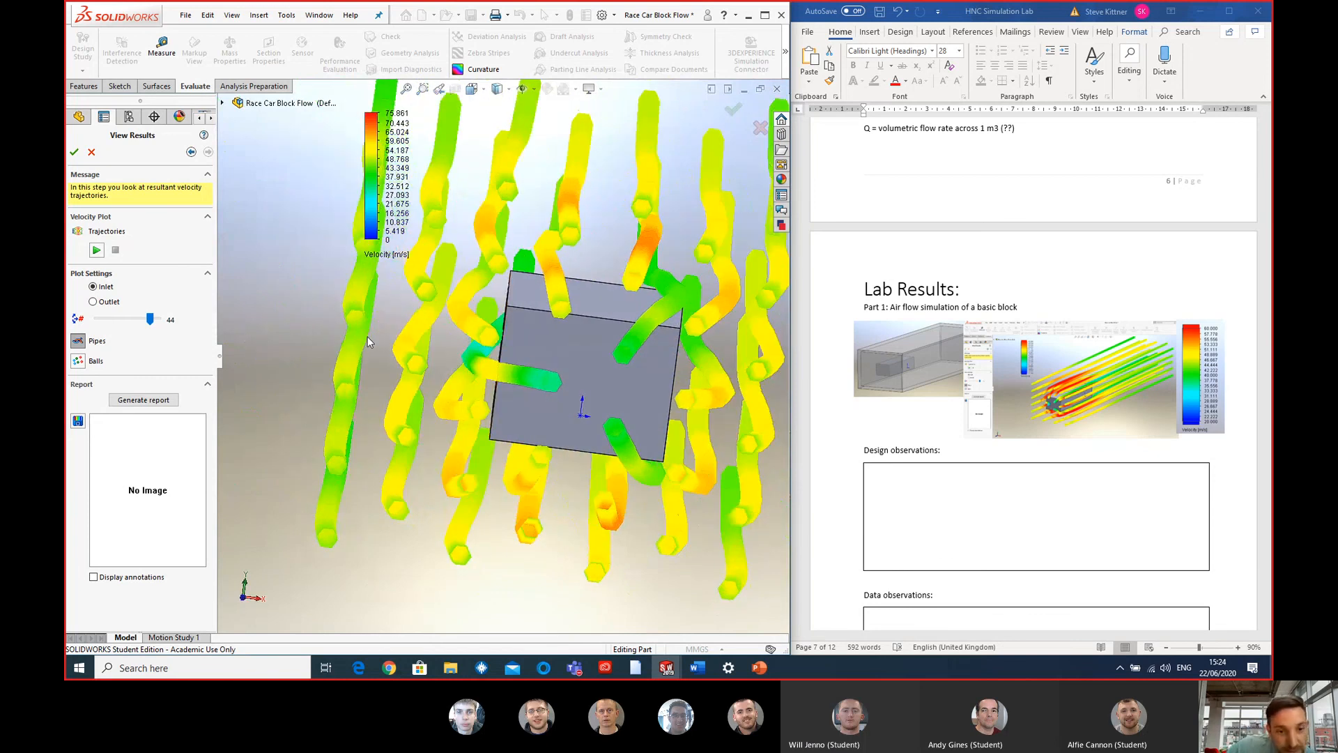
middle_drag(368, 338, 476, 349)
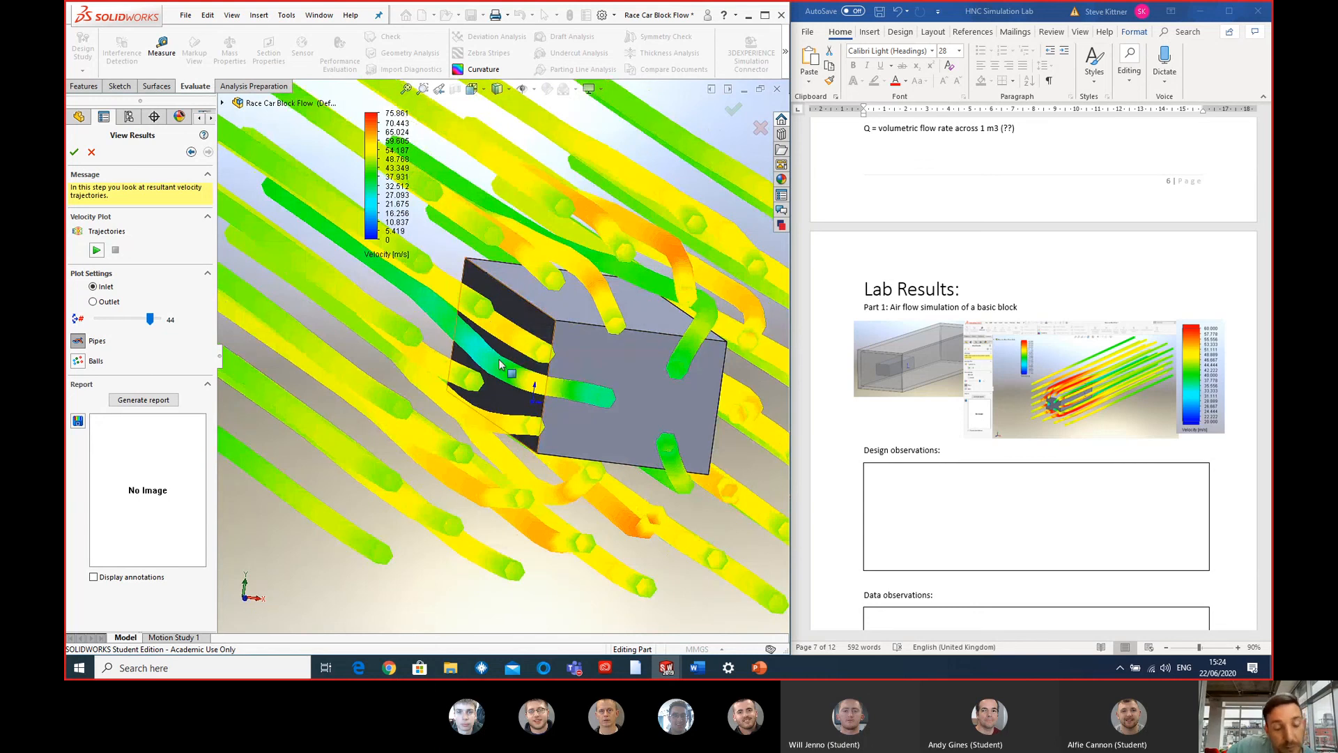
- Move the velocity legend clear of the flow trajectories around the block
middle_drag(466, 380, 468, 317)
scroll(503, 323, up, 2)
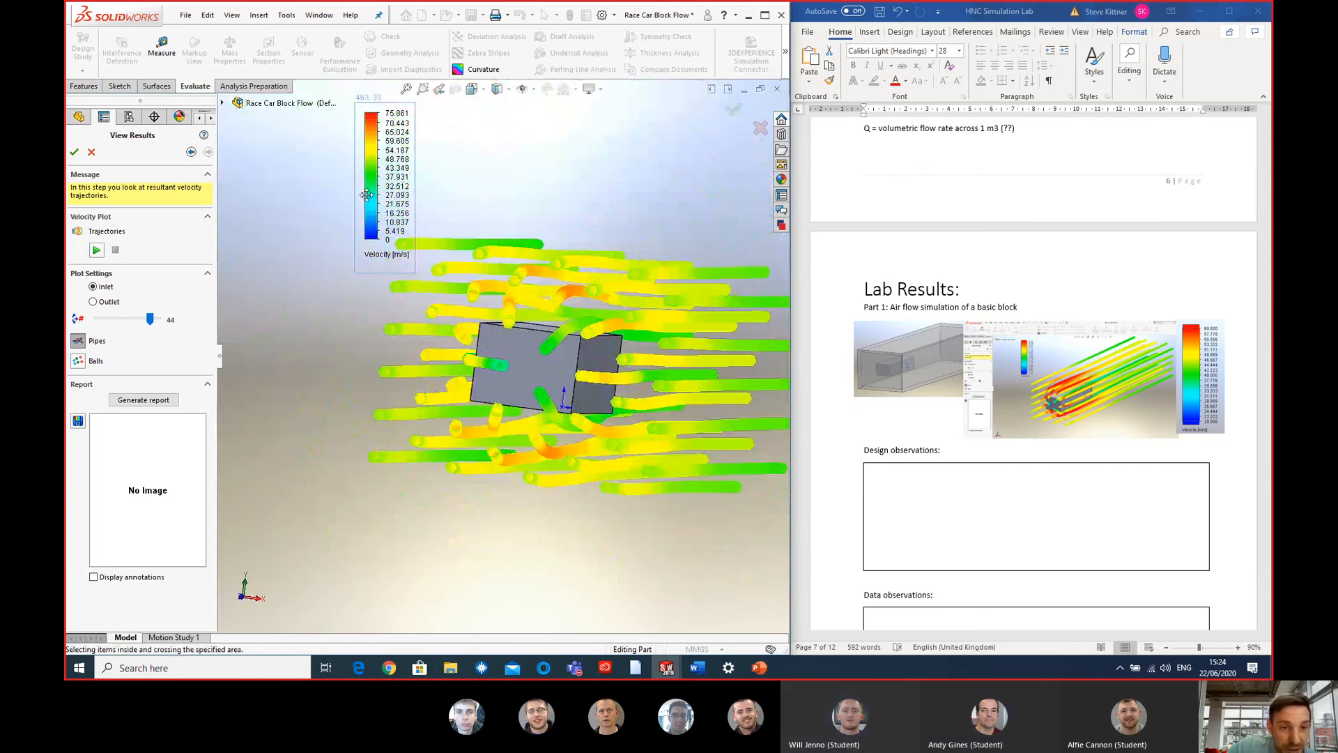
drag(347, 201, 265, 235)
middle_drag(453, 322, 621, 363)
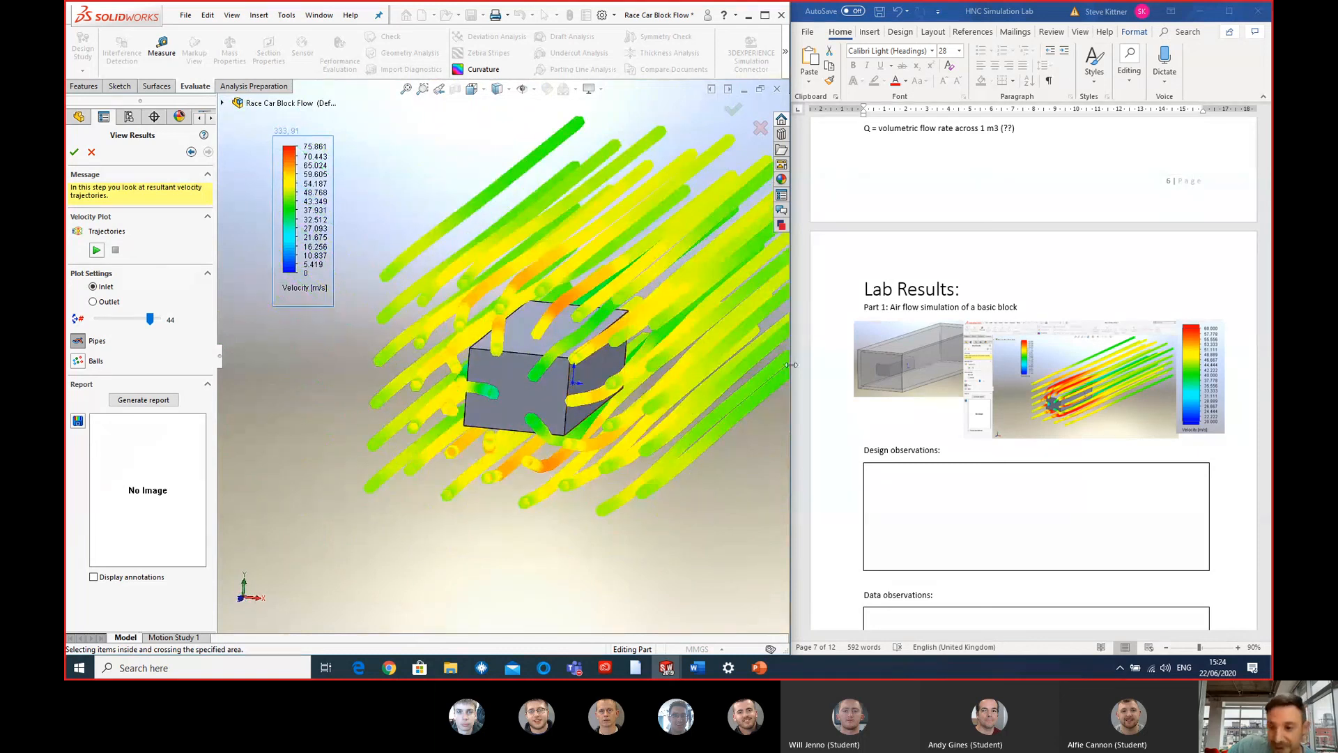
- Switch to the Word lab document and review the Lab Results sections and additional SolidWorks Professional data, returning to Part 1
scroll(1115, 453, down, 10)
click(1078, 451)
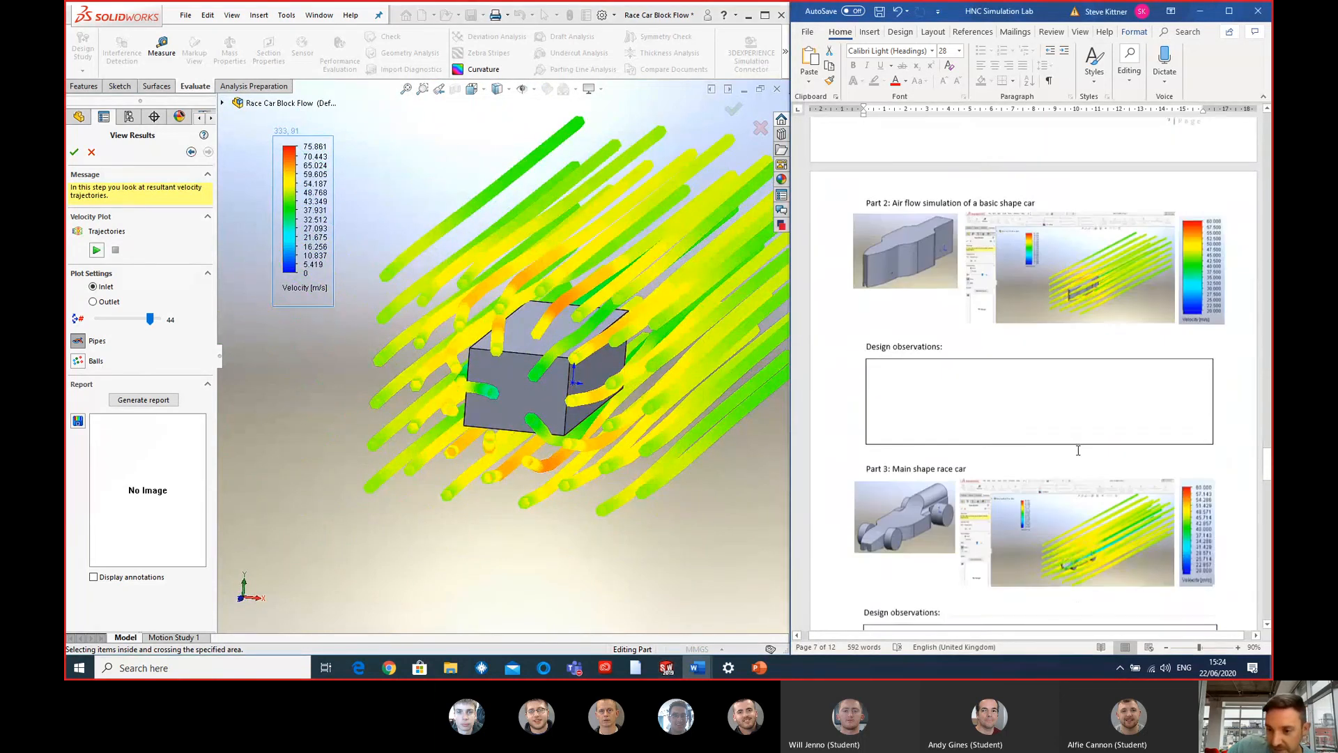
scroll(1078, 450, down, 20)
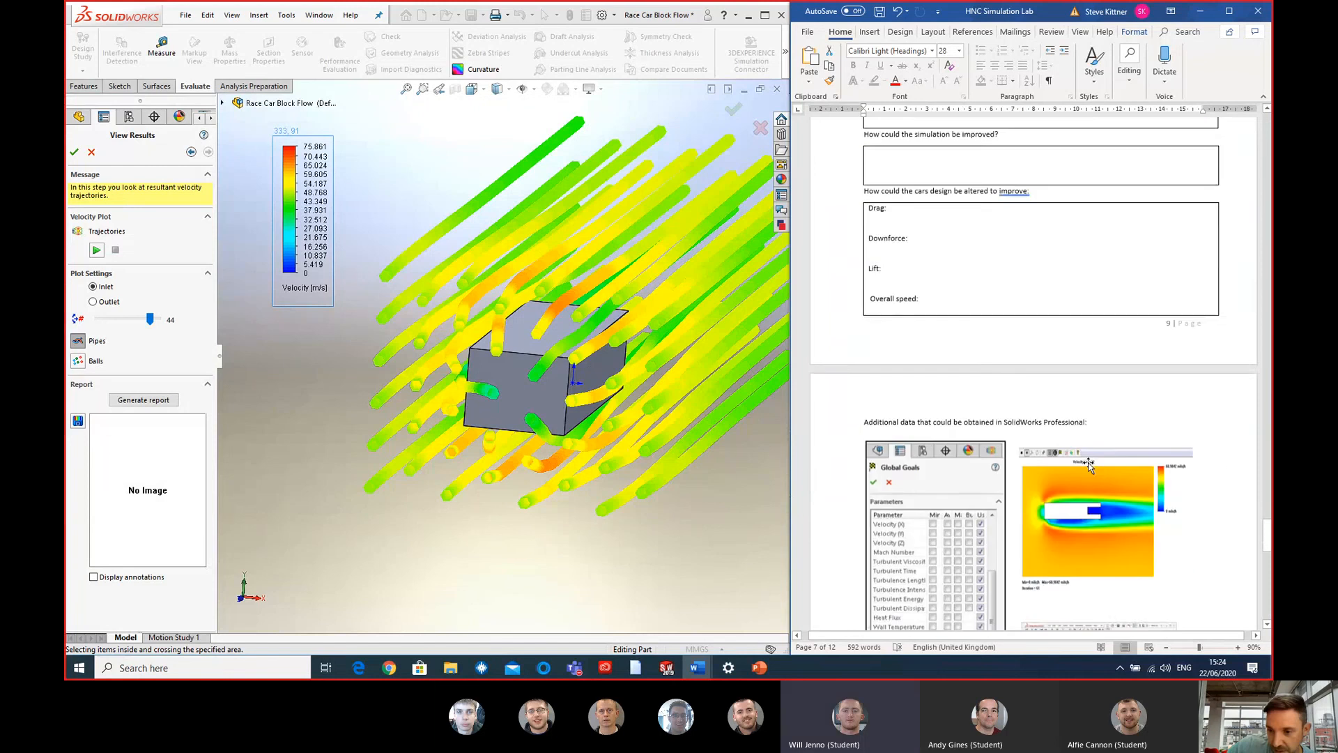
scroll(1089, 466, down, 5)
scroll(1123, 453, down, 5)
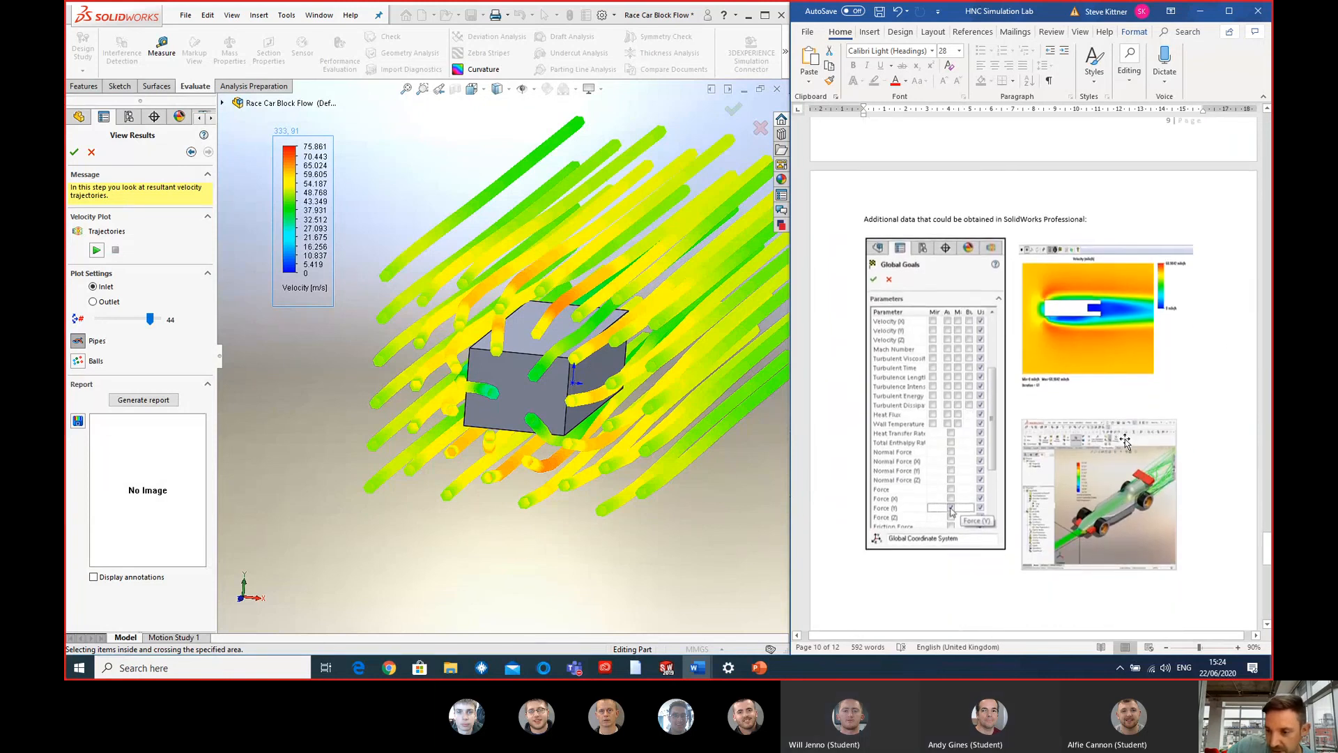
scroll(1113, 449, up, 5)
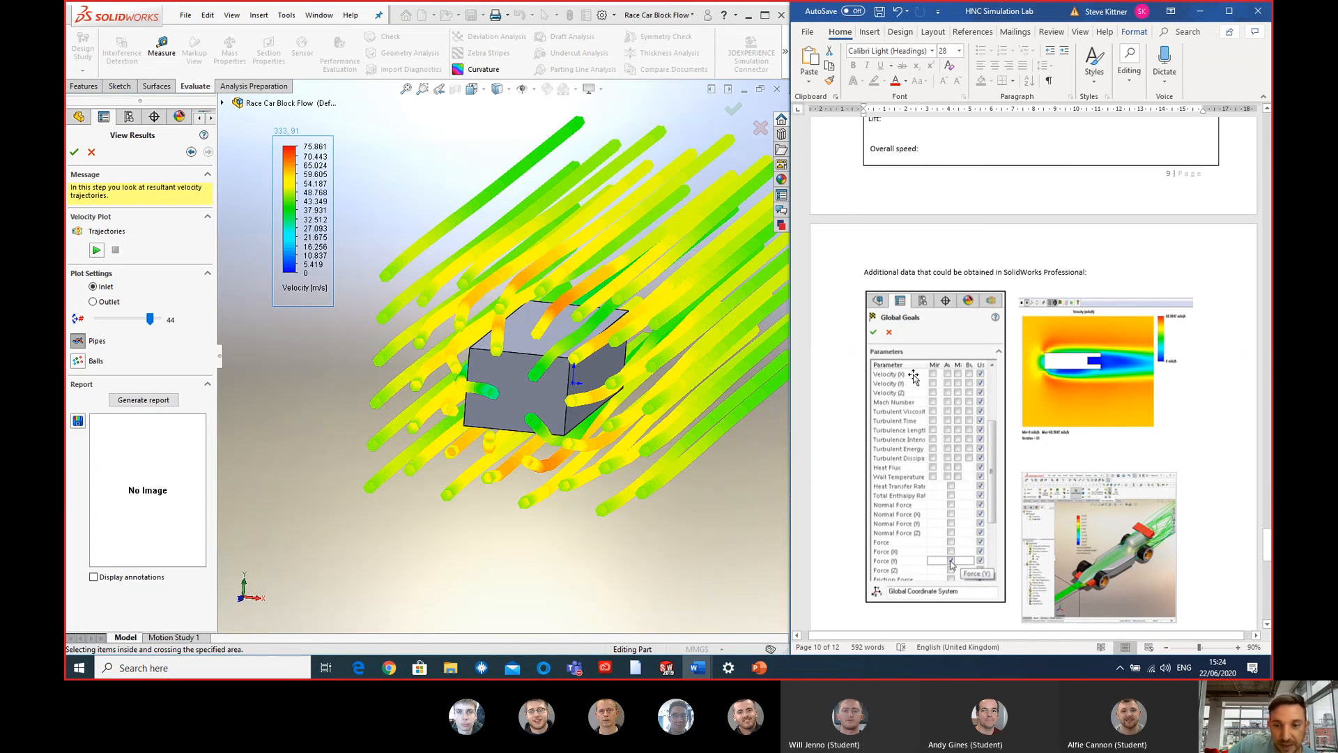
scroll(1051, 371, up, 15)
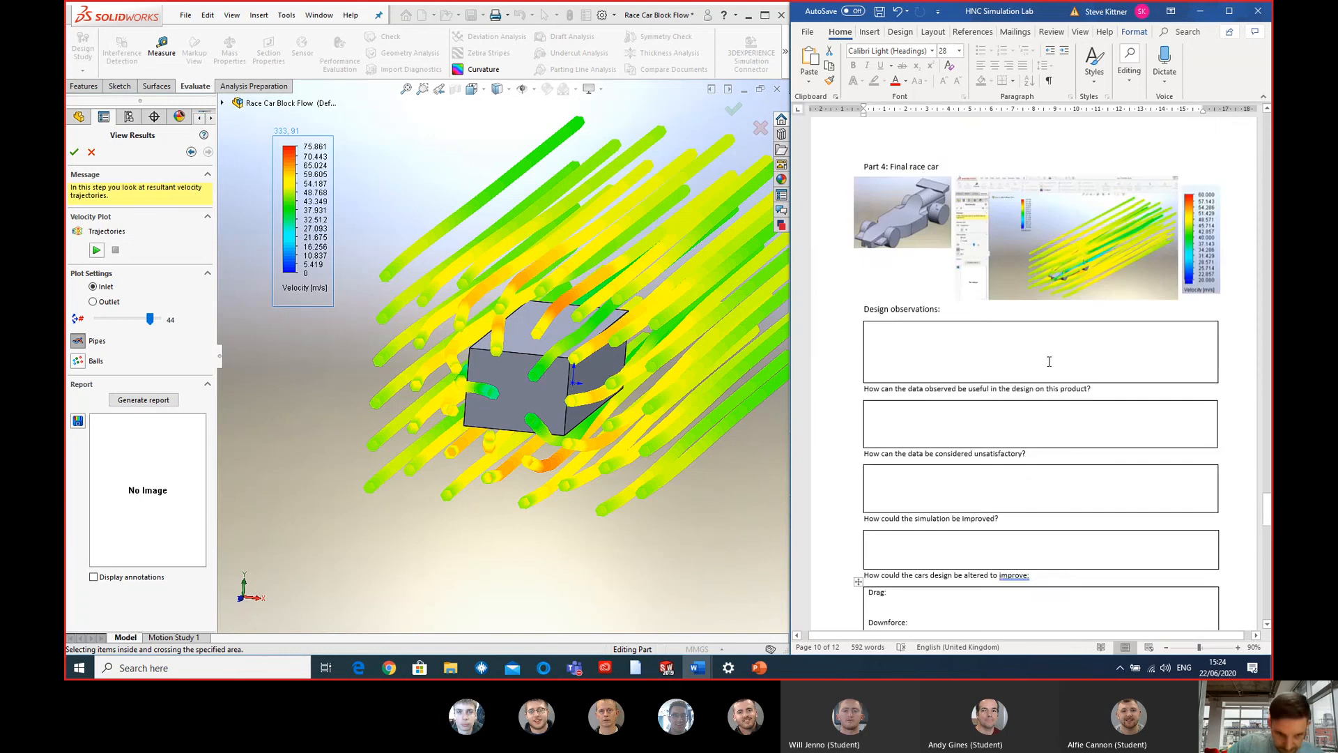
scroll(1050, 371, up, 15)
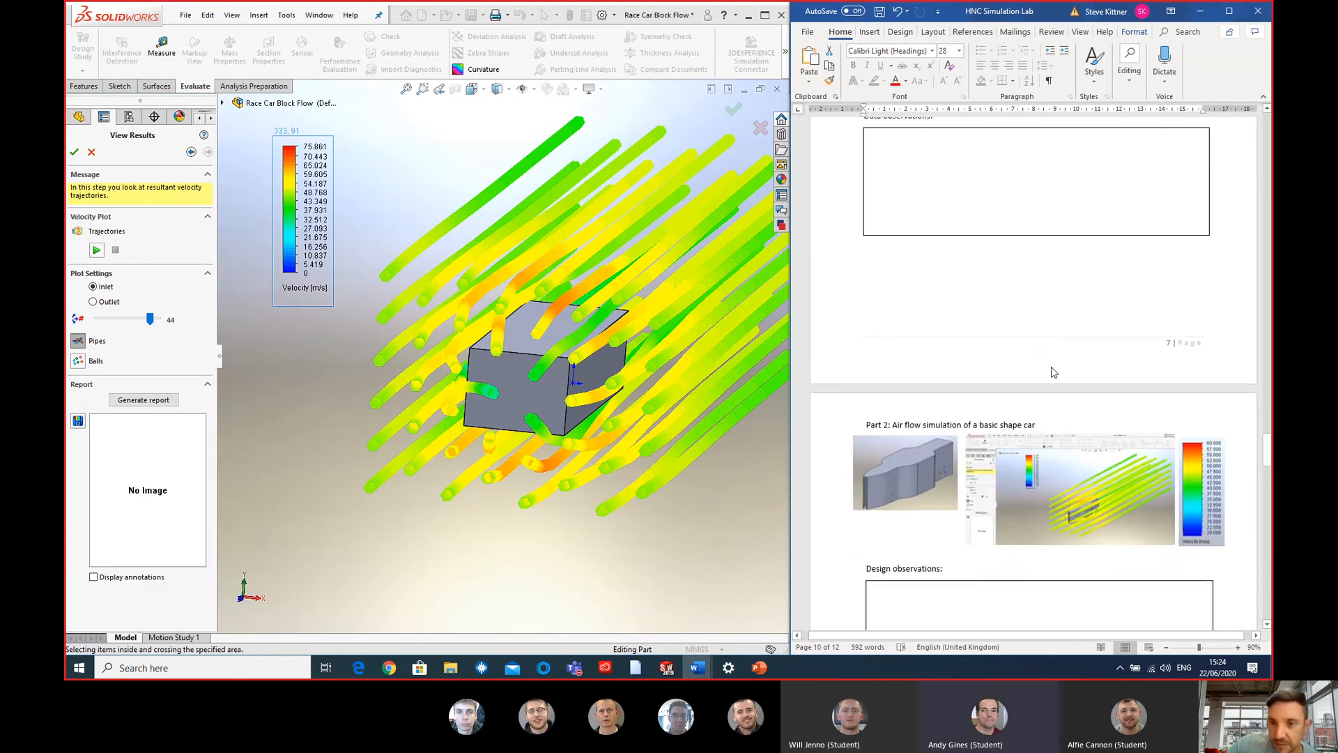
scroll(1050, 368, up, 5)
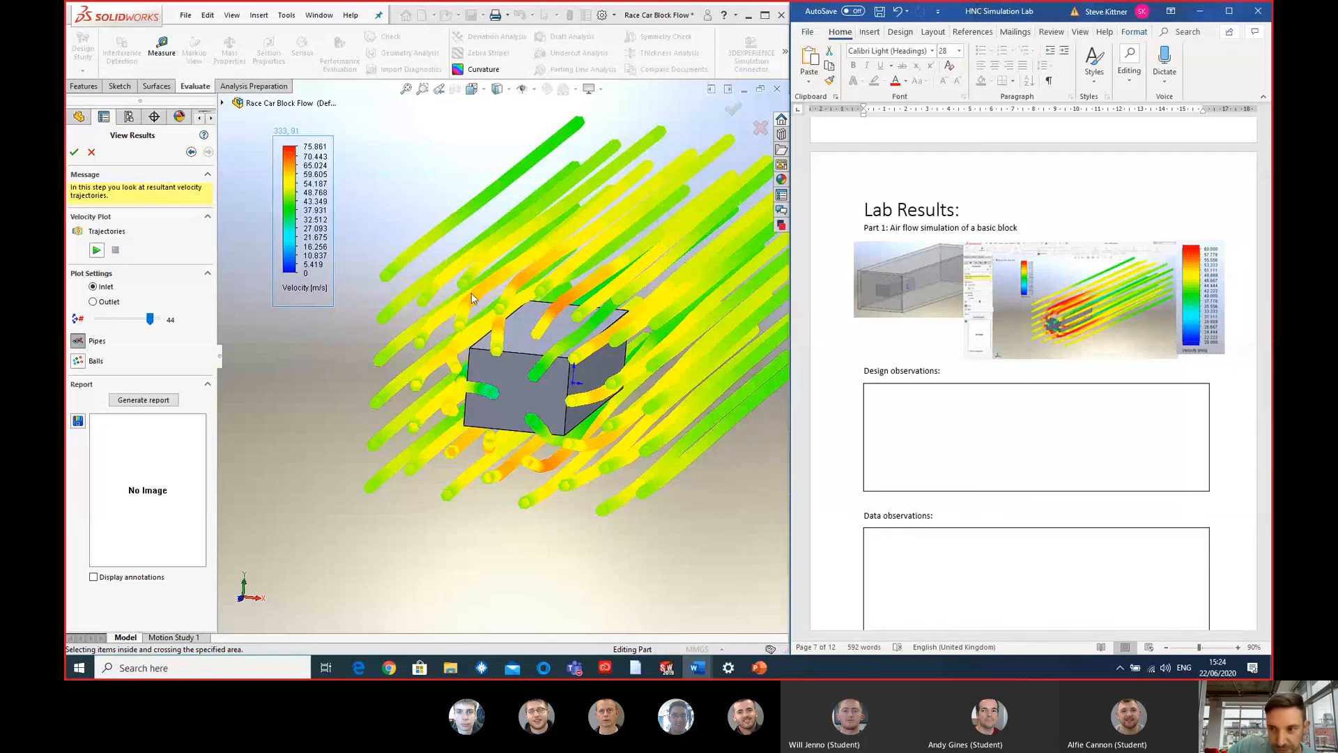
- Set the velocity legend's range to a minimum of 20 m/s and a maximum of 60 m/s in SOLIDWORKS
double_click(305, 273)
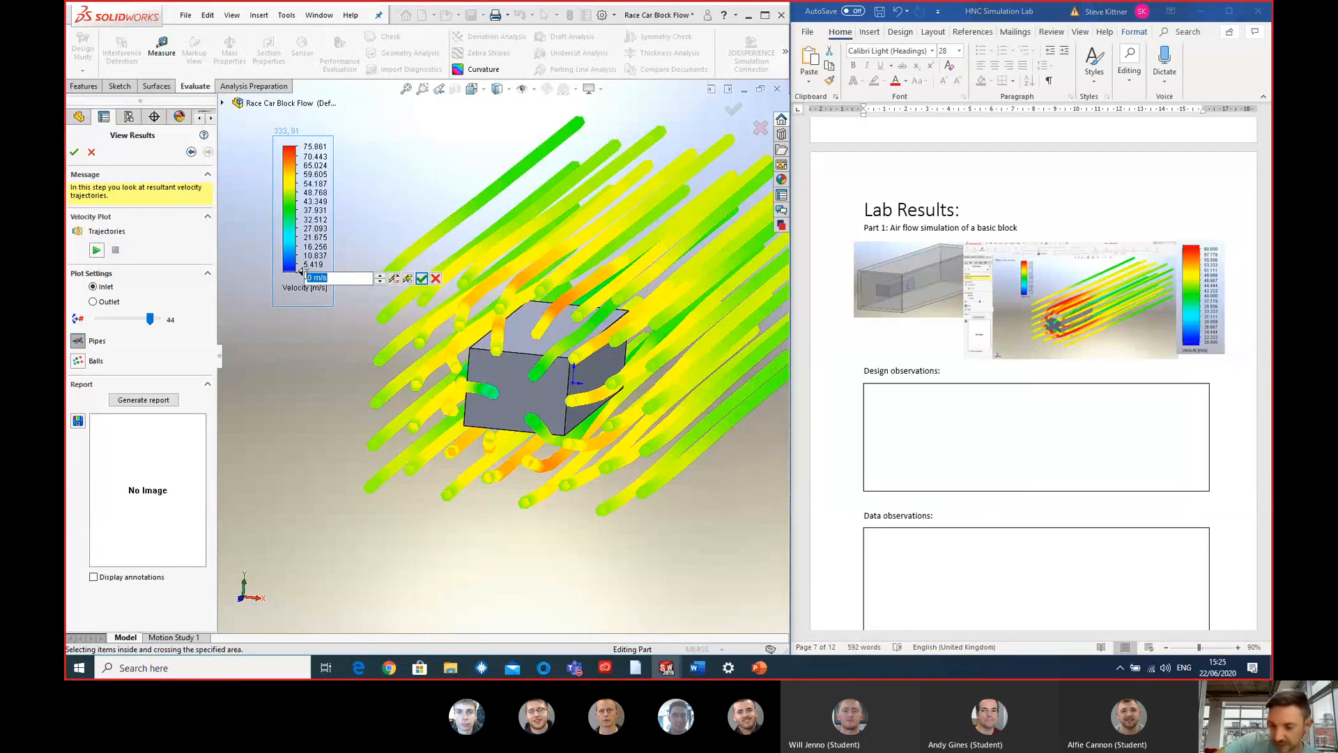
key(Return)
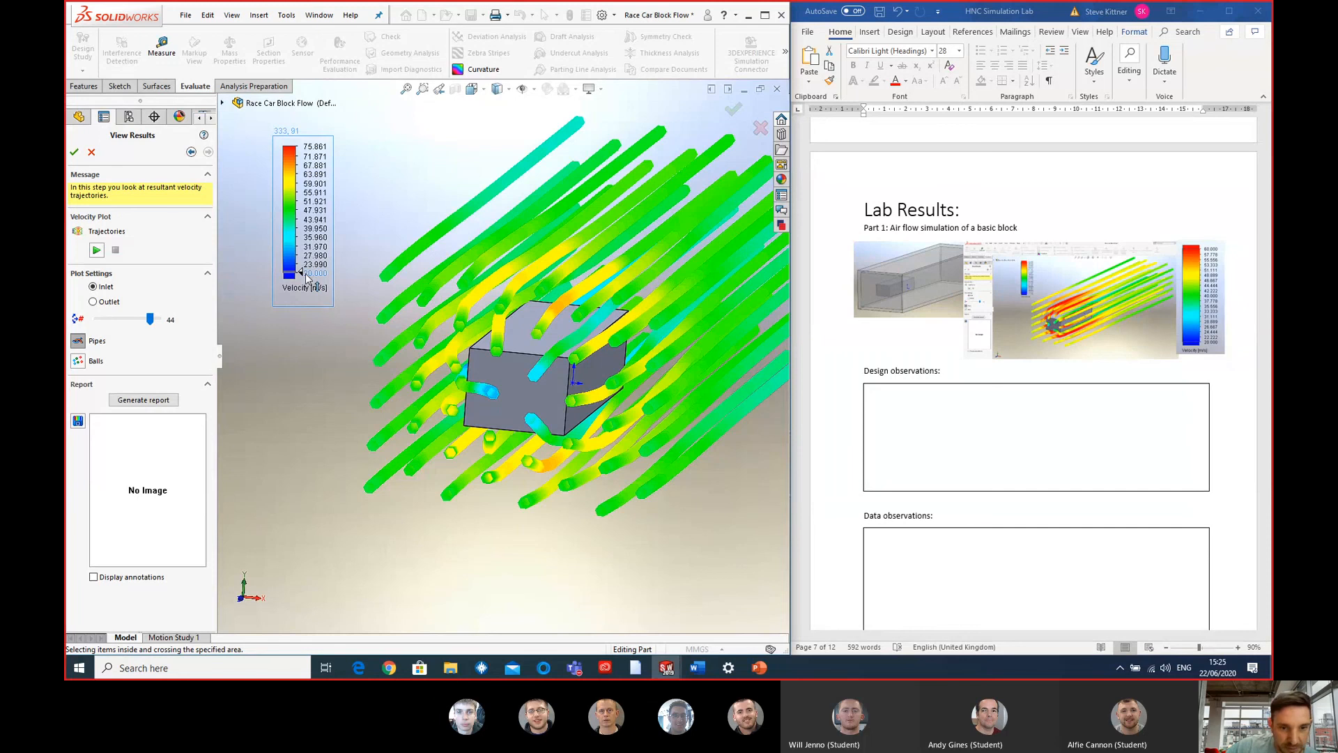
double_click(309, 150)
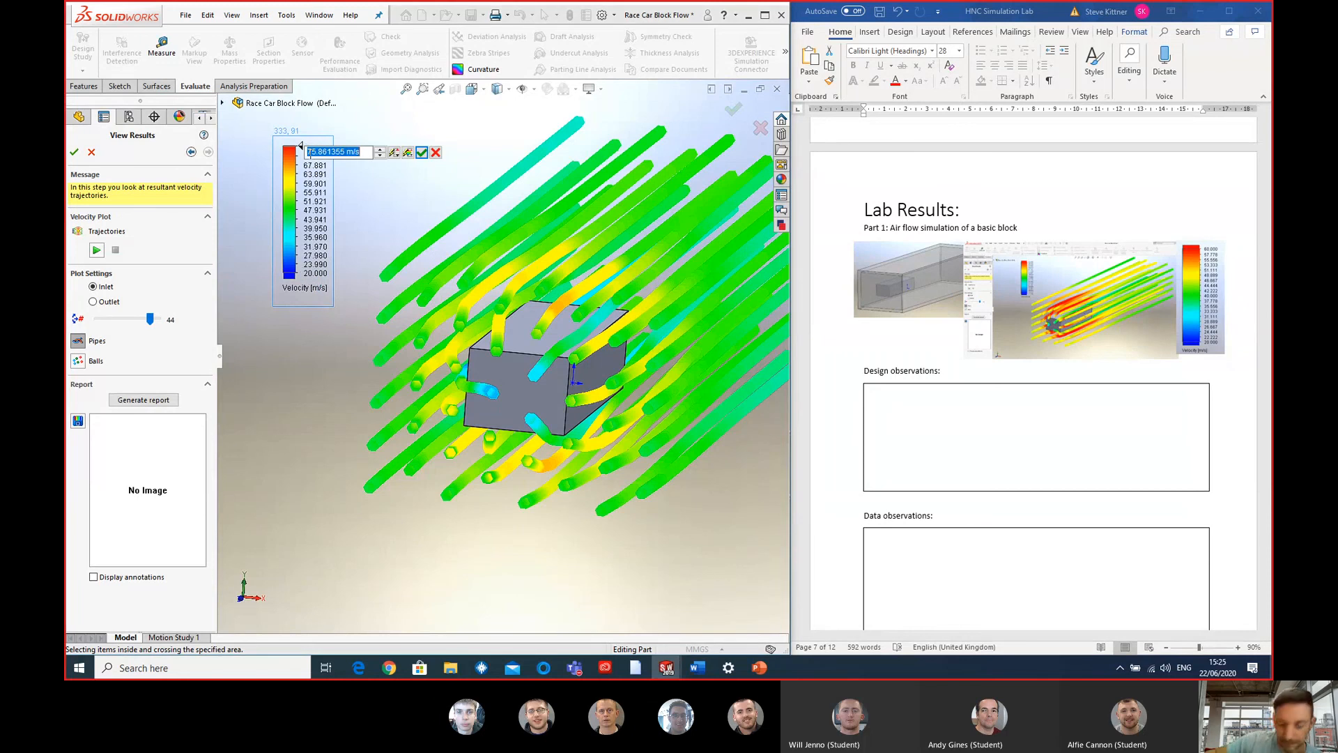
text(60)
key(Return)
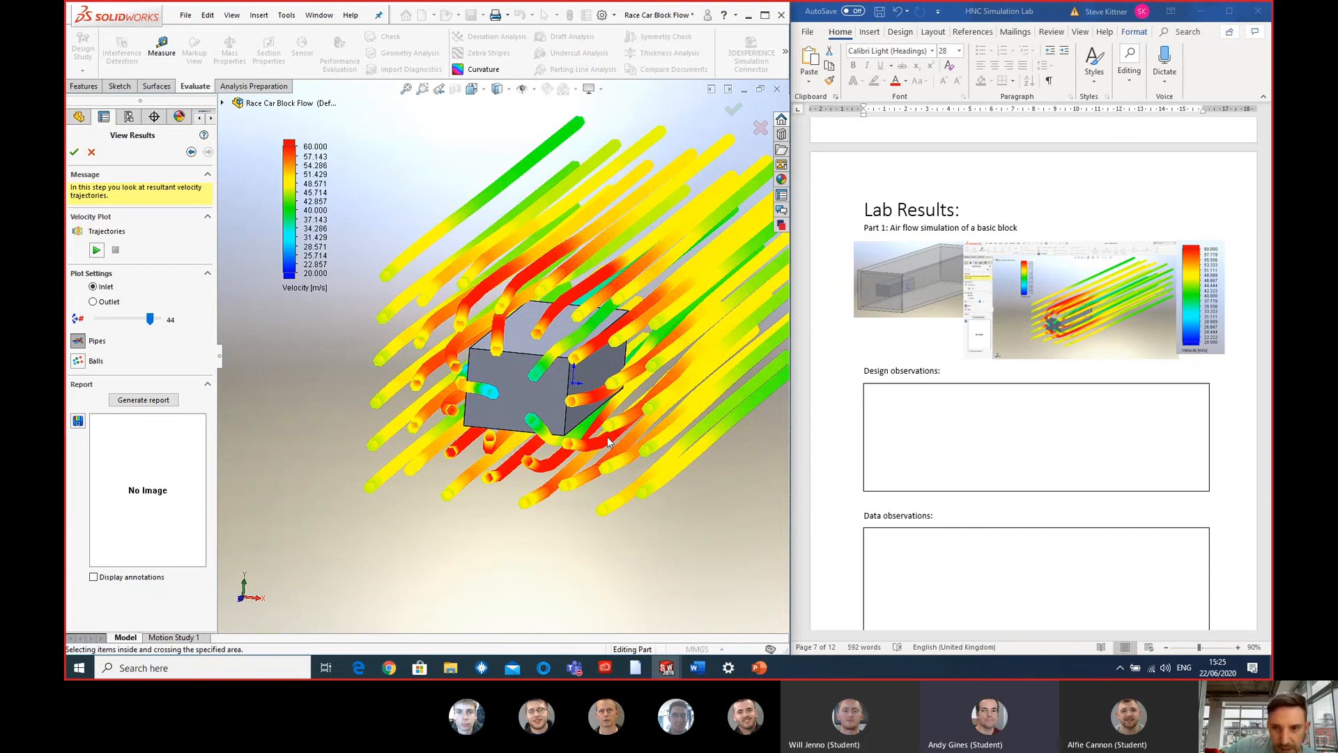
- Examine the rescaled velocity colours at the block's front face and along its sides
middle_drag(620, 458, 546, 438)
scroll(445, 397, down, 5)
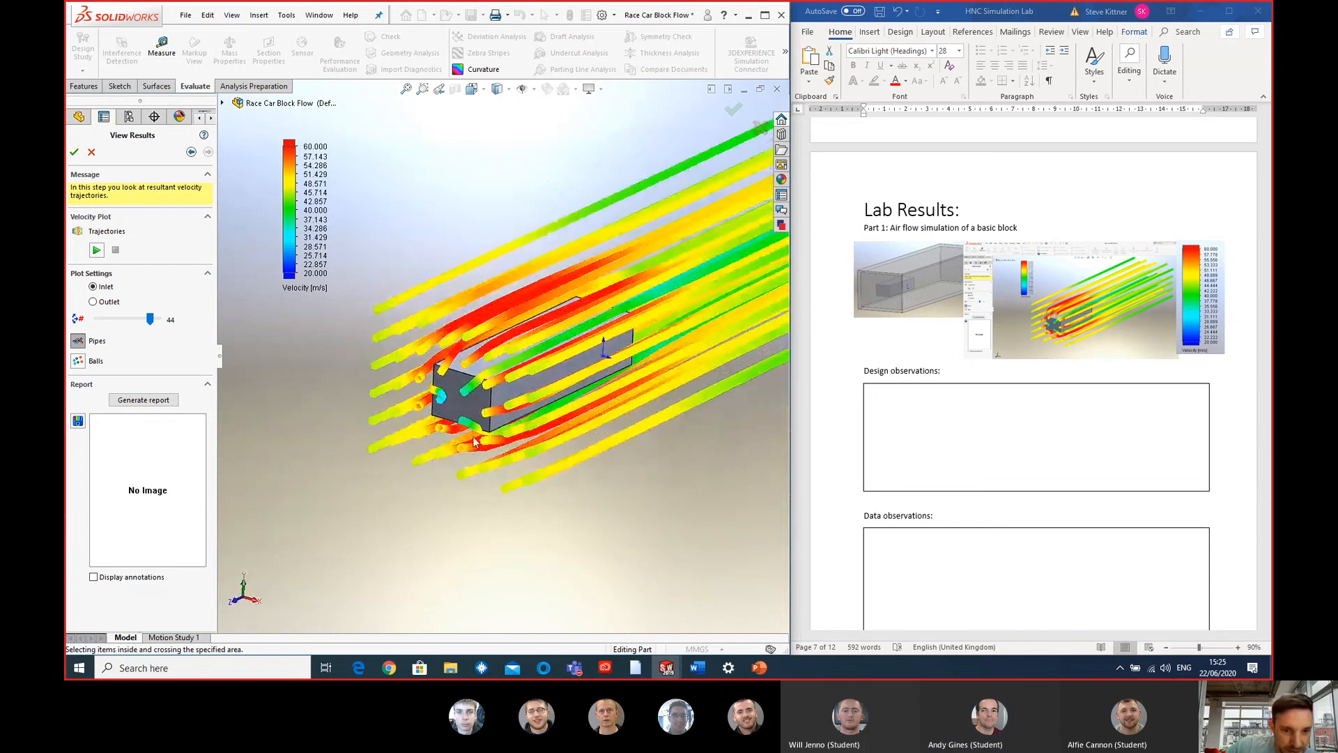
scroll(445, 398, down, 2)
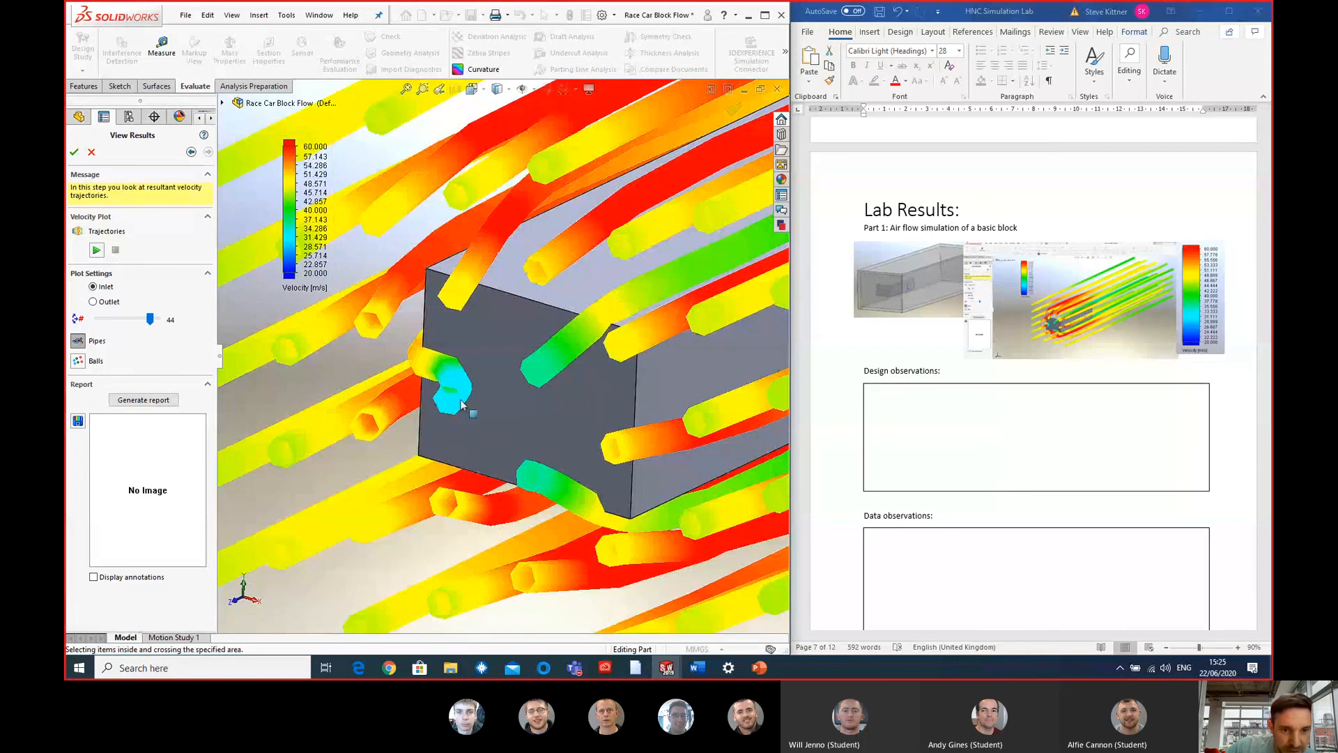
middle_drag(449, 384, 411, 357)
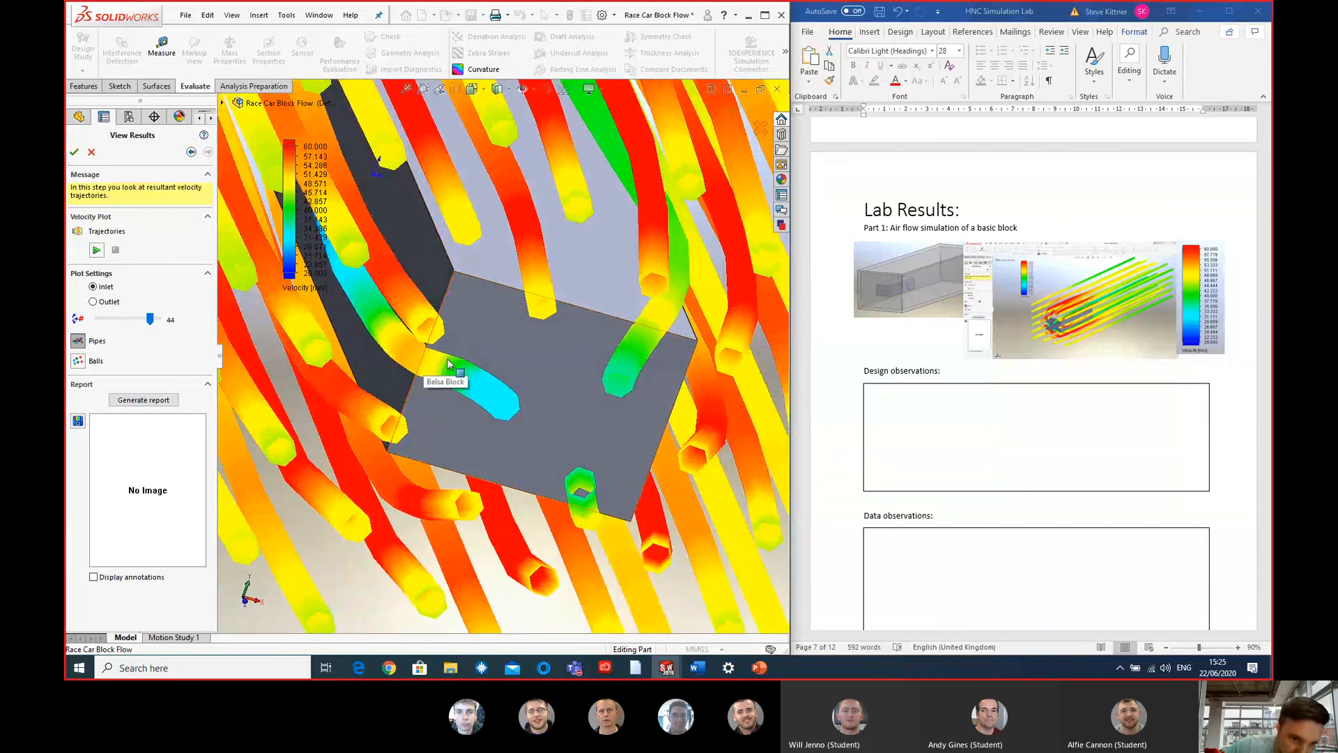
middle_drag(416, 345, 604, 288)
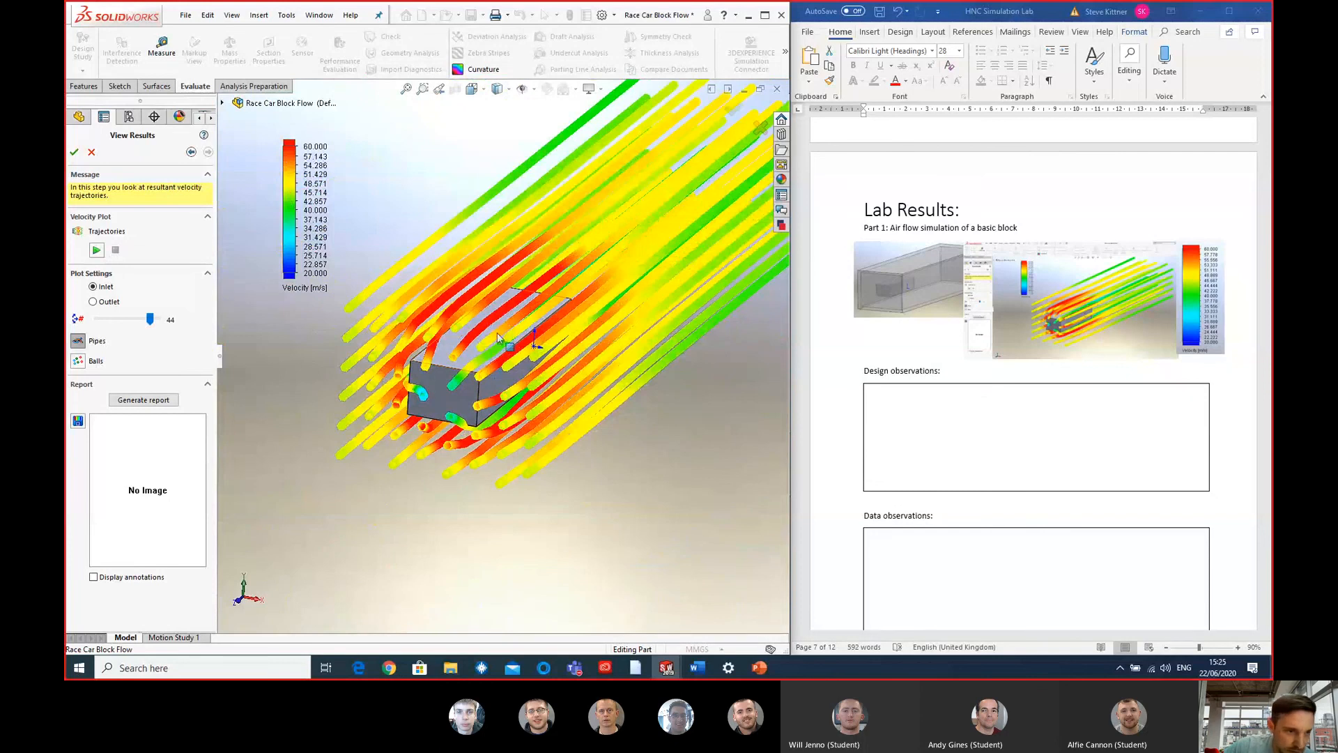
middle_drag(579, 317, 617, 331)
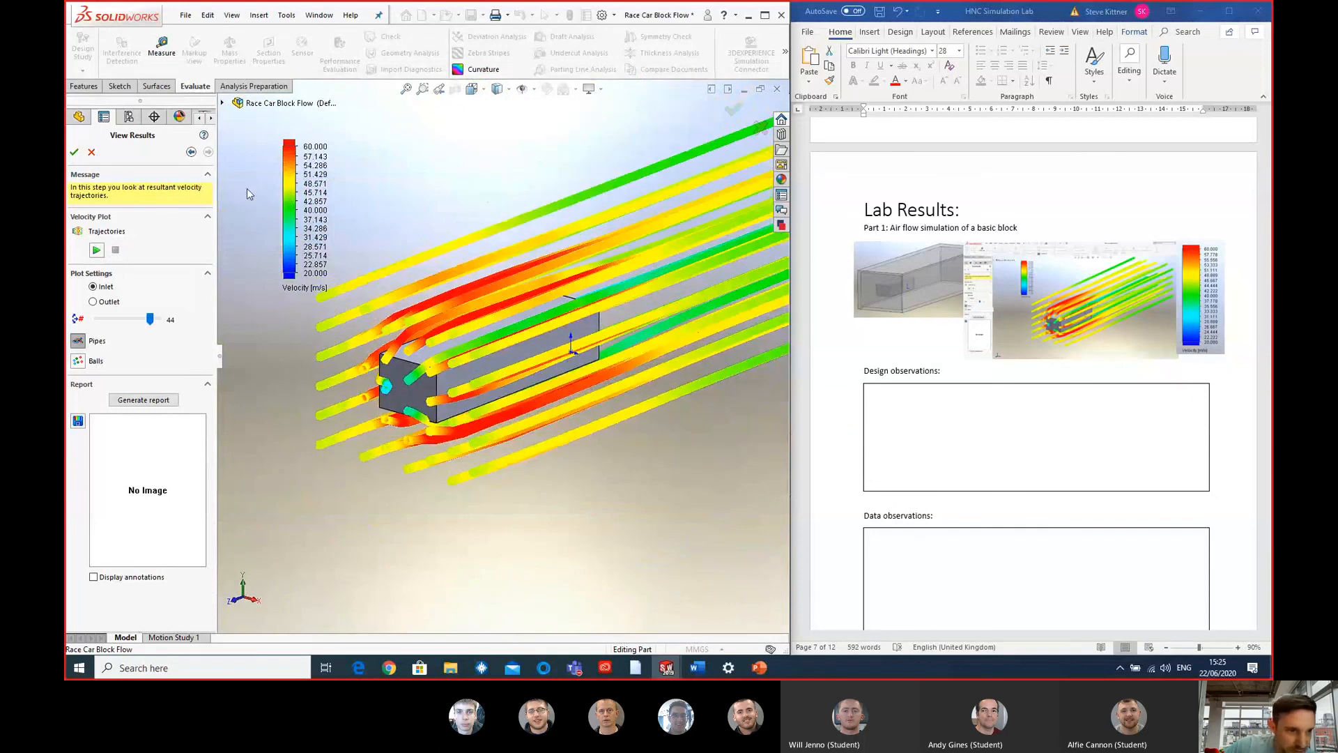
- Animate the velocity trajectories and observe the flow past the block from several angles
click(97, 250)
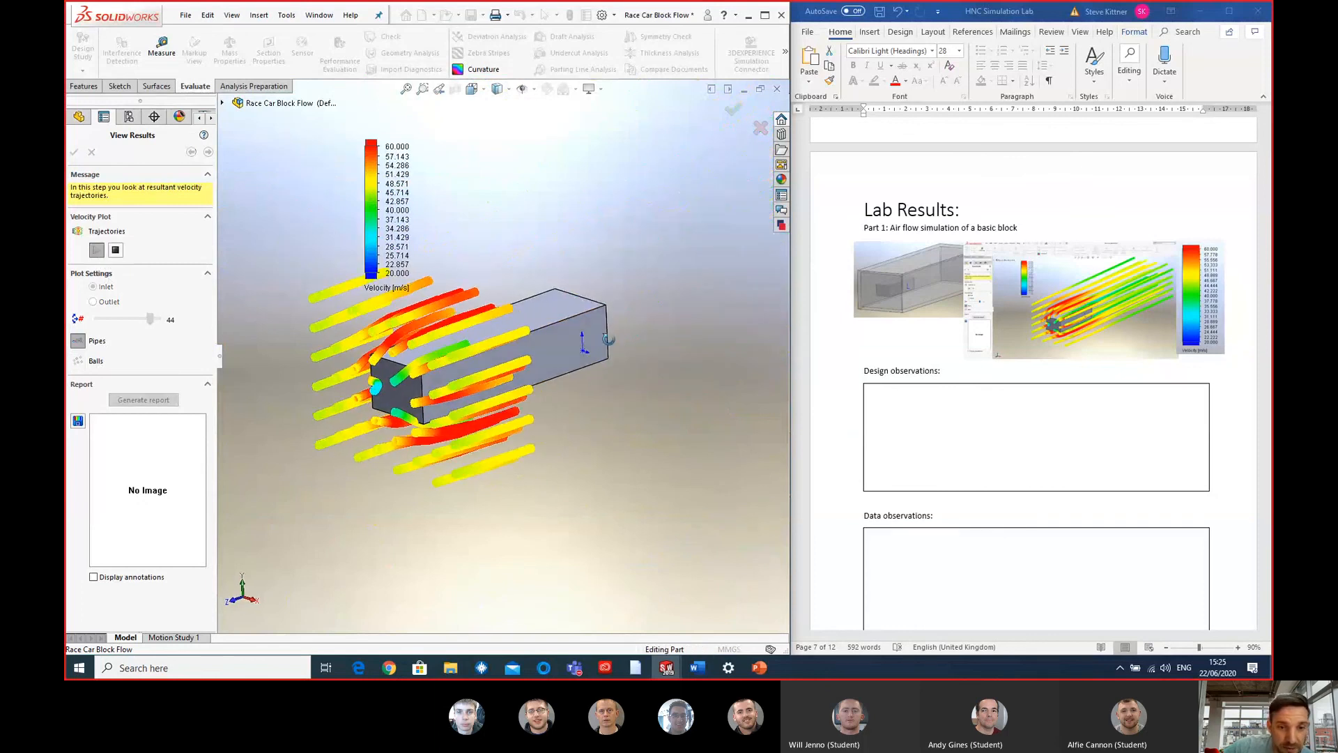
middle_drag(577, 339, 696, 362)
middle_drag(427, 319, 586, 336)
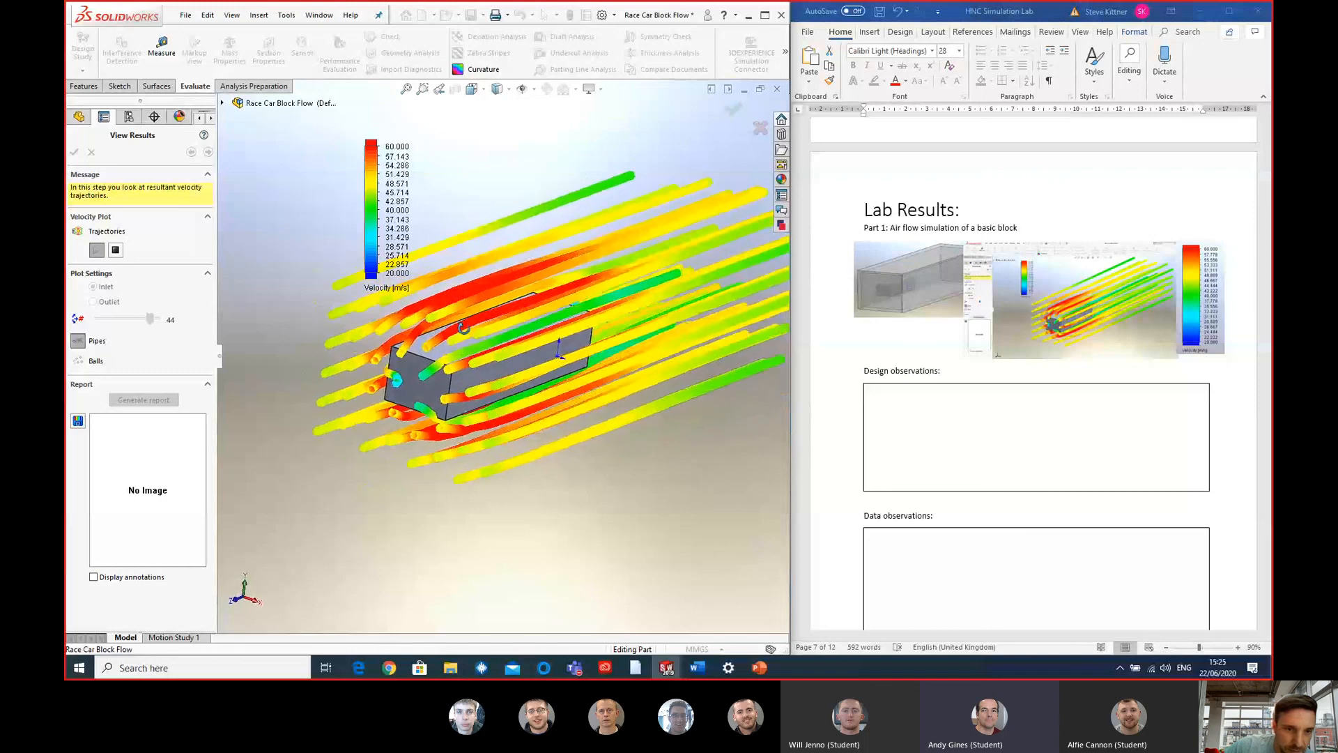
scroll(685, 321, up, 2)
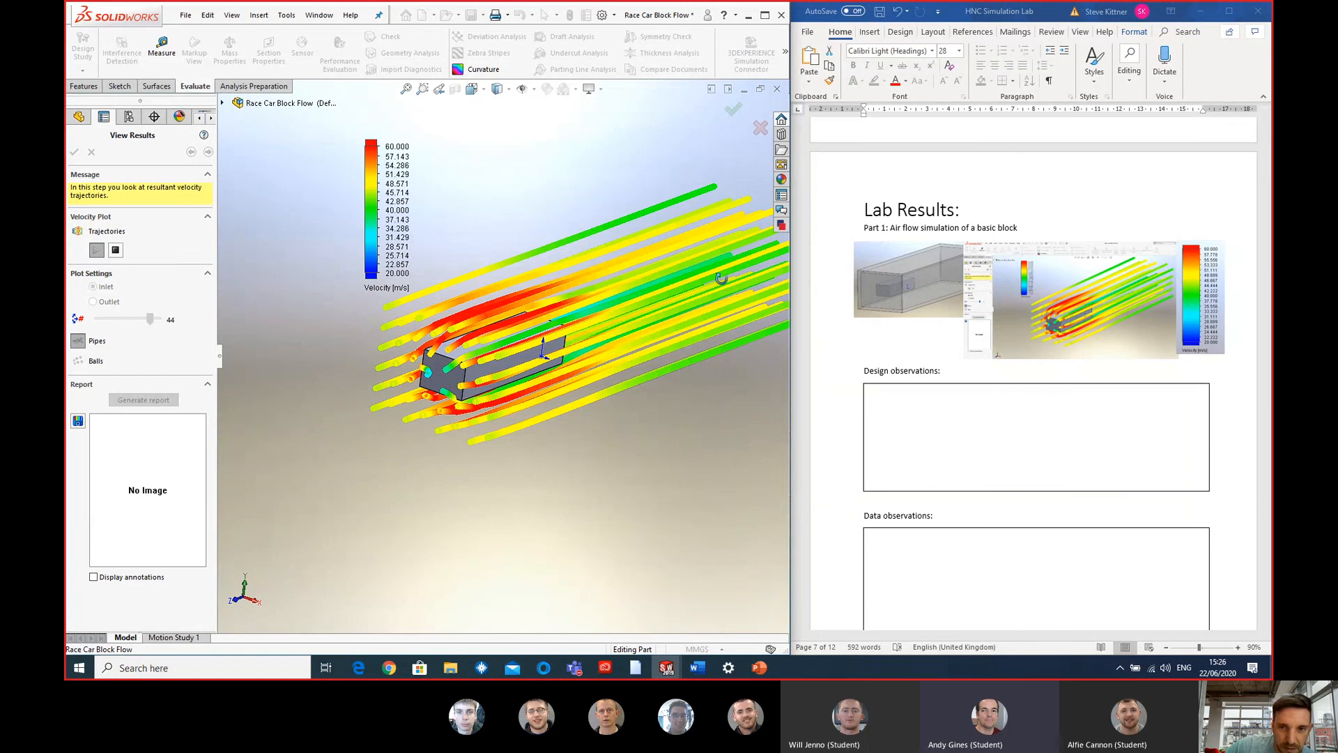
middle_drag(719, 277, 735, 283)
scroll(732, 284, up, 2)
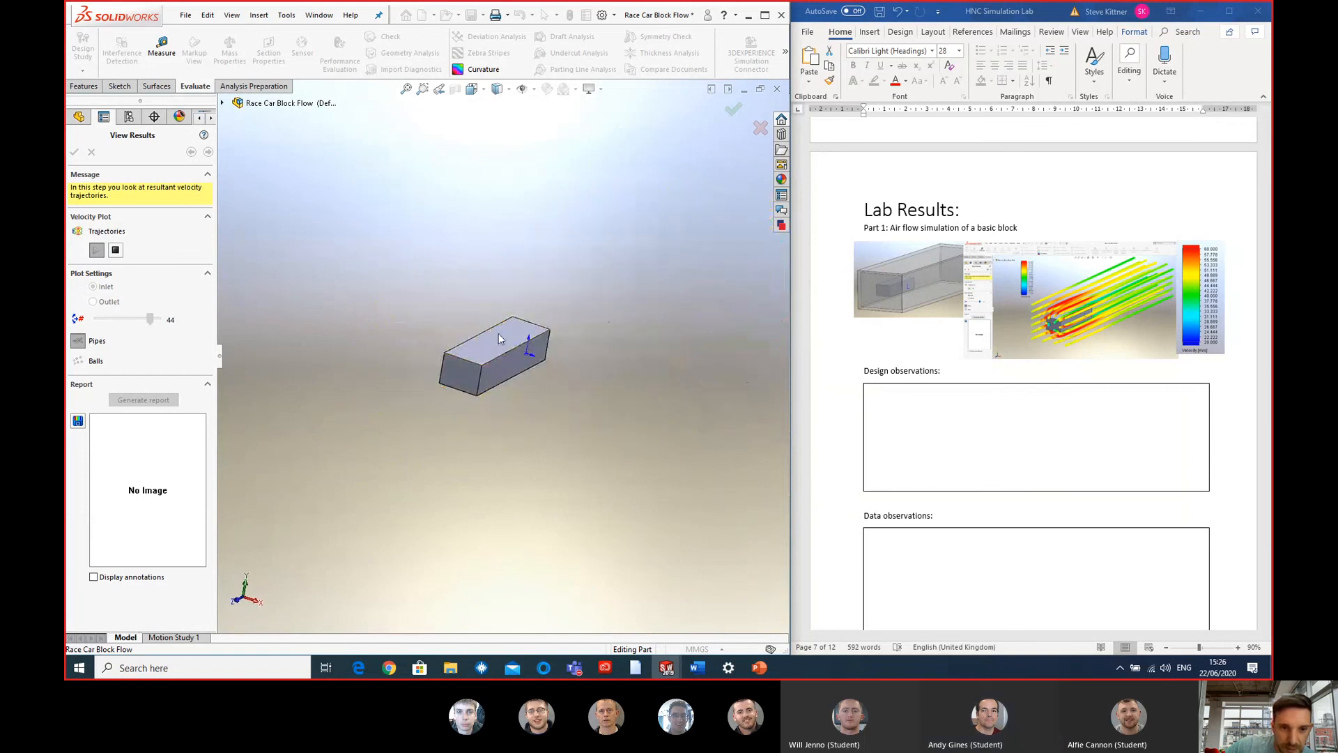
scroll(507, 340, down, 2)
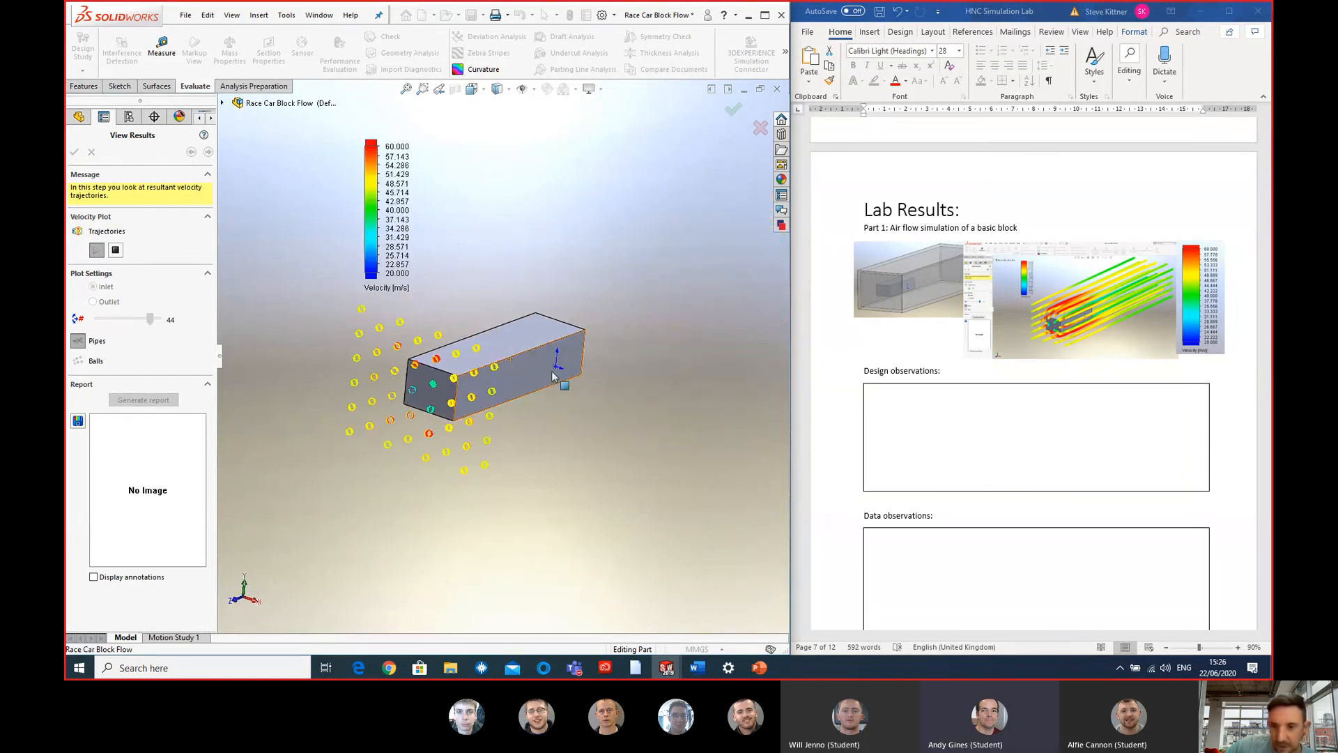
- Stop the trajectory animation and examine the full velocity trajectories around the block's front face and along its sides
middle_drag(500, 364, 661, 420)
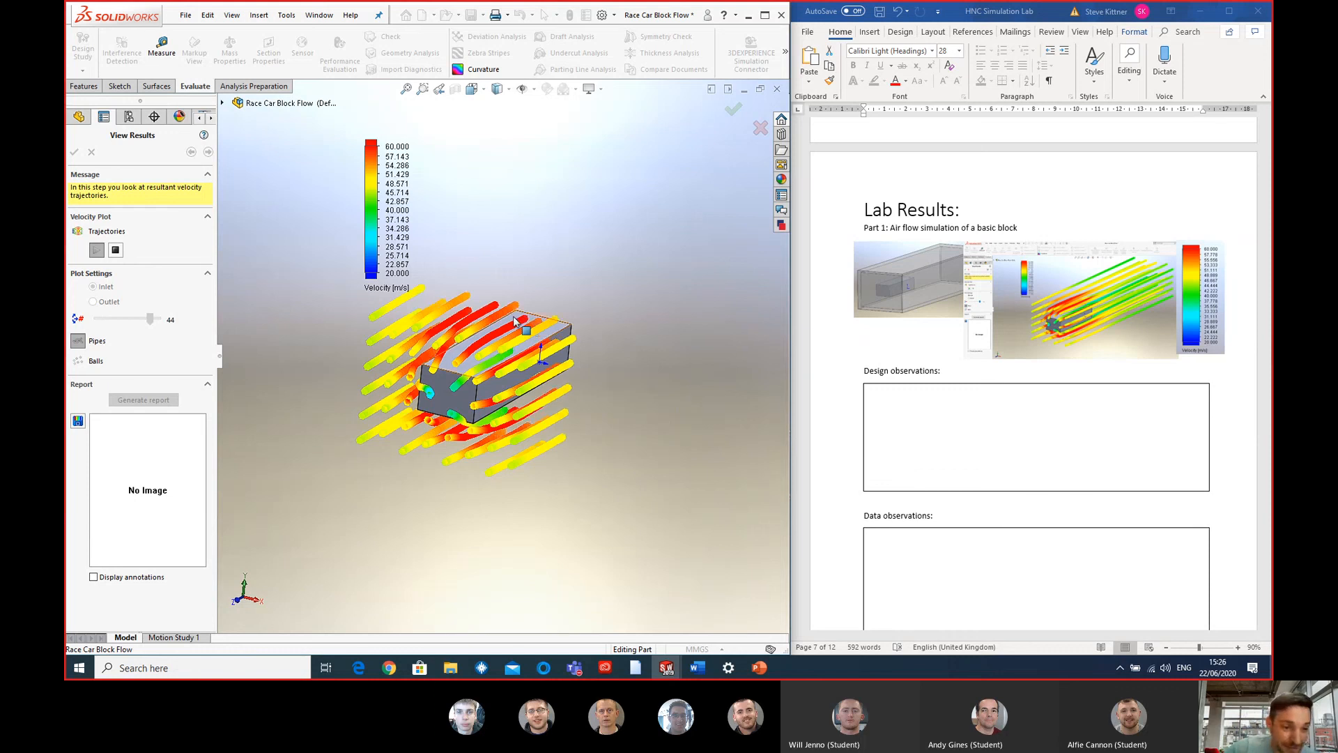
click(119, 254)
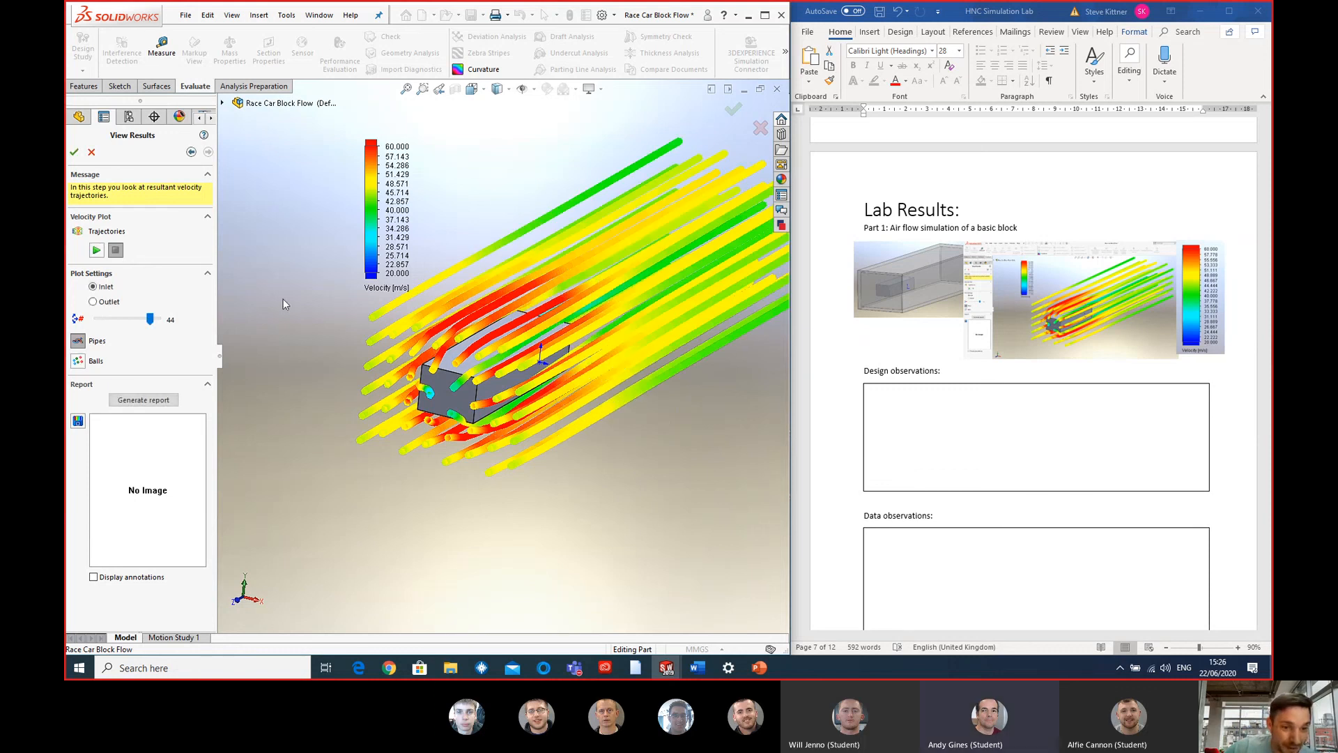
mouse_move(482, 336)
middle_down()
mouse_move(446, 300)
mouse_move(482, 349)
middle_up()
scroll(467, 337, down, 2)
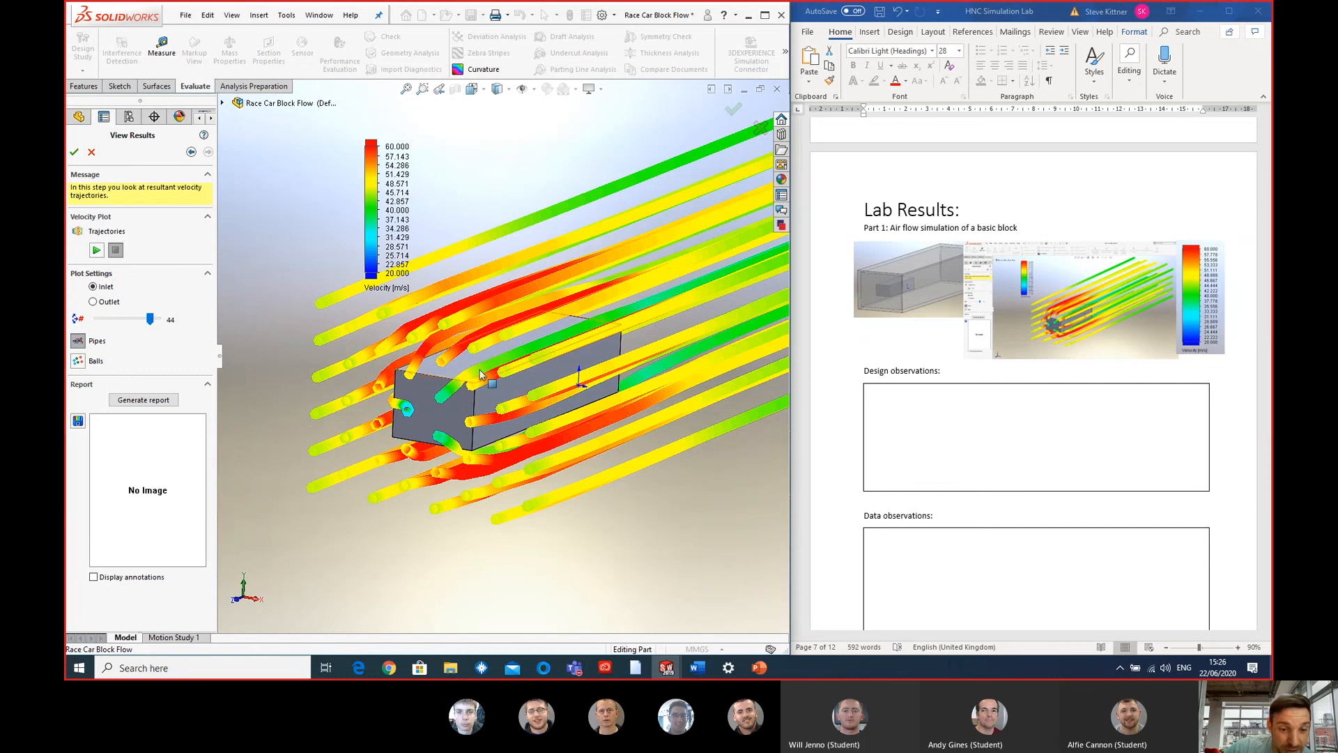
mouse_move(462, 377)
middle_down()
mouse_move(419, 386)
mouse_move(481, 373)
middle_up()
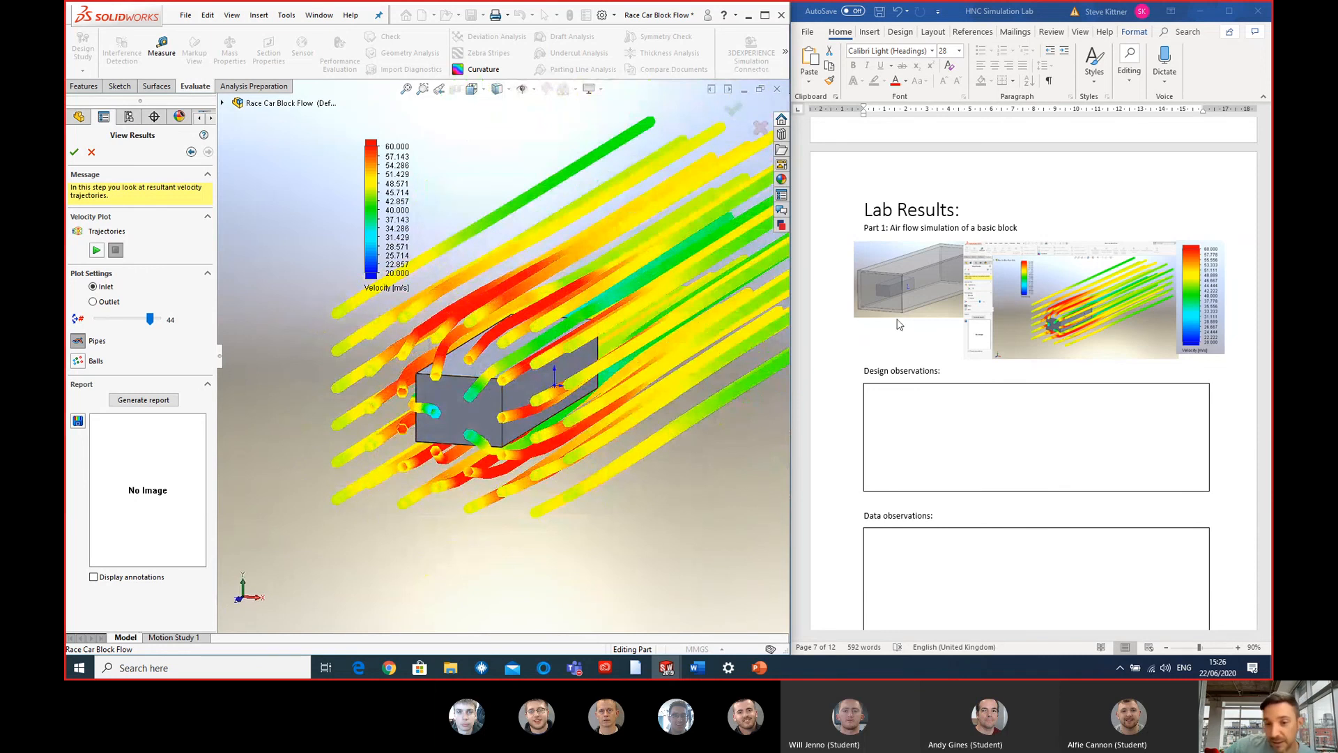
- Check the Part 1 observation boxes in the Word lab document and move the velocity legend in SOLIDWORKS further away from the trajectories
click(934, 355)
scroll(938, 348, down, 2)
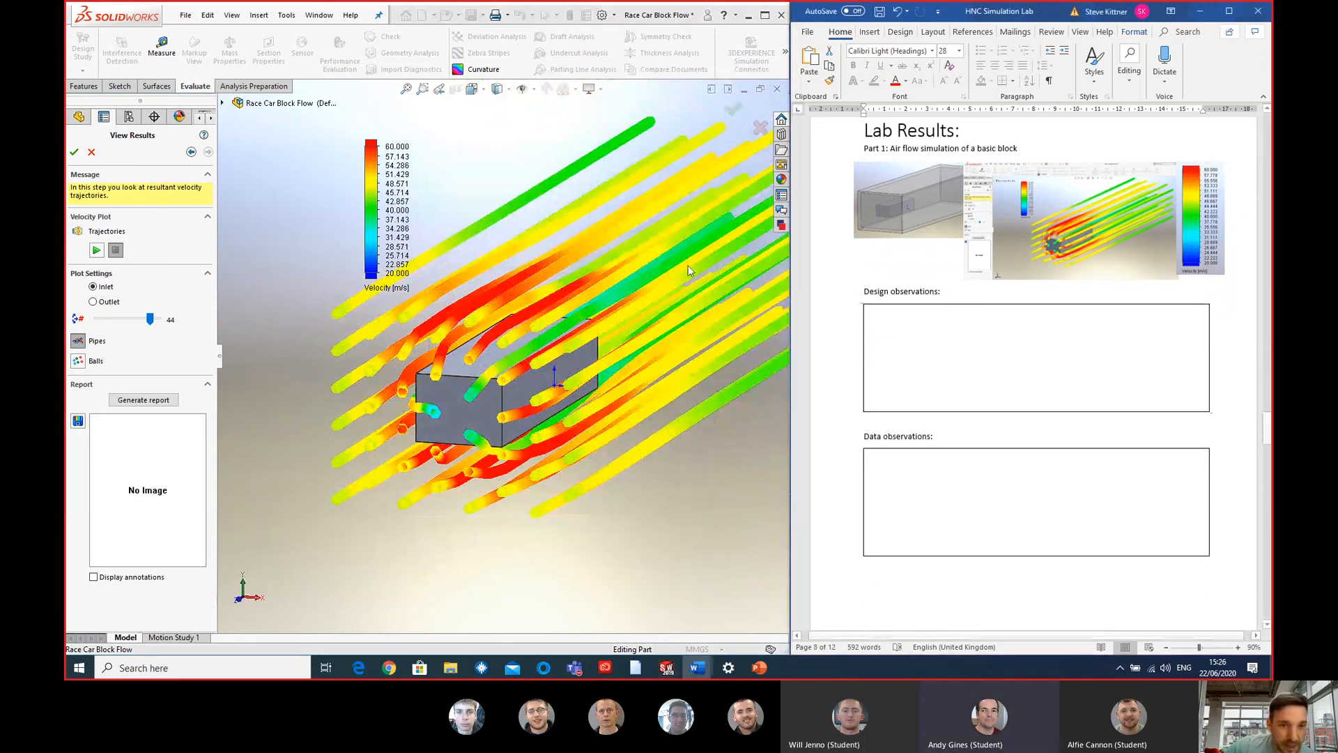
click(400, 153)
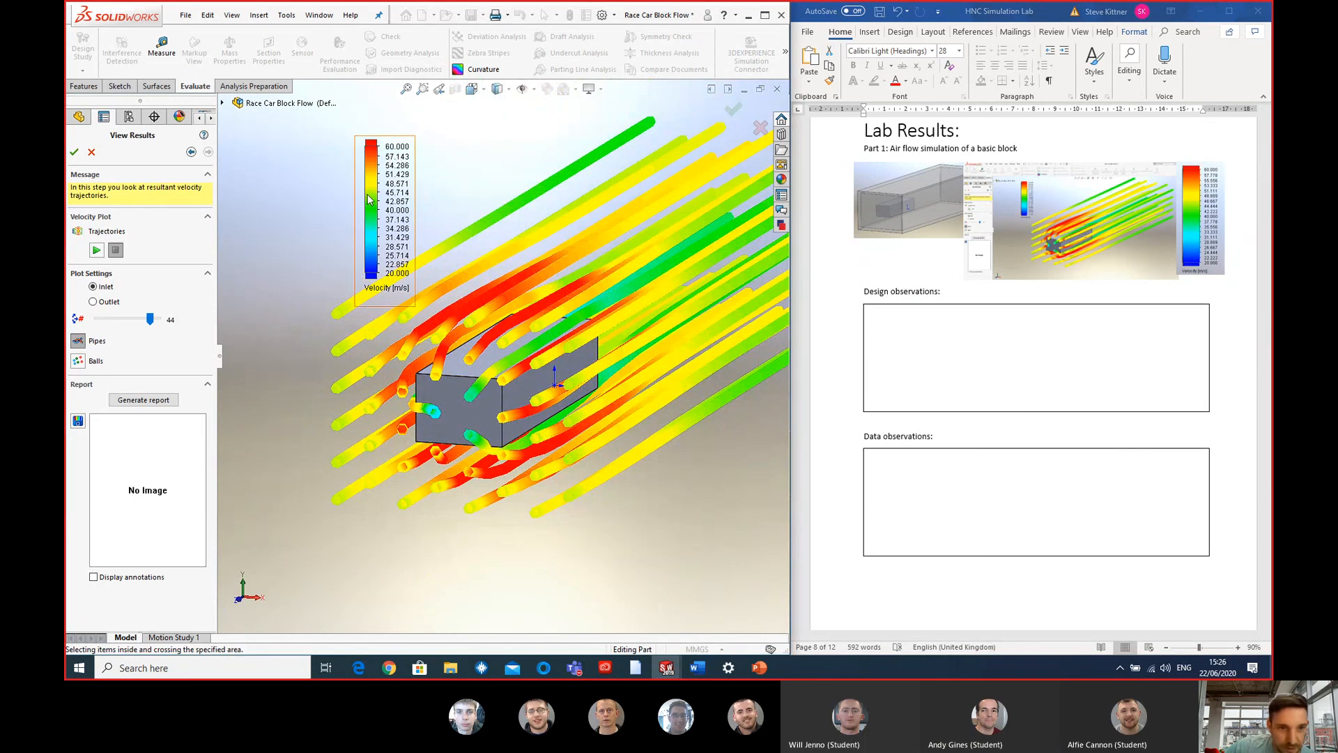
drag(364, 197, 296, 195)
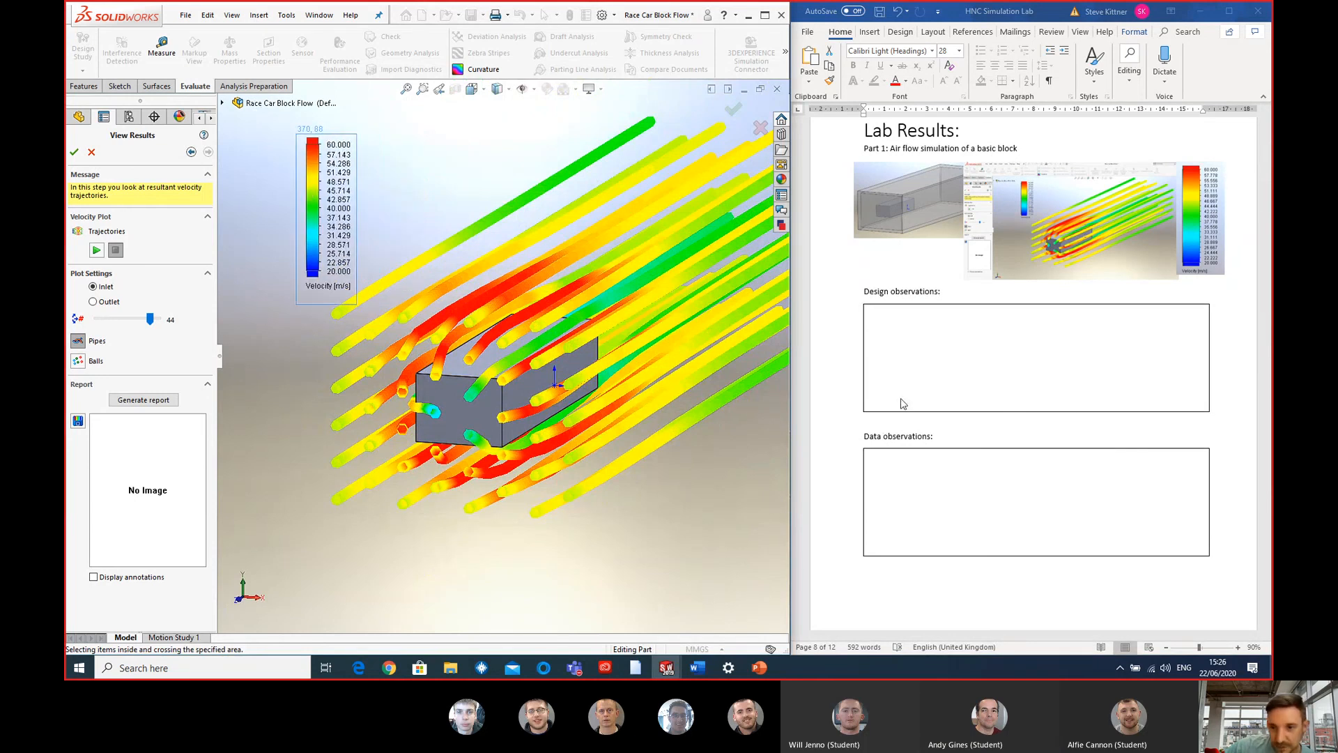
- Find Part 2 in the lab document, close the block's flow results and unsuppress the features from Screw Eye Slot through Cut-Extrude1
scroll(903, 404, down, 10)
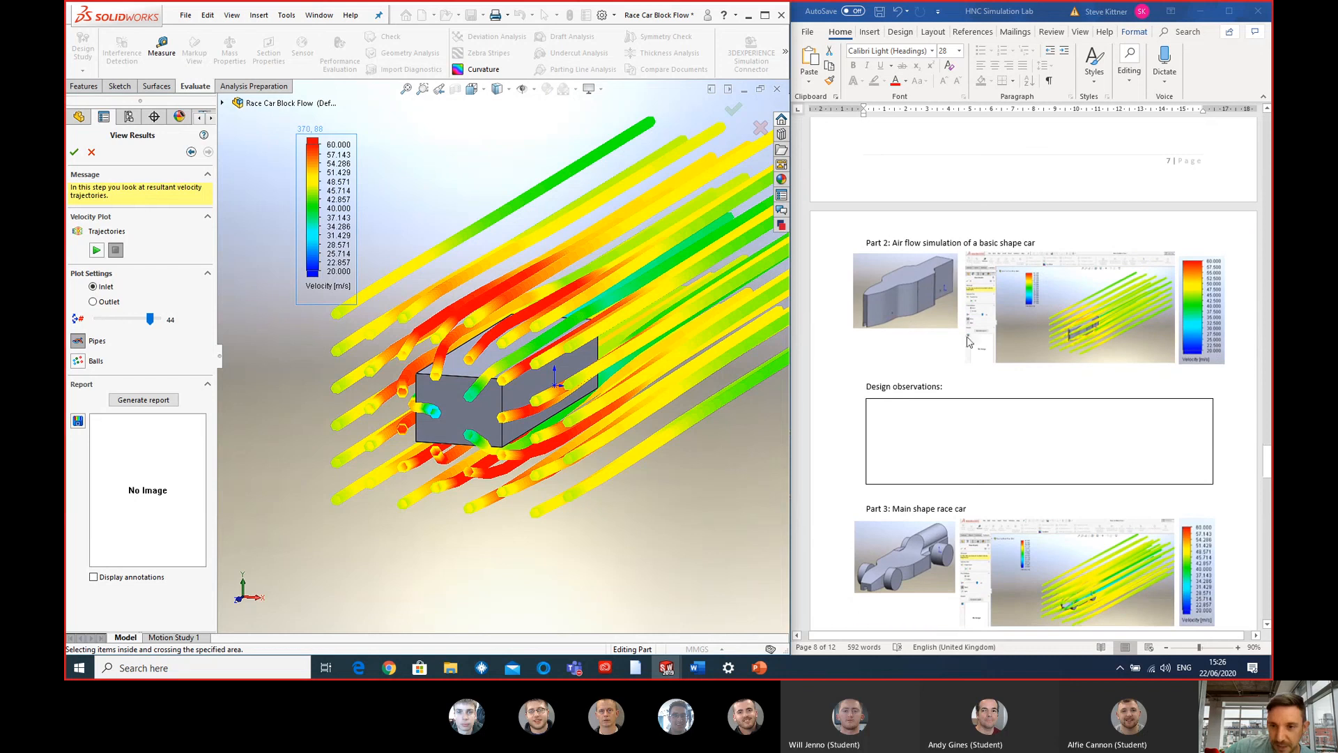
click(91, 153)
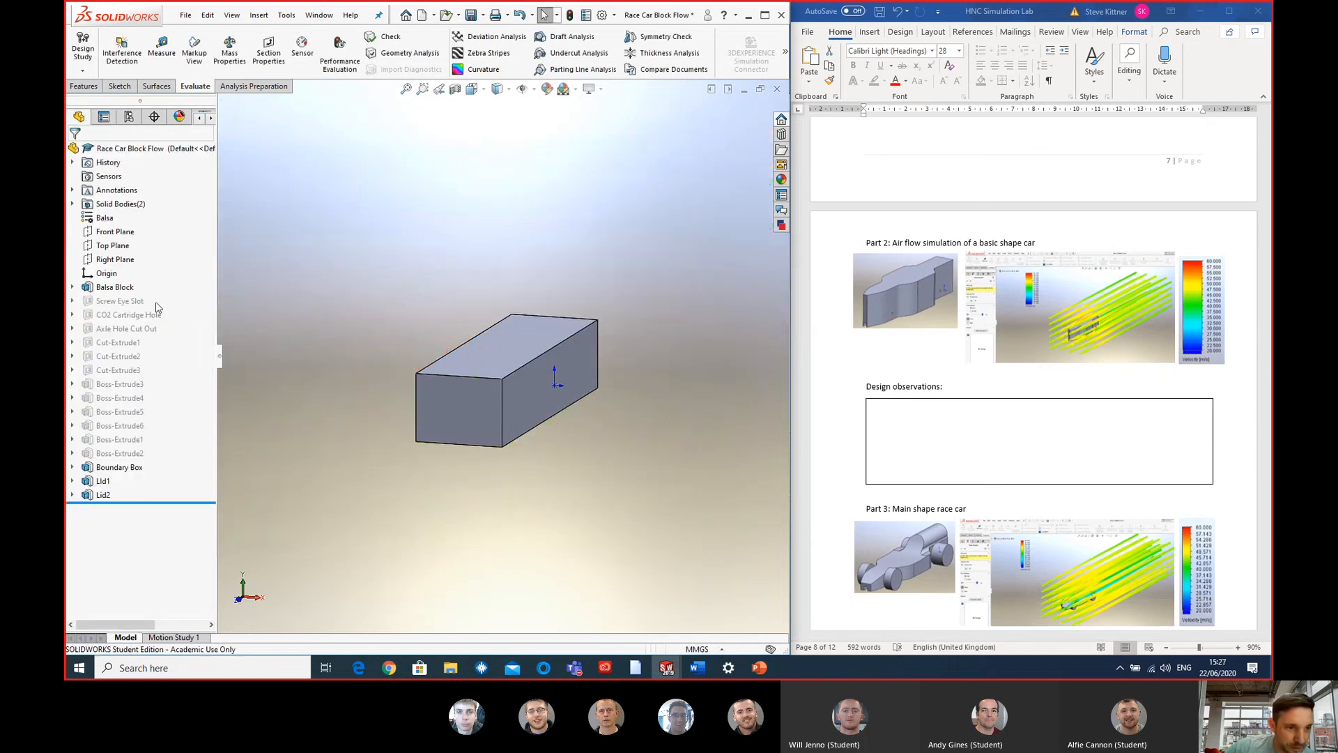
click(133, 302)
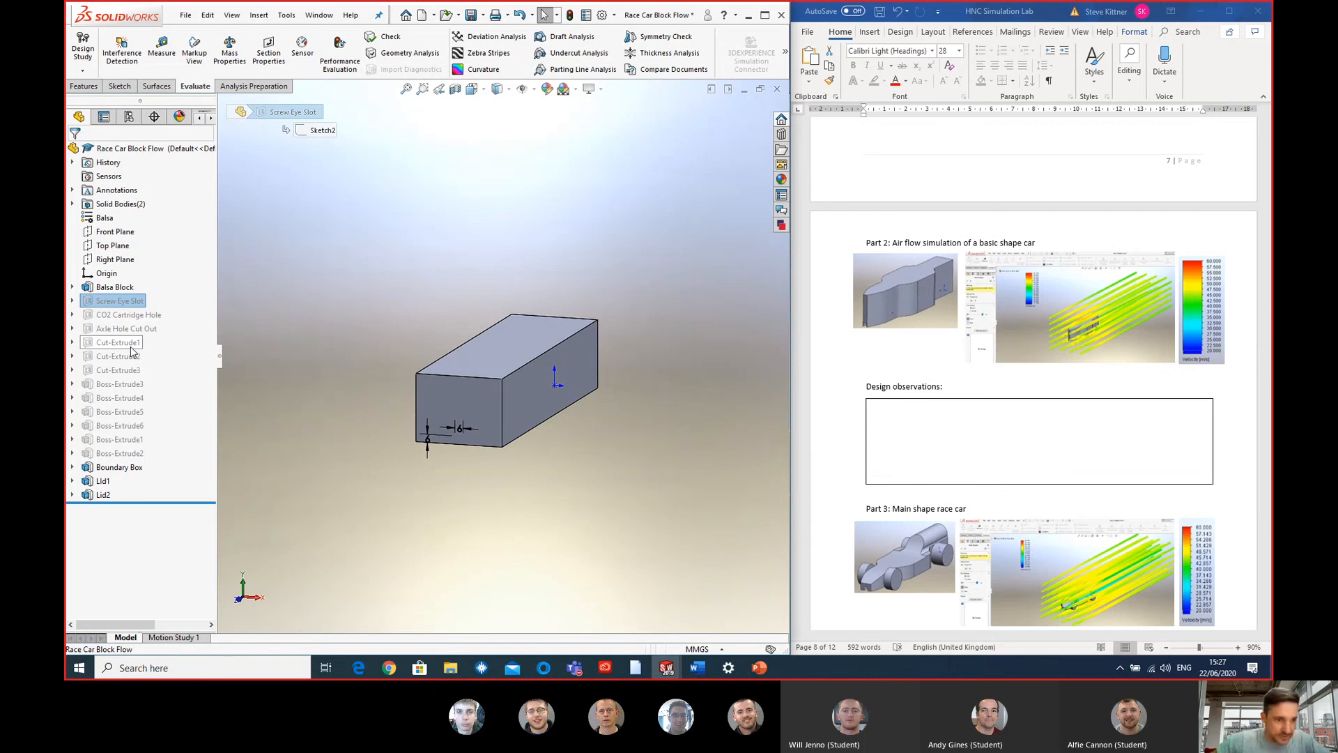
shift+click(129, 344)
right_click(131, 347)
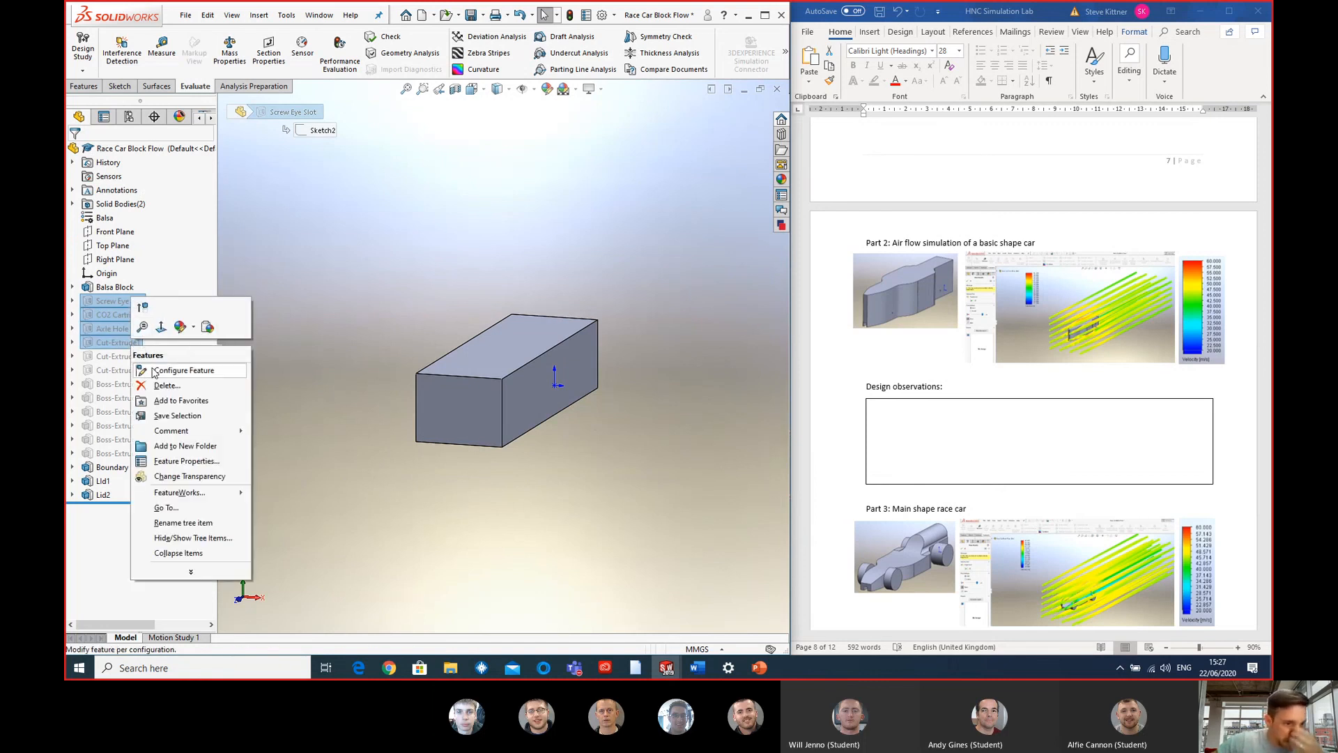
click(142, 306)
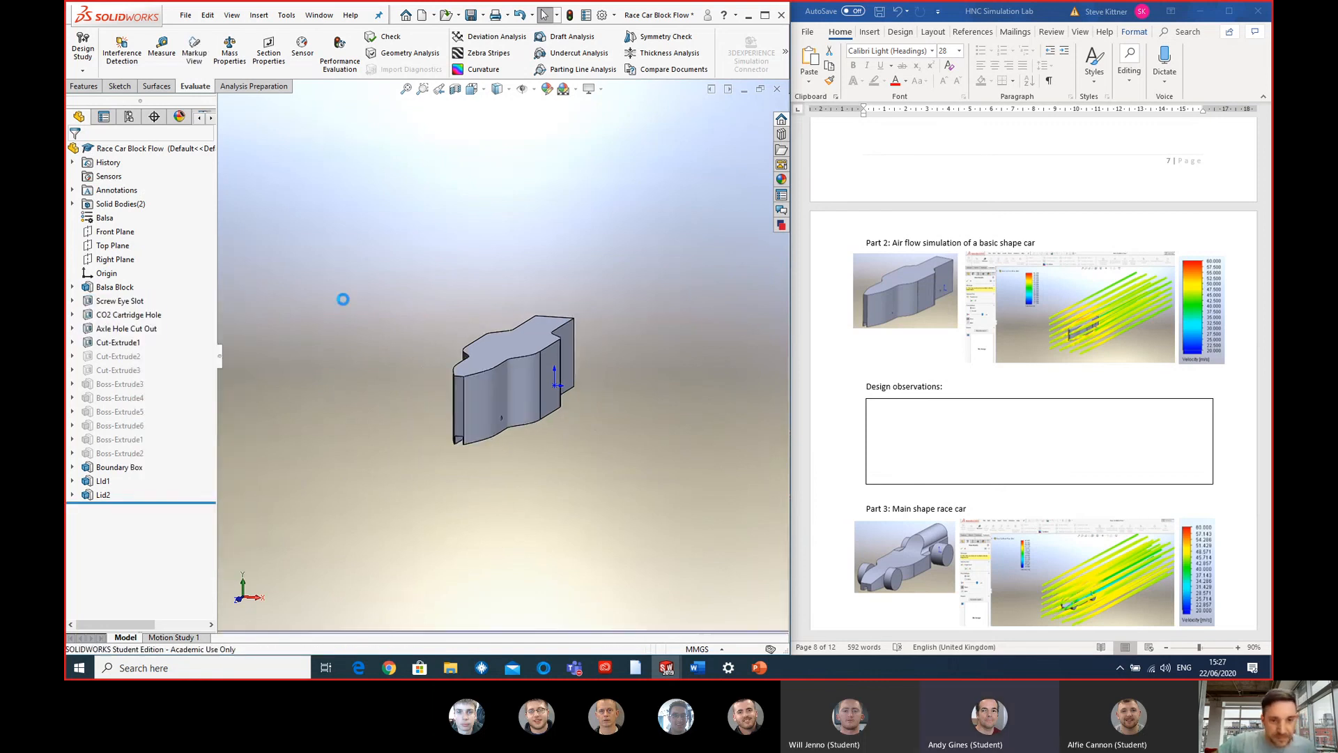
- Examine the basic shape car's curved sides and narrow front face, and inspect the Balsa Block feature with its sketch
middle_drag(512, 407, 491, 438)
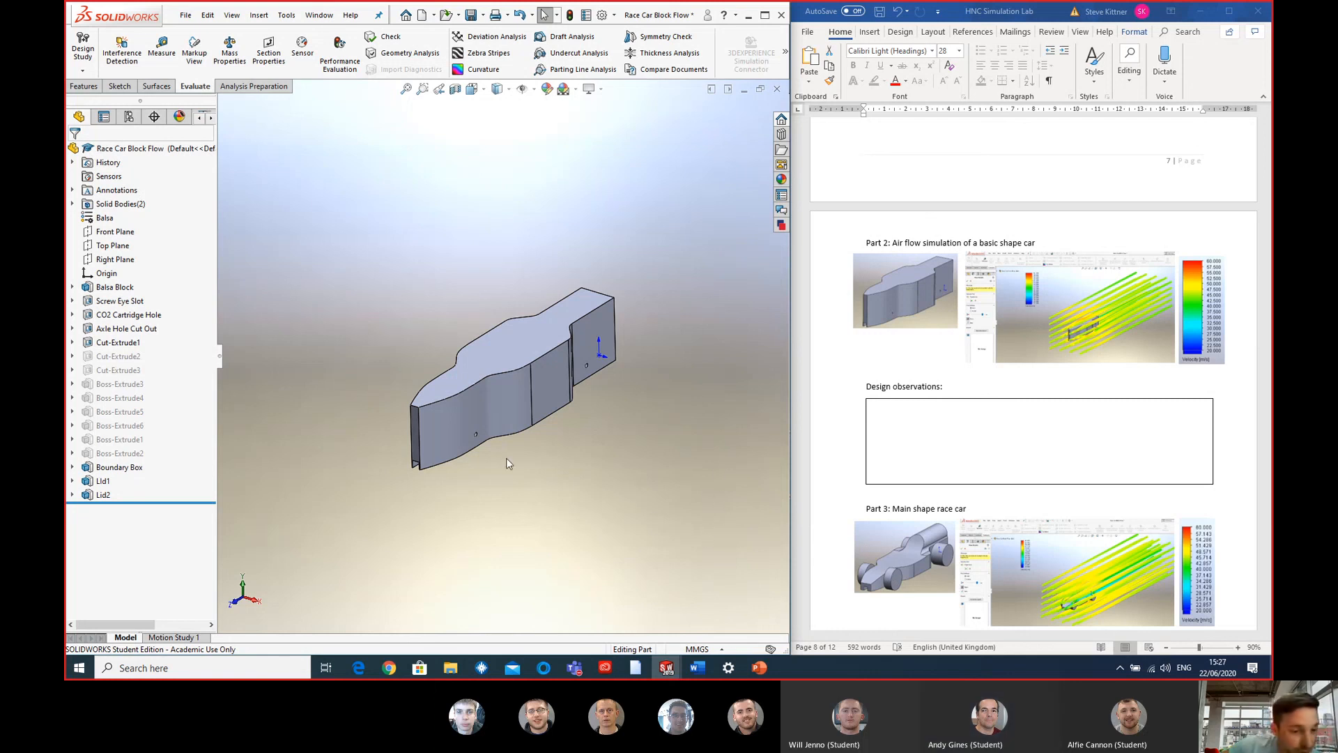
middle_drag(512, 416, 480, 456)
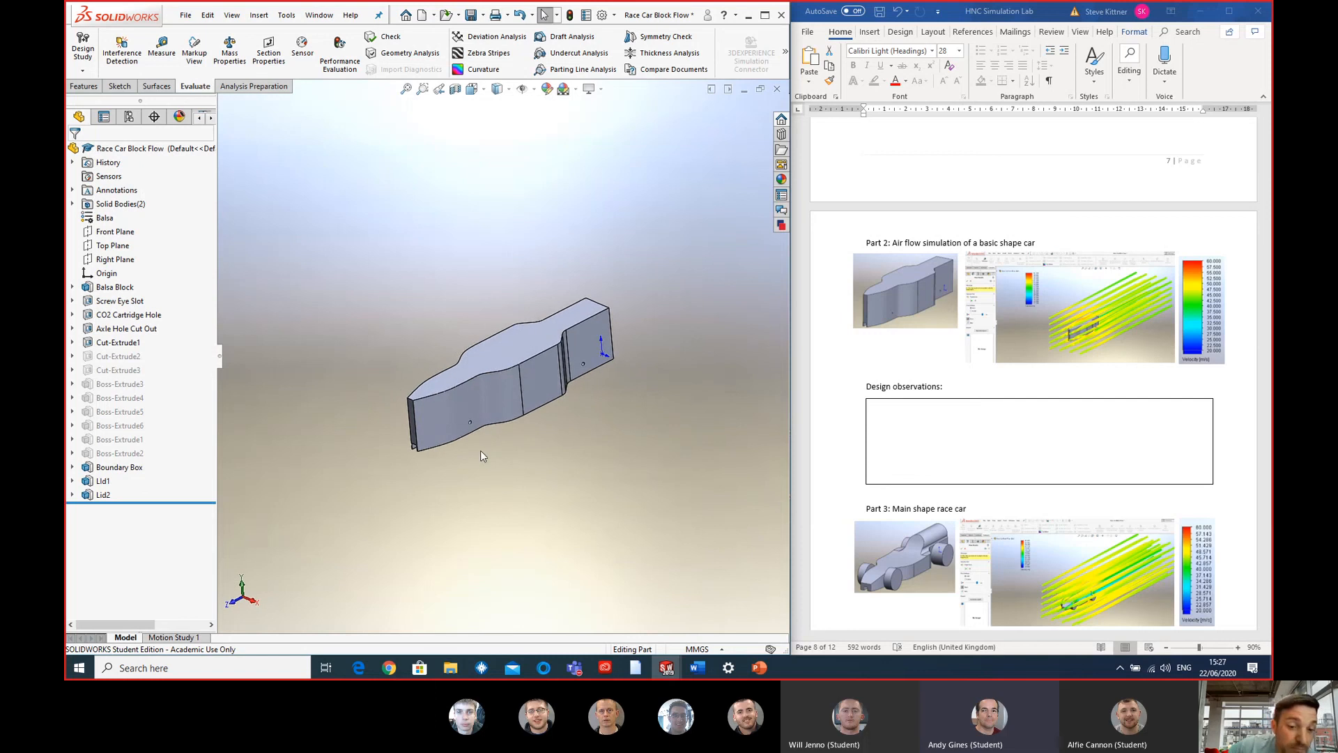
scroll(480, 456, down, 2)
middle_drag(471, 407, 563, 378)
click(521, 323)
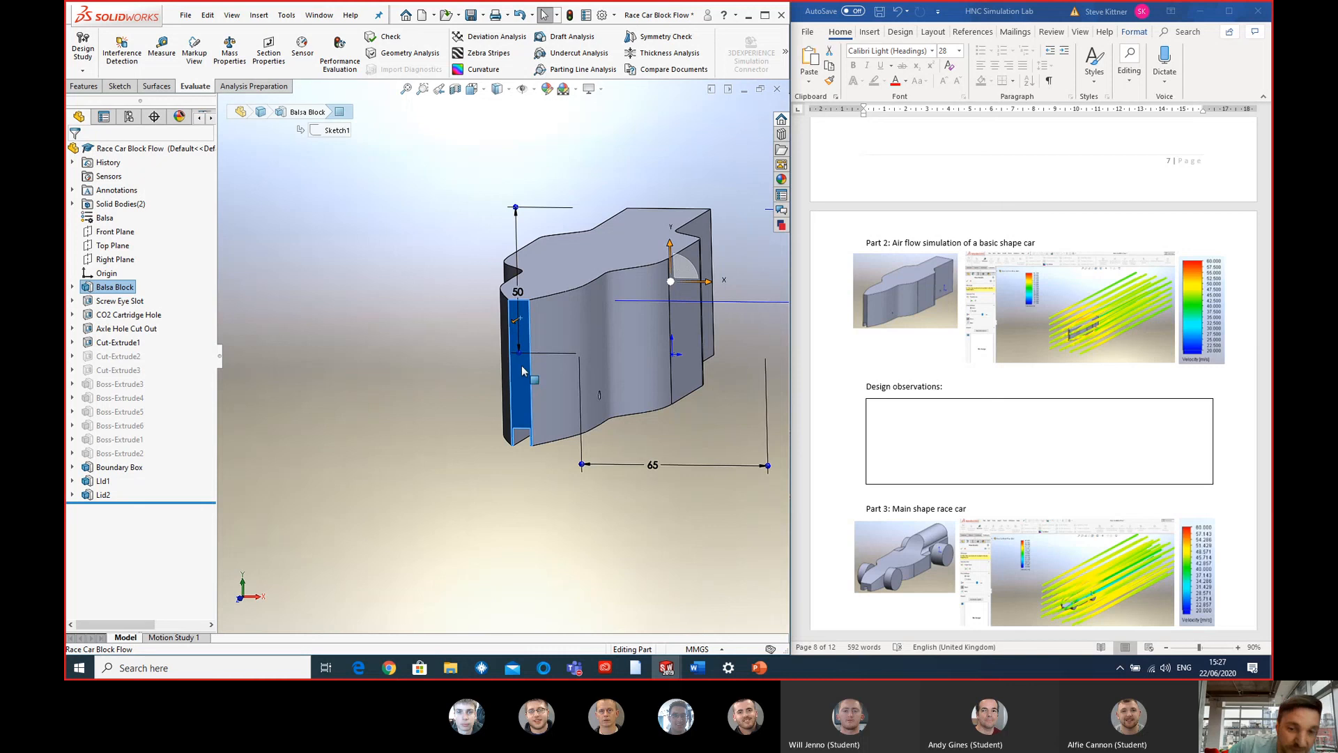
middle_drag(521, 365, 521, 452)
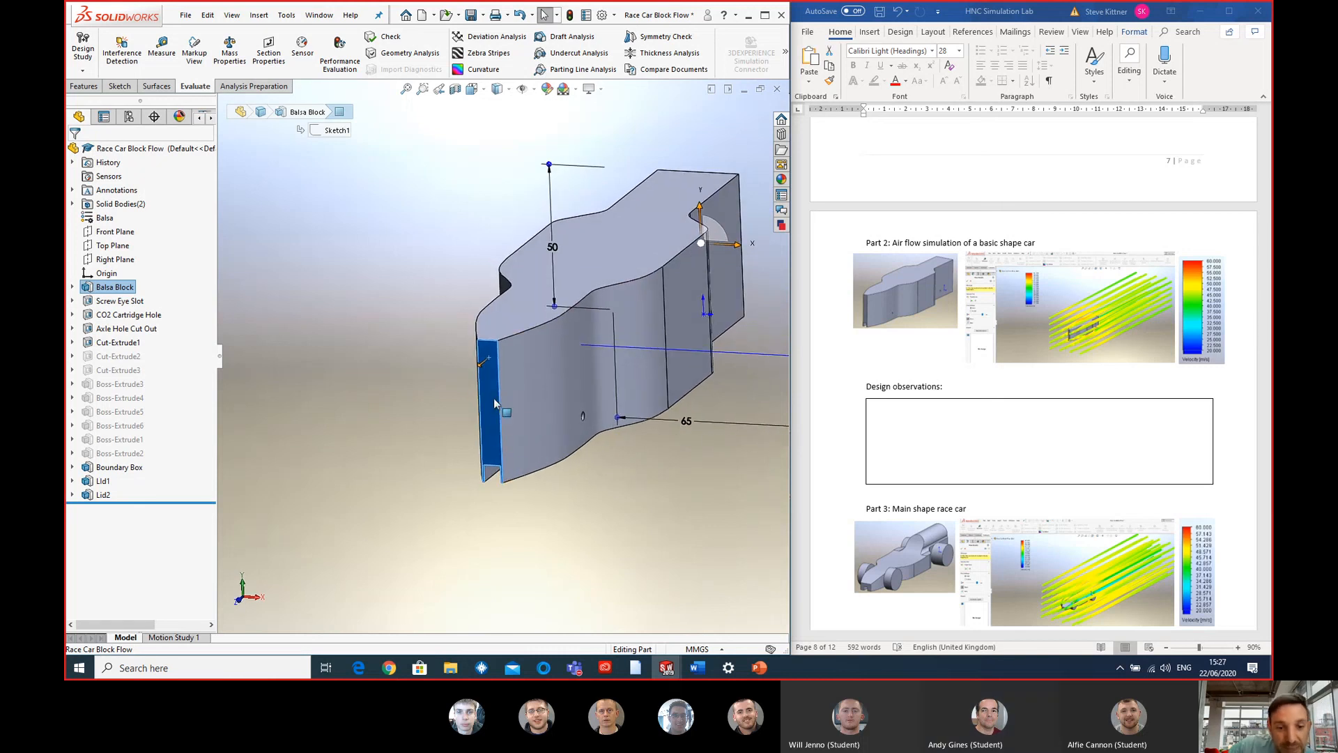
click(112, 287)
click(72, 288)
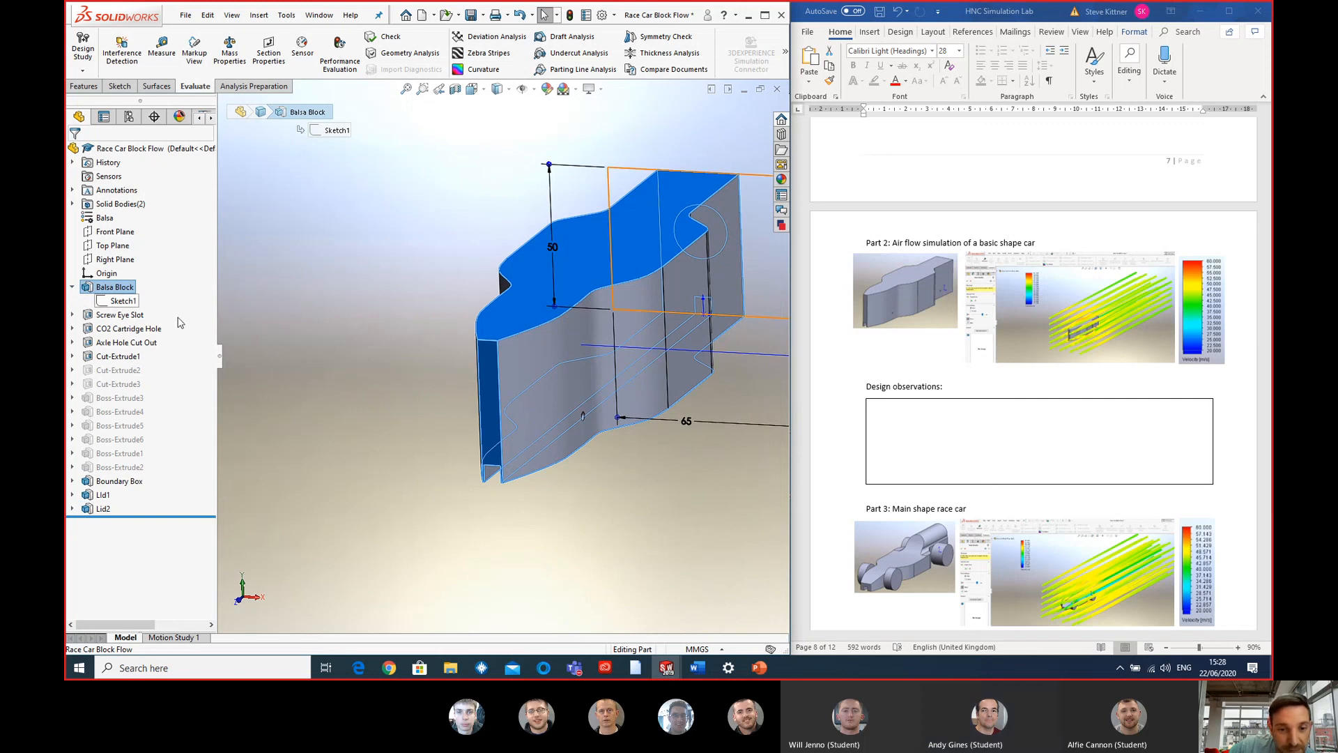
click(431, 382)
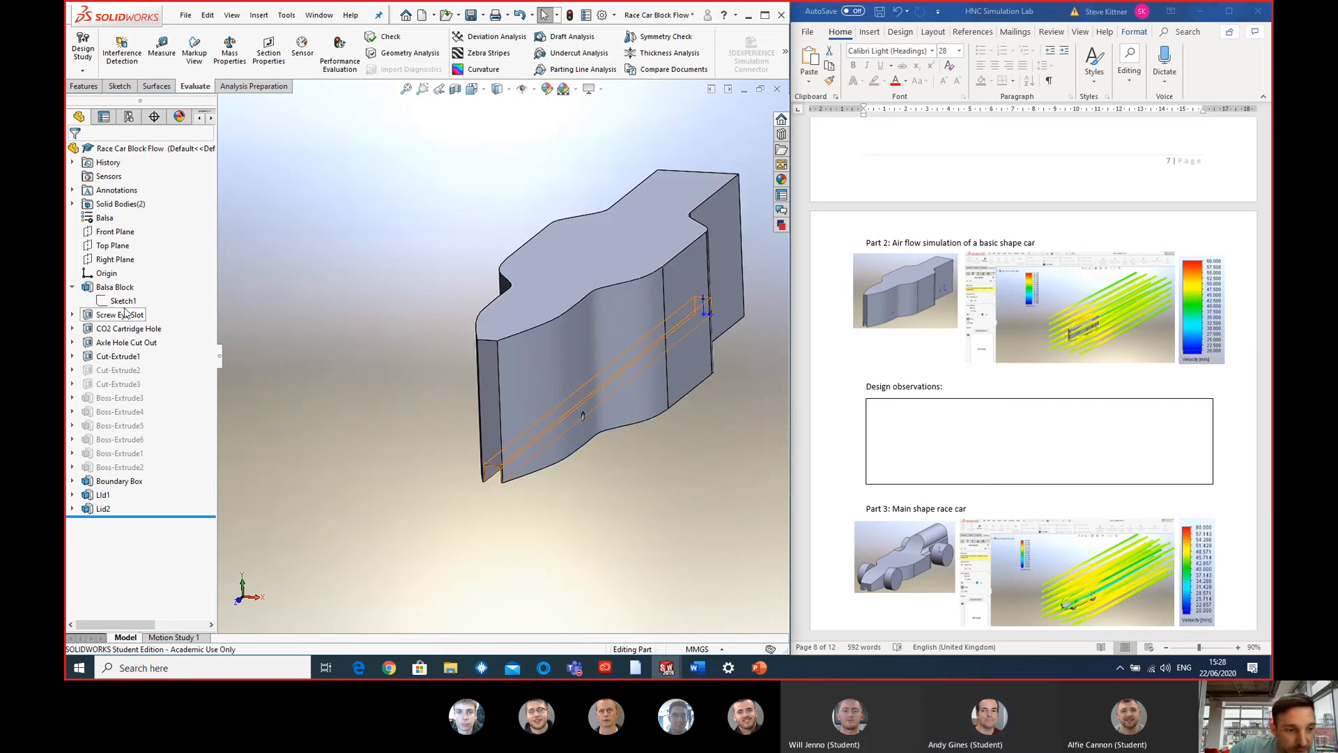
click(73, 287)
middle_drag(741, 379, 648, 328)
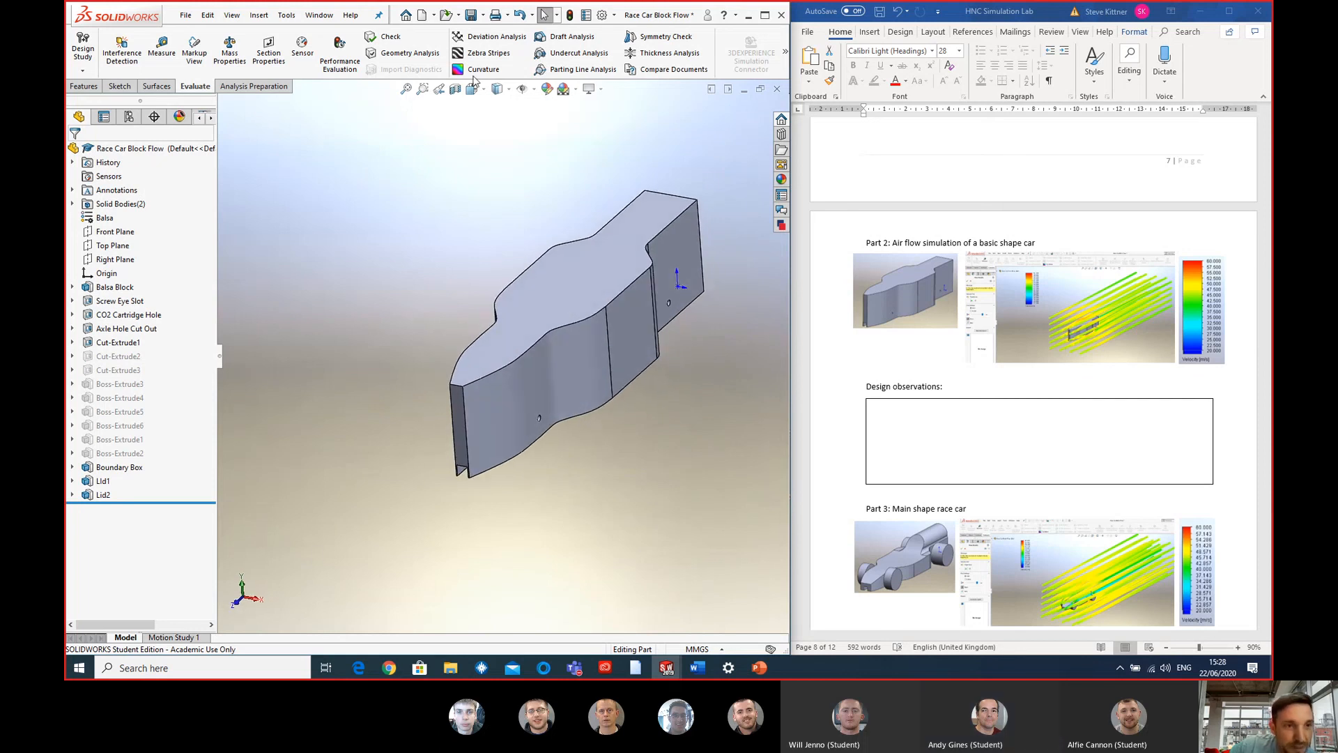
- Start the FloXpress Analysis Wizard for the basic shape car and solve the model with the existing flow conditions
click(785, 55)
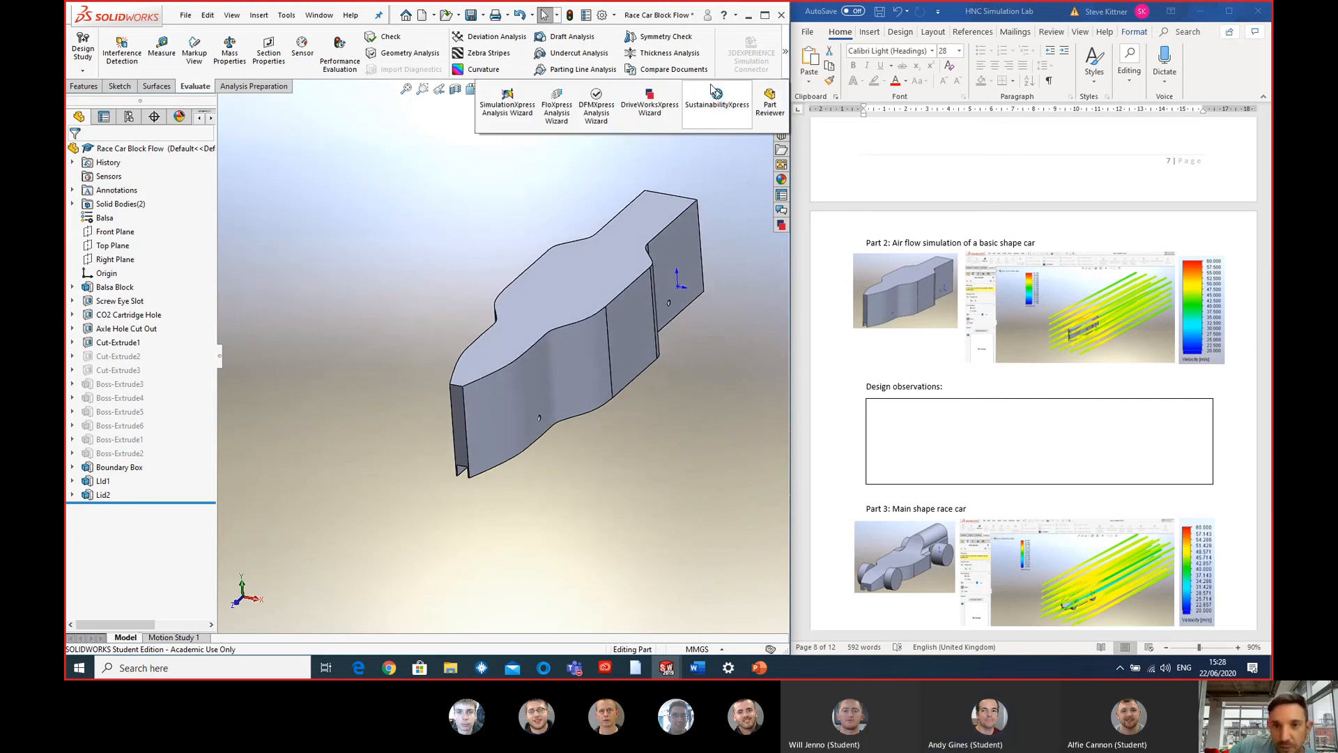
click(563, 112)
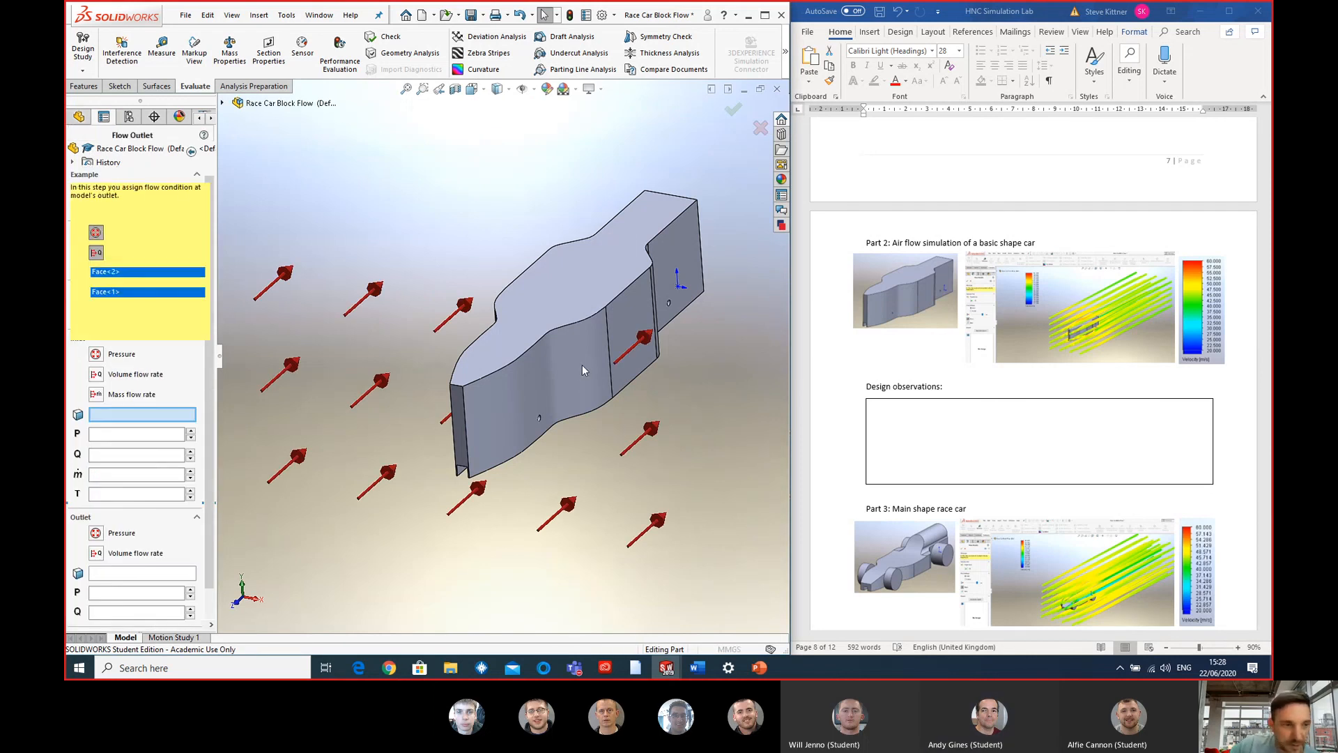
scroll(583, 365, up, 4)
click(97, 224)
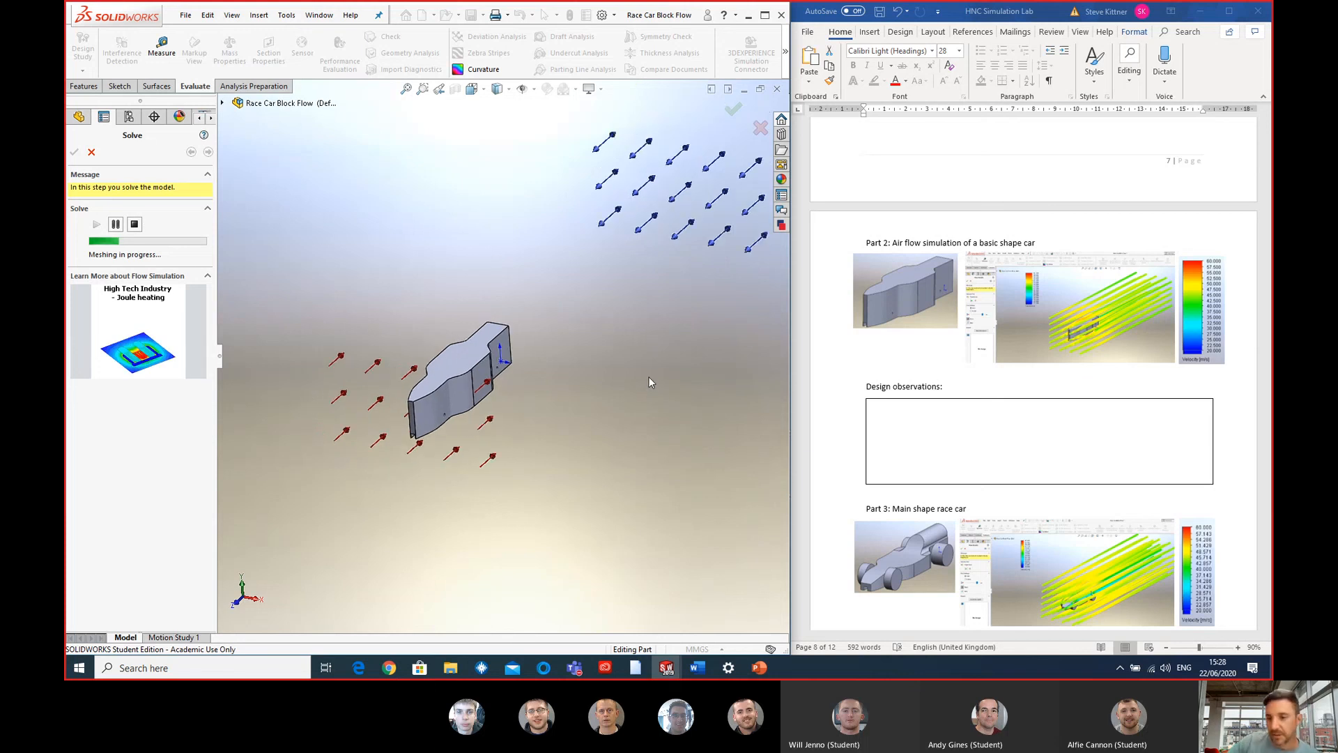
- Switch to the Word document's additional SolidWorks Professional data and enlarge the race car flow trajectories picture to inspect its details
scroll(1081, 379, down, 20)
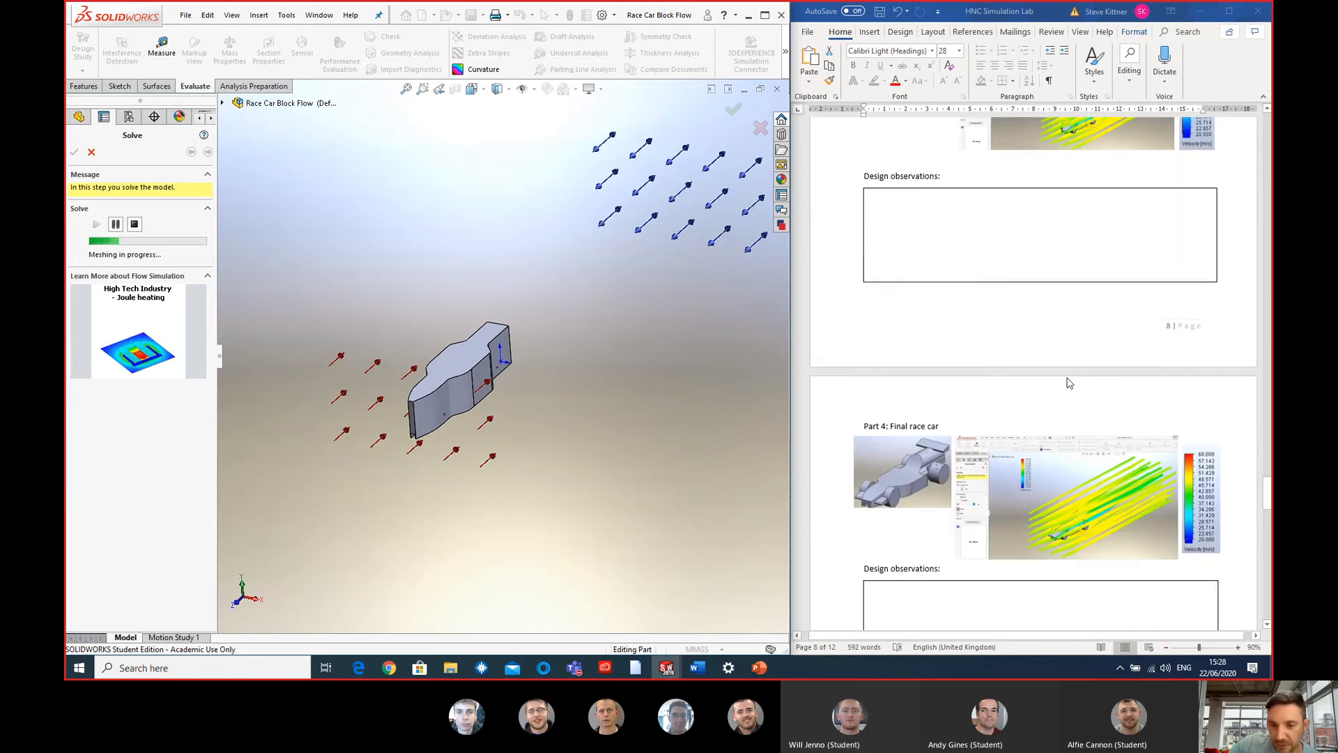
scroll(1066, 383, down, 15)
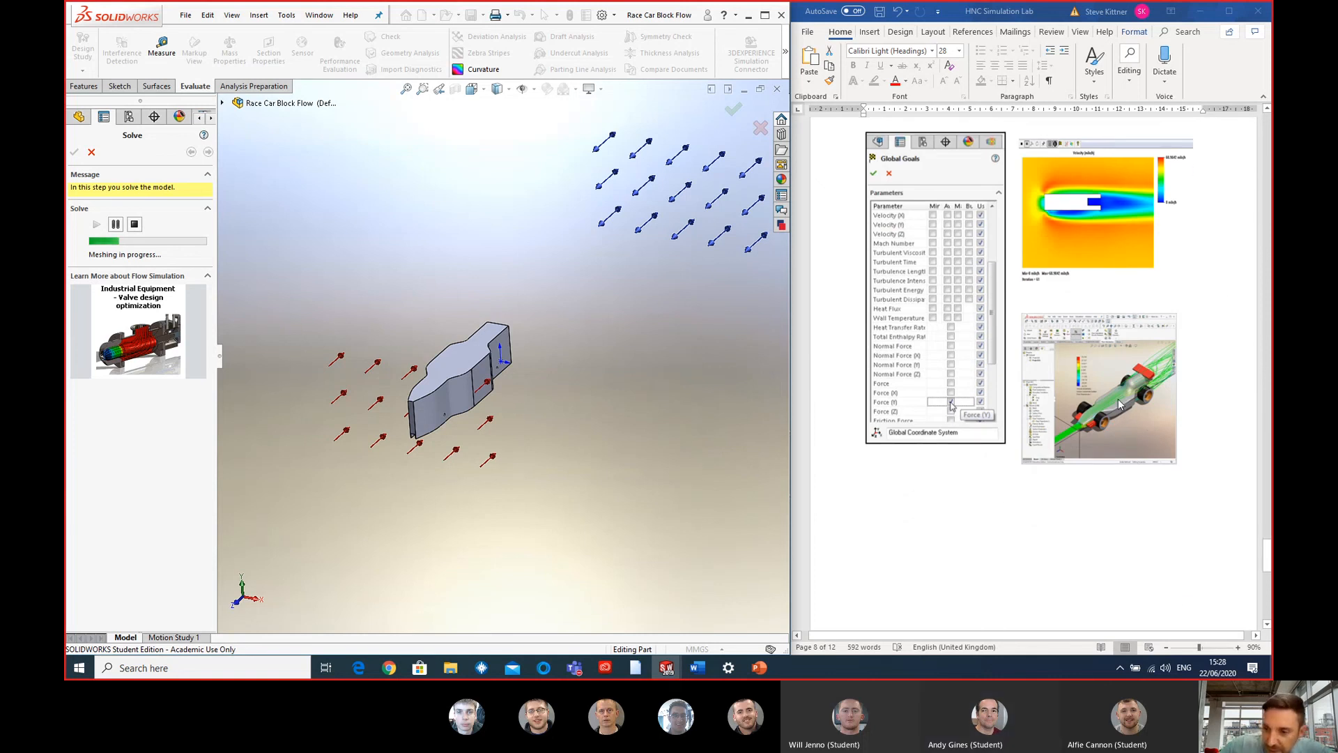
click(1119, 404)
click(1102, 401)
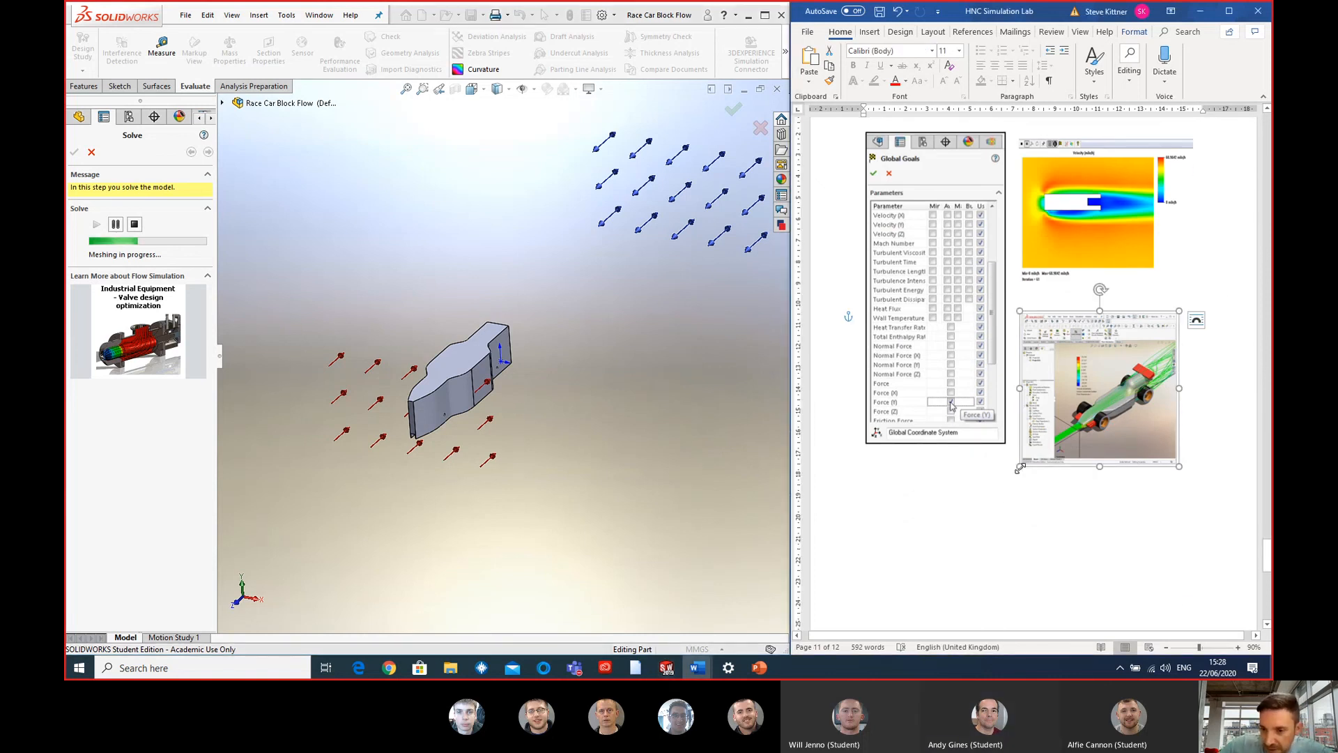
drag(1019, 466, 863, 618)
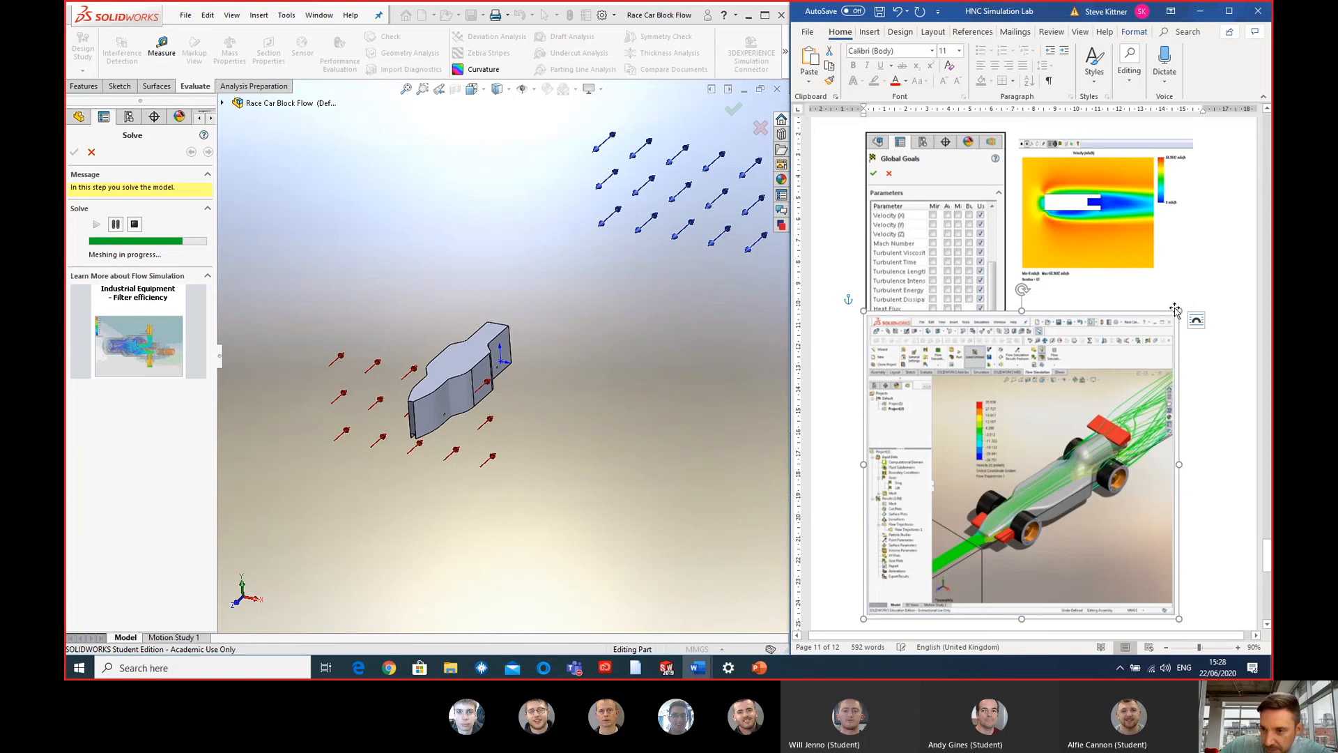
drag(1178, 311, 1255, 159)
drag(1172, 504, 1088, 455)
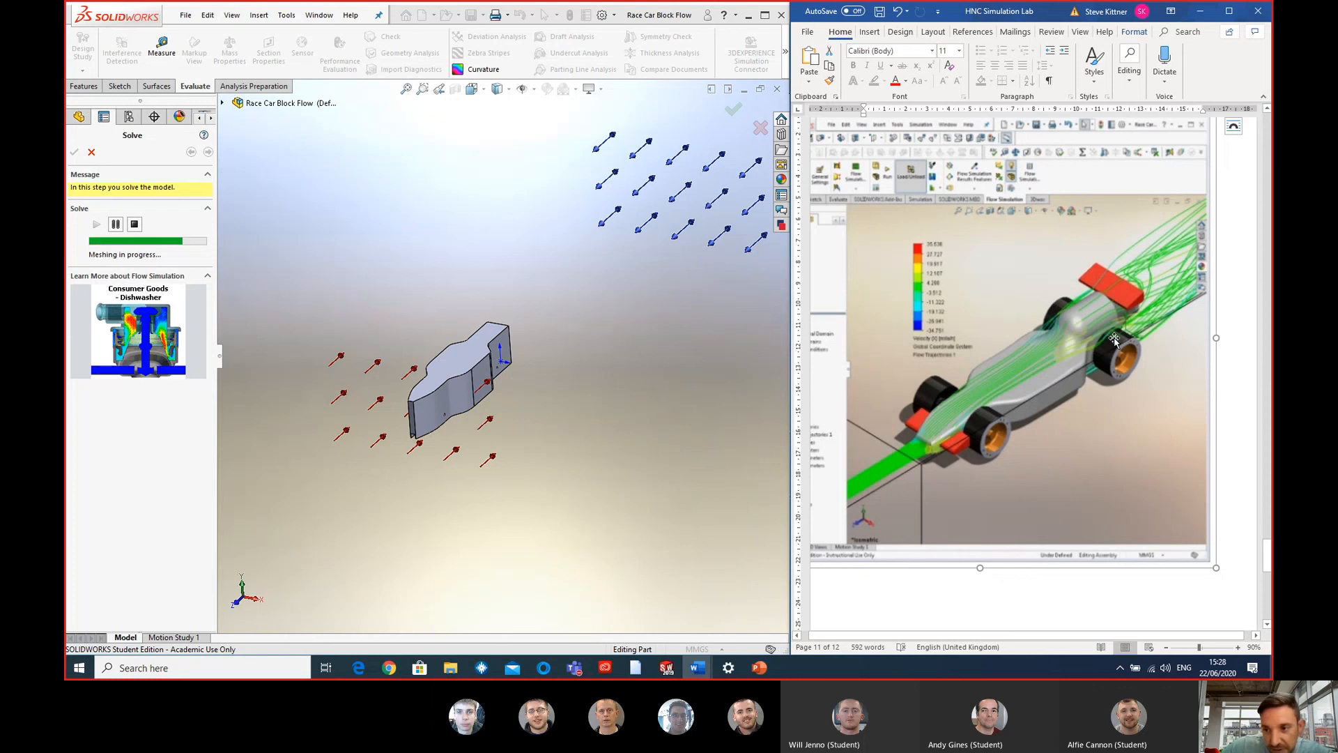
scroll(1137, 309, up, 2)
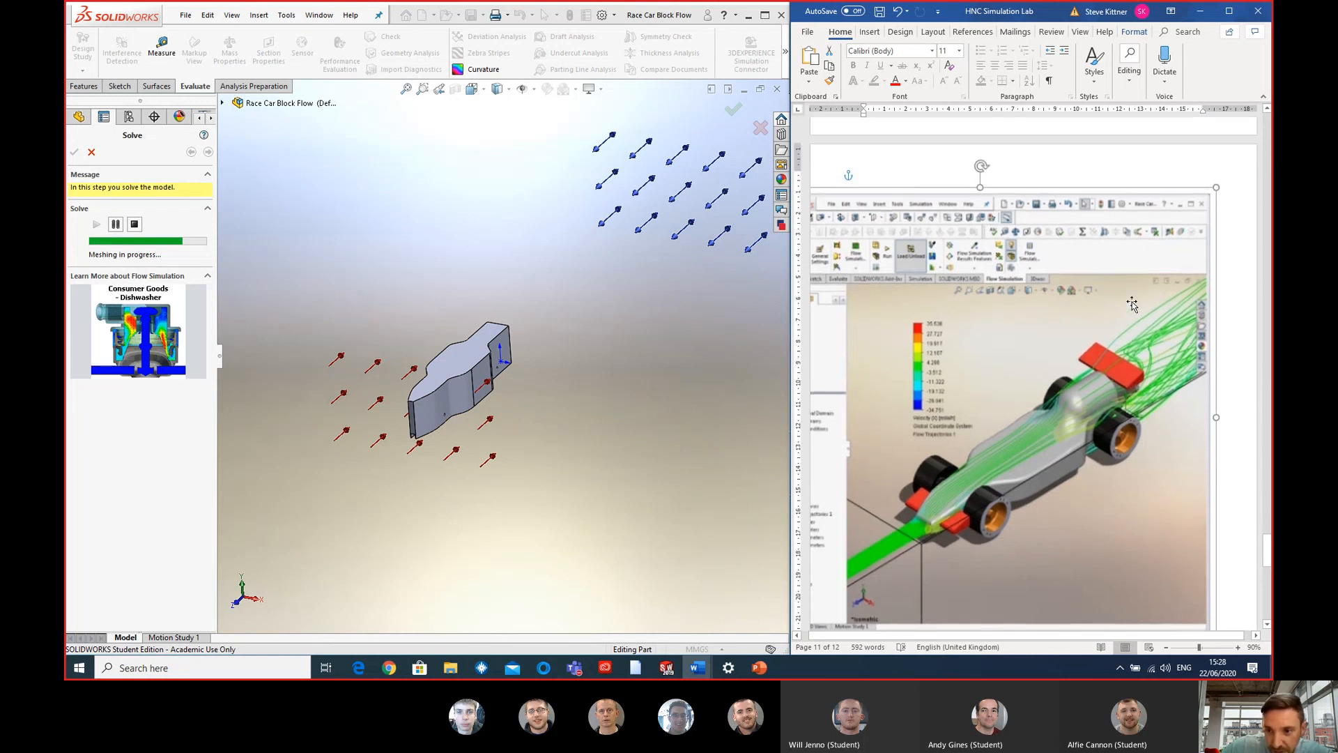
scroll(945, 367, down, 1)
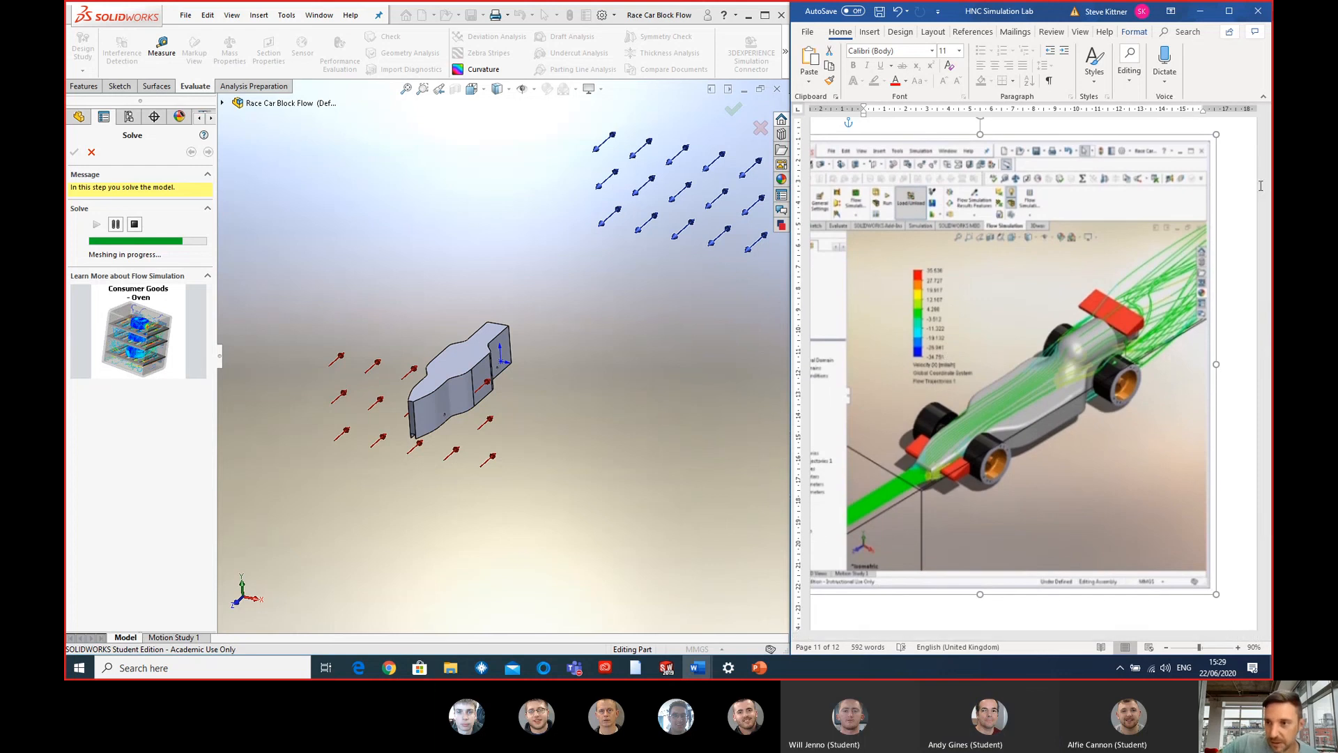
- Shrink the race car flow trajectories picture and place it below the velocity plot, beside the Global Goals picture
drag(1217, 133, 1125, 253)
drag(1089, 468, 1261, 513)
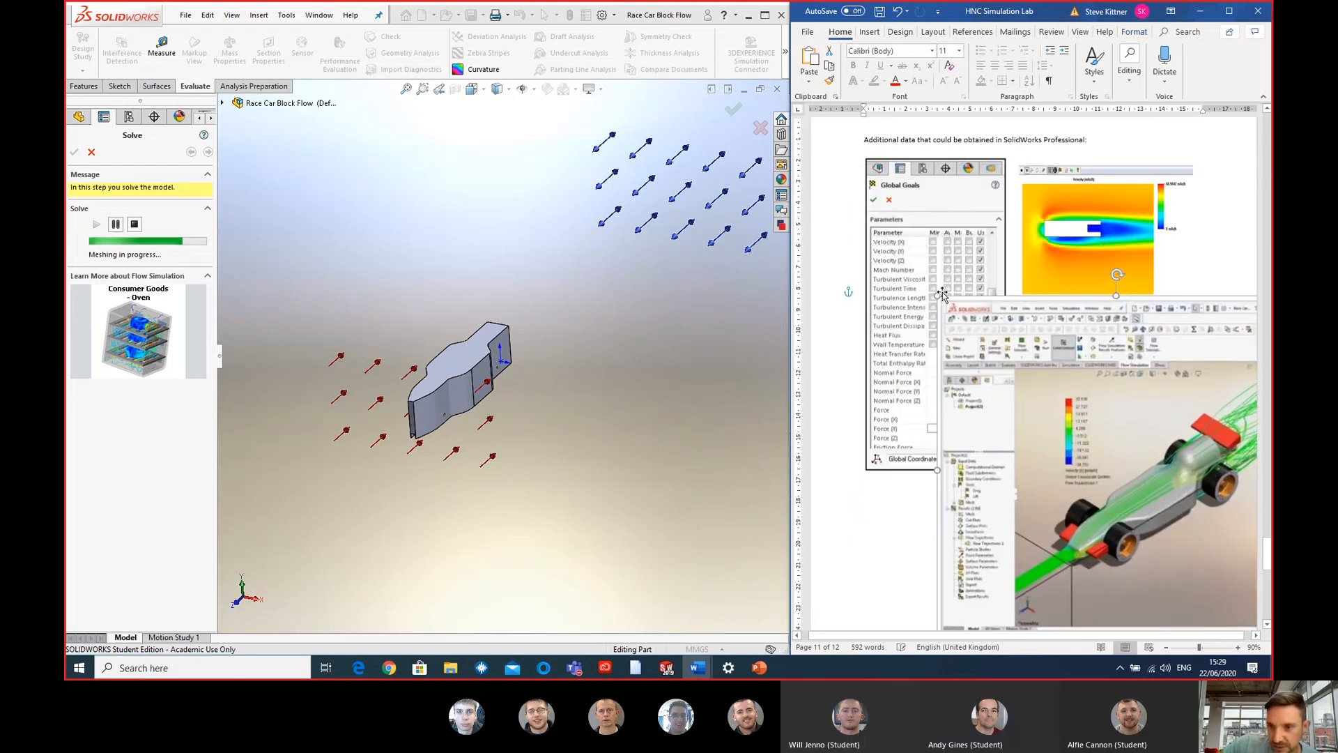
drag(939, 298, 1094, 379)
drag(1106, 449, 1100, 409)
- Look at the whole flow model in SOLIDWORKS while it solves and go back through the lab document's result sections to Part 1
click(555, 466)
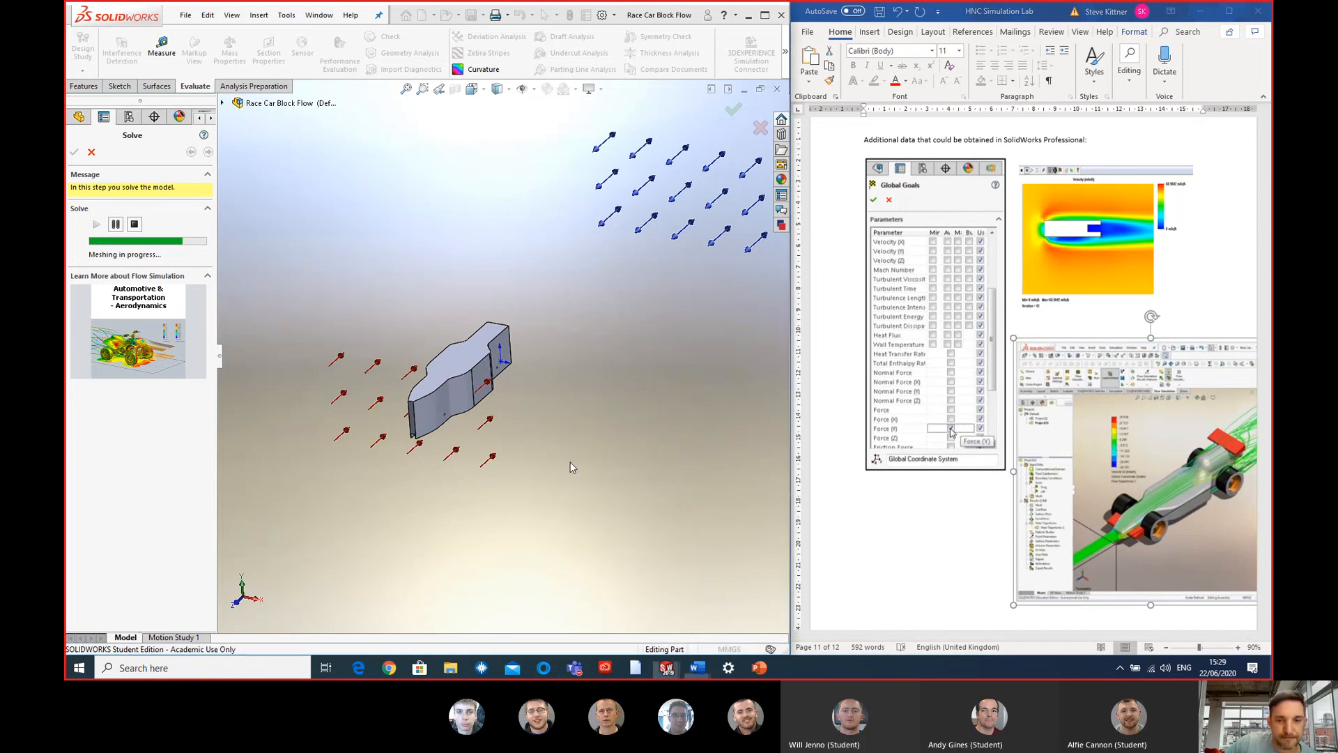
scroll(645, 438, up, 3)
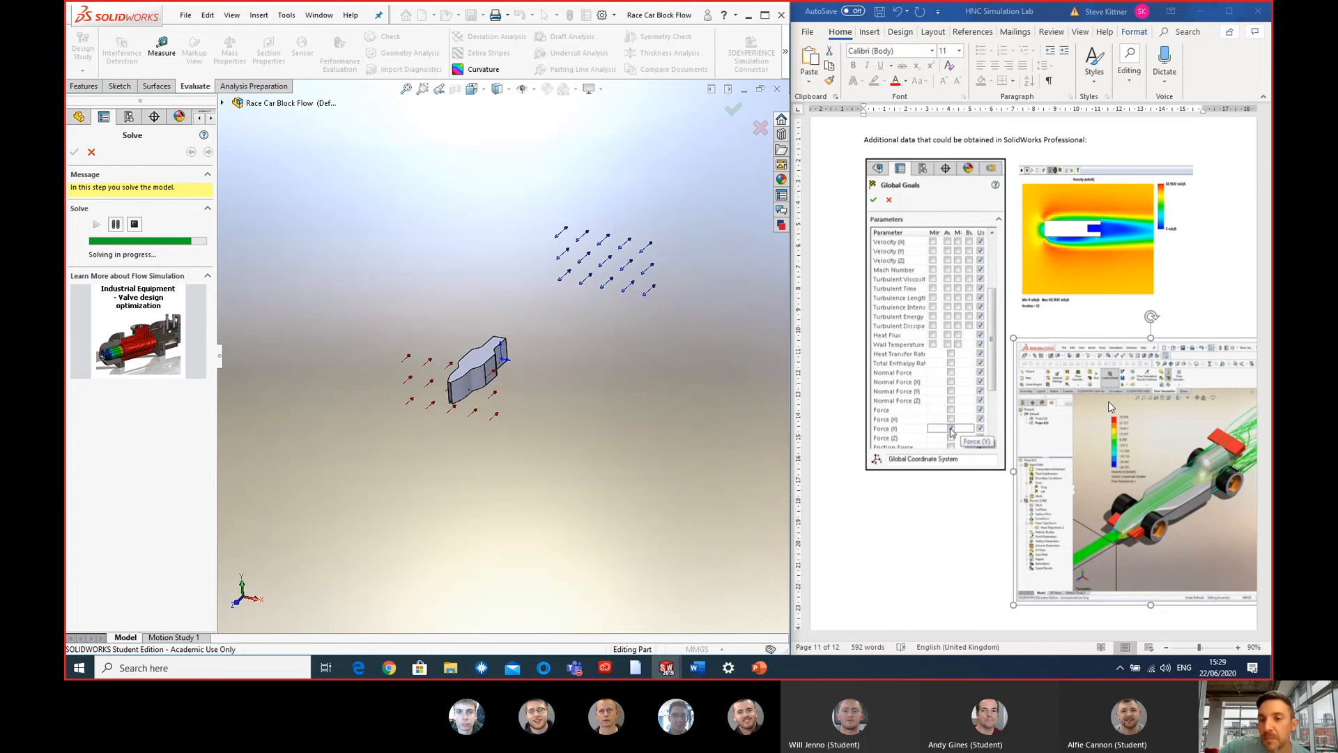
scroll(1099, 269, up, 10)
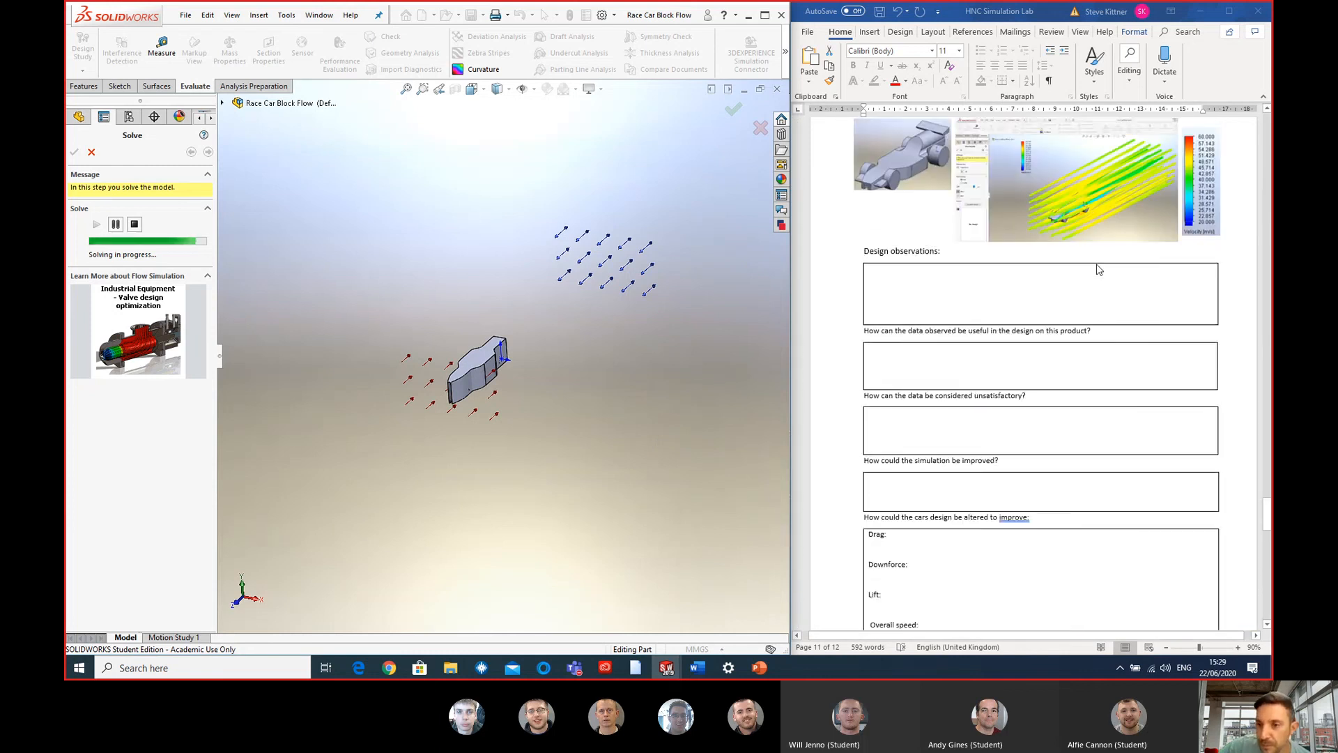
scroll(1100, 269, up, 10)
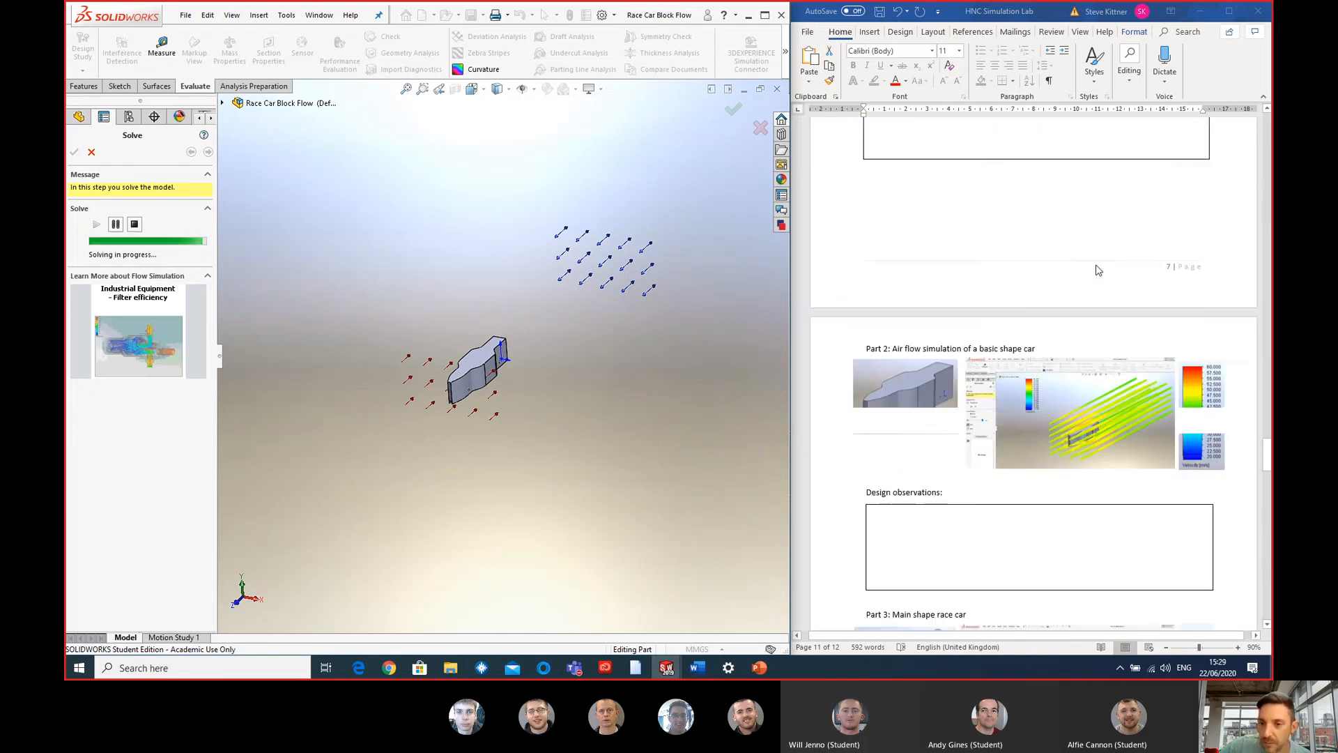
scroll(1096, 270, up, 10)
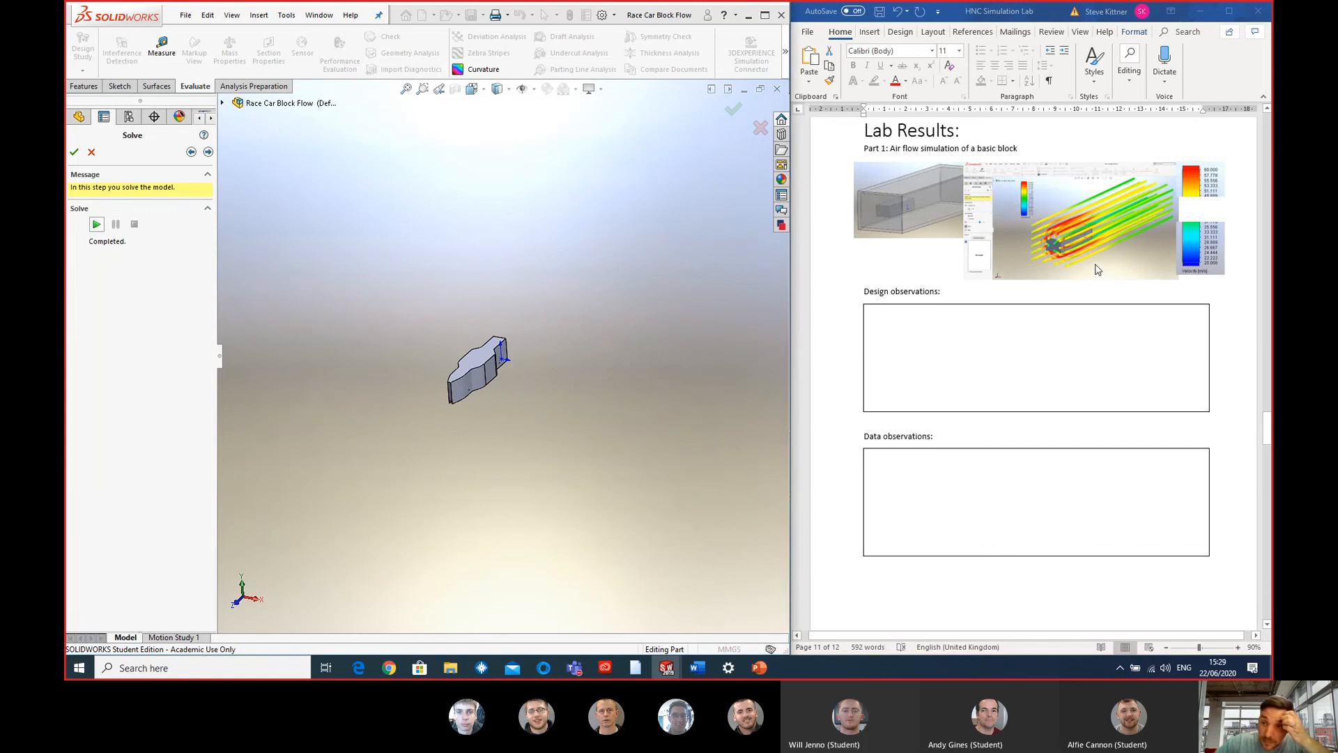
- Set the velocity legend of the basic shape car's flow trajectories to a range of 20 to 60 m/s
scroll(1096, 270, down, 10)
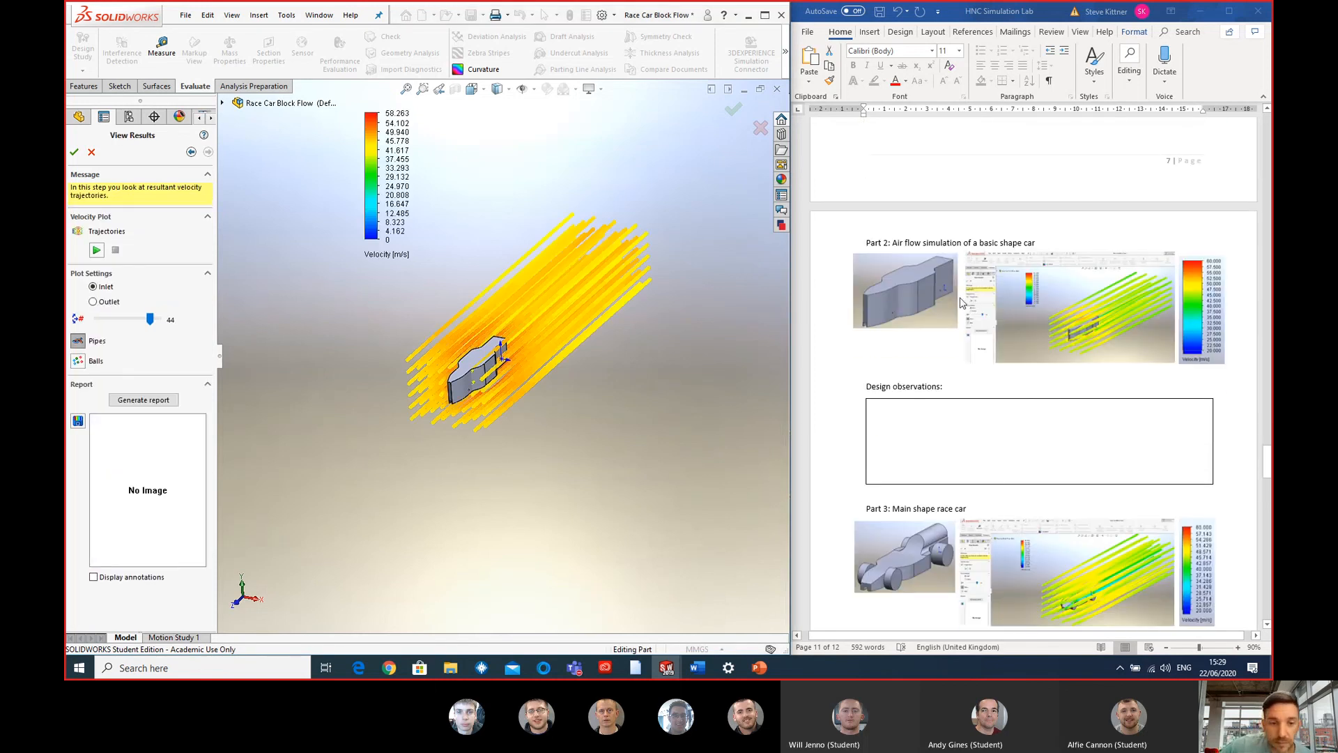
scroll(962, 303, down, 1)
scroll(483, 350, down, 1)
middle_drag(488, 398, 486, 282)
double_click(388, 244)
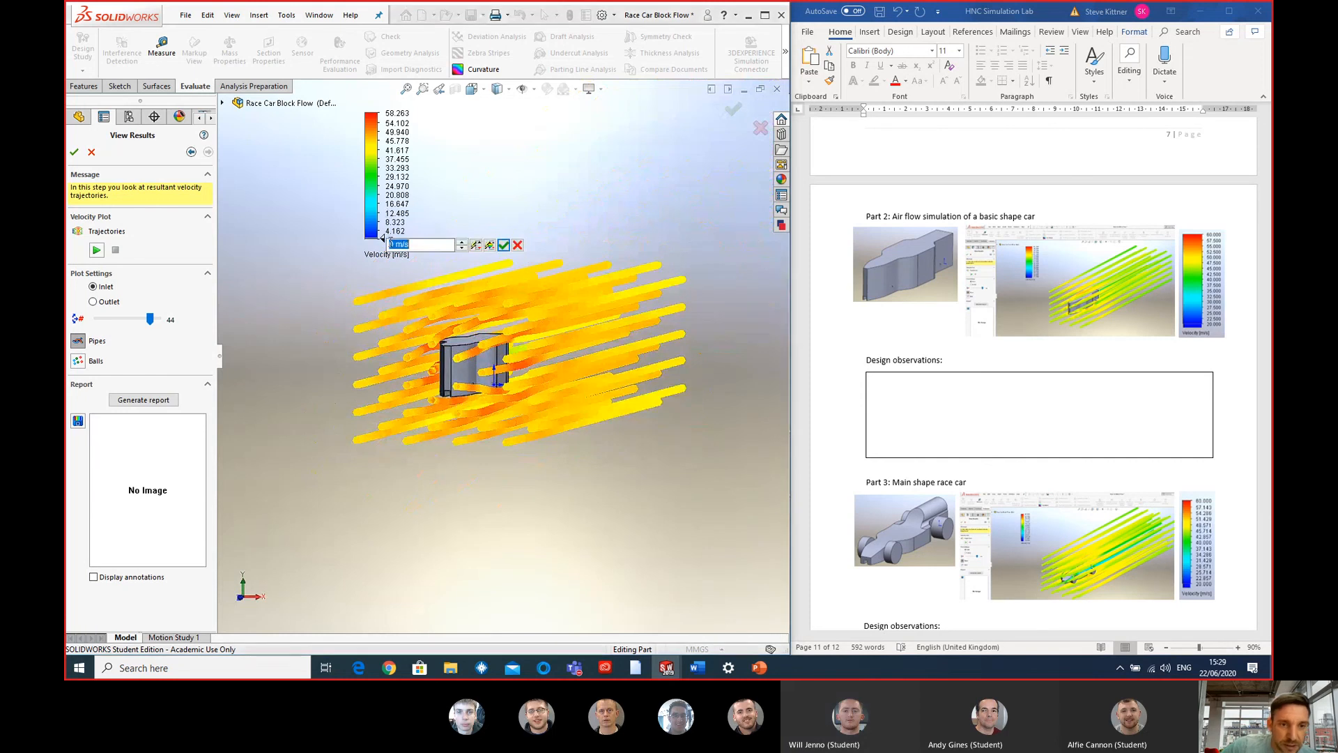
text(20)
key(Return)
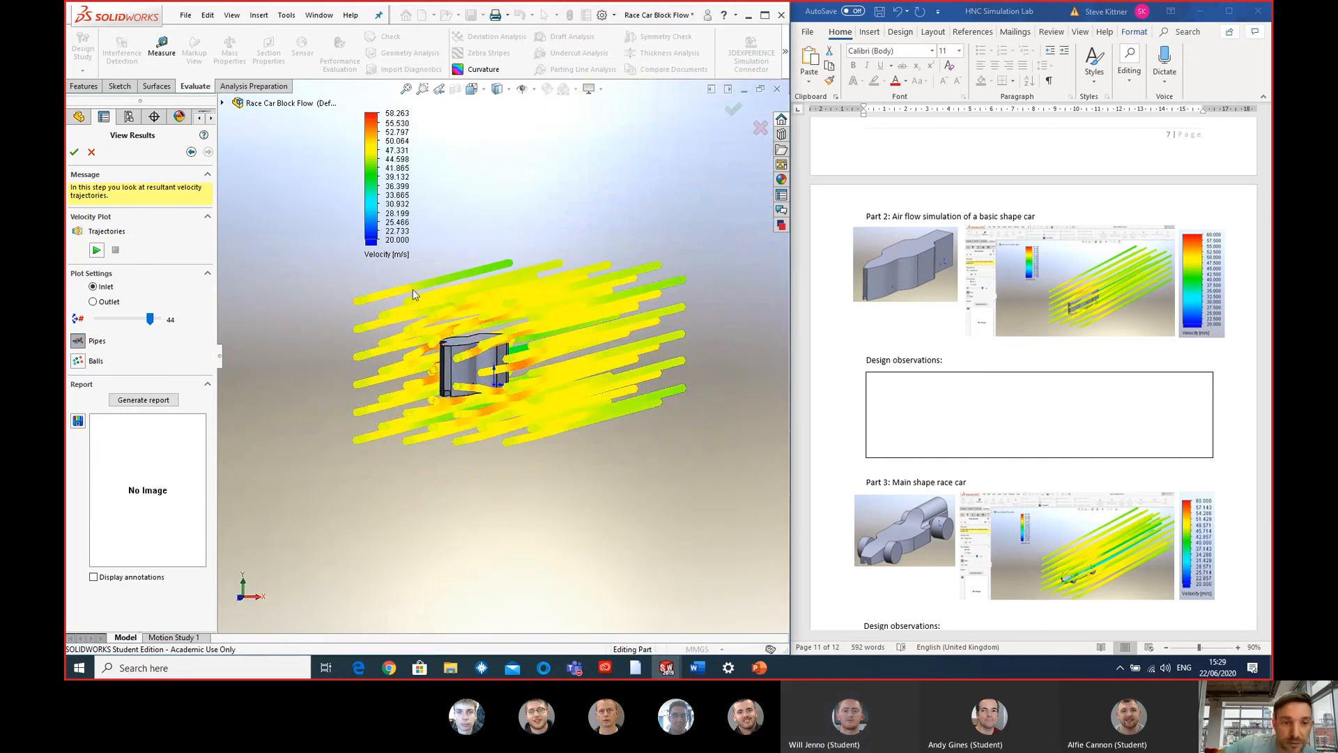
double_click(398, 113)
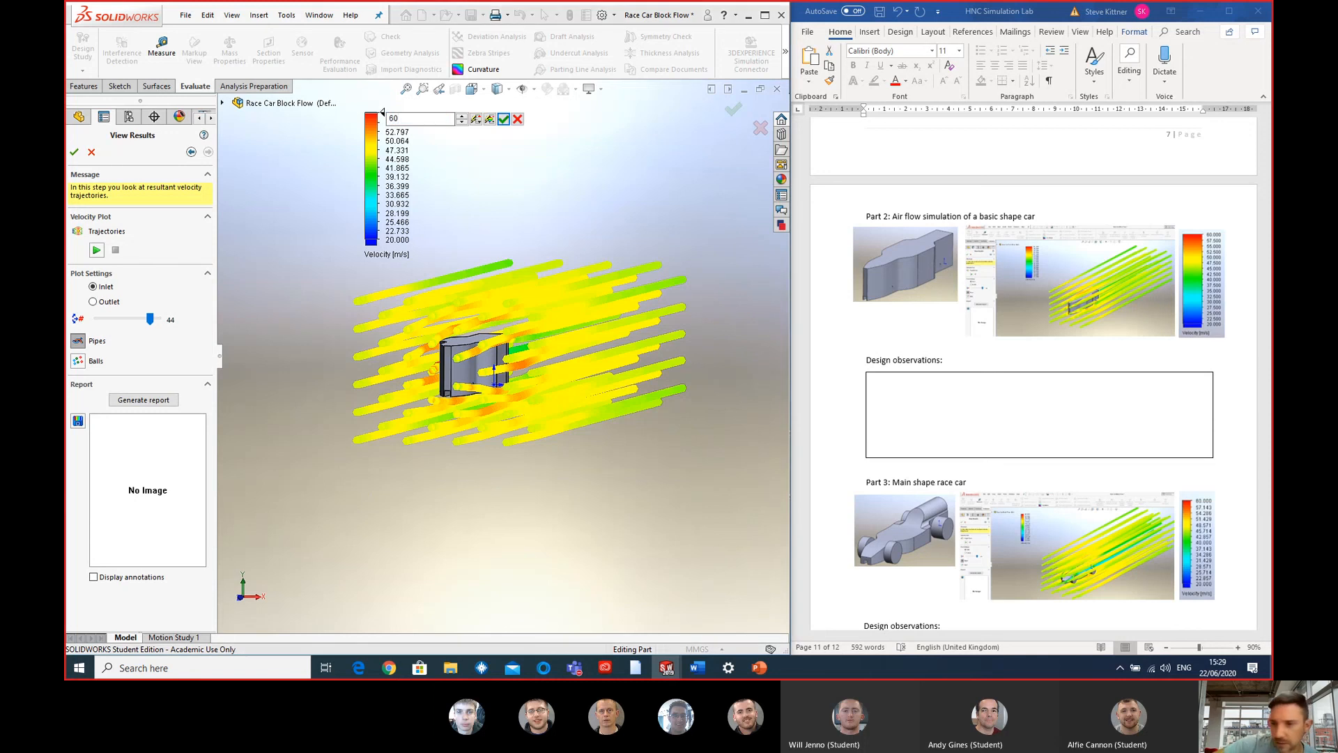
key(Return)
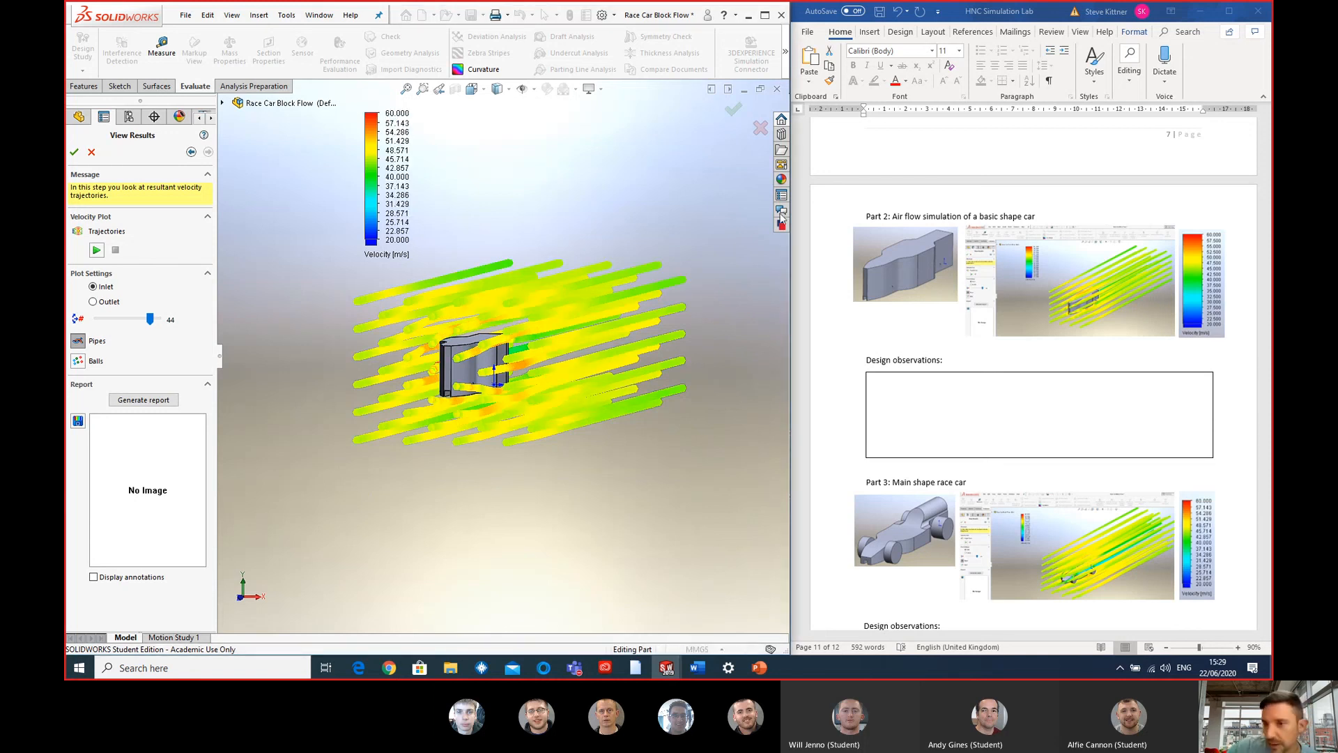
- Compare the basic shape car's velocity trajectories with the basic block's result picture in Part 1 of the lab document
scroll(1038, 225, up, 10)
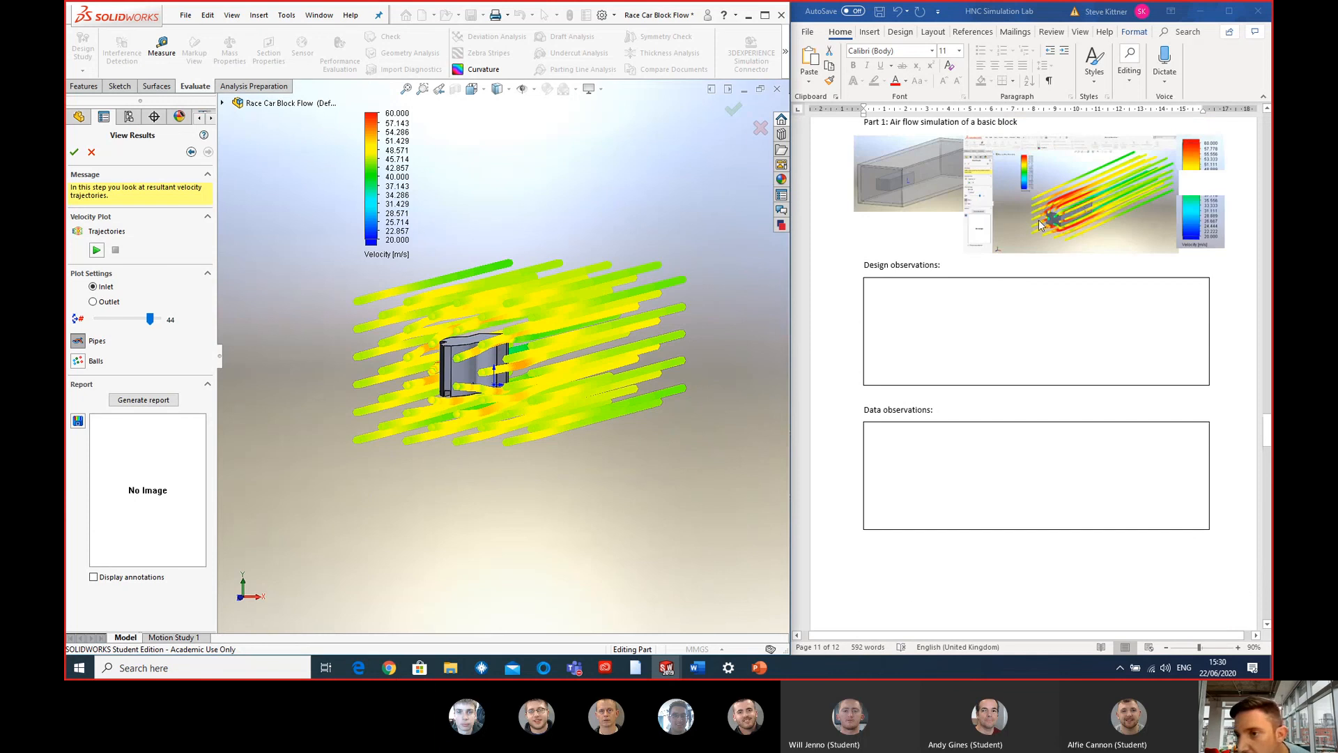
scroll(1040, 225, down, 10)
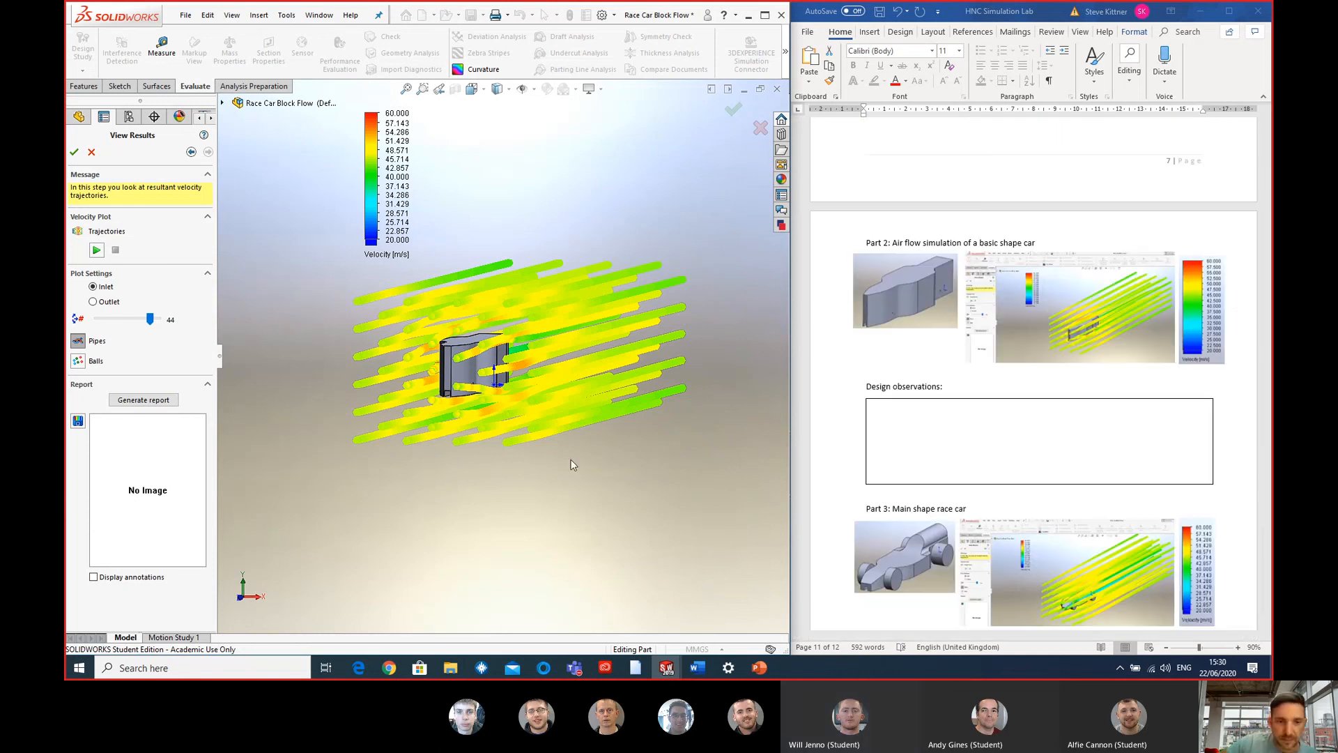
scroll(486, 456, down, 1)
middle_drag(479, 362, 453, 341)
scroll(1049, 348, up, 6)
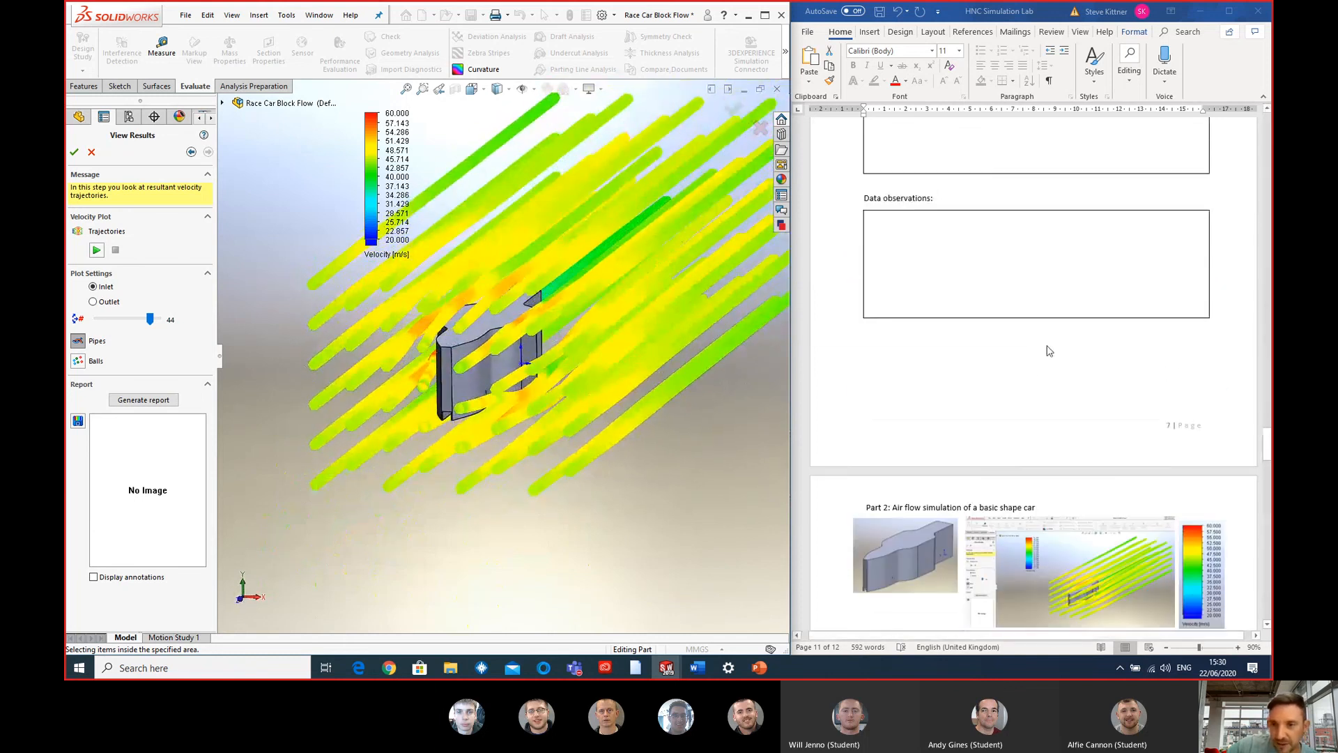
scroll(676, 358, up, 2)
scroll(662, 349, down, 2)
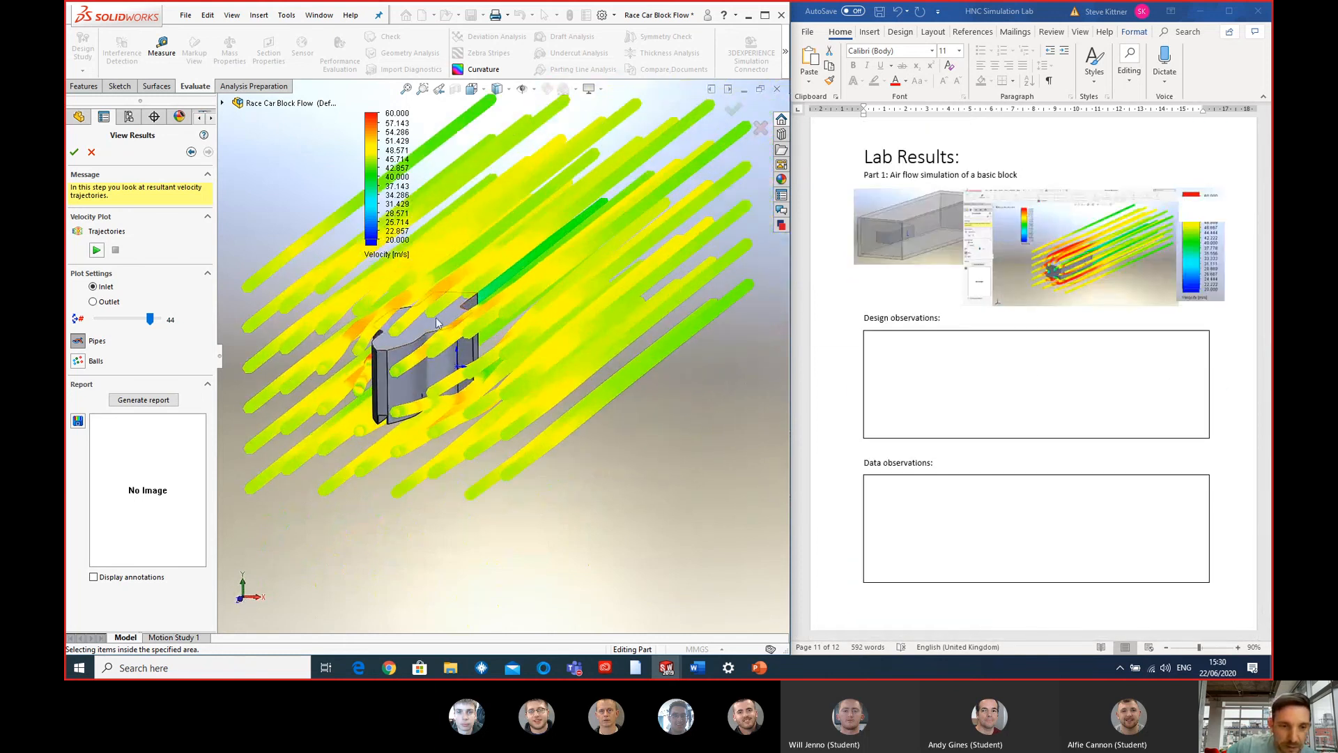
scroll(436, 315, up, 2)
scroll(423, 319, down, 2)
mouse_move(422, 320)
middle_down()
mouse_move(443, 298)
mouse_move(422, 299)
mouse_move(425, 310)
middle_up()
scroll(628, 339, up, 2)
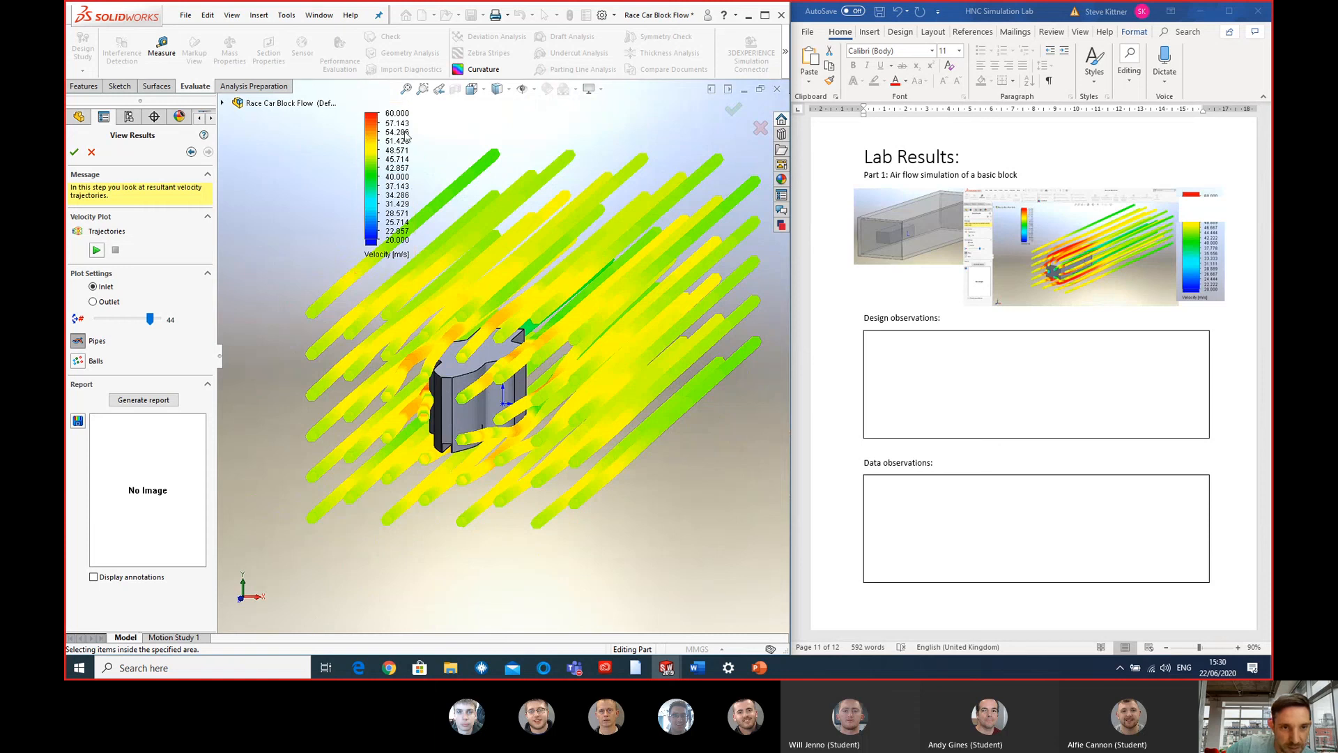
- Examine the flow trajectories around the front, sides and rear of the basic shape car from several angles
middle_drag(487, 387, 534, 310)
scroll(478, 409, down, 4)
middle_drag(724, 273, 353, 433)
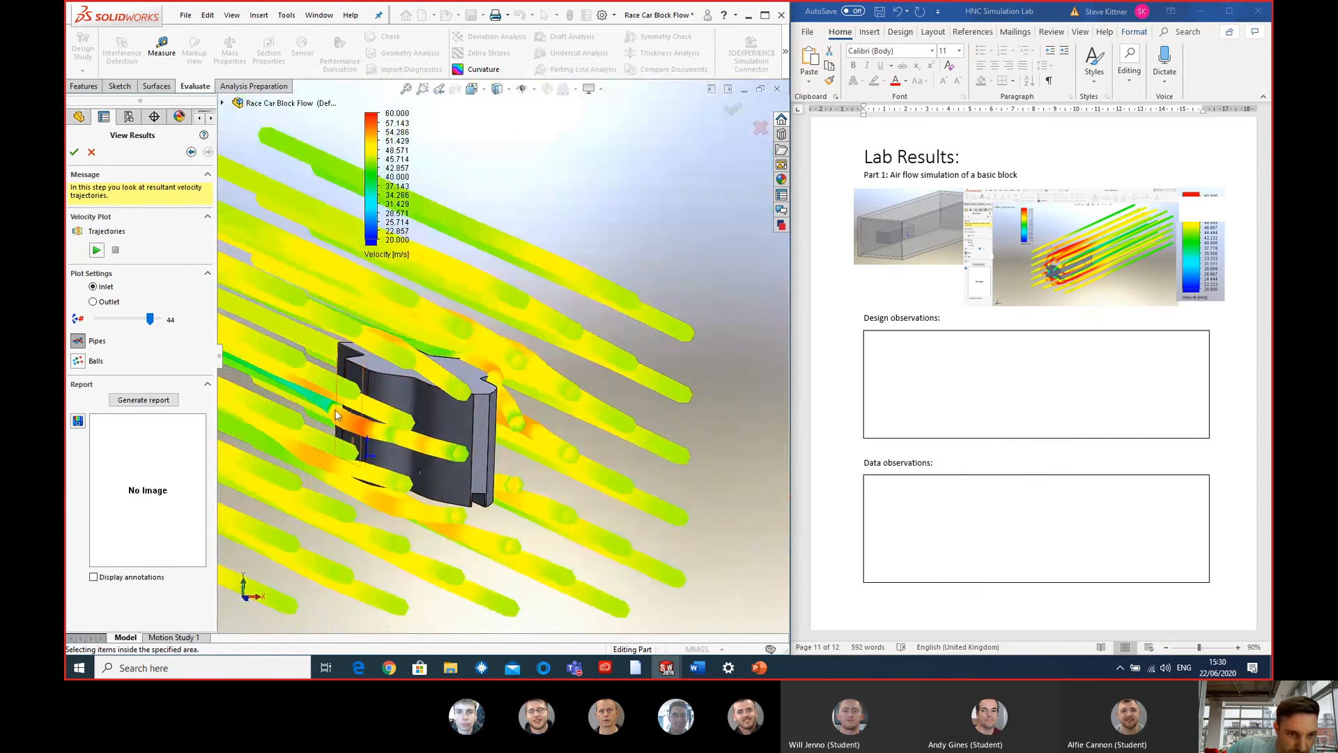
mouse_move(341, 435)
middle_down()
mouse_move(401, 398)
mouse_move(390, 400)
mouse_move(455, 421)
mouse_move(451, 438)
middle_up()
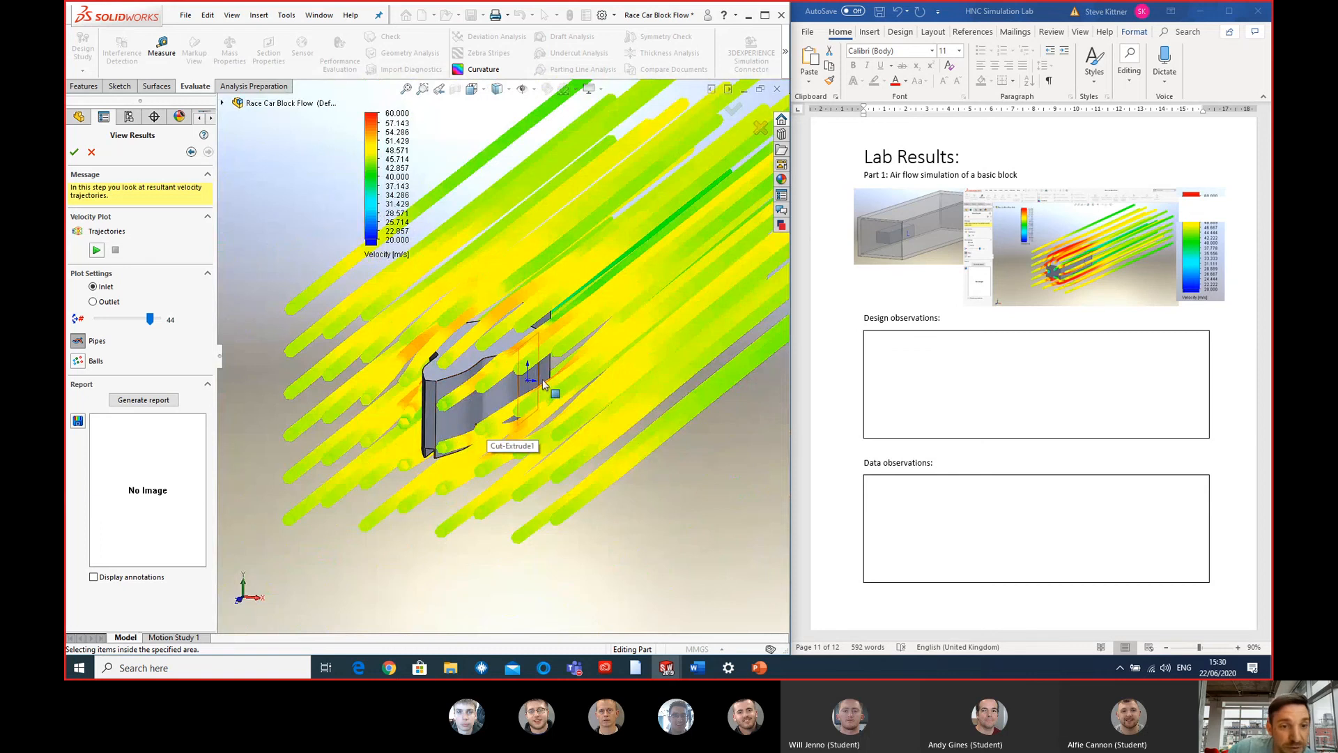
middle_drag(544, 374, 623, 383)
scroll(1028, 398, down, 5)
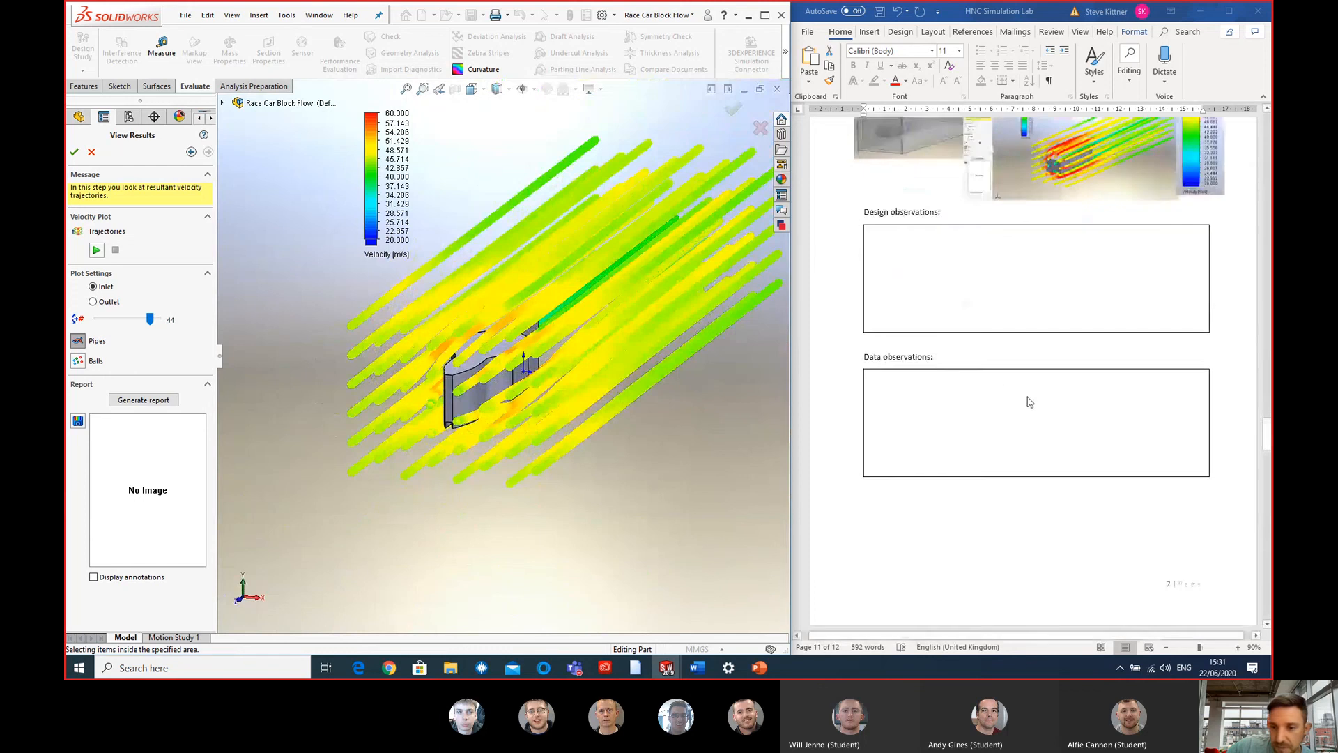
- Close the flow results and unsuppress the features from Cut-Extrude2 through Boss-Extrude6 to build the Part 3 main shape race car
scroll(1028, 397, down, 10)
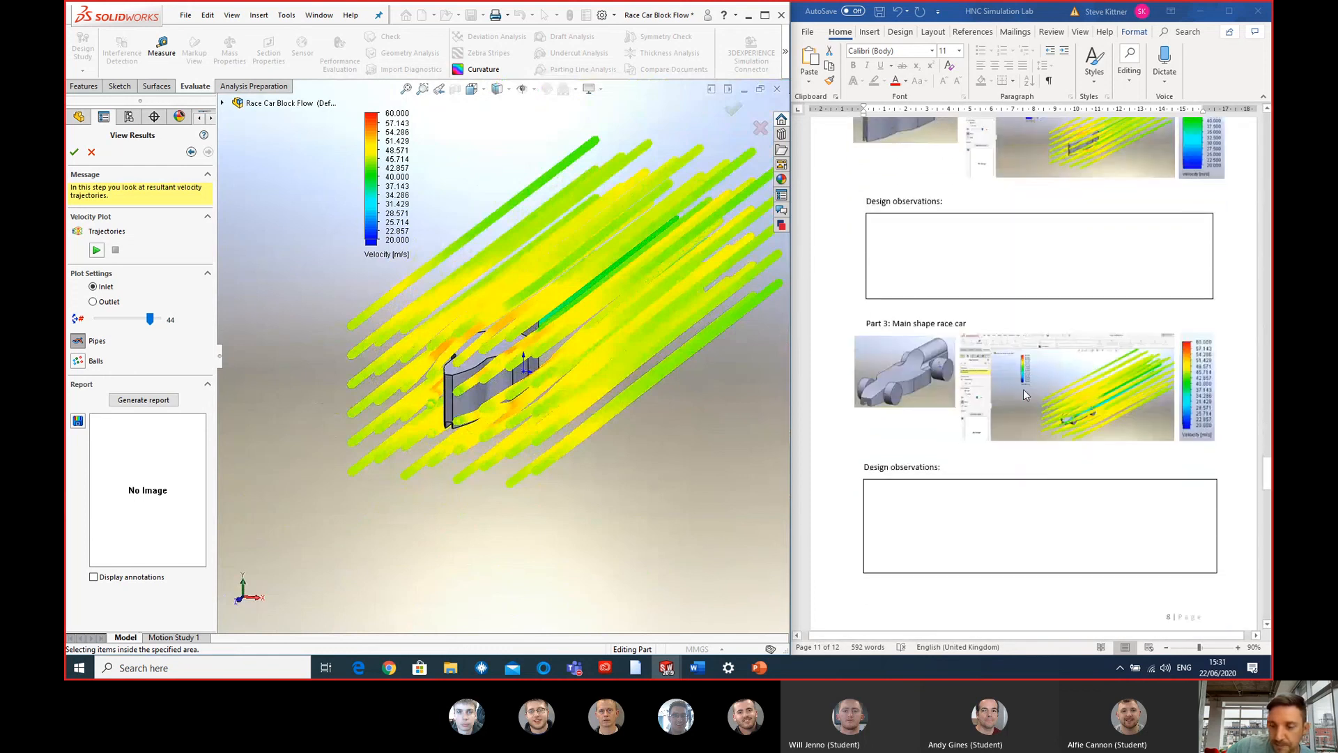
scroll(662, 427, down, 1)
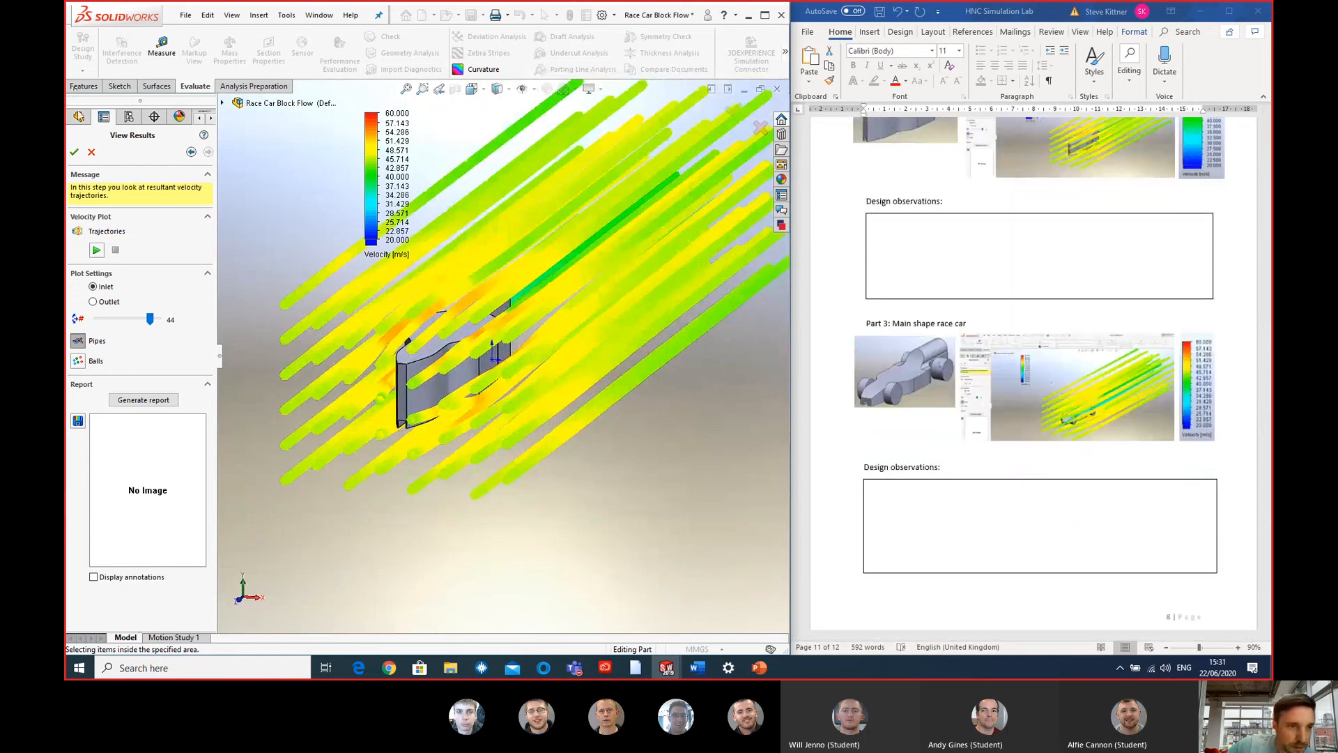
click(91, 153)
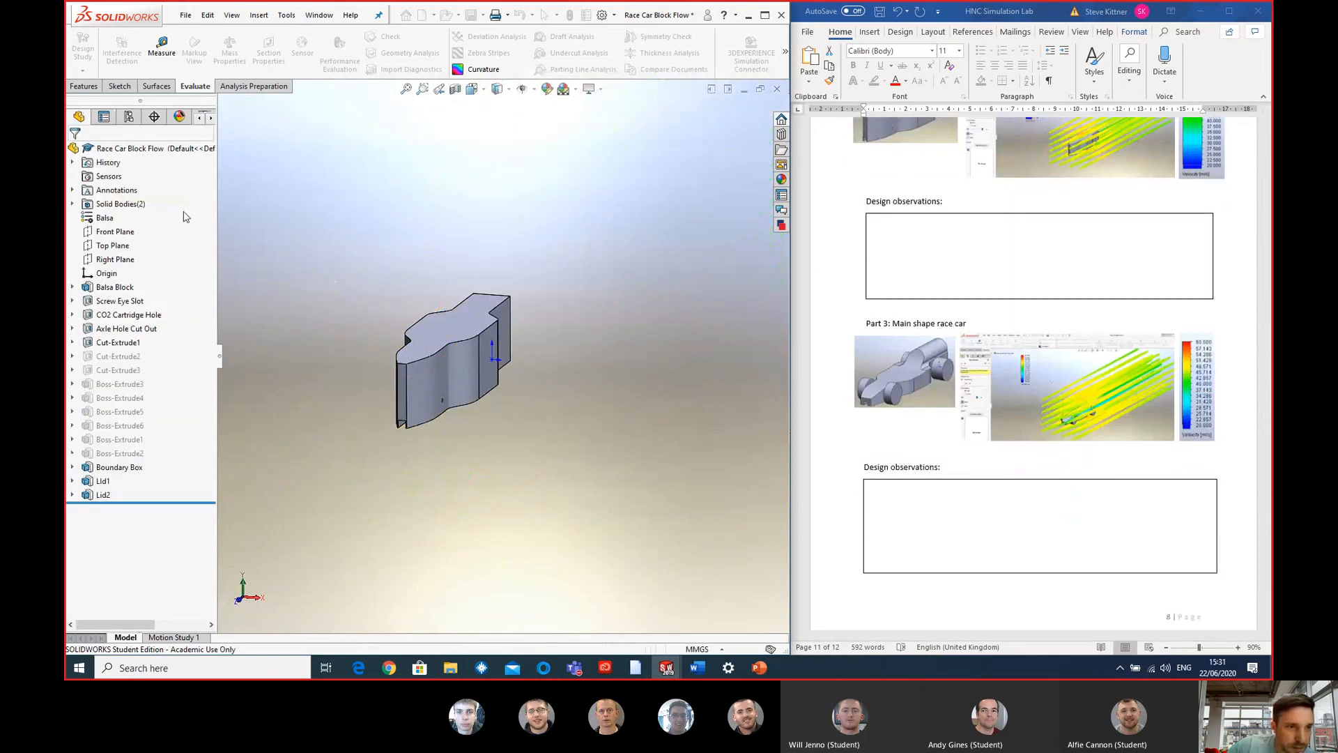
click(132, 356)
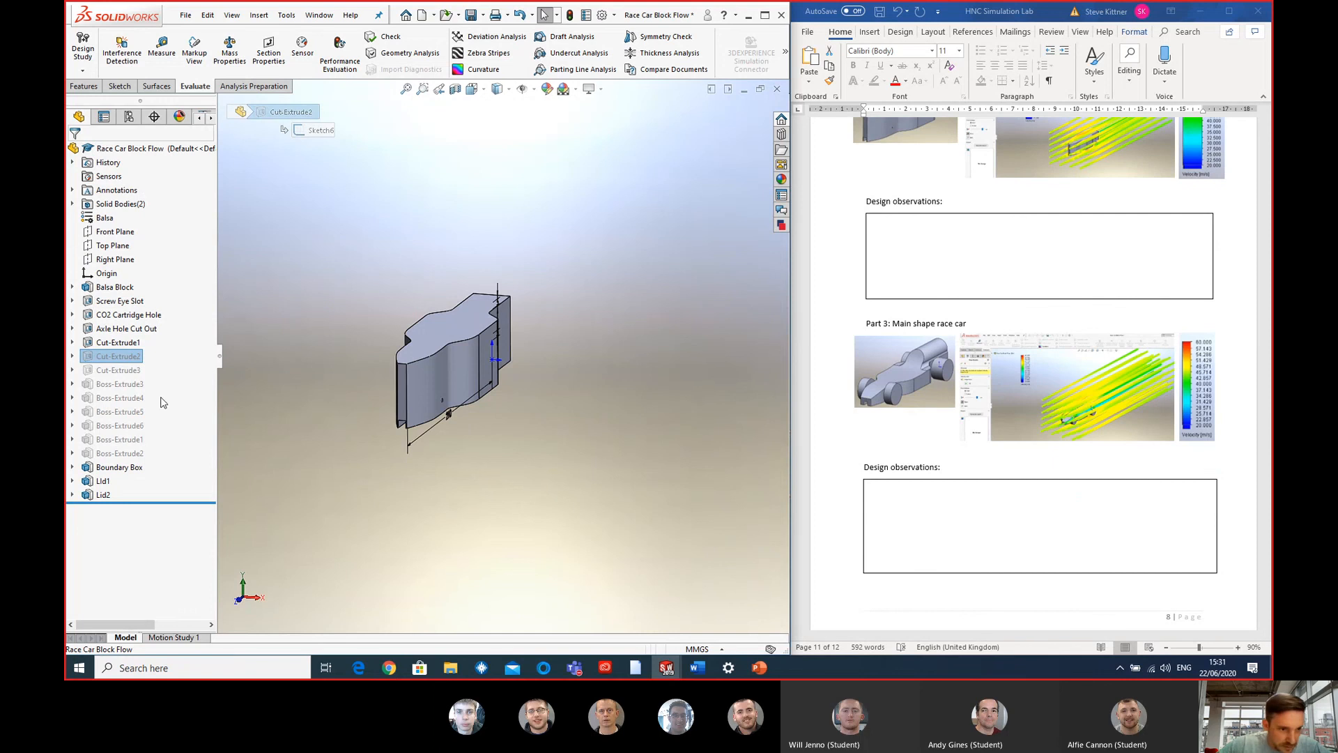
shift+click(130, 425)
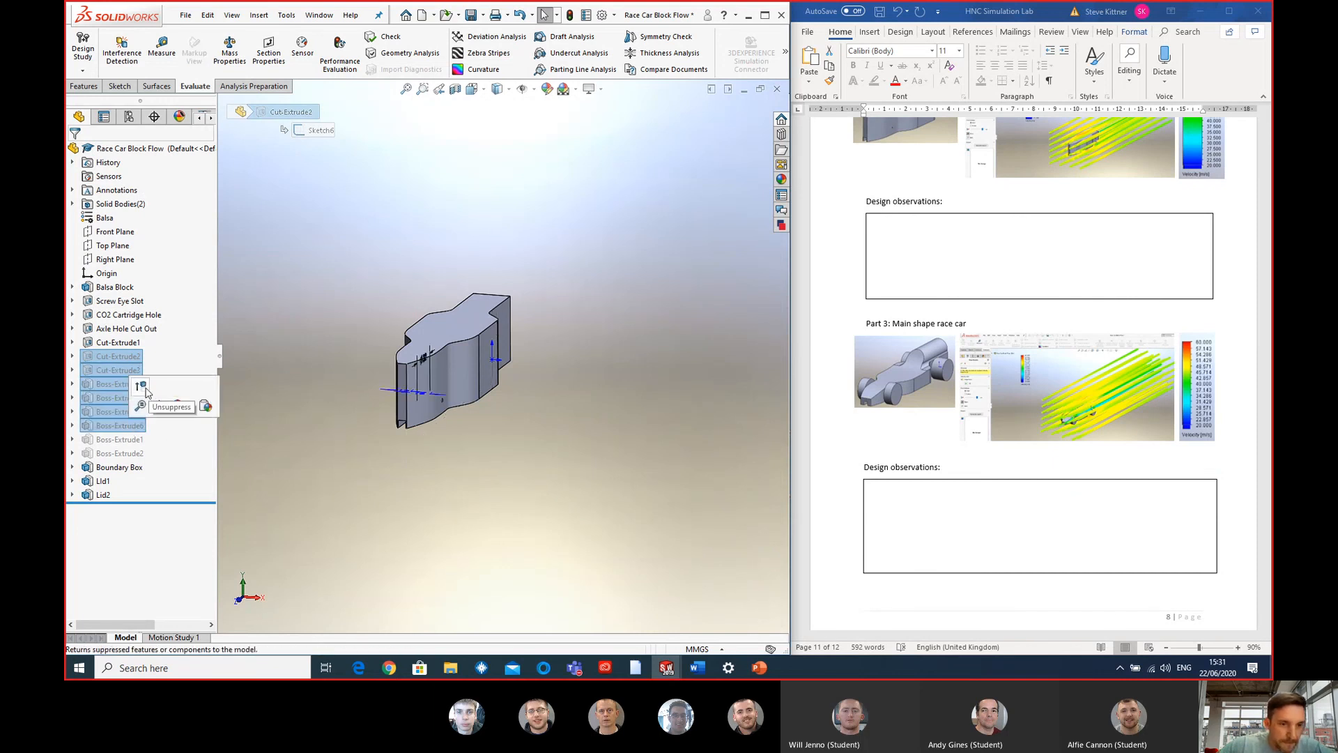
click(141, 387)
middle_drag(521, 442, 446, 415)
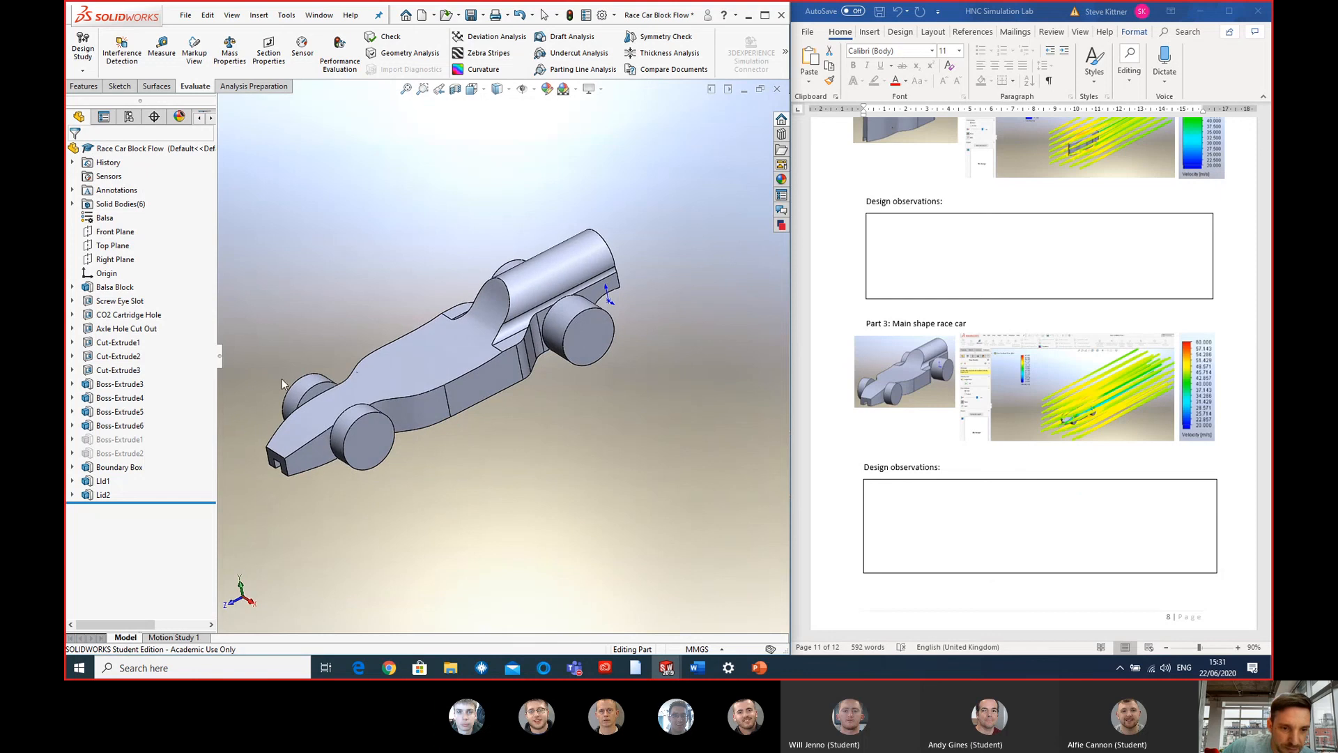
middle_drag(508, 290, 524, 238)
middle_drag(501, 328, 516, 296)
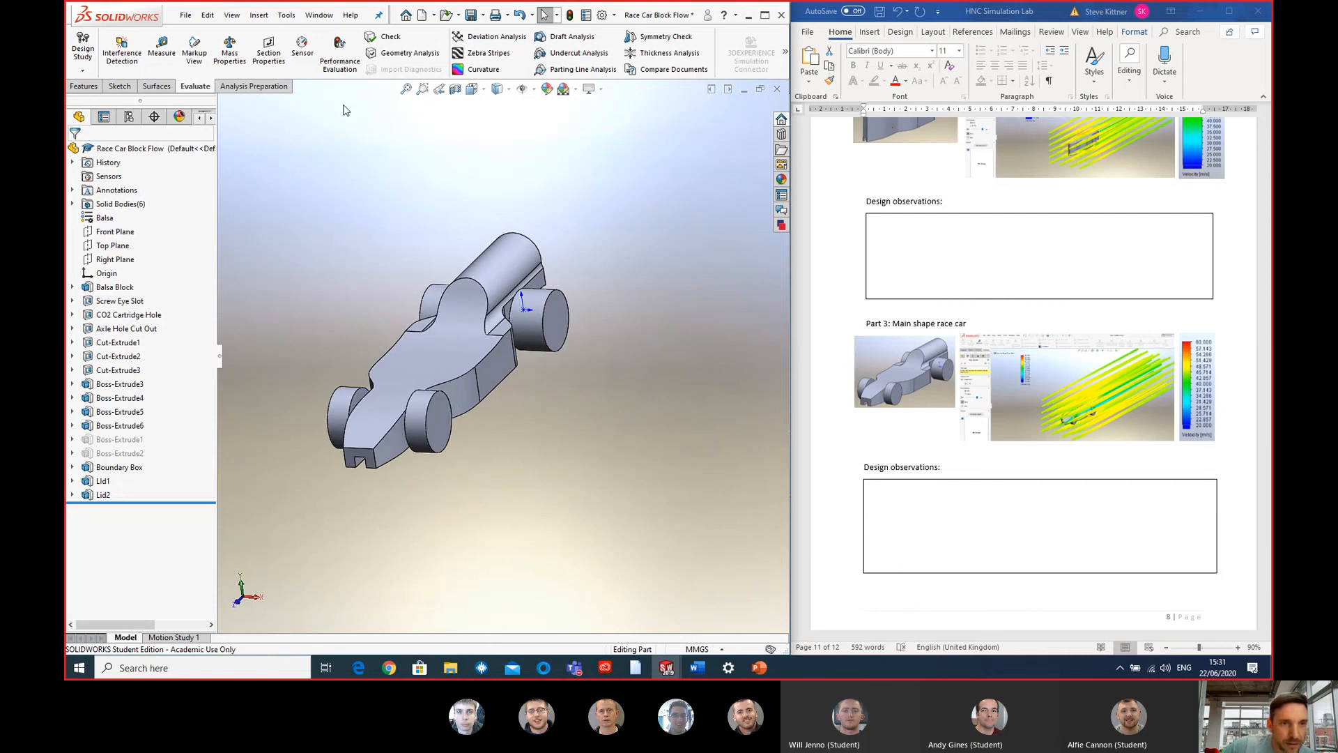
- Start the FloXpress Analysis Wizard for the main shape race car and solve the model with the existing flow conditions
click(785, 52)
click(566, 101)
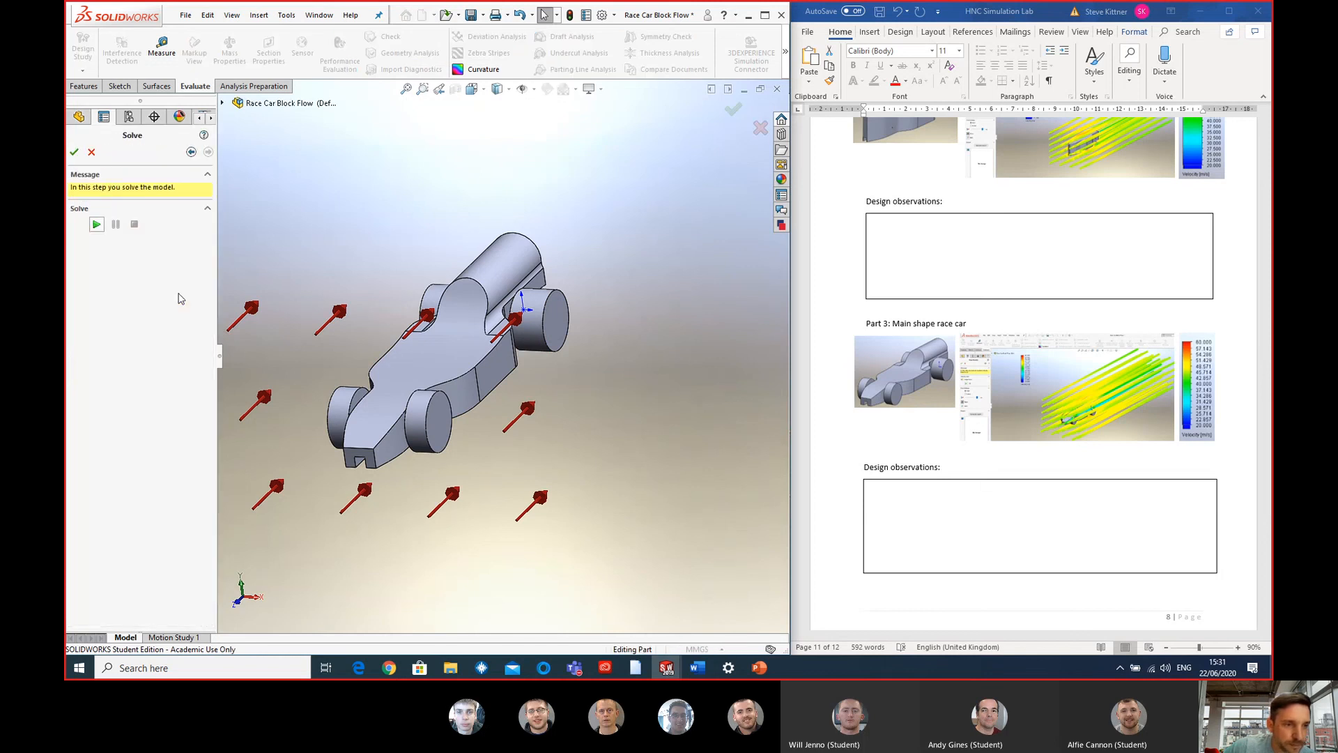
click(96, 225)
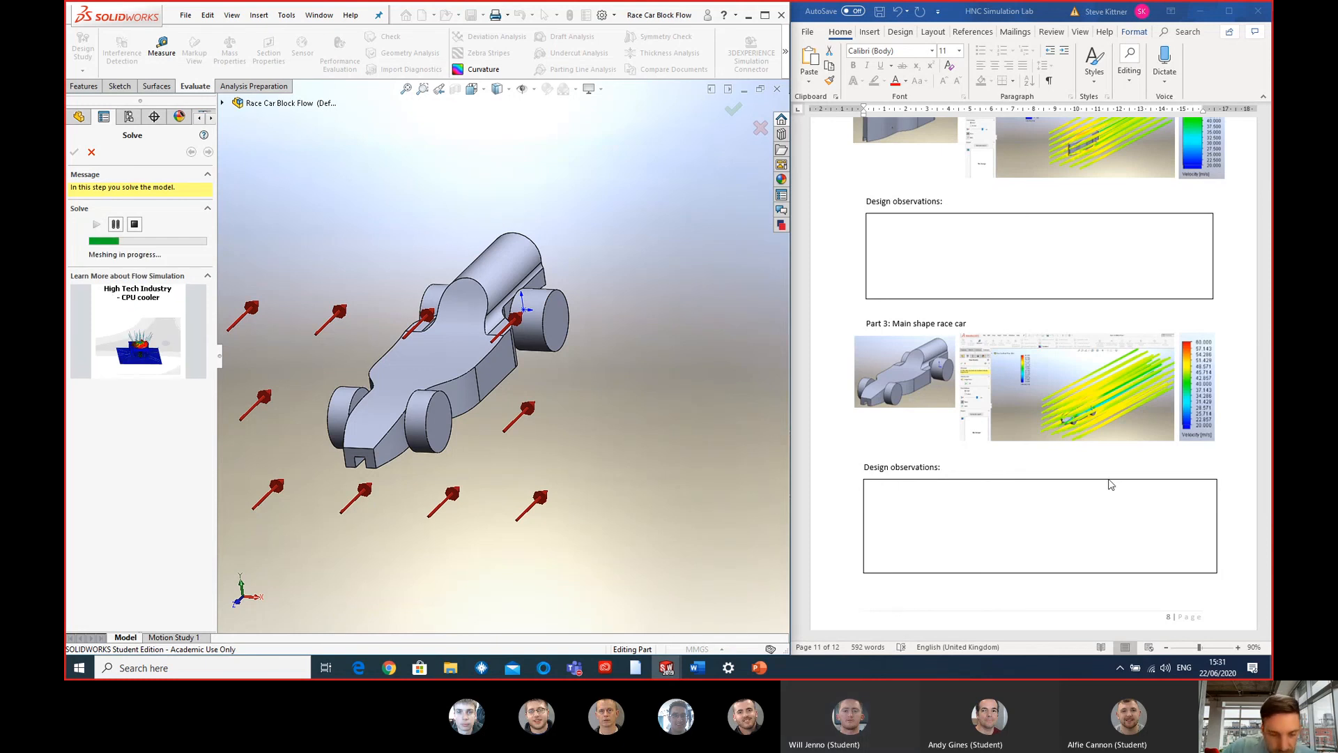
- Enlarge the velocity plot in the lab document's additional SolidWorks Professional data and place it above the flow trajectories picture
scroll(1111, 485, down, 10)
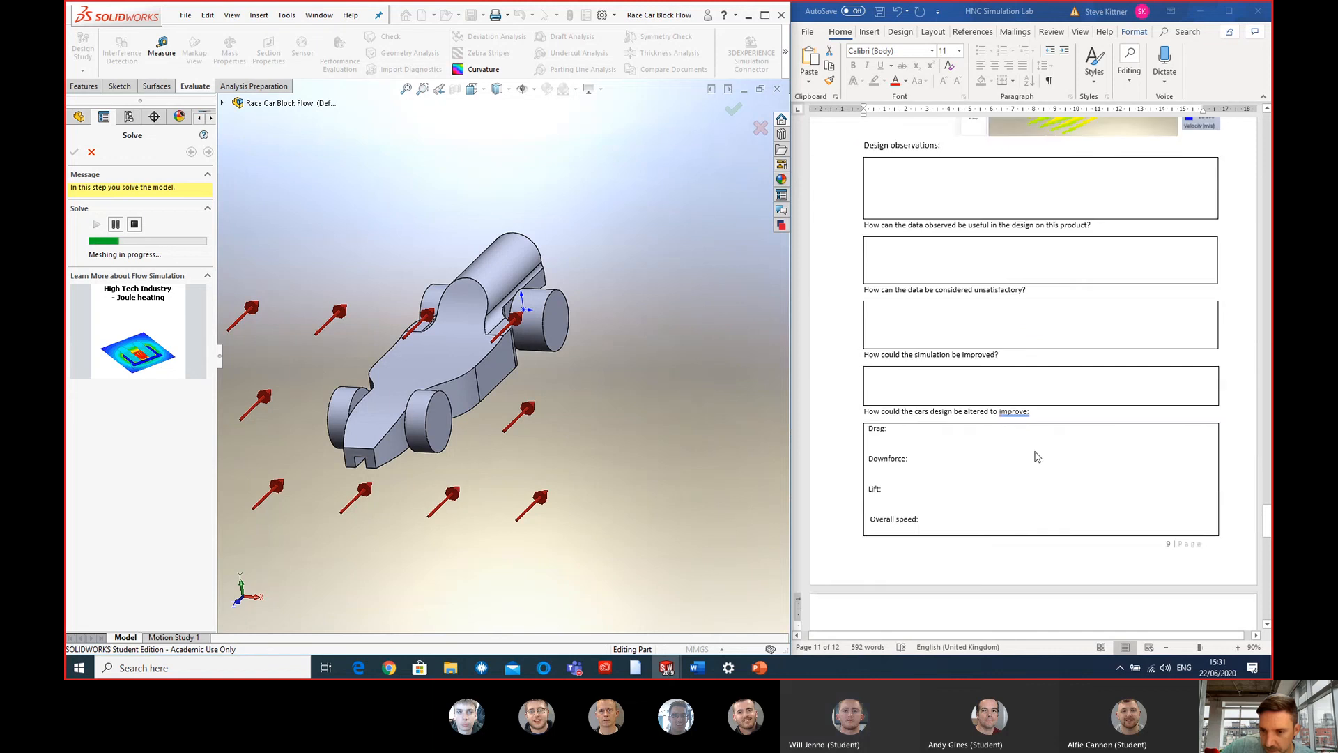
scroll(1036, 457, down, 12)
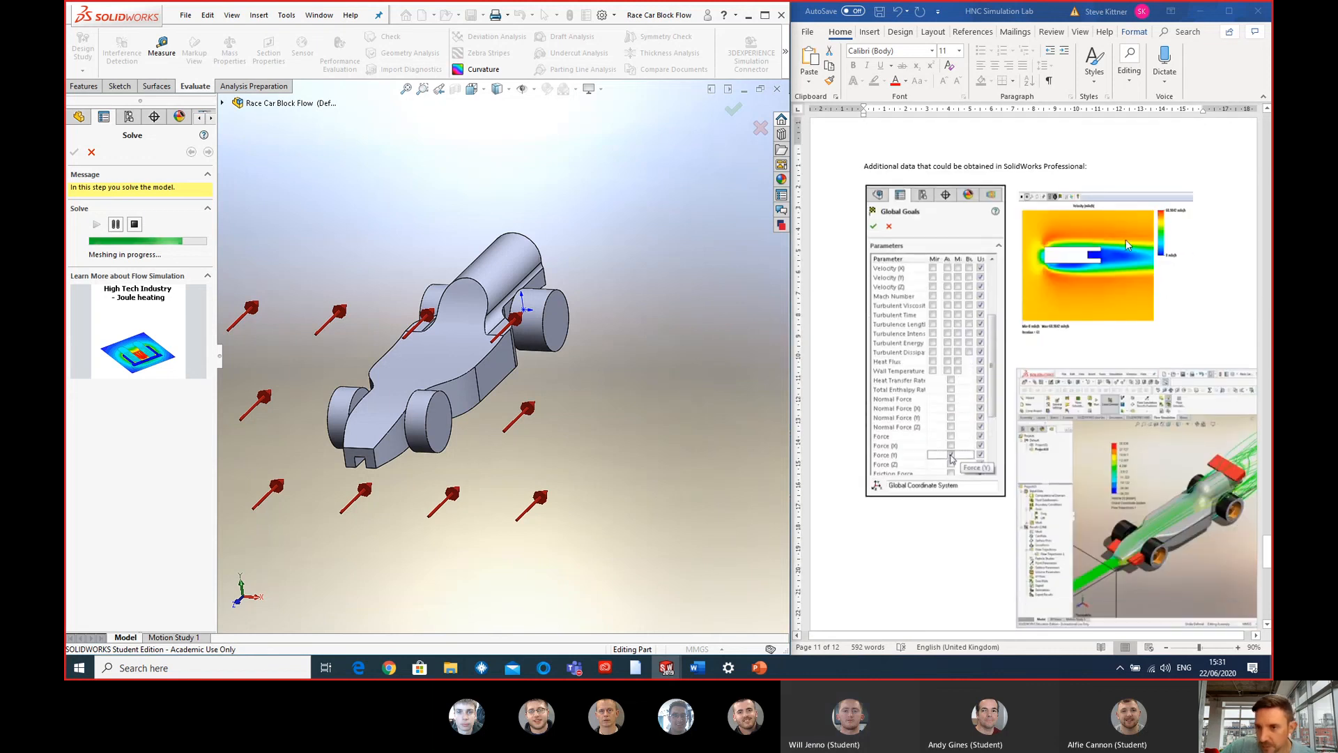
click(1125, 238)
click(1126, 244)
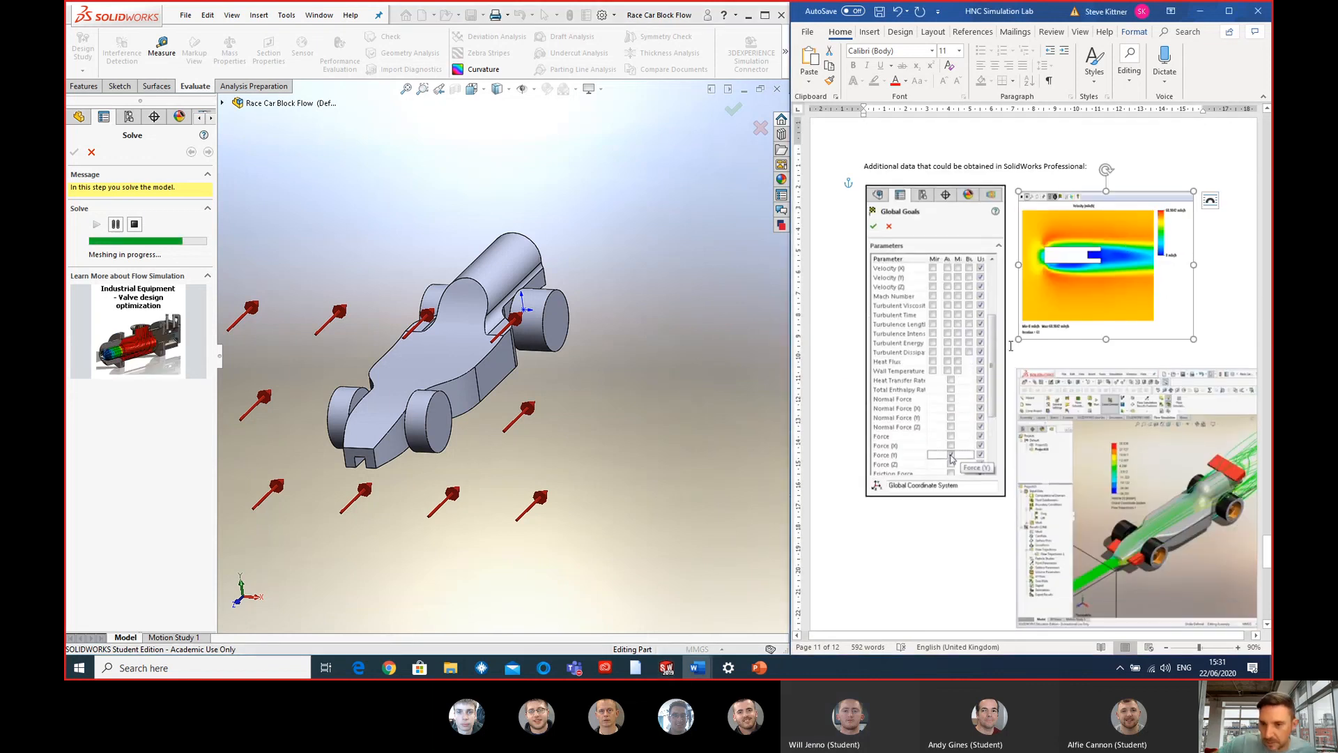
drag(1018, 340, 940, 512)
drag(1067, 204, 1087, 134)
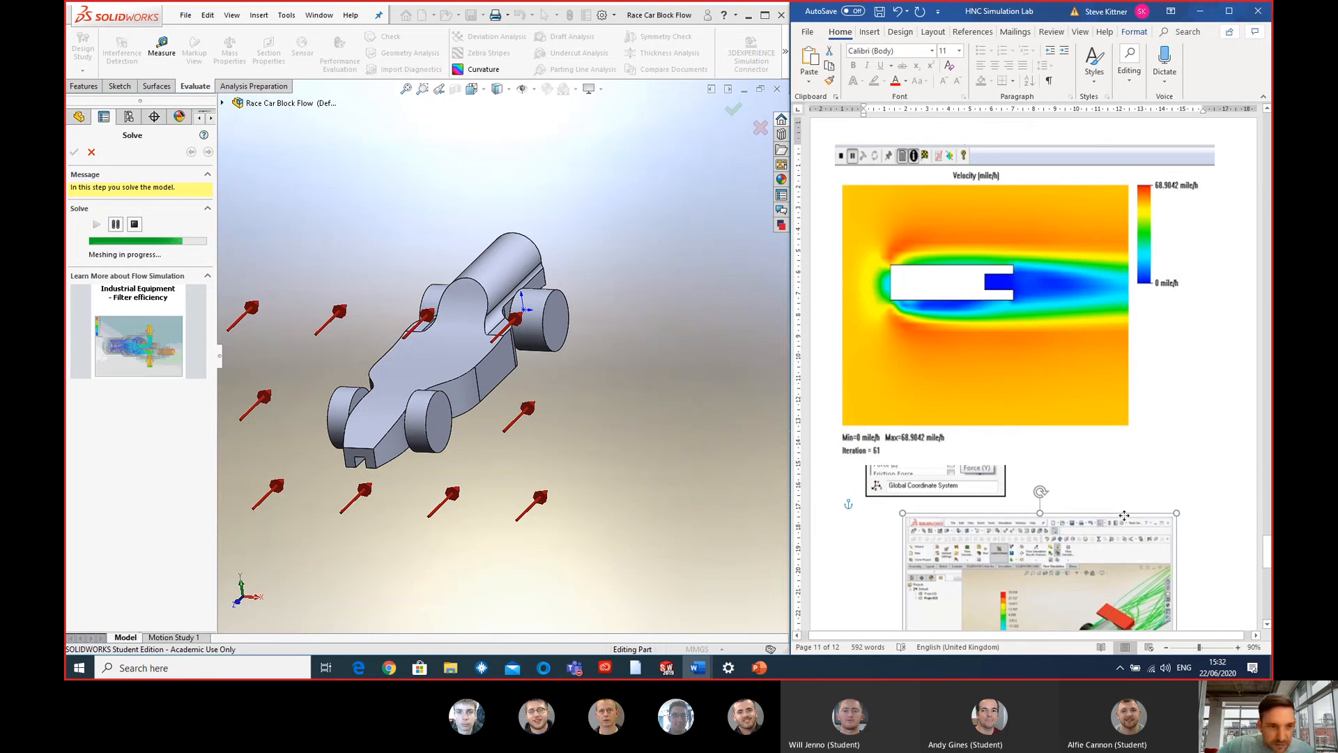
- Examine the race car flow trajectories picture and the wake region around the block in the enlarged velocity plot
scroll(1244, 382, down, 3)
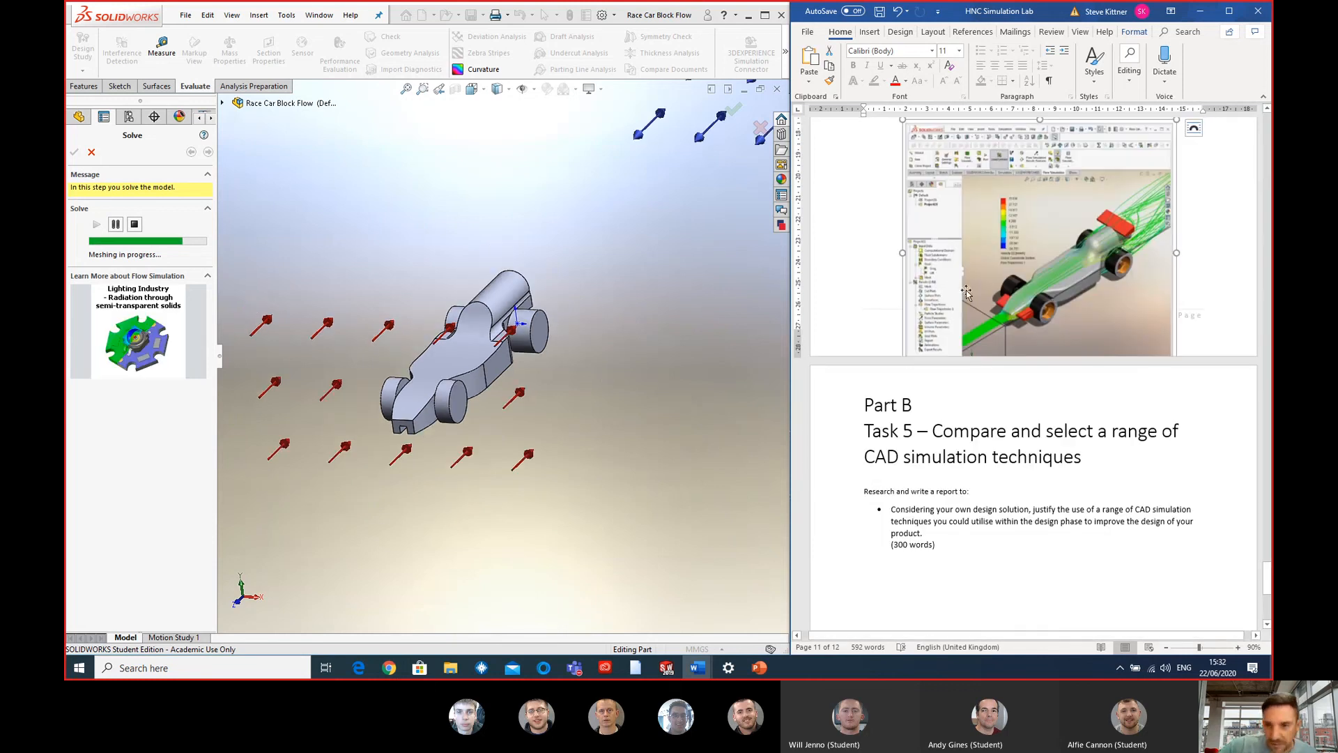
scroll(1011, 271, up, 3)
scroll(1010, 270, down, 2)
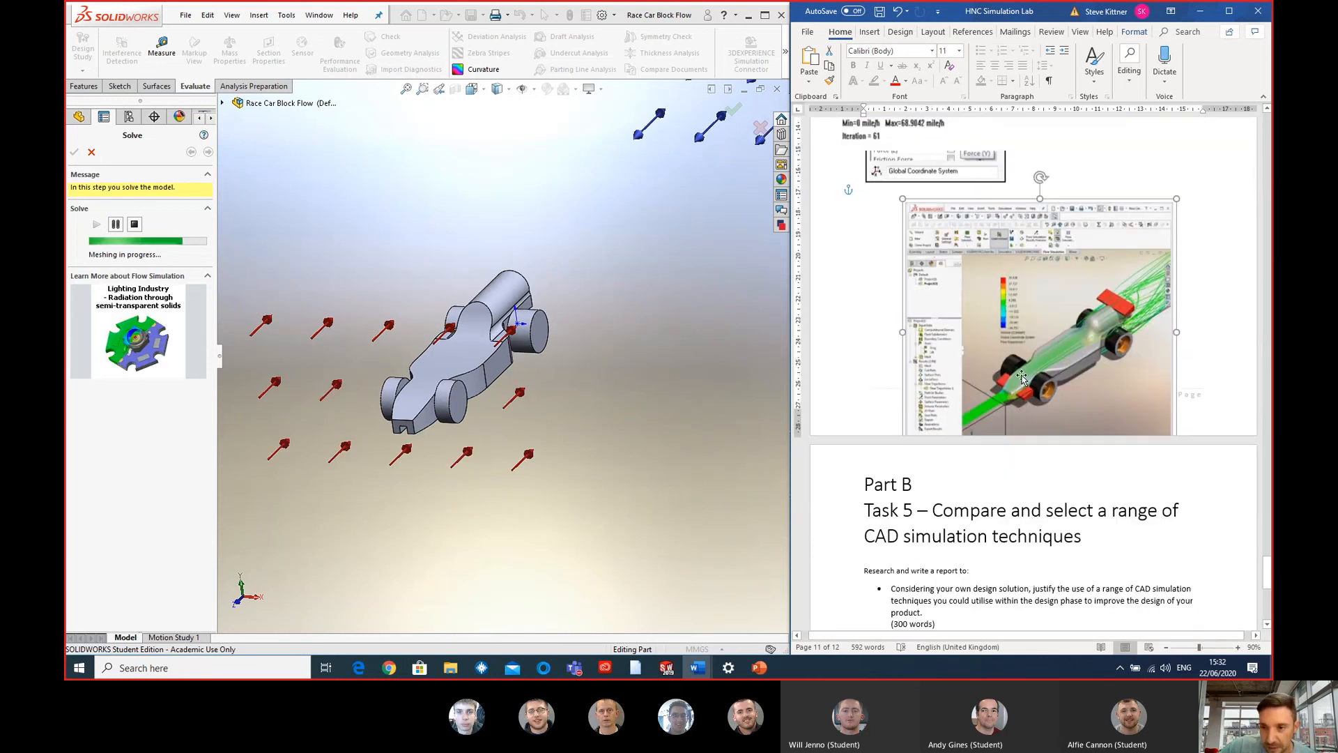
scroll(1017, 336, up, 3)
scroll(1017, 333, up, 5)
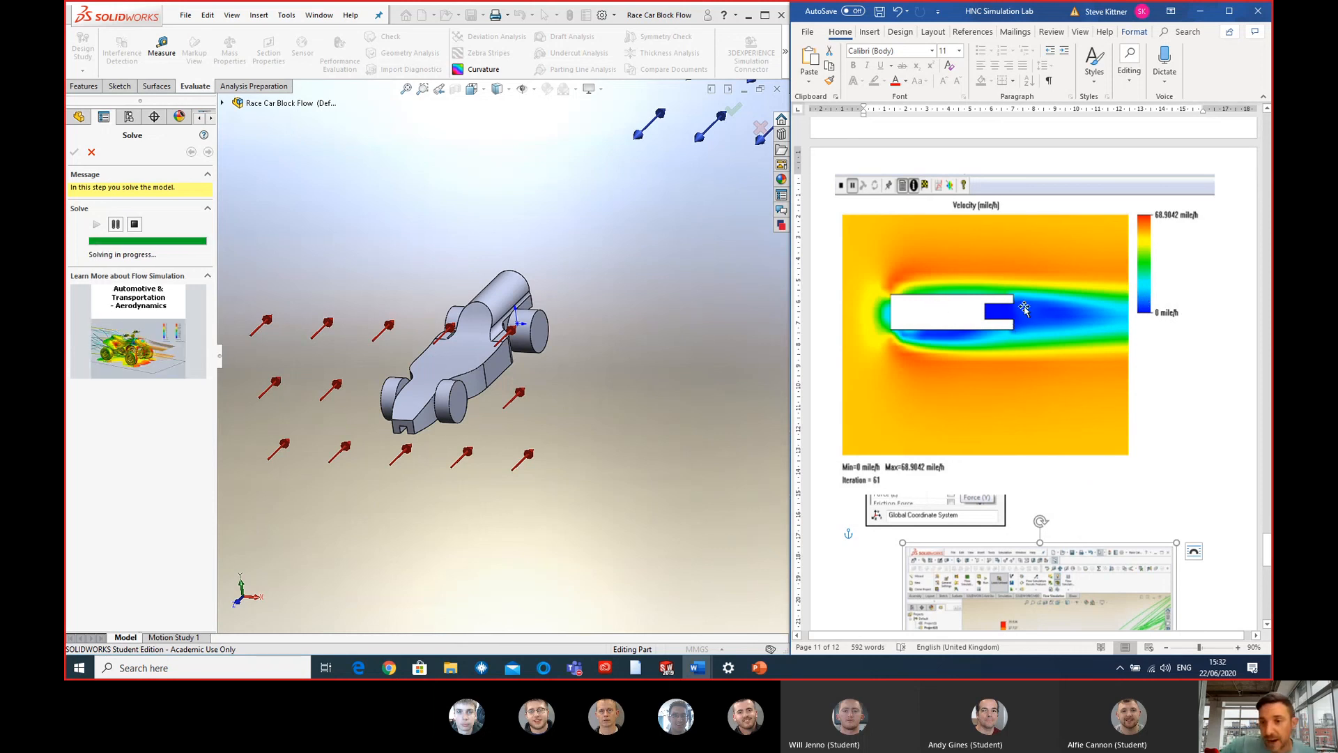
scroll(1027, 323, down, 2)
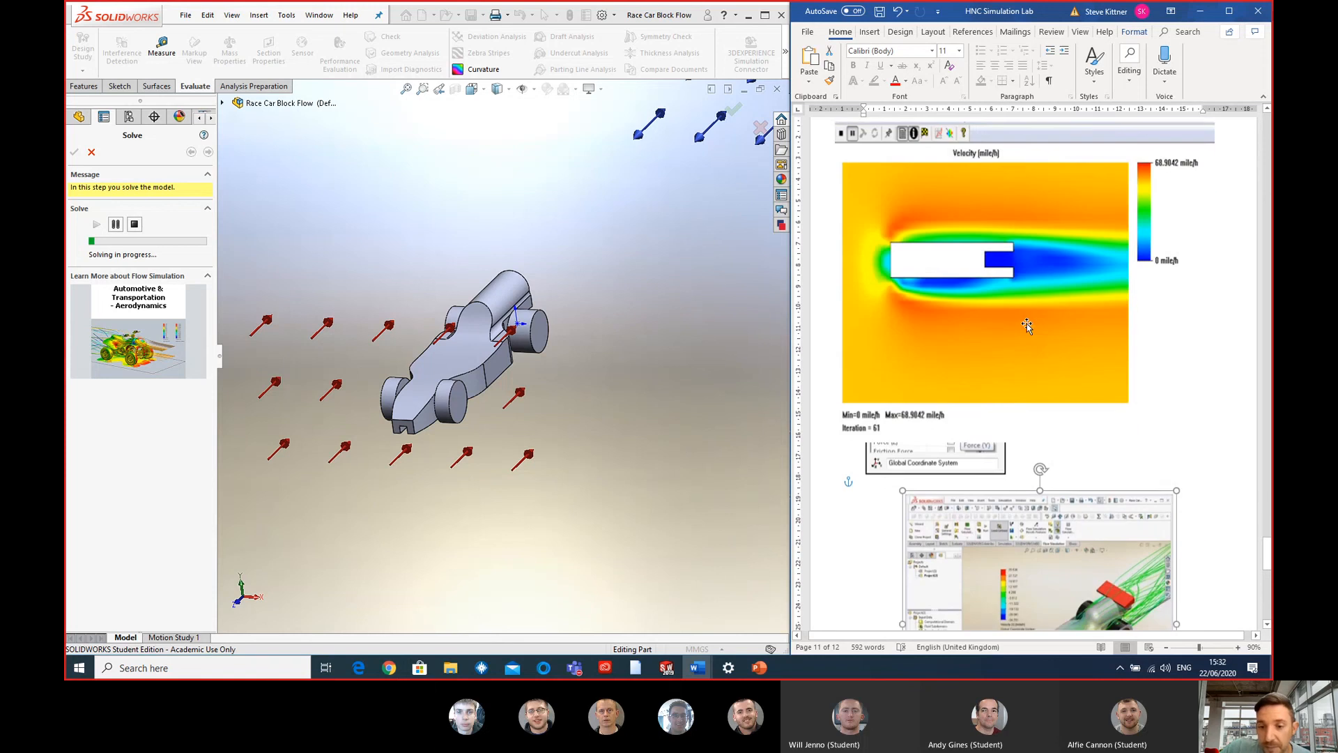
click(899, 300)
drag(899, 300, 901, 305)
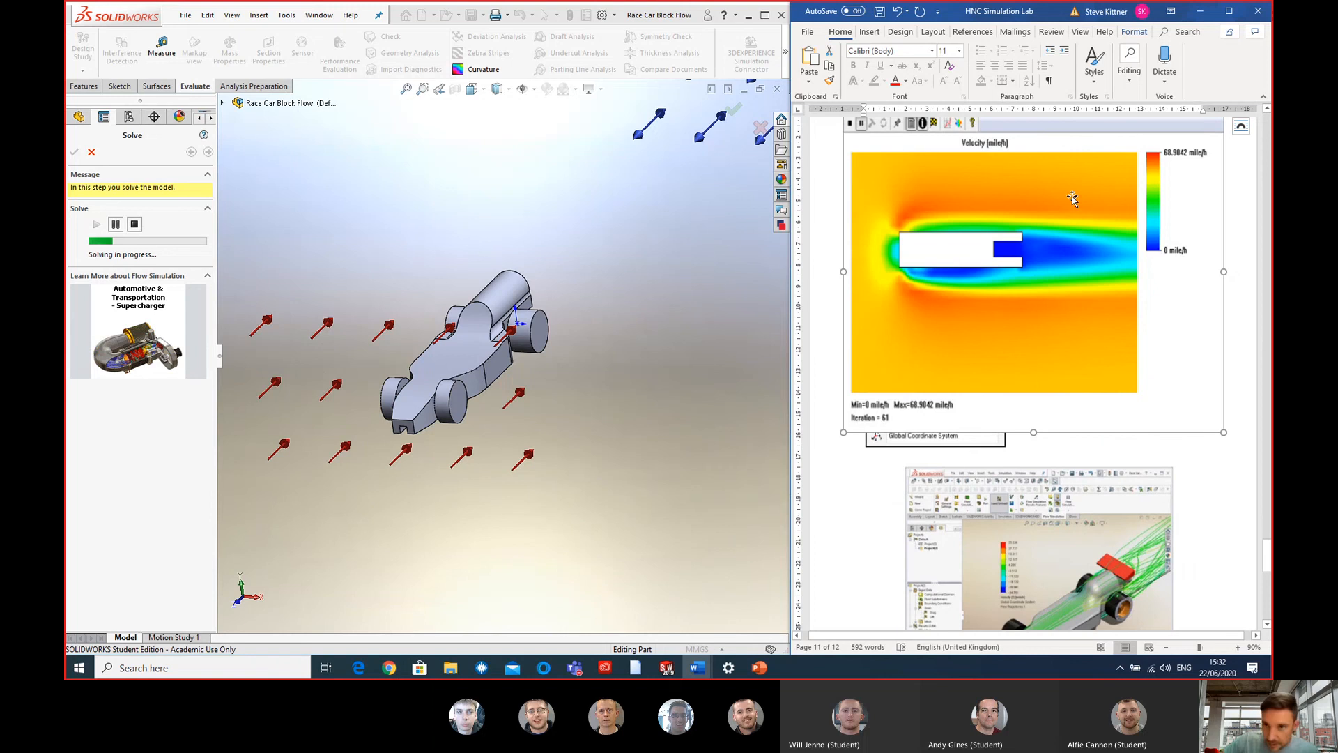
- Review the lab document's question and design observation boxes from the final race car back to Part 1's data observations
scroll(1178, 269, up, 10)
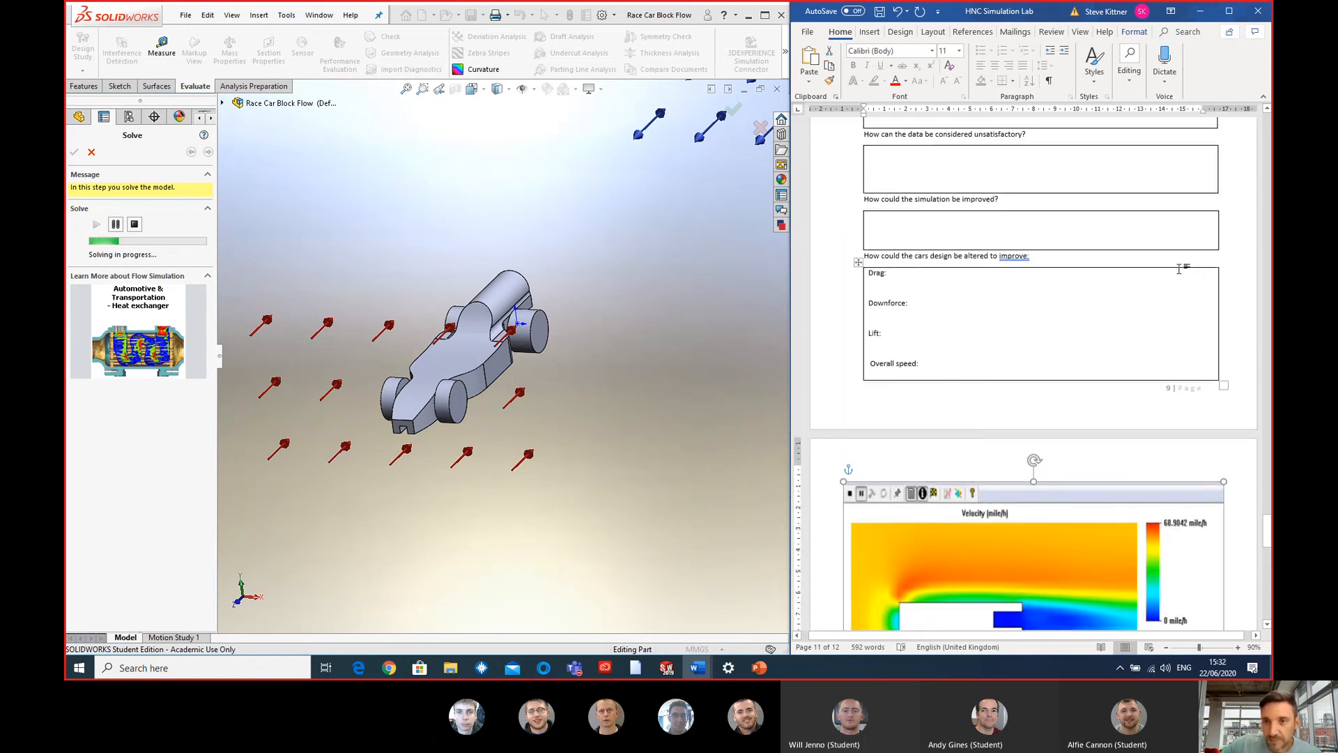
scroll(1179, 268, up, 20)
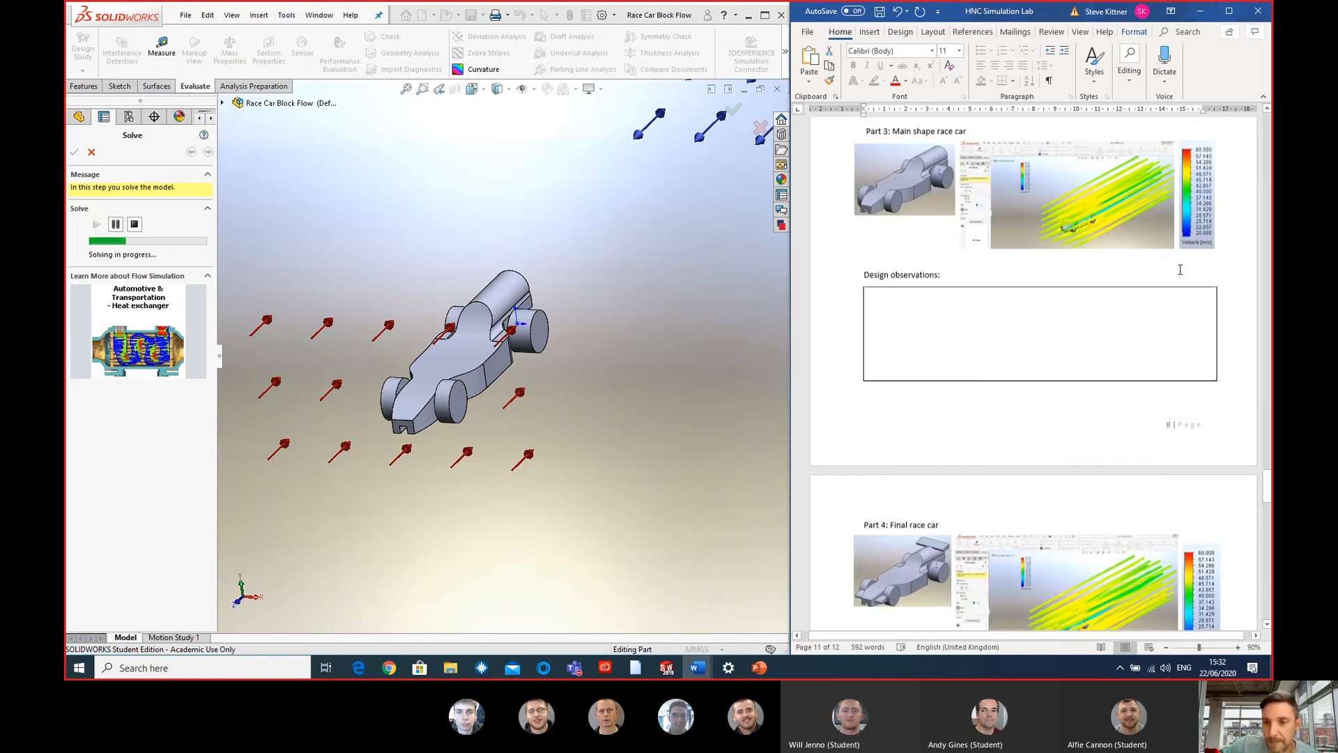
scroll(1180, 270, up, 2)
scroll(1179, 269, down, 4)
scroll(1178, 269, up, 2)
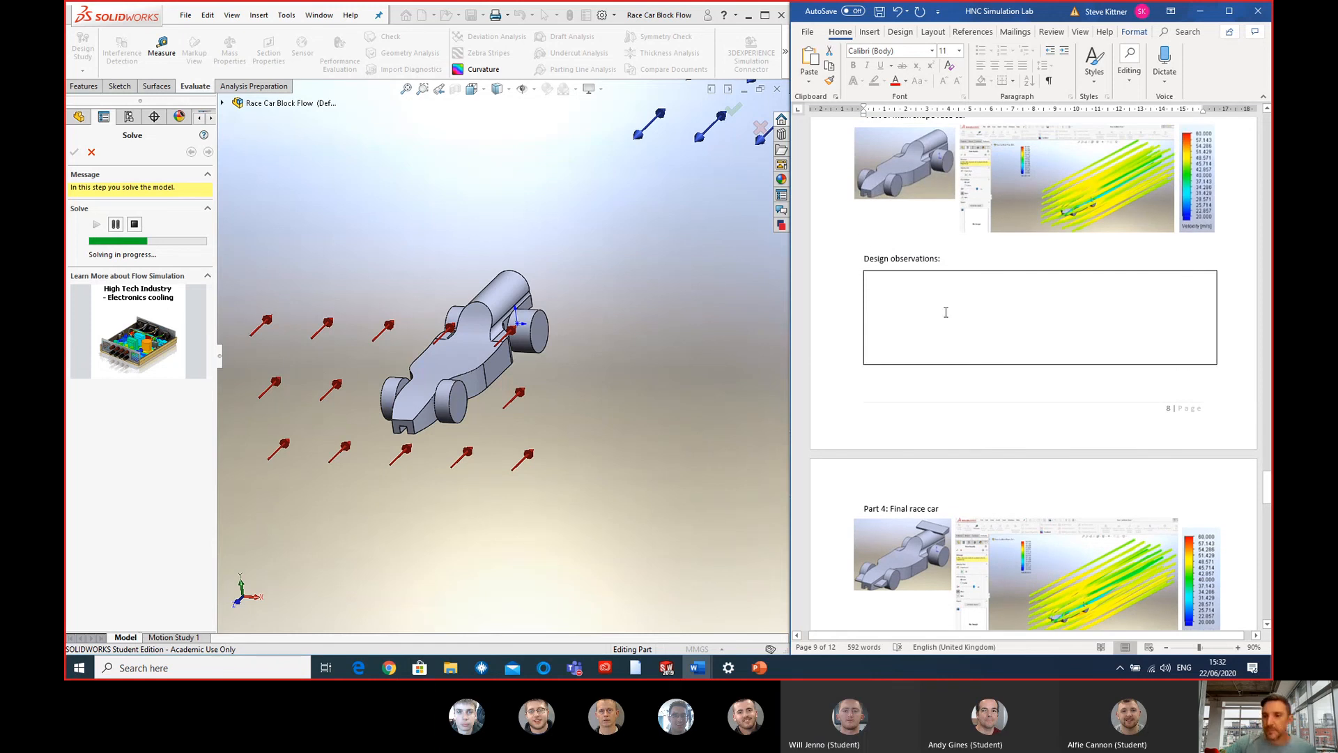
scroll(946, 312, up, 20)
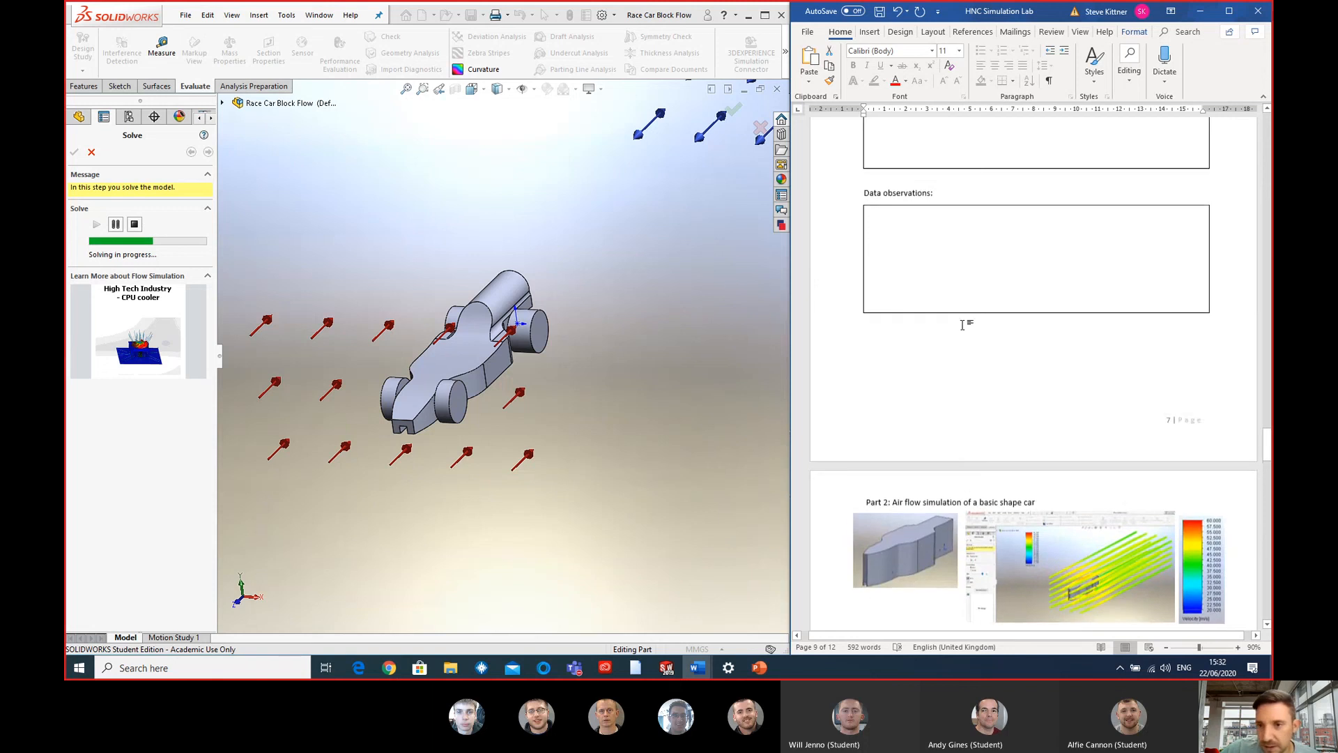
- Review the lab document from the Part 1 results back to the objective, the lift and downforce diagram and the flow conditions
scroll(962, 325, up, 15)
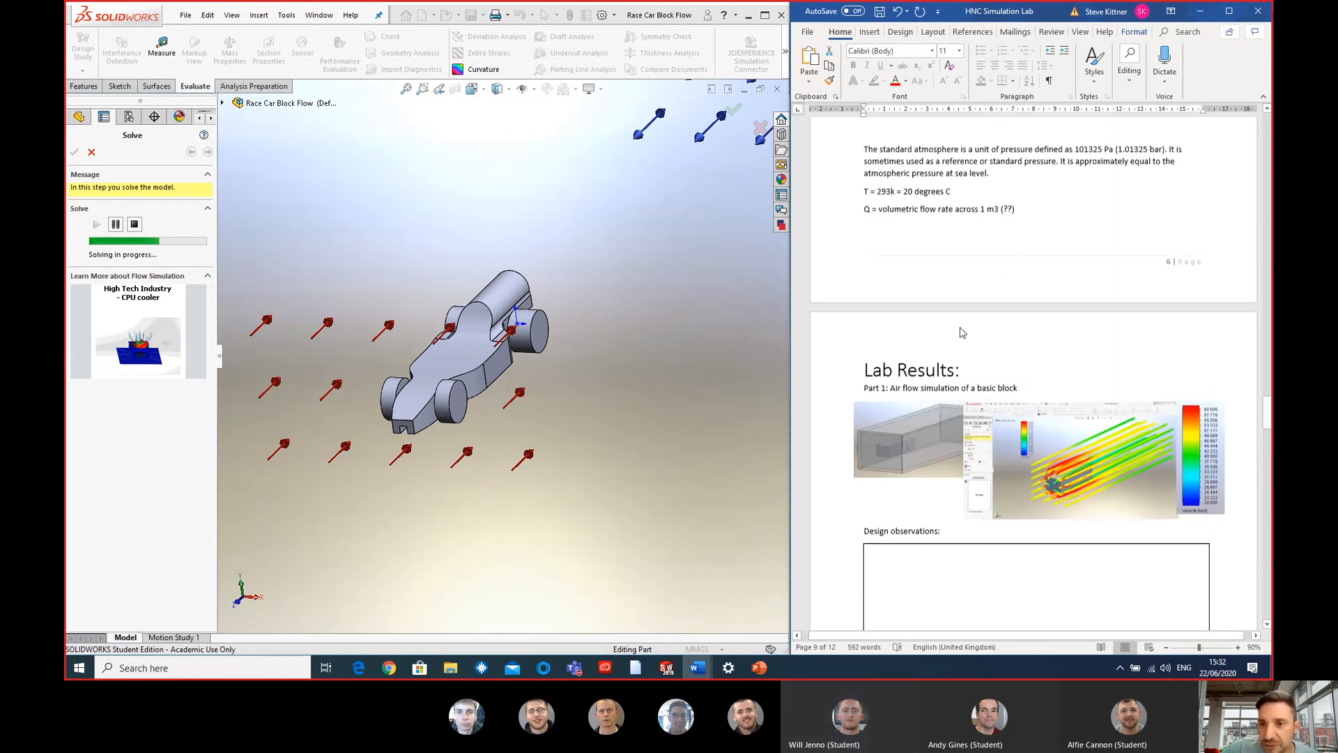
scroll(975, 314, up, 10)
scroll(1010, 286, down, 3)
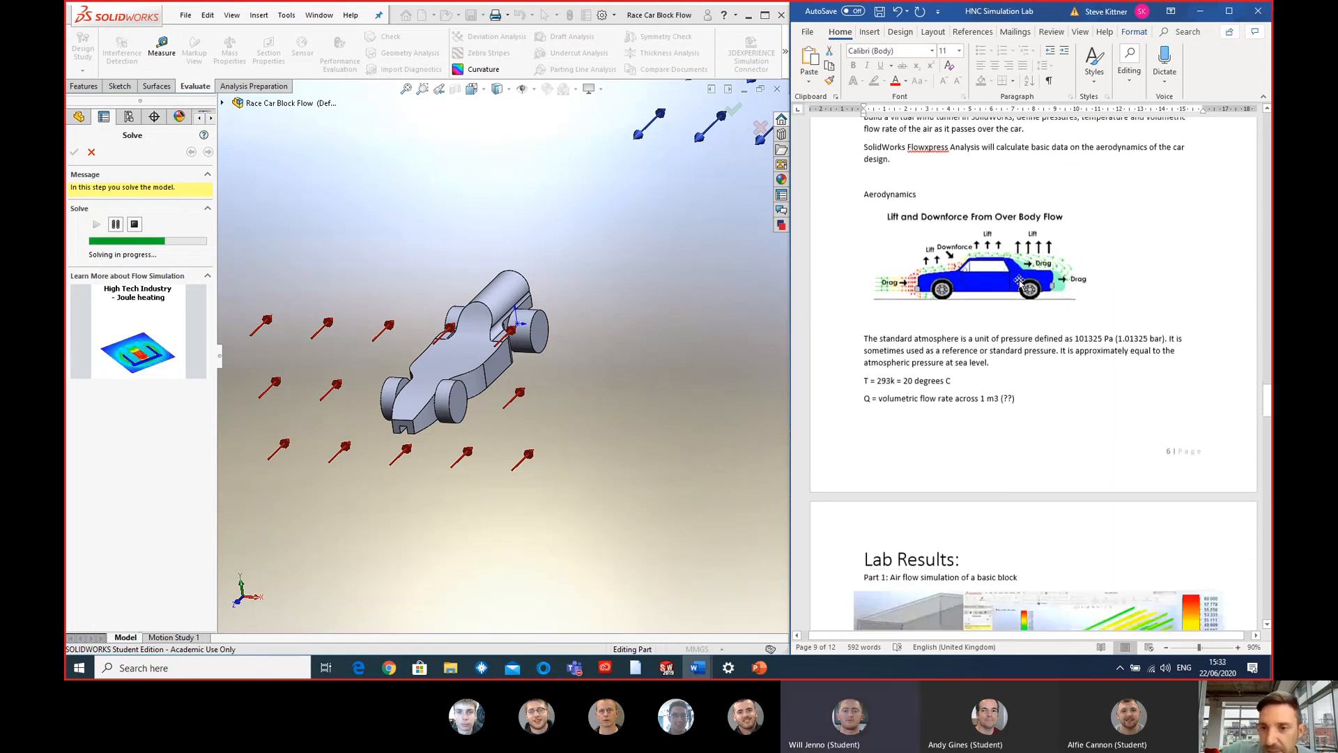
scroll(1019, 281, up, 6)
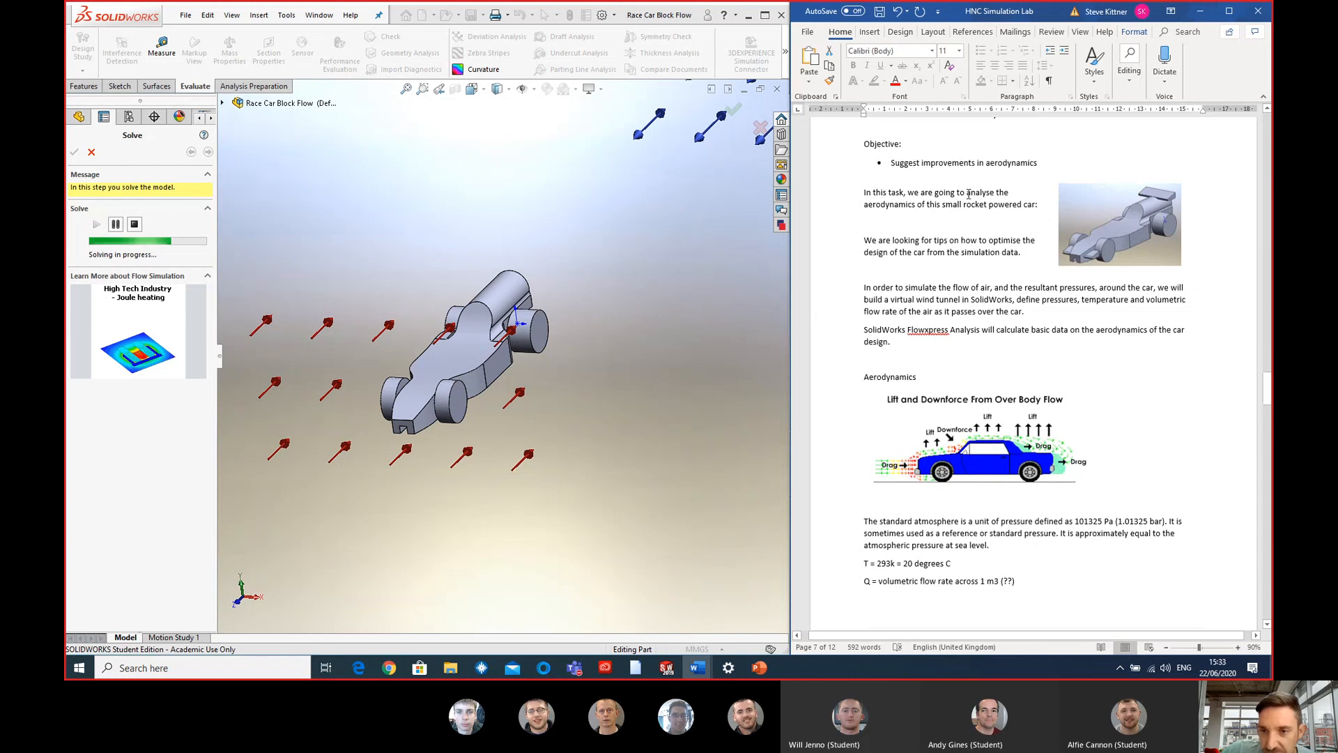
scroll(968, 194, up, 2)
scroll(965, 264, down, 8)
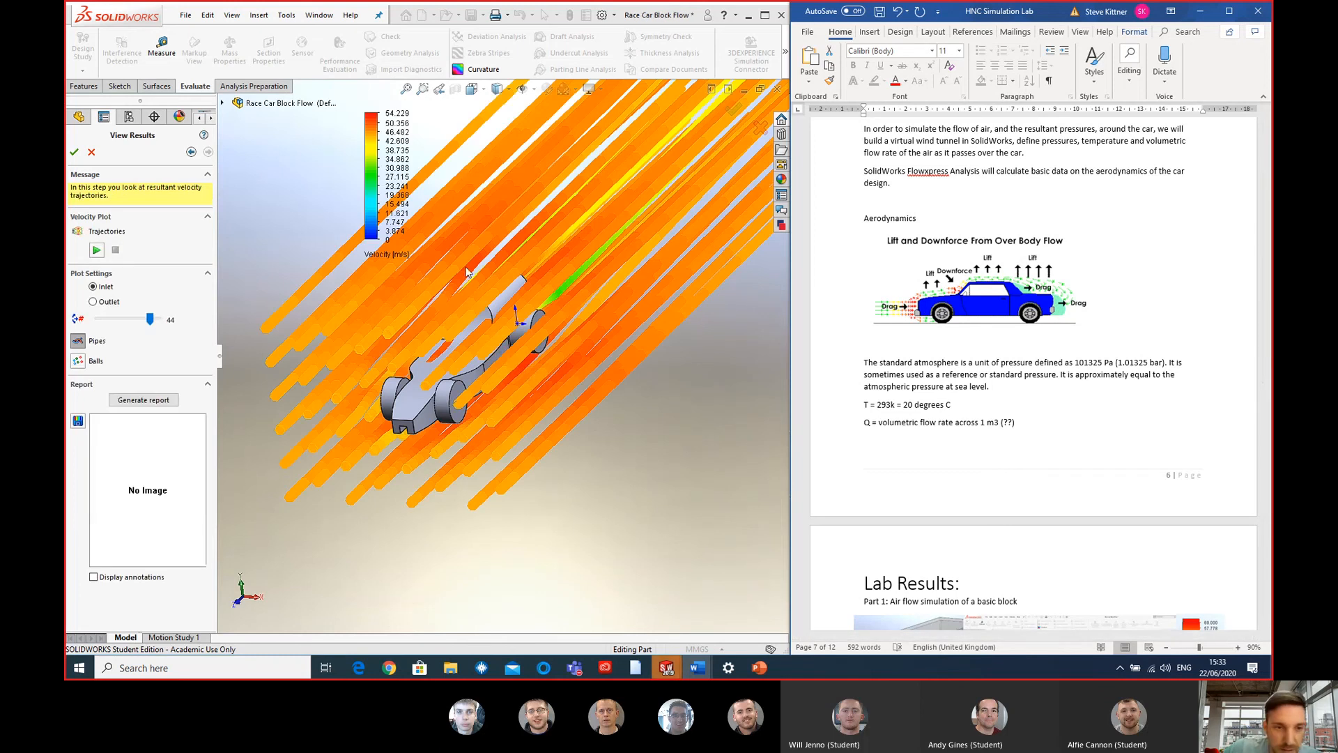
- Set the velocity plot's colour scale for the main shape race car to a minimum of 20 m/s and a maximum of 60 m/s
click(388, 240)
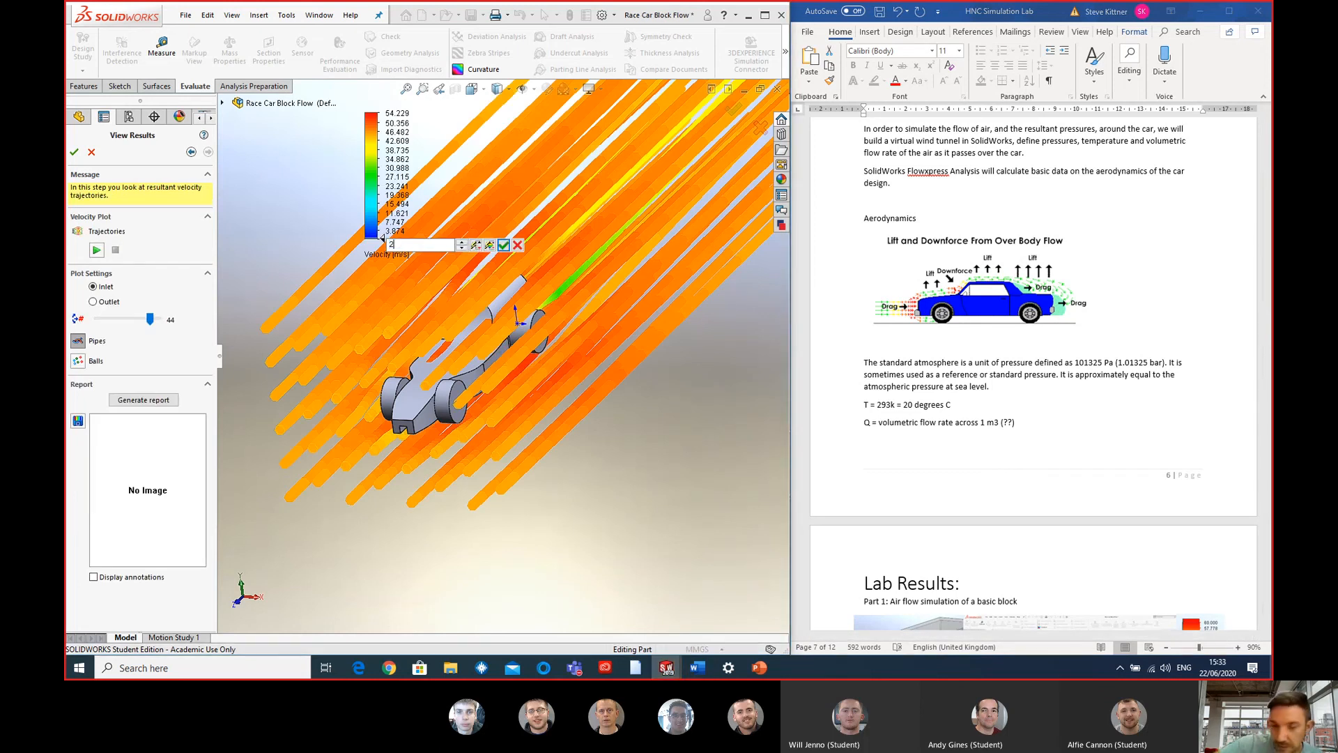
text(20)
key(Return)
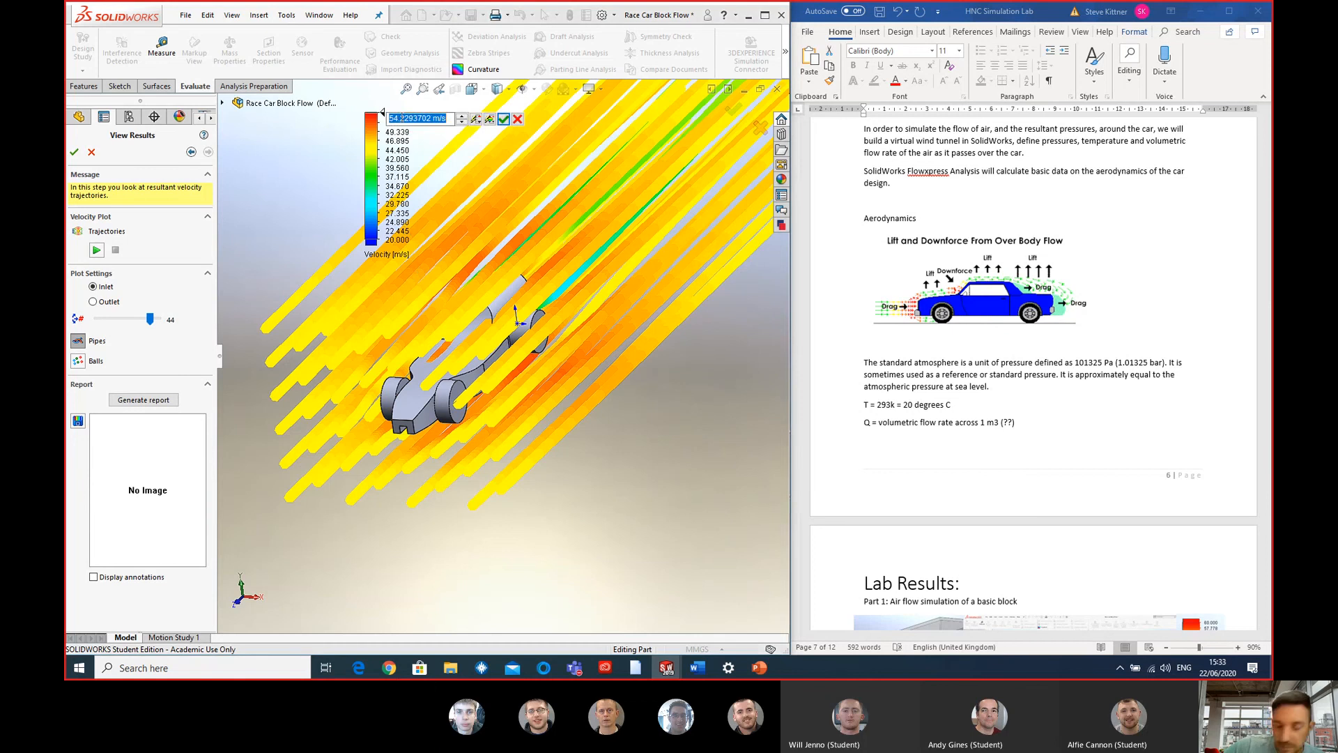
text(60)
key(Return)
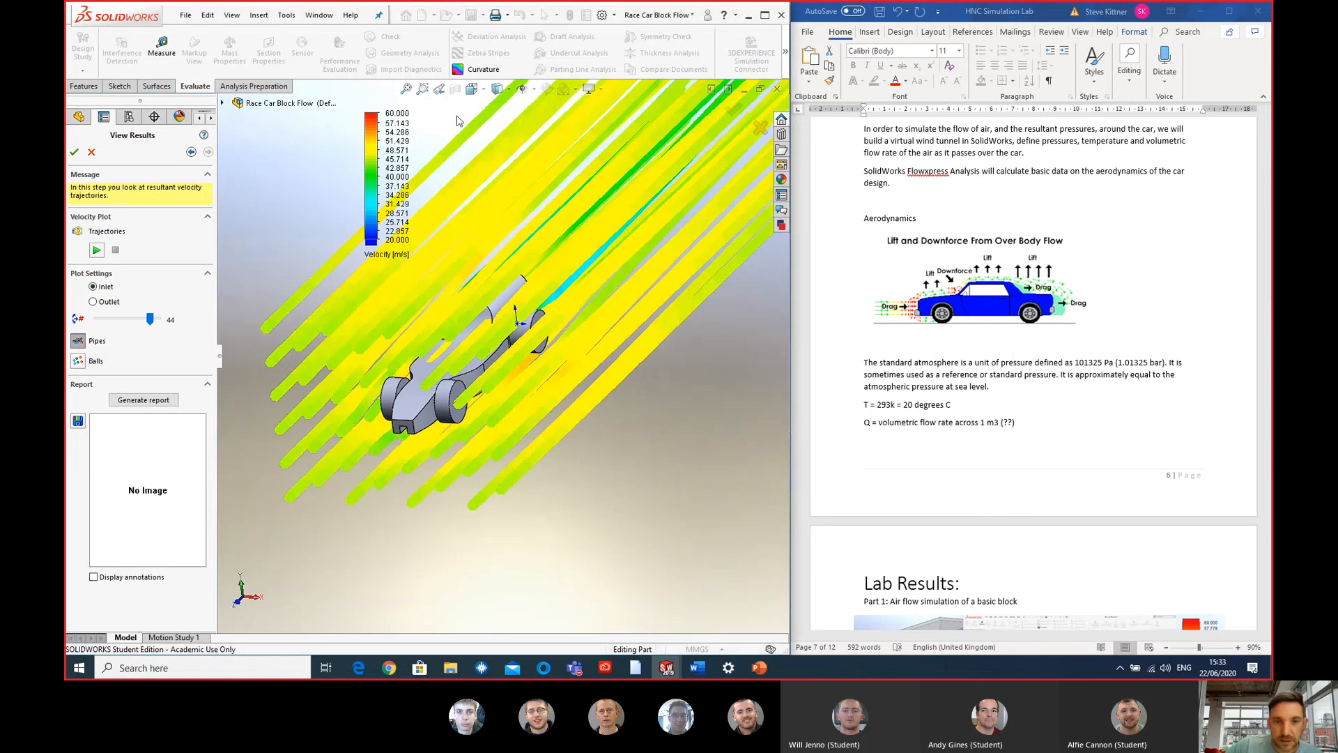
- Examine the flow trajectories around the main shape car's nose, wheels and rear from the front and the side
middle_drag(513, 315, 462, 380)
scroll(462, 380, down, 7)
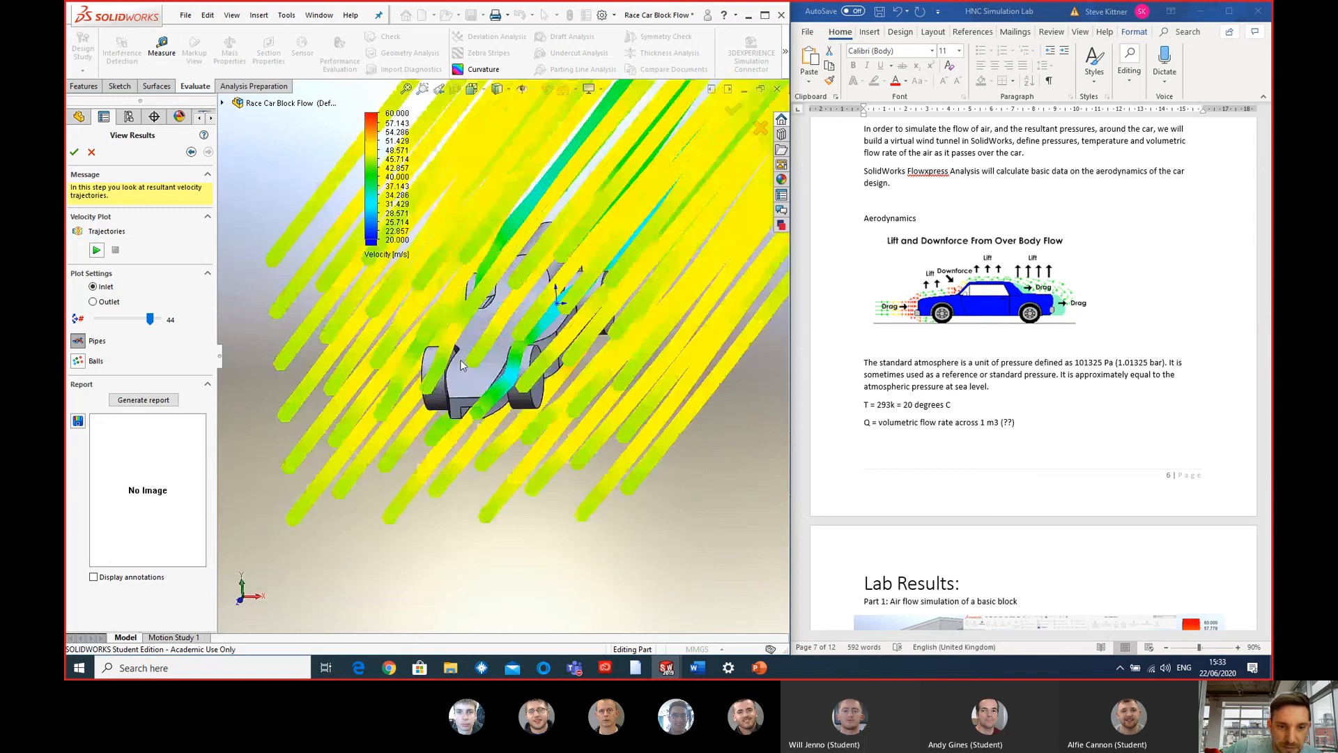
middle_drag(514, 460, 531, 431)
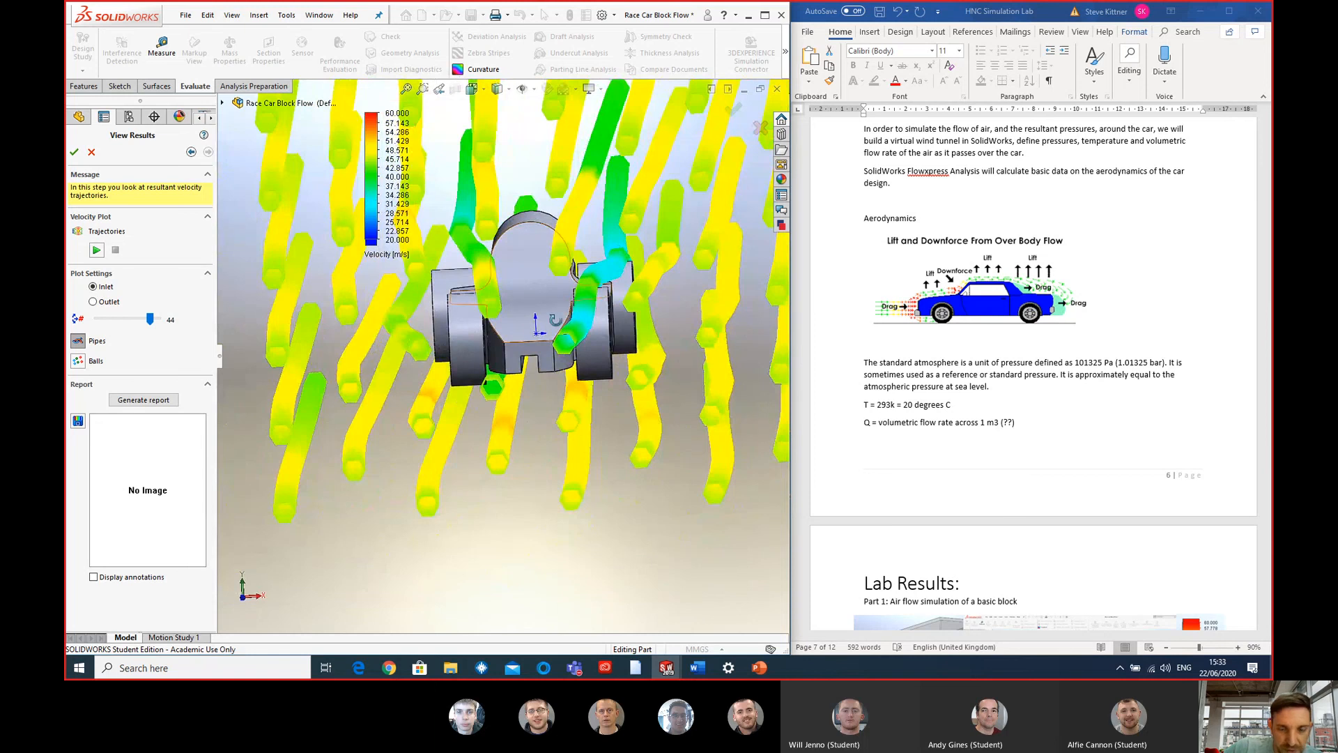
middle_drag(446, 307, 605, 301)
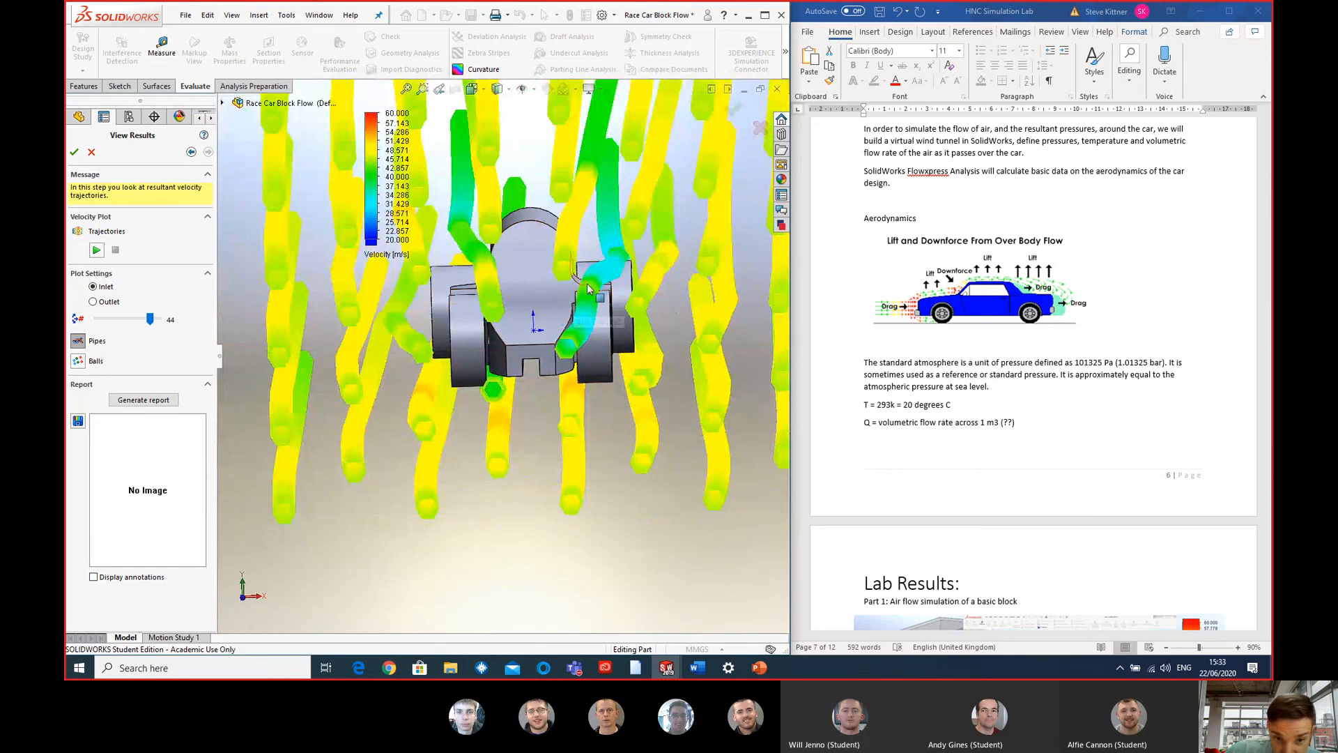
middle_drag(595, 272, 624, 298)
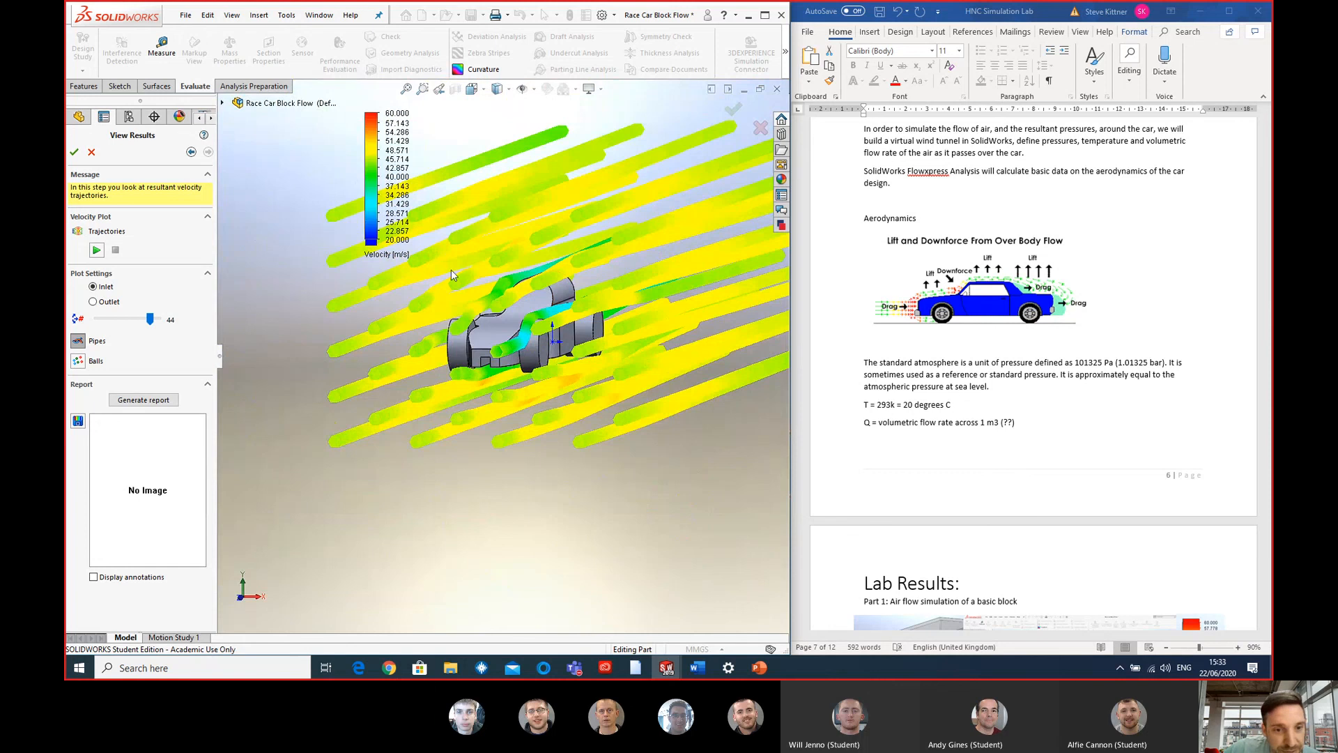
scroll(485, 313, up, 2)
scroll(502, 327, down, 5)
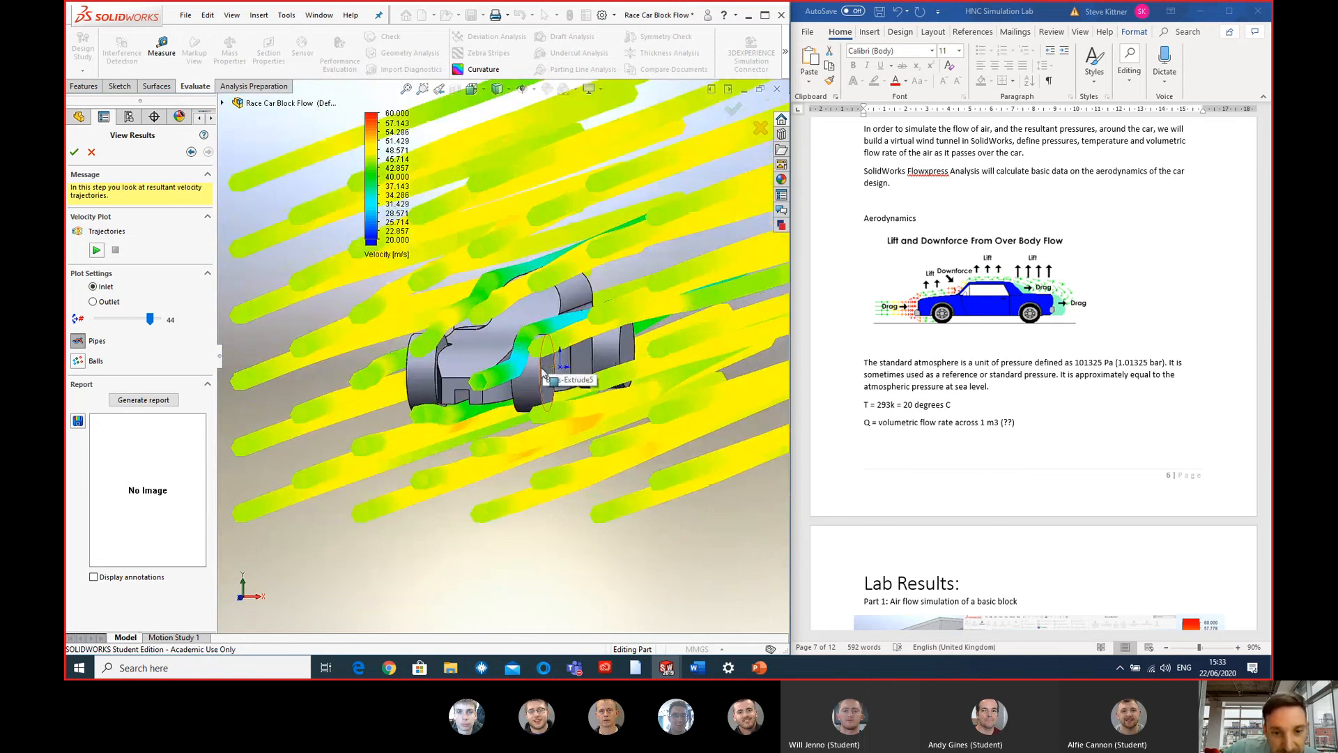
middle_drag(535, 367, 448, 369)
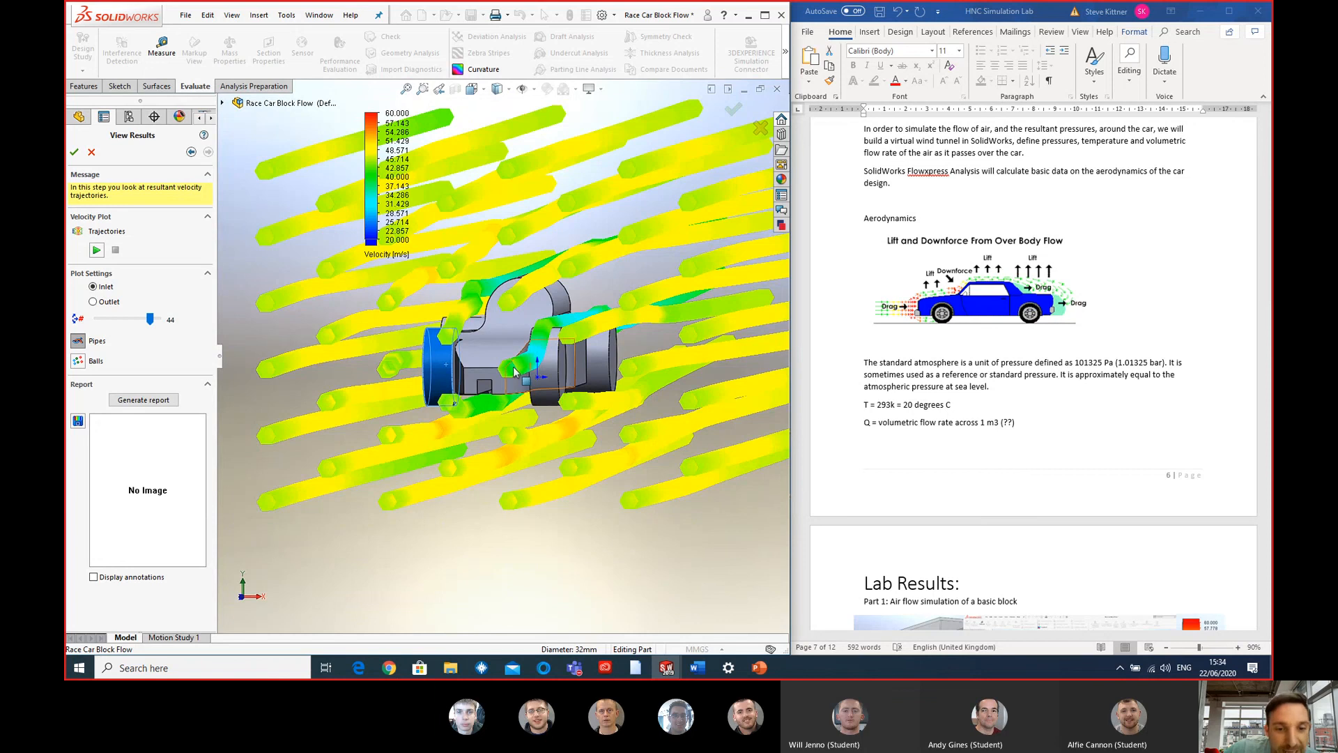
middle_drag(481, 372, 534, 375)
scroll(533, 375, up, 2)
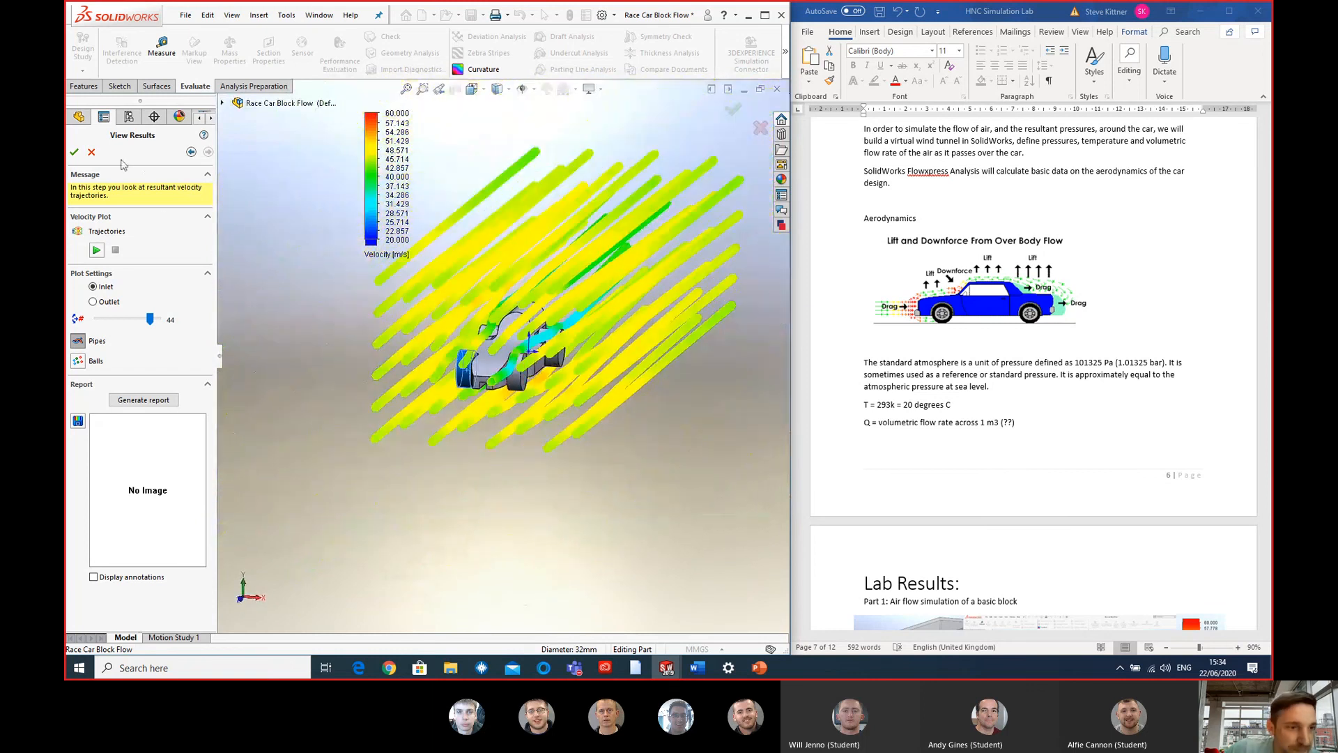
- Close the flow results and unsuppress Boss-Extrude1 and Boss-Extrude2 to restore the race car's front and rear wings
click(760, 128)
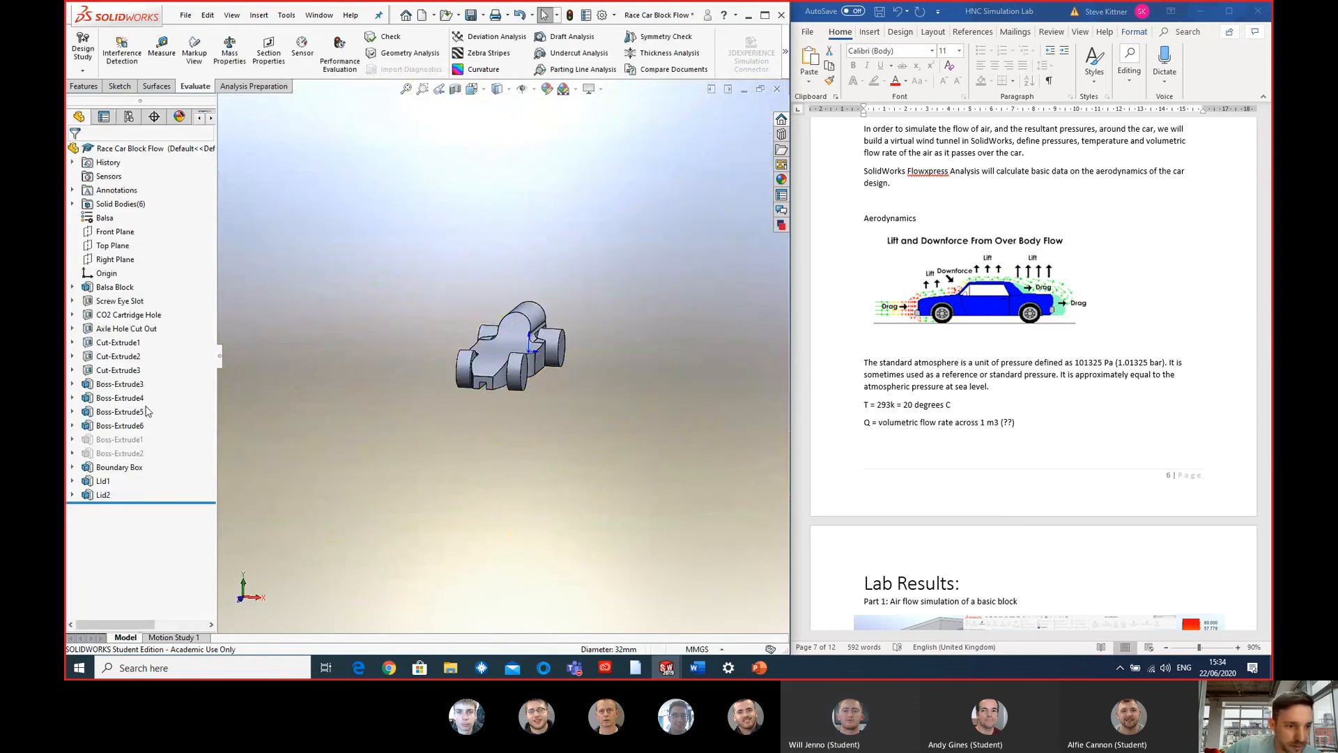
click(116, 439)
ctrl+click(119, 451)
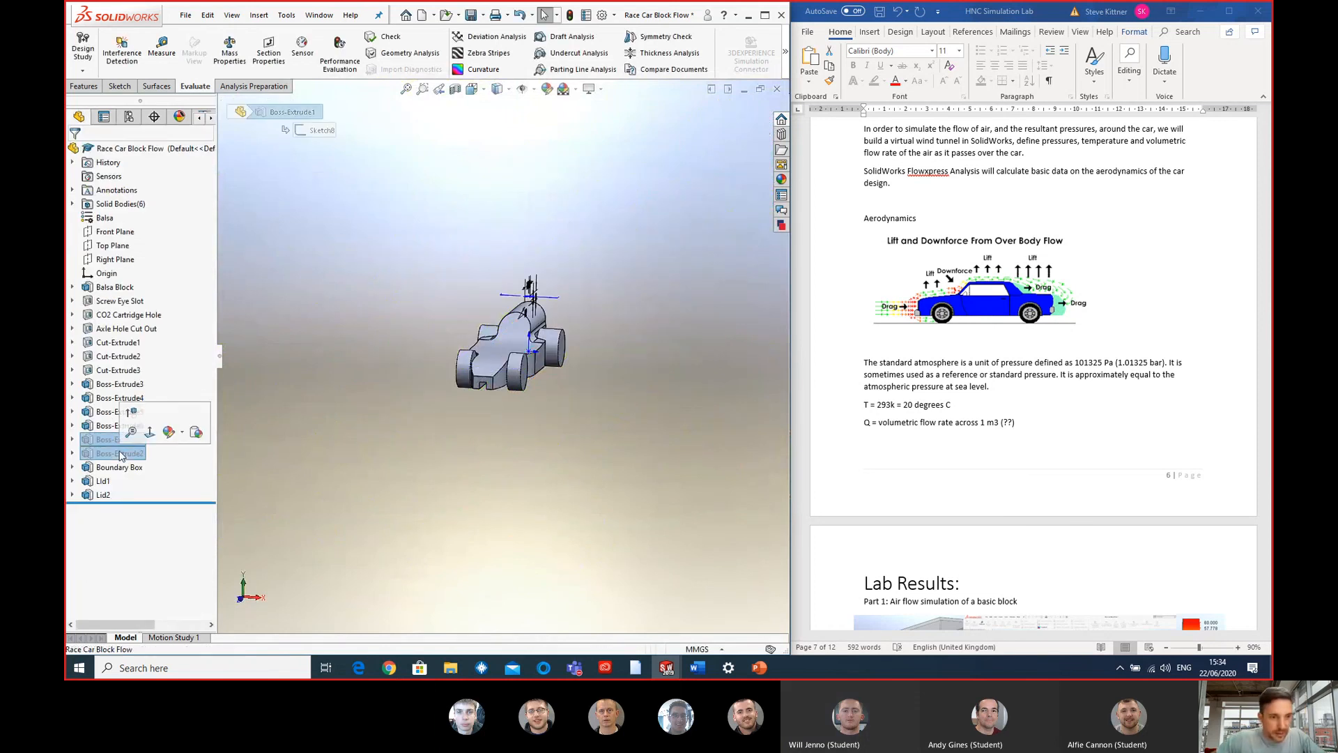
click(131, 413)
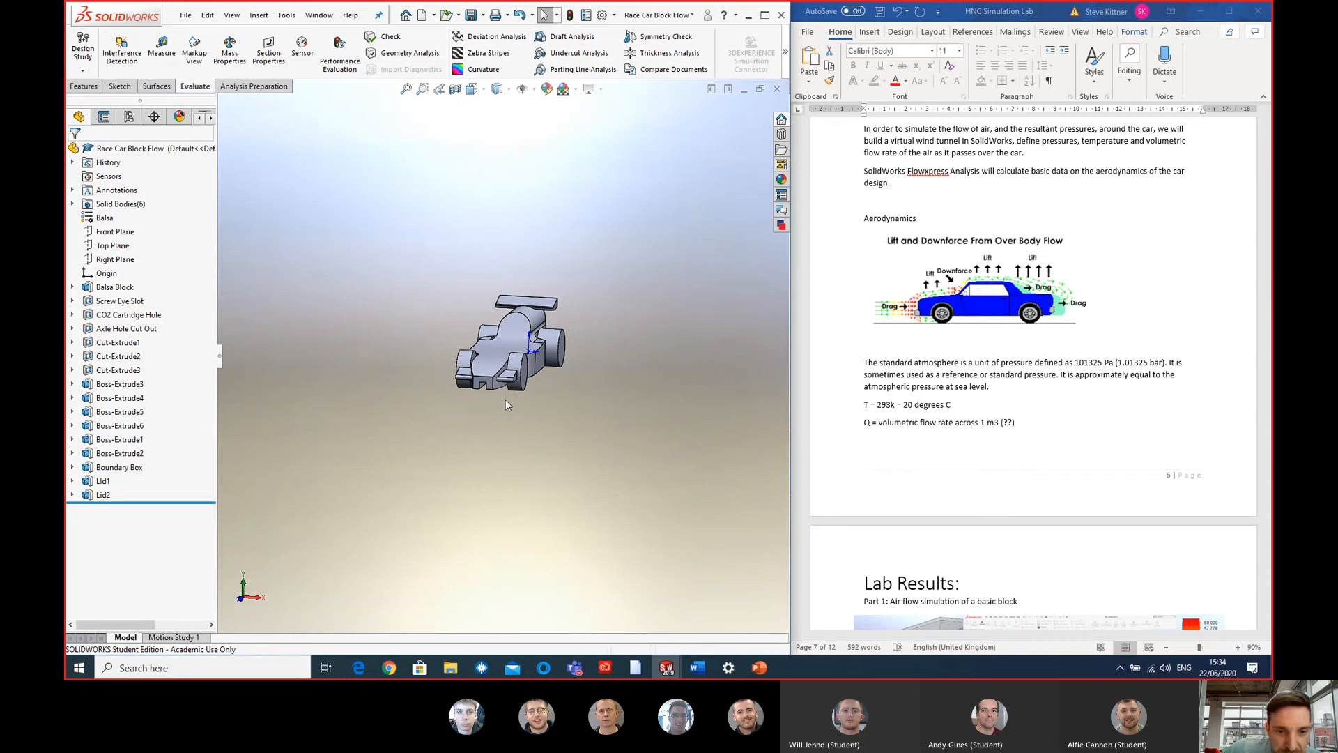
scroll(506, 403, up, 6)
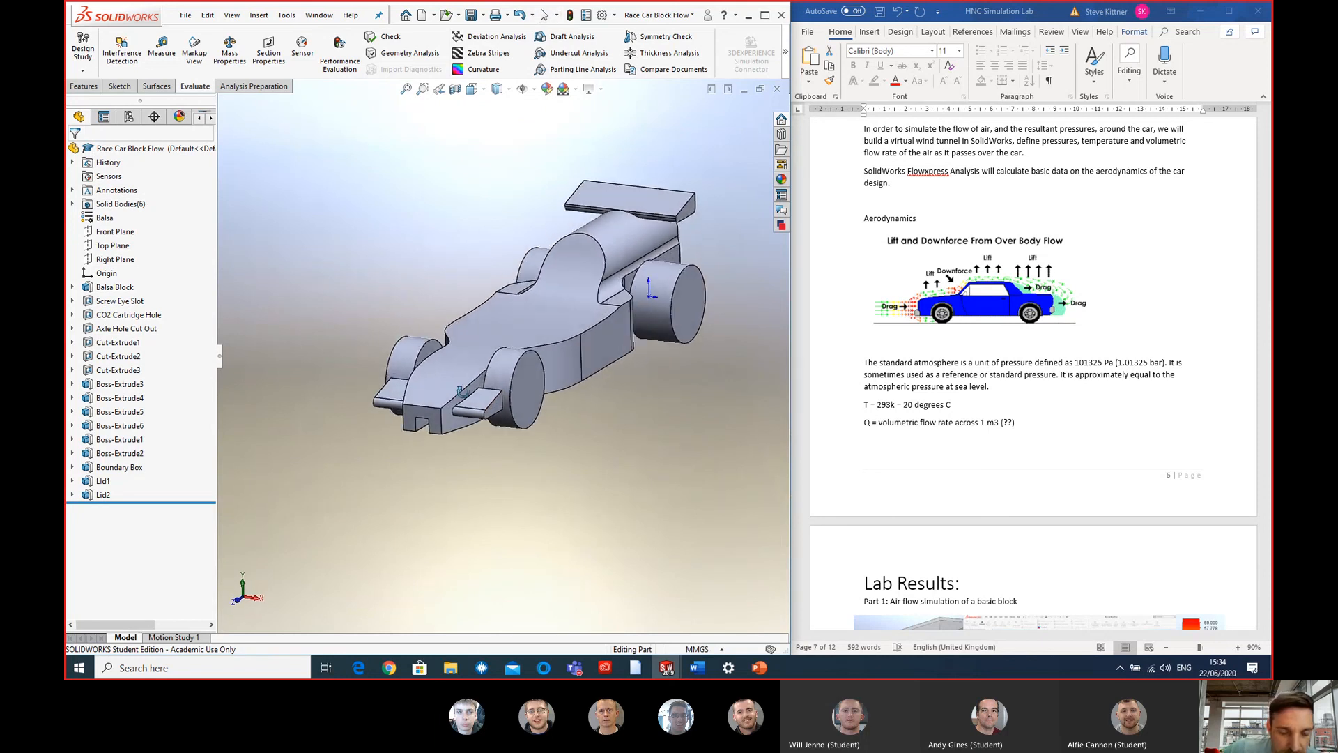
middle_drag(461, 391, 550, 407)
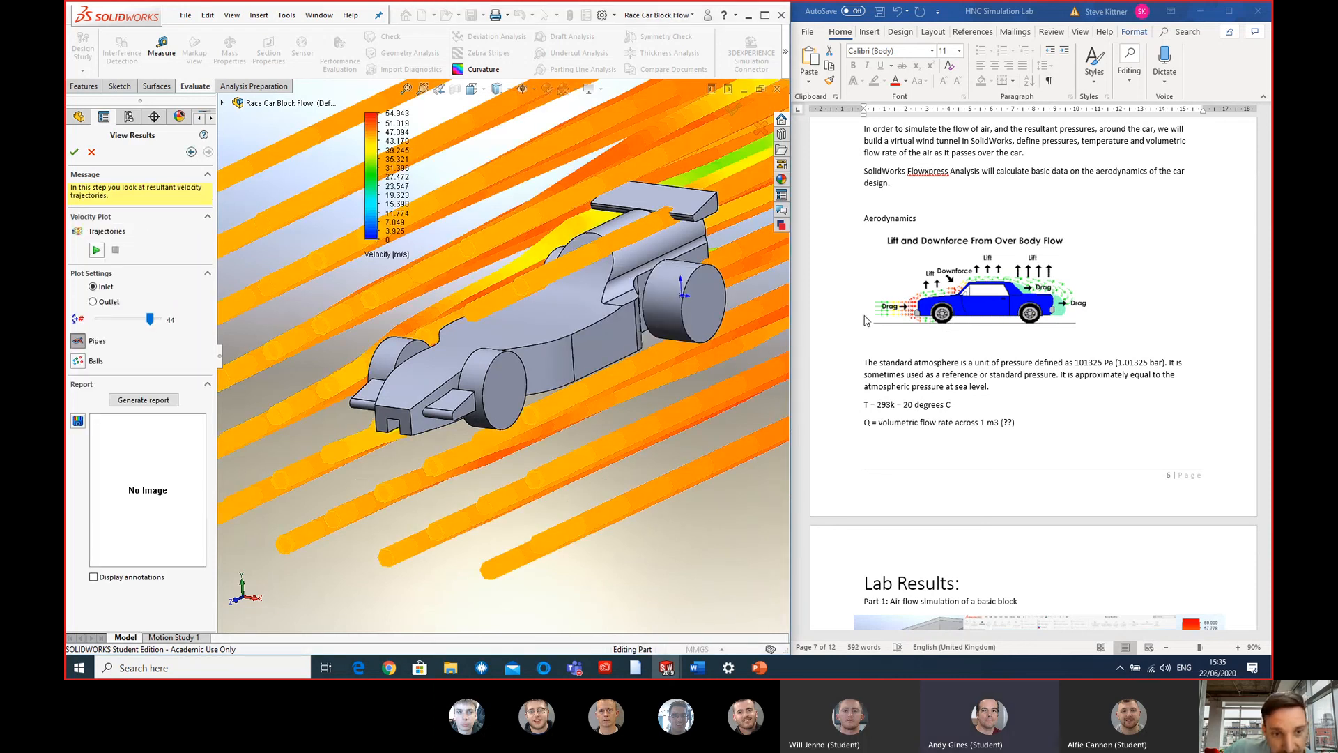
- Set the winged race car's velocity scale to a maximum of 60 m/s and a minimum of 20 m/s
click(398, 114)
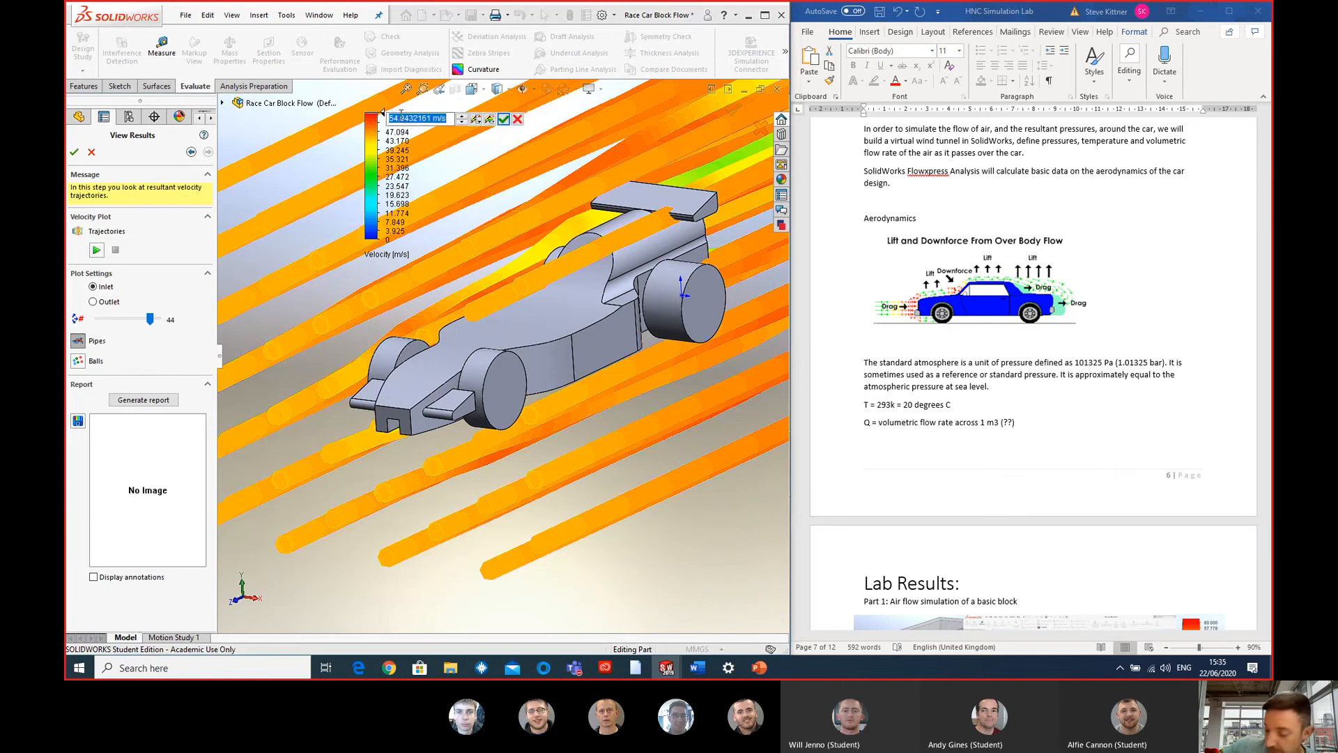
text(60)
key(Return)
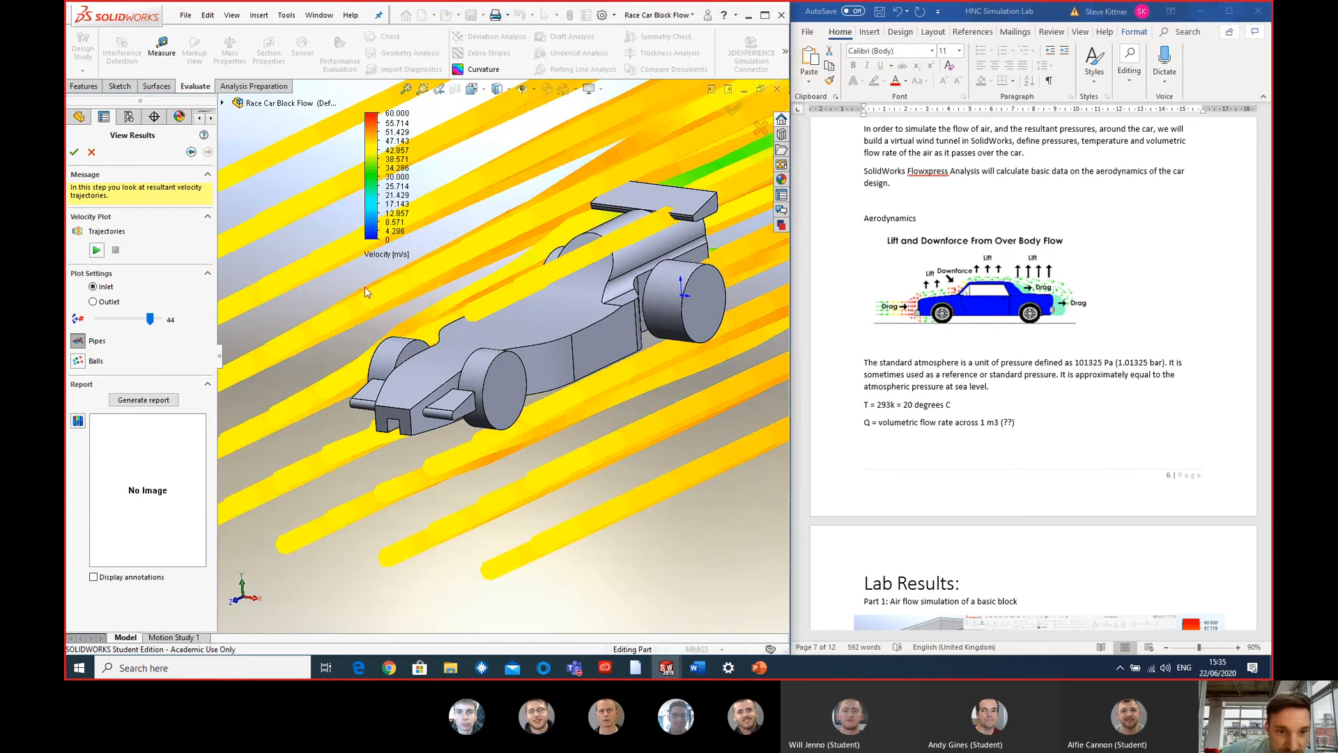
click(389, 240)
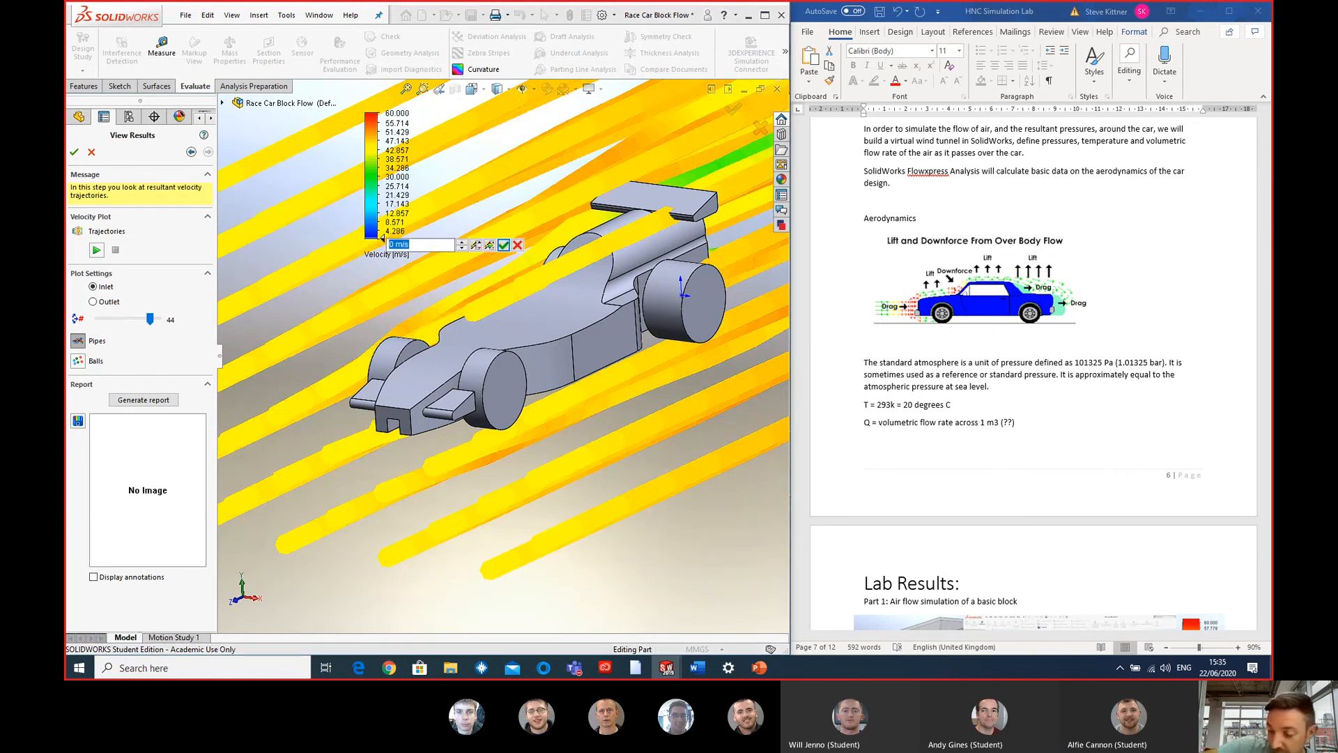
text(20)
key(Return)
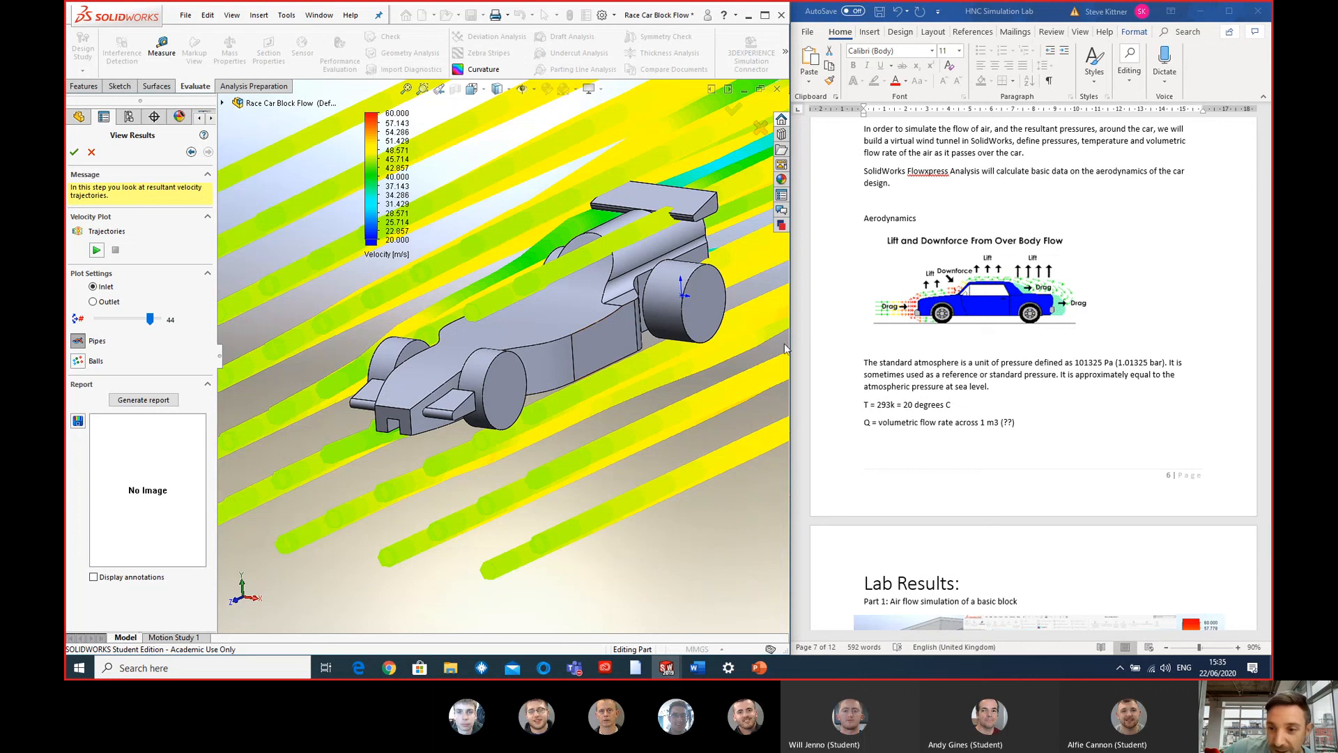
- Compare the document's lift and downforce diagram with the winged car's flow trajectories, examining the airflow around the wings and wheels
scroll(1008, 318, up, 2)
scroll(980, 320, down, 1)
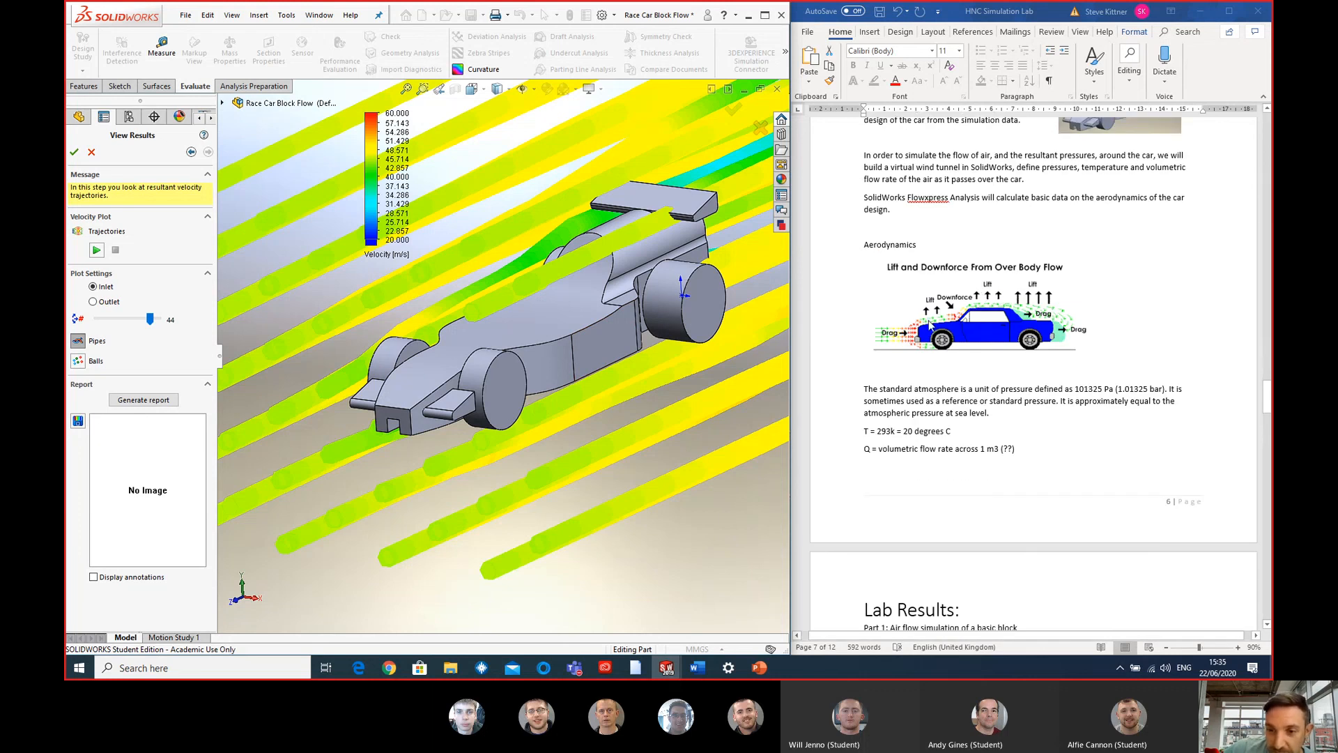
scroll(926, 320, down, 1)
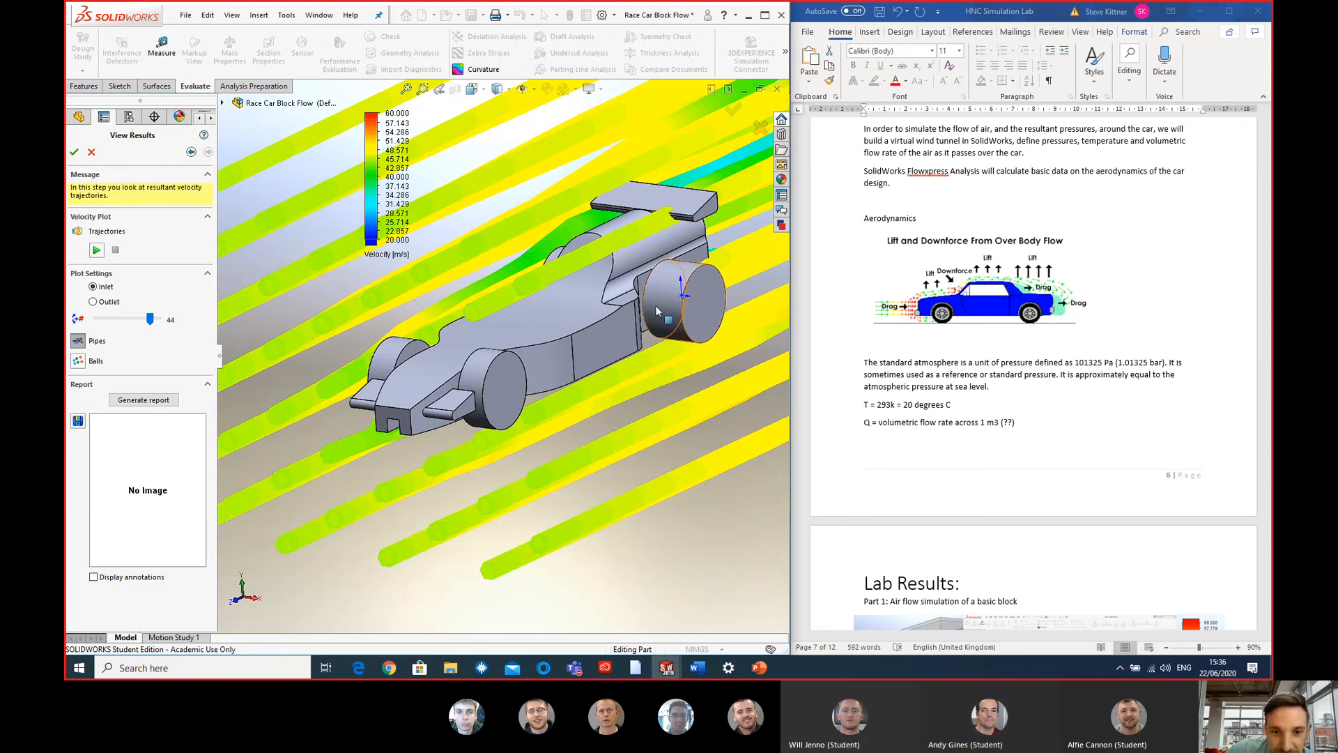
mouse_move(655, 306)
middle_down()
mouse_move(616, 271)
mouse_move(655, 283)
middle_up()
middle_drag(663, 281, 625, 303)
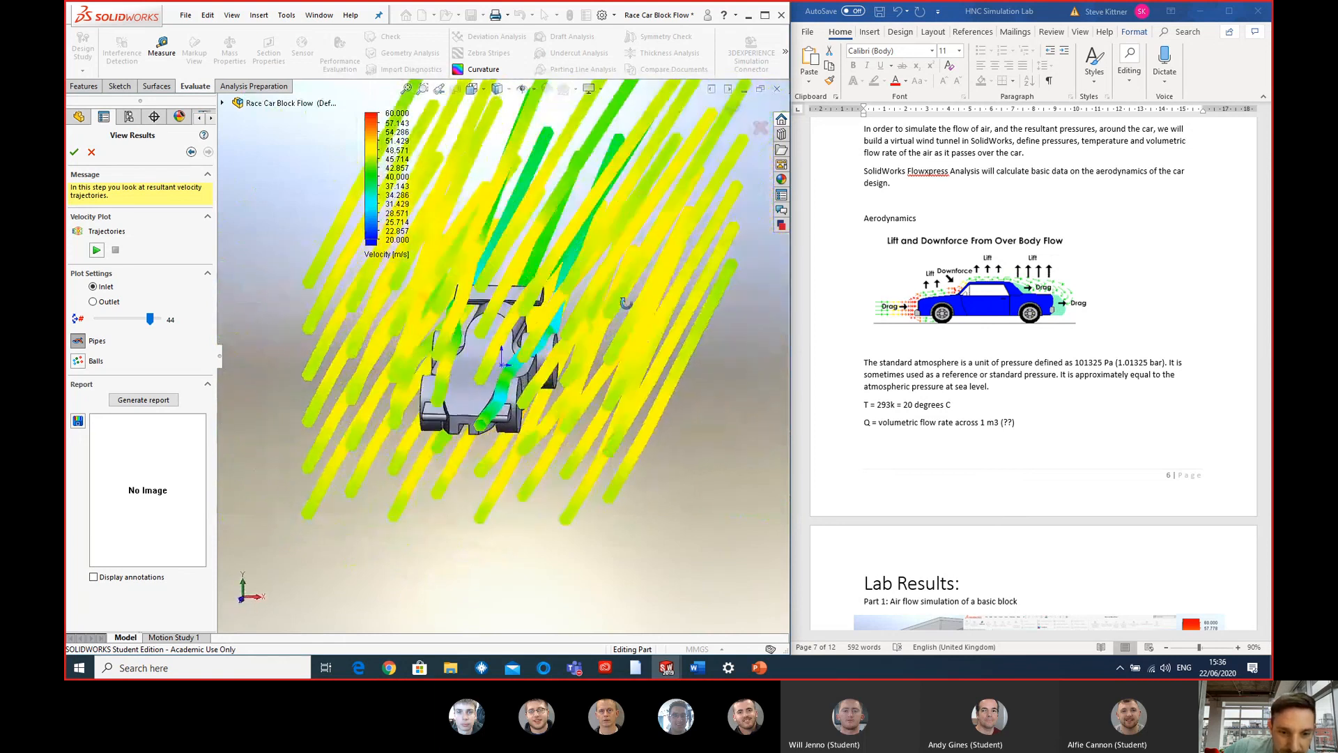
scroll(533, 390, down, 5)
middle_drag(547, 439, 540, 338)
scroll(535, 390, up, 5)
scroll(536, 331, down, 4)
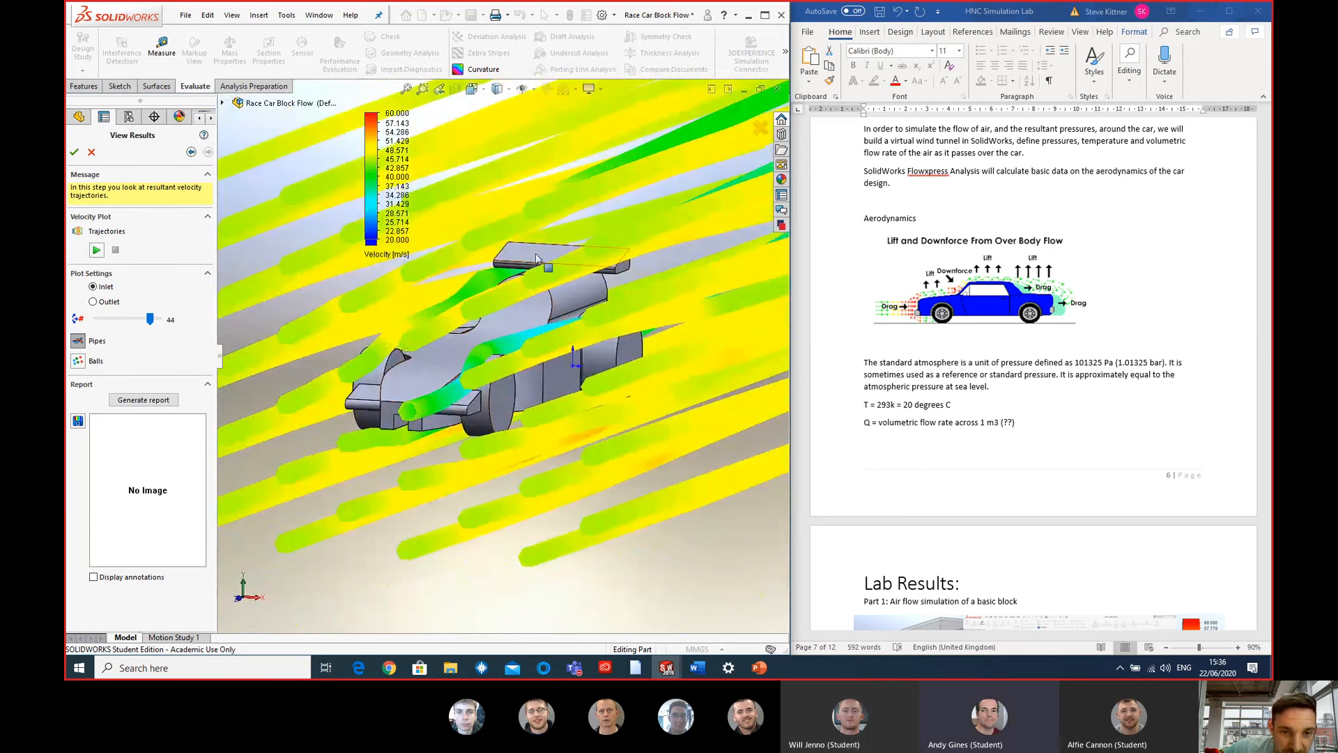
middle_drag(537, 258, 611, 396)
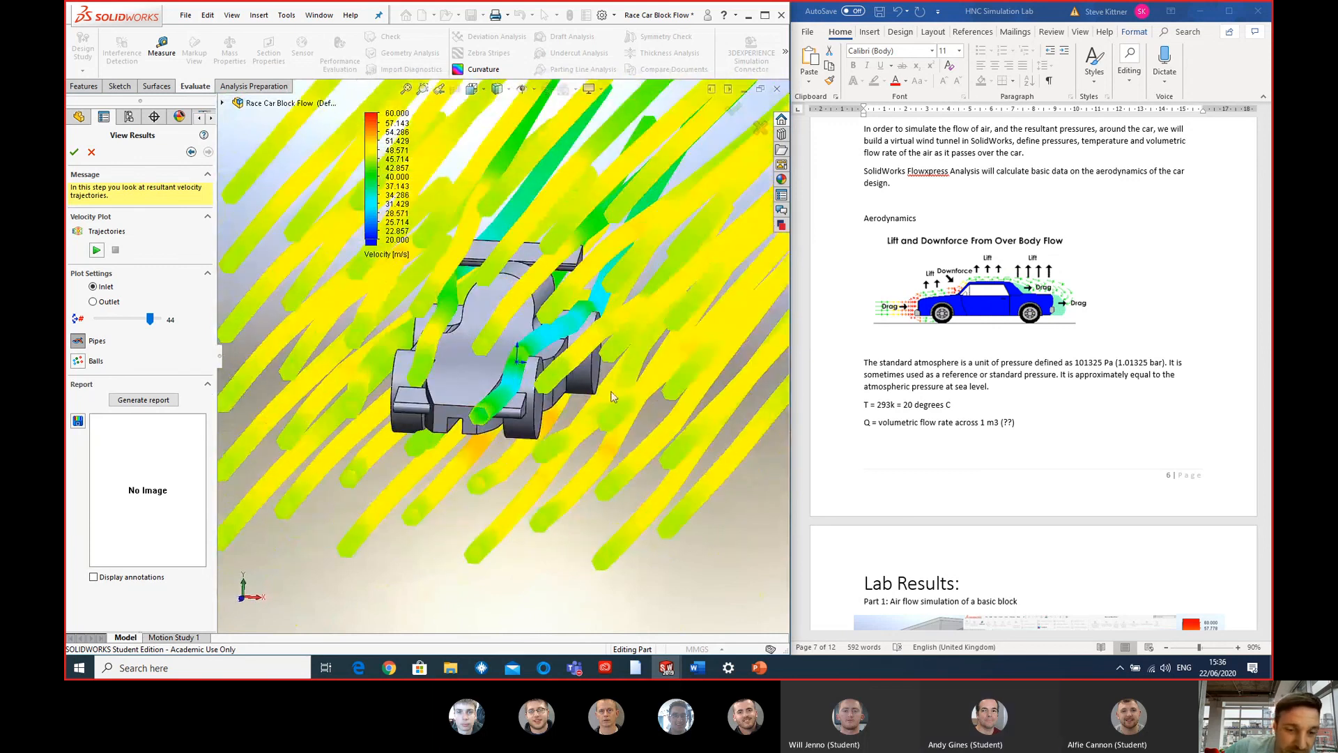
scroll(512, 391, up, 3)
middle_drag(411, 383, 425, 350)
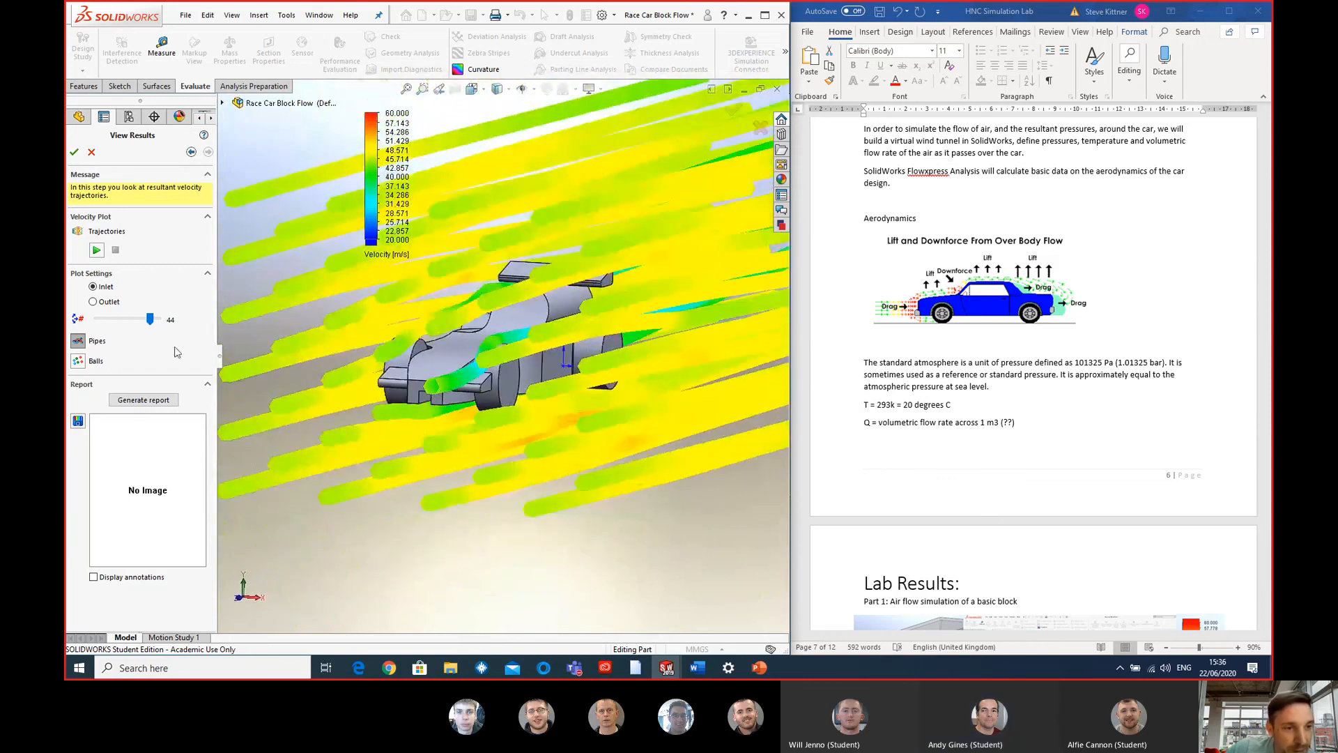
- Play the trajectories animation for the winged race car and watch the airflow from several angles
click(96, 249)
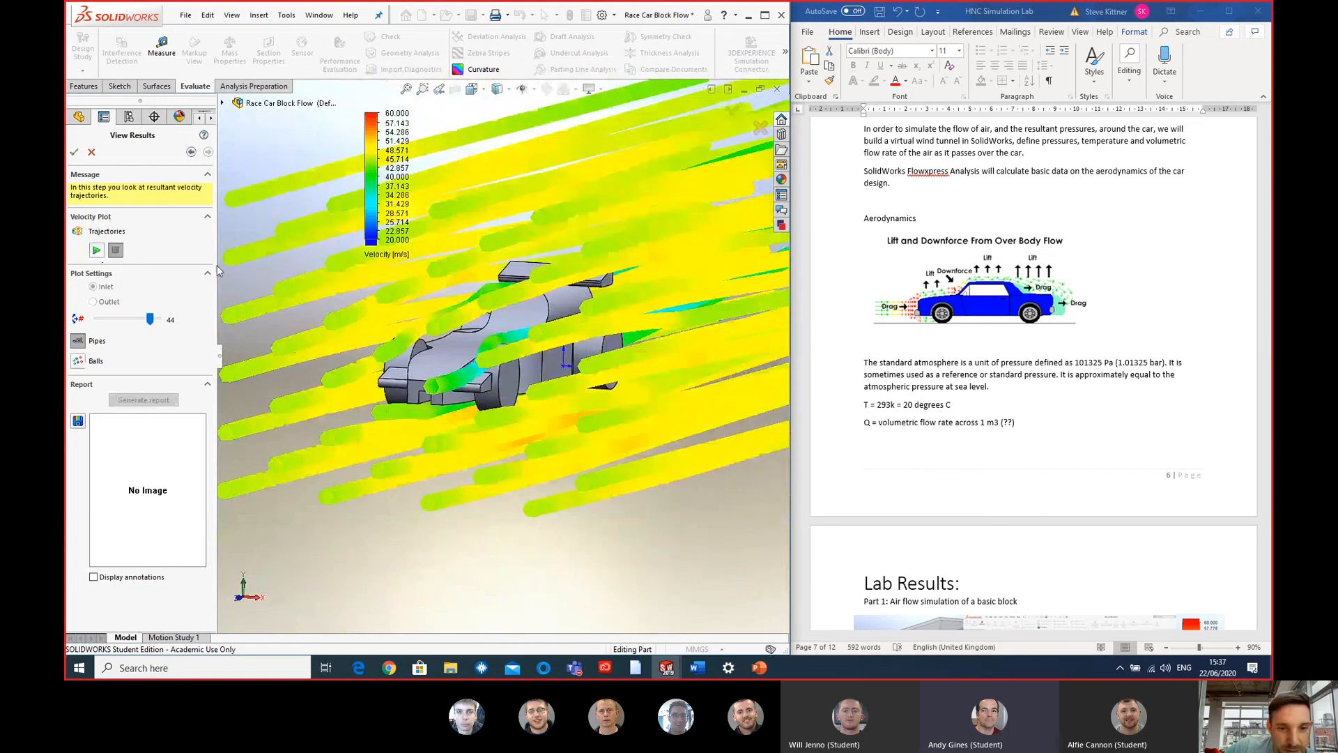
mouse_move(454, 416)
middle_down()
mouse_move(604, 411)
mouse_move(553, 398)
mouse_move(436, 452)
mouse_move(582, 422)
middle_up()
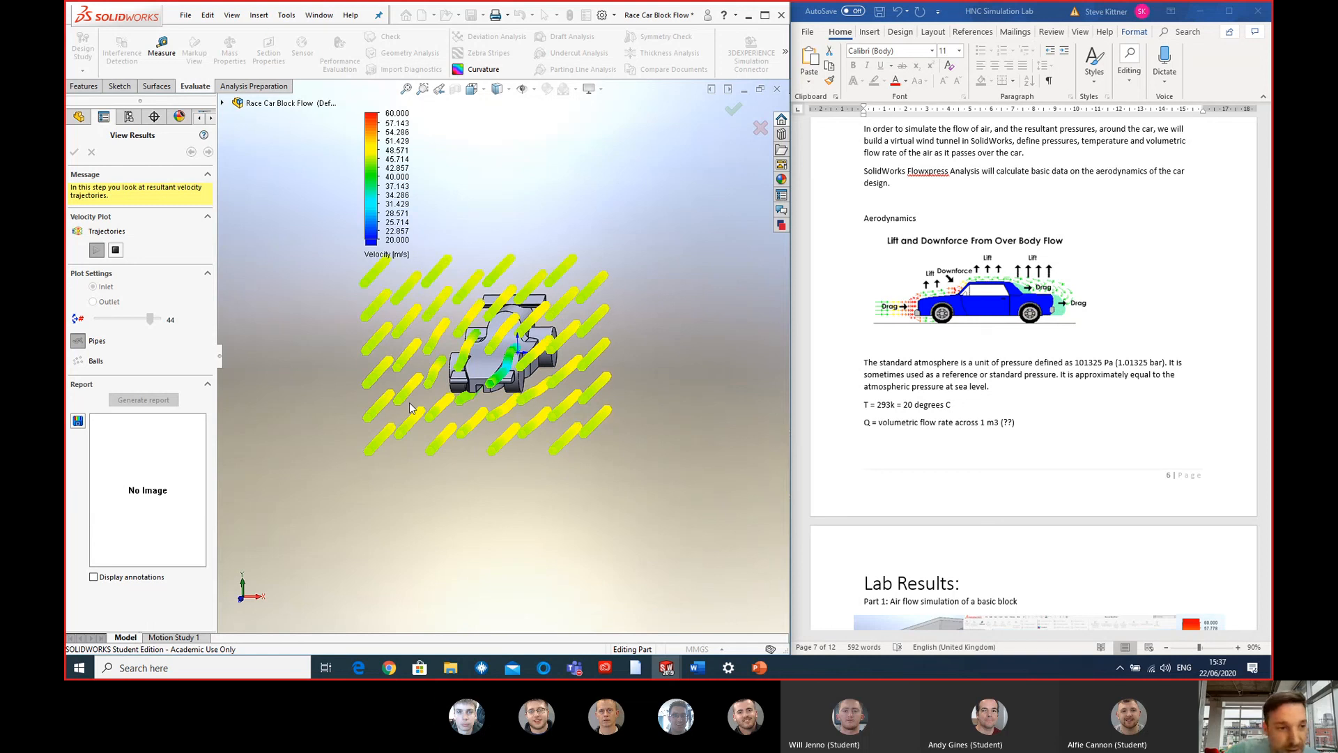
mouse_move(411, 407)
middle_down()
mouse_move(693, 428)
mouse_move(634, 380)
mouse_move(579, 359)
mouse_move(613, 390)
mouse_move(602, 365)
middle_up()
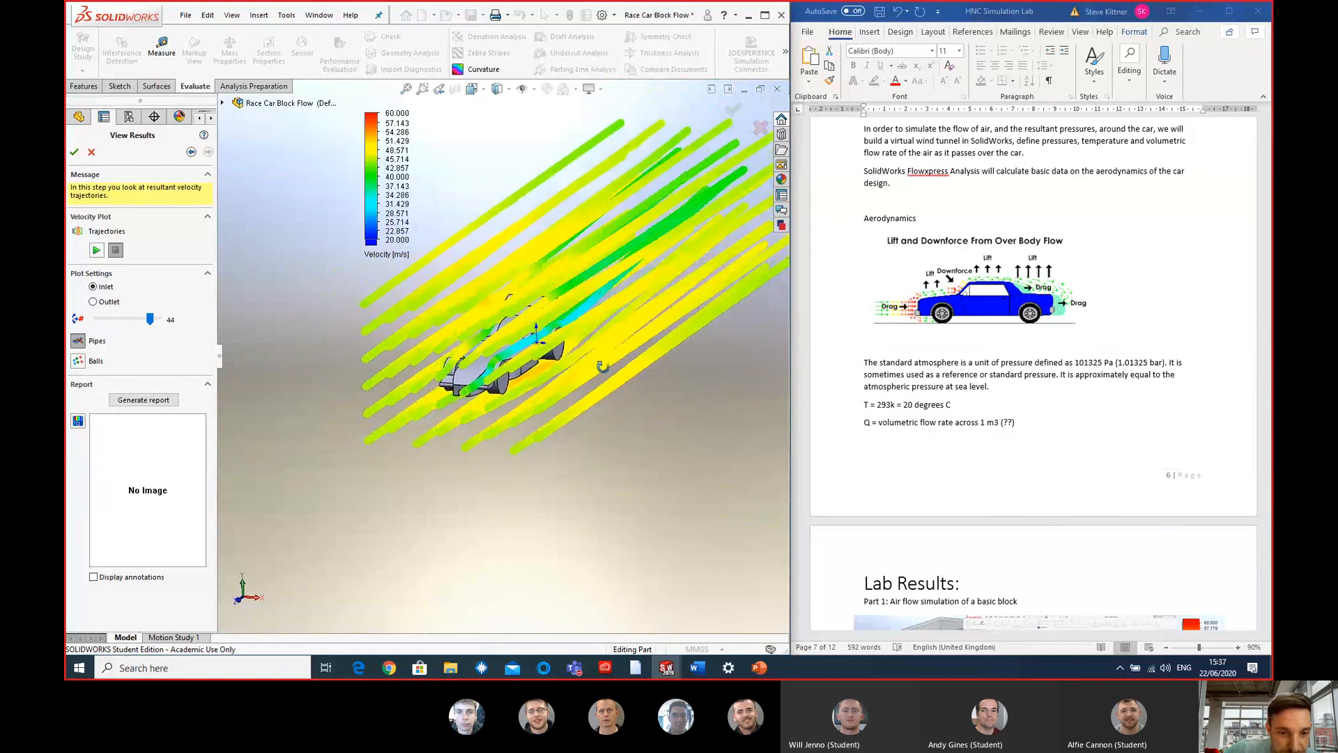
- Review the lab results from Part 1 to the Part 4 final race car questions, and view the winged car's trajectories from the side
click(1213, 348)
scroll(1086, 349, down, 5)
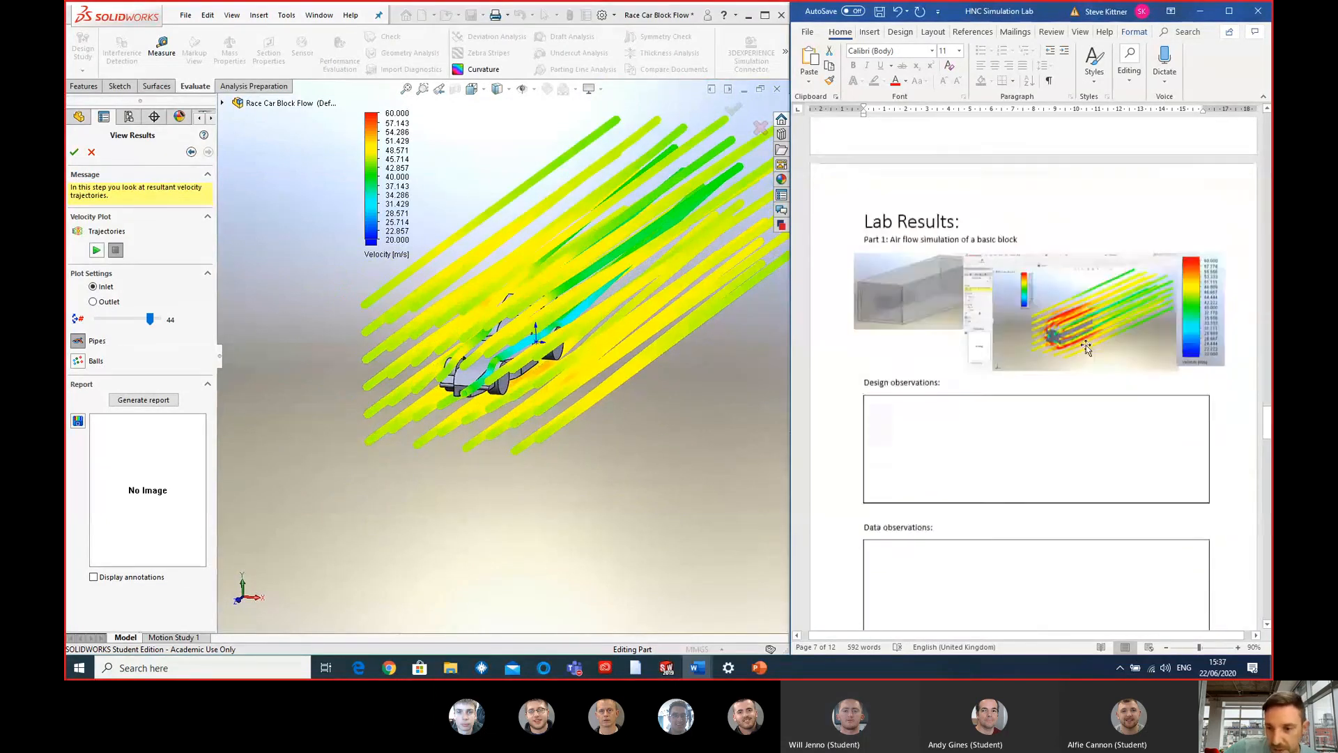
scroll(1086, 348, down, 15)
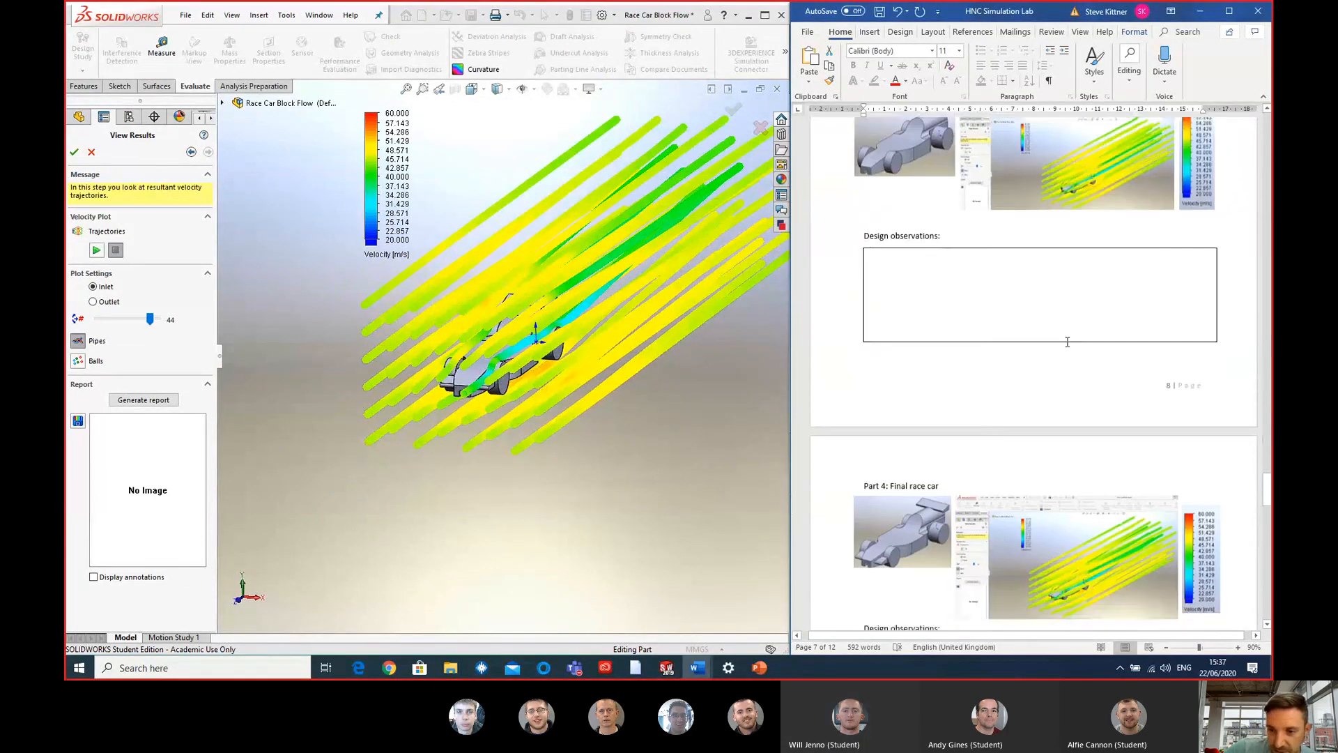
scroll(1073, 340, down, 5)
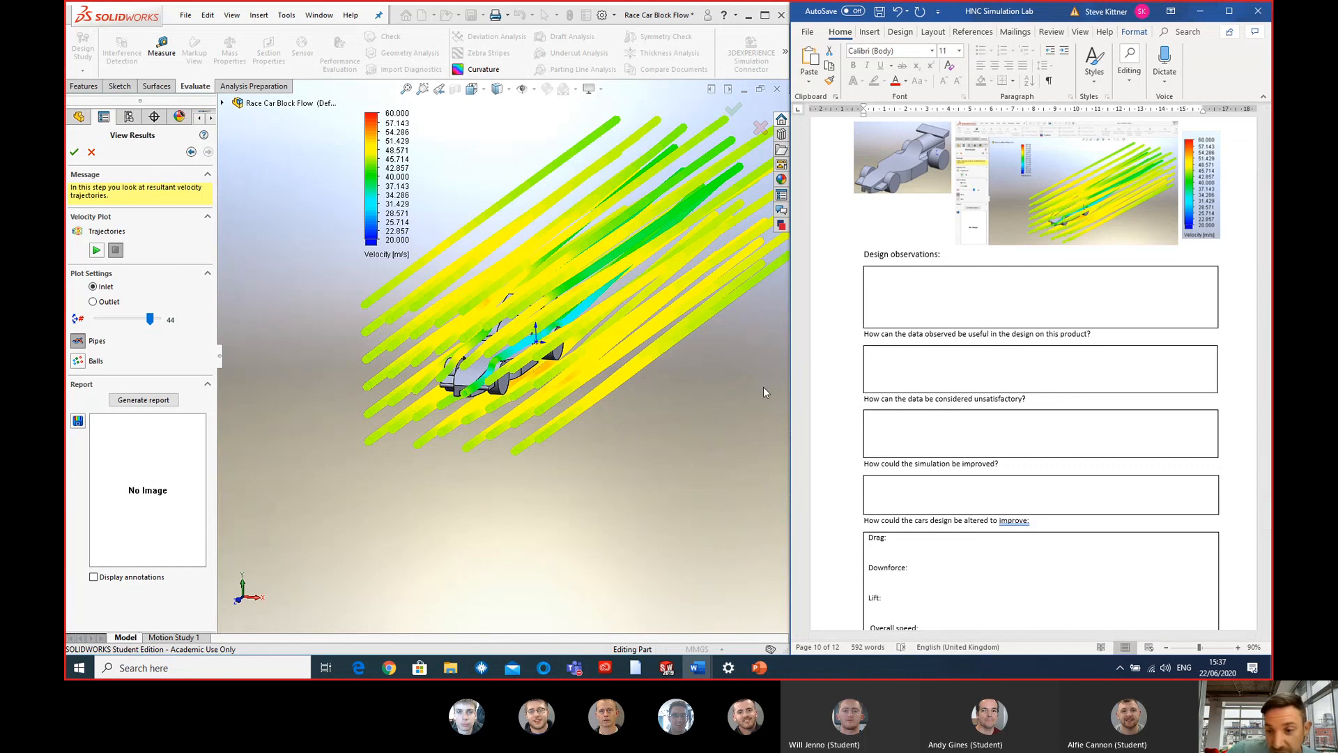
scroll(1027, 391, down, 3)
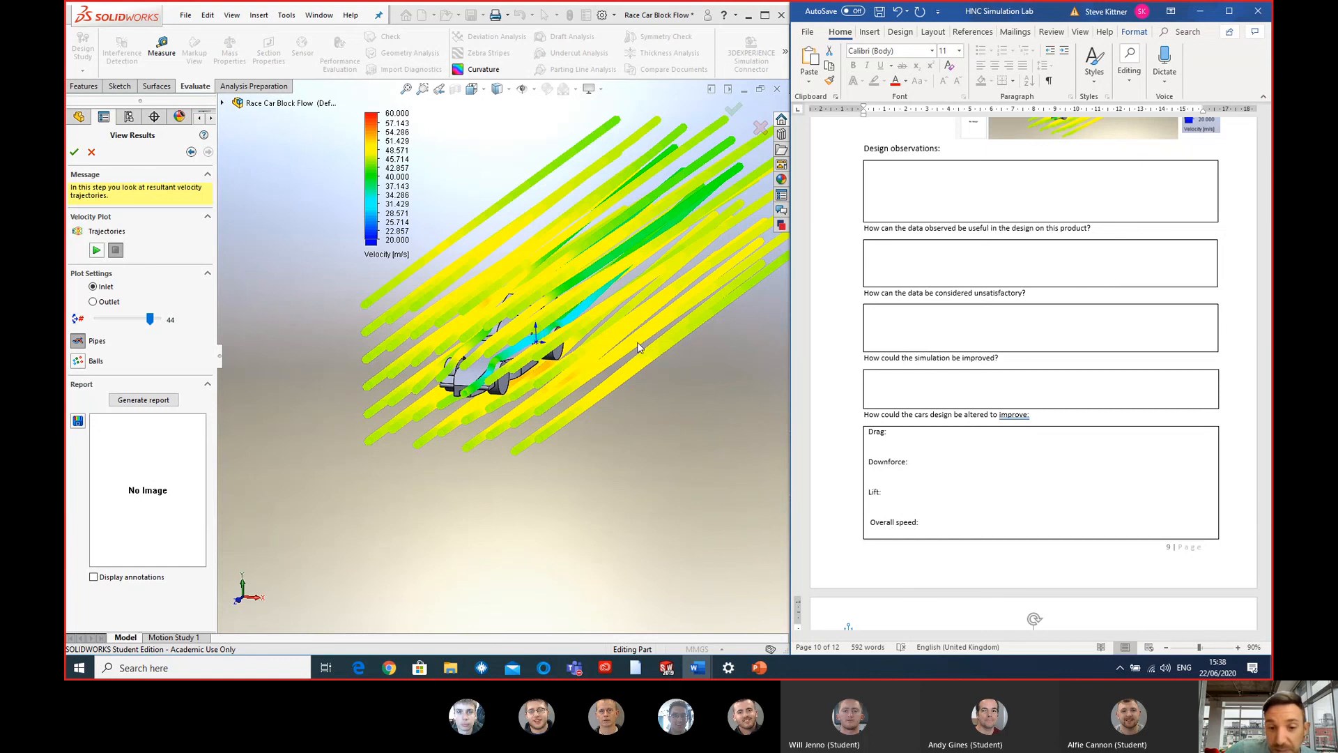
middle_drag(471, 375, 437, 371)
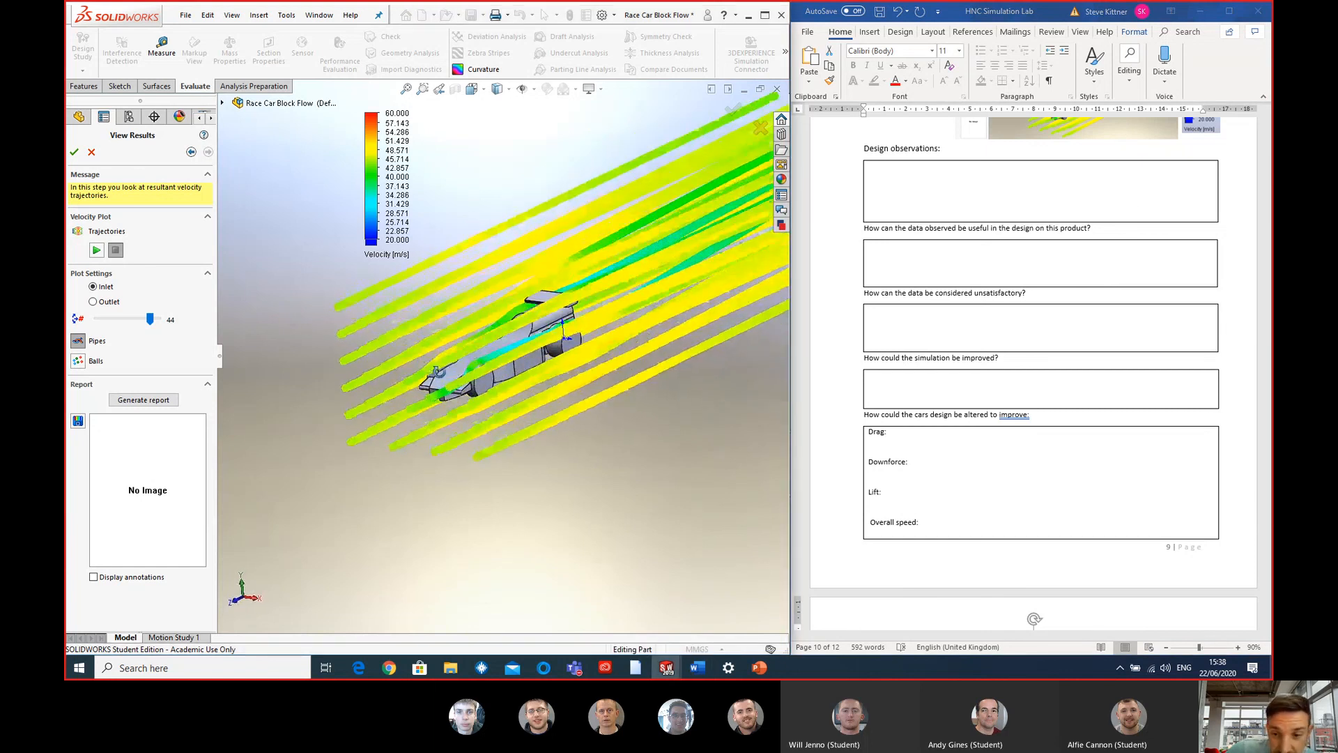